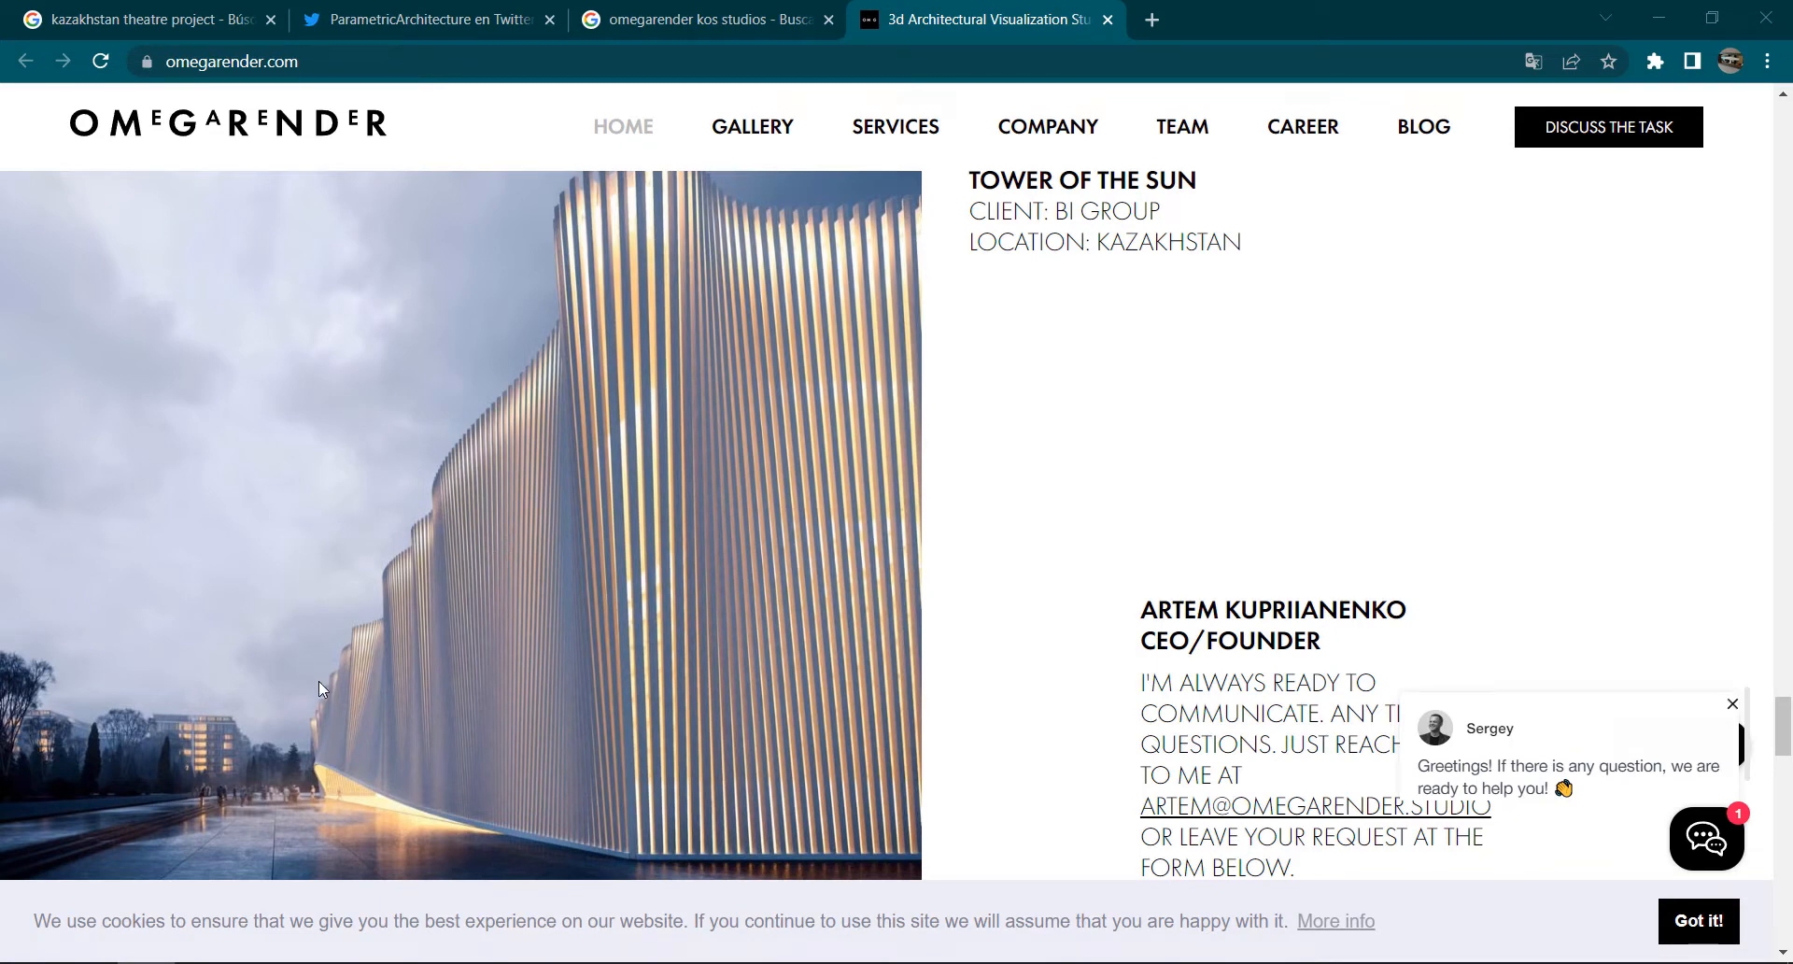
Step: Look over the Drama Theatre reference render on the Omegarender website
scroll(367, 725, "down", 4)
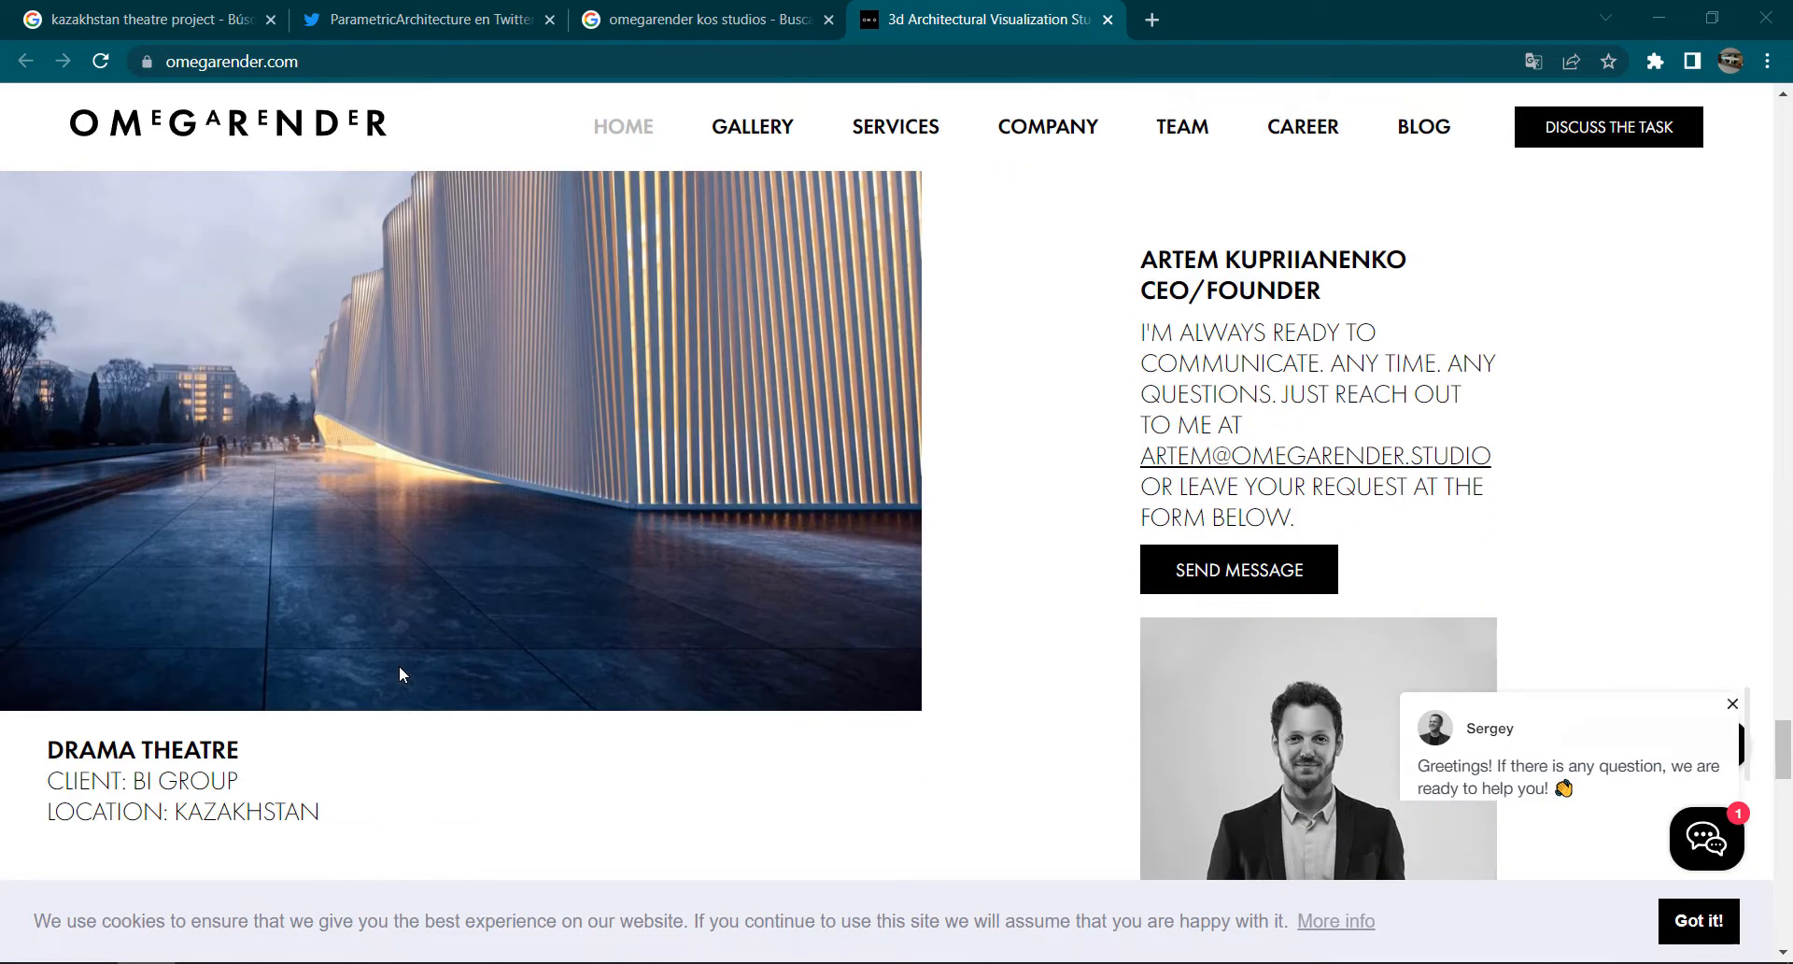
scroll(353, 764, "up", 4)
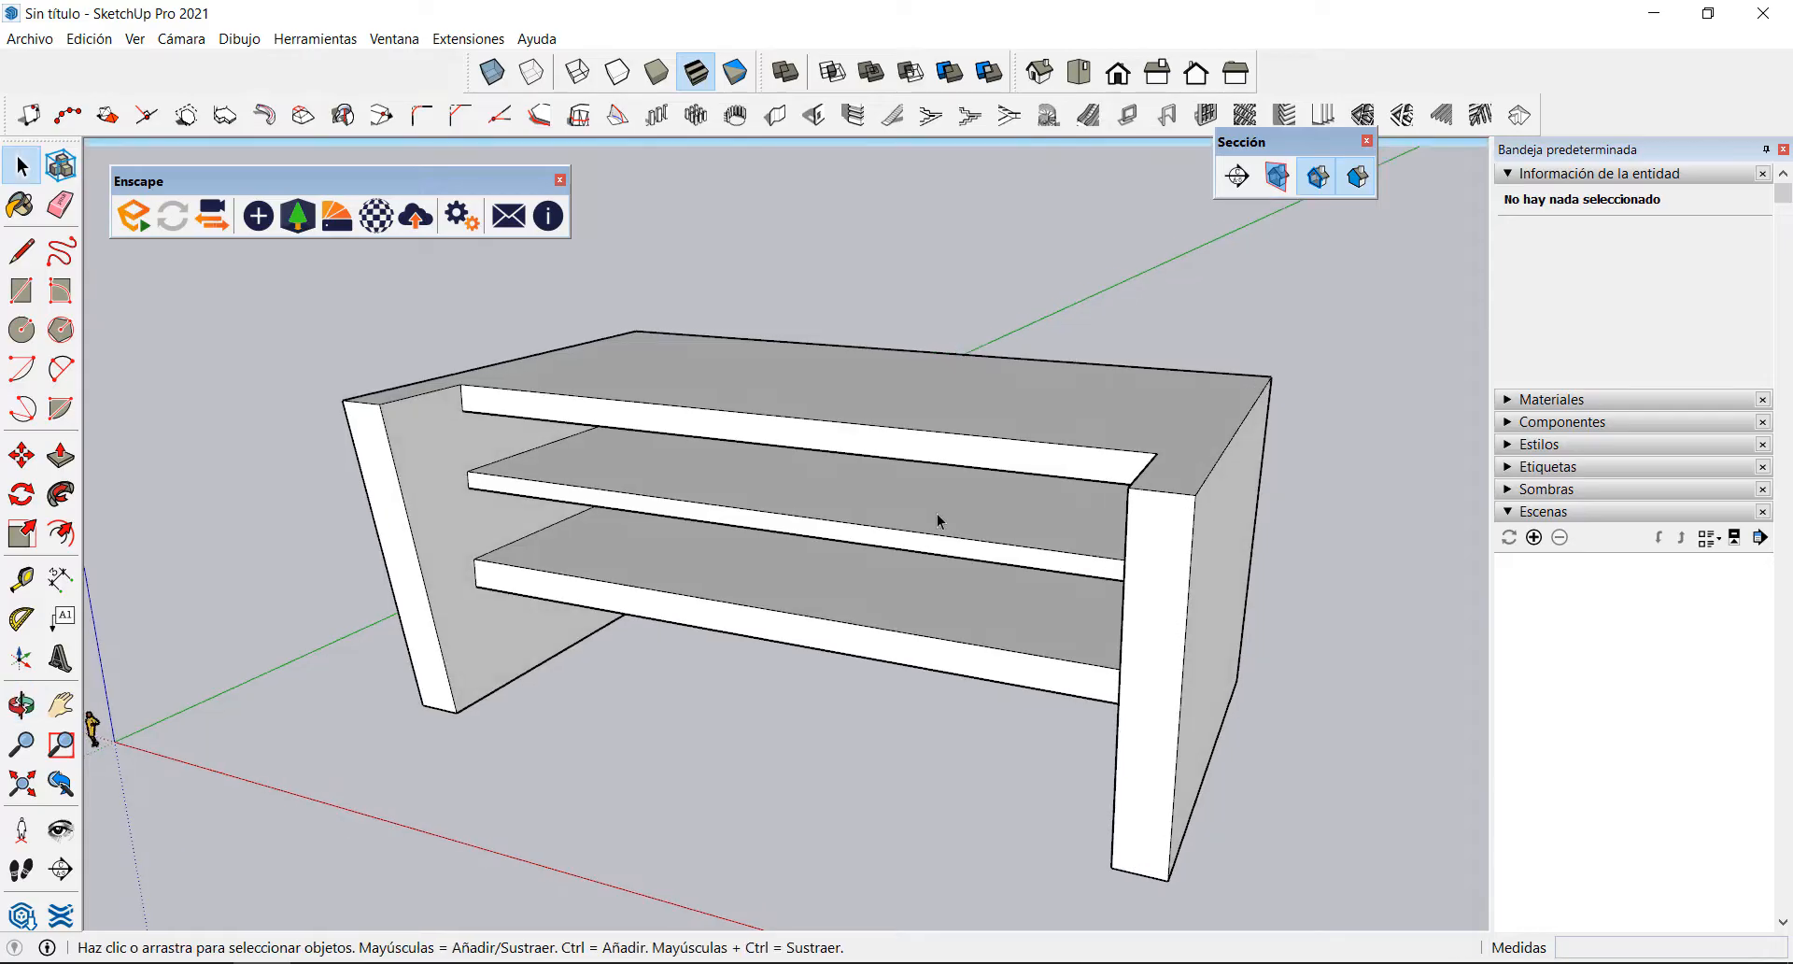
Step: Examine the building mass in SketchUp, including its inclined side walls, floor slabs and roof, from several angles
middle_click_drag(937, 513, 812, 512)
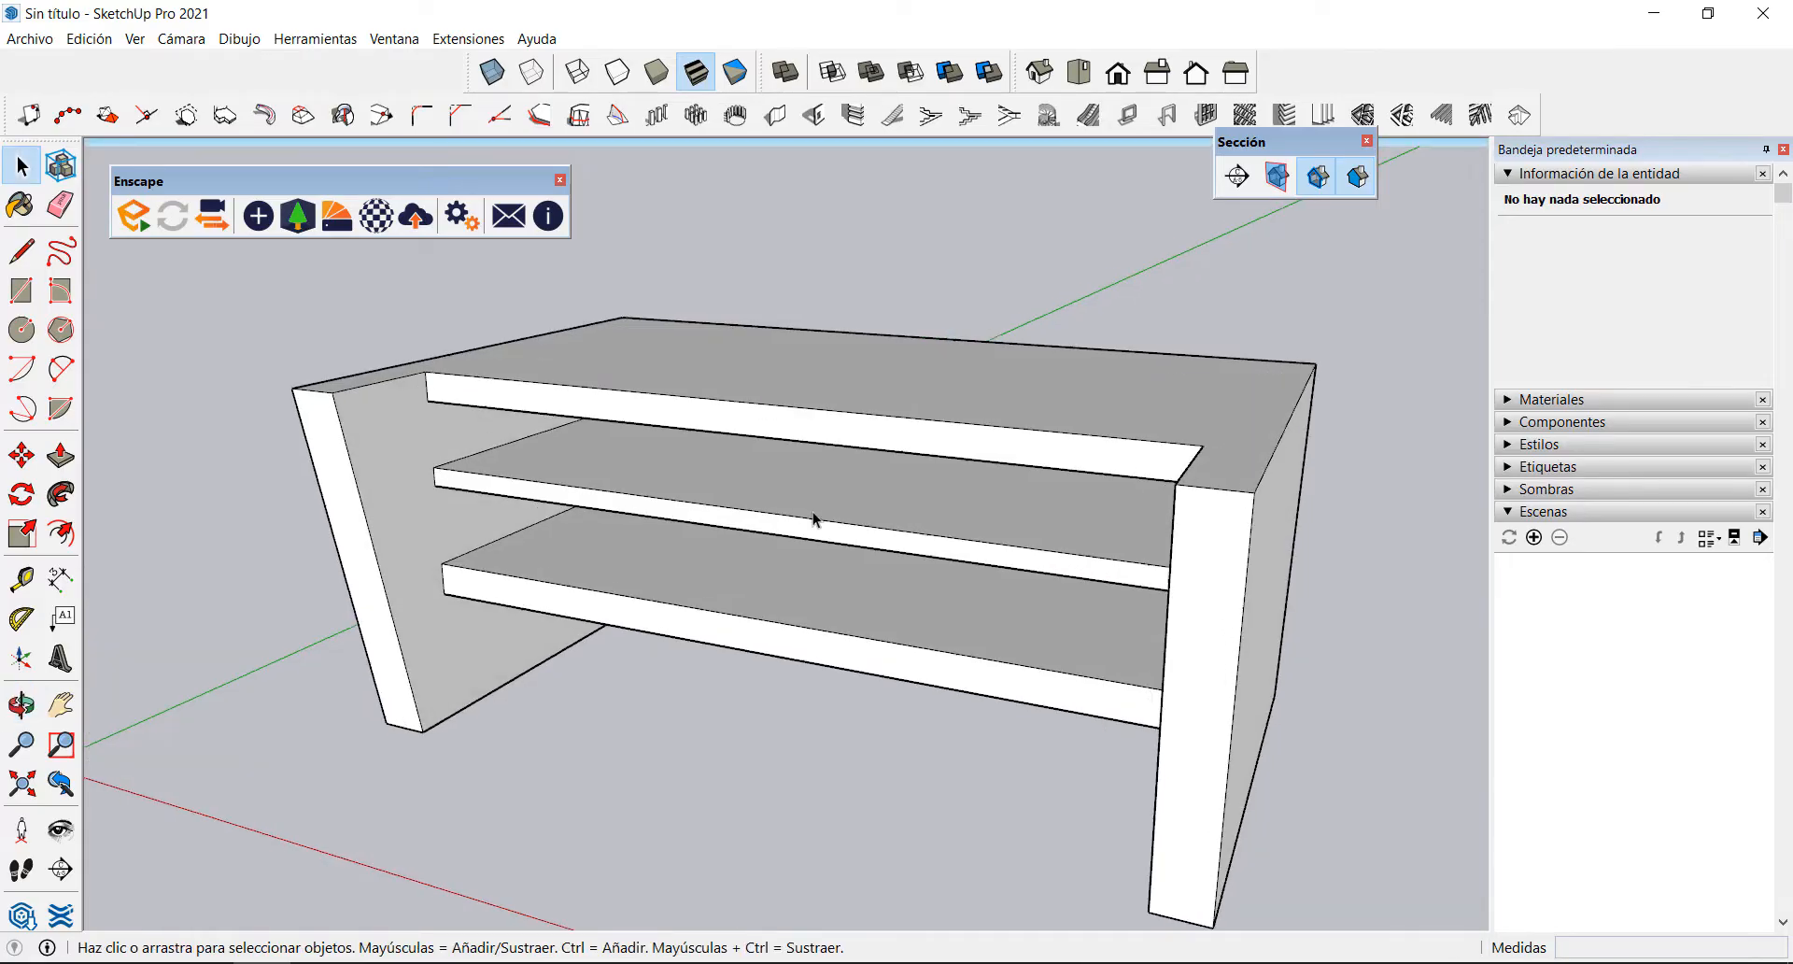
scroll(1068, 598, "down", 2)
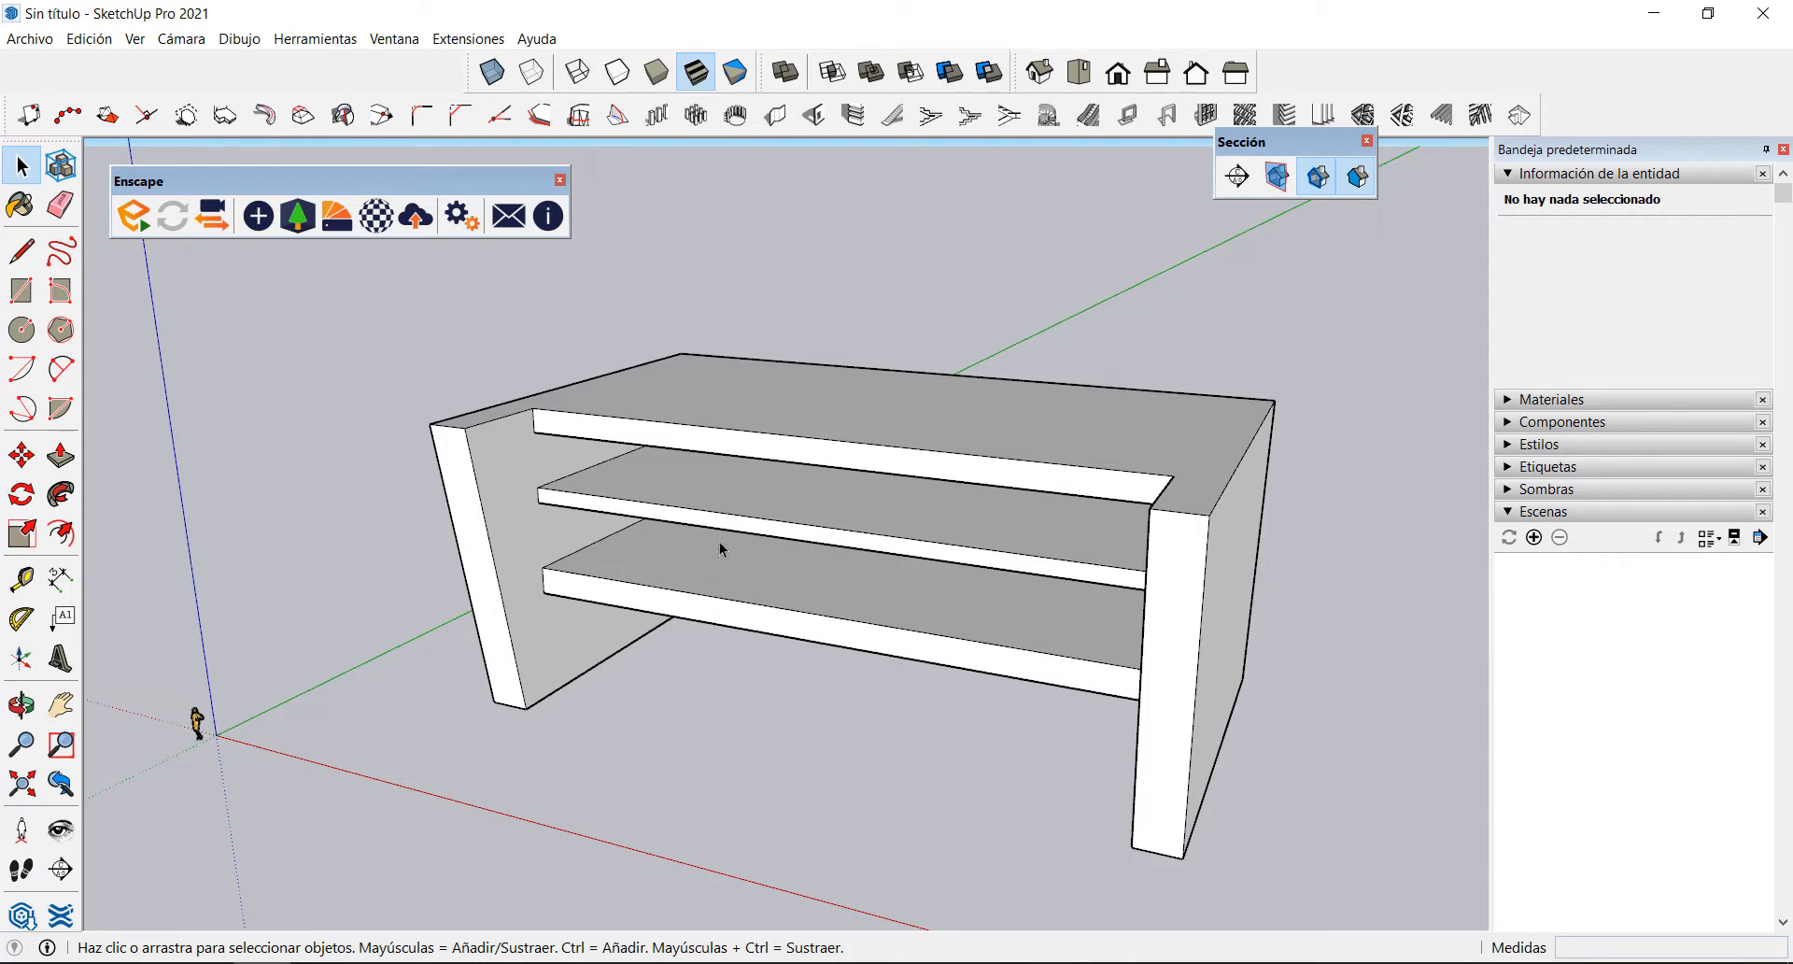
middle_click_drag(719, 541, 641, 457)
middle_click_drag(627, 568, 584, 580)
scroll(1184, 707, "up", 1)
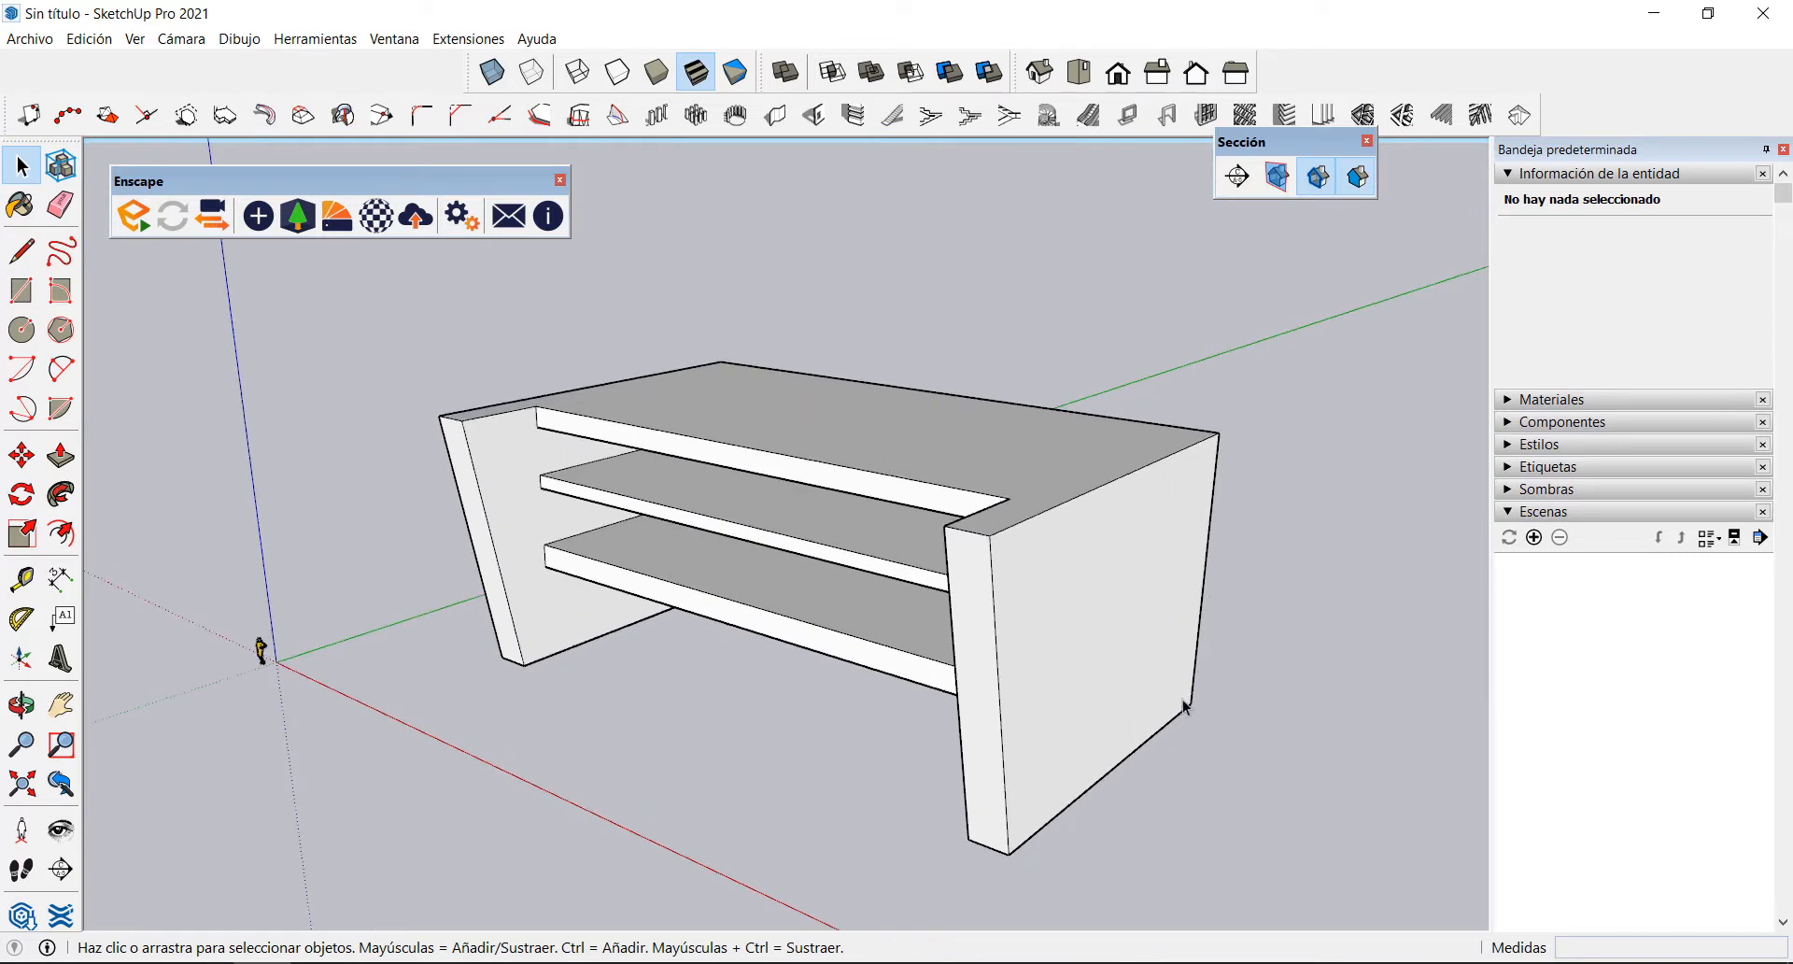
middle_click_drag(857, 593, 782, 555)
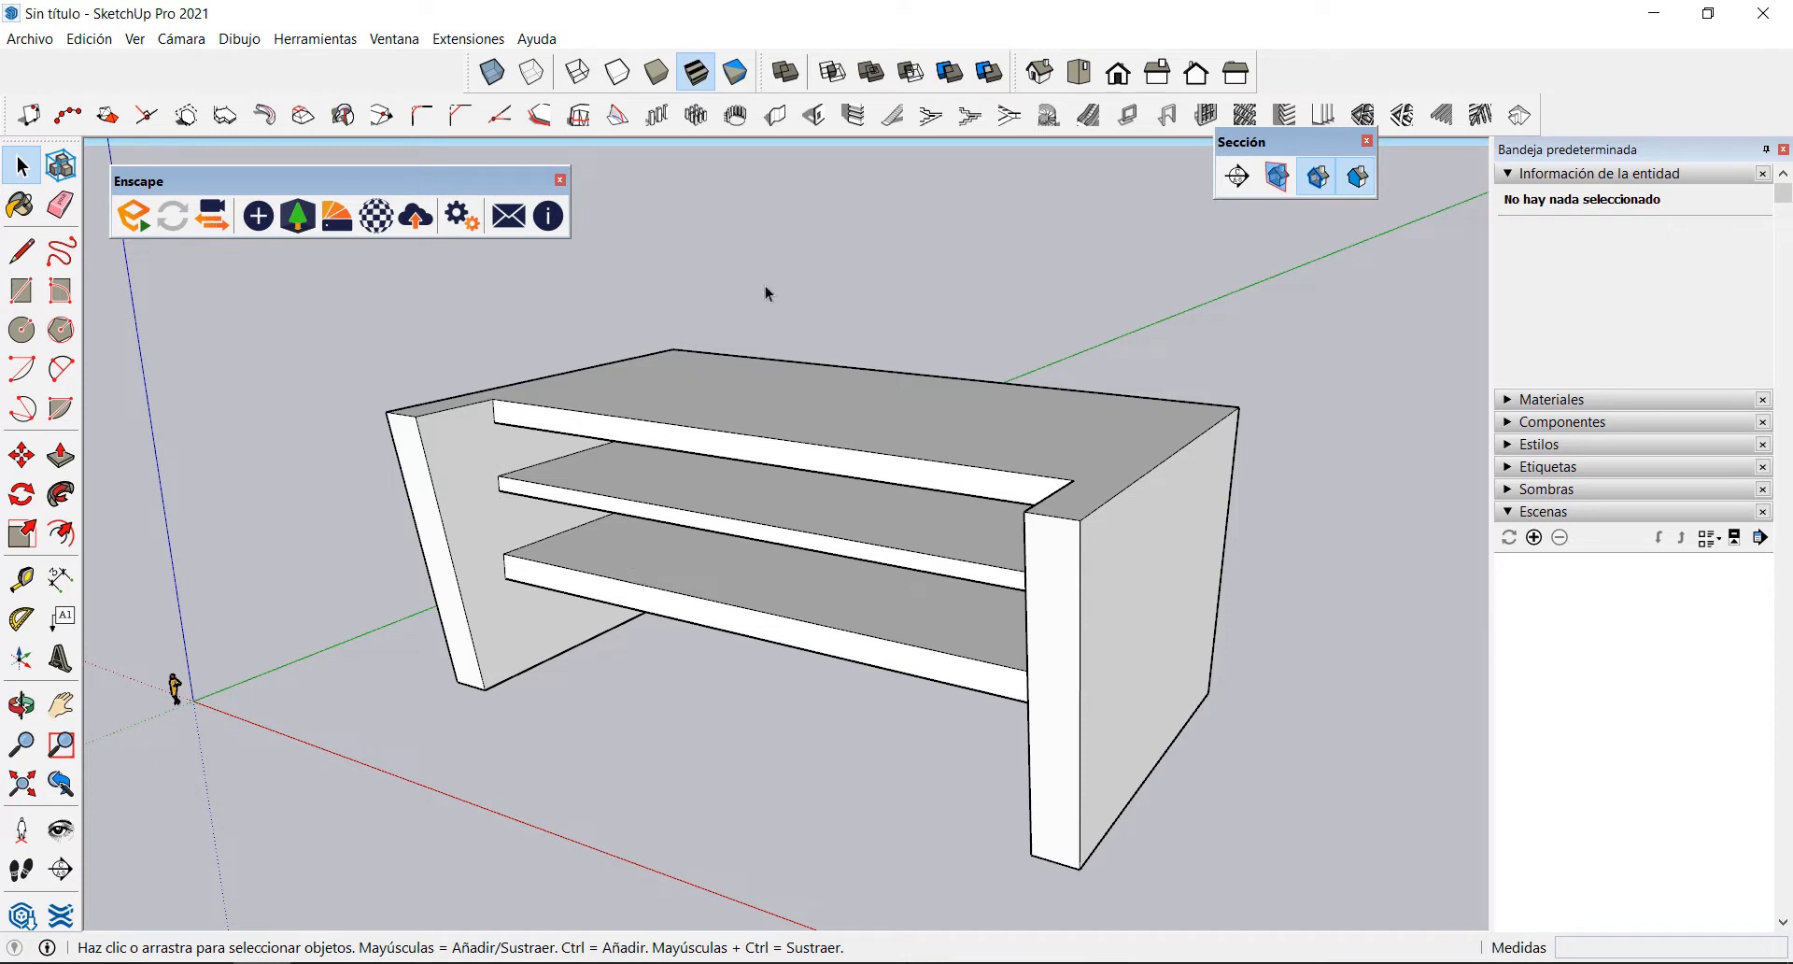
middle_click_drag(669, 488, 651, 523)
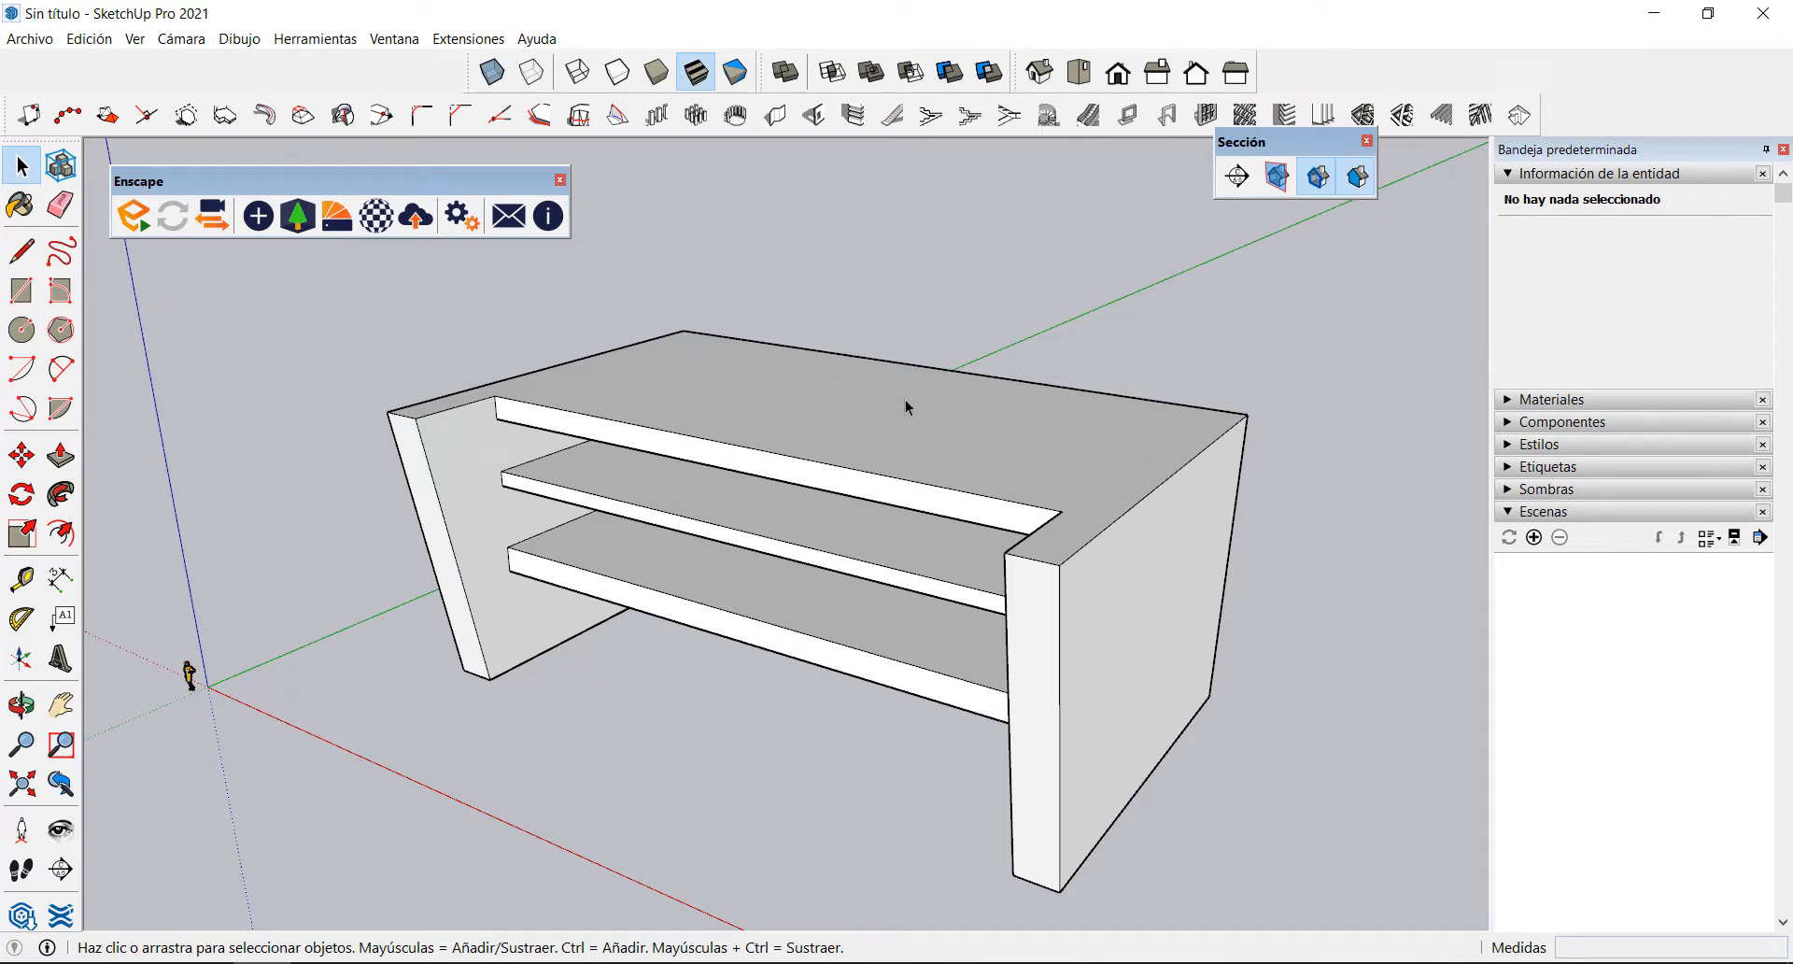
middle_click_drag(877, 400, 924, 446)
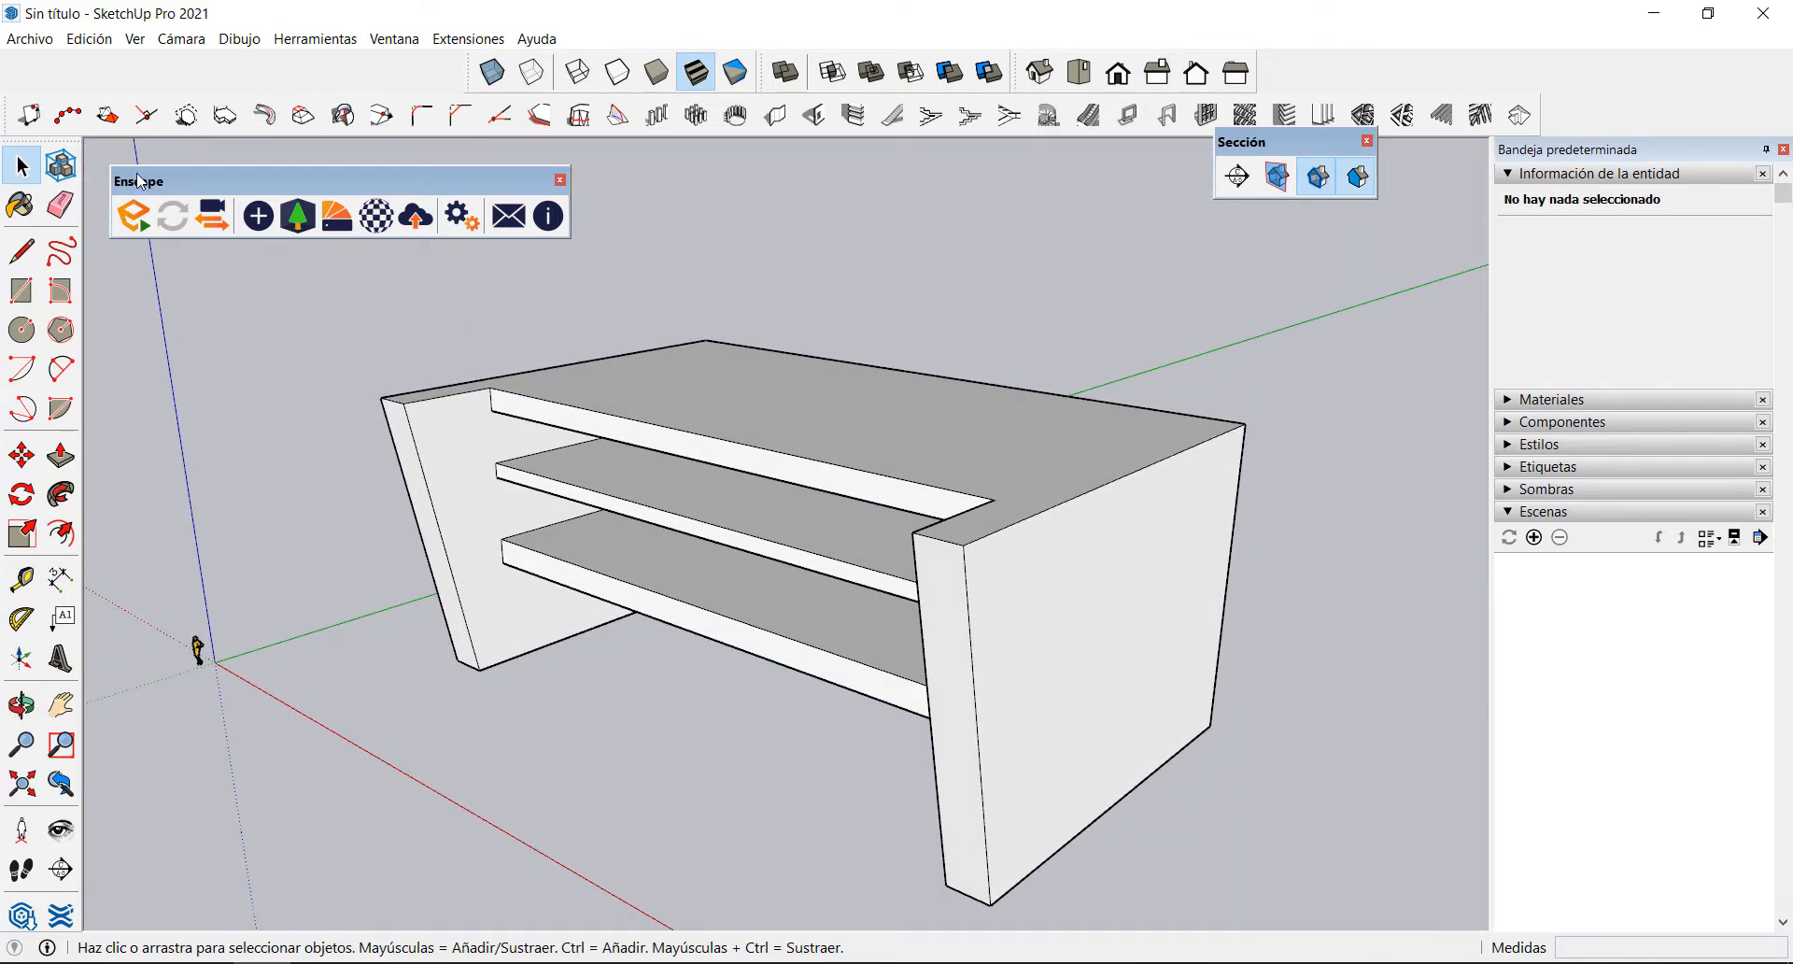
Step: Try raising the roof face of the building group about 4.9 m with Push/Pull, and undo the extrusion
left_click(302, 115)
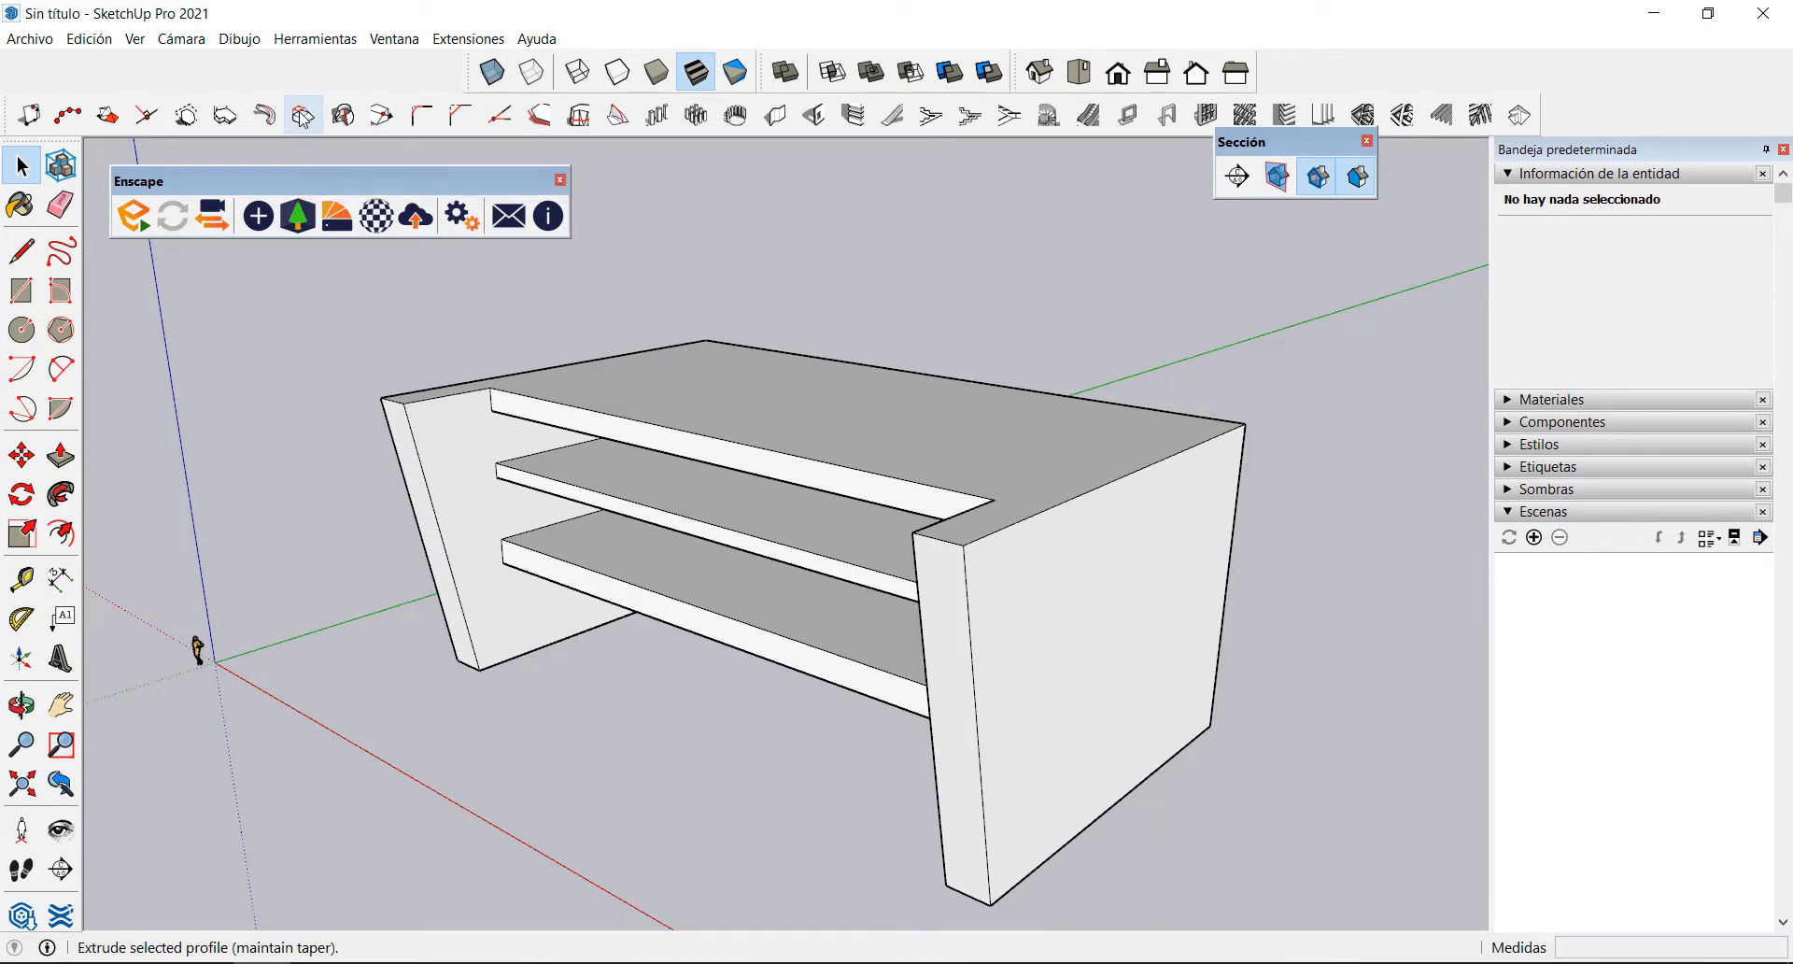
left_click(937, 427)
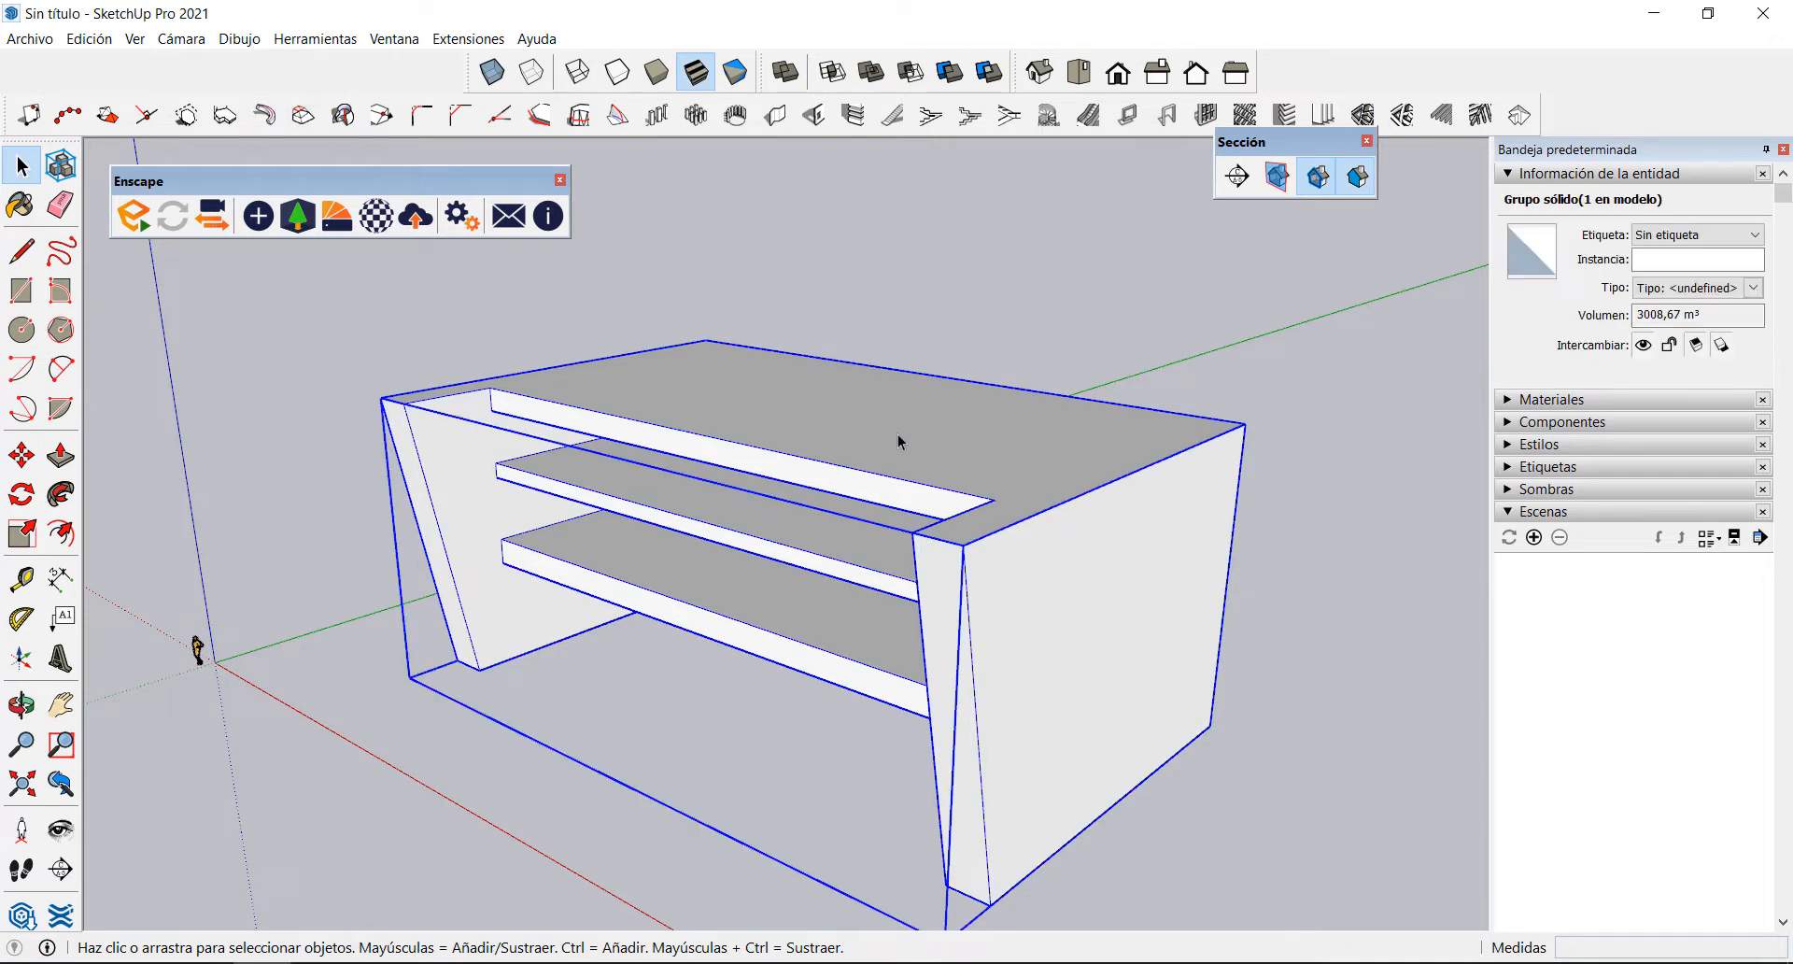
double_click(898, 439)
key("p")
left_click(860, 429)
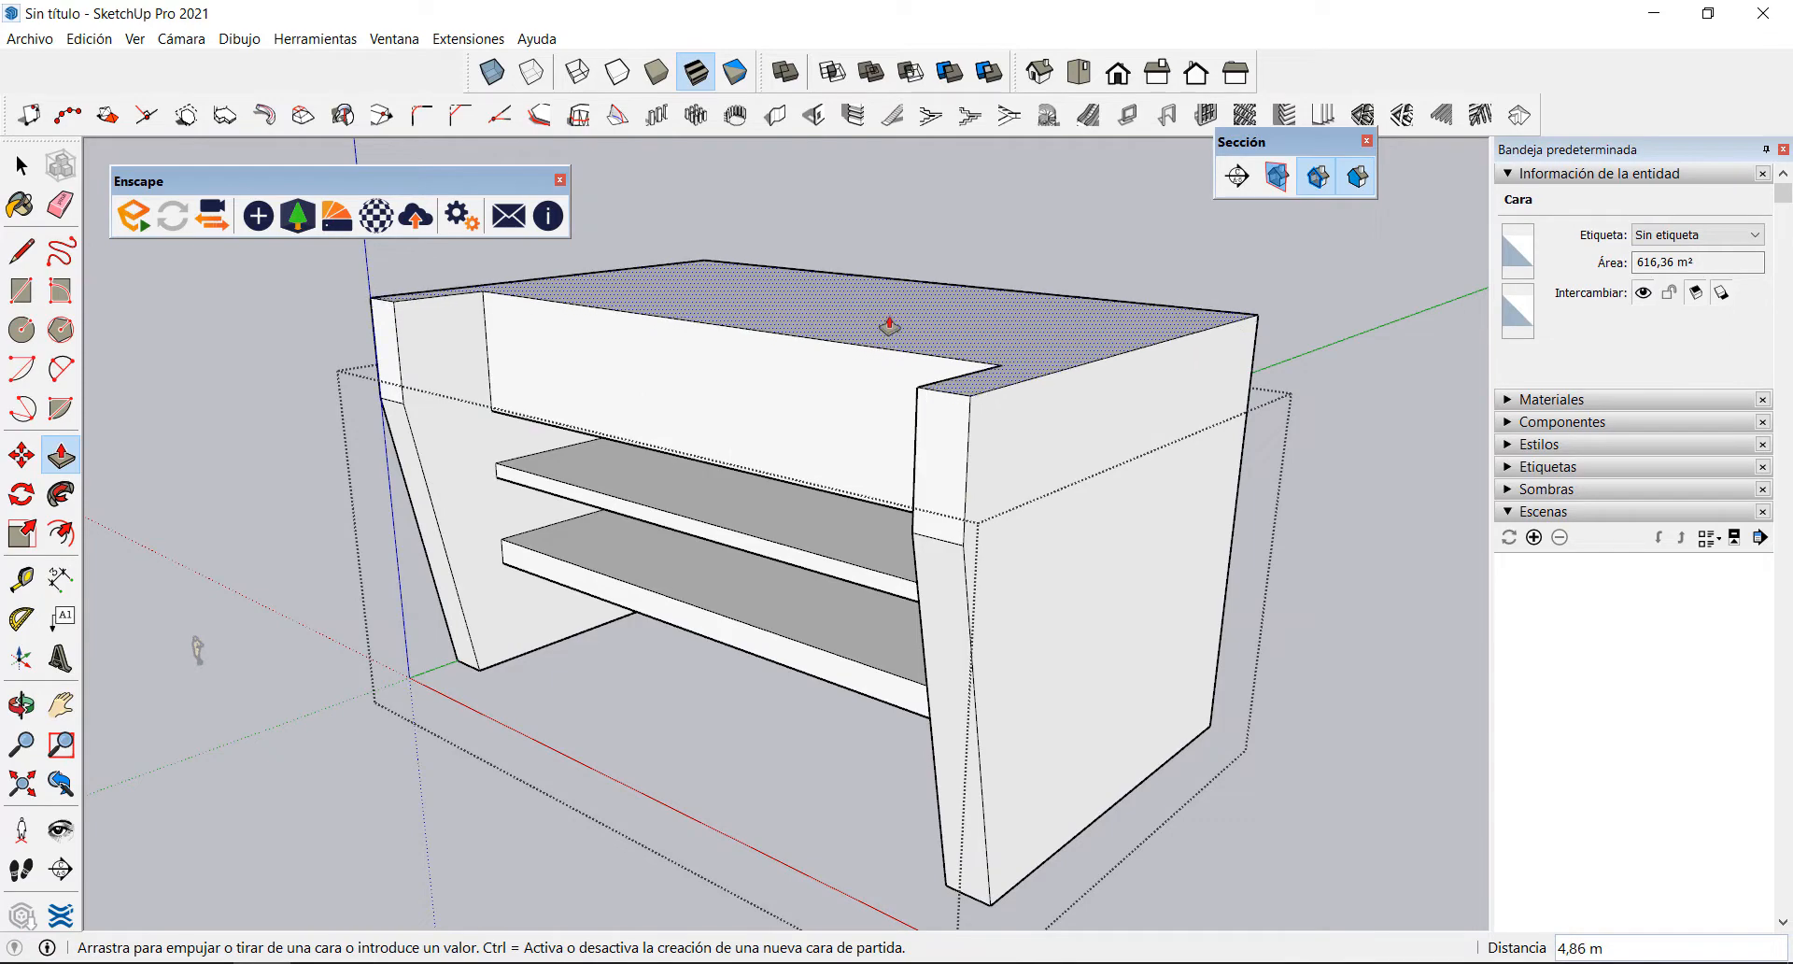
left_click(891, 325)
middle_click_drag(1120, 392, 796, 396)
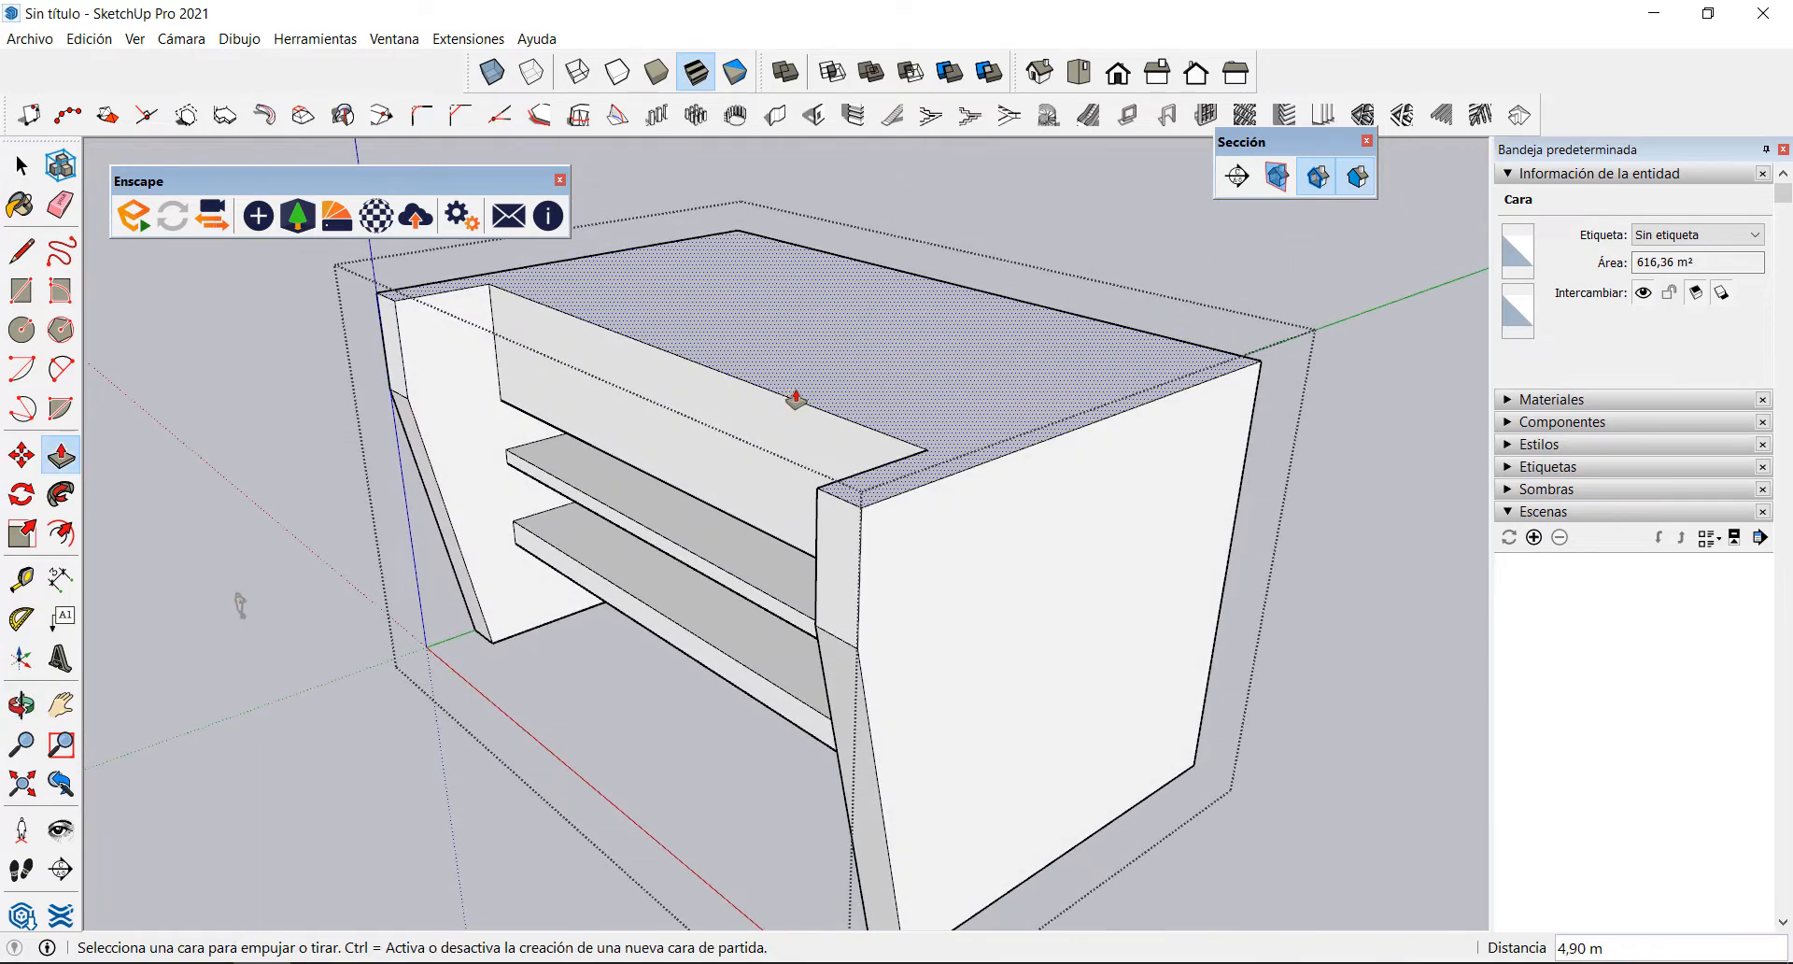
middle_click_drag(1006, 426, 1068, 420)
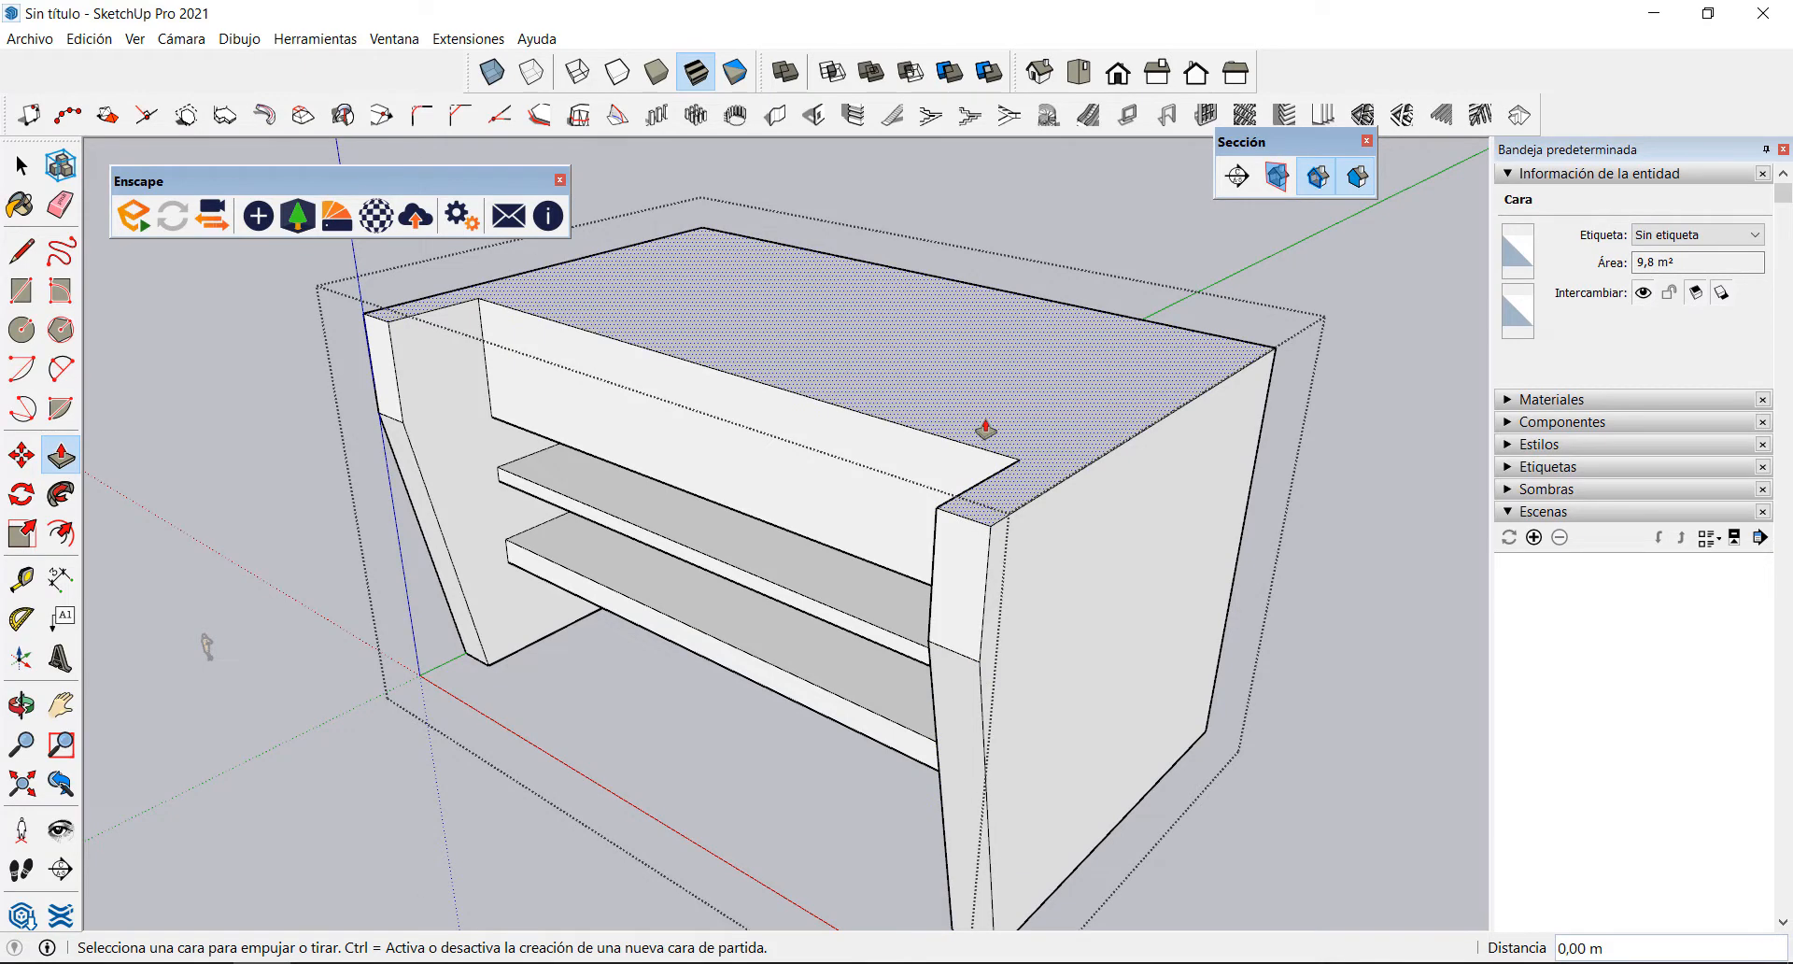
key("ctrl+z")
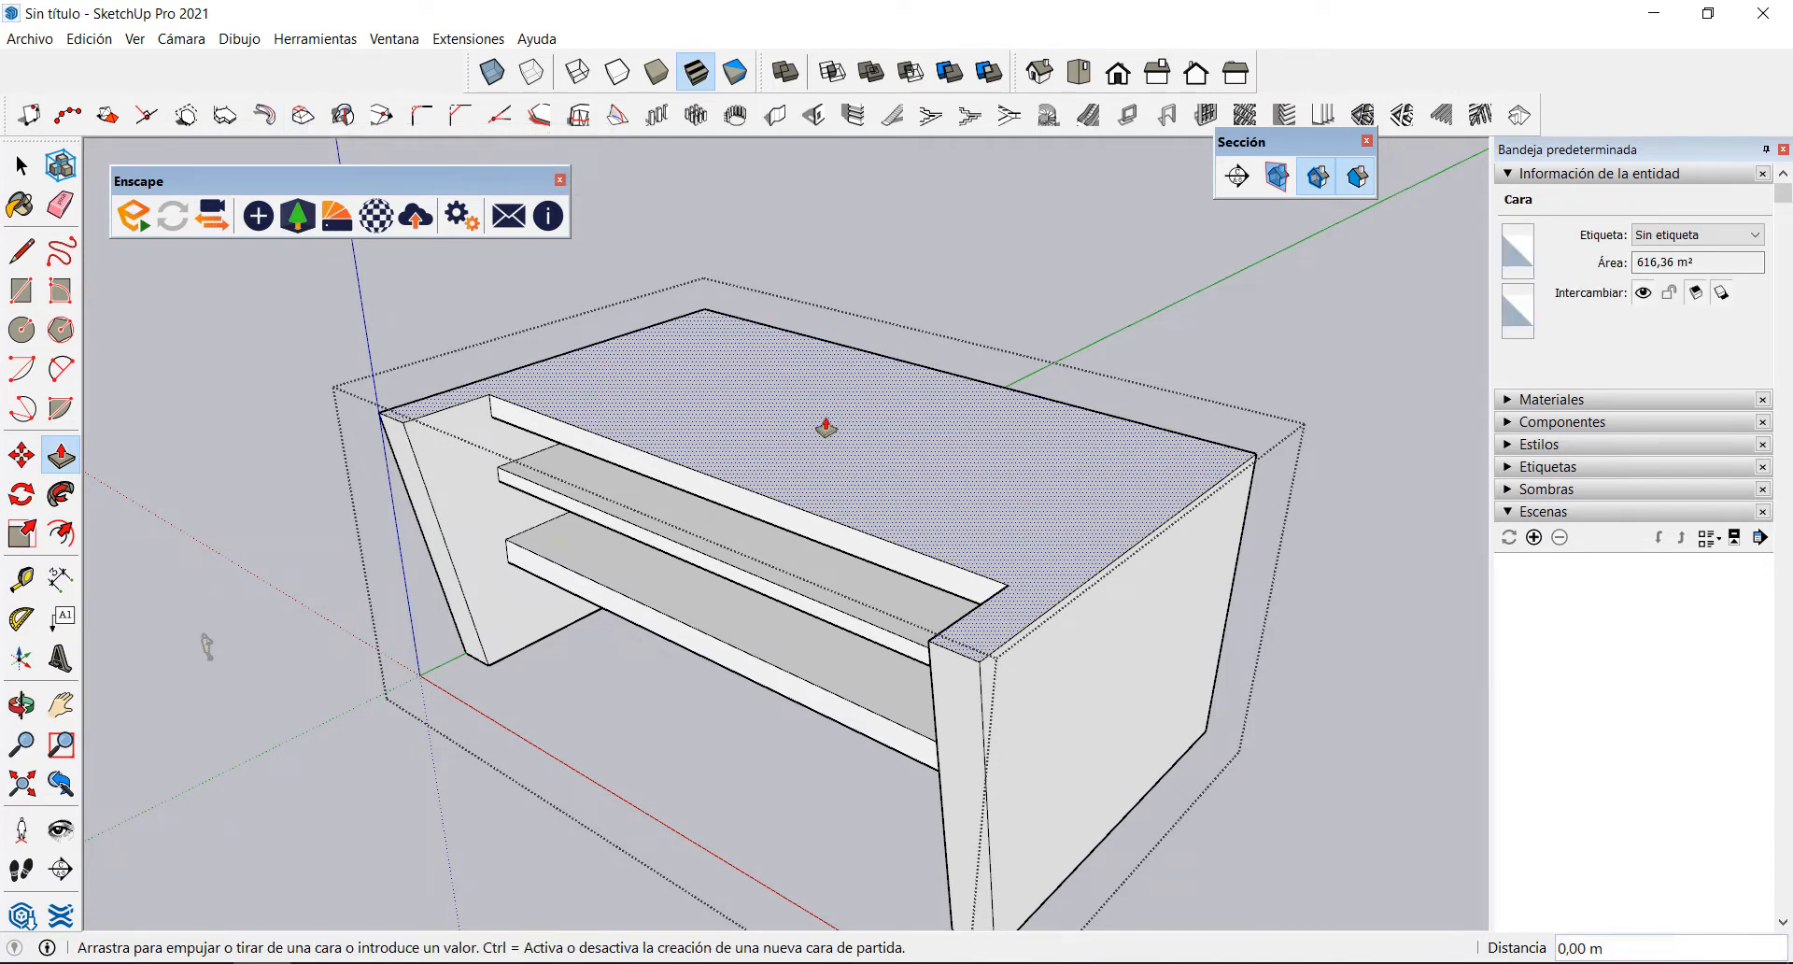
key("space")
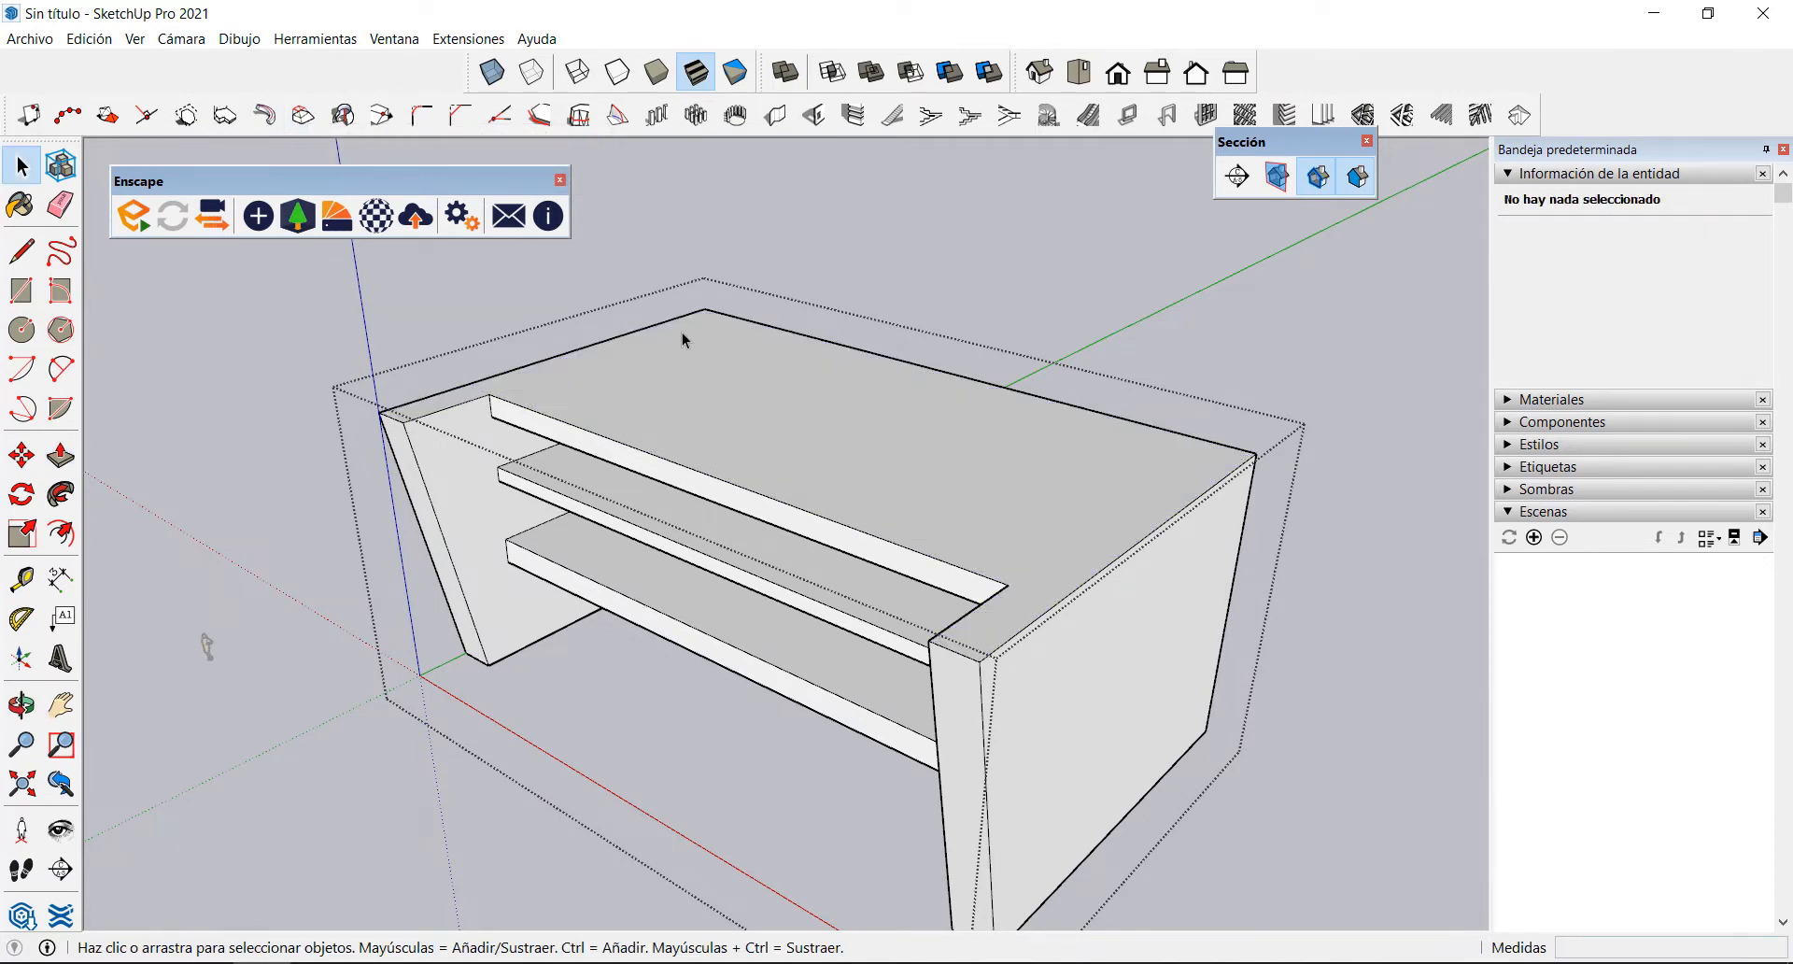
left_click(948, 280)
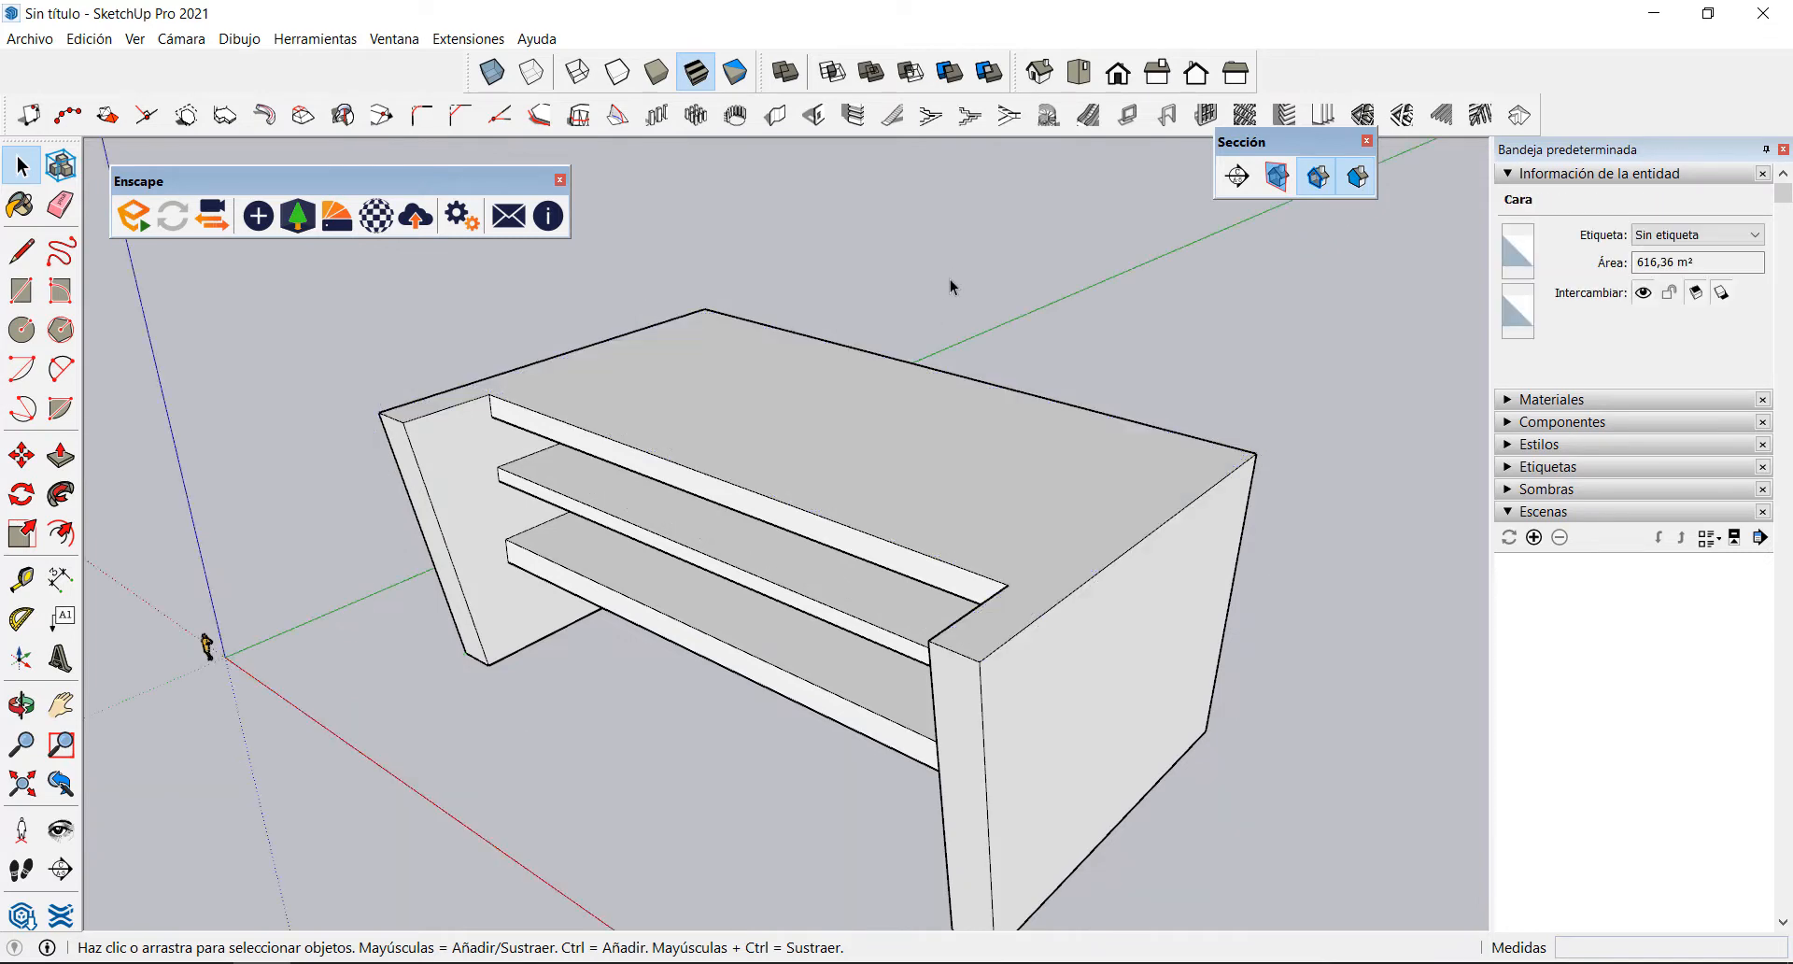
Step: Extrude the building group's roof face upward 1.5 m with the extrusion that maintains the walls' taper
left_click(804, 411)
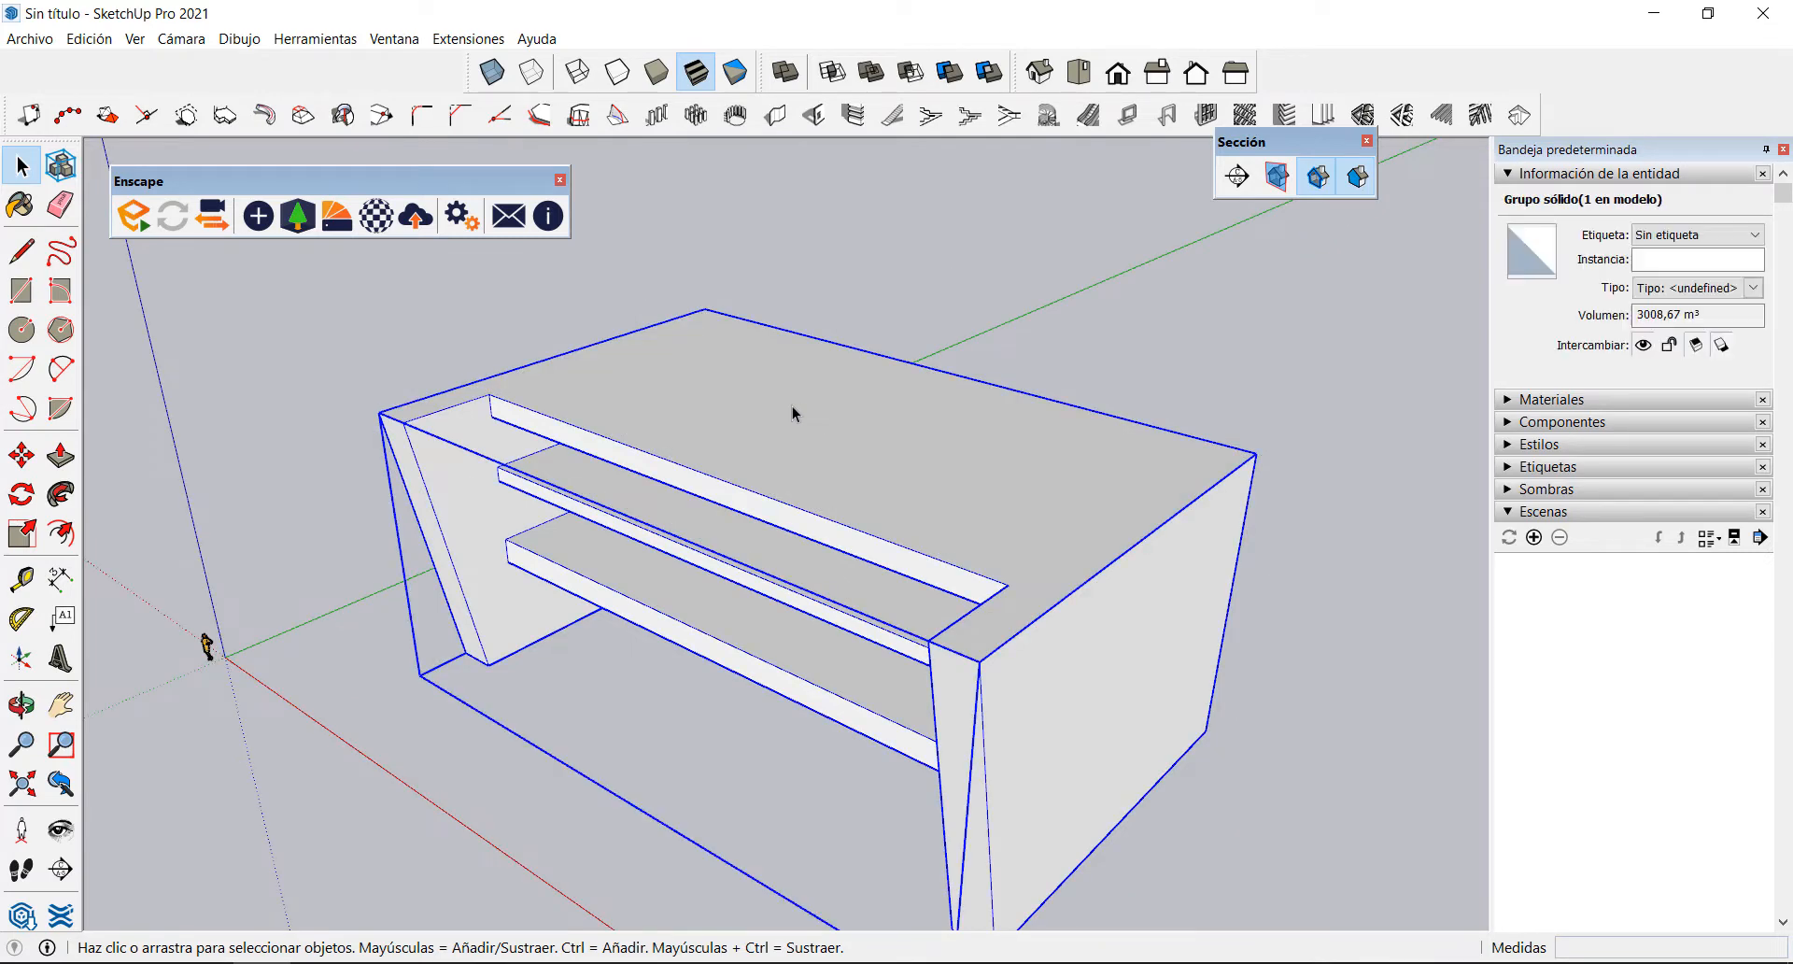
double_click(792, 406)
left_click(752, 405)
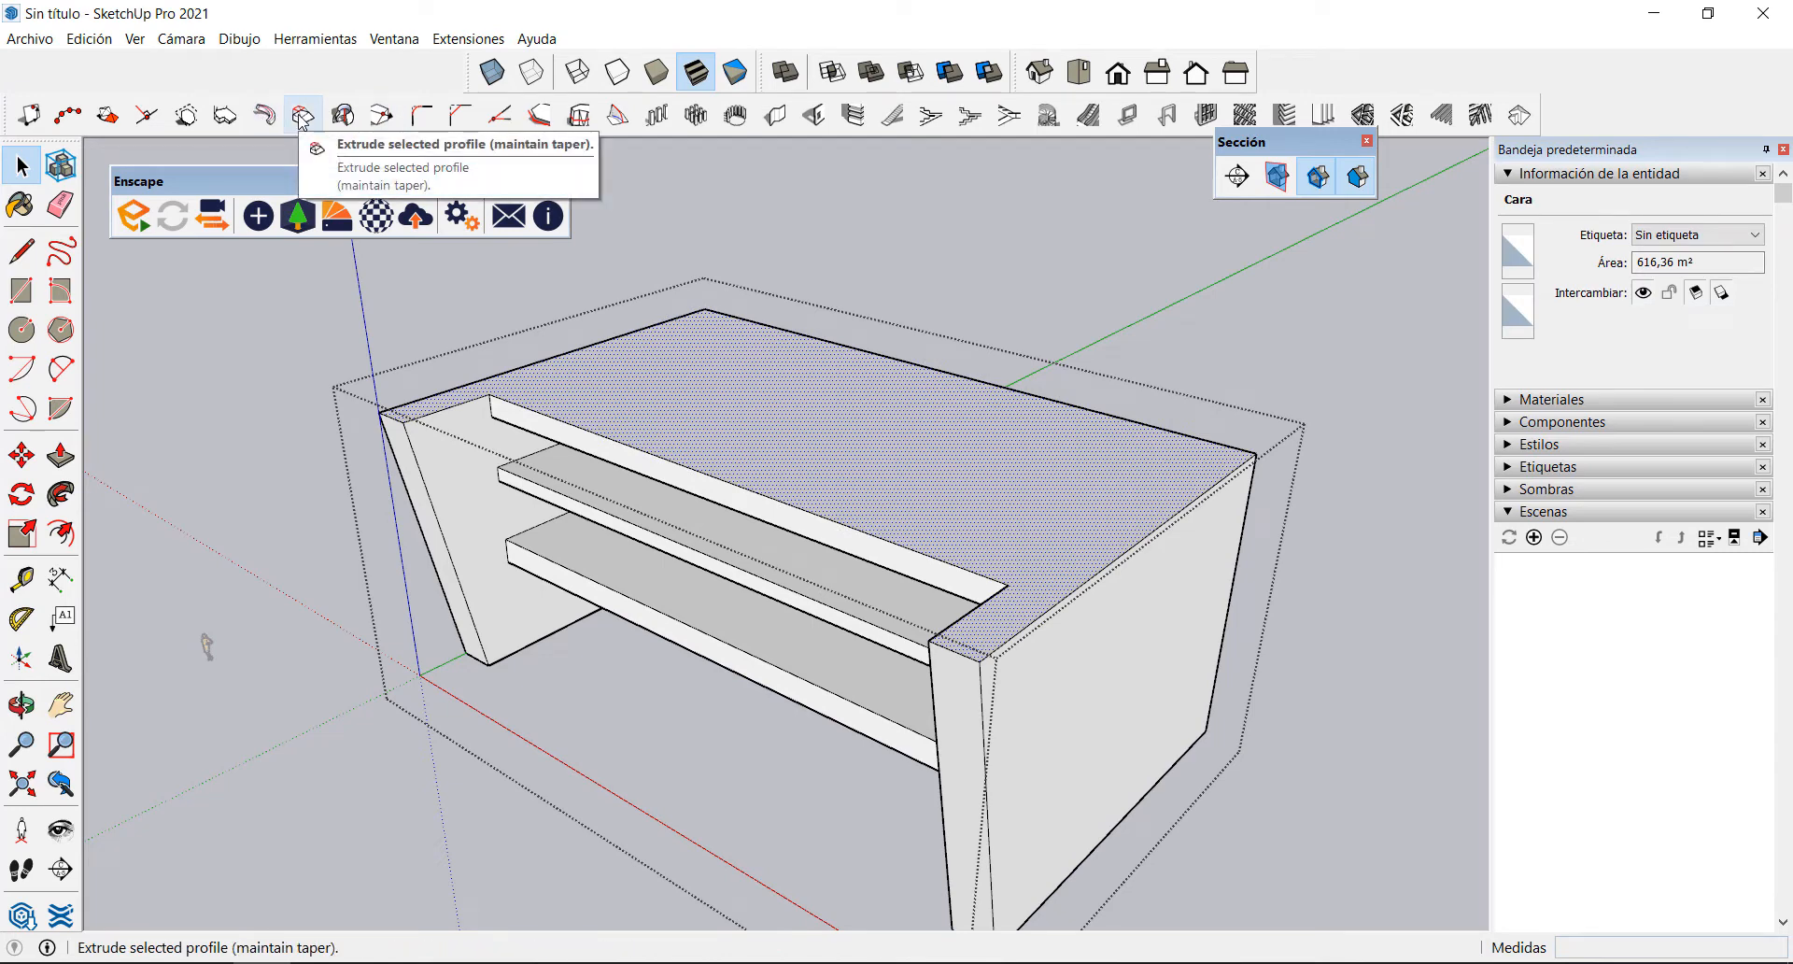
left_click(300, 116)
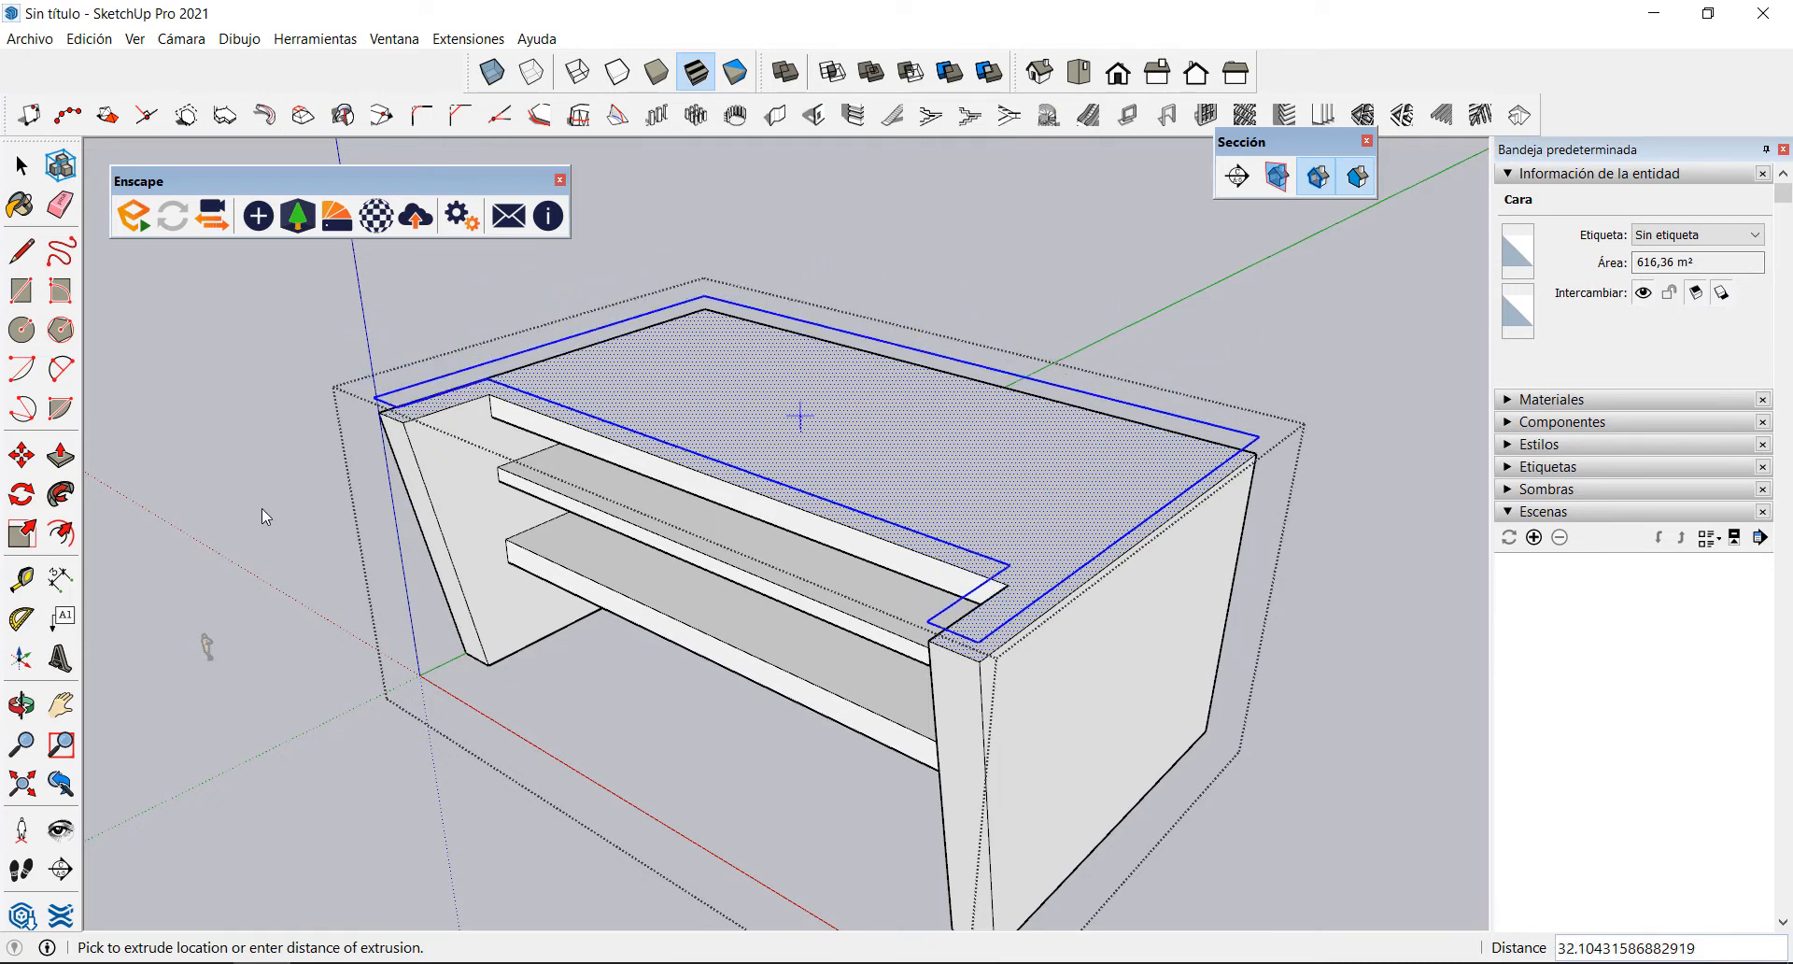
type("1,5")
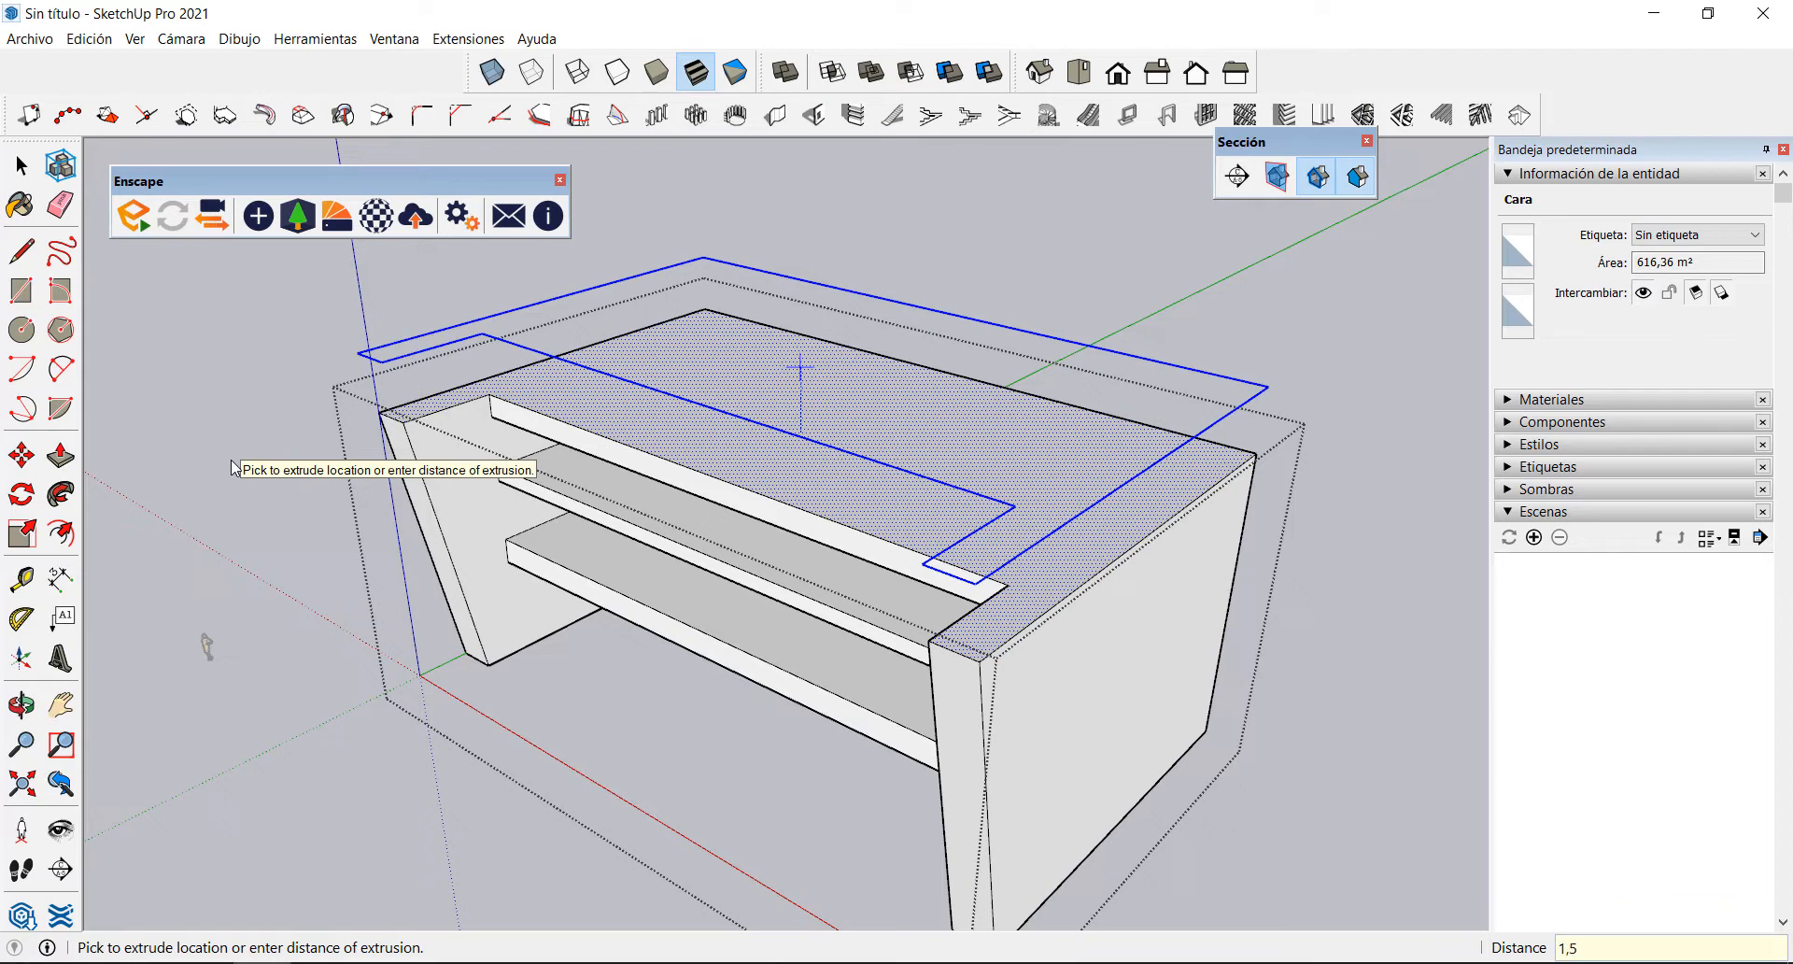
key("Return")
key("space")
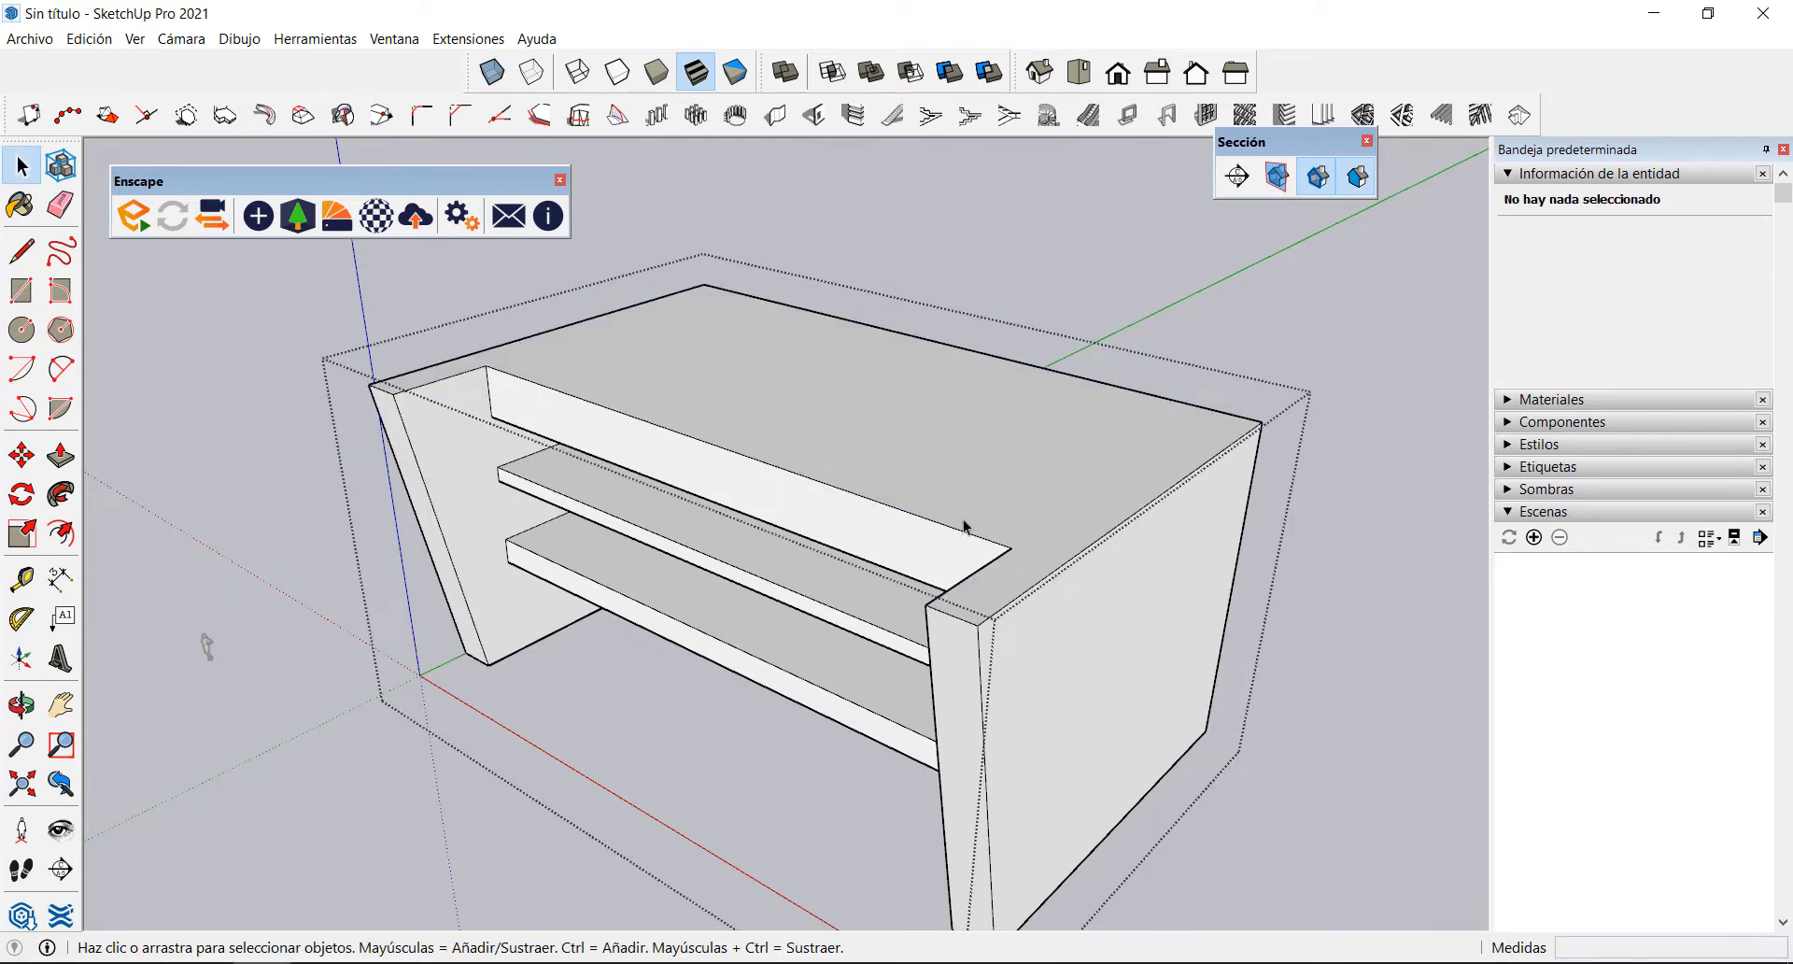
Step: Offset the outline of the building group's roof face inward by 0.5 m
middle_click_drag(950, 663, 976, 588)
middle_click_drag(495, 375, 856, 400)
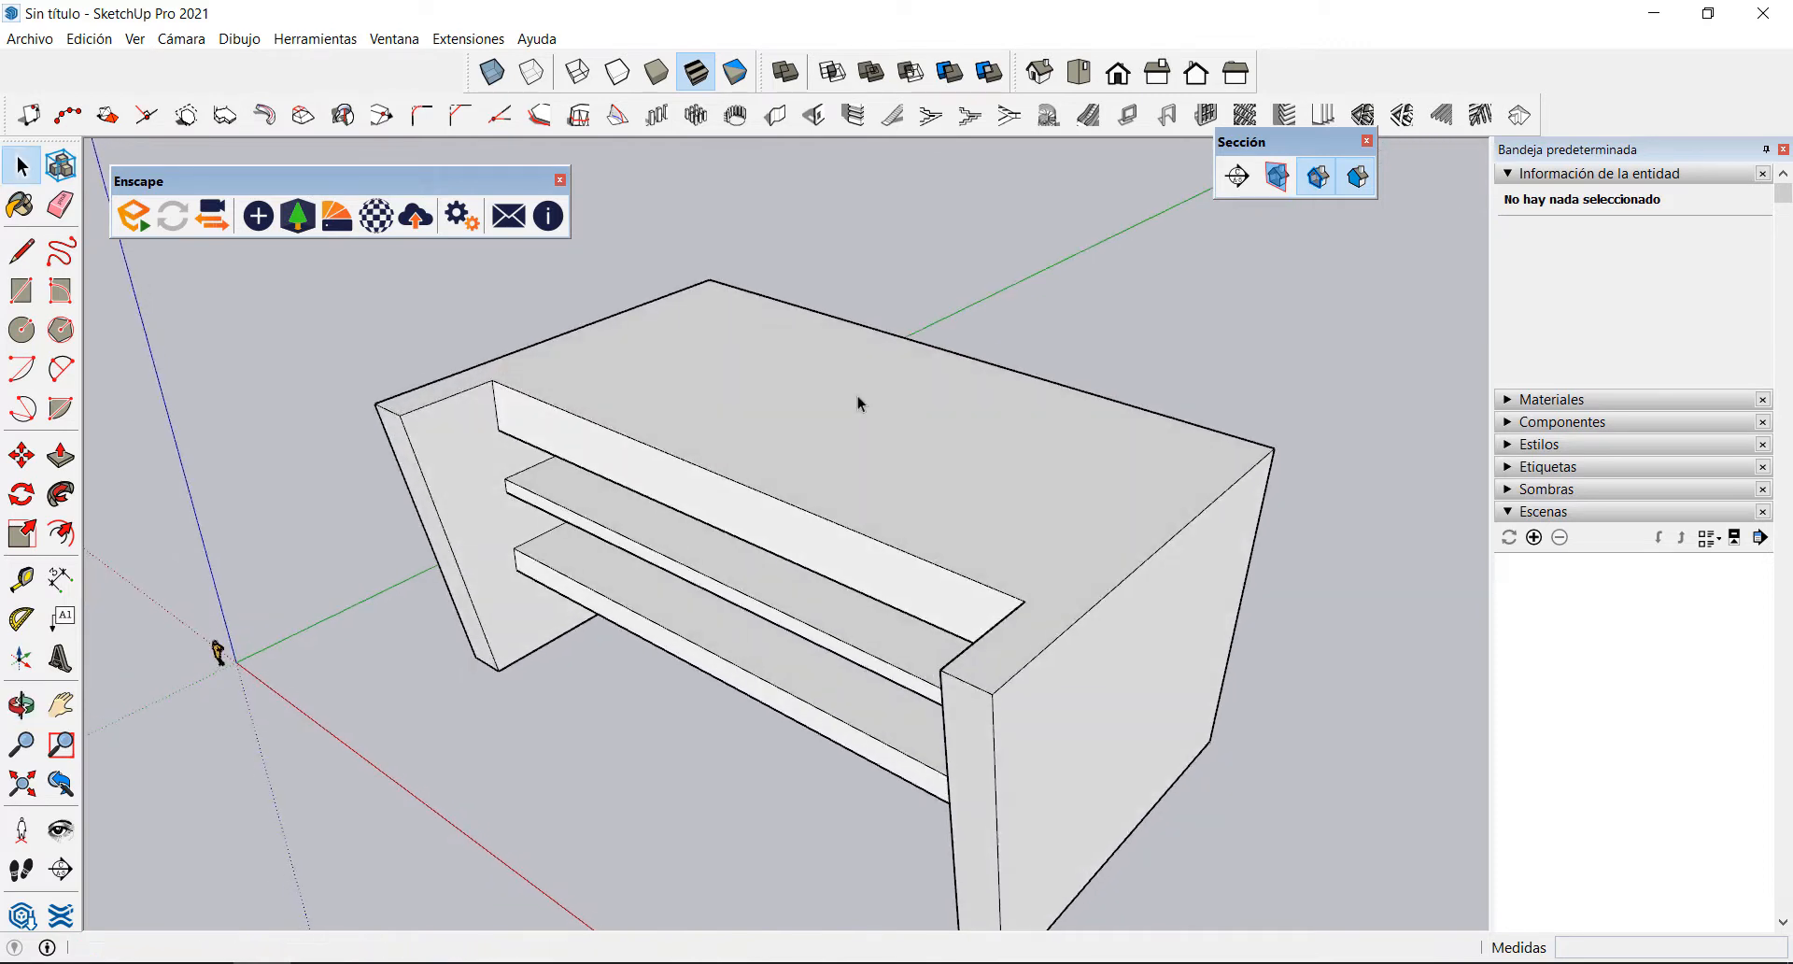
left_click(780, 410)
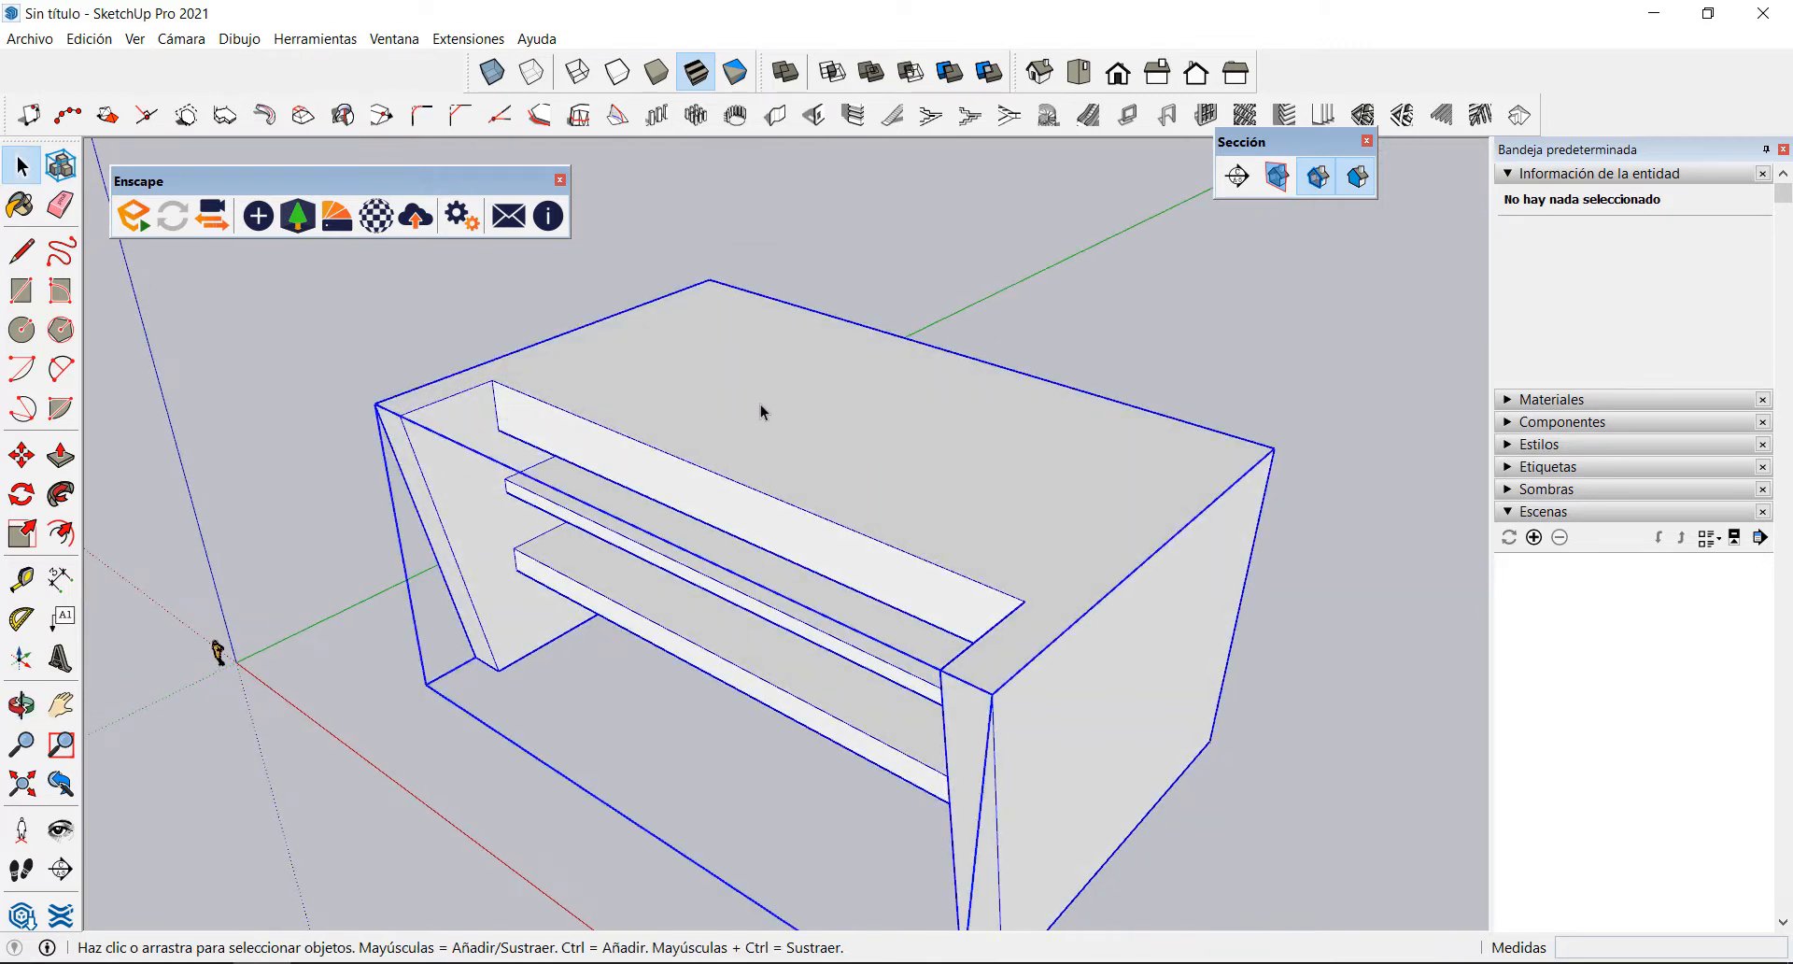
double_click(725, 400)
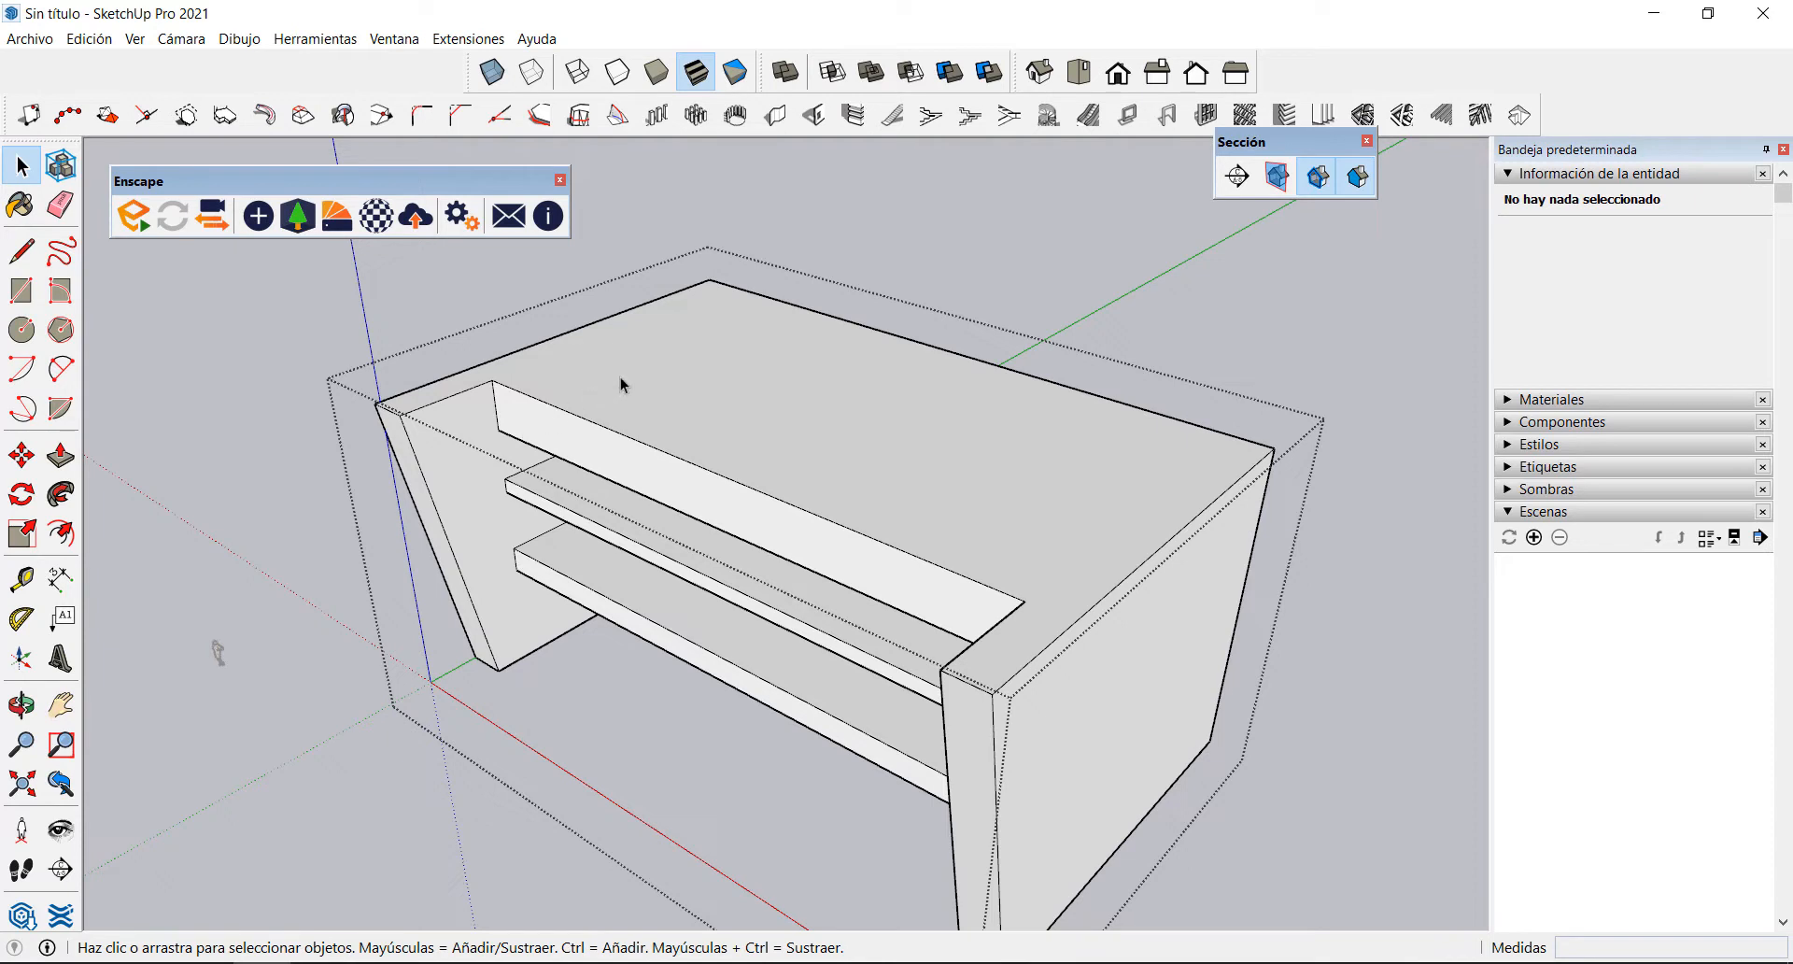
left_click(669, 383)
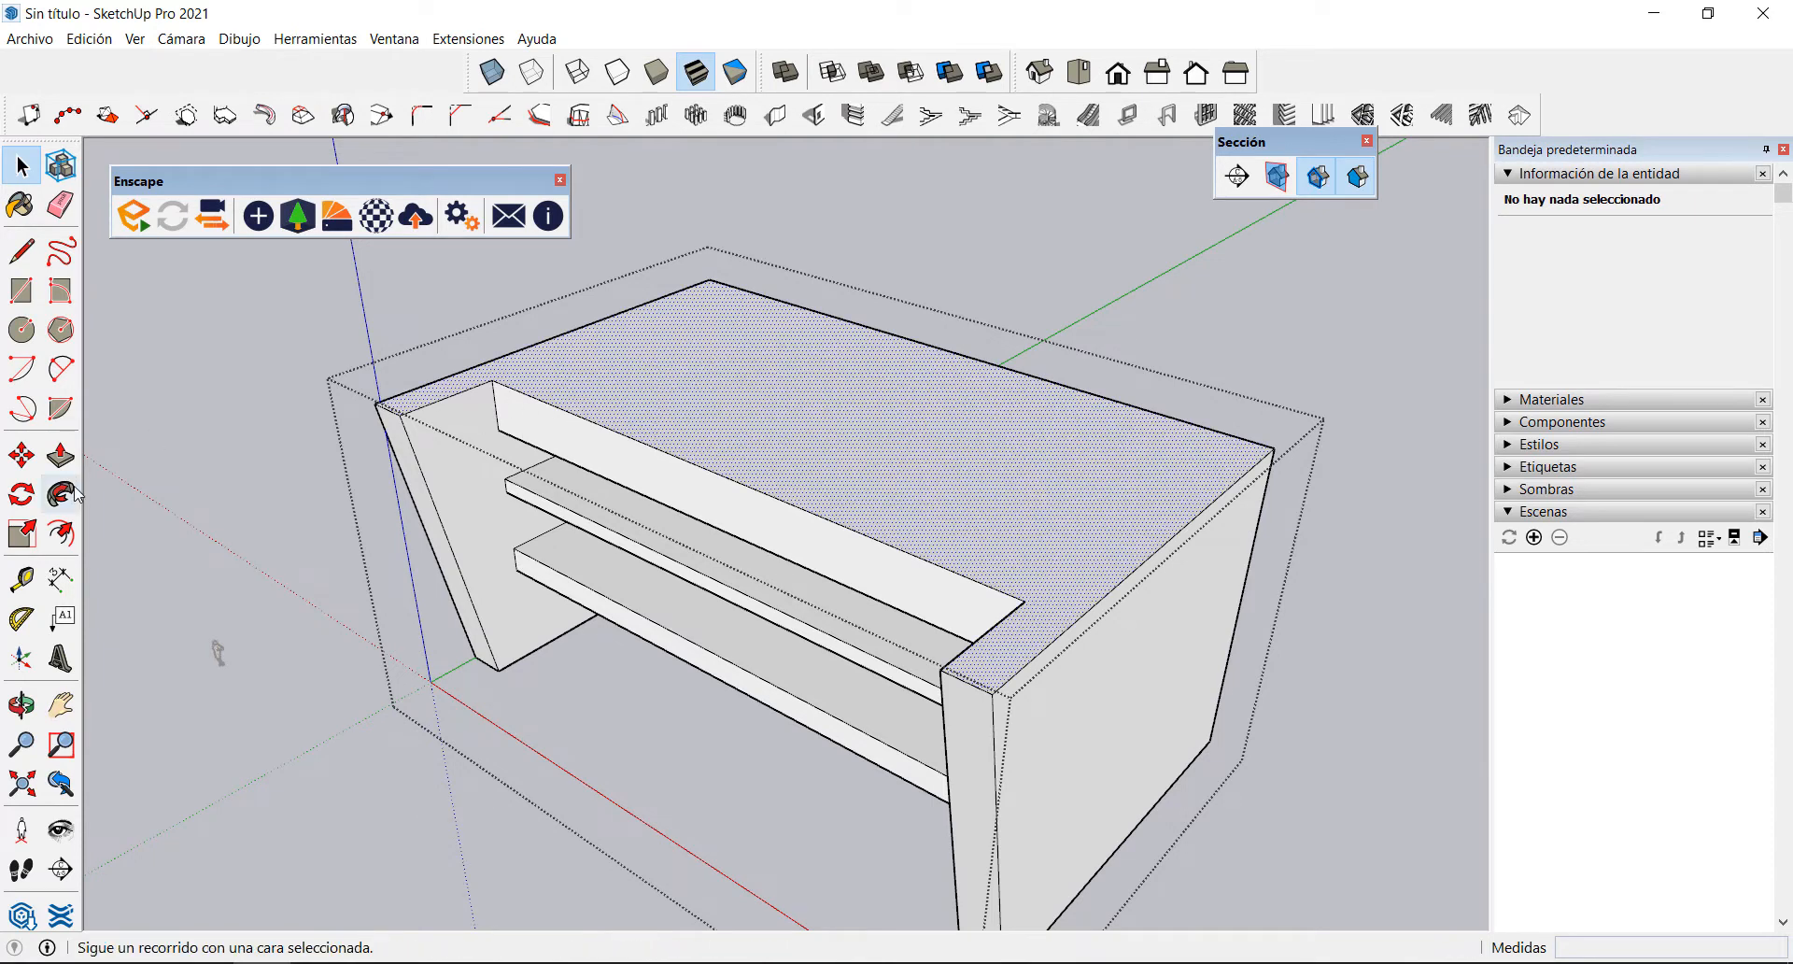
left_click(61, 534)
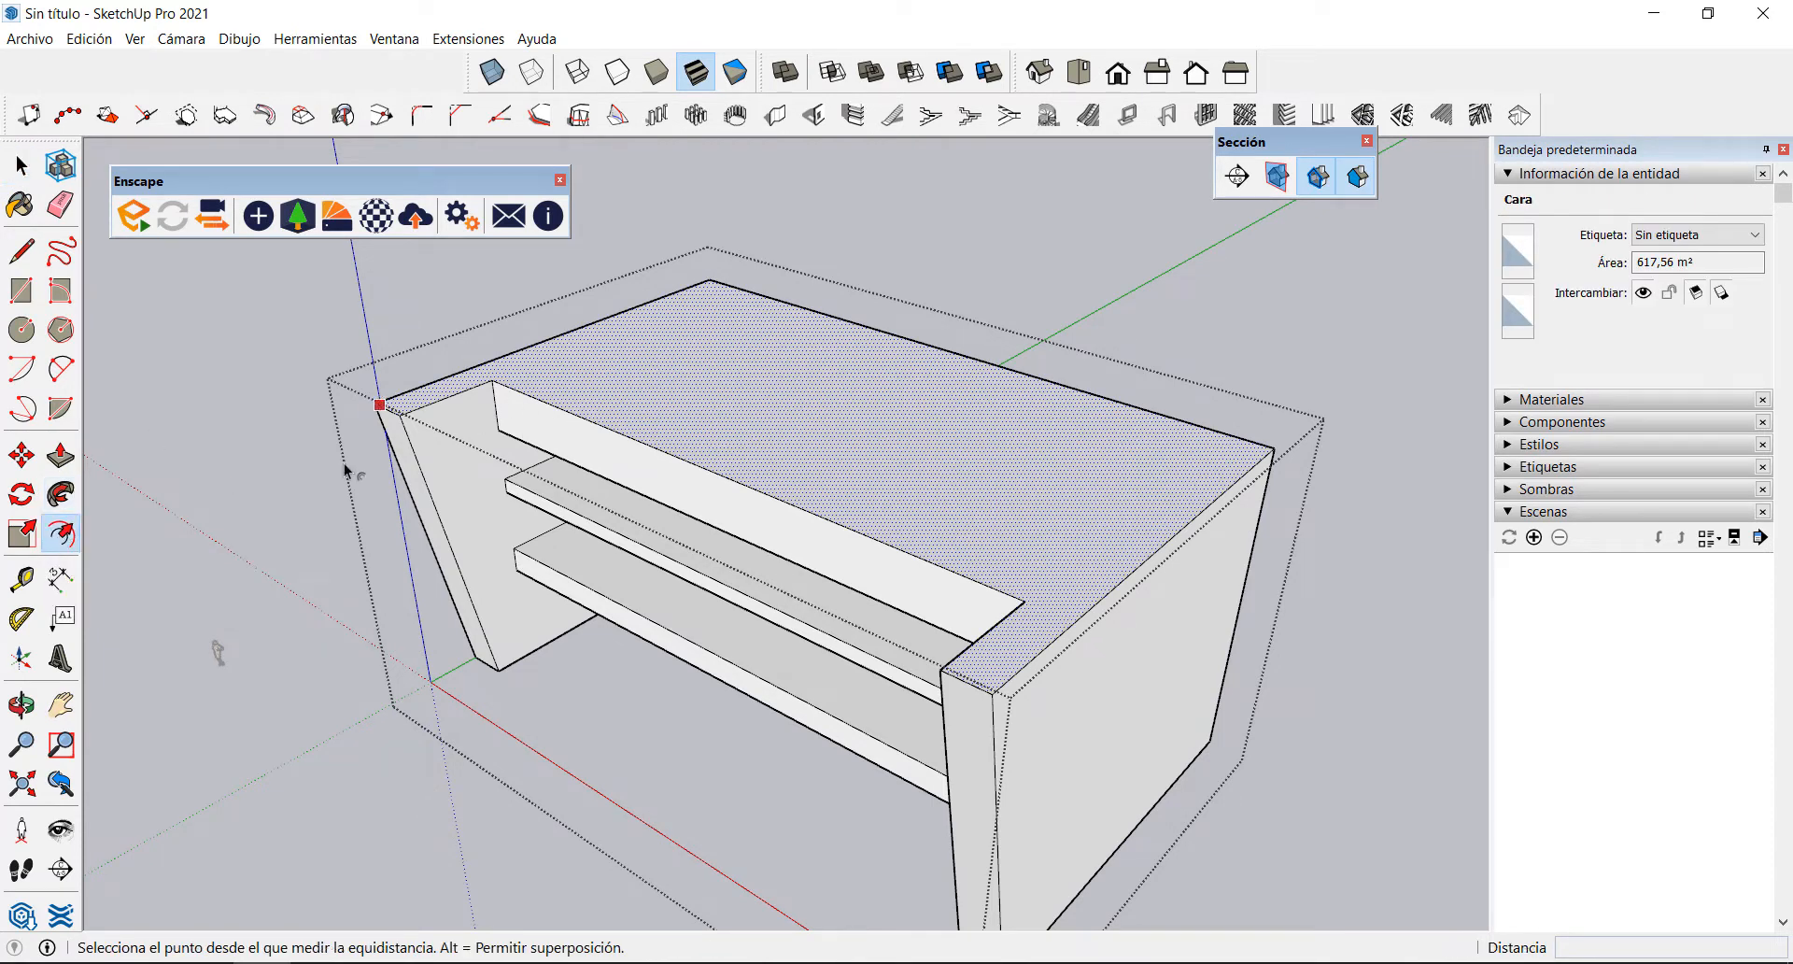
left_click(631, 435)
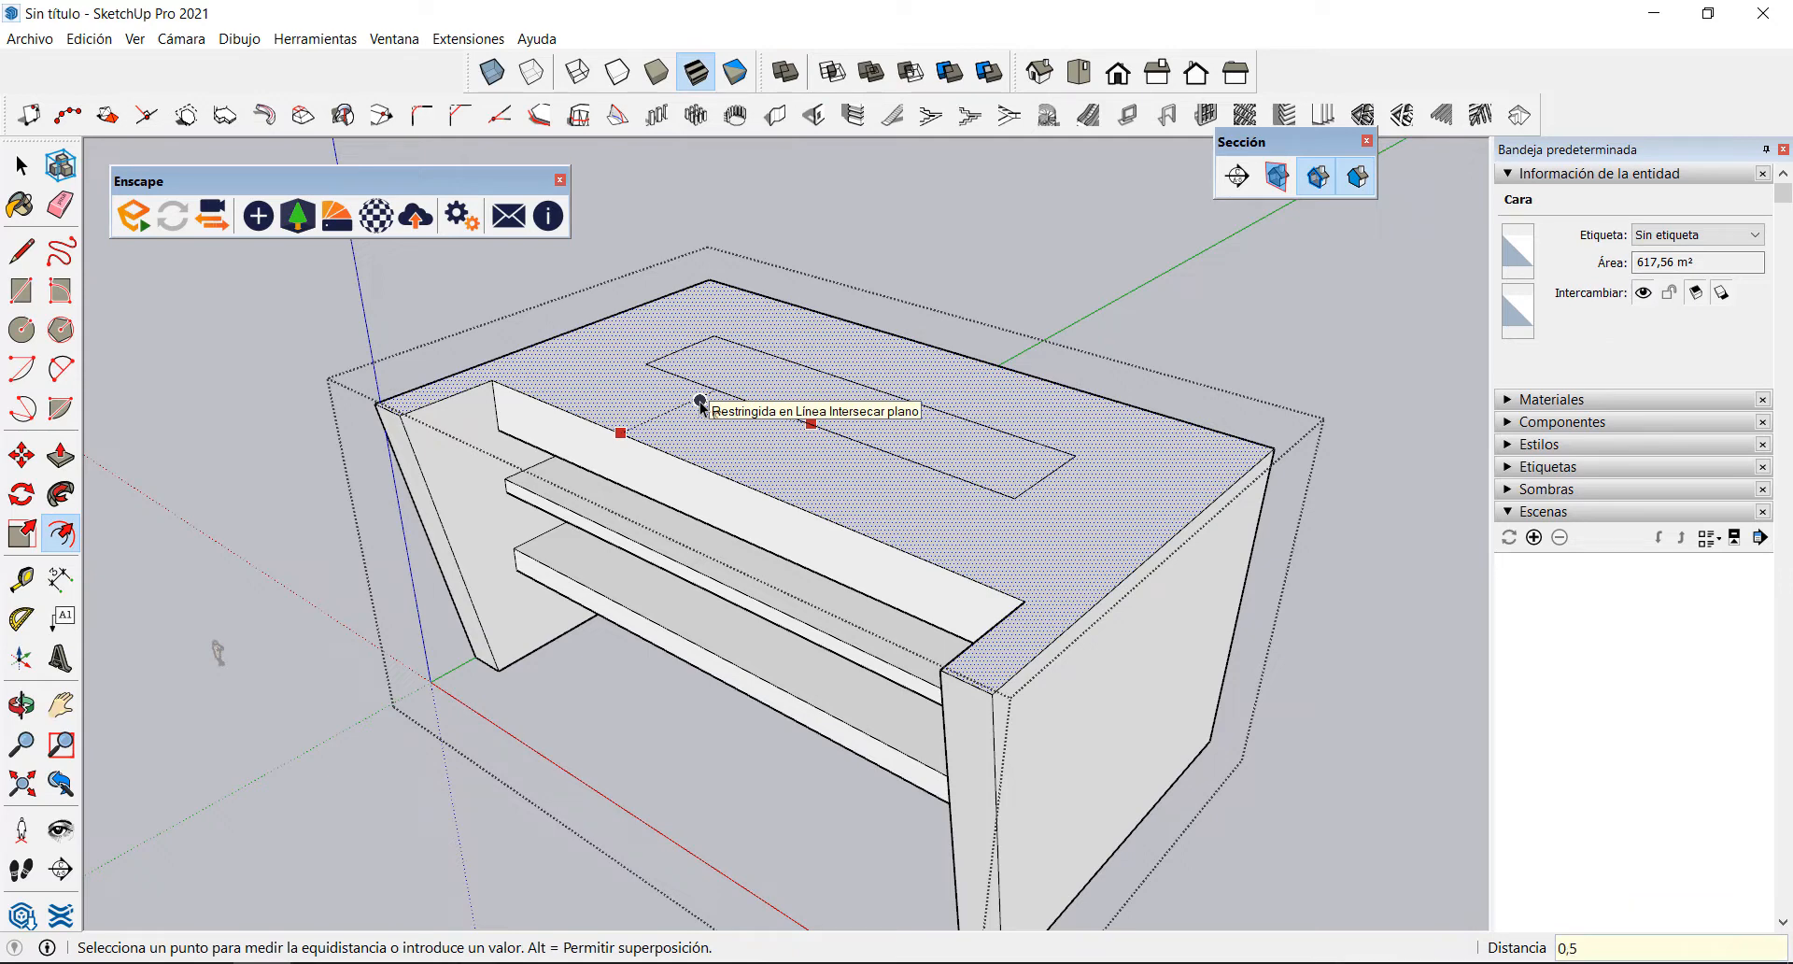
key("Return")
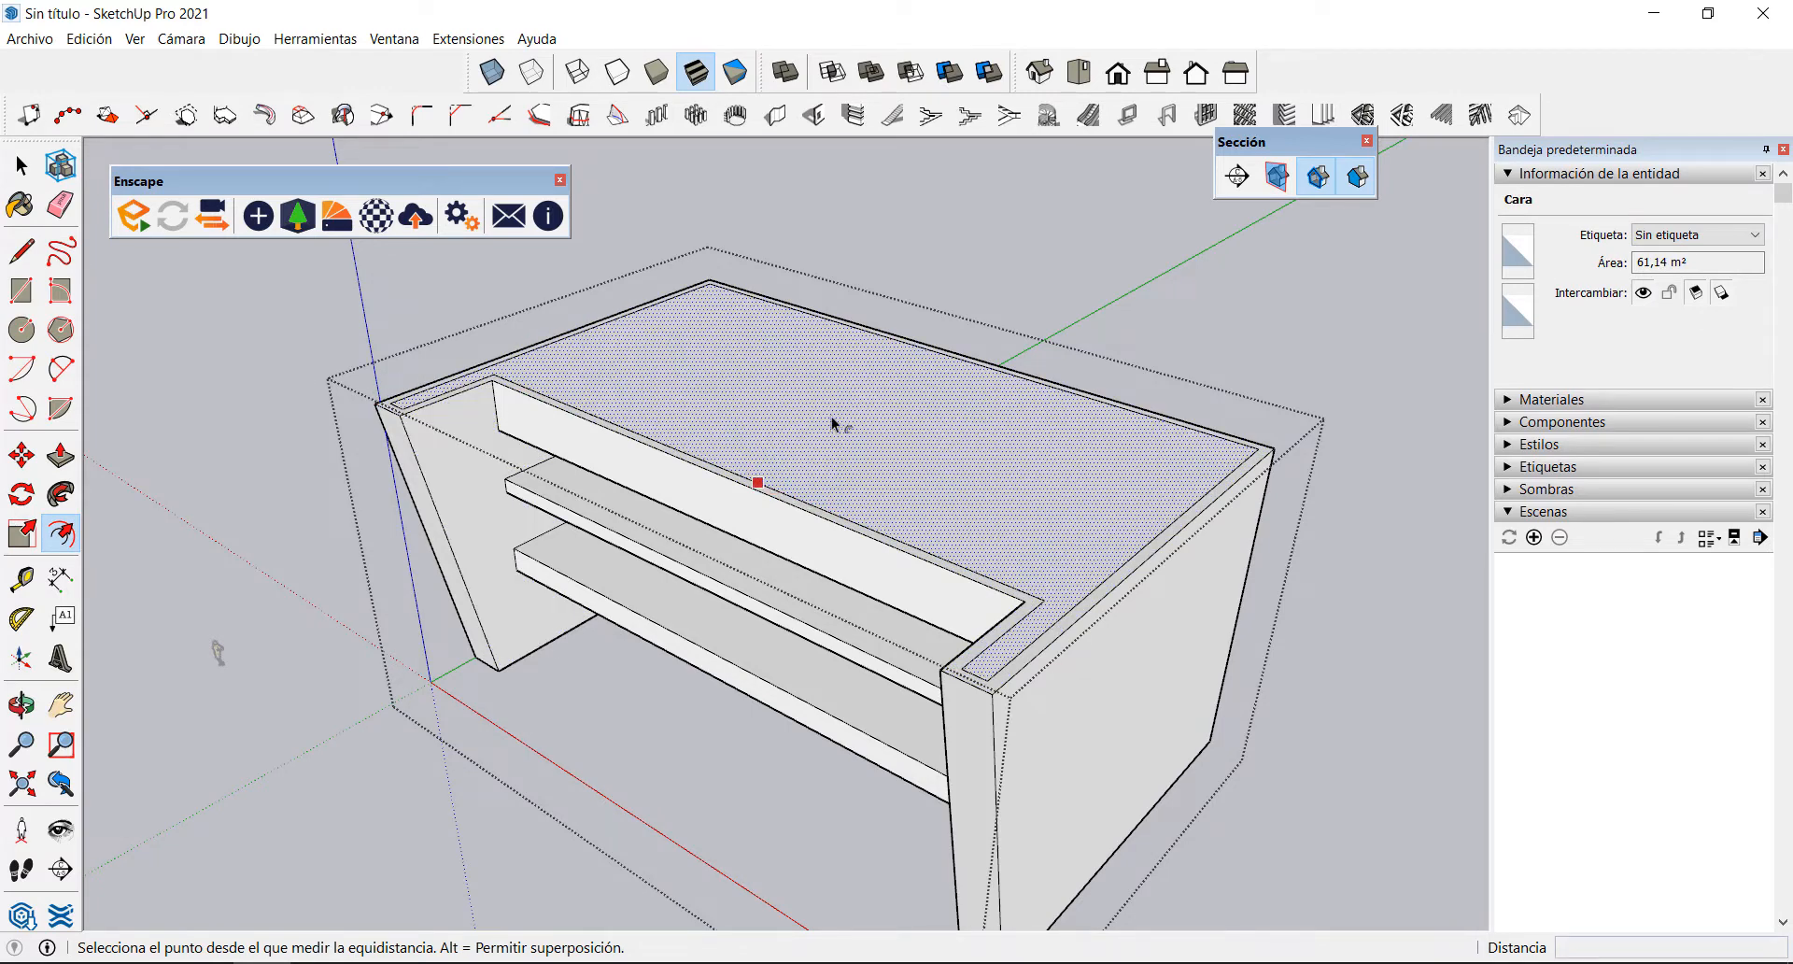
left_click(22, 168)
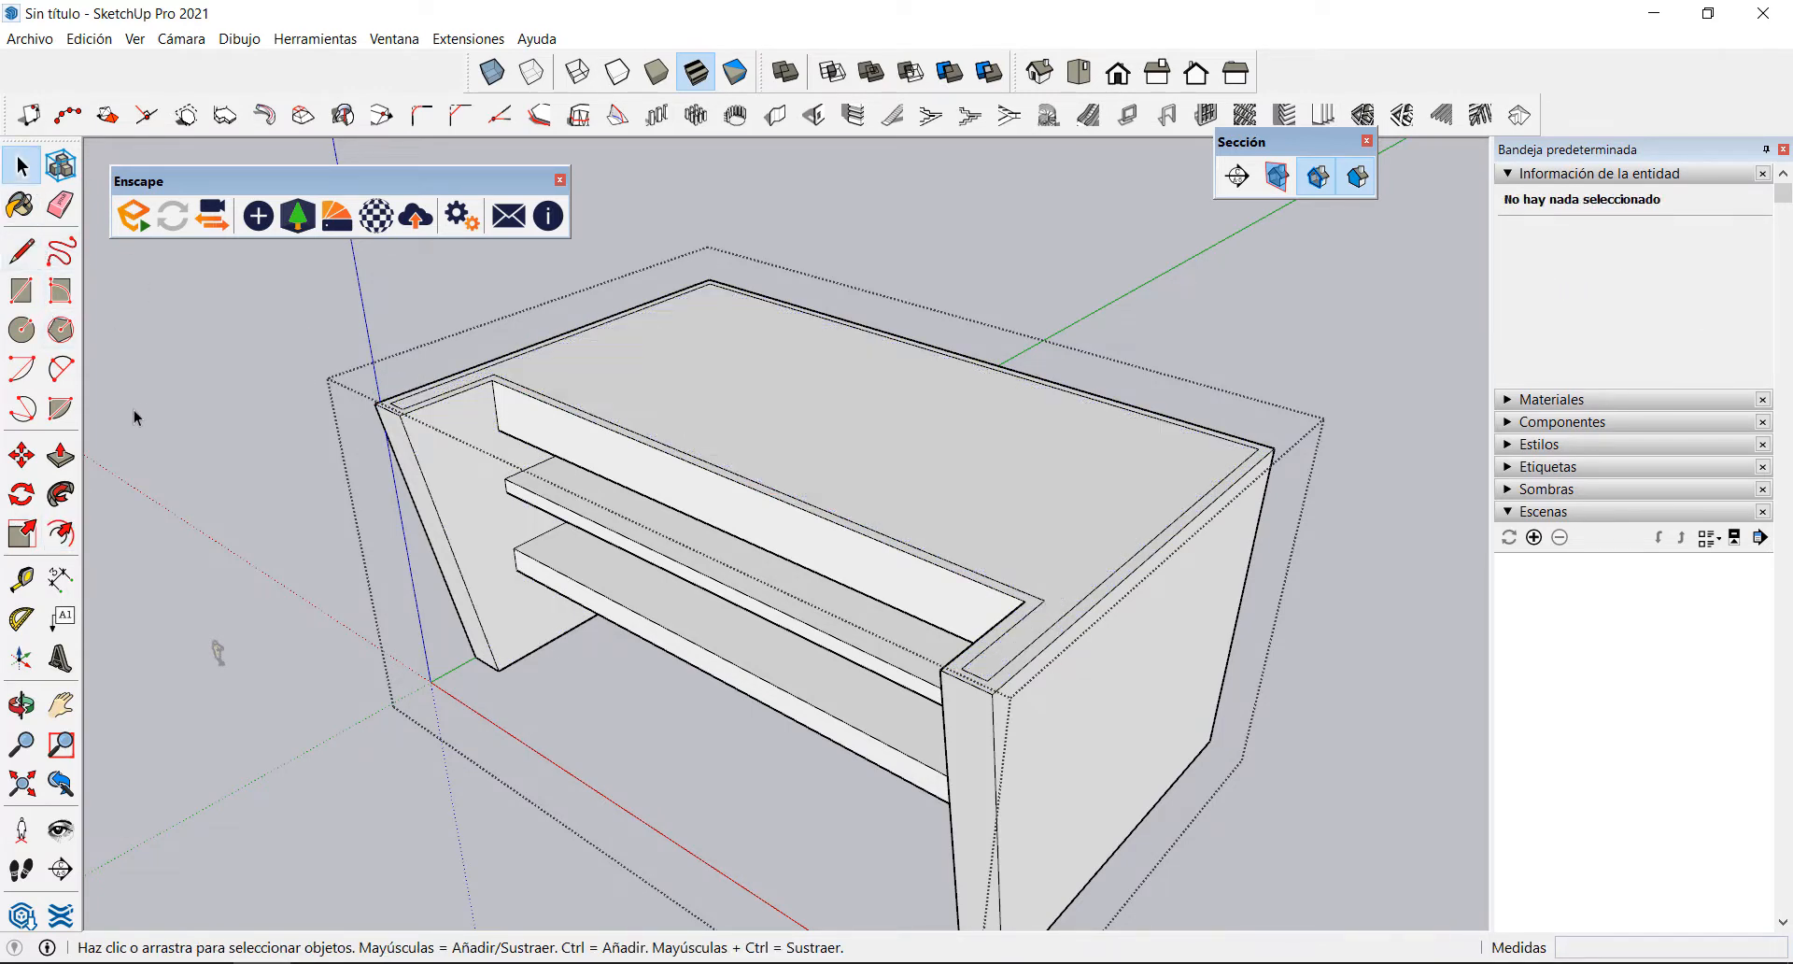
Step: Push the inner roof face down 1.5 m to form a perimeter parapet, and leave the group
left_click(64, 457)
left_click(910, 436)
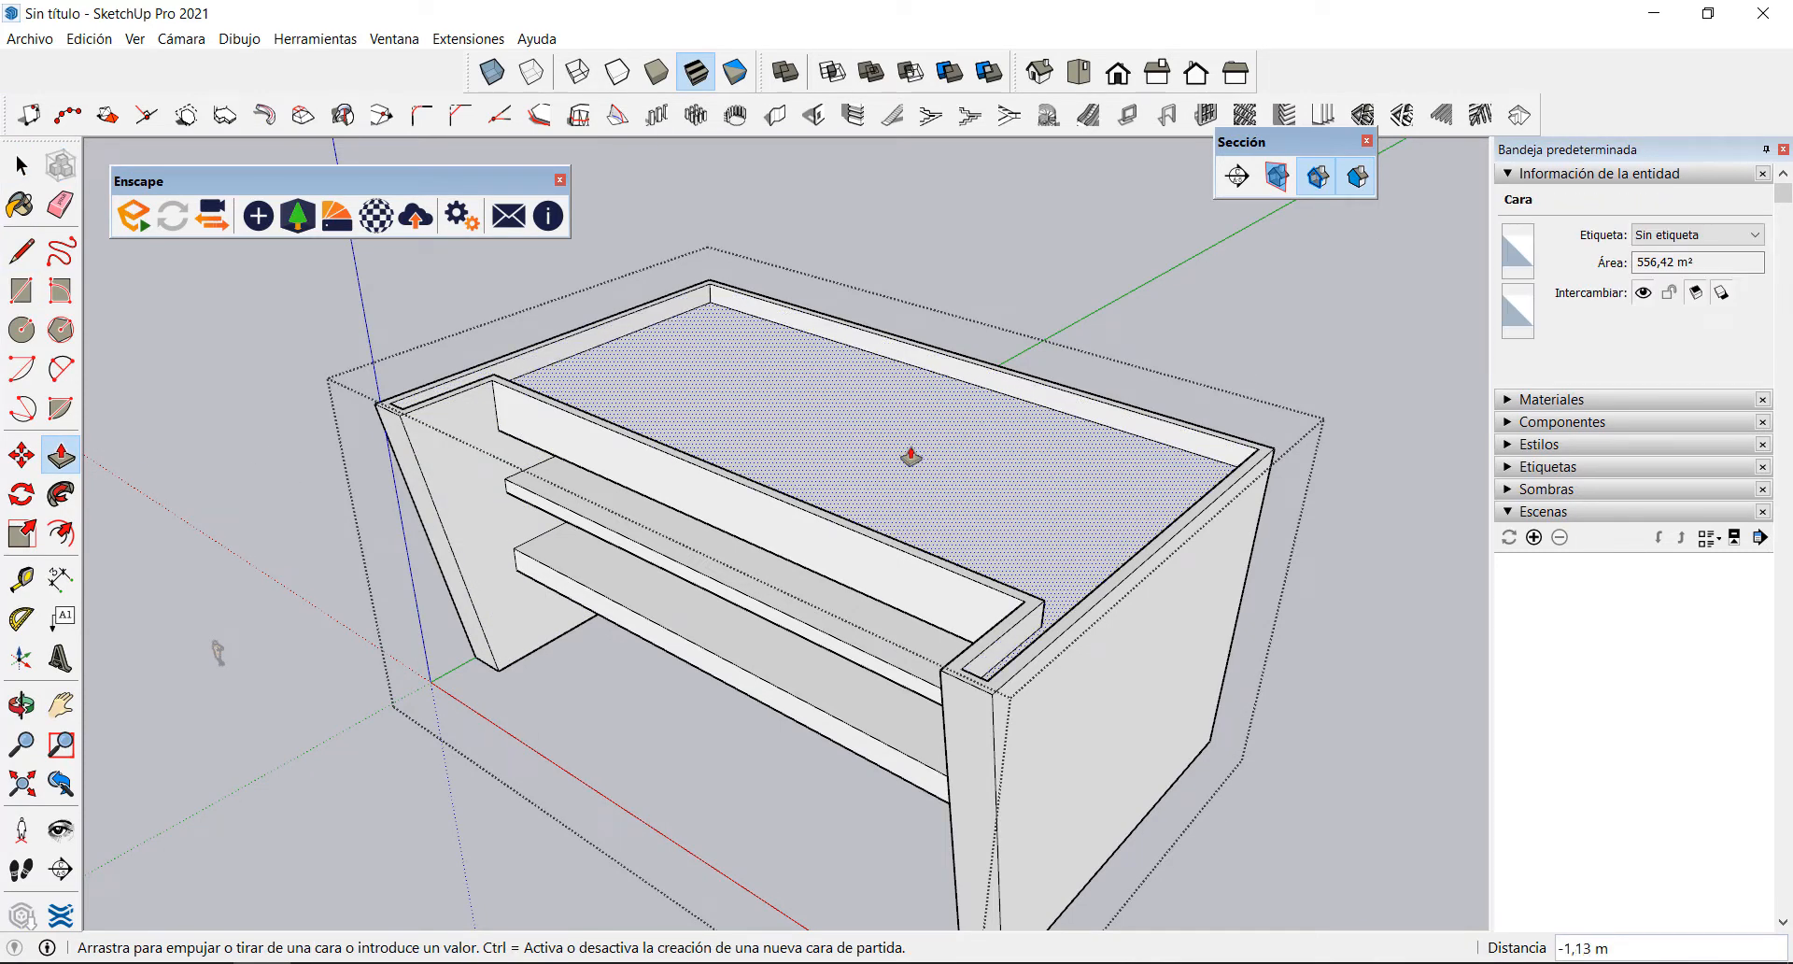
type("1,5")
key("Return")
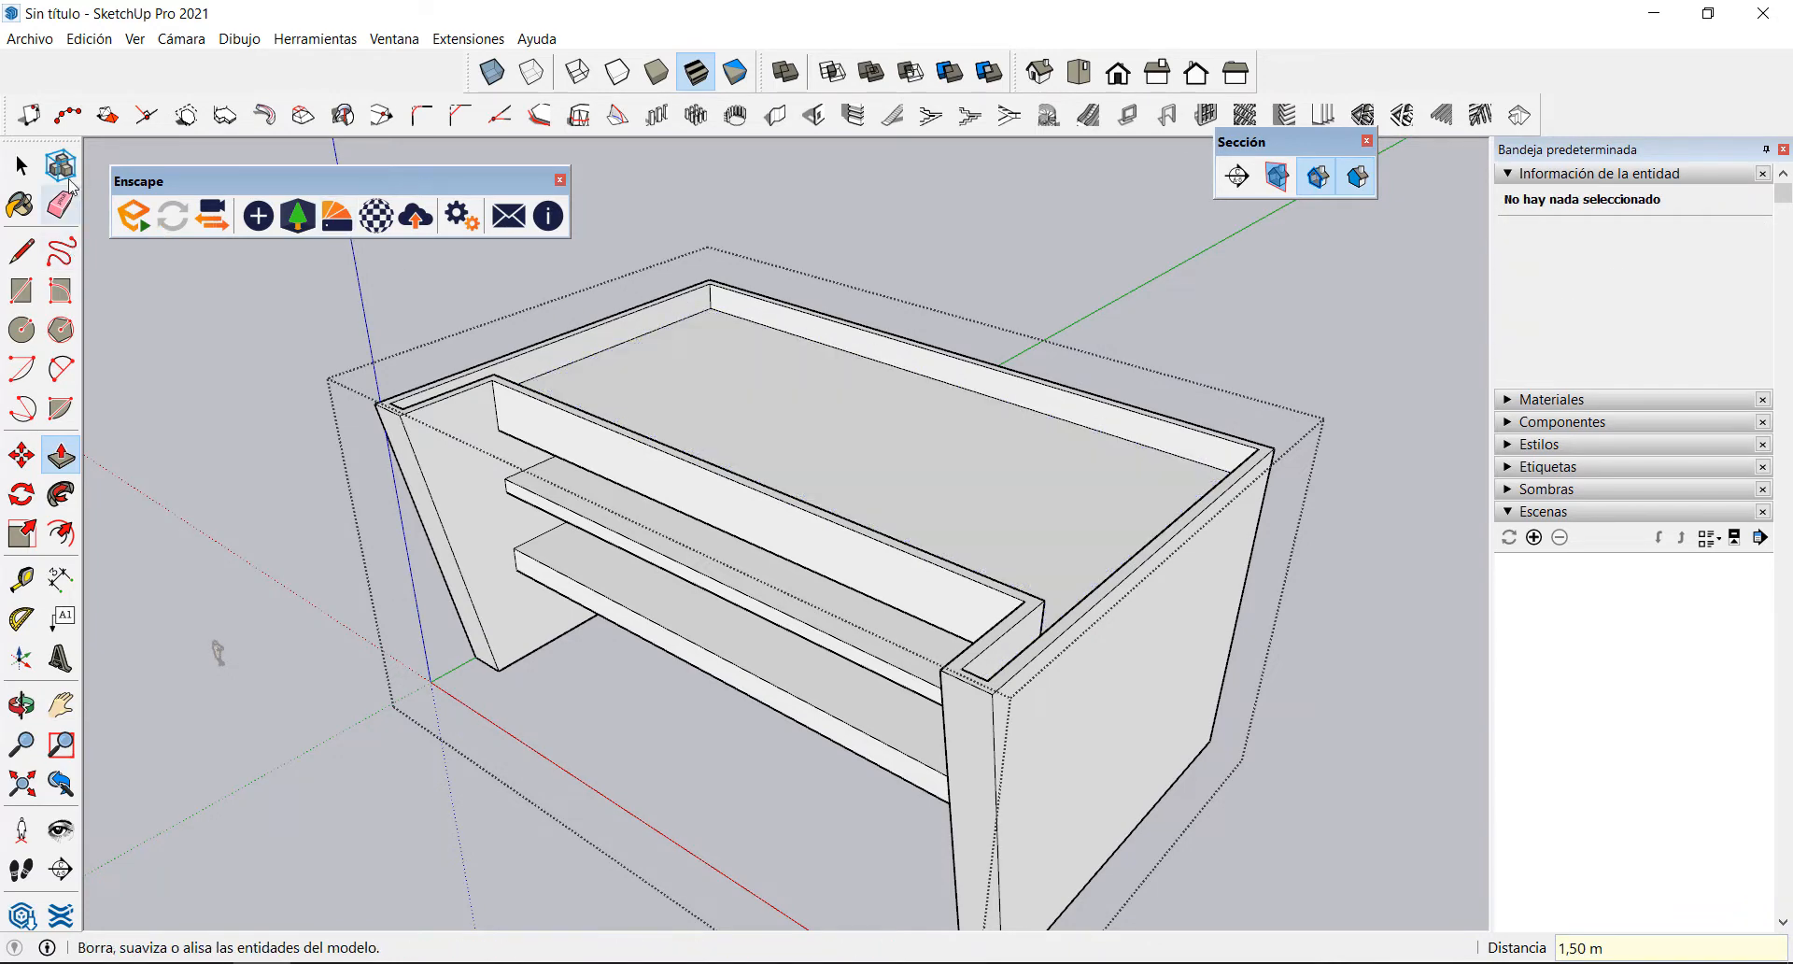
left_click(21, 165)
left_click(1313, 339)
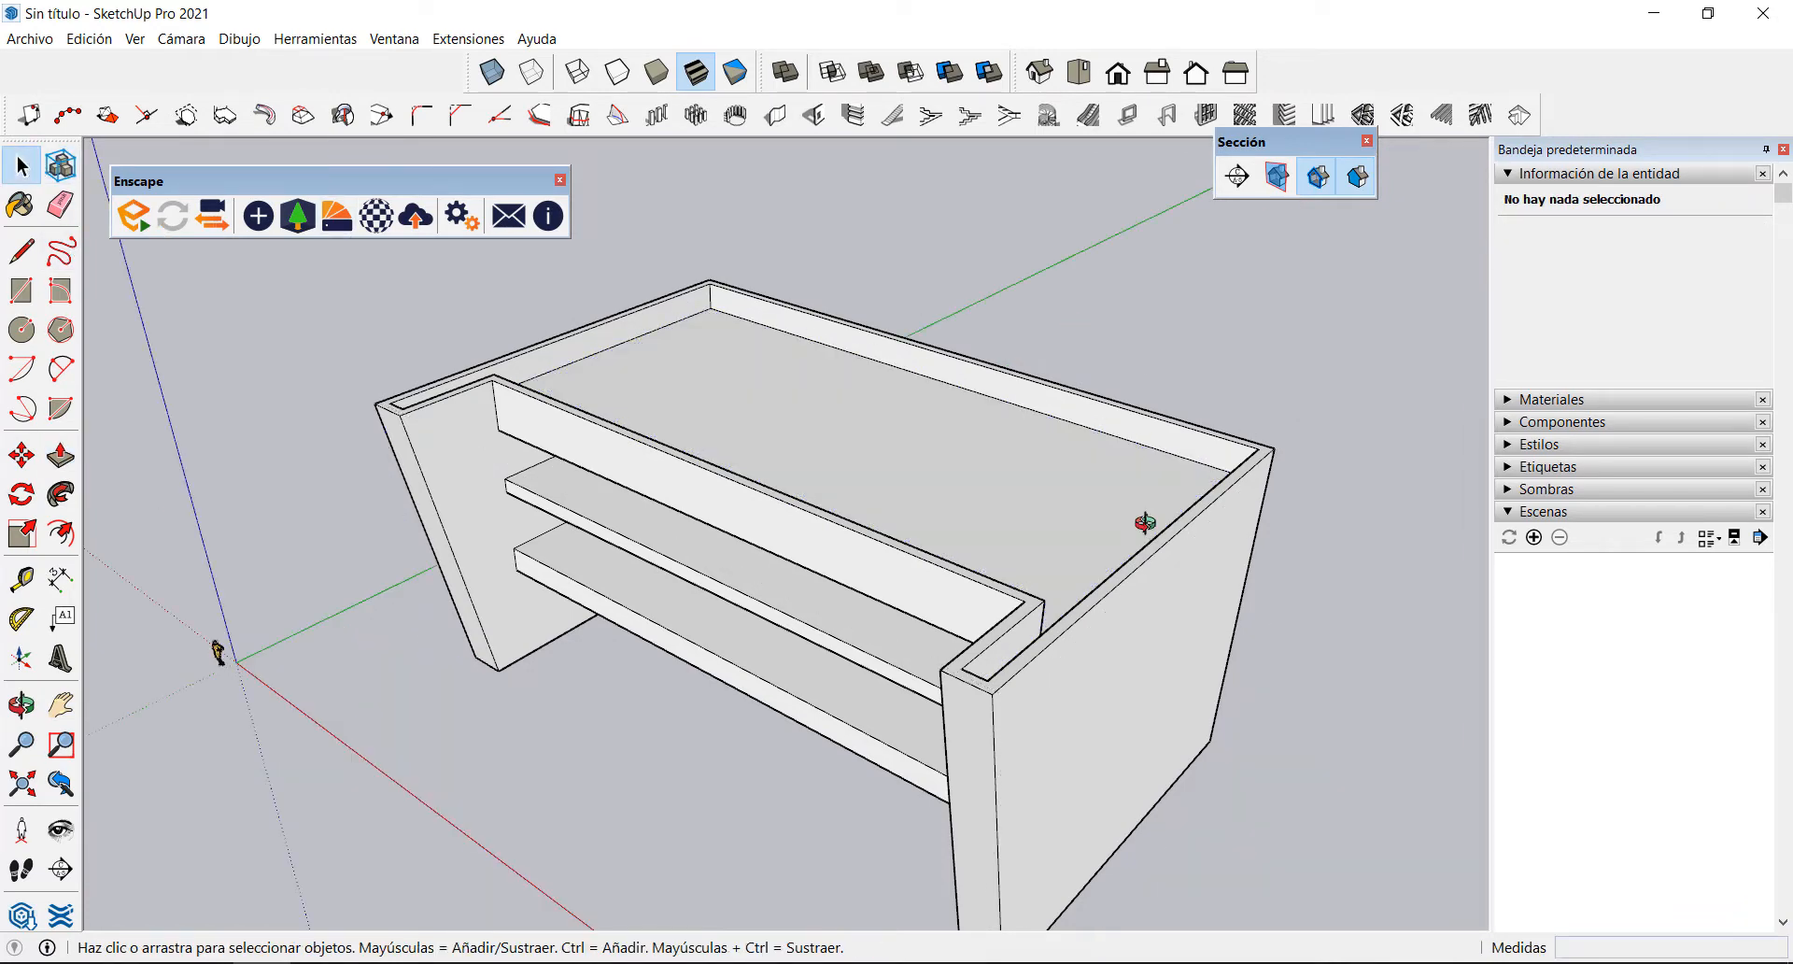
Step: Inspect the roof parapet and the building's front opening from several angles
middle_click_drag(1145, 523, 658, 491)
middle_click_drag(793, 325, 887, 272)
scroll(866, 276, "down", 2)
scroll(1081, 645, "up", 3)
left_click(1082, 645)
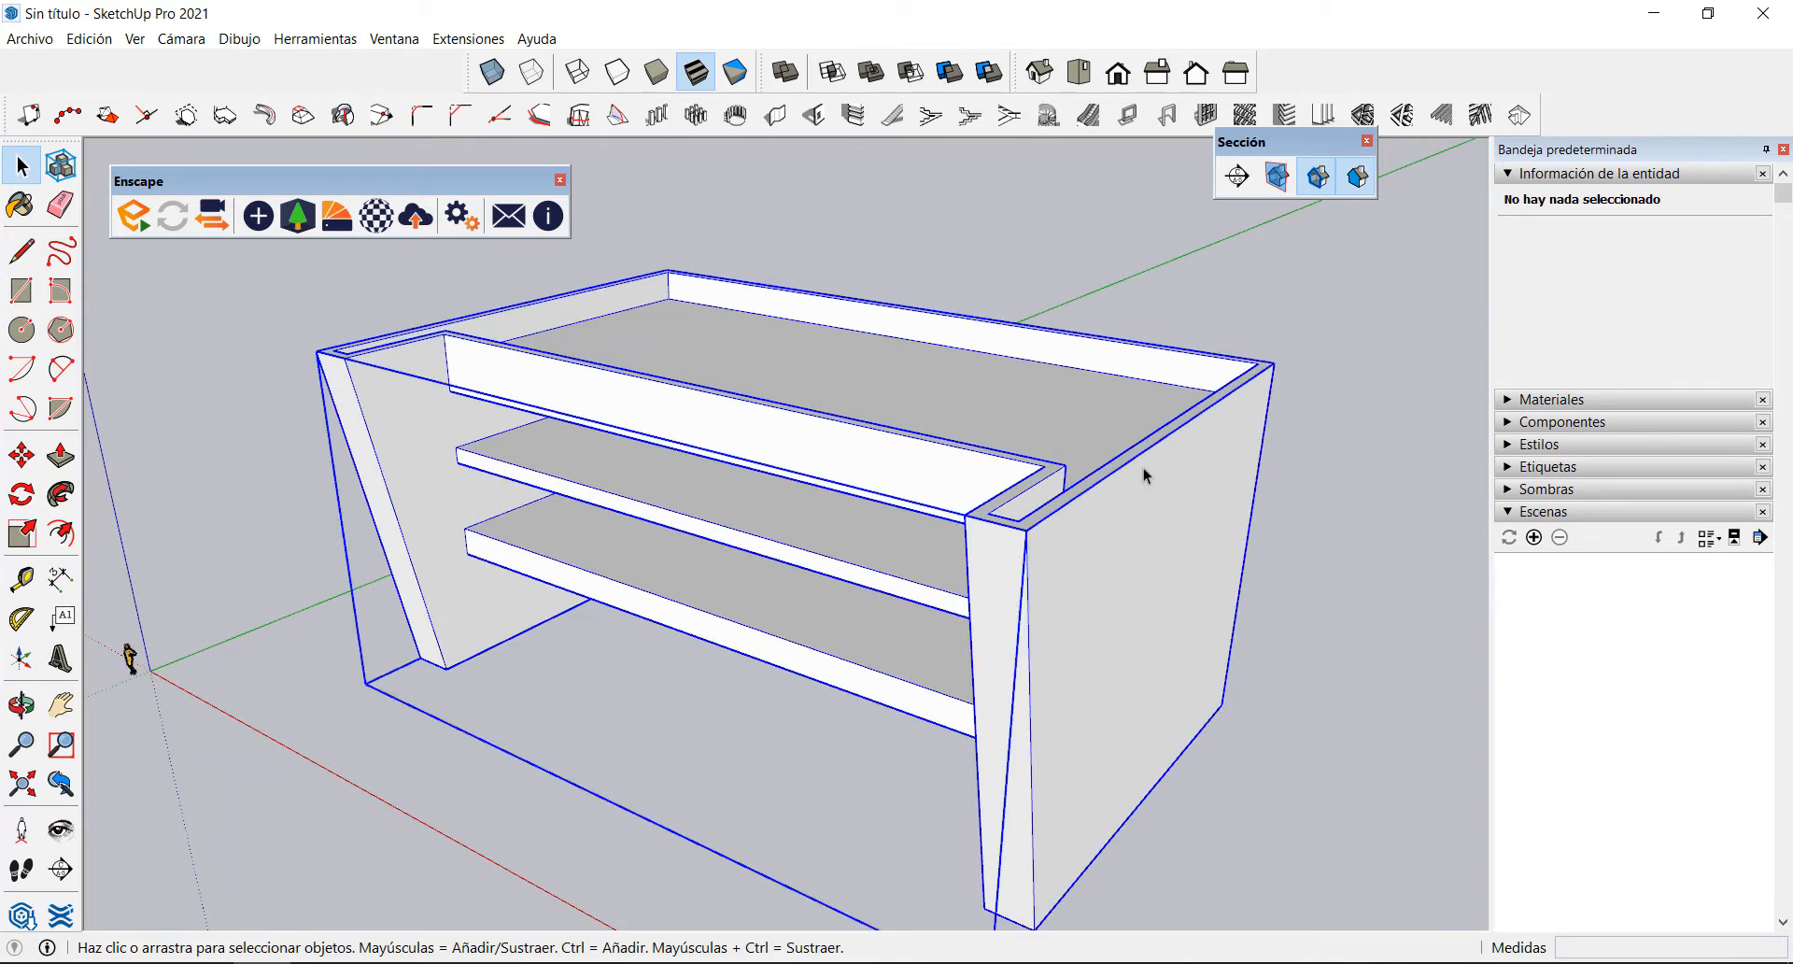
left_click(1125, 259)
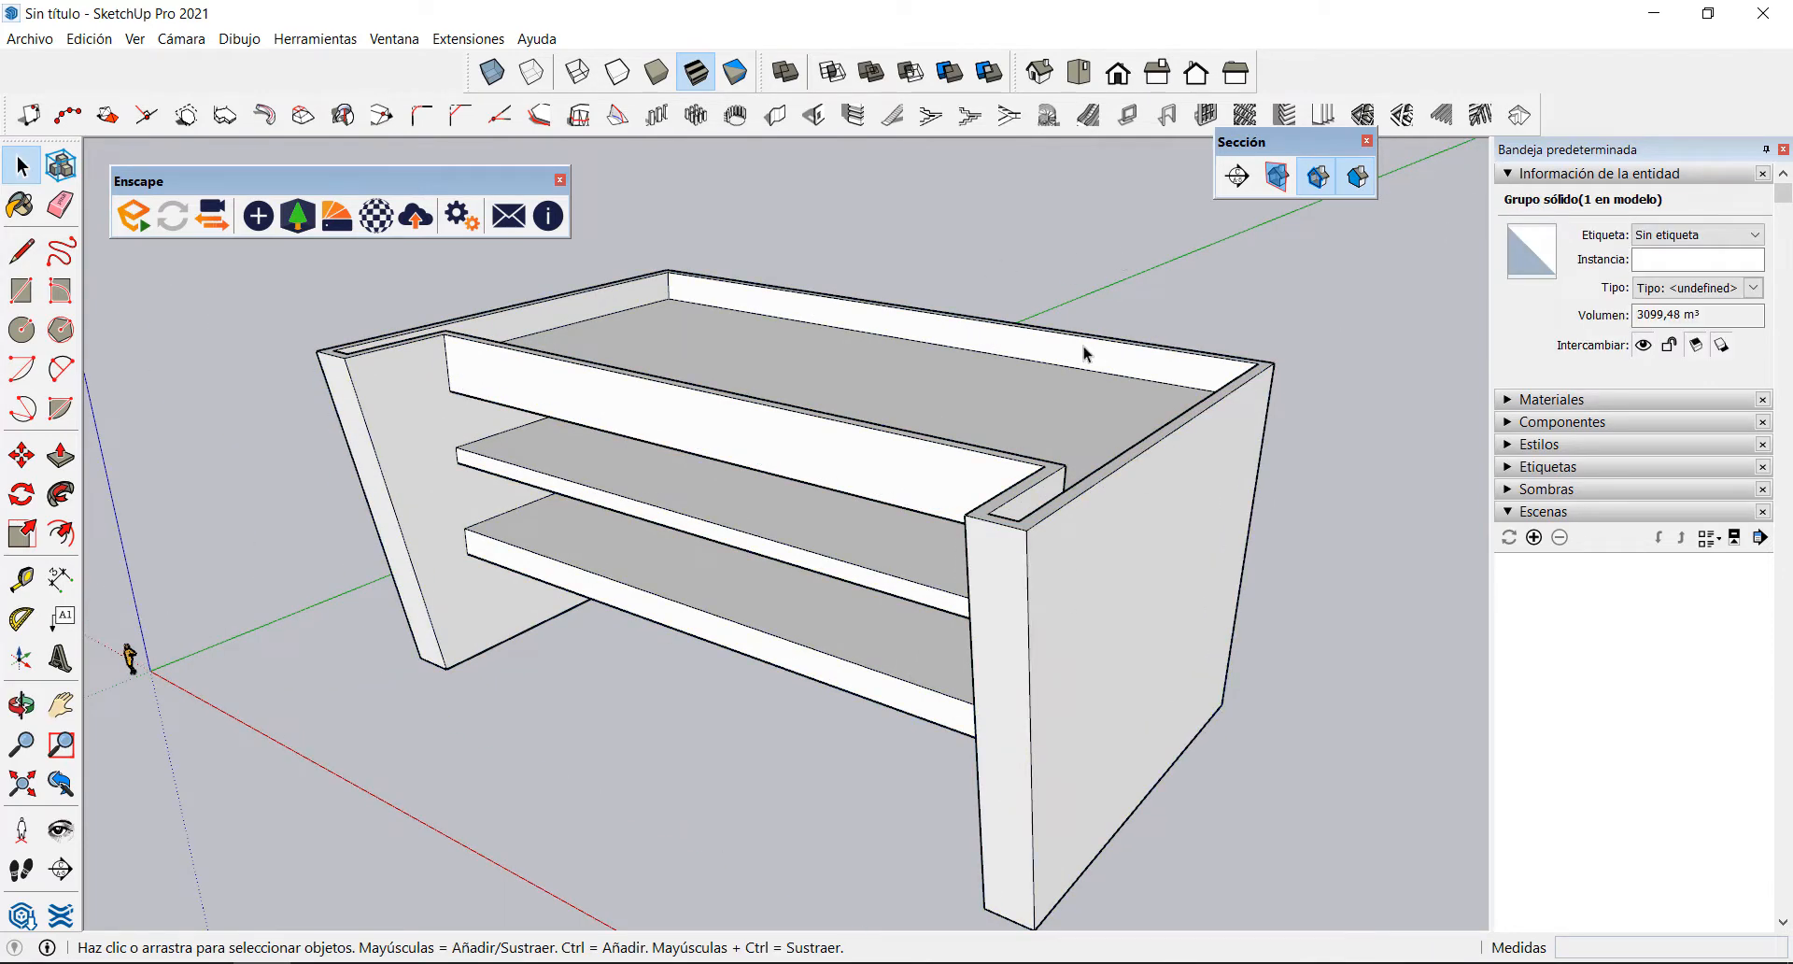
middle_click_drag(769, 392, 1117, 412)
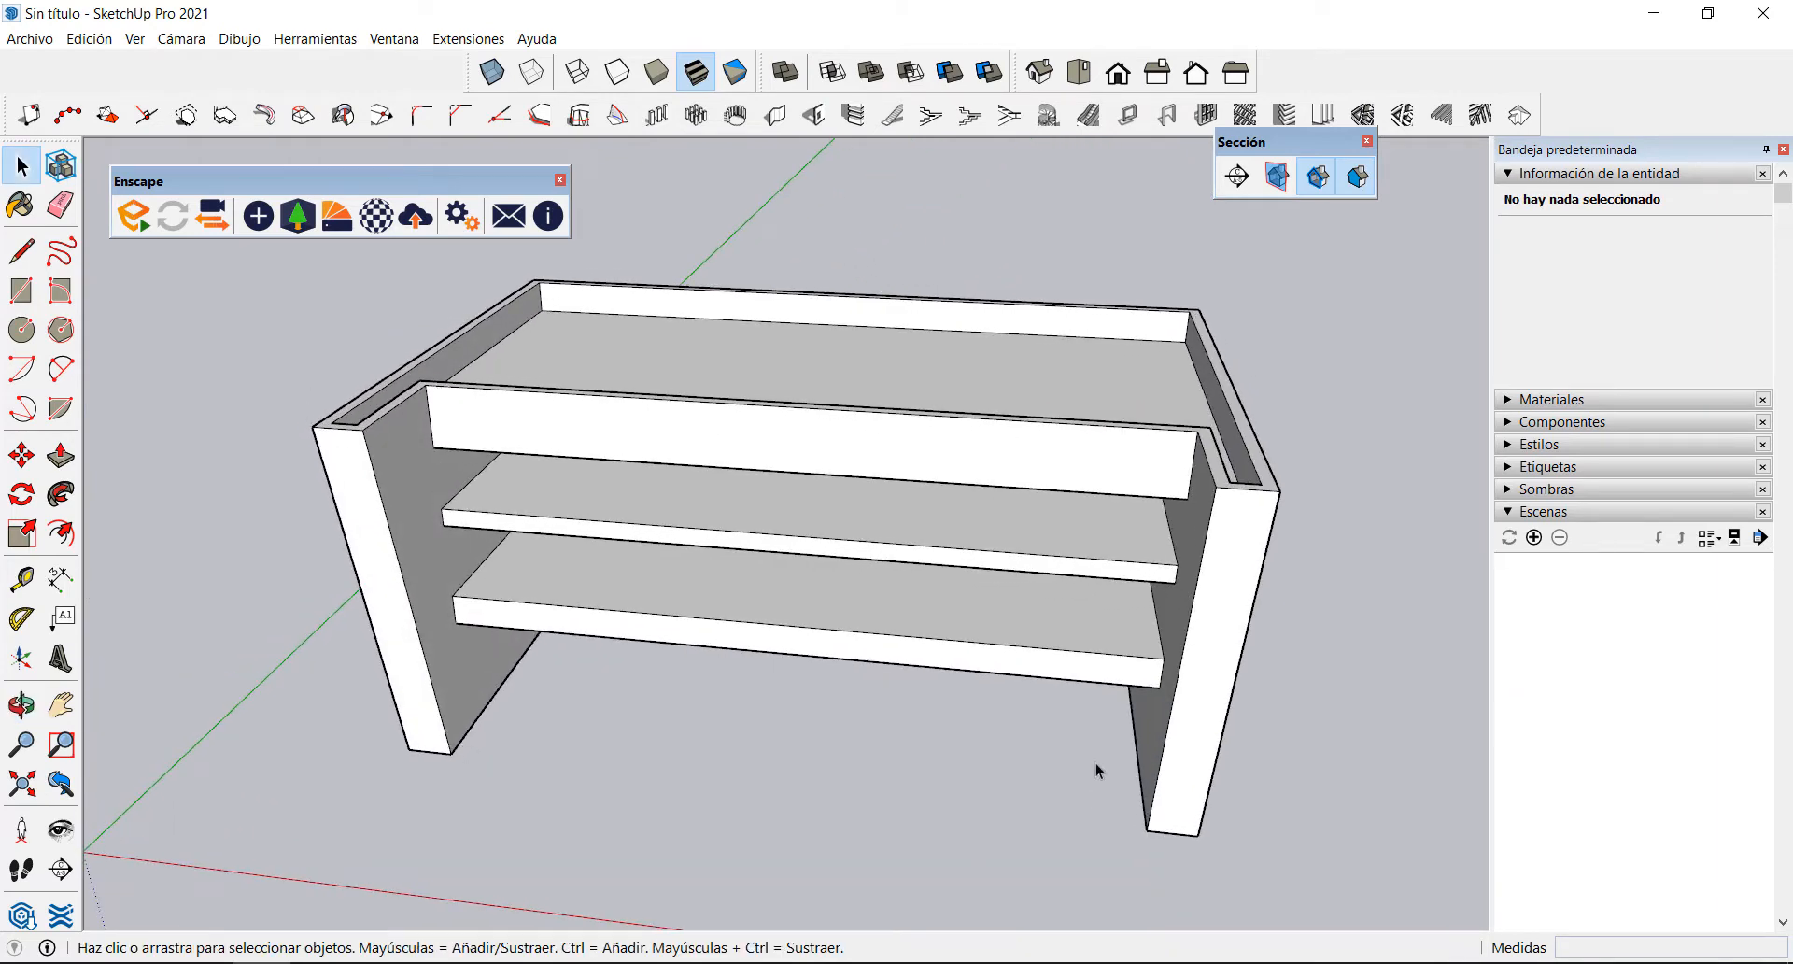
Step: Draw a 30 by 10.95 m rectangle over the building's front opening, from the parapet's upper corner to the lowest slab's opposite bottom corner
middle_click_drag(806, 498, 611, 450)
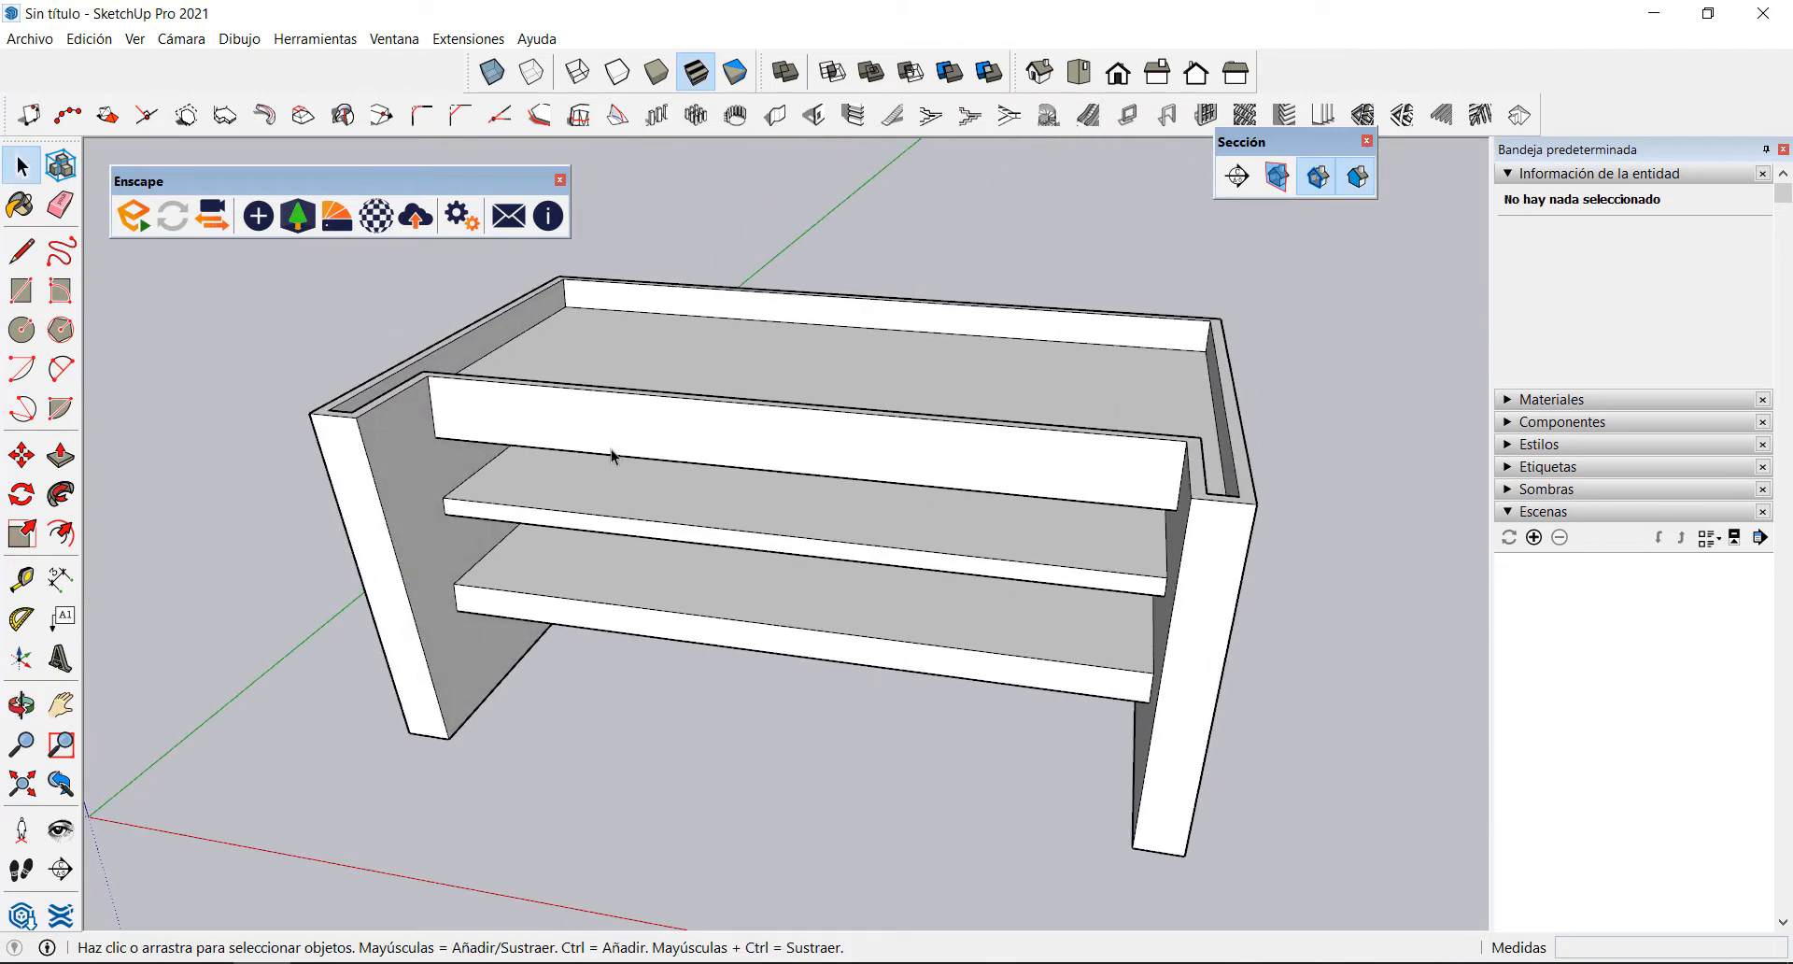
left_click(520, 406)
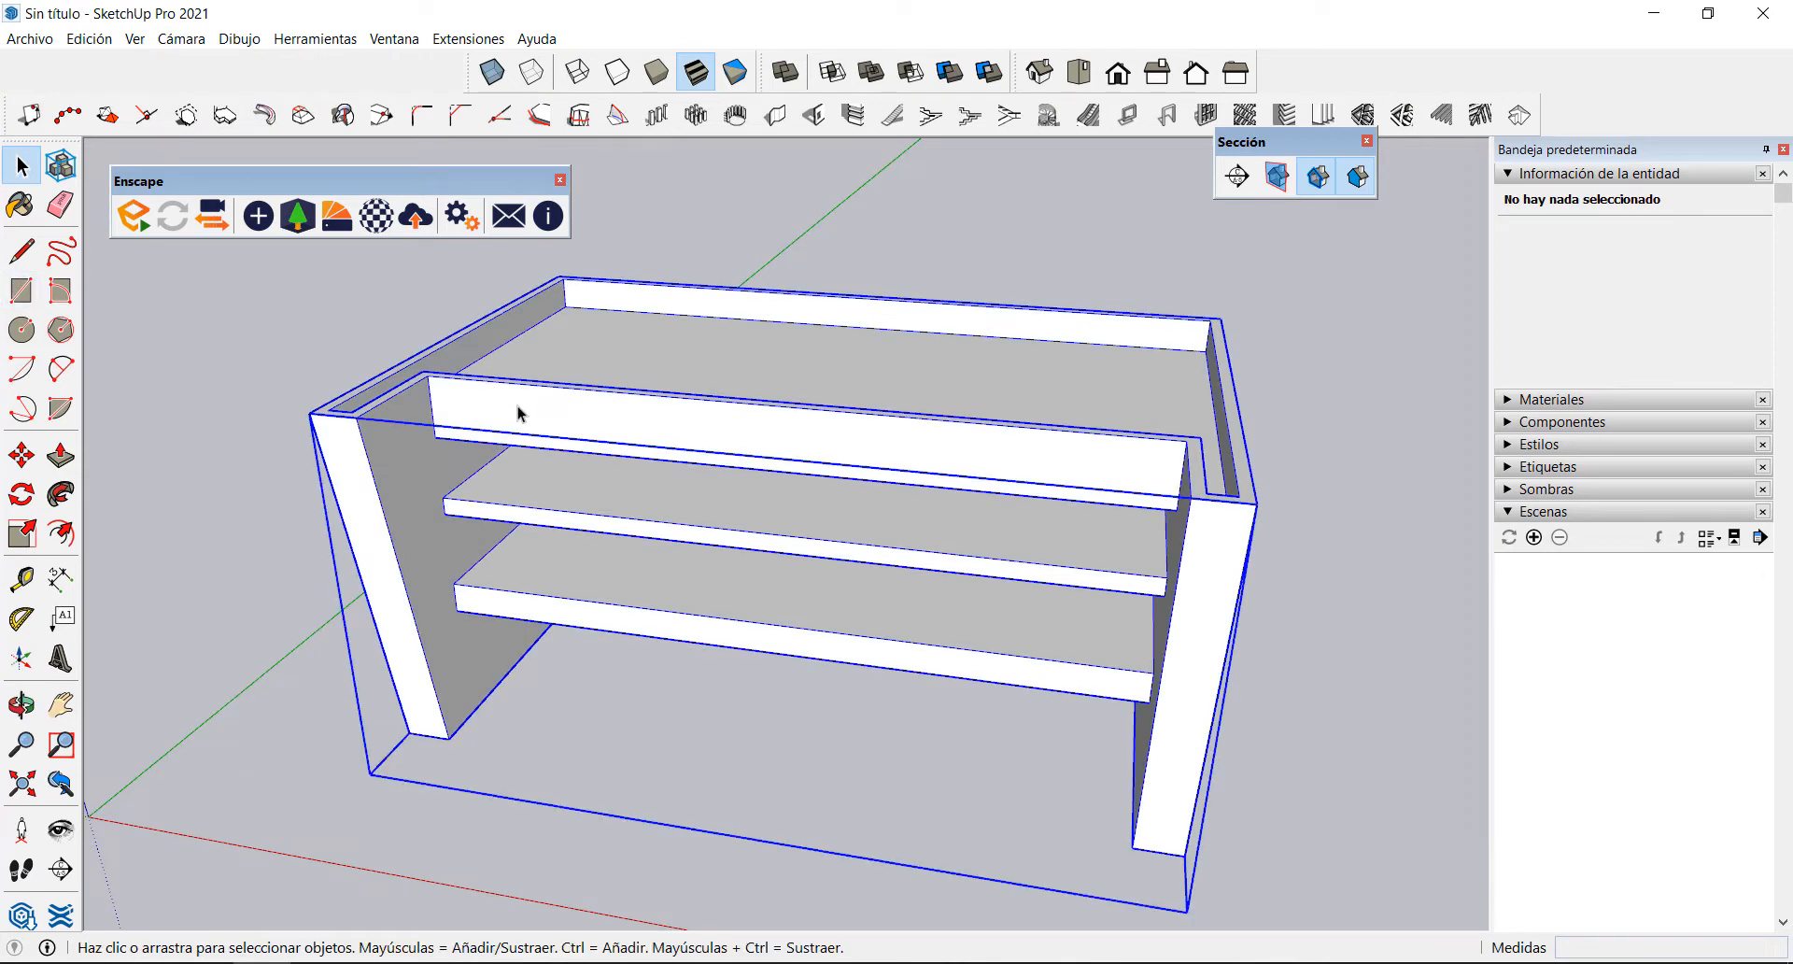
left_click(266, 359)
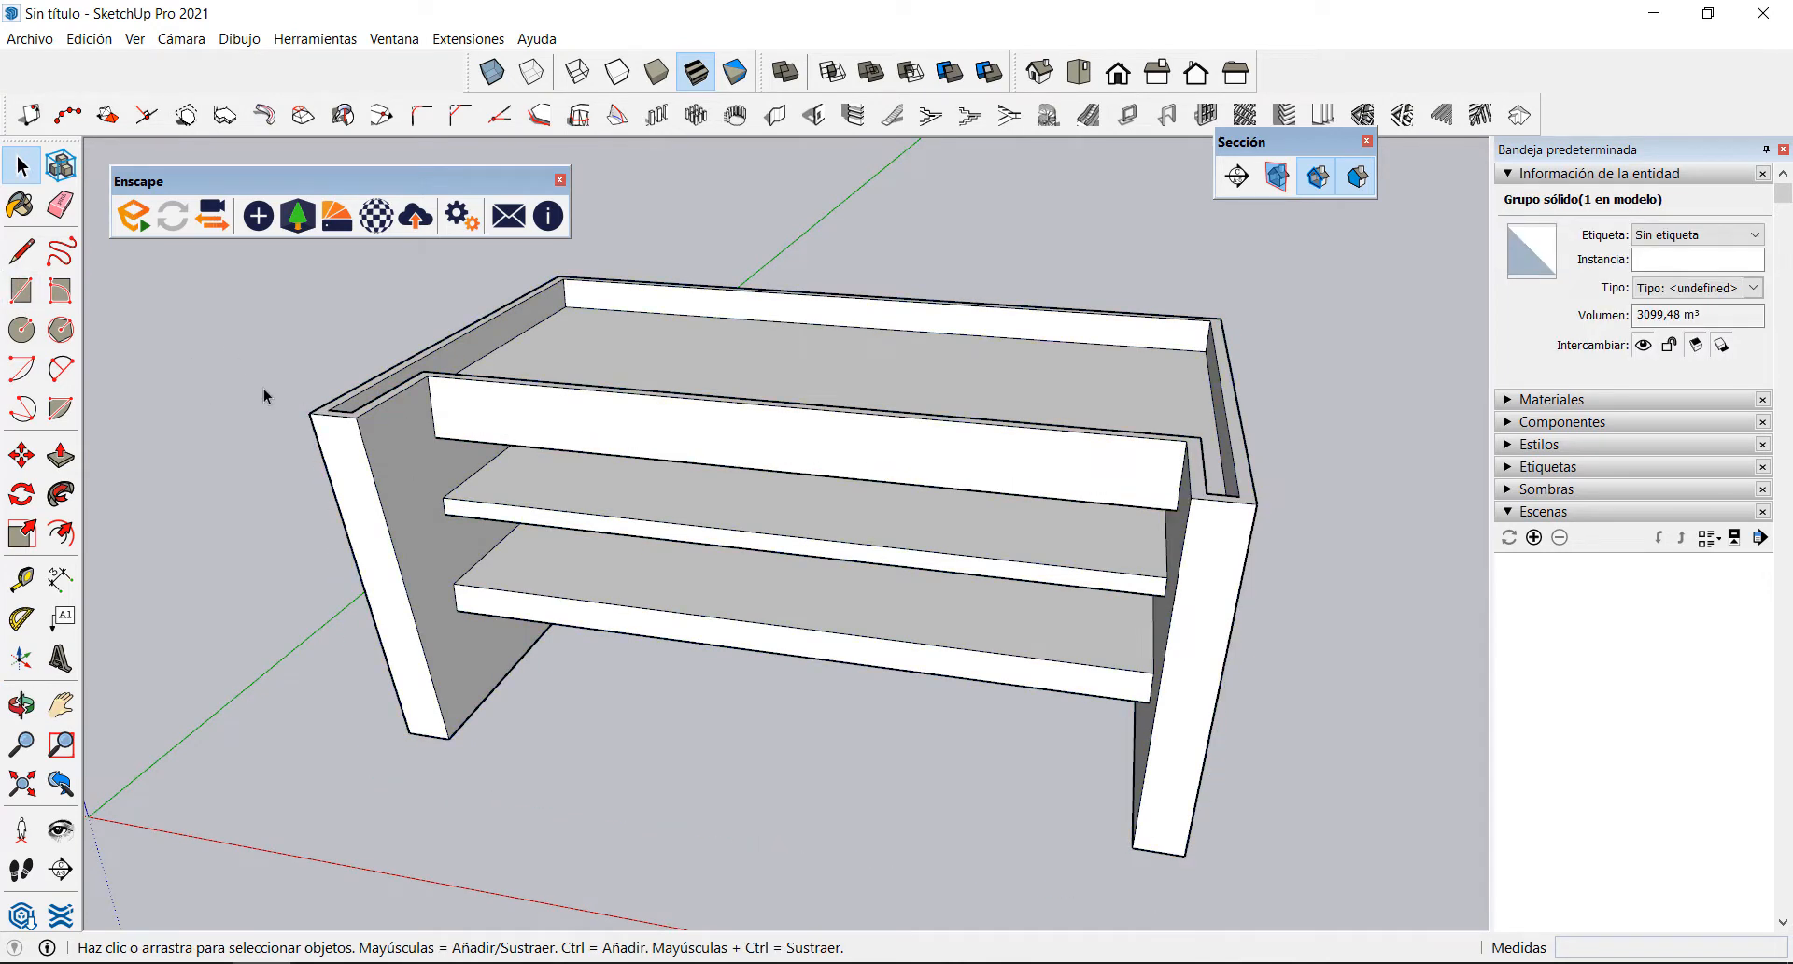
left_click(22, 291)
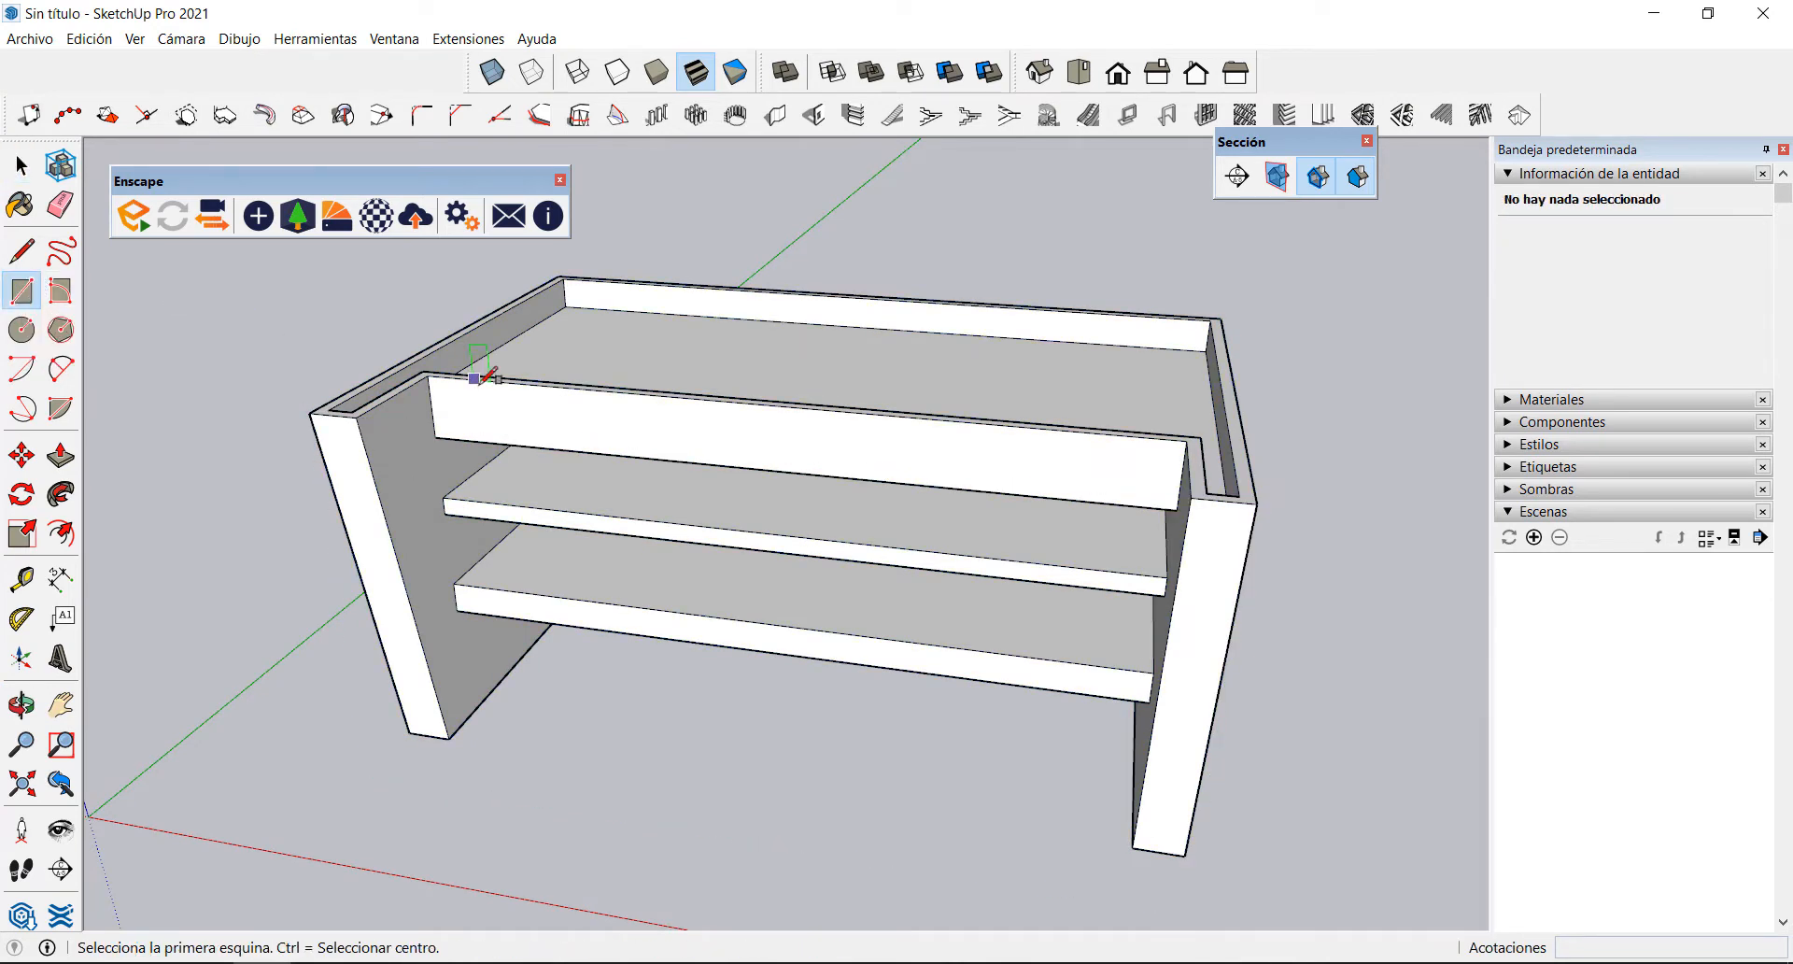
left_click(426, 374)
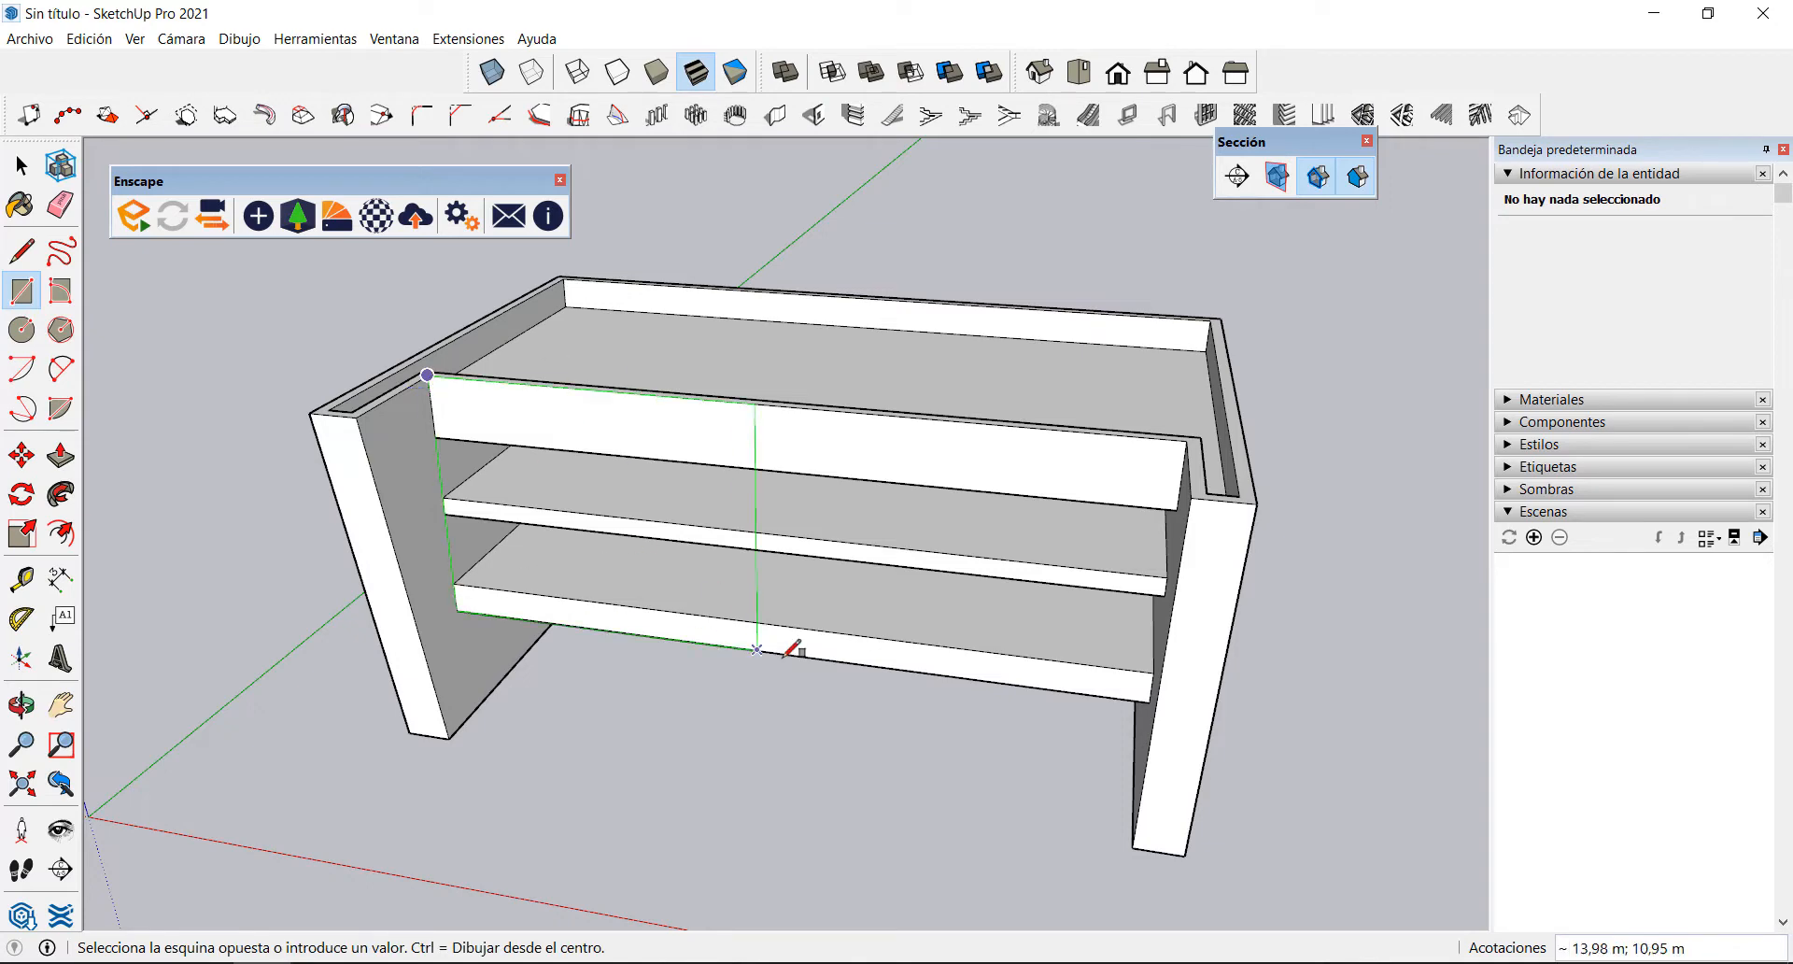
middle_click_drag(1188, 692, 1409, 704)
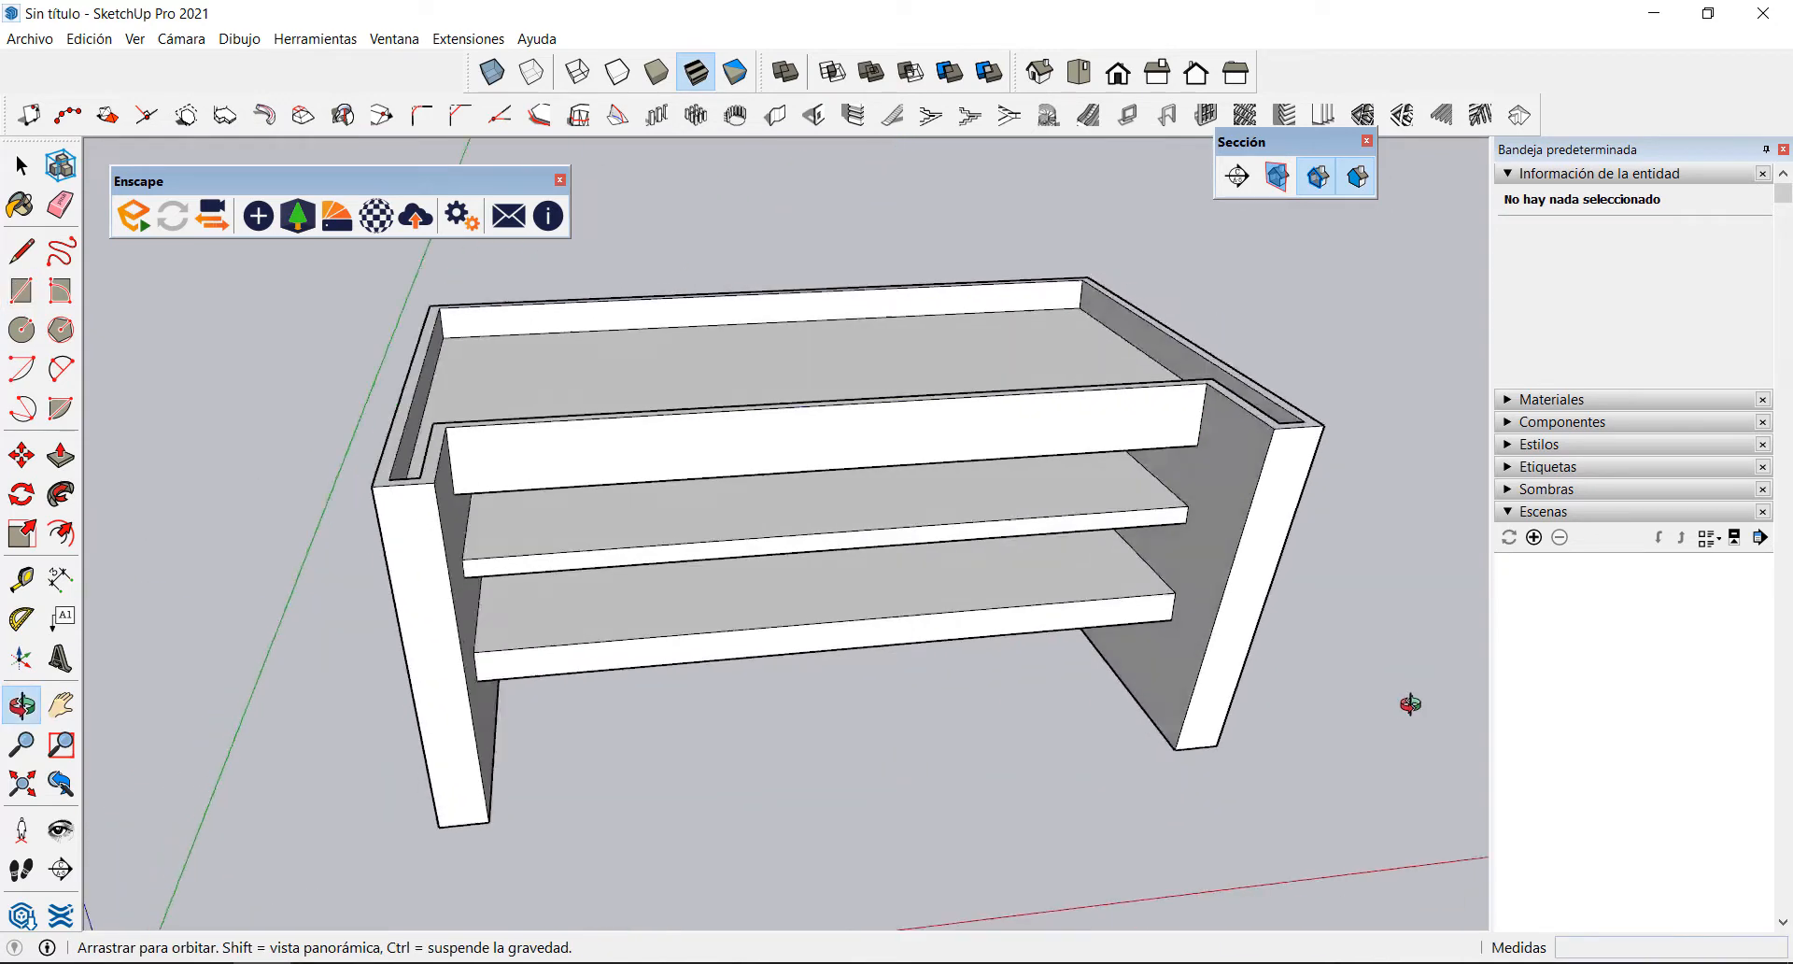
left_click(1174, 611)
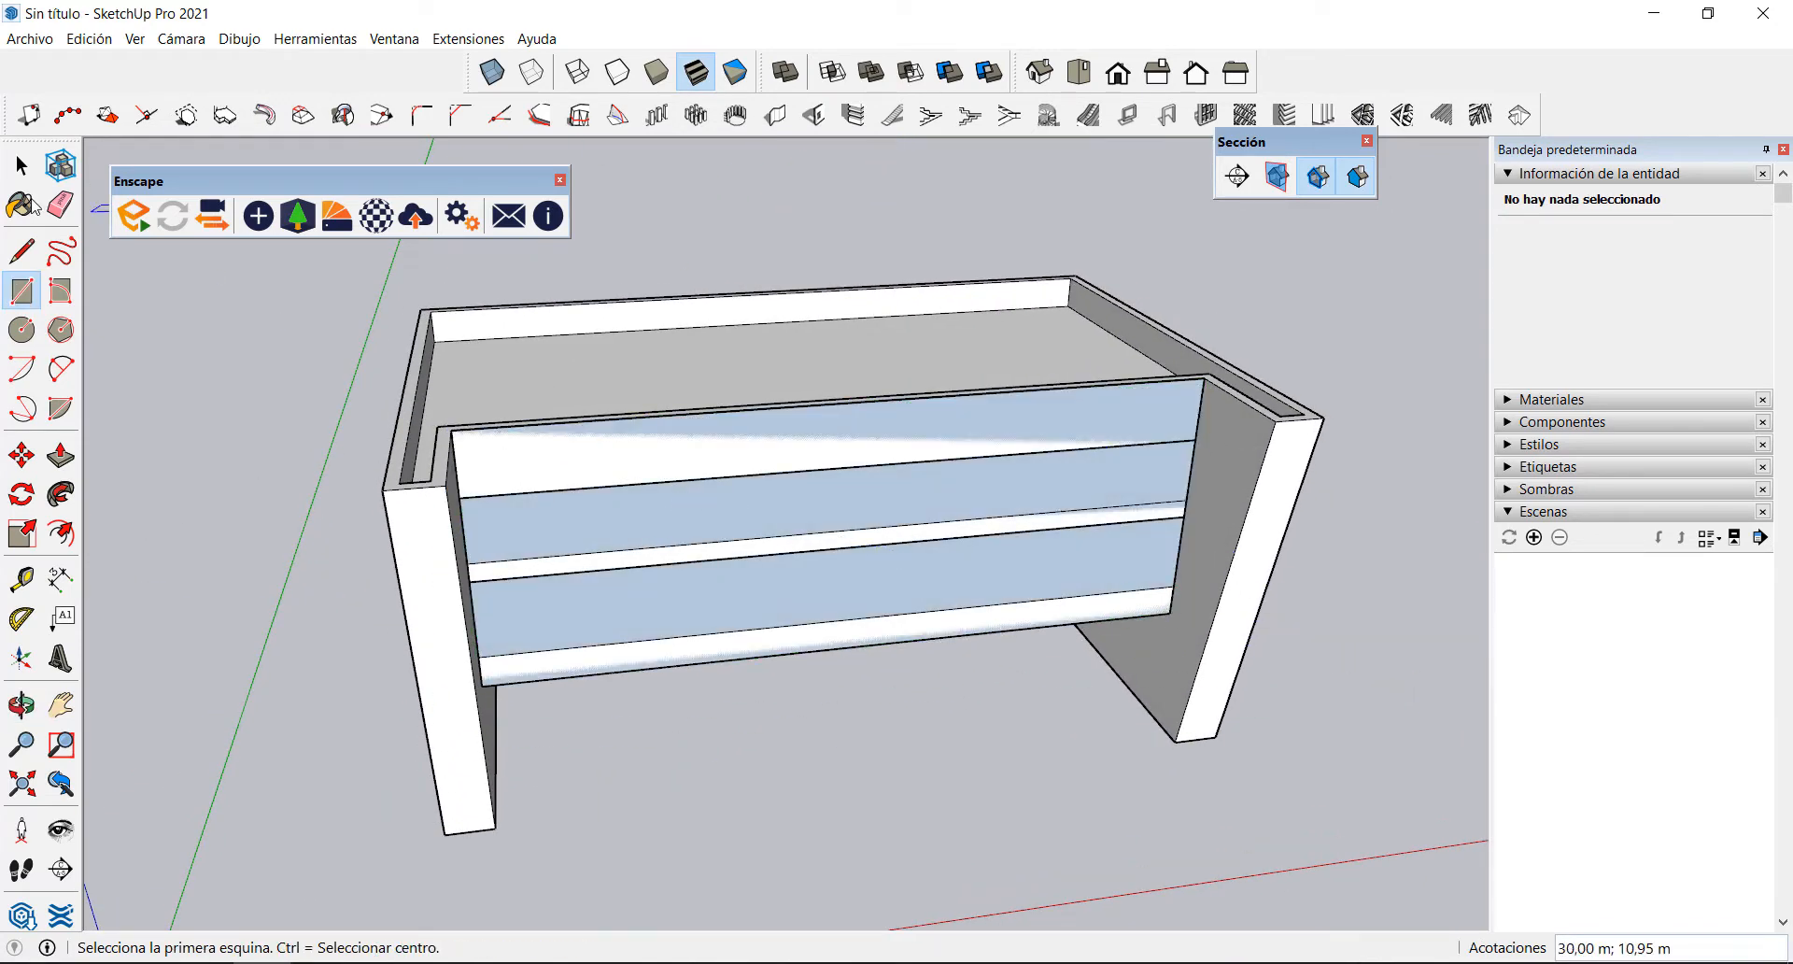
Step: Move the front rectangle's lower edge 5.55 m down along the side walls to their base
left_click(21, 166)
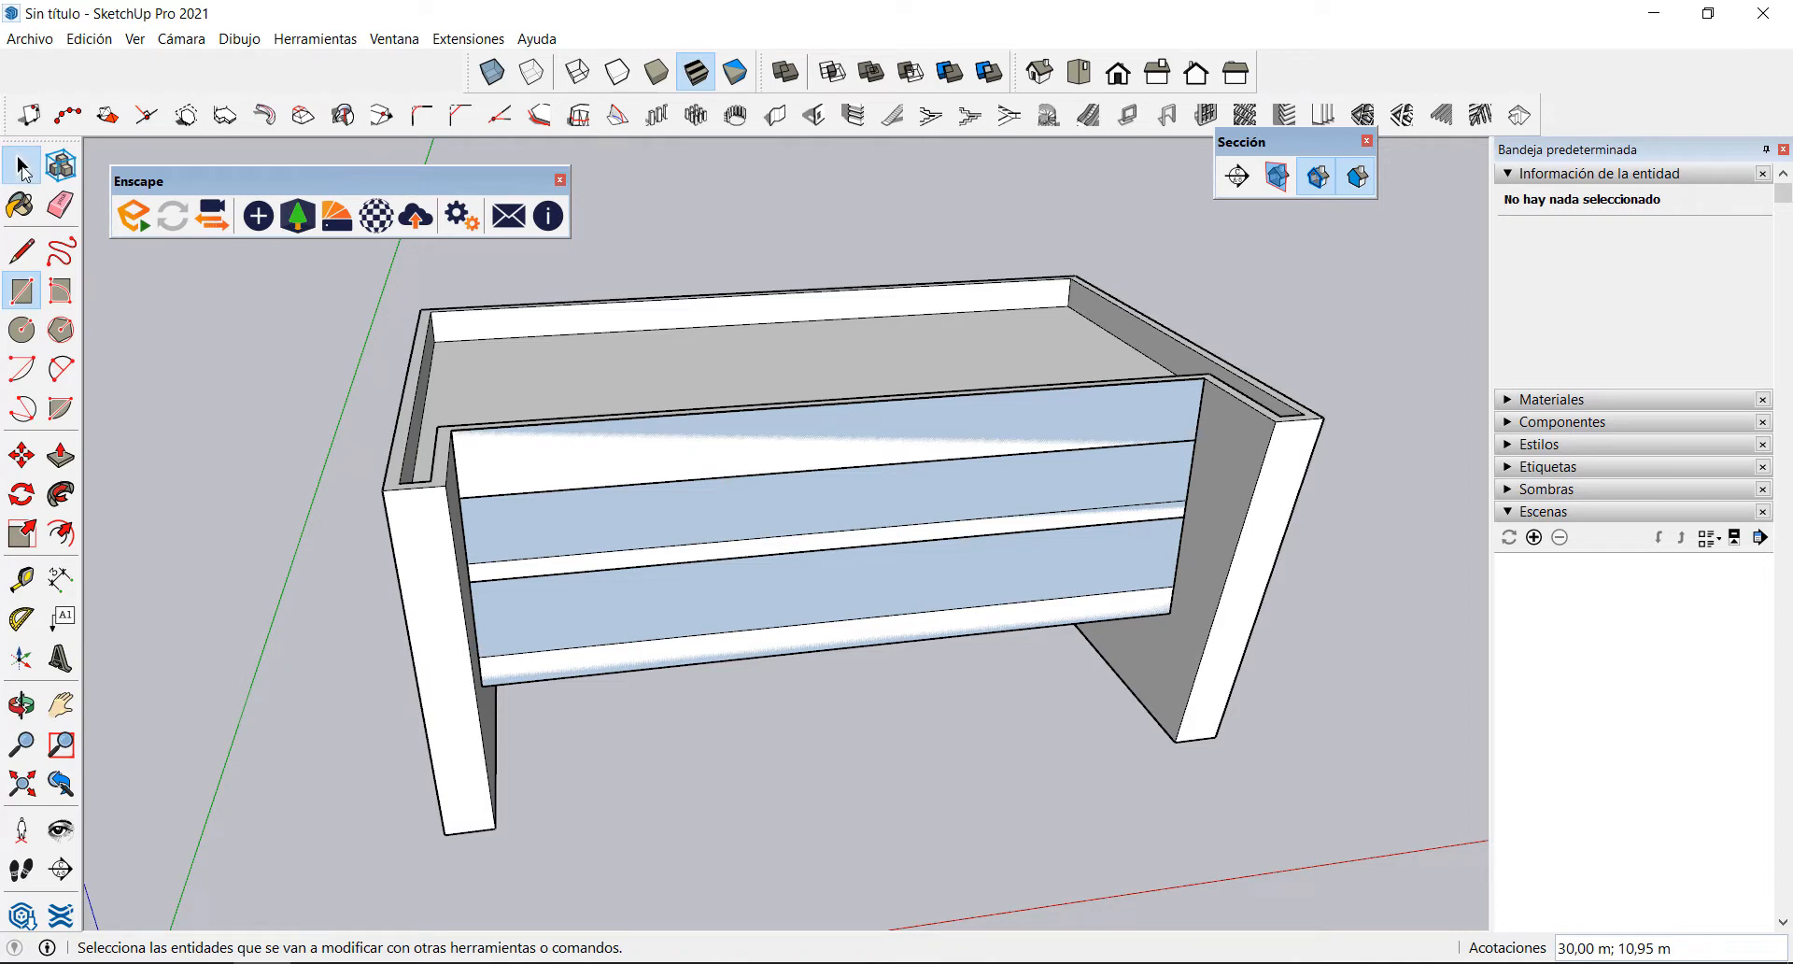
left_click(910, 642)
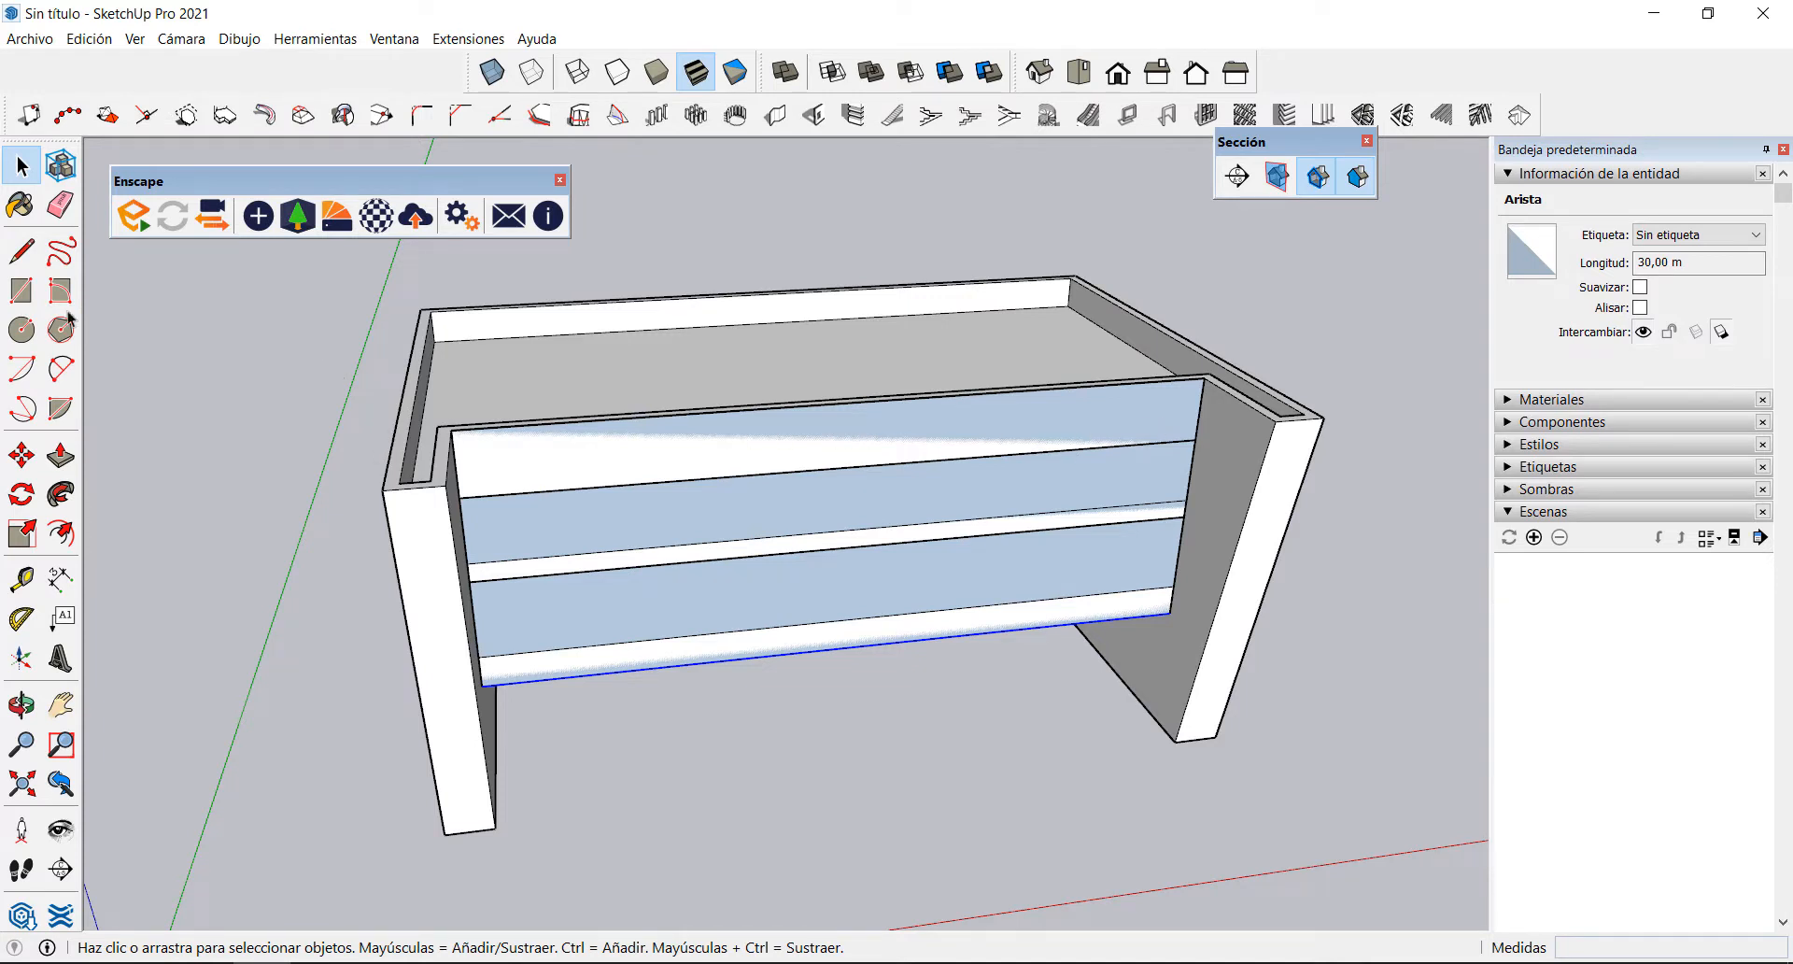
left_click(22, 456)
left_click(1169, 615)
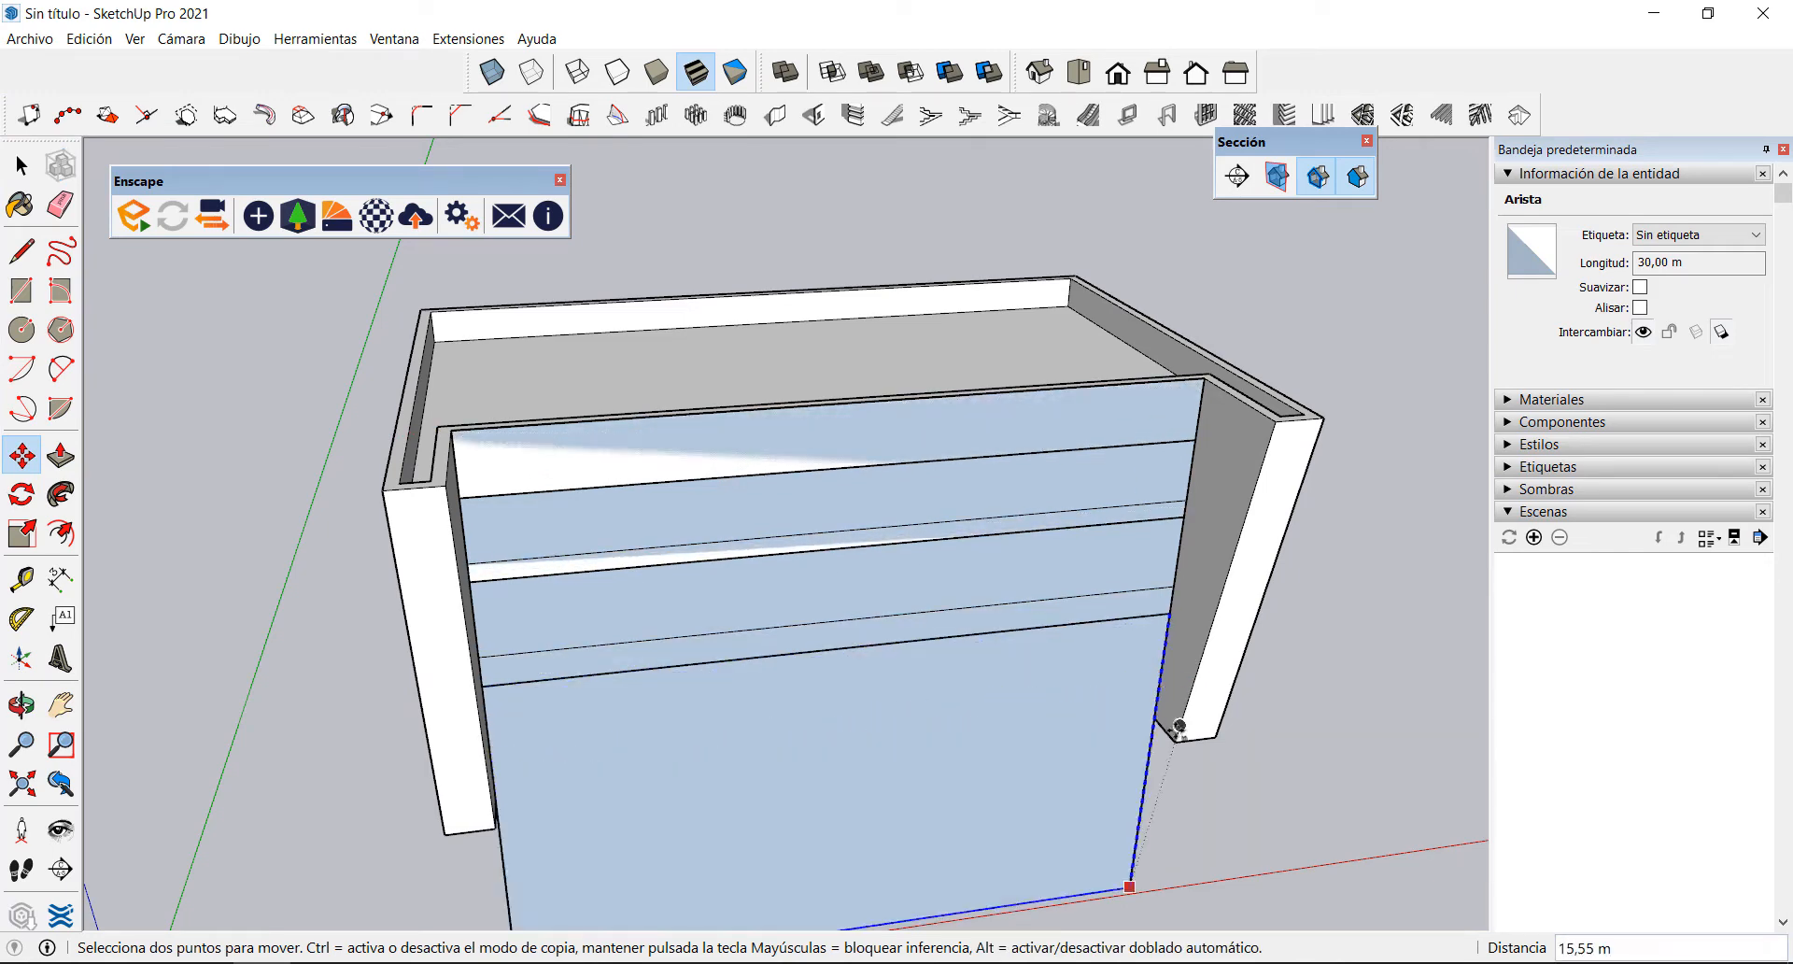
left_click(1160, 724)
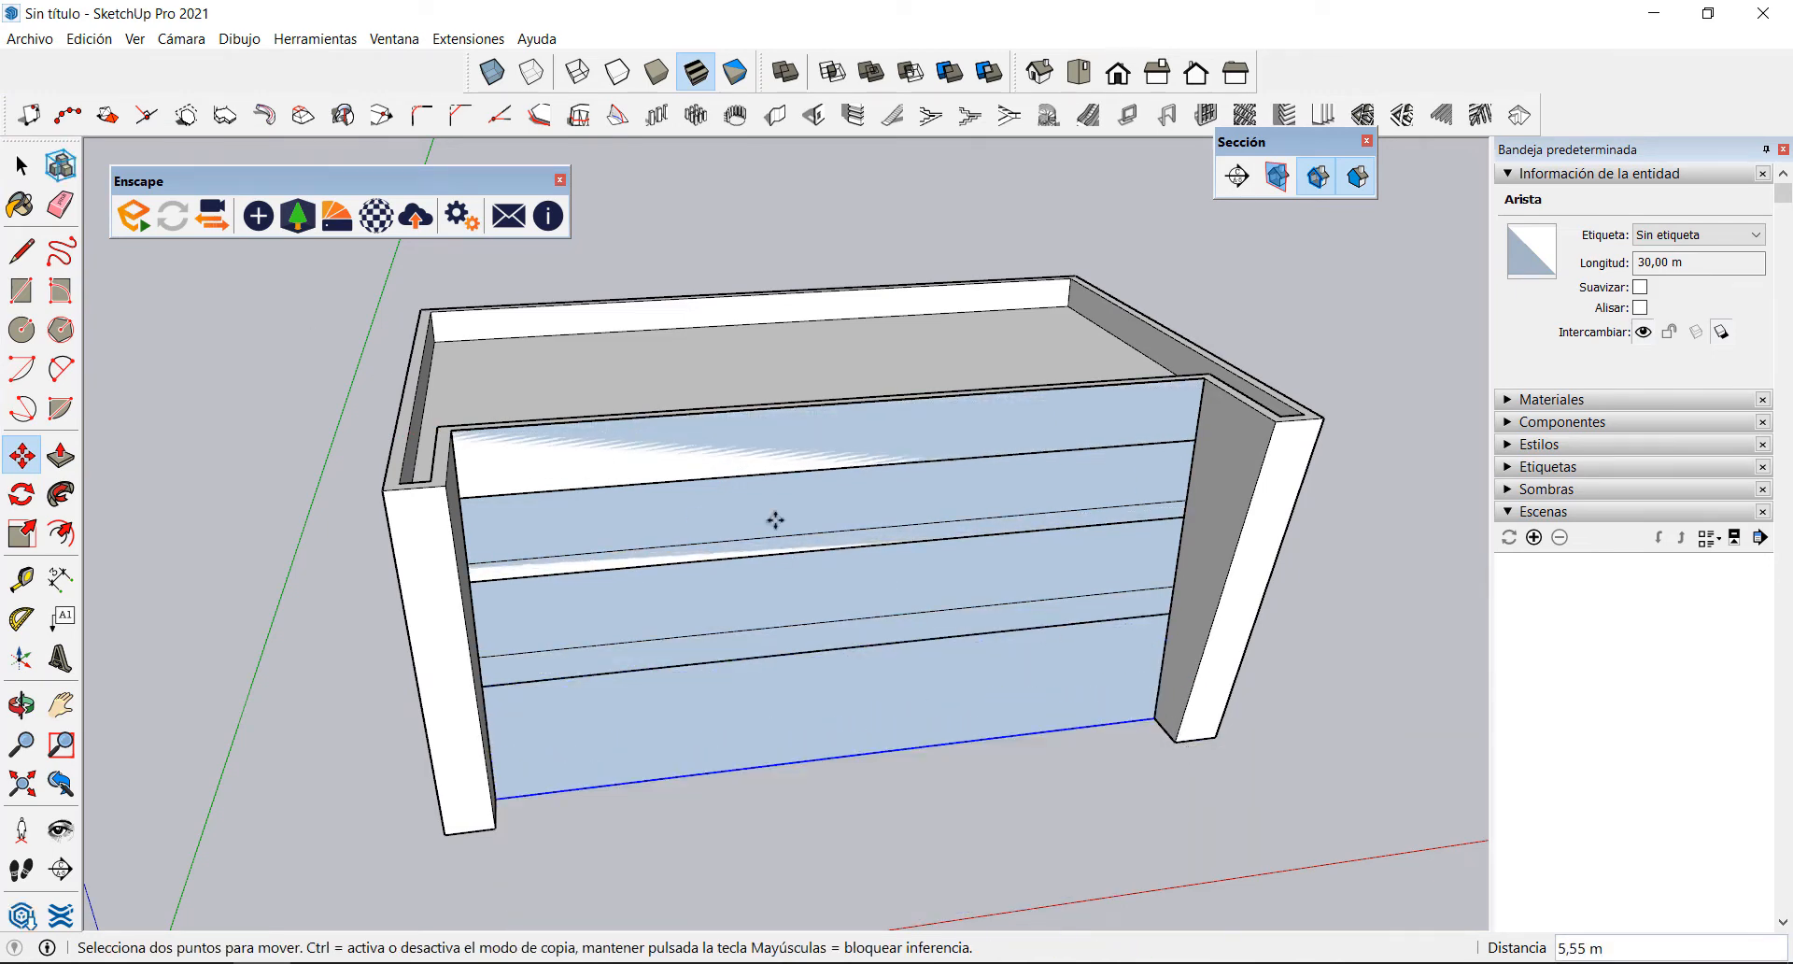
Step: Reverse the front rectangle's face so that its white side points outward
middle_click_drag(775, 520, 392, 560)
left_click(22, 166)
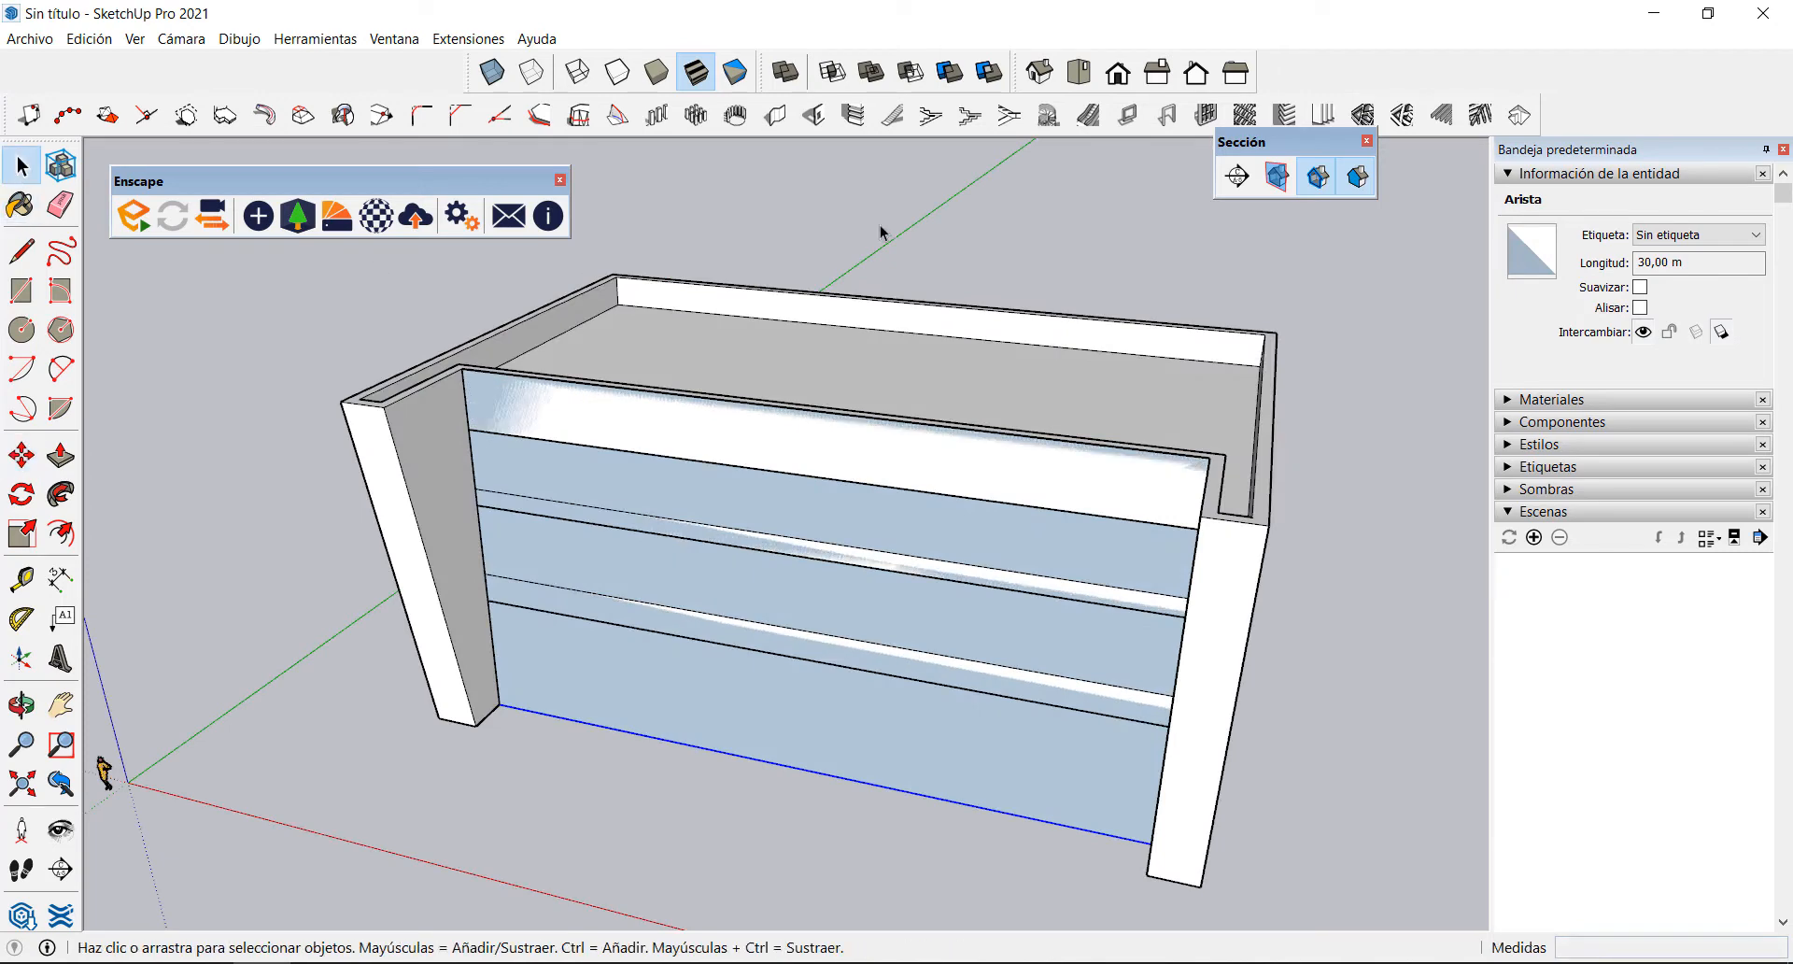
left_click_drag(692, 551, 809, 592)
key("space")
left_click(806, 584)
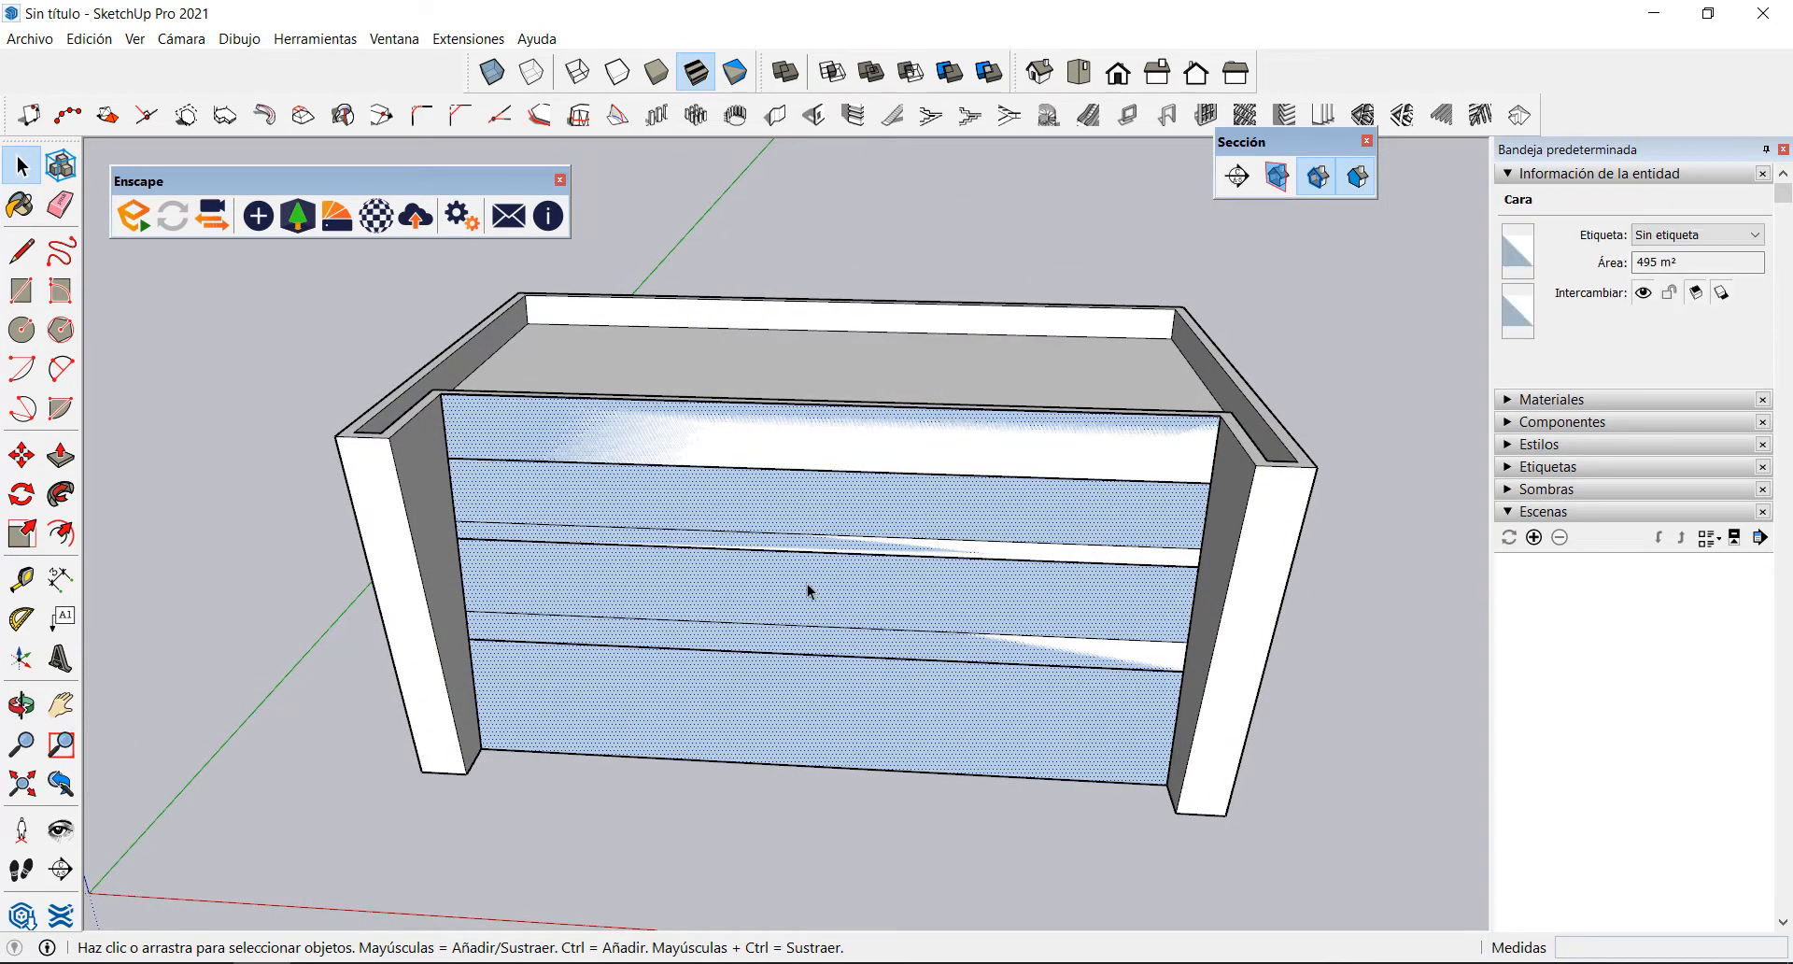
right_click(807, 585)
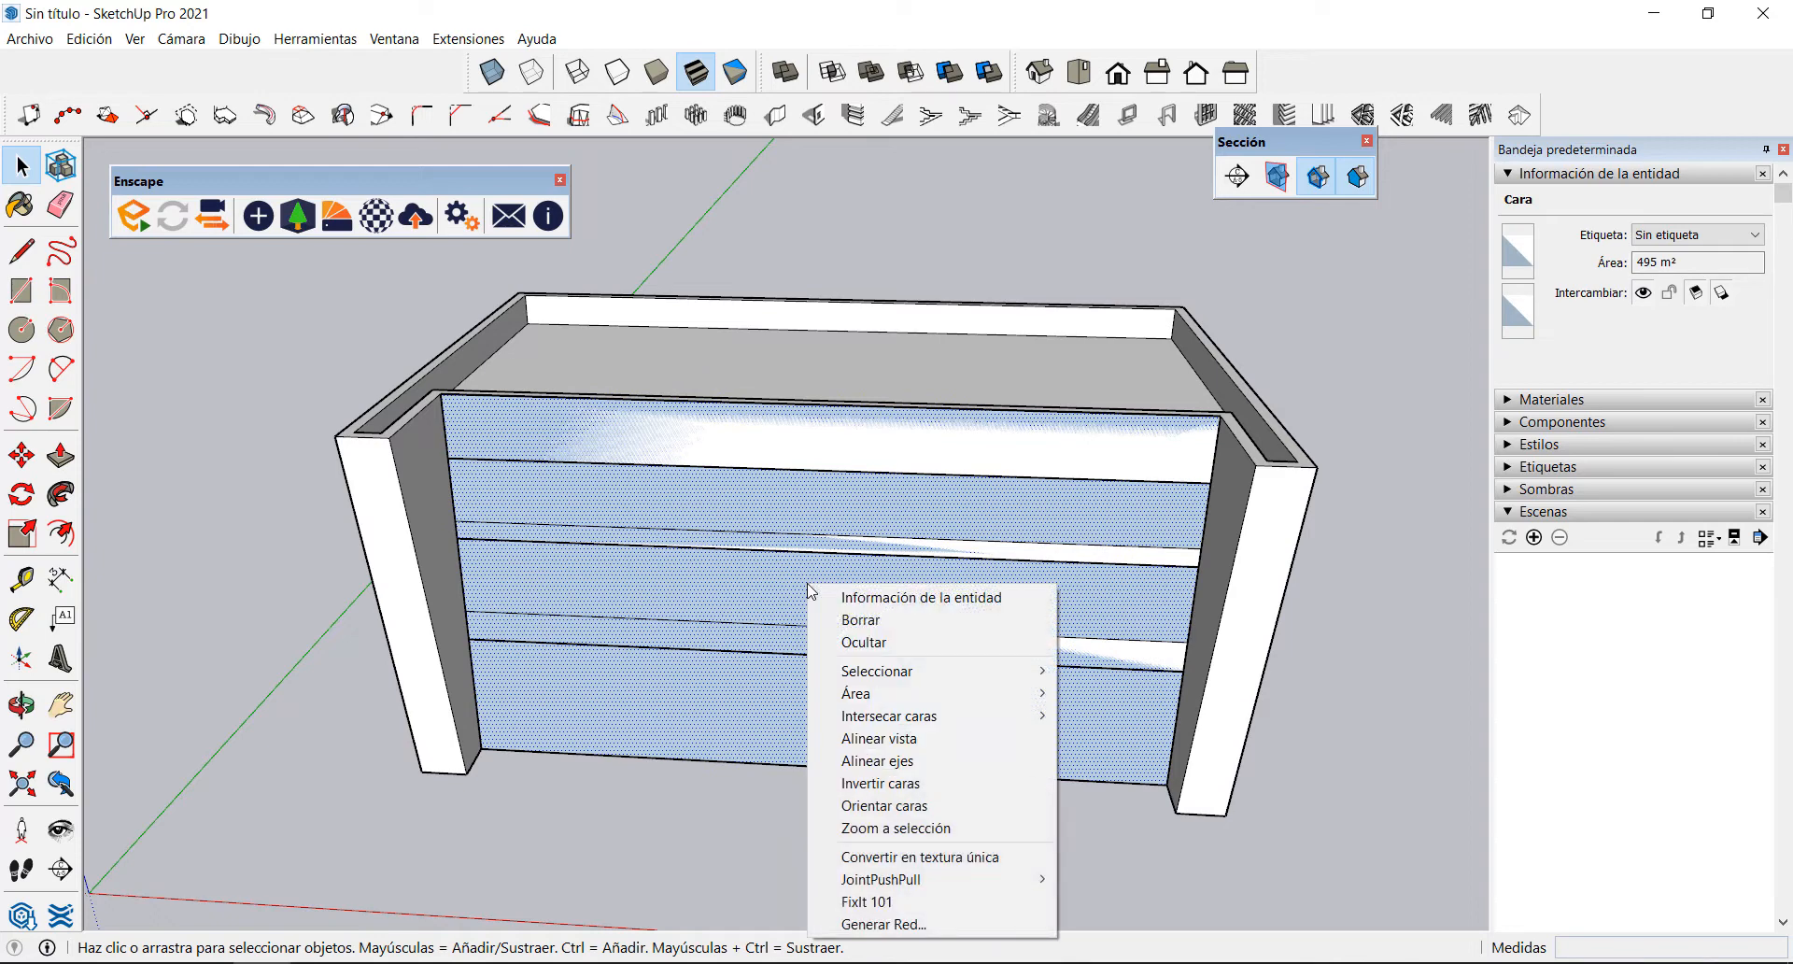
left_click(891, 784)
Step: Group the front face together with its four boundary edges
middle_click_drag(828, 504, 780, 495)
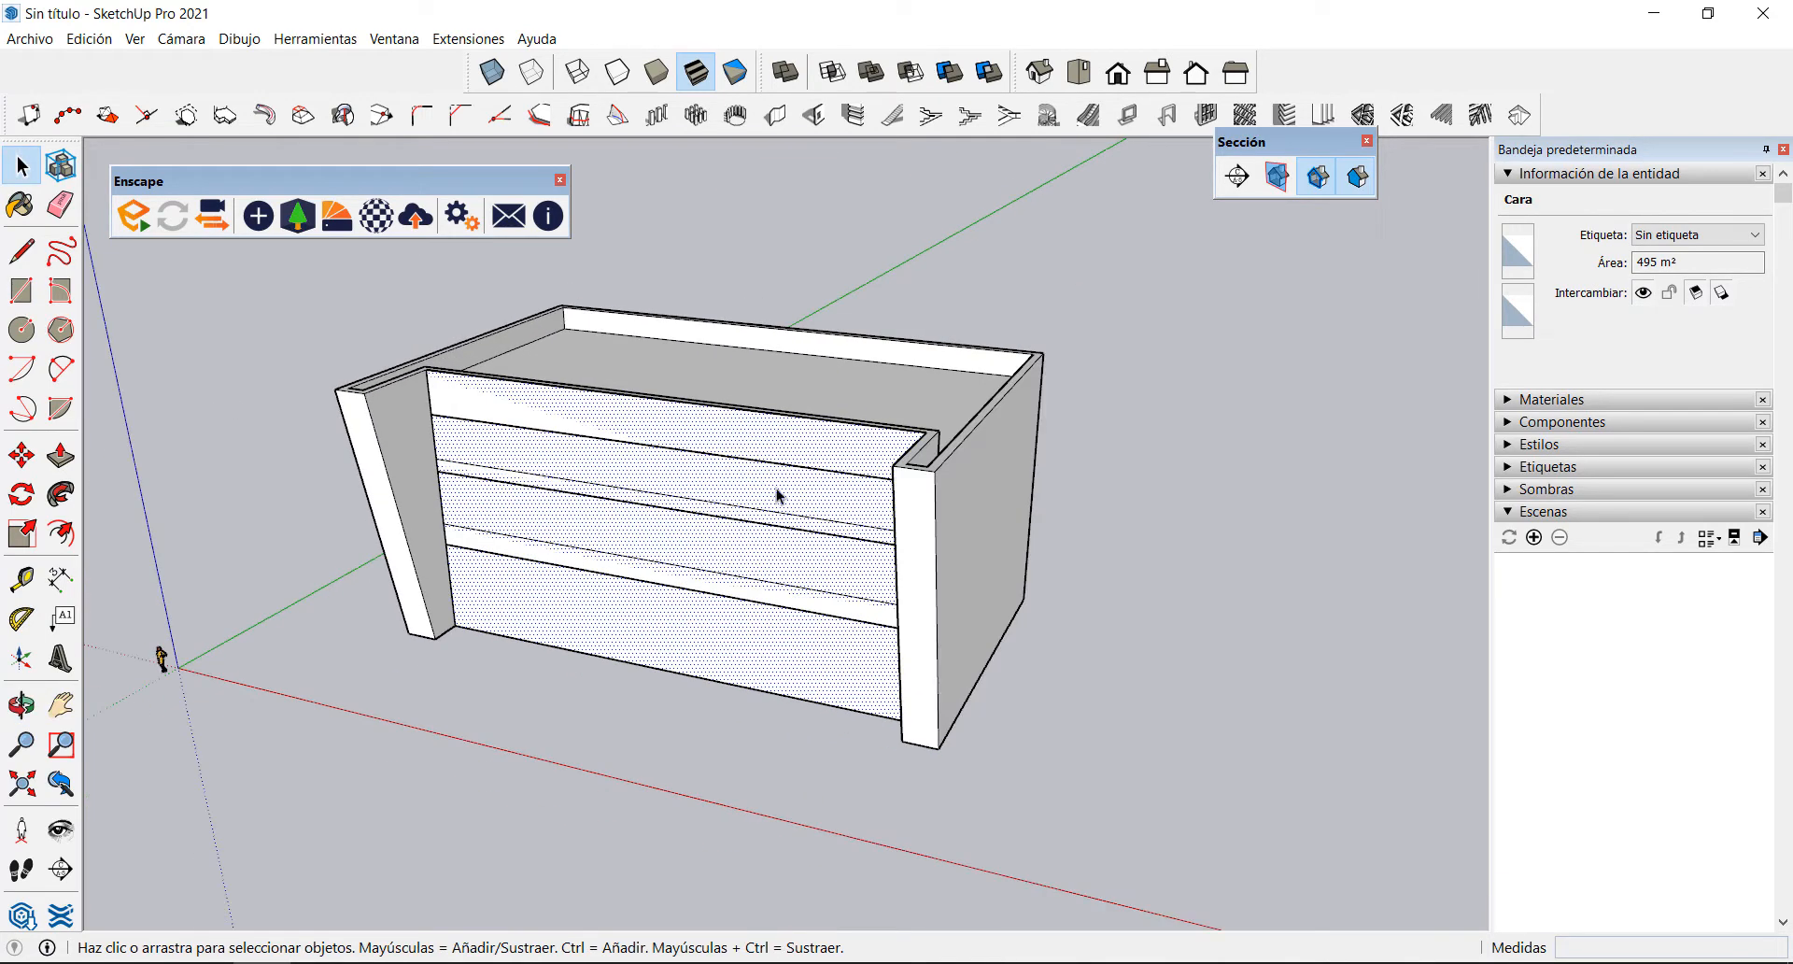
double_click(651, 534)
right_click(652, 530)
left_click(728, 703)
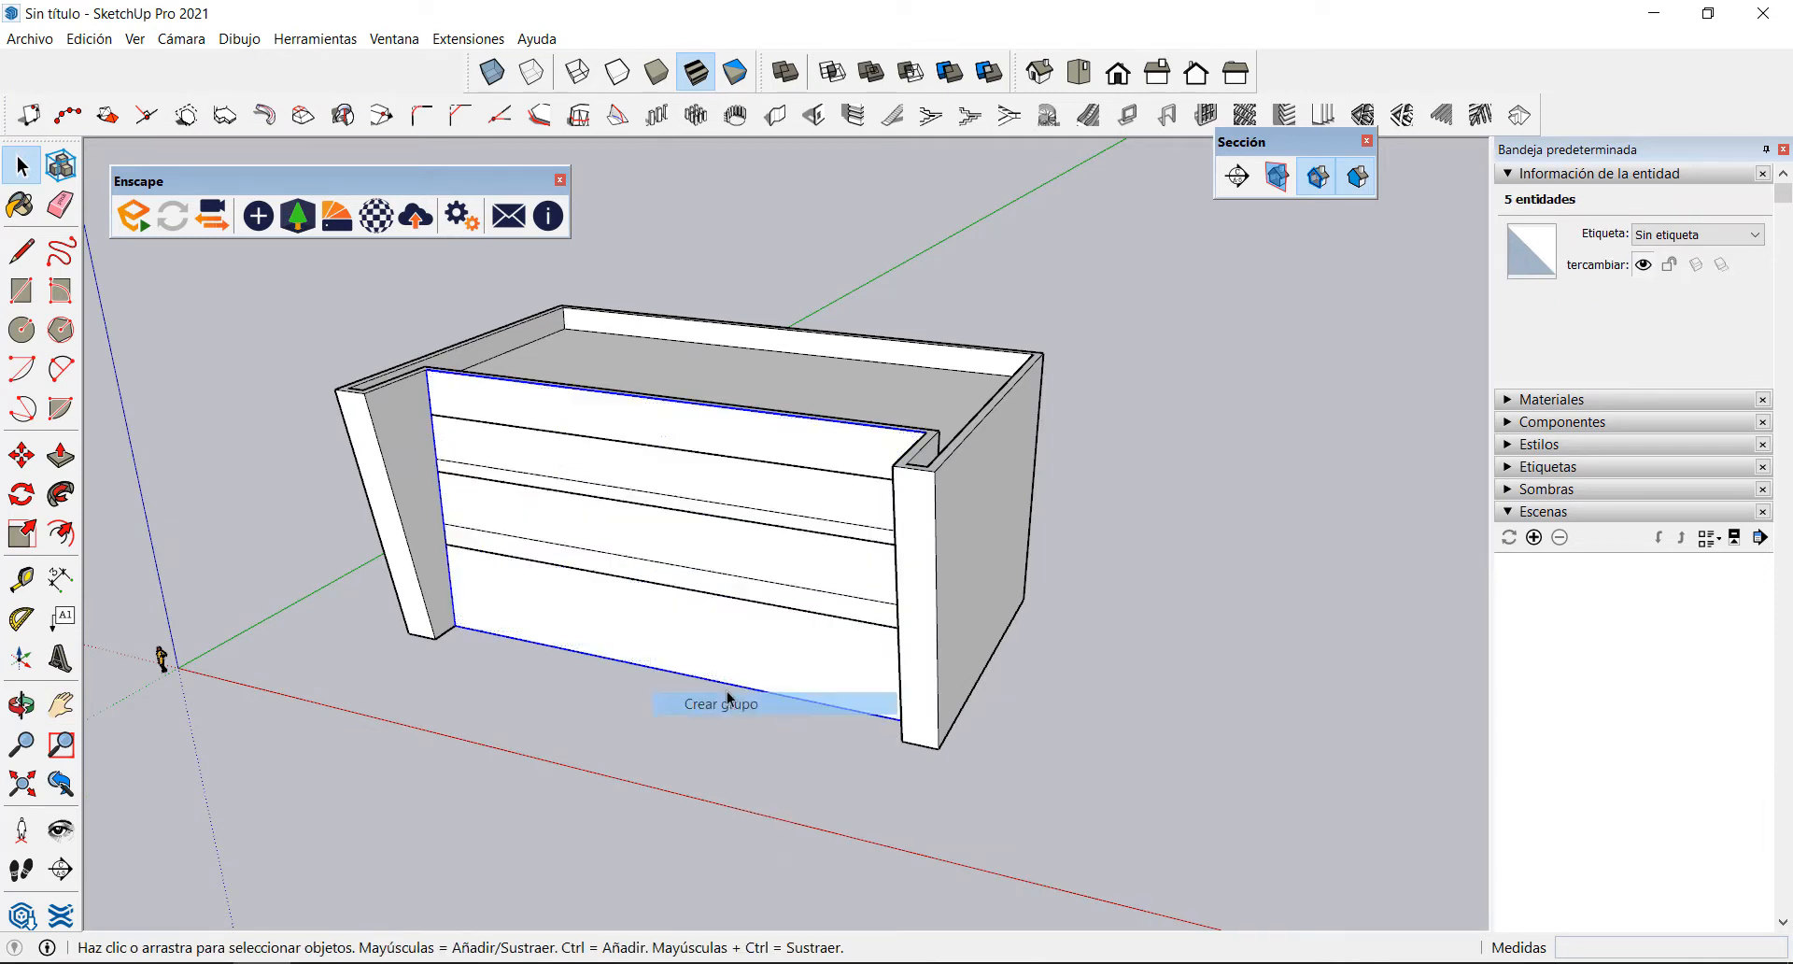
scroll(293, 607, "down", 2)
scroll(948, 564, "up", 2)
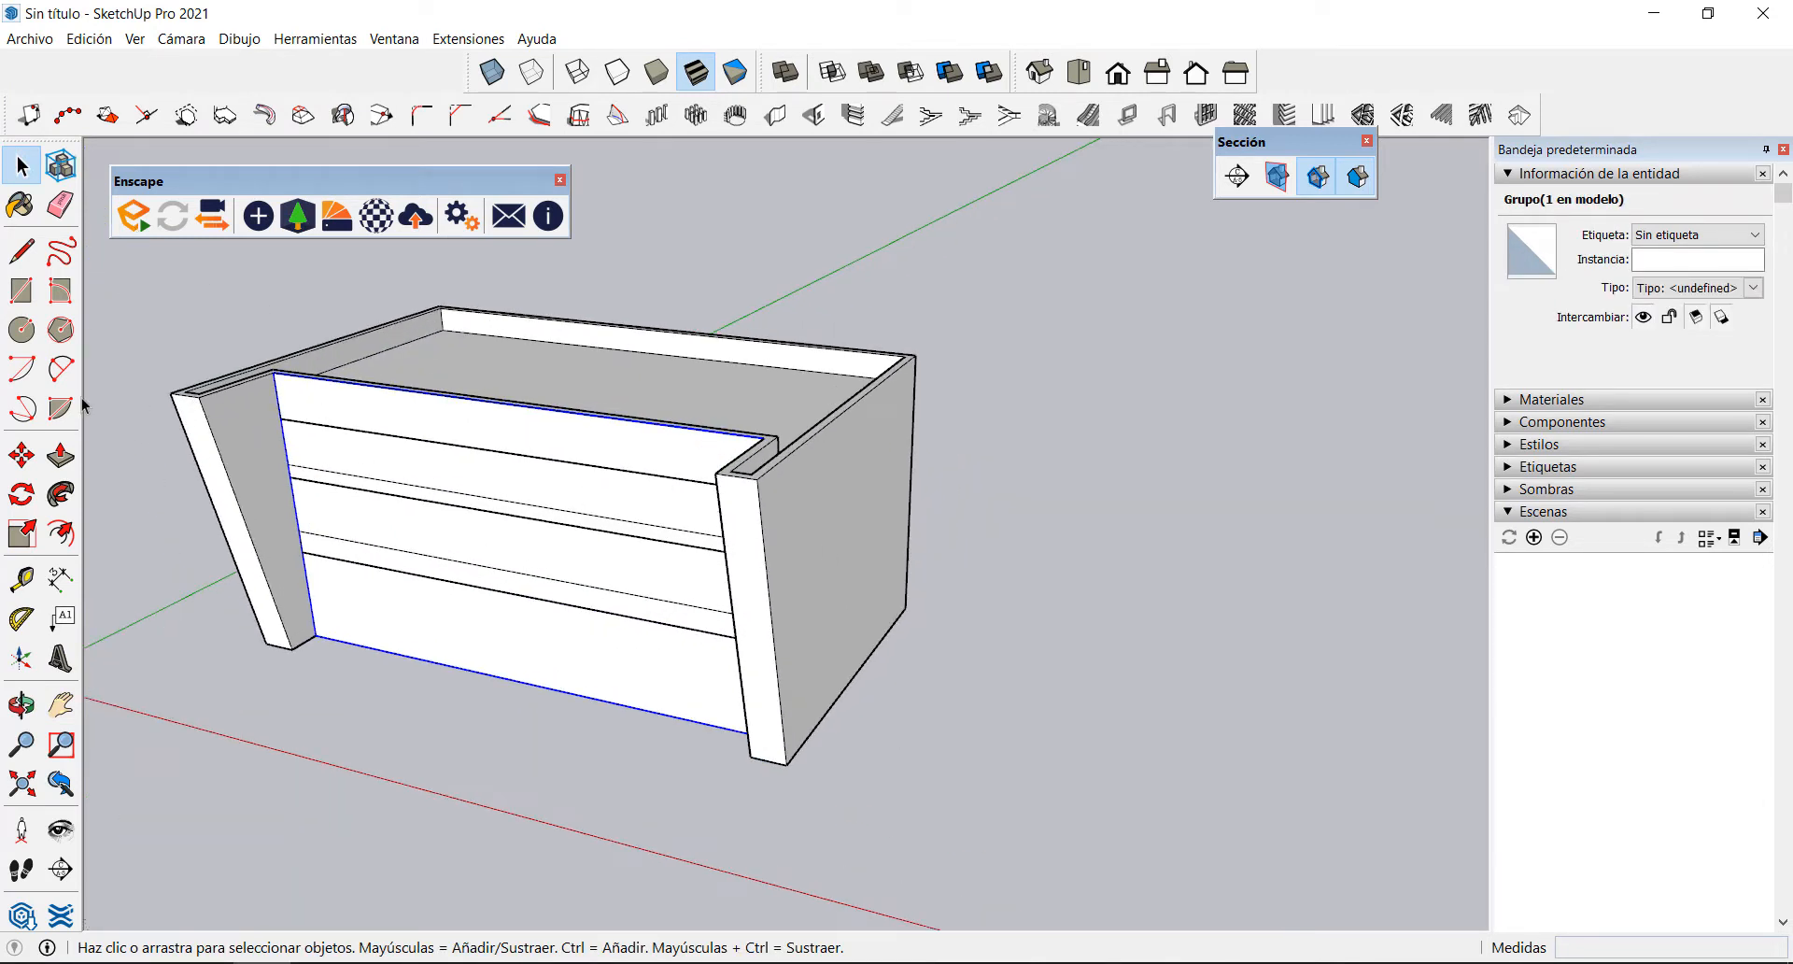
Step: Copy the front panel group about 39.4 m along the red axis, placing it beside the building
left_click(21, 456)
middle_click_drag(468, 520, 389, 549)
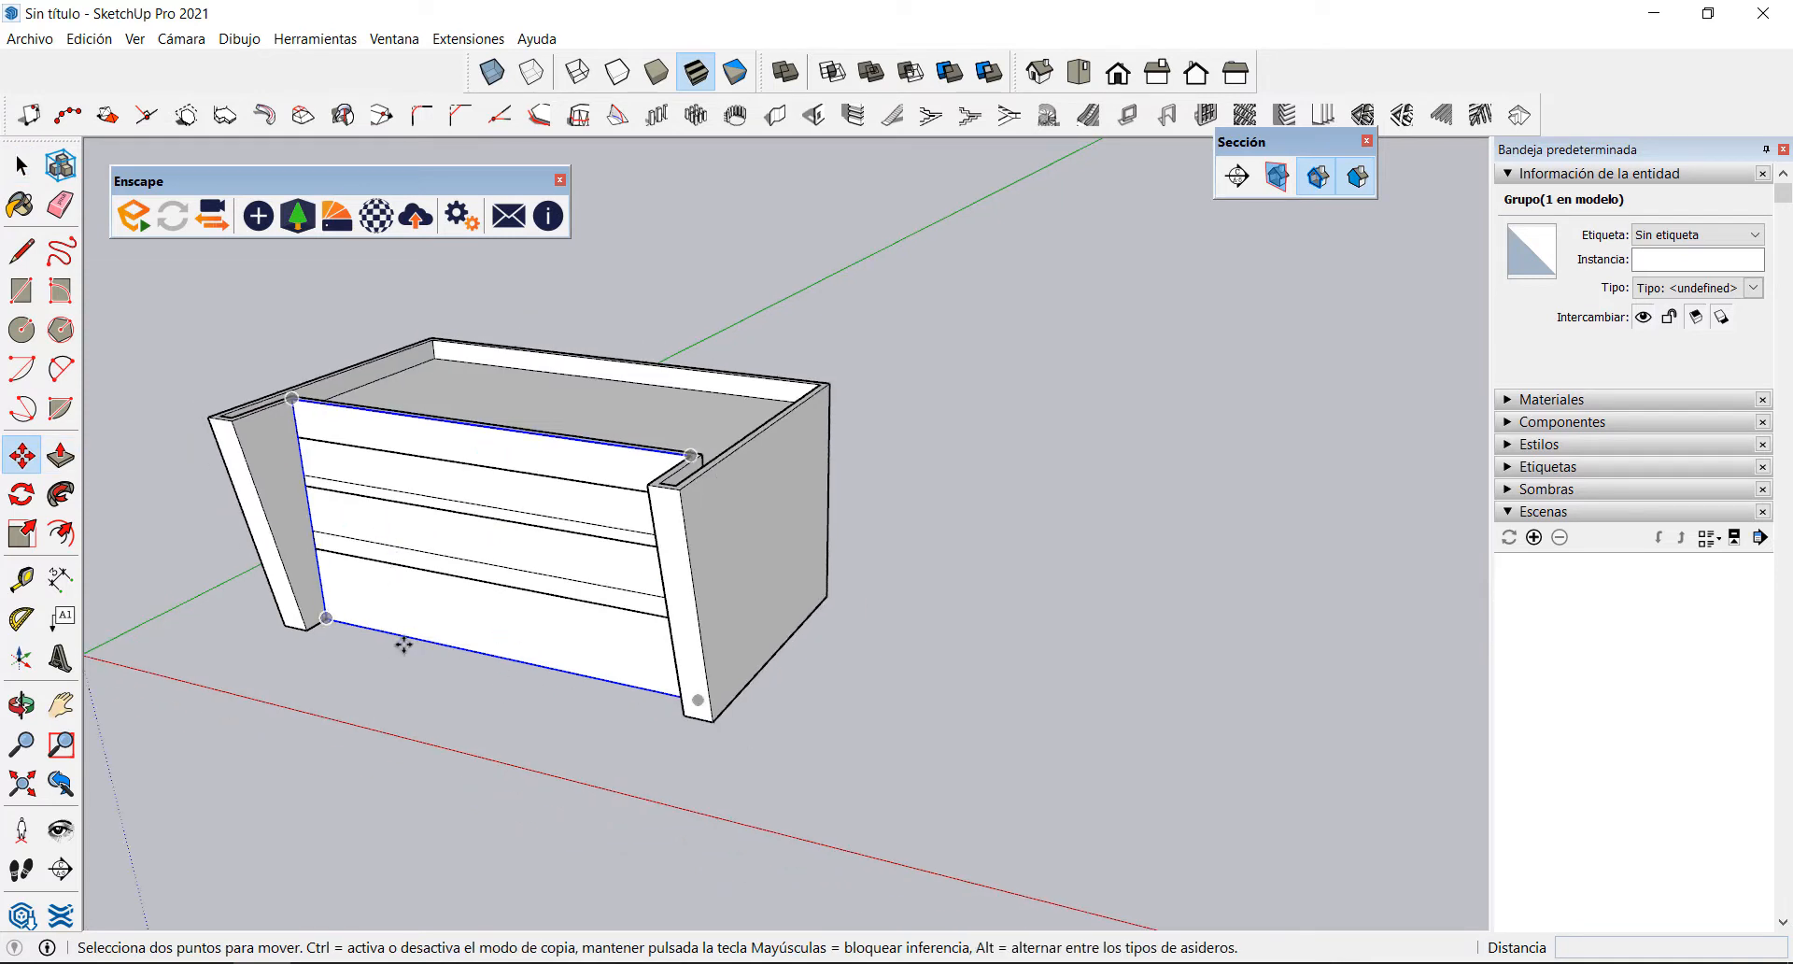
left_click(326, 618)
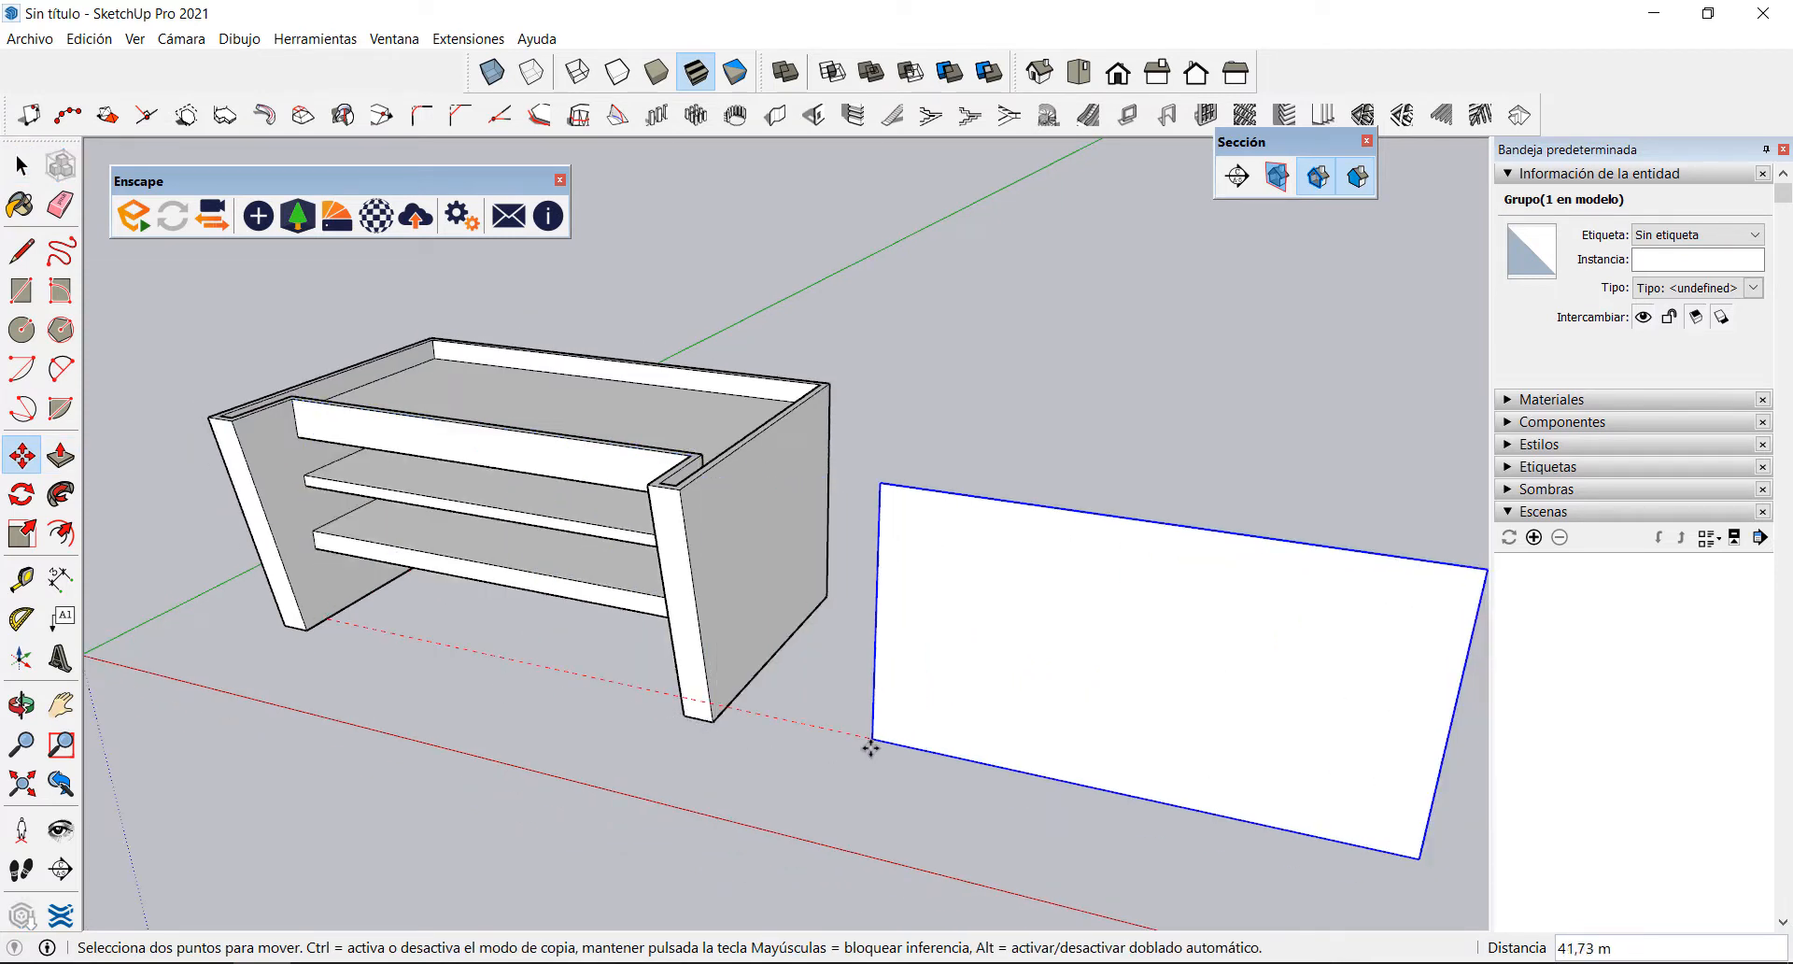
key("ctrl")
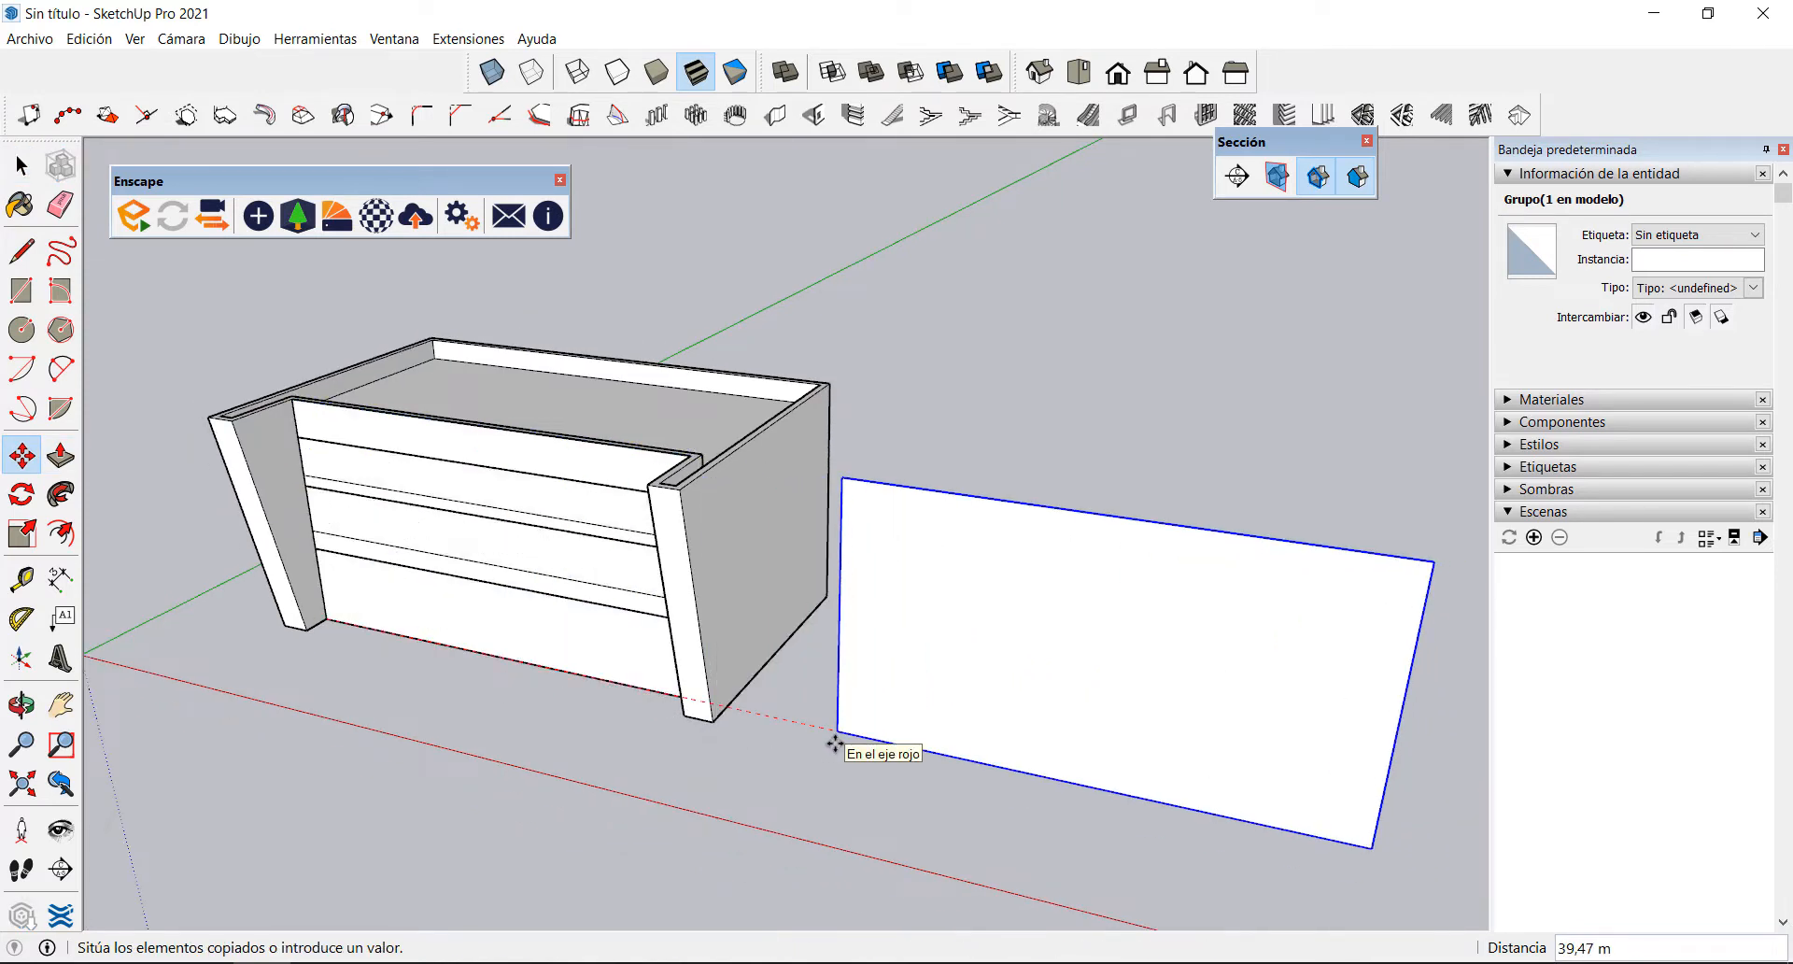
left_click(833, 727)
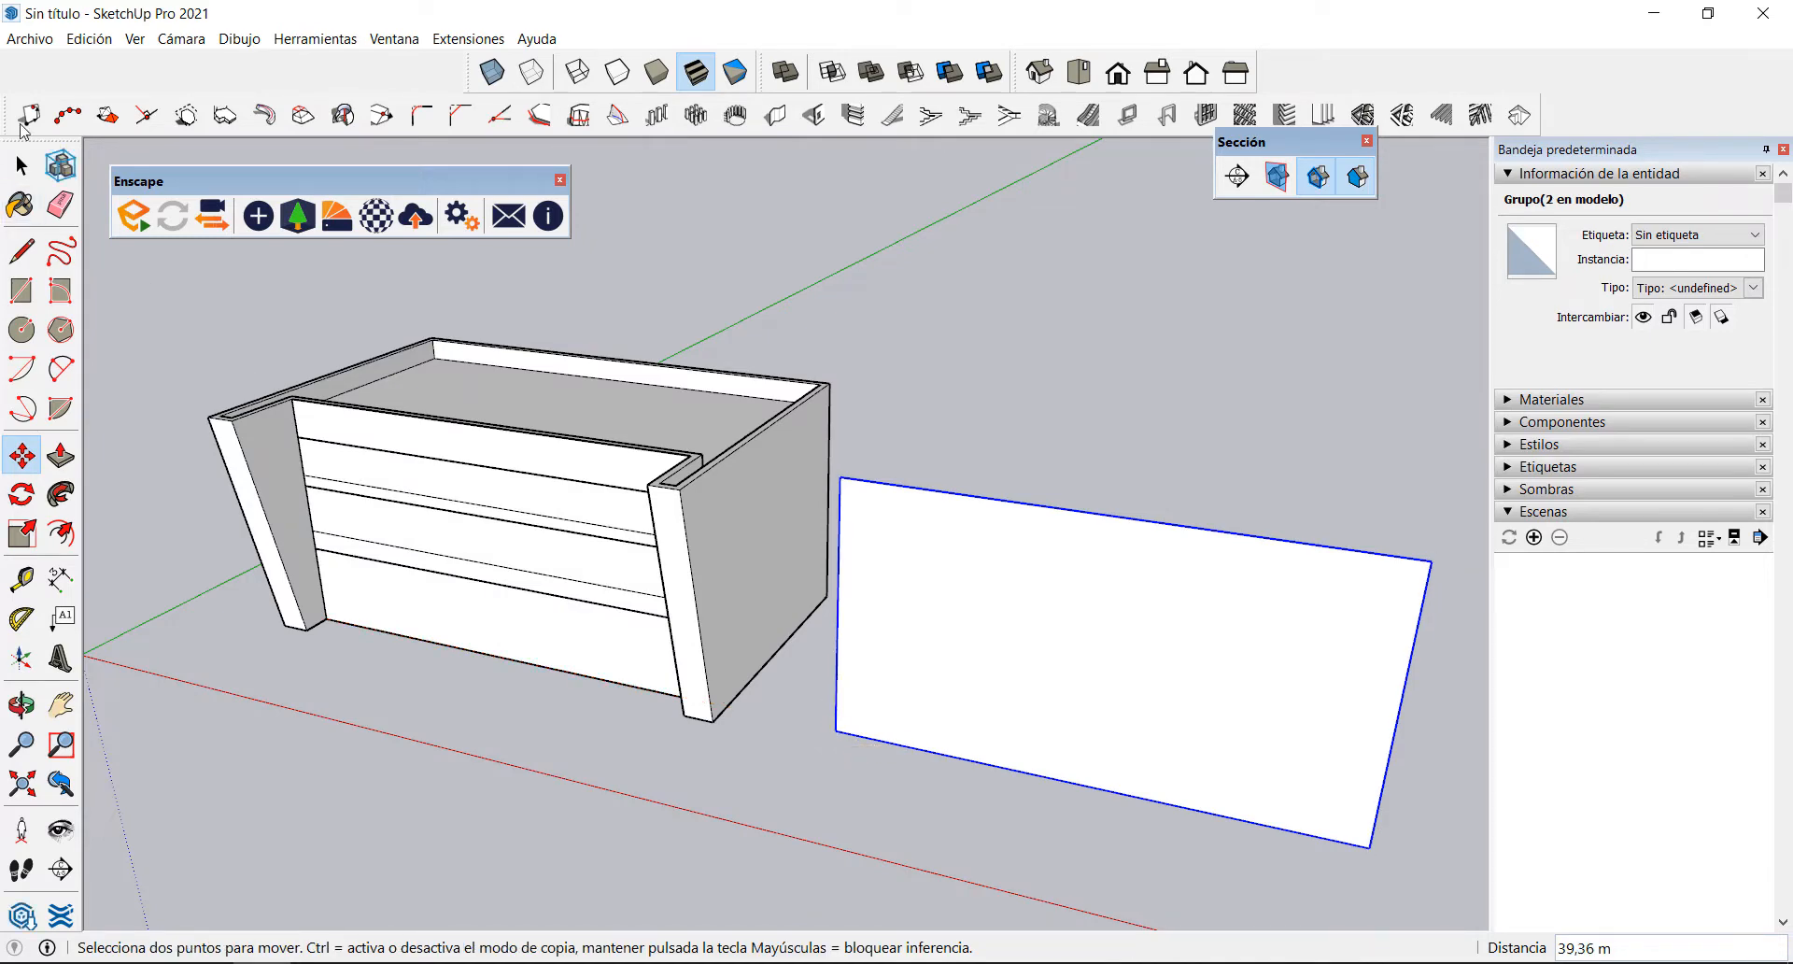
left_click(21, 166)
left_click(962, 352)
Step: Explode the copied panel group beside the building into a loose face and edges
middle_click_drag(962, 365, 800, 476)
scroll(1184, 633, "down", 3)
scroll(937, 513, "up", 4)
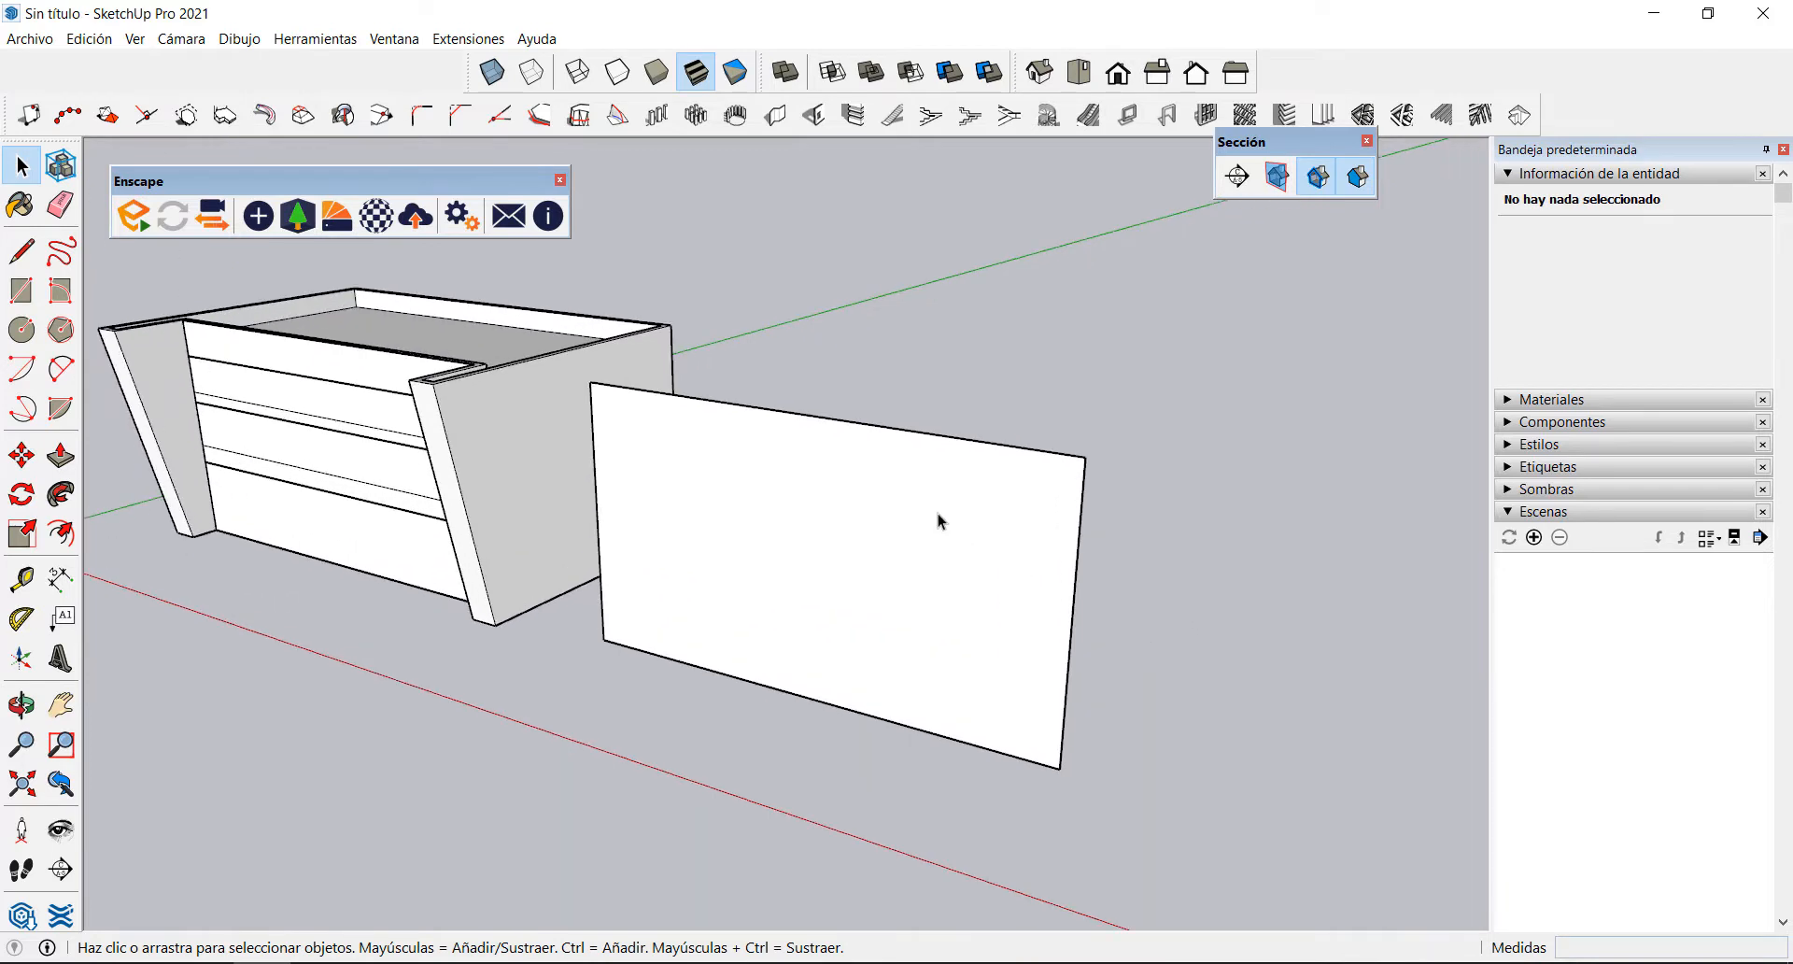
left_click(904, 487)
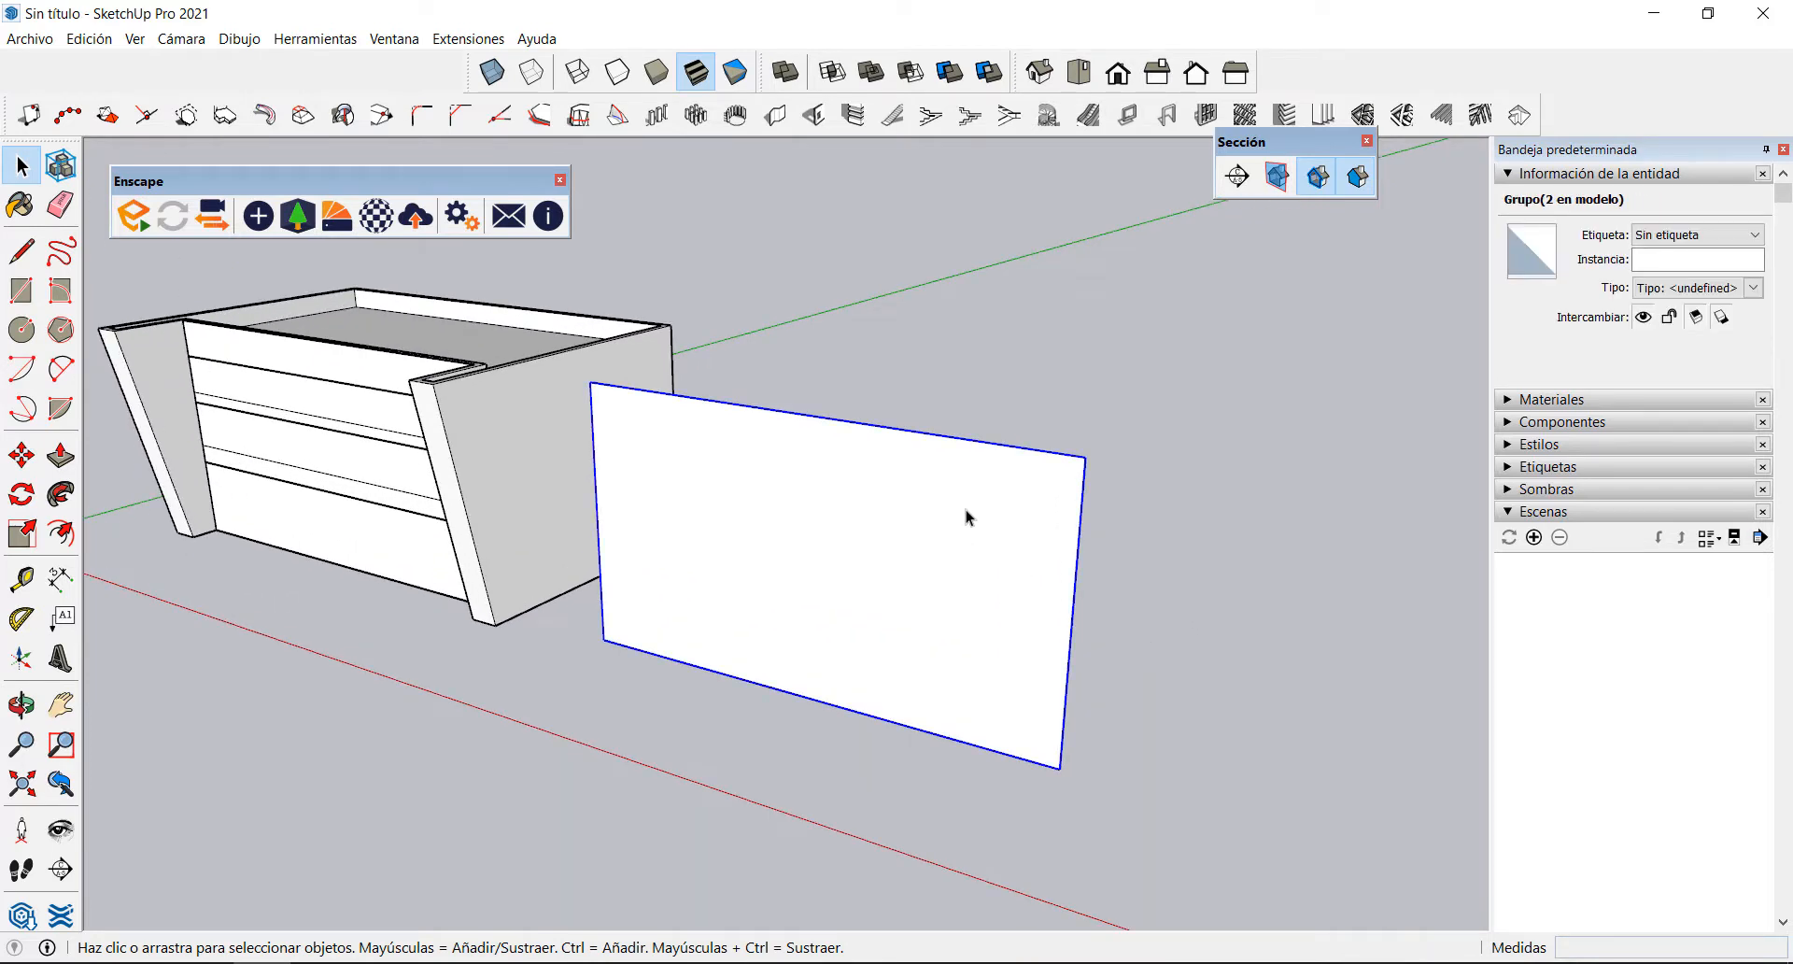
scroll(978, 512, "up", 2)
right_click(834, 485)
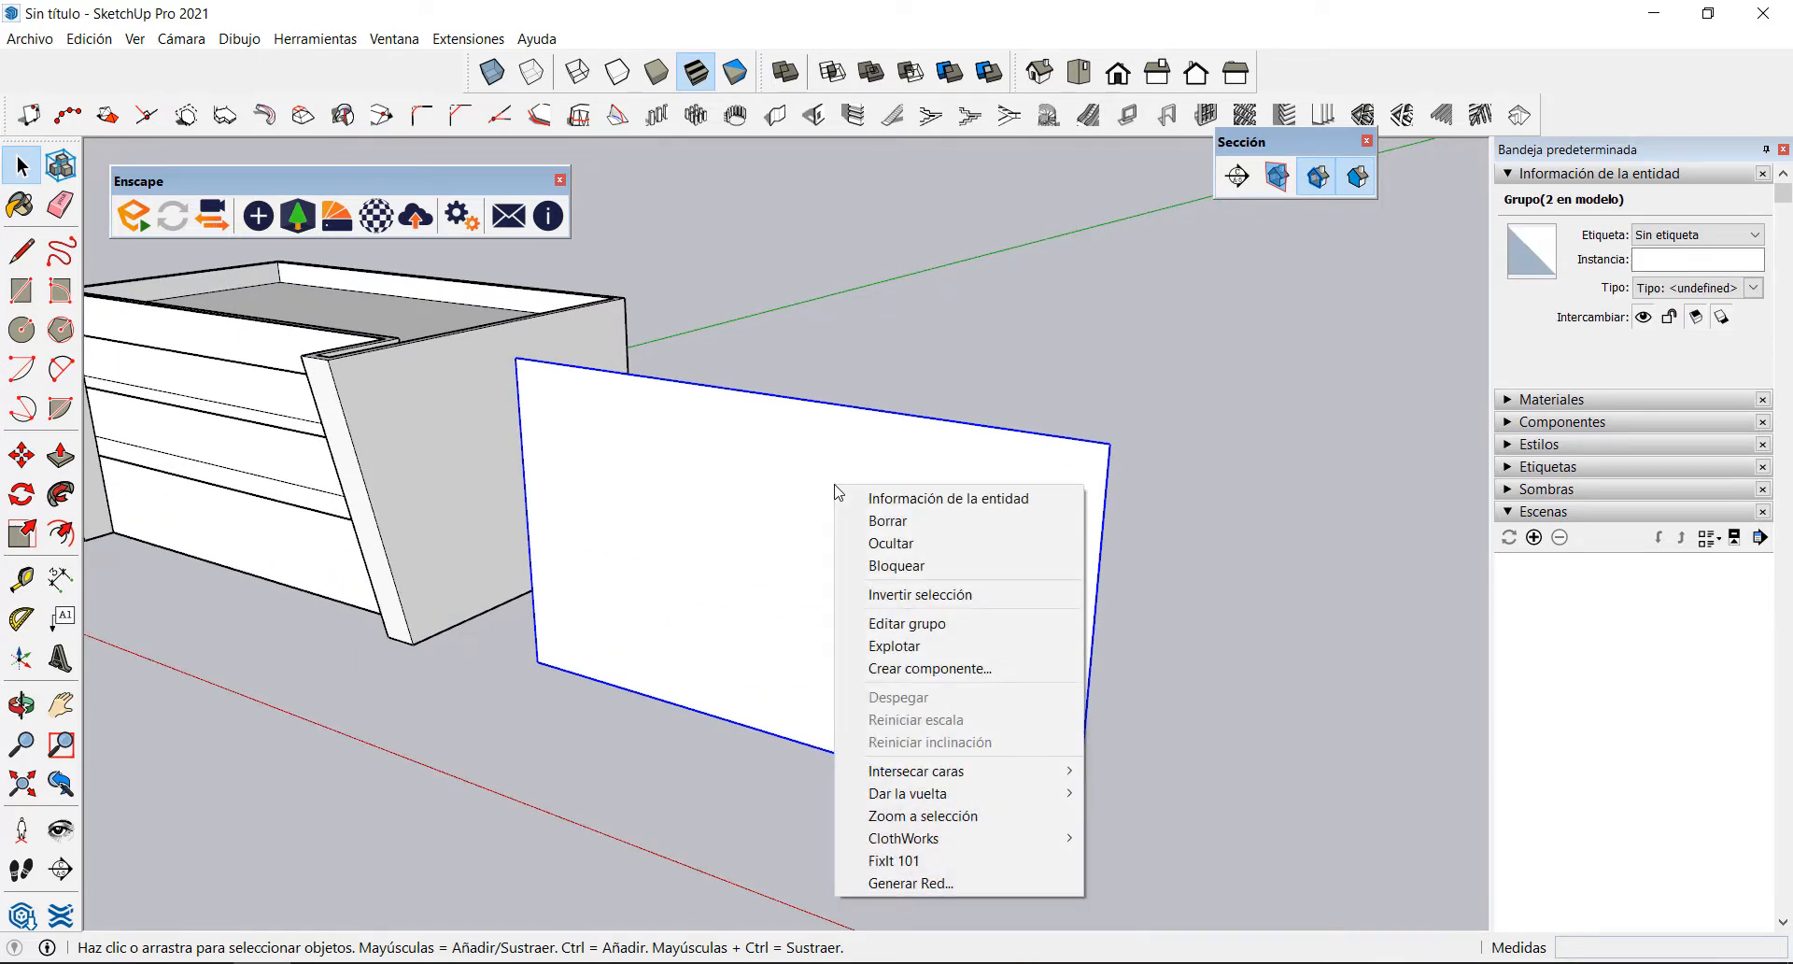
left_click(914, 648)
left_click(986, 337)
left_click(960, 508)
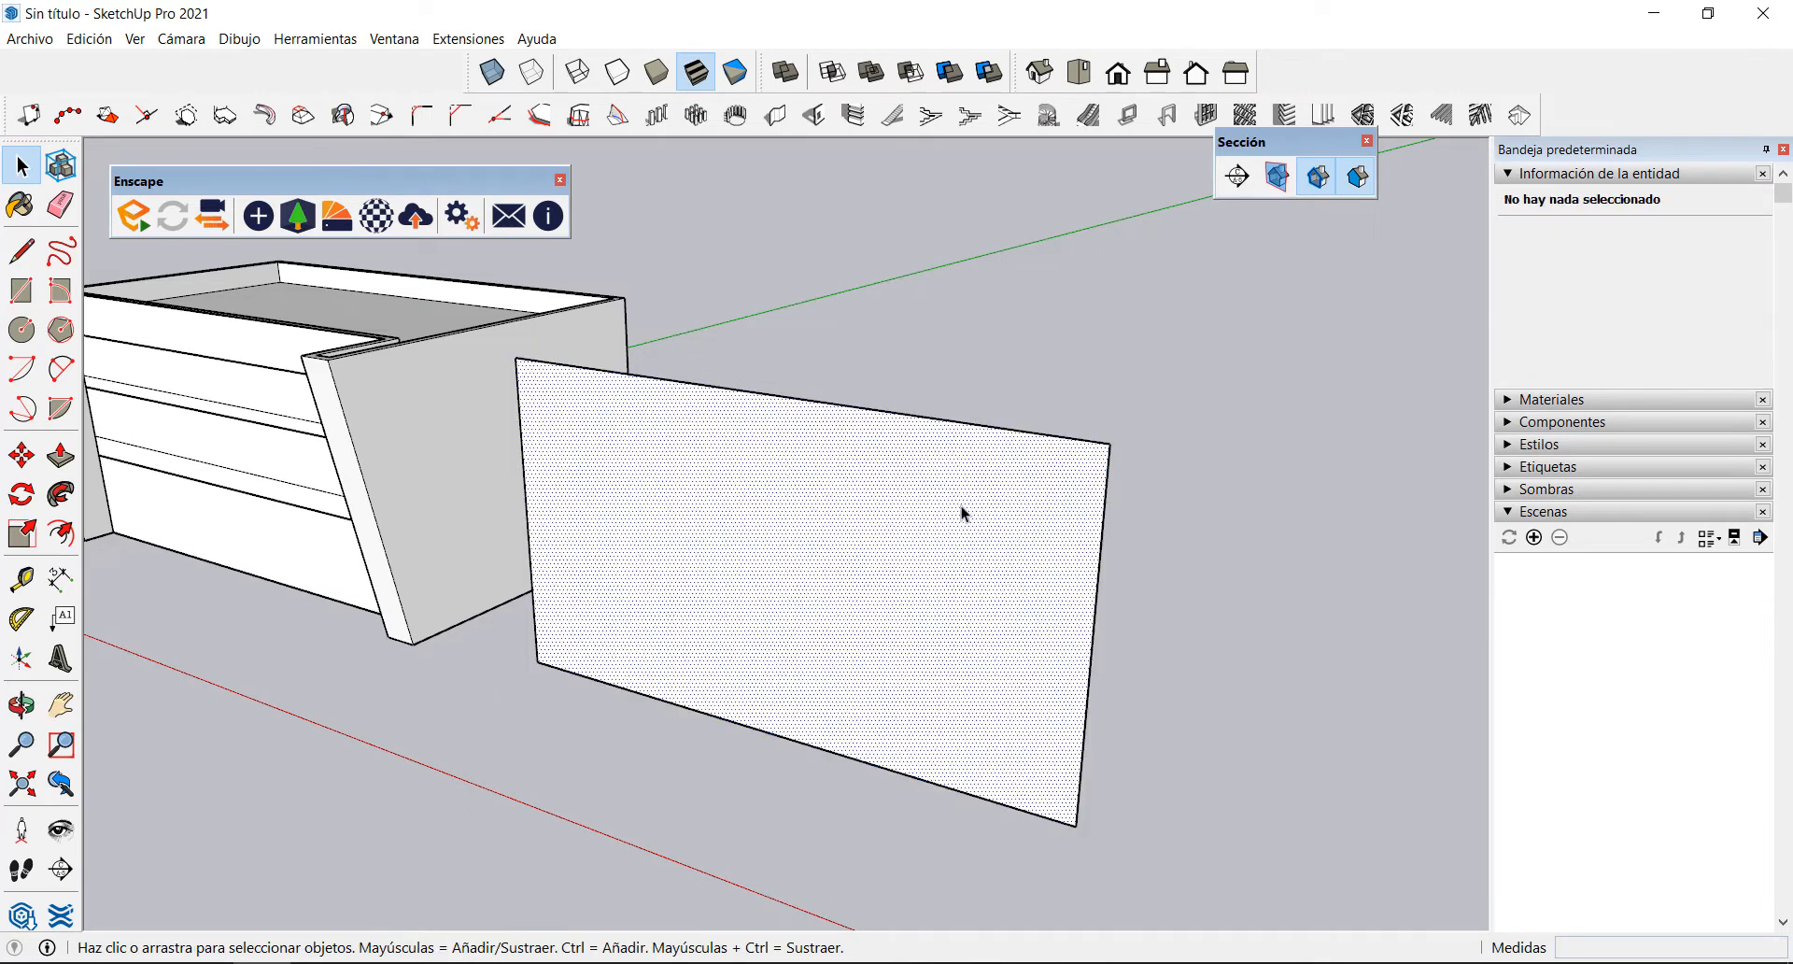
left_click(1013, 328)
middle_click_drag(1012, 329, 1132, 459)
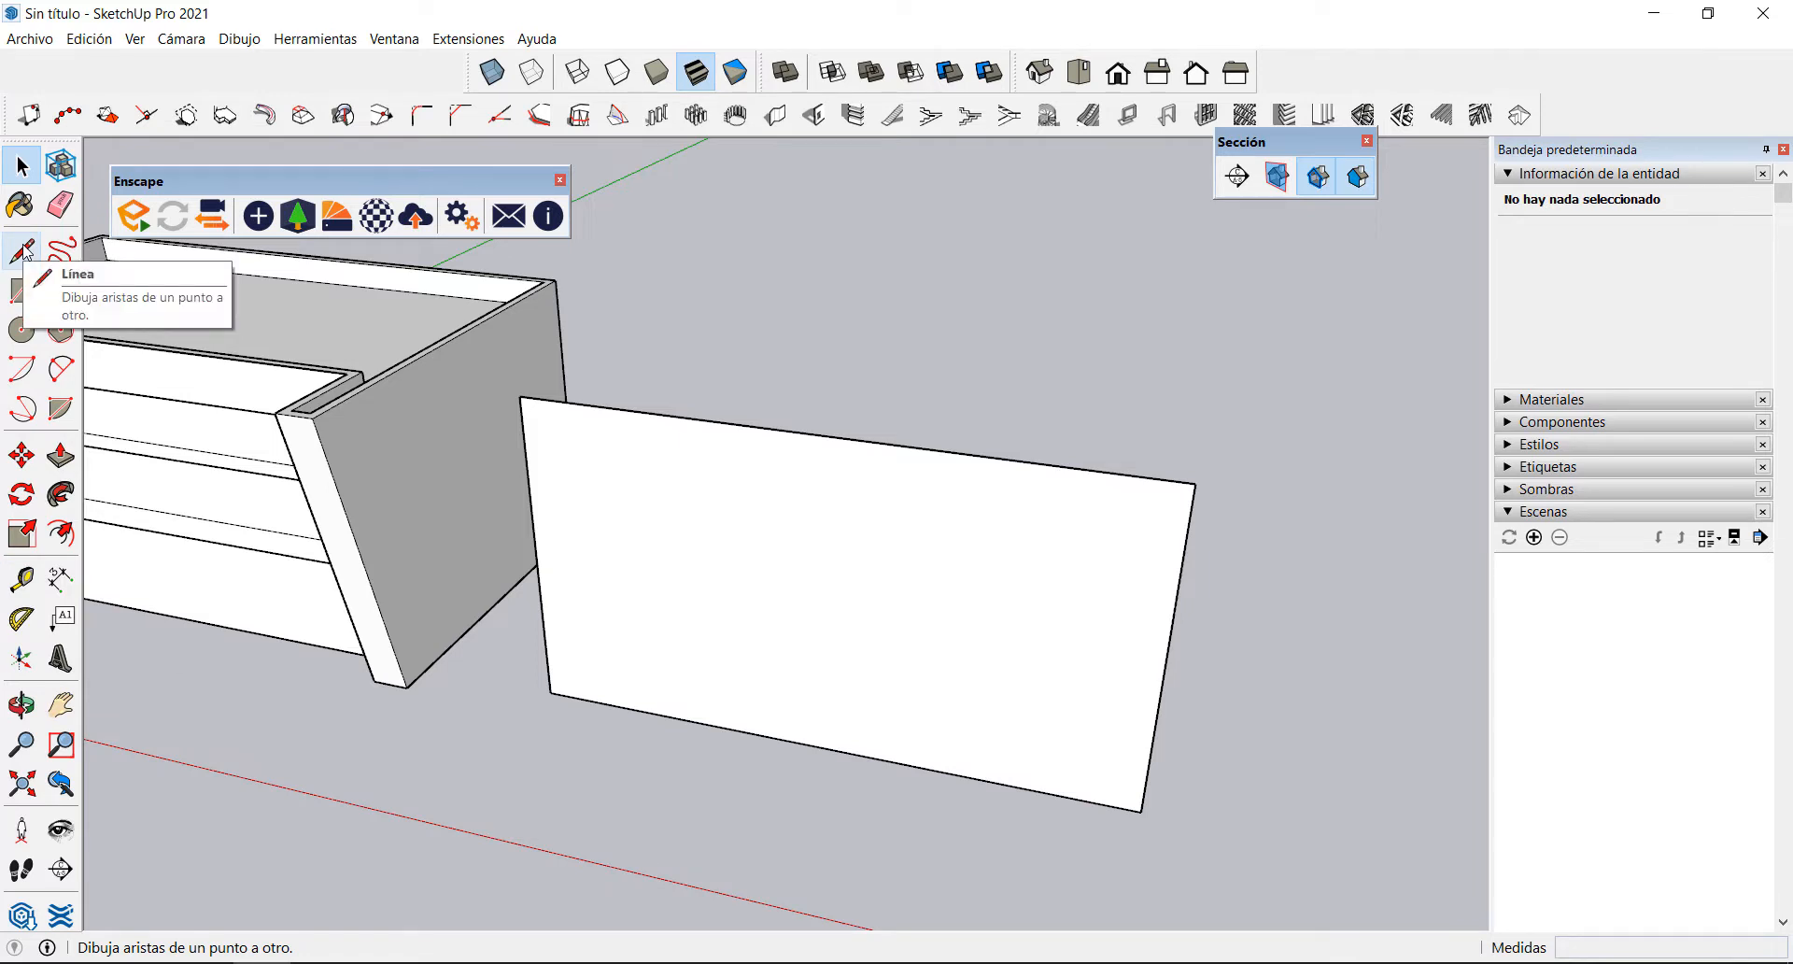
Step: Place a guide line along the copied panel's side edge nearest the building
left_click(22, 579)
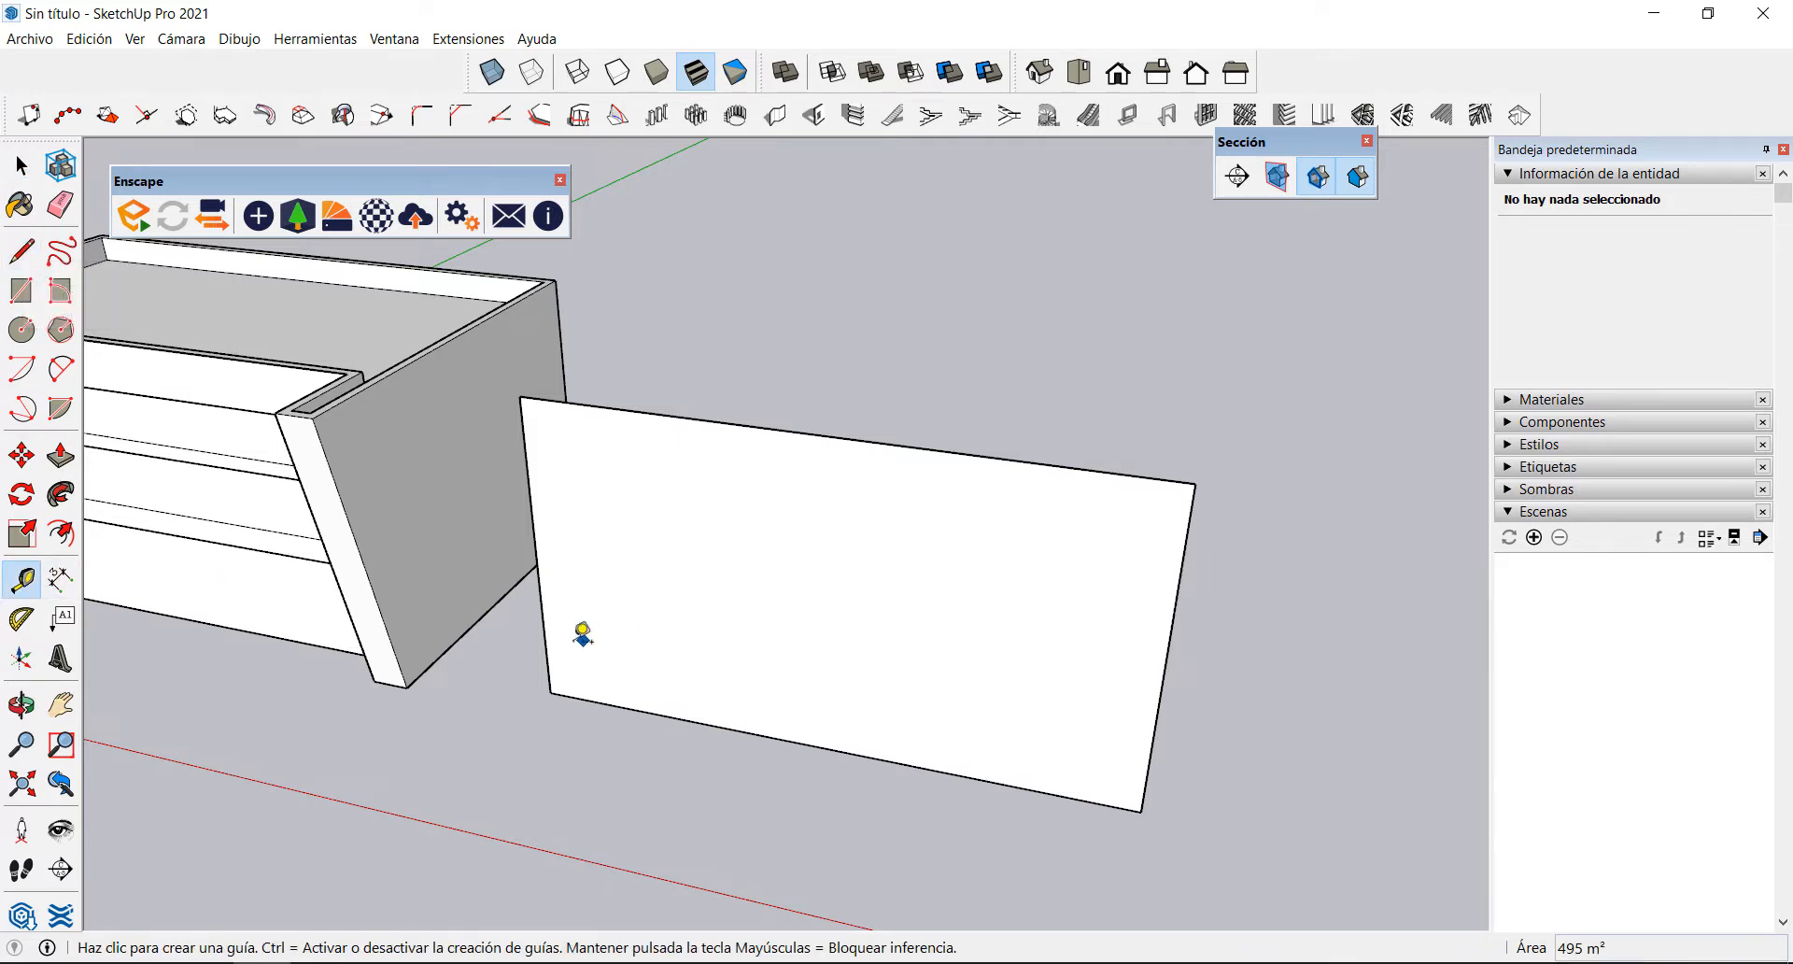
left_click(546, 638)
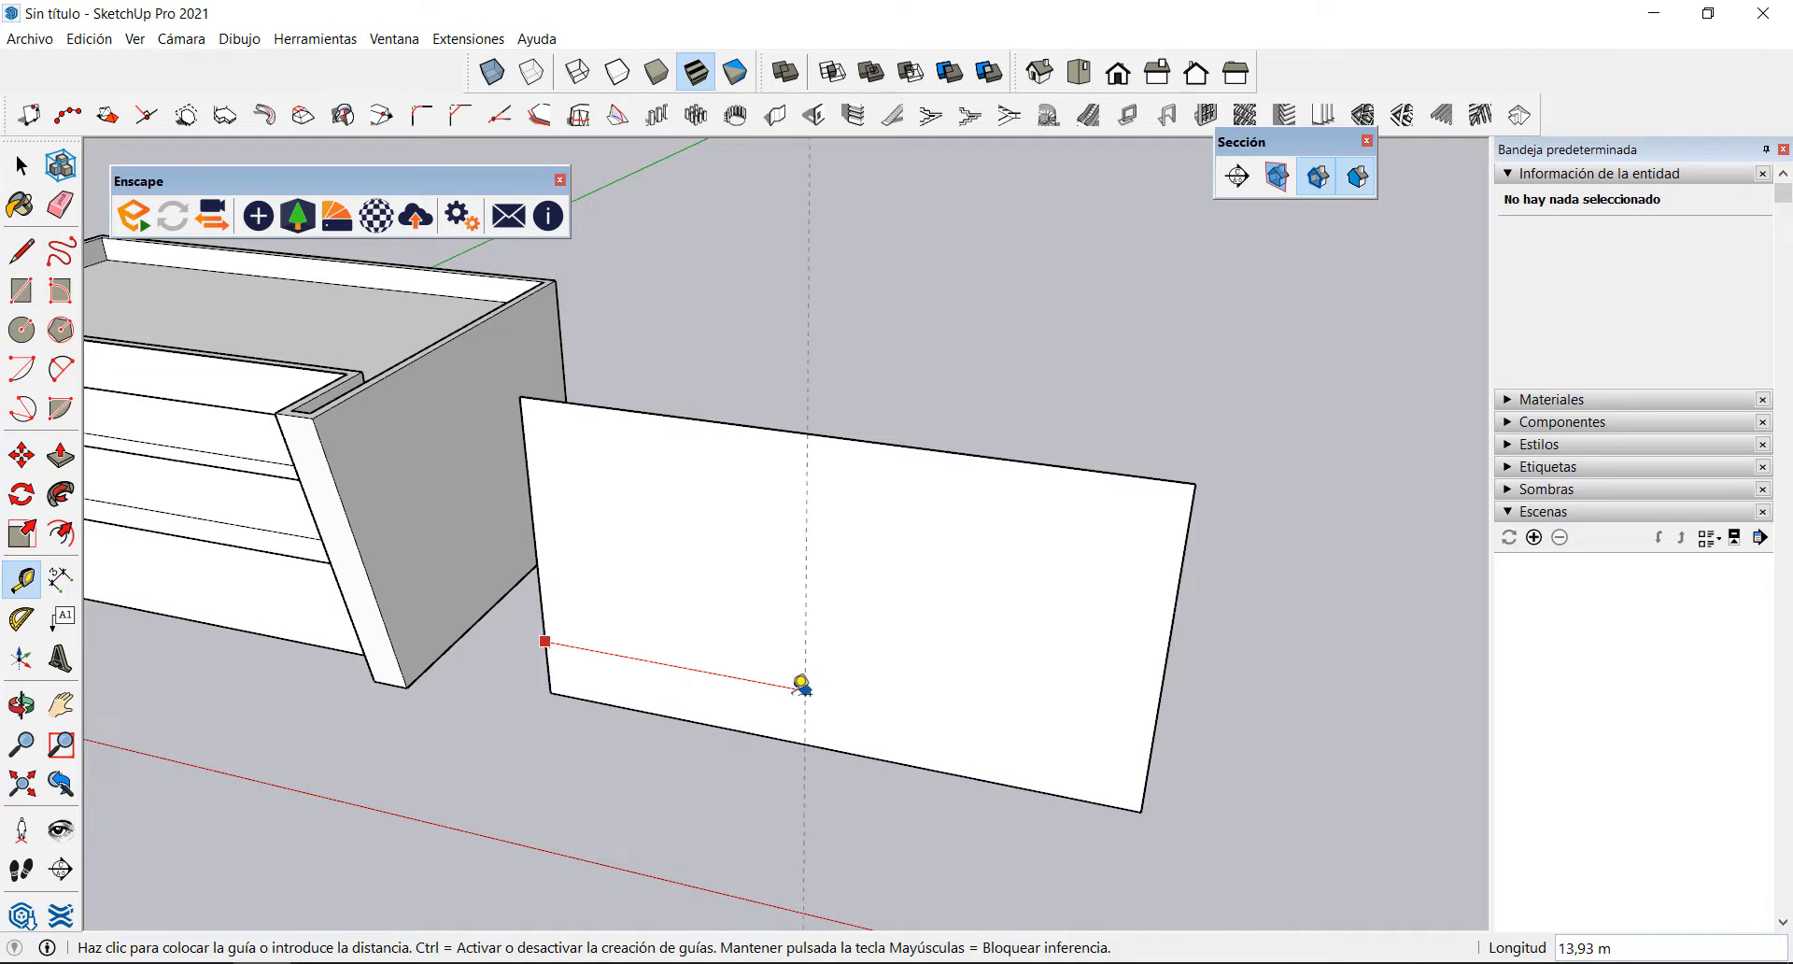
left_click(548, 639)
middle_click_drag(737, 480, 952, 473)
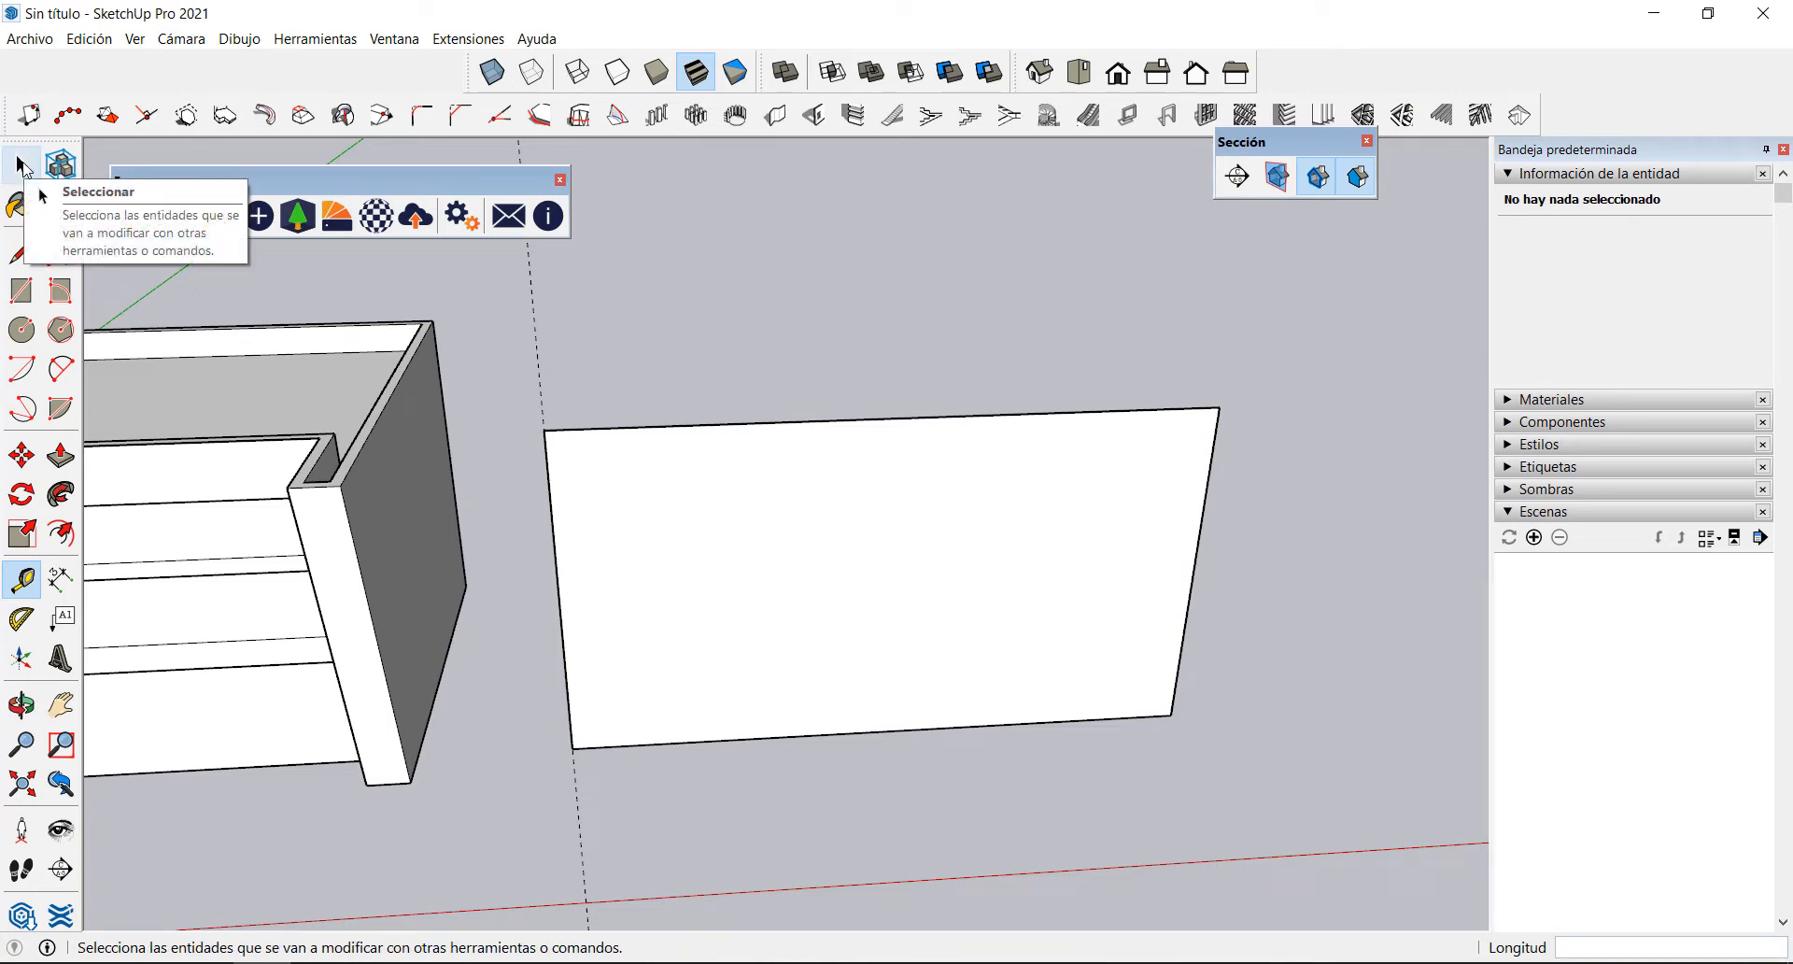
Step: Copy the guide line 30 m to the panel's opposite side edge and divide the distance into 10 equal spacings
left_click(21, 166)
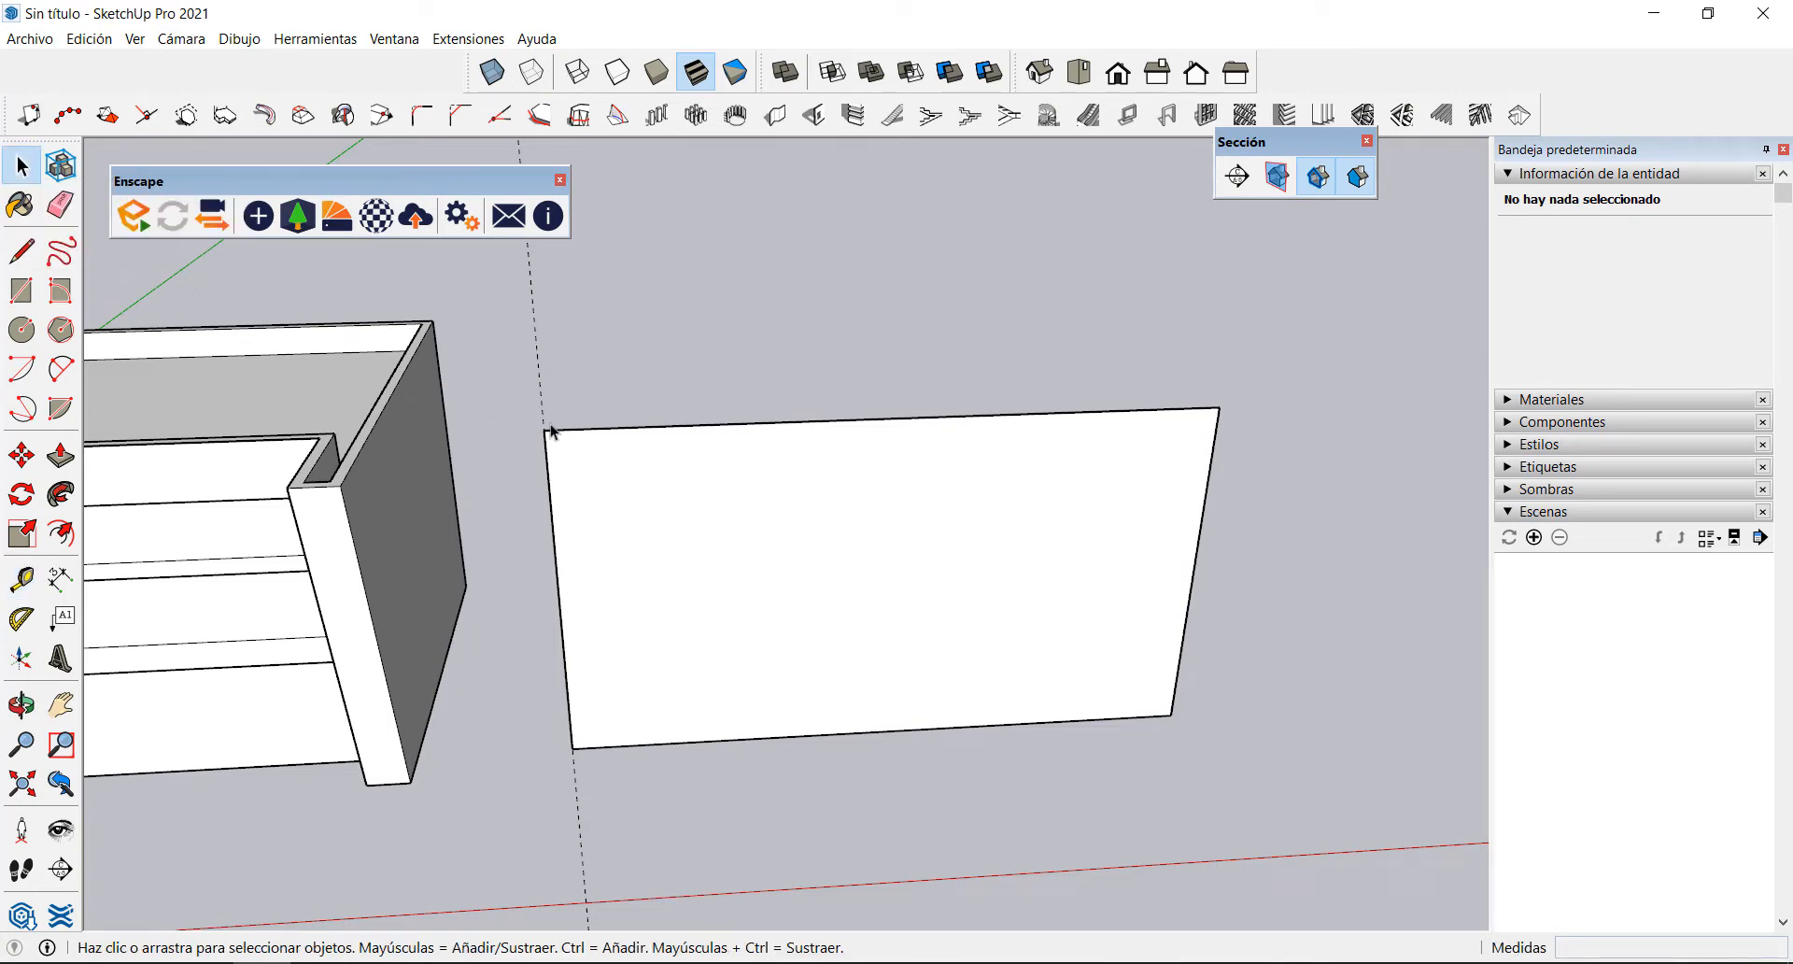
left_click(249, 372)
left_click(21, 455)
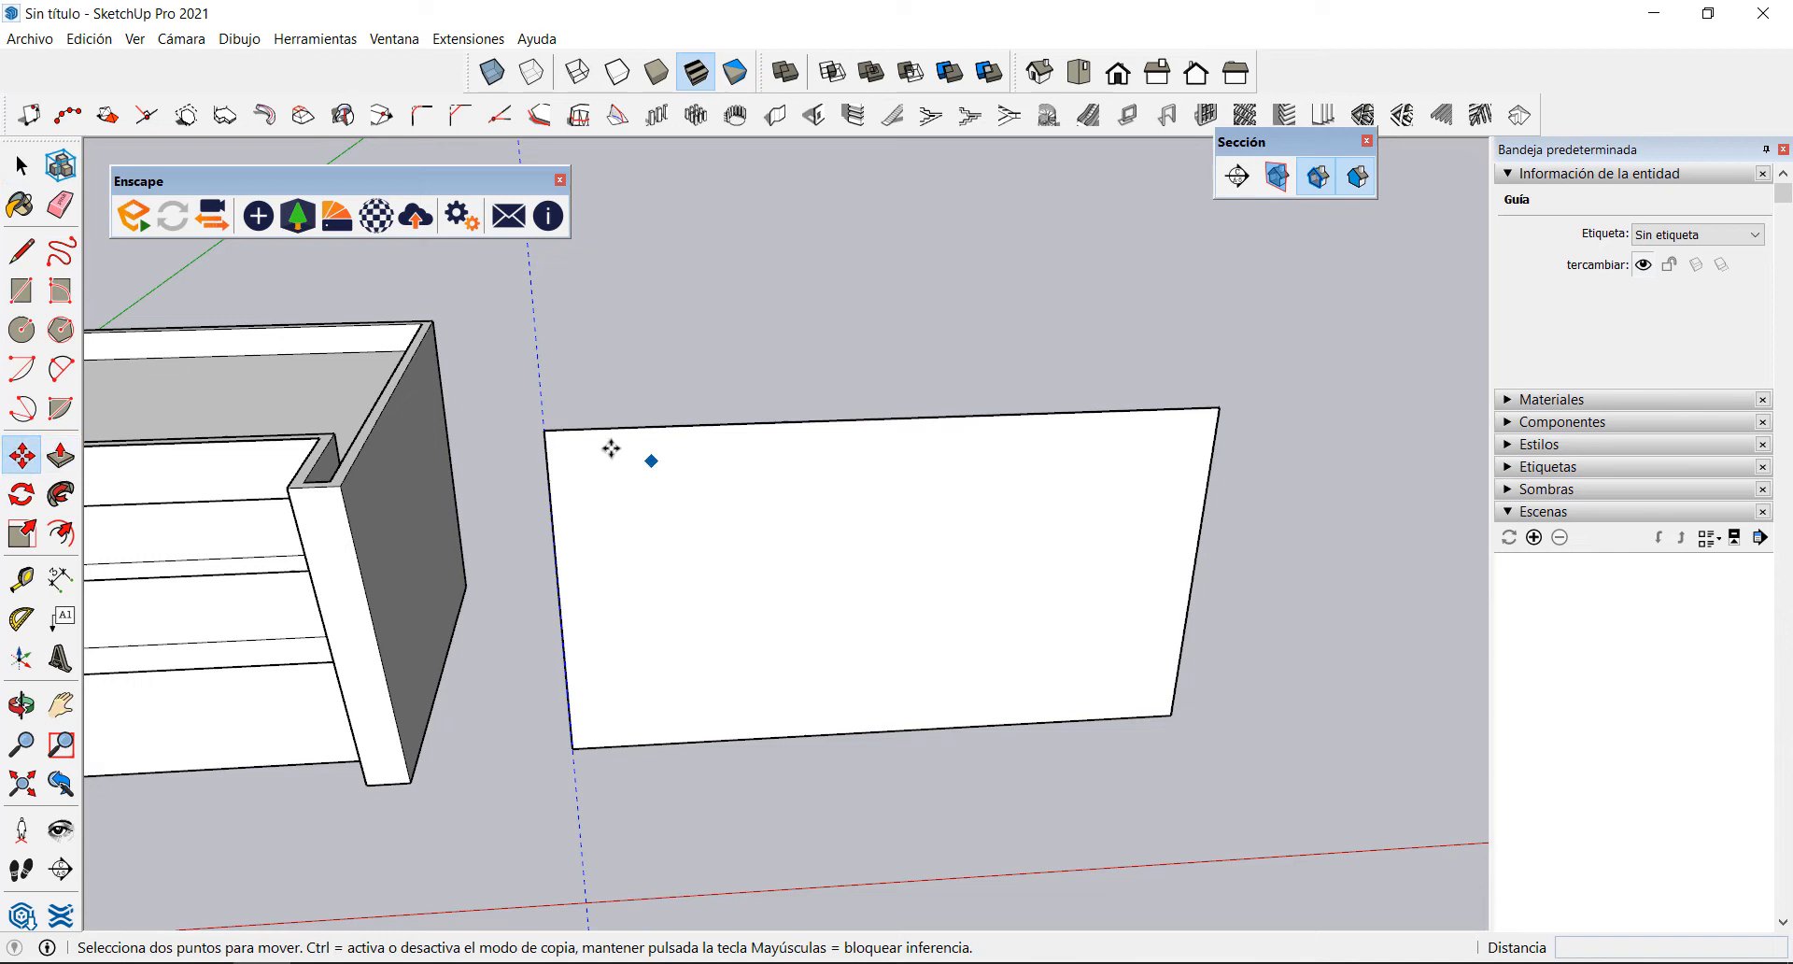
left_click(544, 429)
key("ctrl")
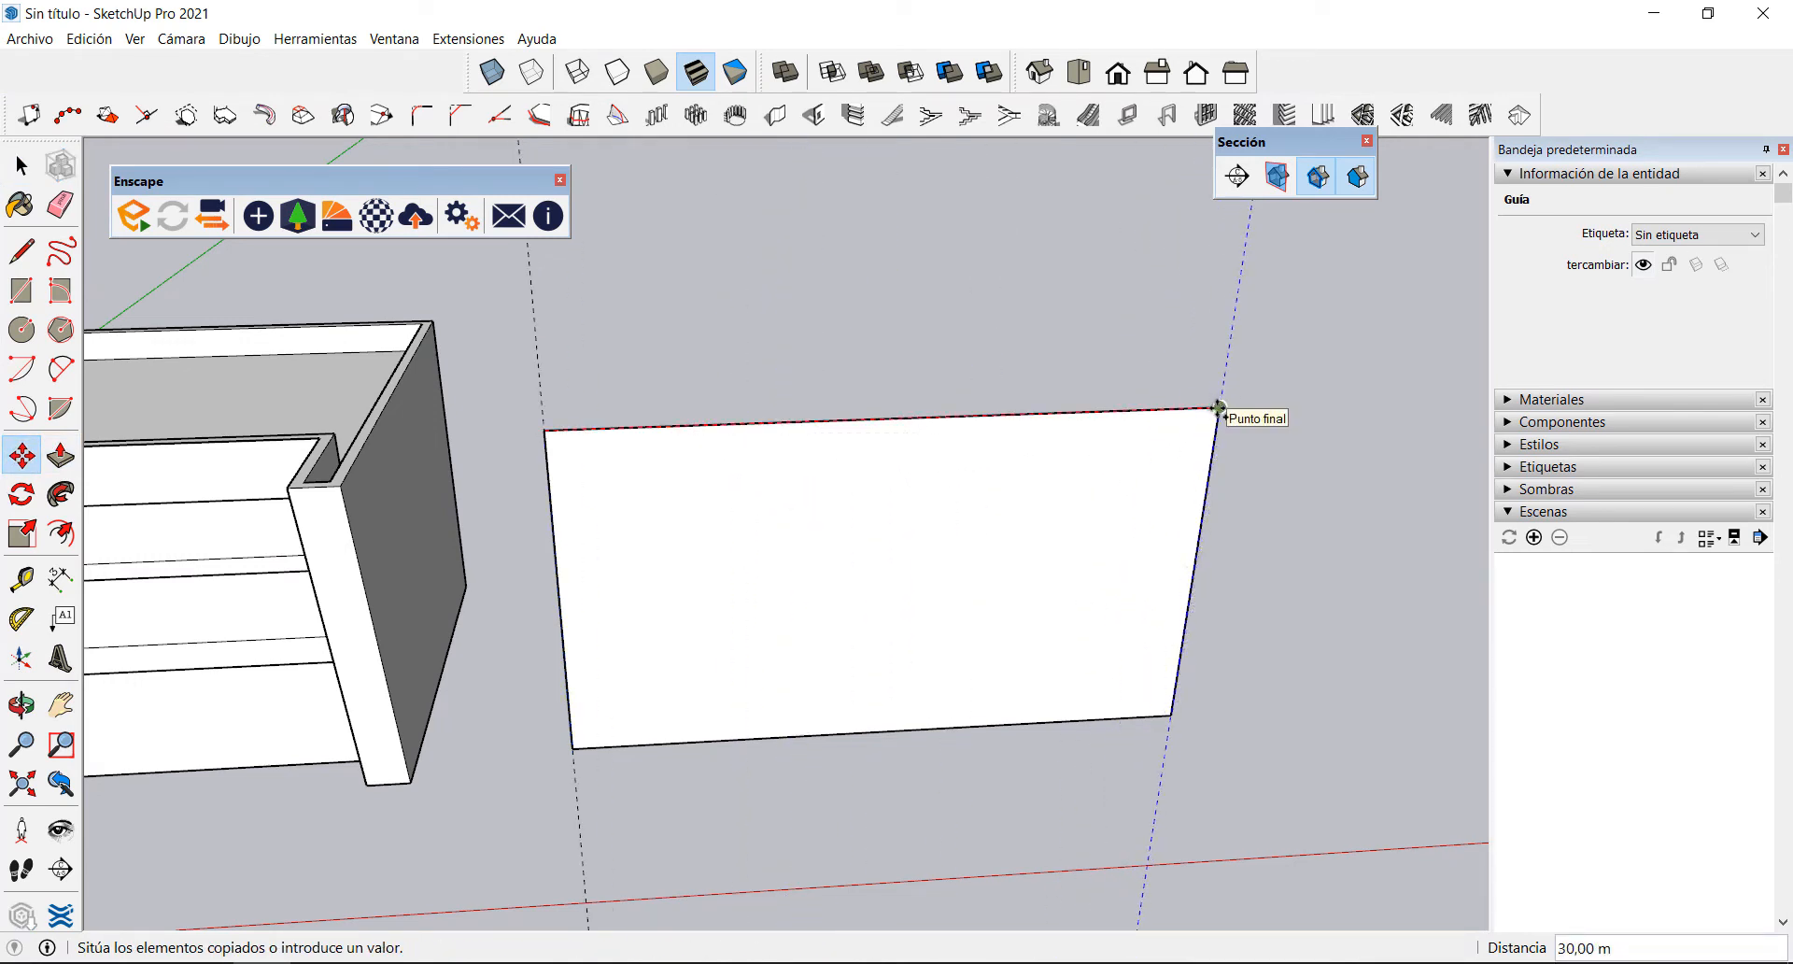
left_click(1217, 408)
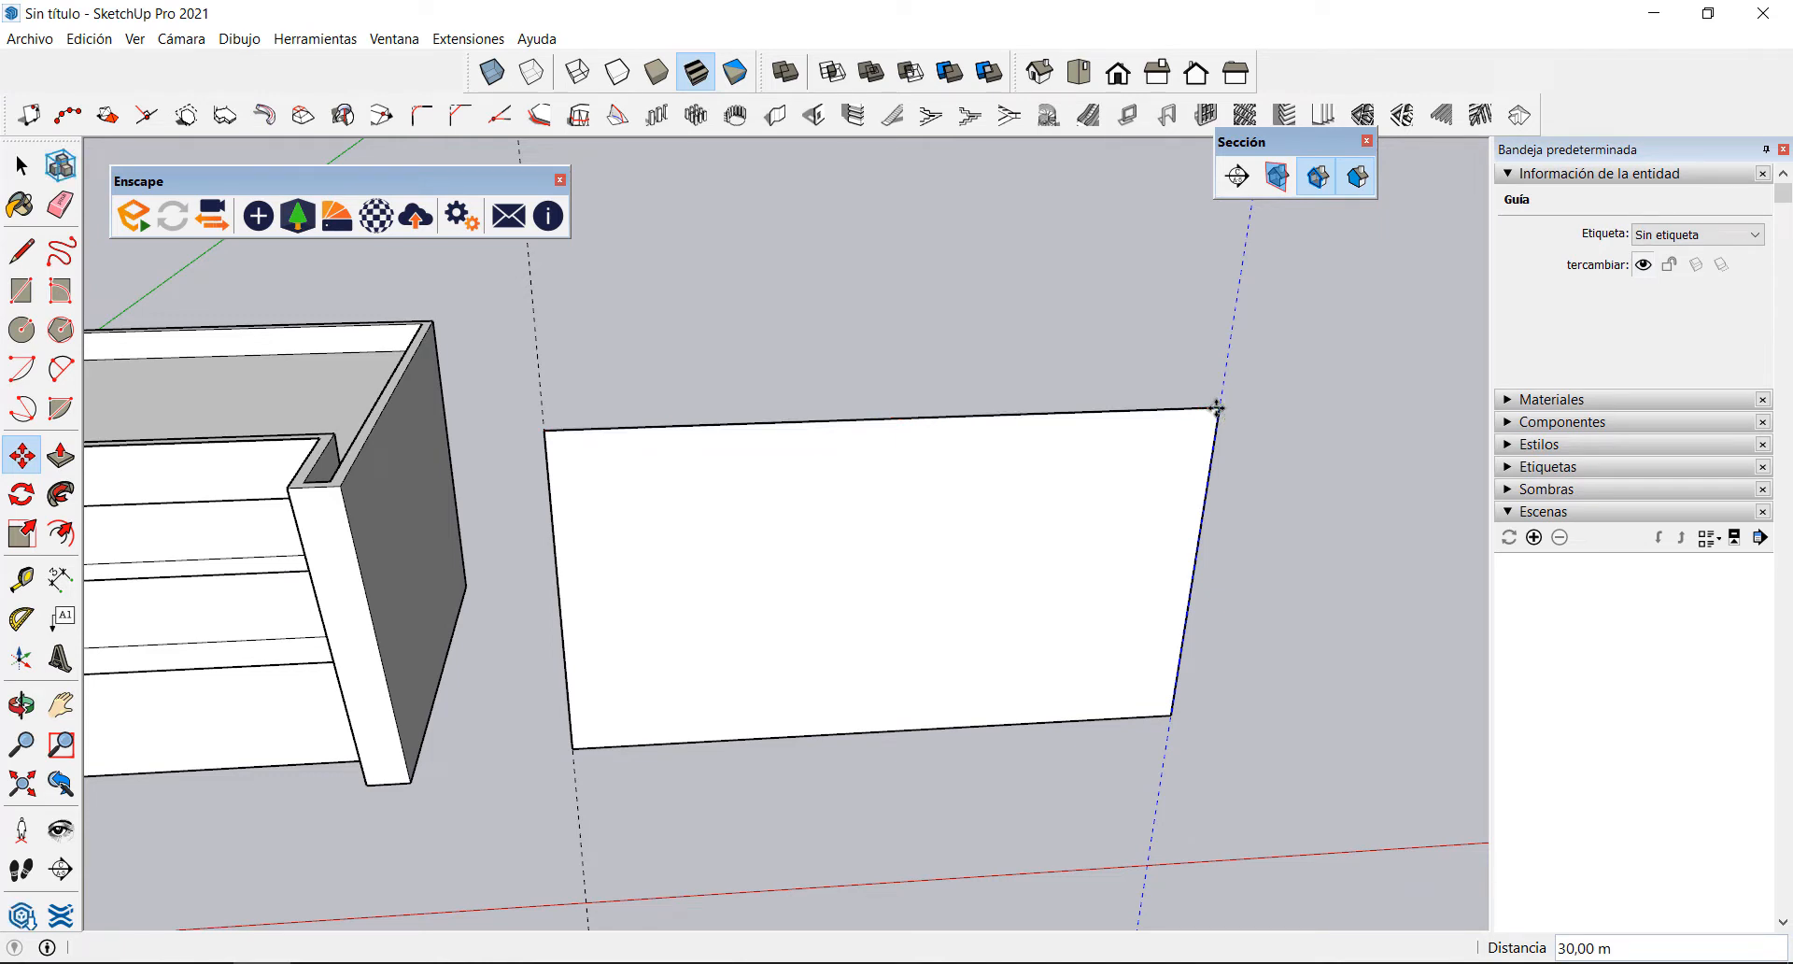
type("/10")
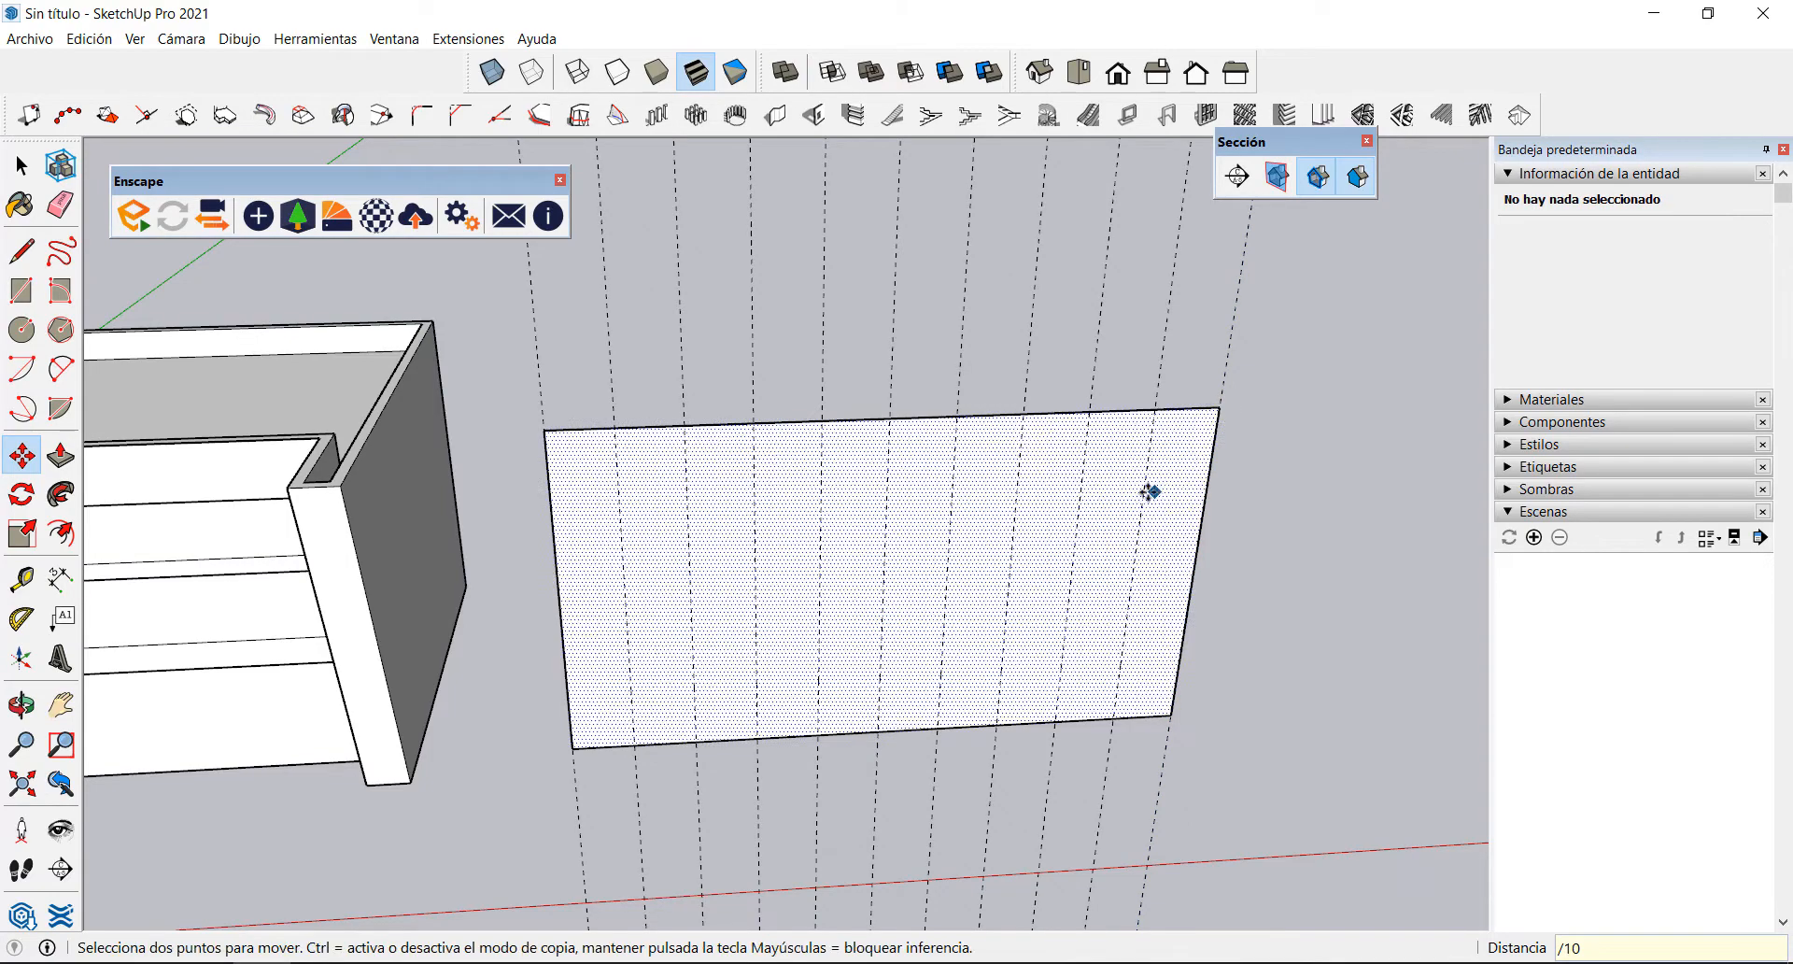
middle_click_drag(1148, 492, 774, 452)
scroll(1093, 464, "down", 2)
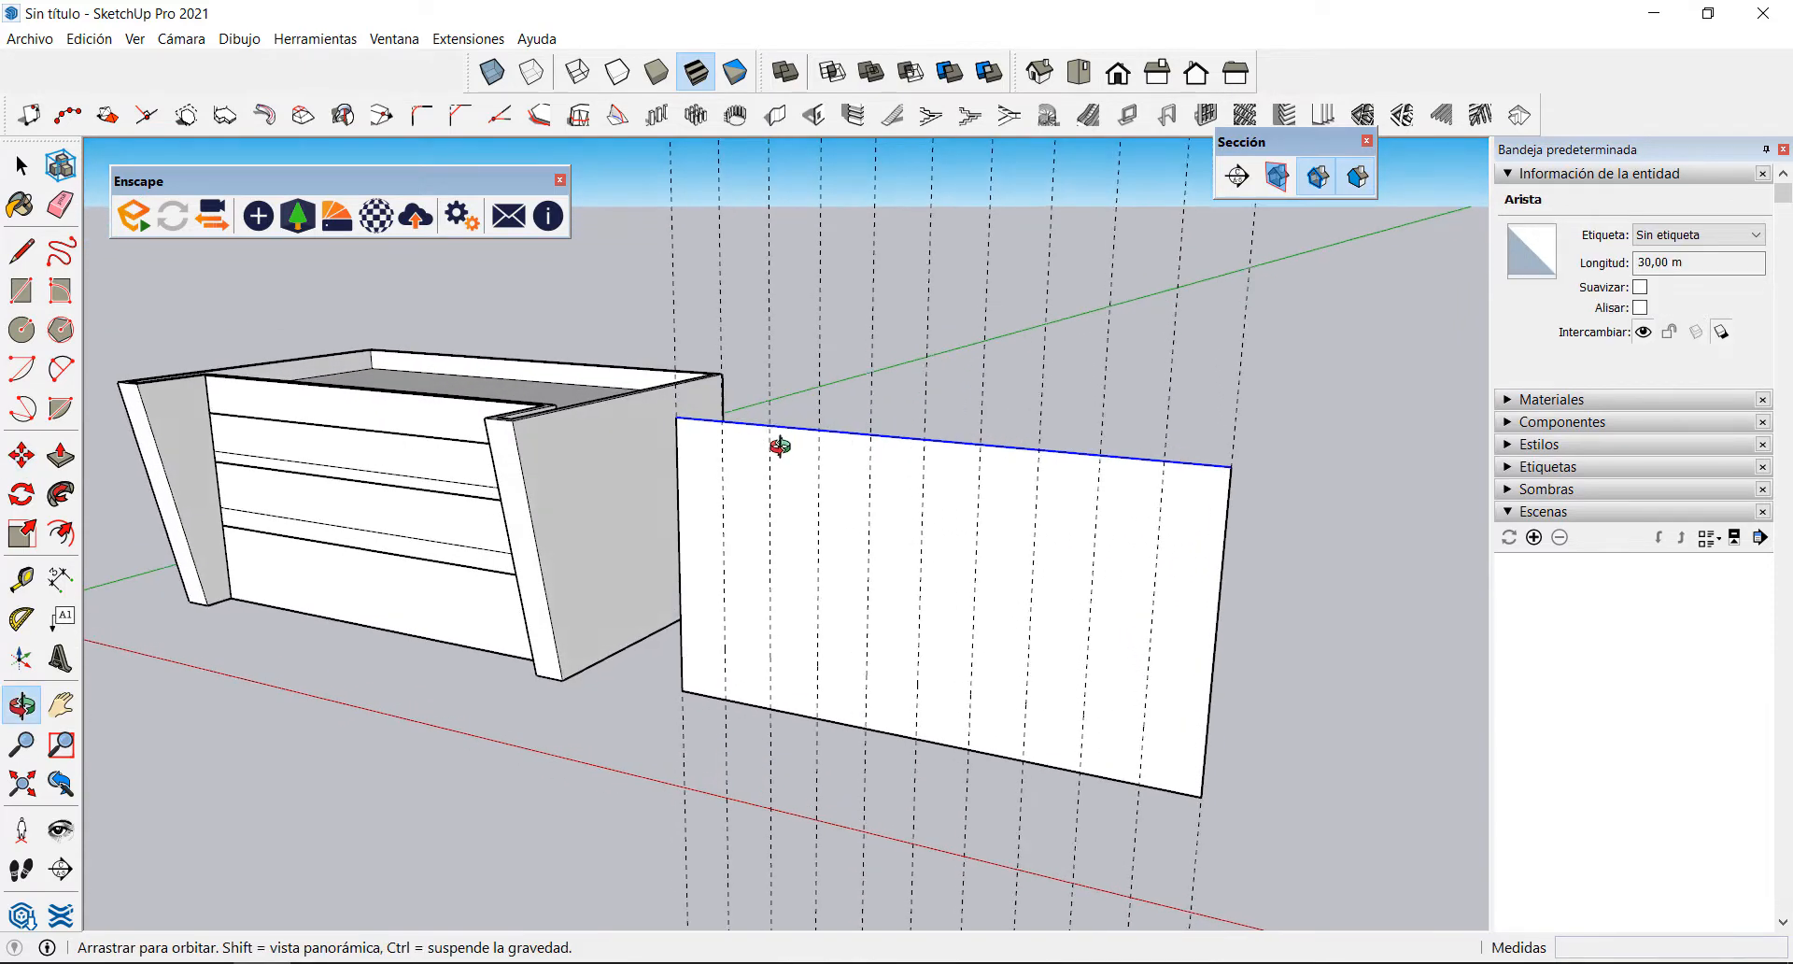
key("m")
left_click(21, 168)
left_click(21, 168)
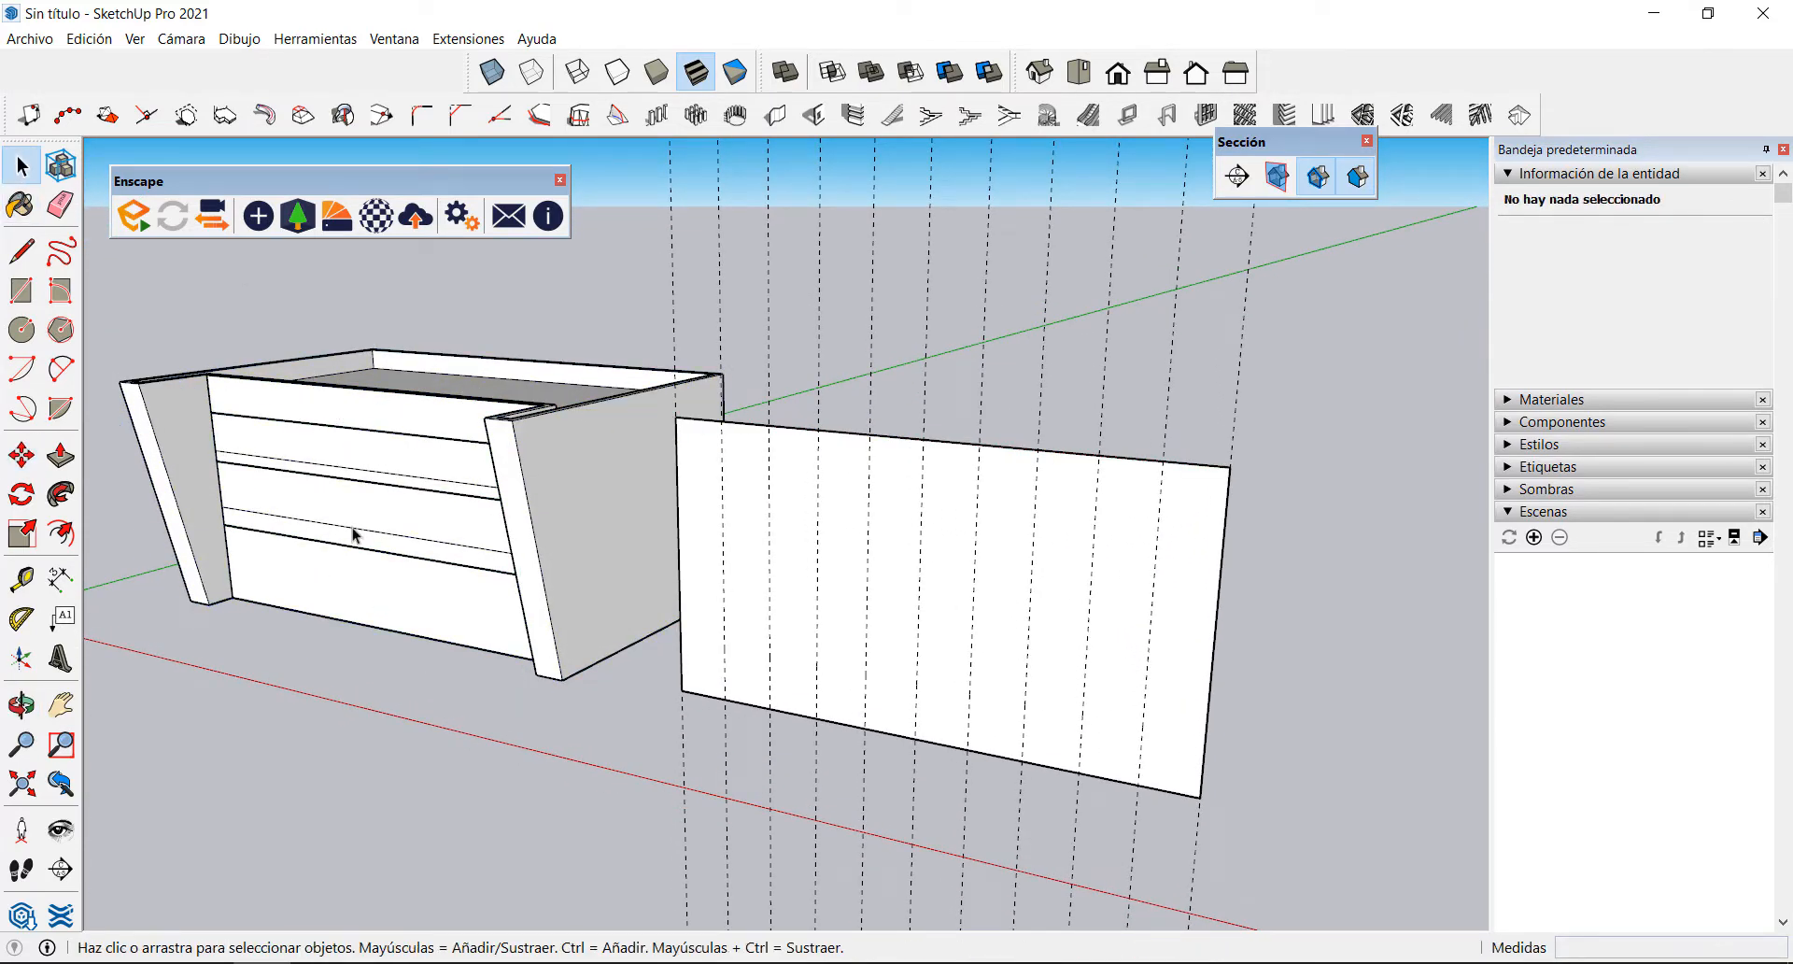
middle_click_drag(818, 459, 841, 473)
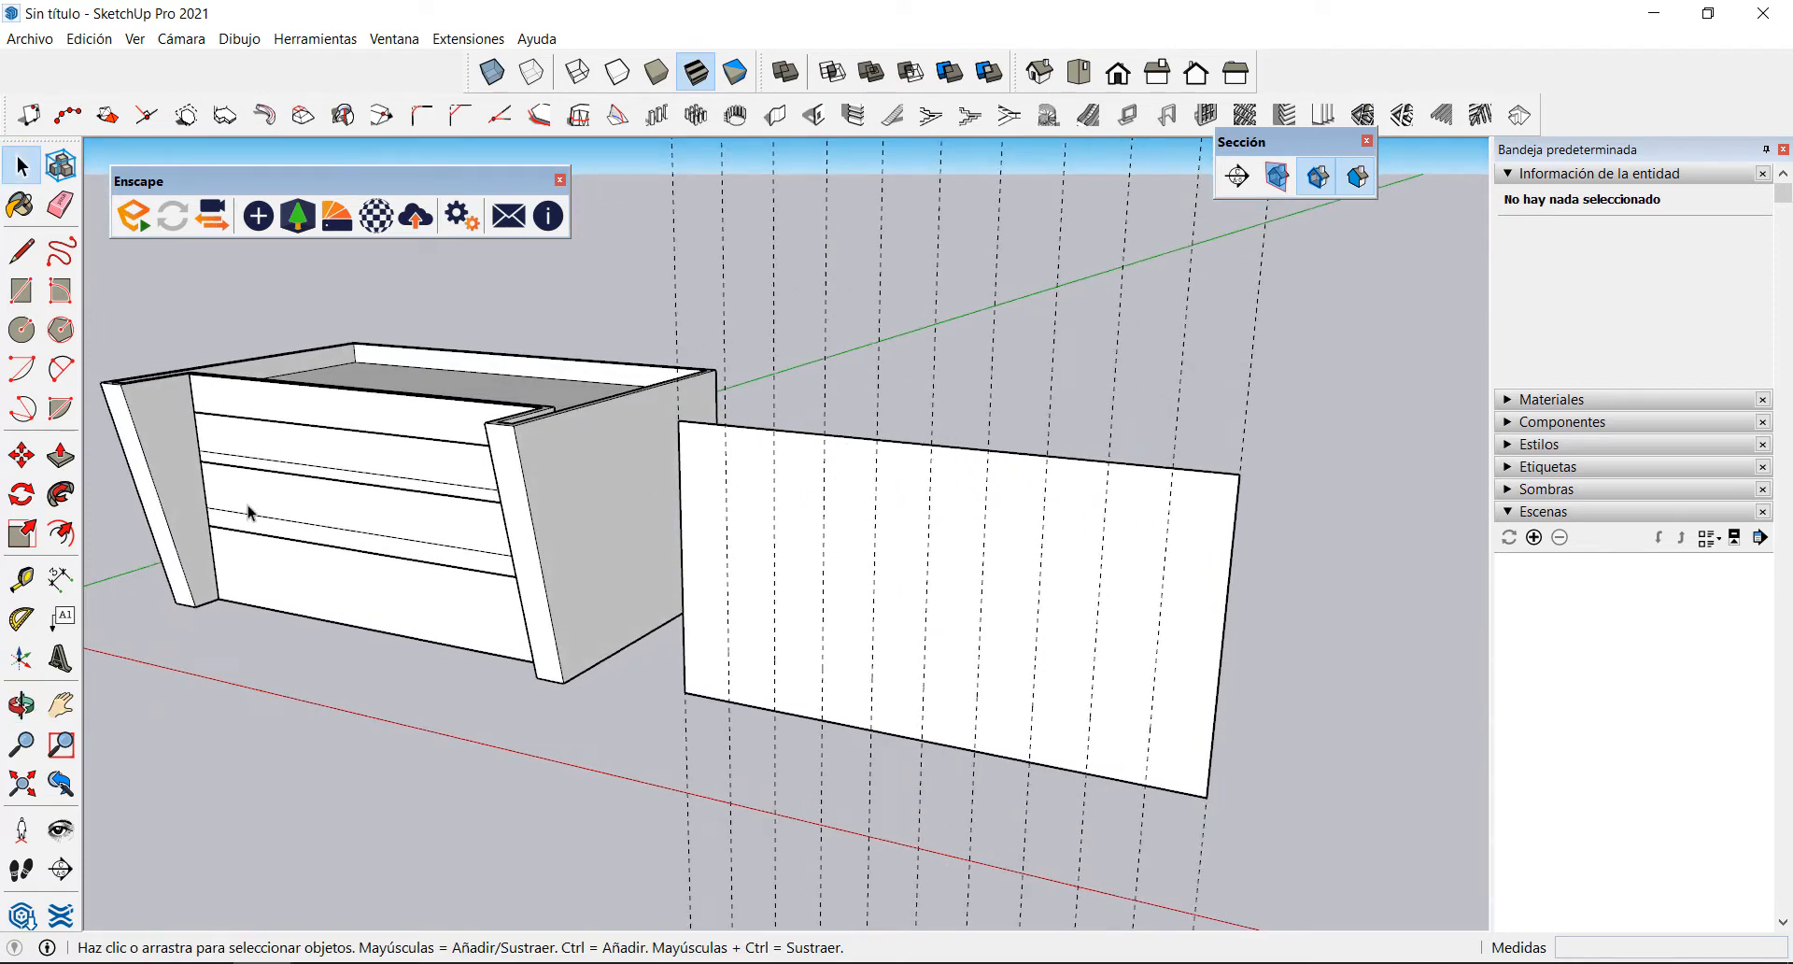
mouse_move(756, 413)
middle_mouse_down()
mouse_move(804, 392)
mouse_move(784, 415)
middle_mouse_up()
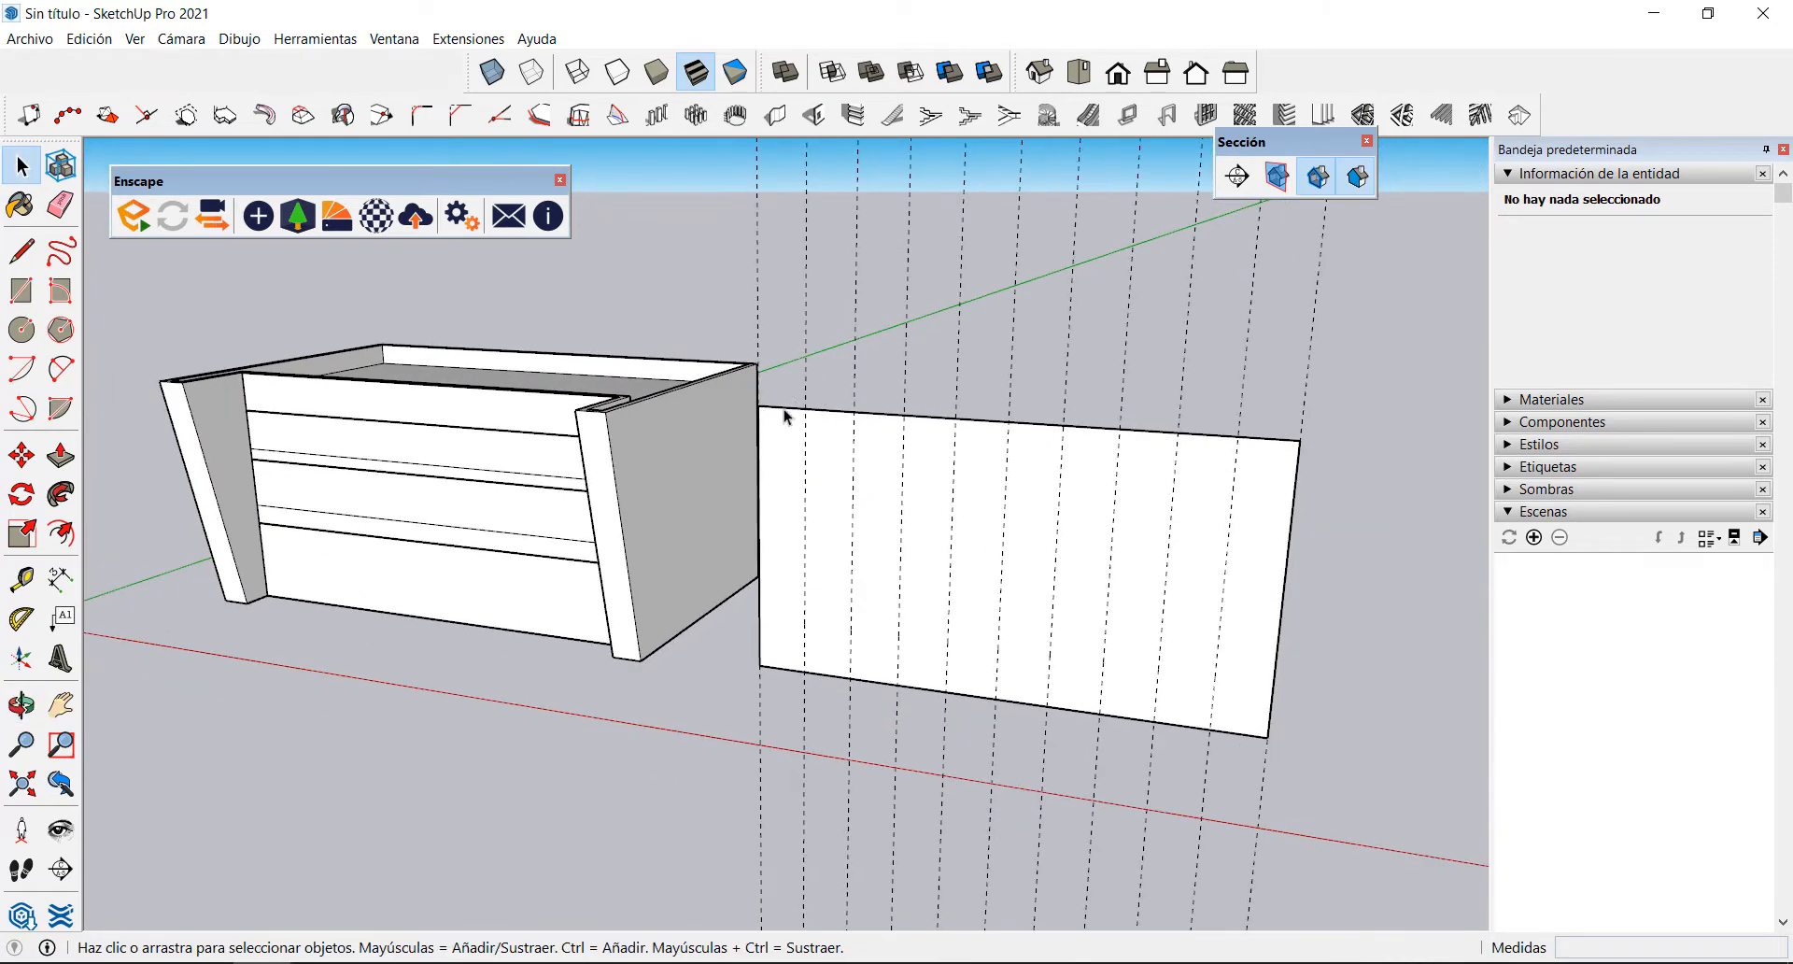
scroll(425, 484, "up", 1)
middle_click_drag(638, 364, 747, 401)
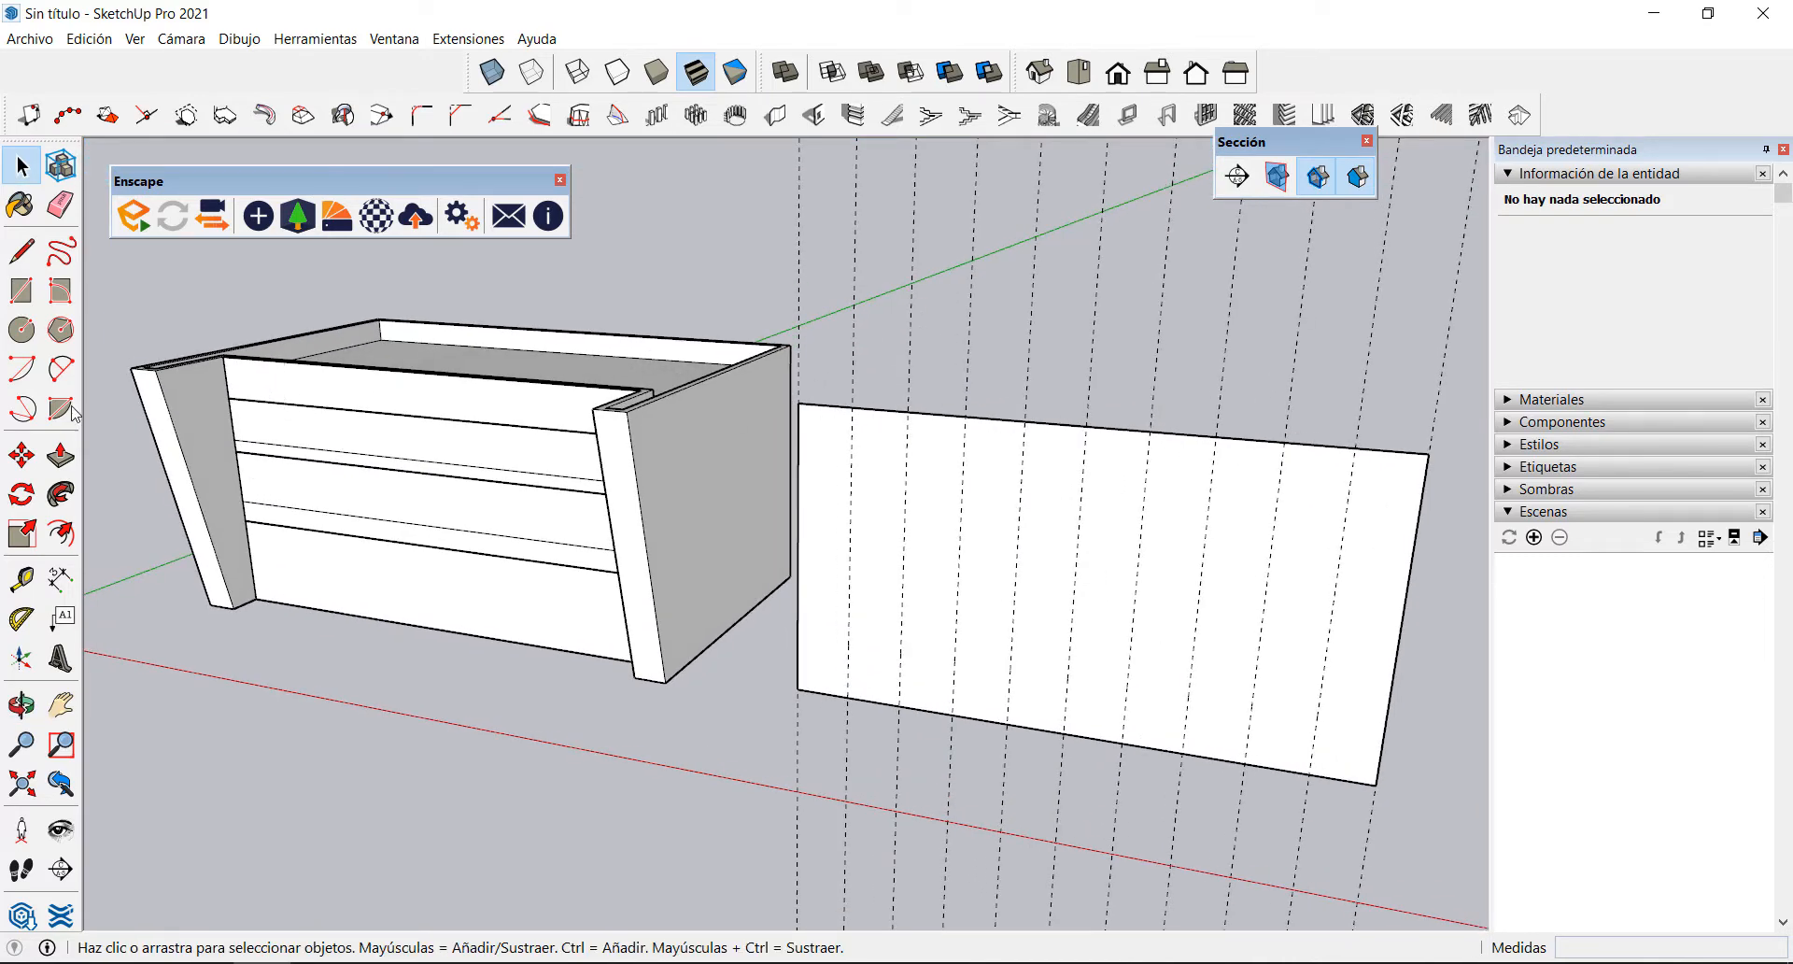
Step: Place a horizontal guide line across the copied panel, level with the highest division line of the building's front facade
left_click(21, 578)
middle_click_drag(592, 352, 534, 482)
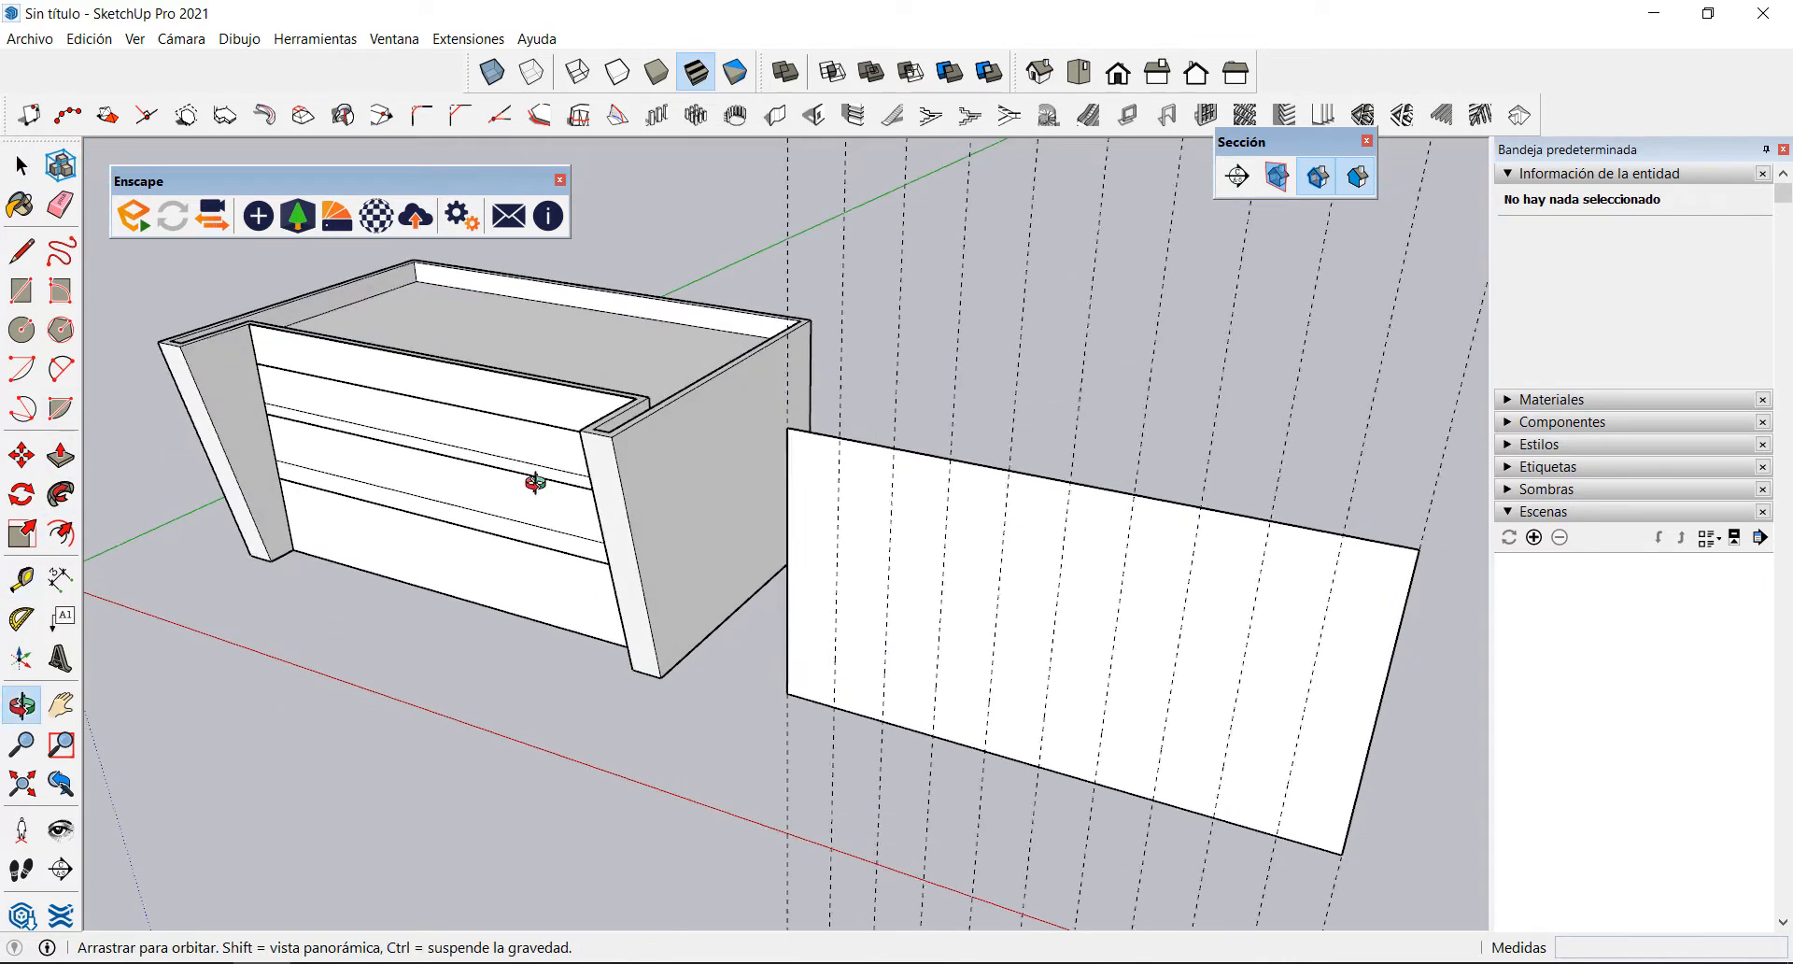
scroll(560, 390, "up", 2)
left_click(577, 360)
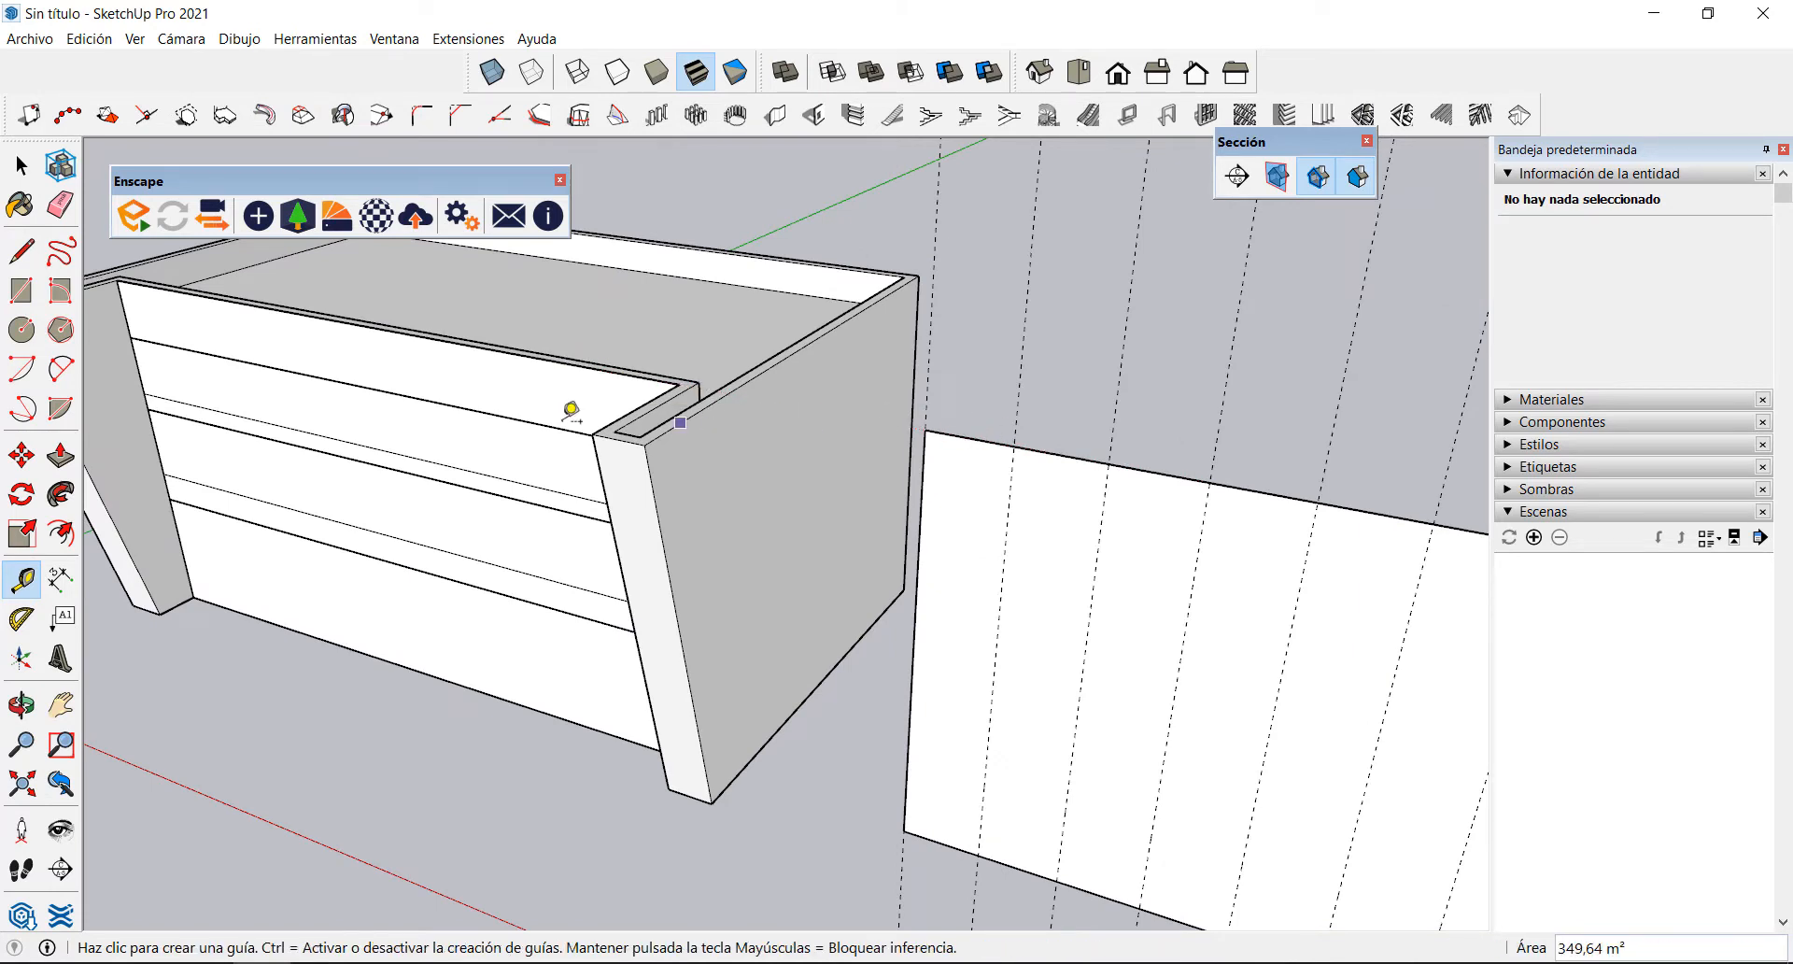
left_click(515, 418)
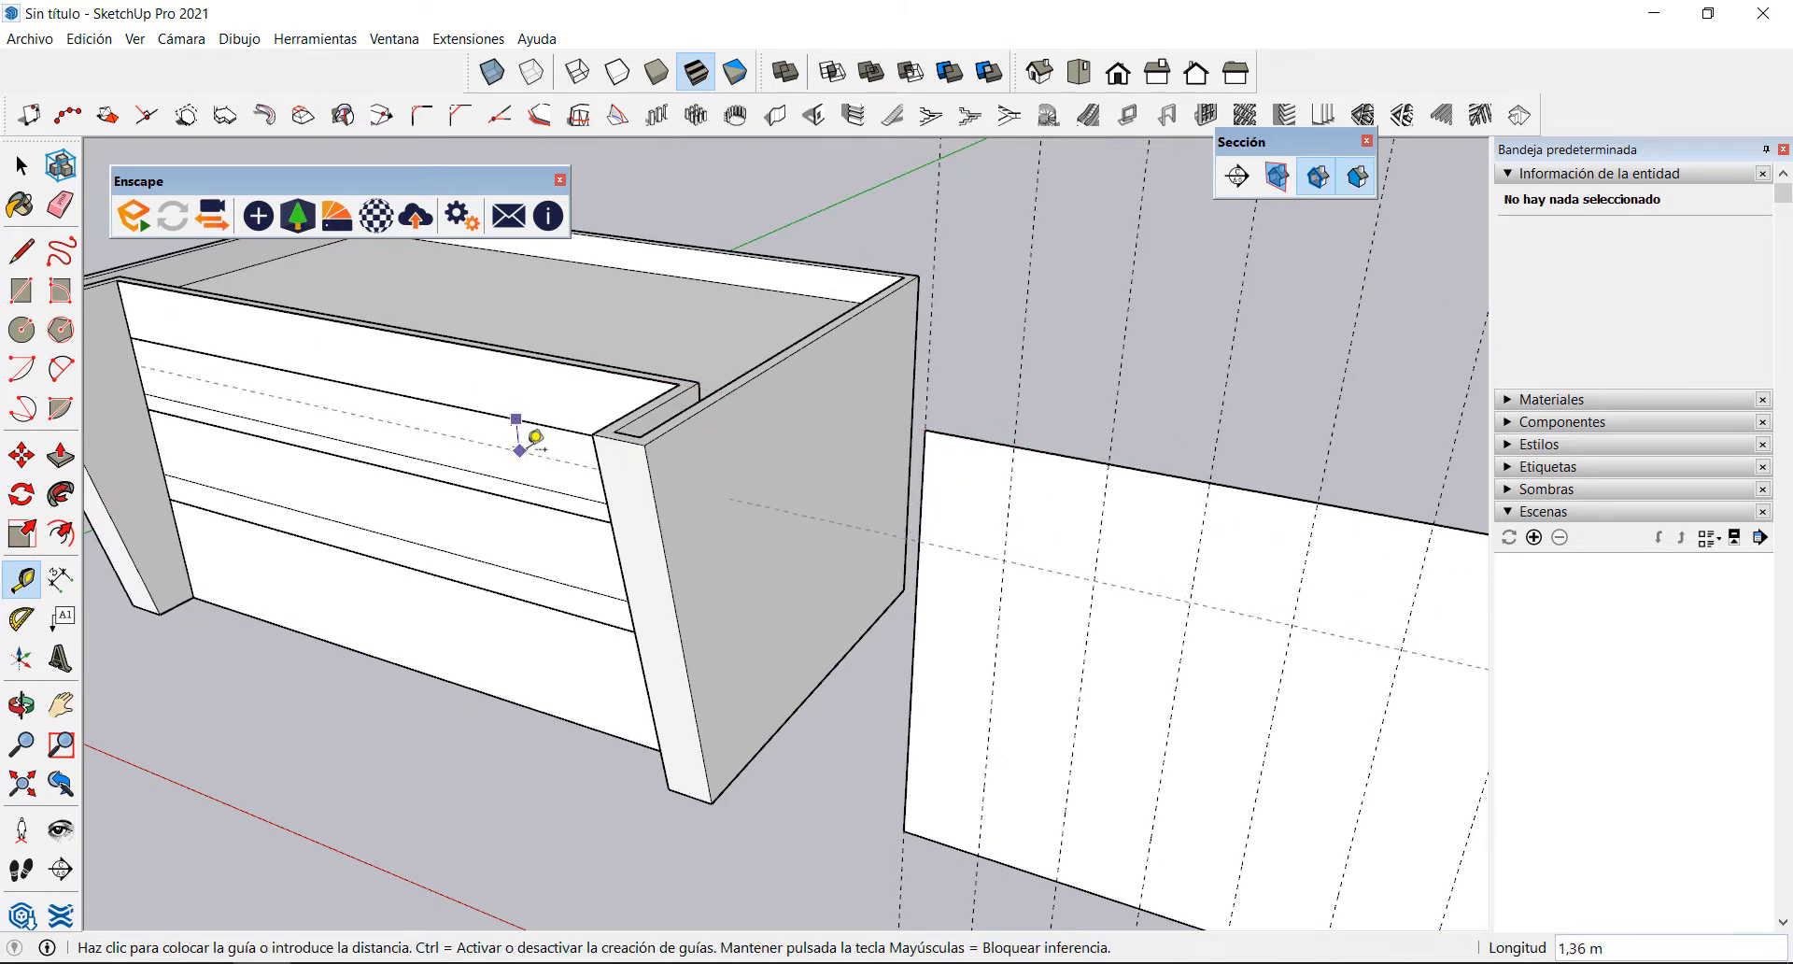
left_click(565, 417)
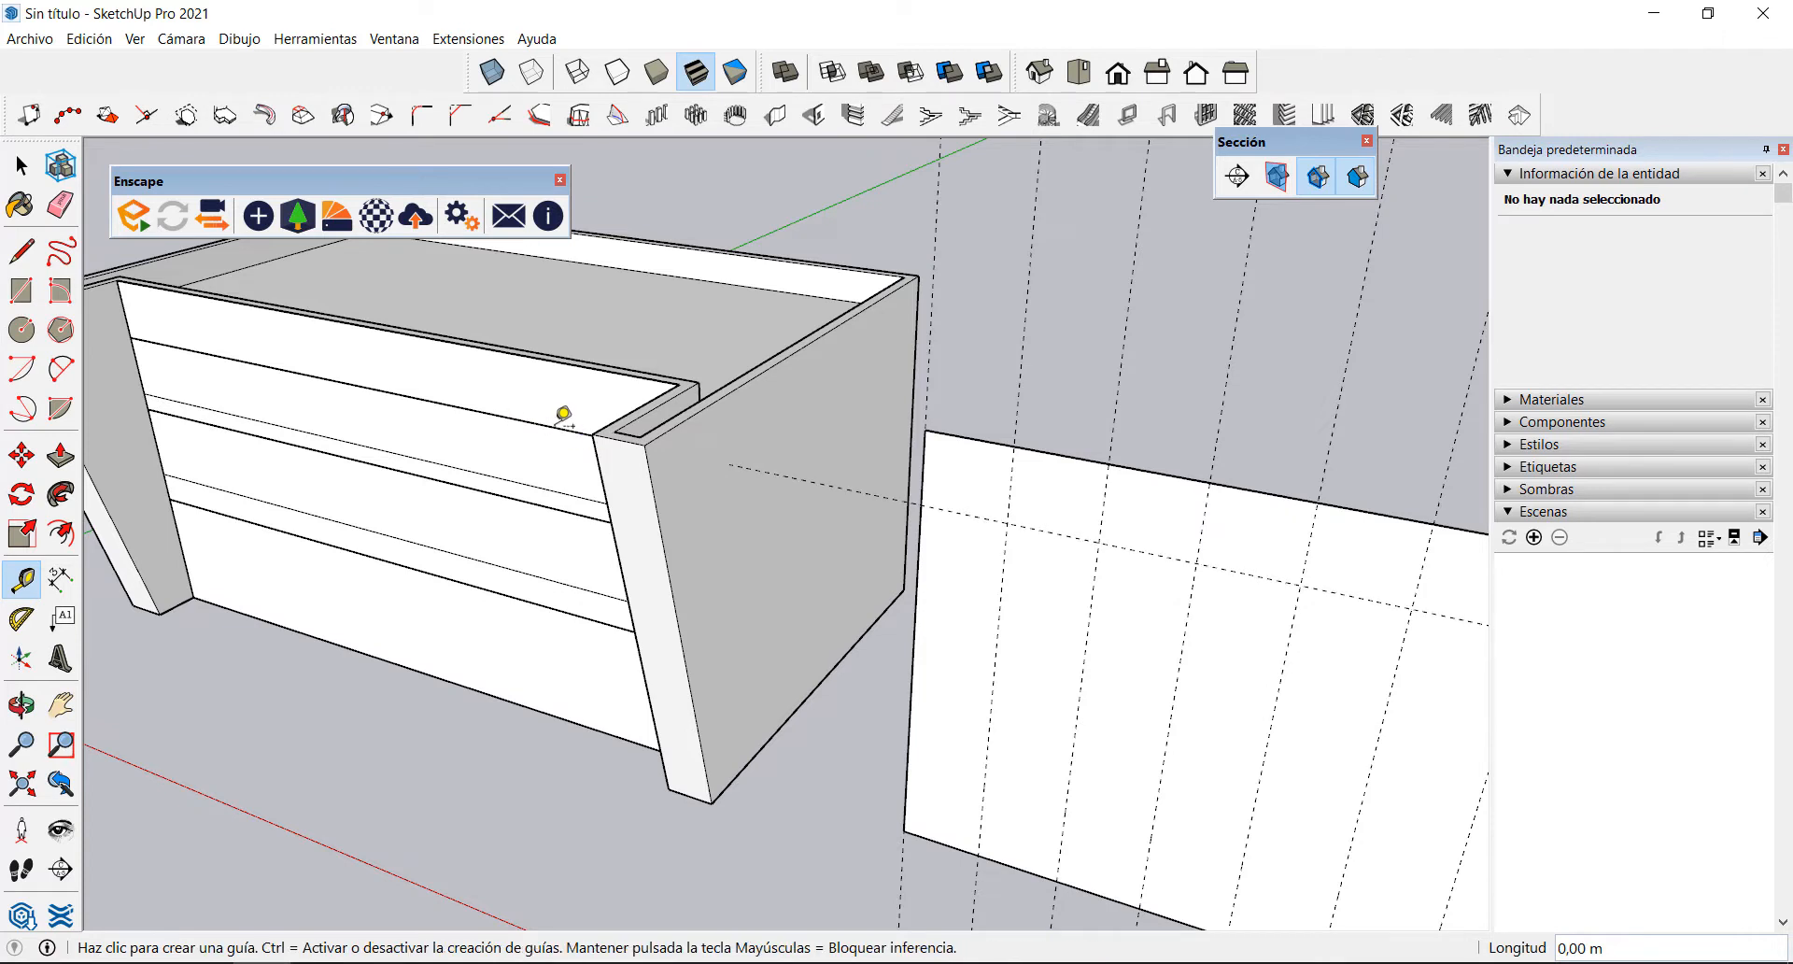
Step: Place four more horizontal guides across the copied panel, each level with one of the facade's remaining lower division lines
left_click(552, 489)
left_click(528, 465)
left_click(535, 503)
left_click(572, 529)
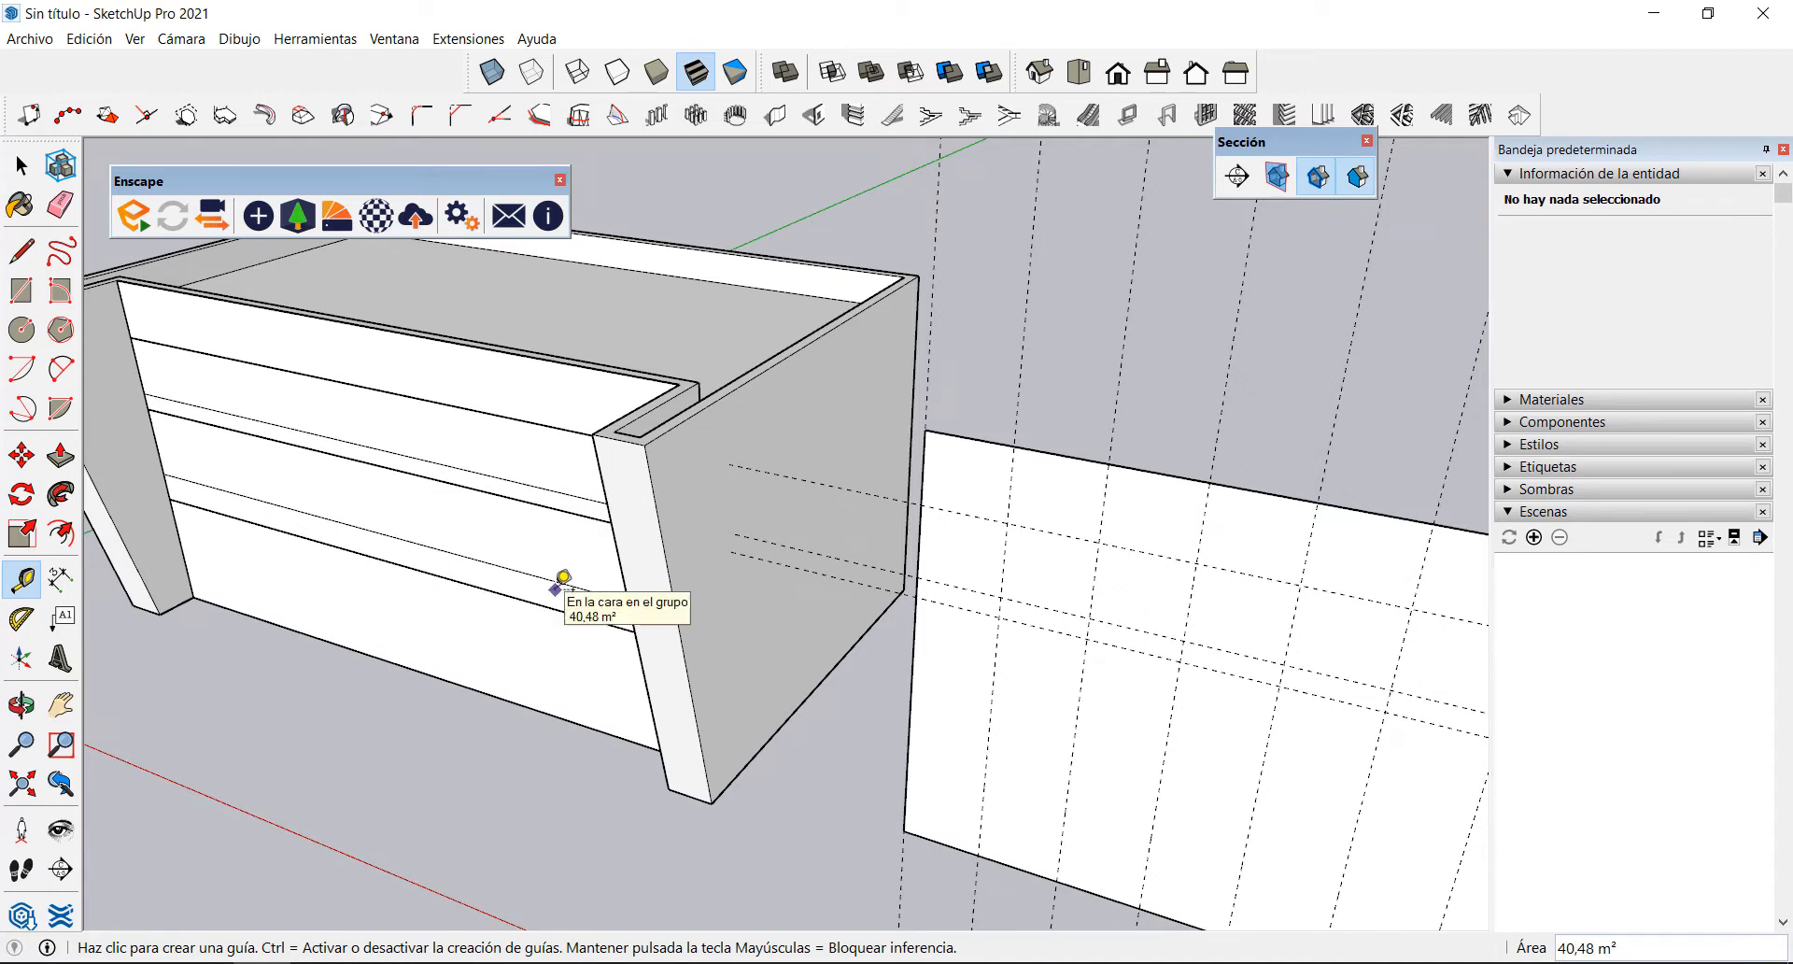
left_click(559, 581)
left_click(587, 580)
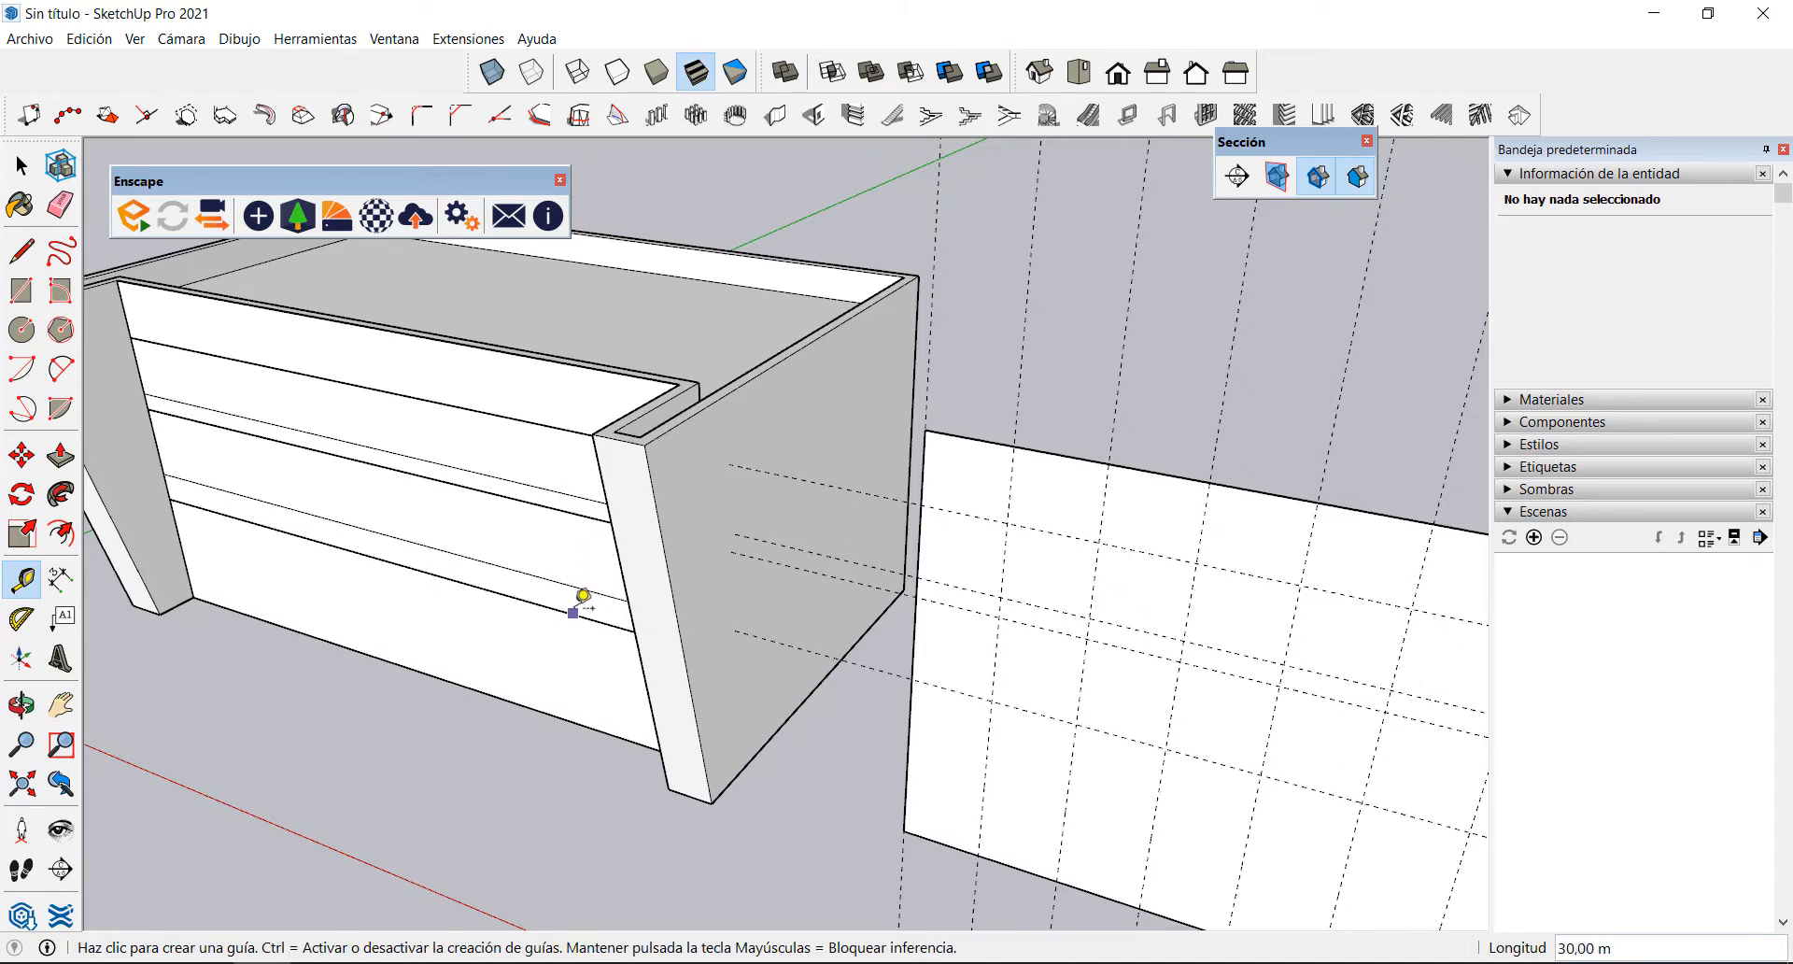
left_click(572, 612)
left_click(527, 576)
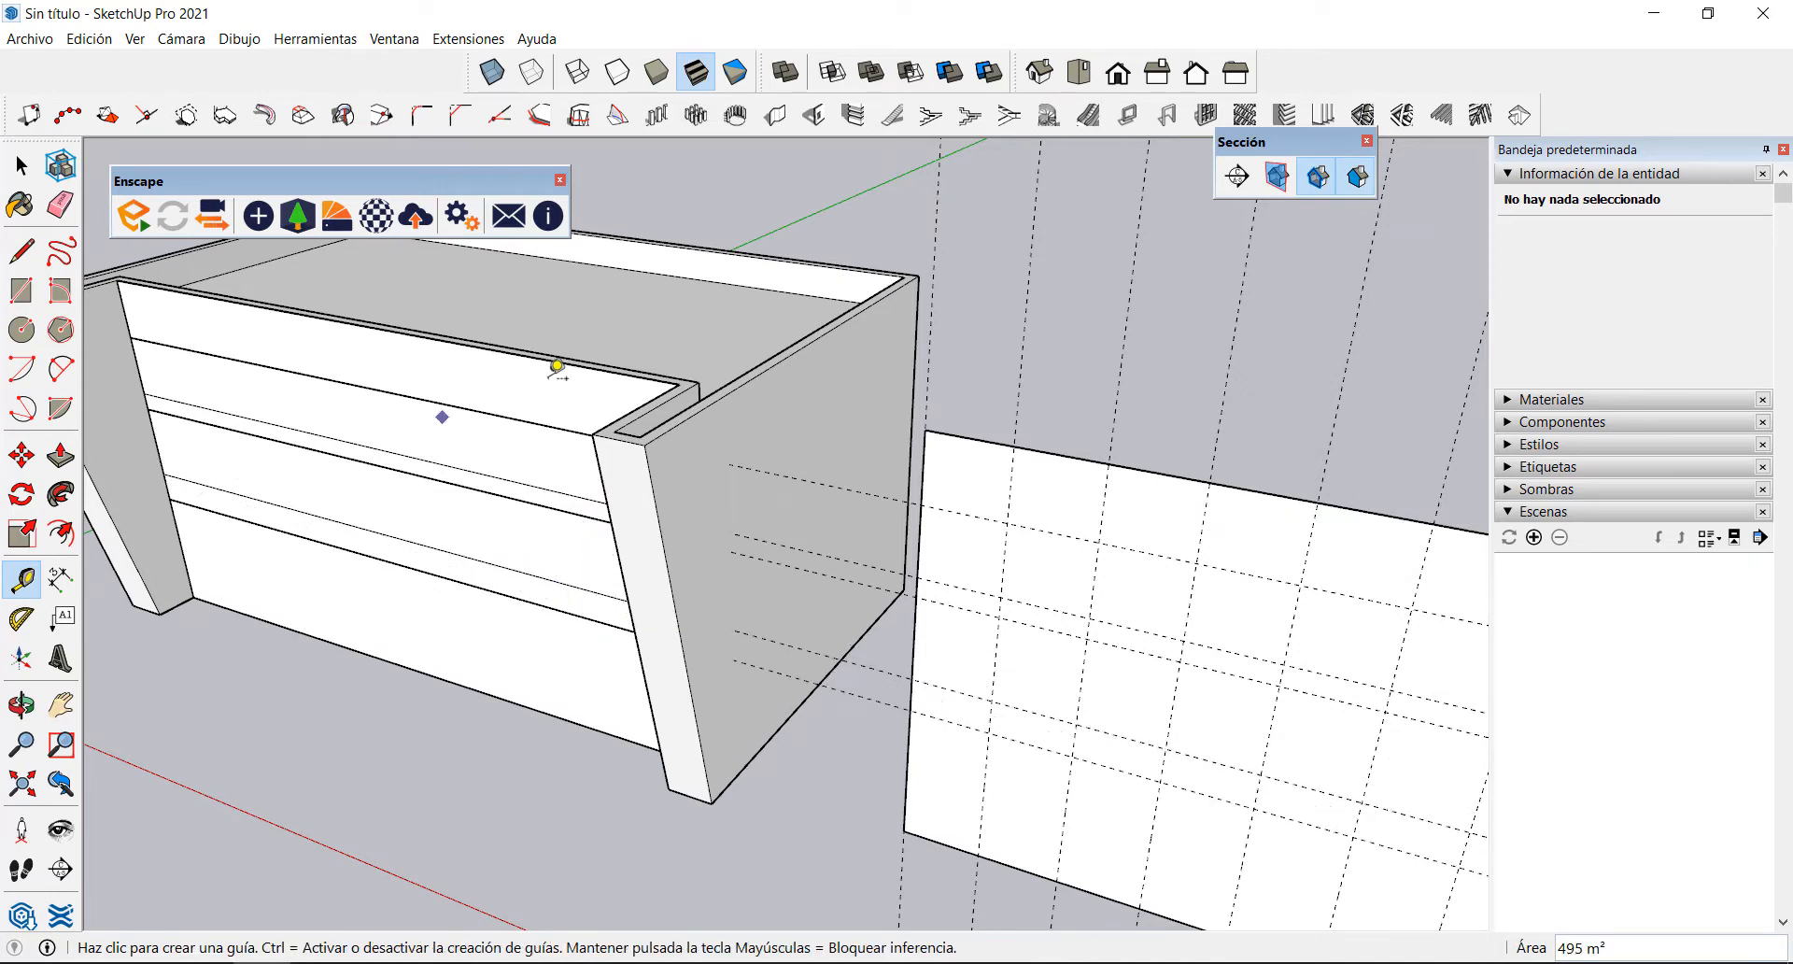
Step: Draw three full-height vertical lines on the copied panel along the three interior guides nearest the building
scroll(524, 464, "down", 3)
scroll(952, 573, "up", 2)
middle_click_drag(953, 573, 1073, 524)
left_click(20, 166)
scroll(1237, 551, "up", 1)
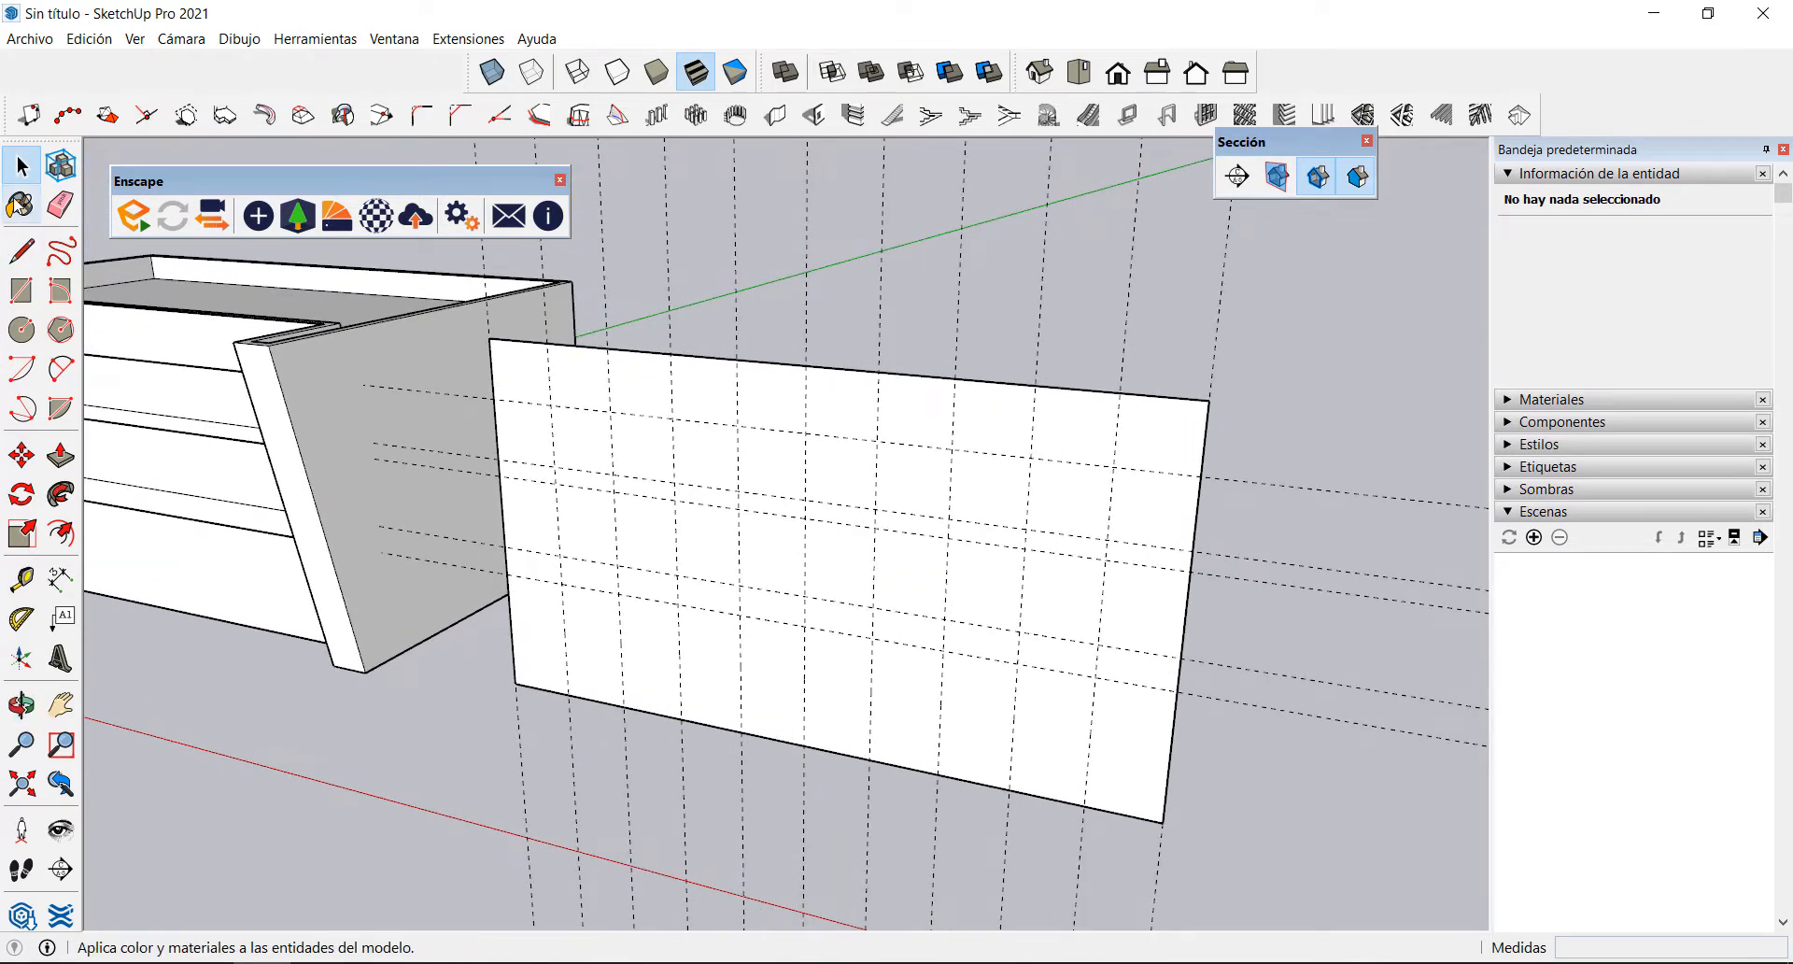
left_click(626, 389)
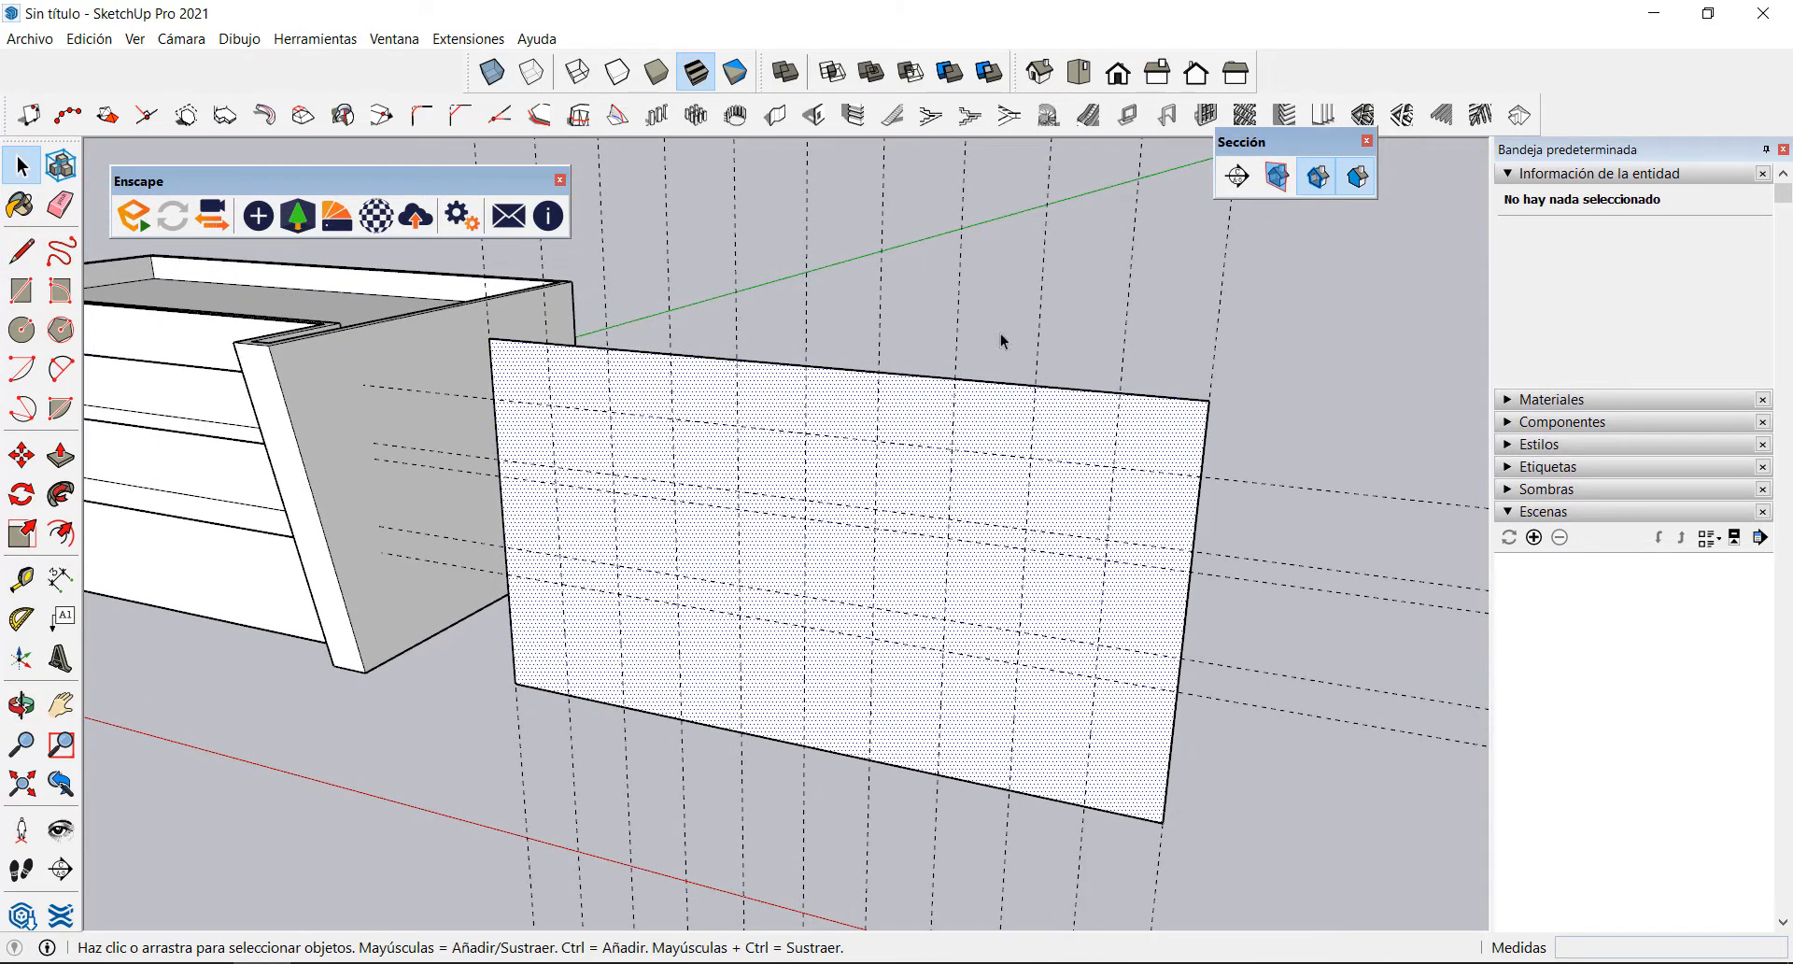
left_click(1307, 327)
left_click(22, 250)
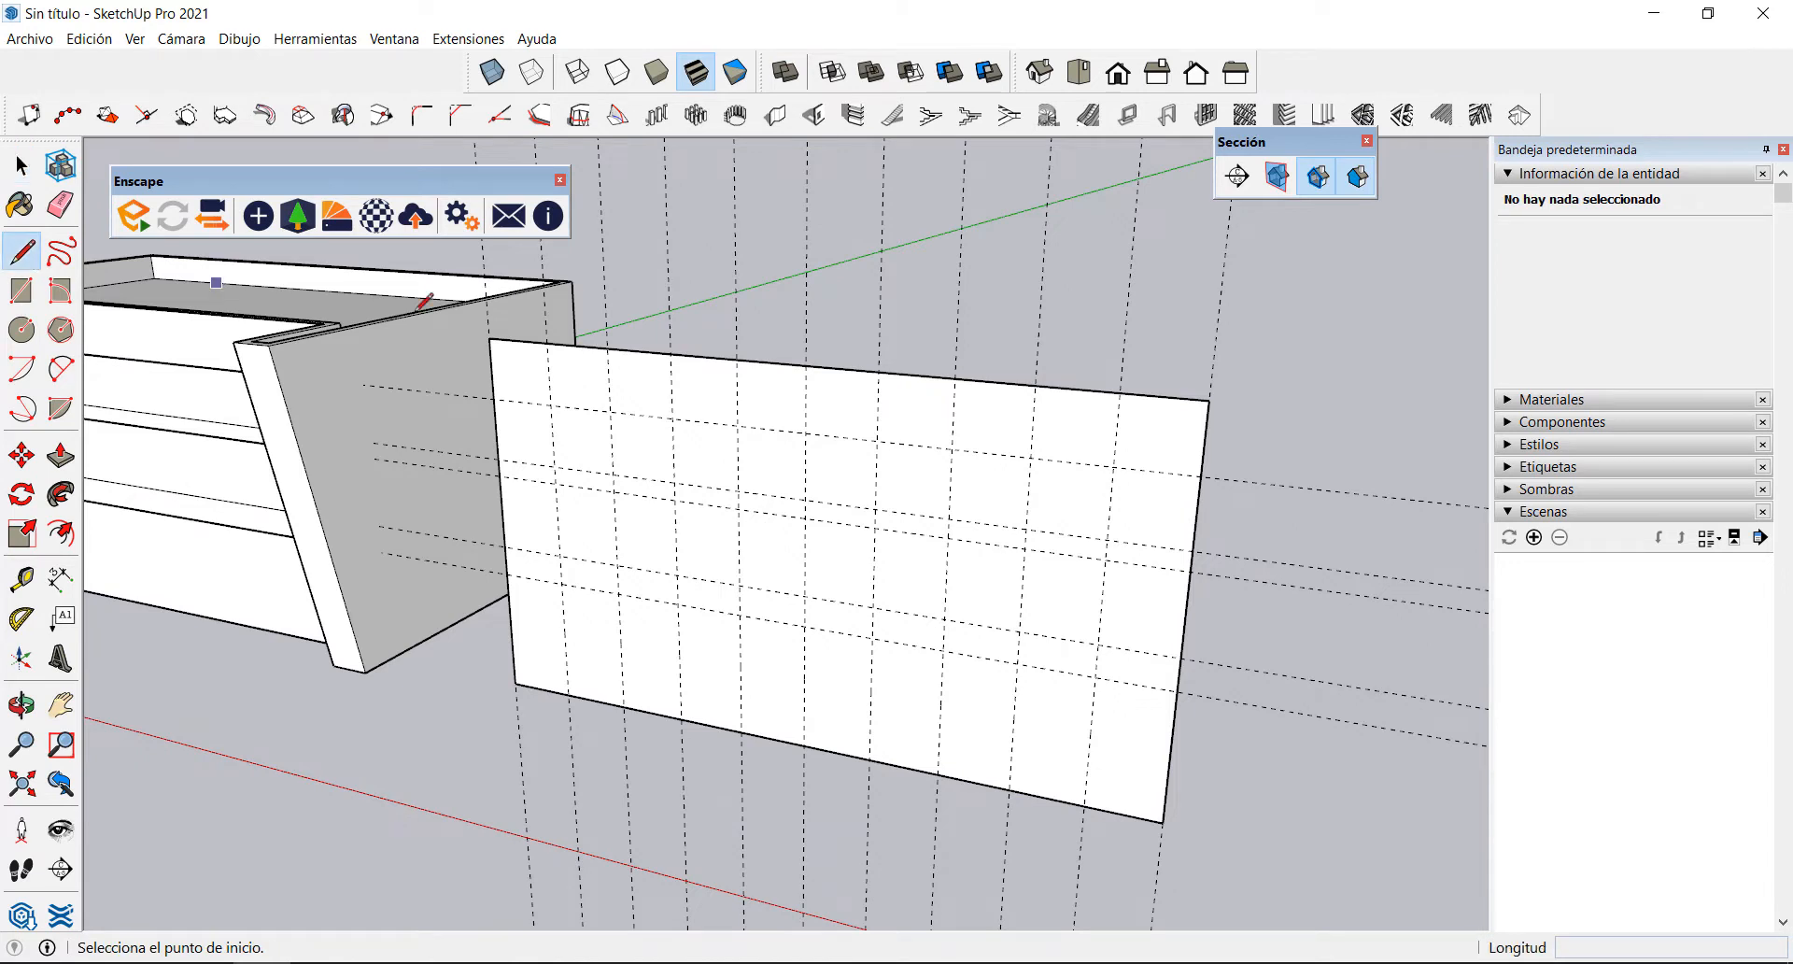
left_click(551, 344)
left_click(570, 692)
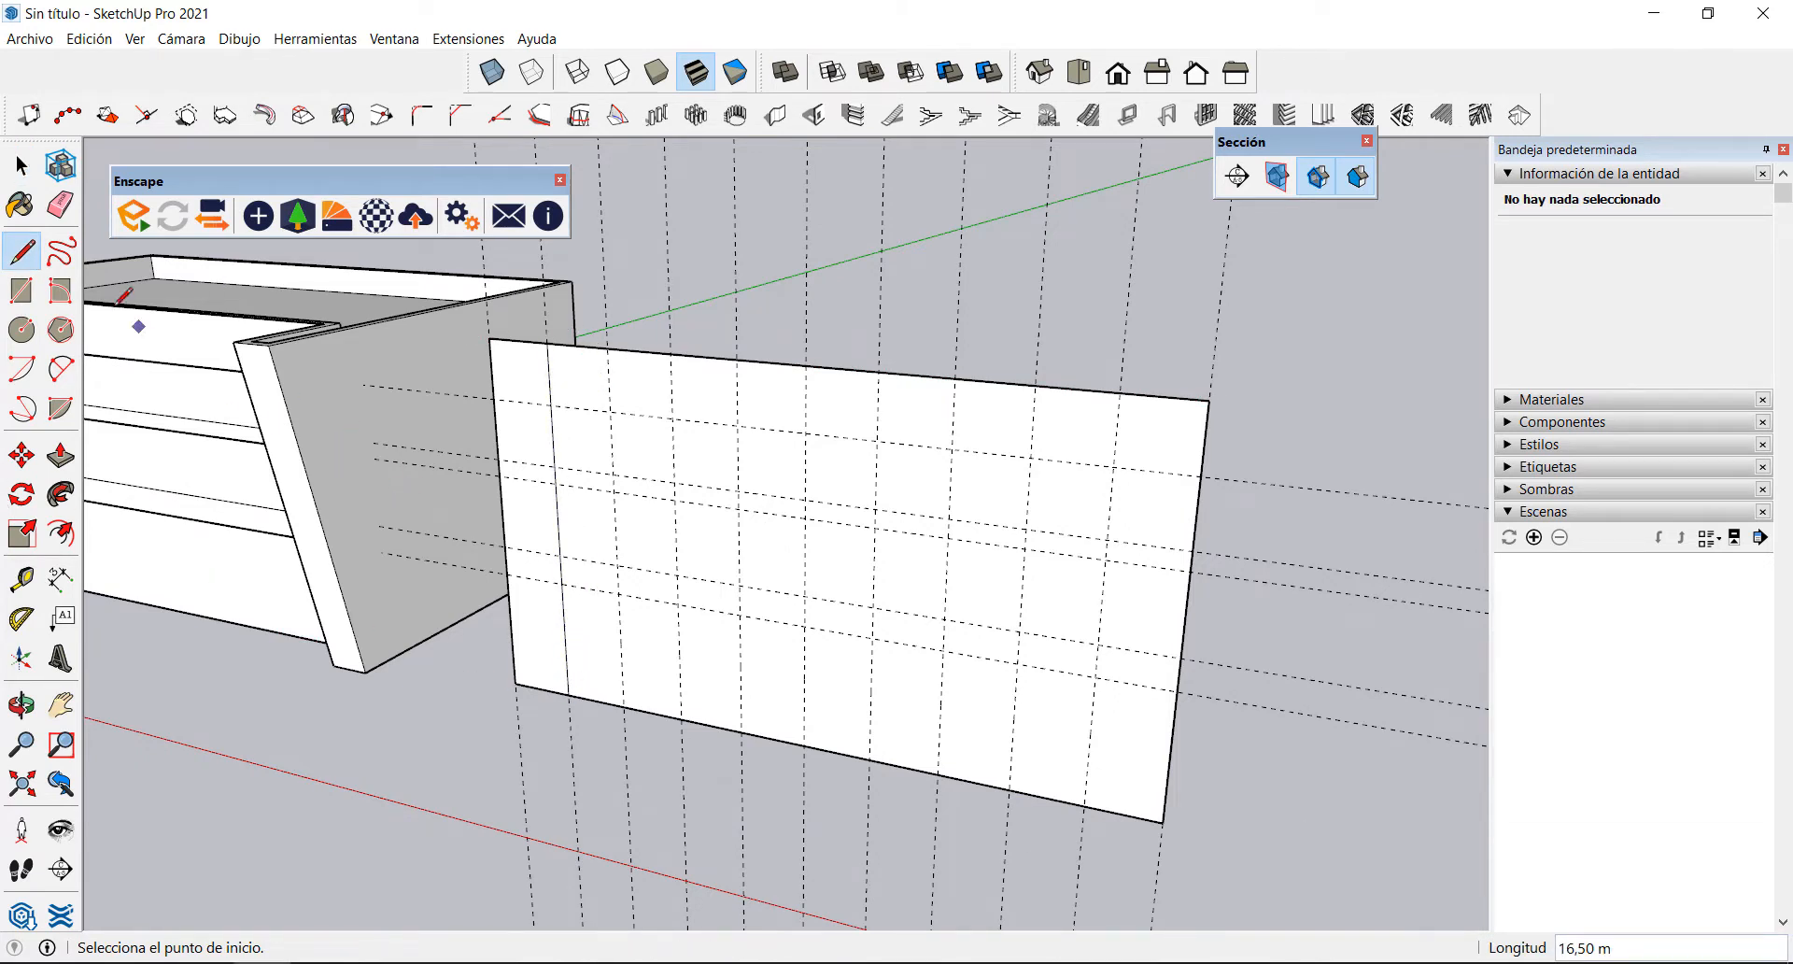
left_click(624, 706)
left_click(607, 347)
left_click(679, 719)
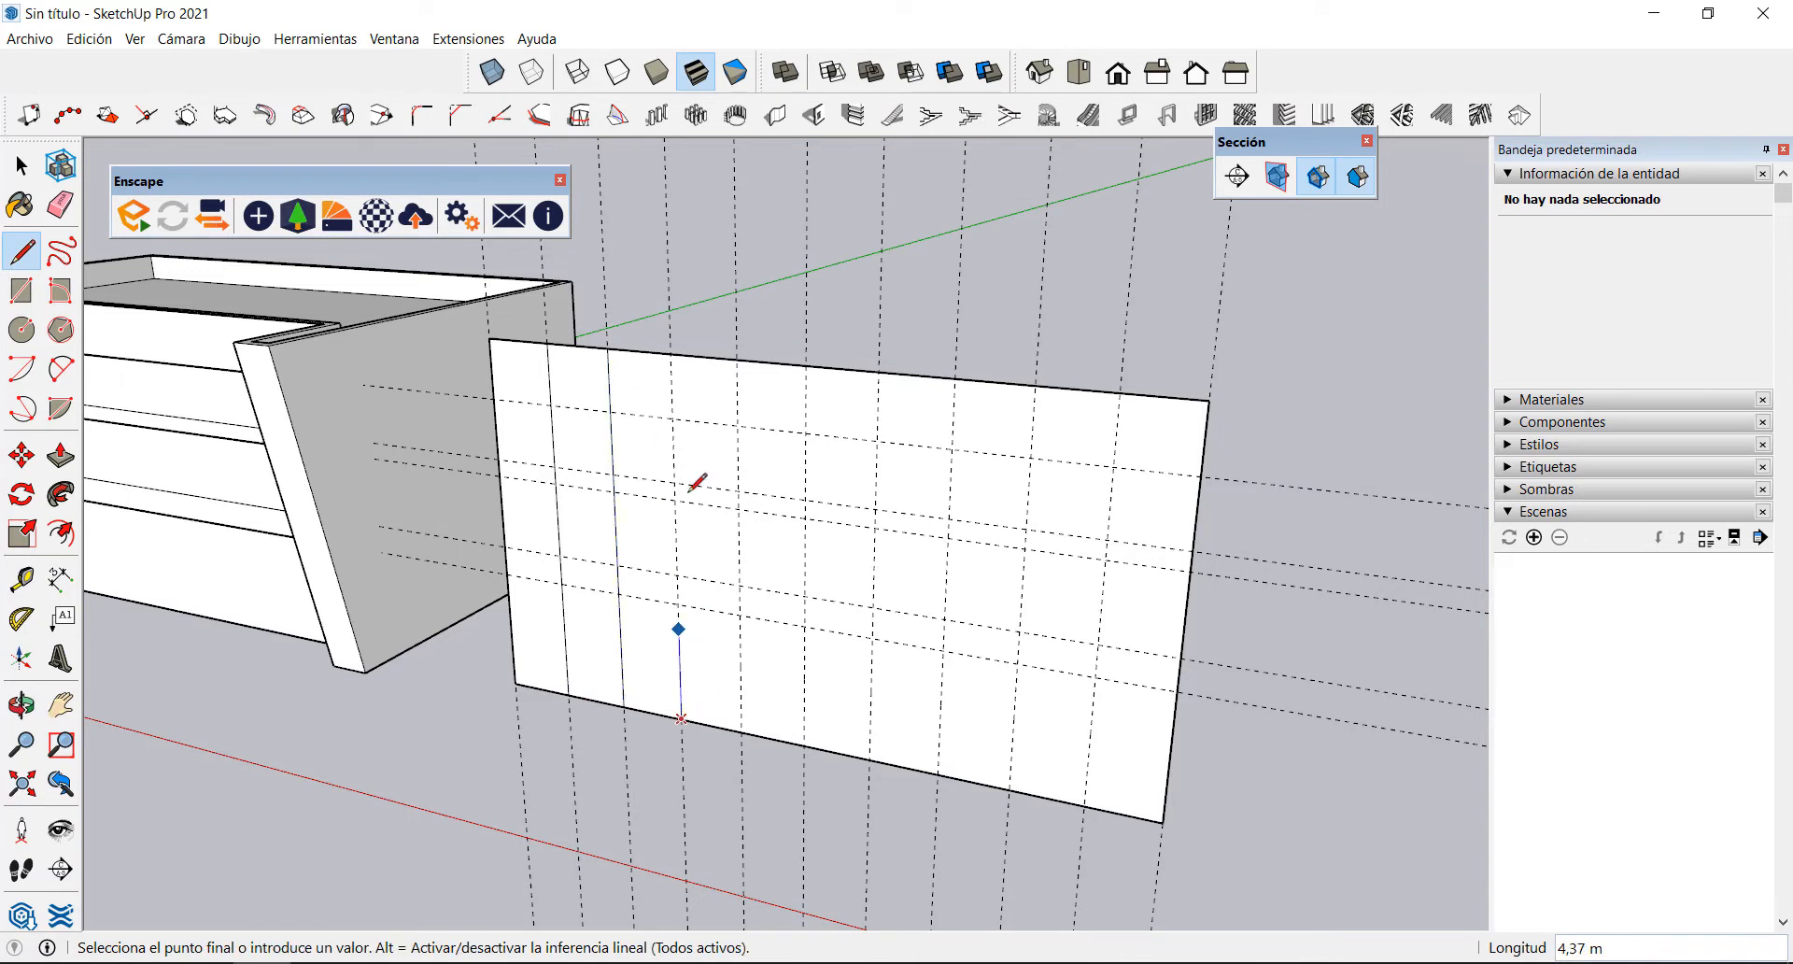
left_click(672, 354)
left_click(21, 165)
left_click(668, 371)
key("m")
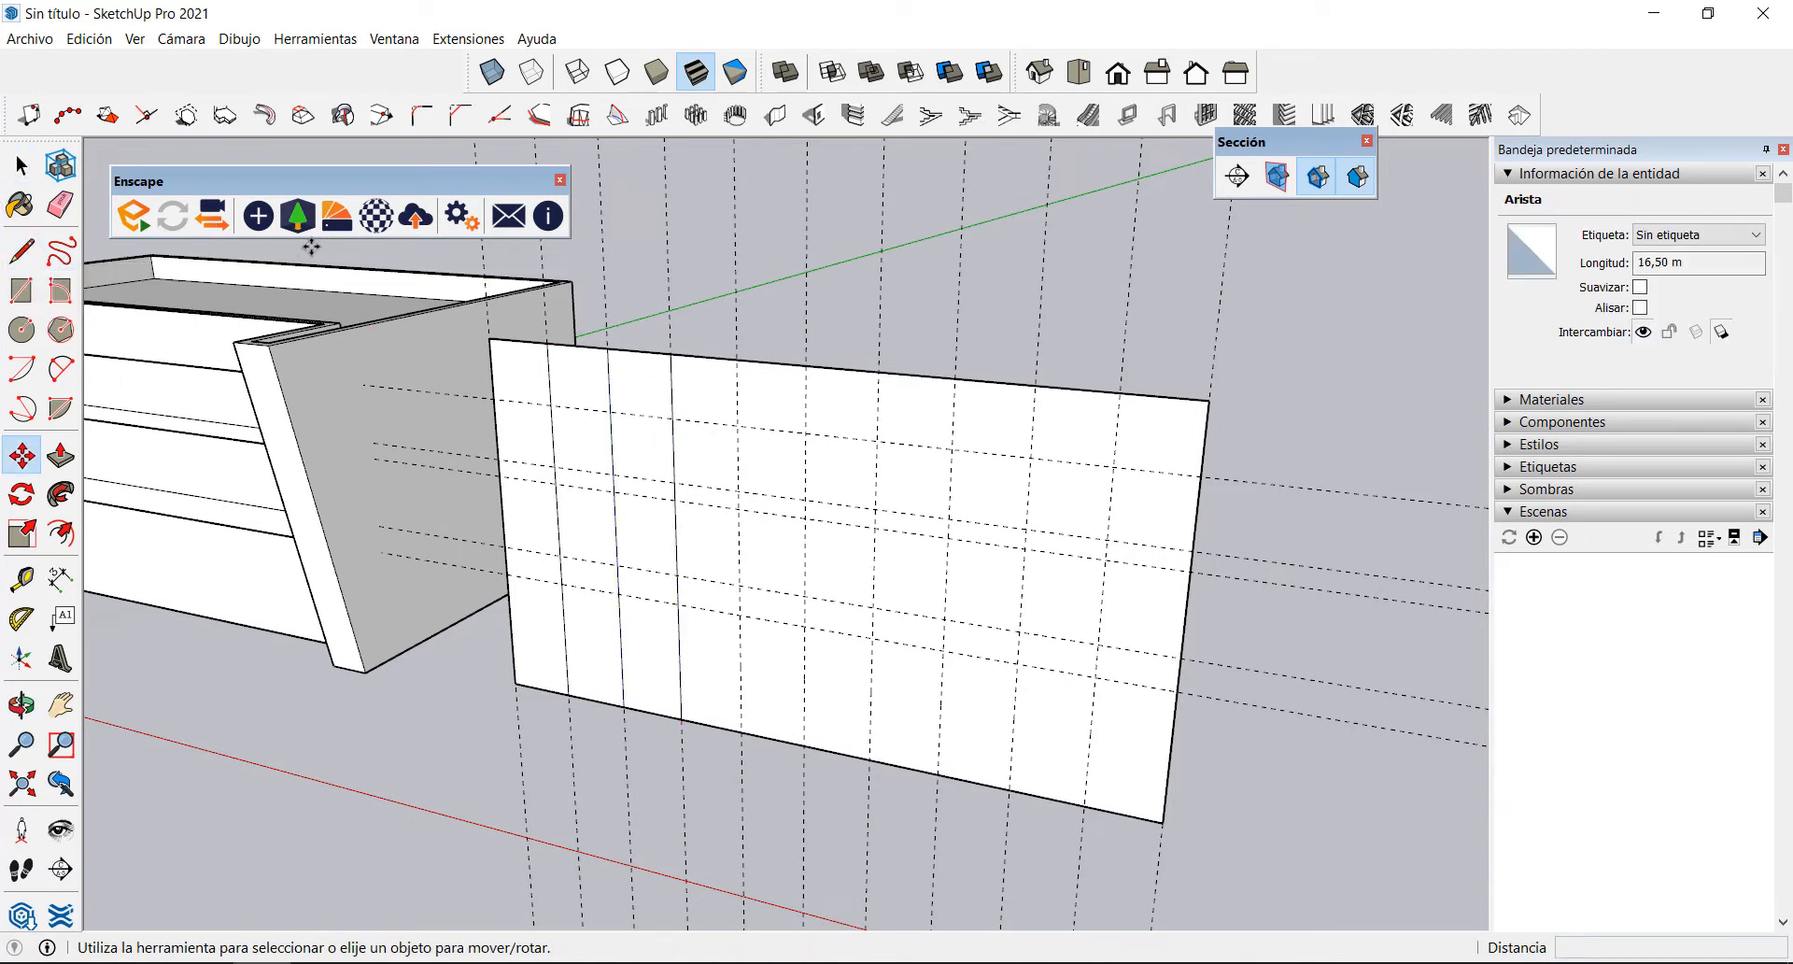
Step: Draw six more full-height vertical lines on the panel along the remaining interior vertical guides
left_click(21, 251)
left_click(743, 732)
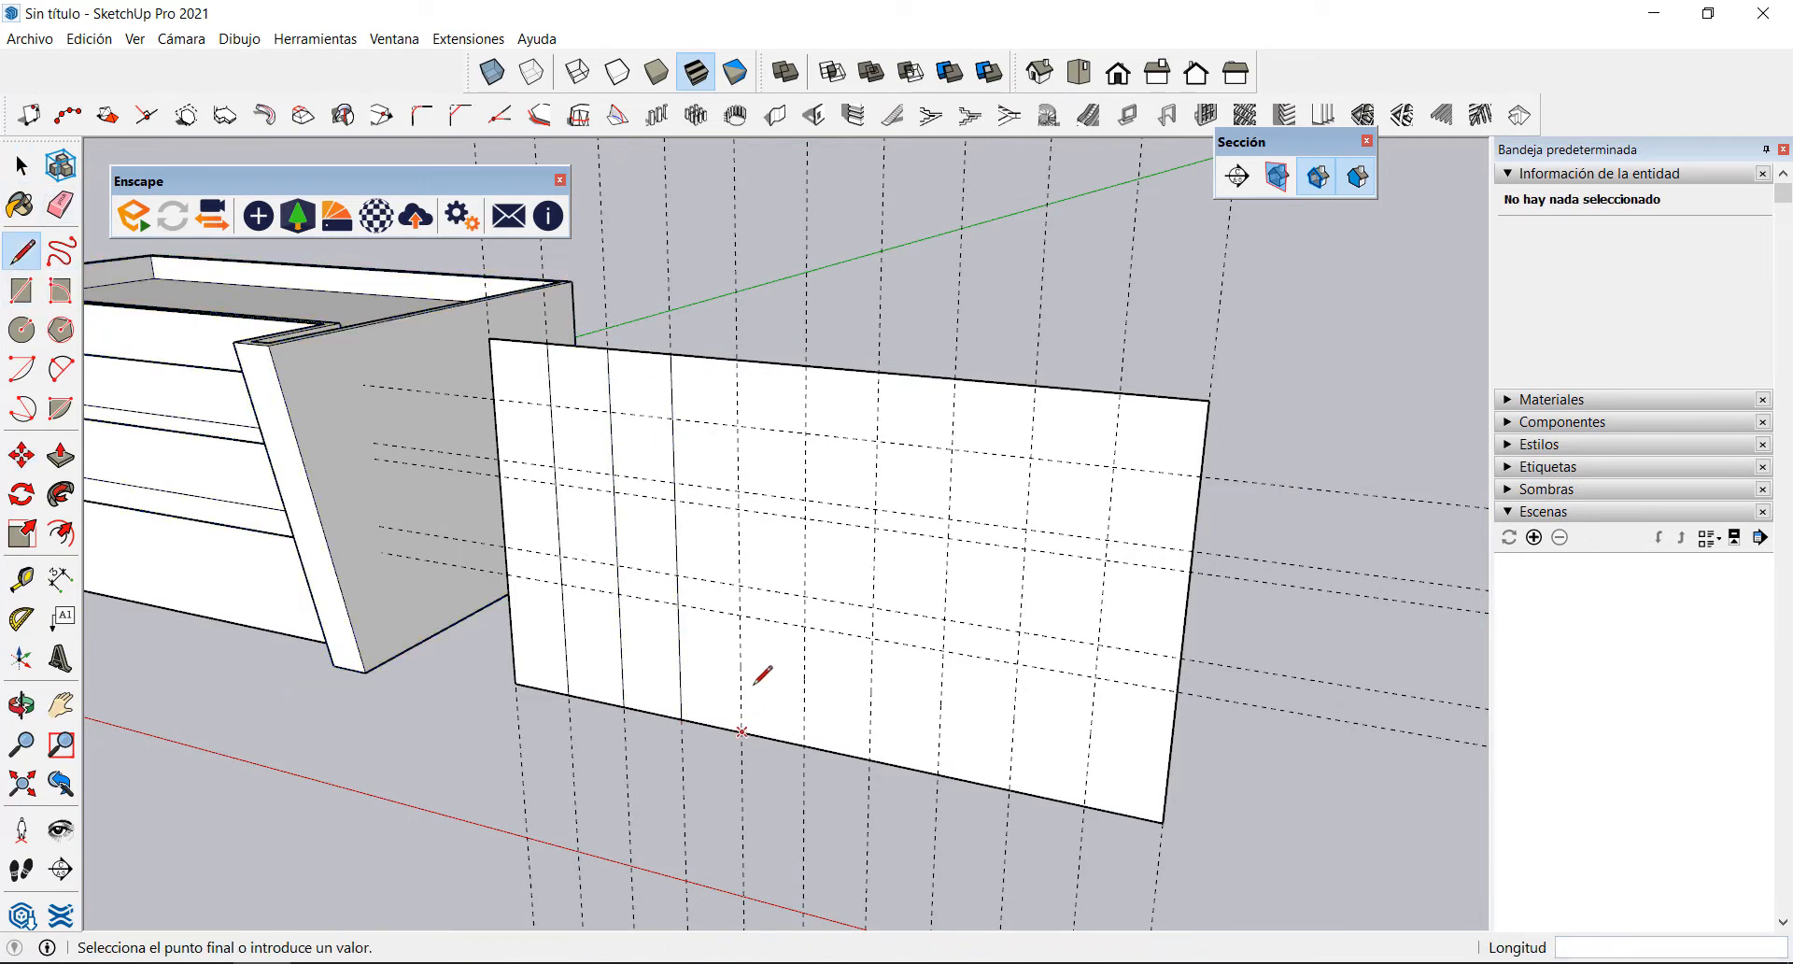
left_click(737, 361)
left_click(804, 744)
left_click(804, 367)
left_click(870, 758)
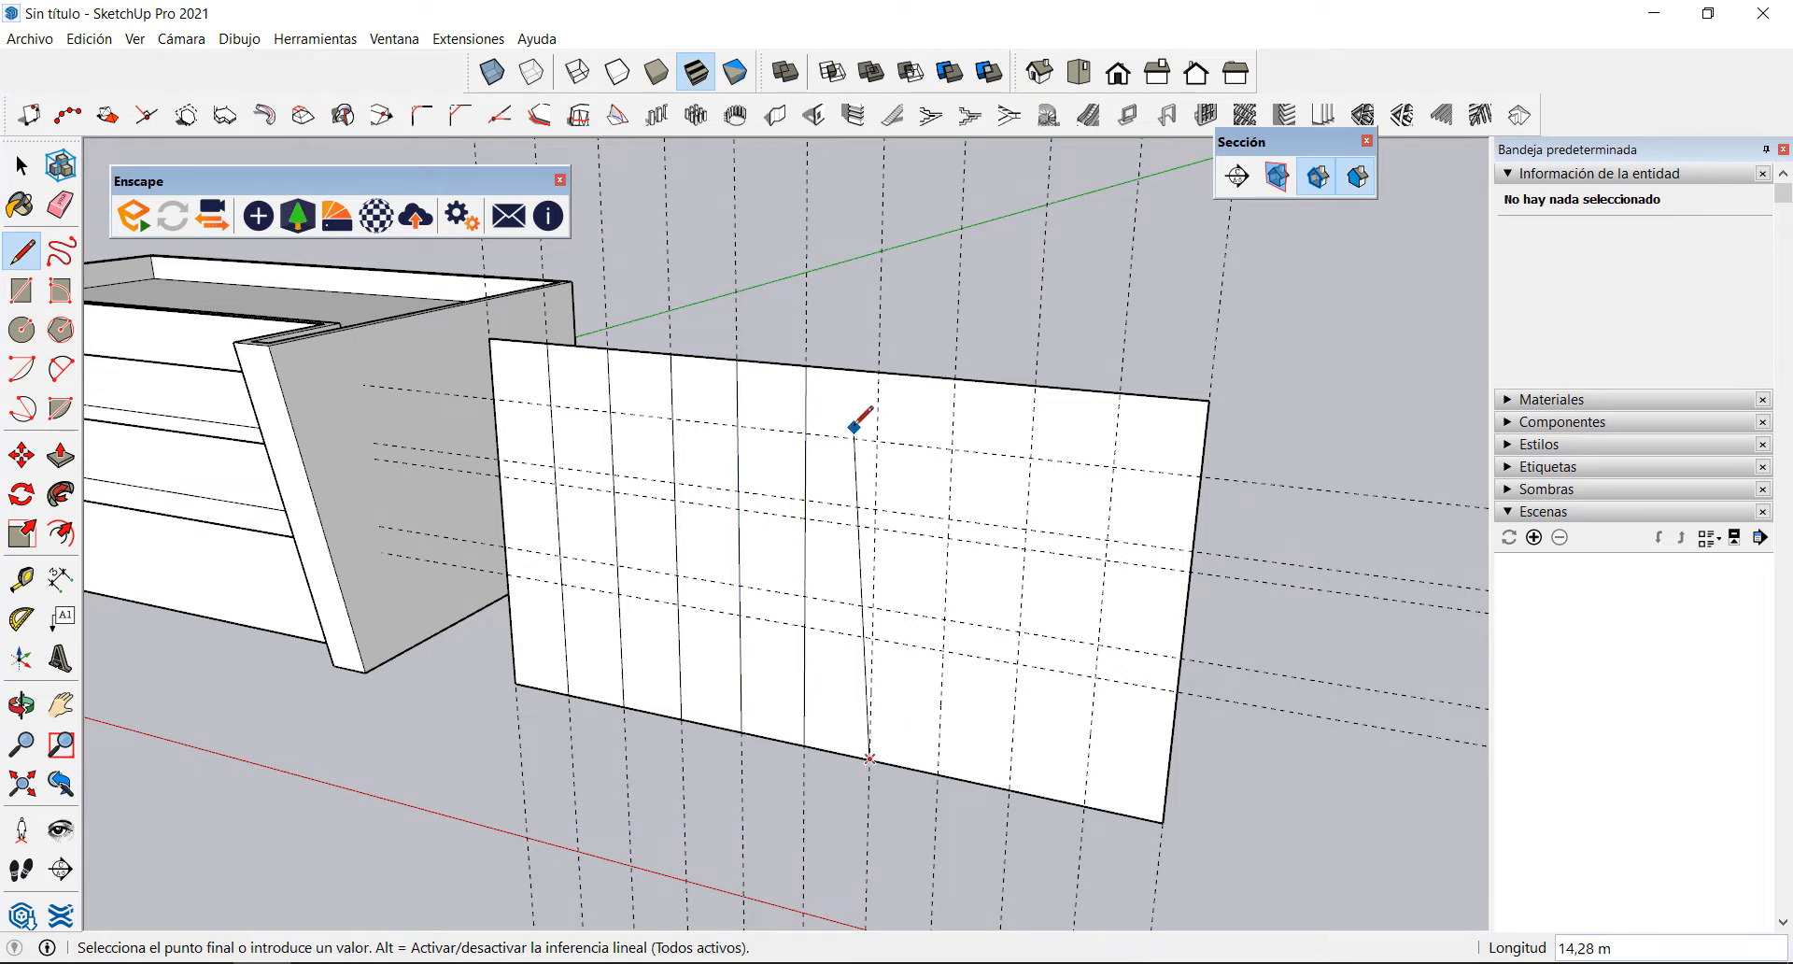
left_click(876, 374)
left_click(937, 773)
left_click(953, 380)
left_click(1009, 789)
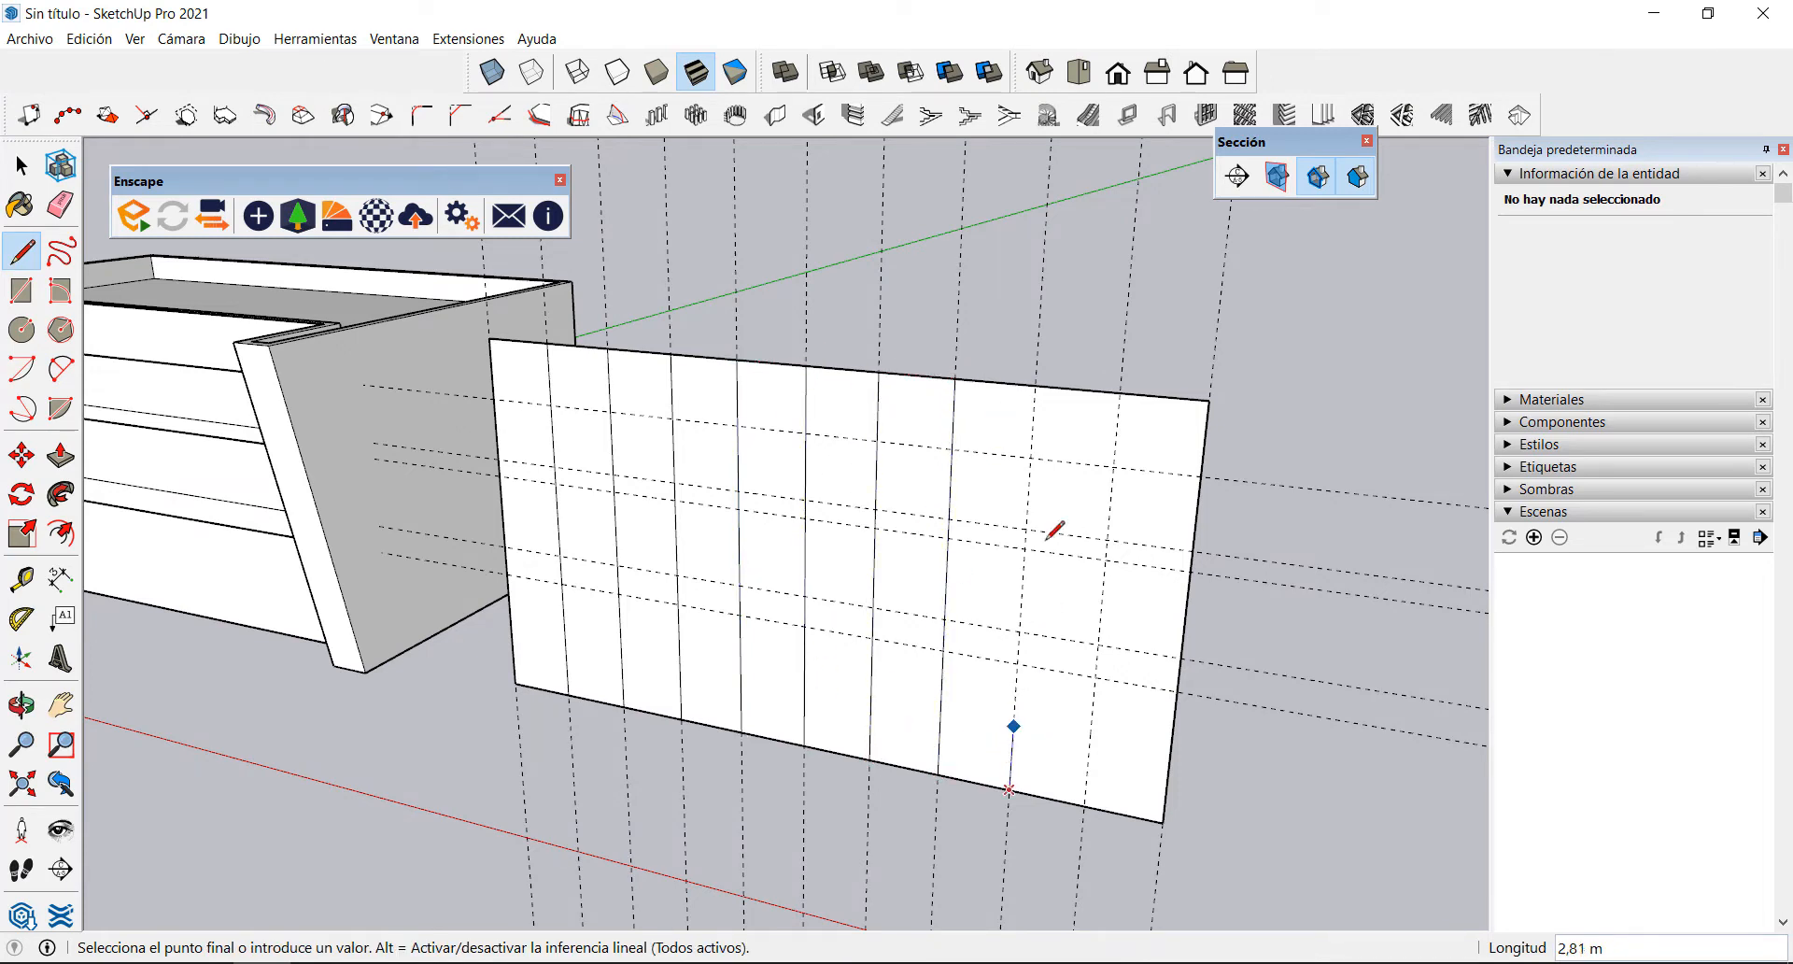
left_click(1033, 389)
left_click(1085, 805)
left_click(1118, 393)
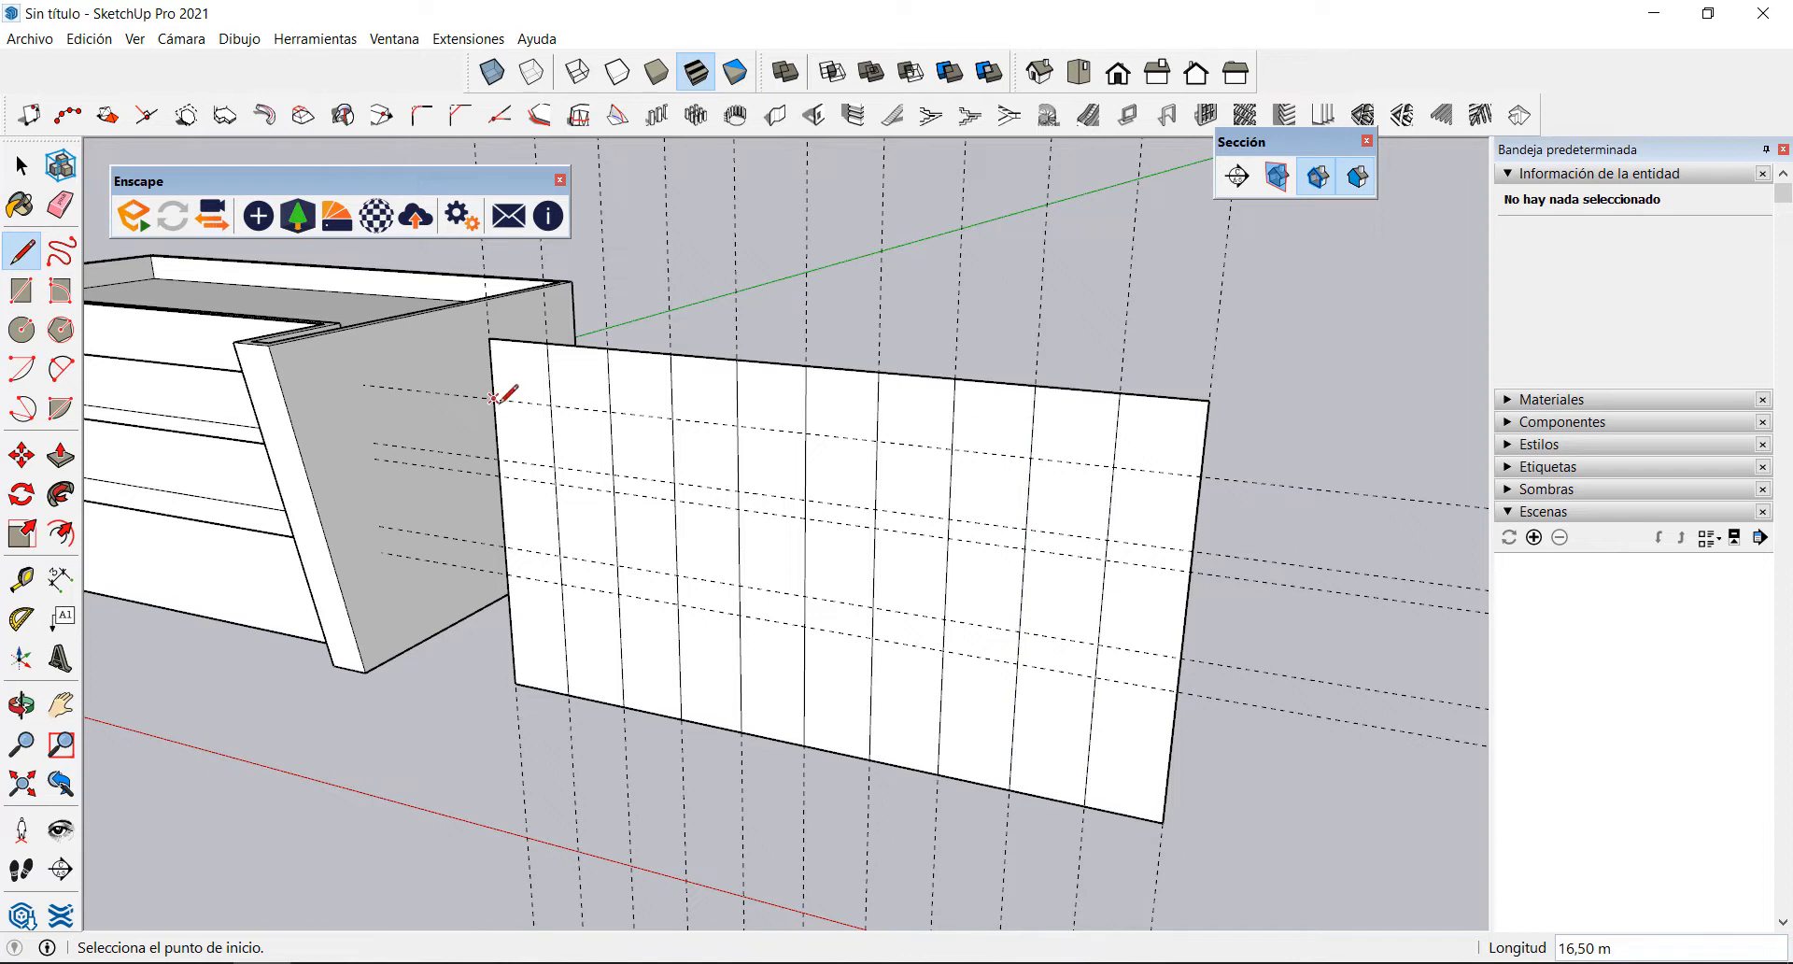
Step: Draw five full-width horizontal lines on the panel along the horizontal guides, completing the grid
left_click(492, 398)
left_click(1201, 476)
left_click(497, 459)
left_click(1191, 549)
left_click(500, 475)
left_click(1185, 565)
left_click(505, 547)
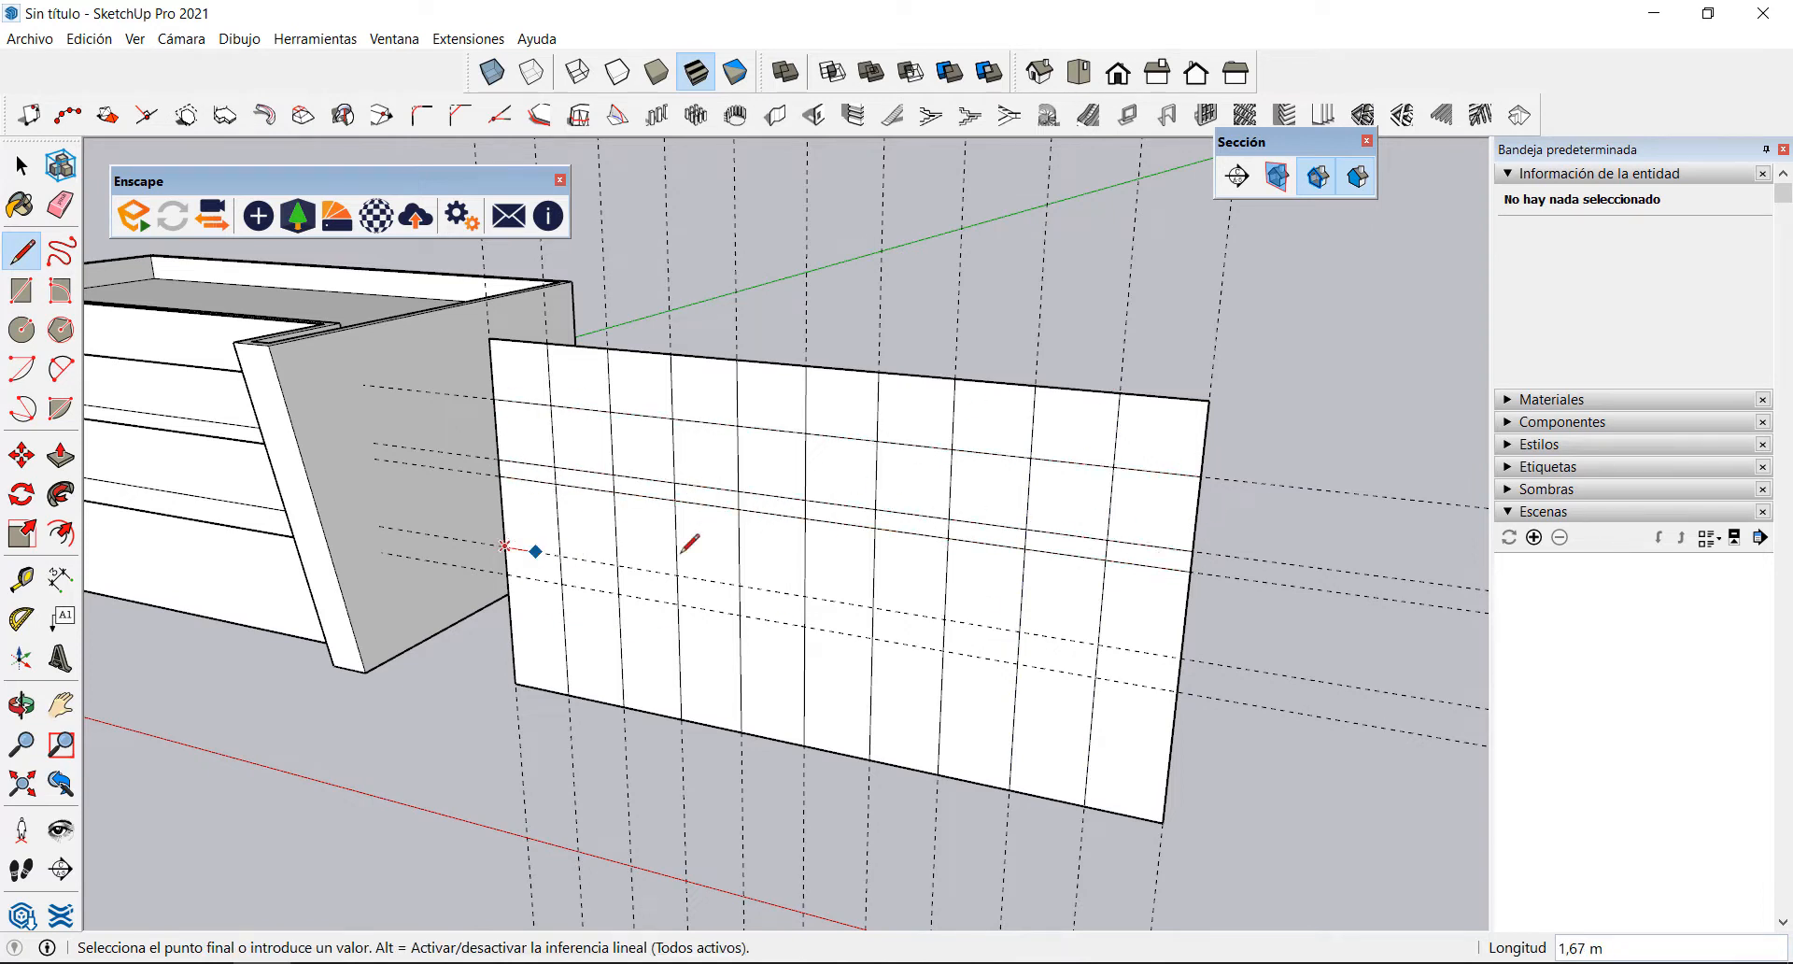
left_click(1180, 646)
left_click(510, 574)
left_click(1178, 691)
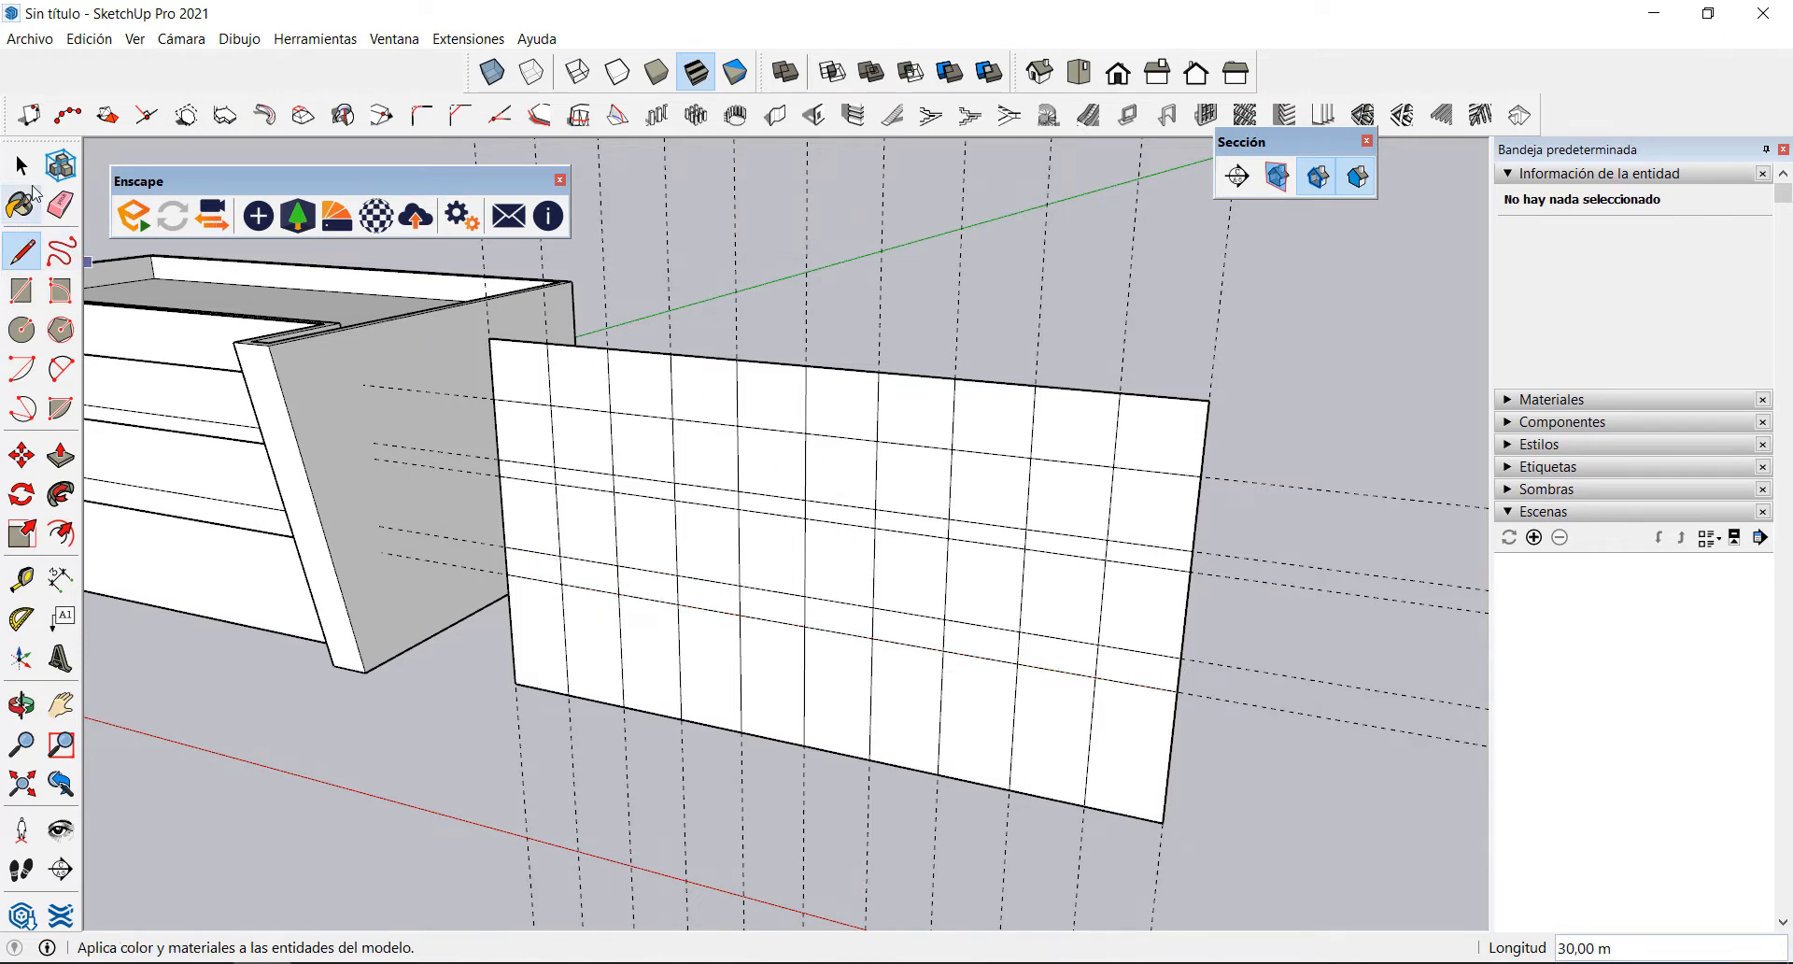
Step: Delete all the vertical and horizontal guide lines around the gridded panel
middle_click_drag(709, 509, 1012, 378)
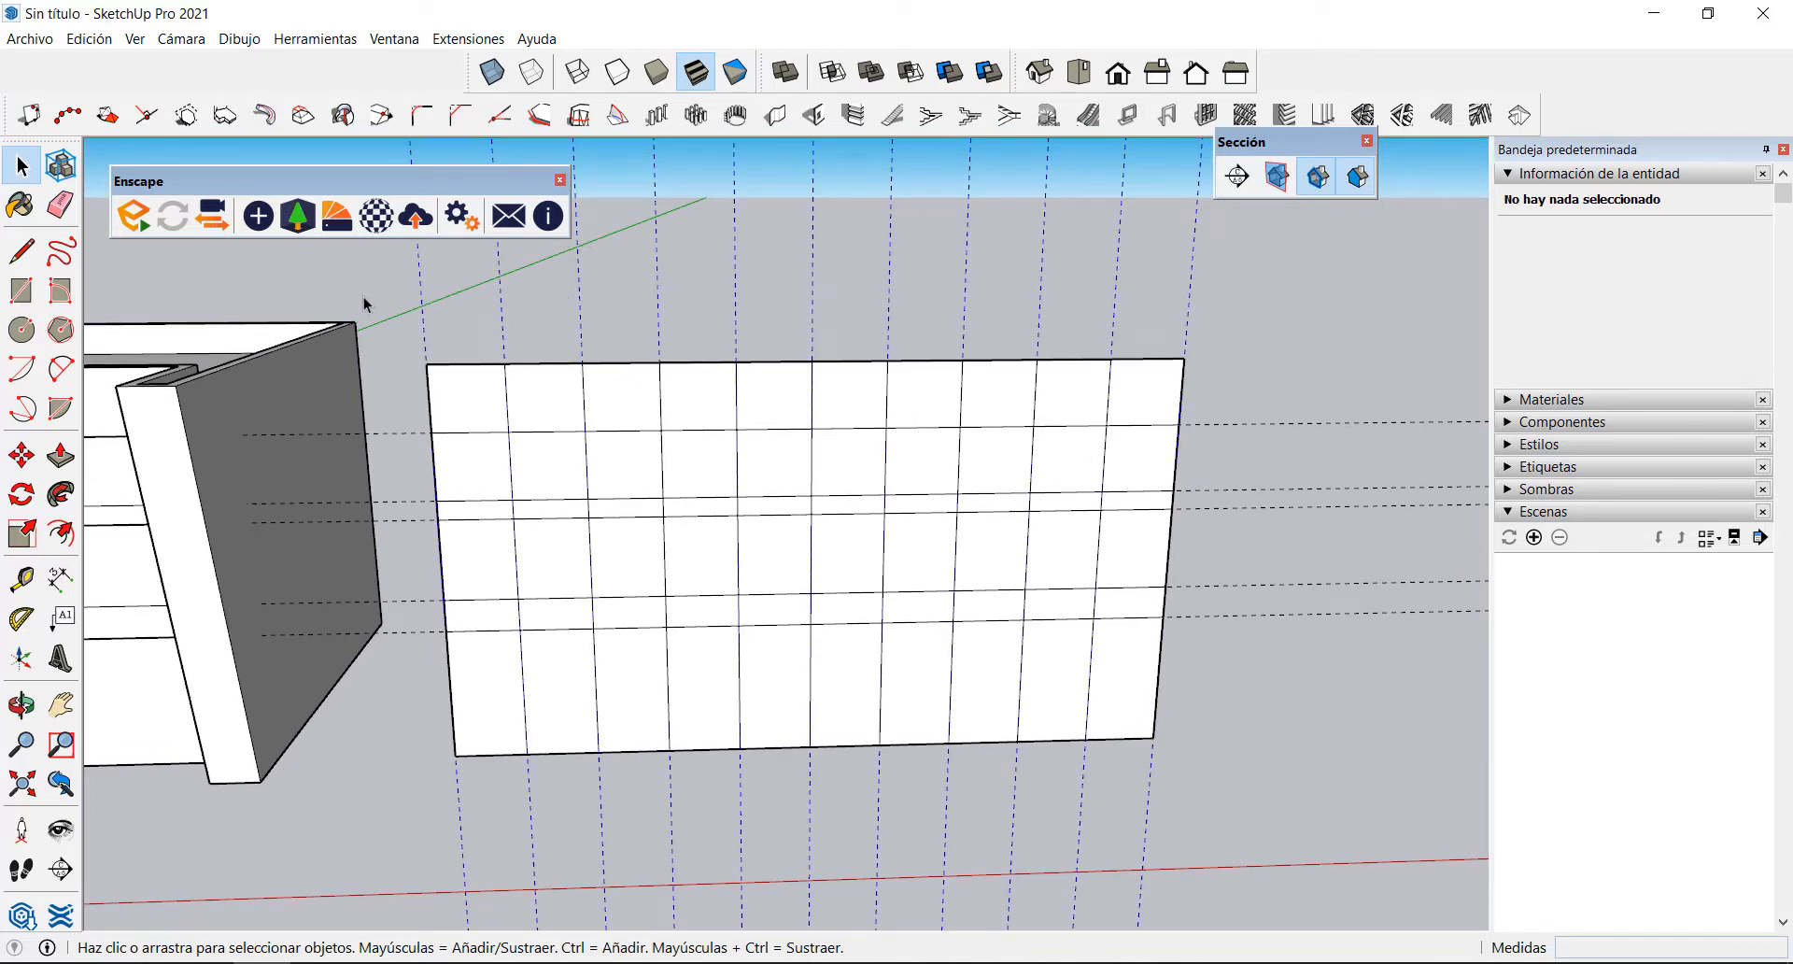
left_click_drag(1346, 332, 1217, 693)
middle_click_drag(924, 555, 1259, 710)
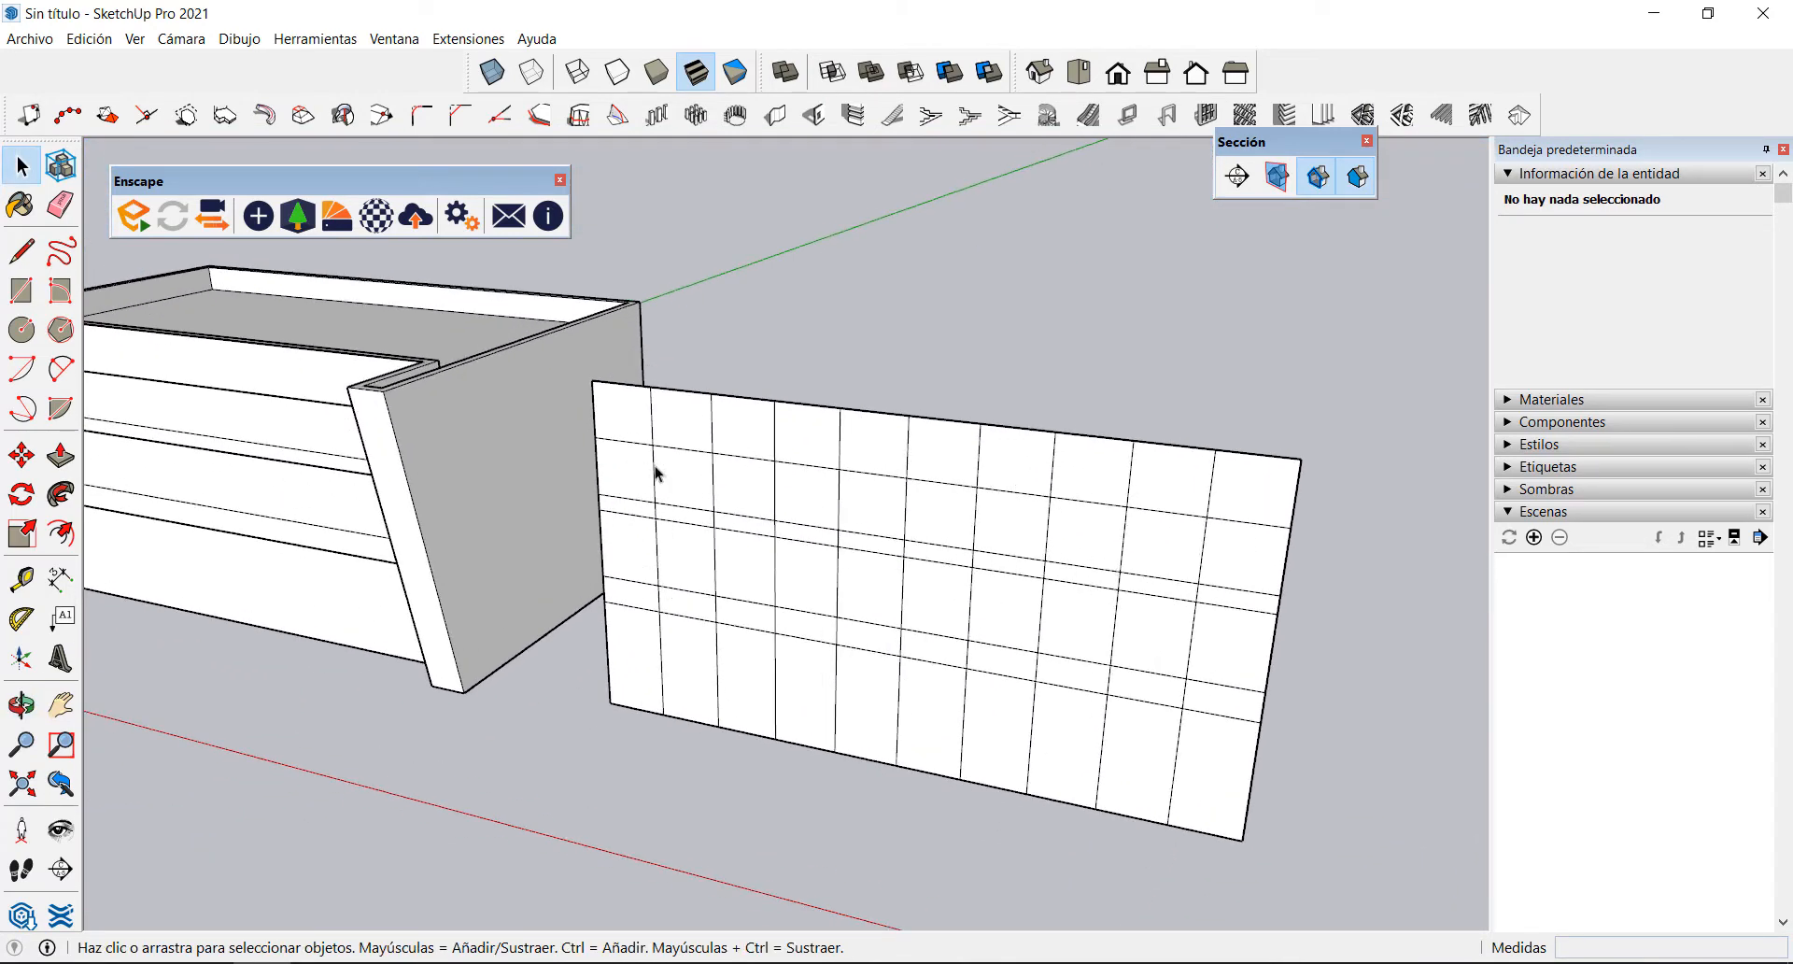
Step: Start a Generar Red grid on the whole panel with width 0,07 m, depth 0,30 m and panel insertion 0,05 m
middle_click_drag(652, 473, 937, 508)
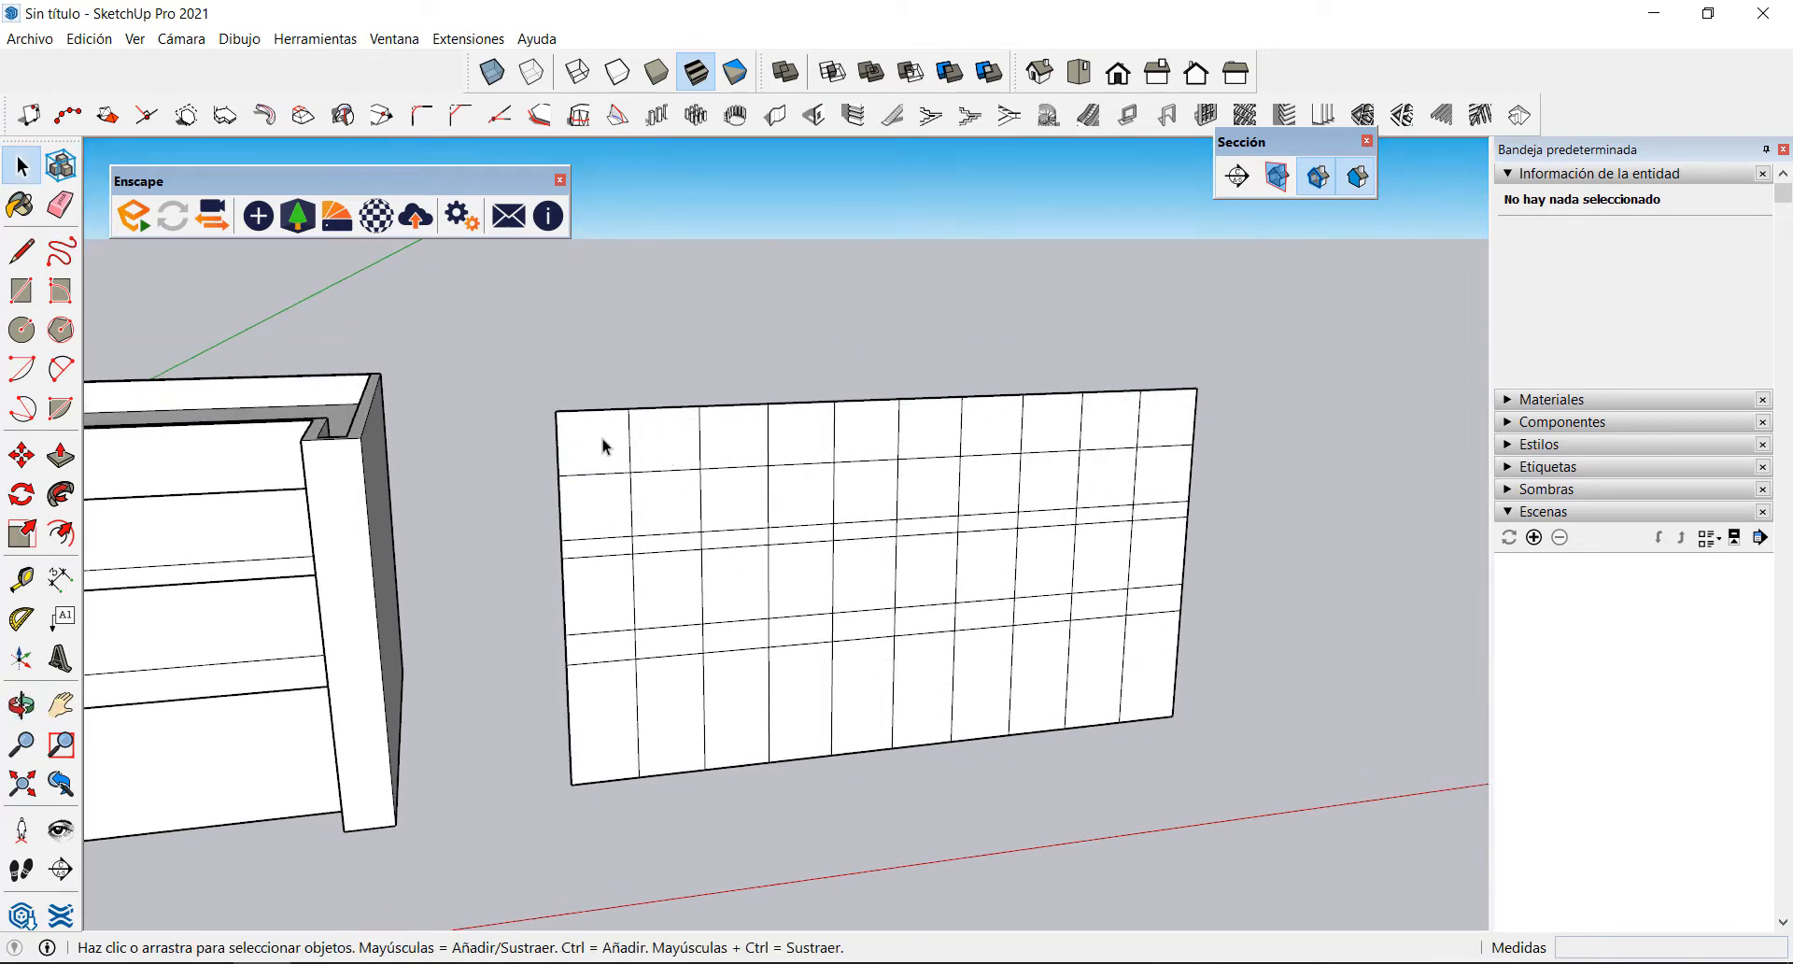
left_click_drag(500, 353, 1270, 804)
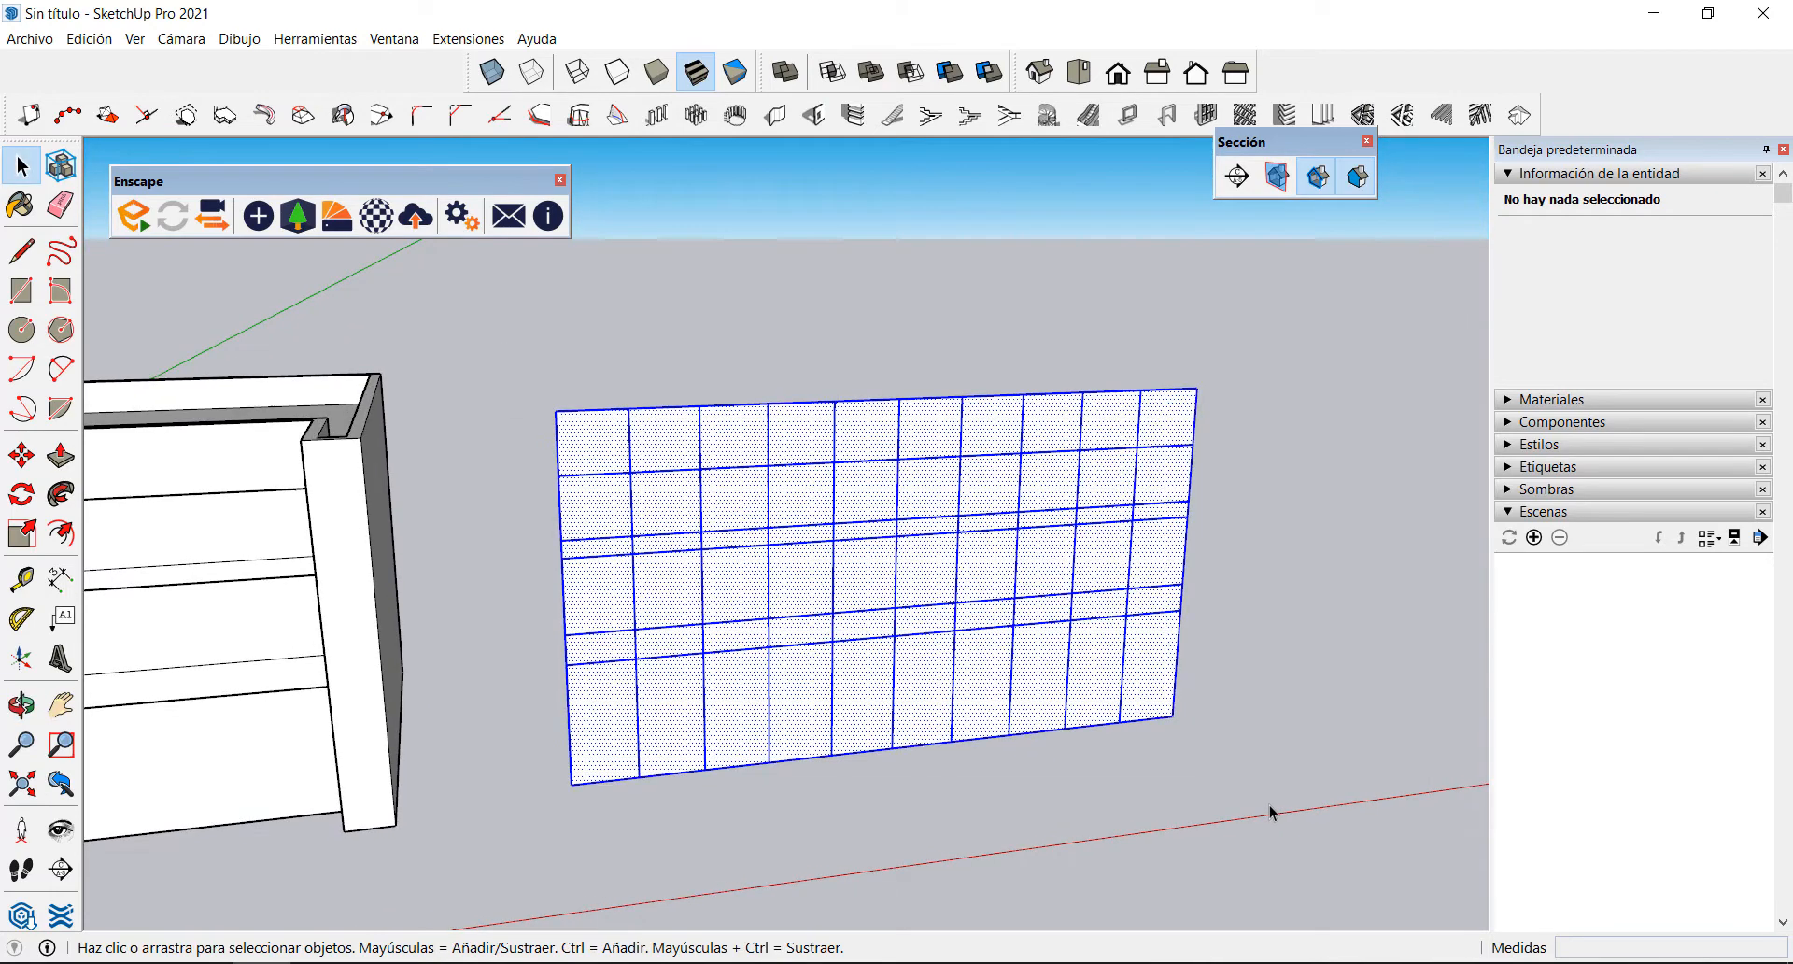
right_click(809, 499)
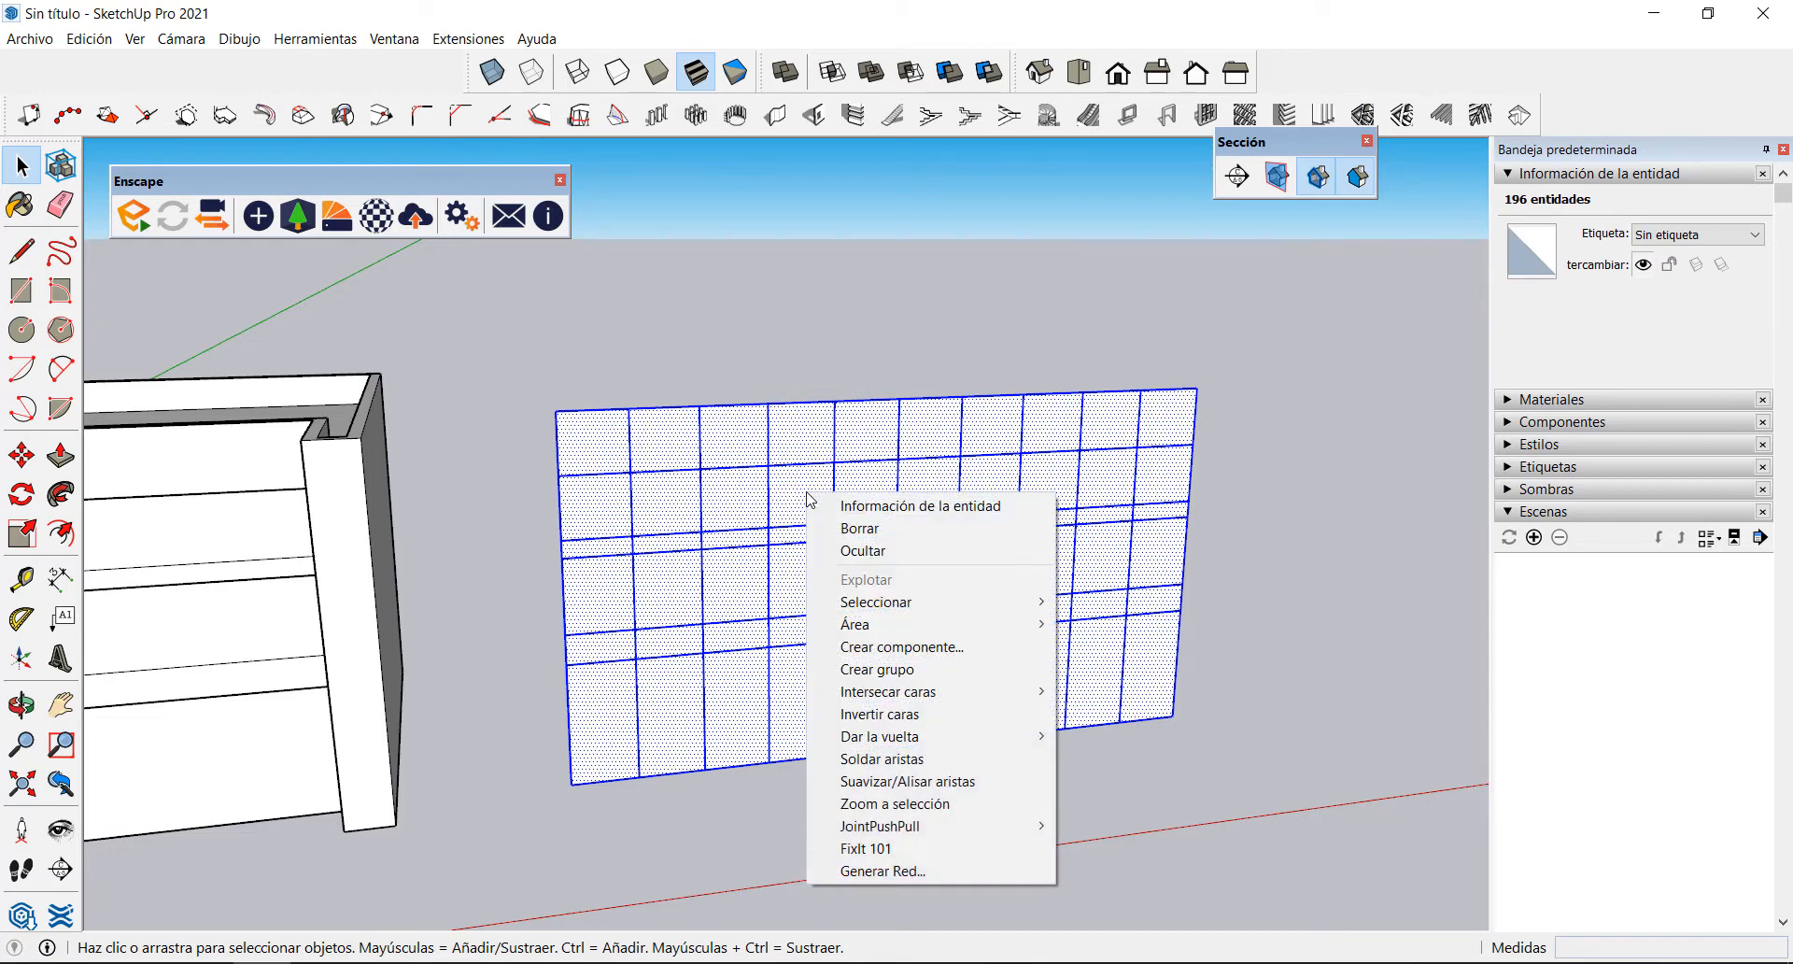
left_click(904, 872)
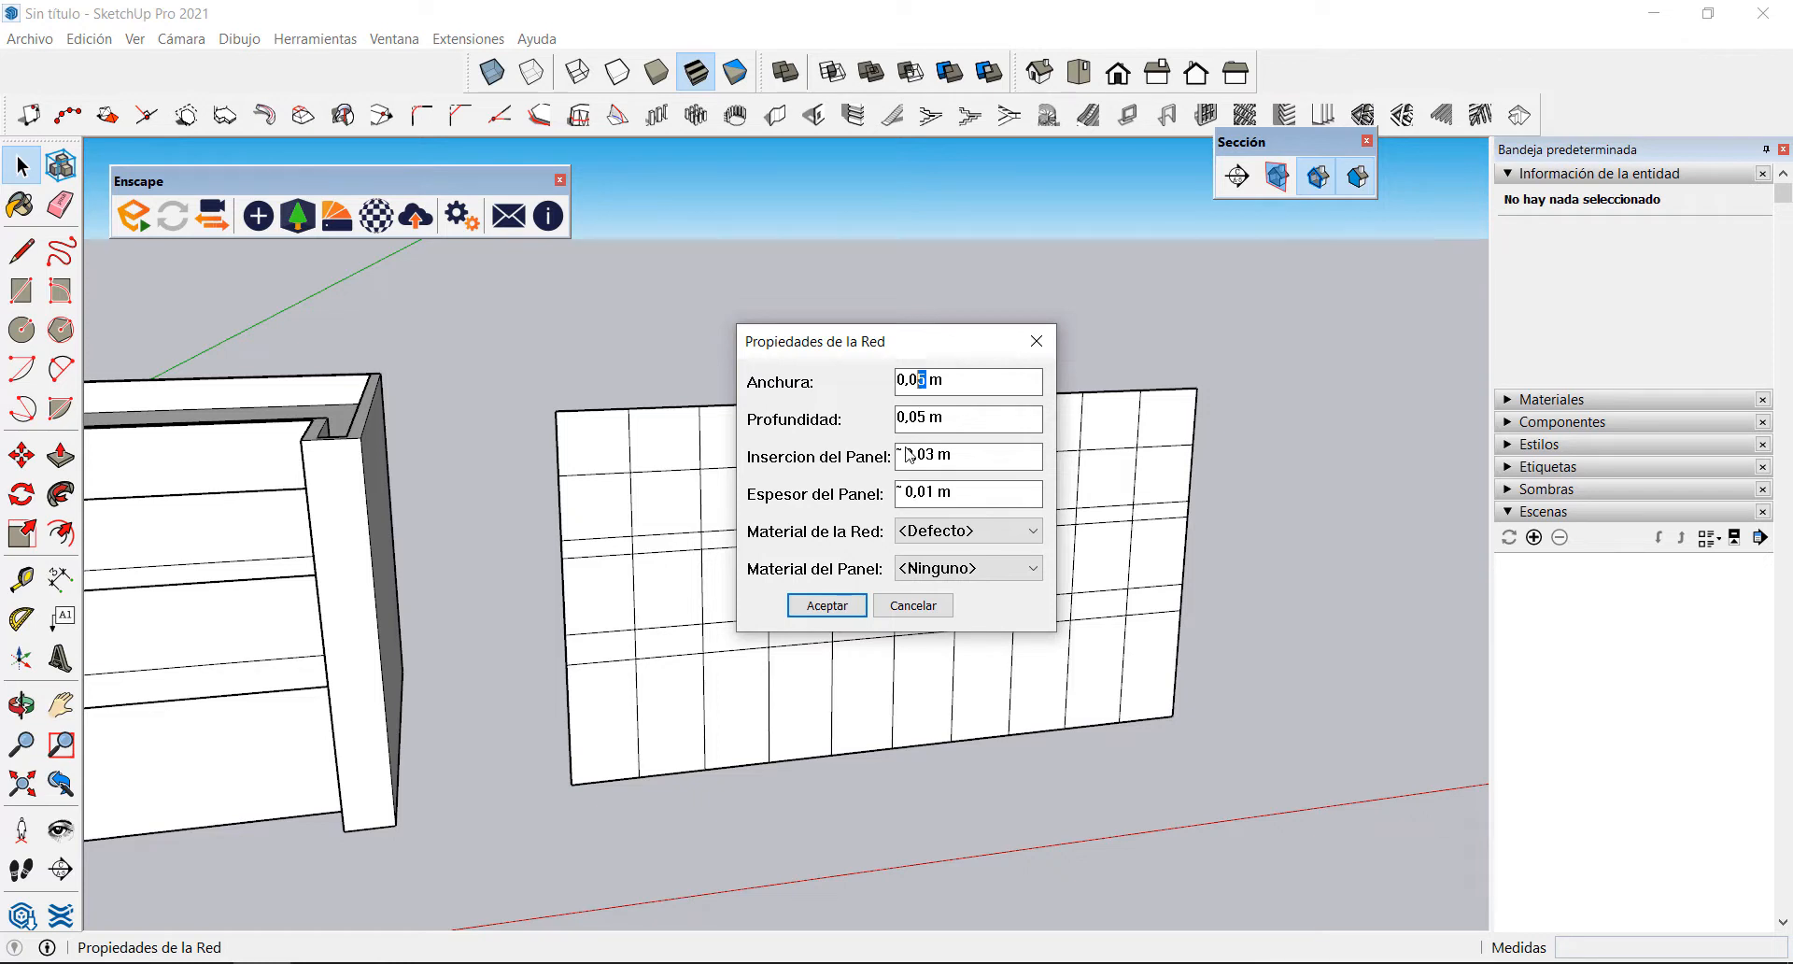
type("7")
left_click(976, 494)
Step: Assign Gray as the grid material and 'Cristal' as the panel material, and generate the glazed grid
left_click(1019, 533)
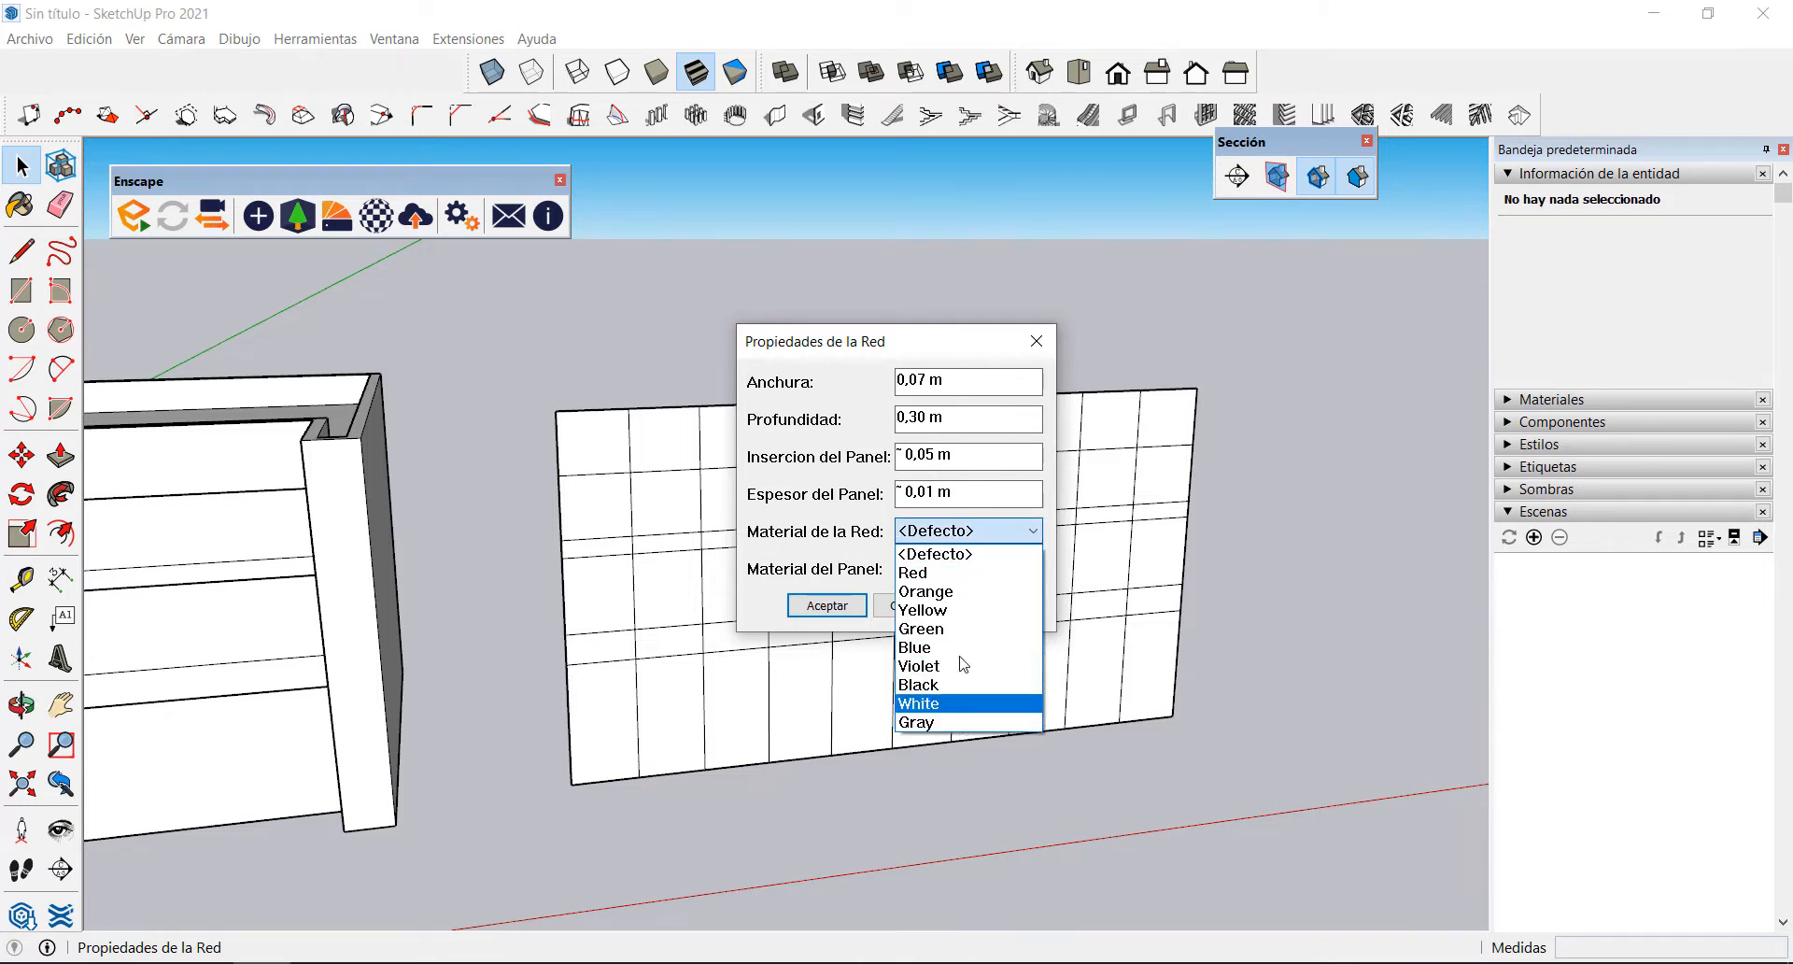
left_click(952, 723)
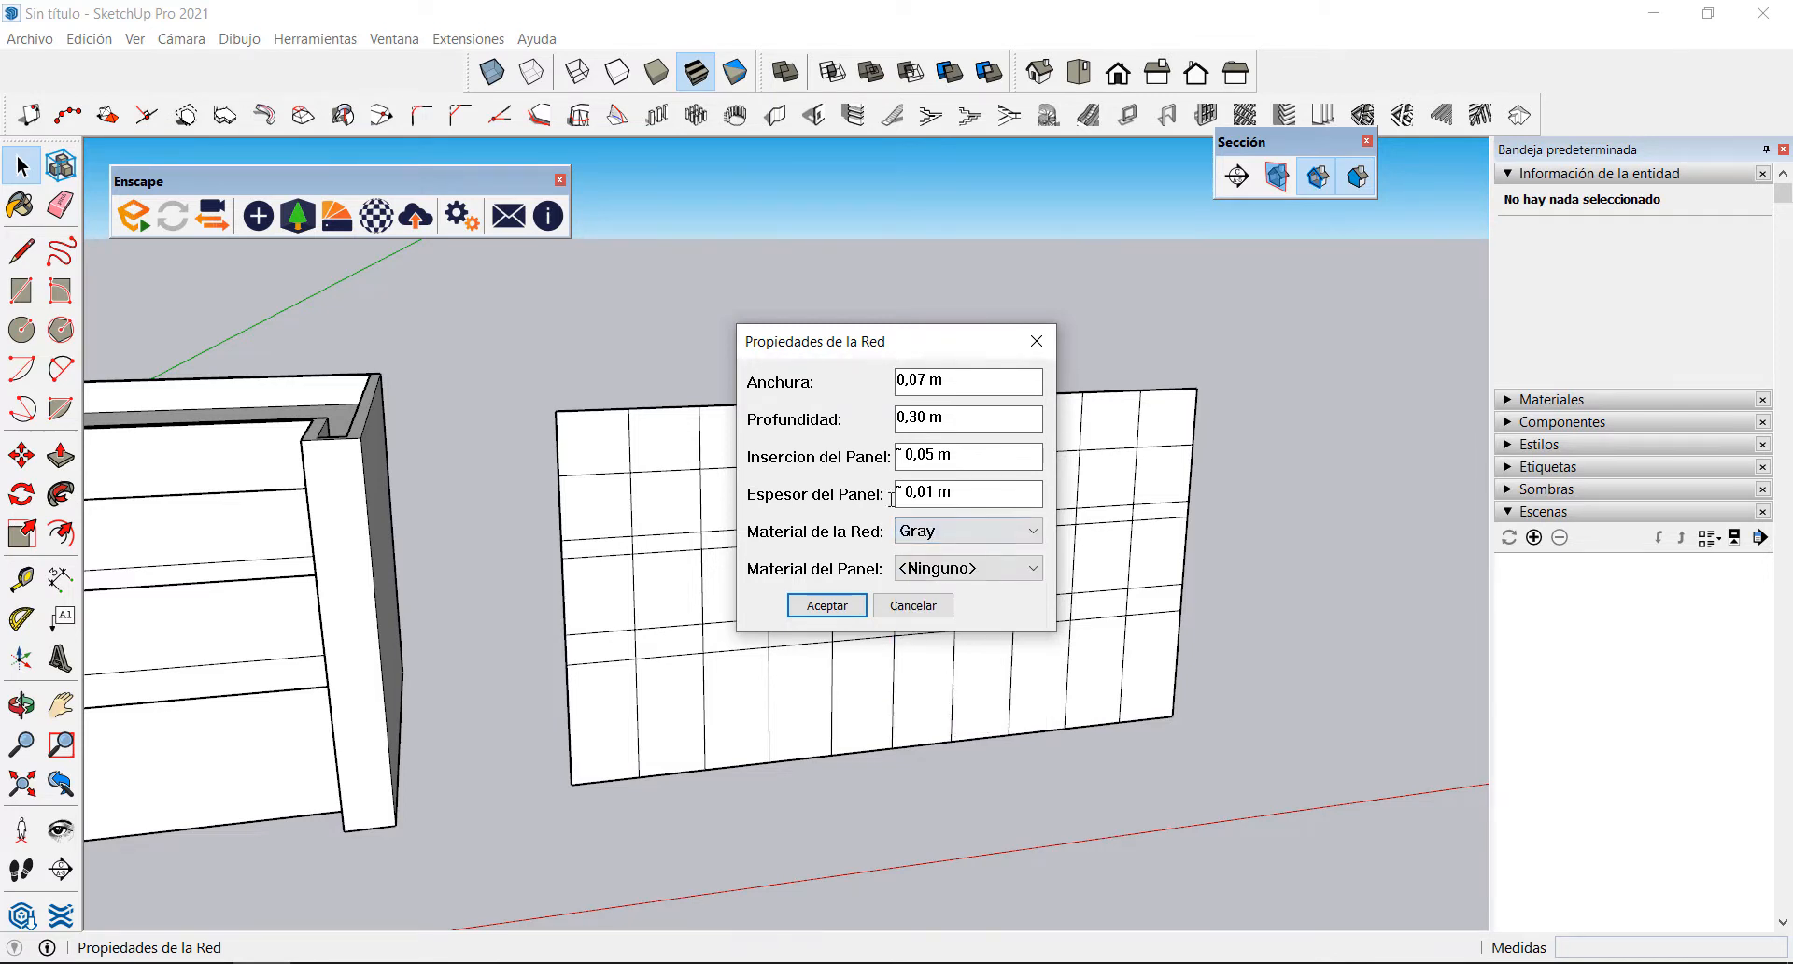
left_click(1018, 574)
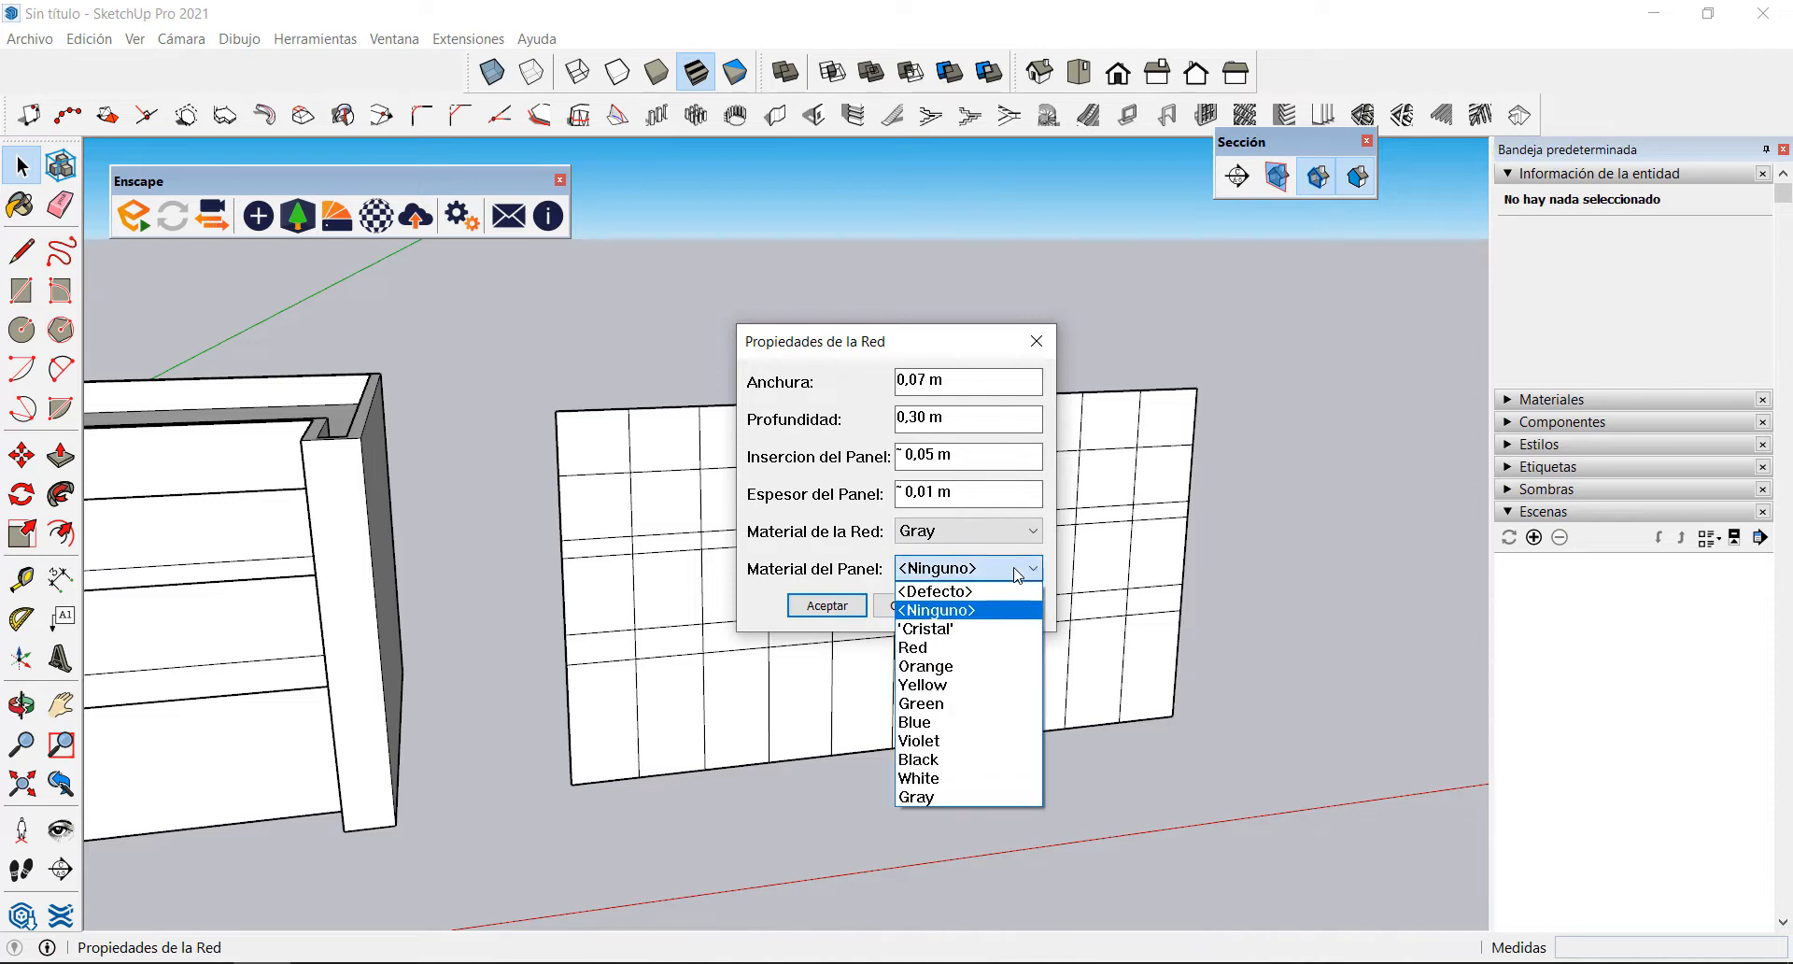
left_click(957, 629)
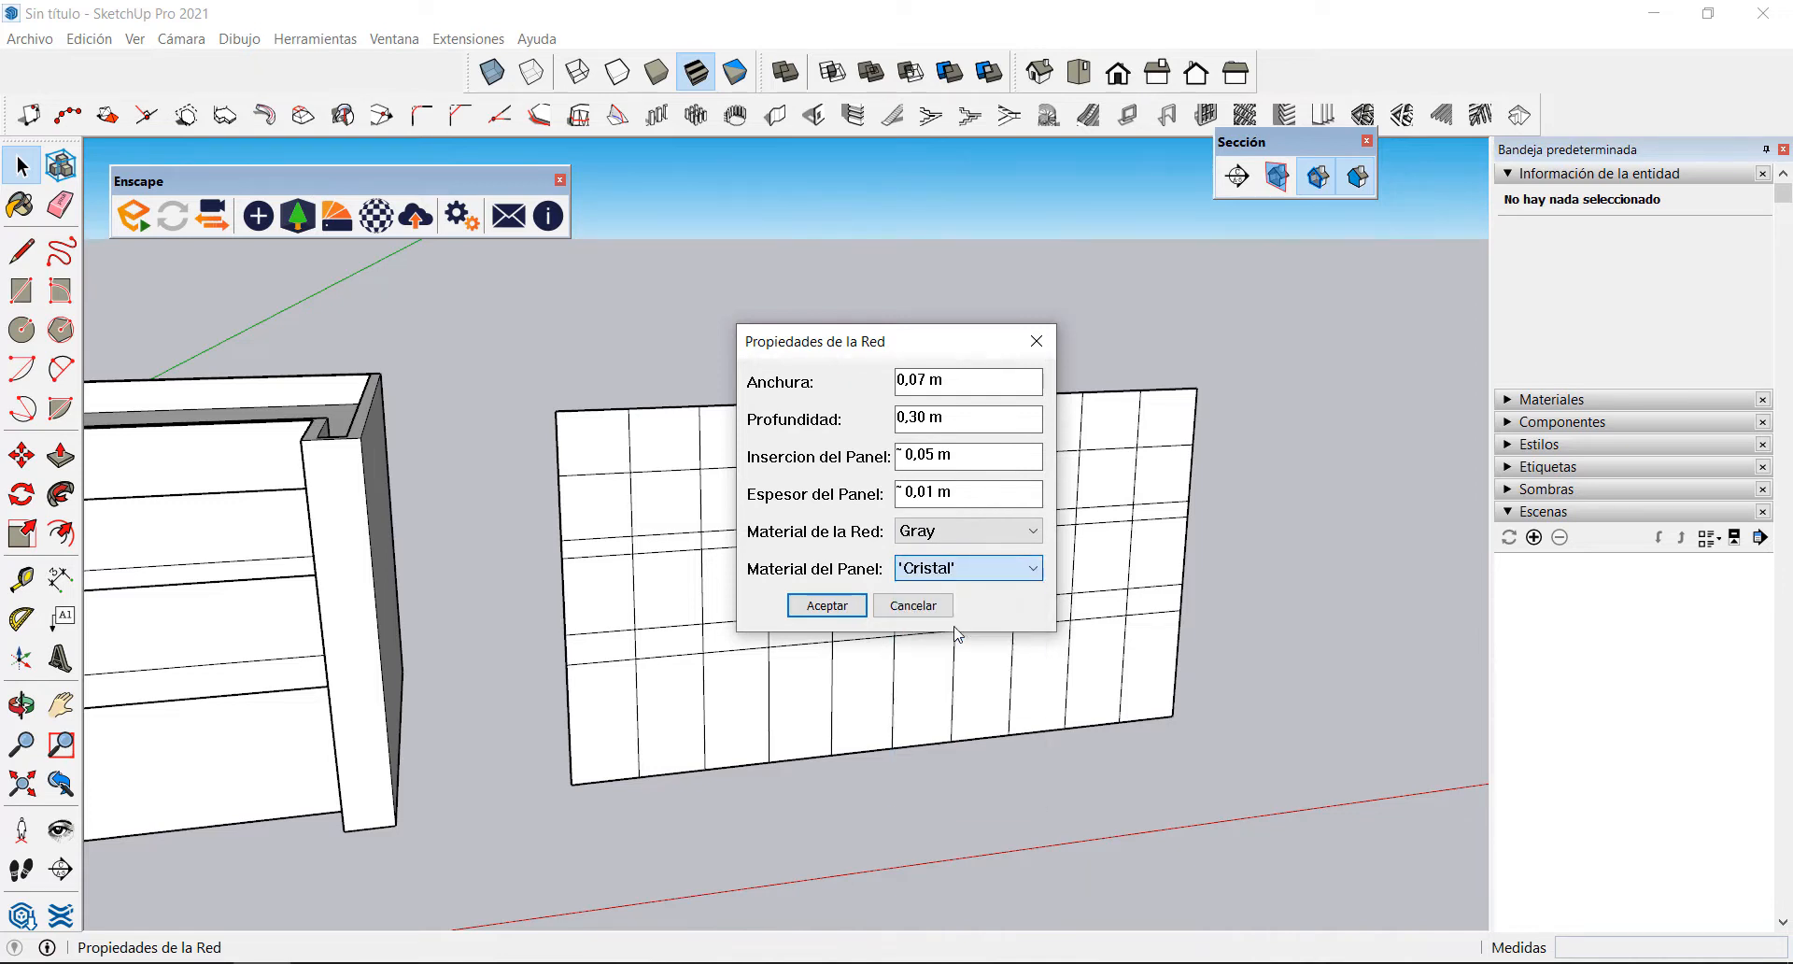
left_click(826, 607)
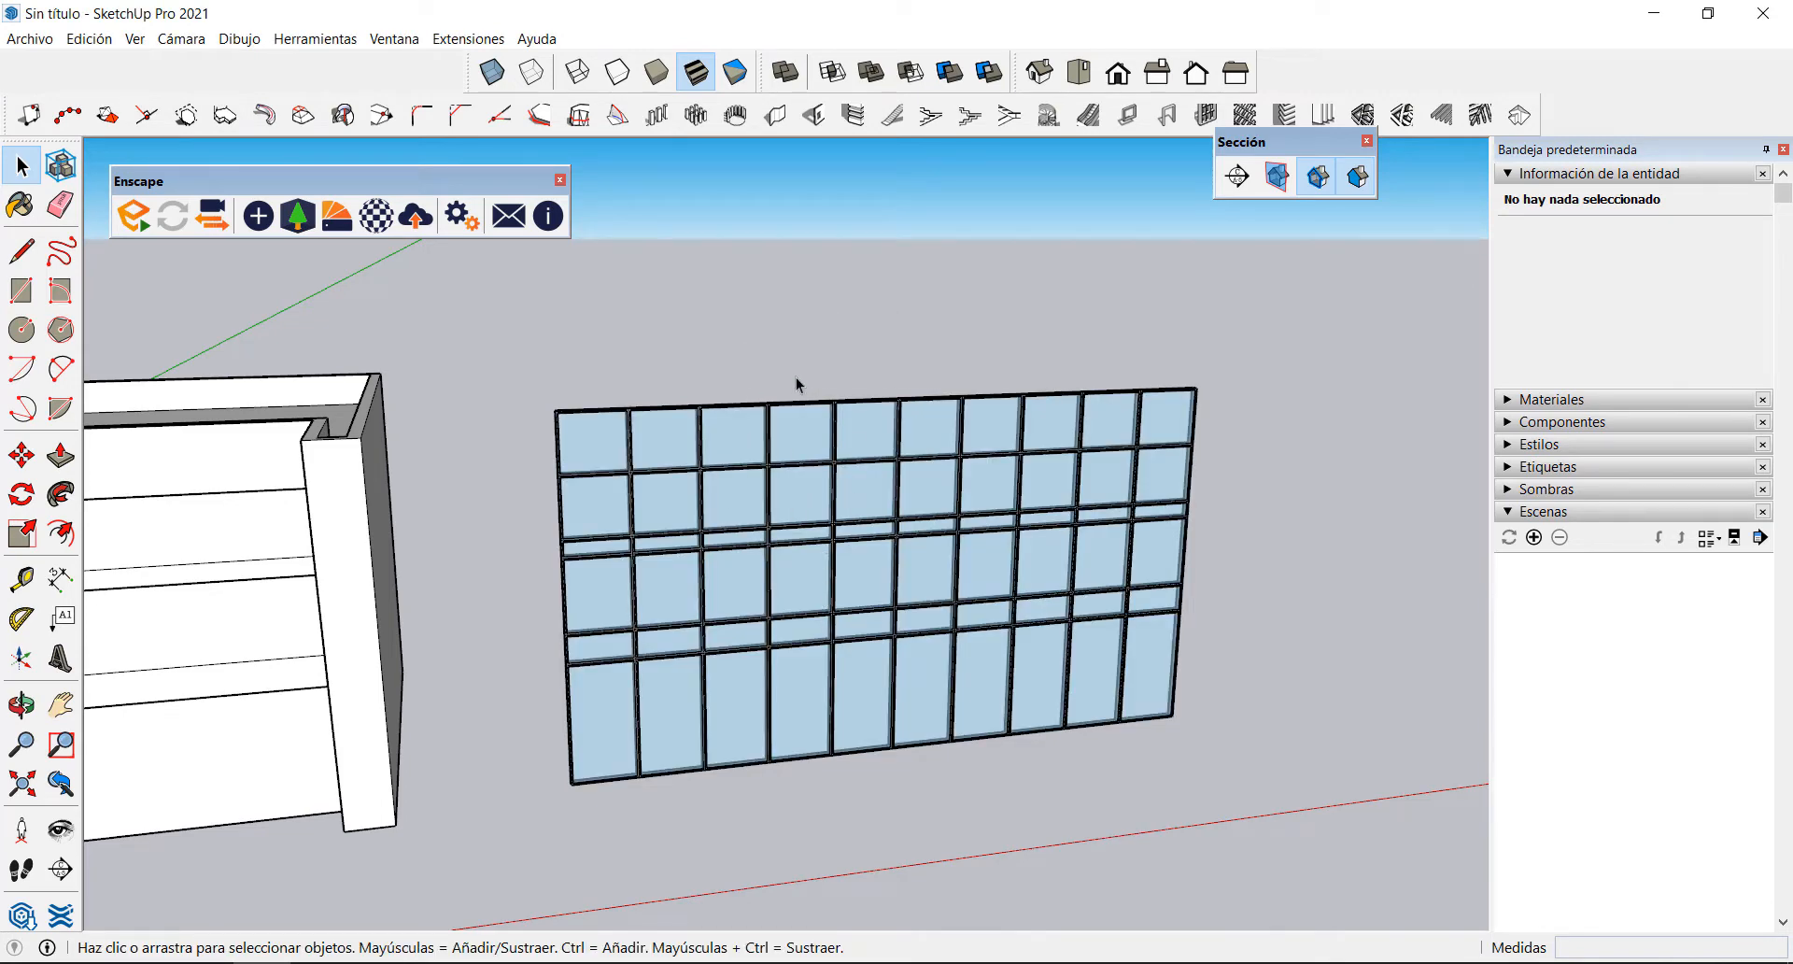
right_click(756, 374)
left_click(796, 317)
middle_click_drag(796, 316, 1029, 380)
scroll(641, 471, "up", 5)
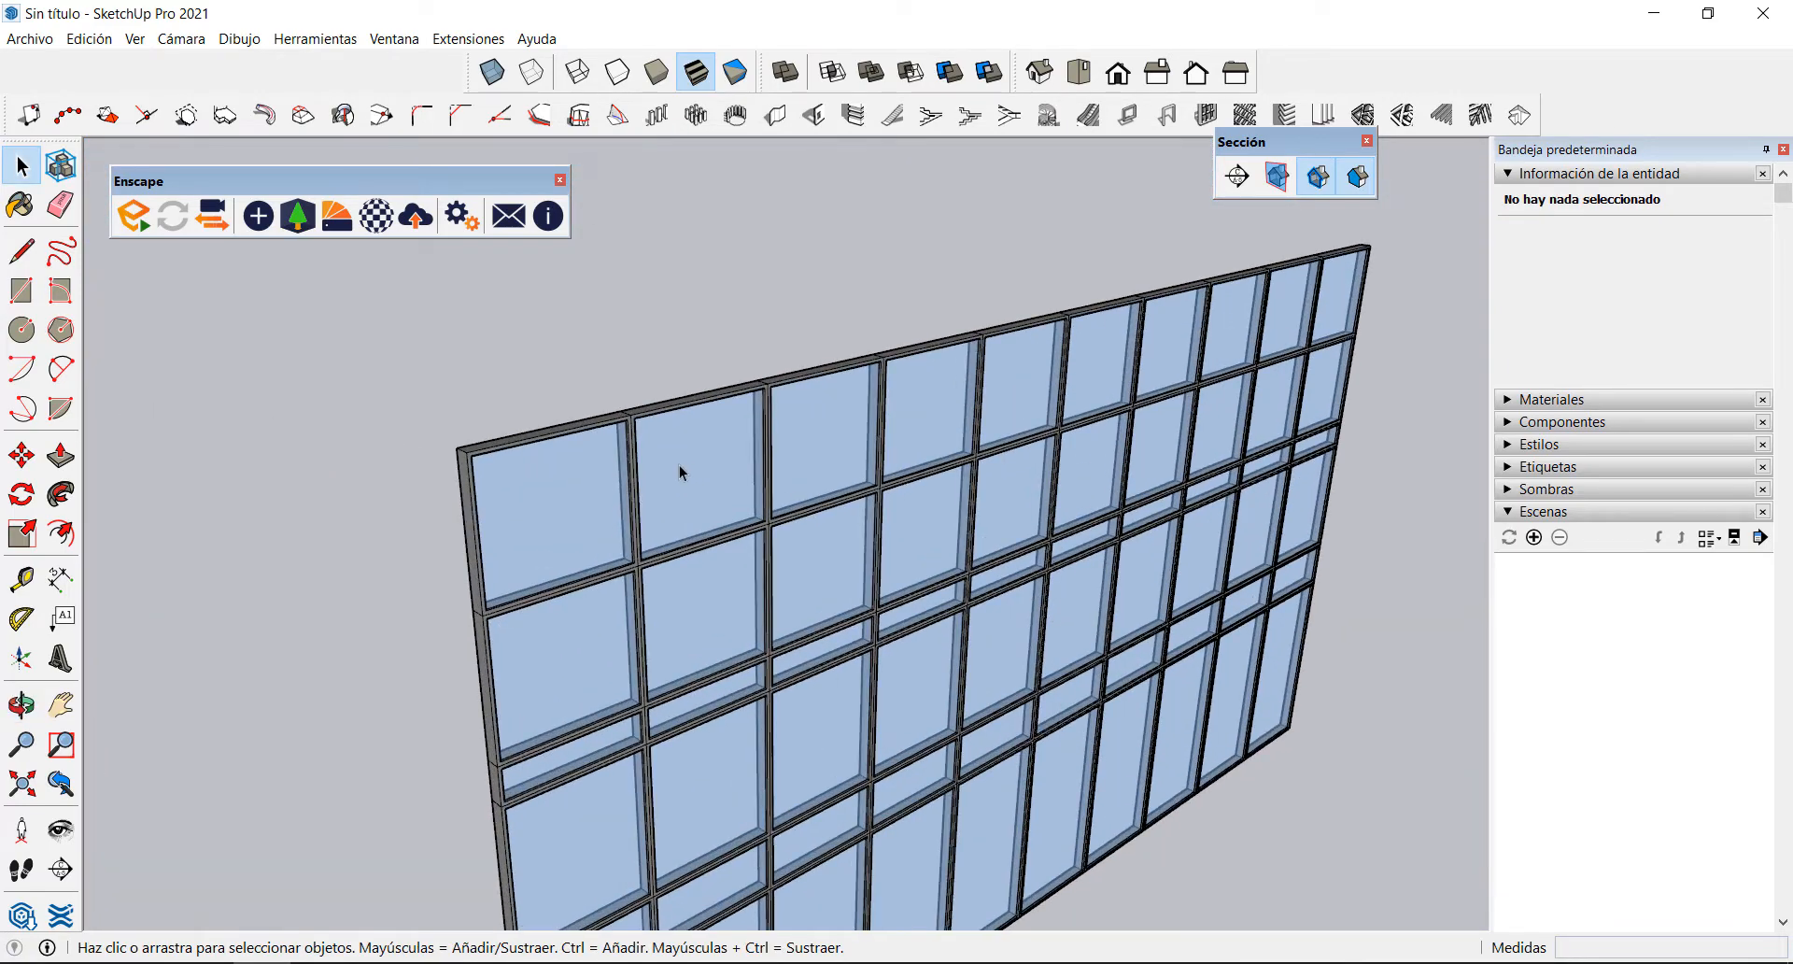
Step: Delete the original flat front panel from the building, leaving the façade open between the side walls
middle_click_drag(681, 472, 832, 443)
scroll(832, 443, "down", 5)
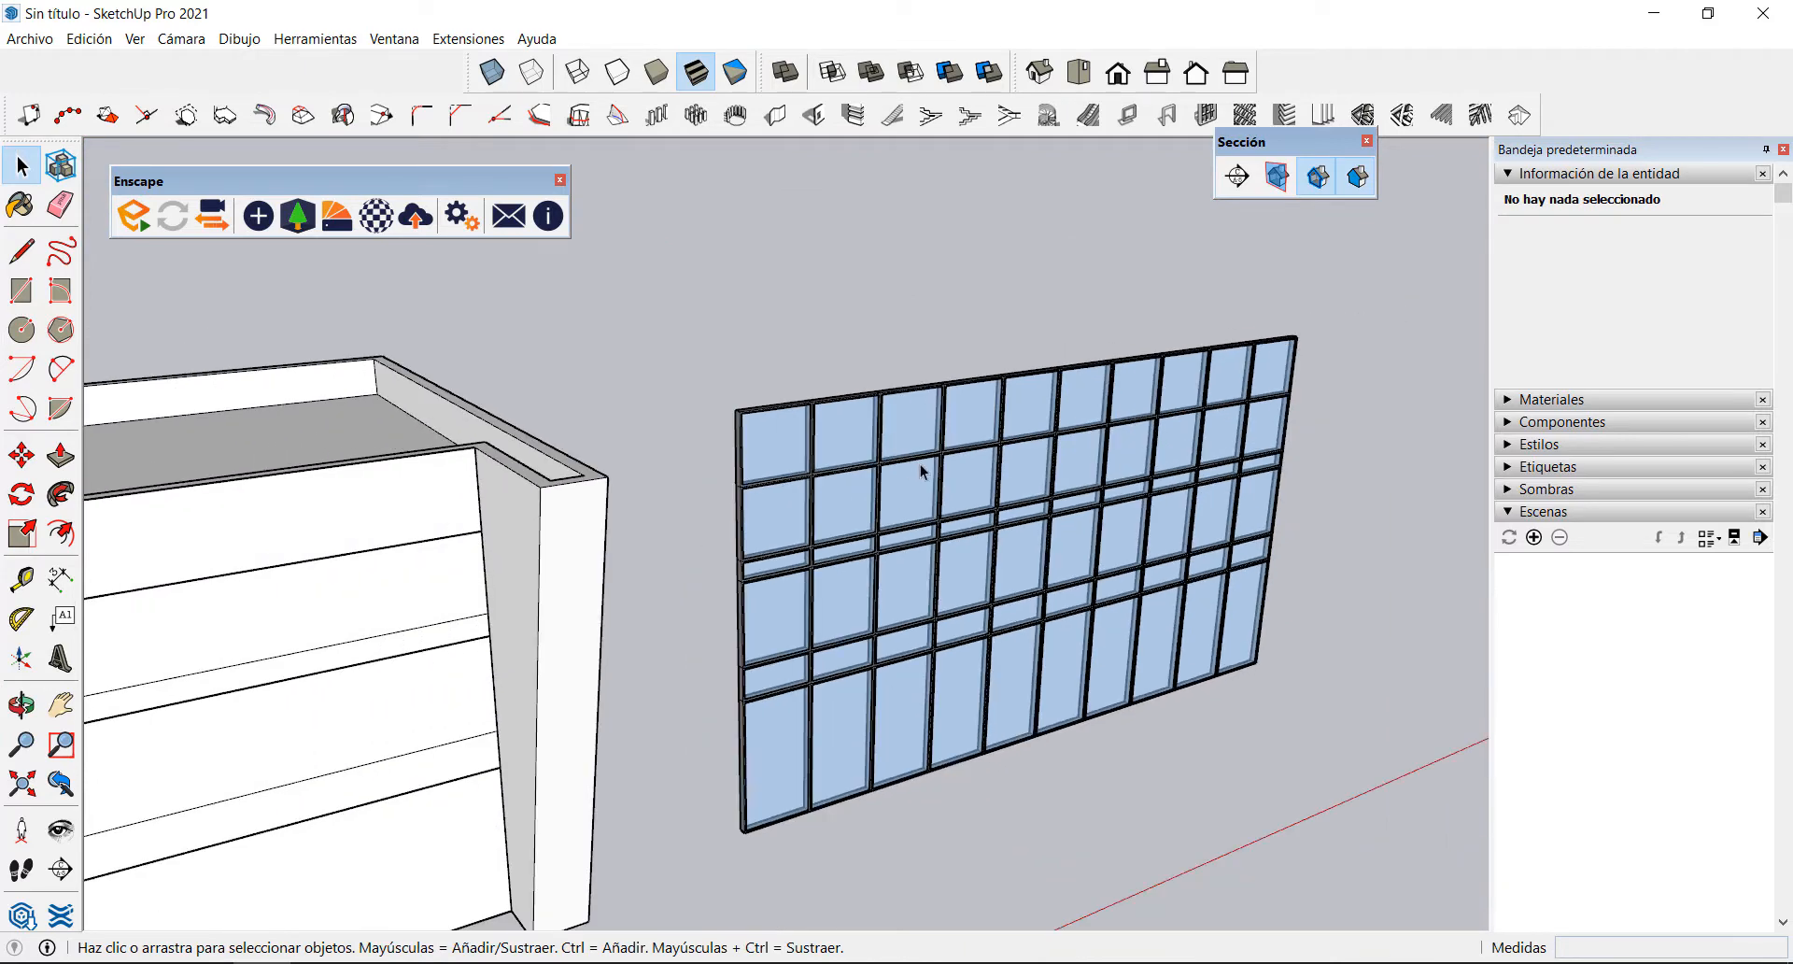
left_click(890, 438)
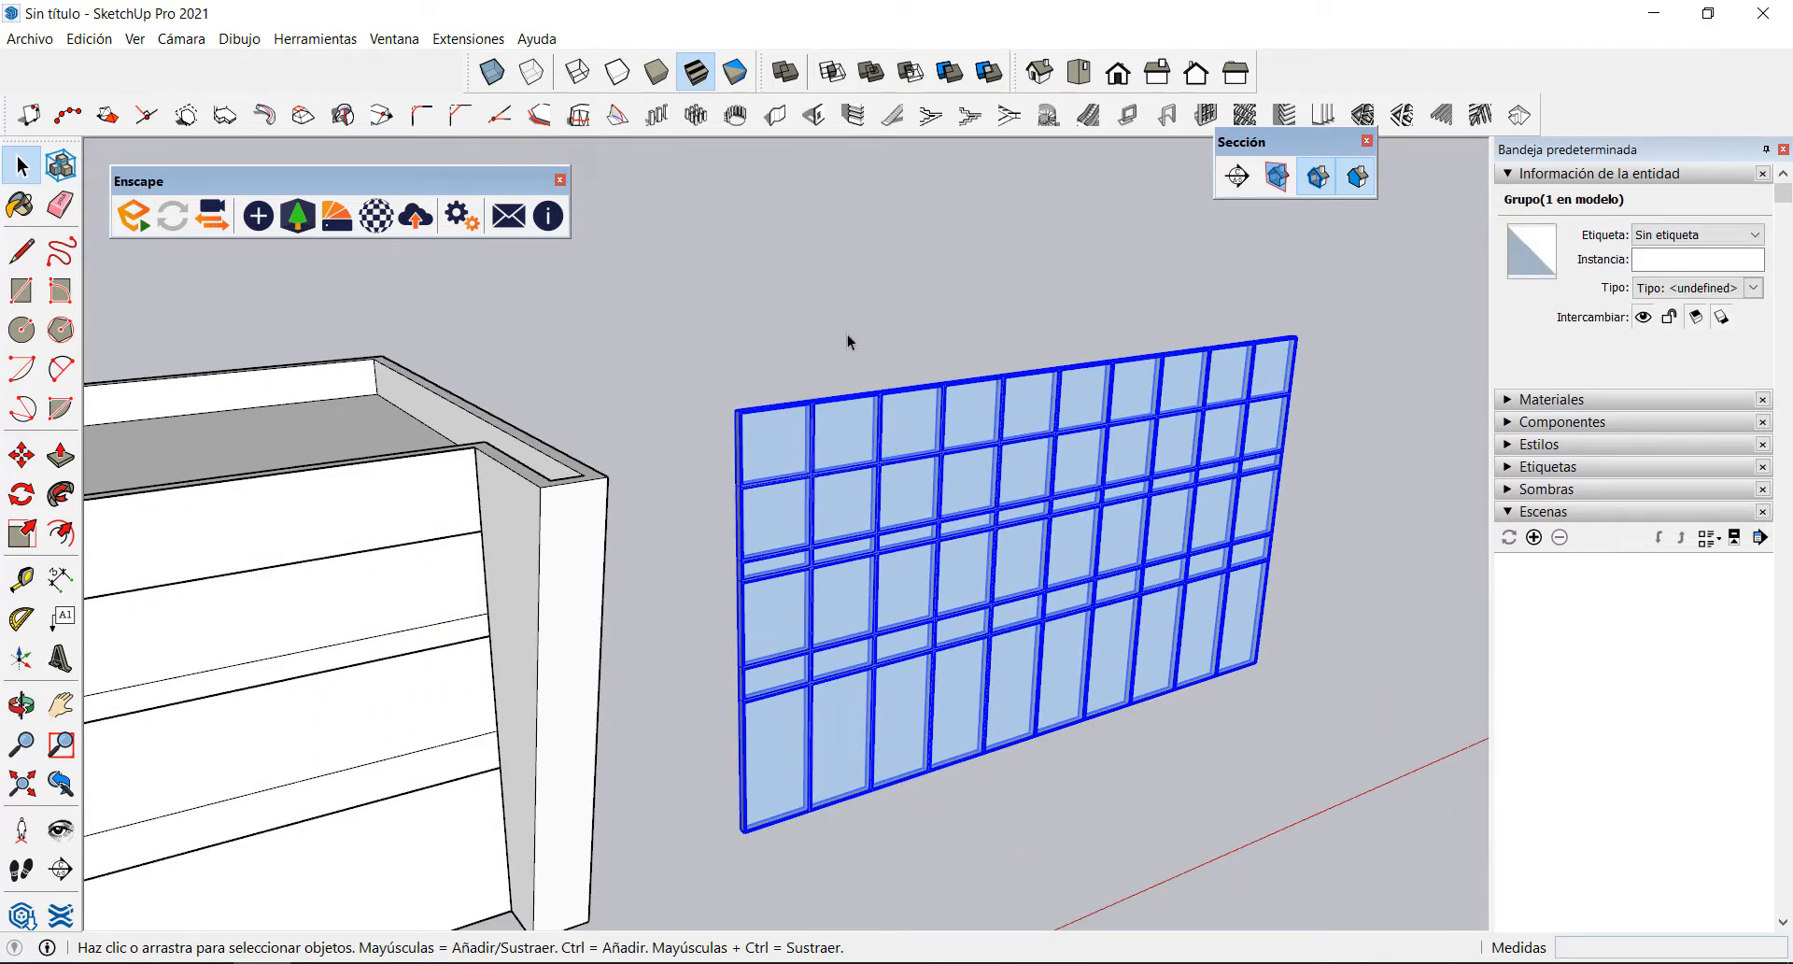
left_click(353, 607)
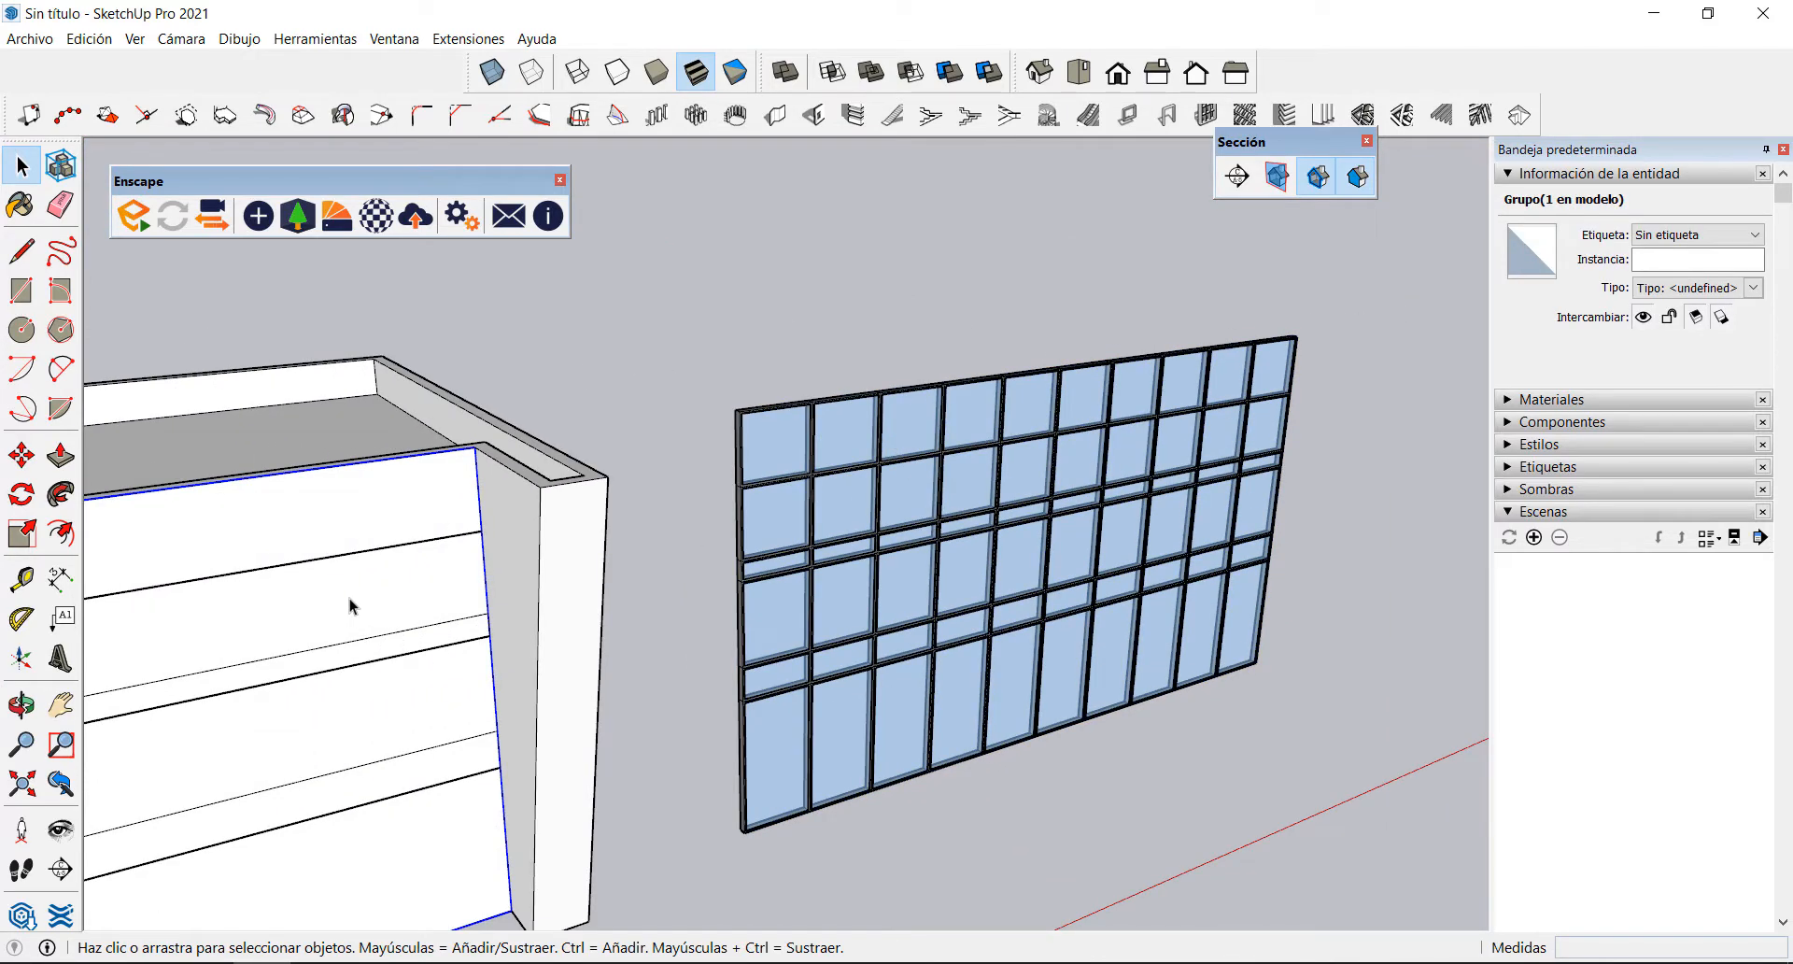
key("Delete")
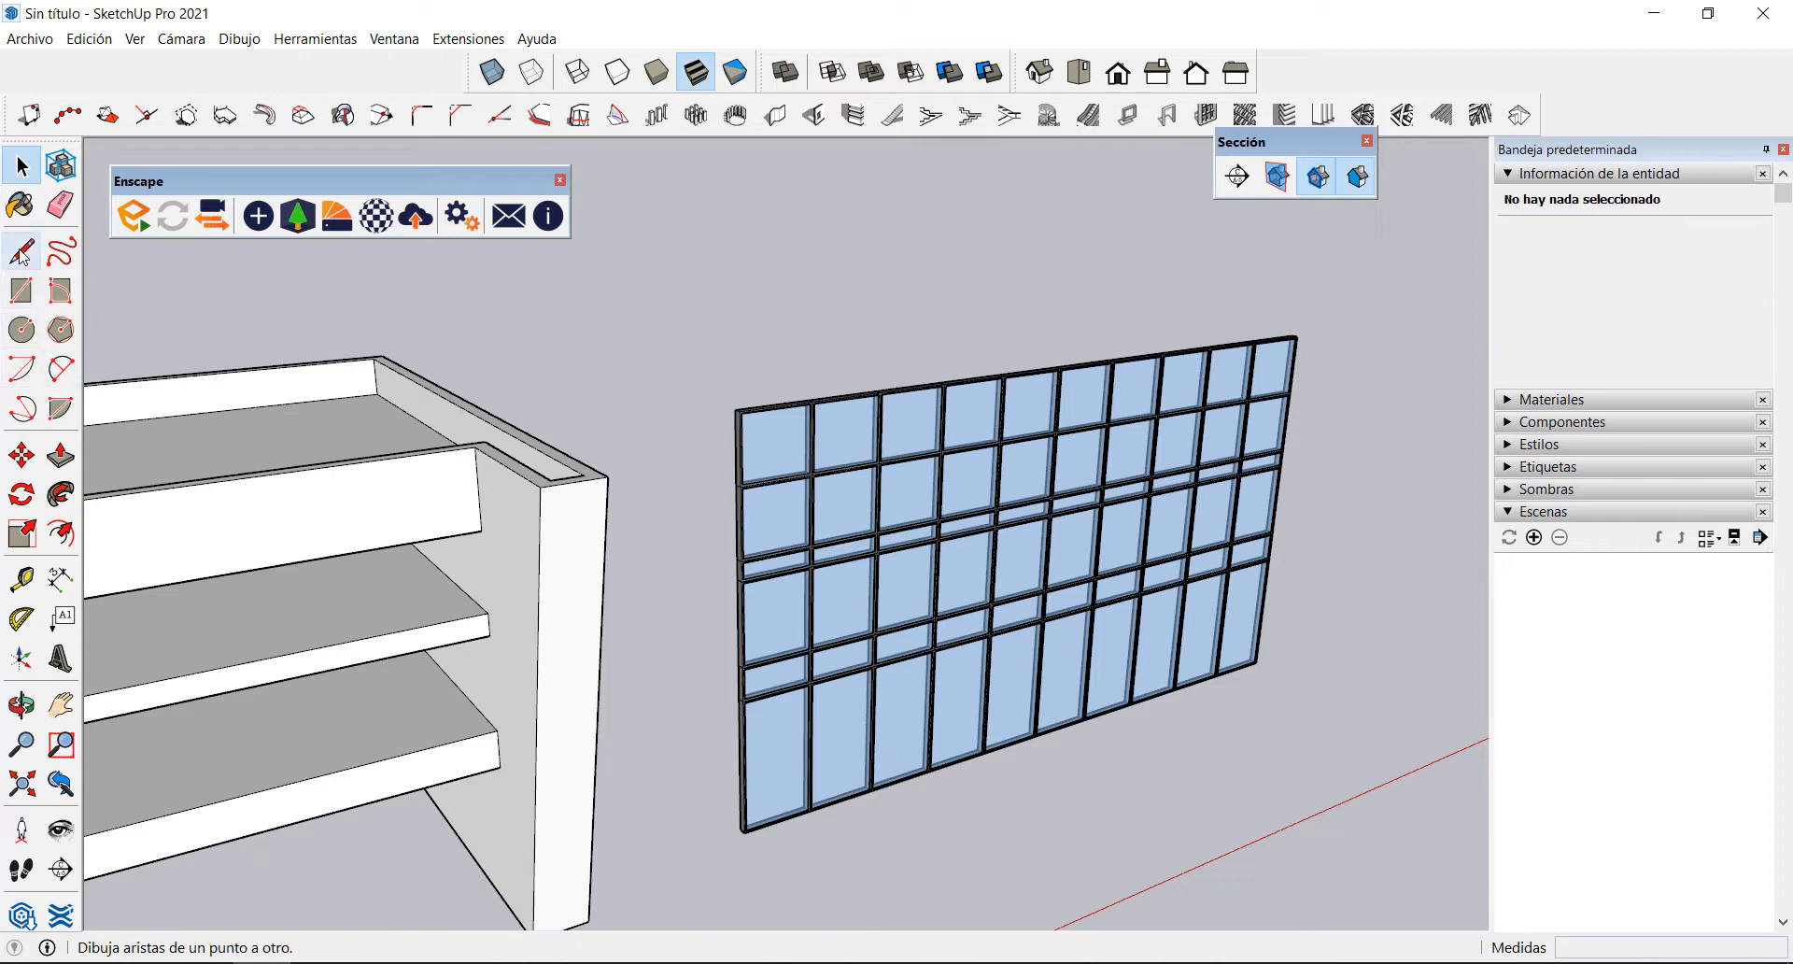
Step: Move the glazed grid by its upper corner onto the matching upper corner of the building's open façade
left_click(883, 455)
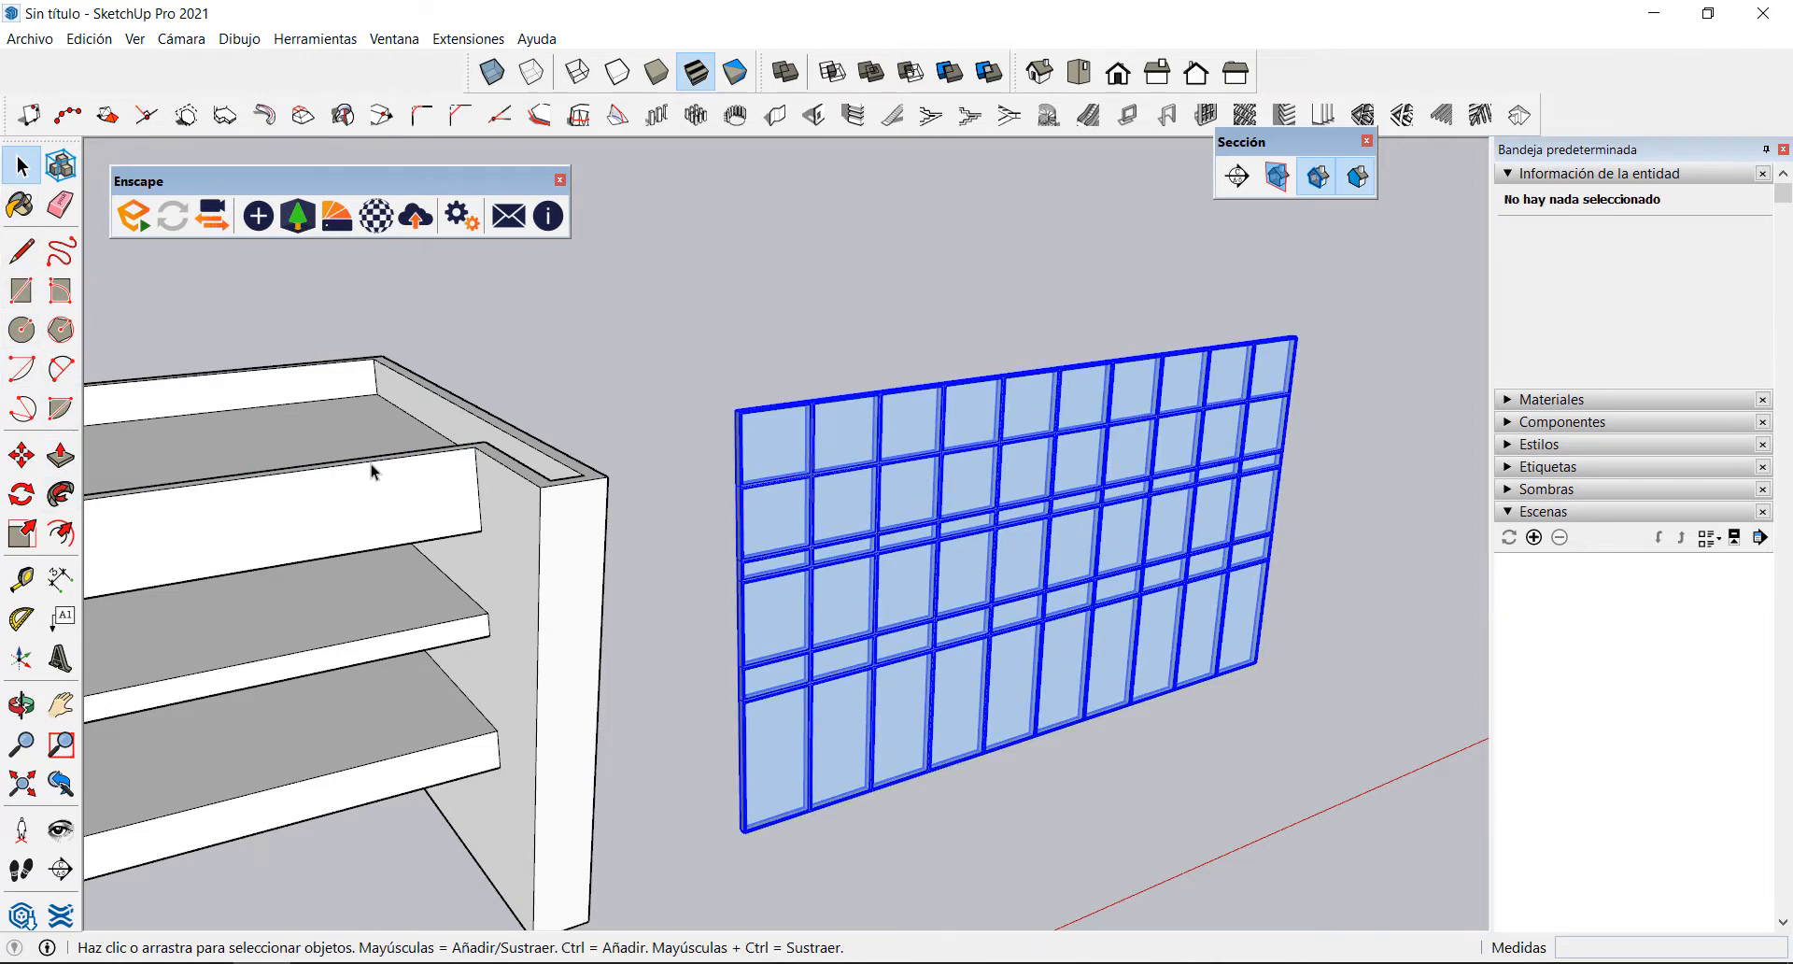
left_click(21, 455)
scroll(1289, 317, "up", 5)
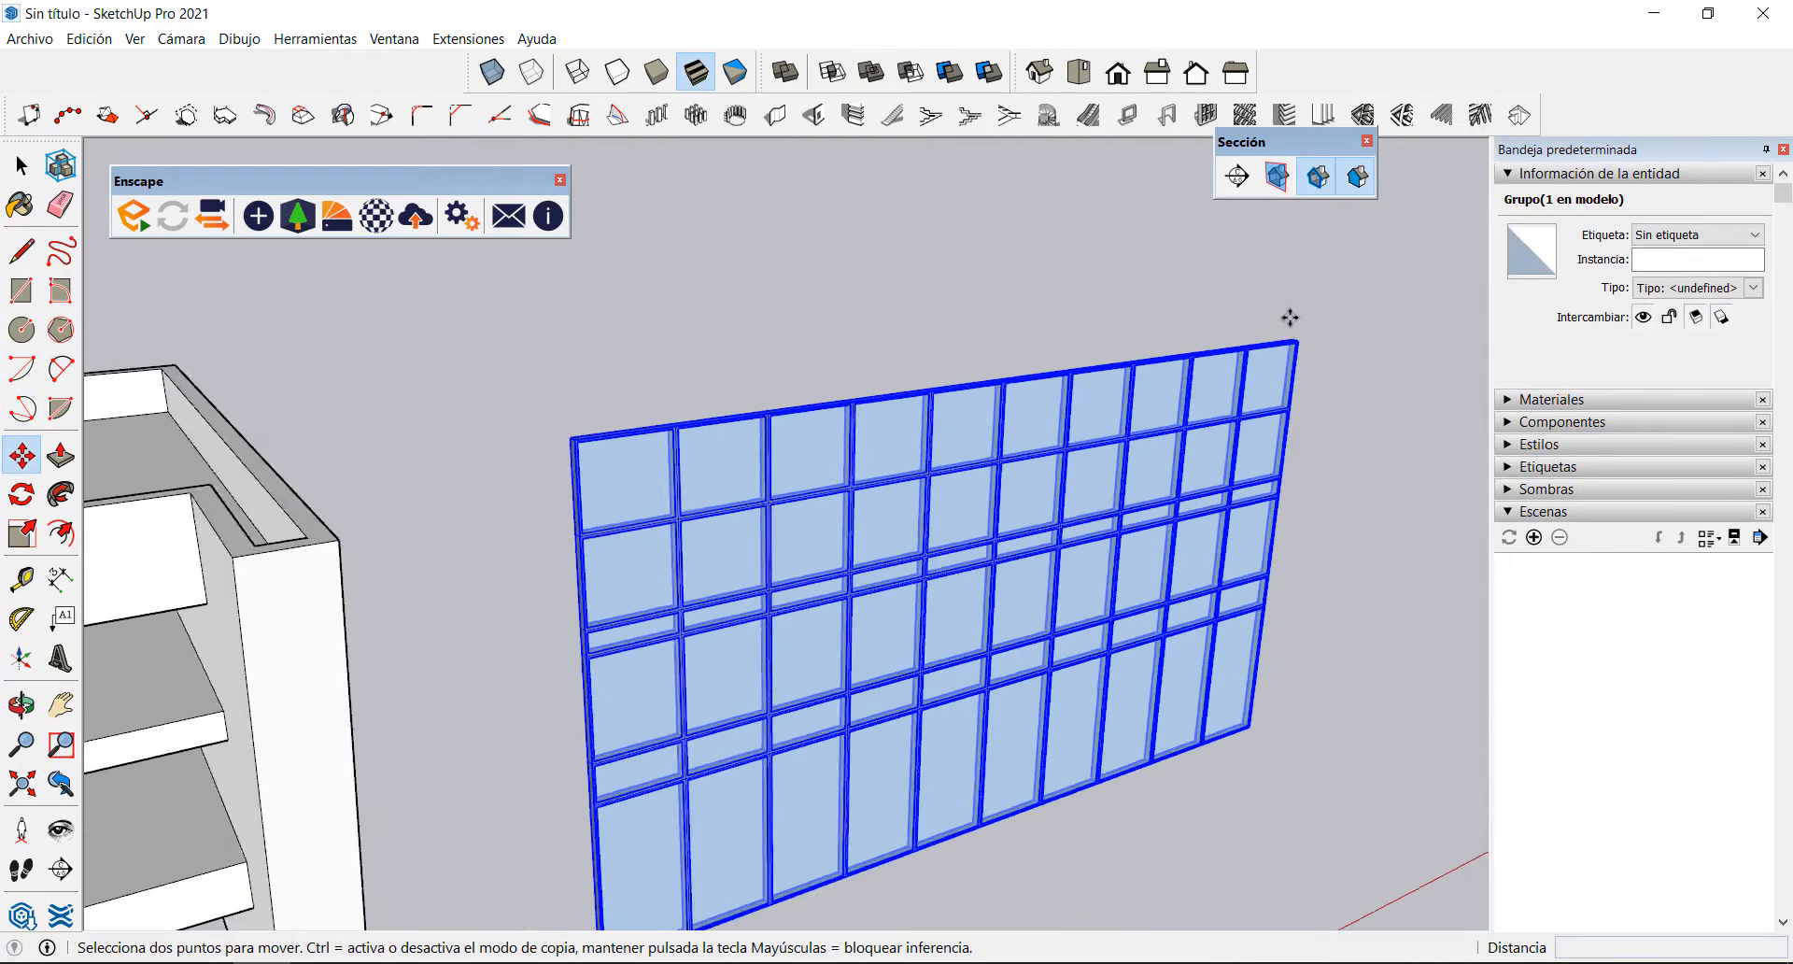
left_click(1294, 362)
scroll(1242, 364, "down", 5)
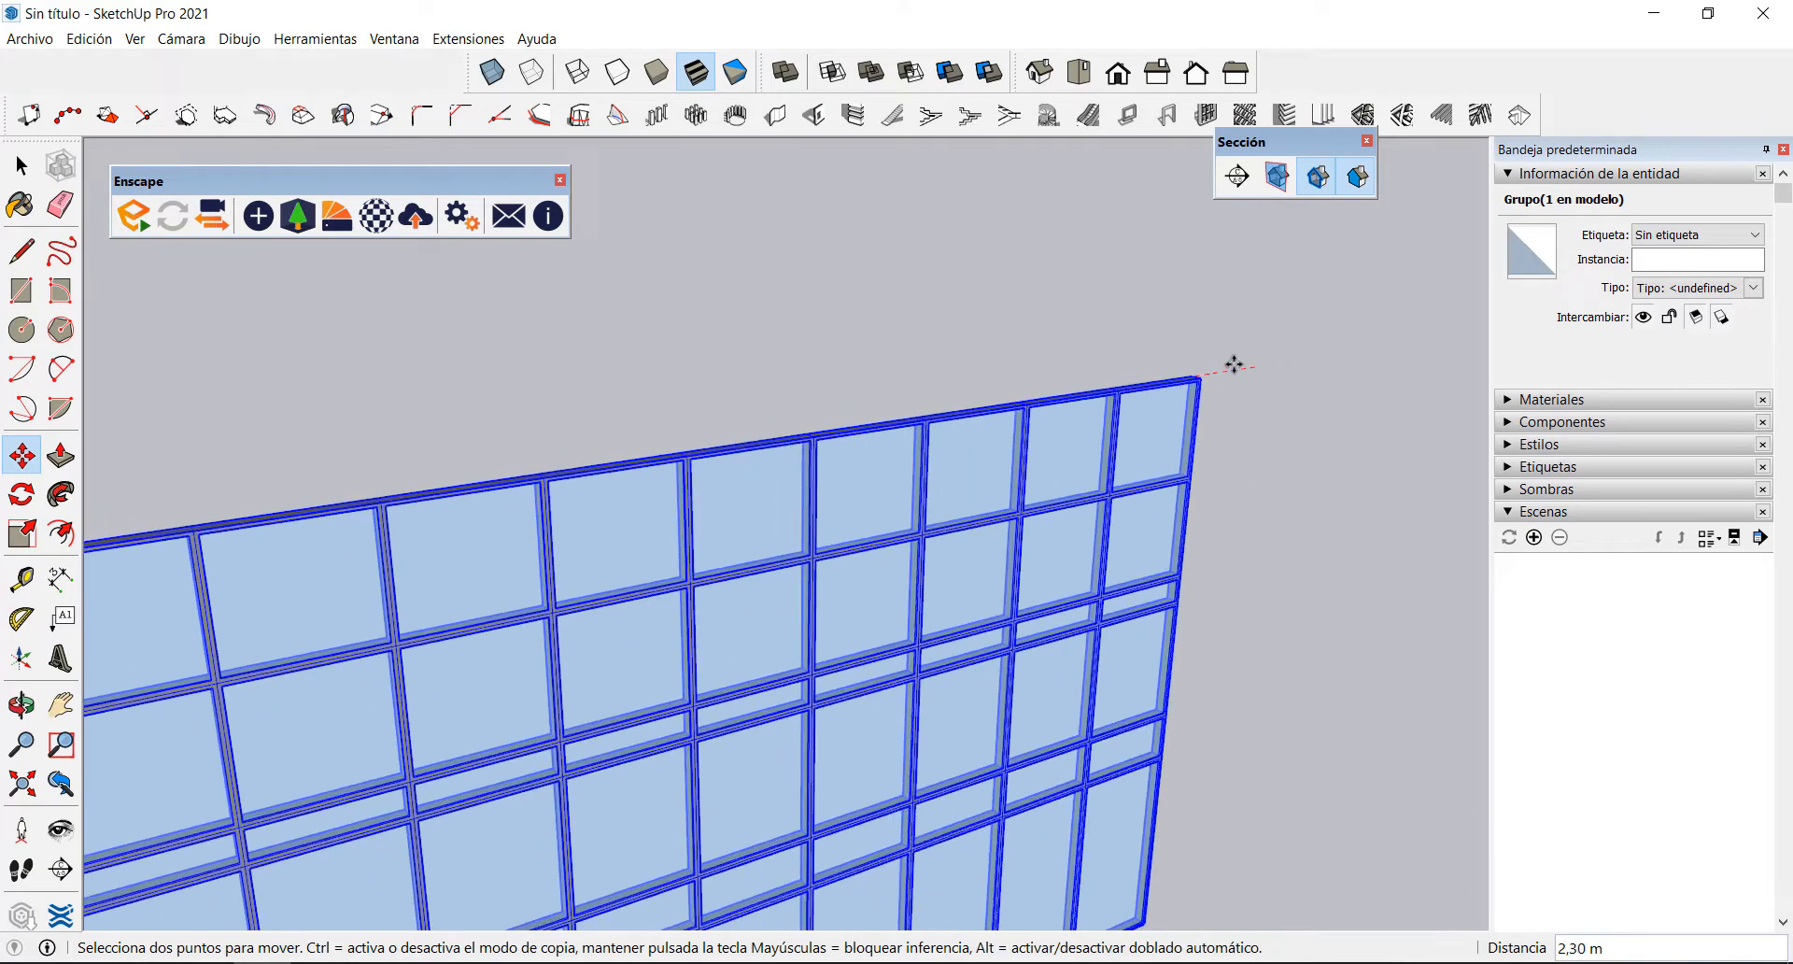
scroll(594, 446, "up", 4)
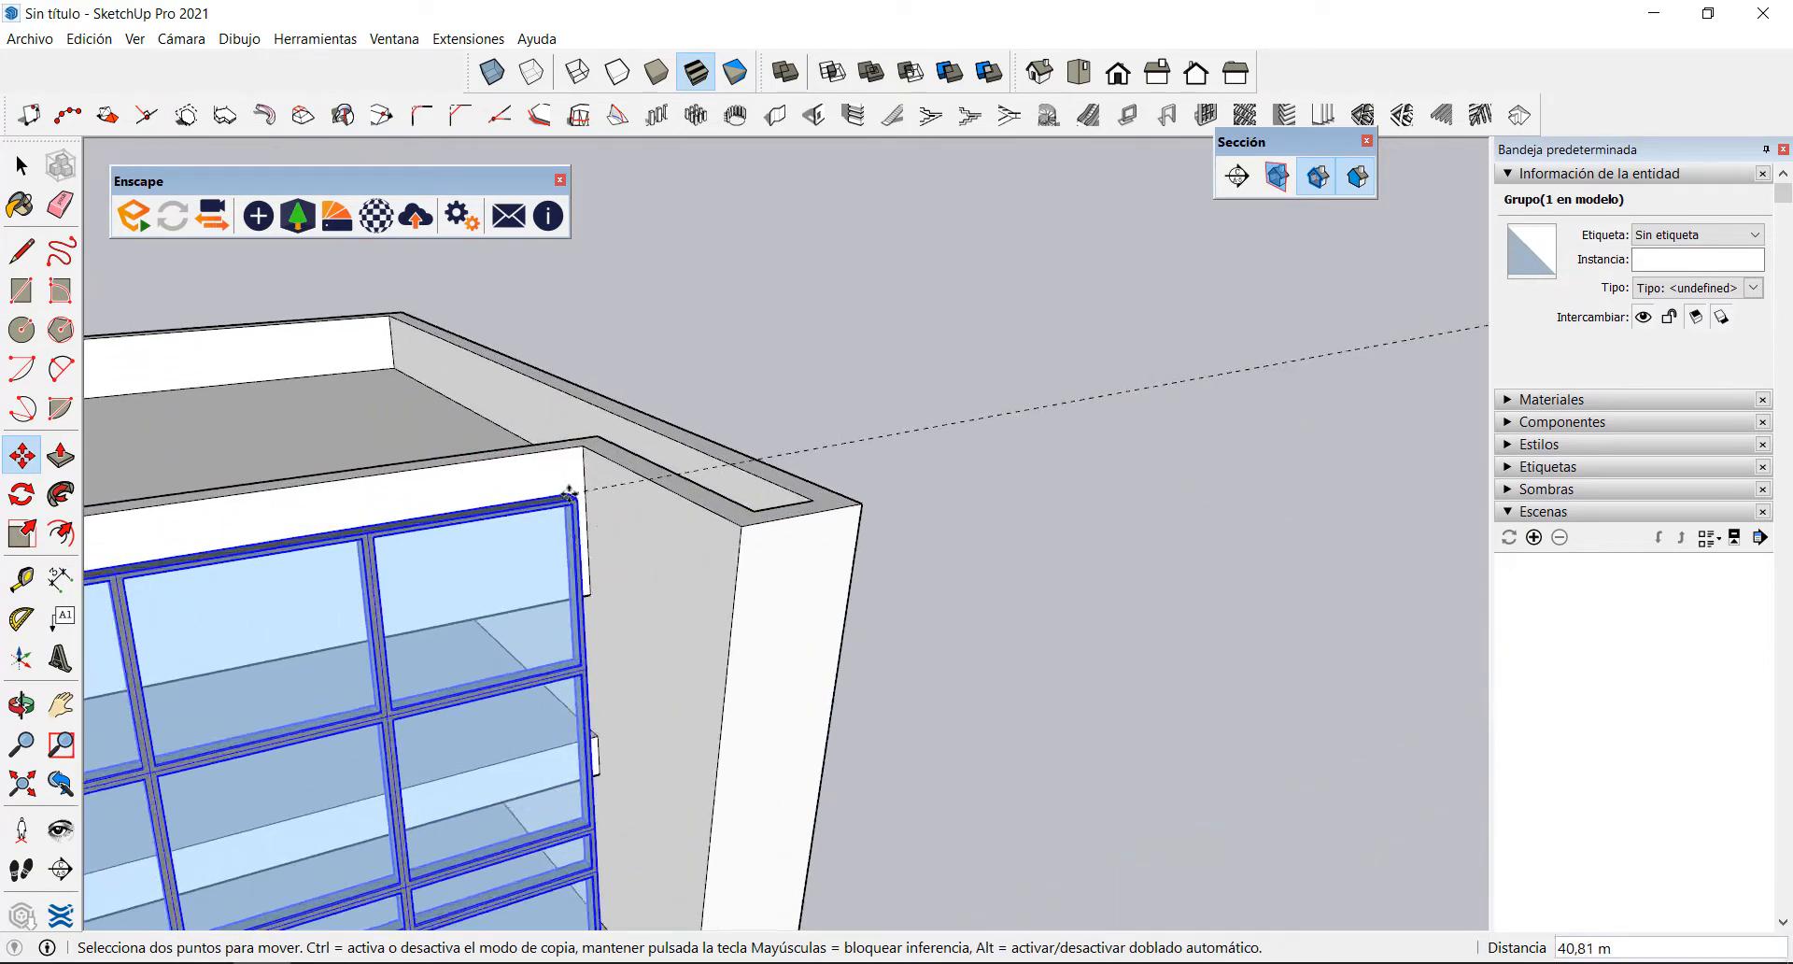
left_click(593, 446)
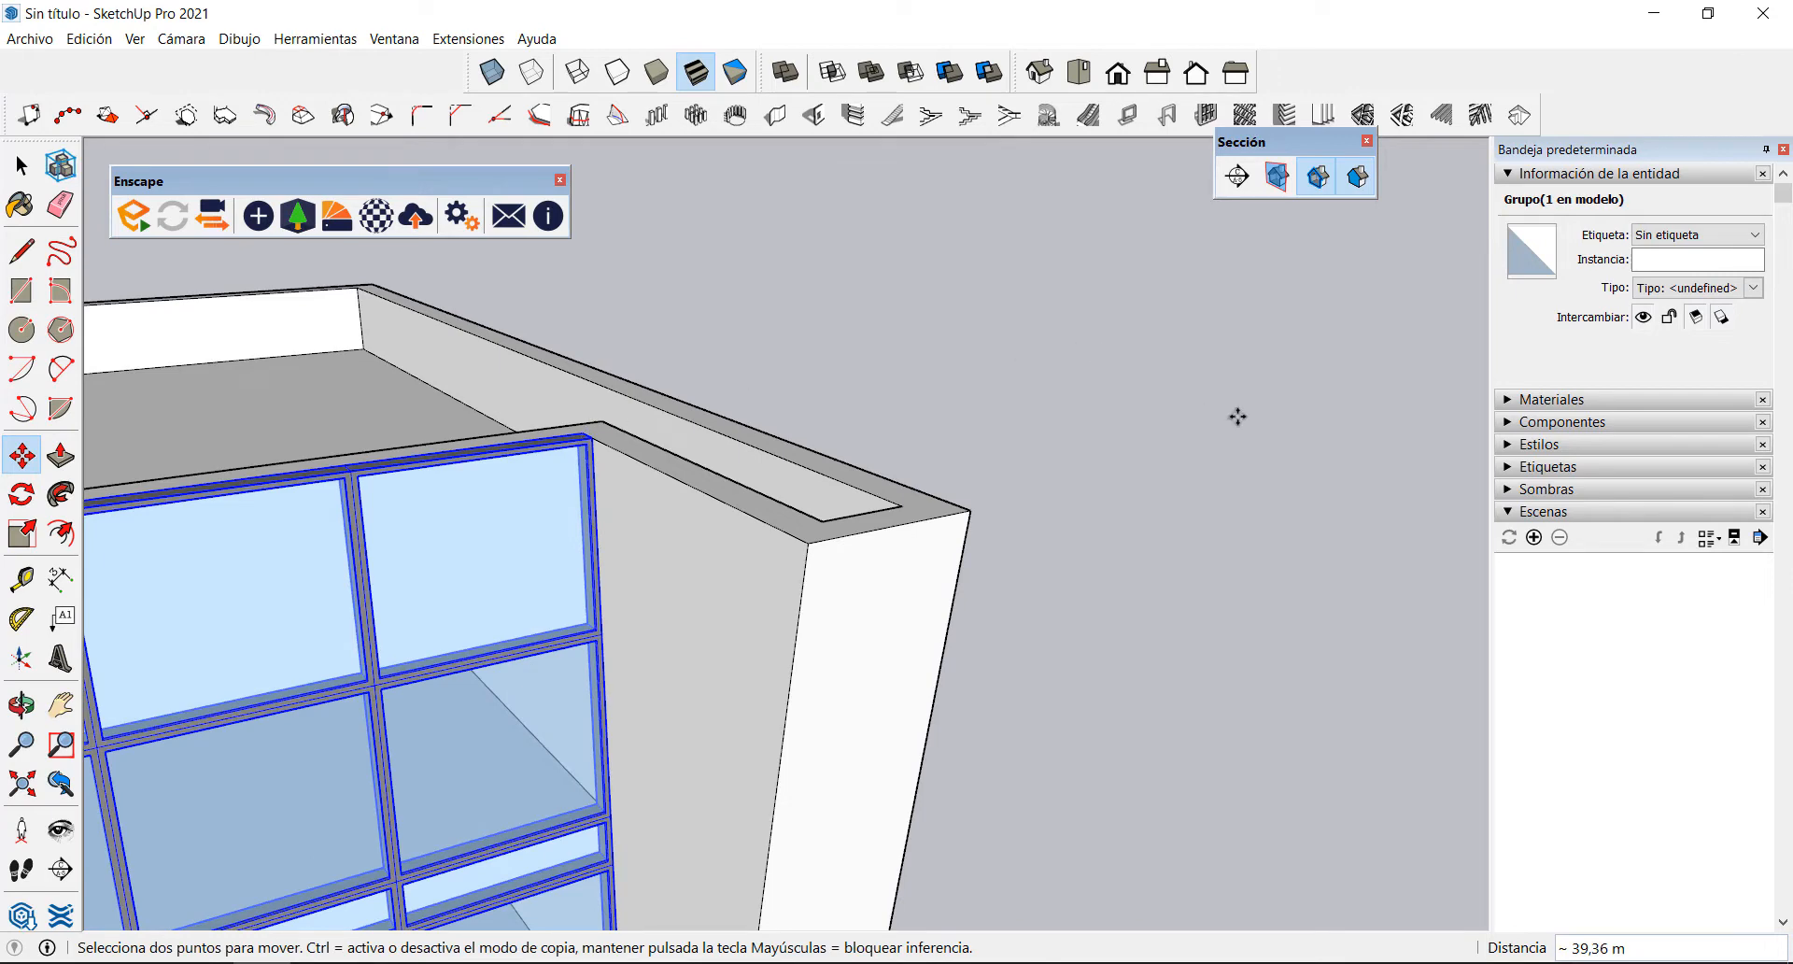
scroll(1246, 422, "down", 4)
scroll(1253, 426, "down", 2)
middle_click_drag(1248, 432, 725, 464)
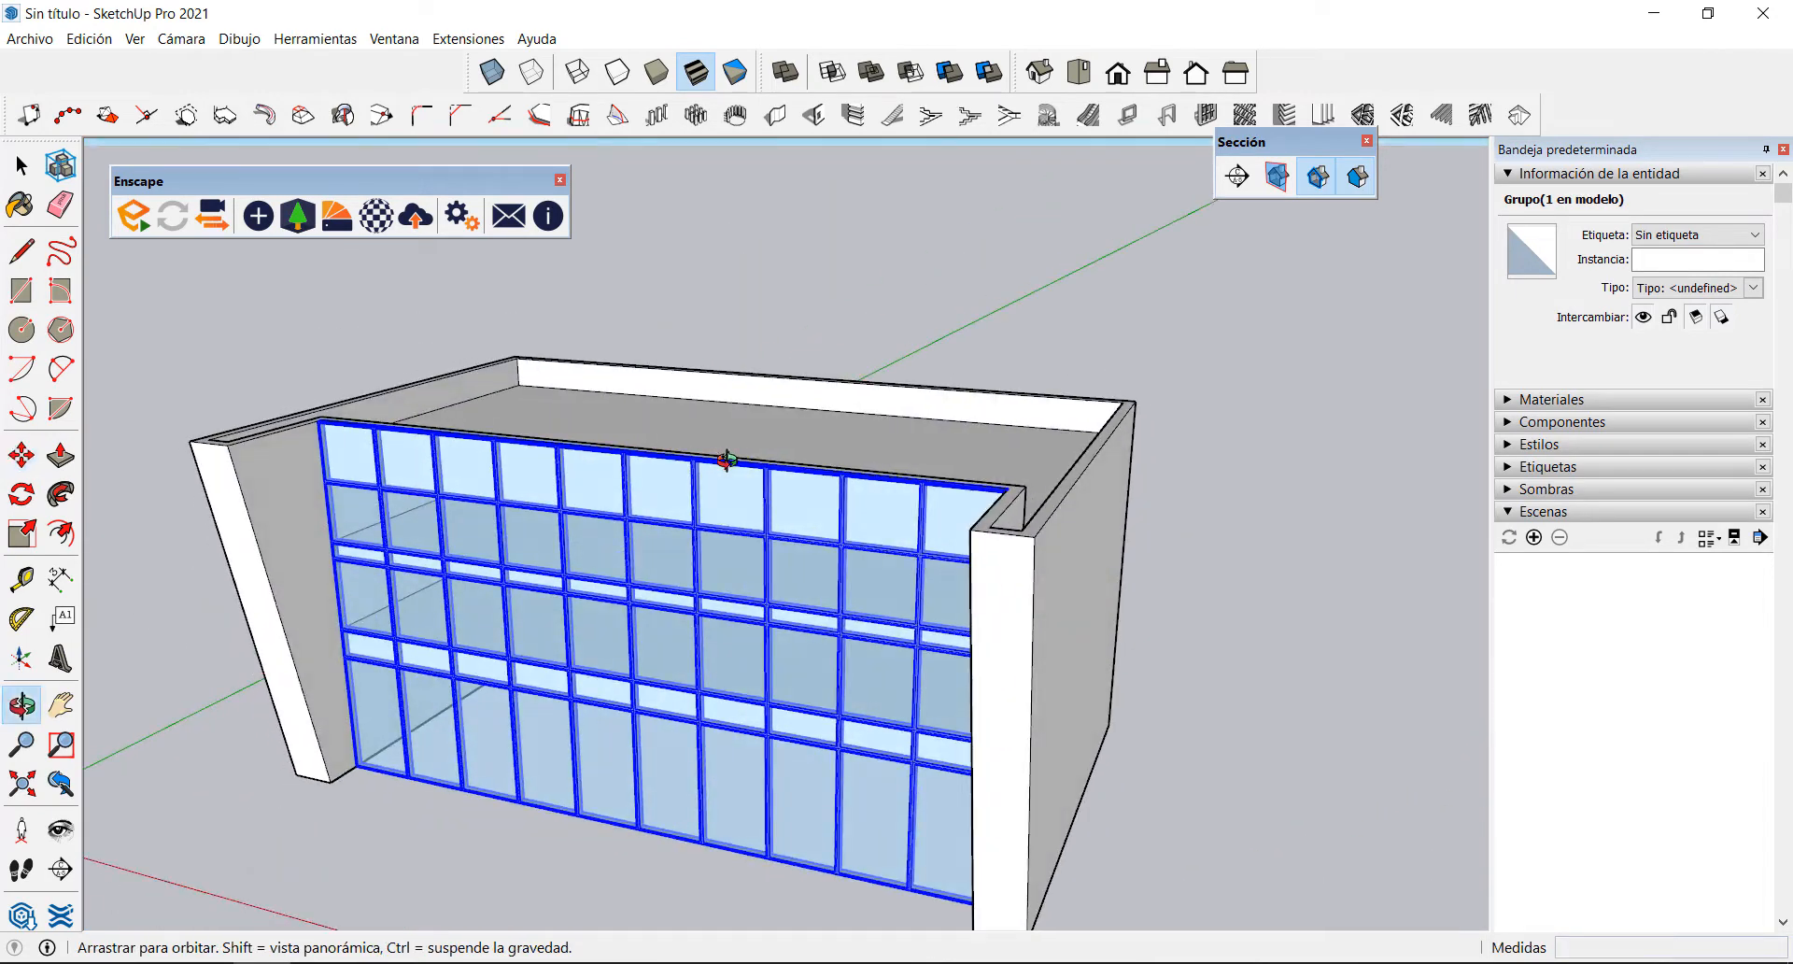
left_click(20, 166)
left_click(703, 280)
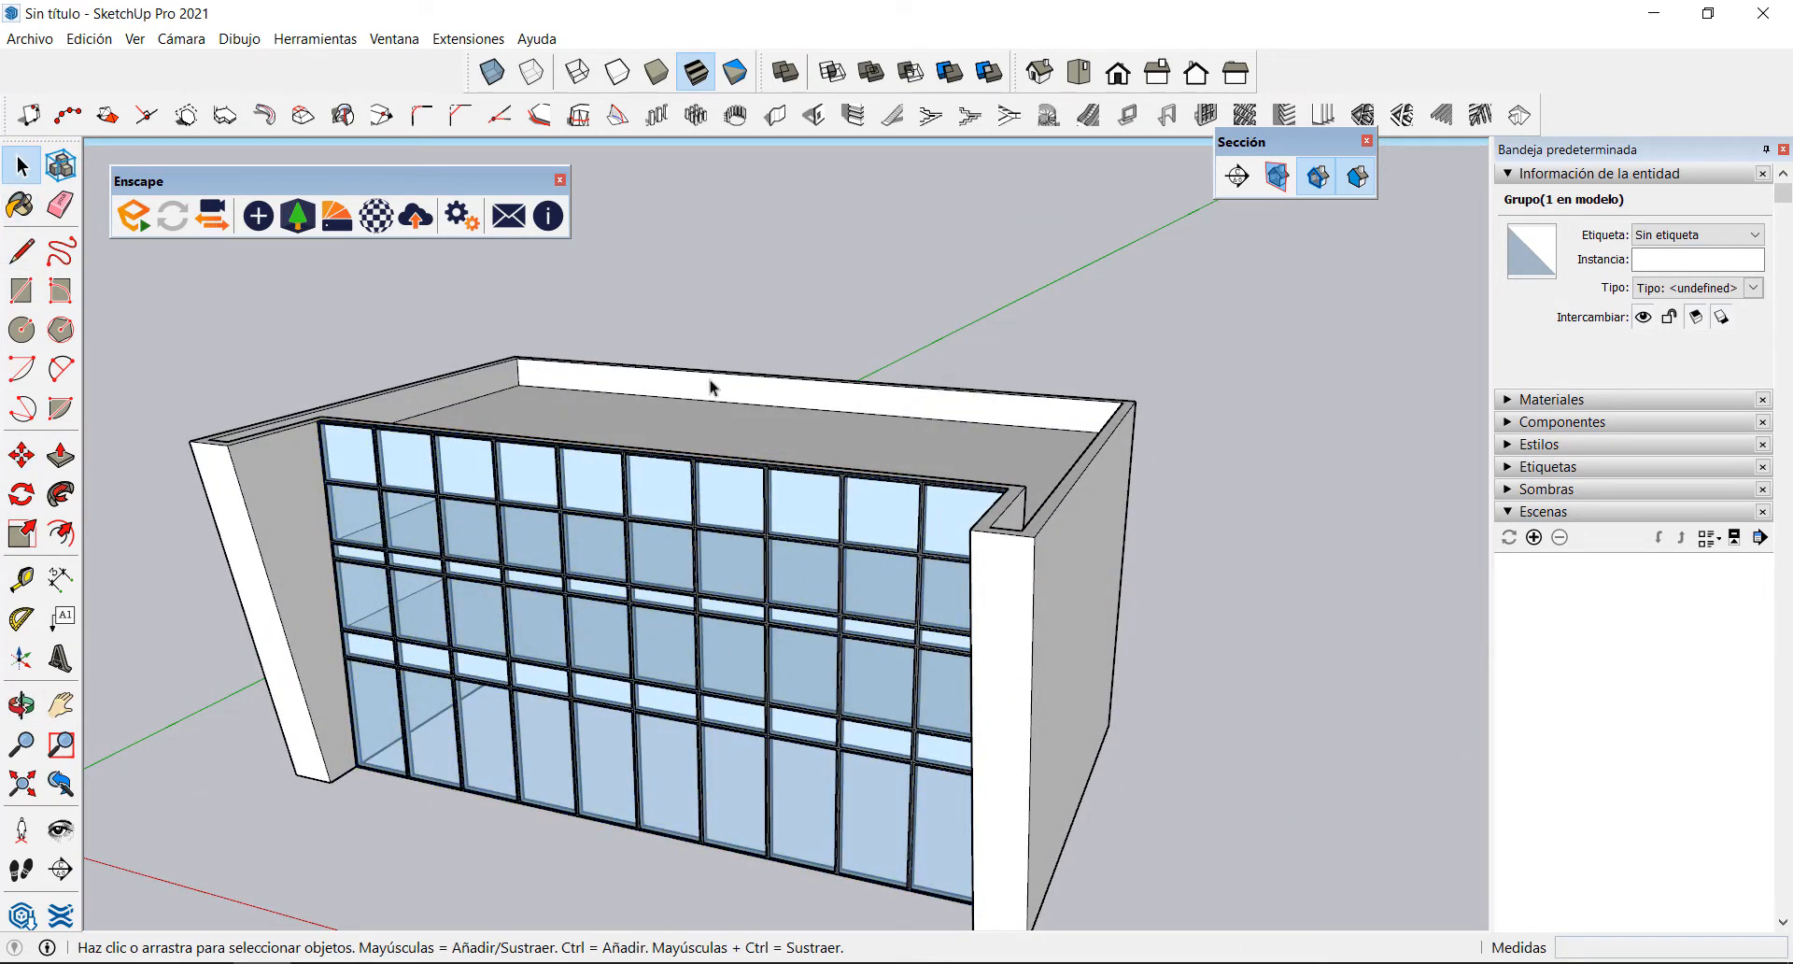
Step: Measure the depth of the curtain wall frame at its bottom corner beside the inclined side wall
middle_click_drag(713, 388, 748, 520)
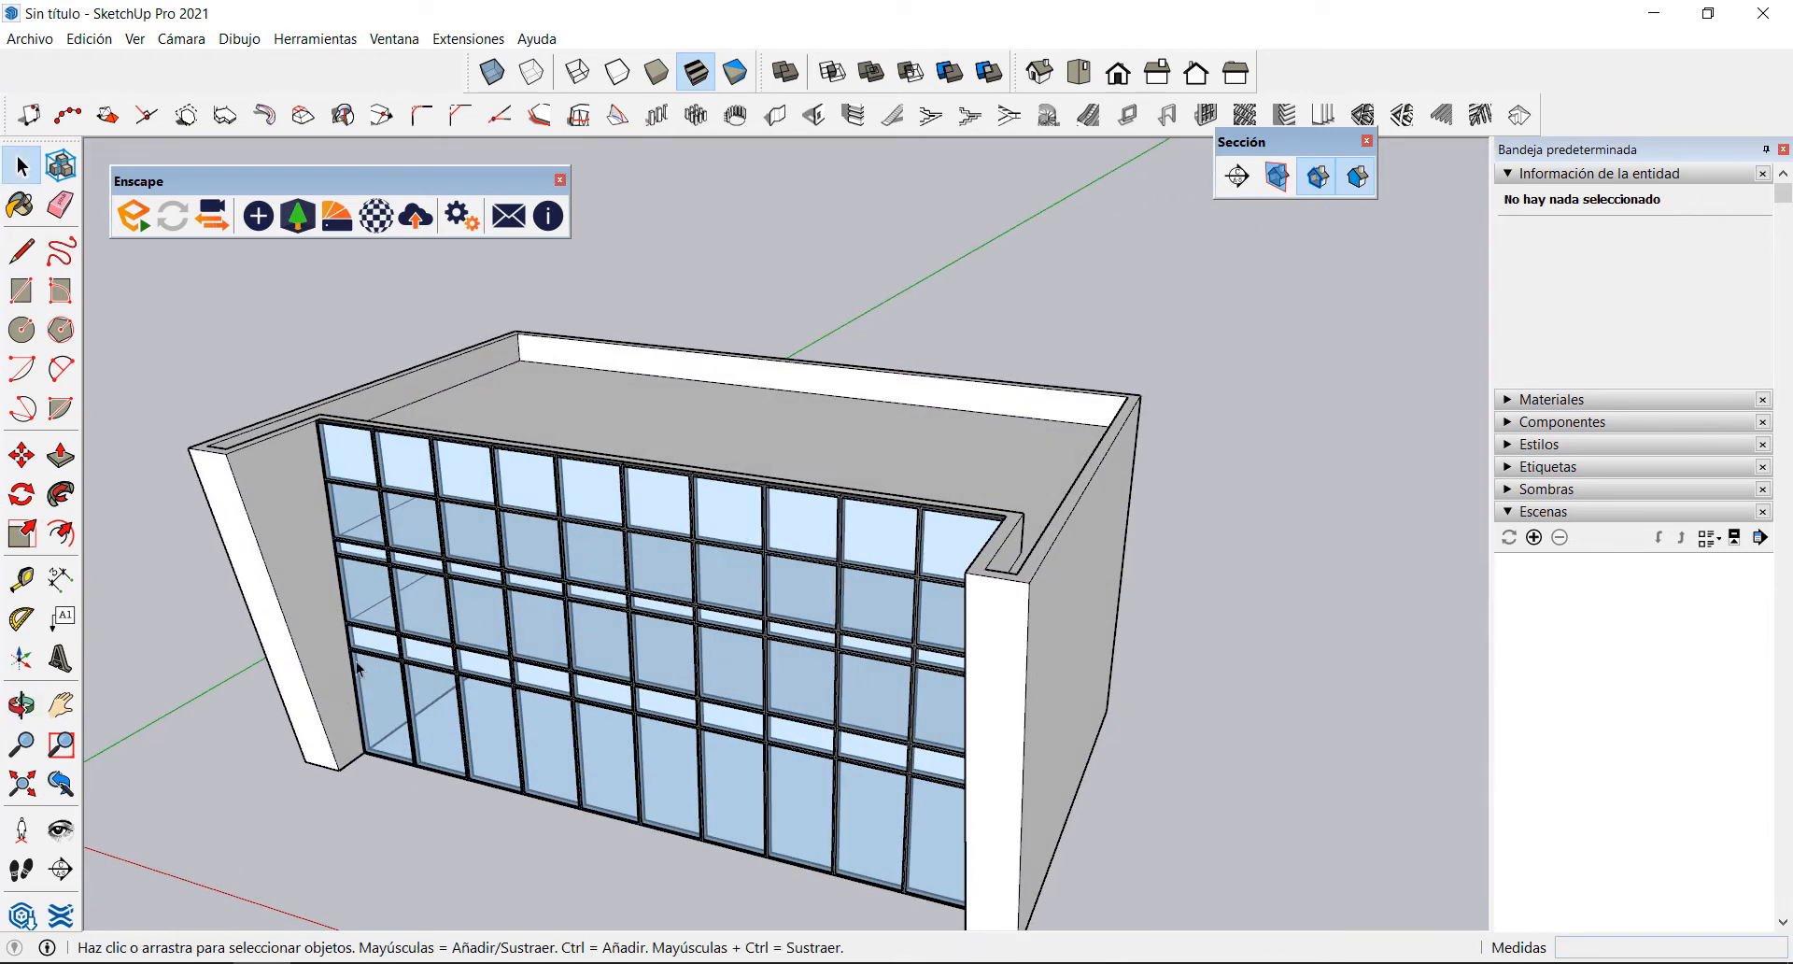
scroll(378, 777, "up", 3)
scroll(377, 778, "up", 8)
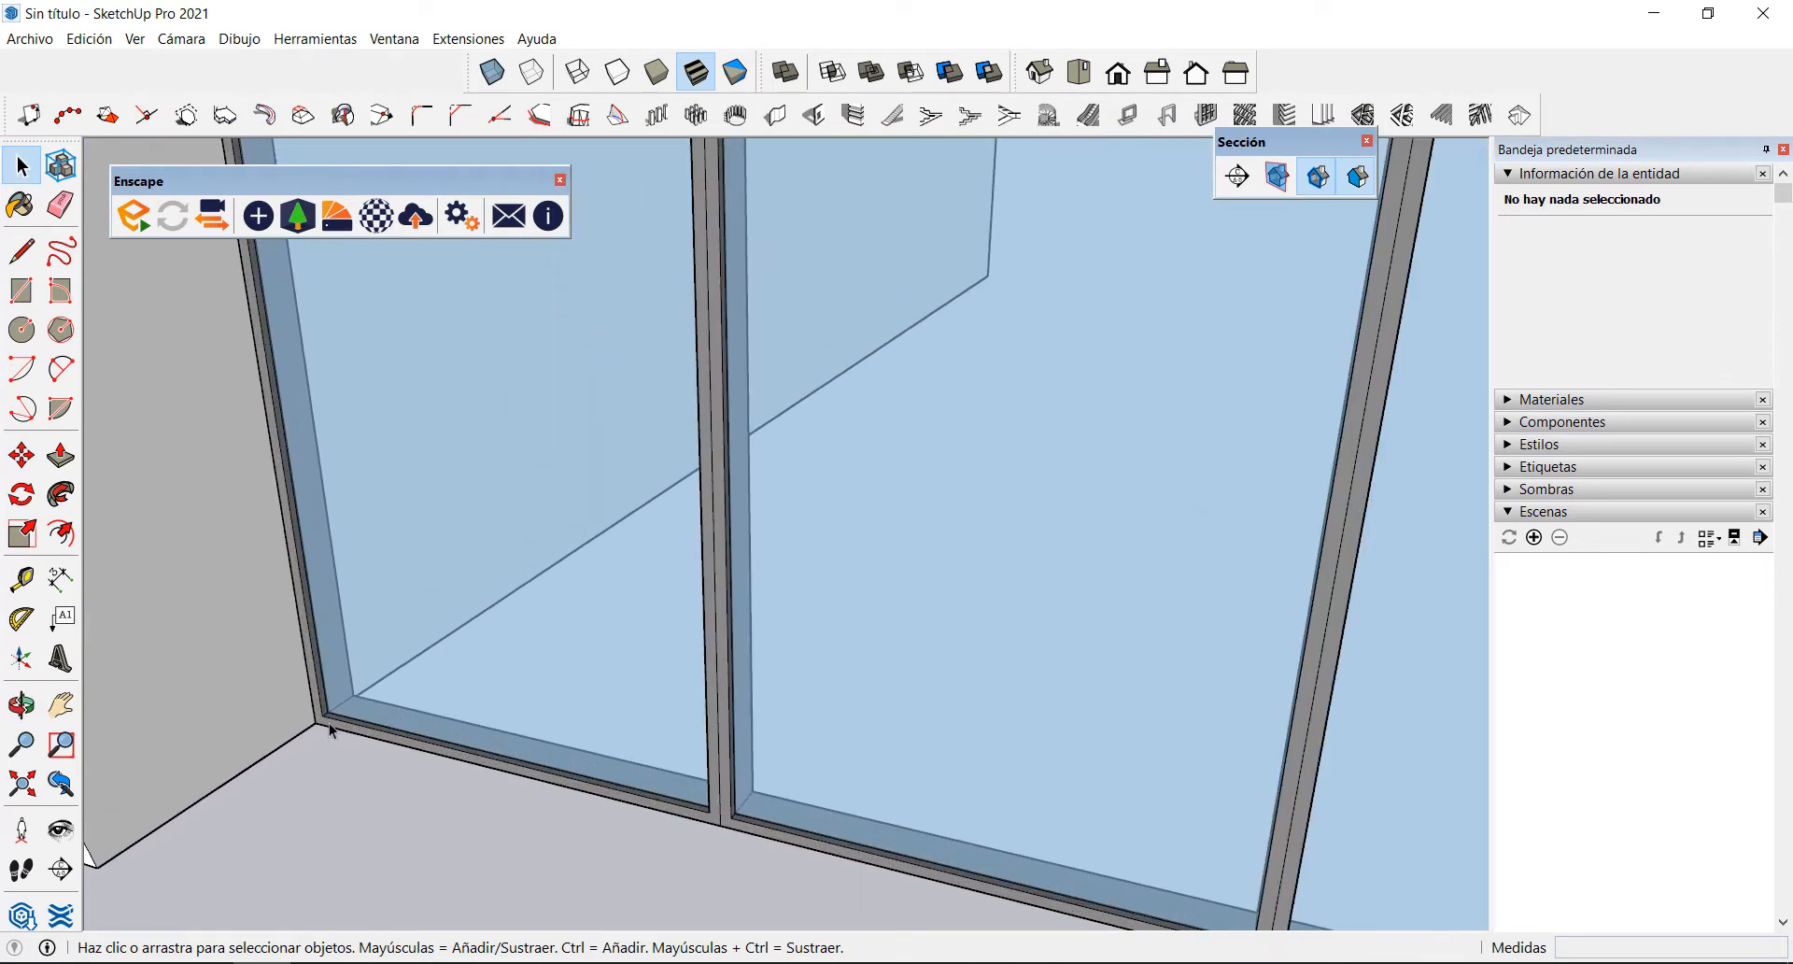
scroll(309, 724, "up", 2)
scroll(392, 725, "up", 3)
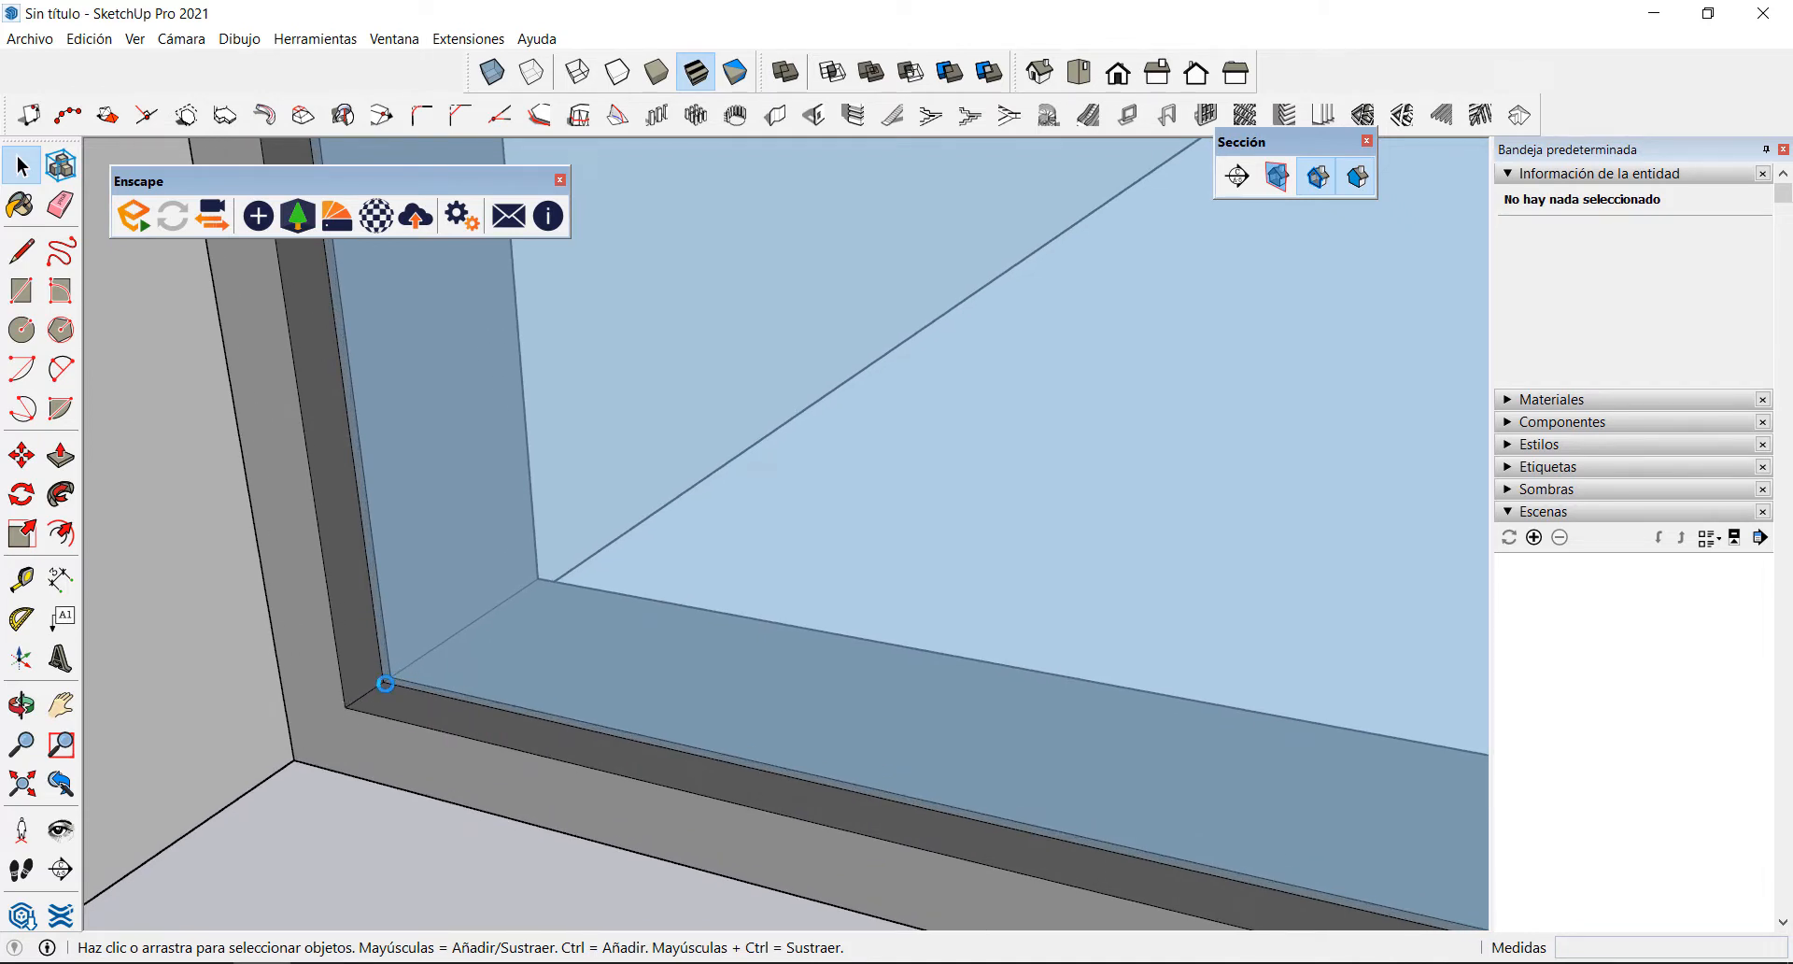
left_click(22, 579)
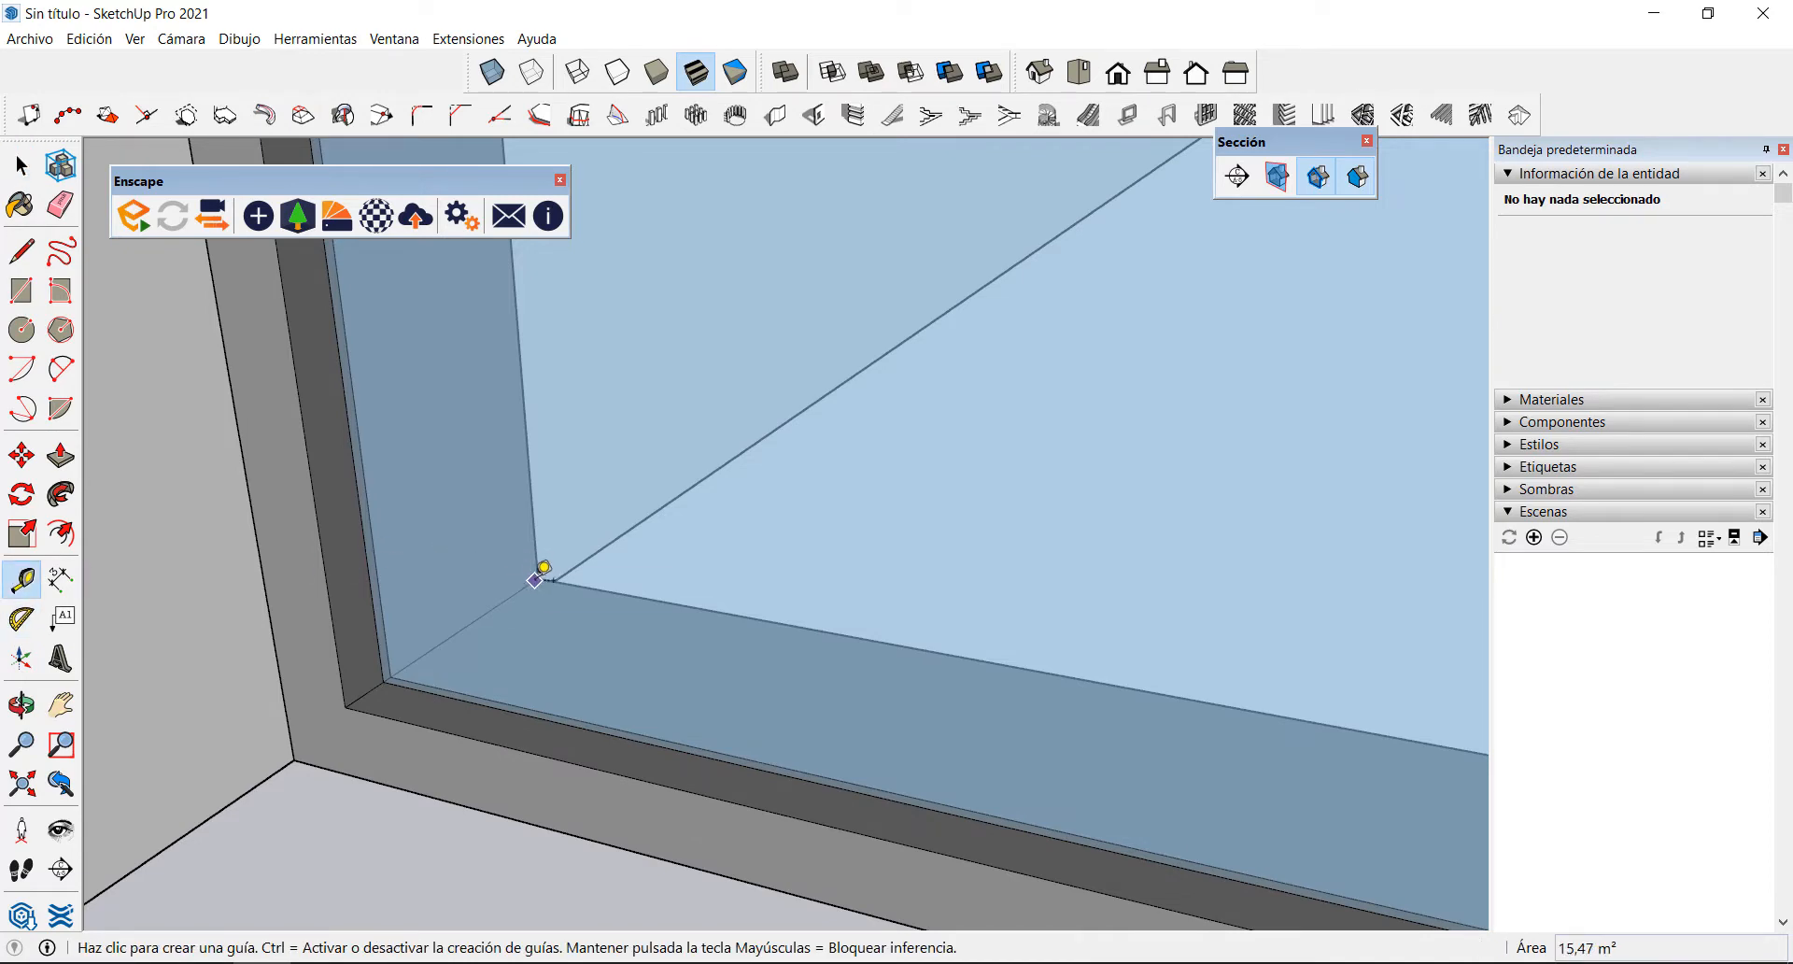
mouse_move(538, 609)
middle_mouse_down()
mouse_move(283, 664)
mouse_move(565, 592)
middle_mouse_up()
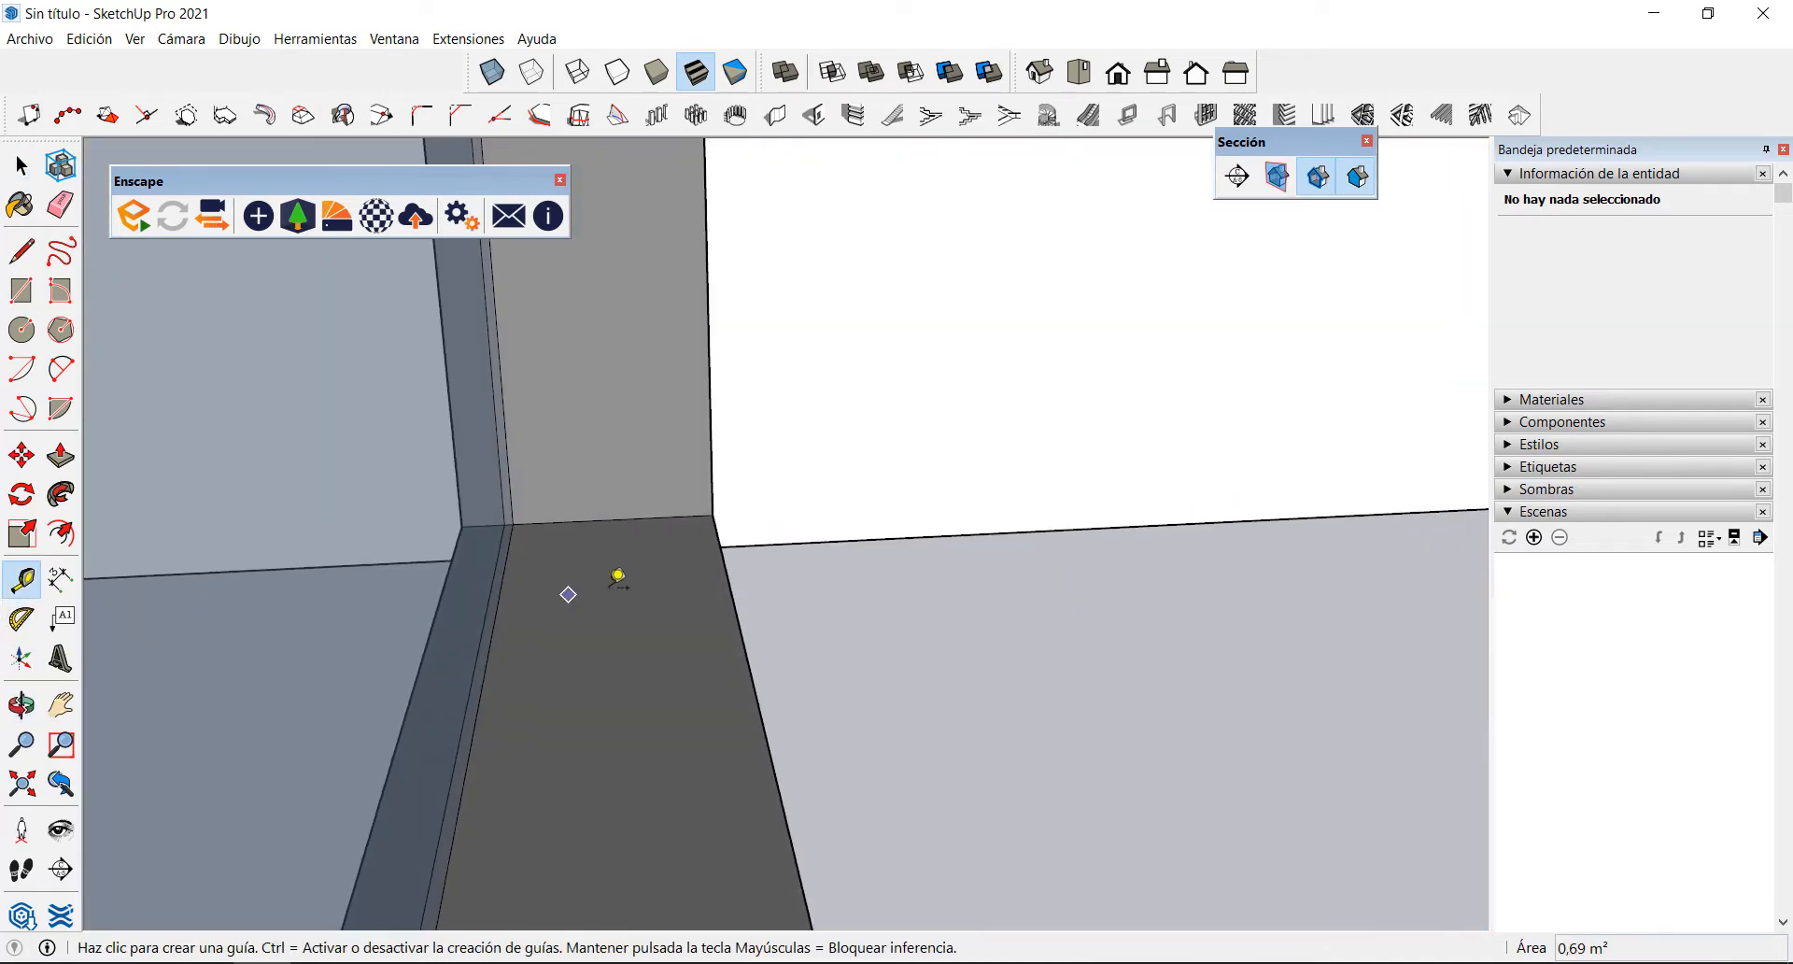
middle_click_drag(716, 511, 766, 542)
left_click(779, 528)
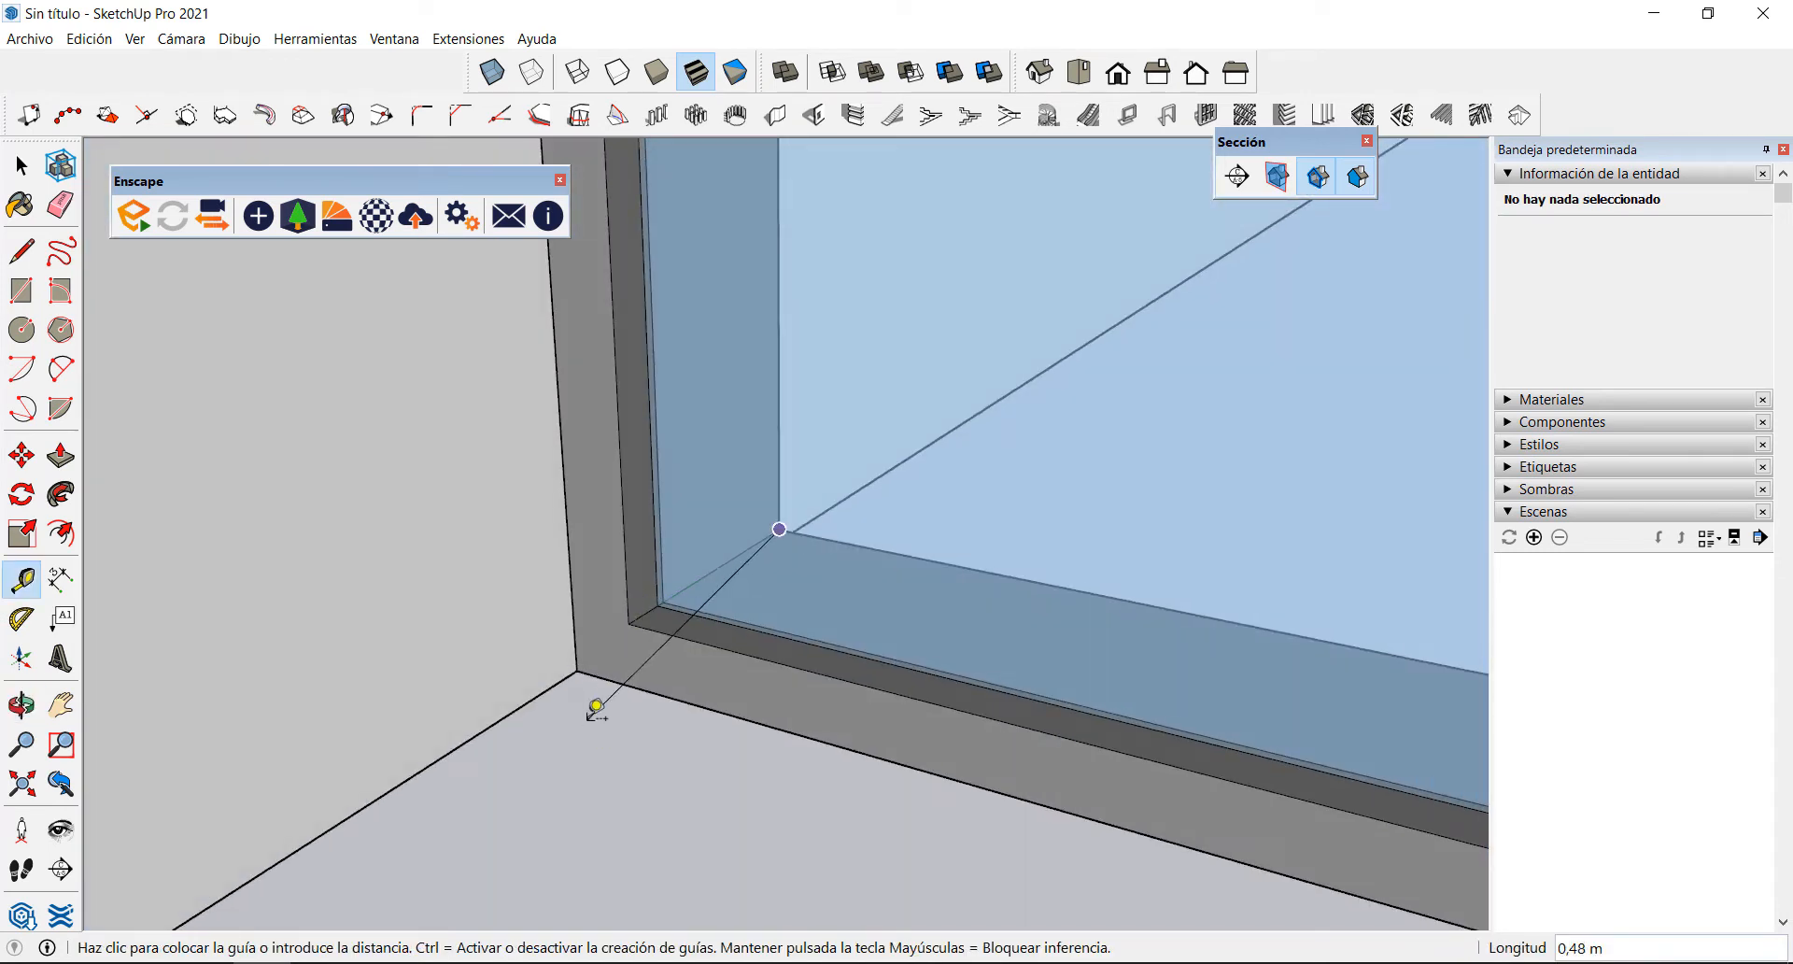
left_click(628, 623)
scroll(579, 733, "down", 3)
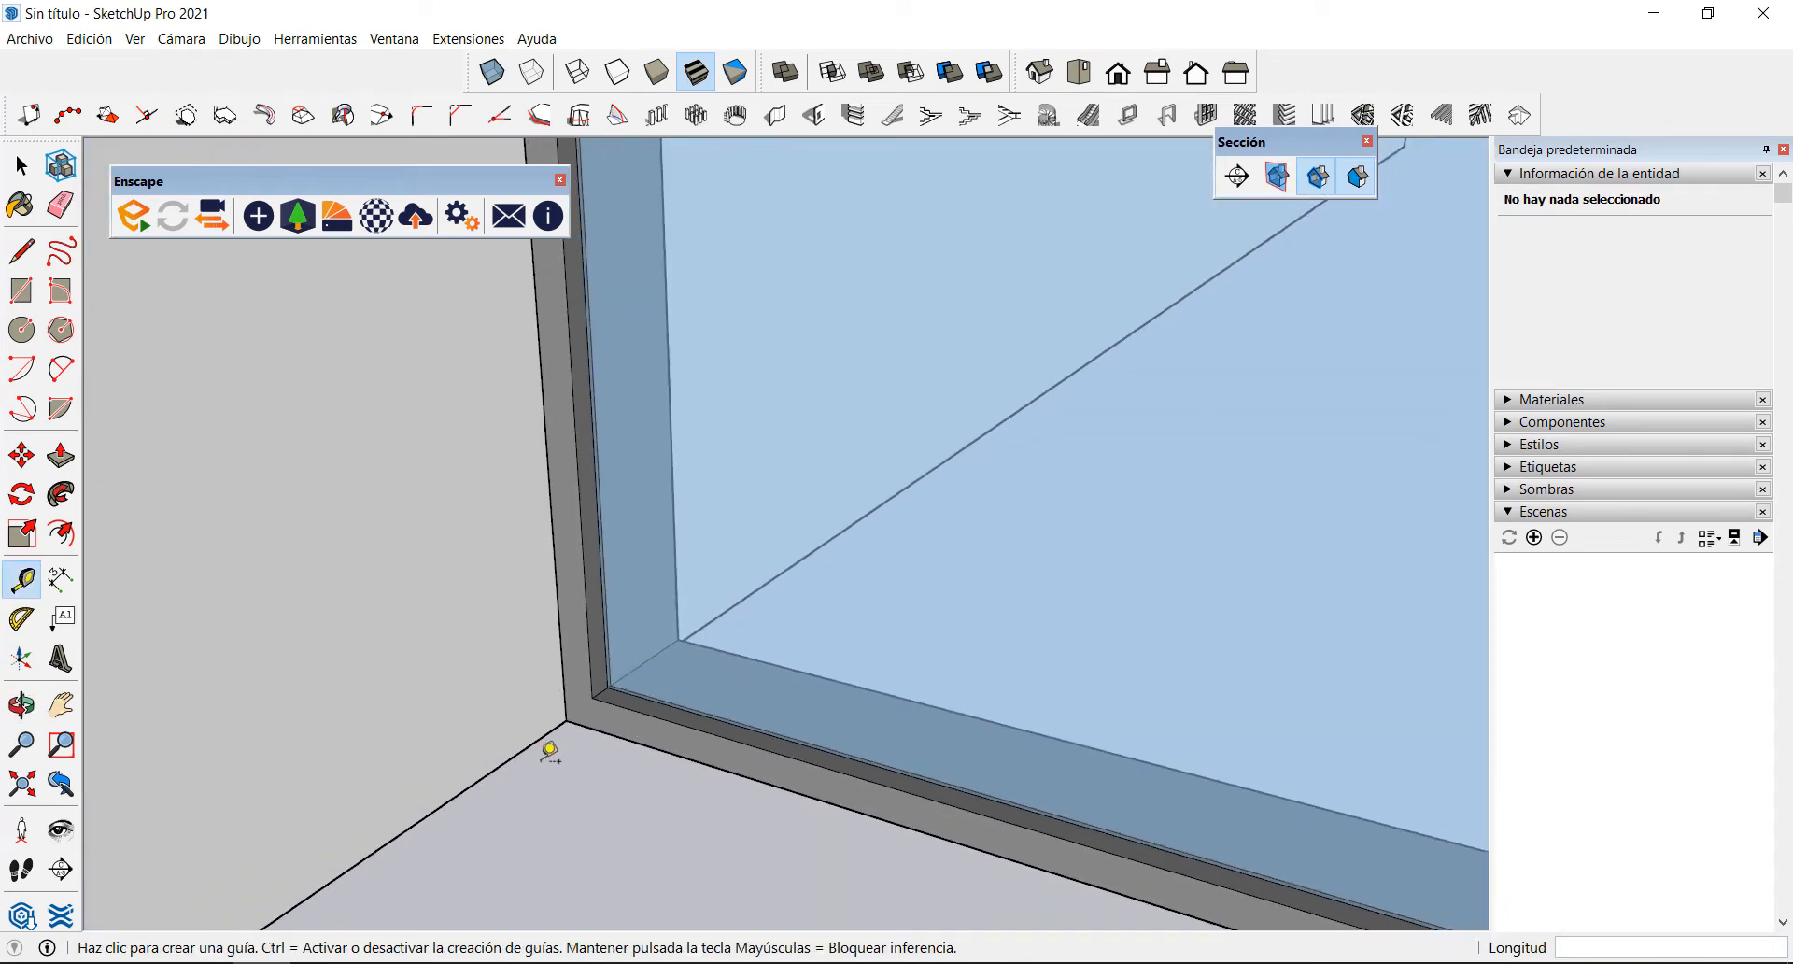
left_click(19, 166)
Step: Save the model as 'Uso GH y Lattice Maker.skp'
scroll(385, 725, "down", 10)
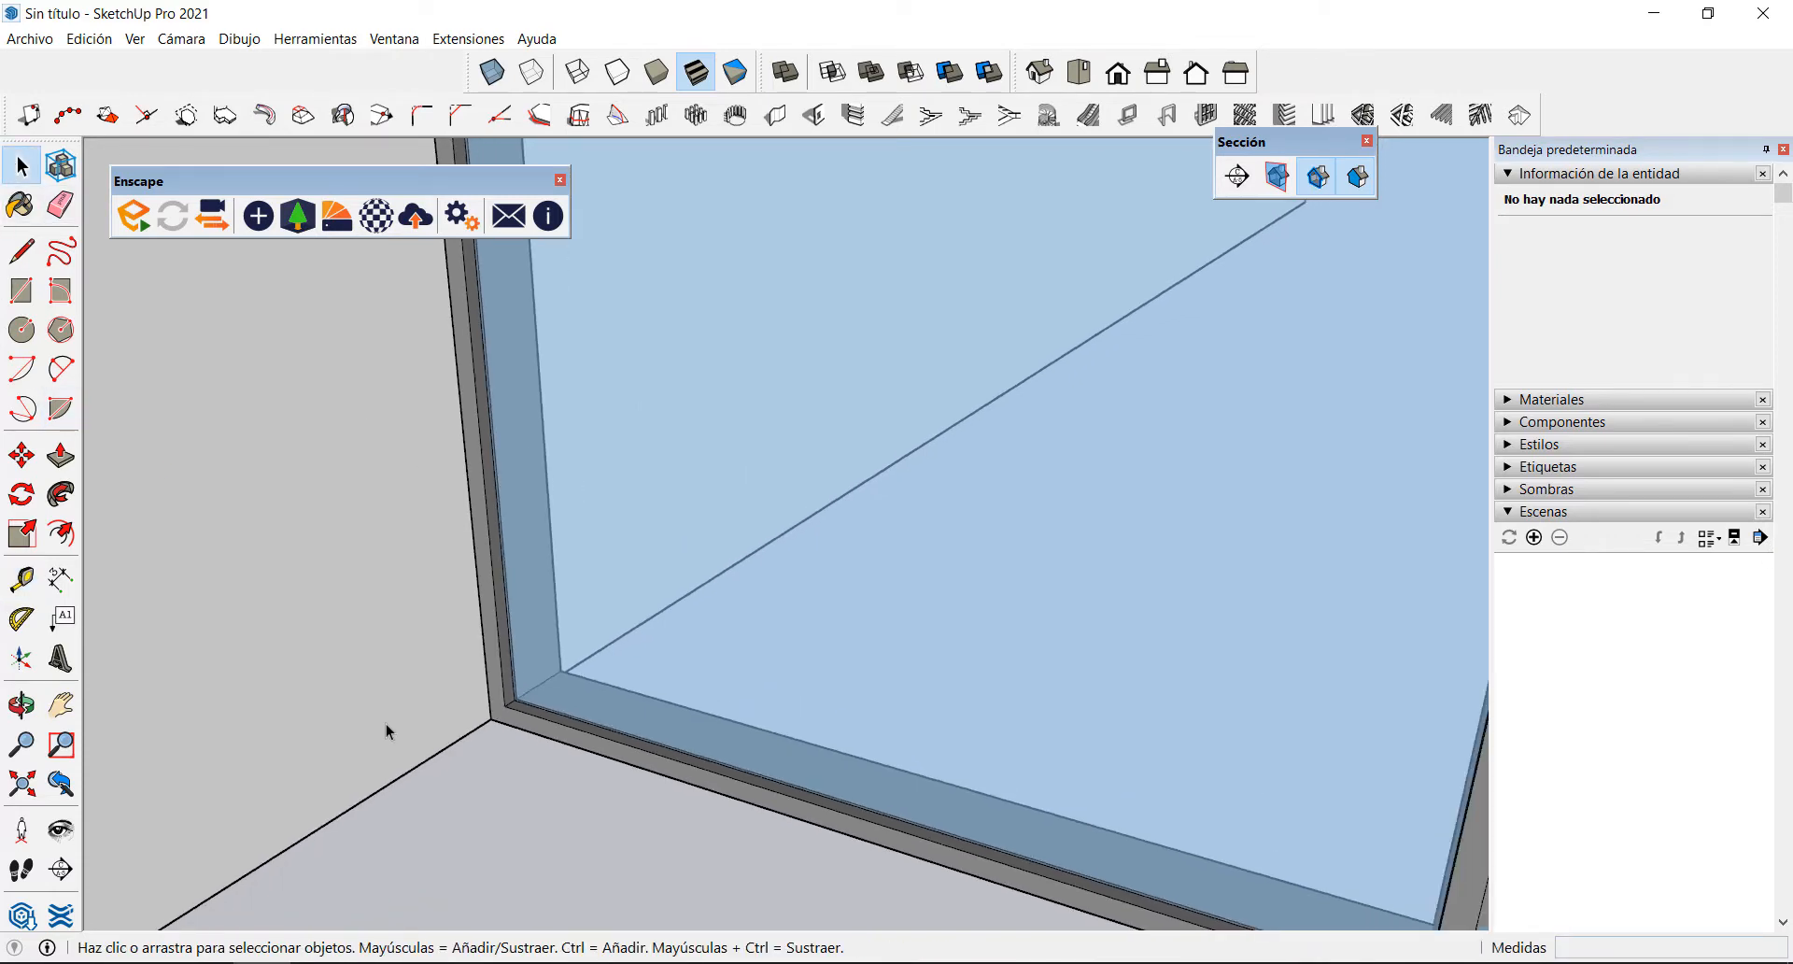
left_click(30, 39)
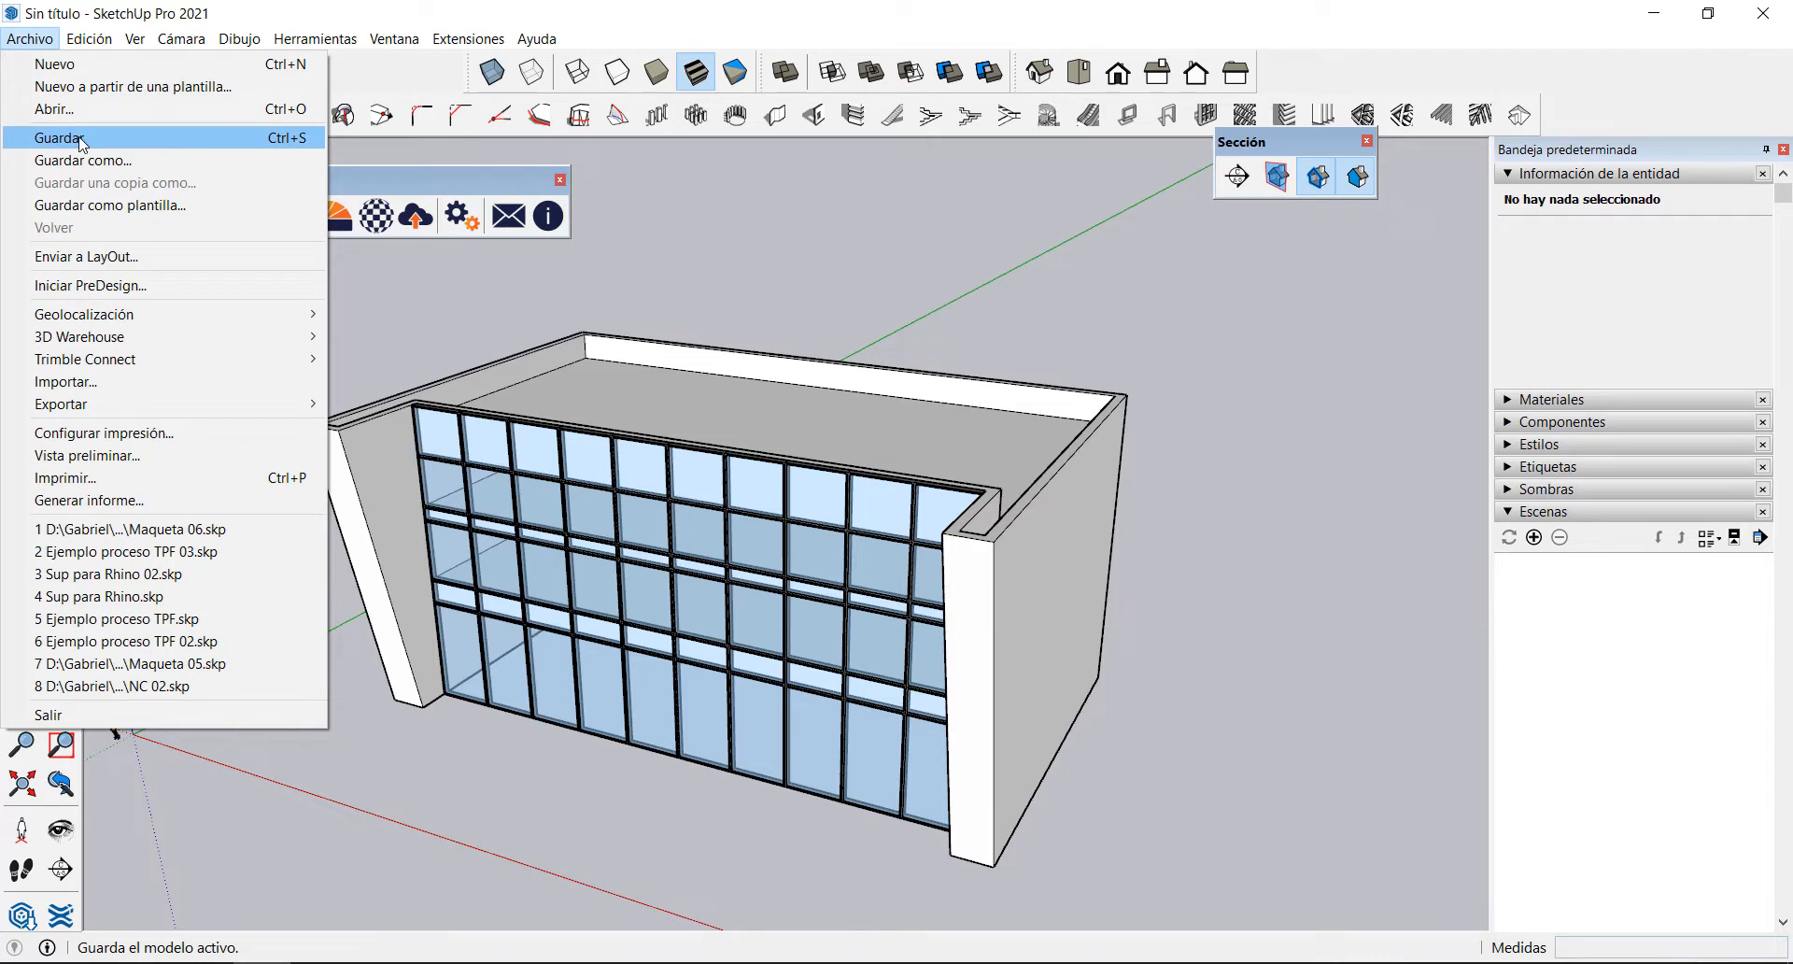
left_click(81, 142)
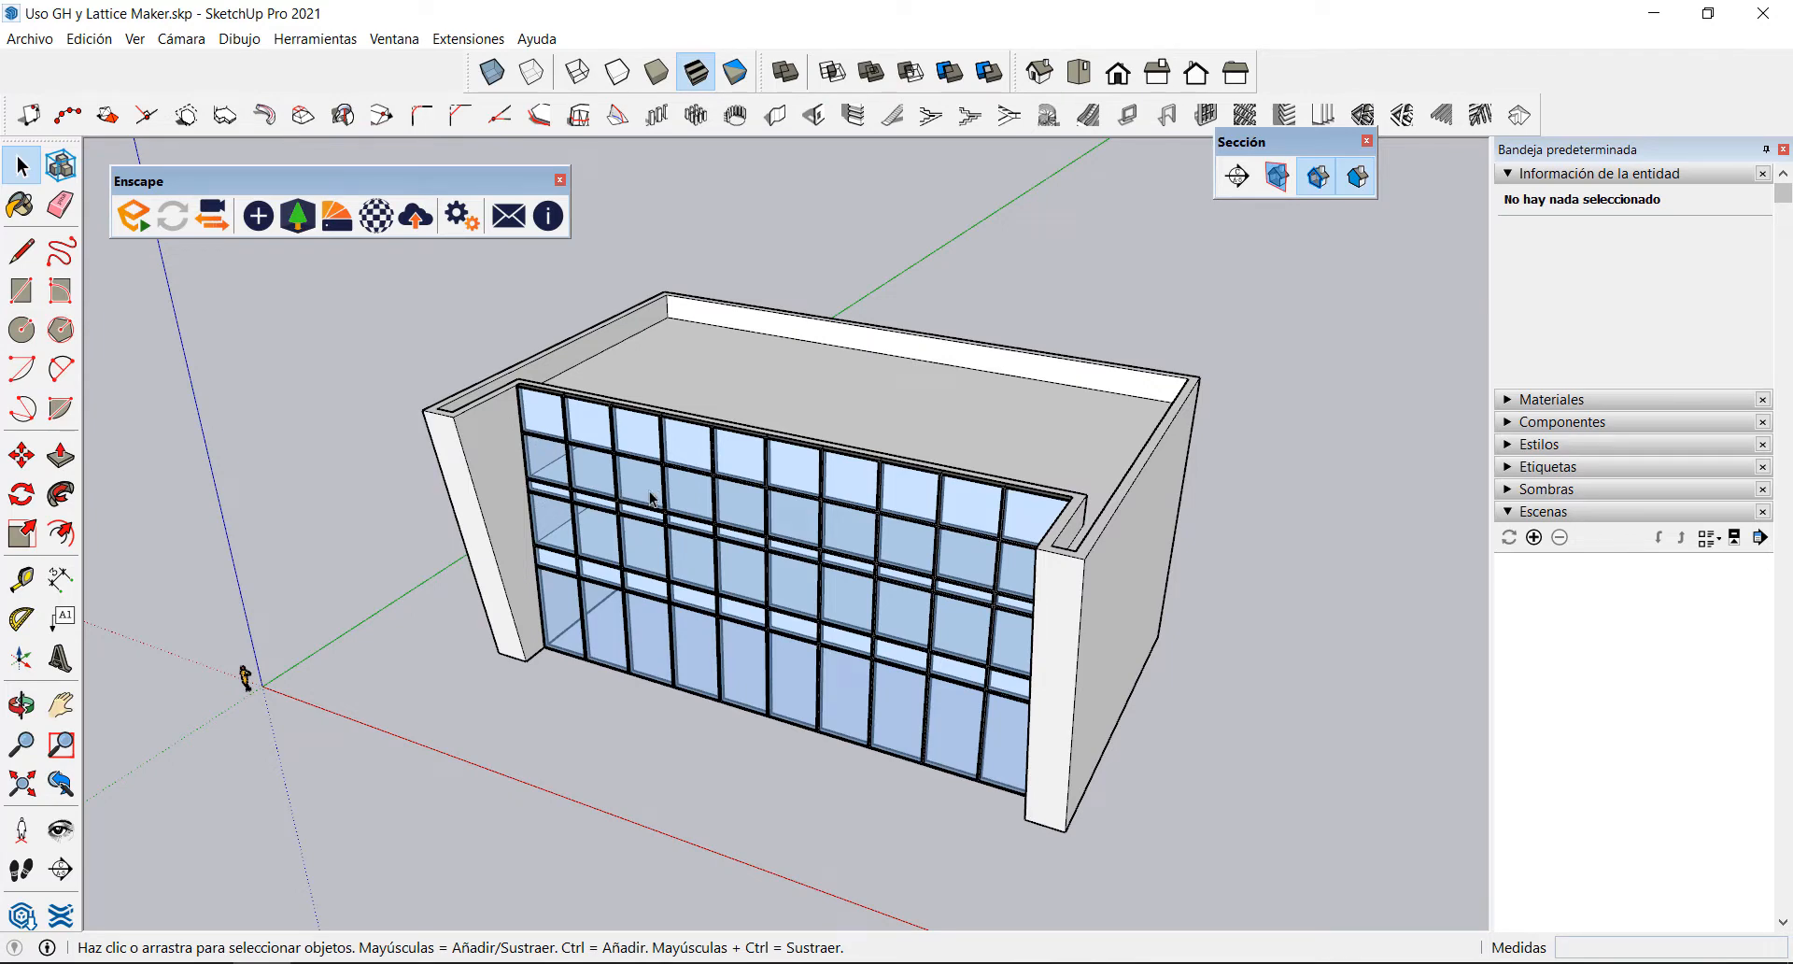
Step: Measure the side wall's vertical height and the horizontal offset from its front base corner to the curtain wall's top corner
middle_click_drag(508, 467, 280, 290)
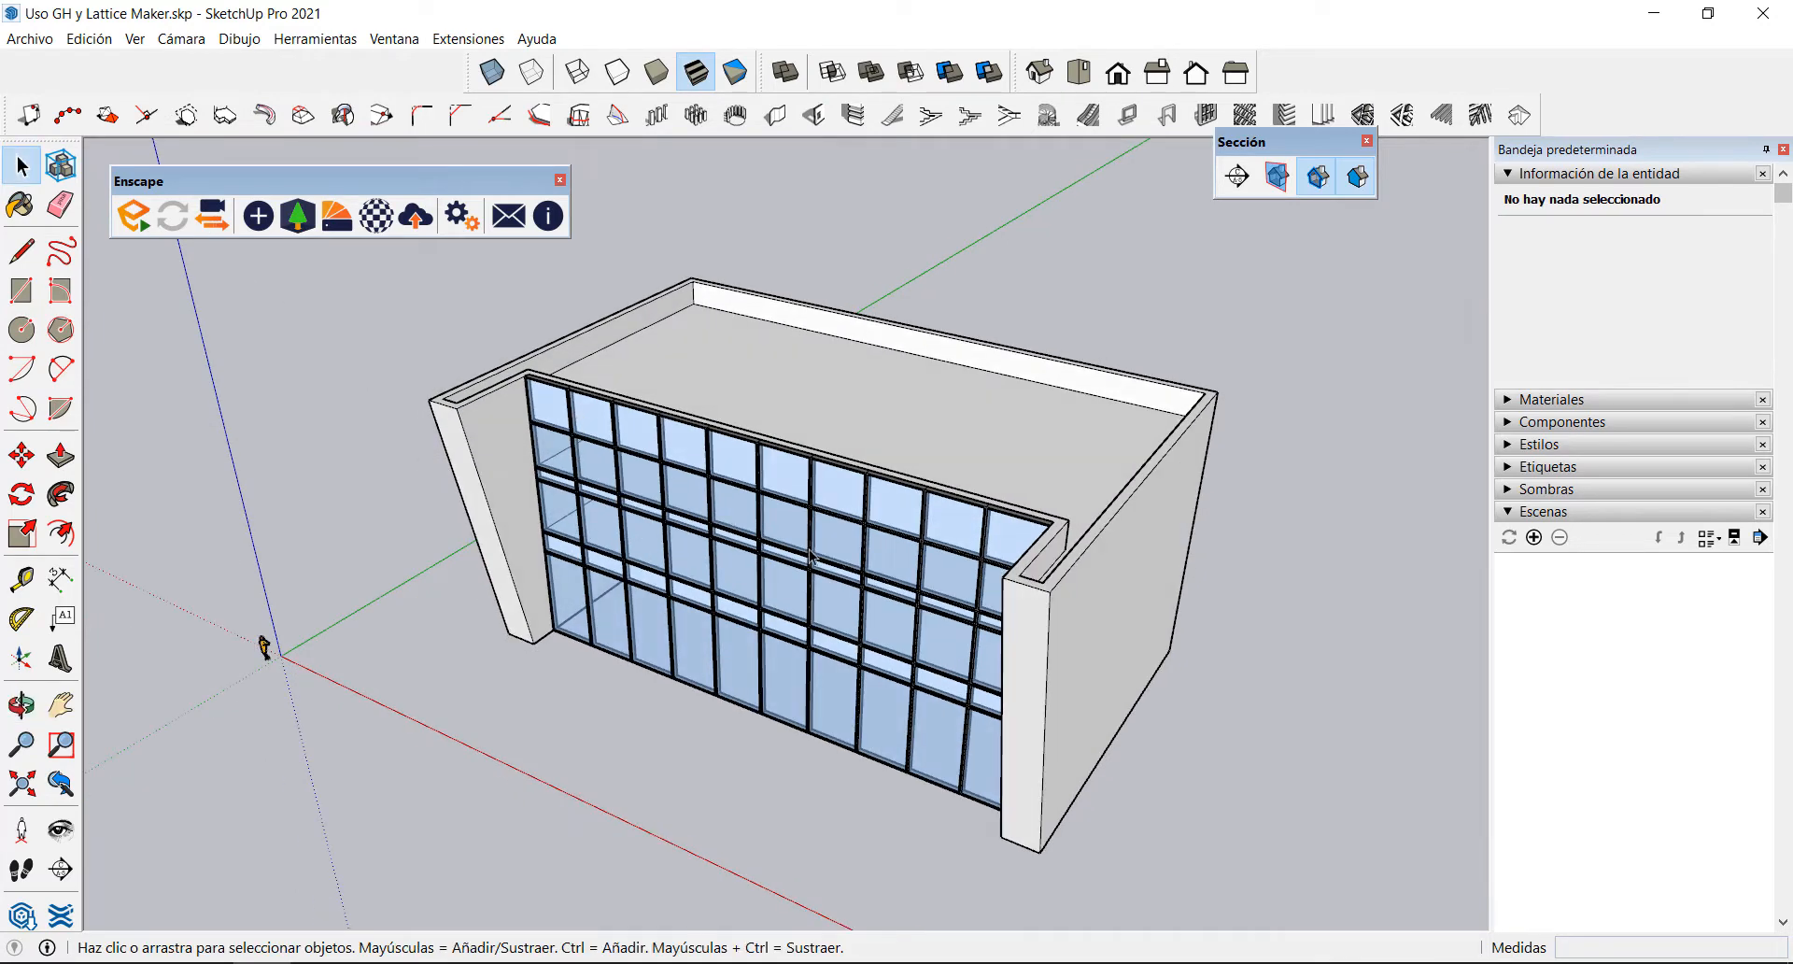
middle_click_drag(810, 558, 901, 616)
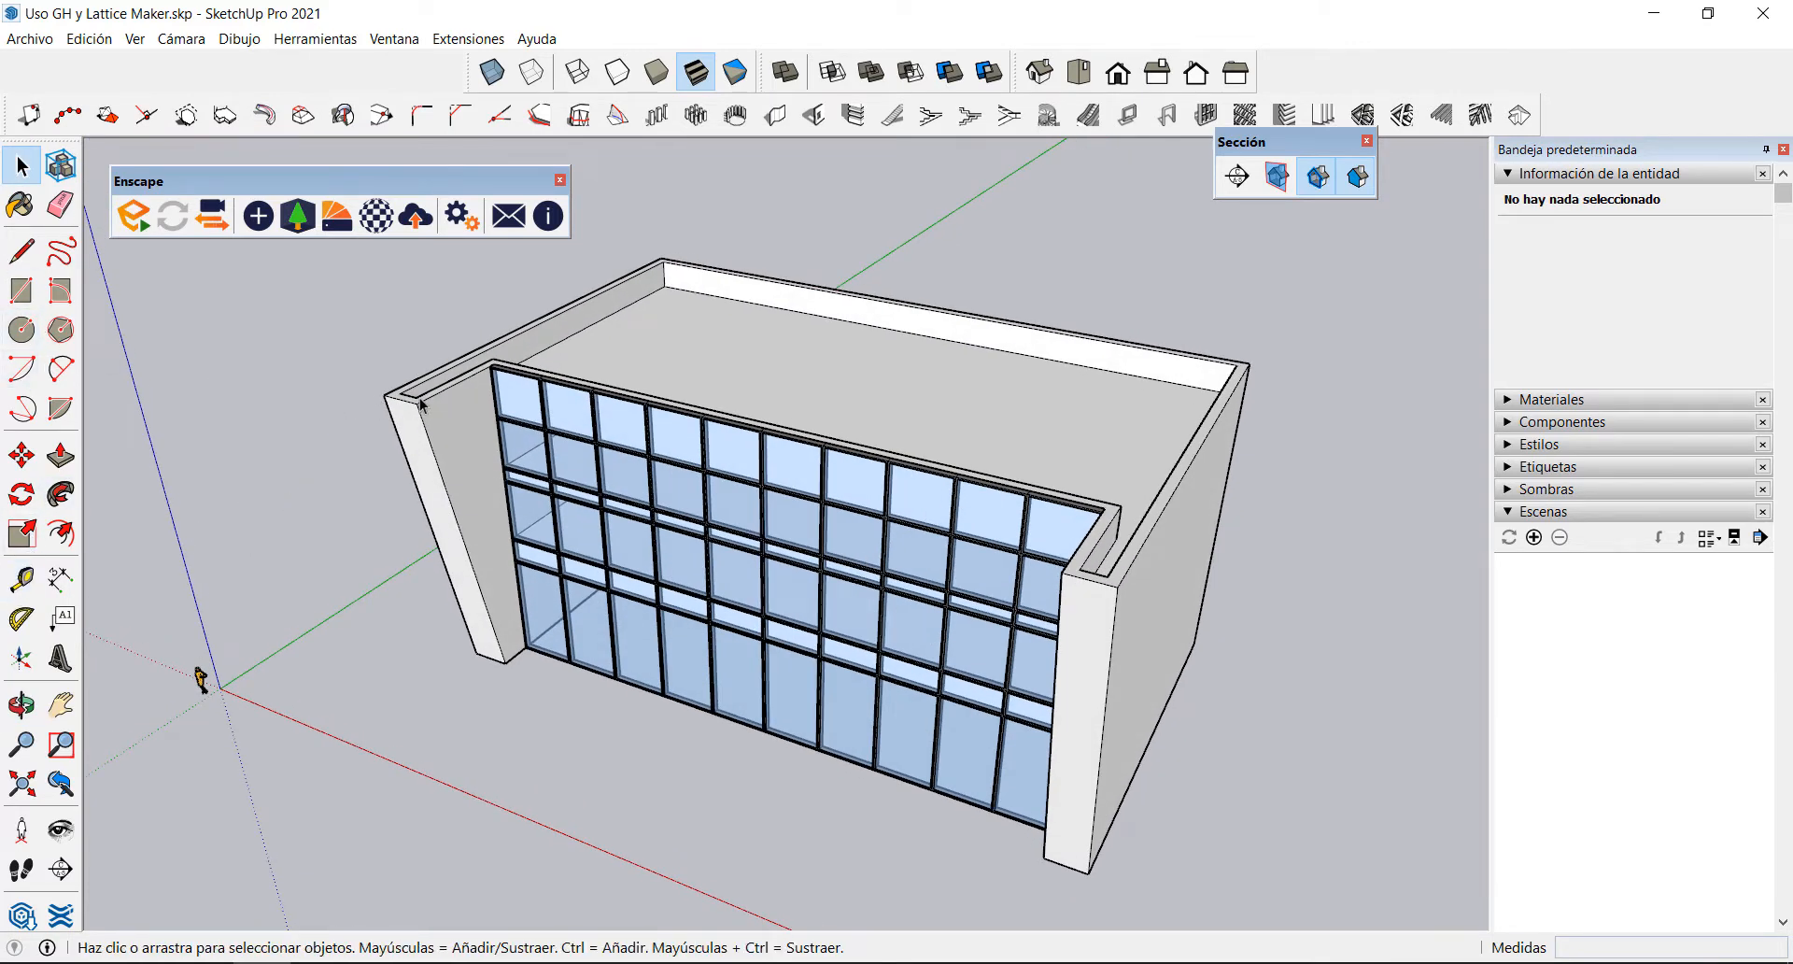
left_click(21, 579)
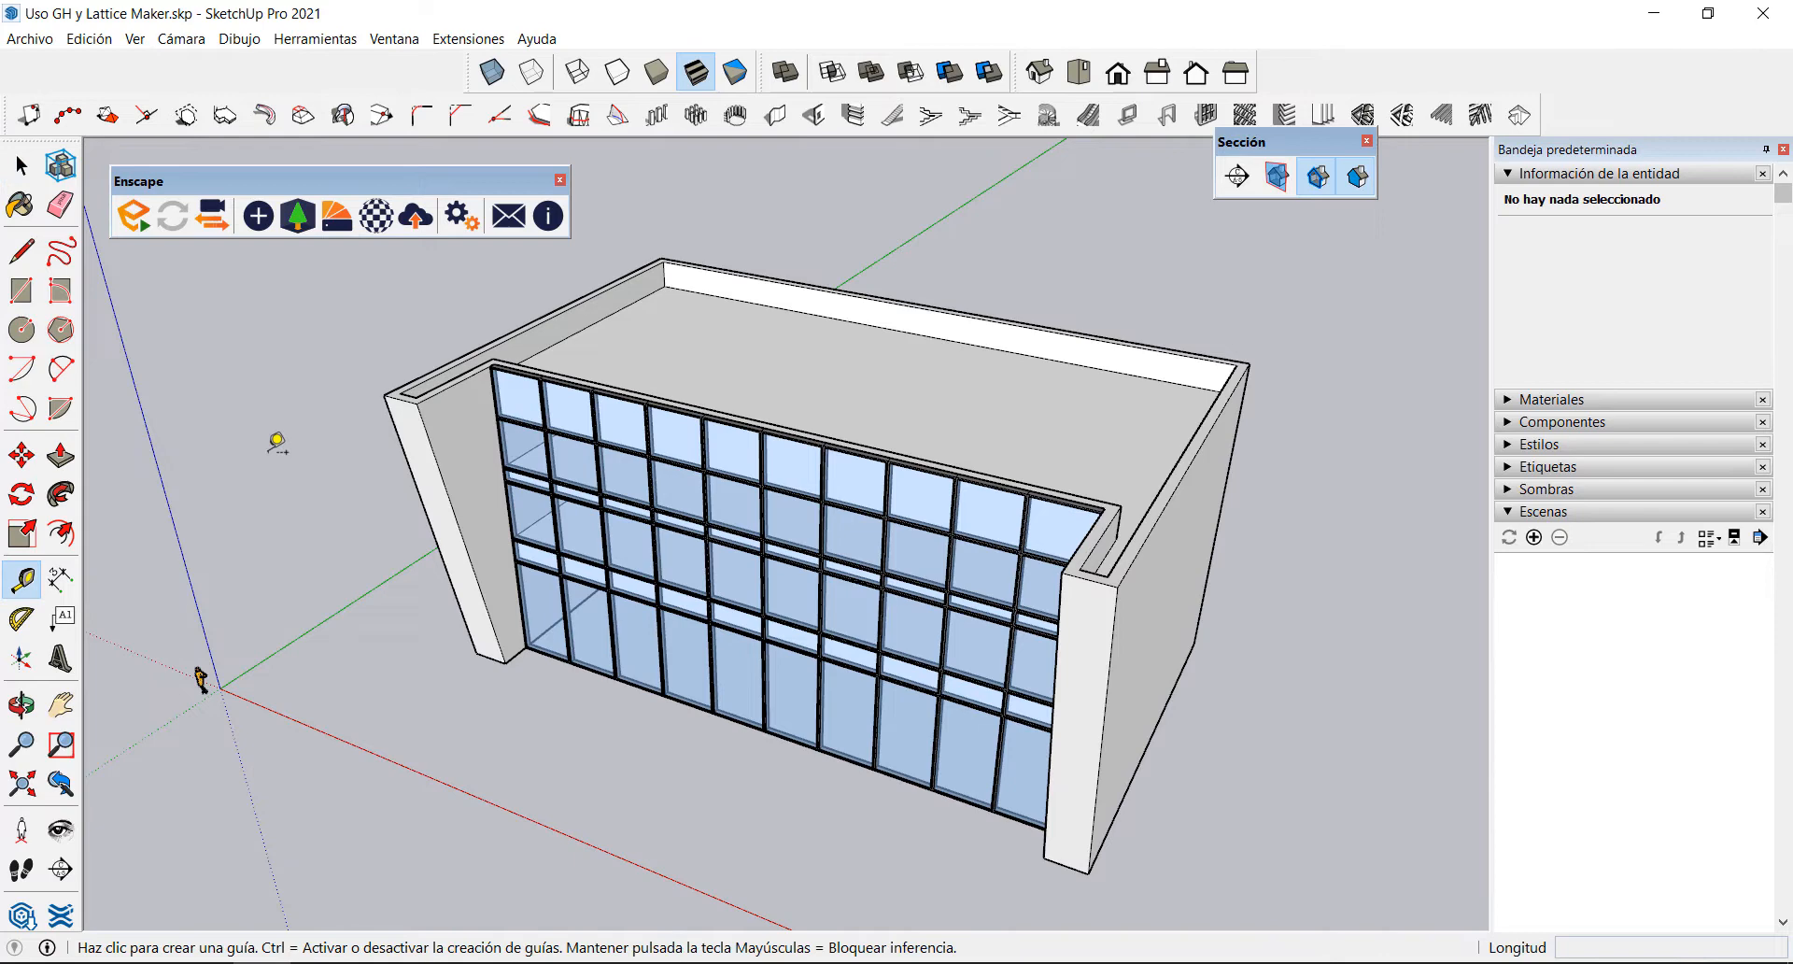
left_click(418, 403)
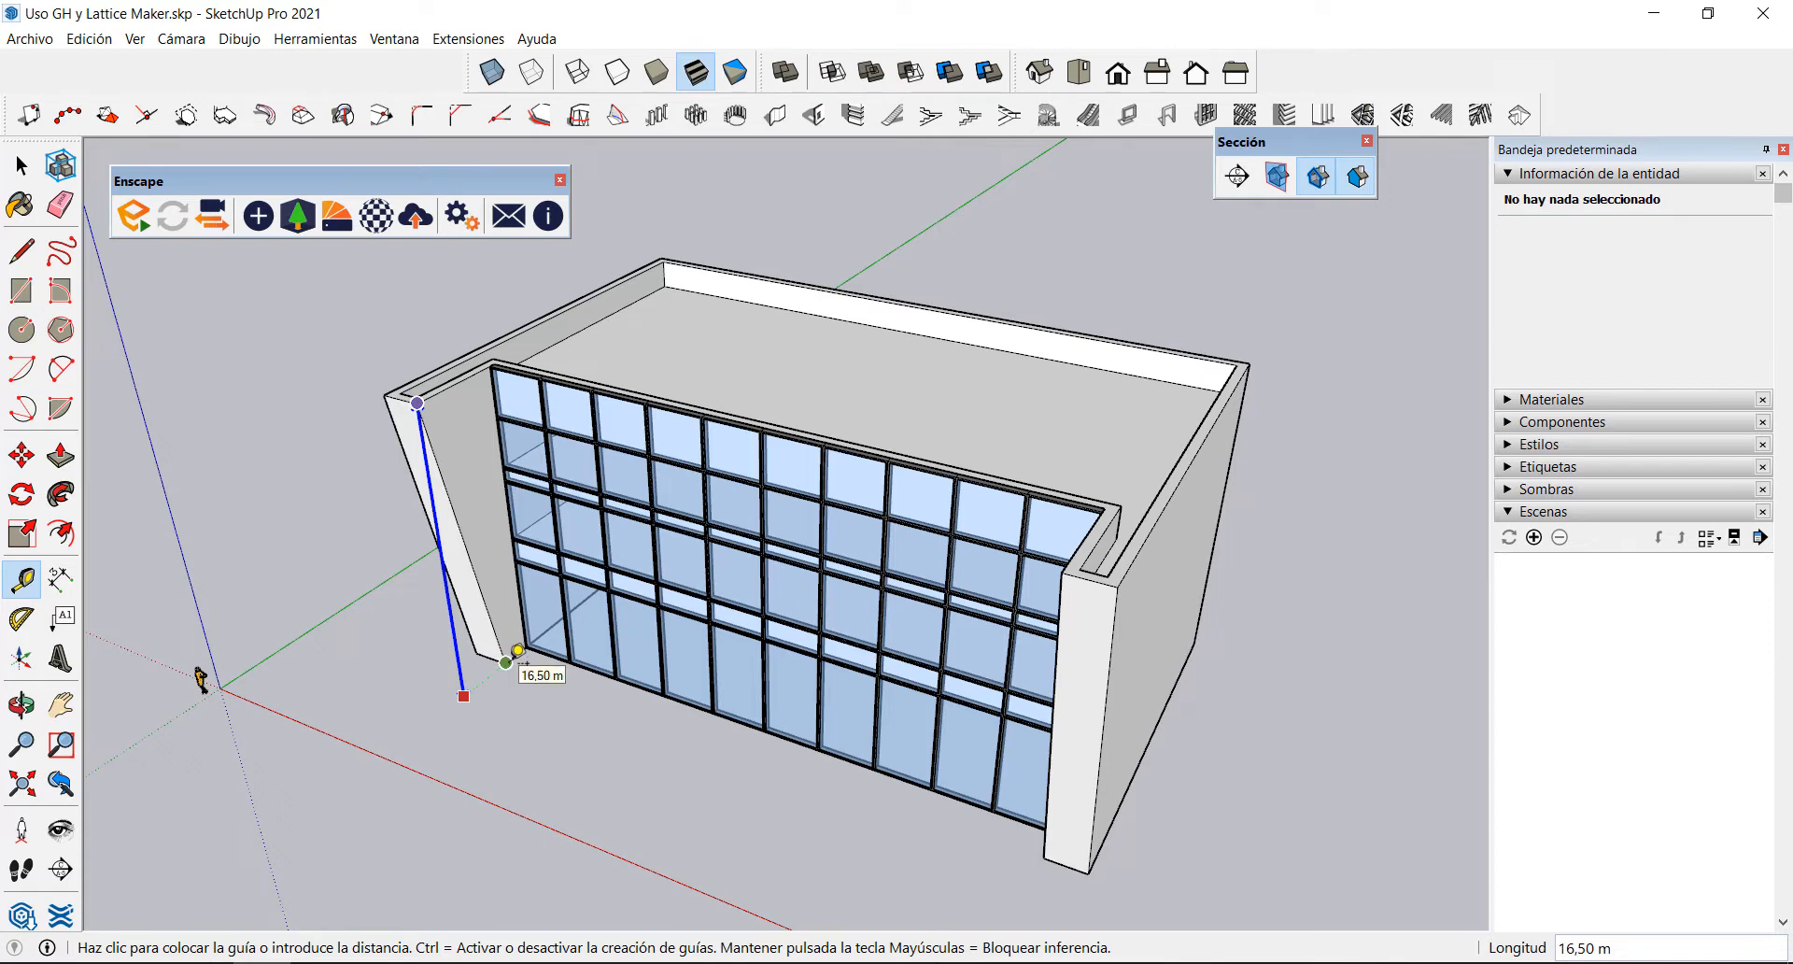
key("Escape")
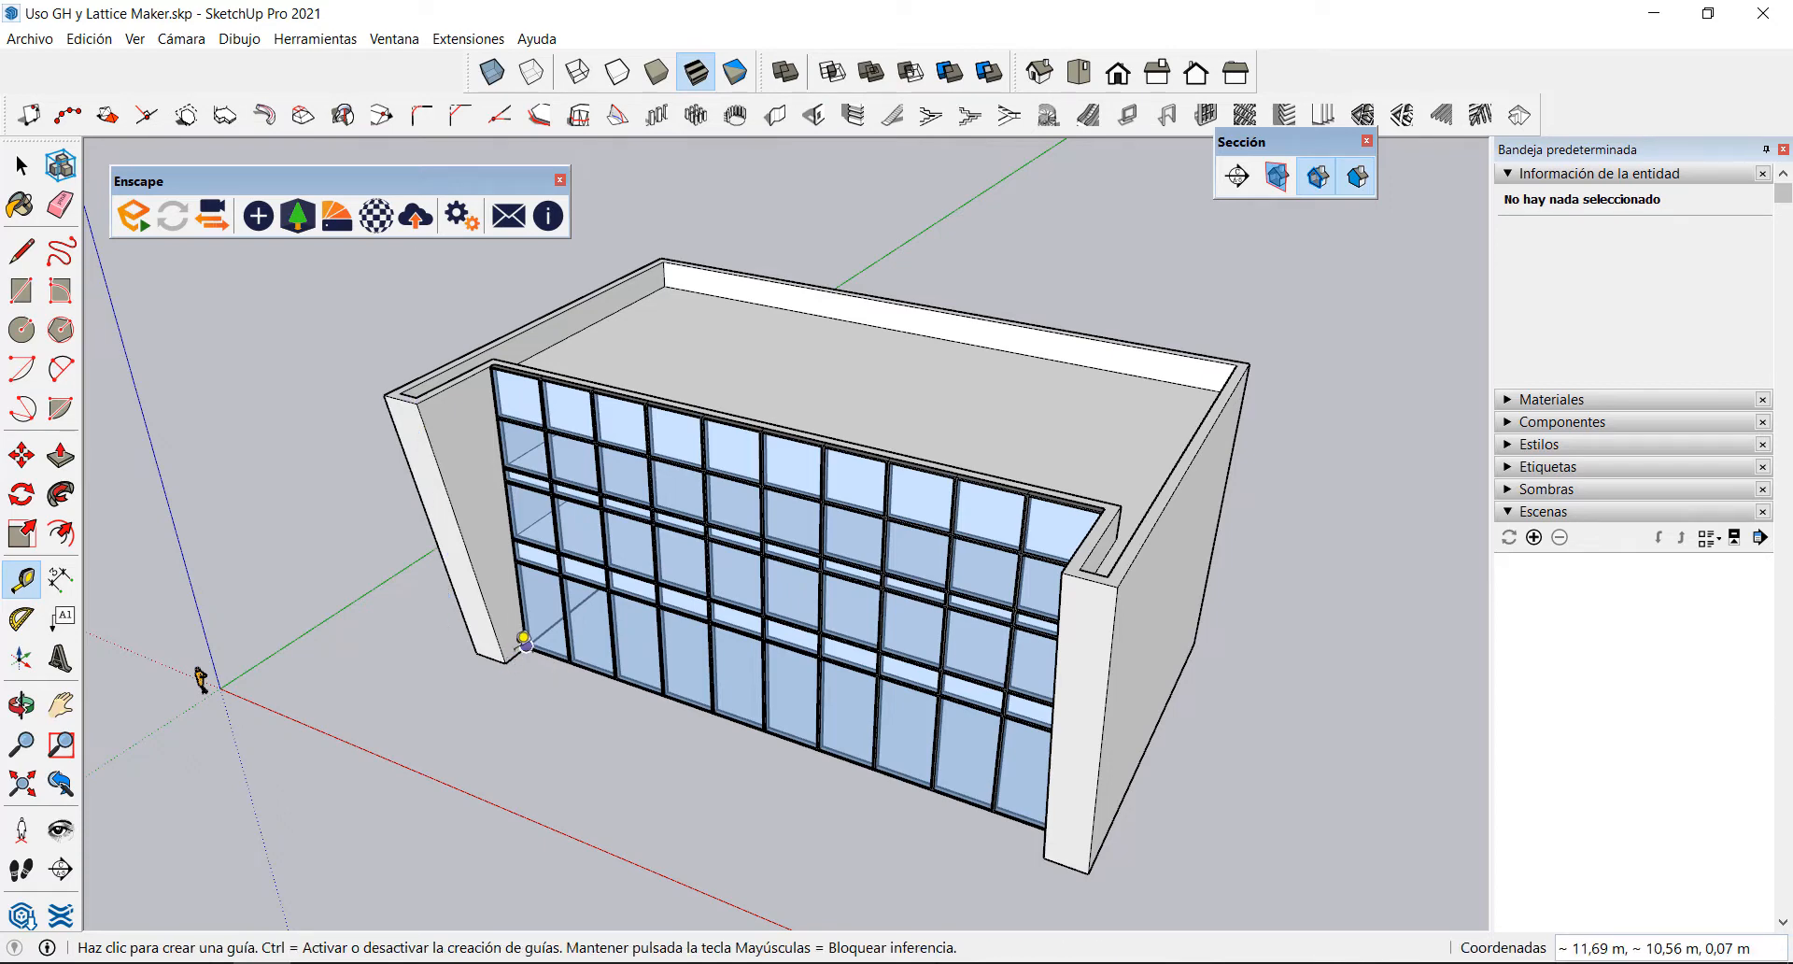
left_click(509, 656)
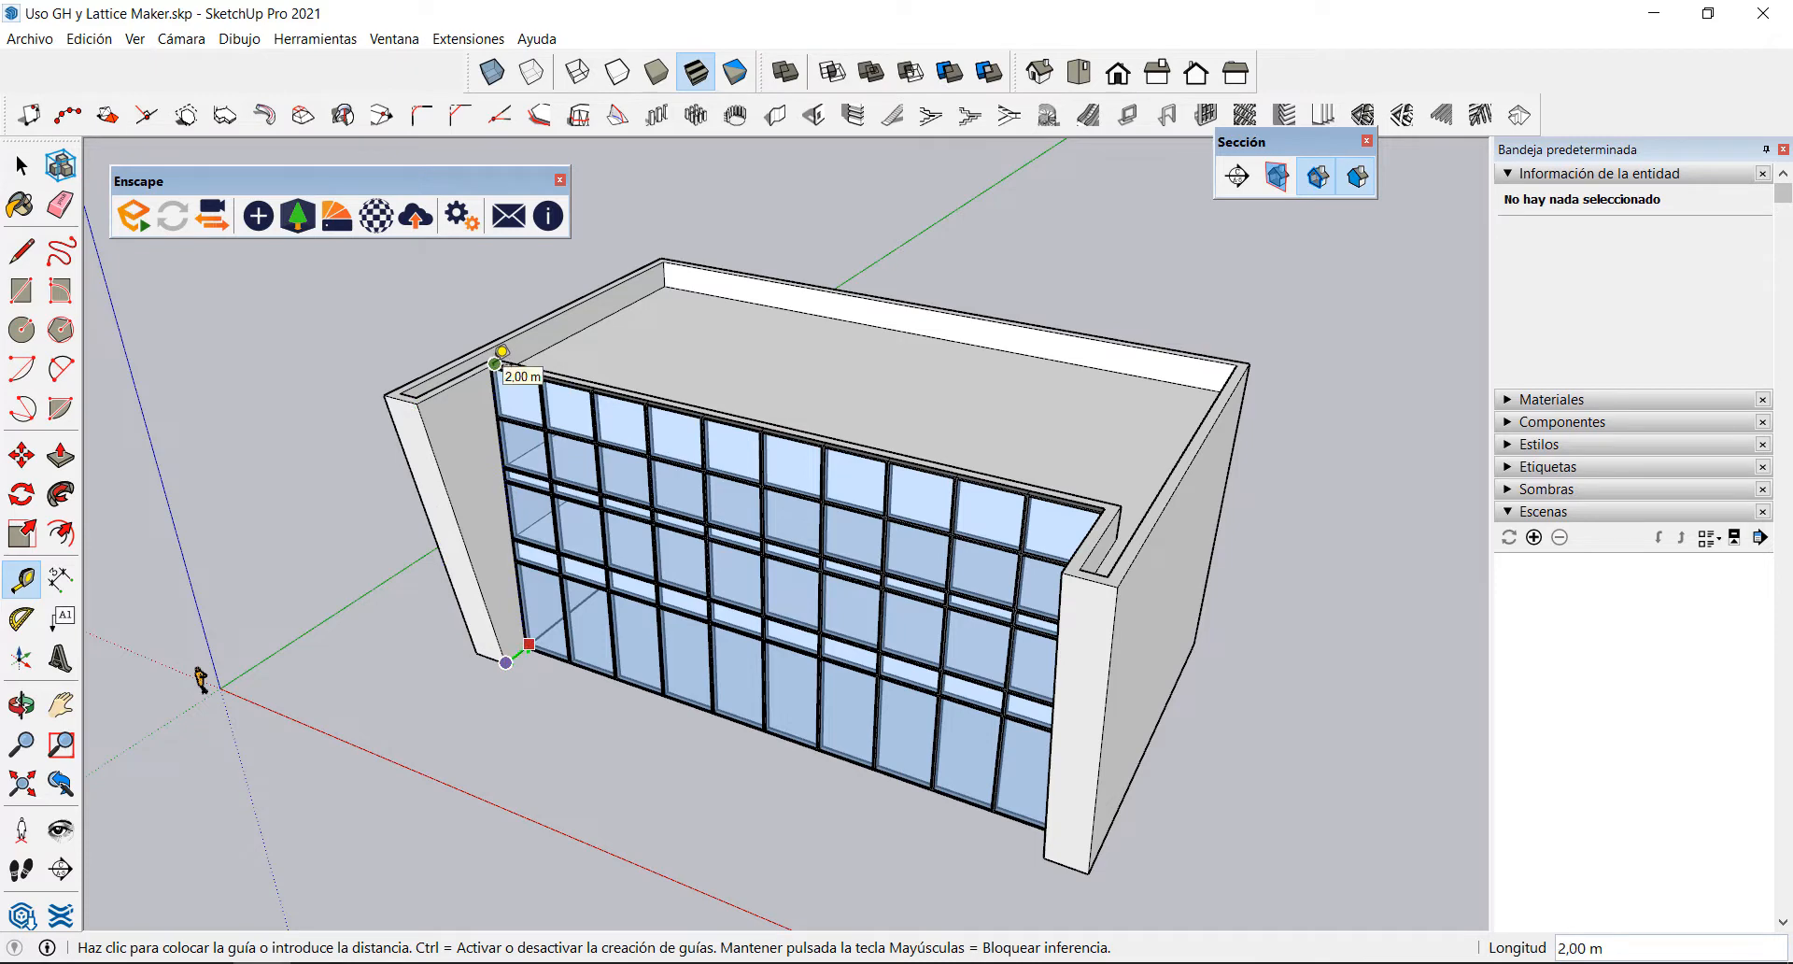
key("Escape")
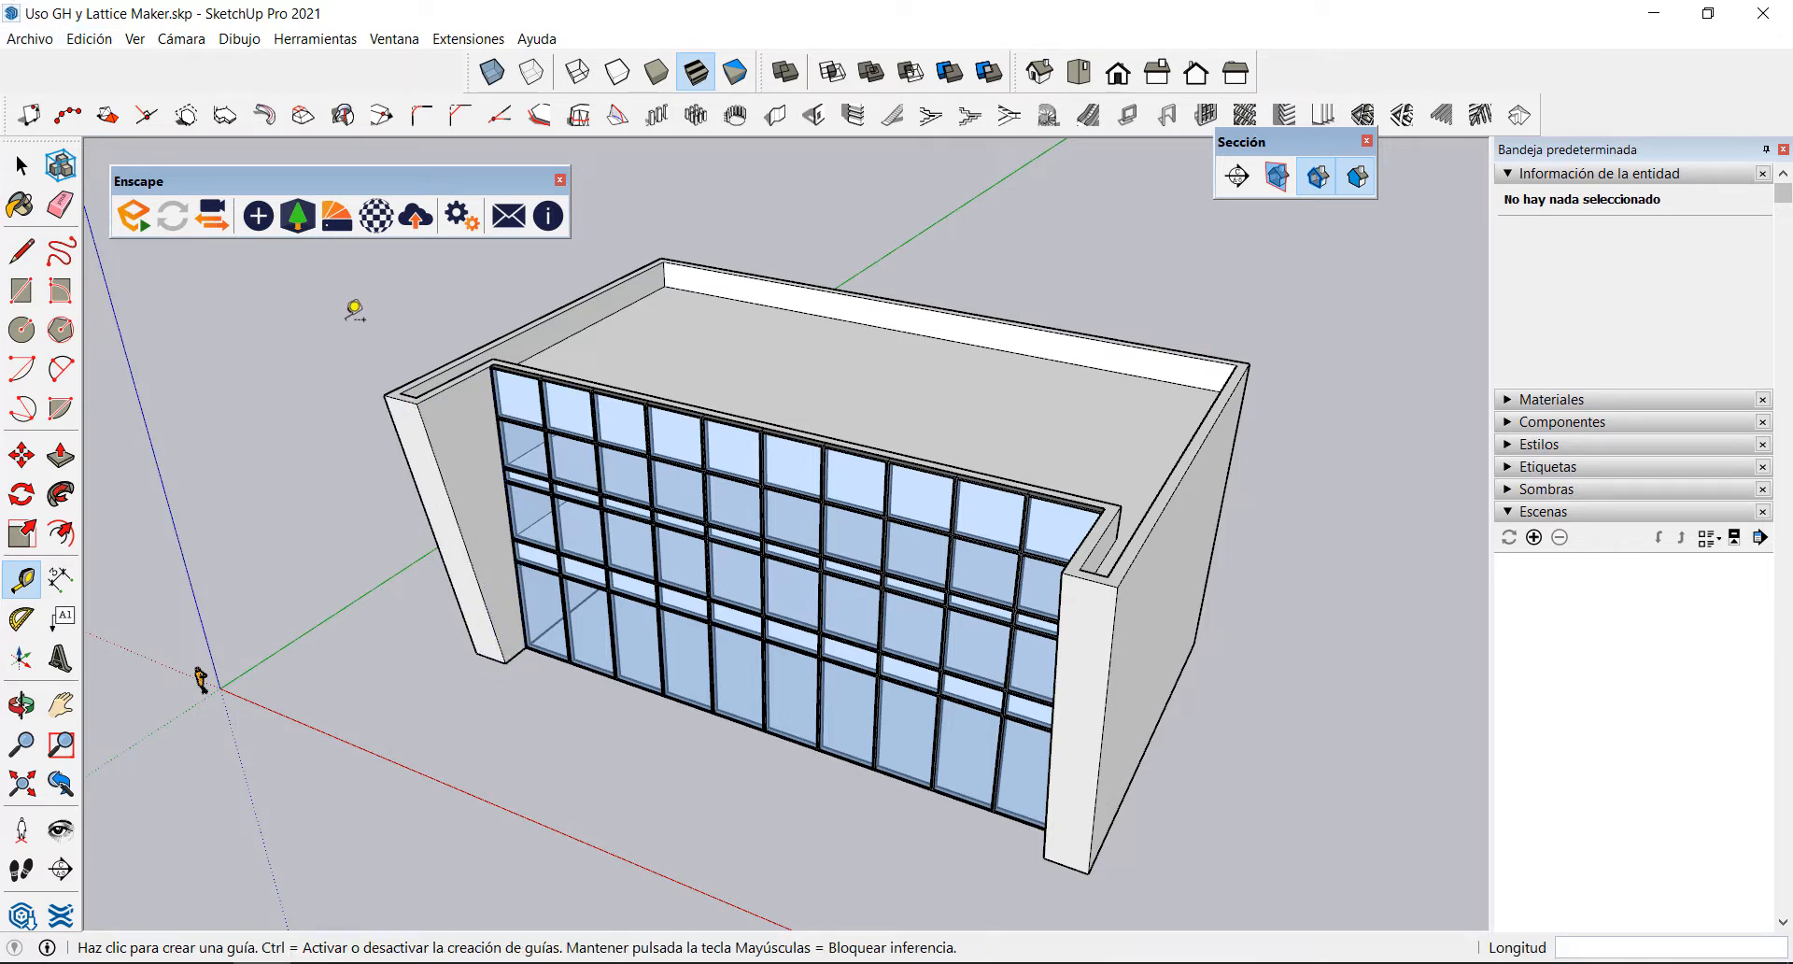
left_click(21, 165)
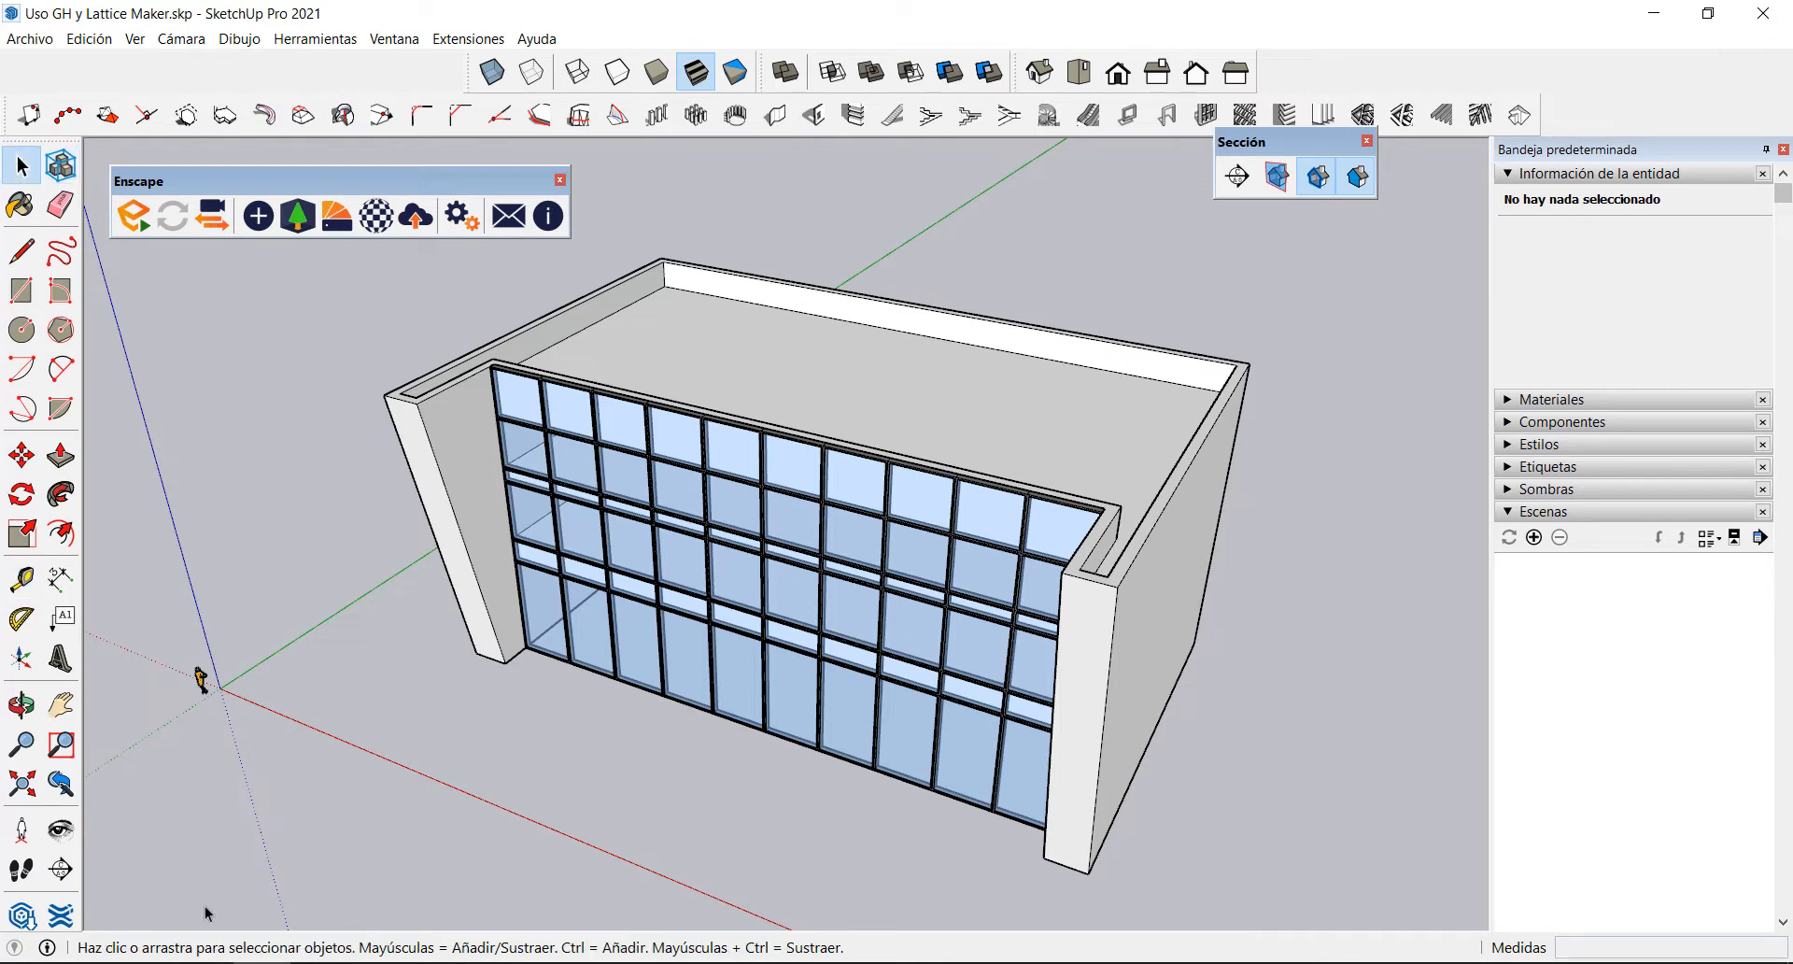
Step: Switch to Rhinoceros 7, with the Grasshopper window minimised and the Rhino window maximised
mouse_move(88, 962)
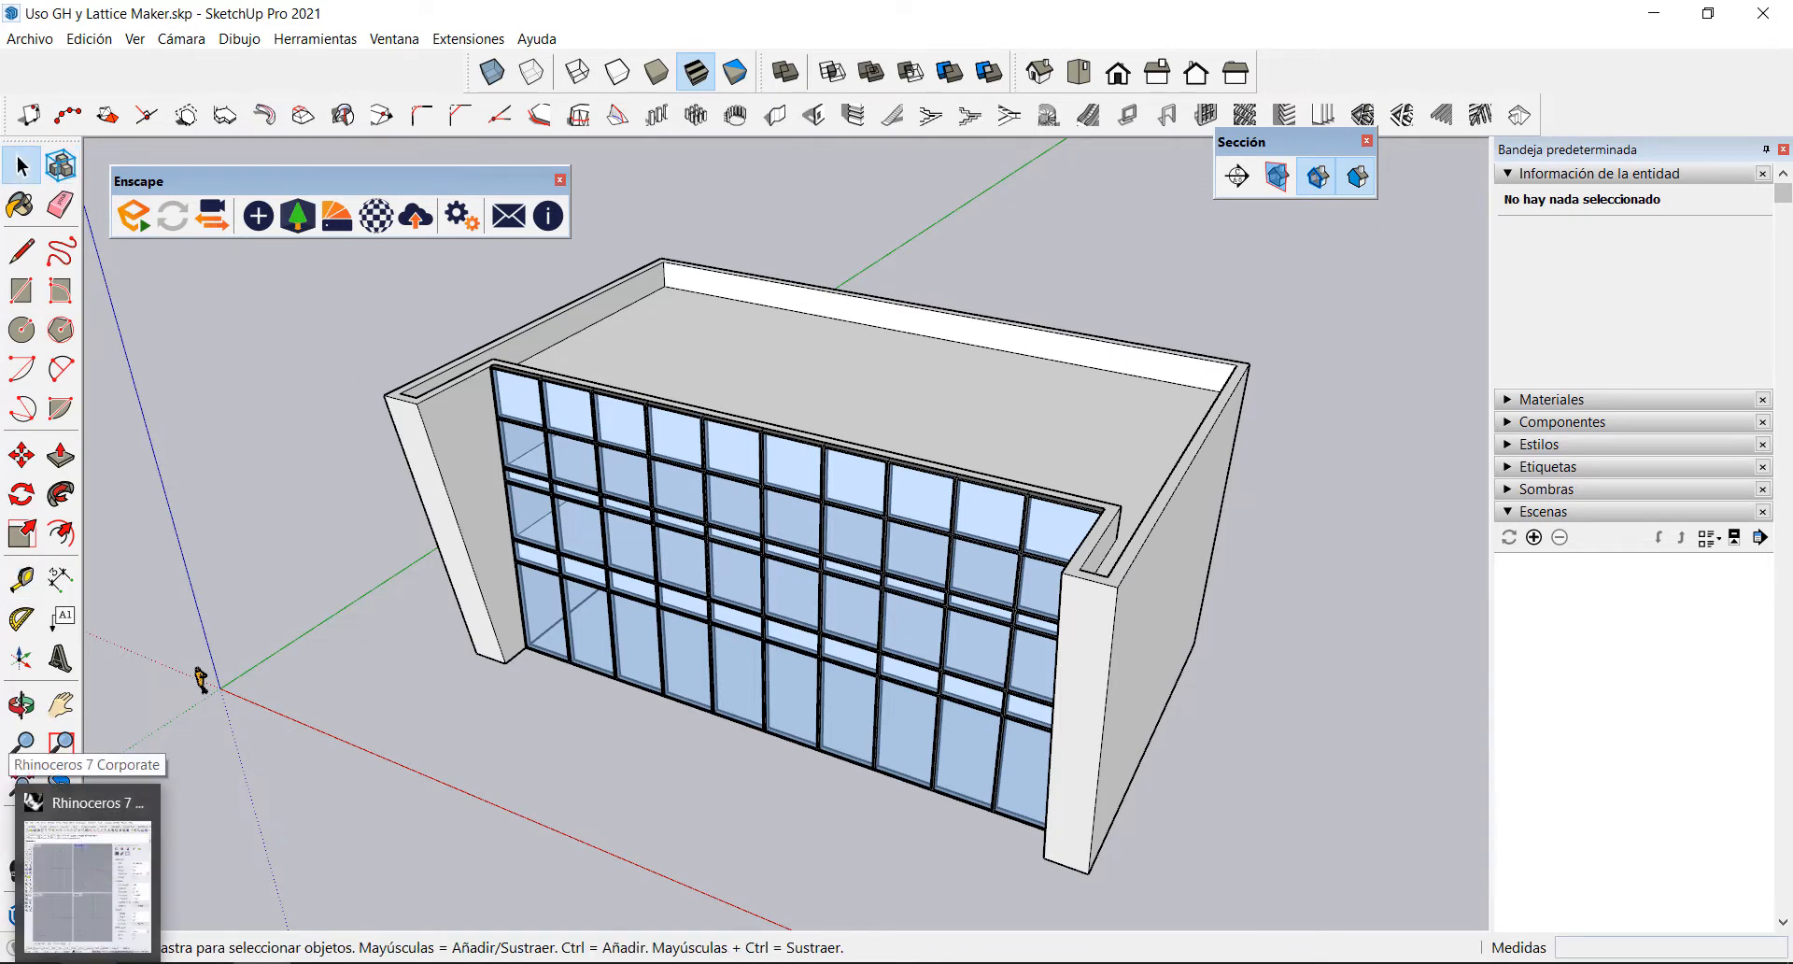
left_click(124, 898)
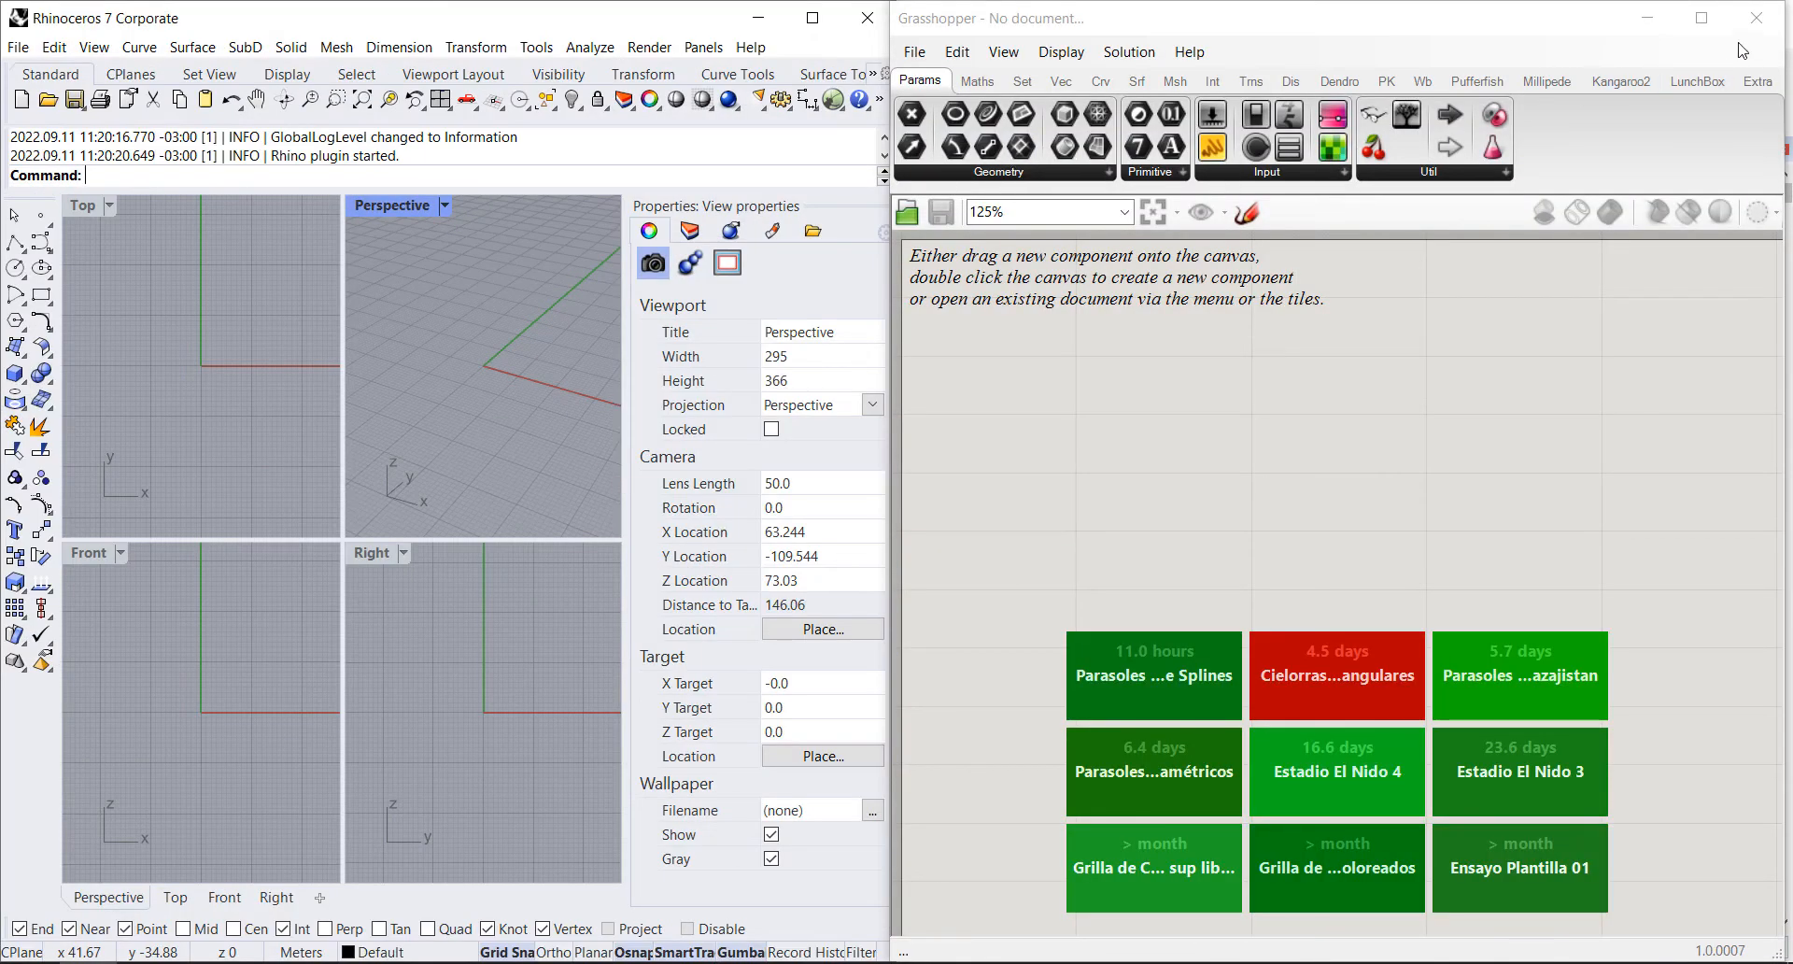
left_click(1650, 20)
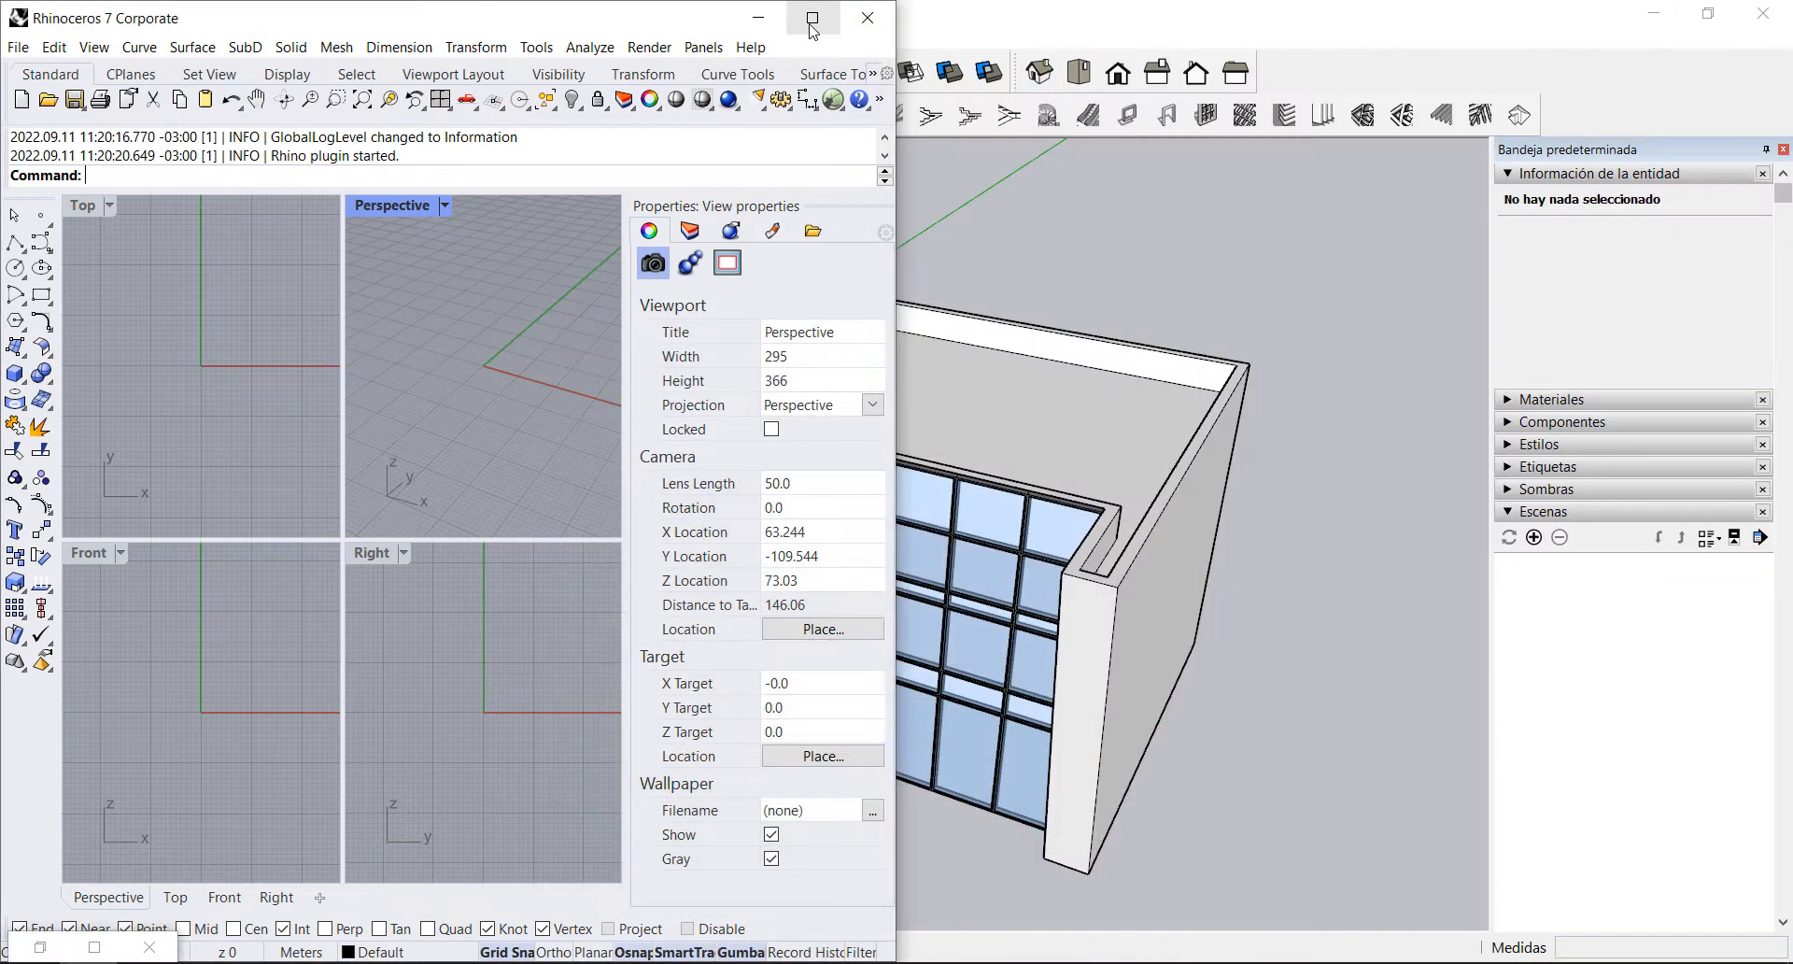
left_click(812, 18)
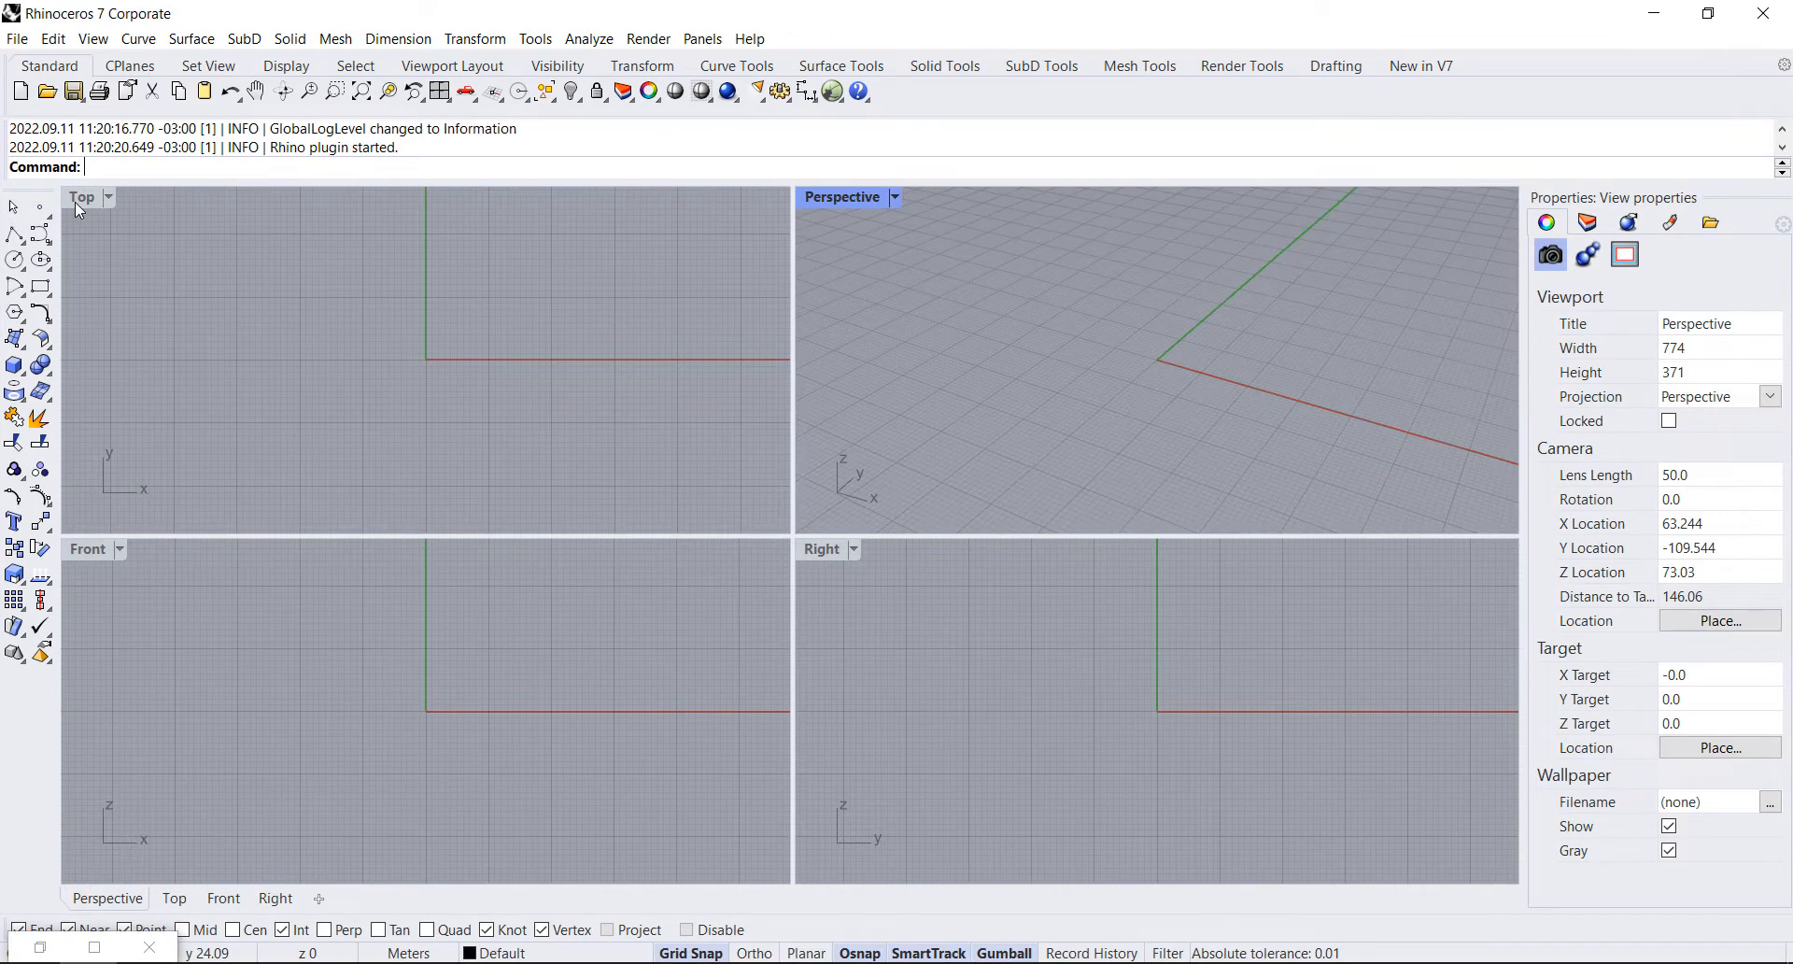
Step: Maximise the Top viewport and frame the area around the origin for drawing
double_click(81, 201)
scroll(382, 695, "down", 12)
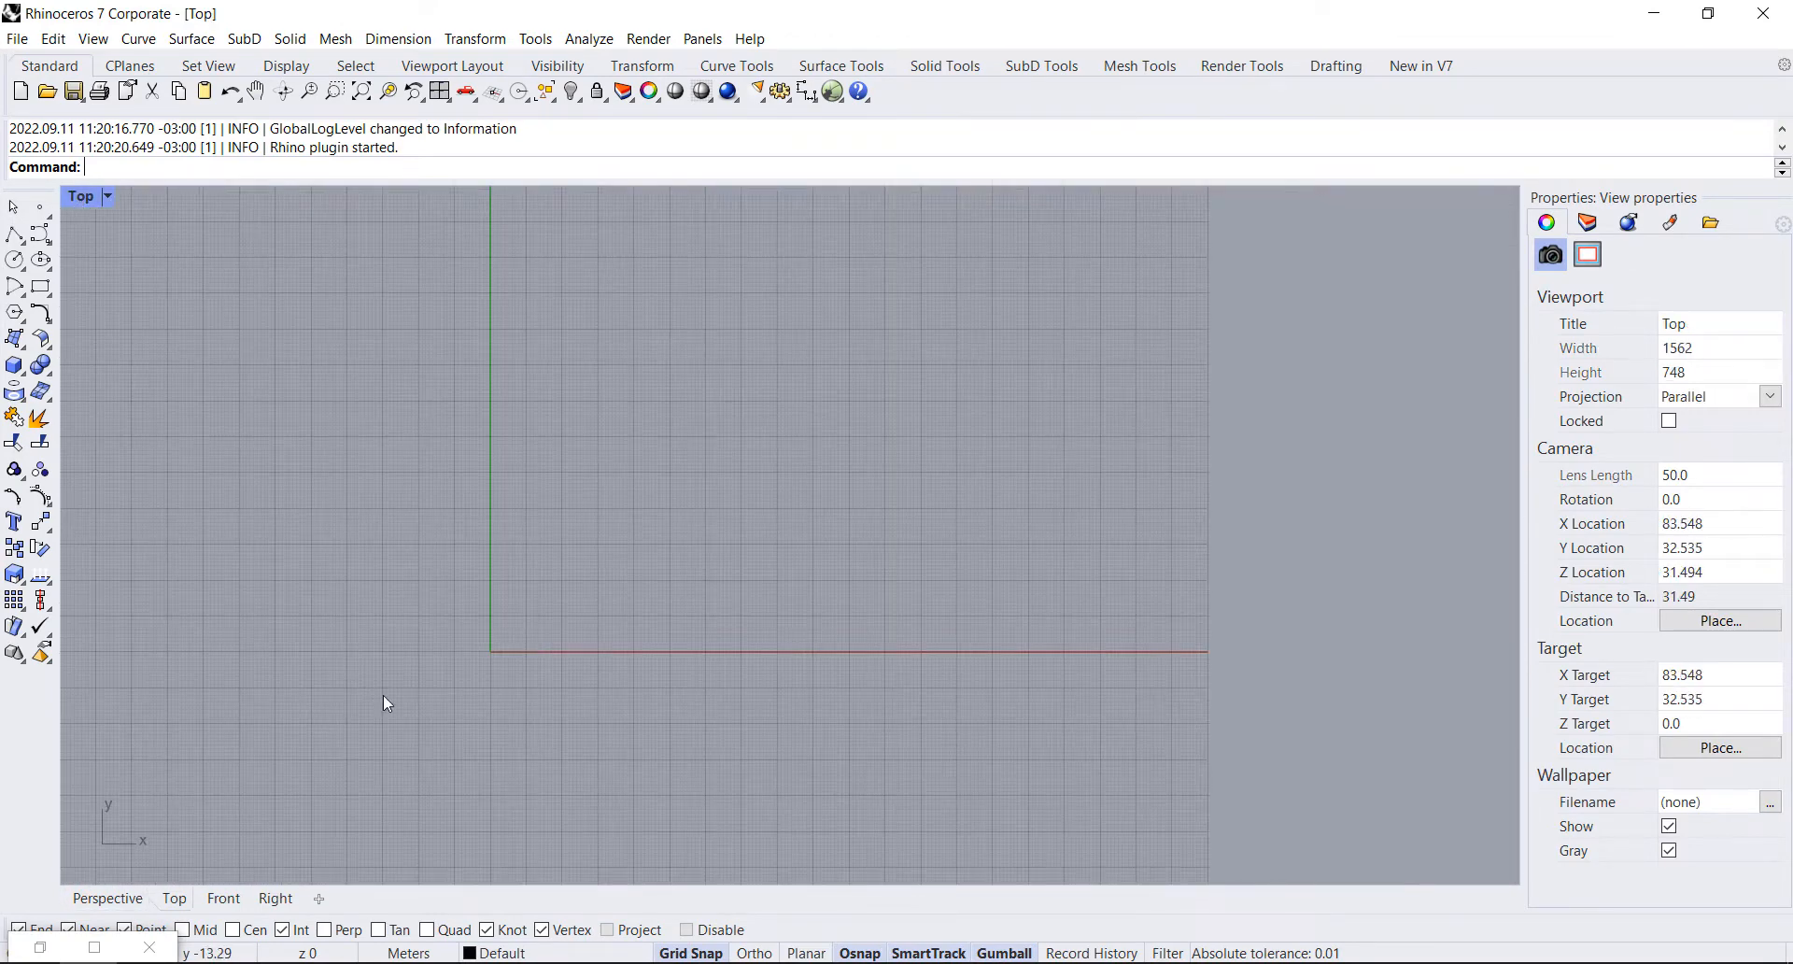
scroll(646, 643, "up", 6)
scroll(295, 602, "up", 4)
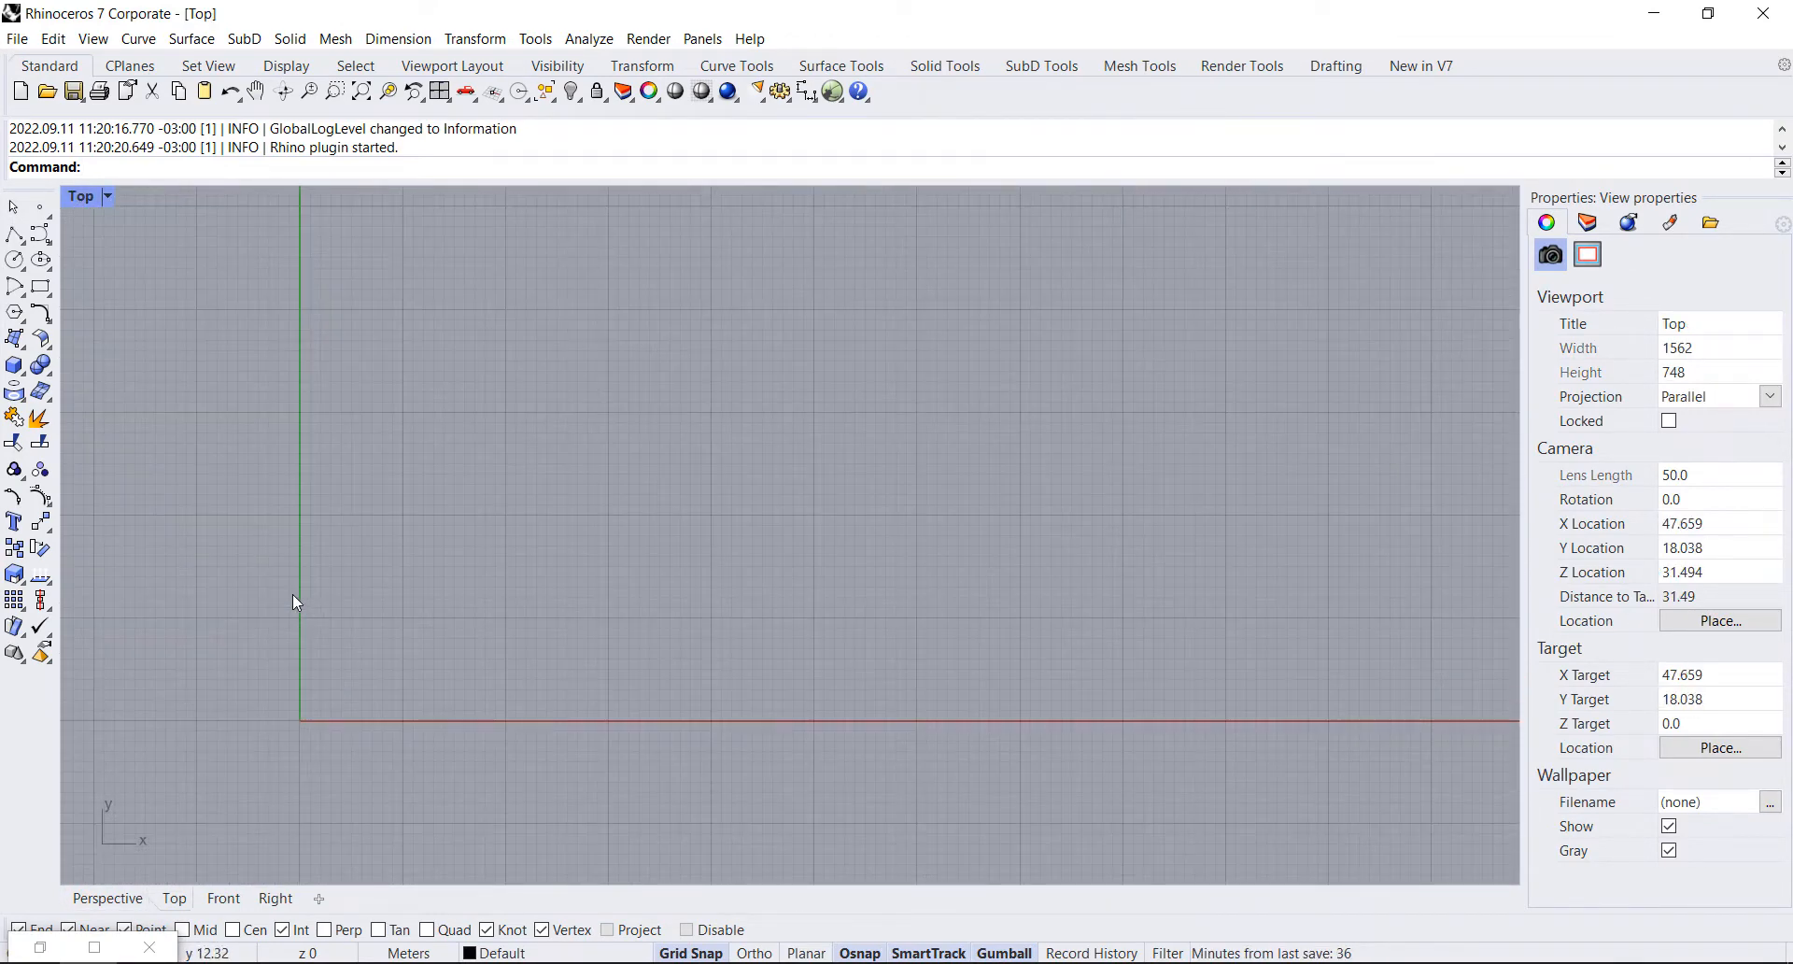
Step: Restore the minimised Grasshopper window and try a 30 m horizontal polyline in the Top viewport
left_click(16, 235)
left_click(402, 516)
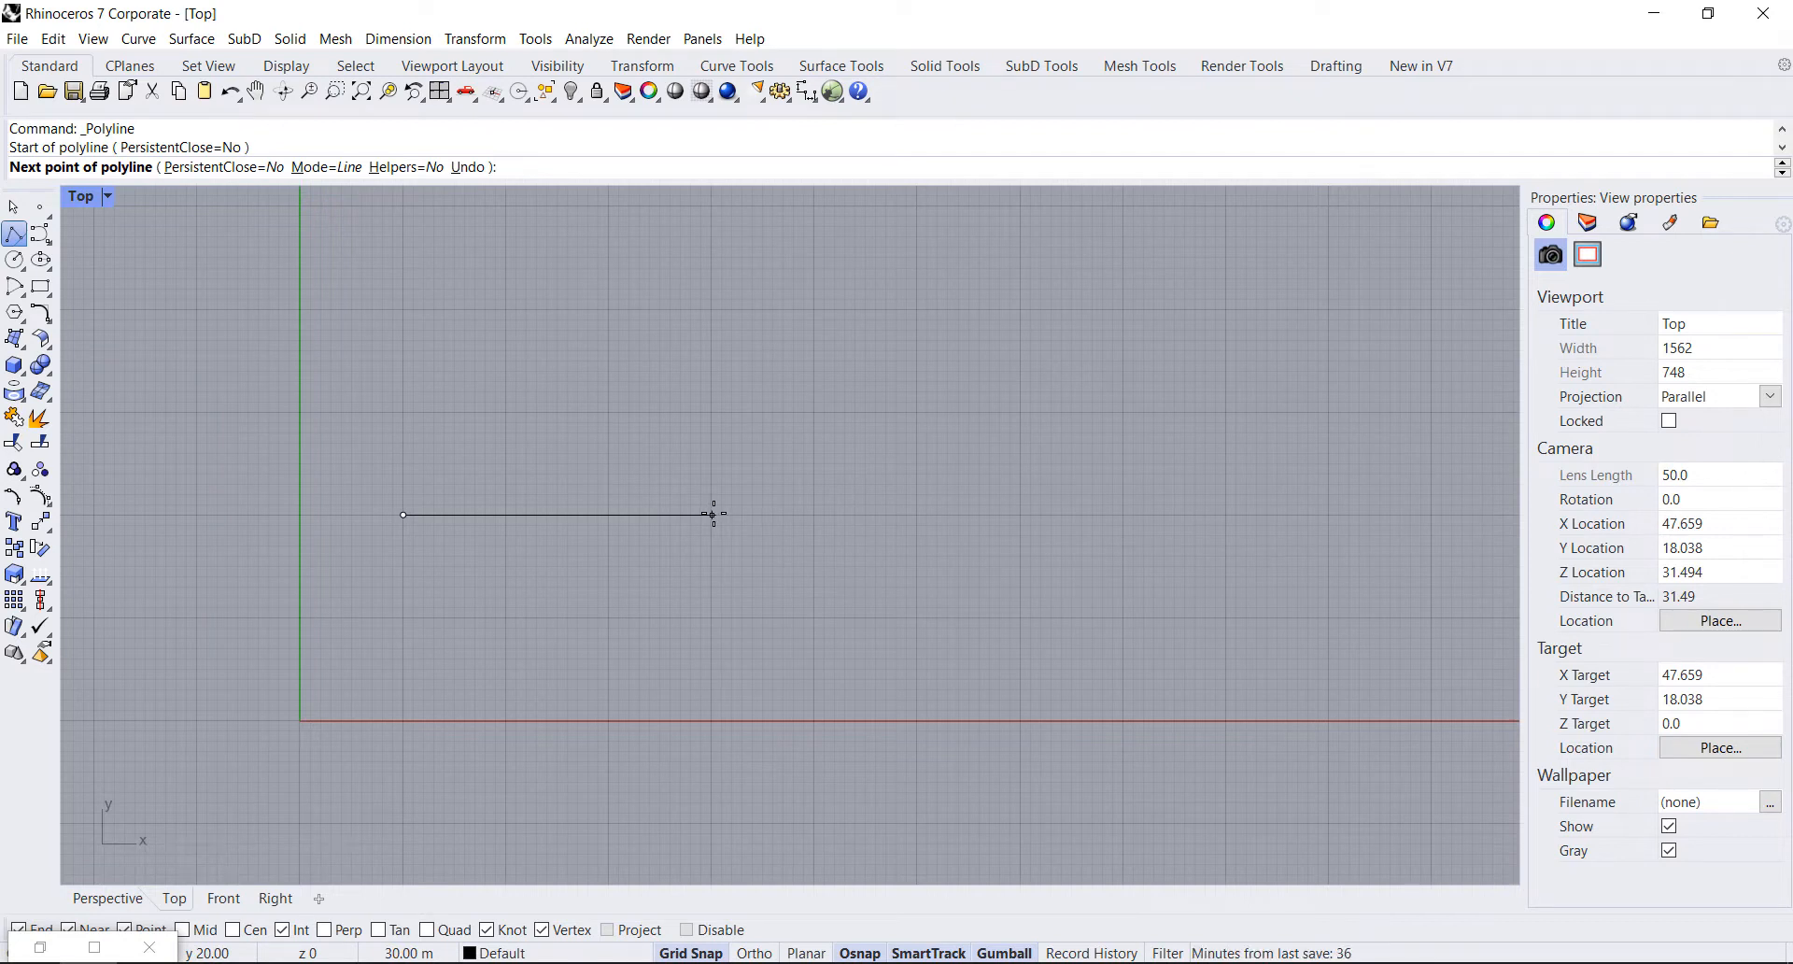
left_click(25, 948)
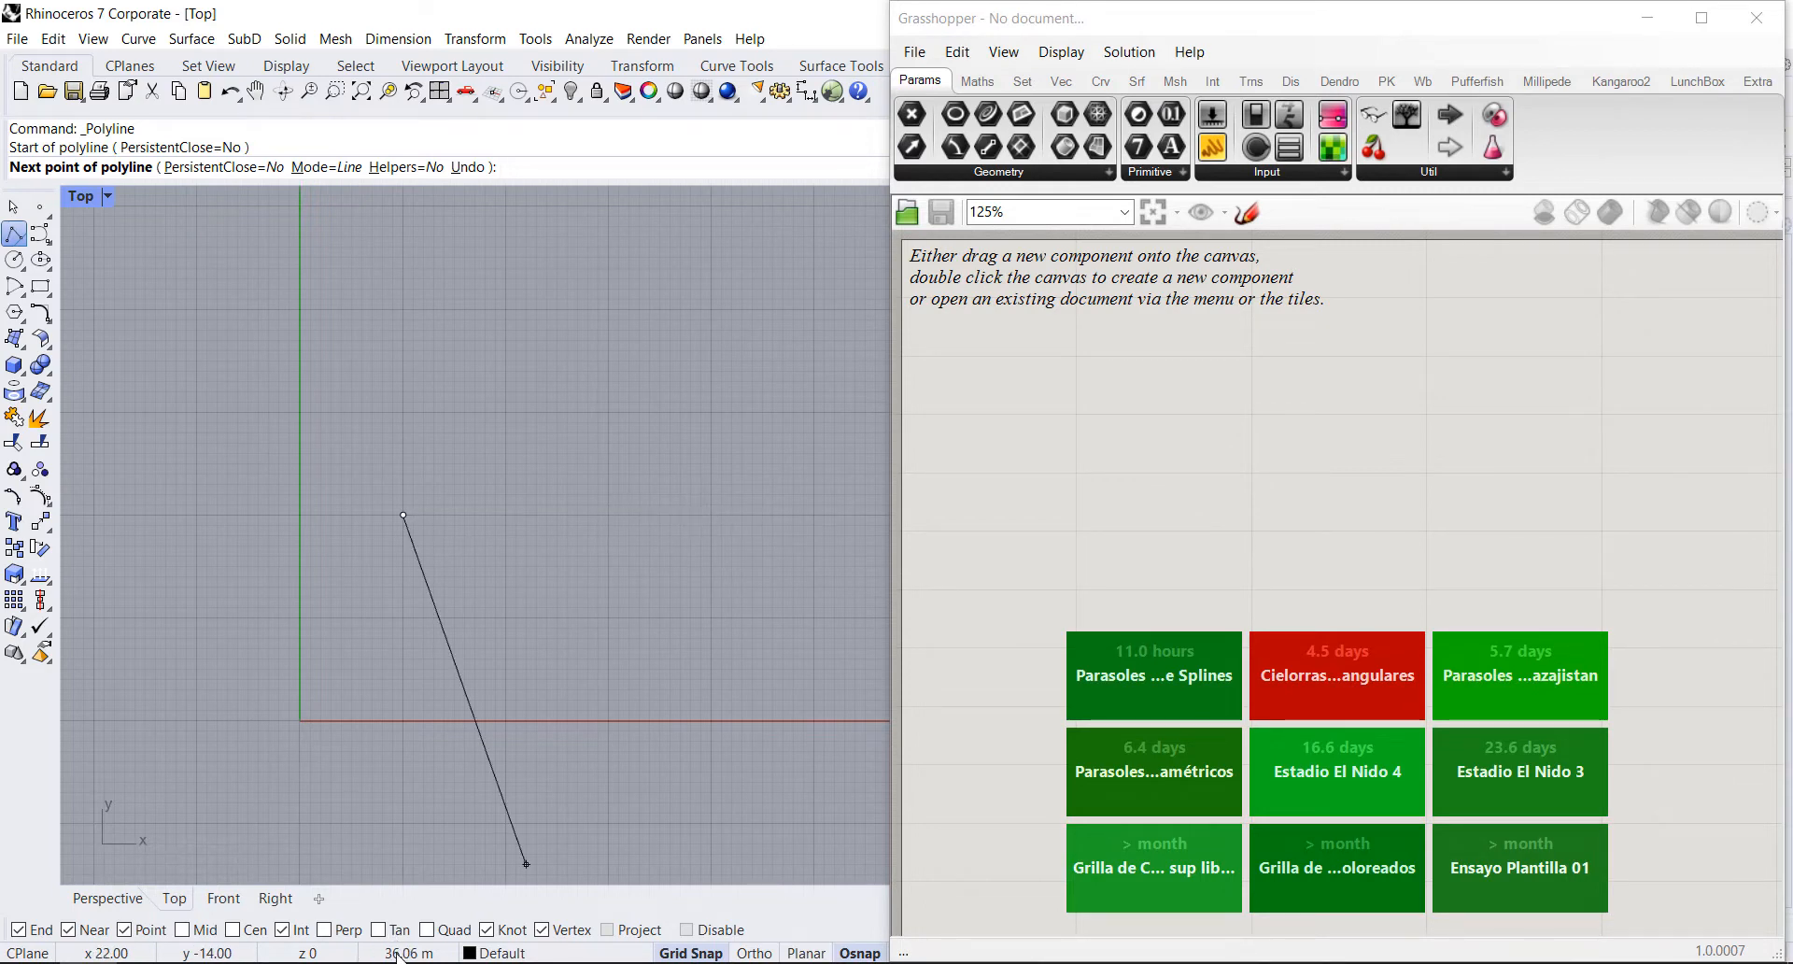
left_click(712, 515)
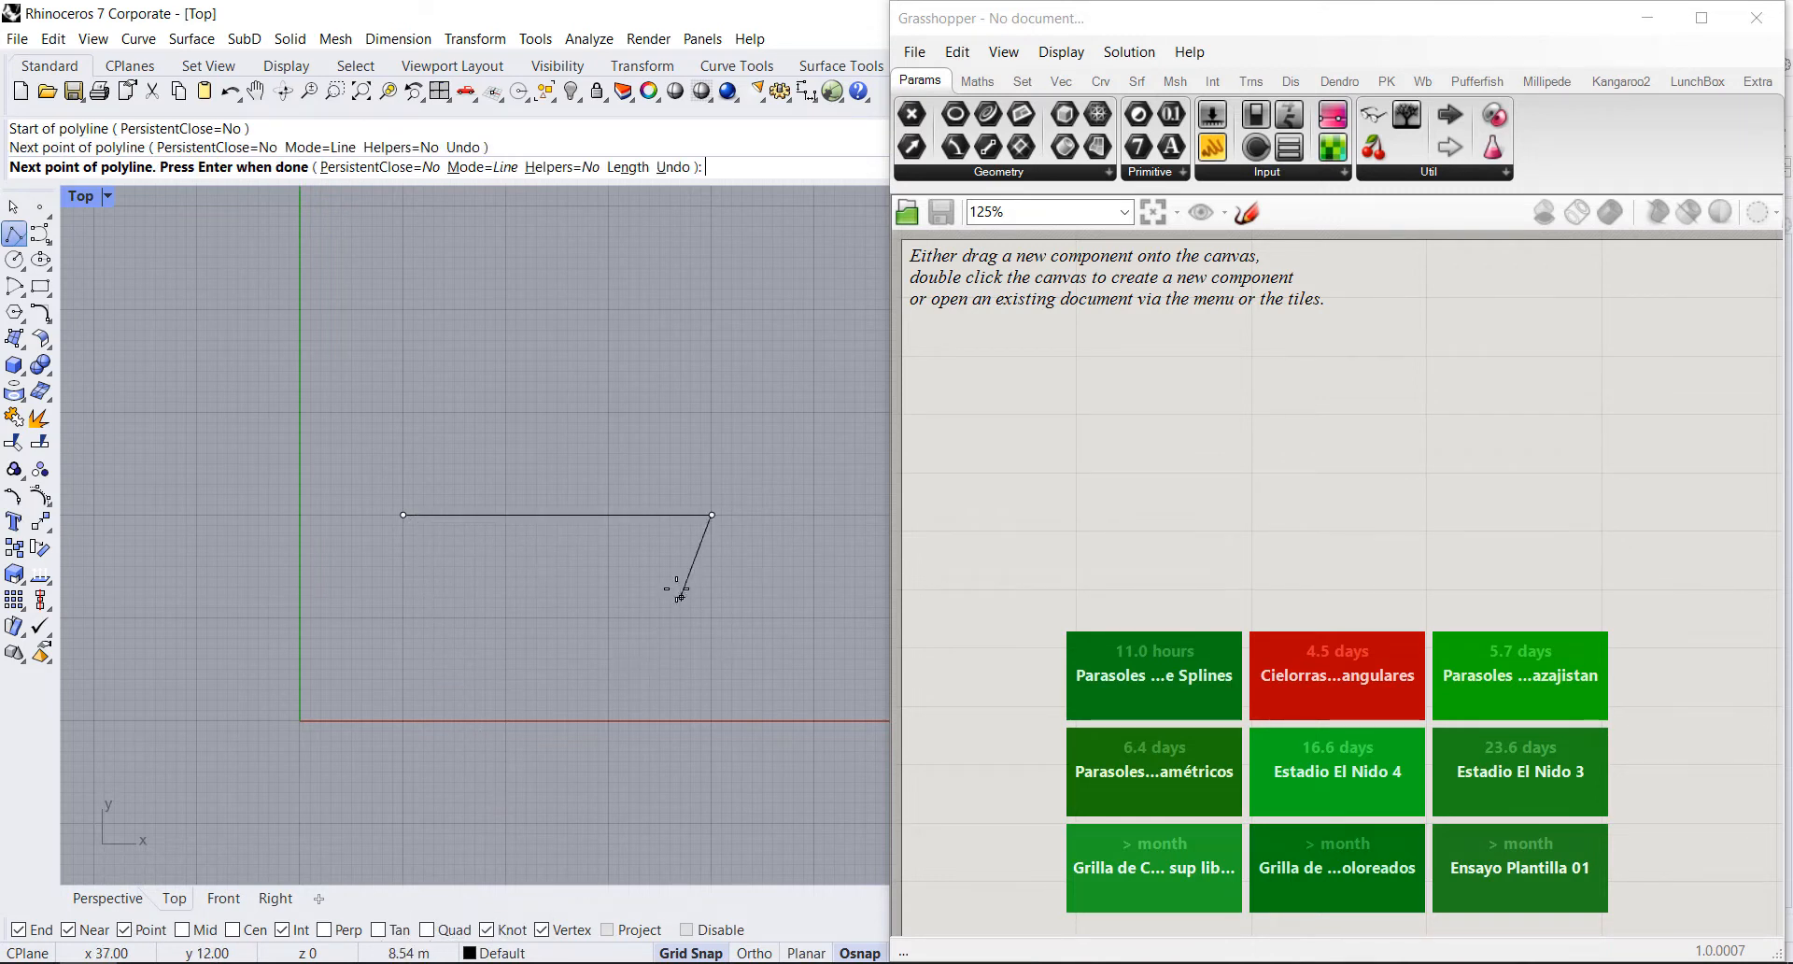
key("Escape")
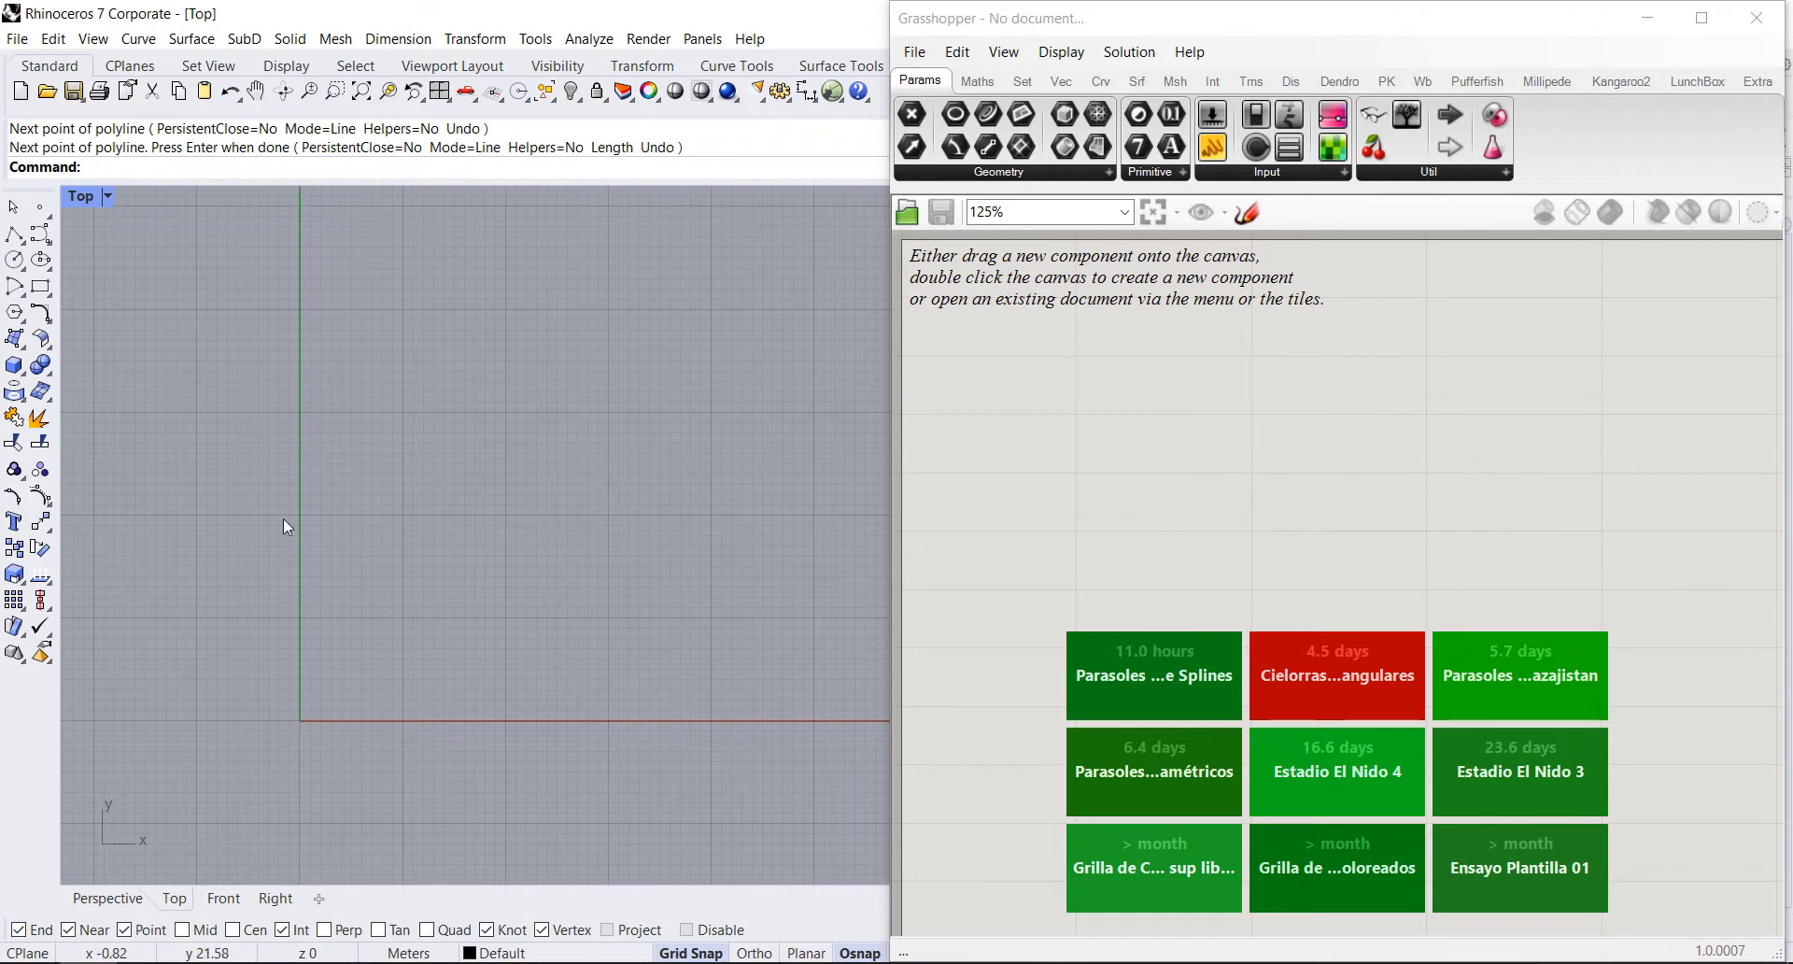
Step: Draw a 30 m horizontal polyline from (10, 20) to (40, 20) in the Top viewport
left_click(14, 233)
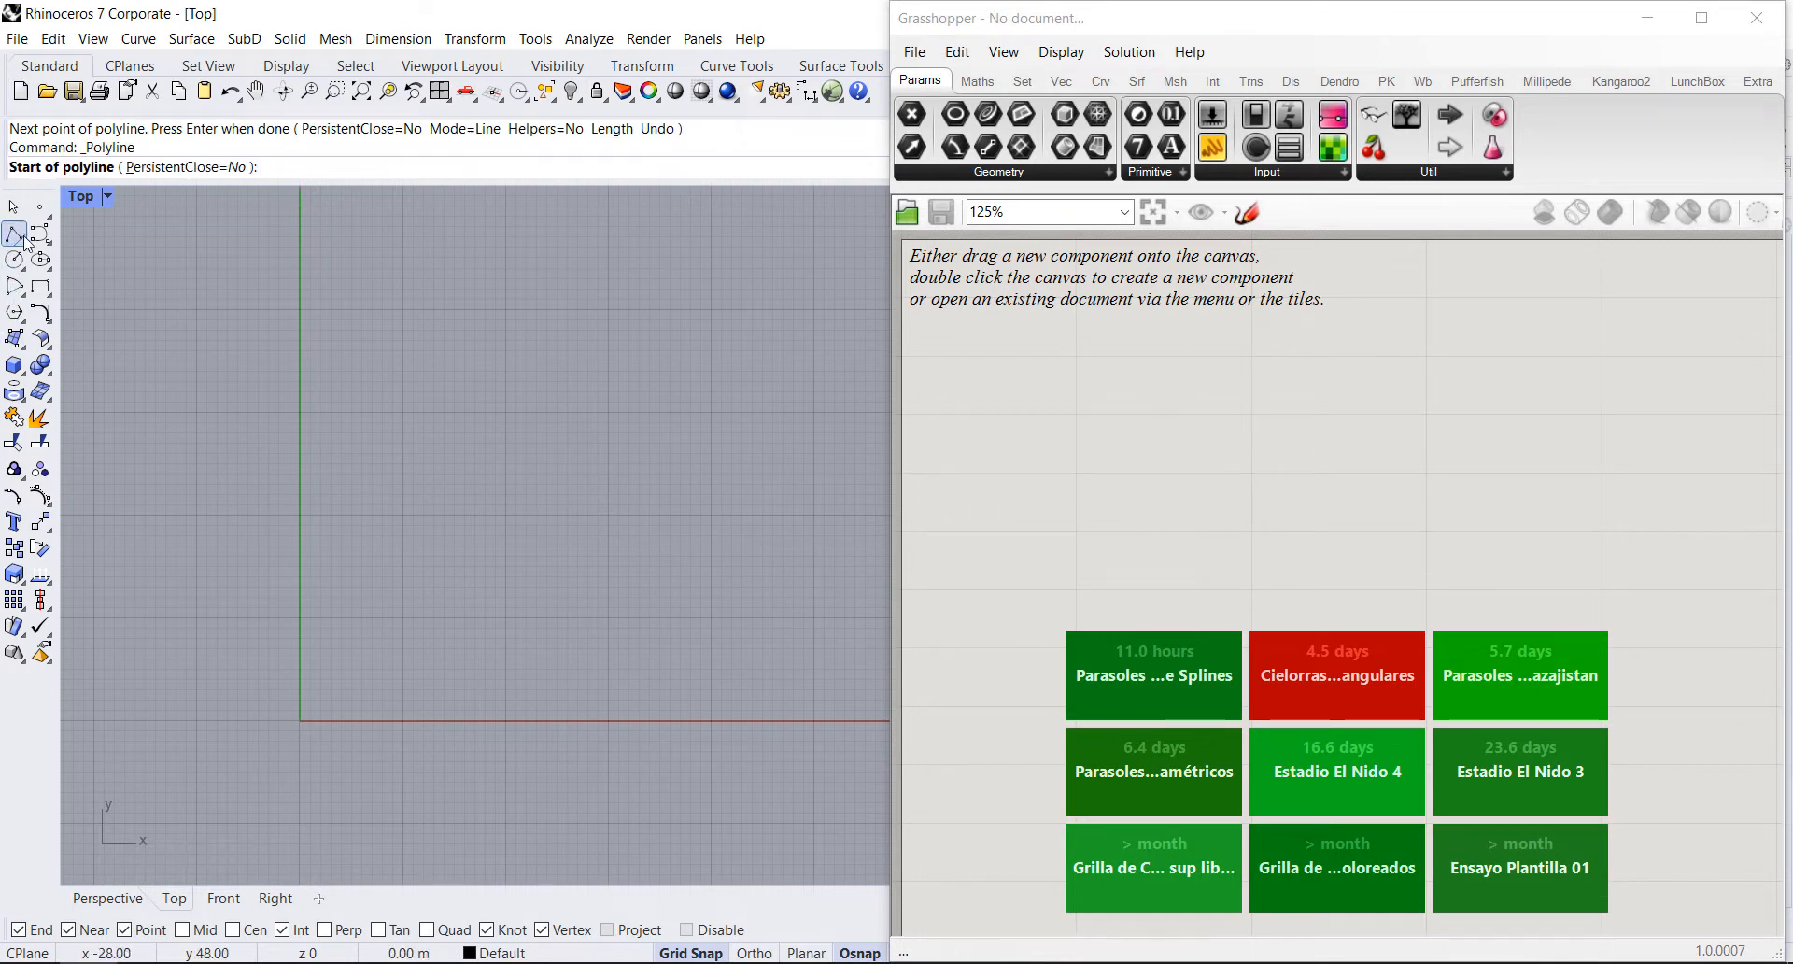
left_click(403, 514)
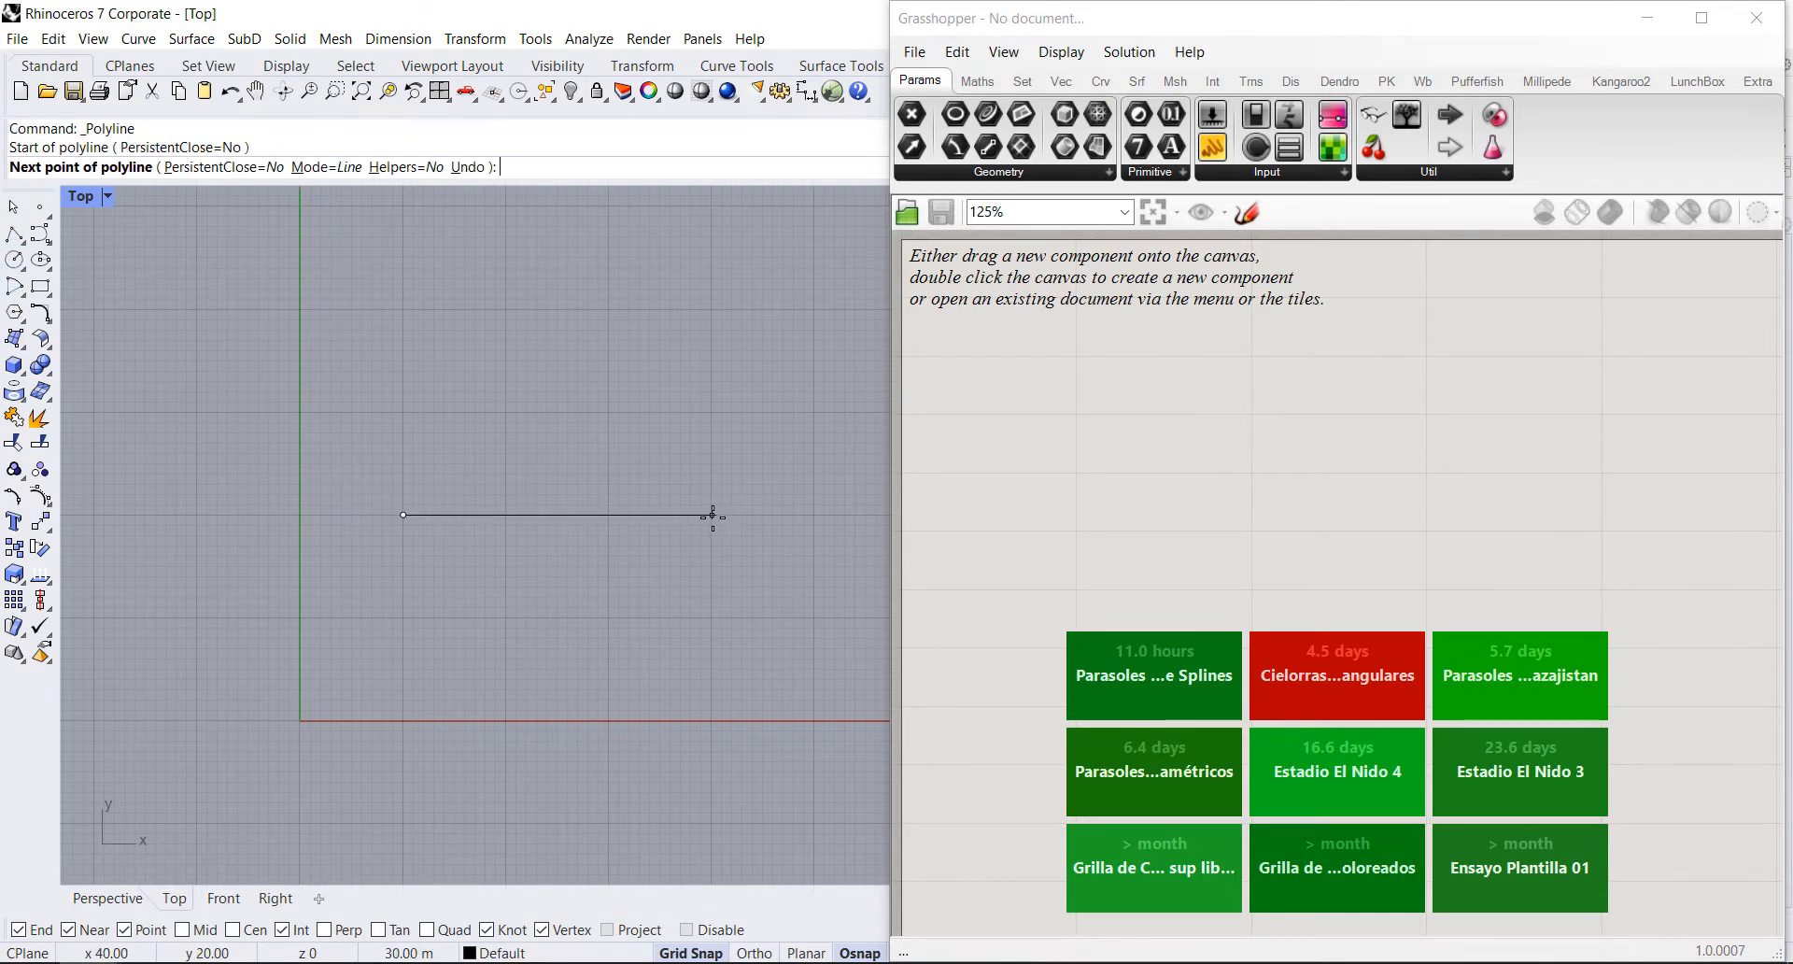
left_click(711, 515)
key("Return")
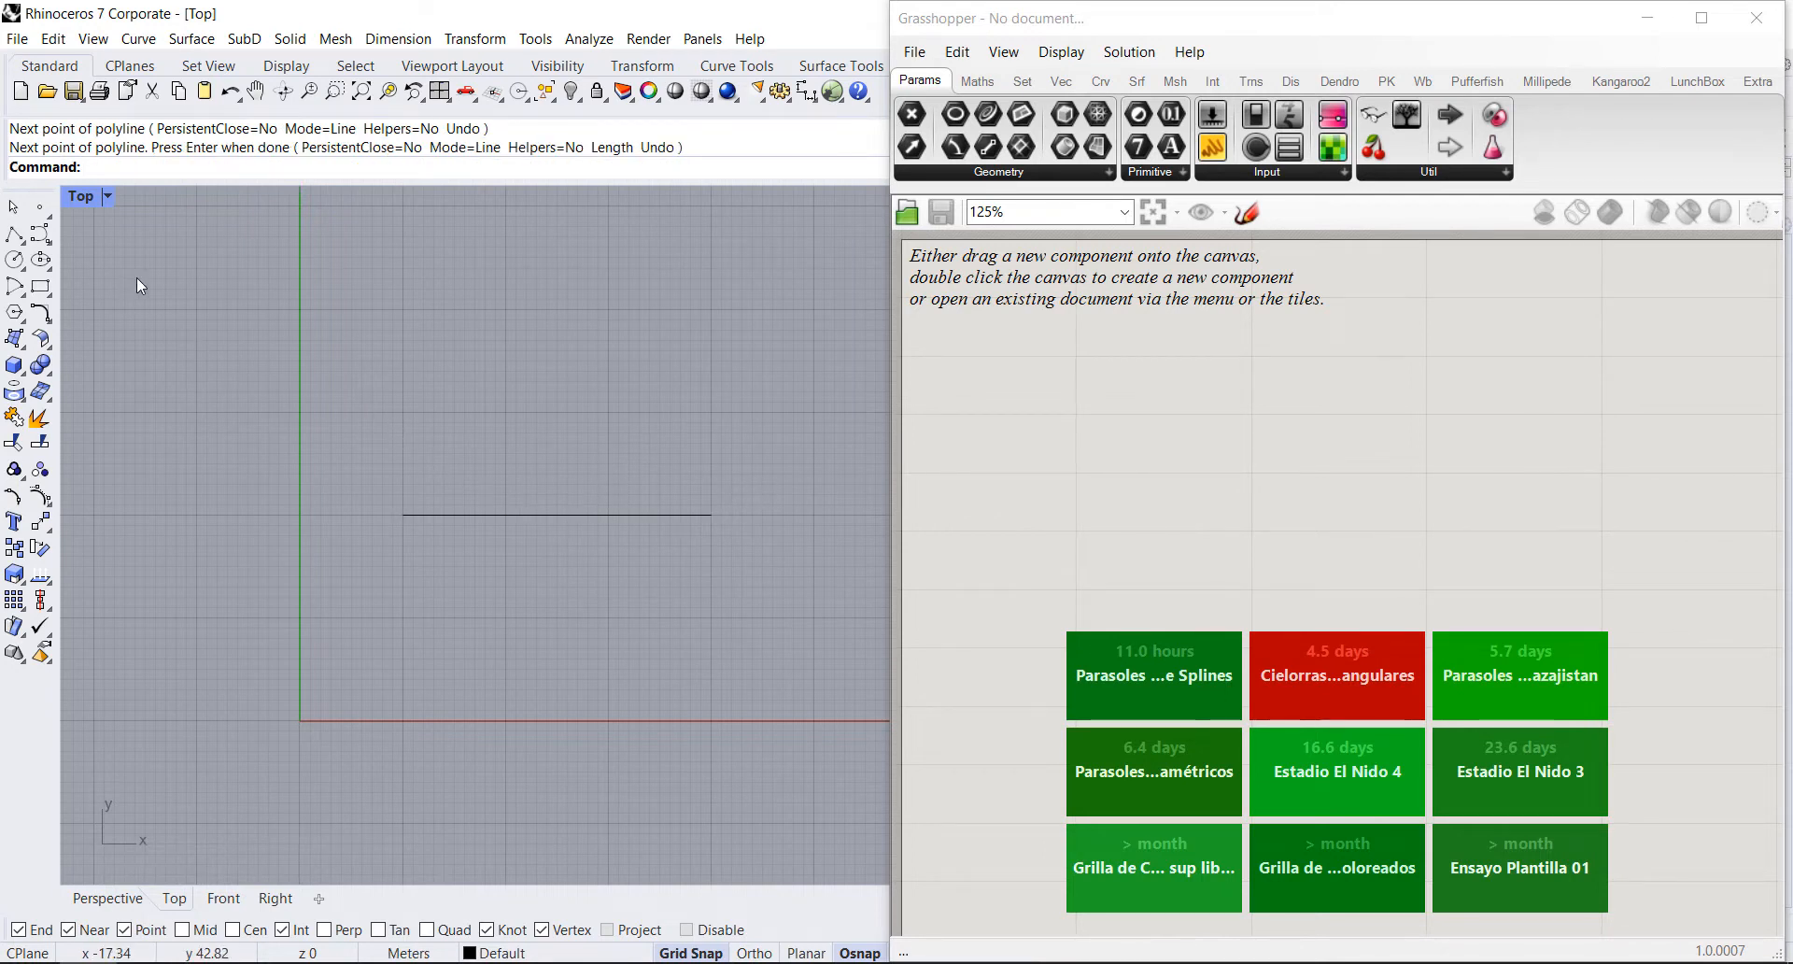
Step: Draw a wavy degree-3 control point curve between the ends of the 30 m line, weaving across it with its deepest wave below
scroll(554, 478, "up", 3)
scroll(293, 490, "down", 1)
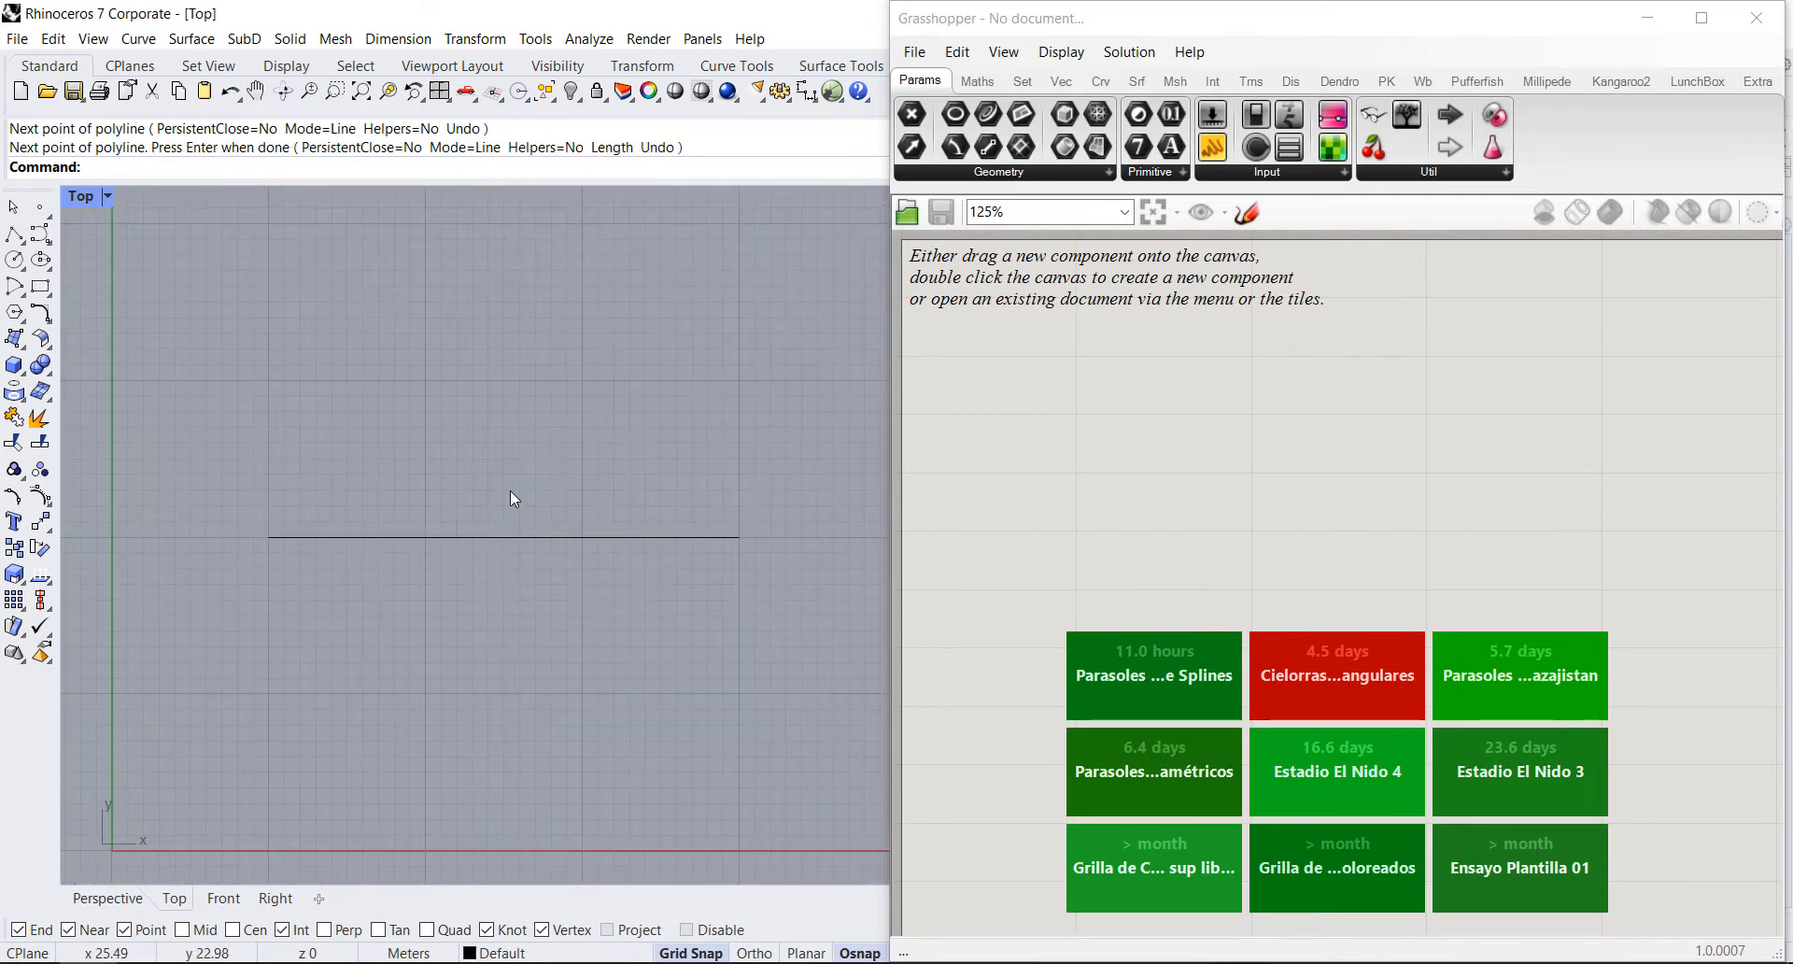
left_click(40, 233)
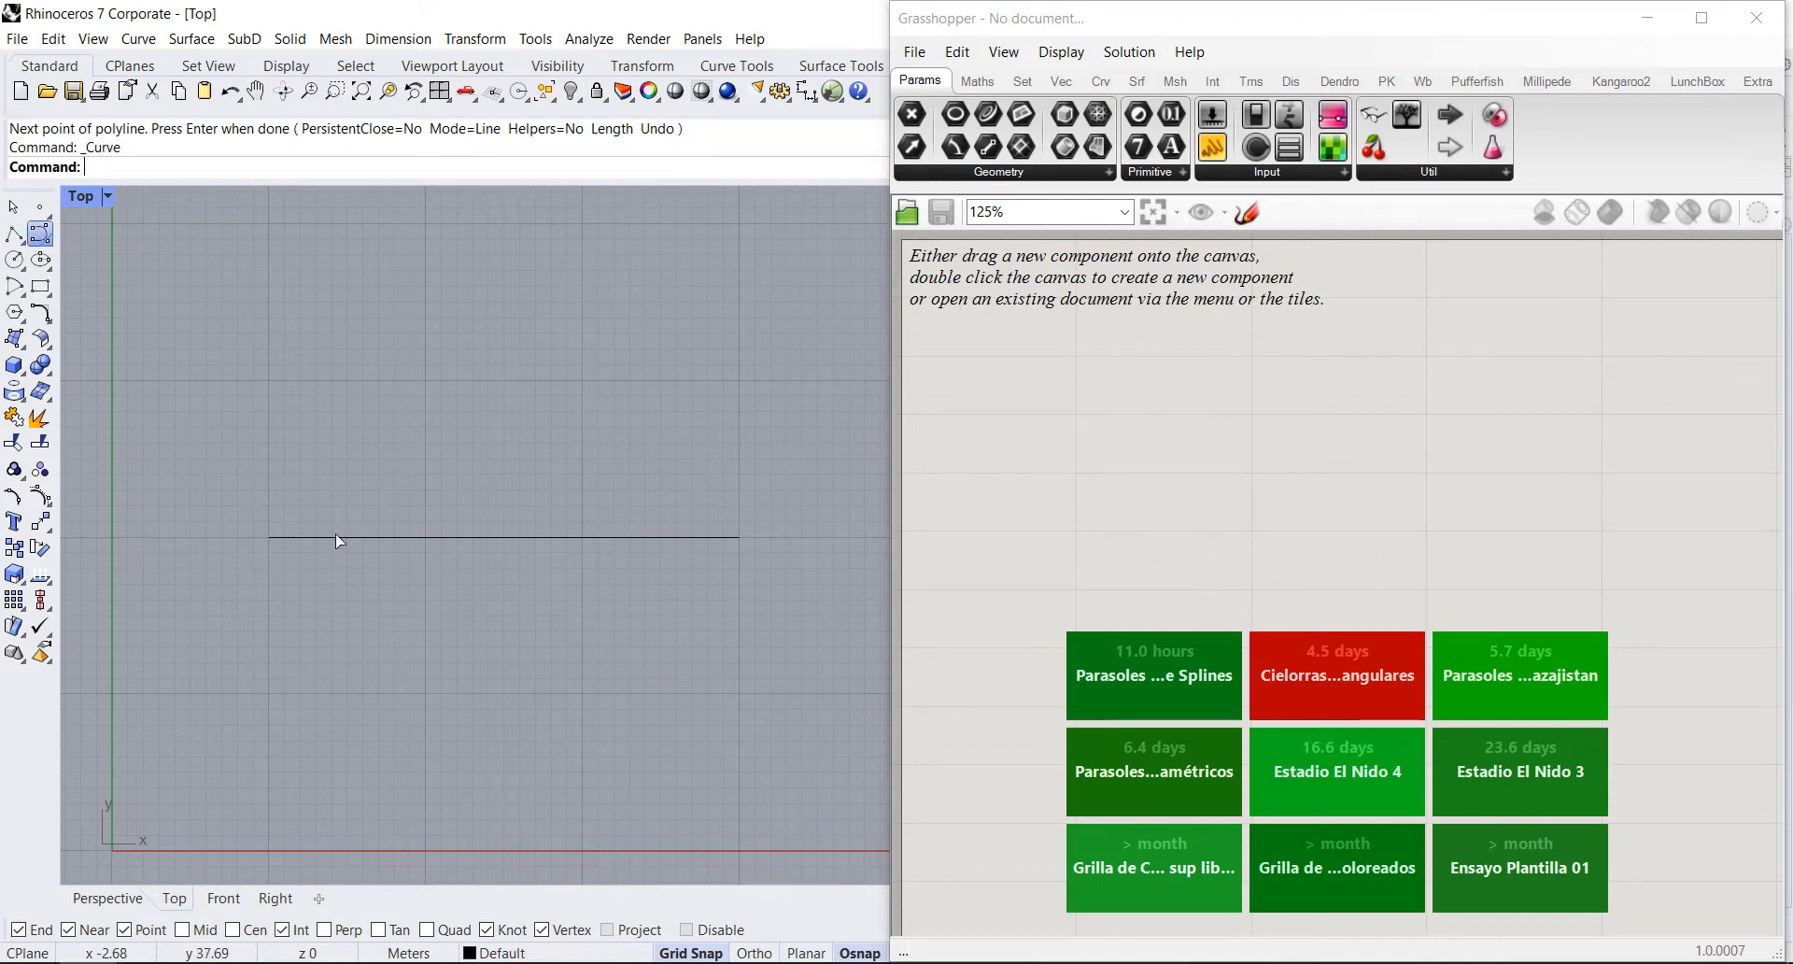
left_click(270, 536)
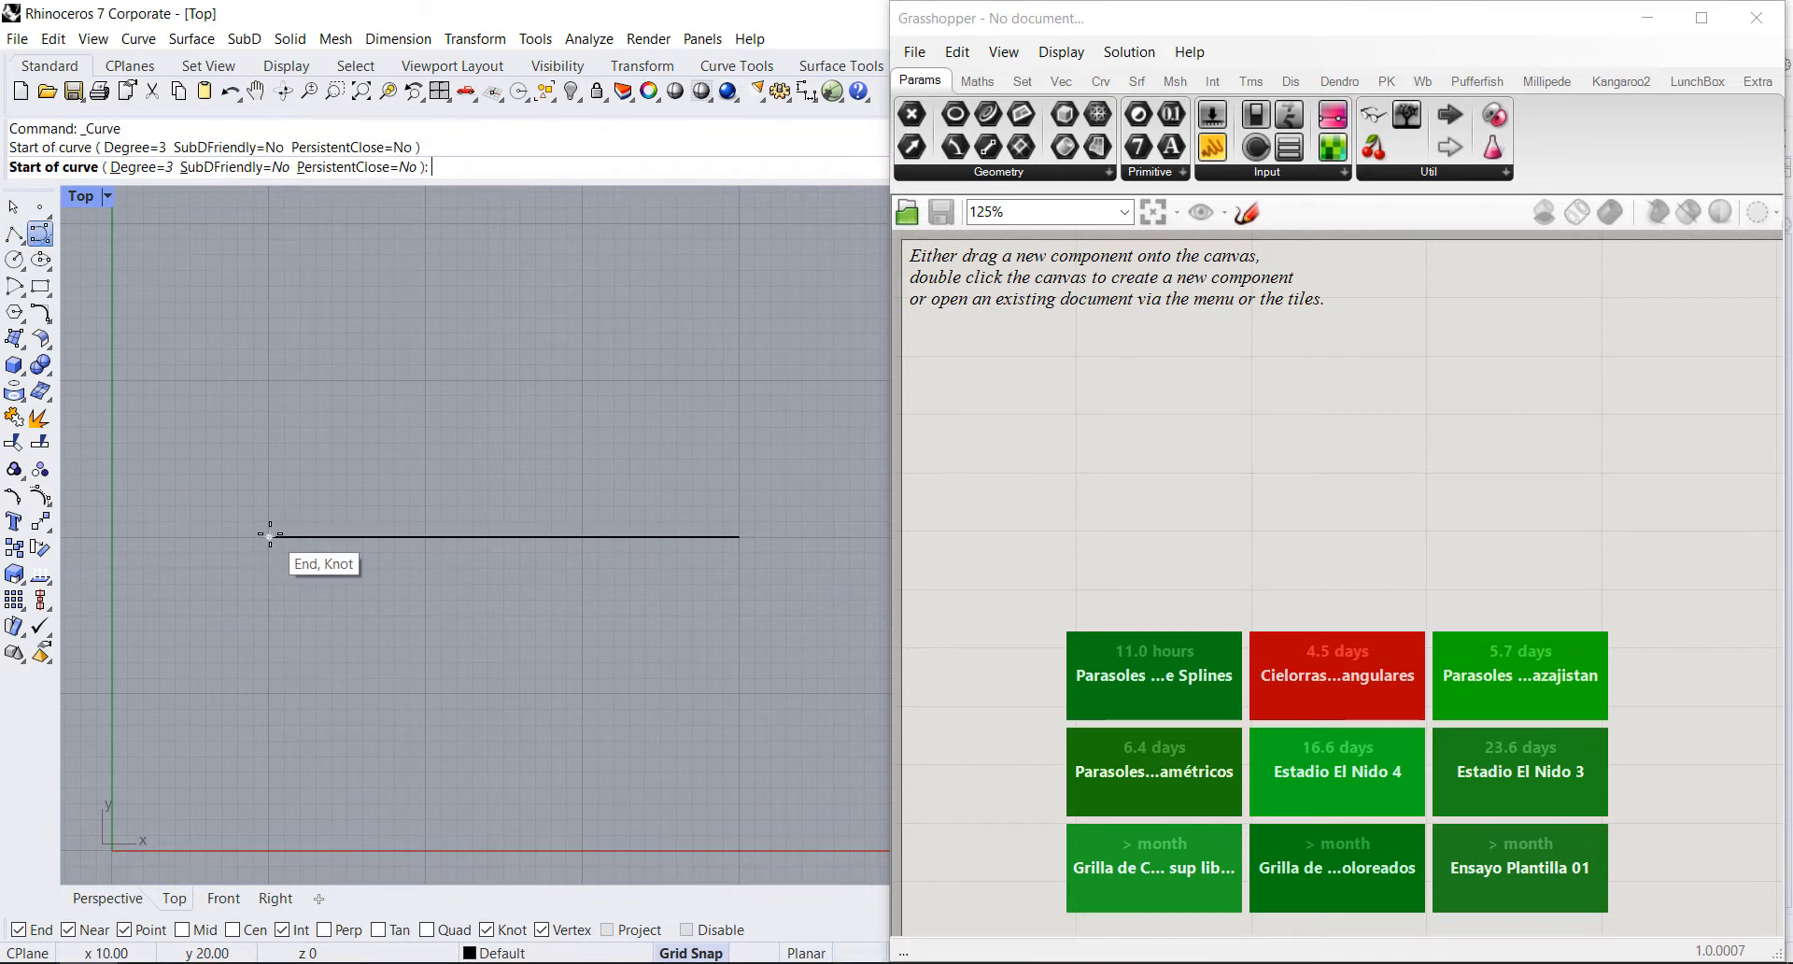
left_click(348, 521)
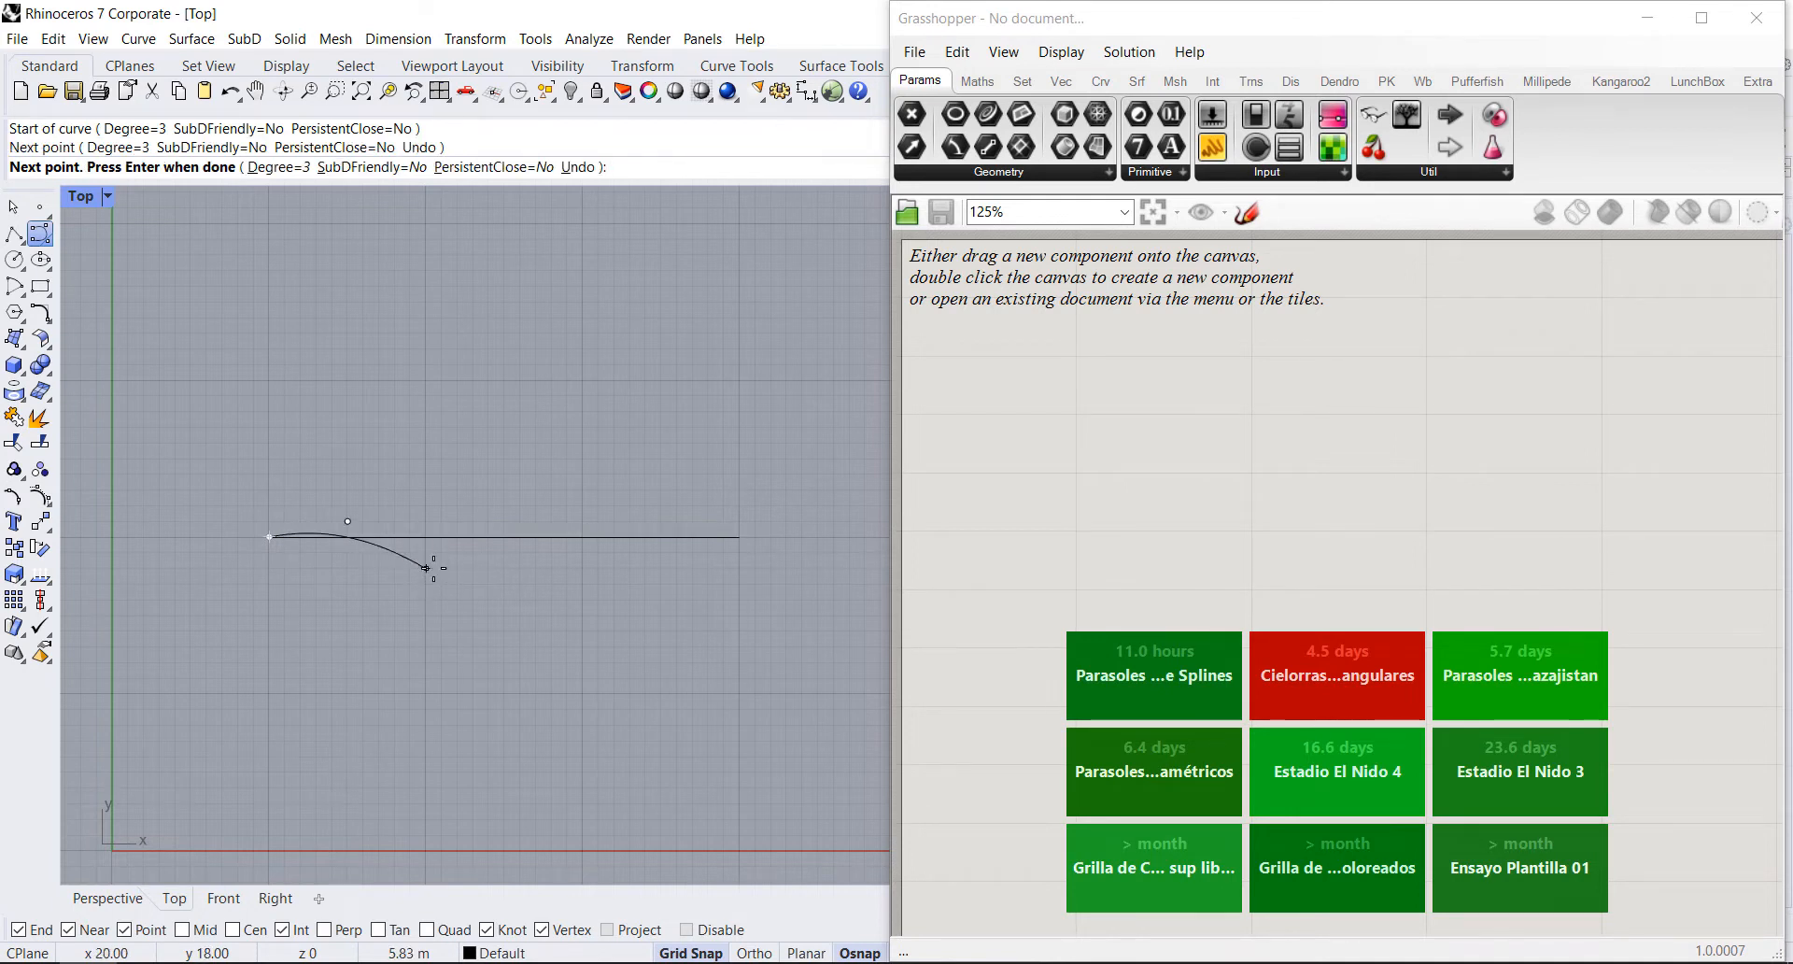
left_click(426, 567)
left_click(473, 567)
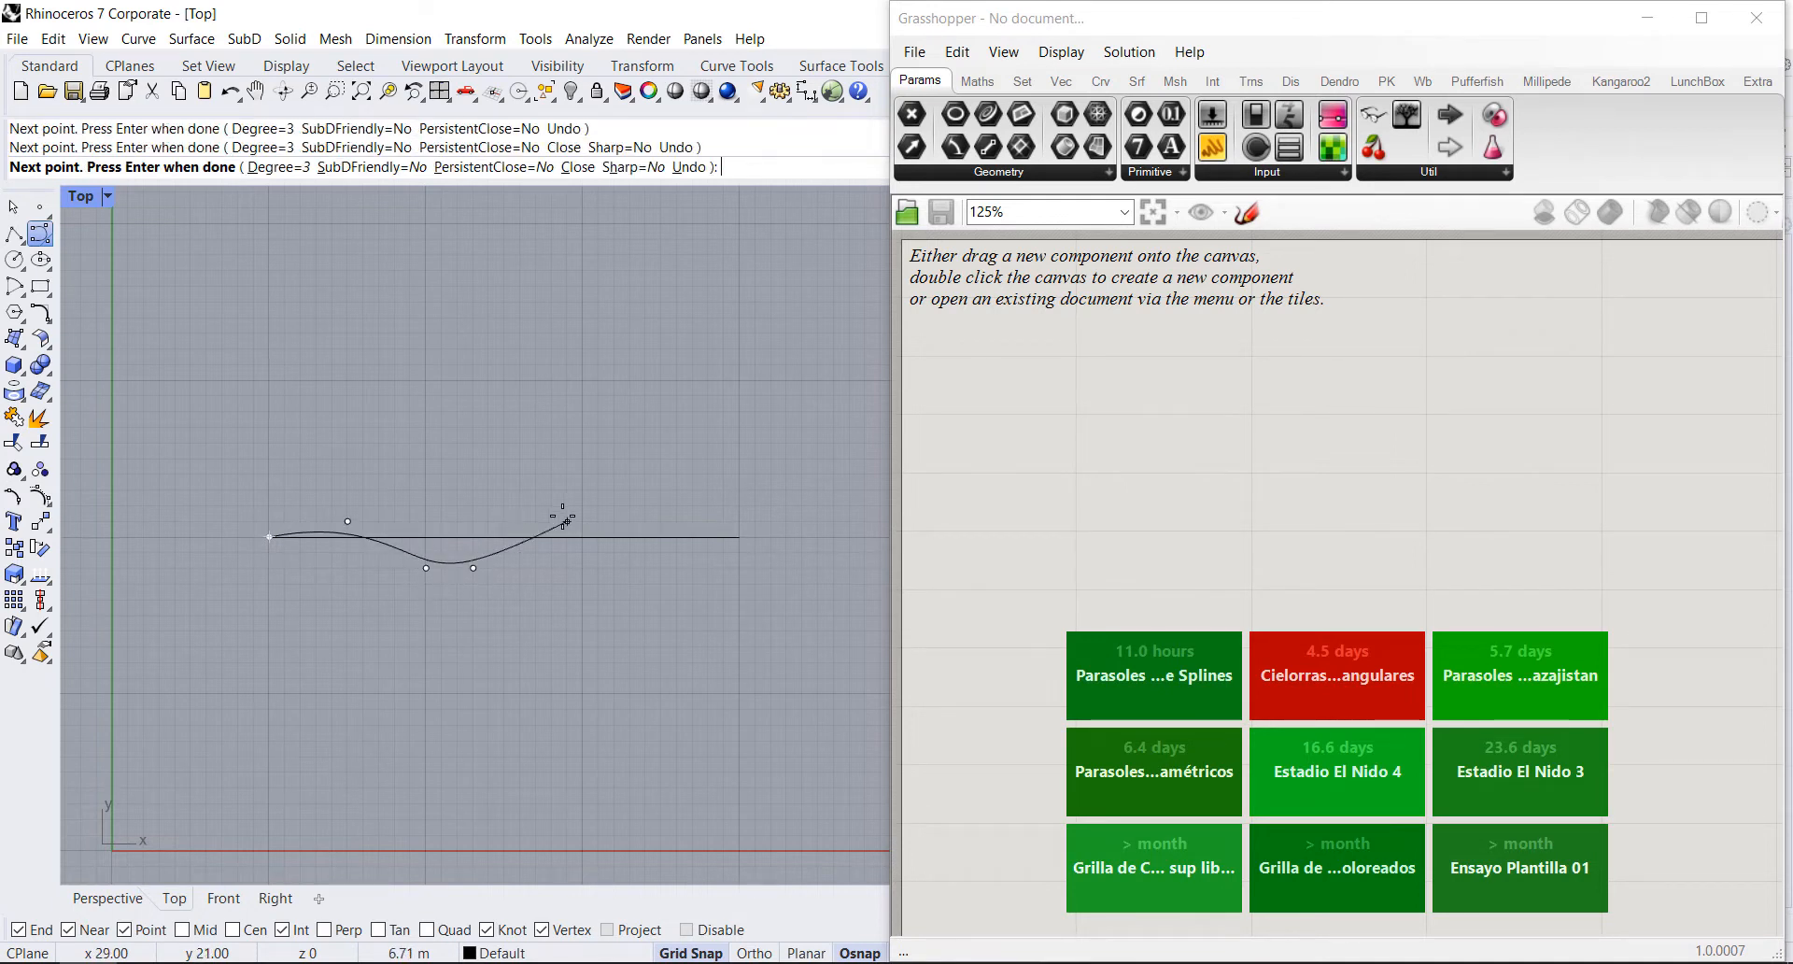
left_click(504, 521)
left_click(583, 553)
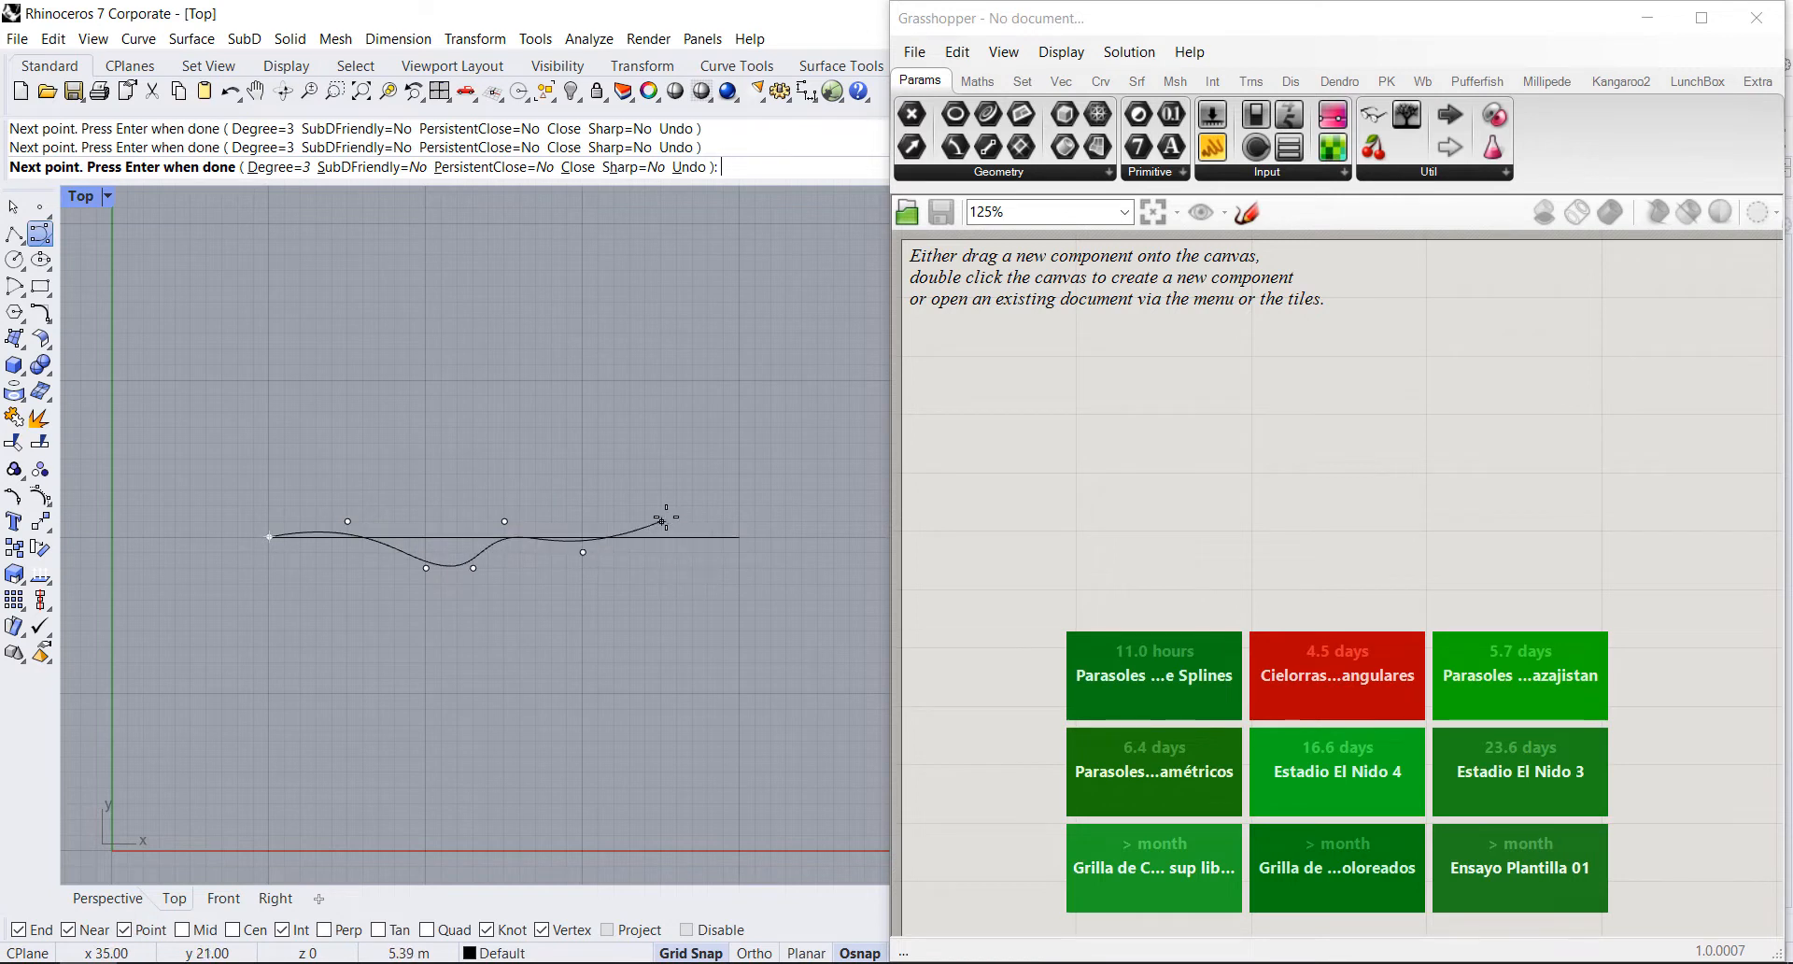
left_click(661, 521)
left_click(708, 552)
key("Return")
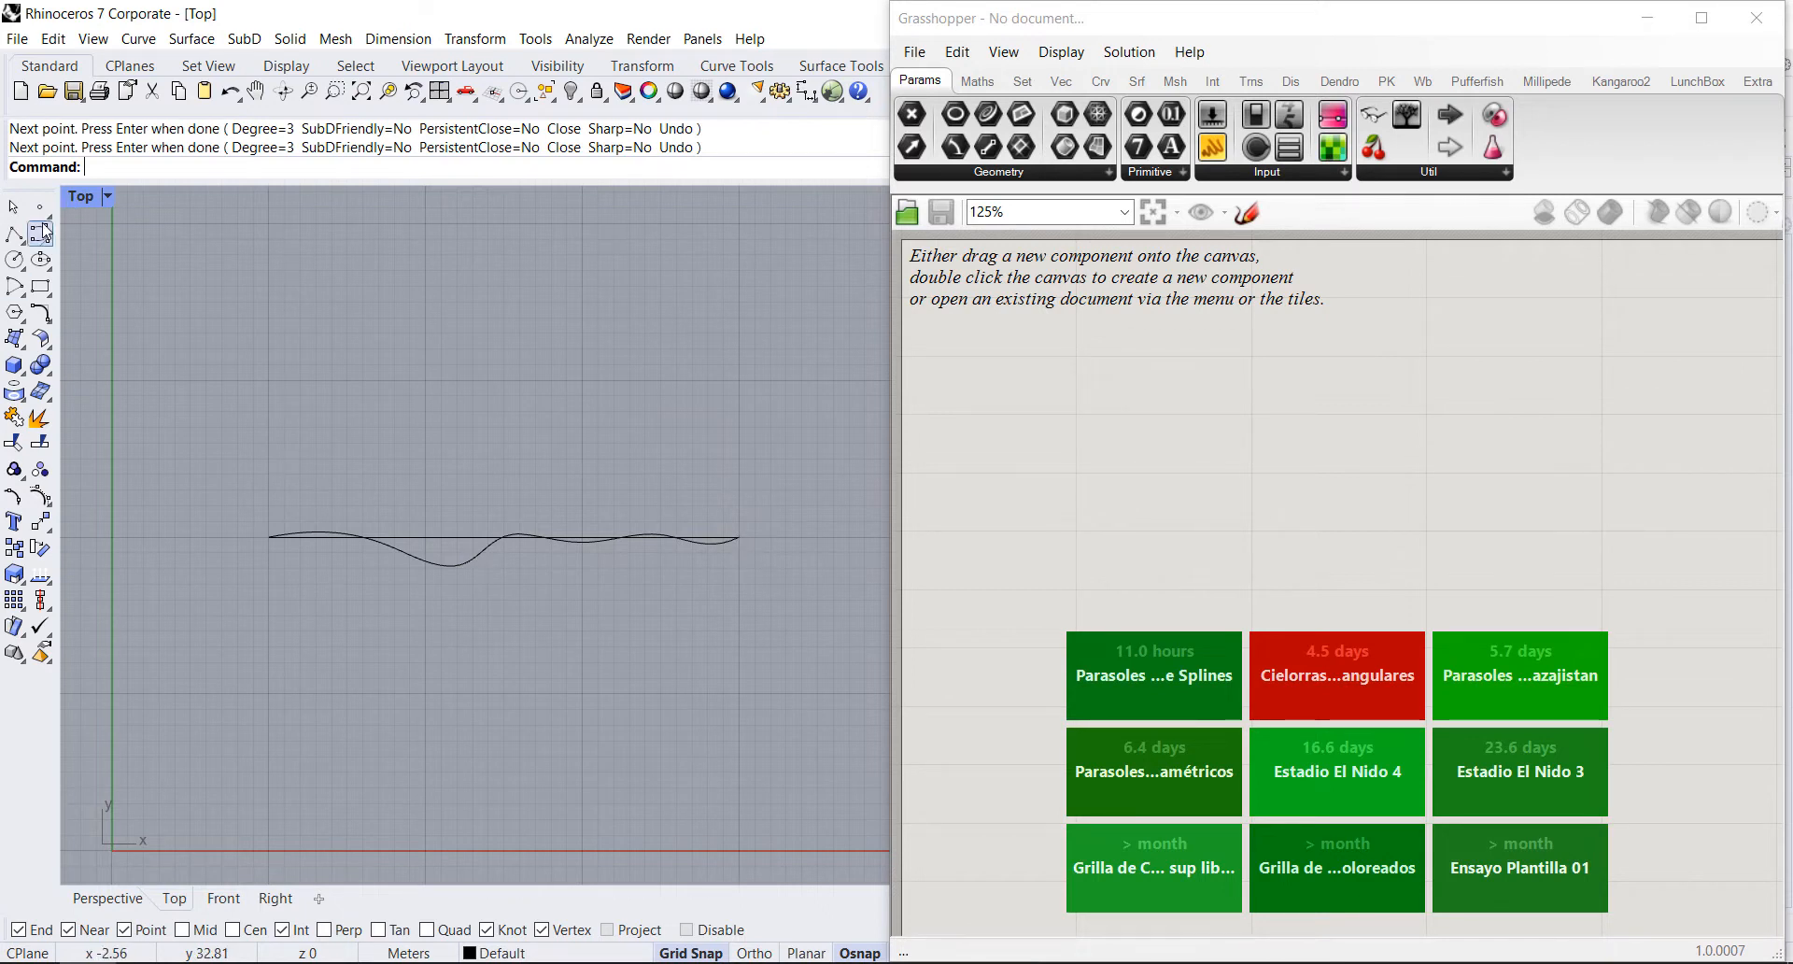
Step: Draw a second wavy control point curve between the same line ends, starting below the line and crossing it at different places
left_click(15, 235)
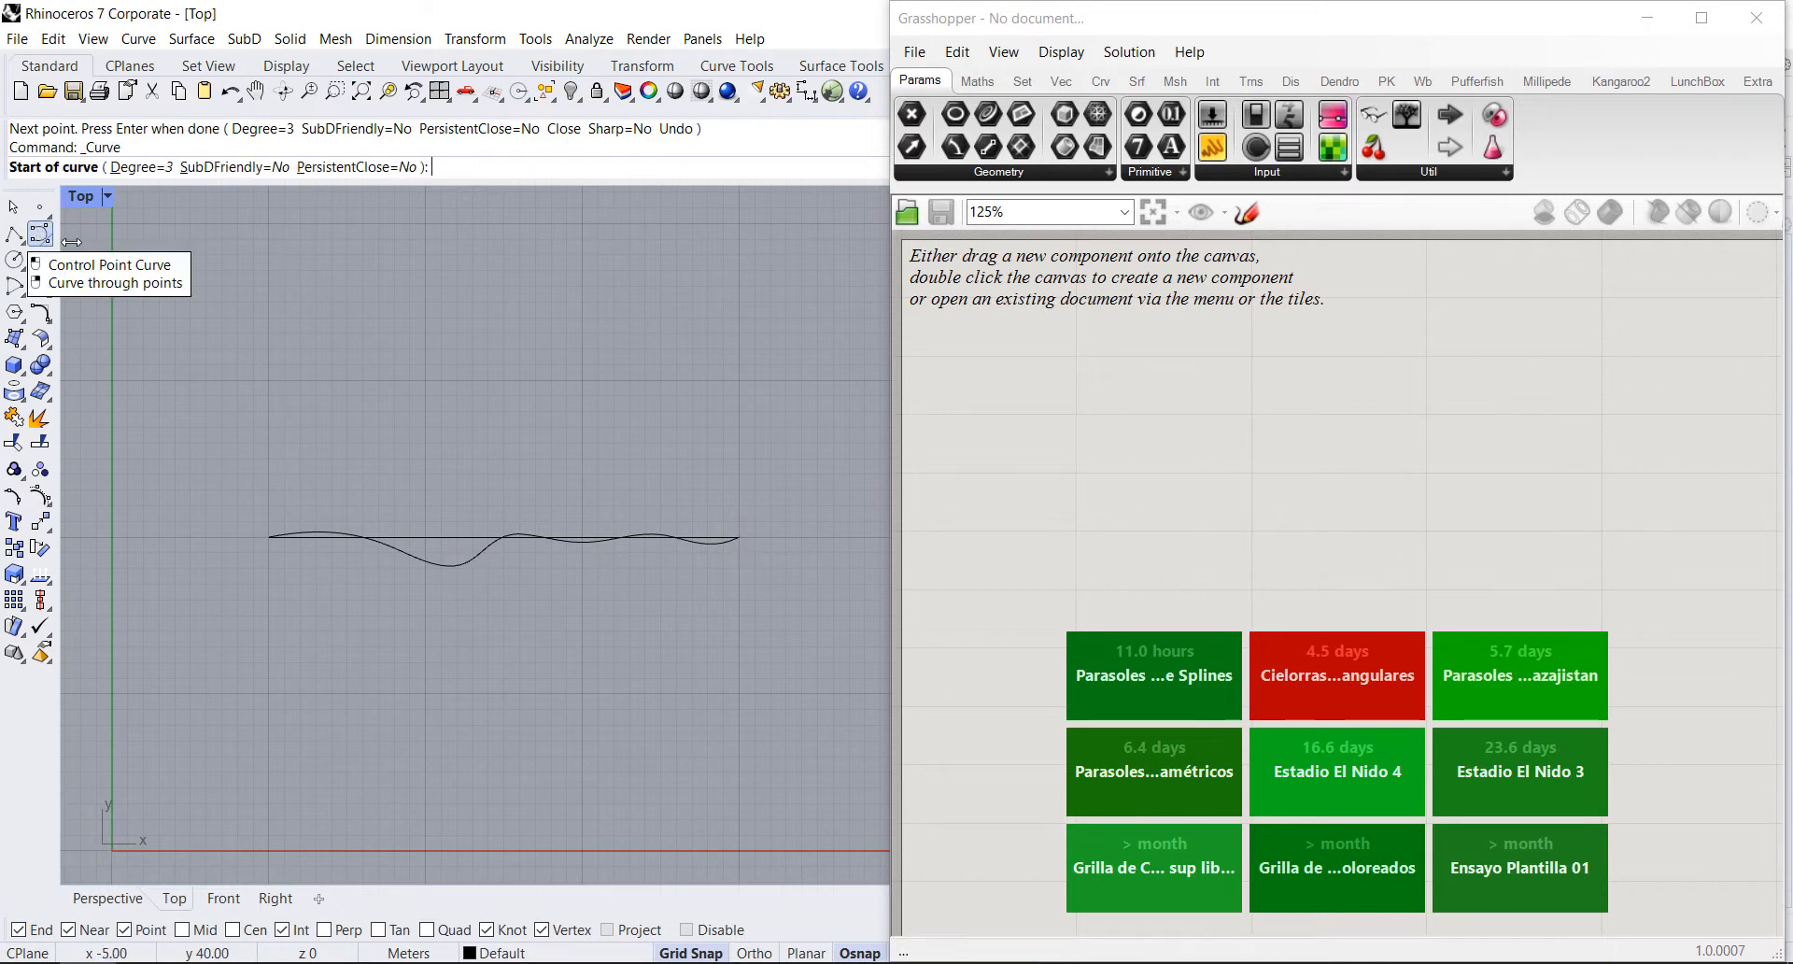
left_click(268, 537)
left_click(317, 552)
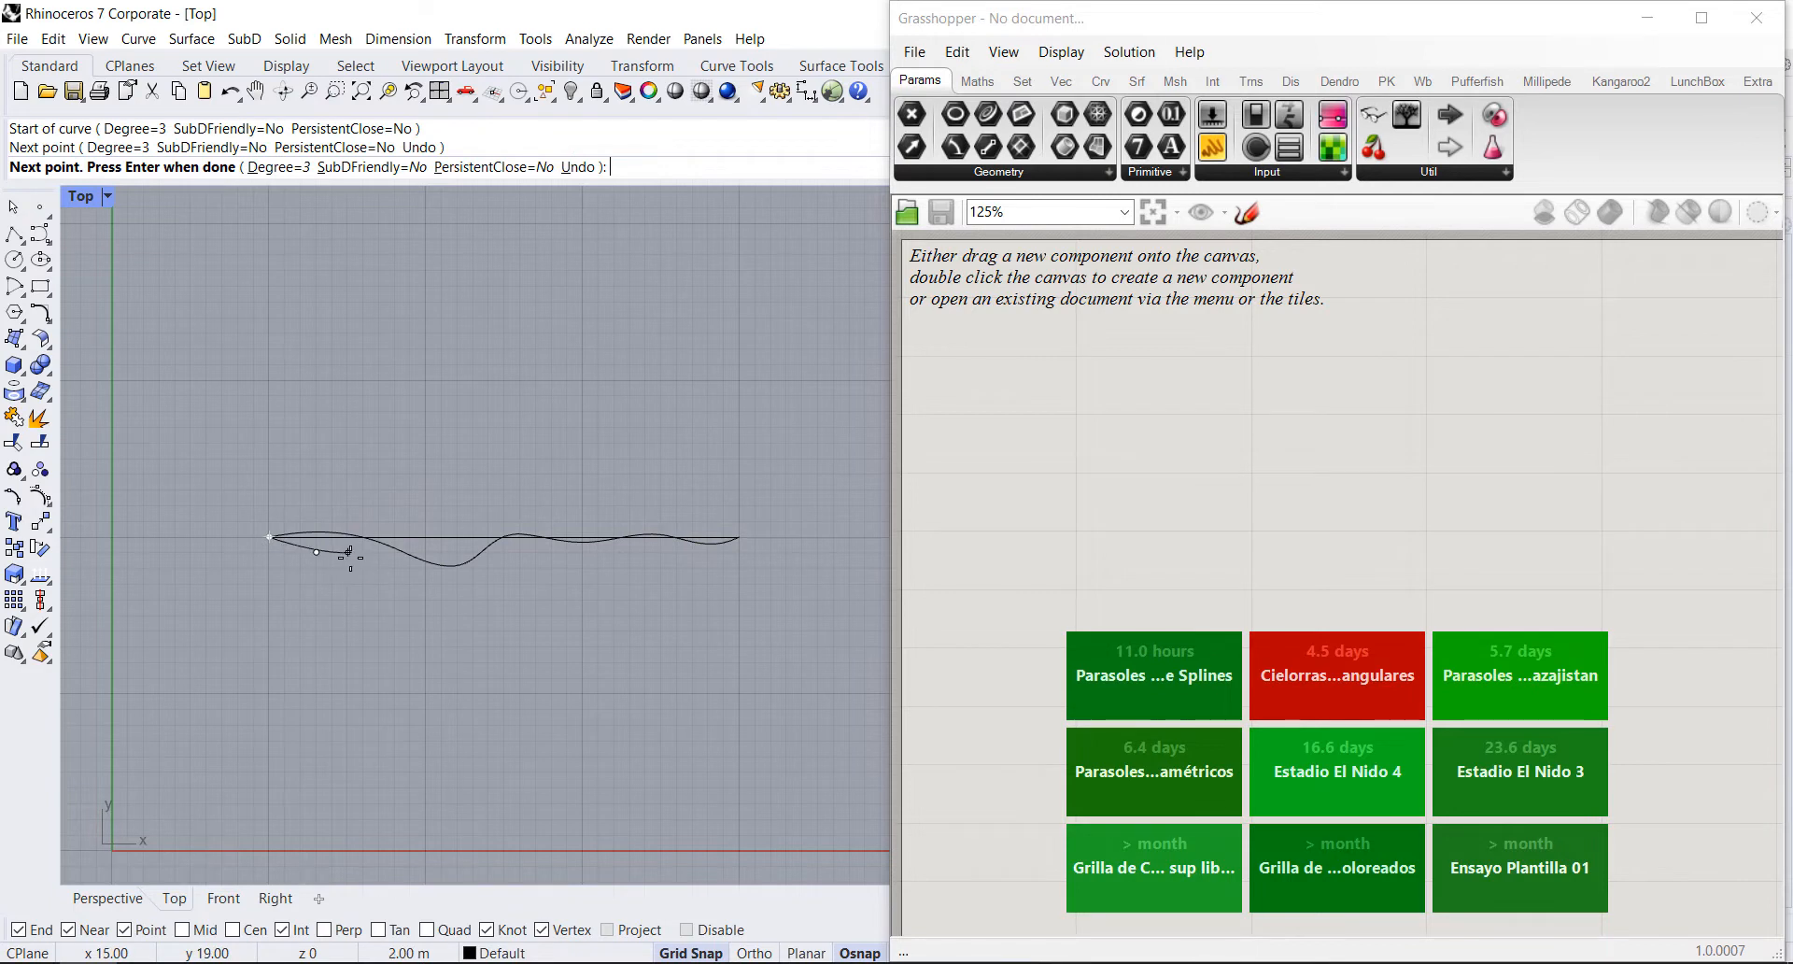
left_click(395, 521)
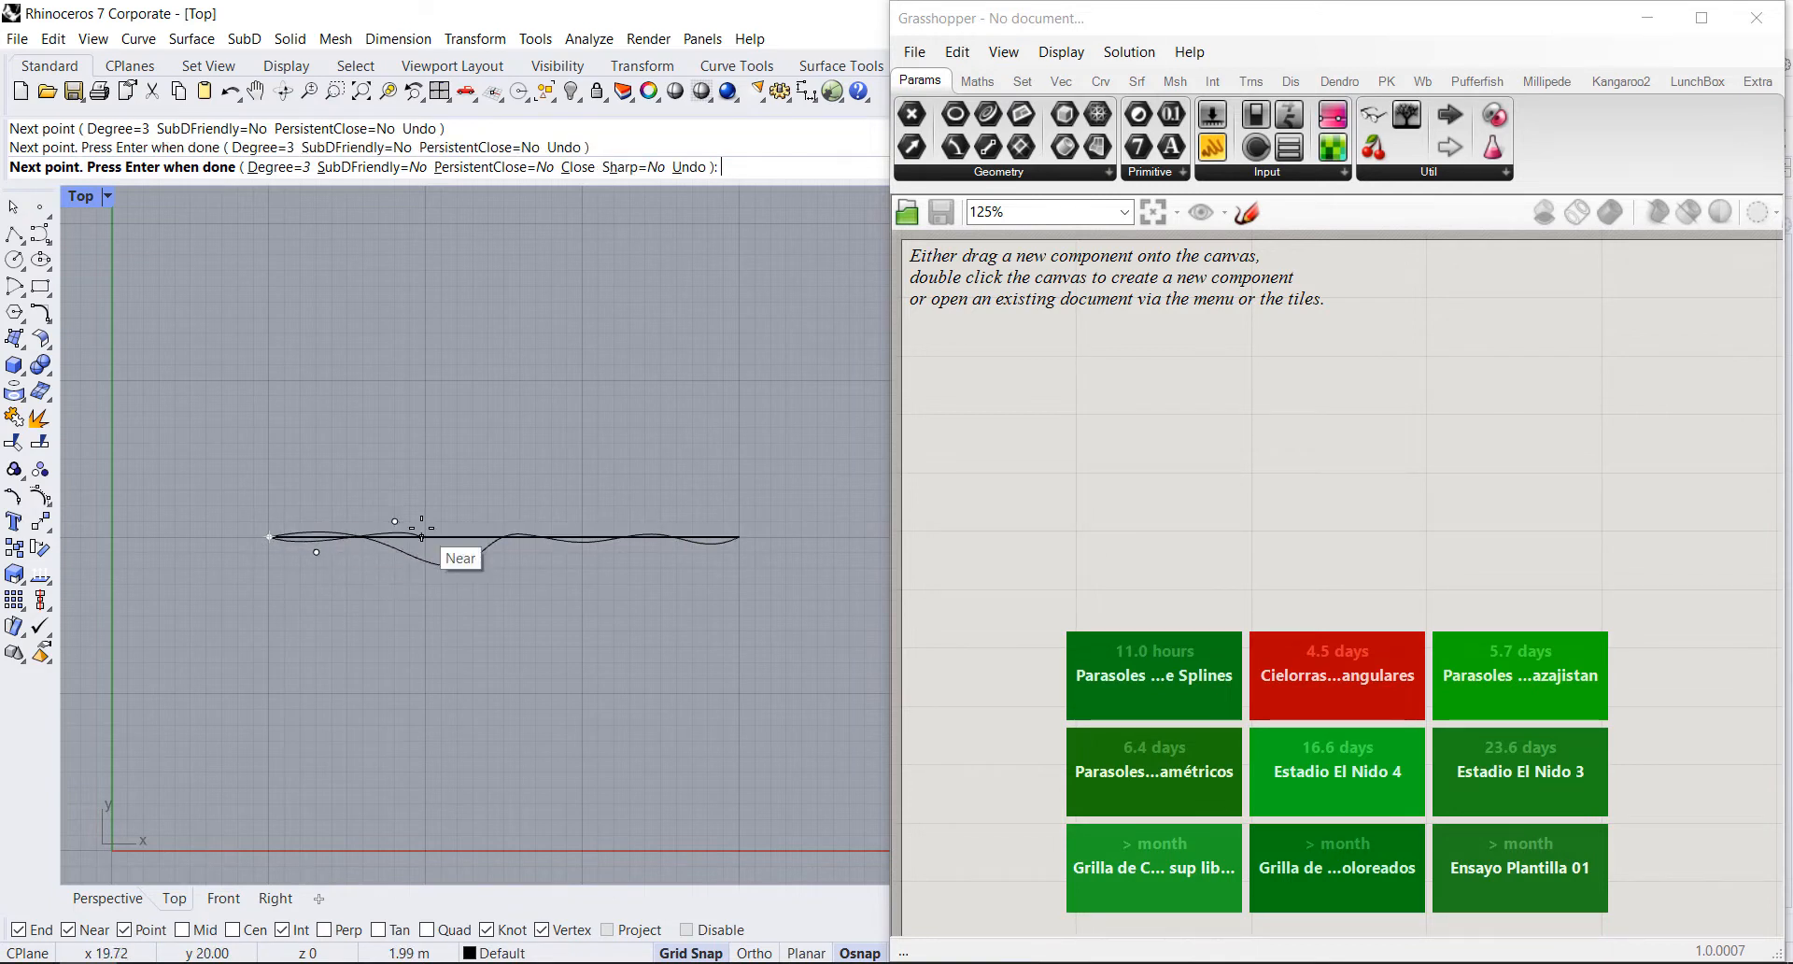
left_click(428, 536)
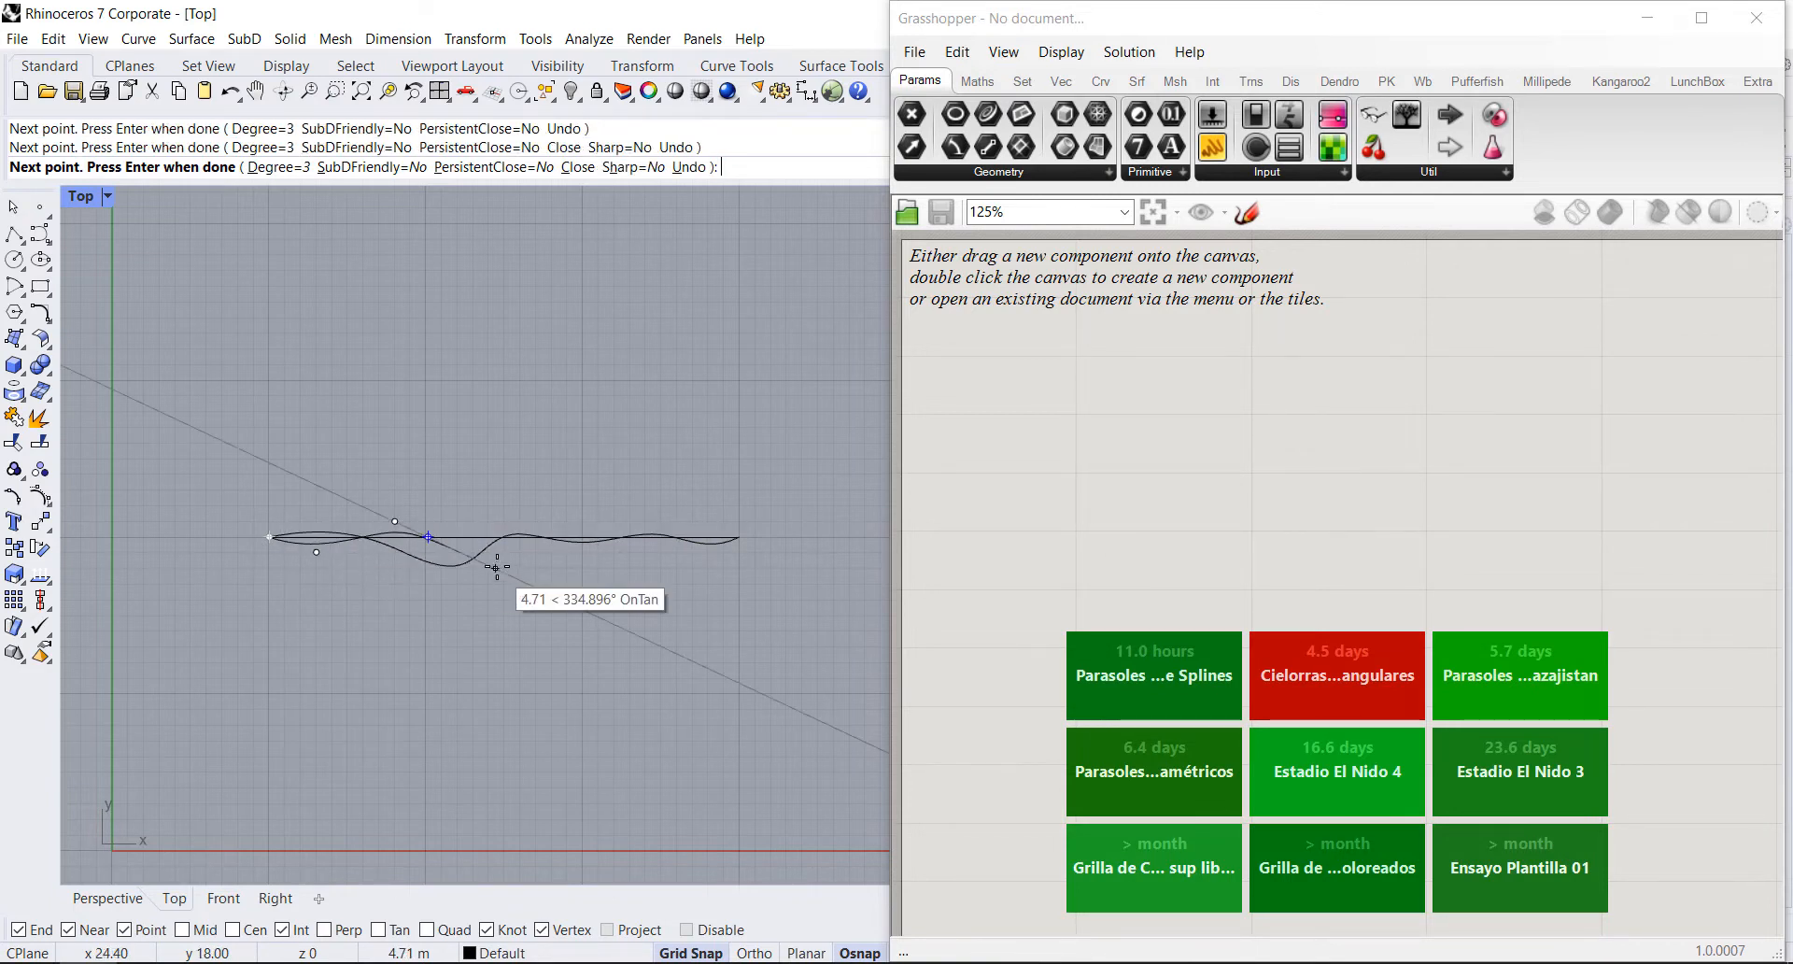
scroll(504, 556, "up", 12)
left_click(506, 543)
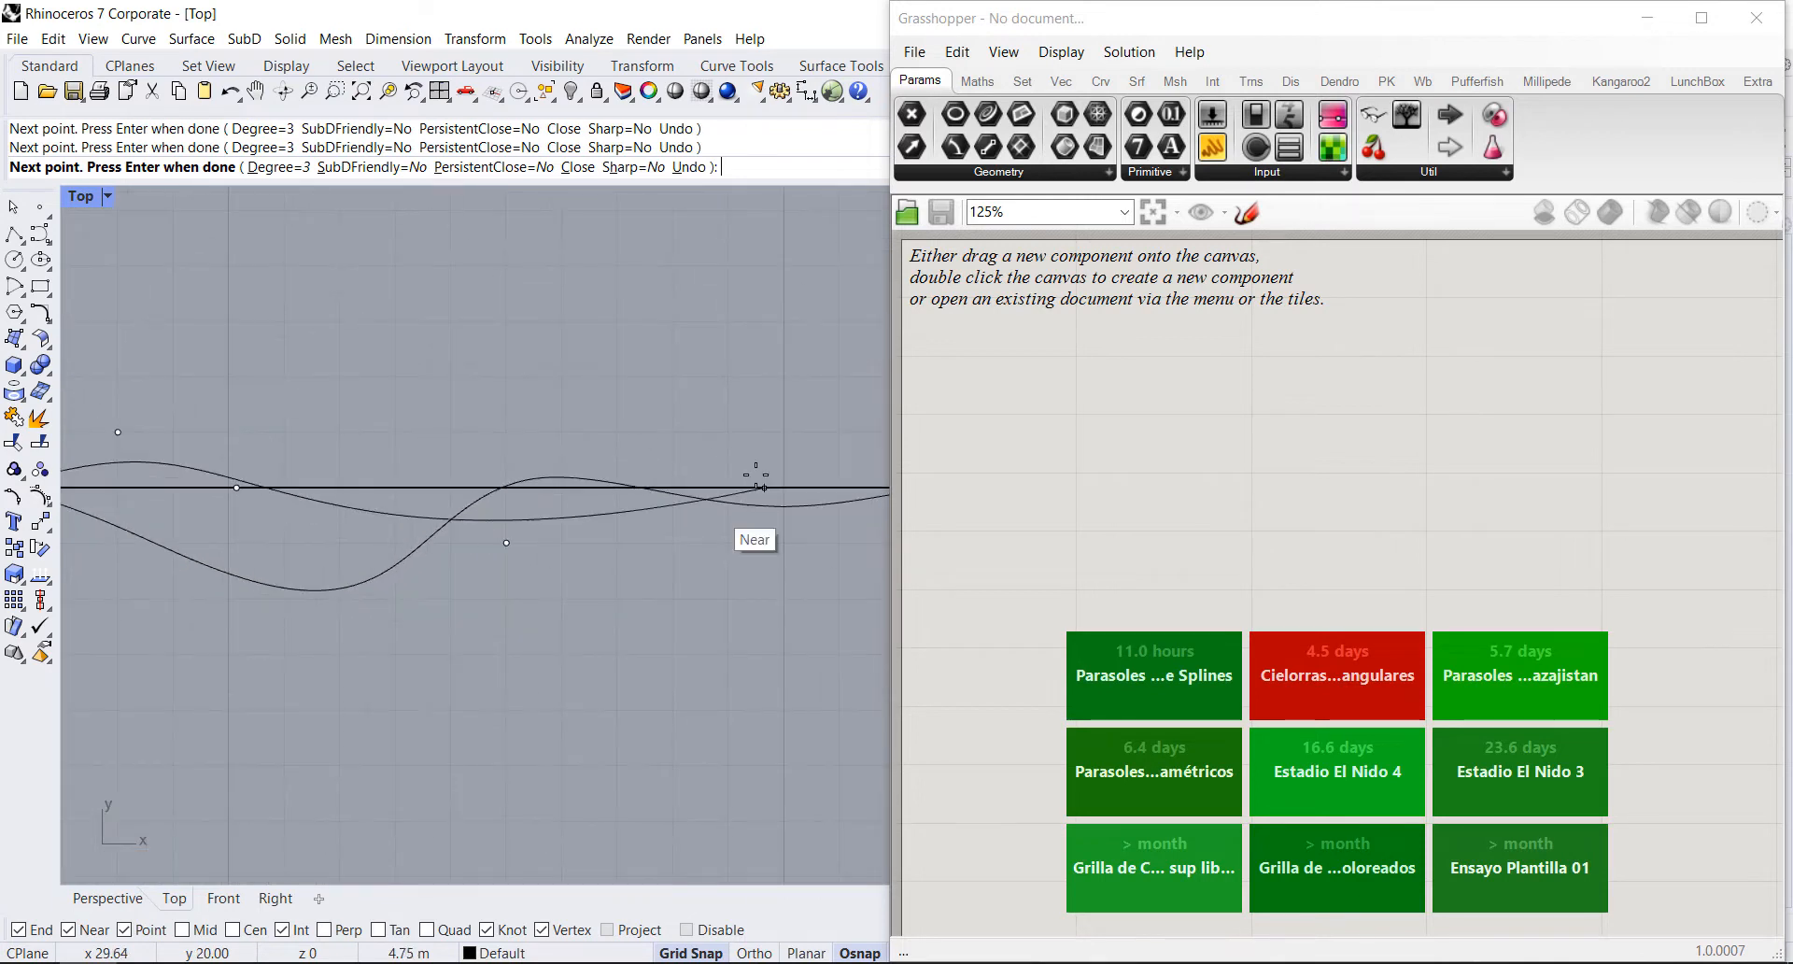
left_click(674, 432)
left_click(783, 432)
scroll(620, 536, "down", 6)
left_click(739, 543)
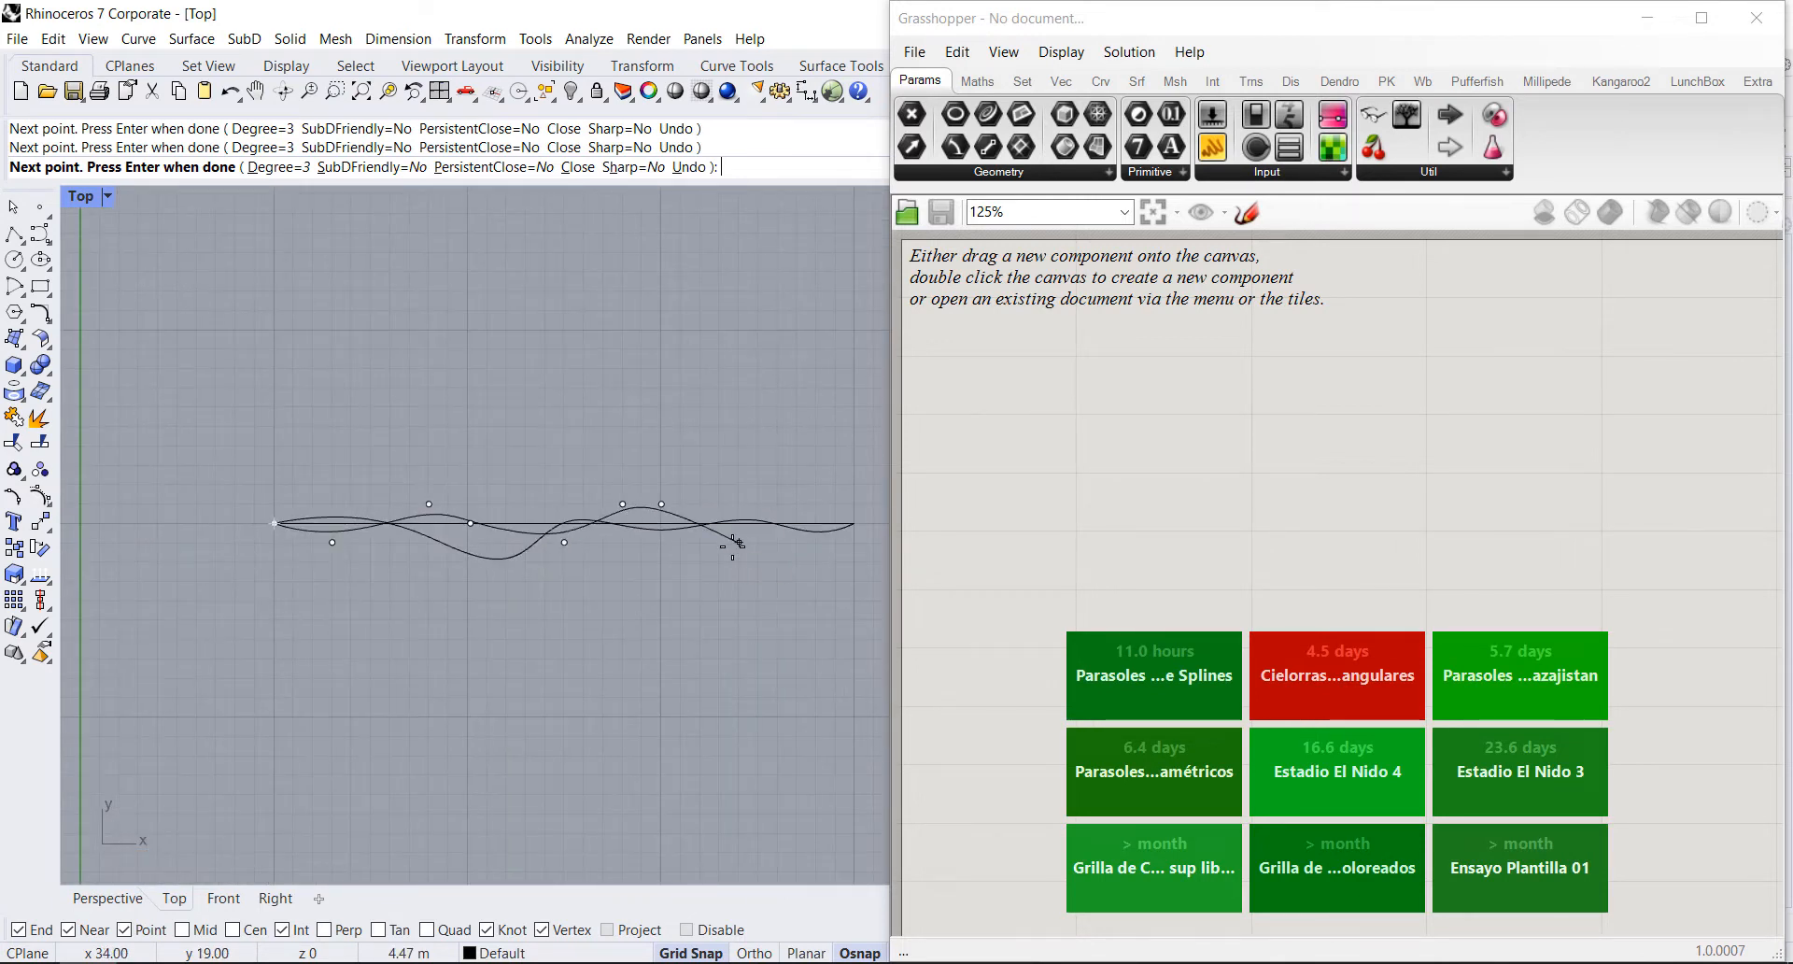
left_click(795, 504)
left_click(853, 525)
key("Return")
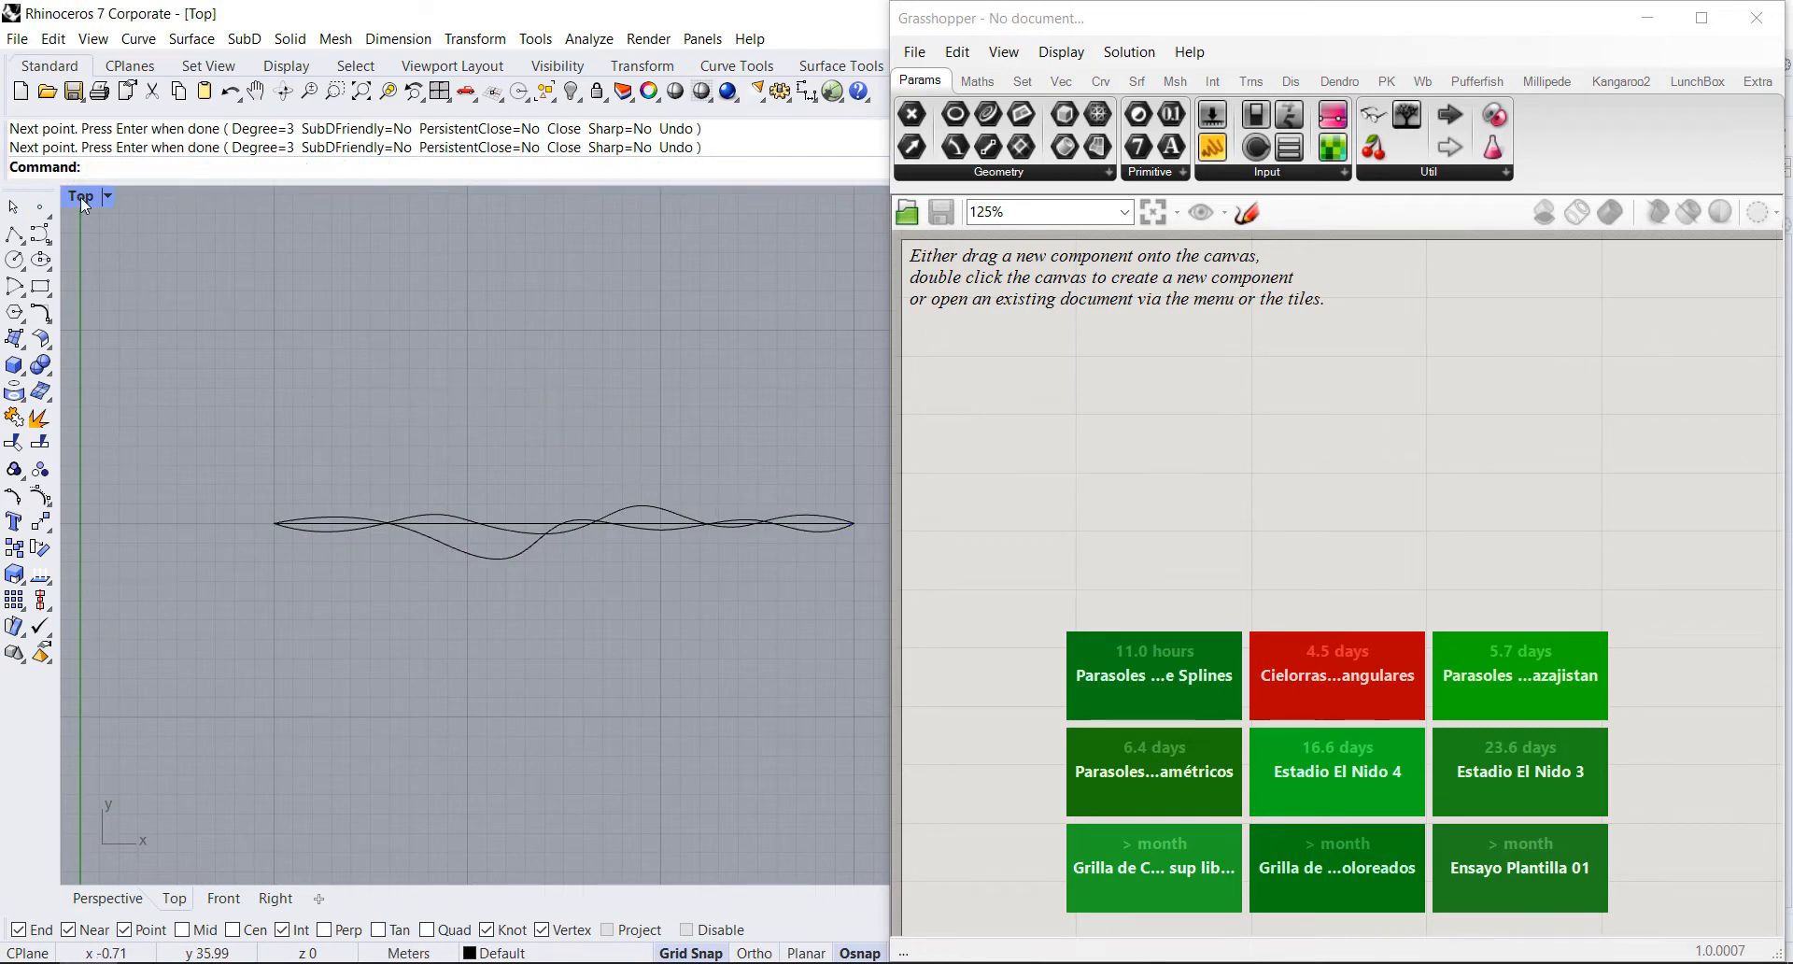
Step: Examine the straight line and both wavy curves in the maximised Perspective viewport
double_click(80, 199)
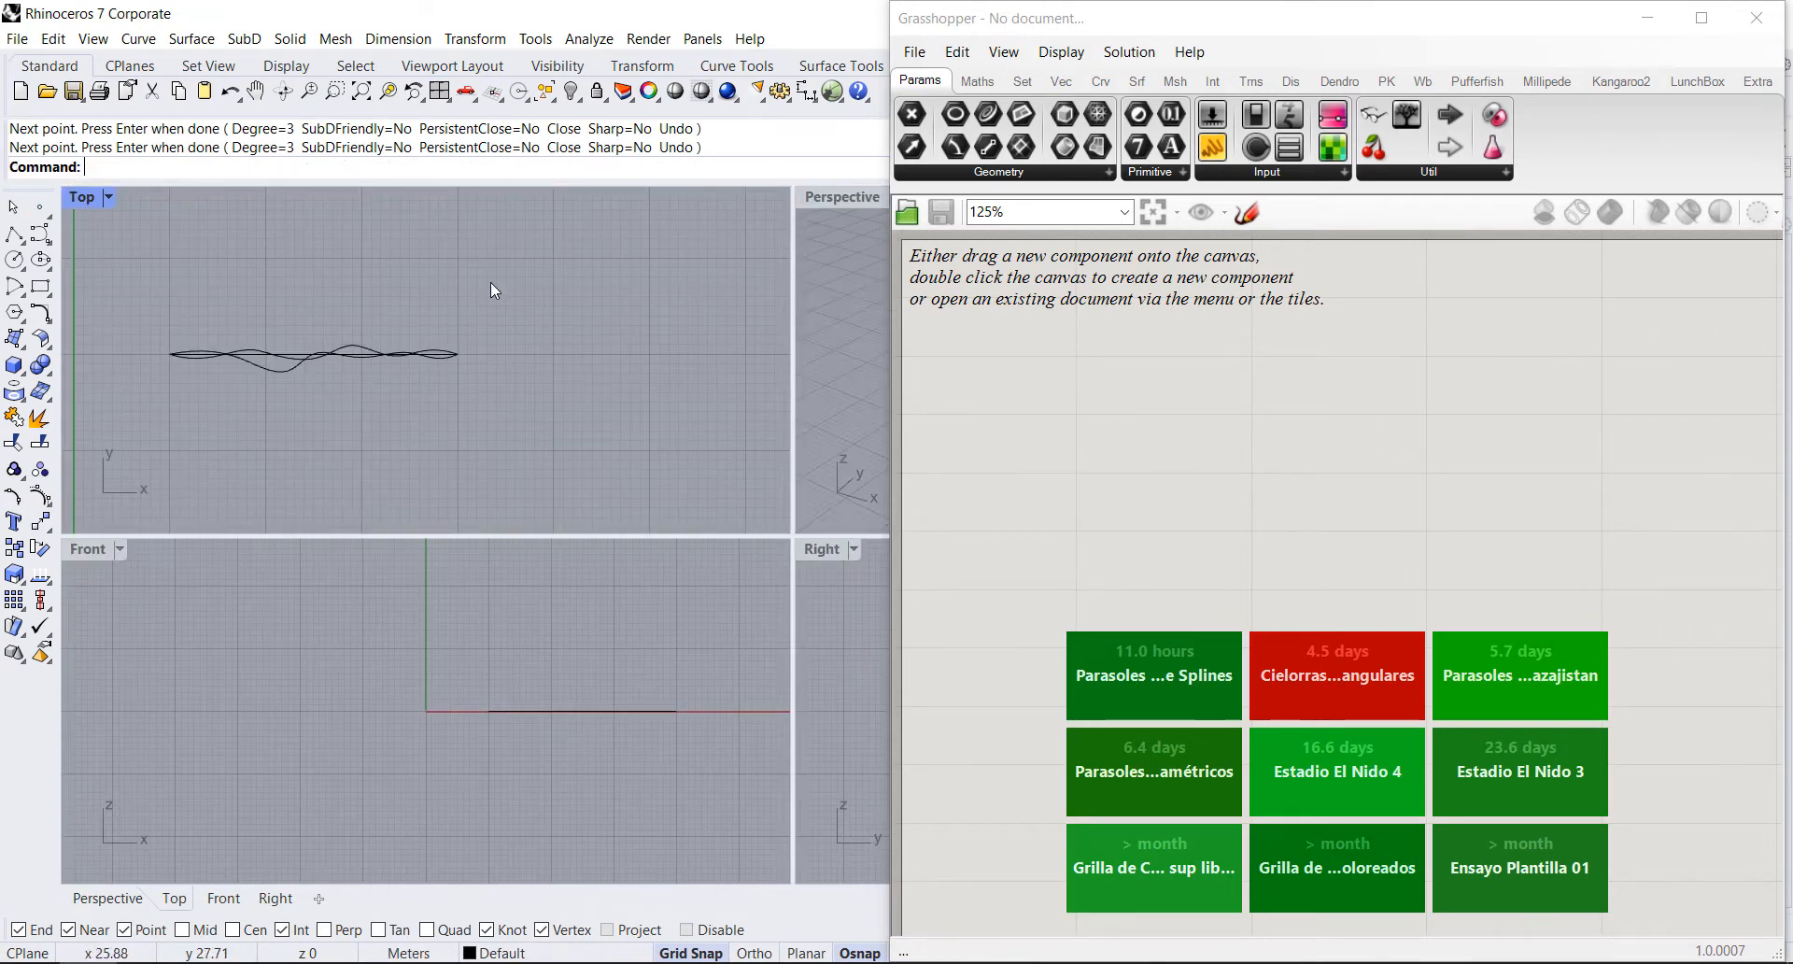
left_click(839, 200)
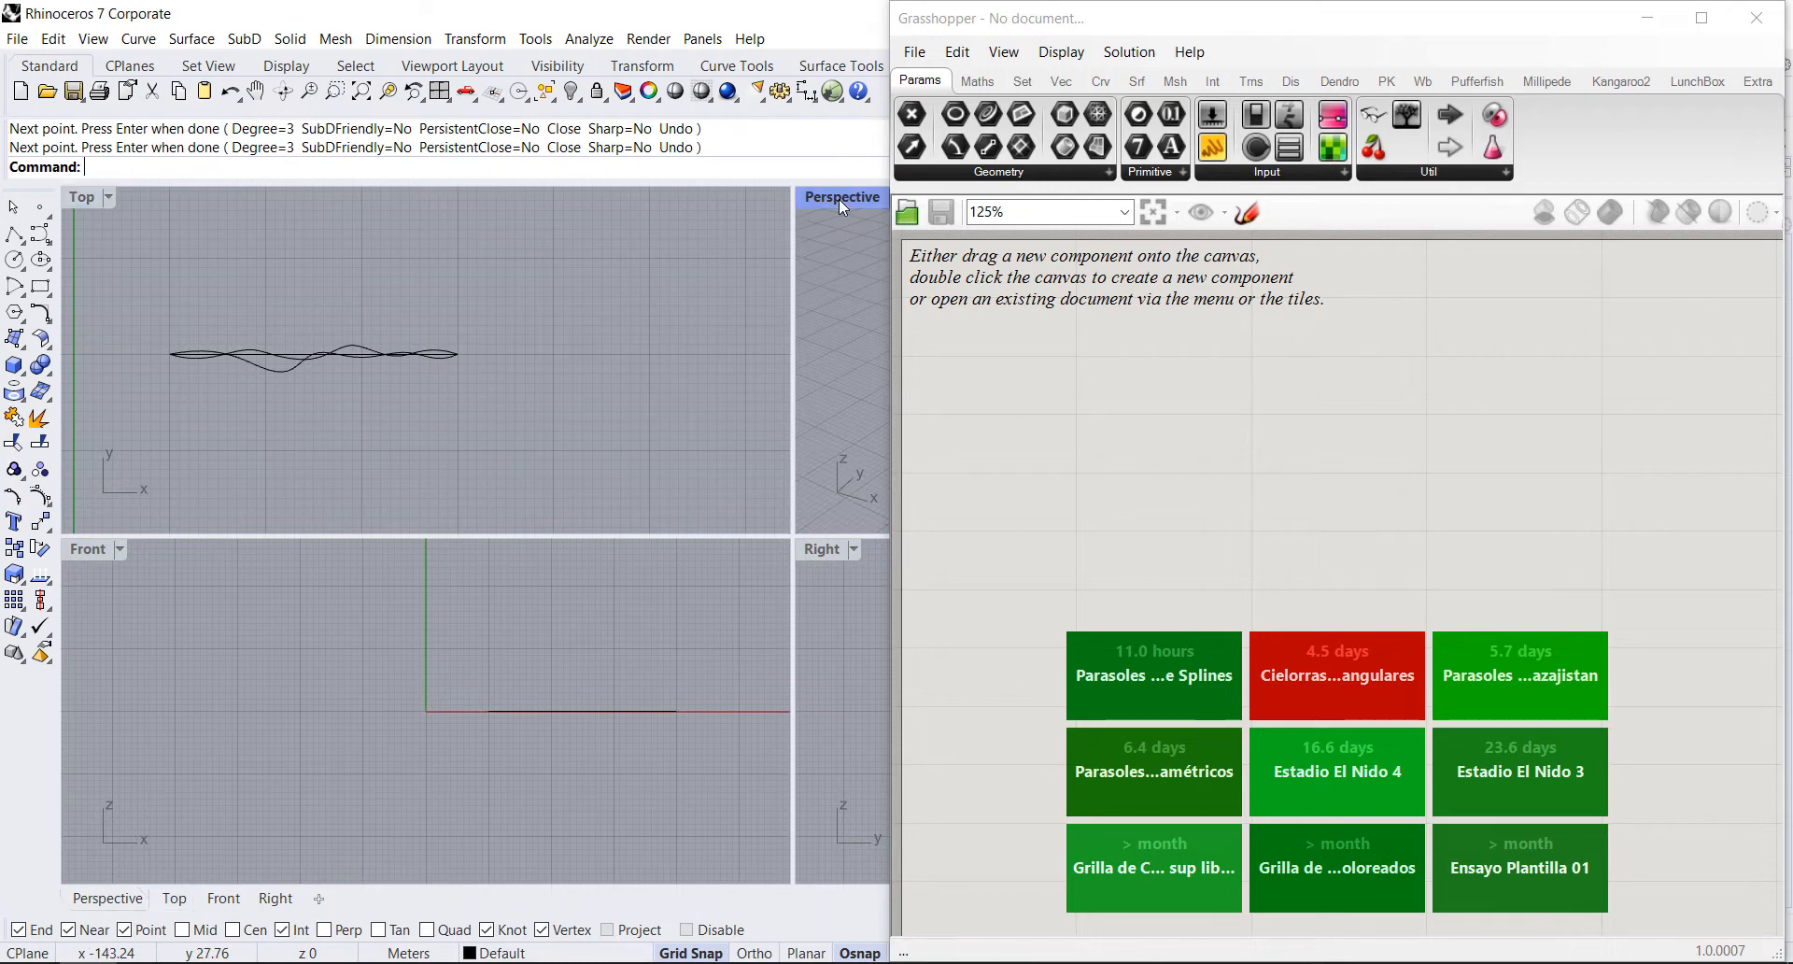
double_click(844, 199)
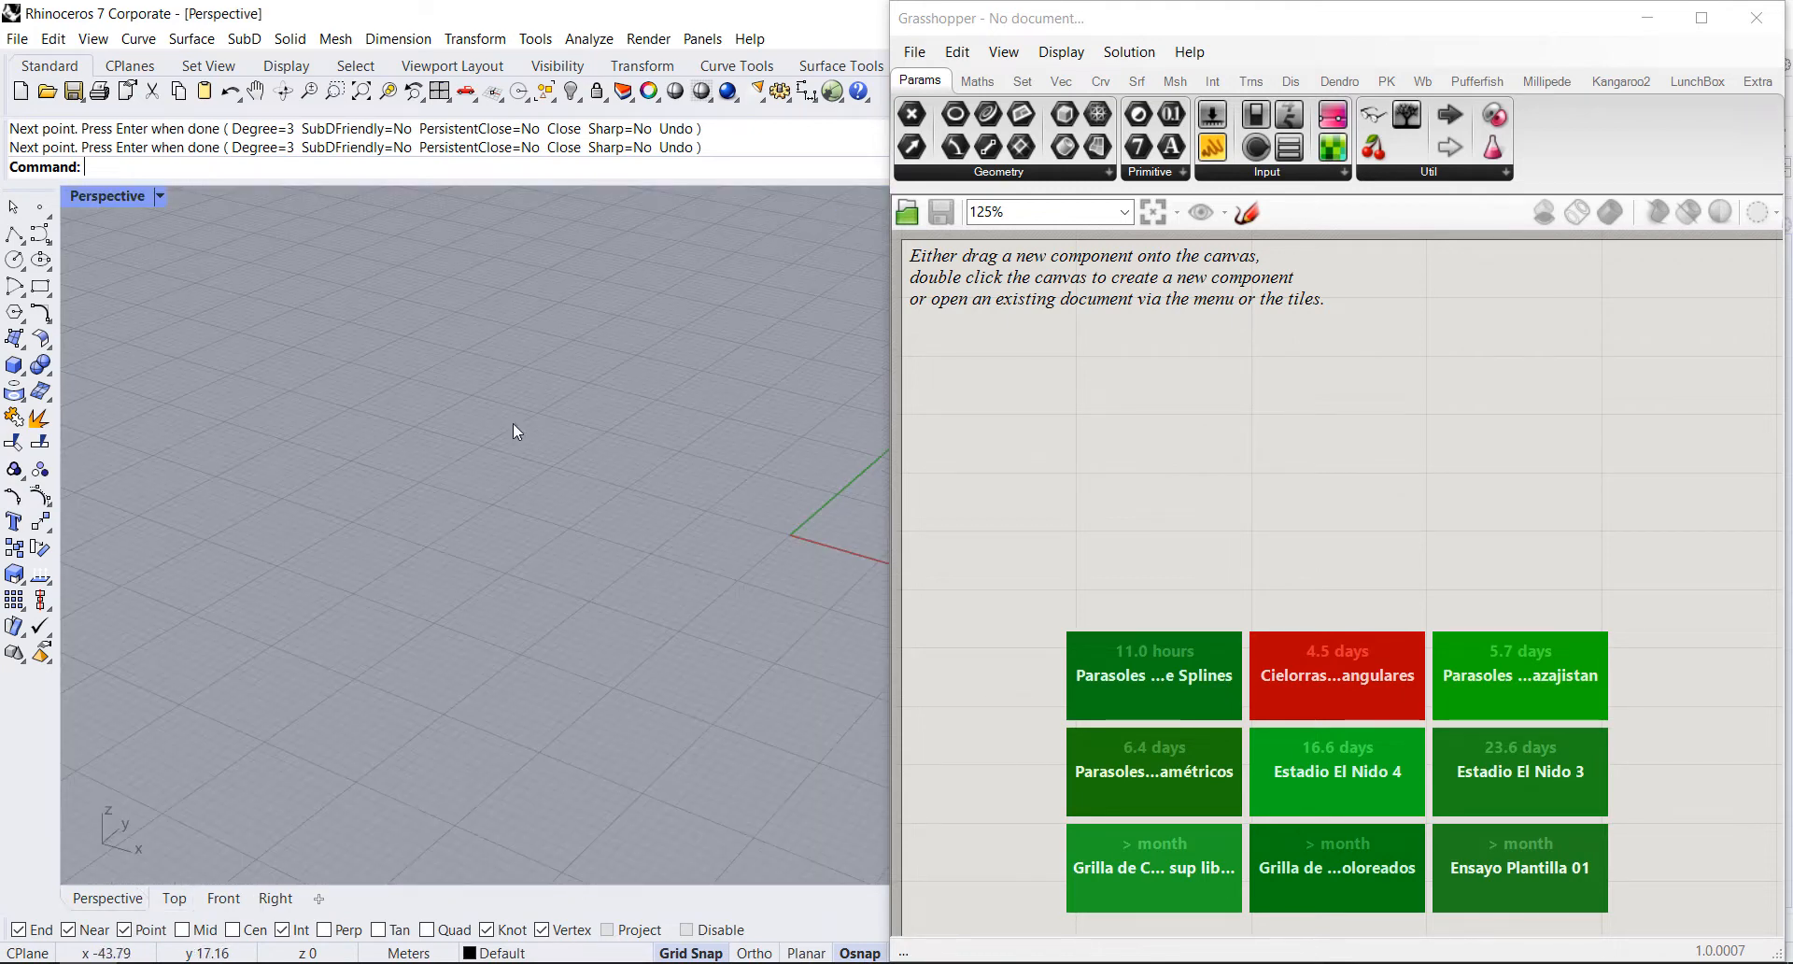
scroll(385, 518, "down", 8)
scroll(603, 497, "up", 10)
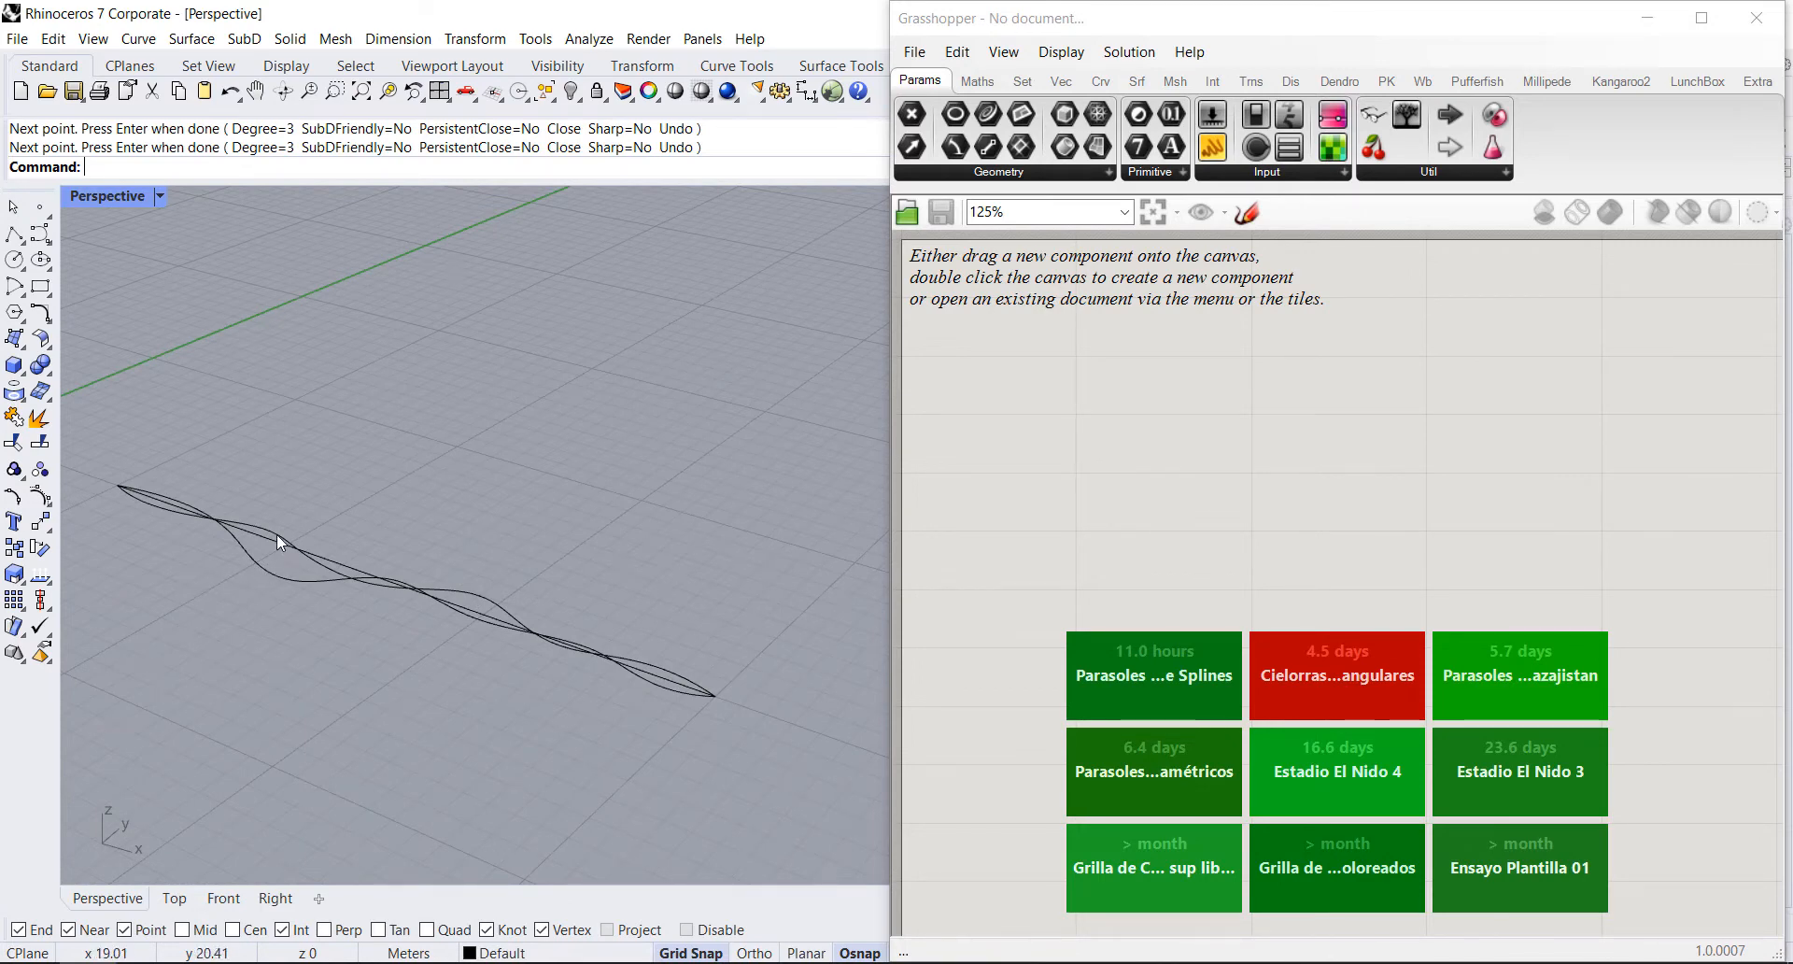
left_click(277, 534)
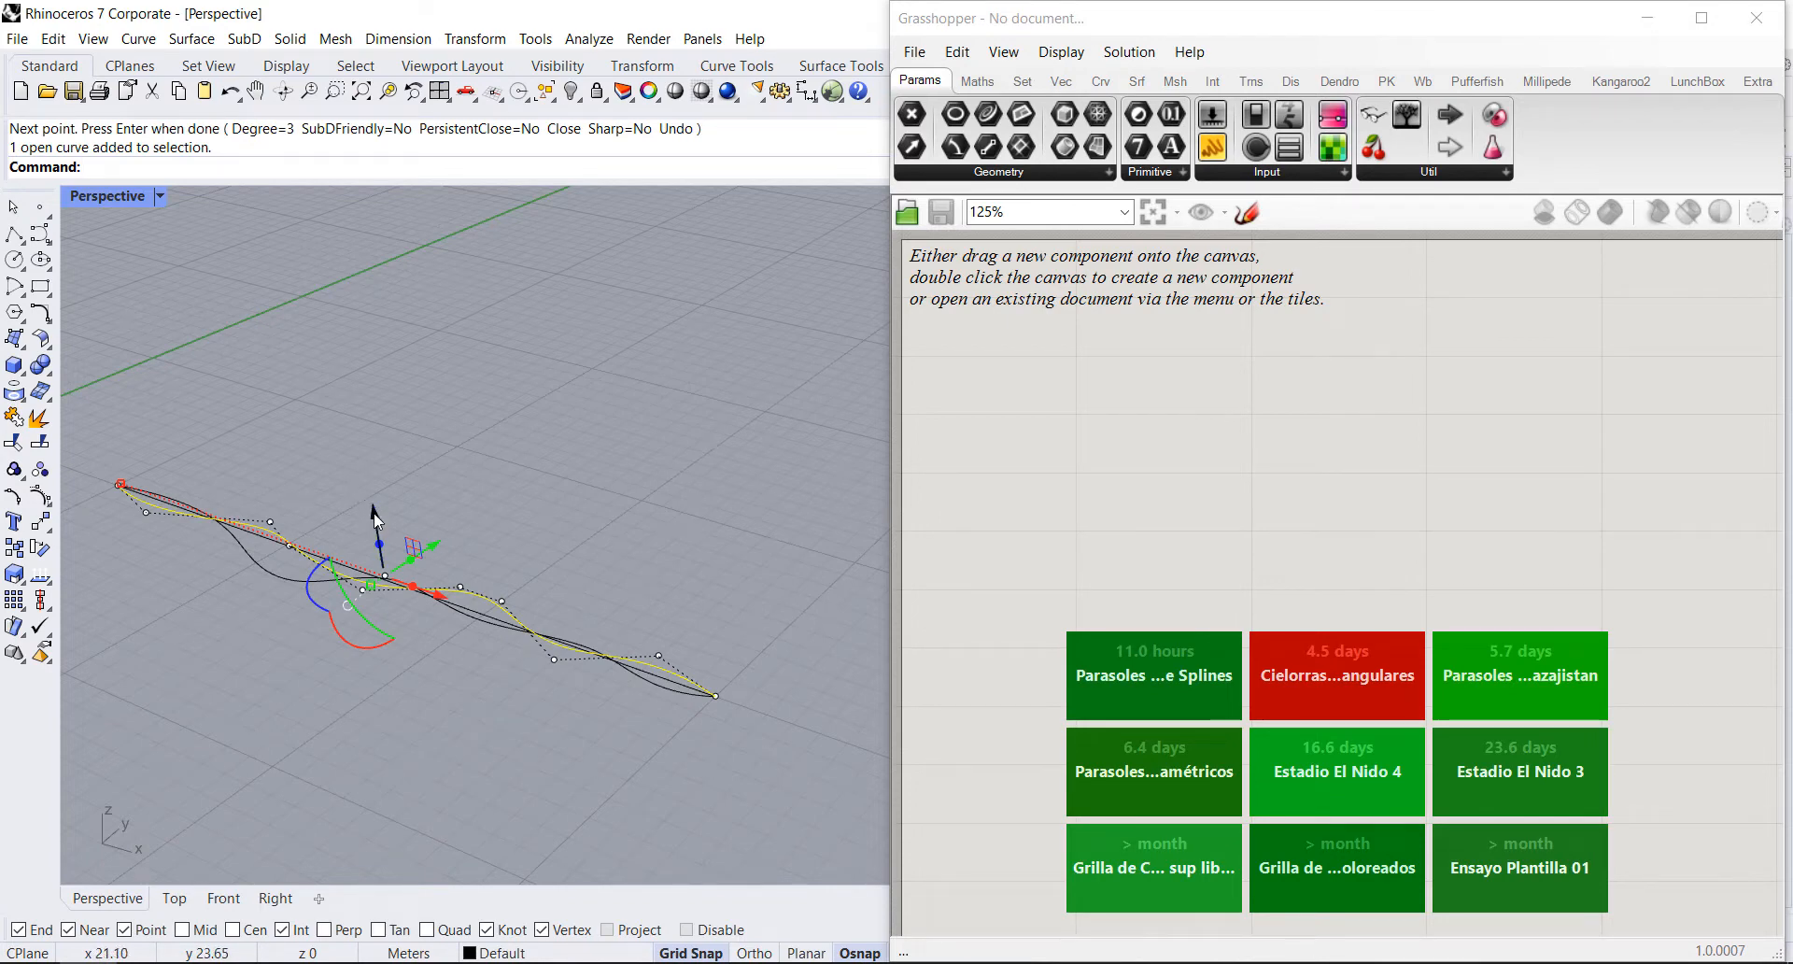
scroll(546, 594, "down", 3)
left_click(377, 439)
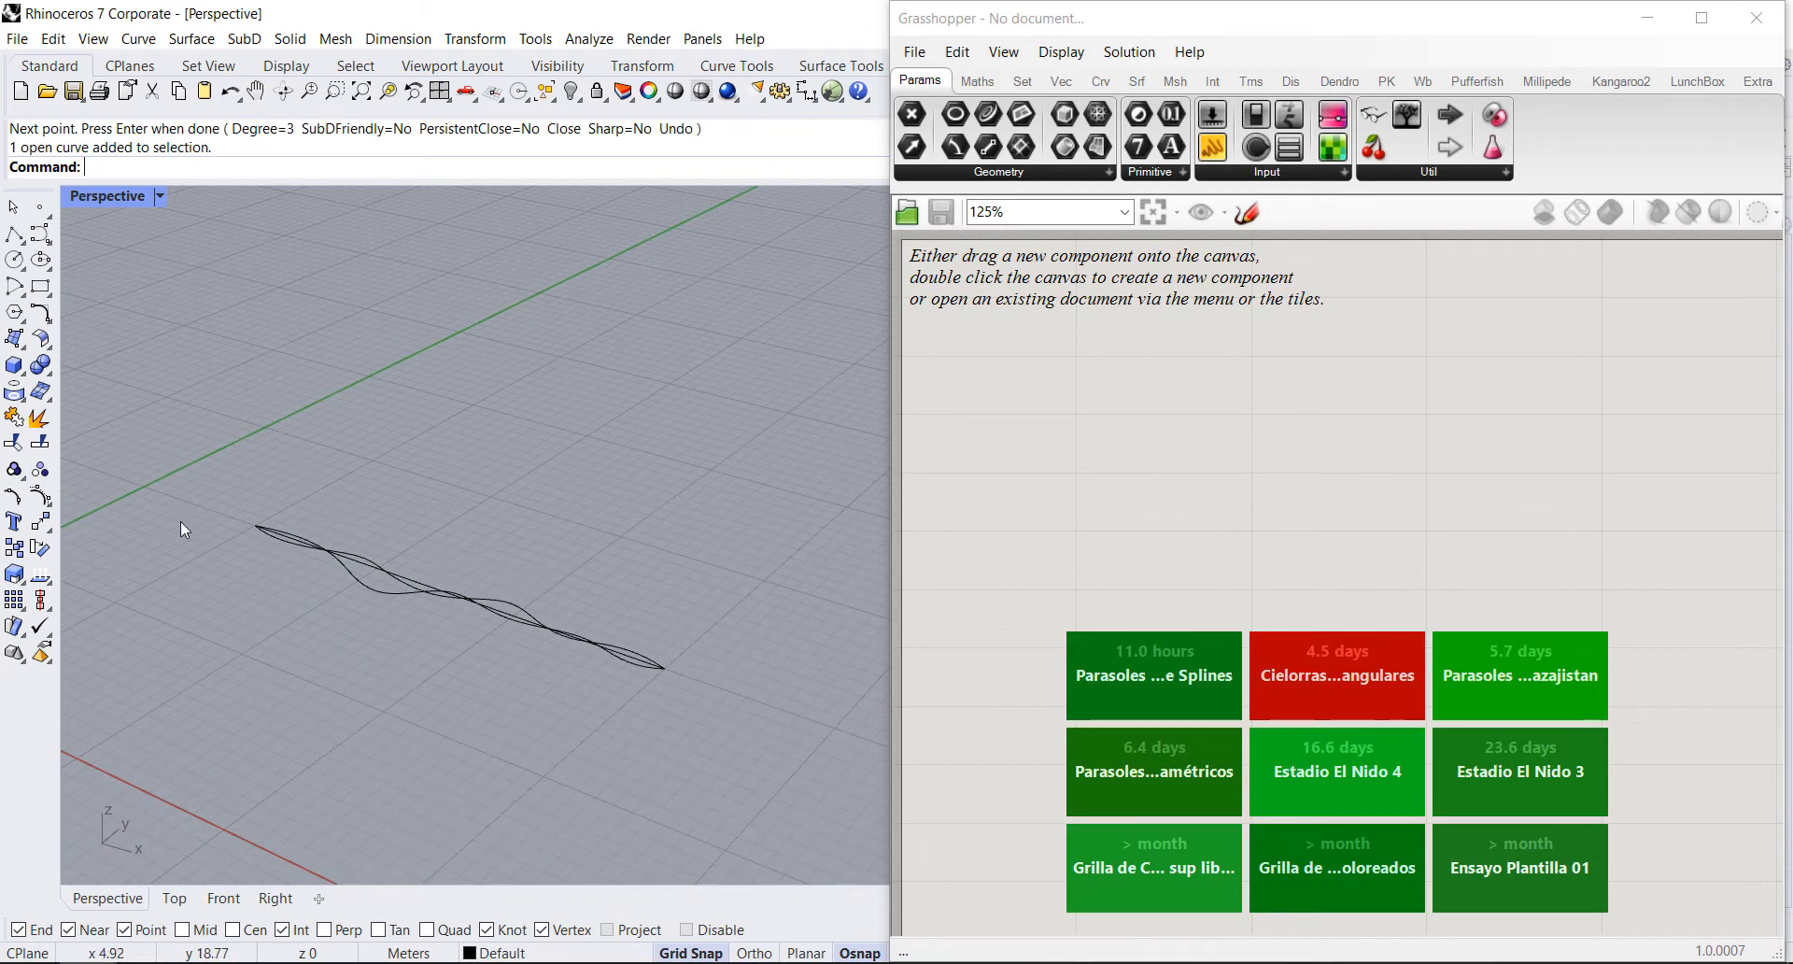
Step: Return to the four-viewport layout and draw a 16.5 m vertical polyline in the Front viewport, upward from the curves' shared start at (10, 20)
left_click(14, 235)
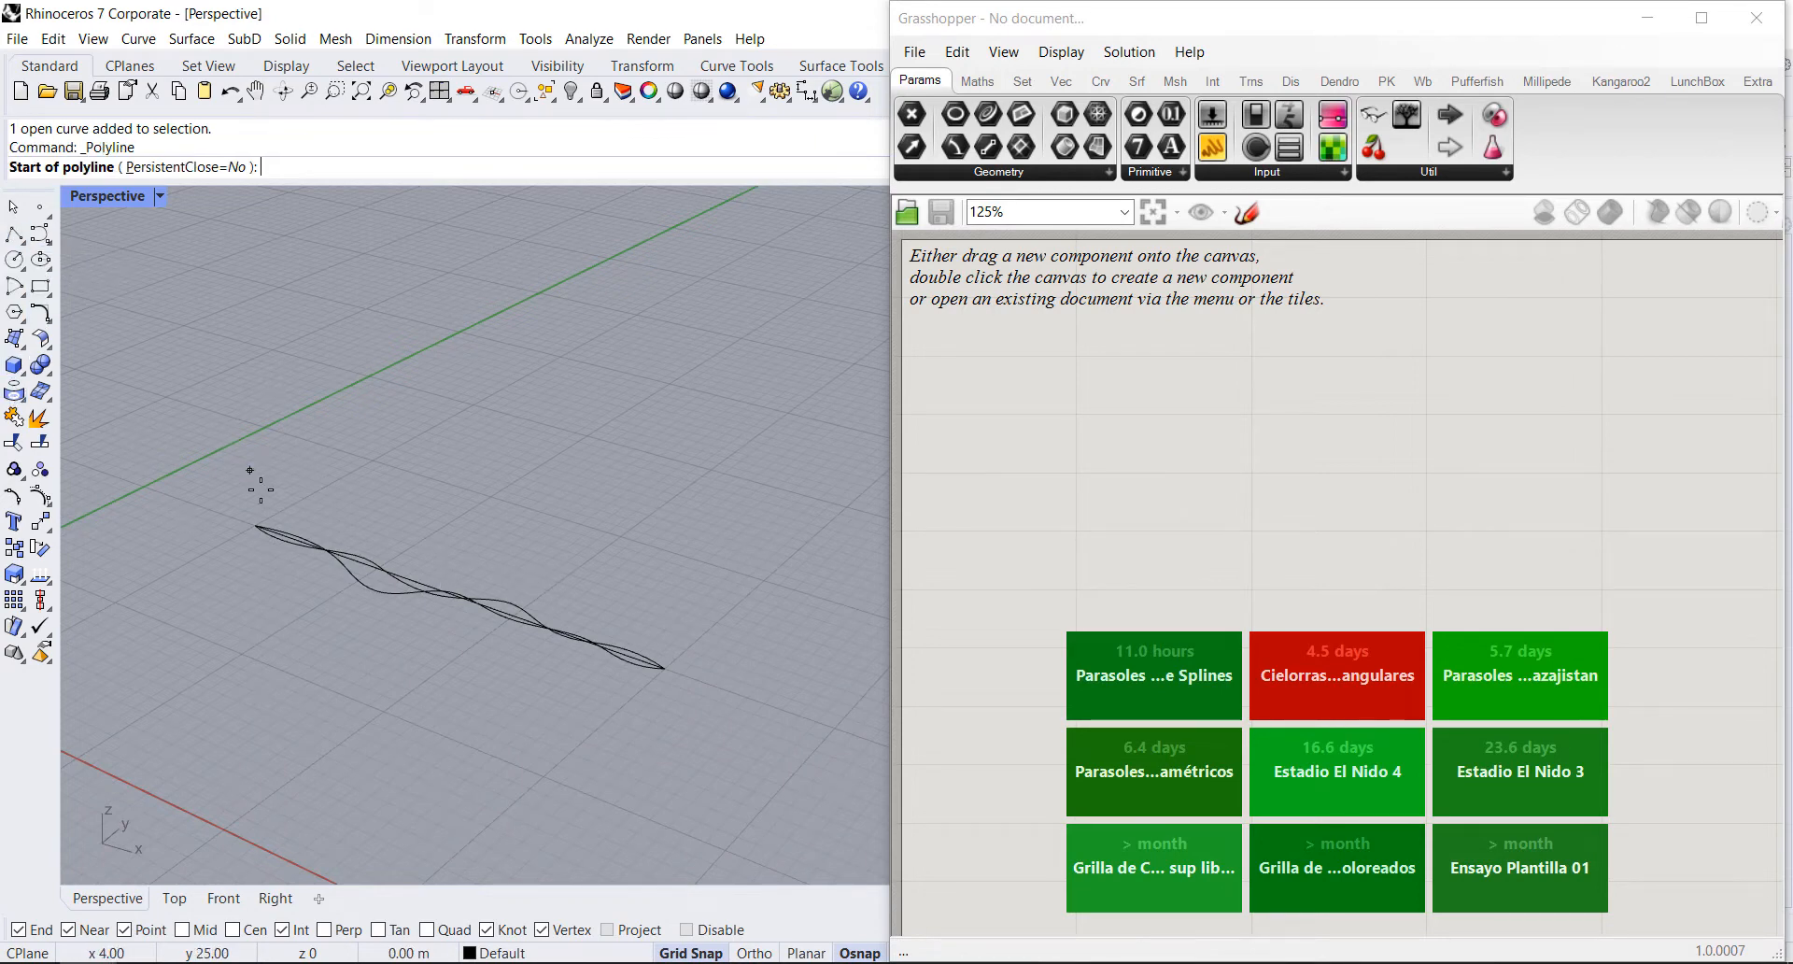
scroll(269, 516, "up", 2)
left_click(252, 526)
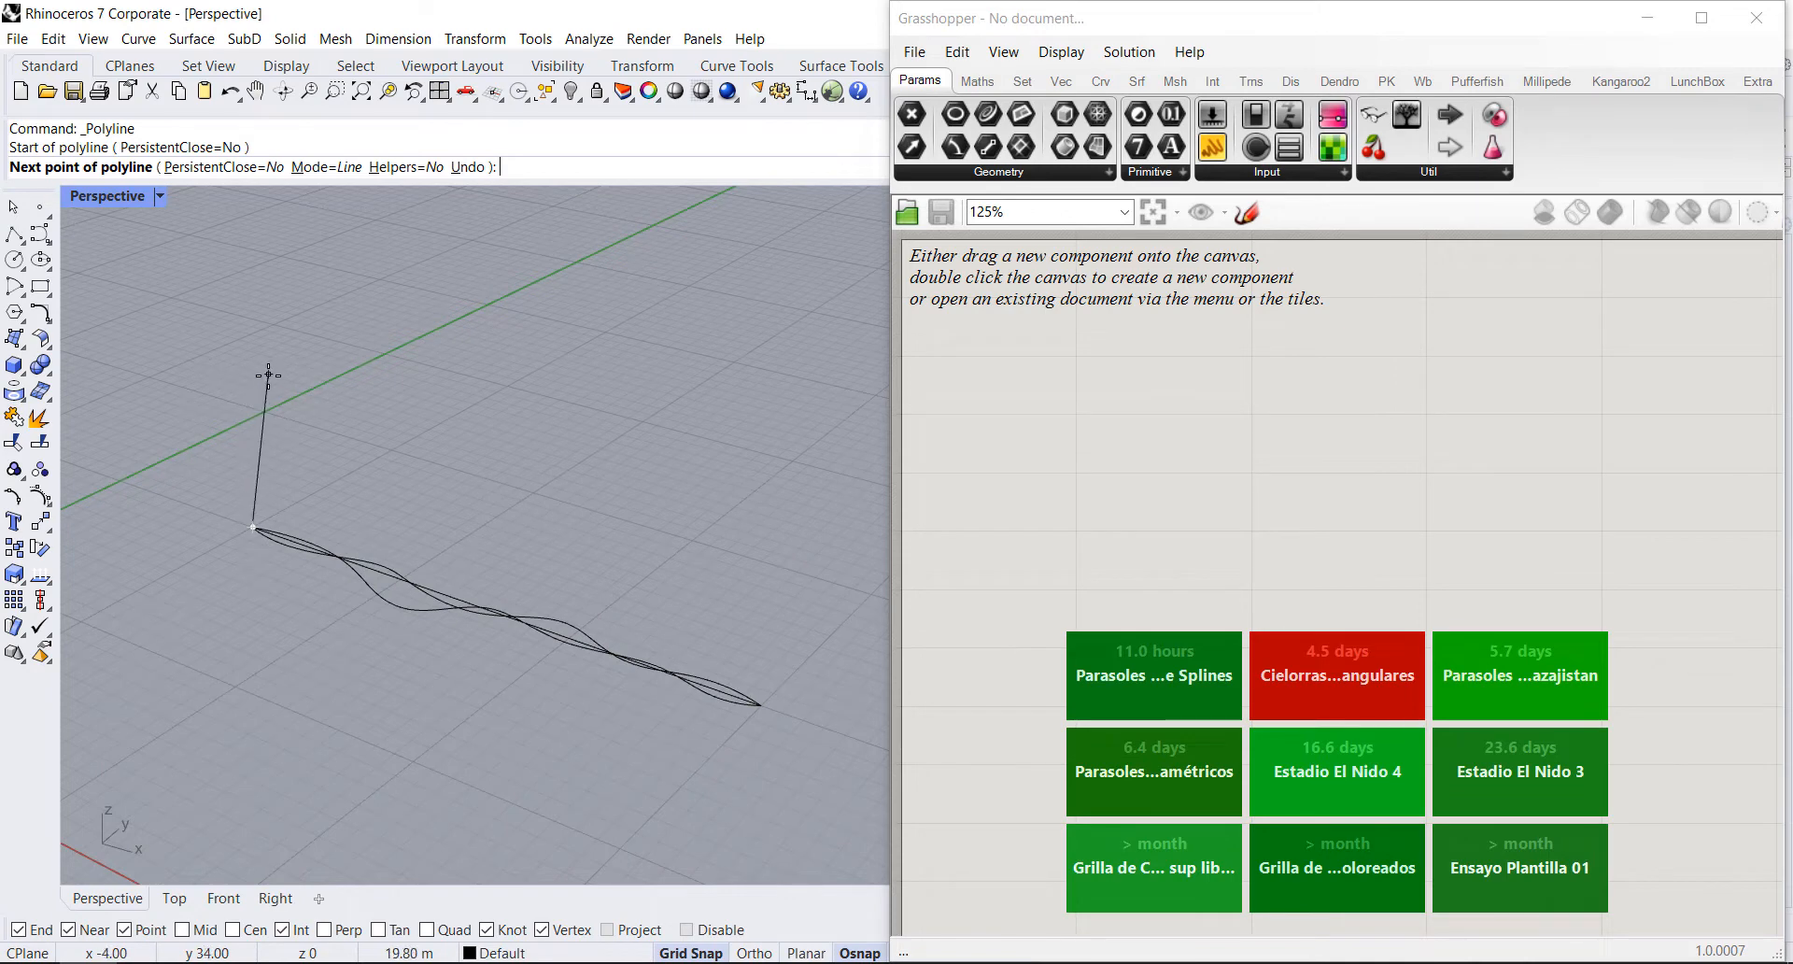
double_click(121, 198)
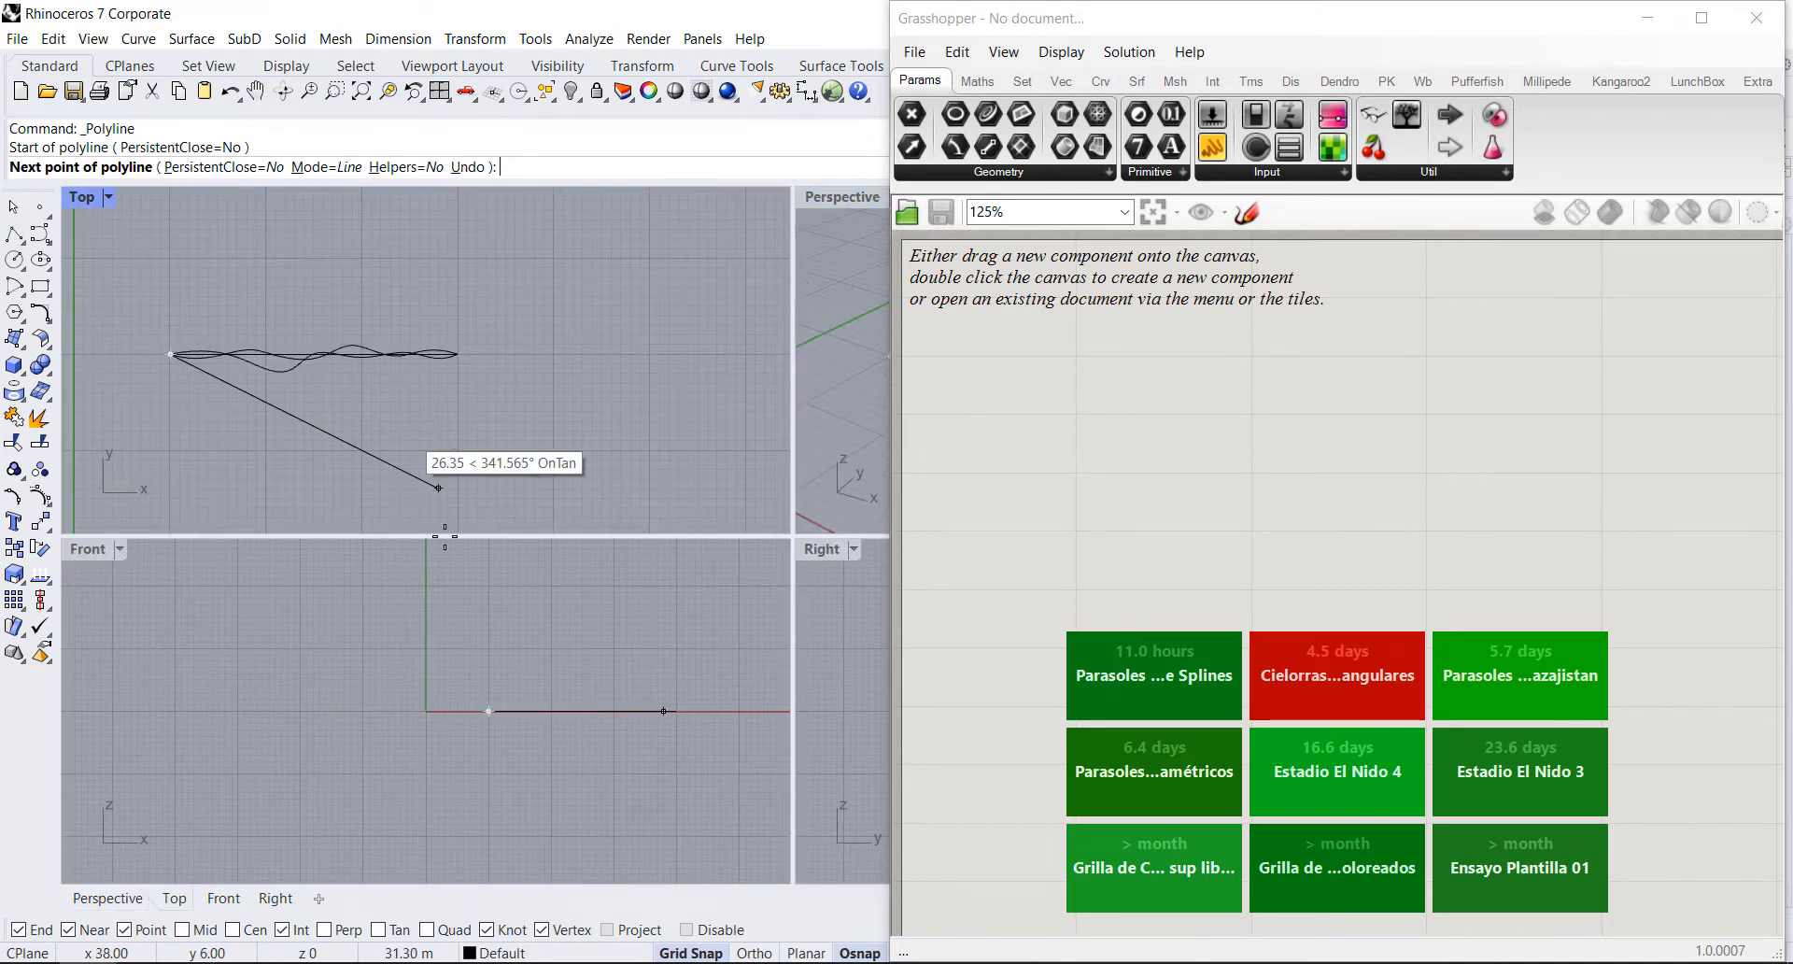
scroll(225, 733, "down", 6)
scroll(327, 677, "up", 10)
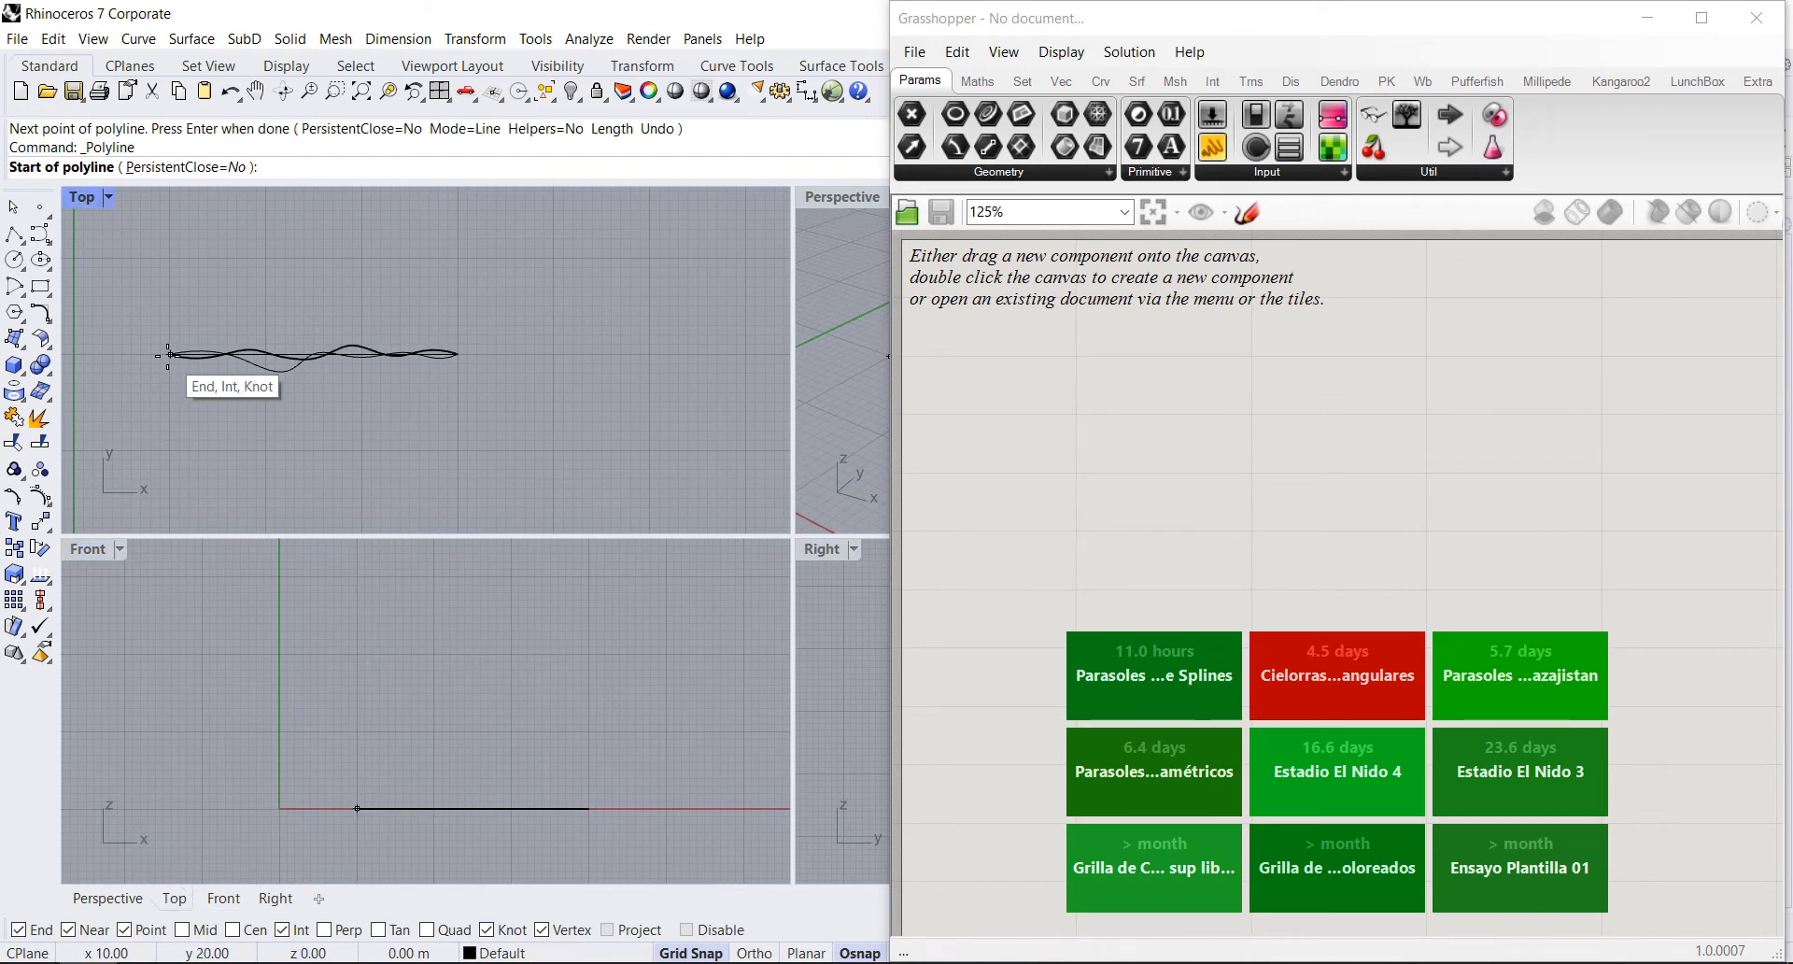
left_click(169, 355)
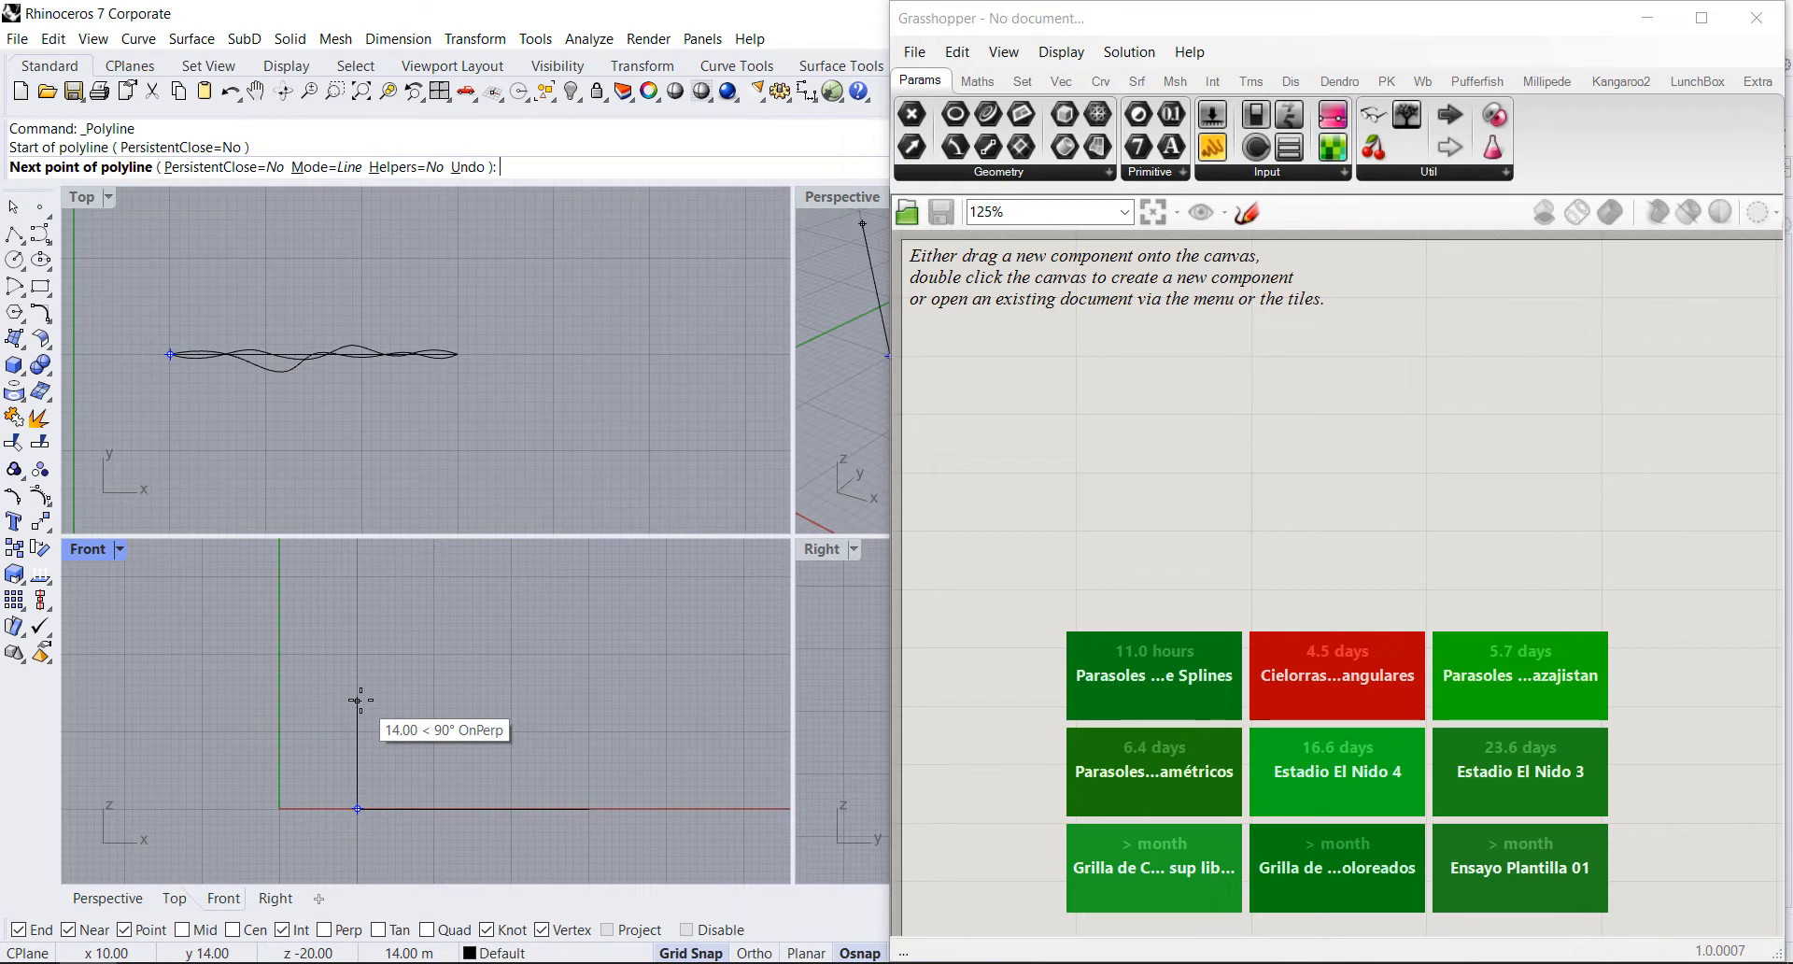
type("16.5")
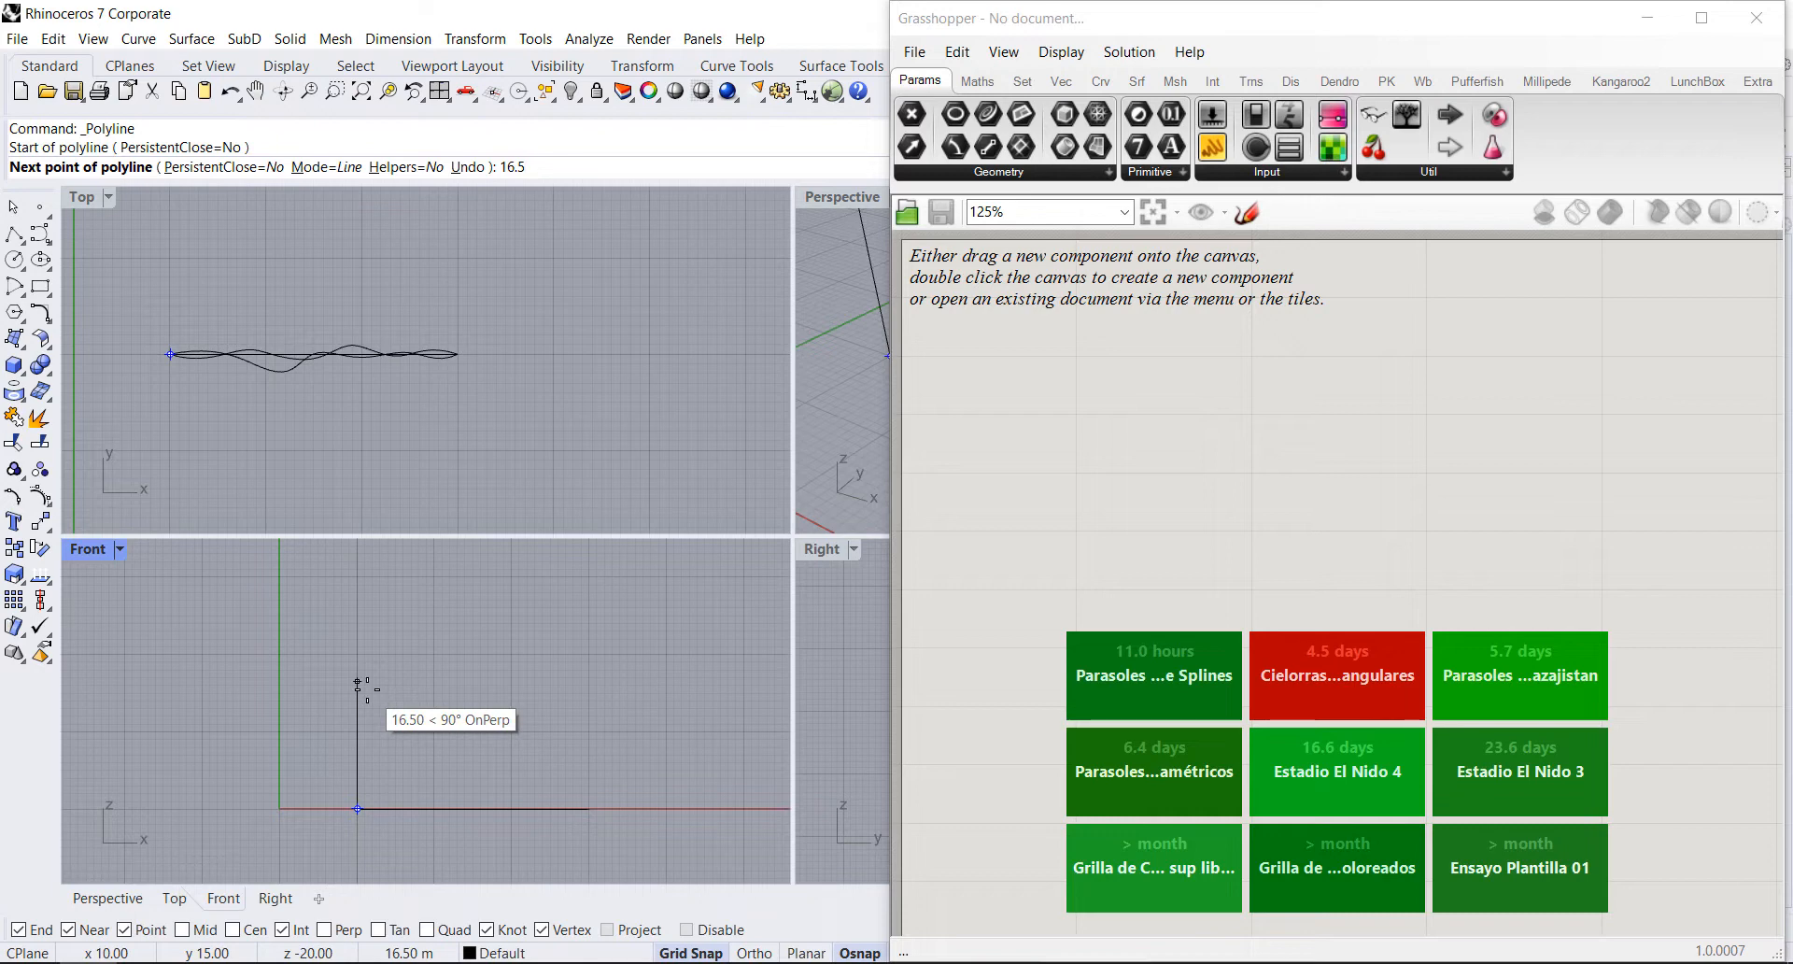
key("Return")
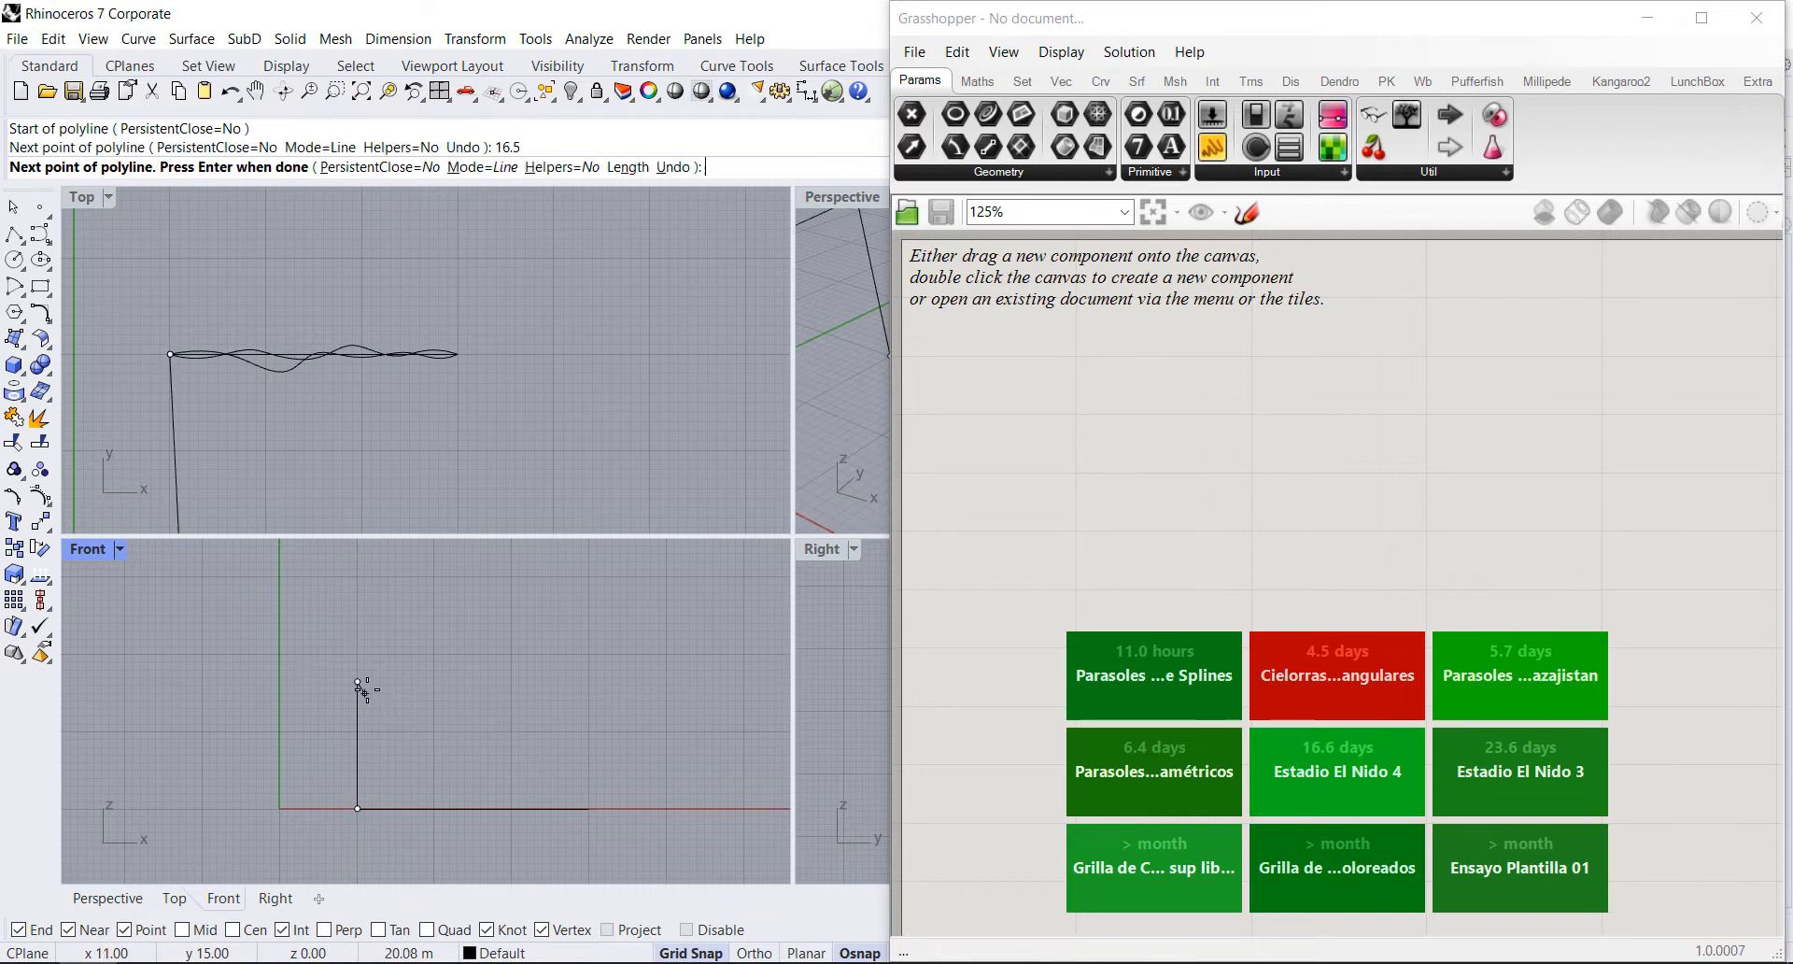
key("Return")
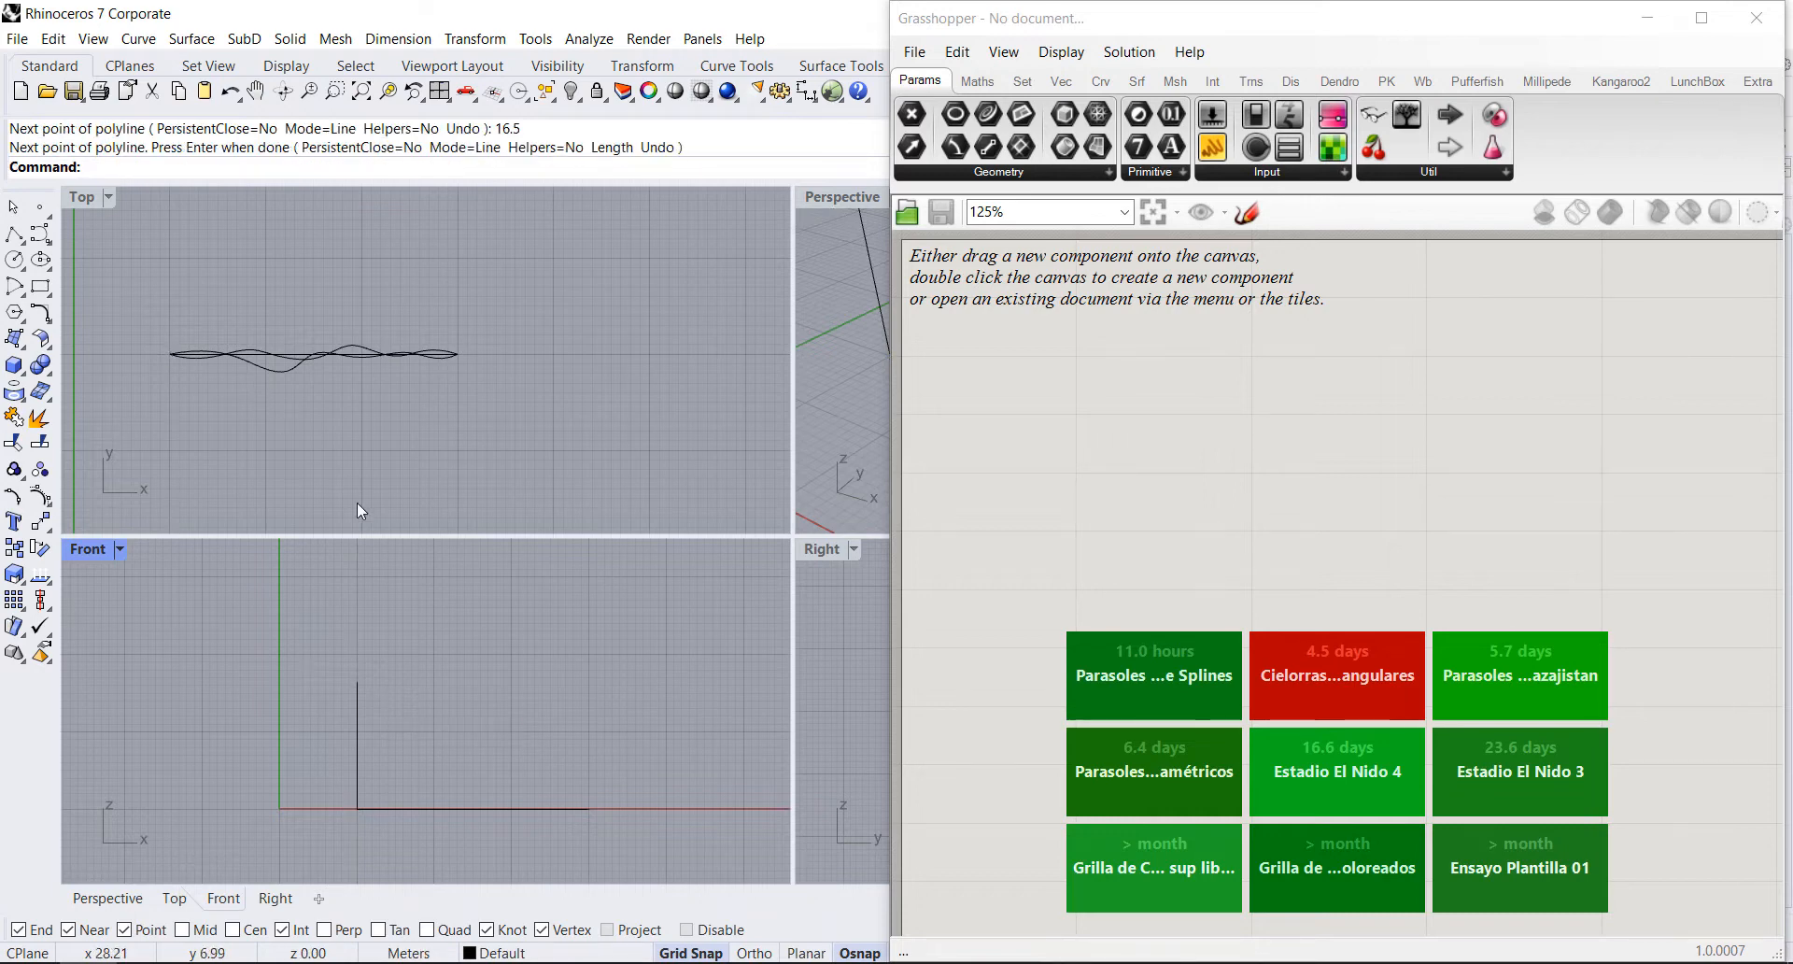
Step: In the maximised Perspective viewport, move the shallower wavy curve from the shared start point to the vertical line's upper end
double_click(829, 196)
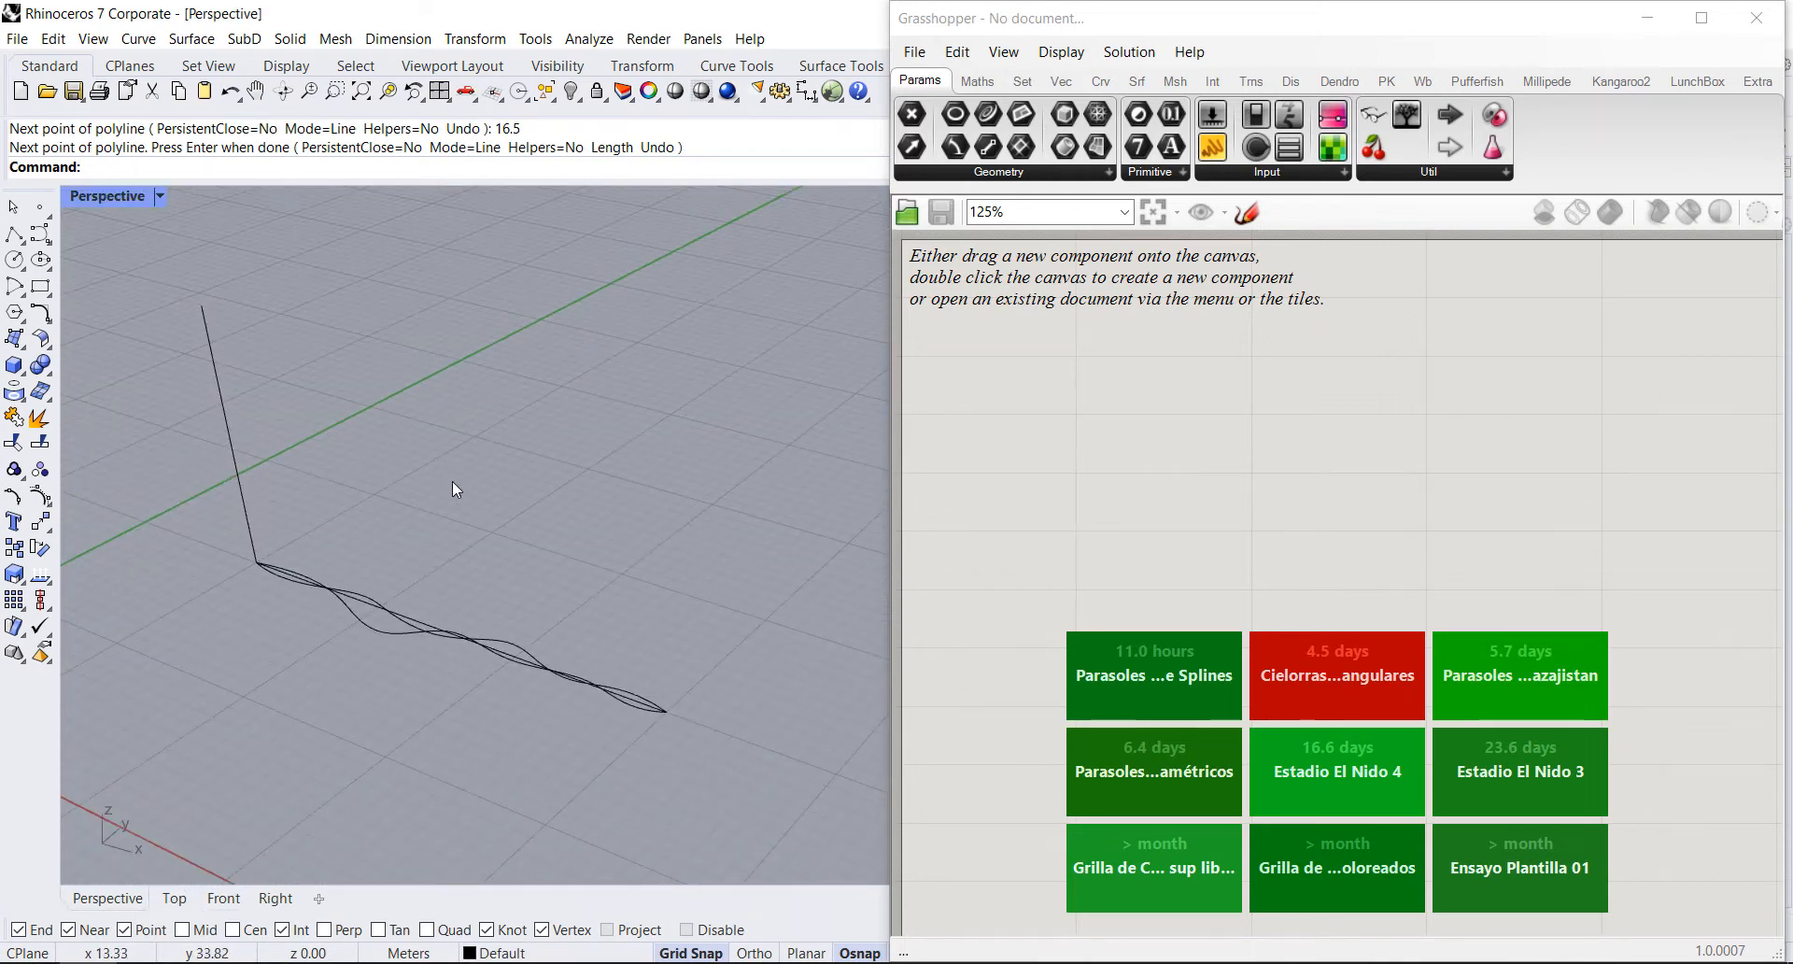
middle_click(496, 410)
right_click_drag(496, 411, 379, 605)
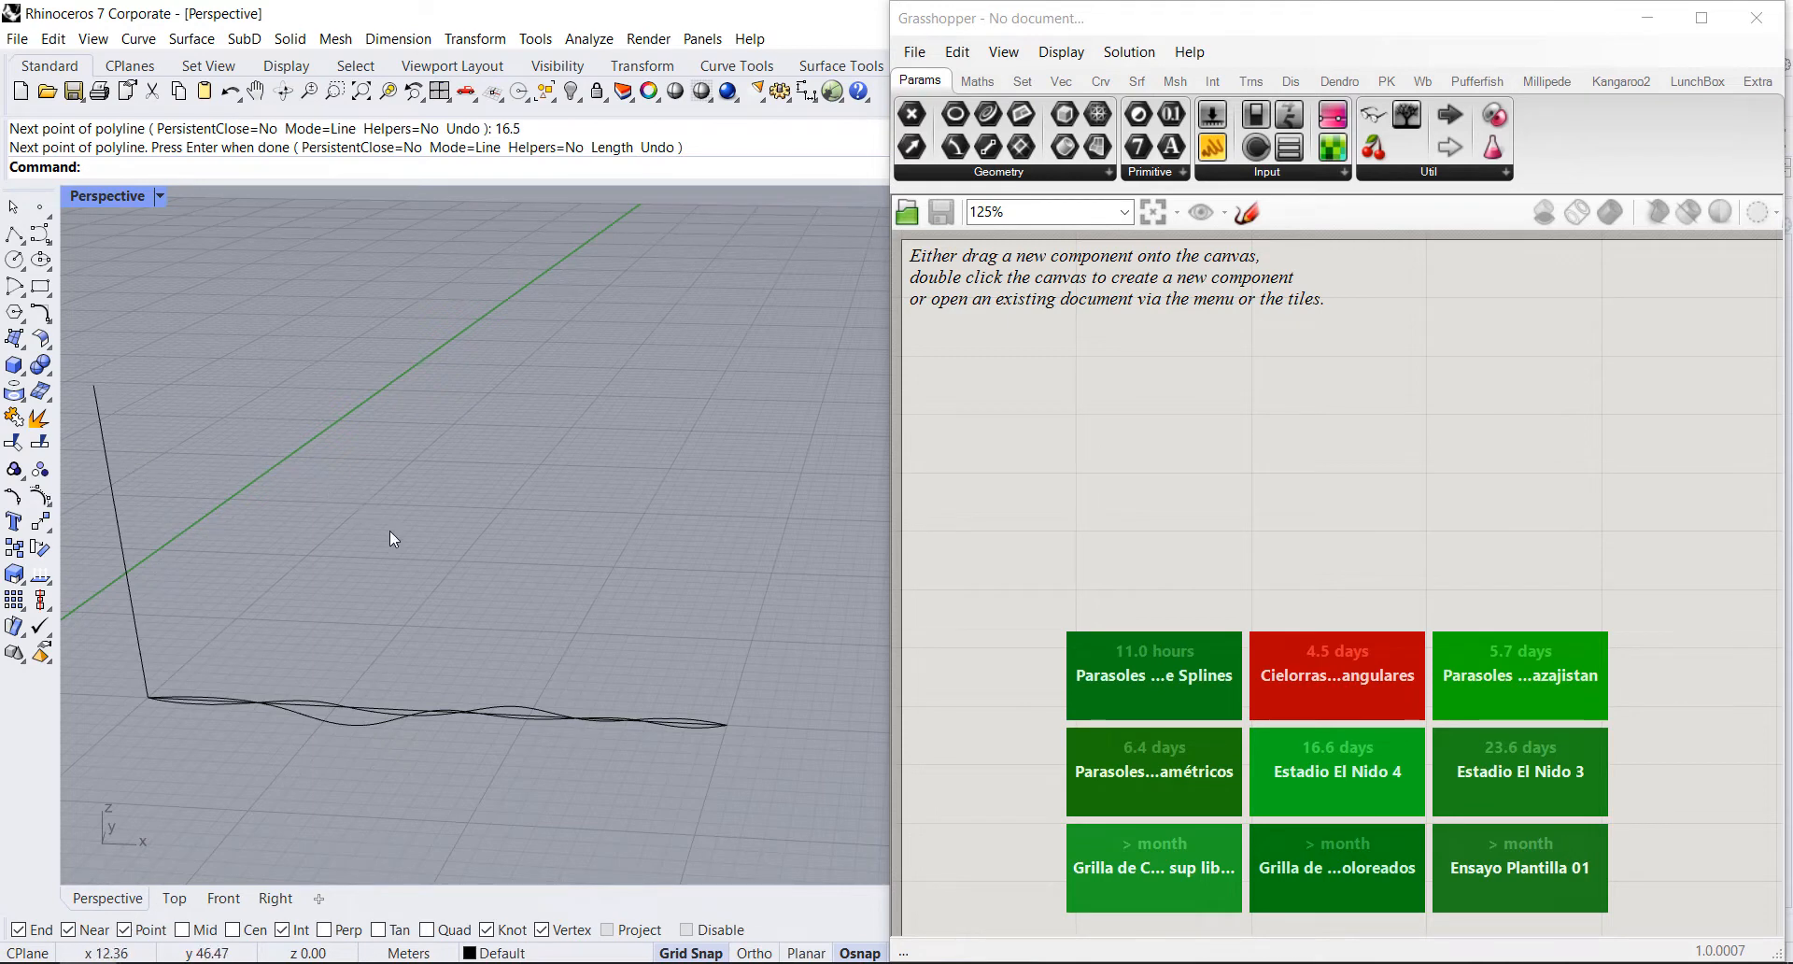
right_click_drag(390, 531, 404, 480)
scroll(315, 542, "up", 1)
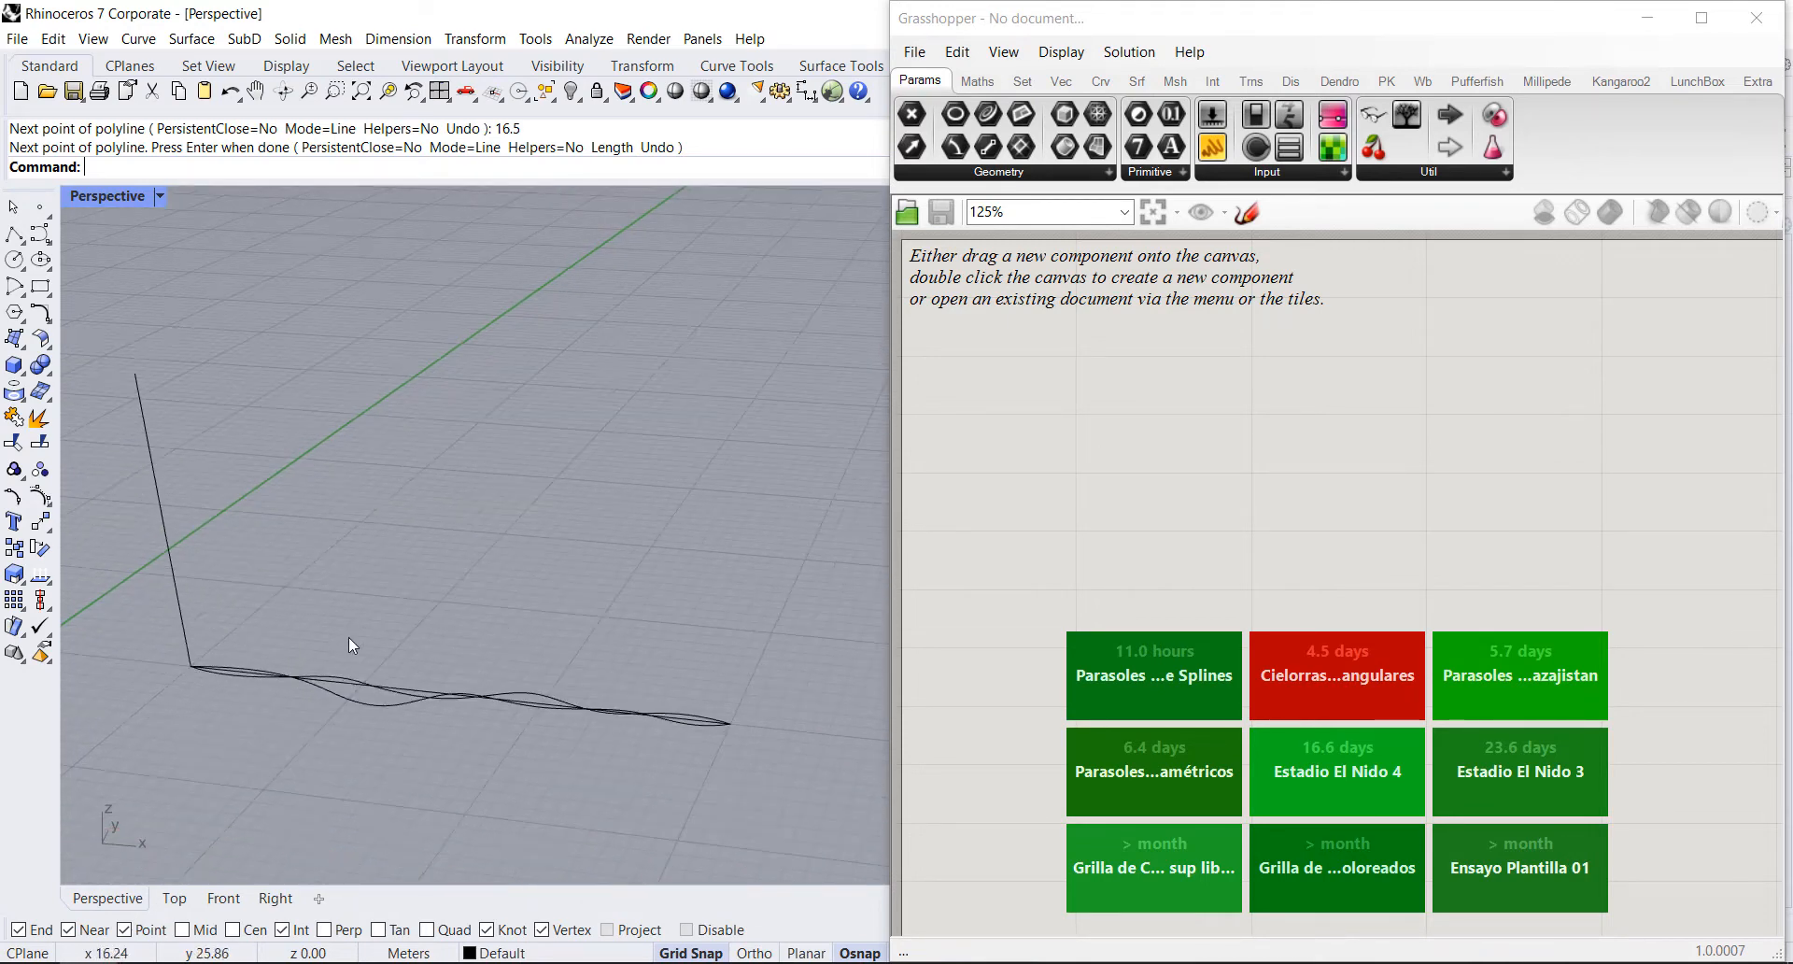
left_click(334, 676)
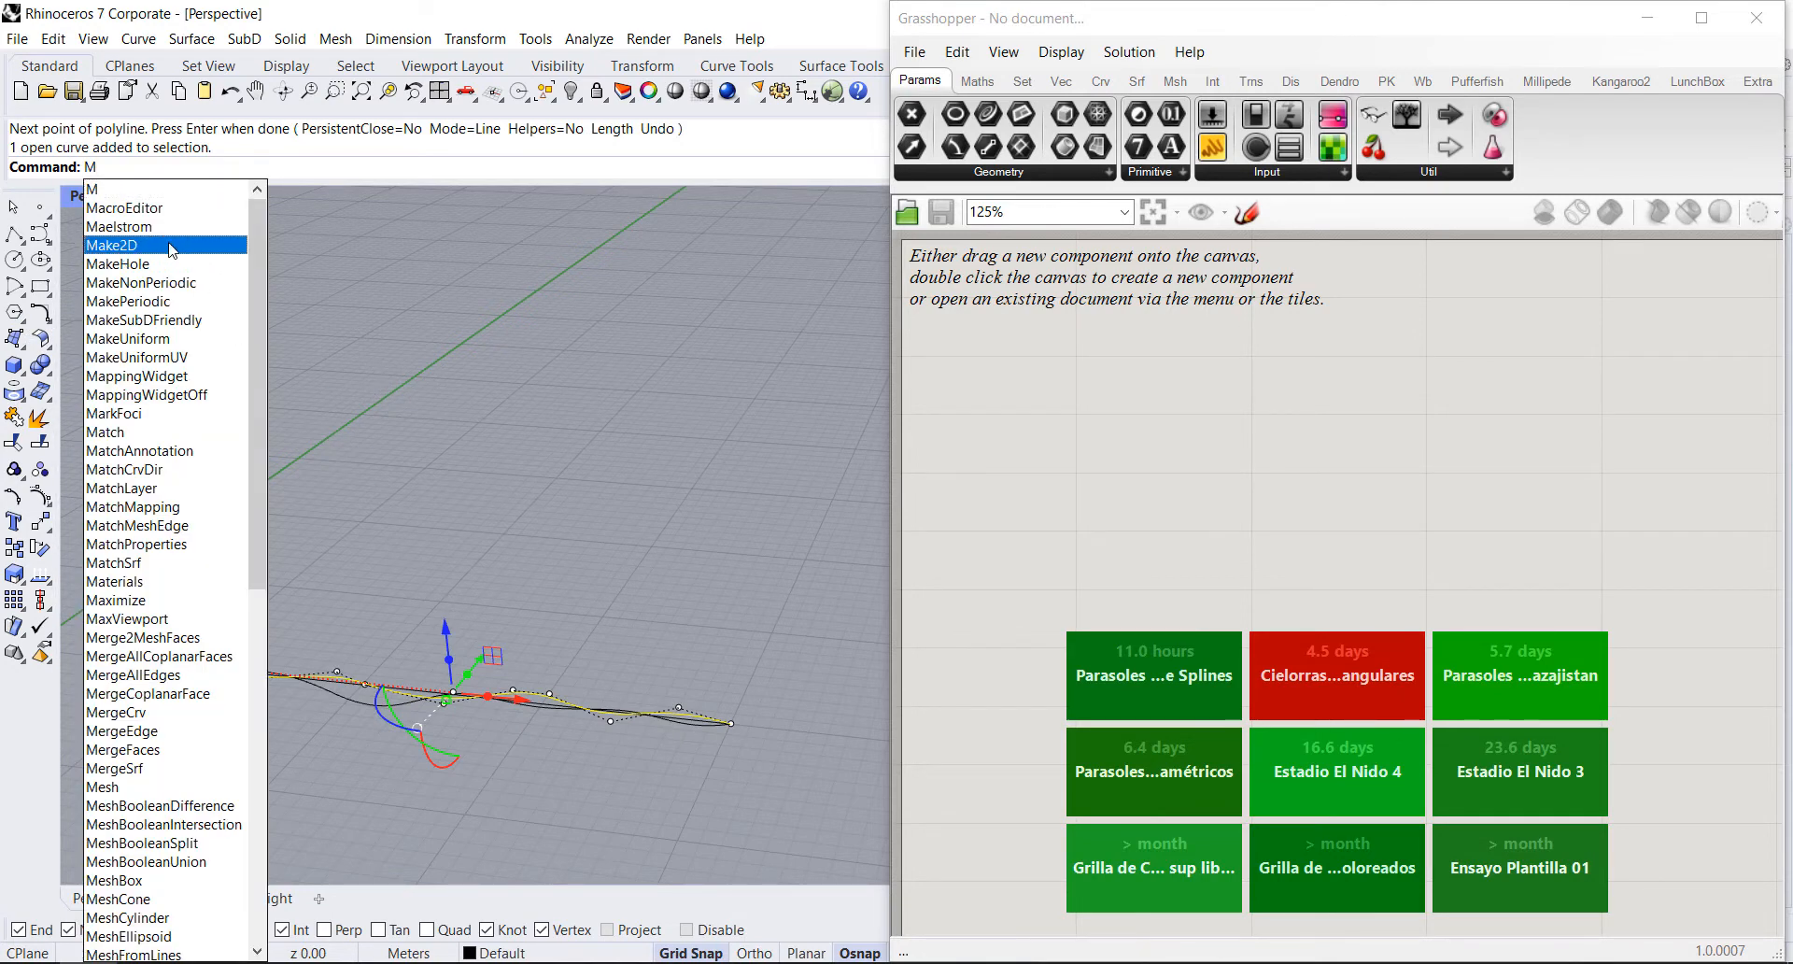
type("ove")
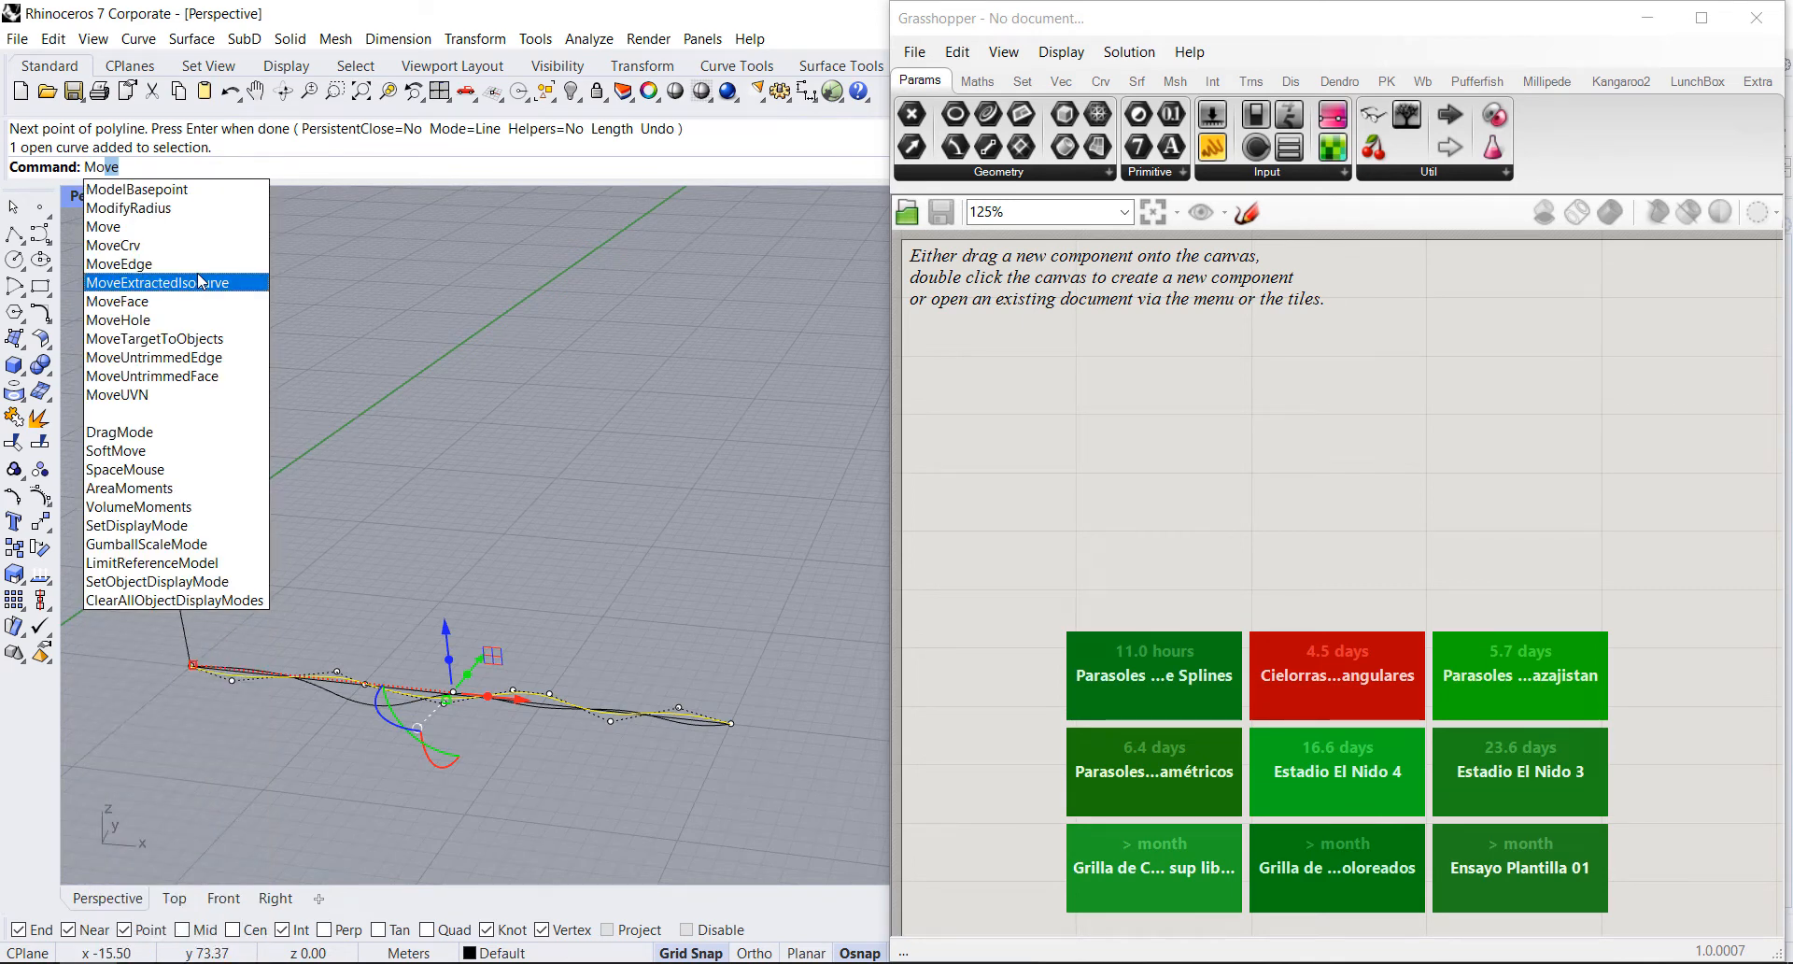
left_click(140, 192)
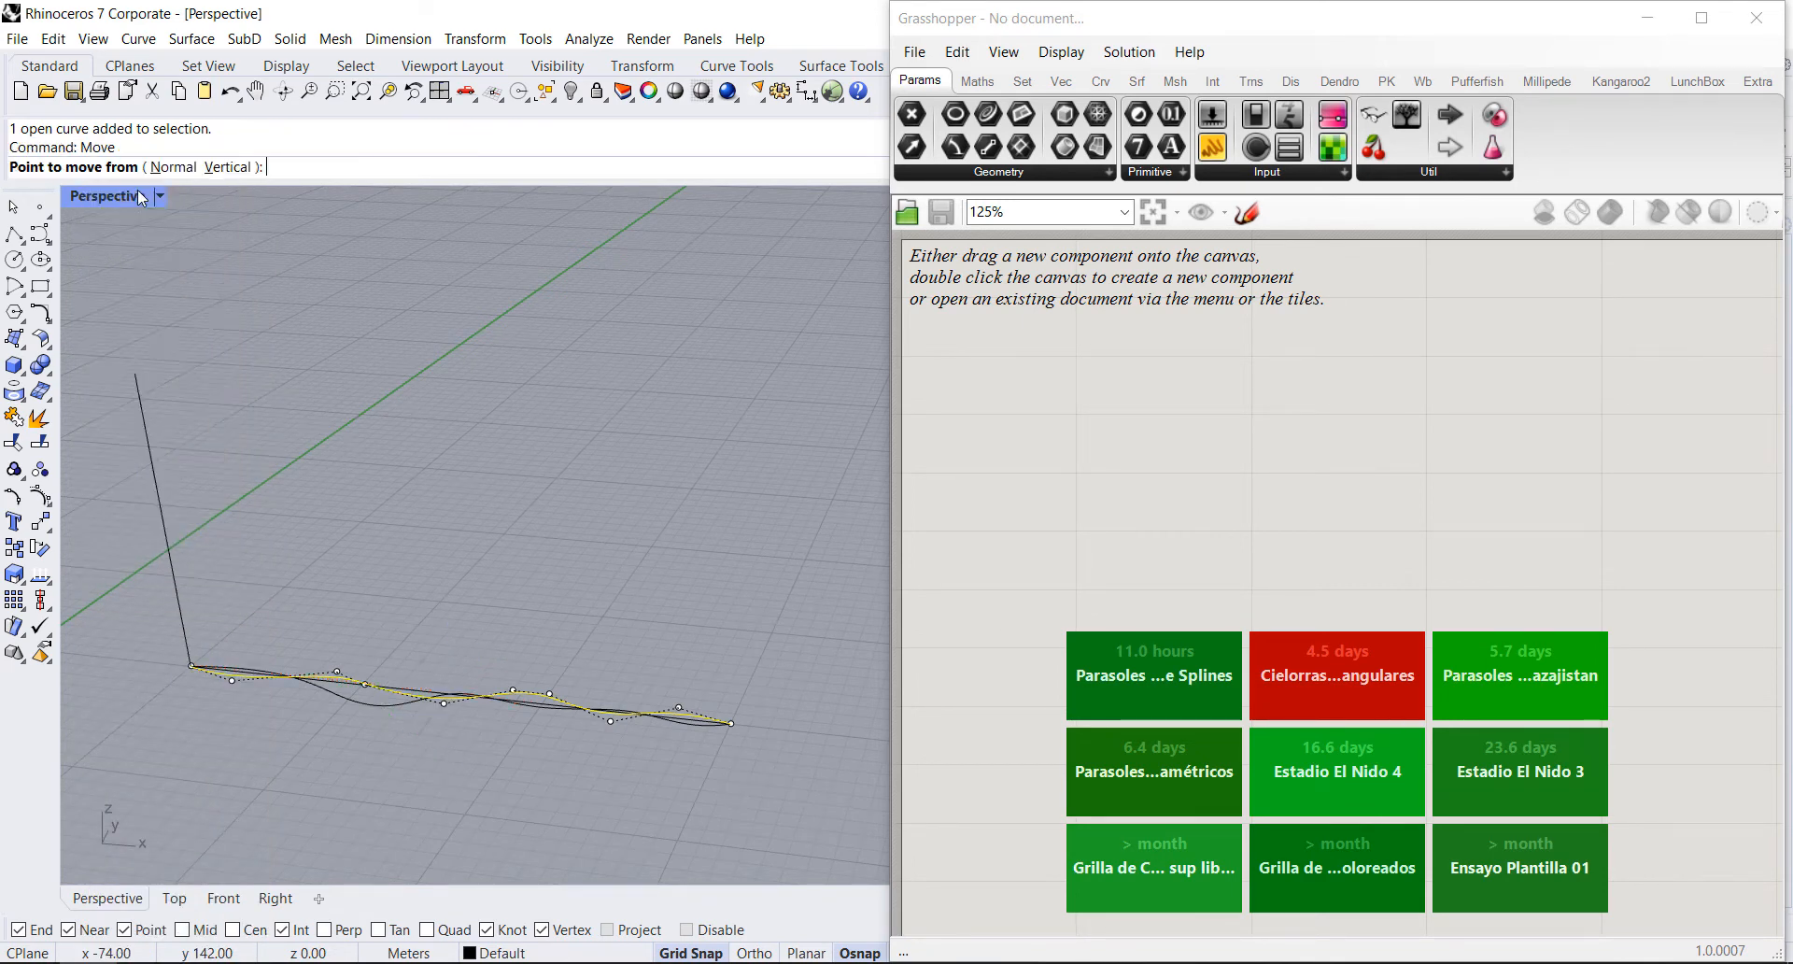
left_click(192, 664)
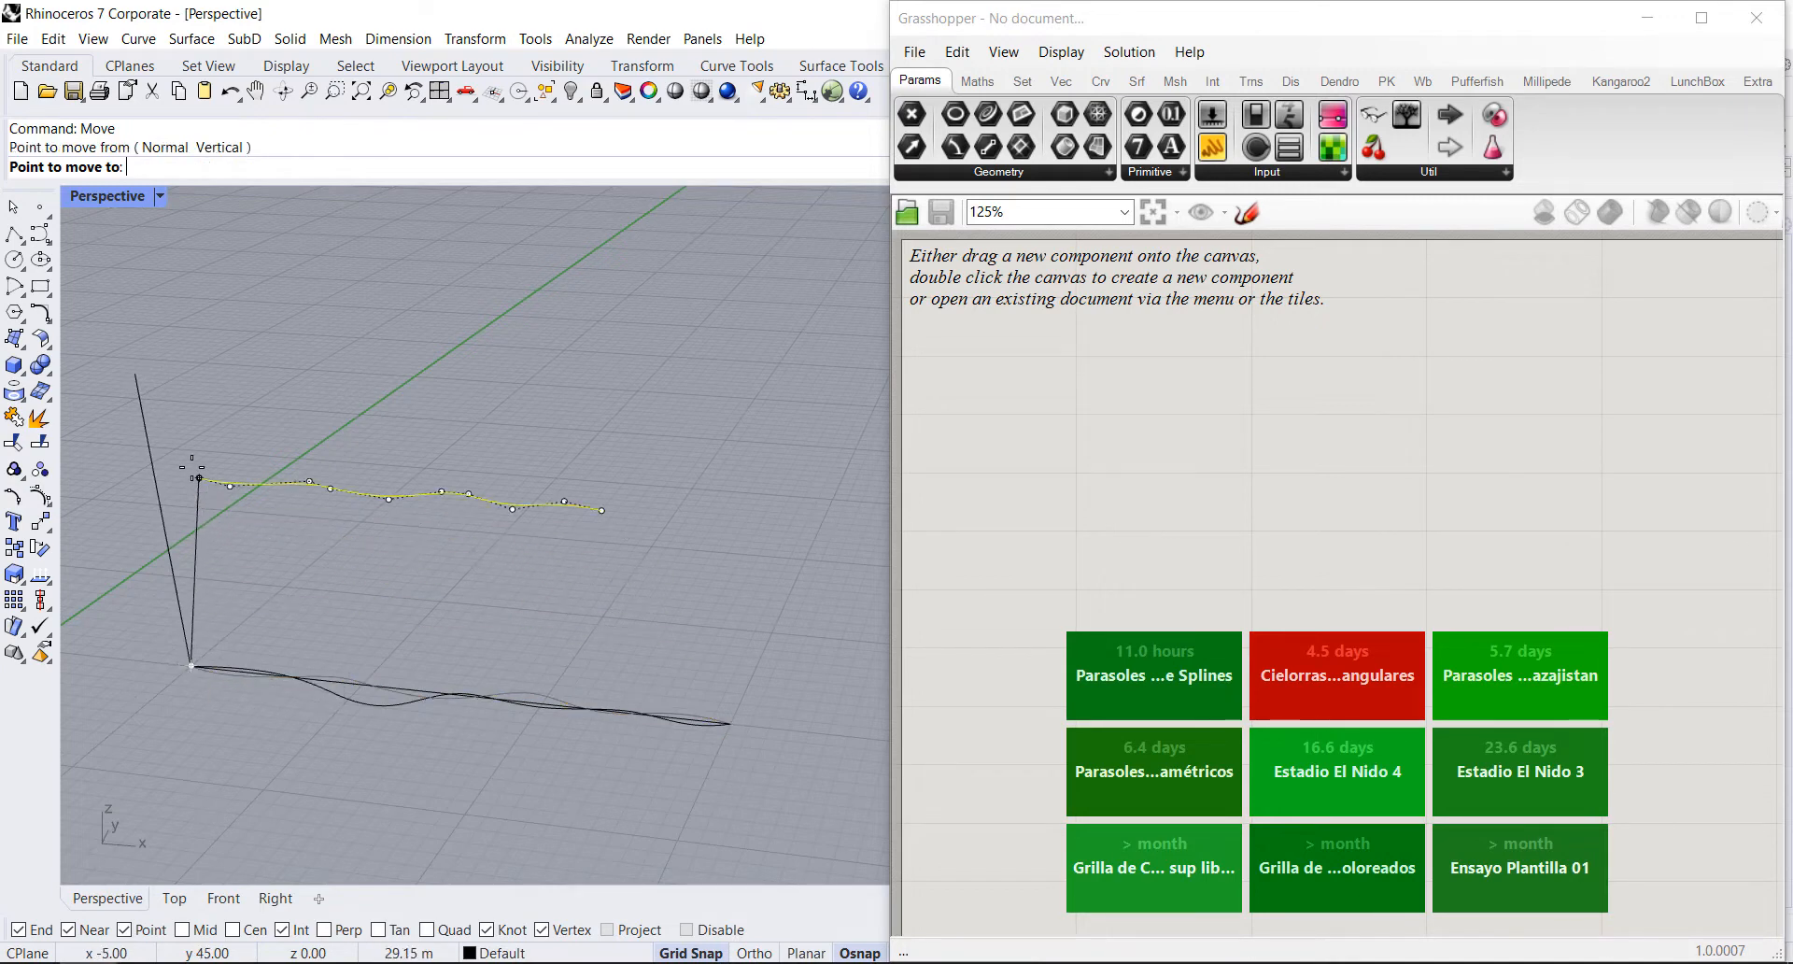
left_click(136, 373)
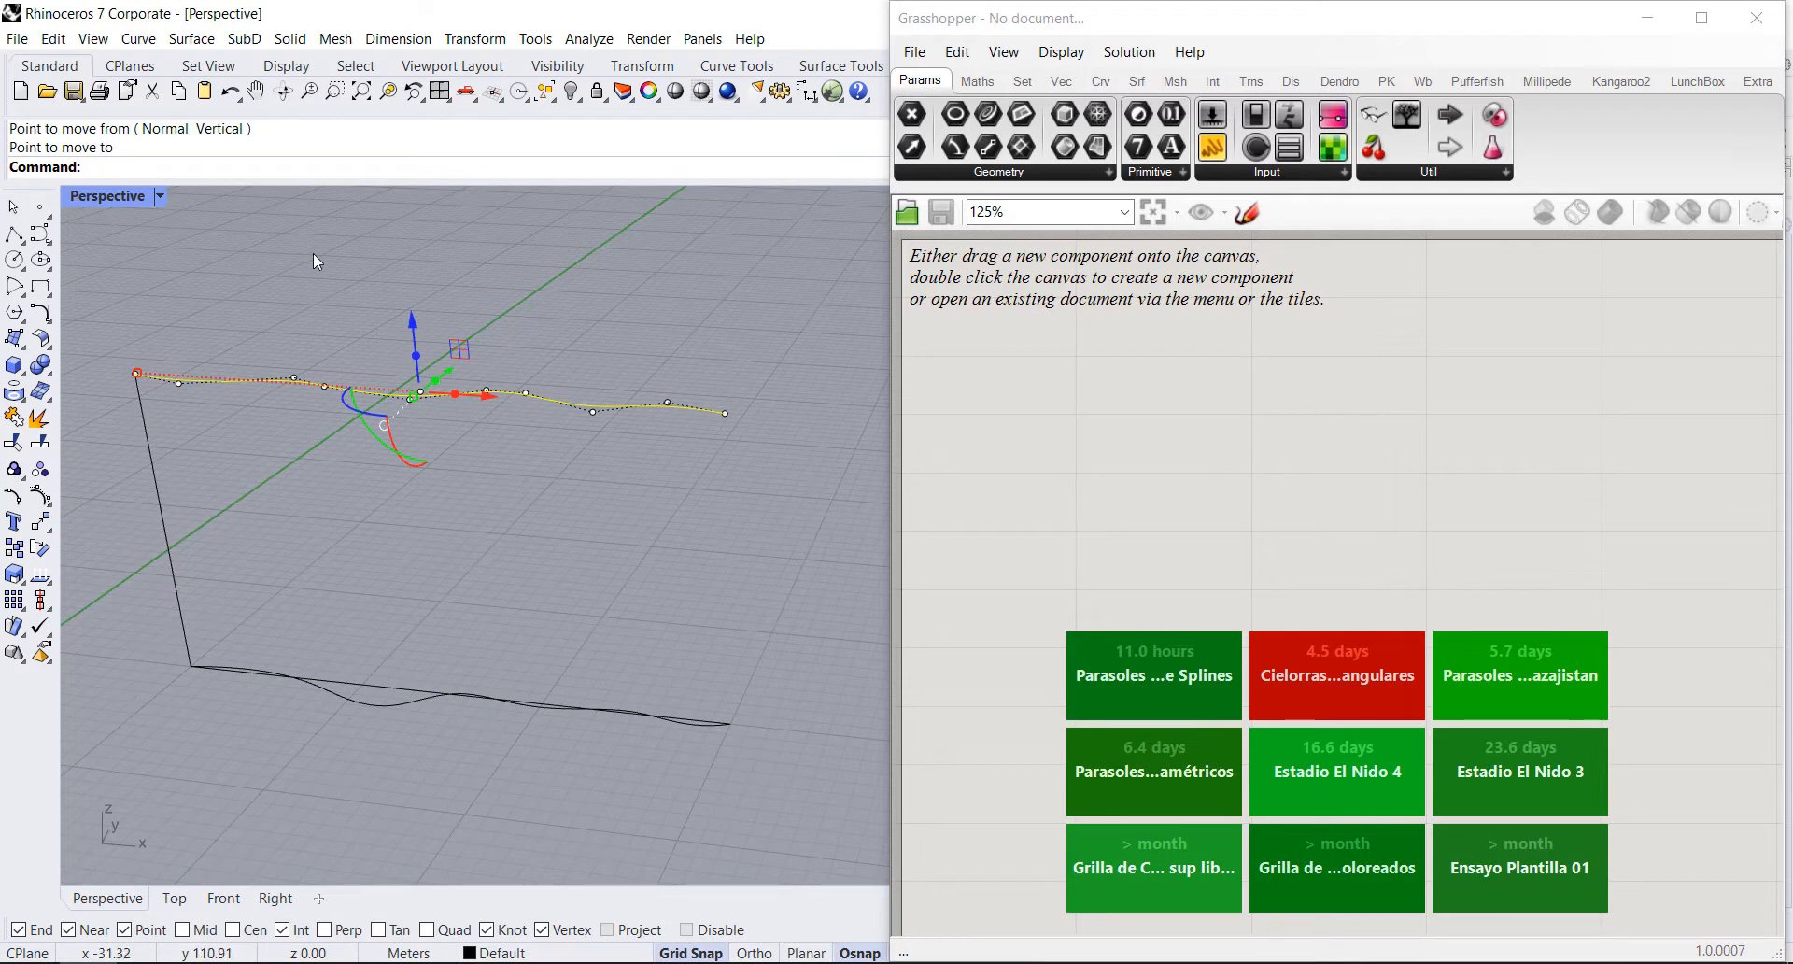
key("Escape")
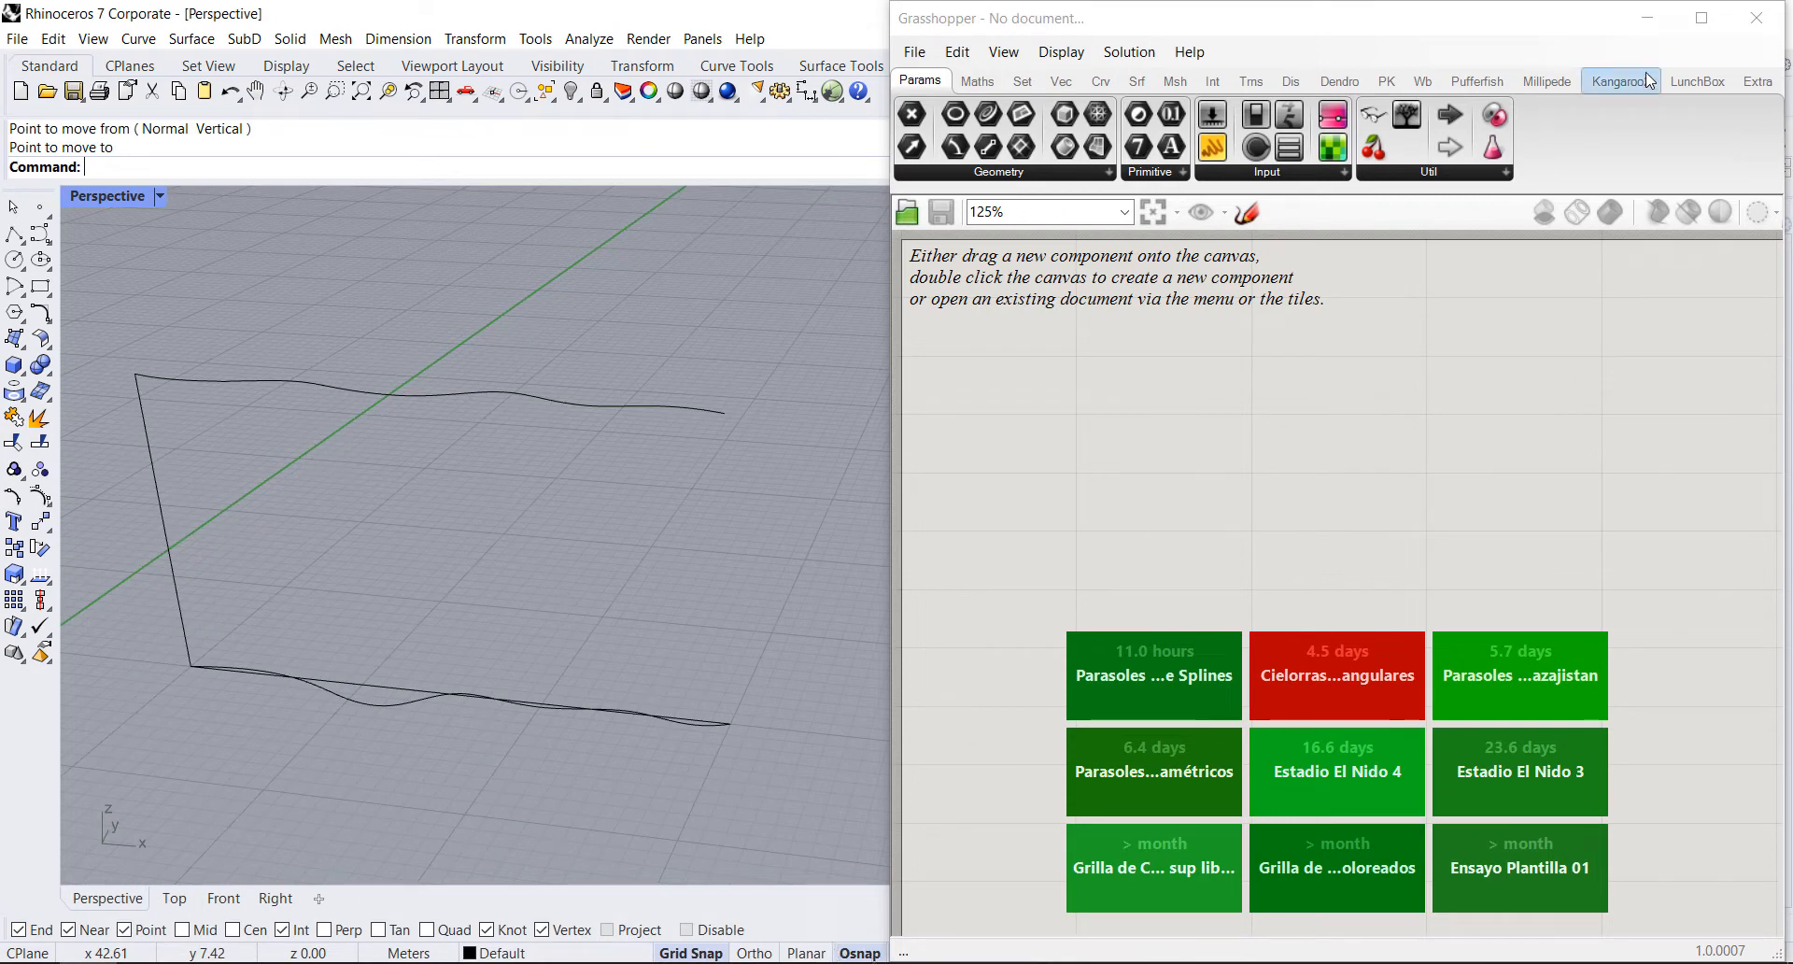
Step: Minimise the Grasshopper window to expose the full Rhino Perspective viewport and view the curves from another angle
left_click(1647, 18)
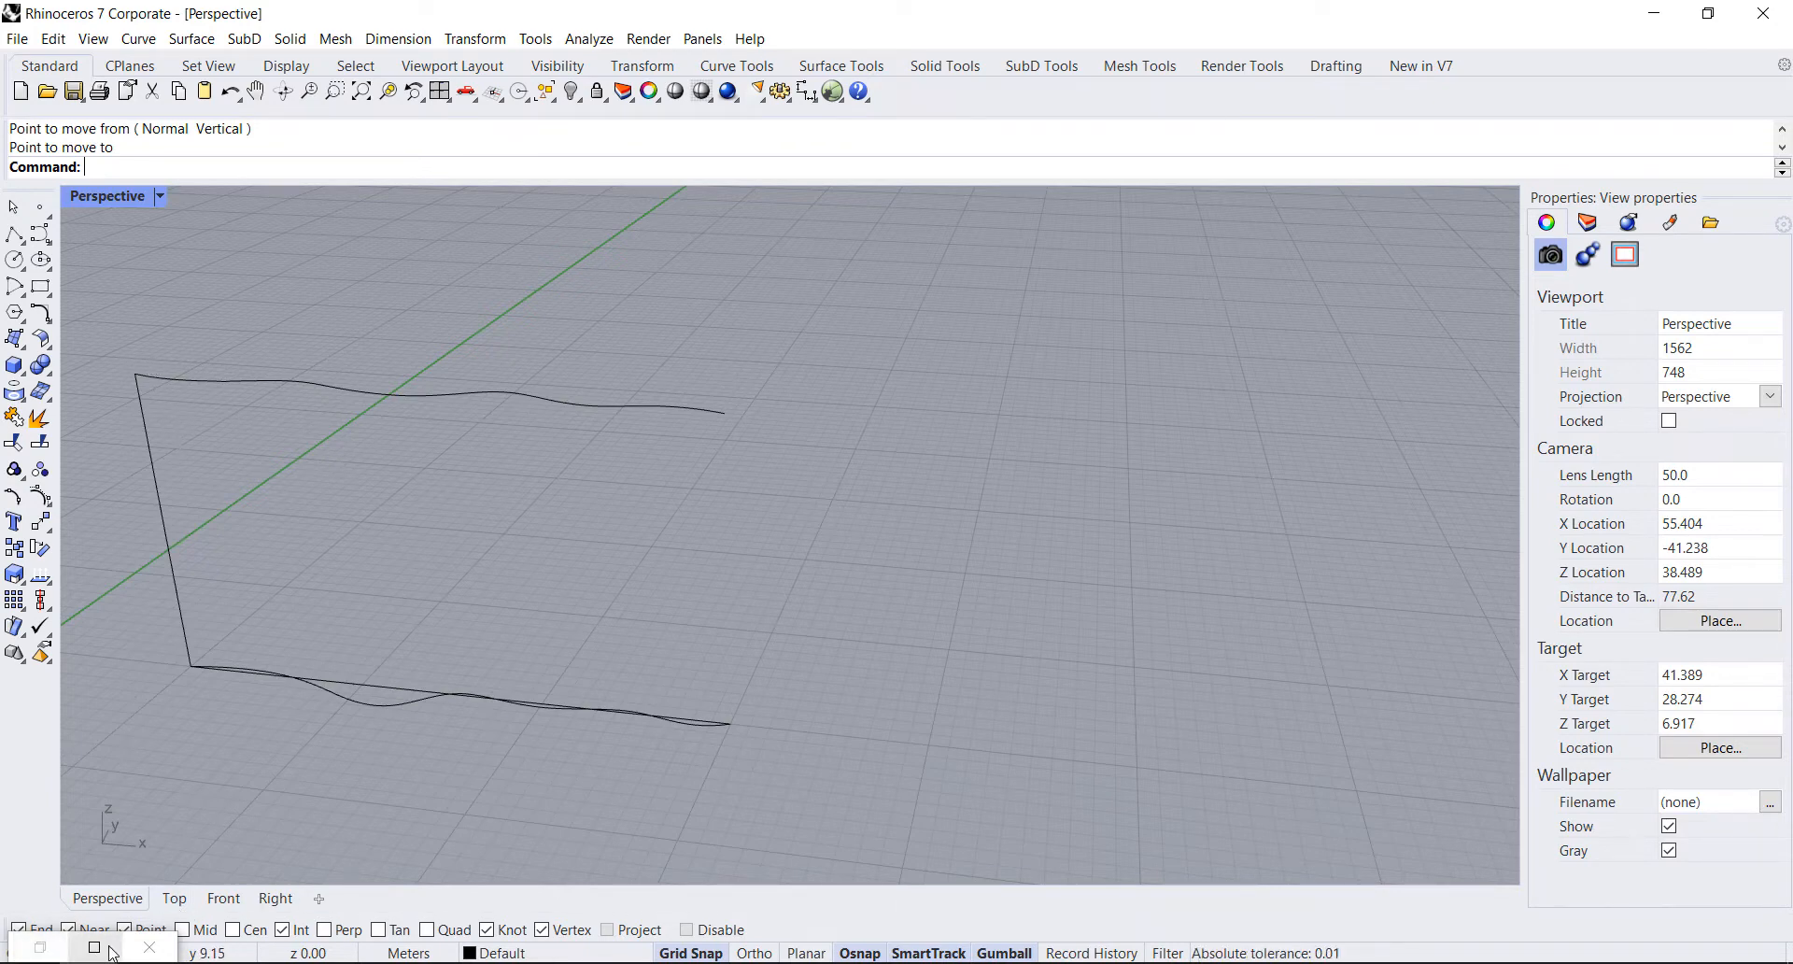
left_click(41, 947)
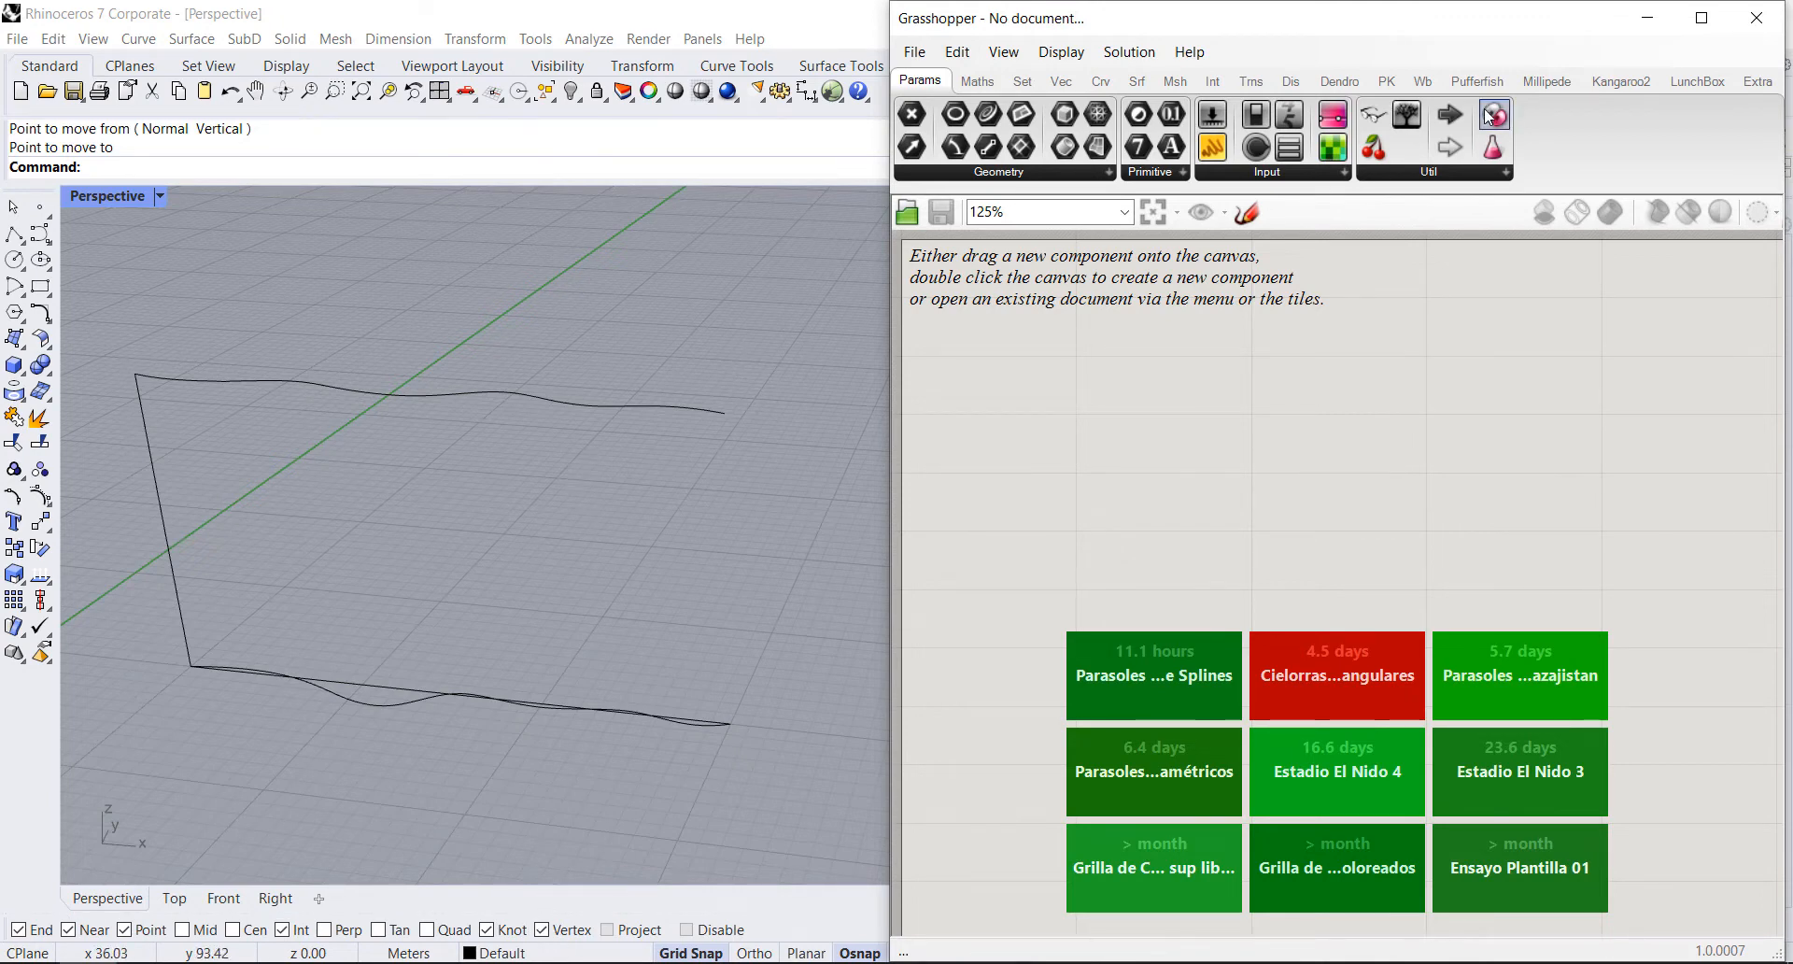
left_click(1648, 19)
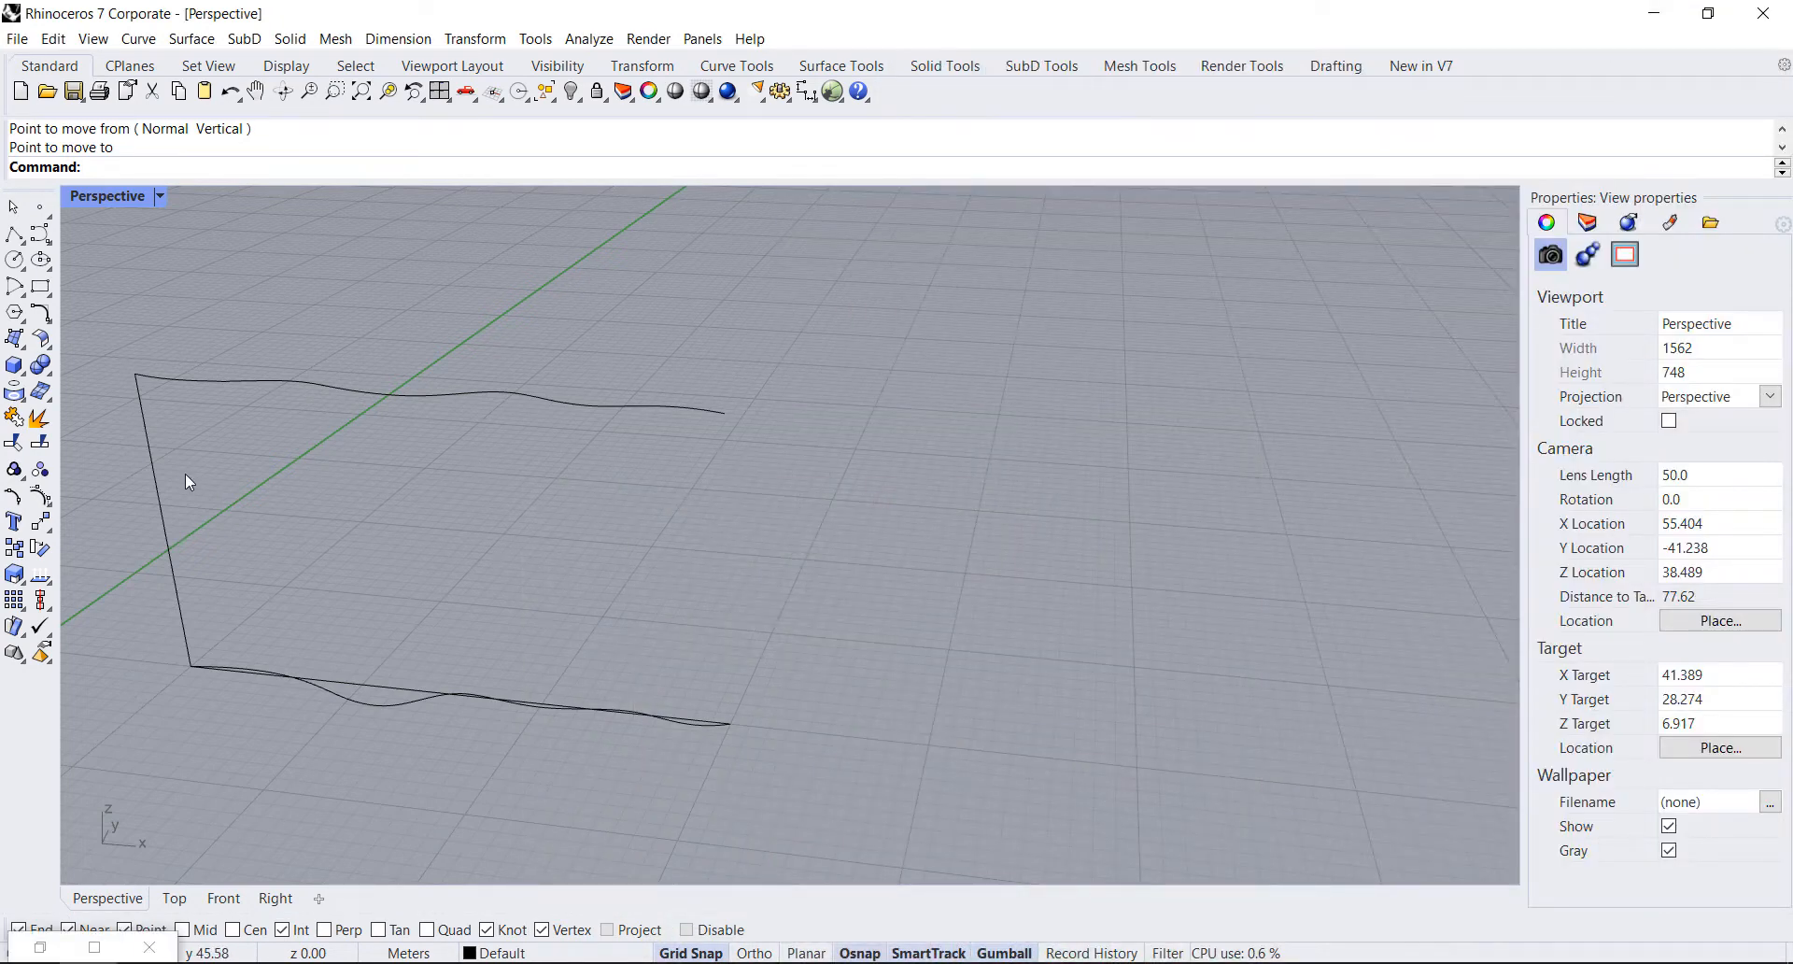
middle_click(461, 512)
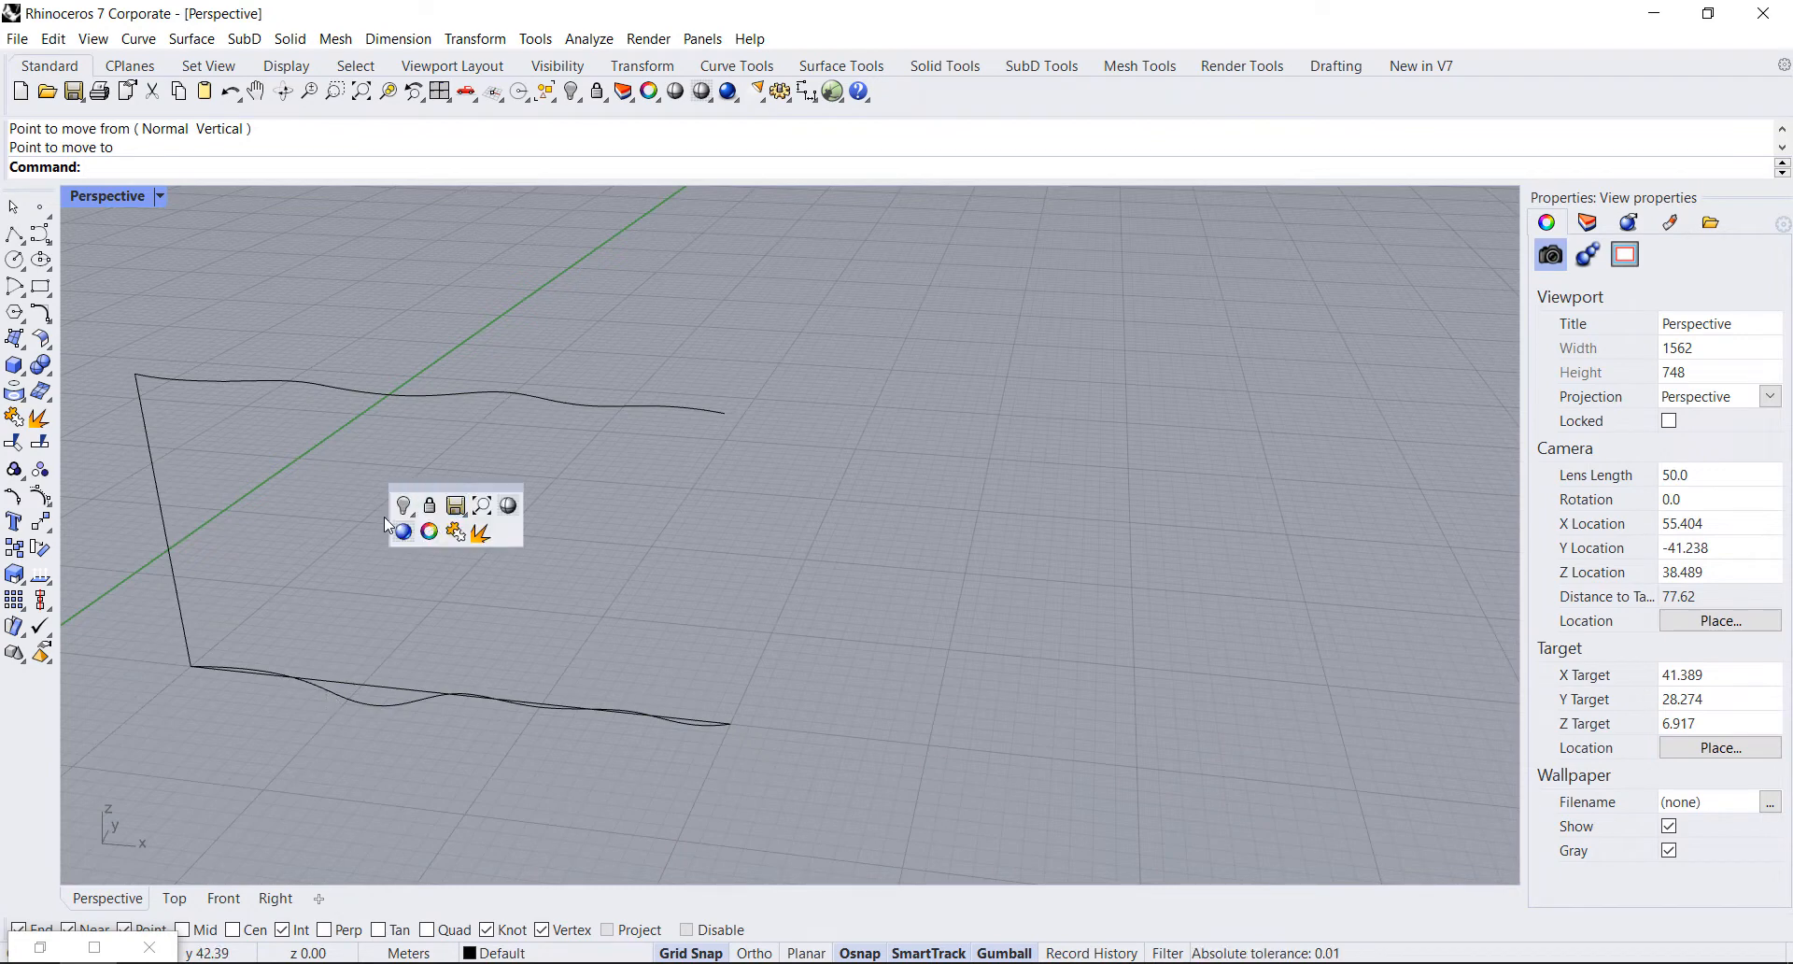
right_click_drag(445, 459, 178, 469)
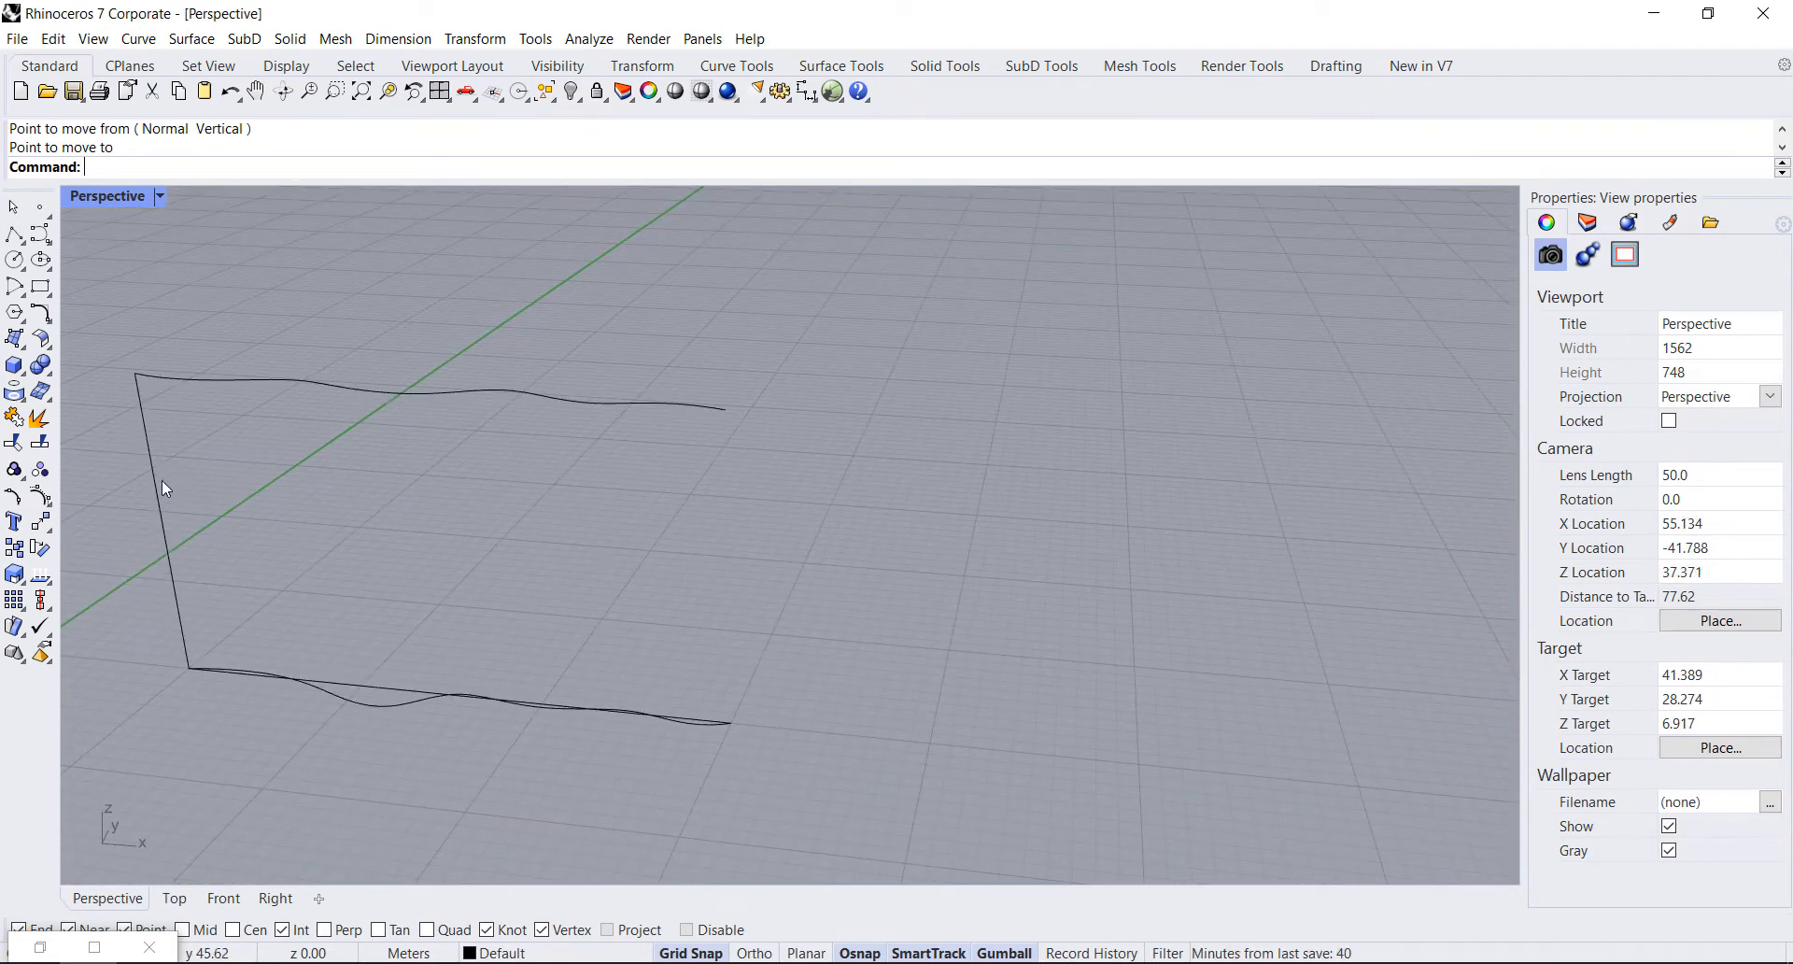
middle_click(243, 506)
right_click_drag(528, 523, 402, 512)
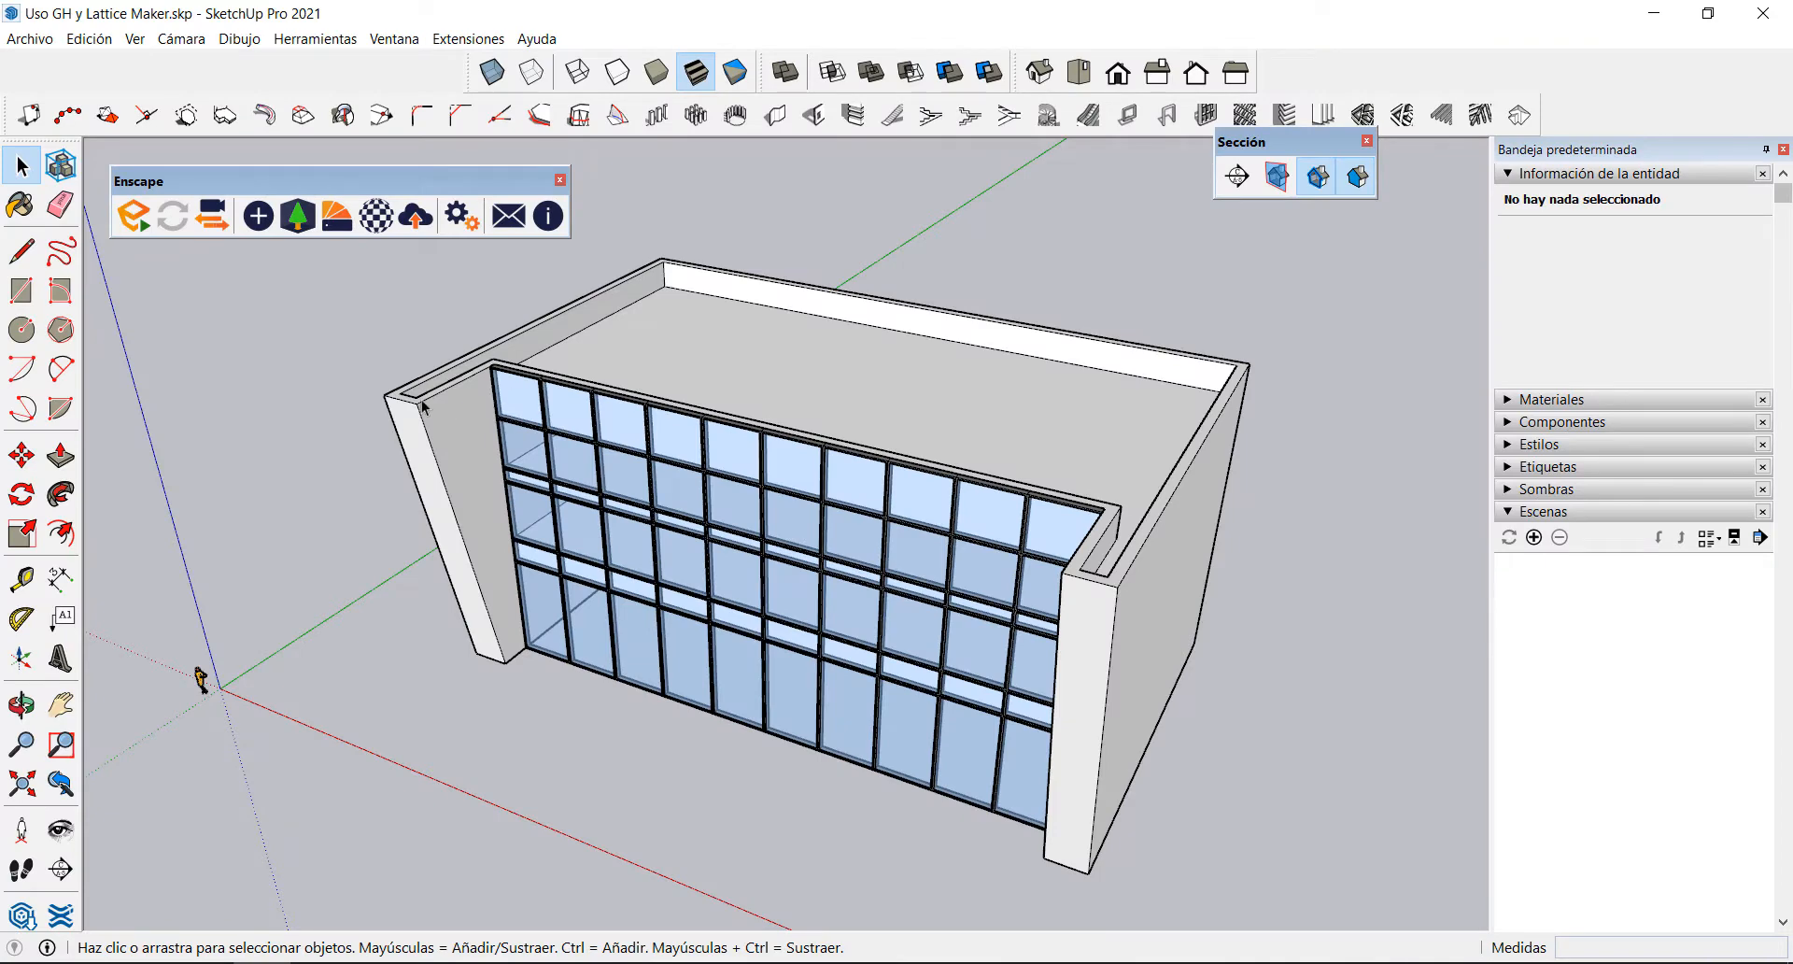
Step: Switch to SketchUp and check the inclined side wall's forward lean with the Tape Measure, starting at its base corner
left_click(22, 578)
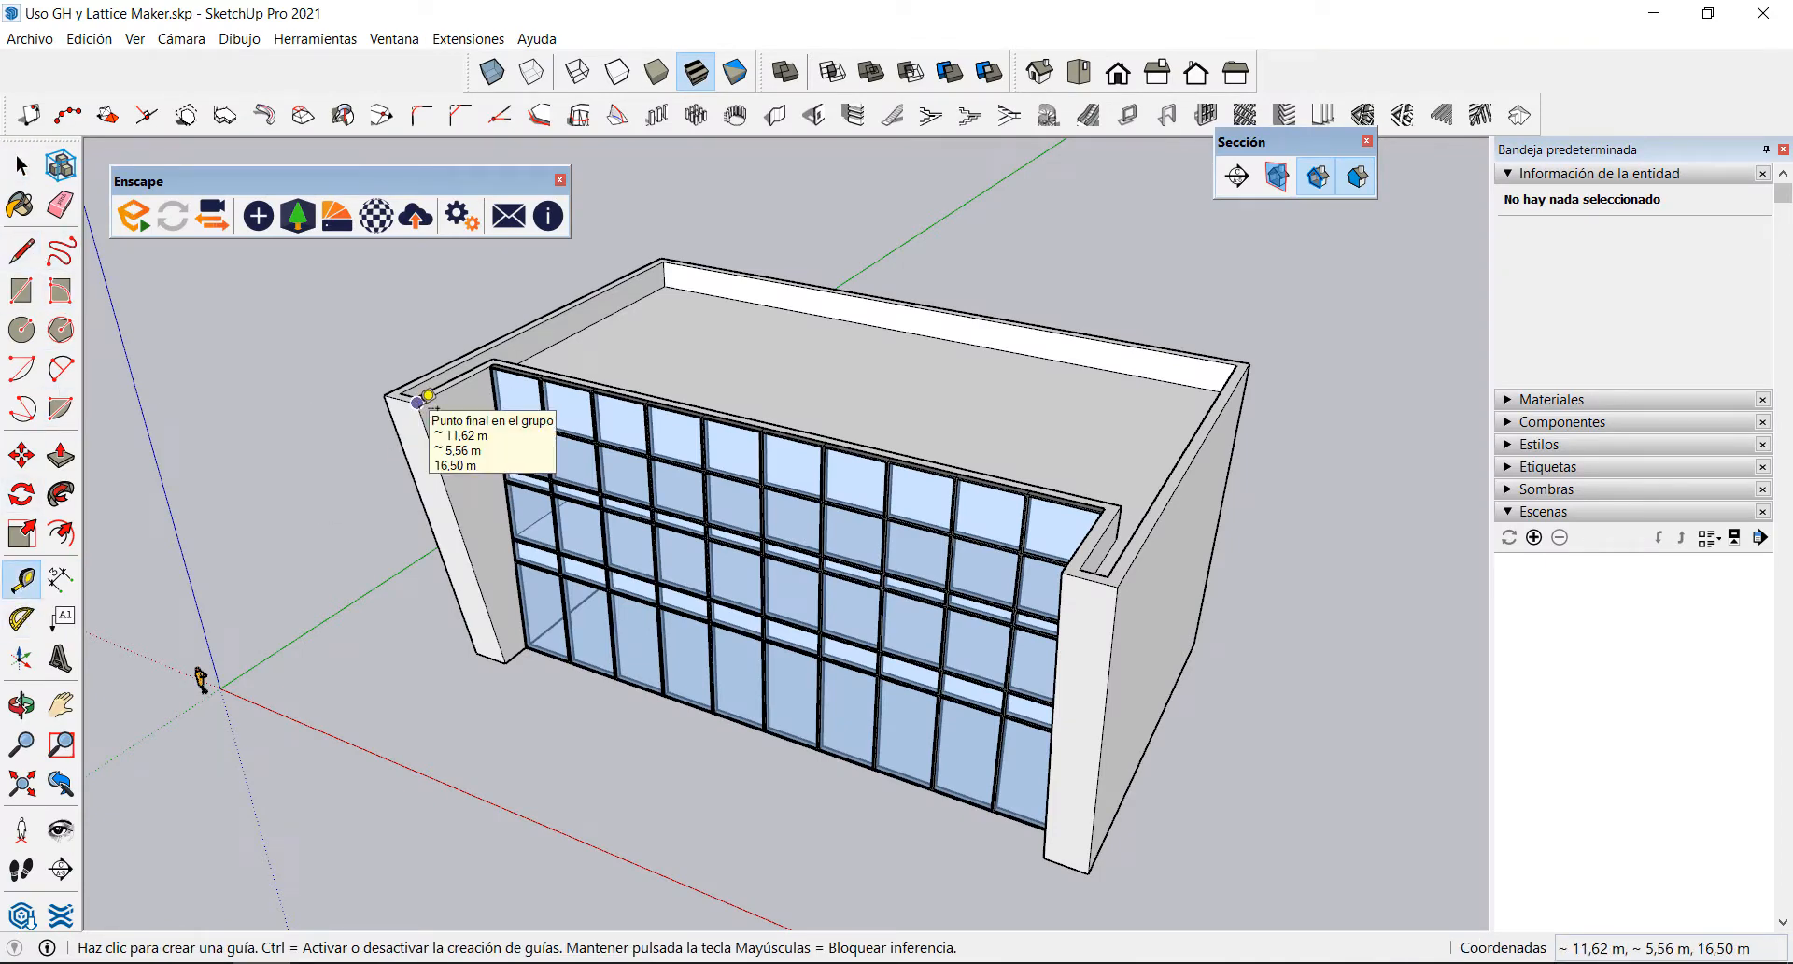
left_click(505, 662)
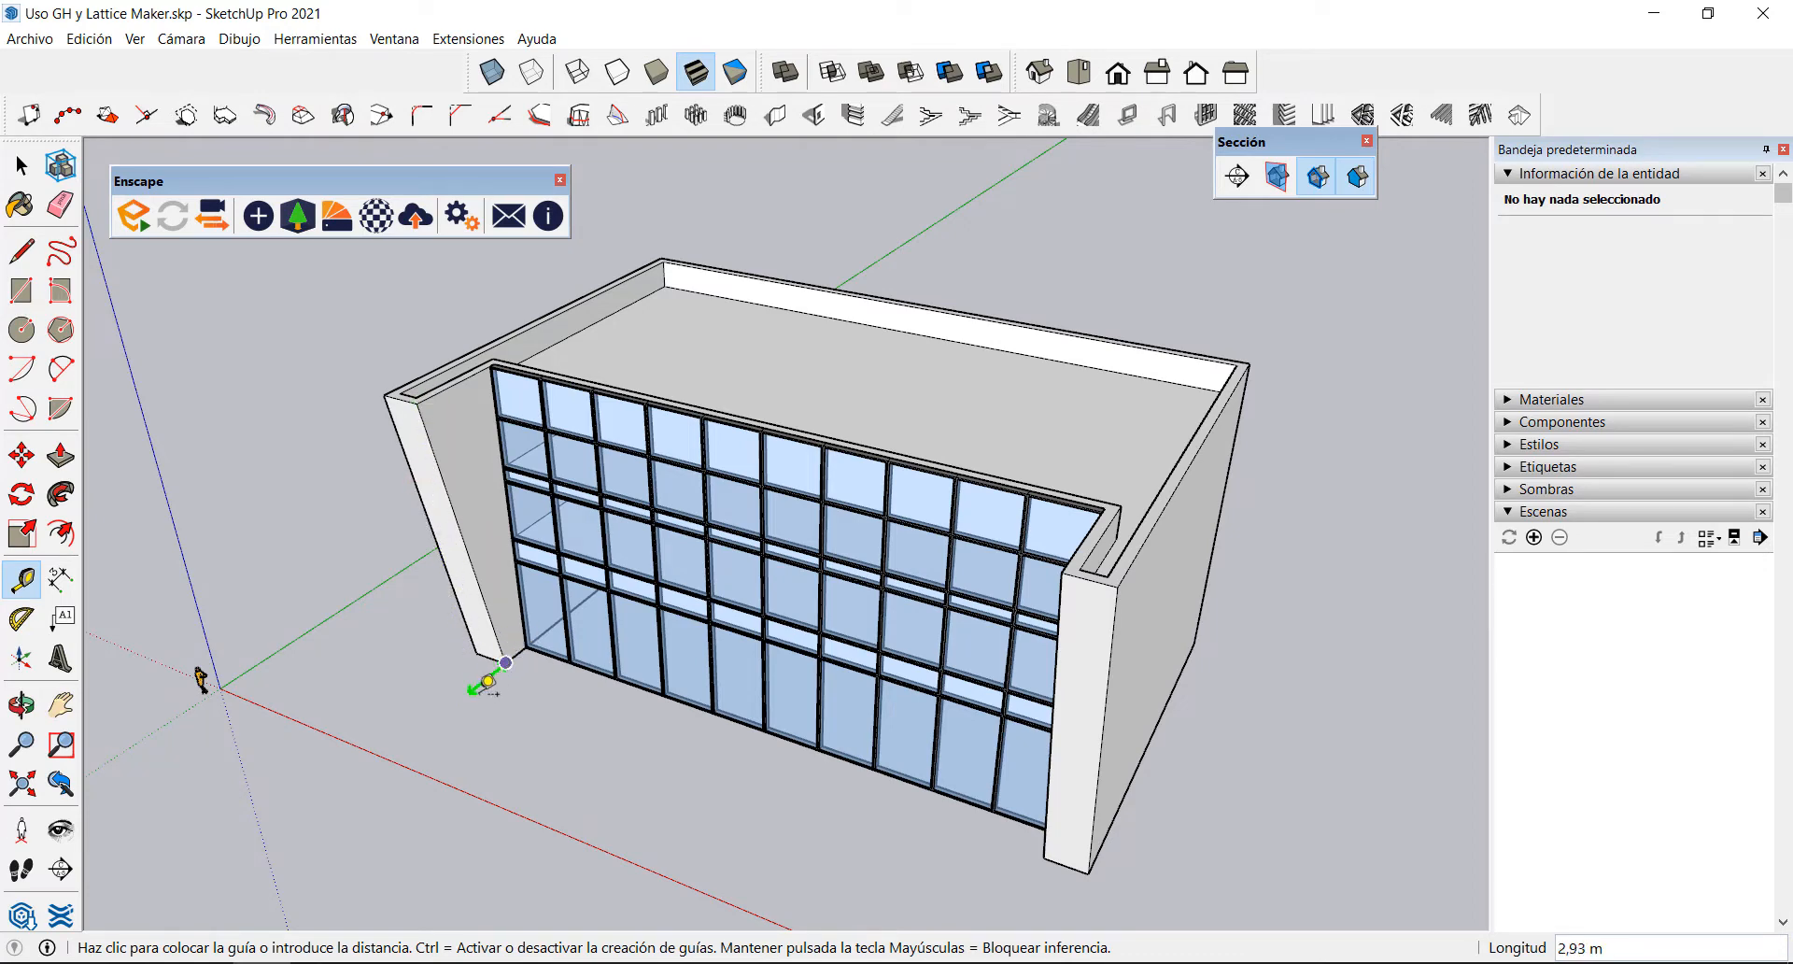
key("Escape")
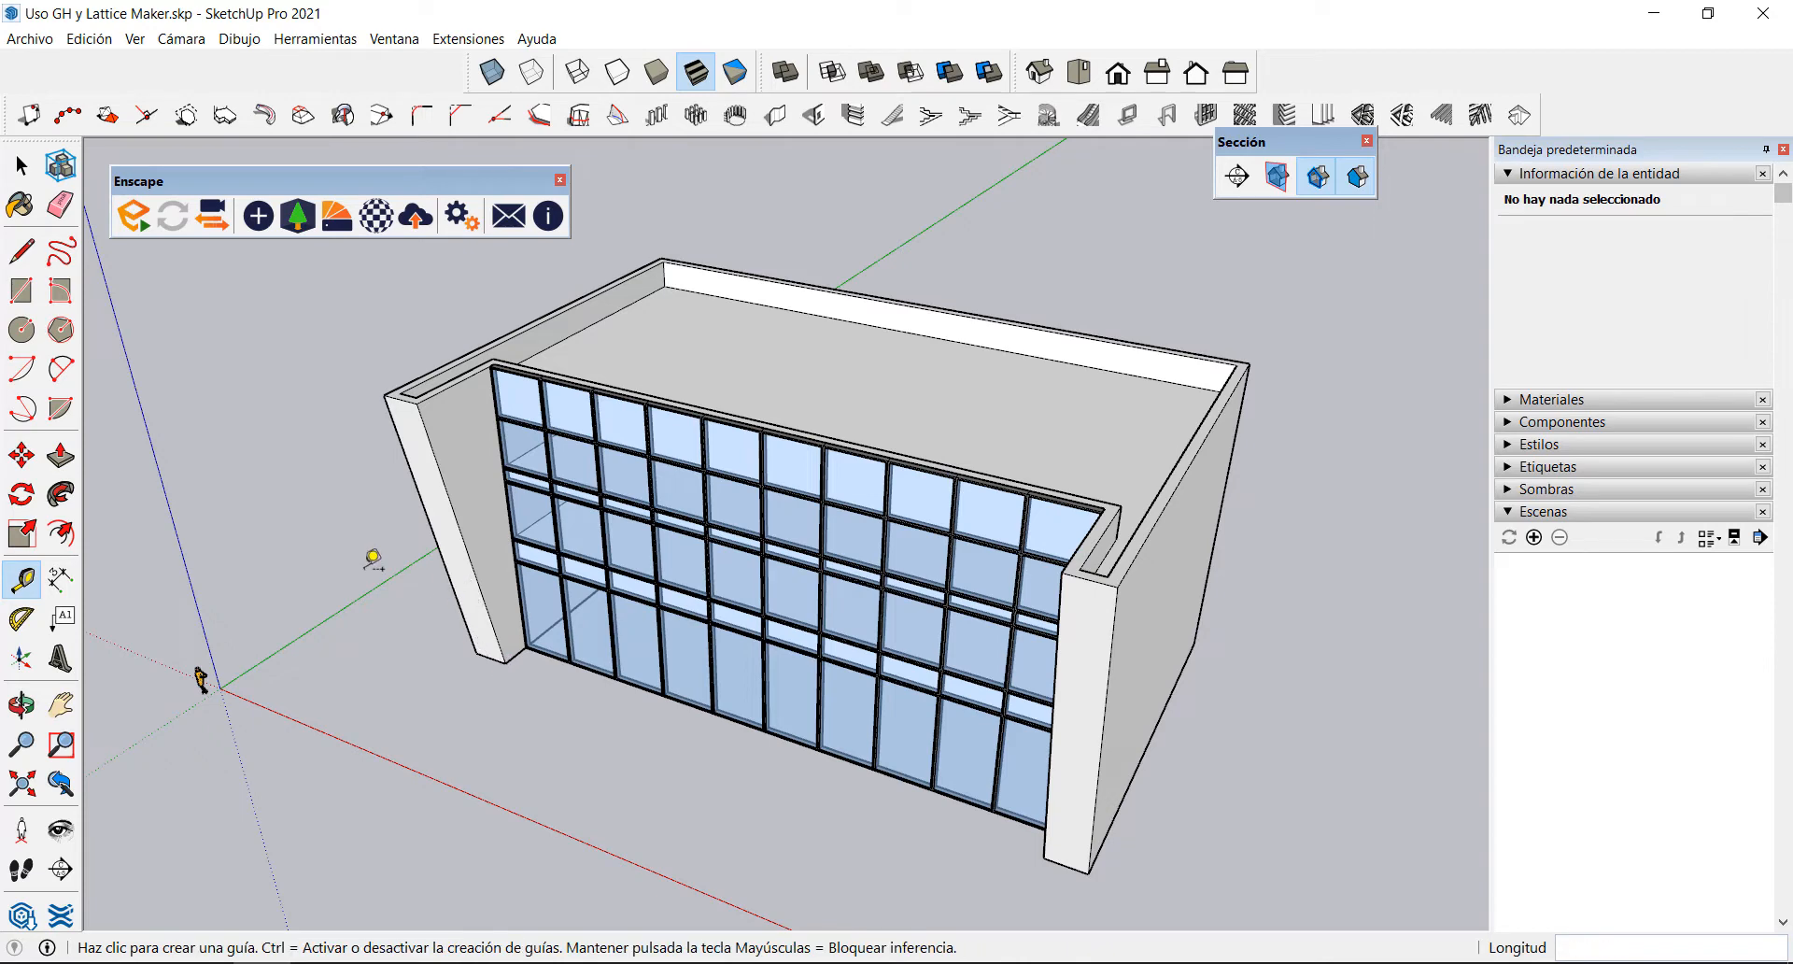
left_click(21, 166)
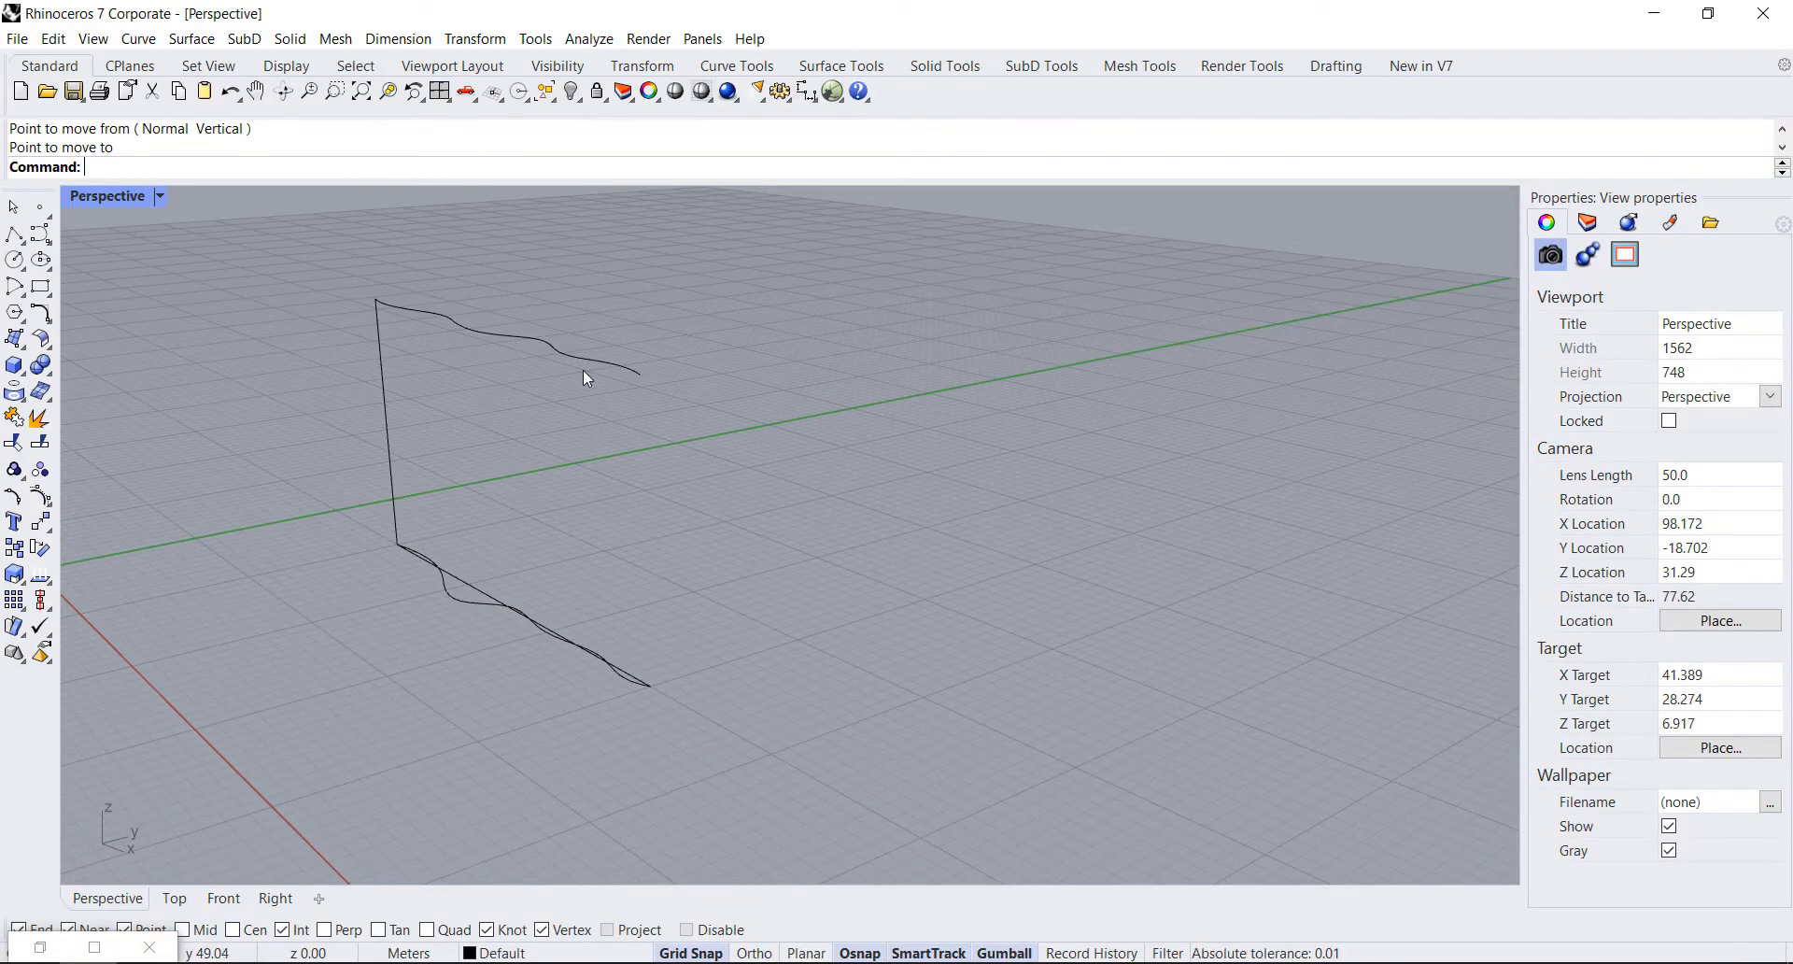
Step: In Rhino, draw a 3.3 m line from the vertical line's upper end, horizontally forward along the negative Y direction
scroll(636, 630, "down", 3)
scroll(348, 422, "up", 2)
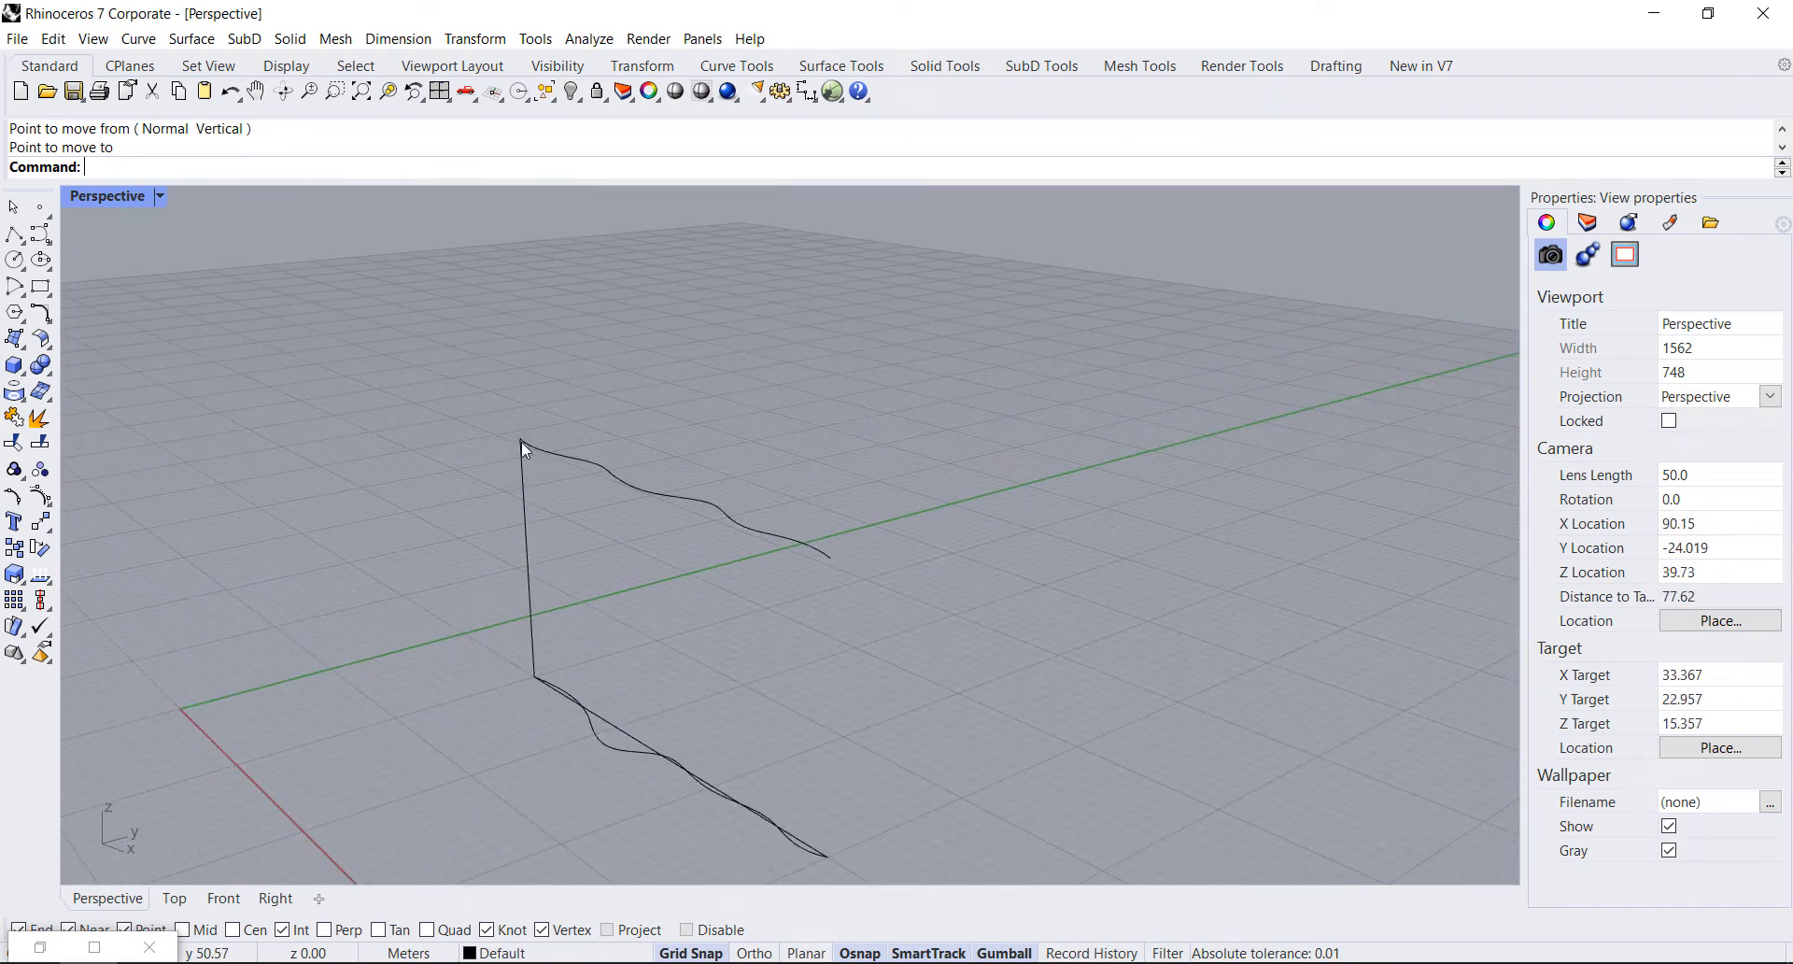
scroll(520, 444, "up", 3)
left_click(15, 232)
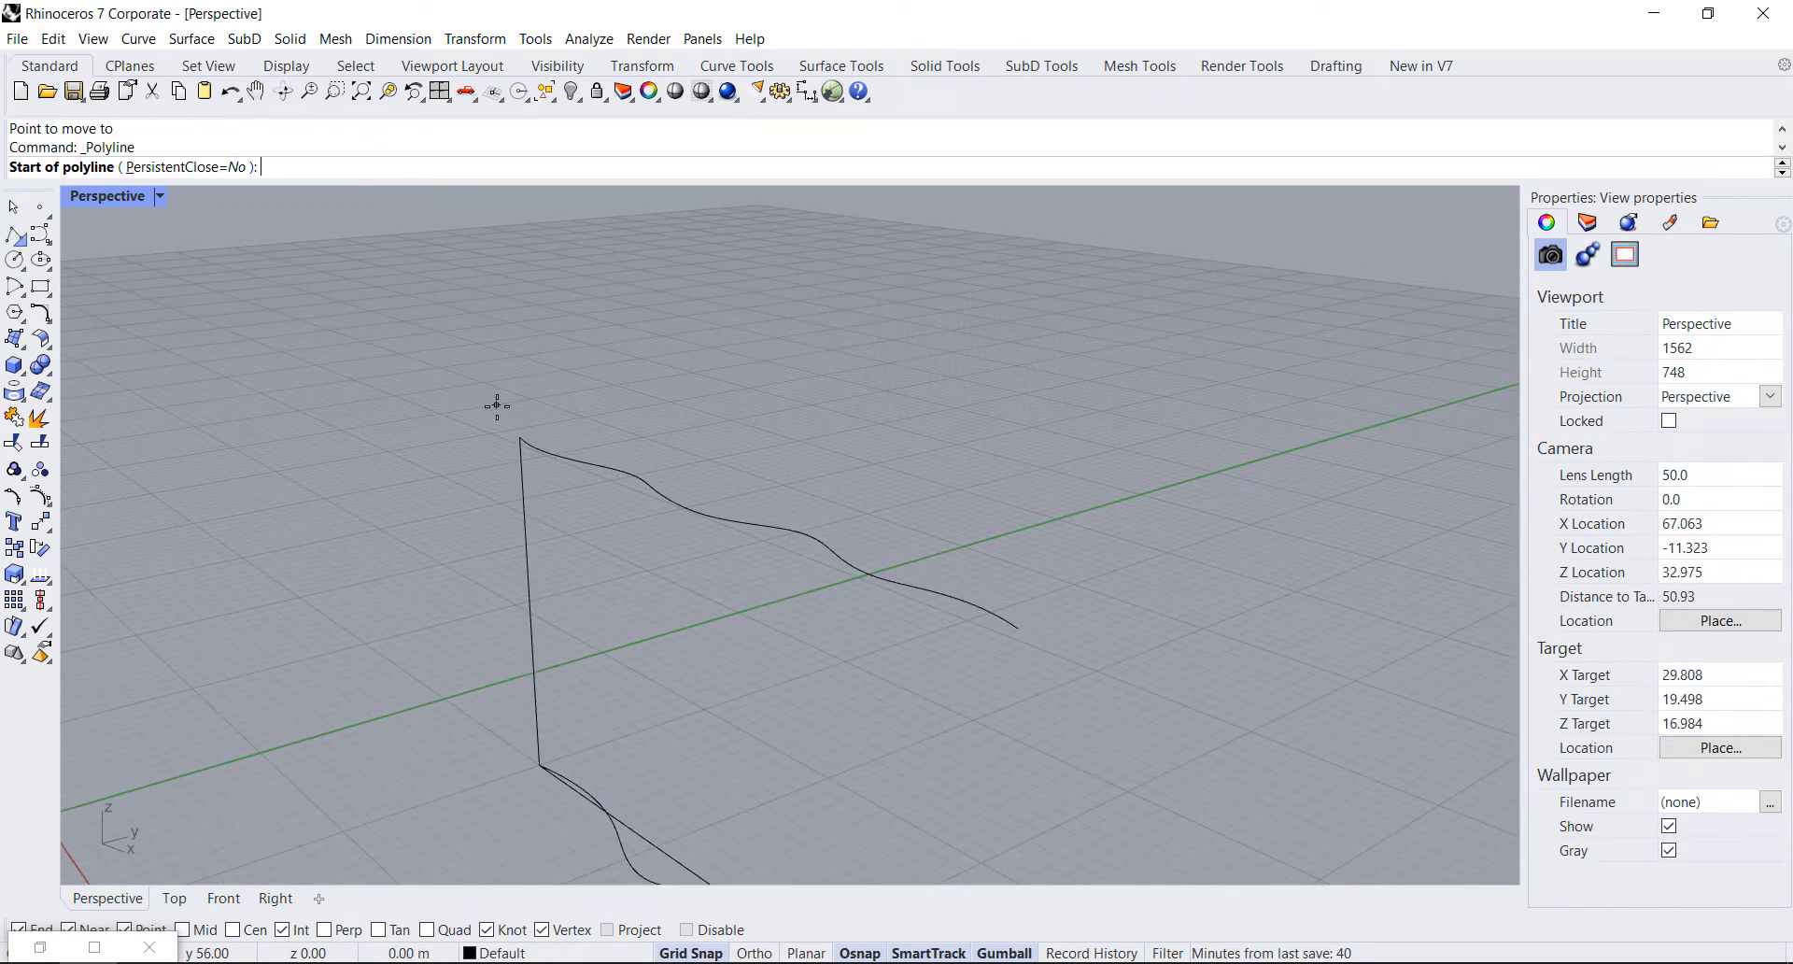
left_click(520, 437)
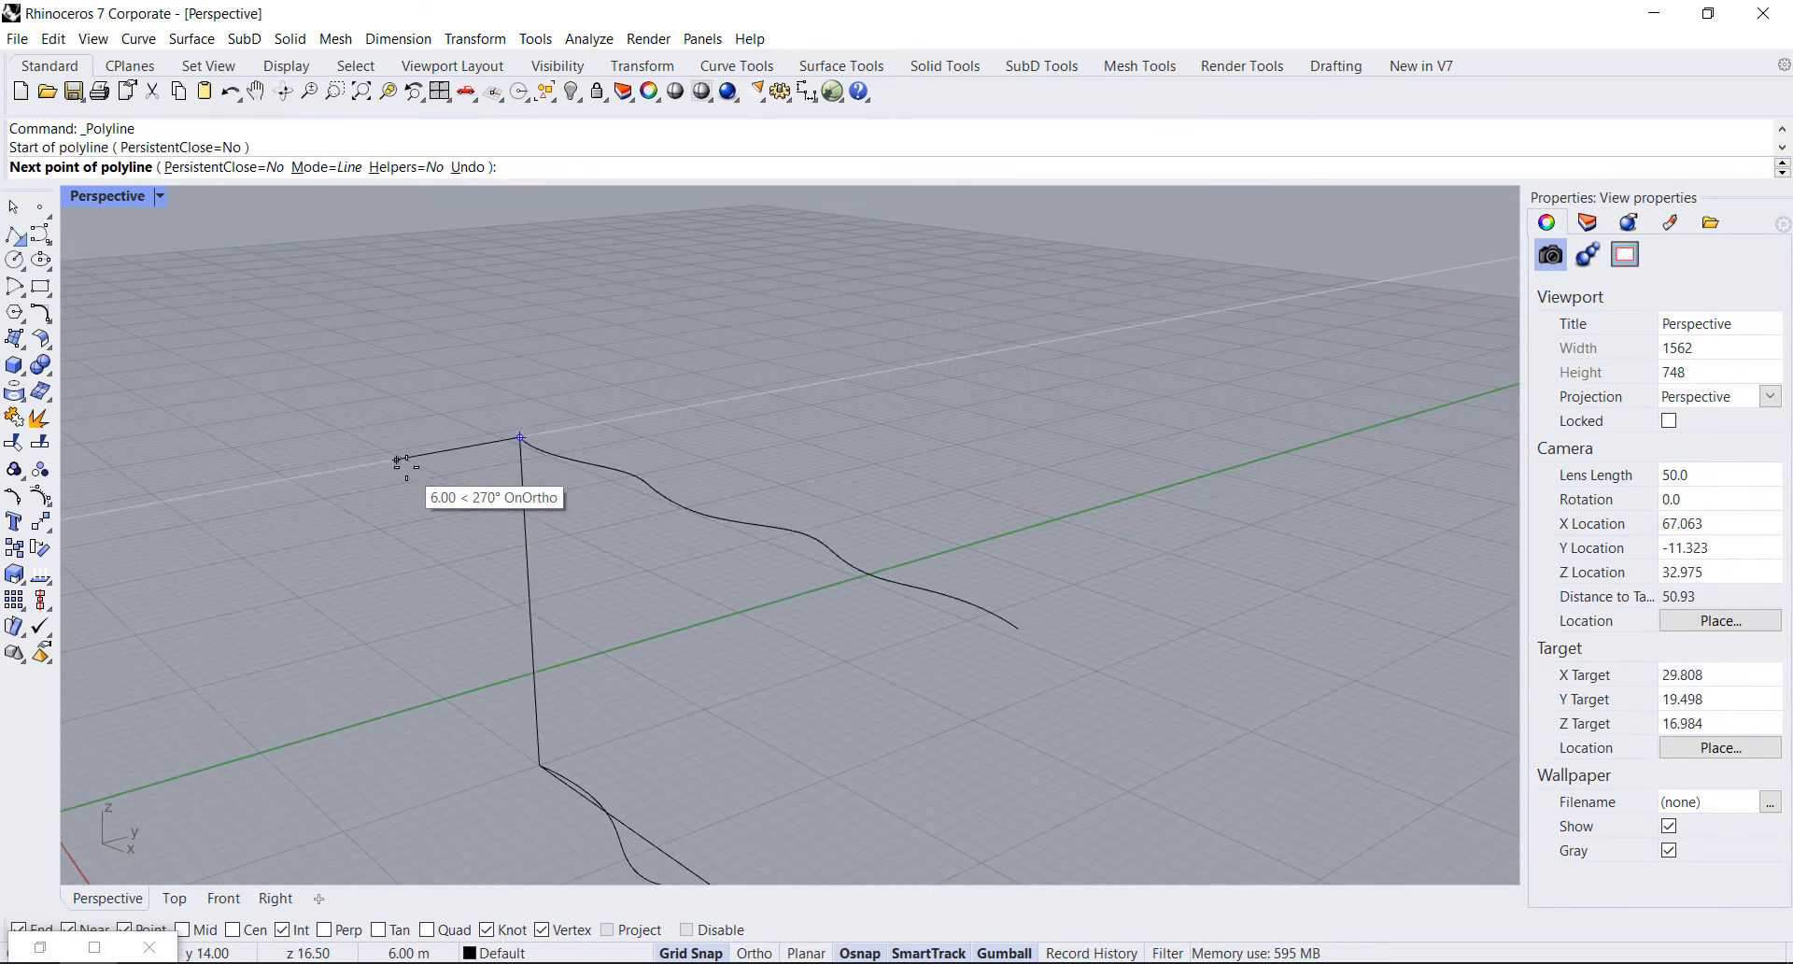
type("3.3")
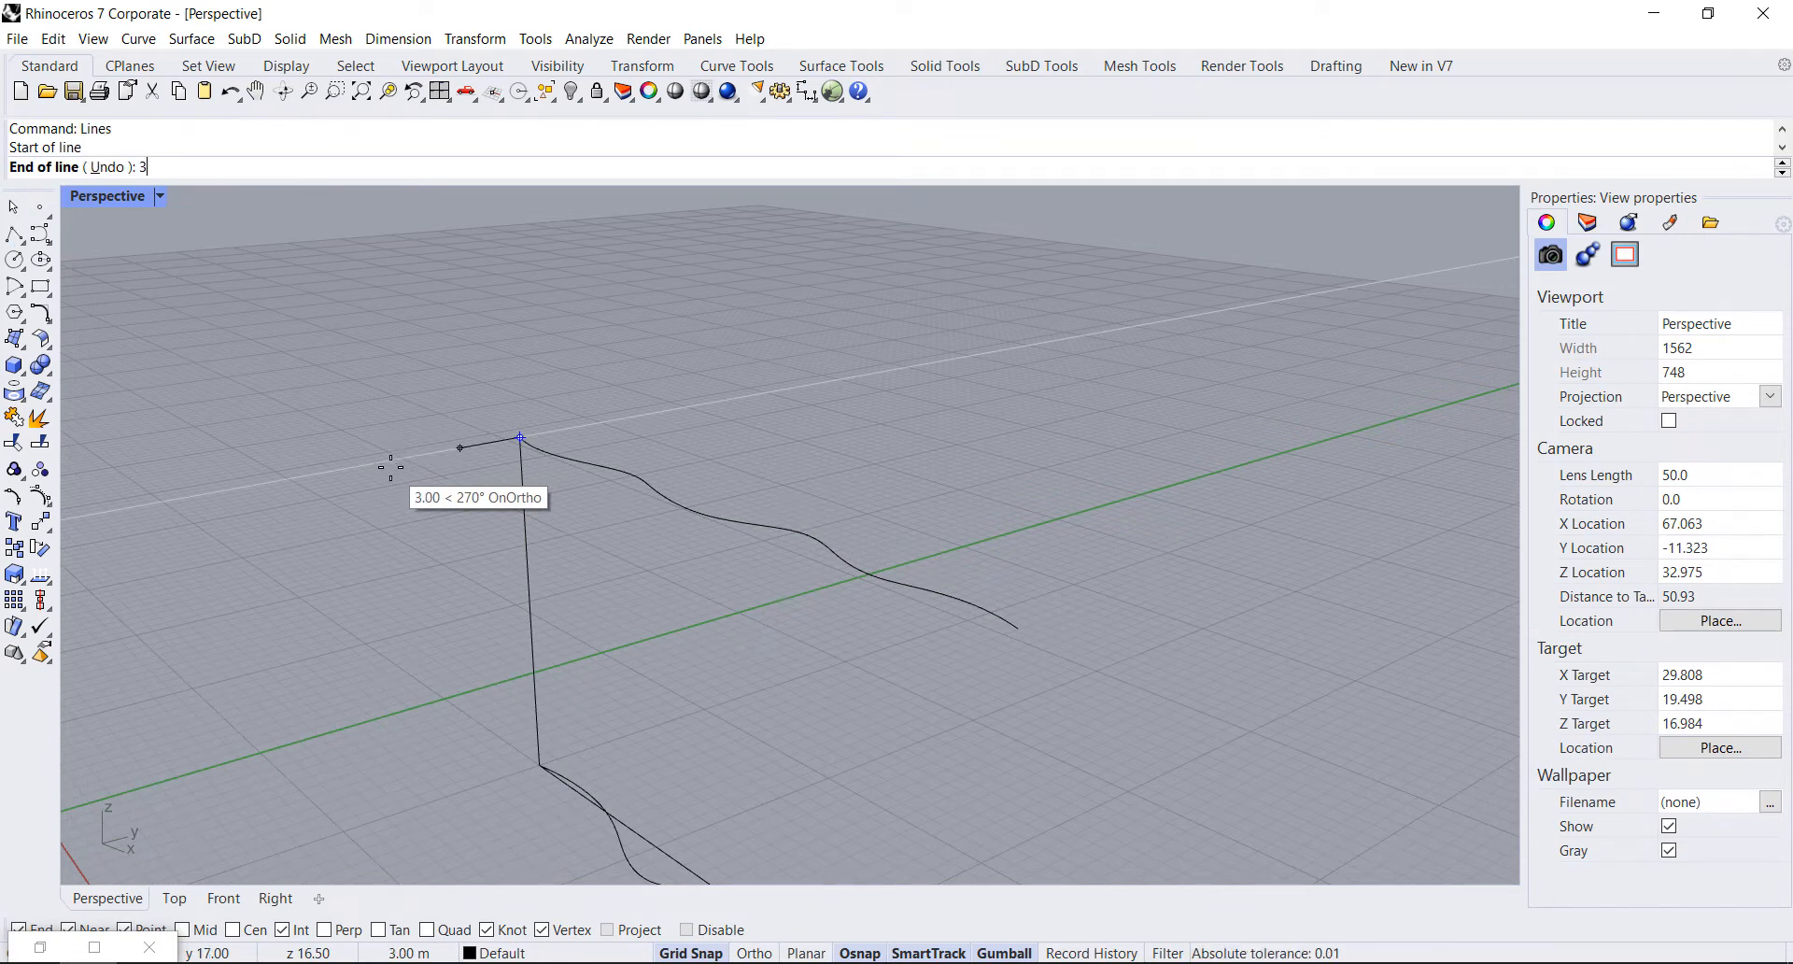
type("3")
key("Return")
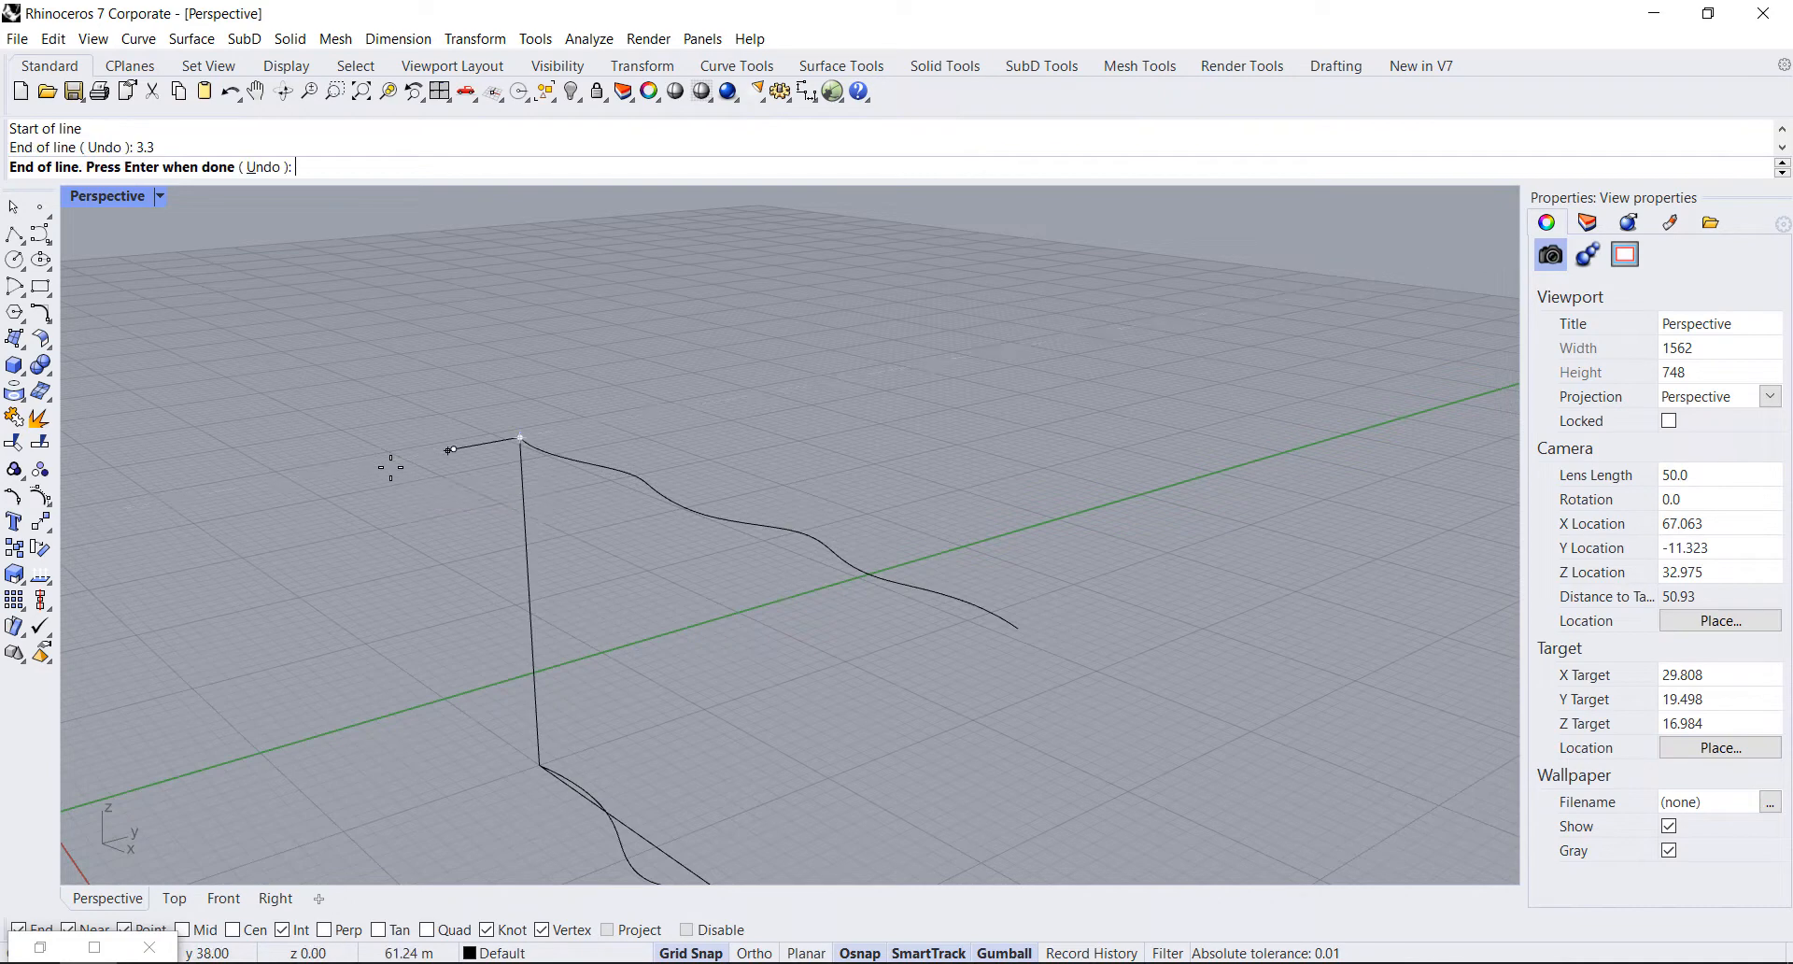
key("Return")
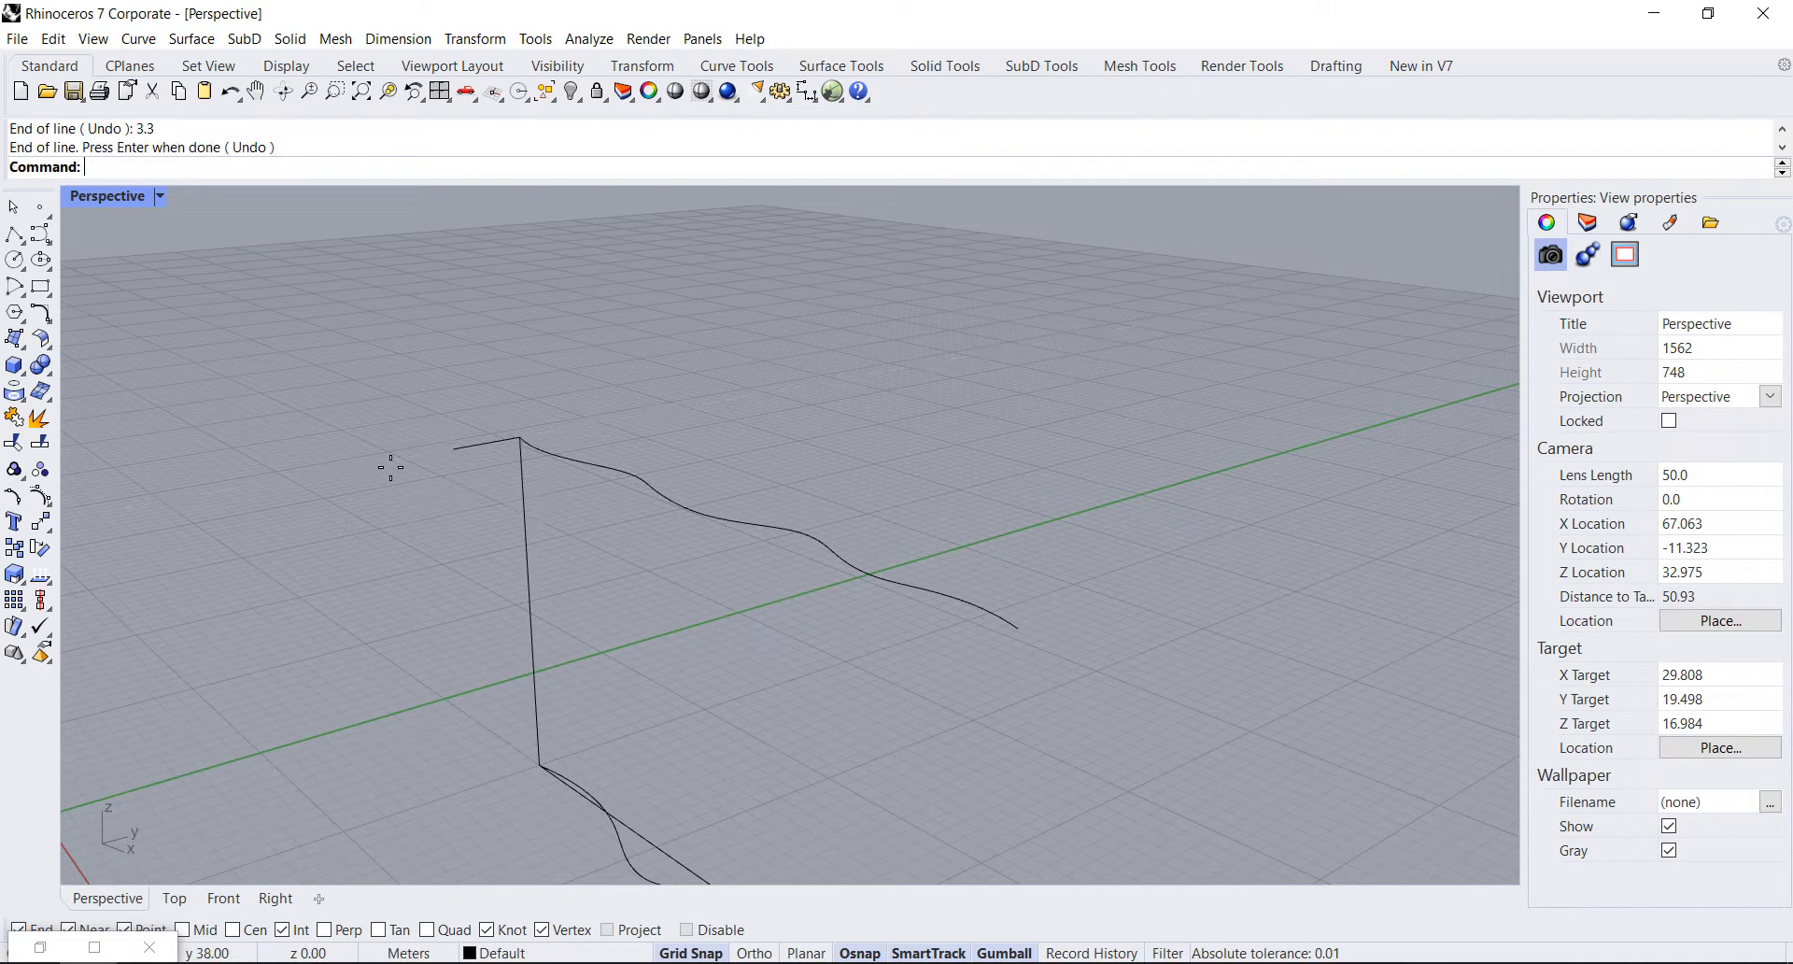
Step: Move the upper wavy curve from the vertical line's upper end to the free end of the 3.3 m line
middle_click(568, 457)
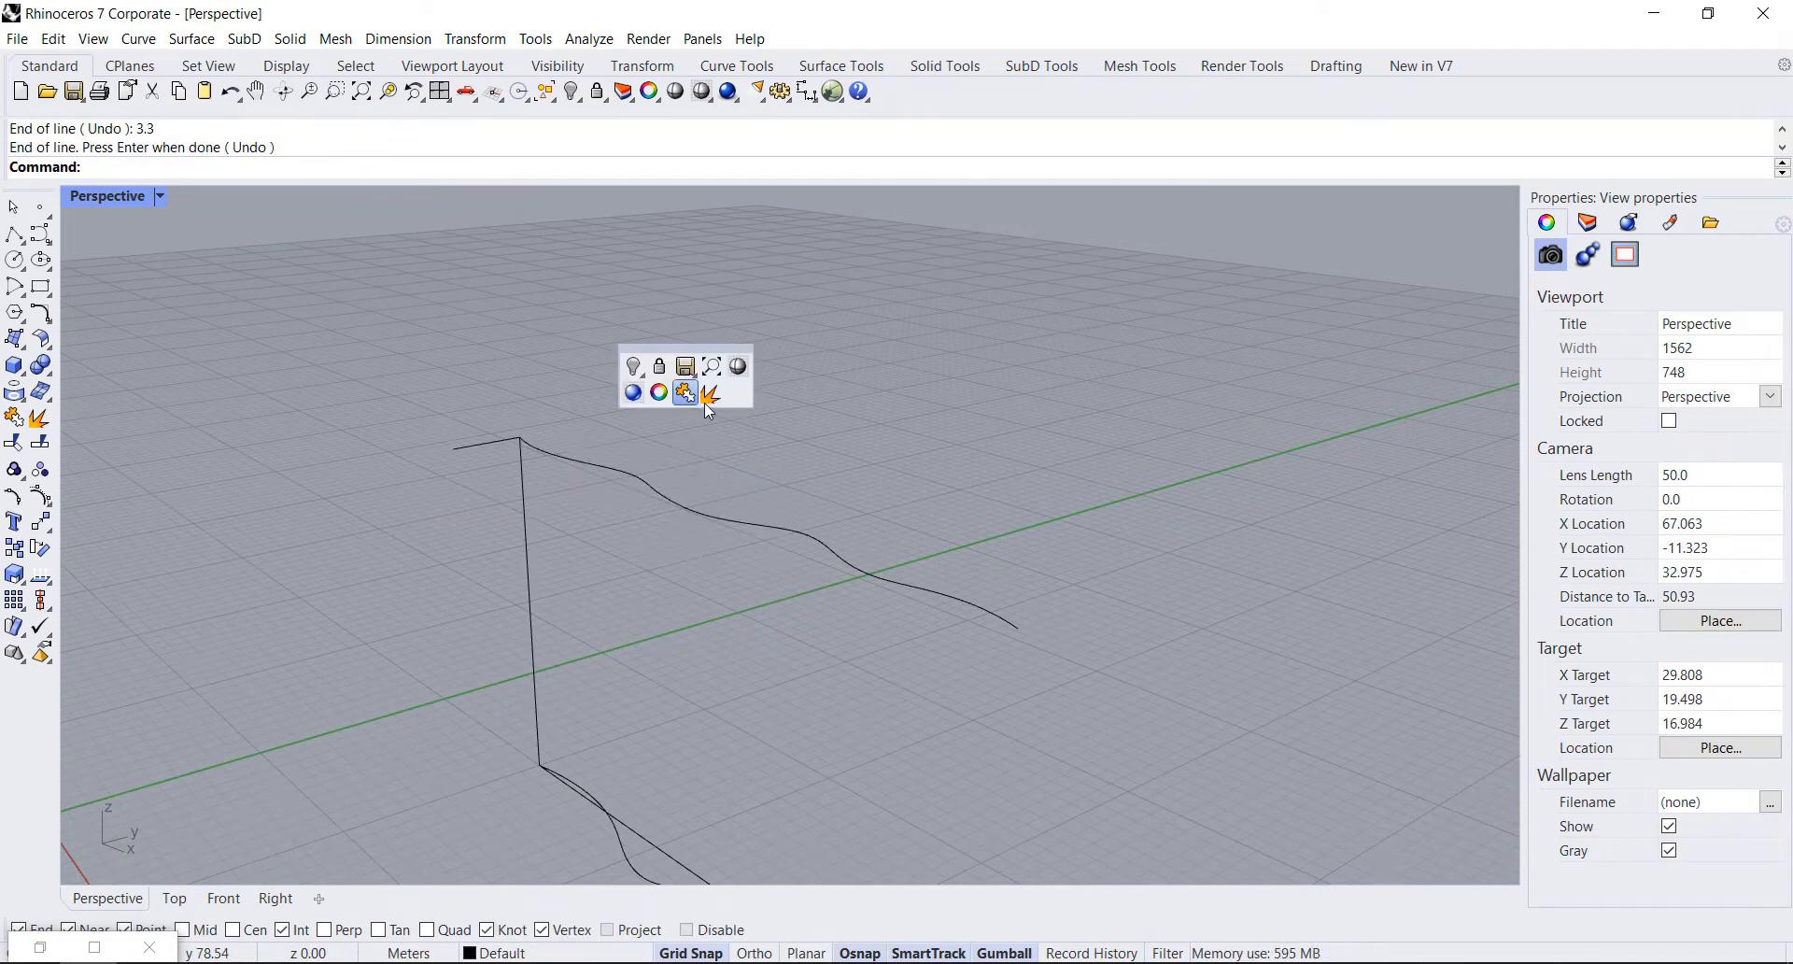
right_click_drag(726, 444, 549, 425)
left_click(511, 393)
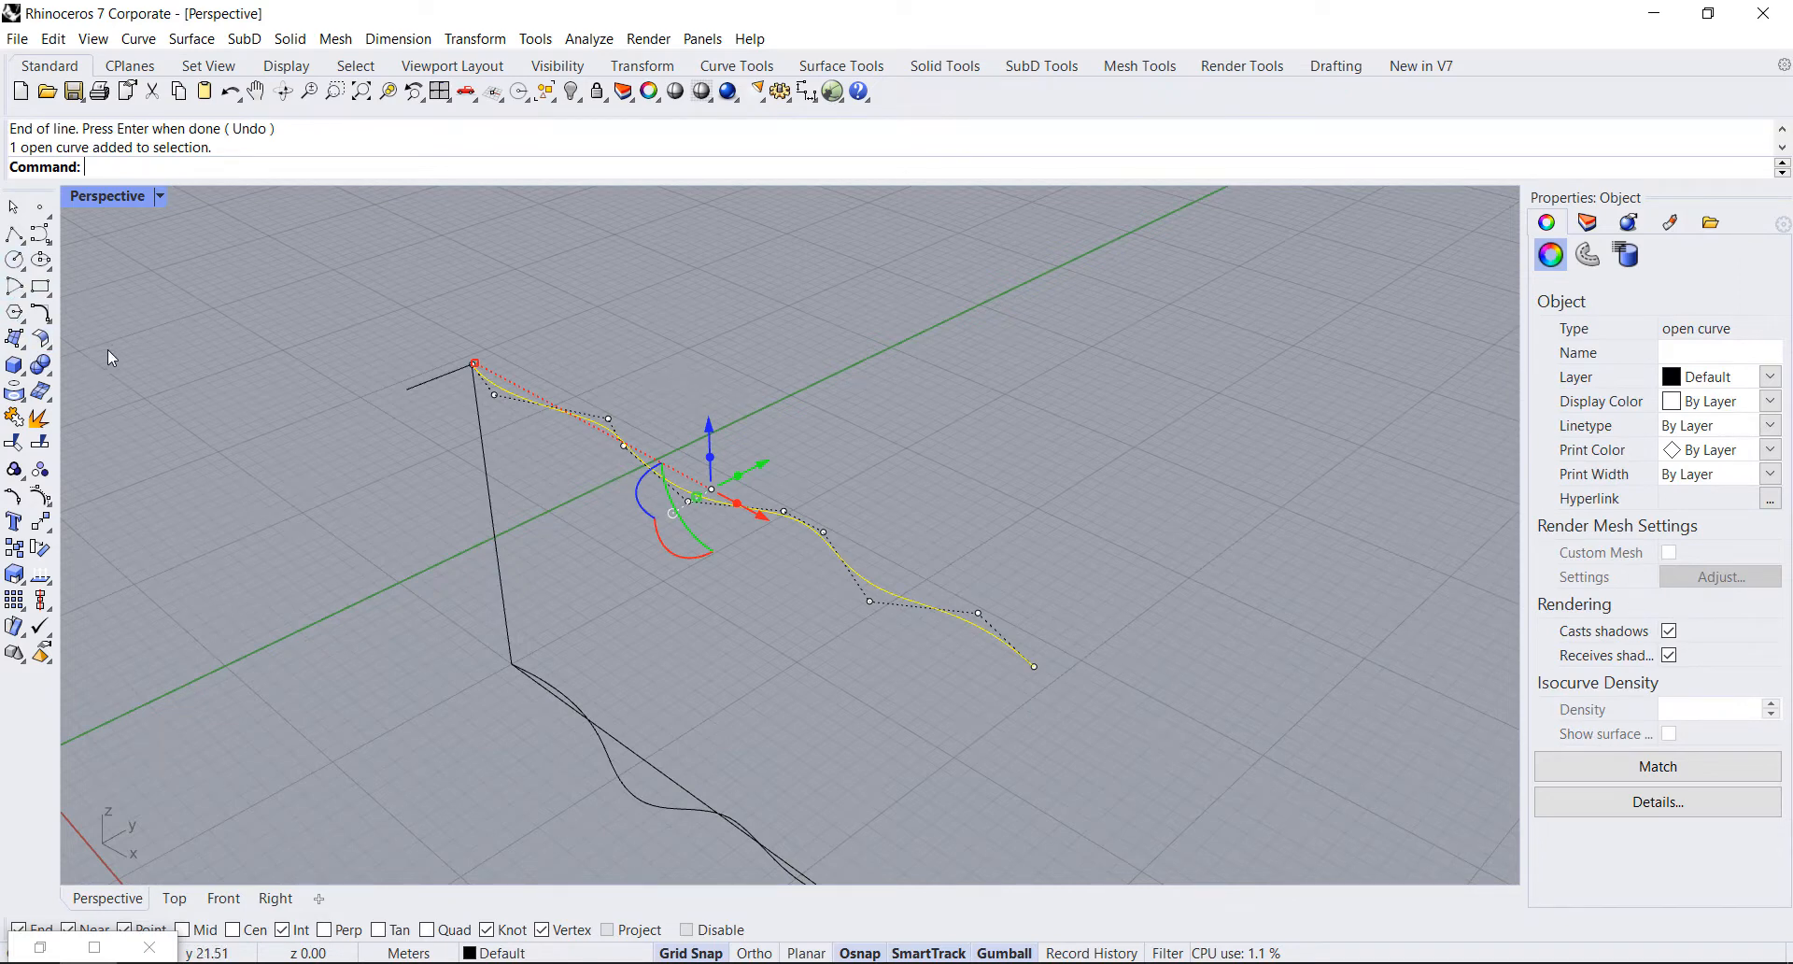
type("Move")
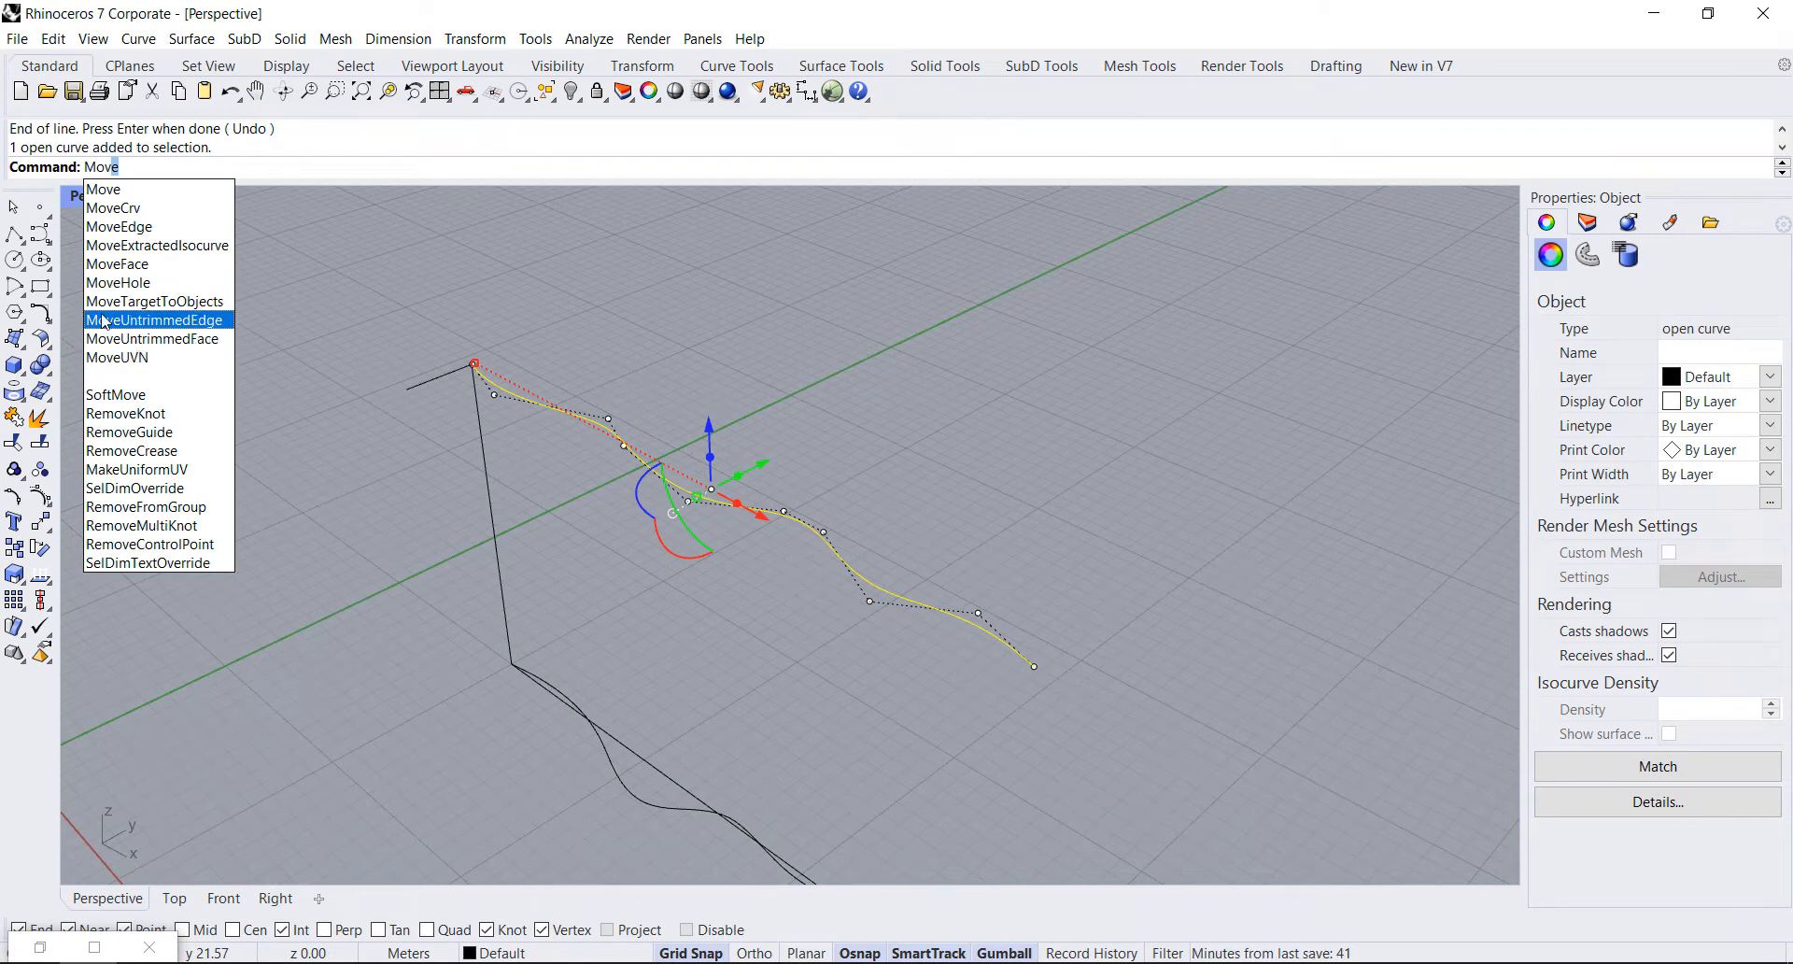
left_click(103, 189)
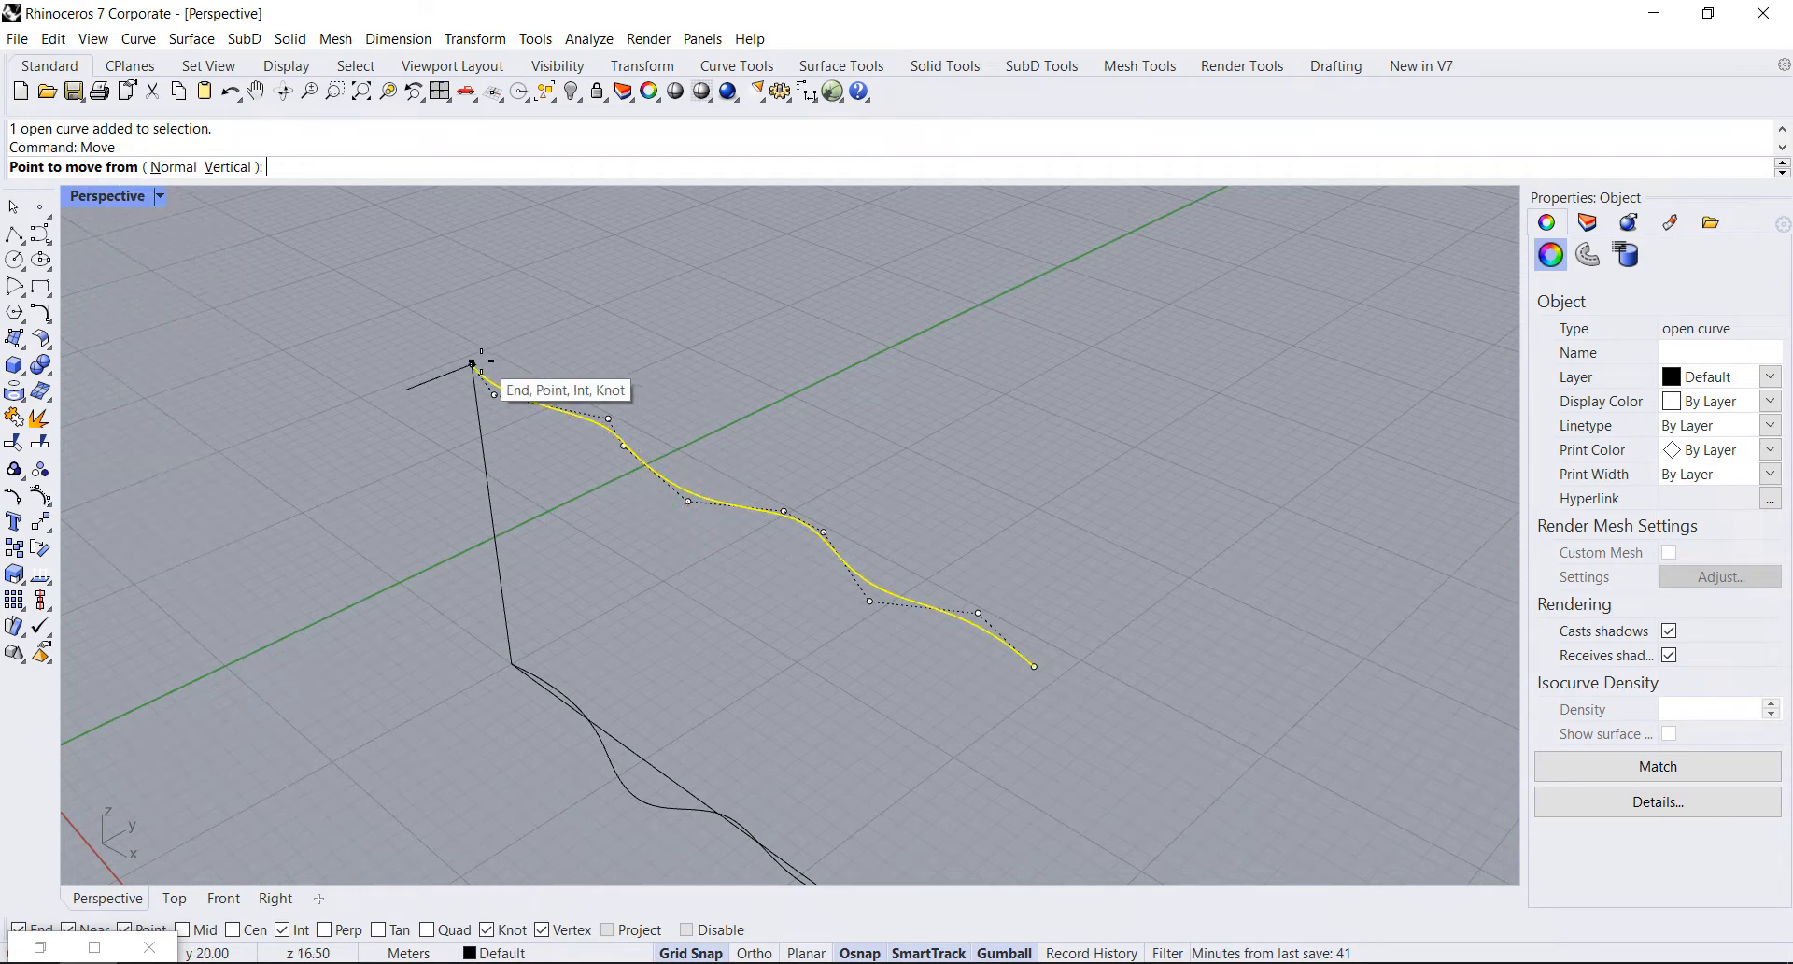
left_click(473, 362)
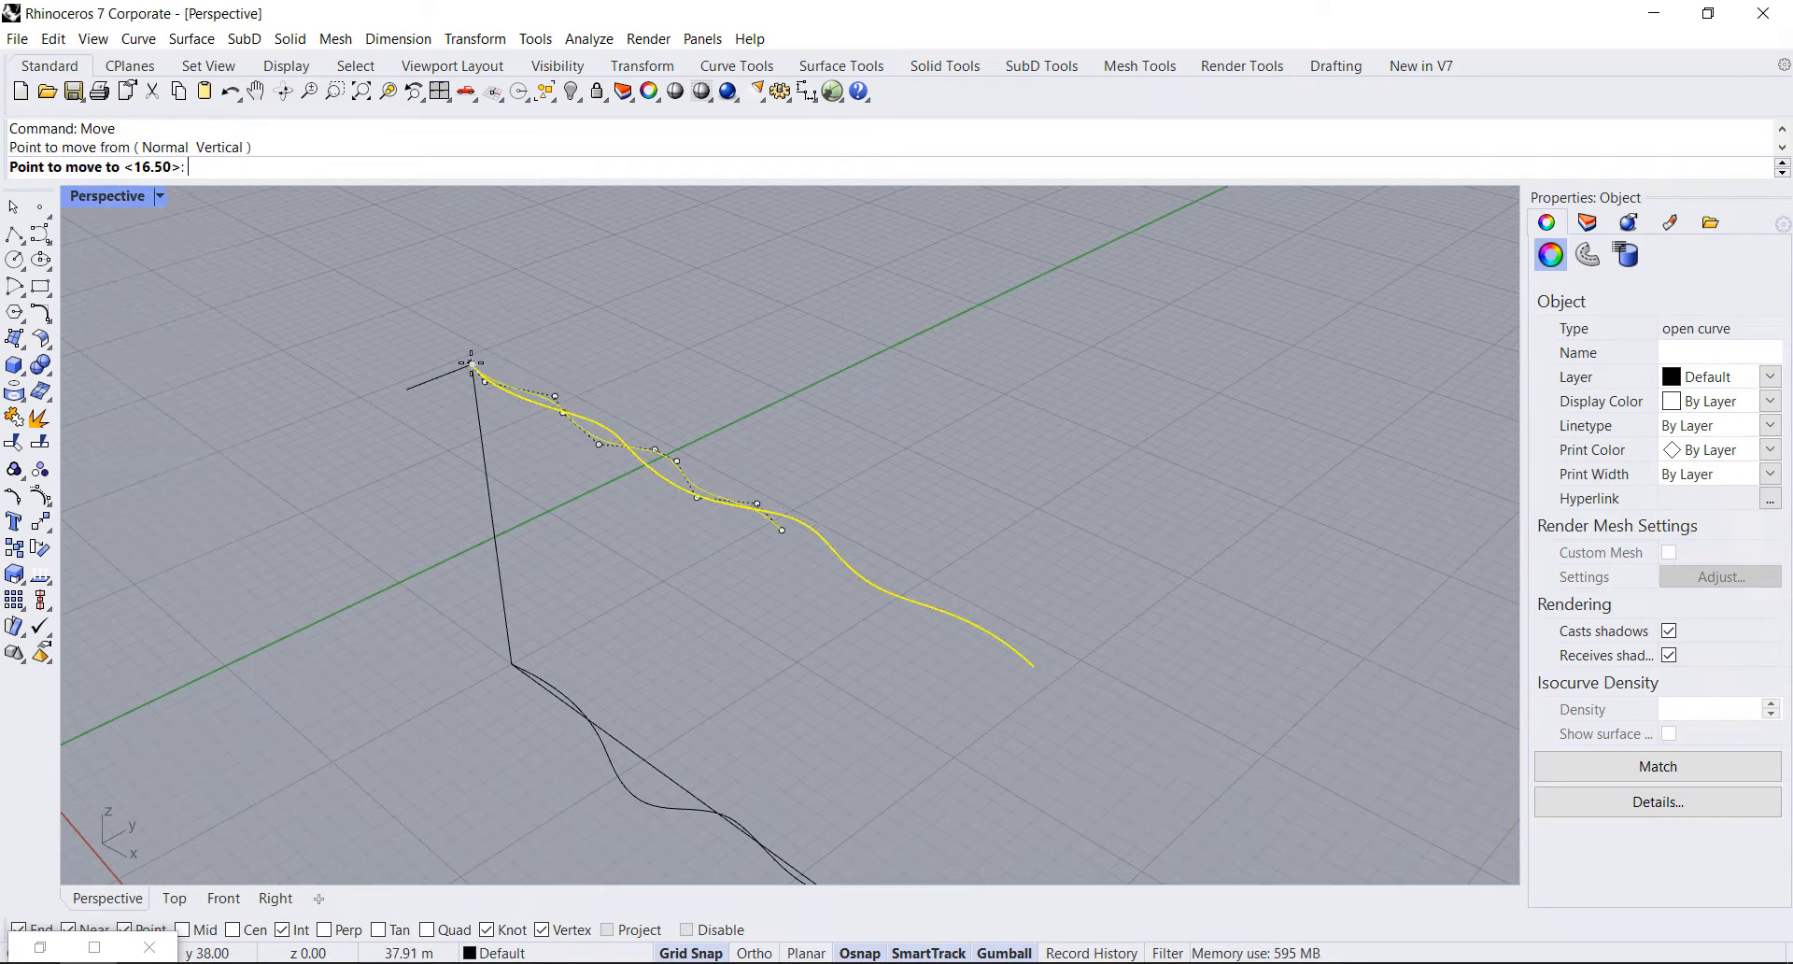
left_click(406, 388)
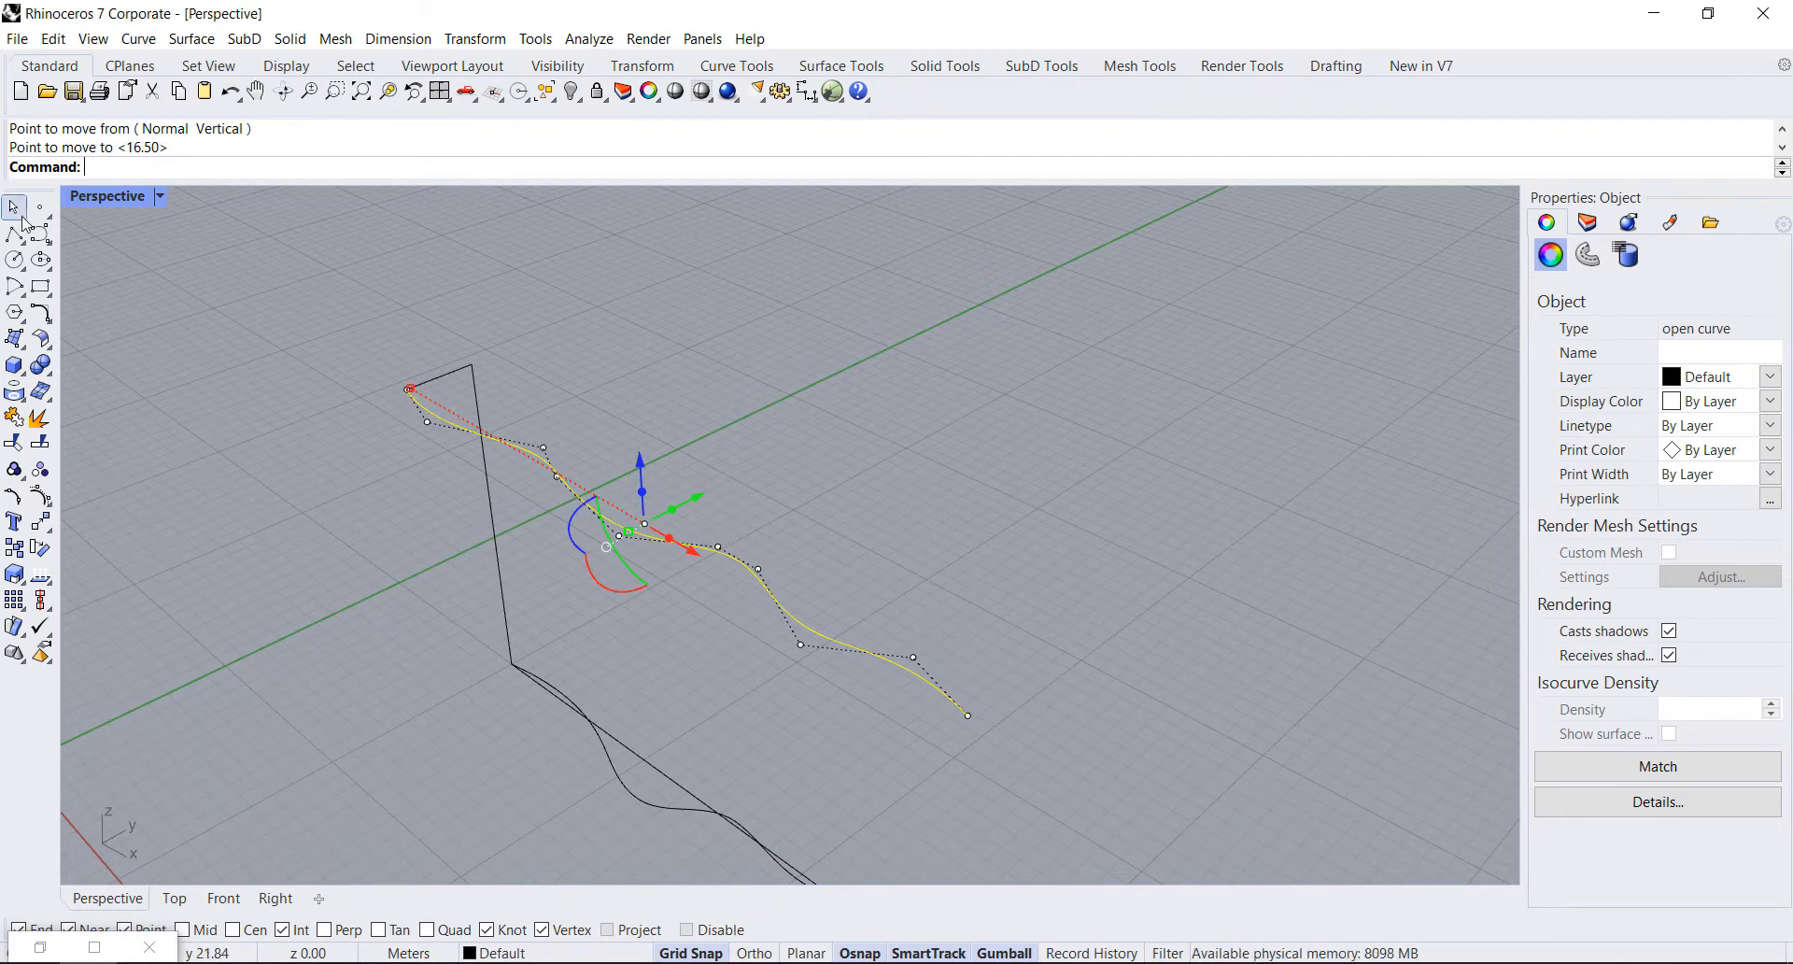
left_click(14, 207)
Step: Delete the vertical line, the 3.3 m line and the straight base line, keeping only the two wavy curves
middle_click(742, 441)
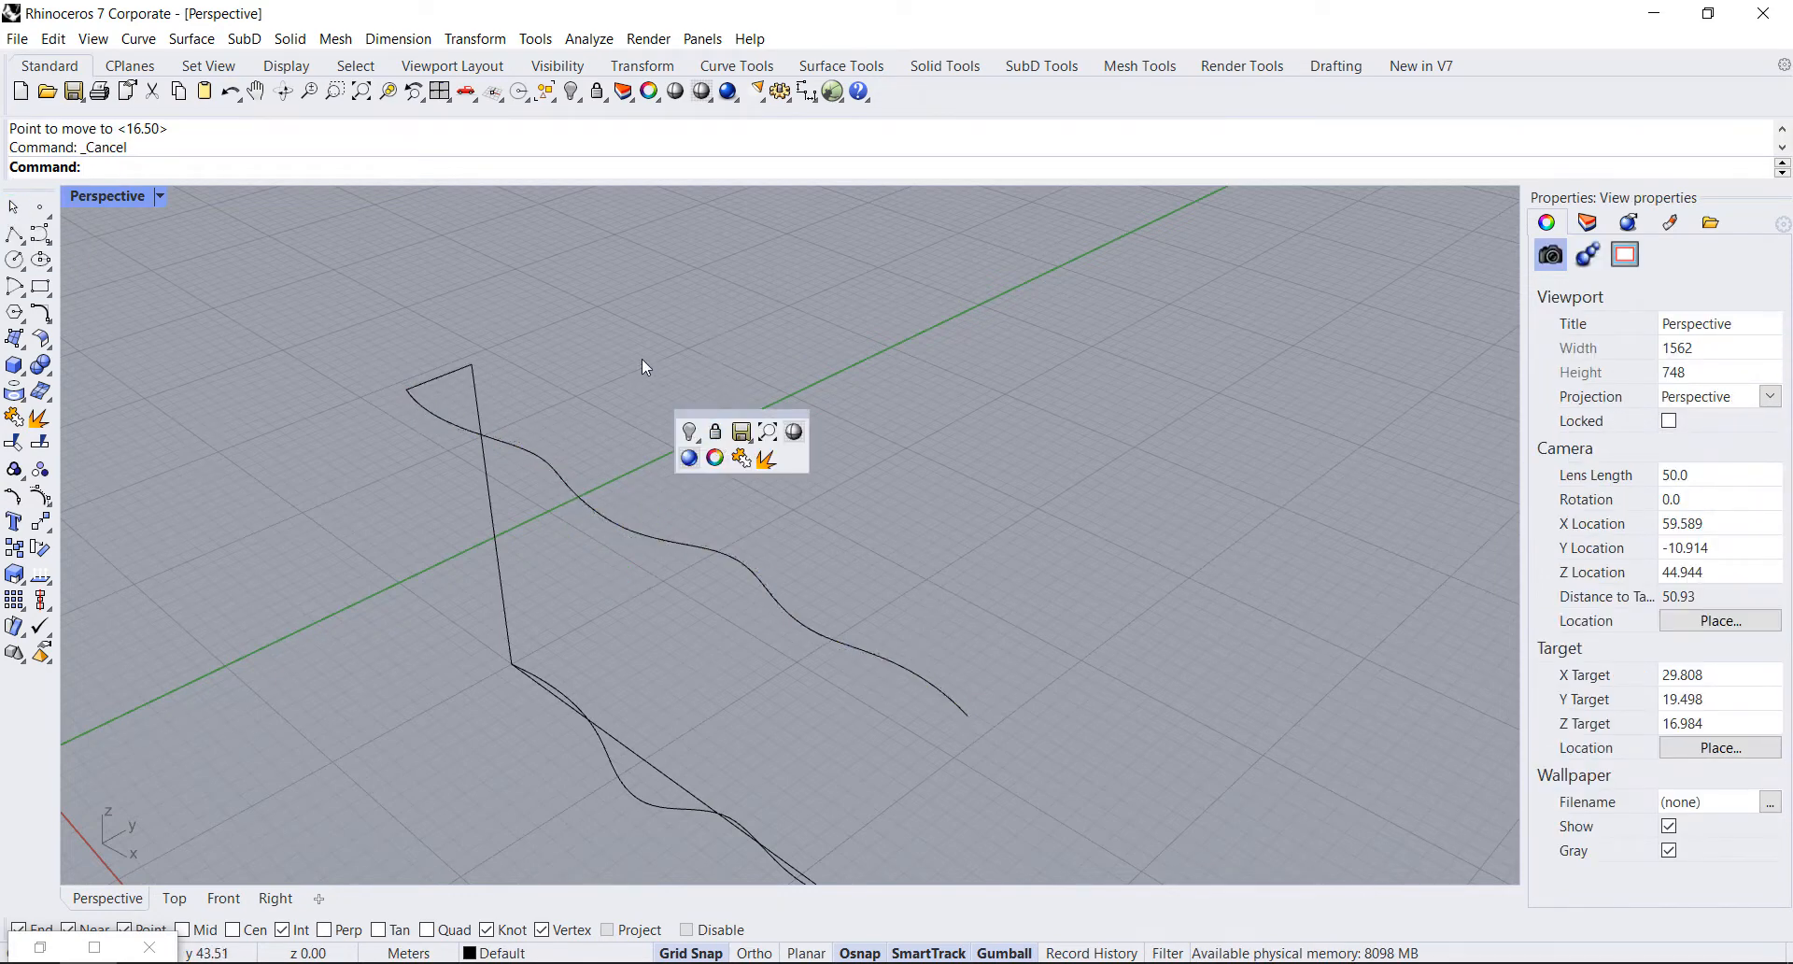
right_click_drag(732, 433, 515, 540)
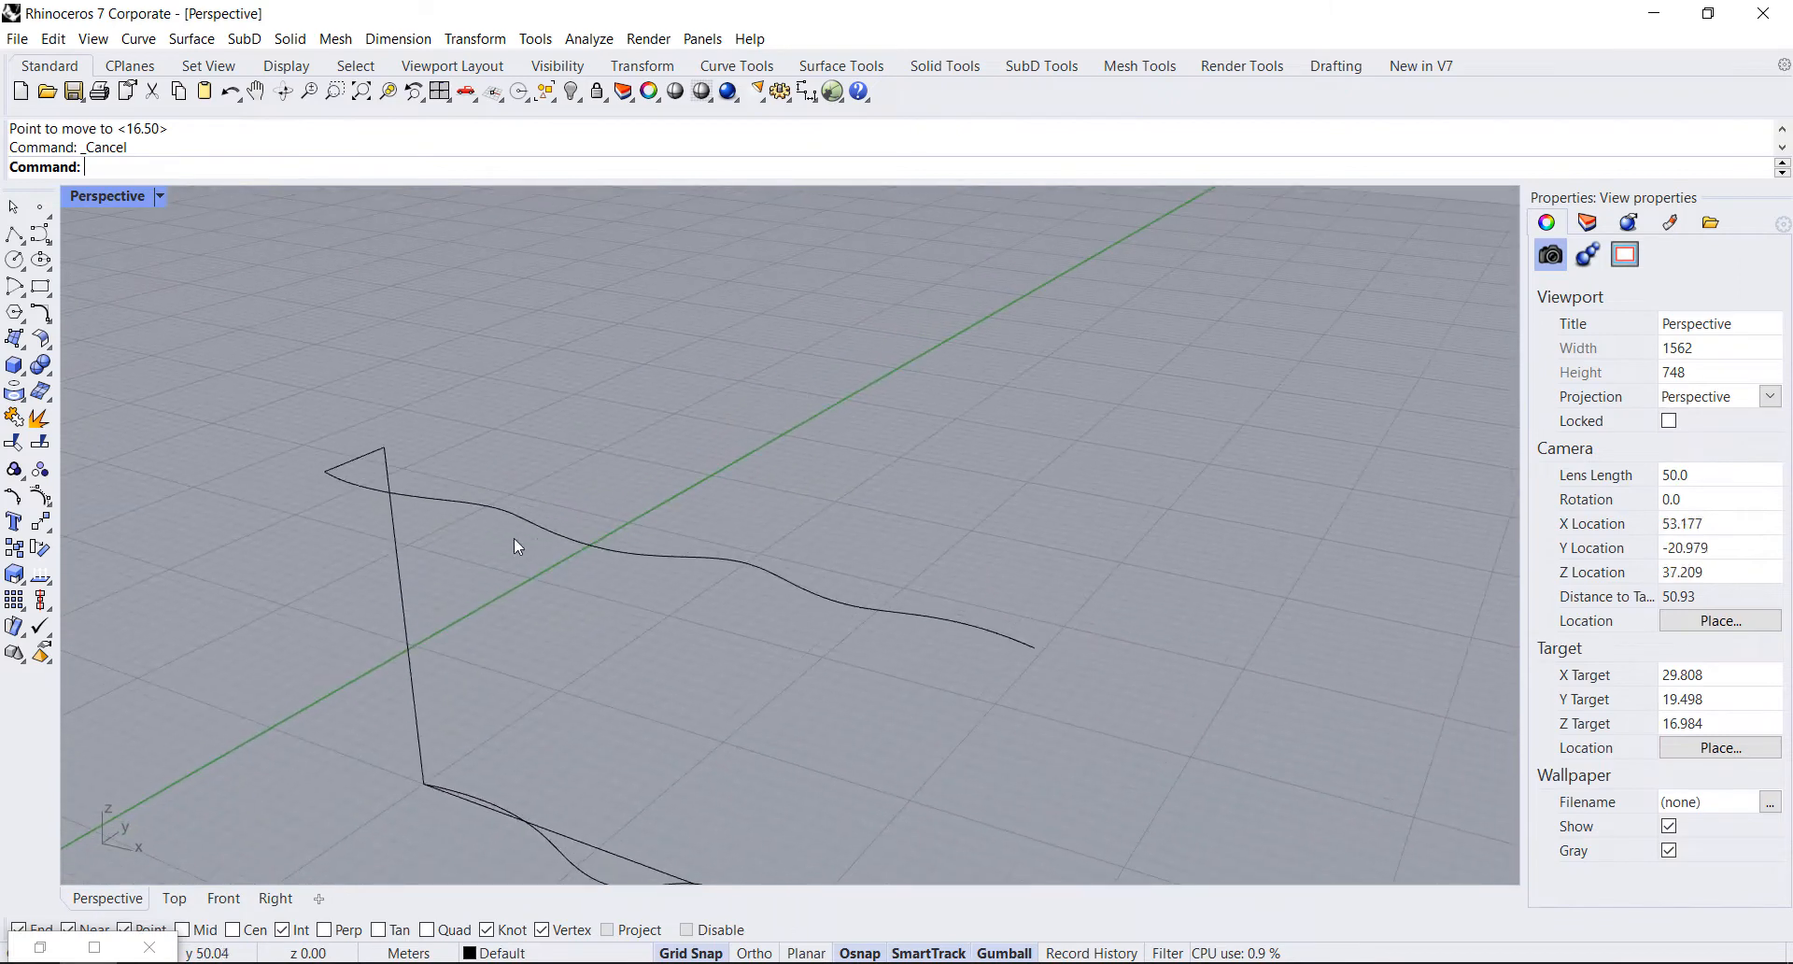
left_click(374, 459)
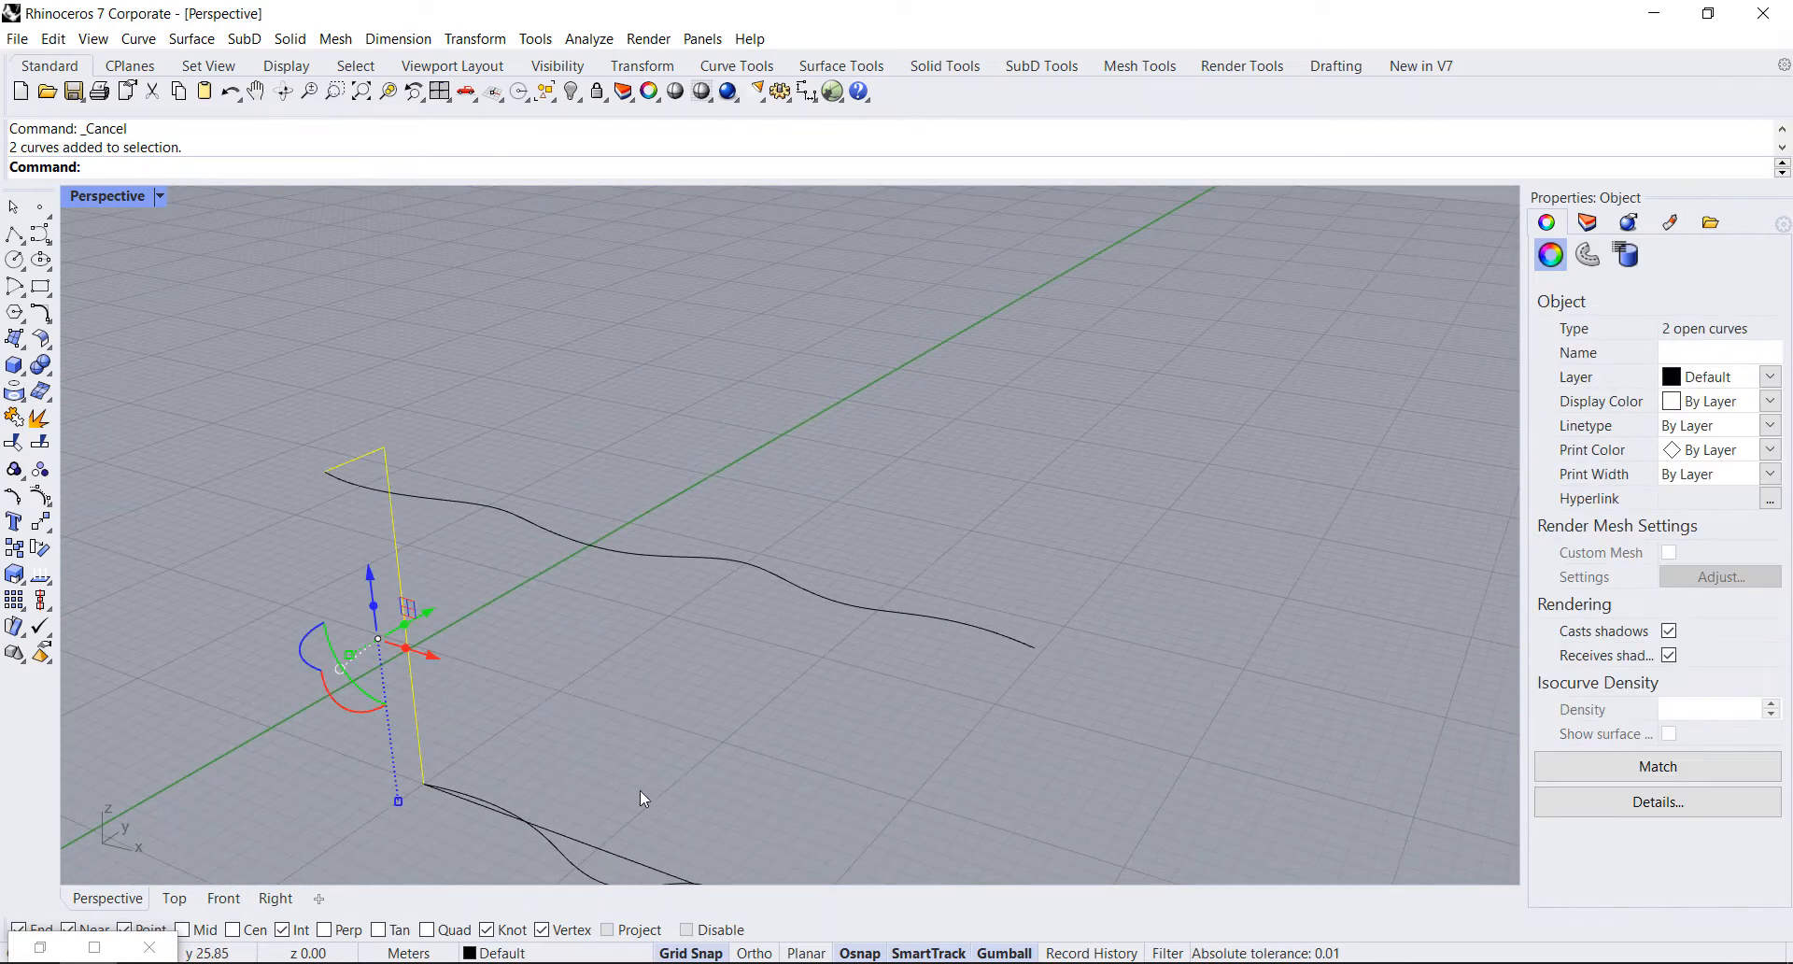
key("Delete")
left_click(620, 853)
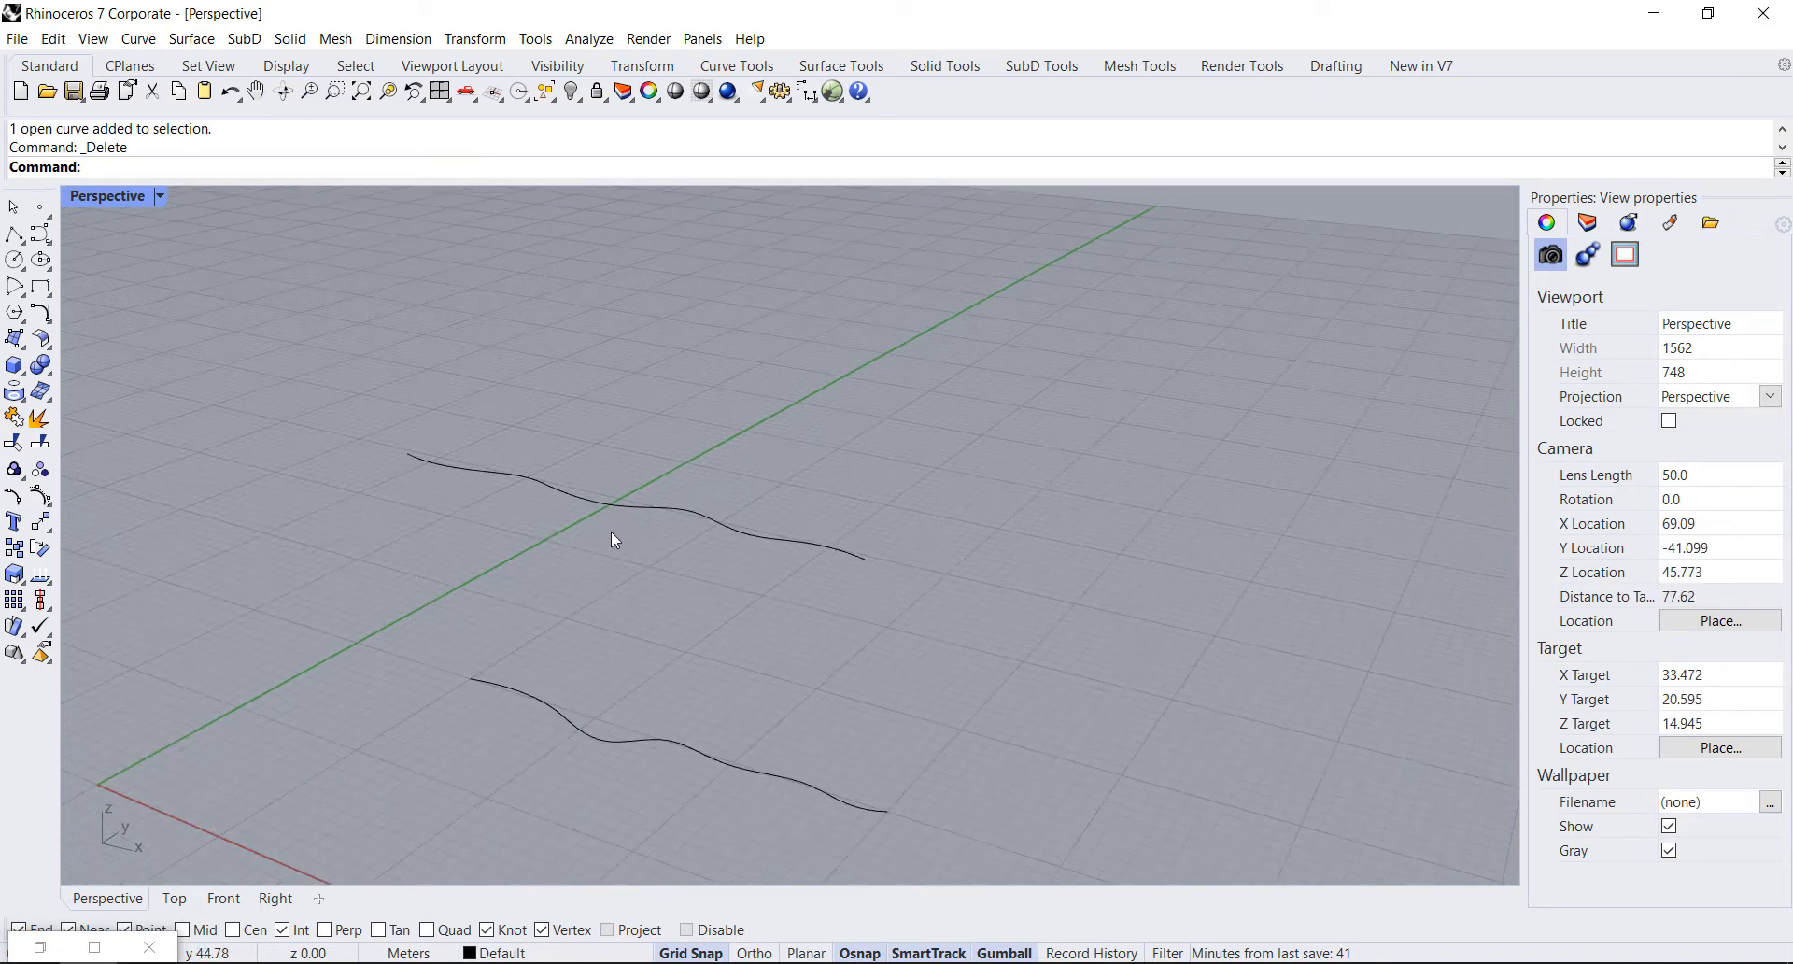
Step: Switch to Grasshopper and place two Curve parameters on the empty canvas, one below the other
right_click_drag(672, 584, 827, 639)
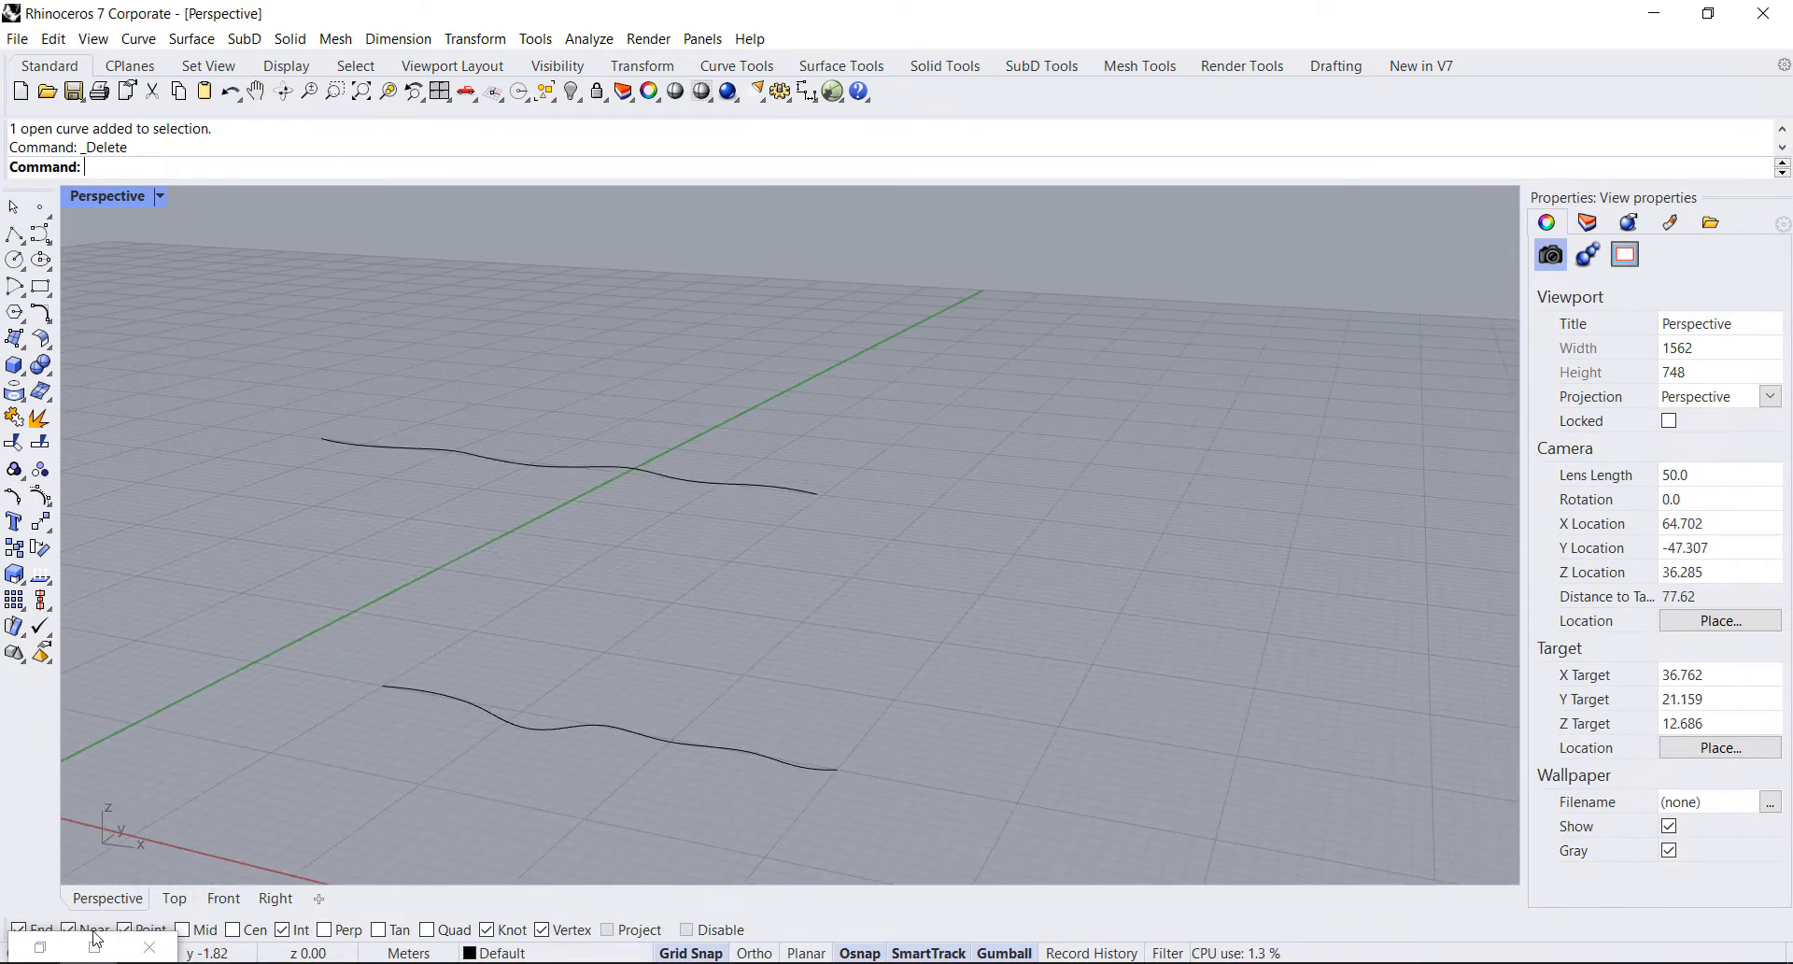
left_click(39, 947)
right_click_drag(713, 536, 624, 552)
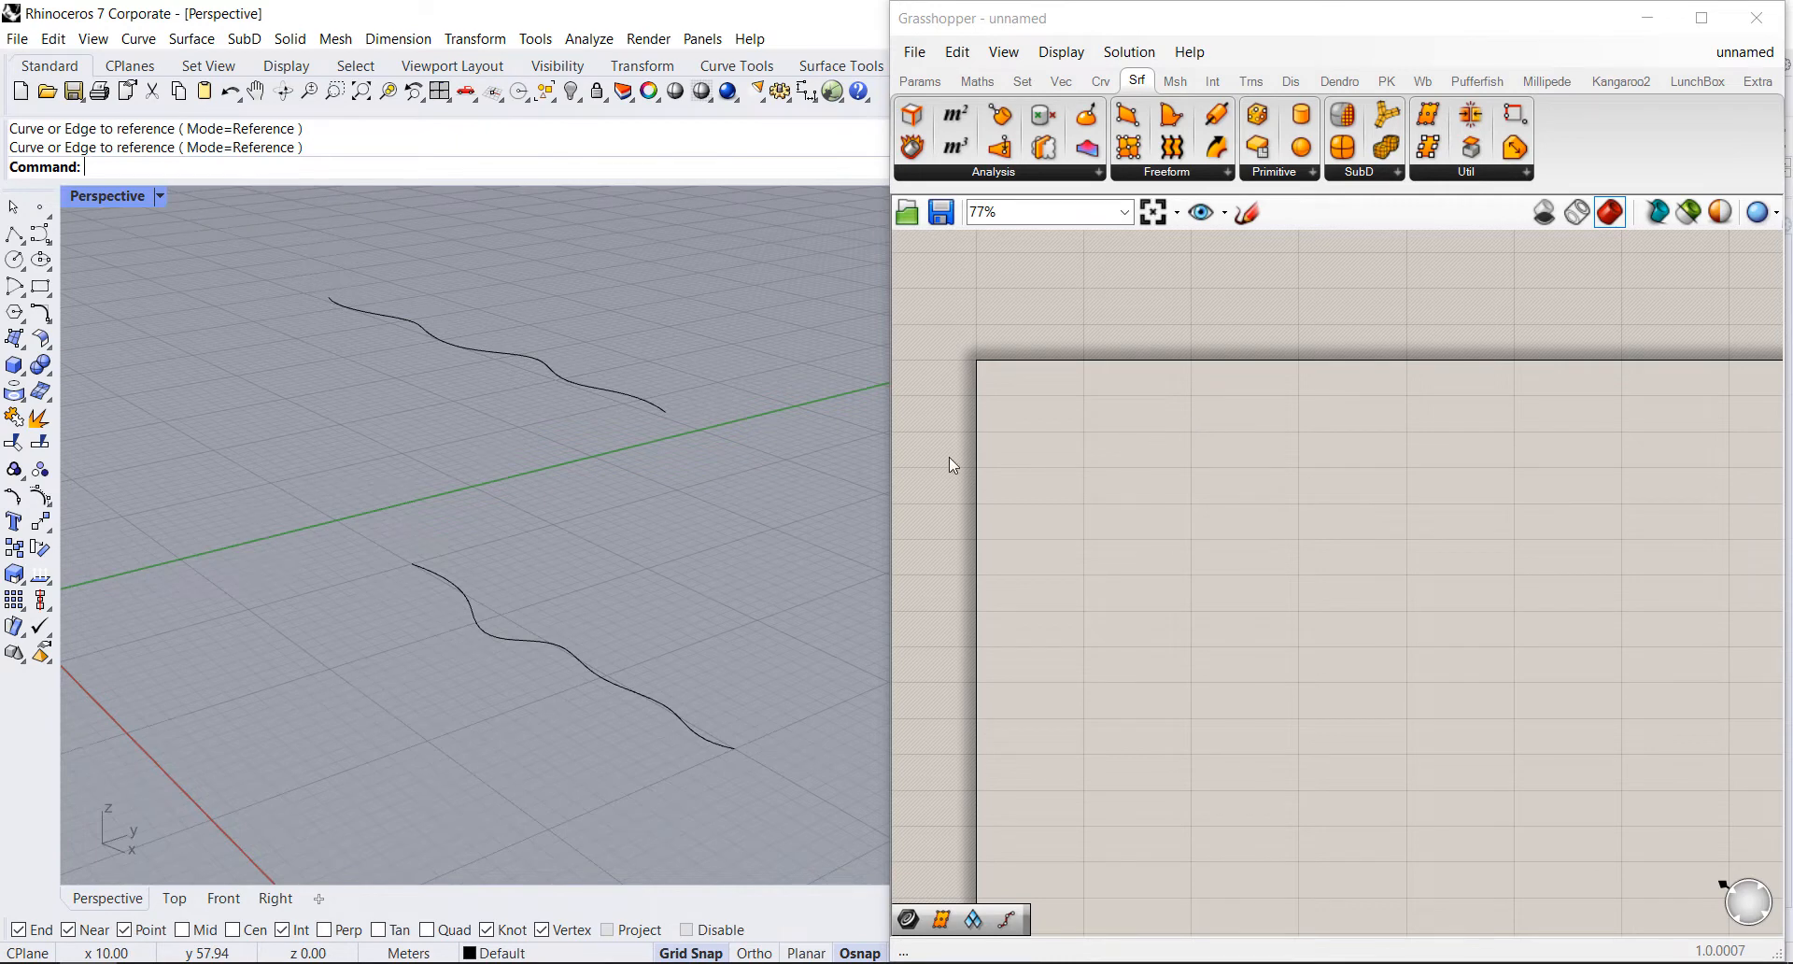
right_click_drag(721, 464, 756, 464)
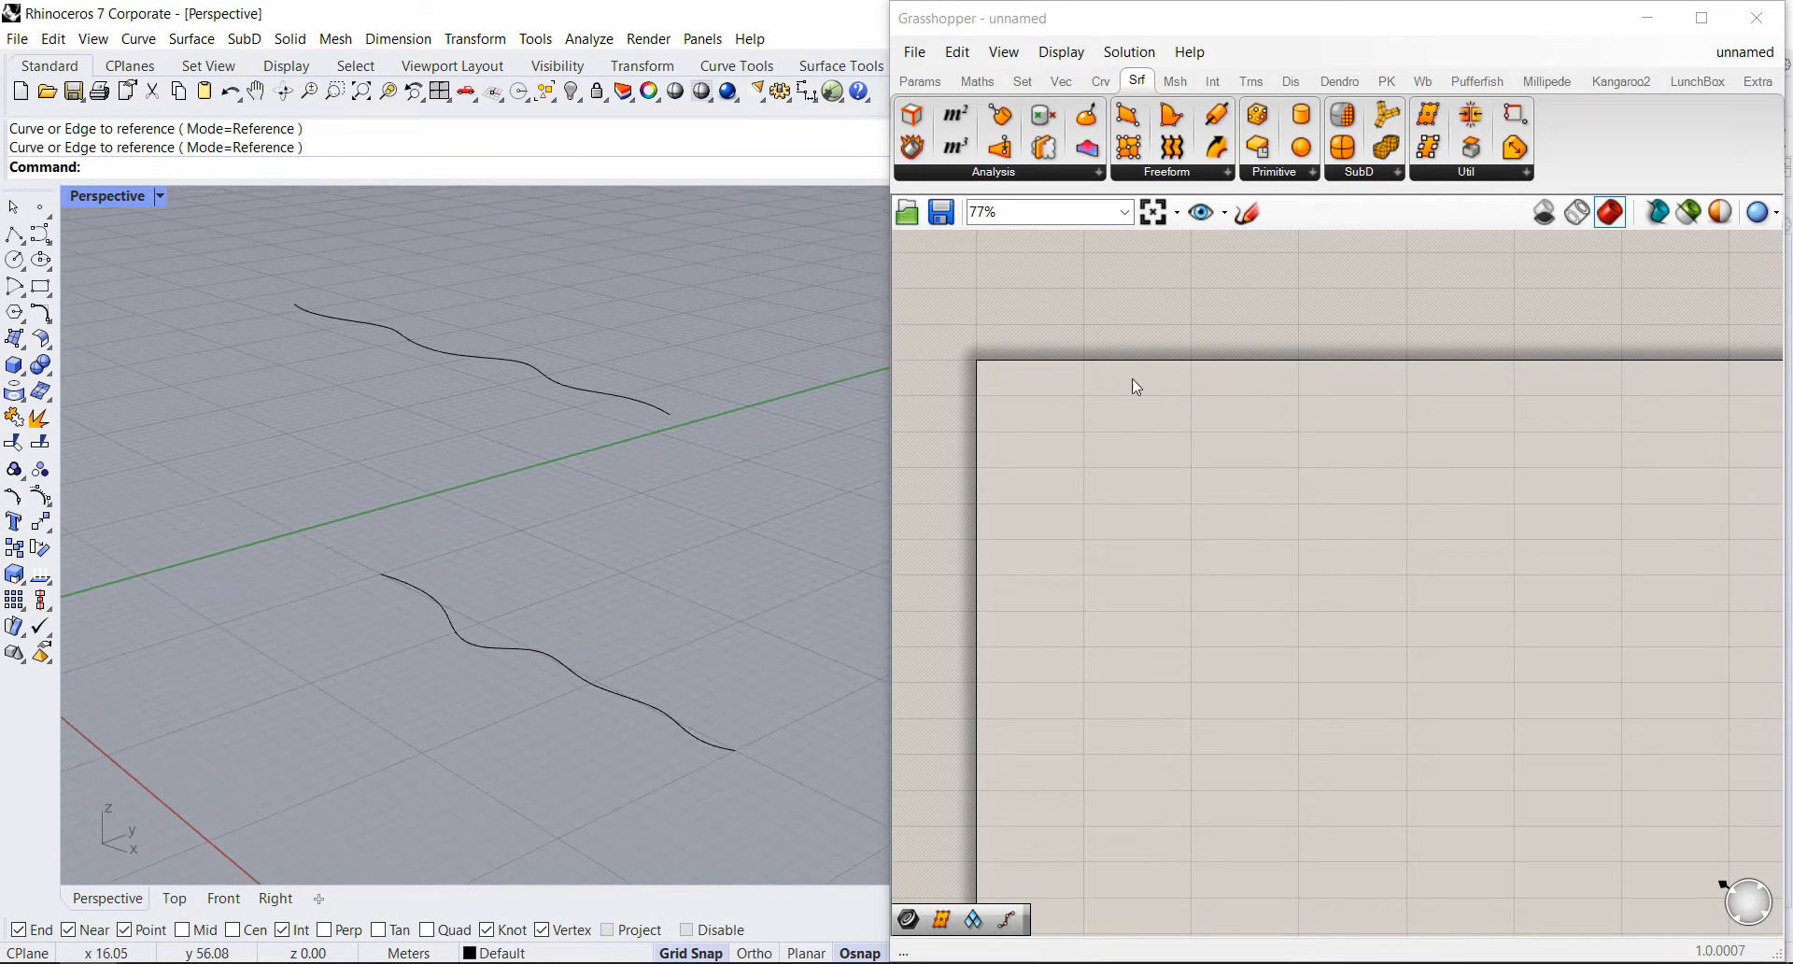
left_click(918, 83)
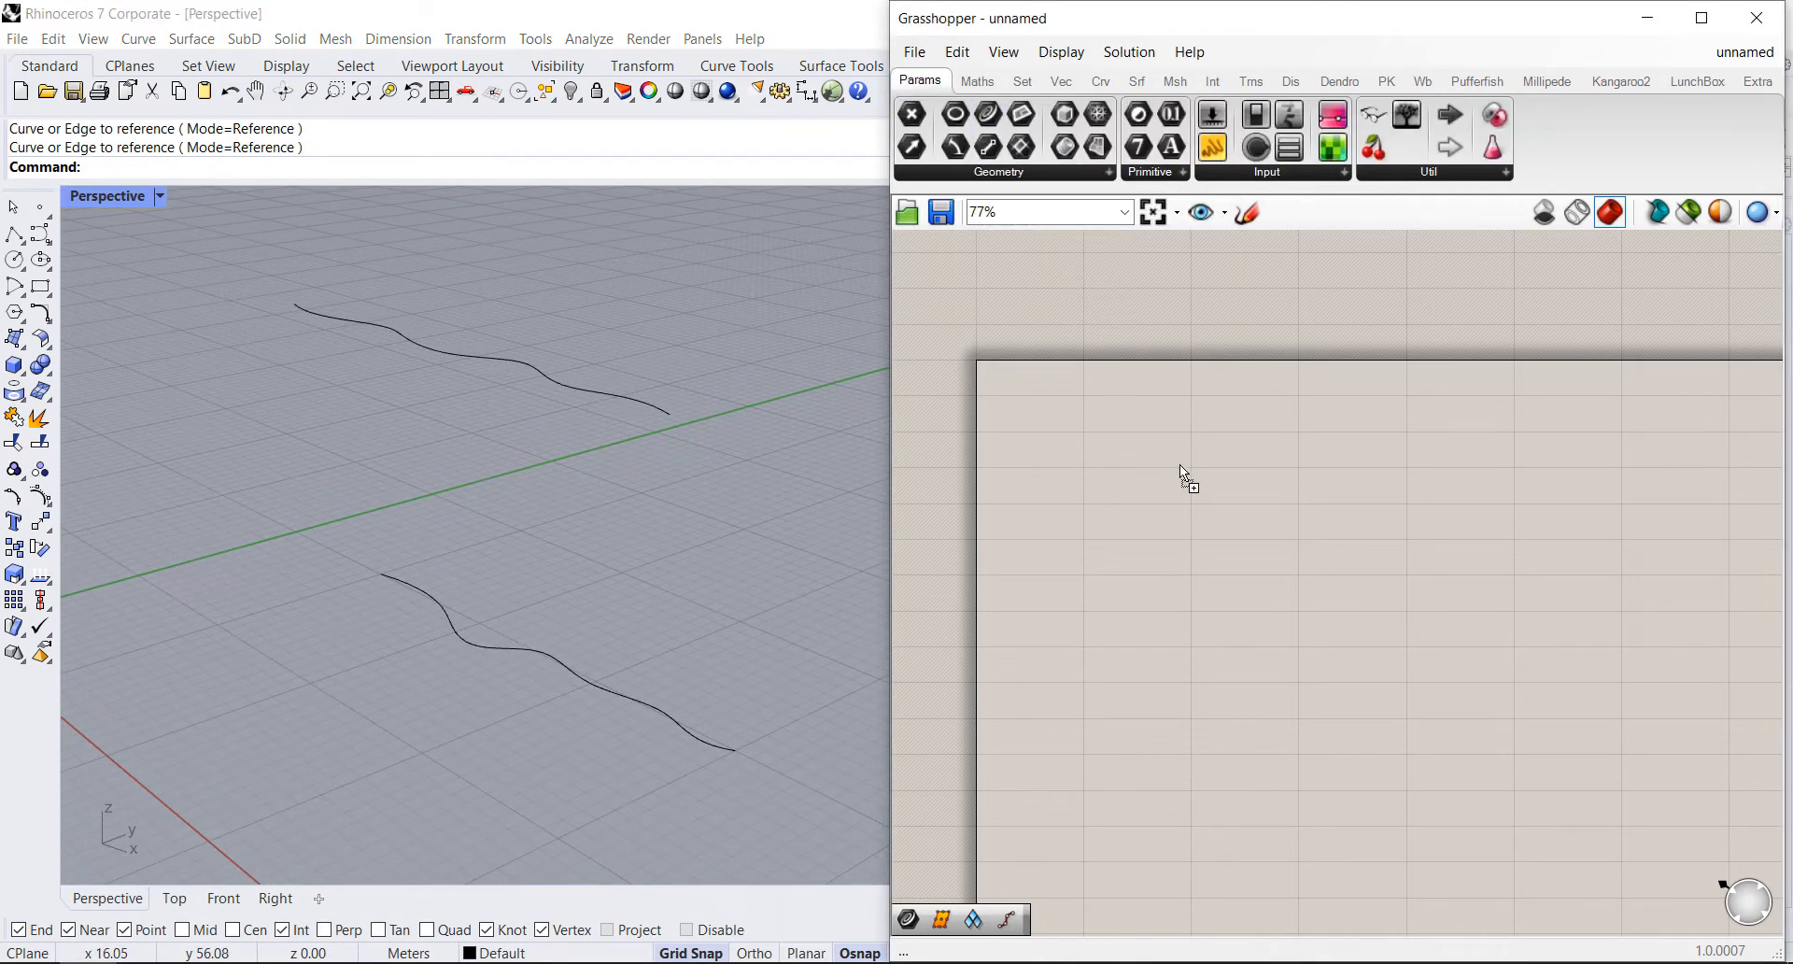
left_click_drag(1179, 466, 1175, 465)
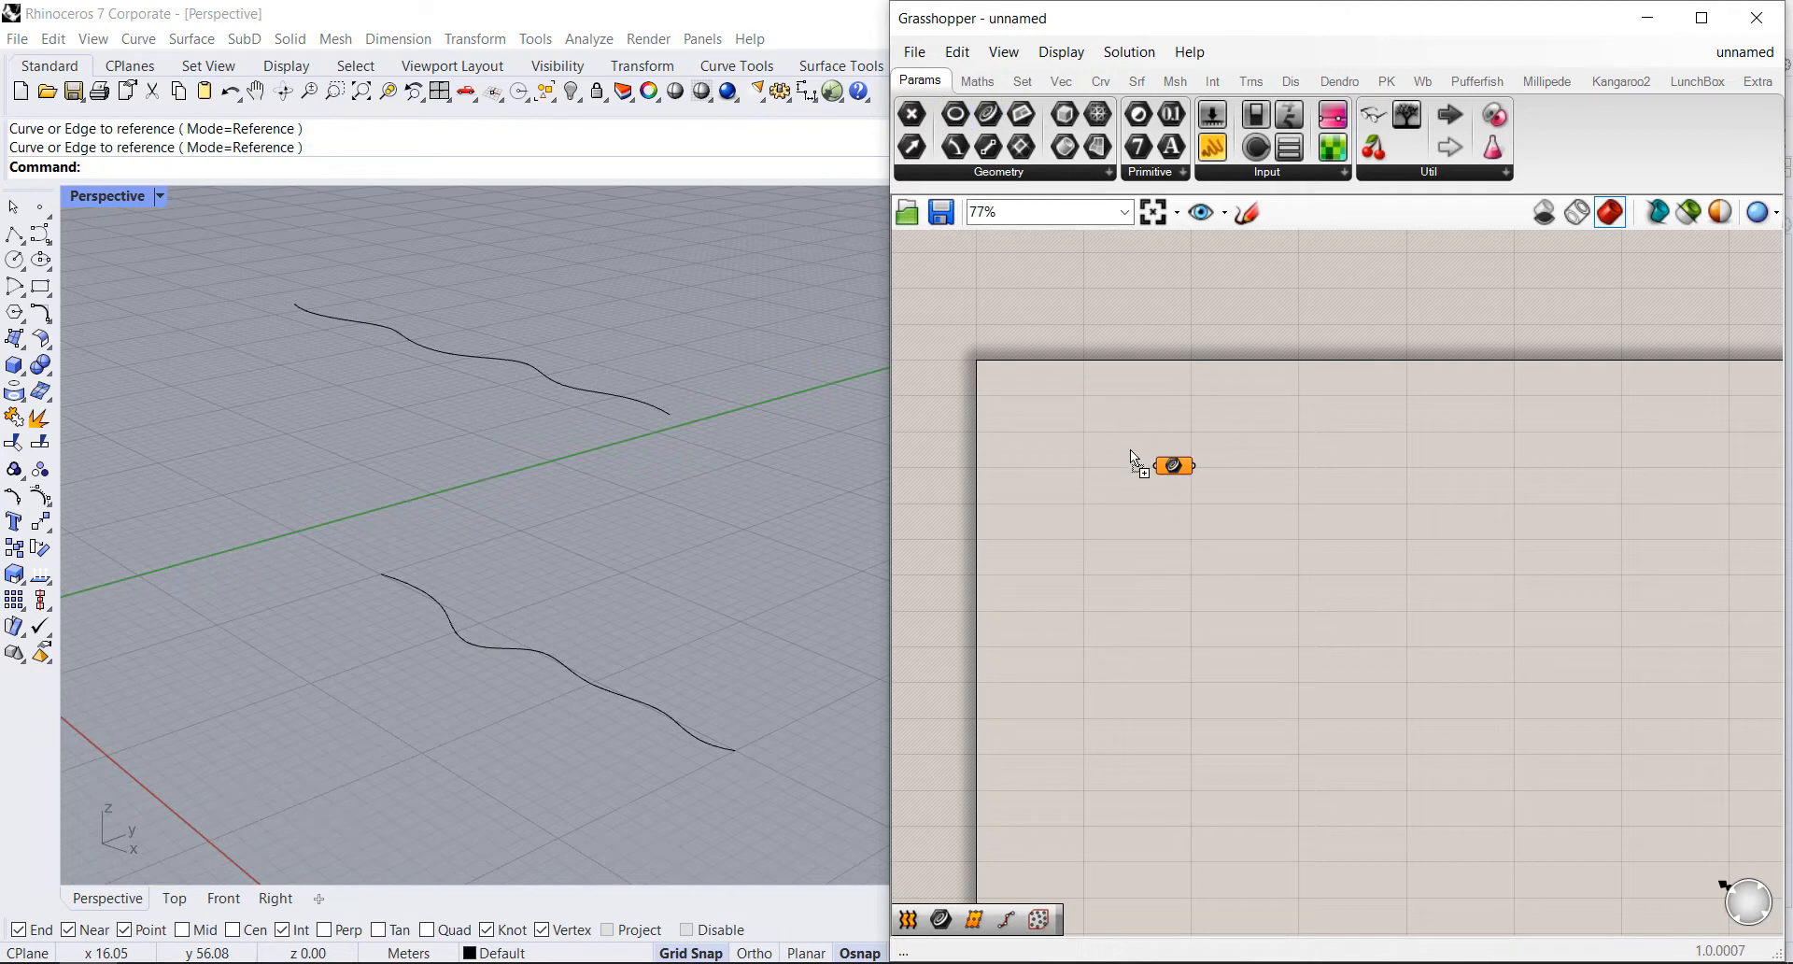
left_click_drag(1162, 542, 1162, 542)
scroll(1220, 542, "up", 4)
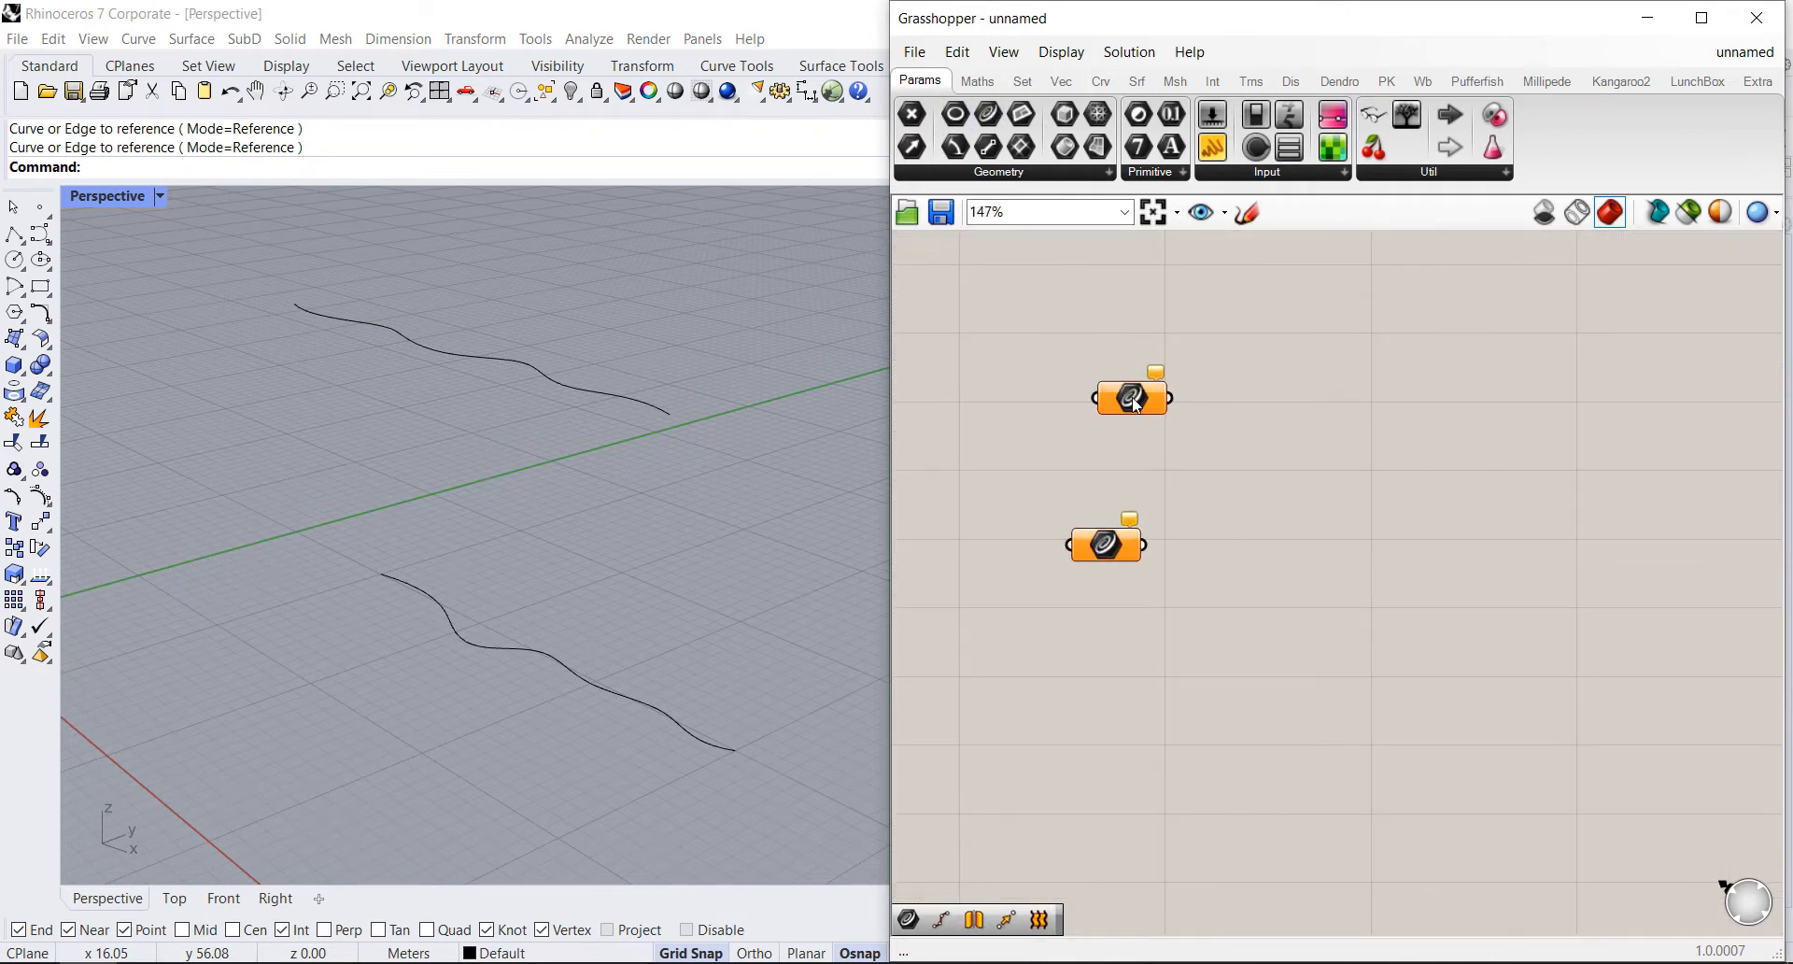
Step: Reference the upper wavy Rhino curve as the single curve of the upper Curve parameter
right_click(1134, 398)
left_click(1205, 698)
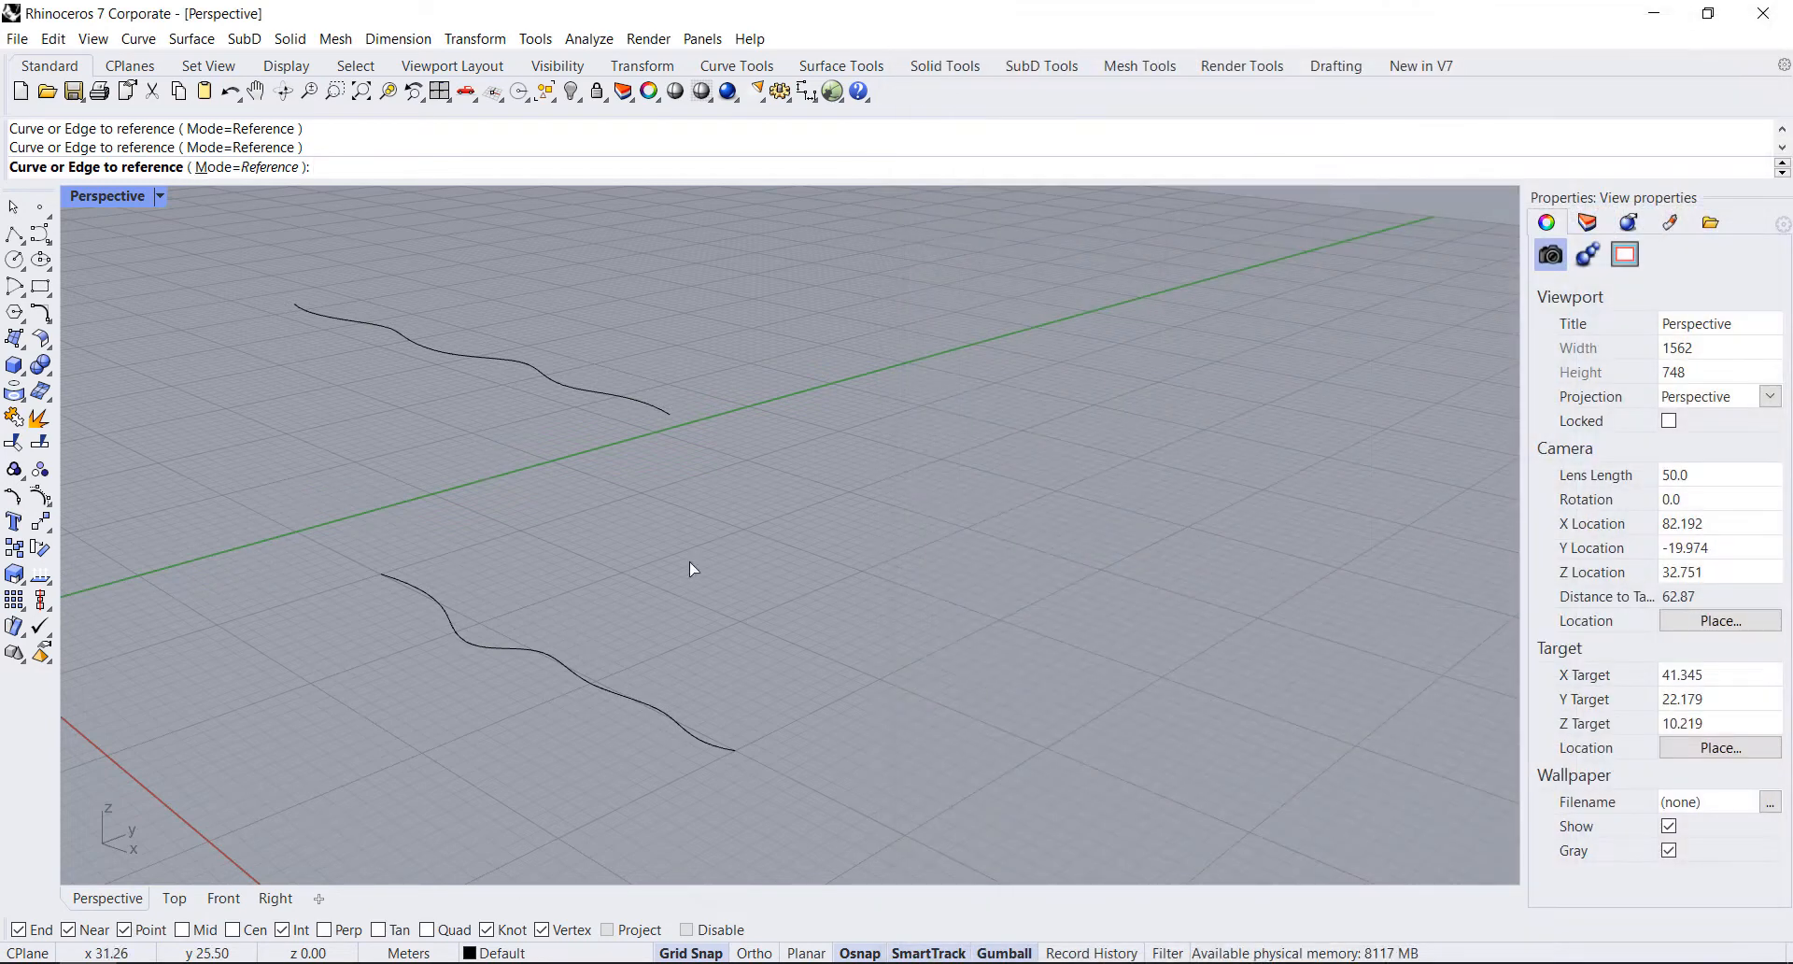
left_click(666, 416)
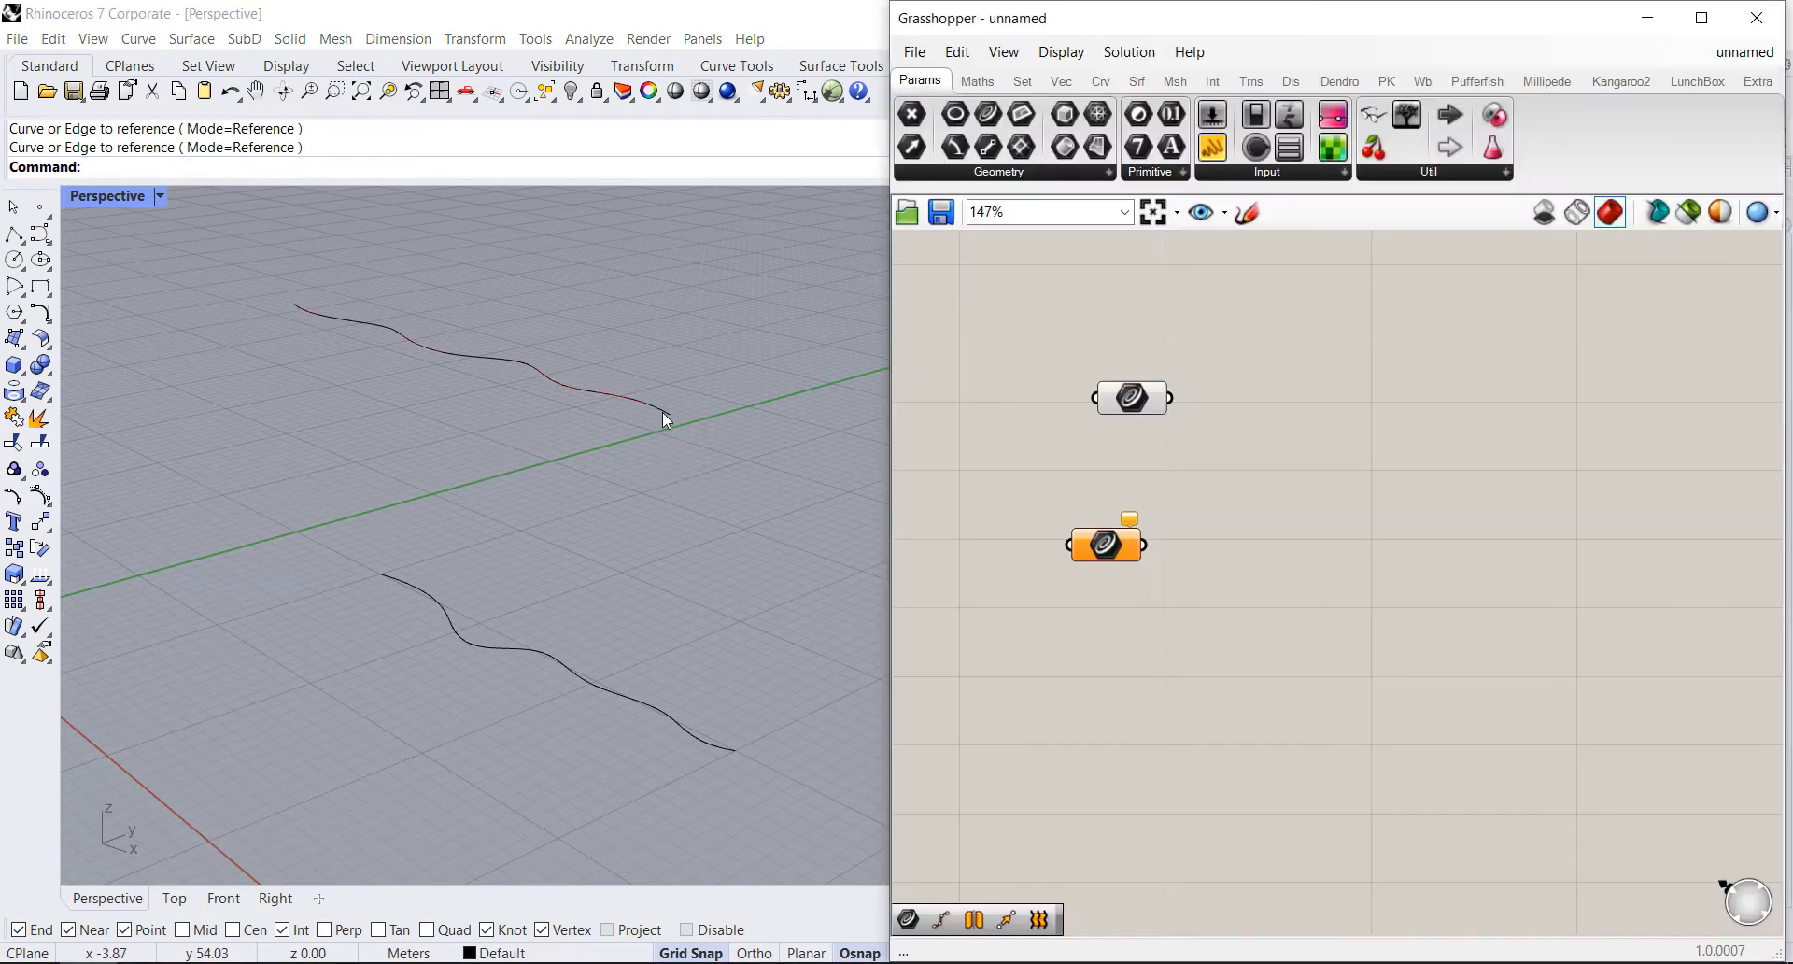
Step: Set the lower Curve parameter to reference the lower wavy Rhino curve as its one curve
left_click(1106, 546)
right_click(1107, 546)
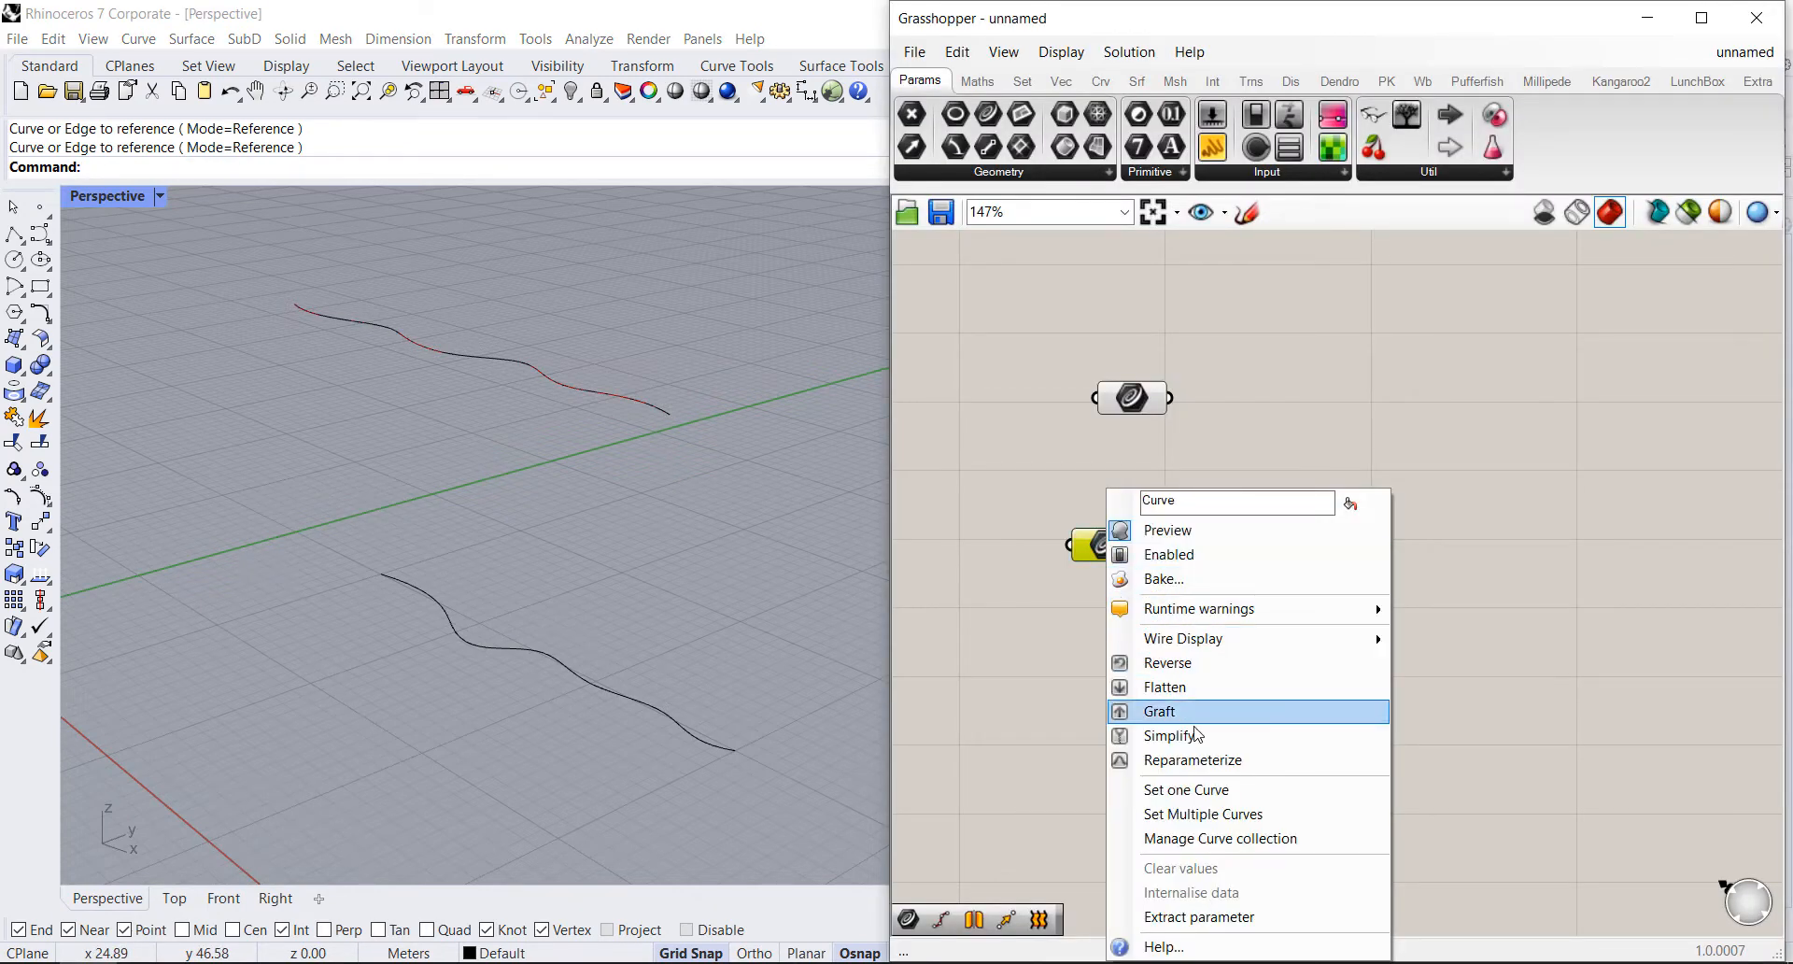
left_click(1198, 792)
left_click(681, 723)
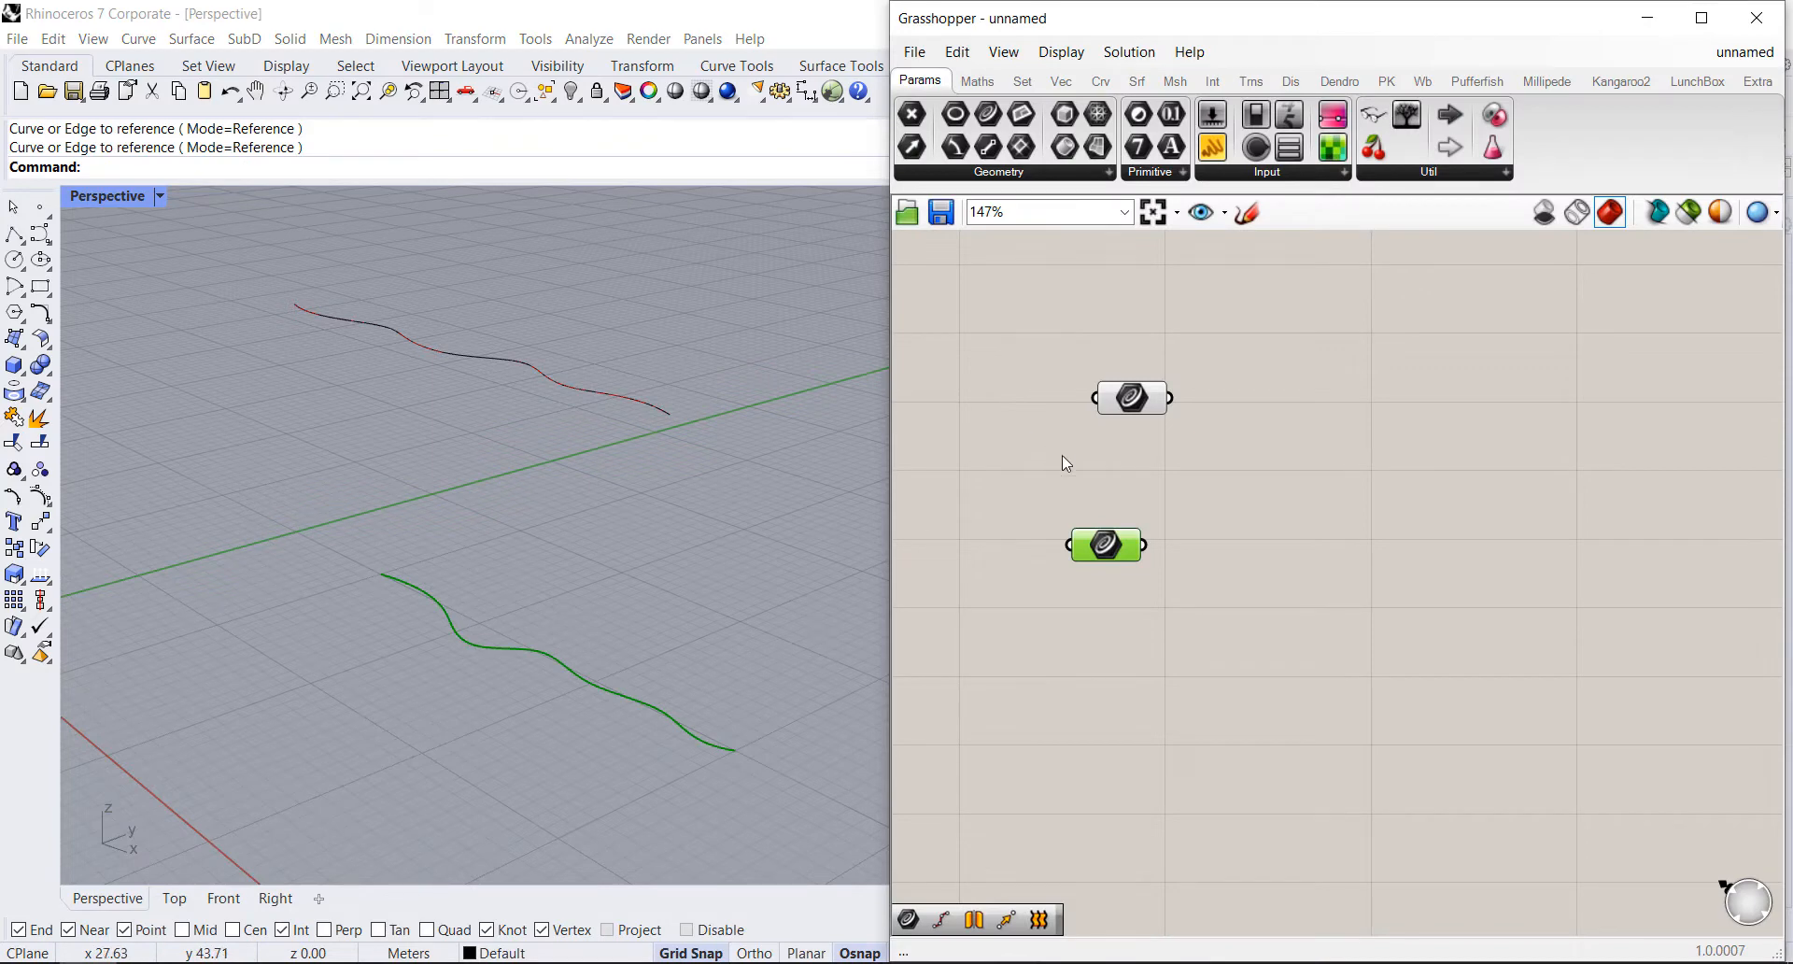
Step: Stack the two Curve parameters closely one above the other near the upper-left corner of the canvas
right_click(1115, 546)
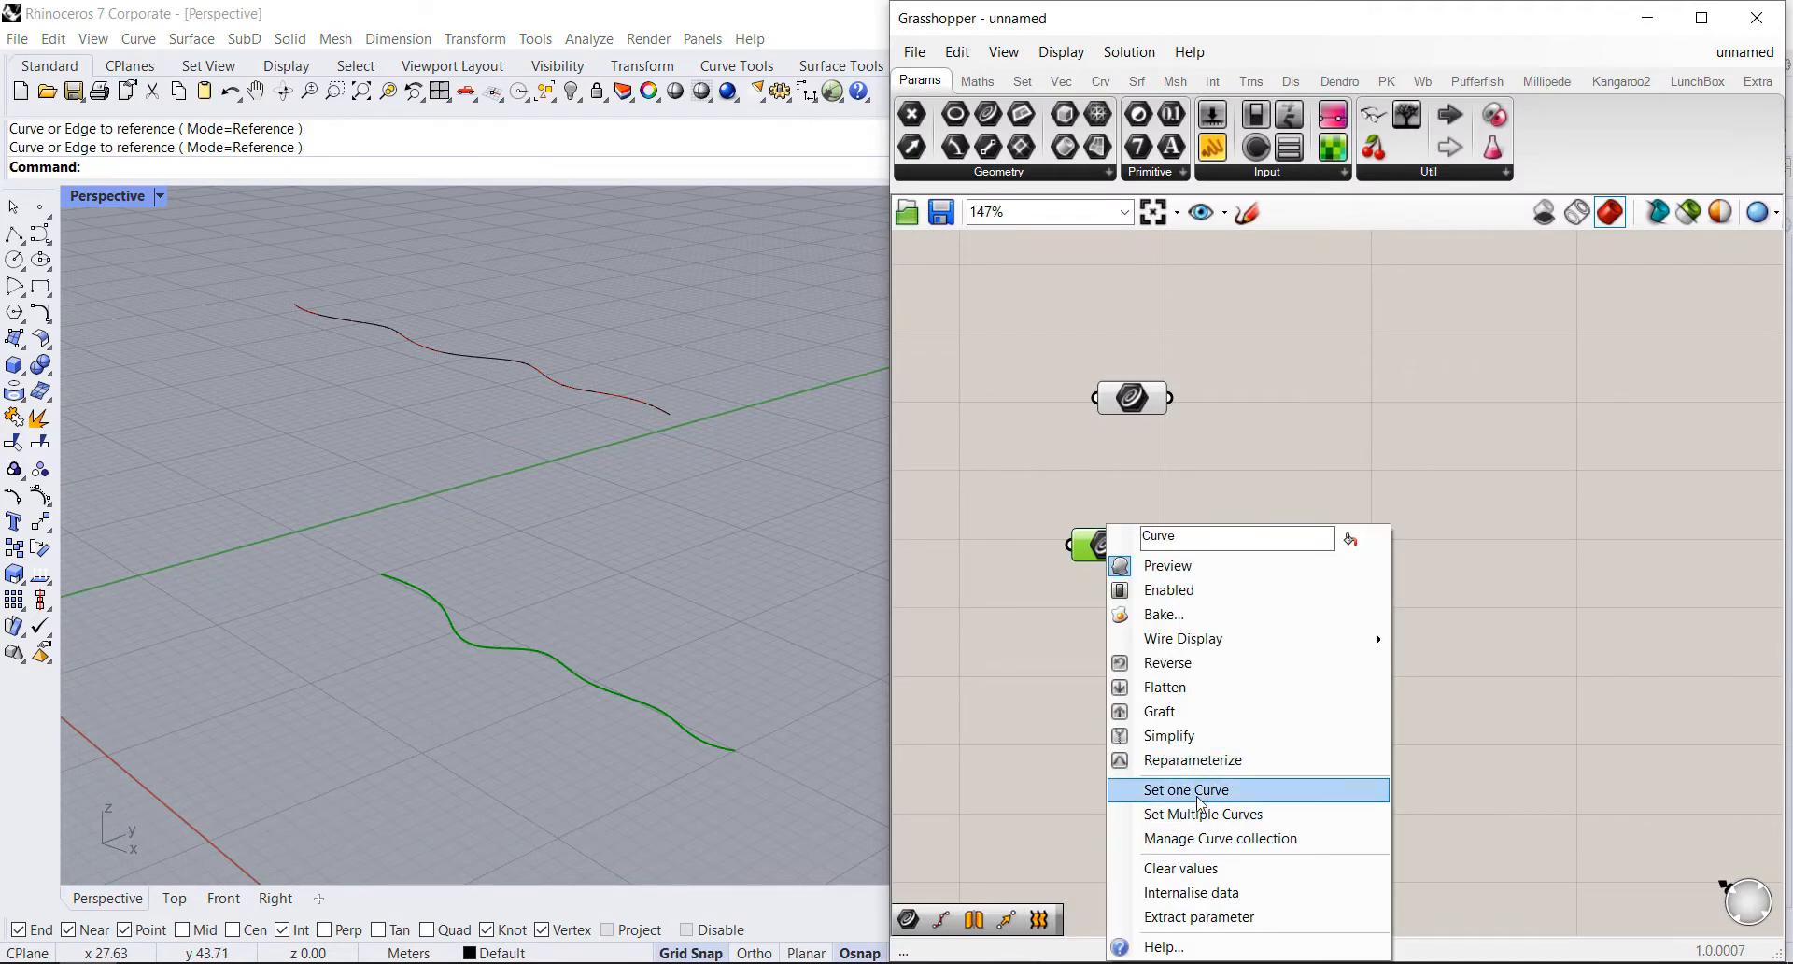
left_click(1162, 435)
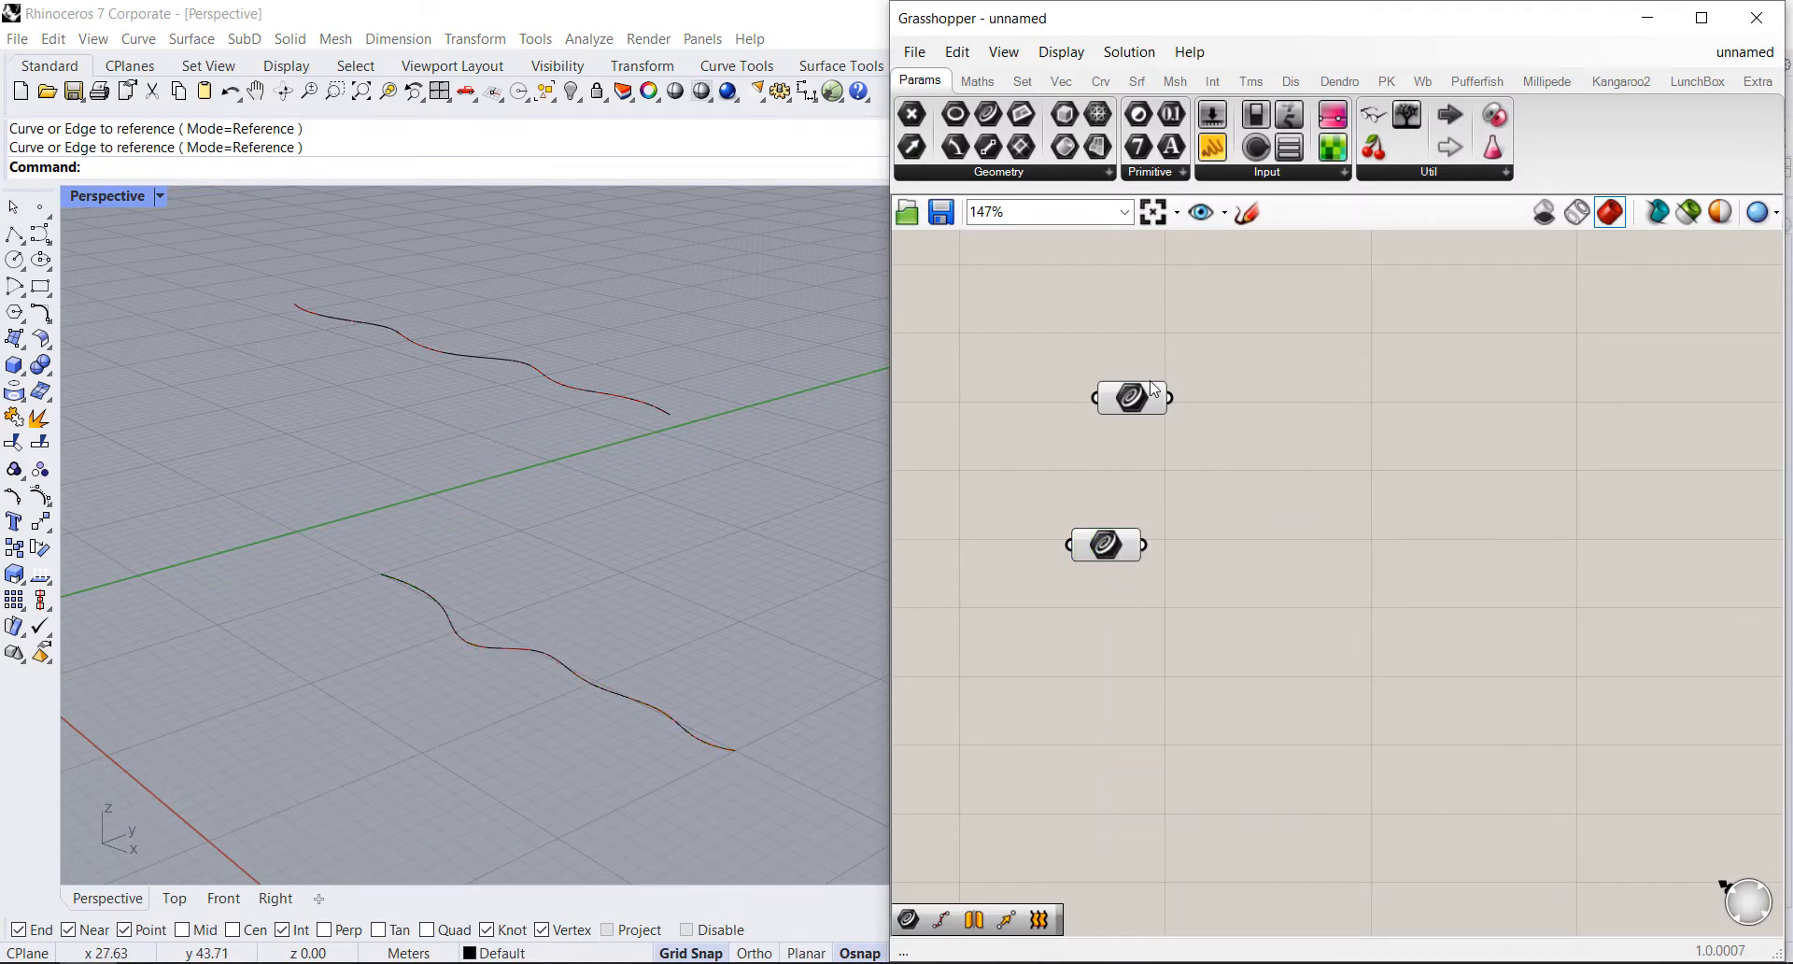
left_click_drag(1138, 400, 1089, 389)
left_click_drag(1121, 551, 1100, 481)
left_click(1023, 543)
scroll(1009, 464, "down", 4)
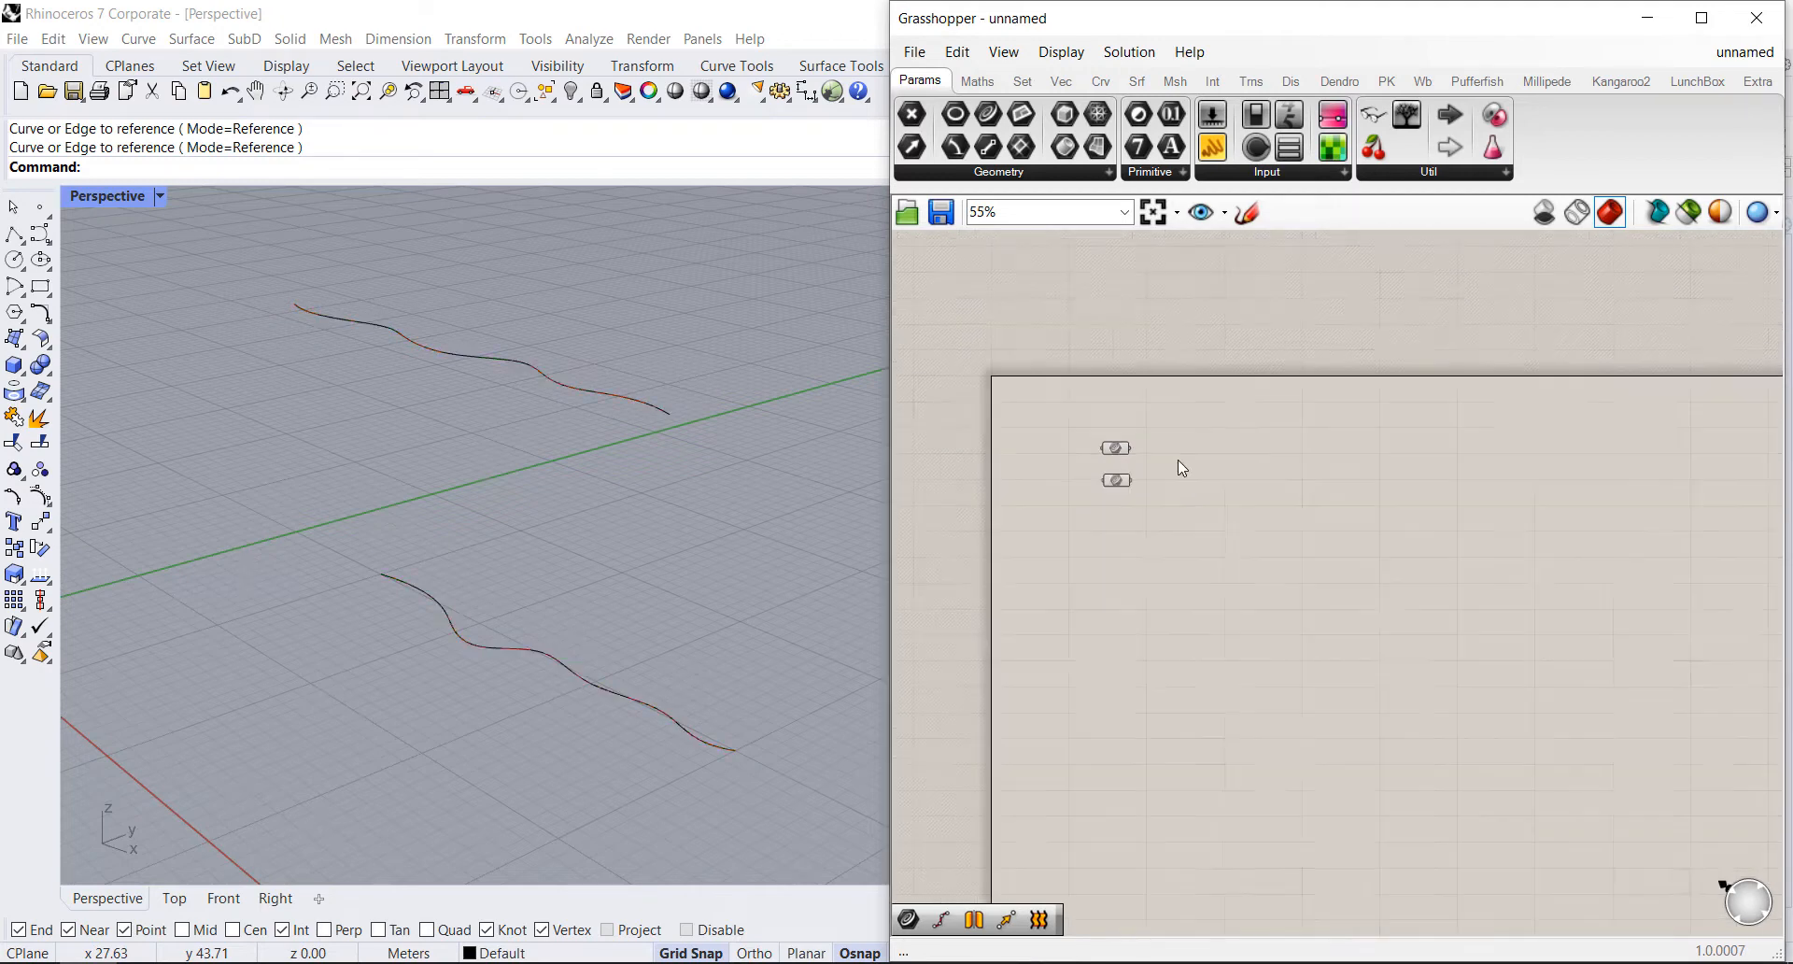
left_click_drag(1199, 409, 1140, 543)
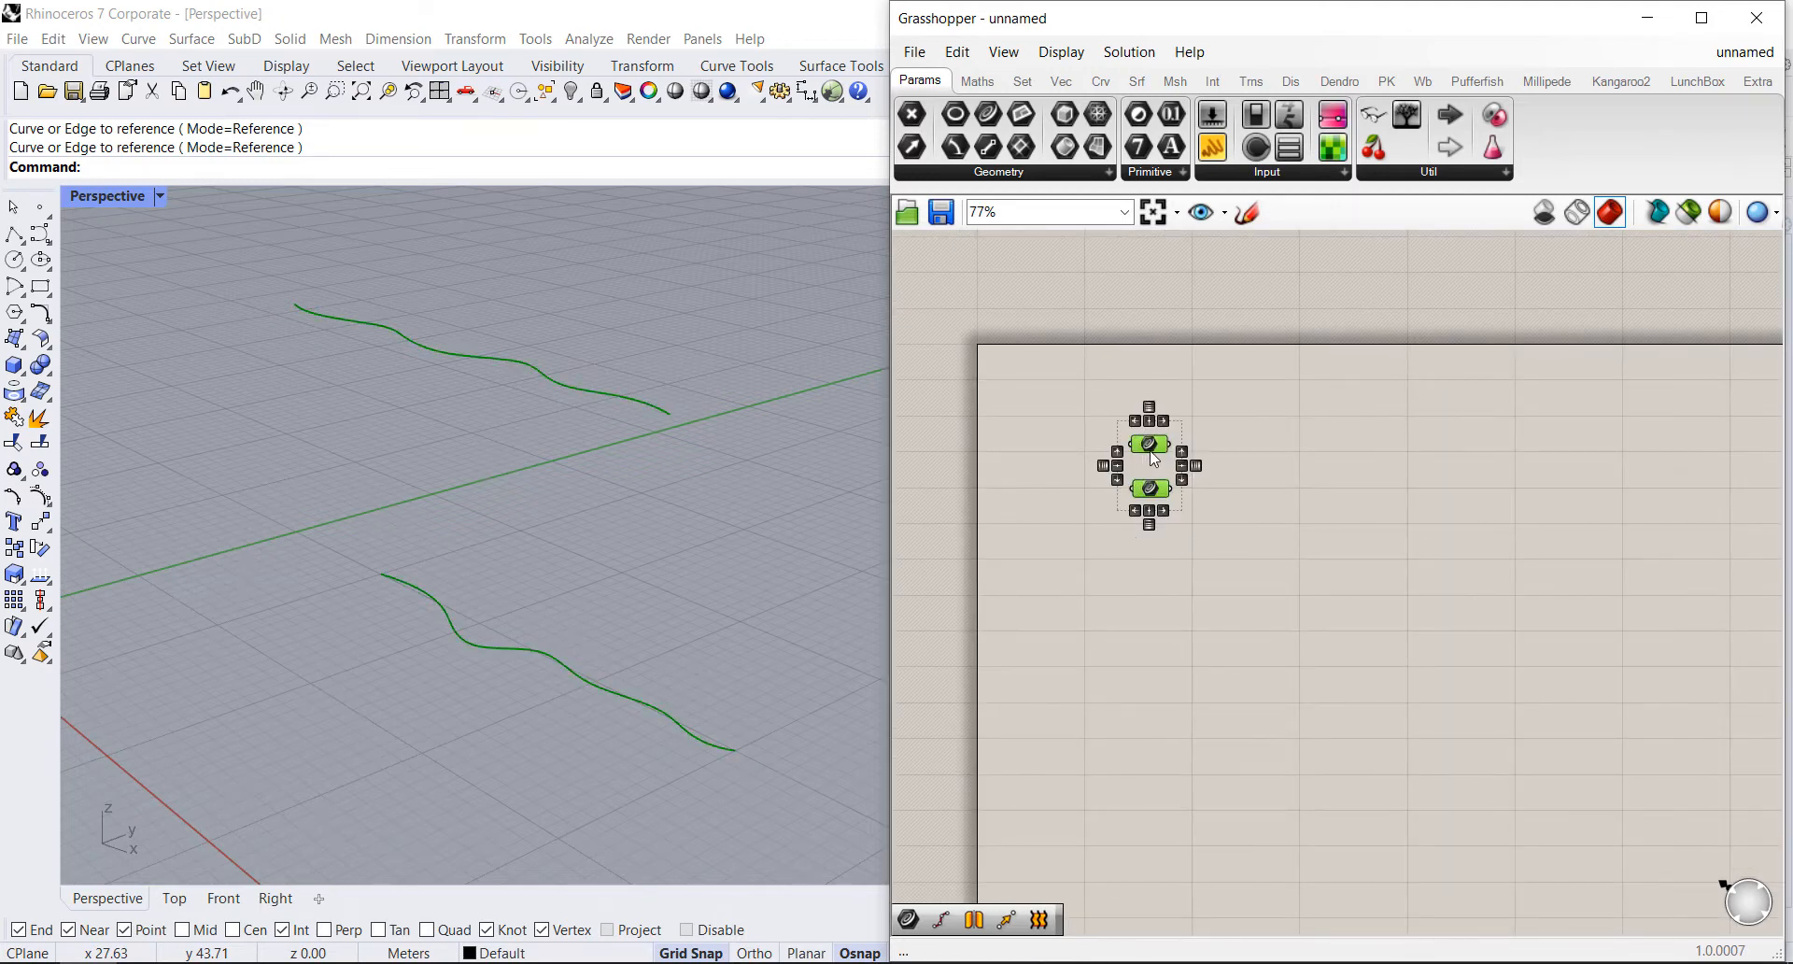
left_click_drag(1149, 449, 1062, 470)
left_click(1214, 489)
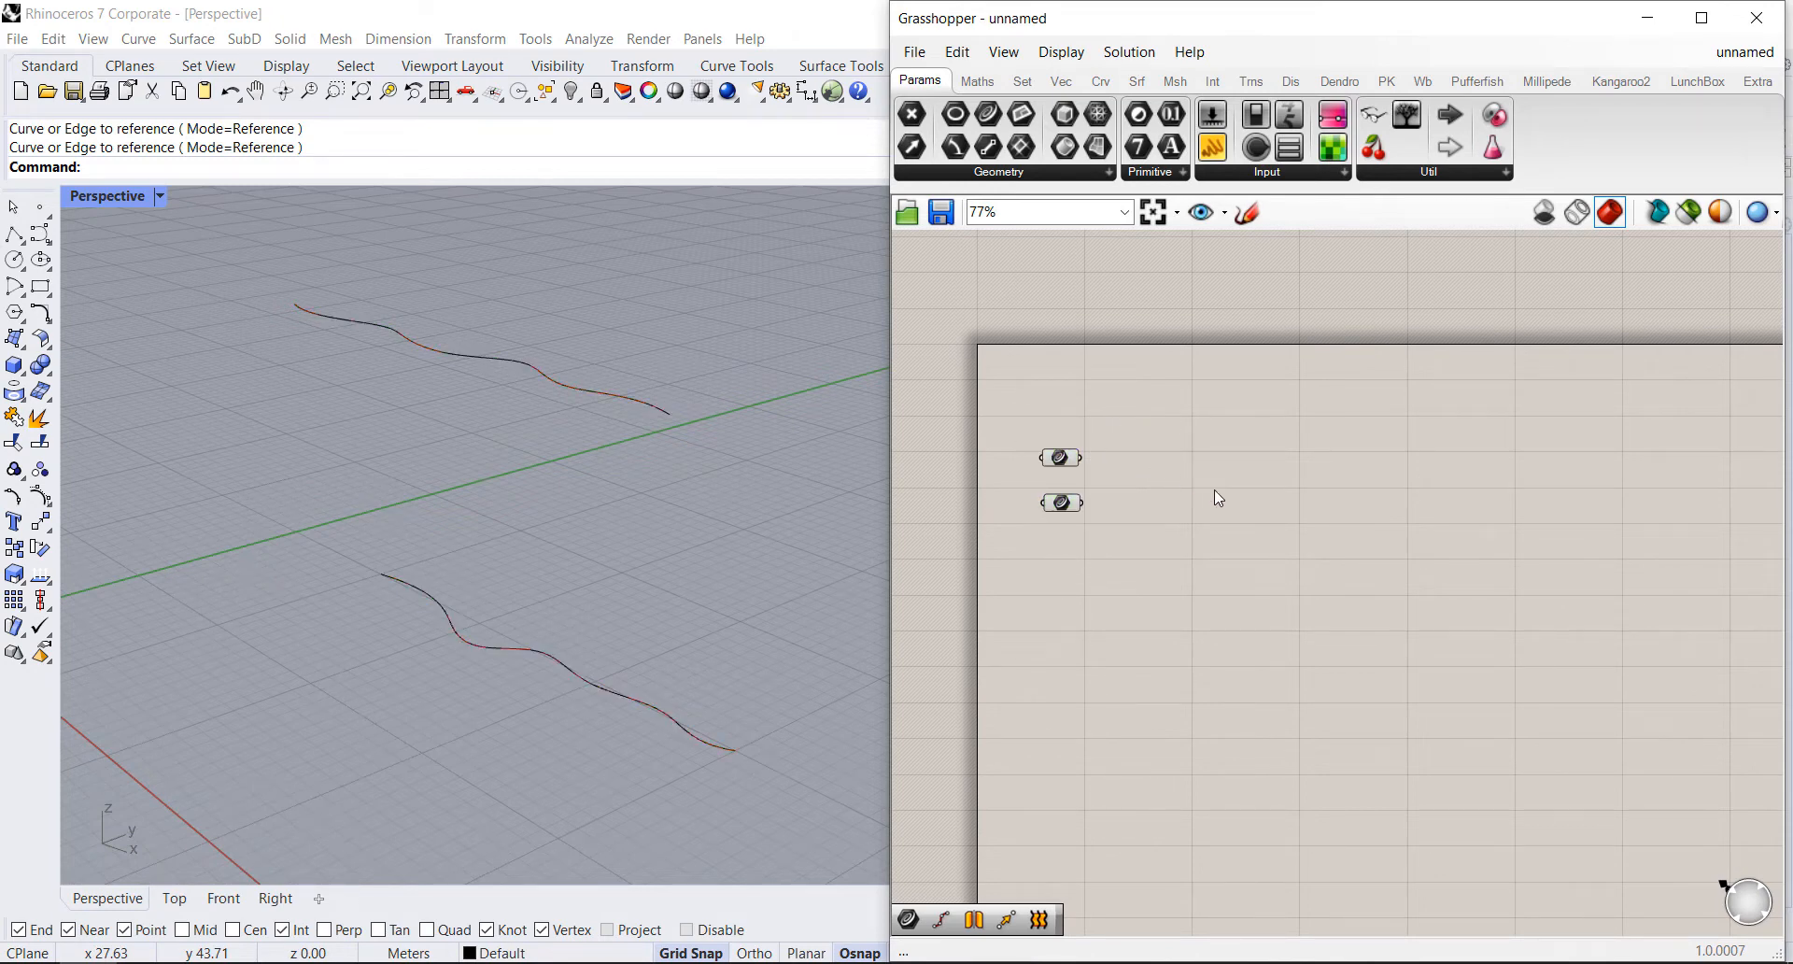
scroll(1214, 489, "up", 2)
scroll(1215, 490, "down", 2)
scroll(1090, 515, "up", 2)
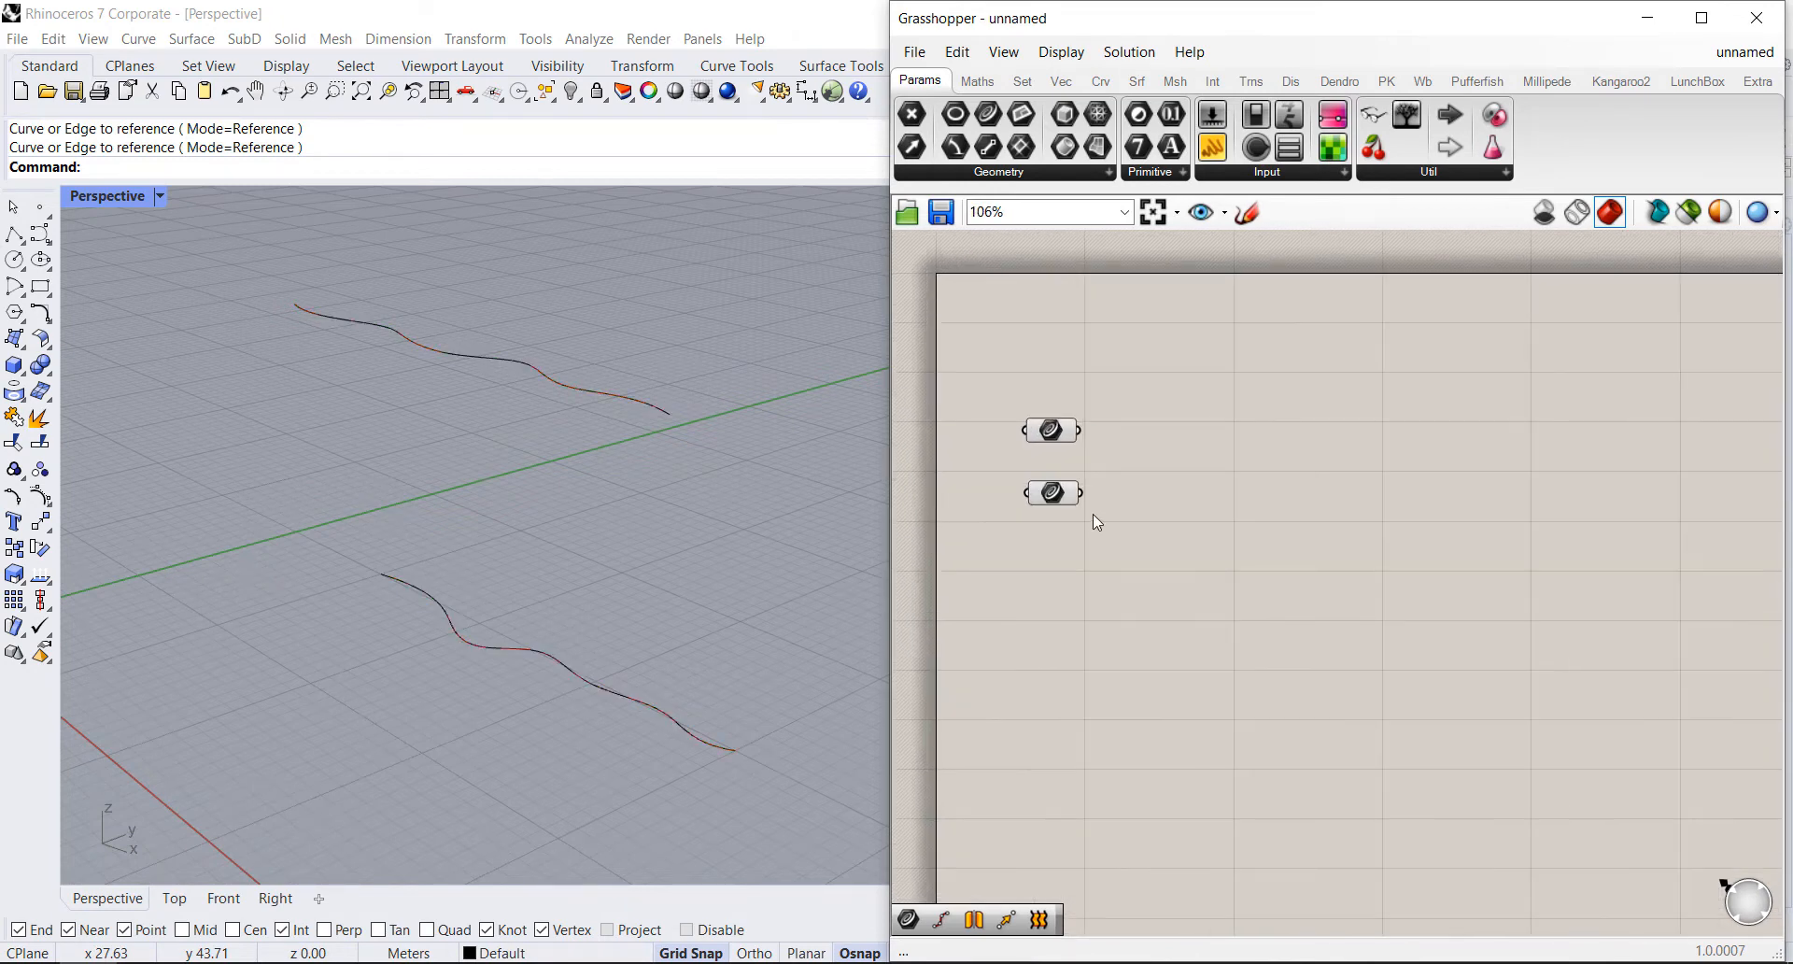
Step: Add a Divide Curve component to the canvas beside the two Curve parameters
double_click(1216, 474)
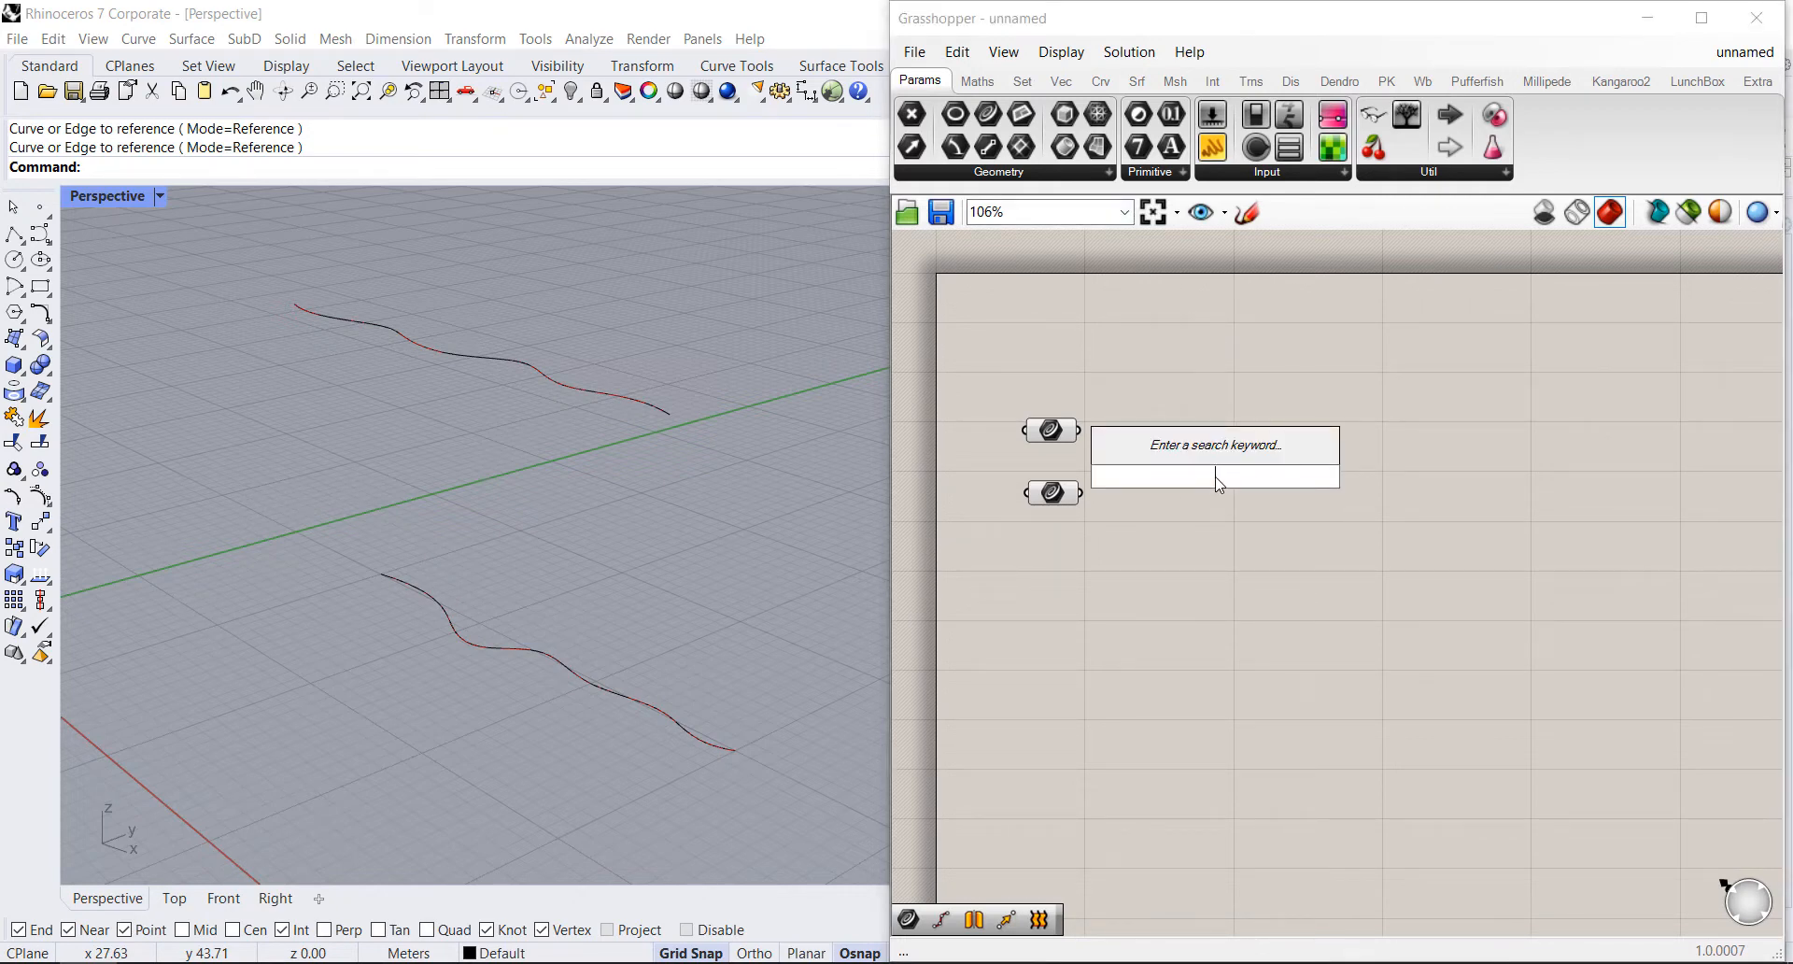
left_click(1296, 543)
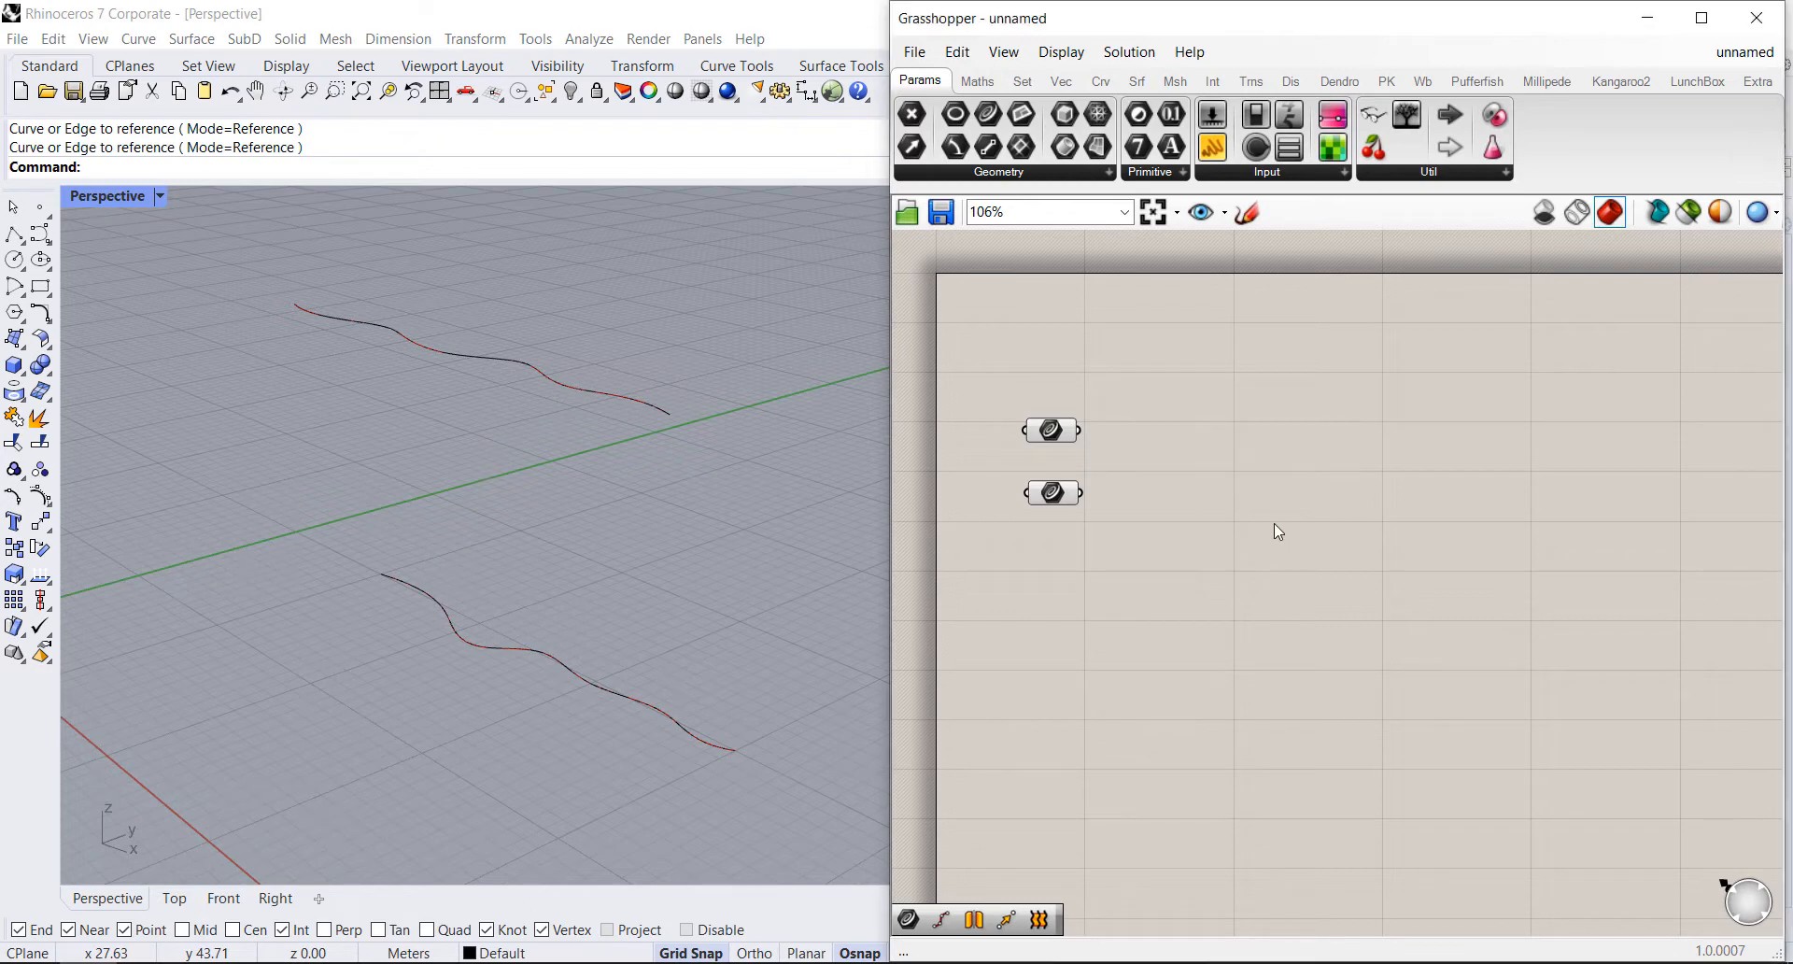
double_click(1245, 447)
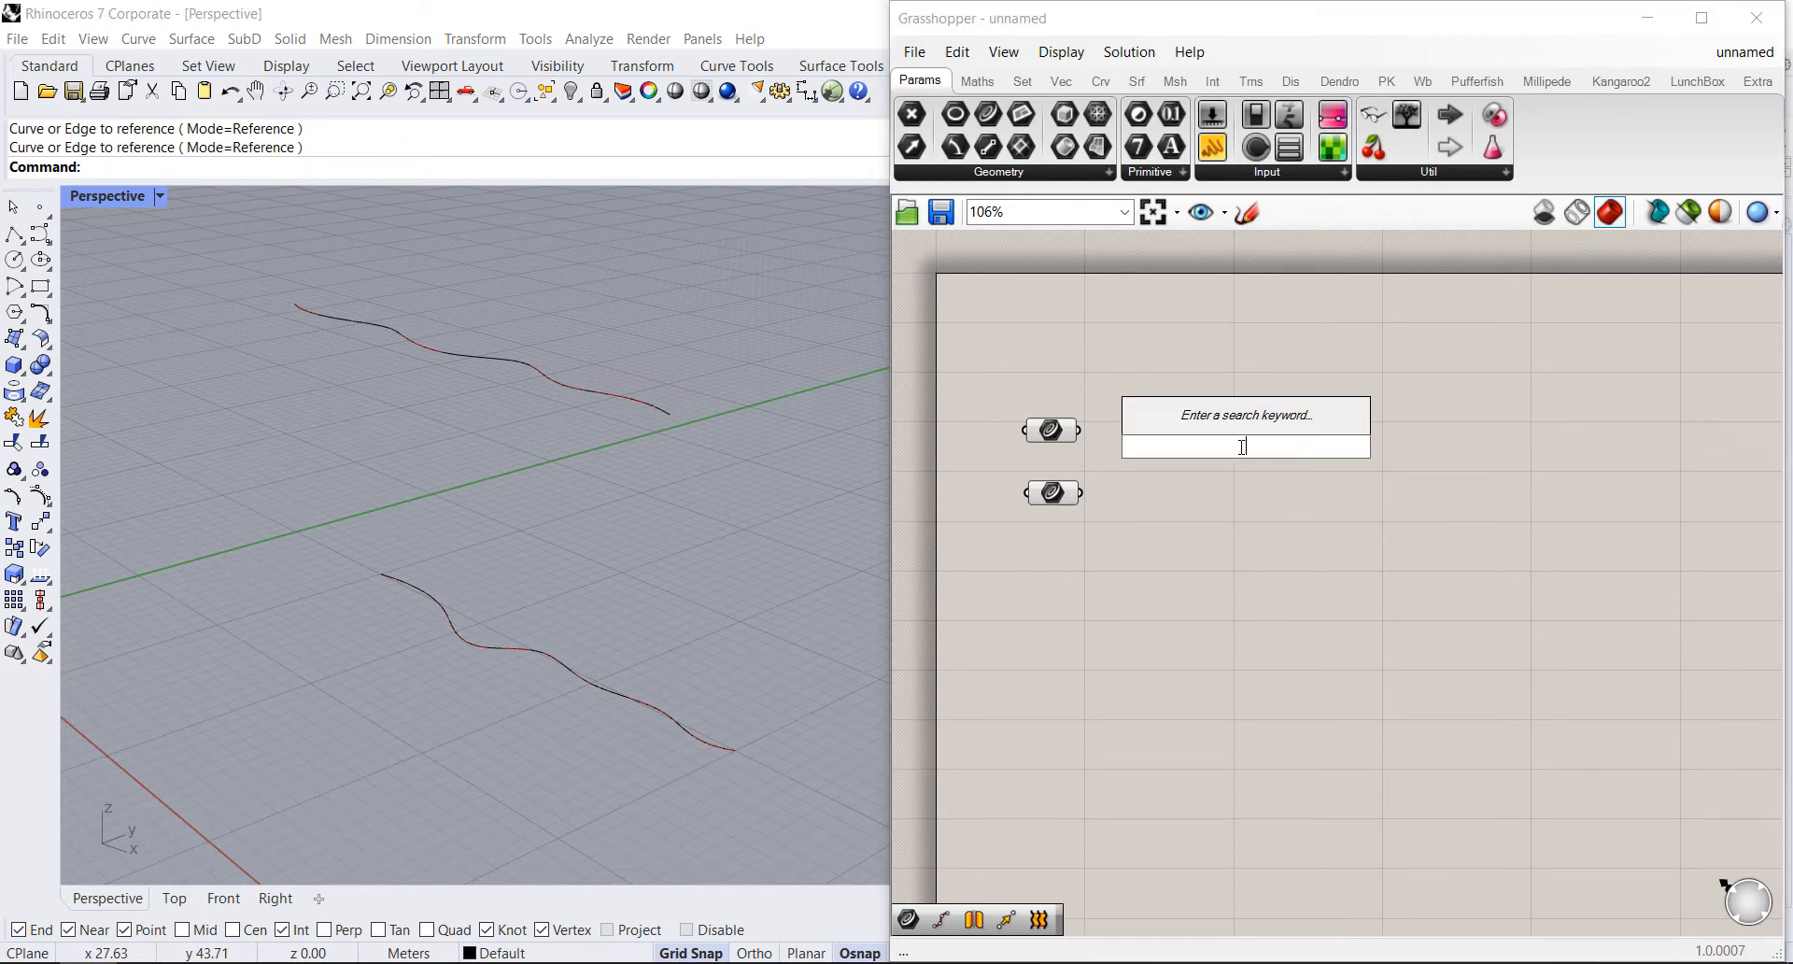
type("div")
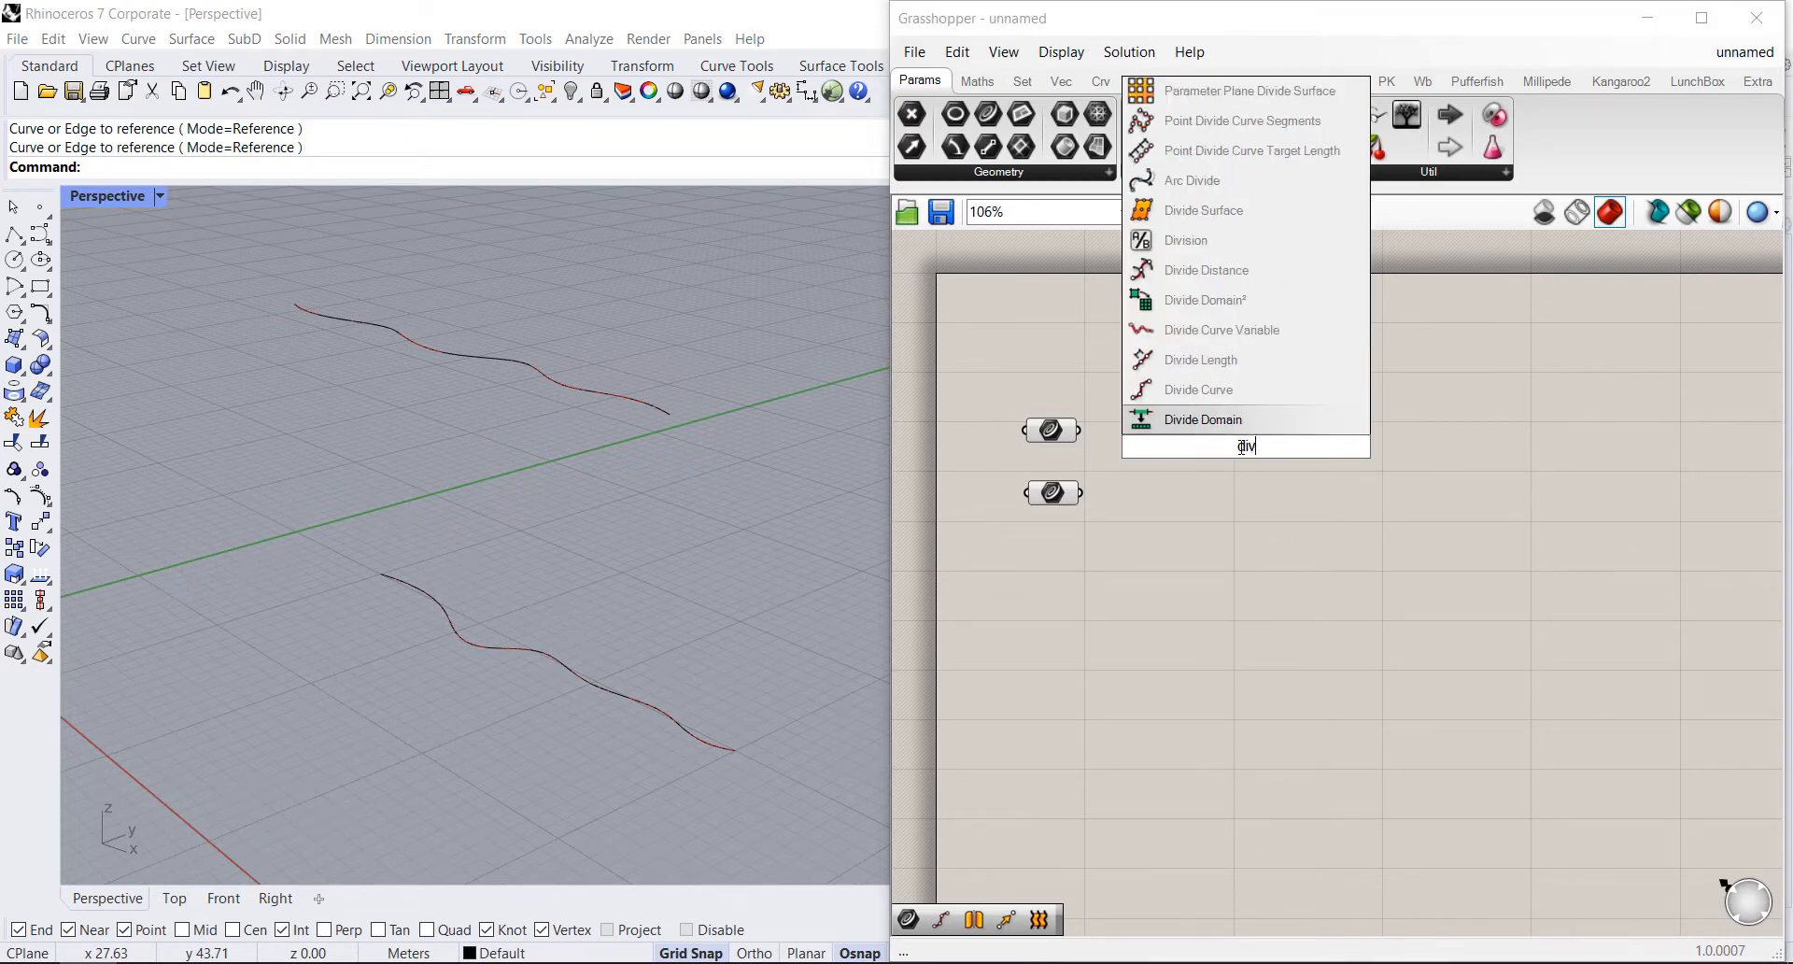
left_click(1223, 393)
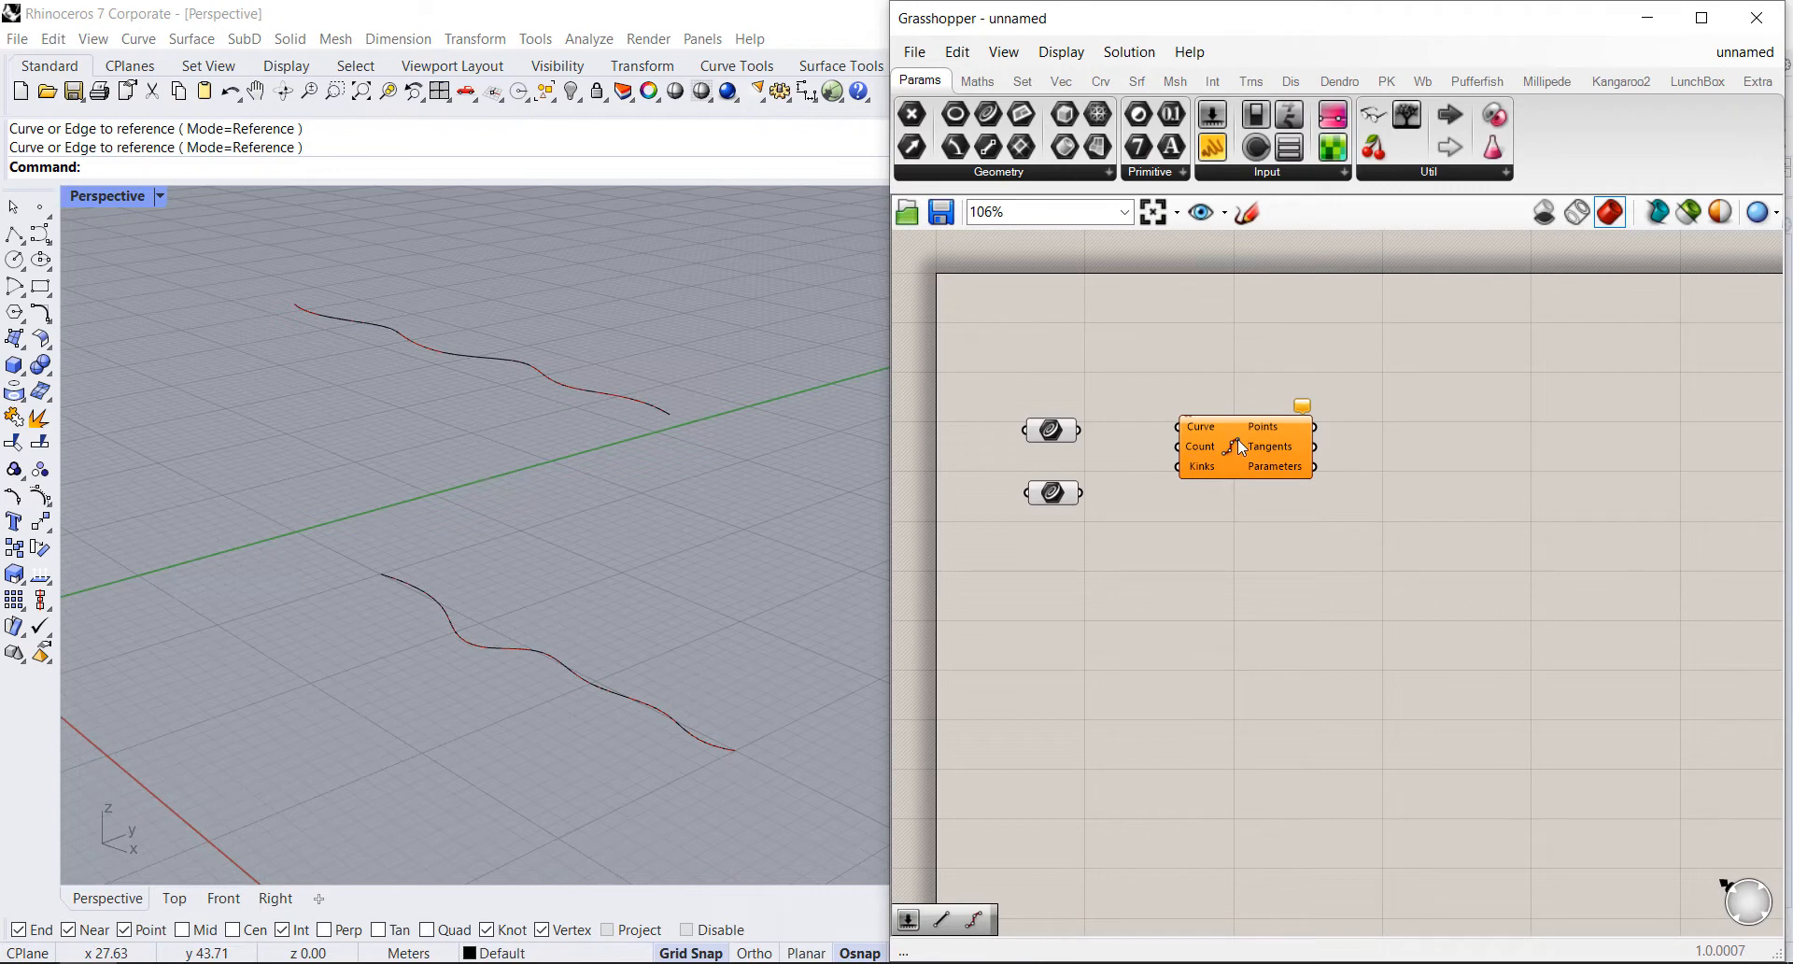
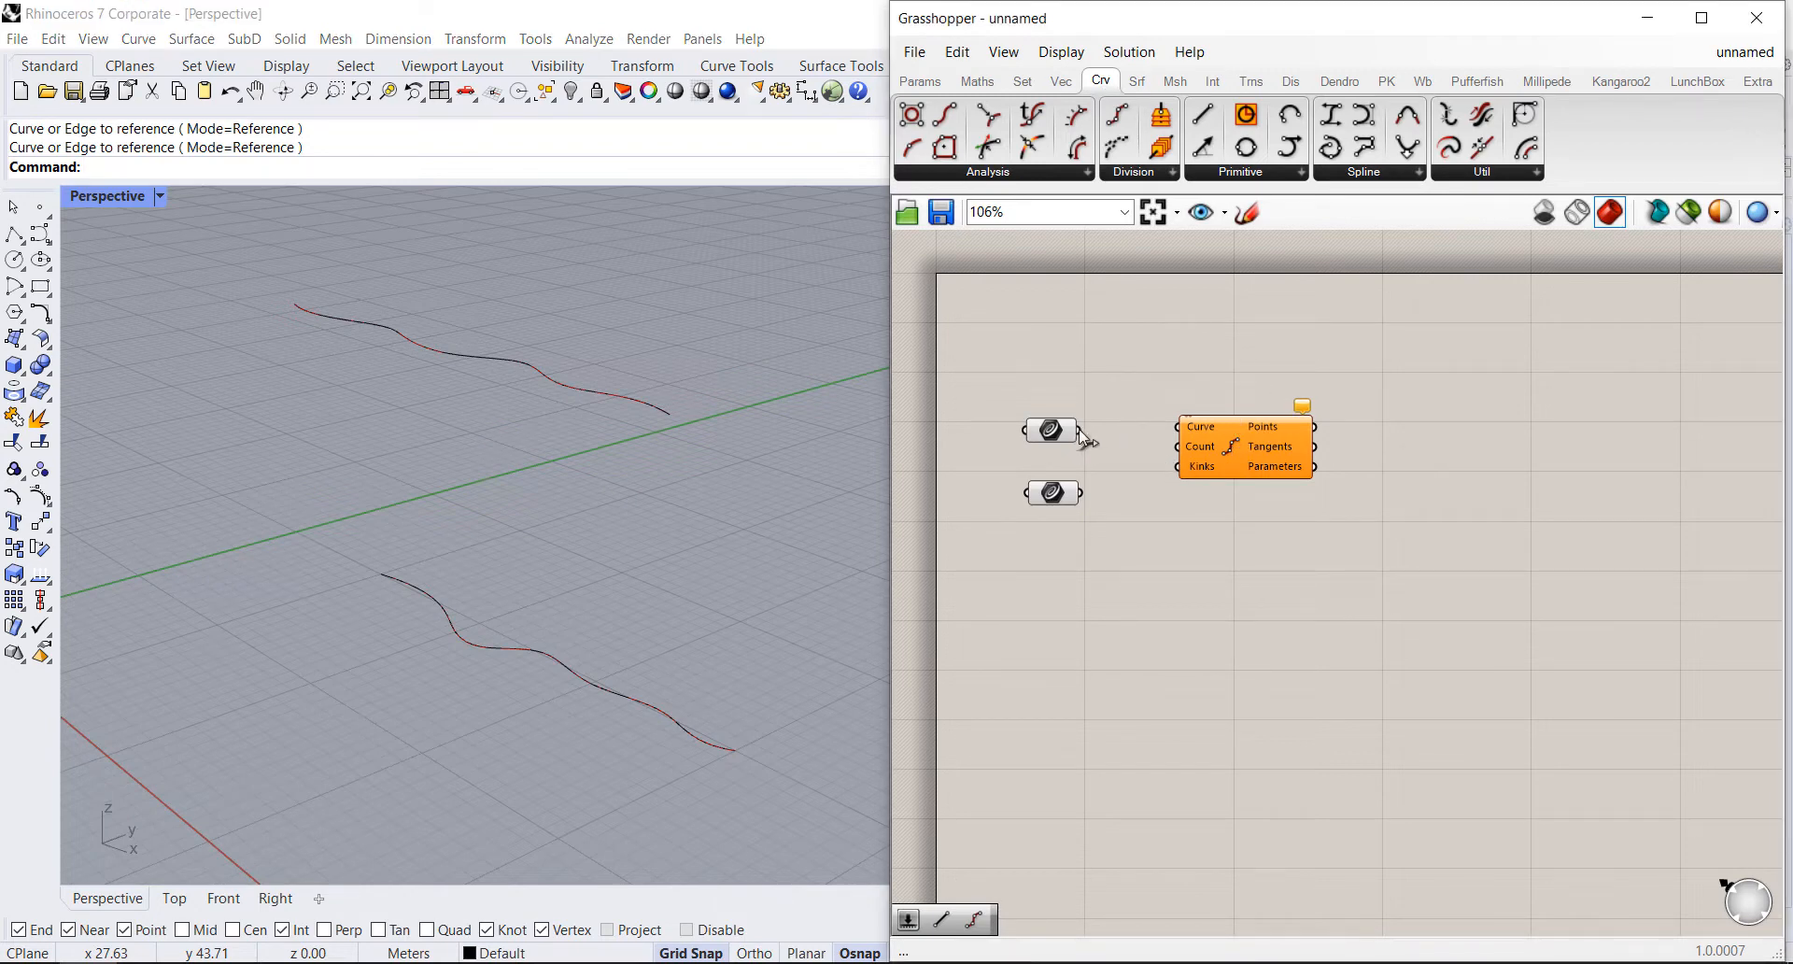
Step: Connect both Curve parameters to the Curve input of the Divide Curve component
left_click_drag(1080, 429, 1176, 428)
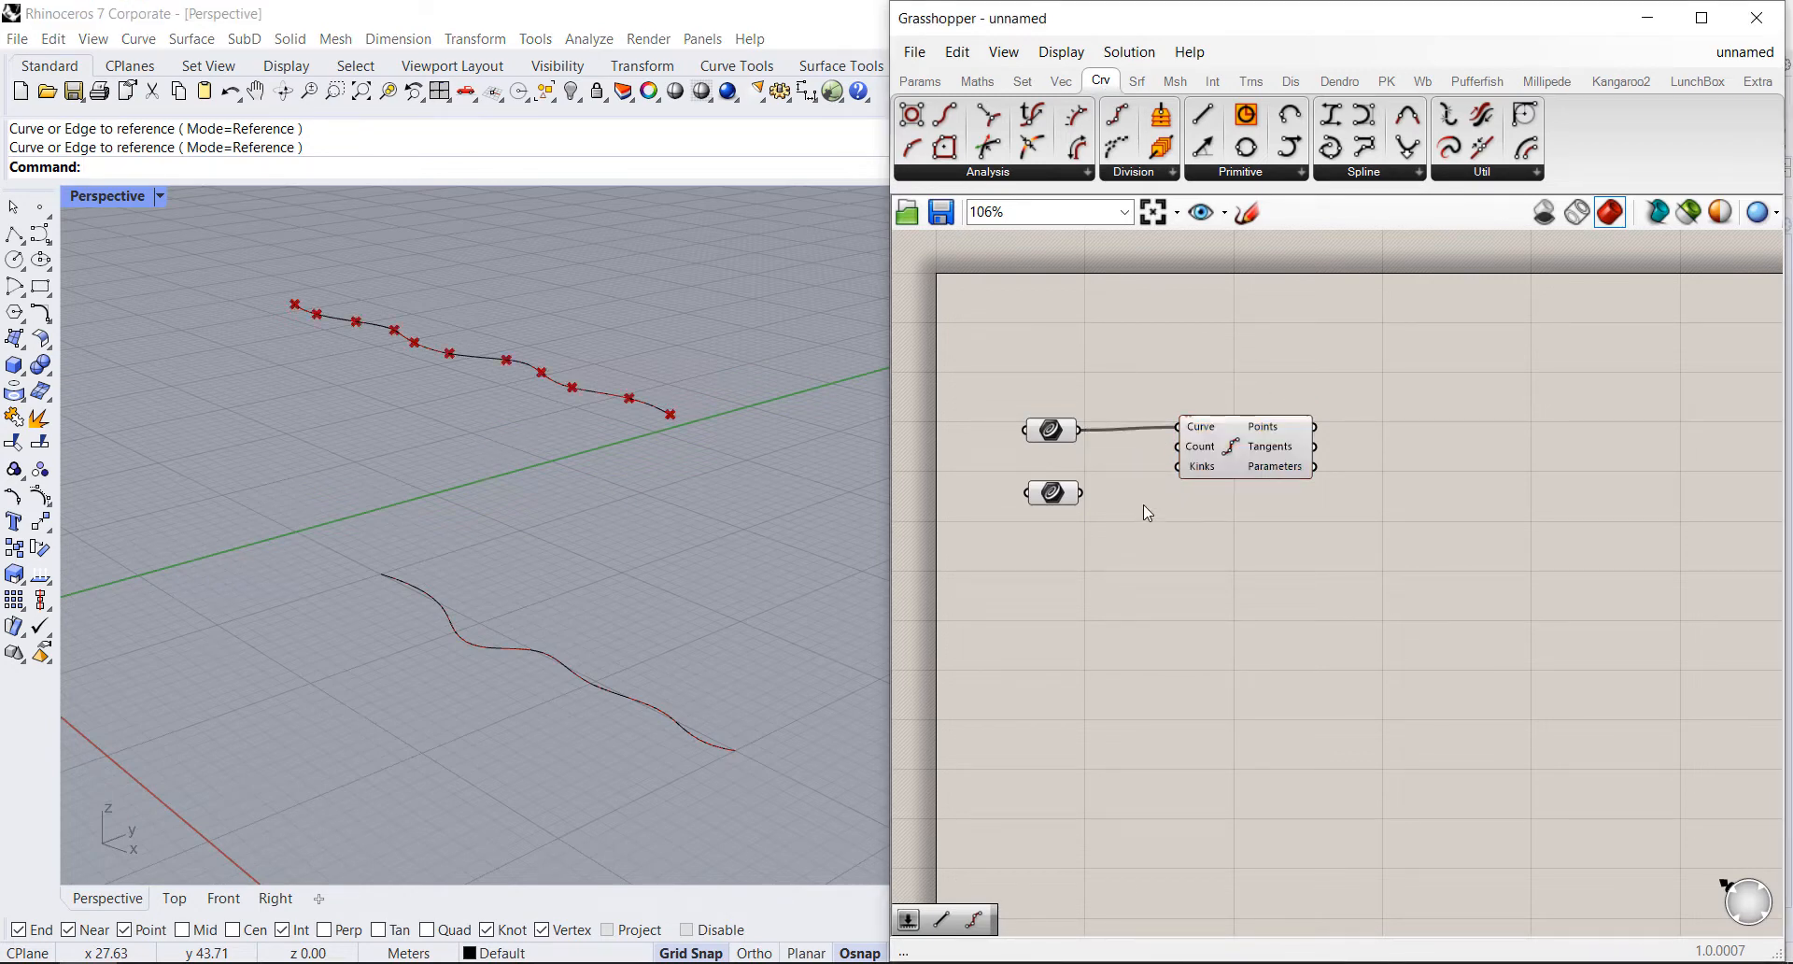
left_click_drag(1084, 493, 1206, 456, "shift")
left_click(1217, 514)
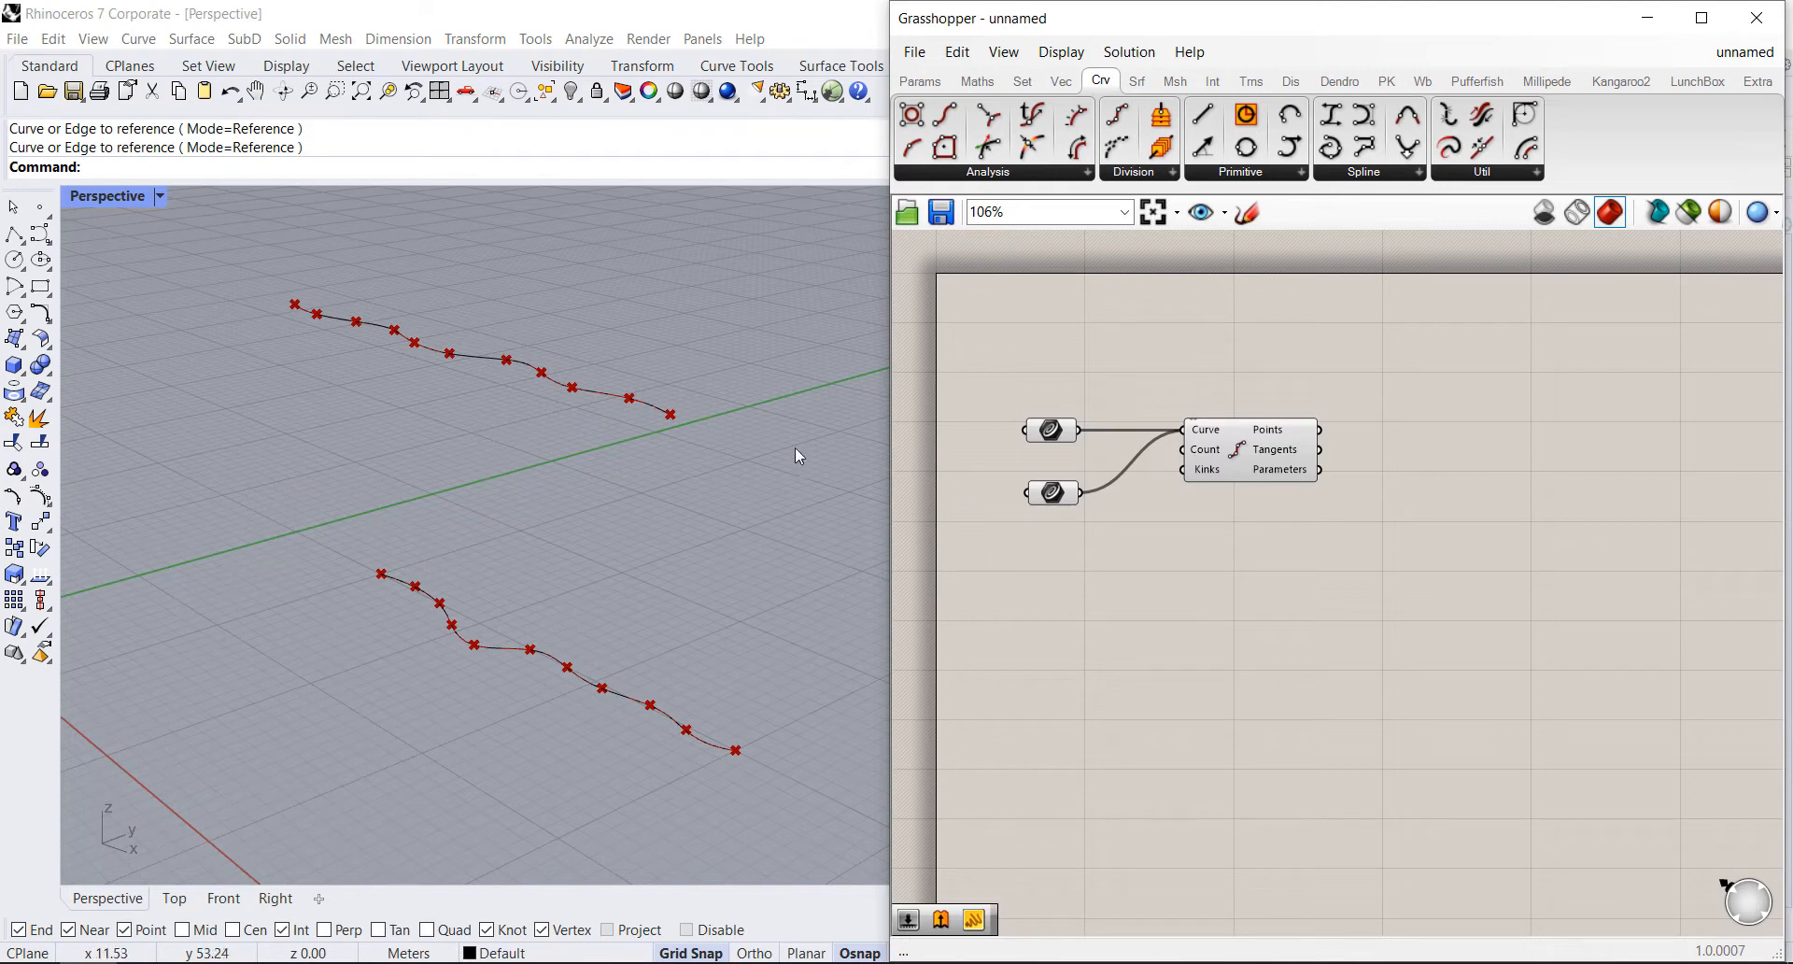
Step: Add an integer Number Slider ranging from 1 to 100 below the Curve parameters
mouse_move(1202, 457)
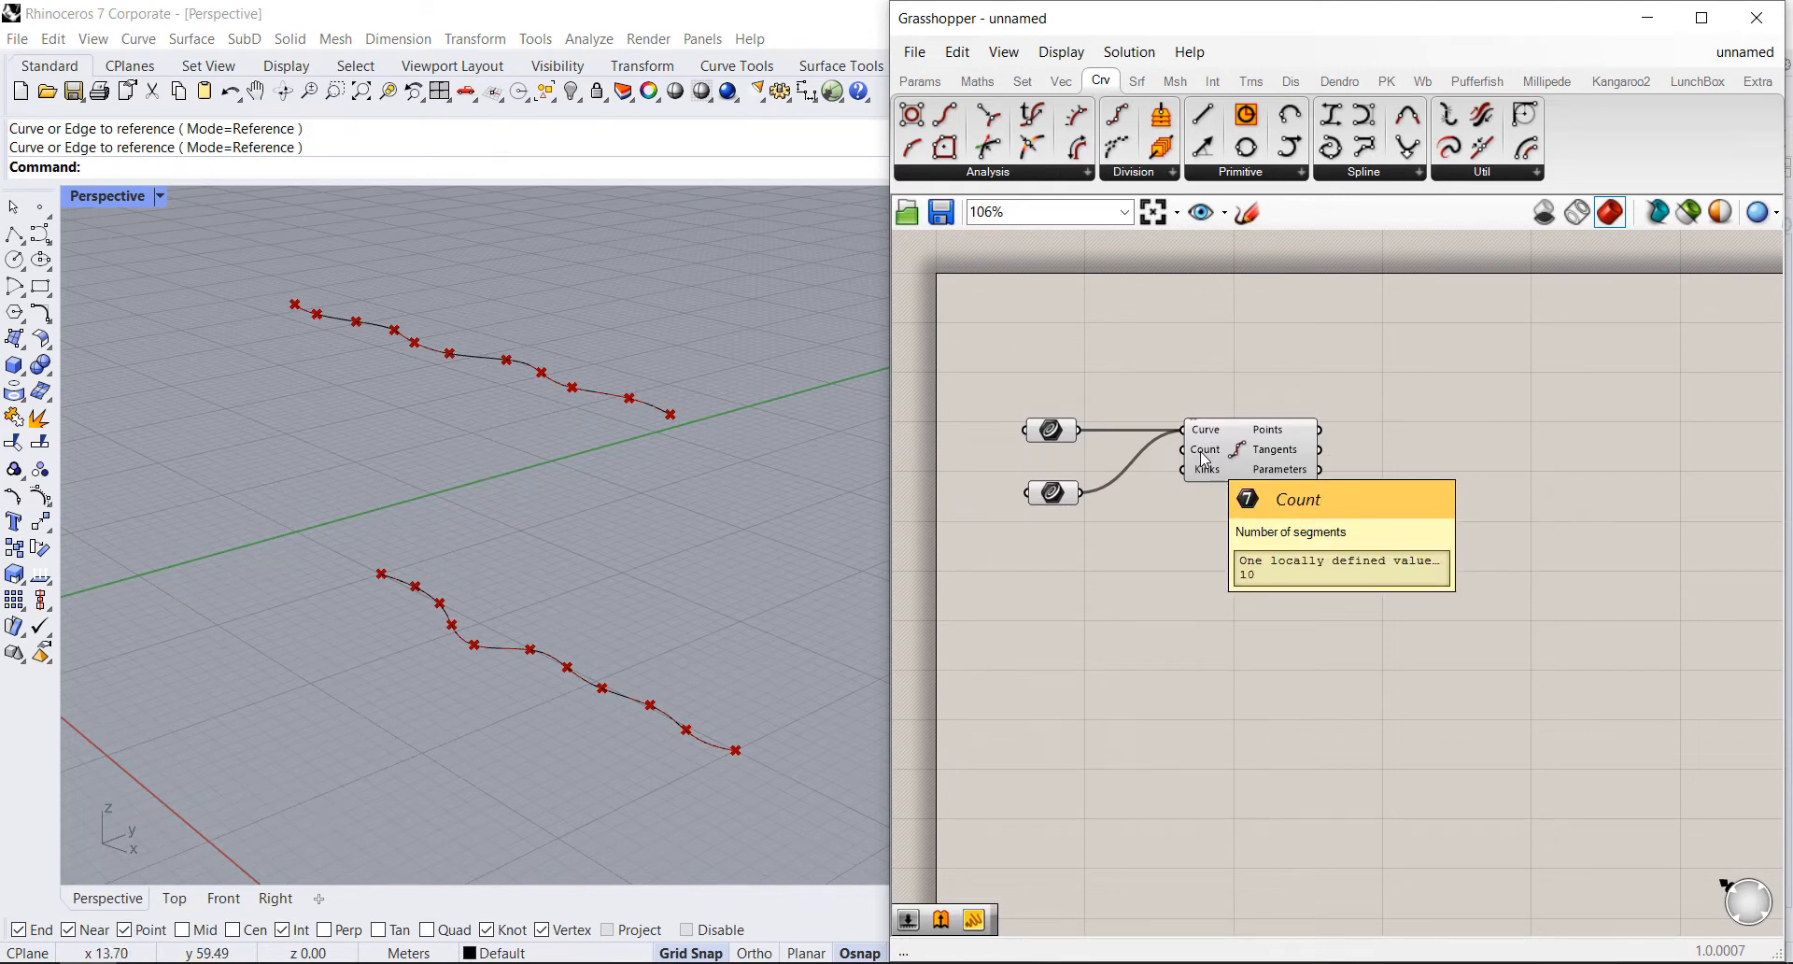
double_click(1045, 557)
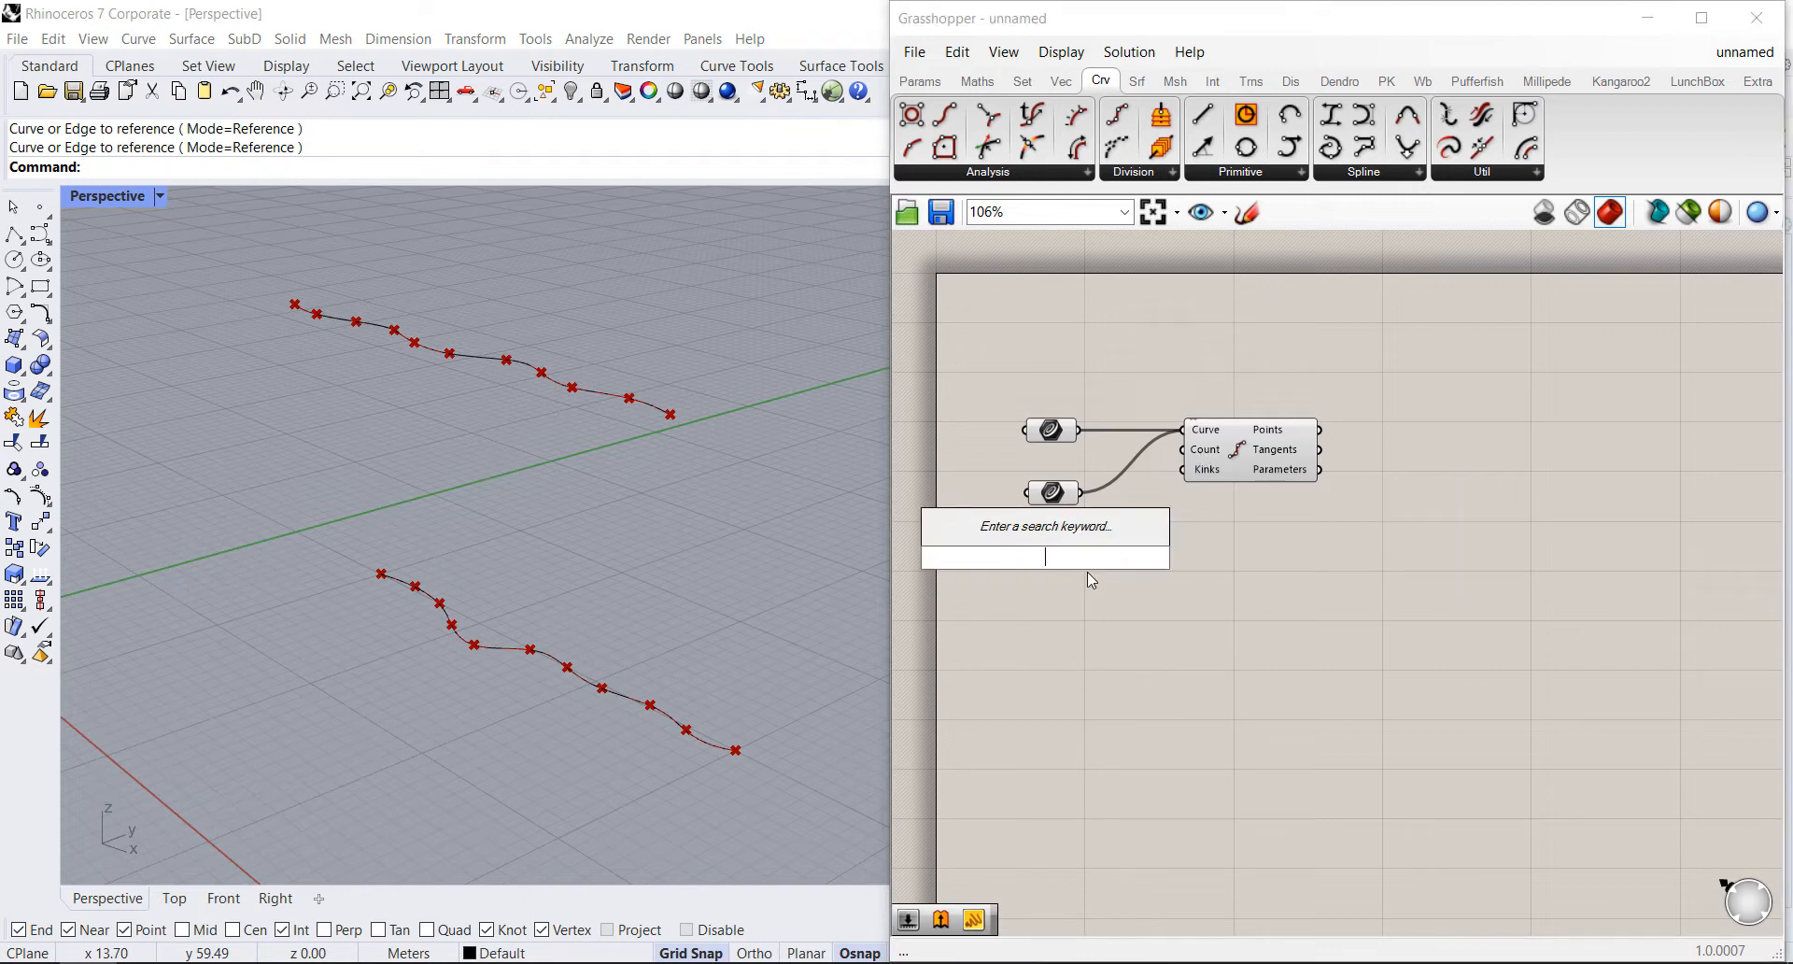
left_click(1105, 612)
double_click(1076, 555)
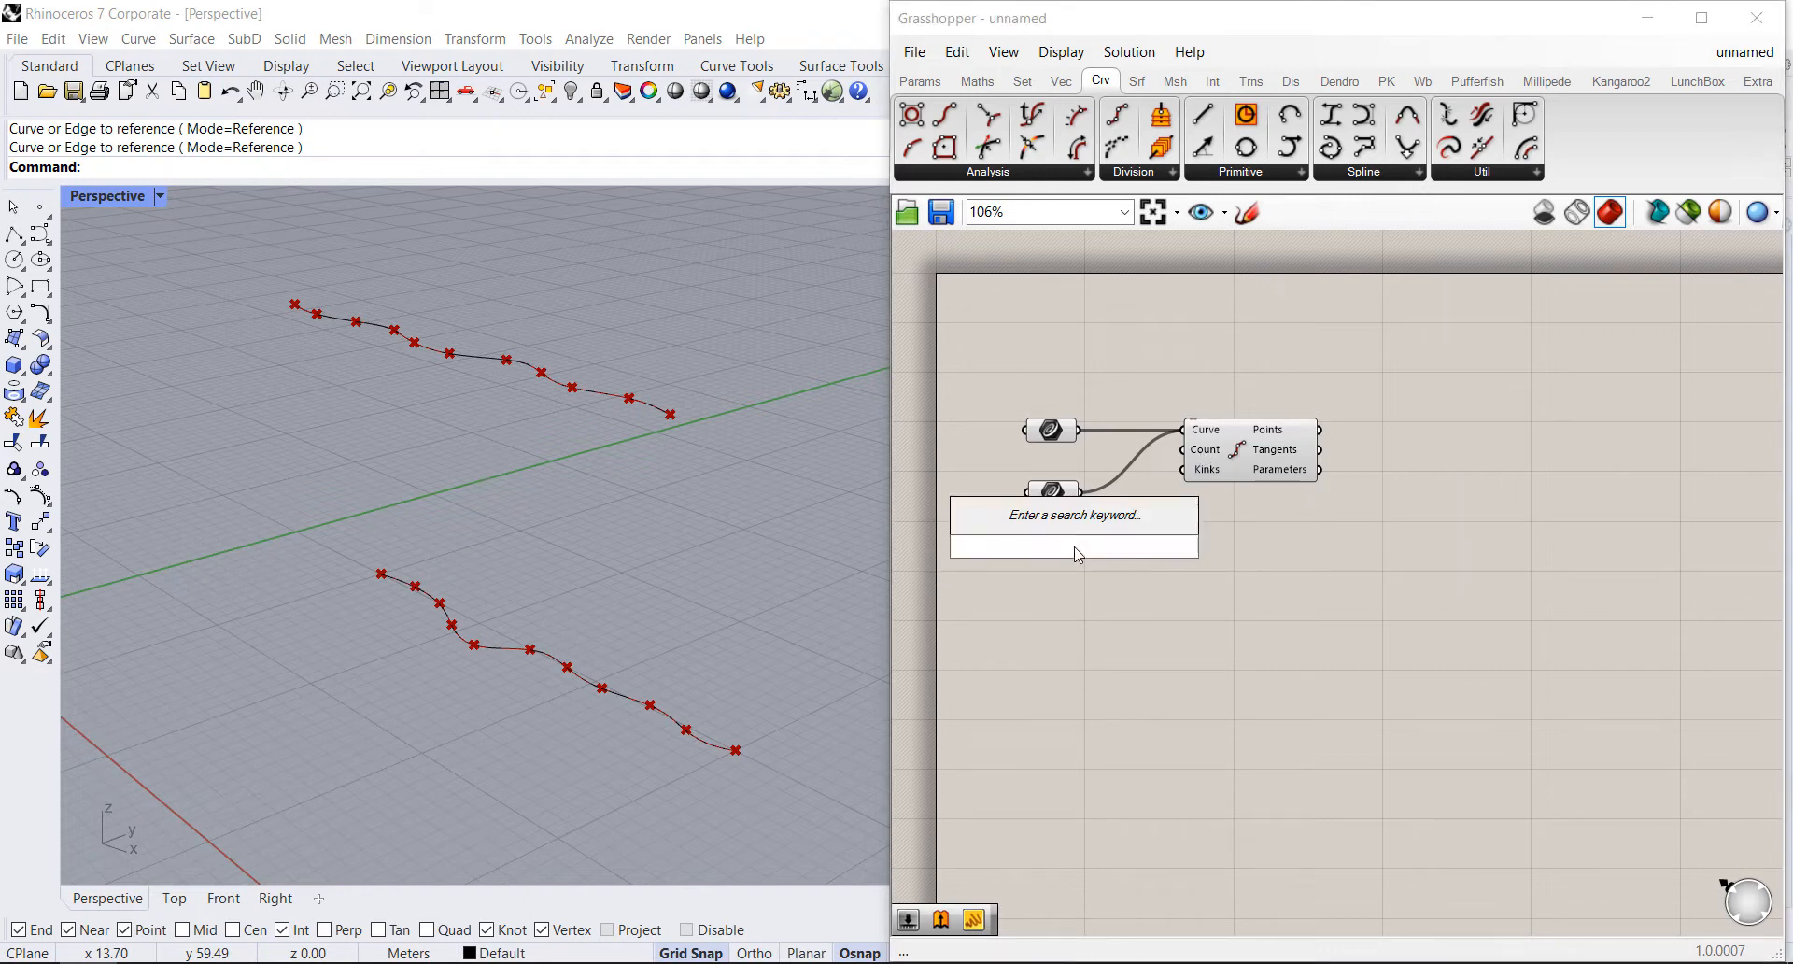
type("1")
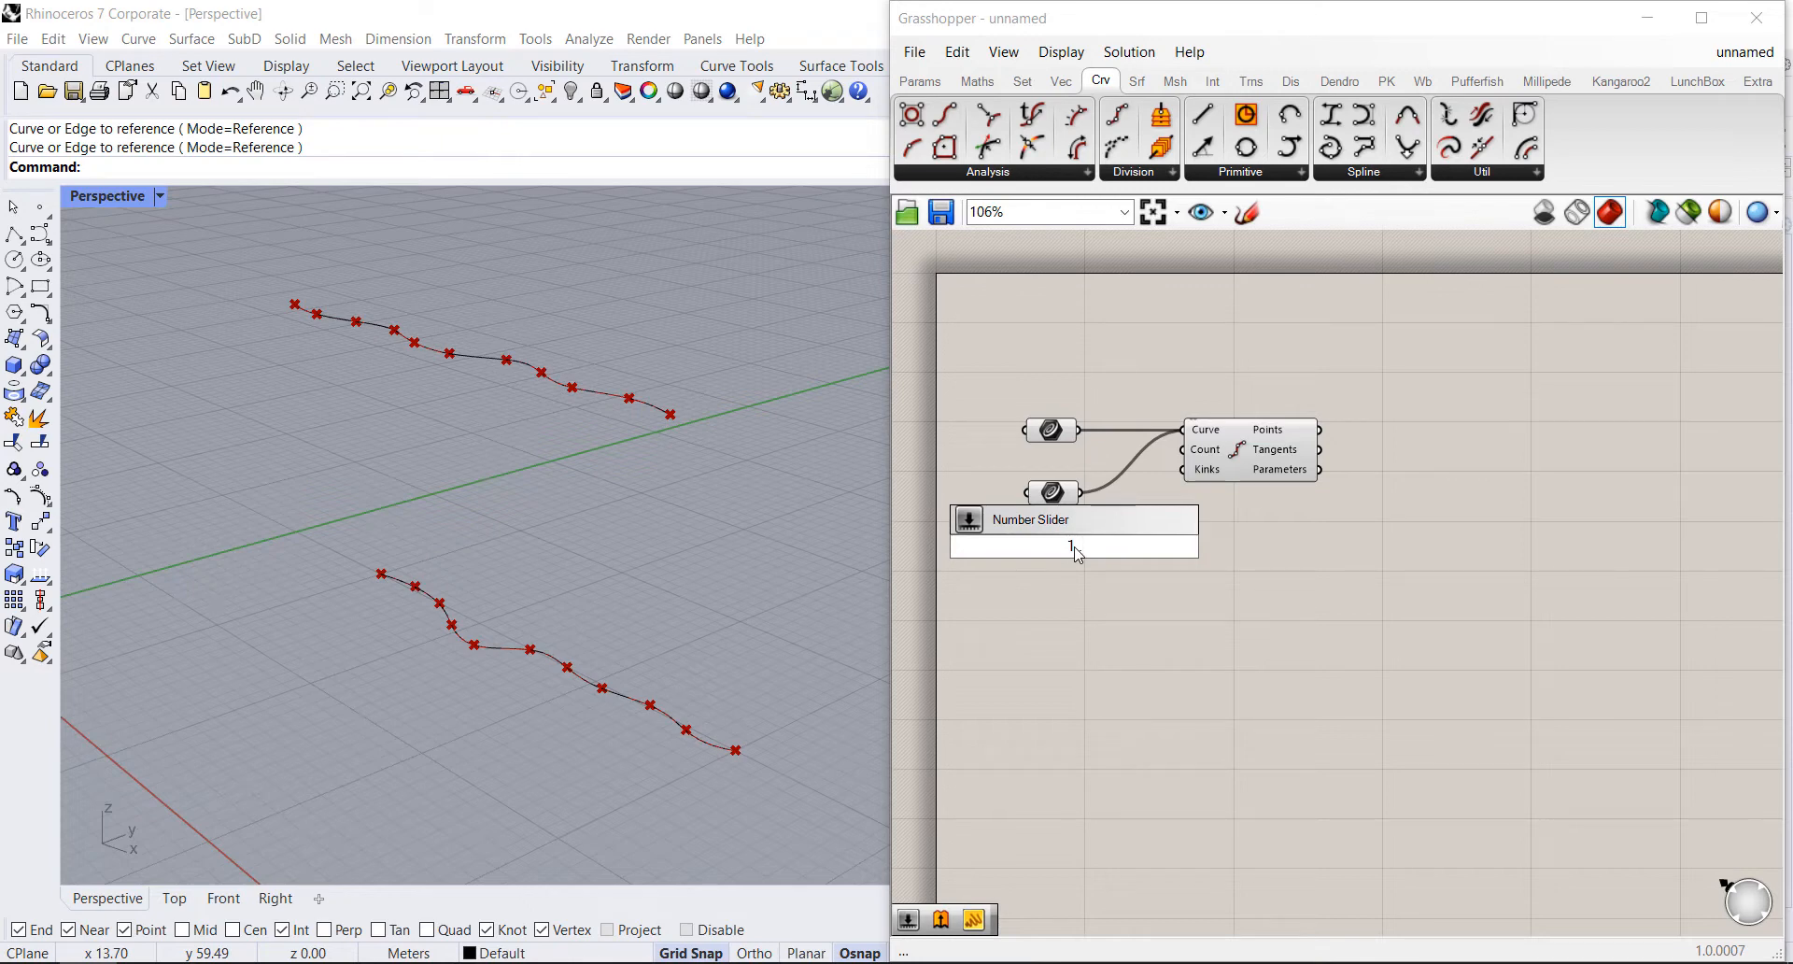
type("..100")
key("Return")
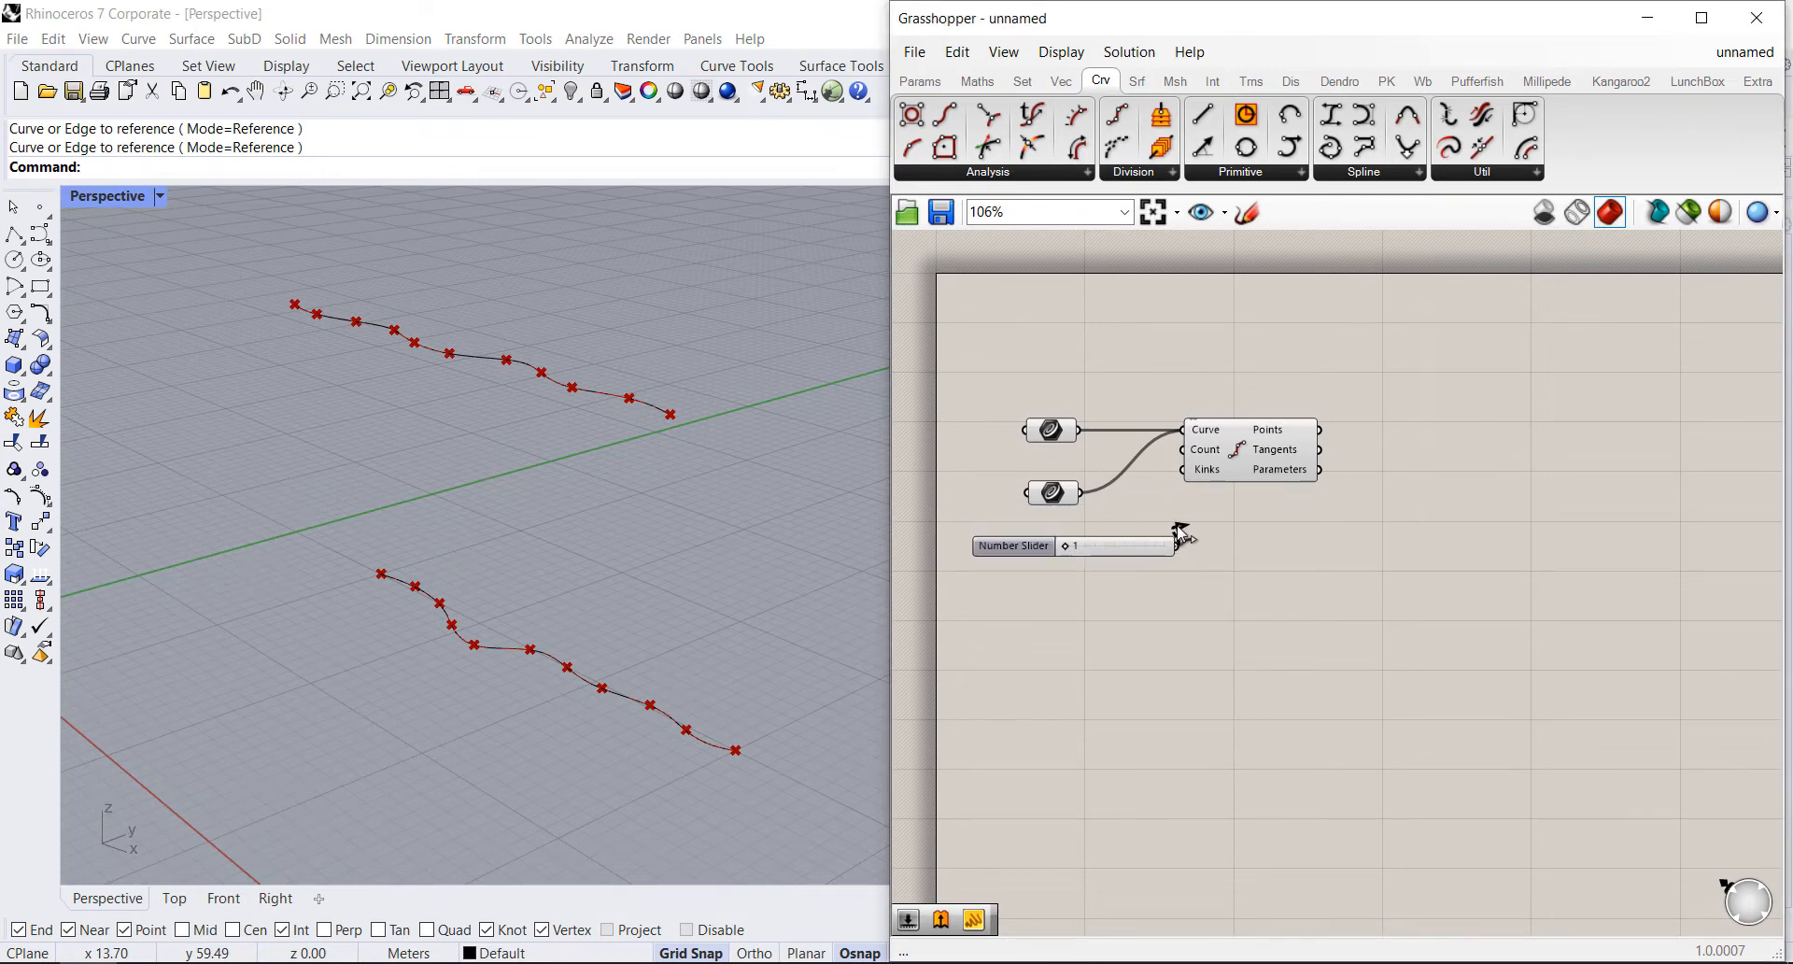
Step: Connect the Number Slider to the Count input of Divide Curve and set it to 14
left_click_drag(1177, 532, 1182, 450)
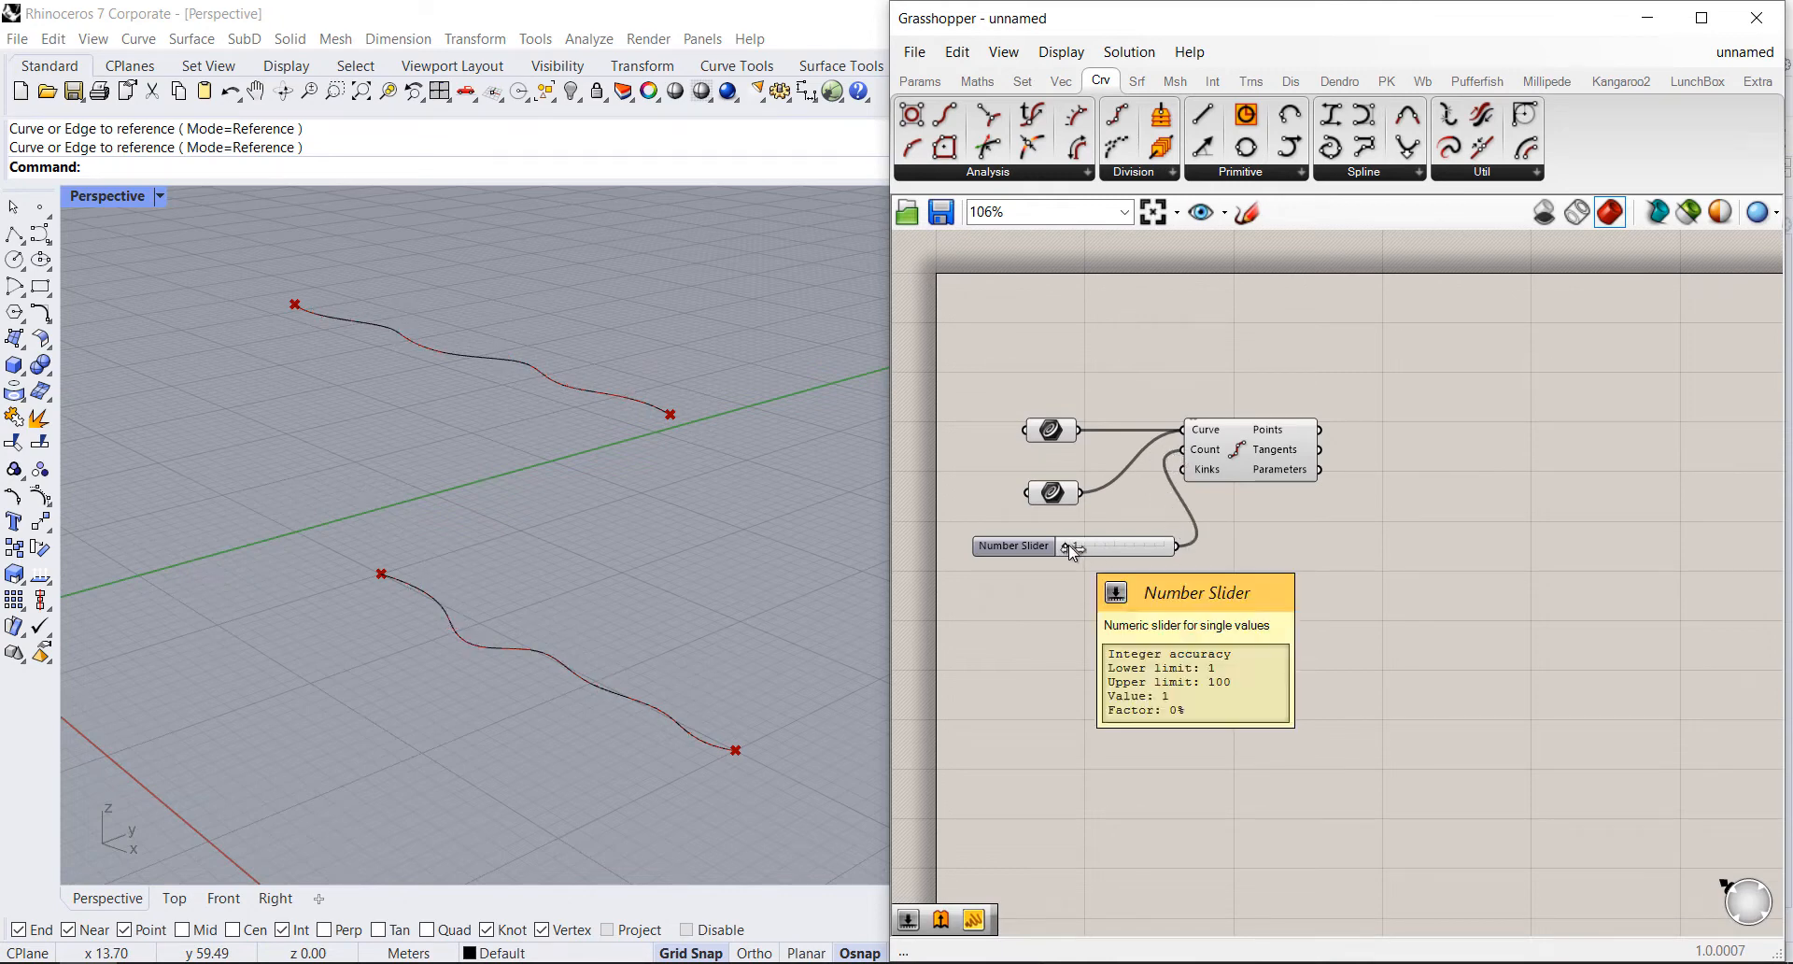
left_click_drag(1070, 547, 1081, 546)
right_click_drag(598, 571, 747, 509)
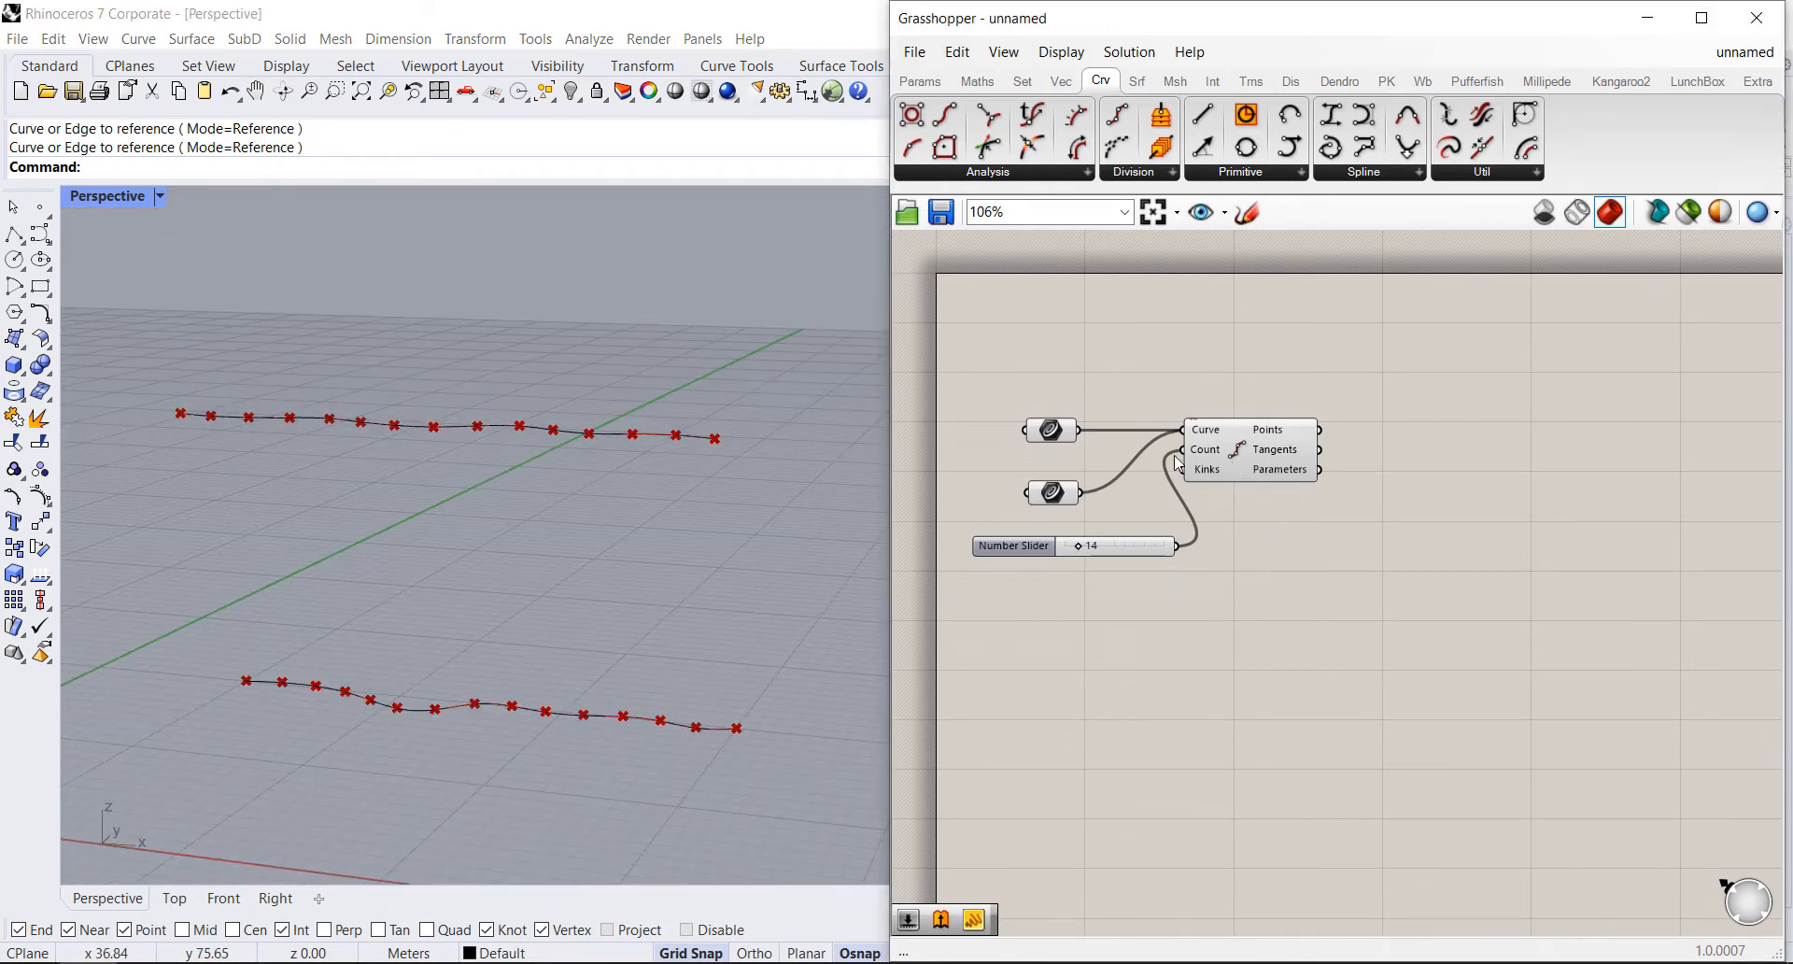
Step: Move the second Curve parameter directly beneath the first and check the data structure of the Divide Curve Points output
left_click(1055, 430)
left_click(1062, 498)
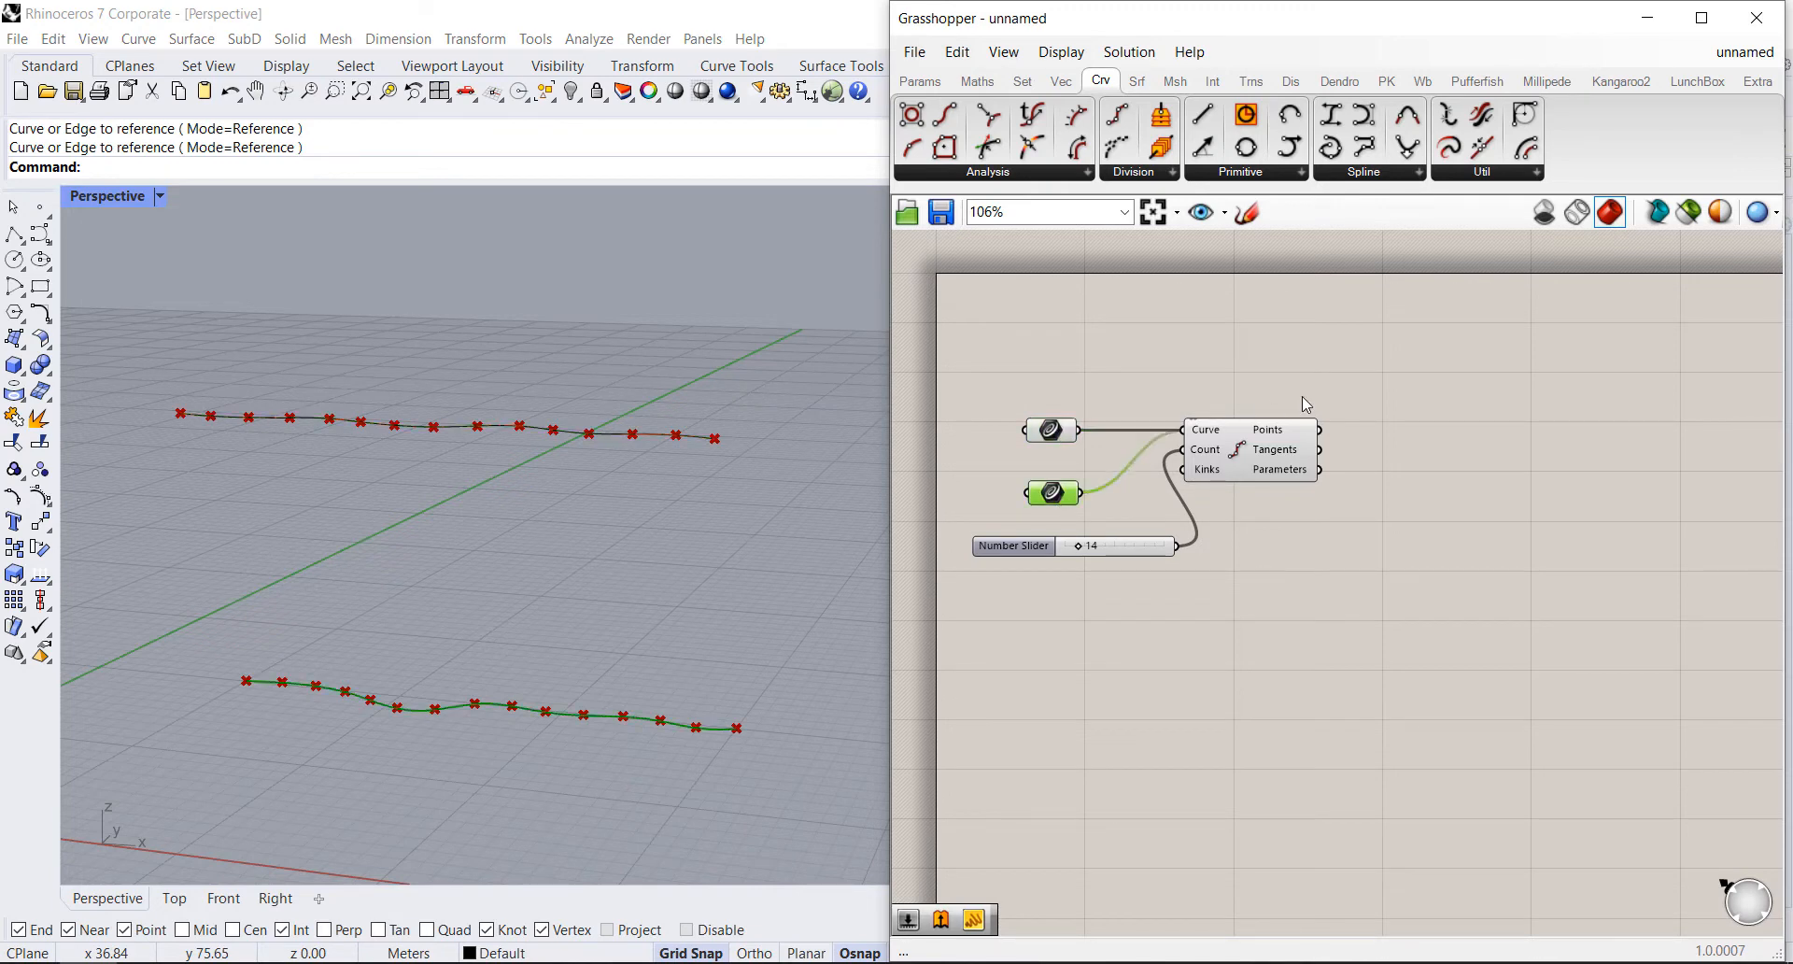
left_click(1301, 396)
left_click(1233, 450)
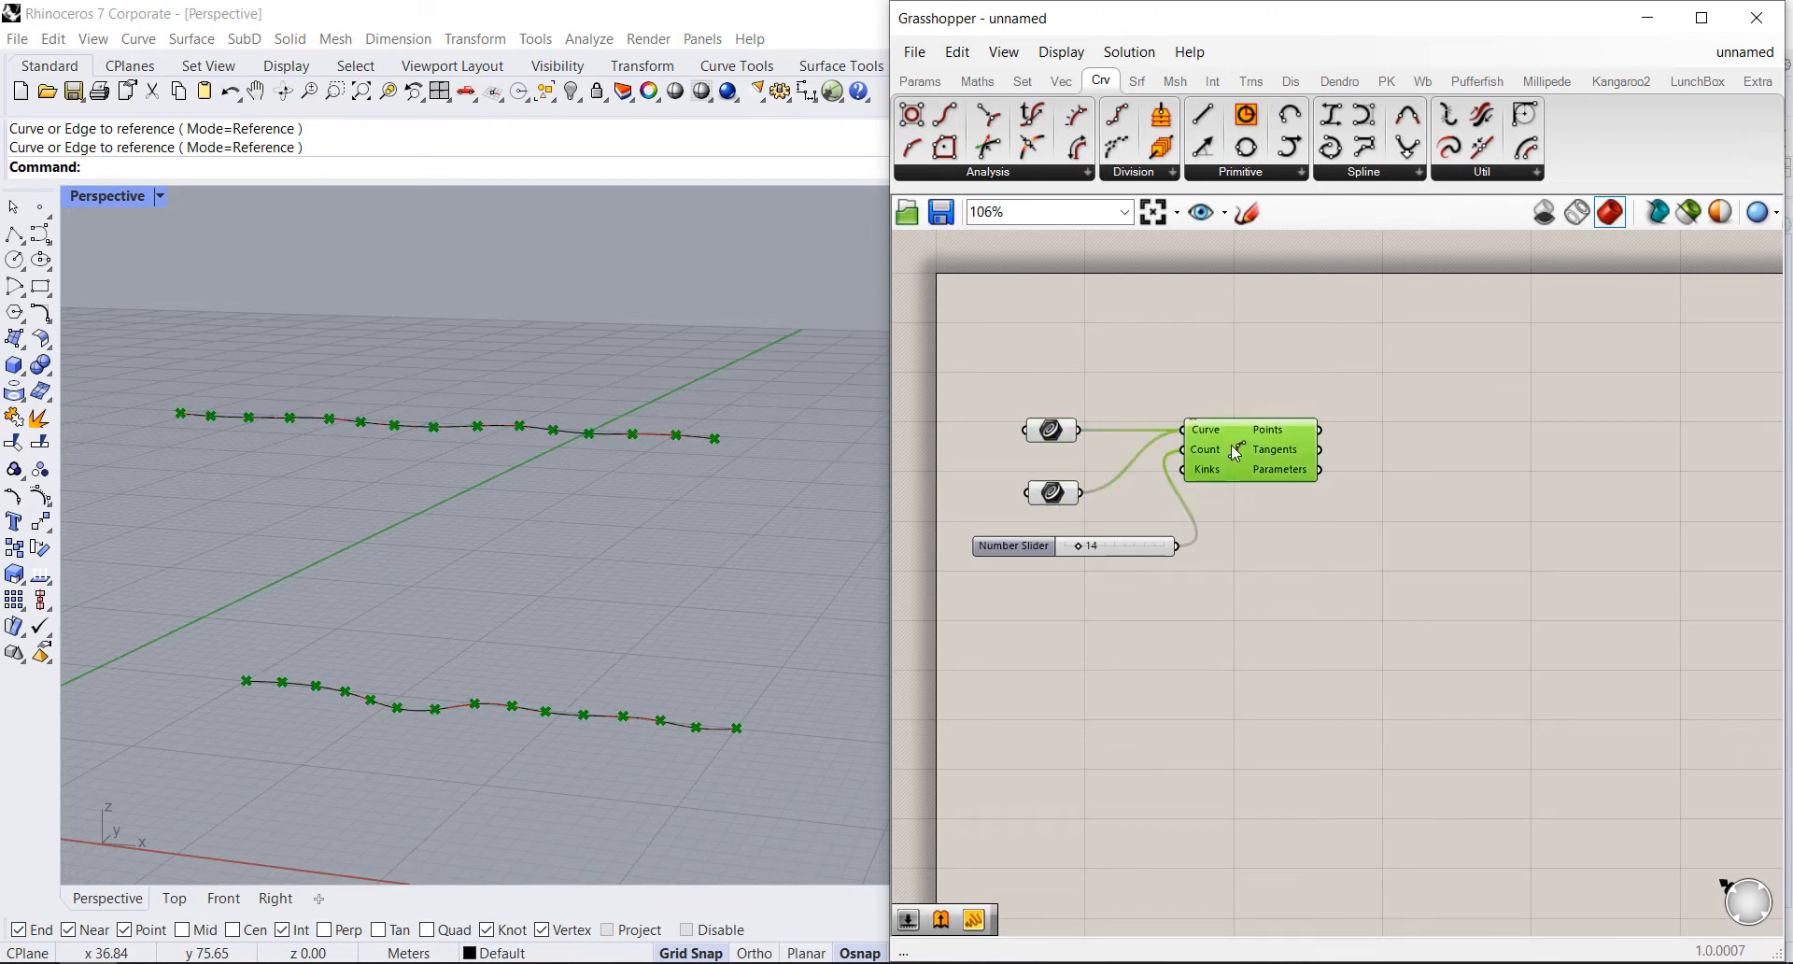
left_click(1325, 390)
left_click_drag(1062, 499, 1062, 467)
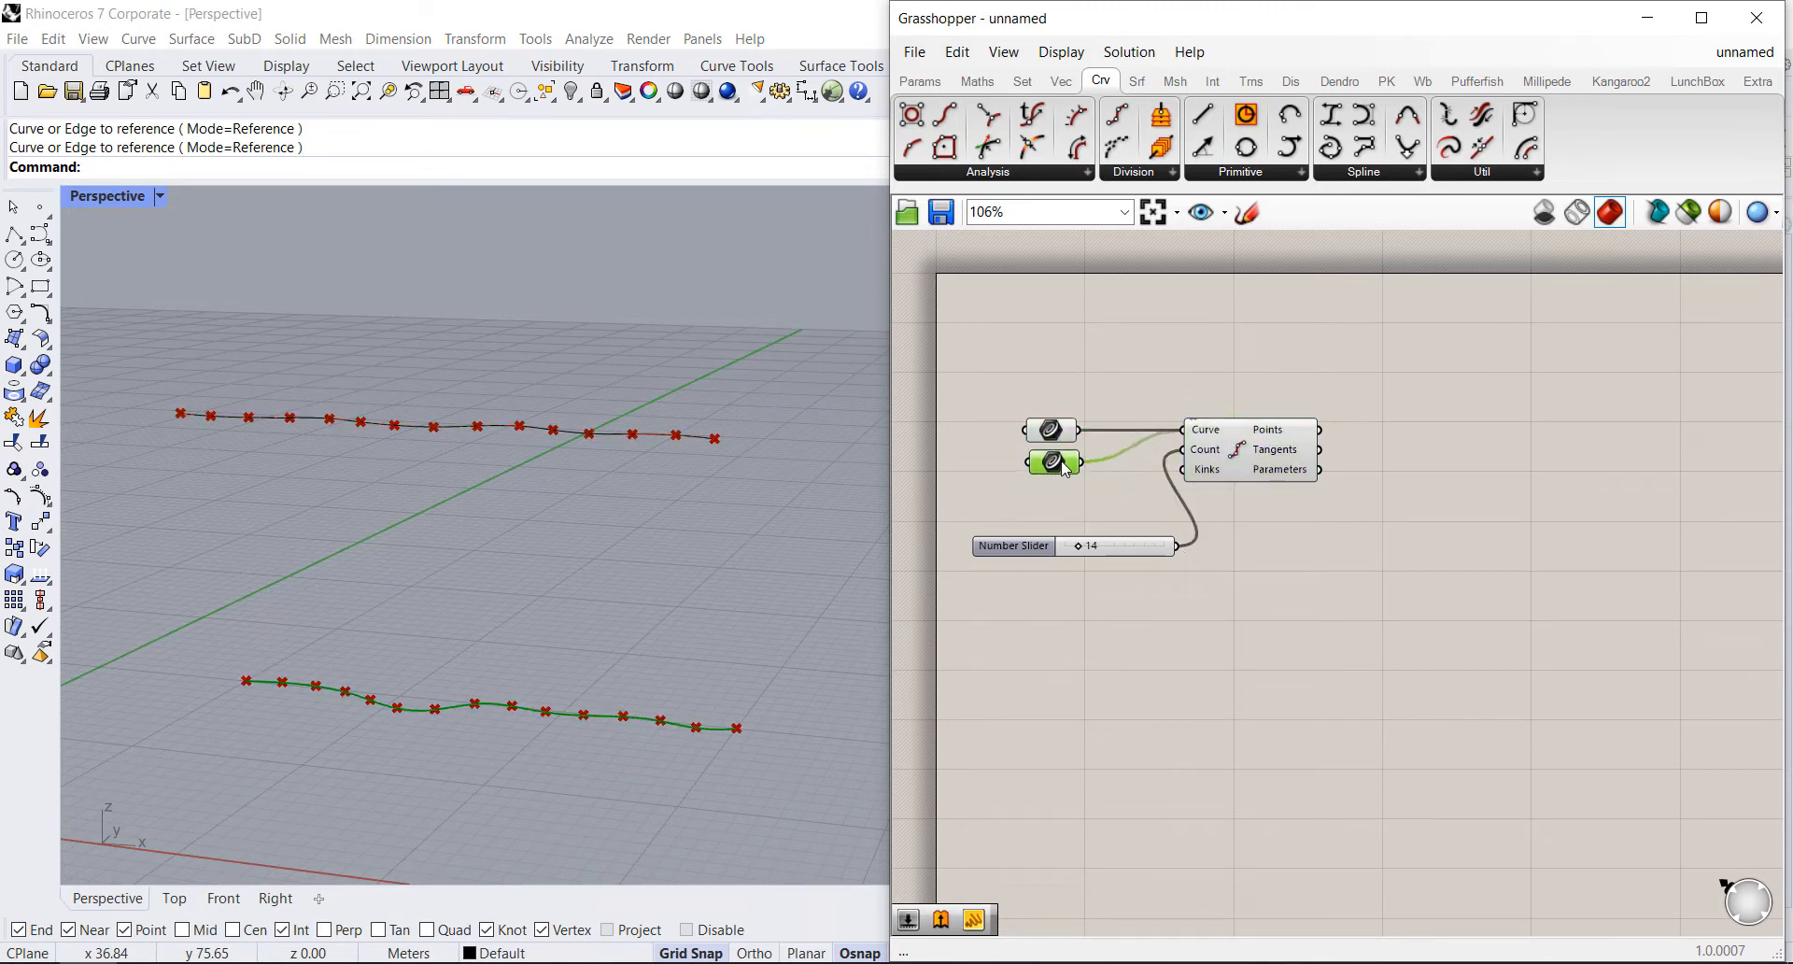
left_click(1289, 412)
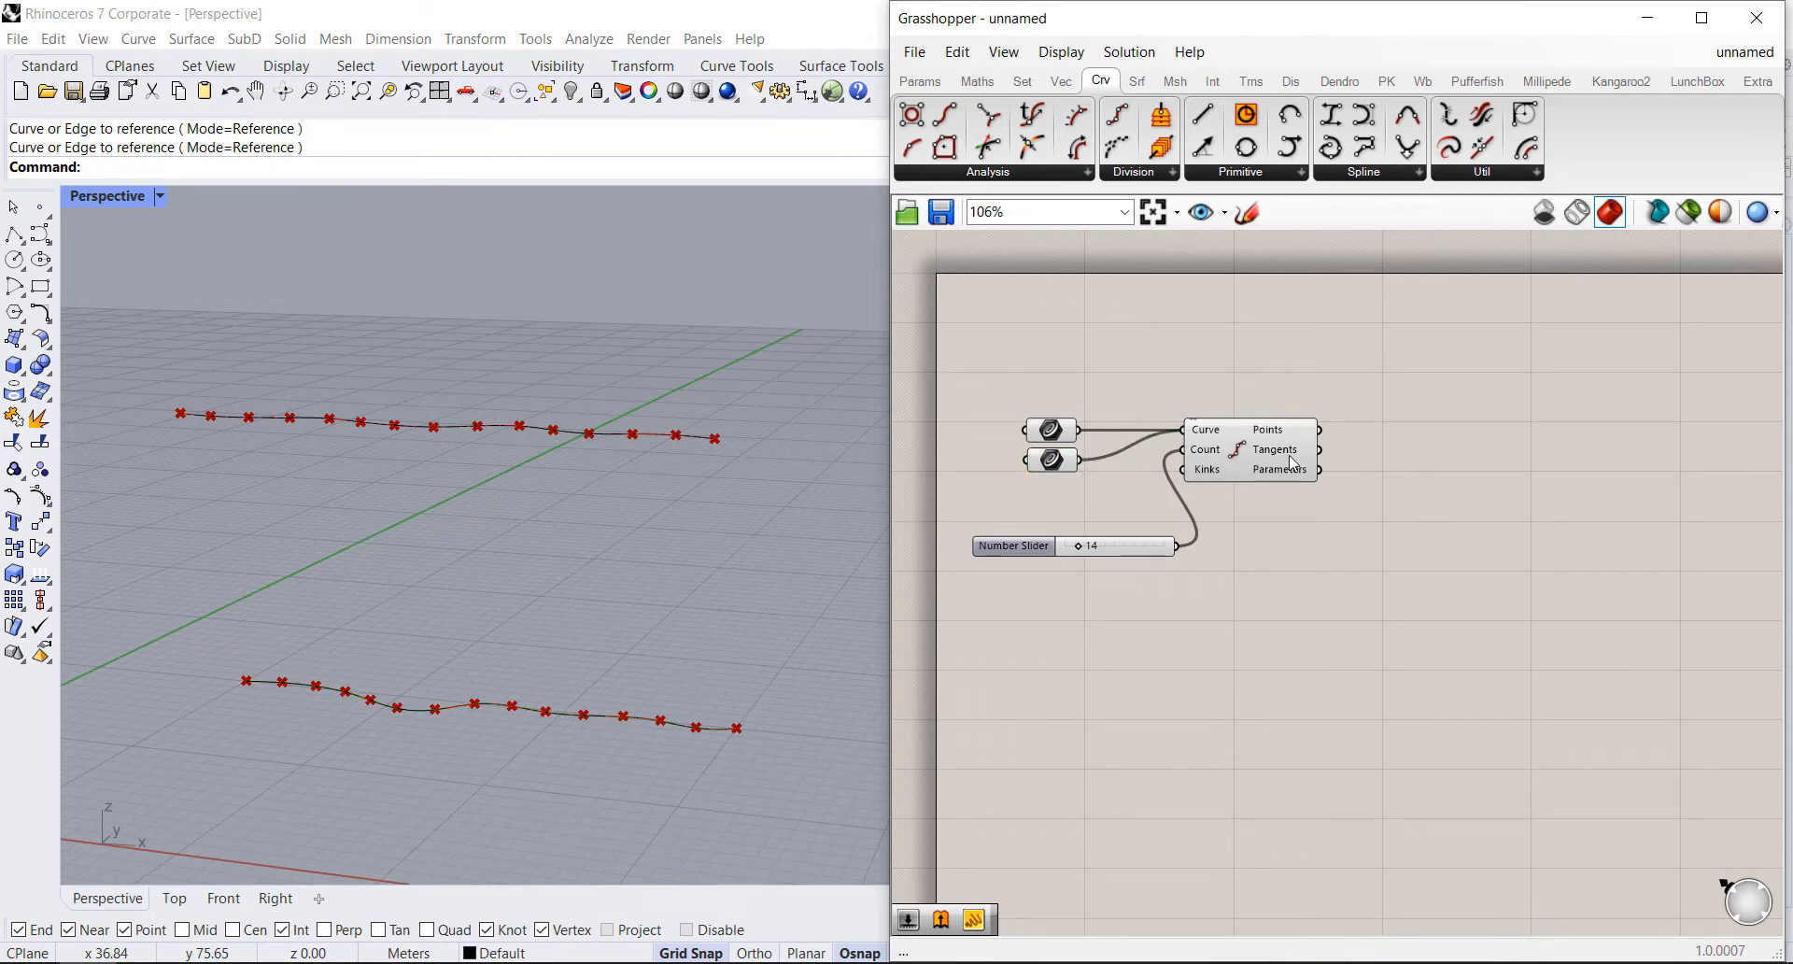
mouse_move(1287, 433)
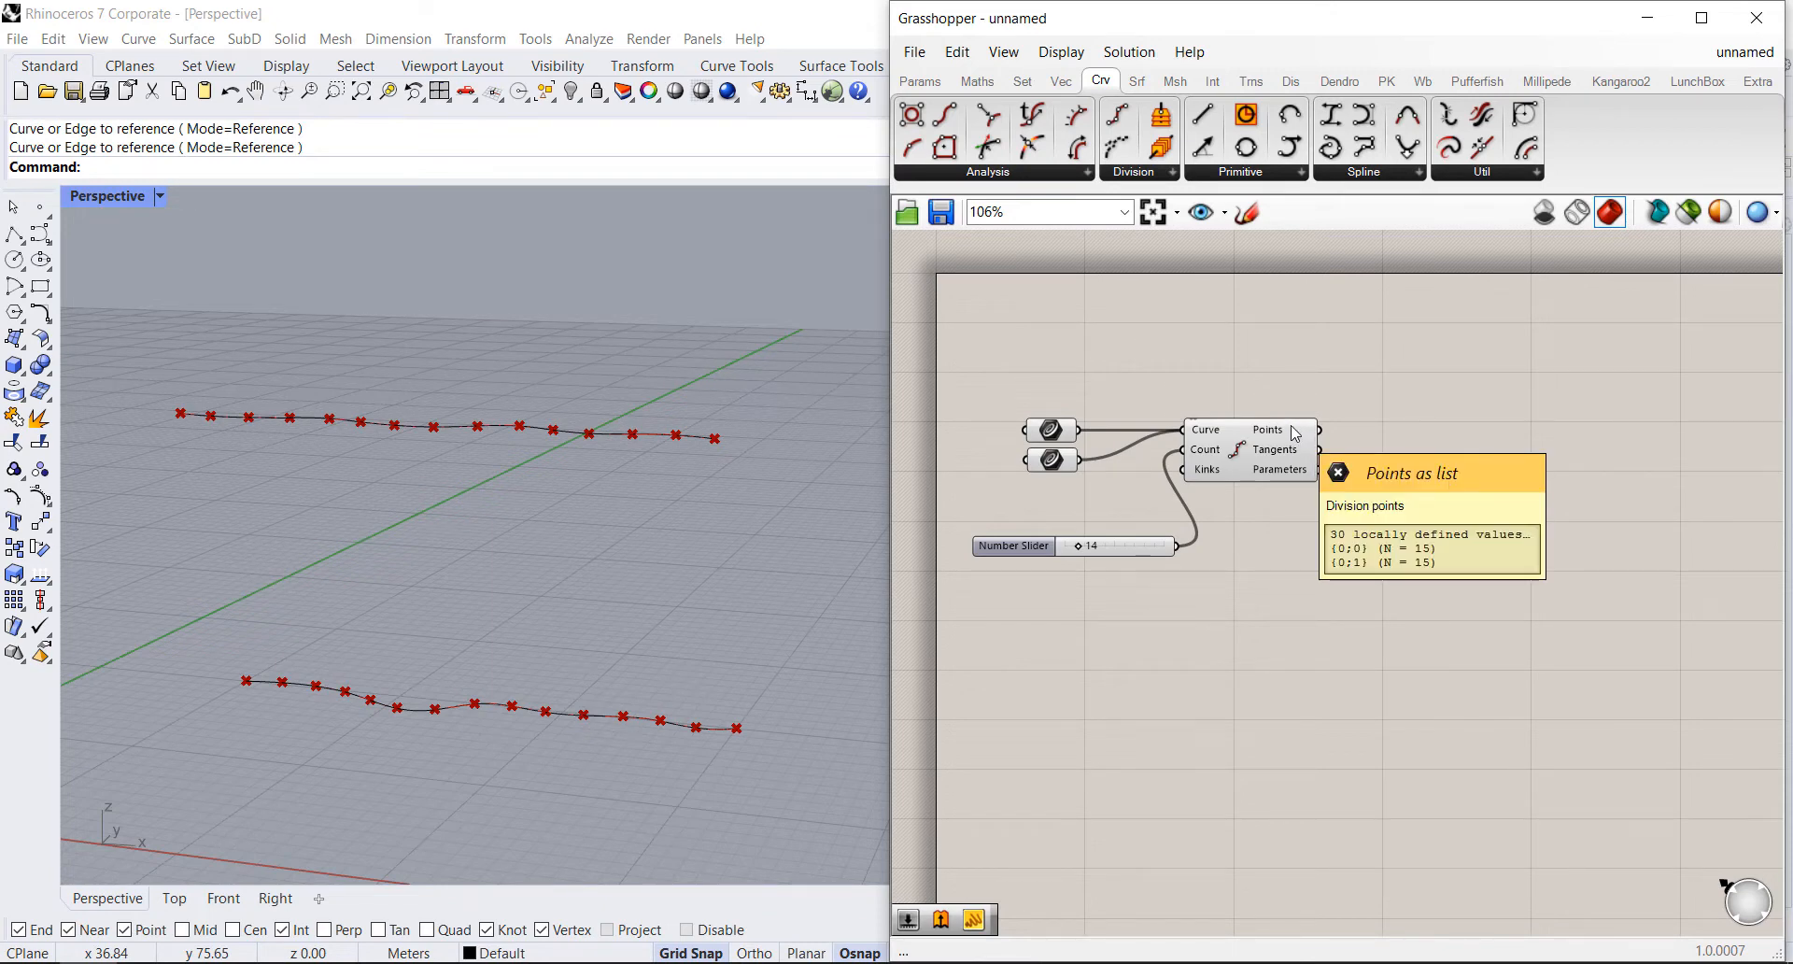
left_click(1251, 451)
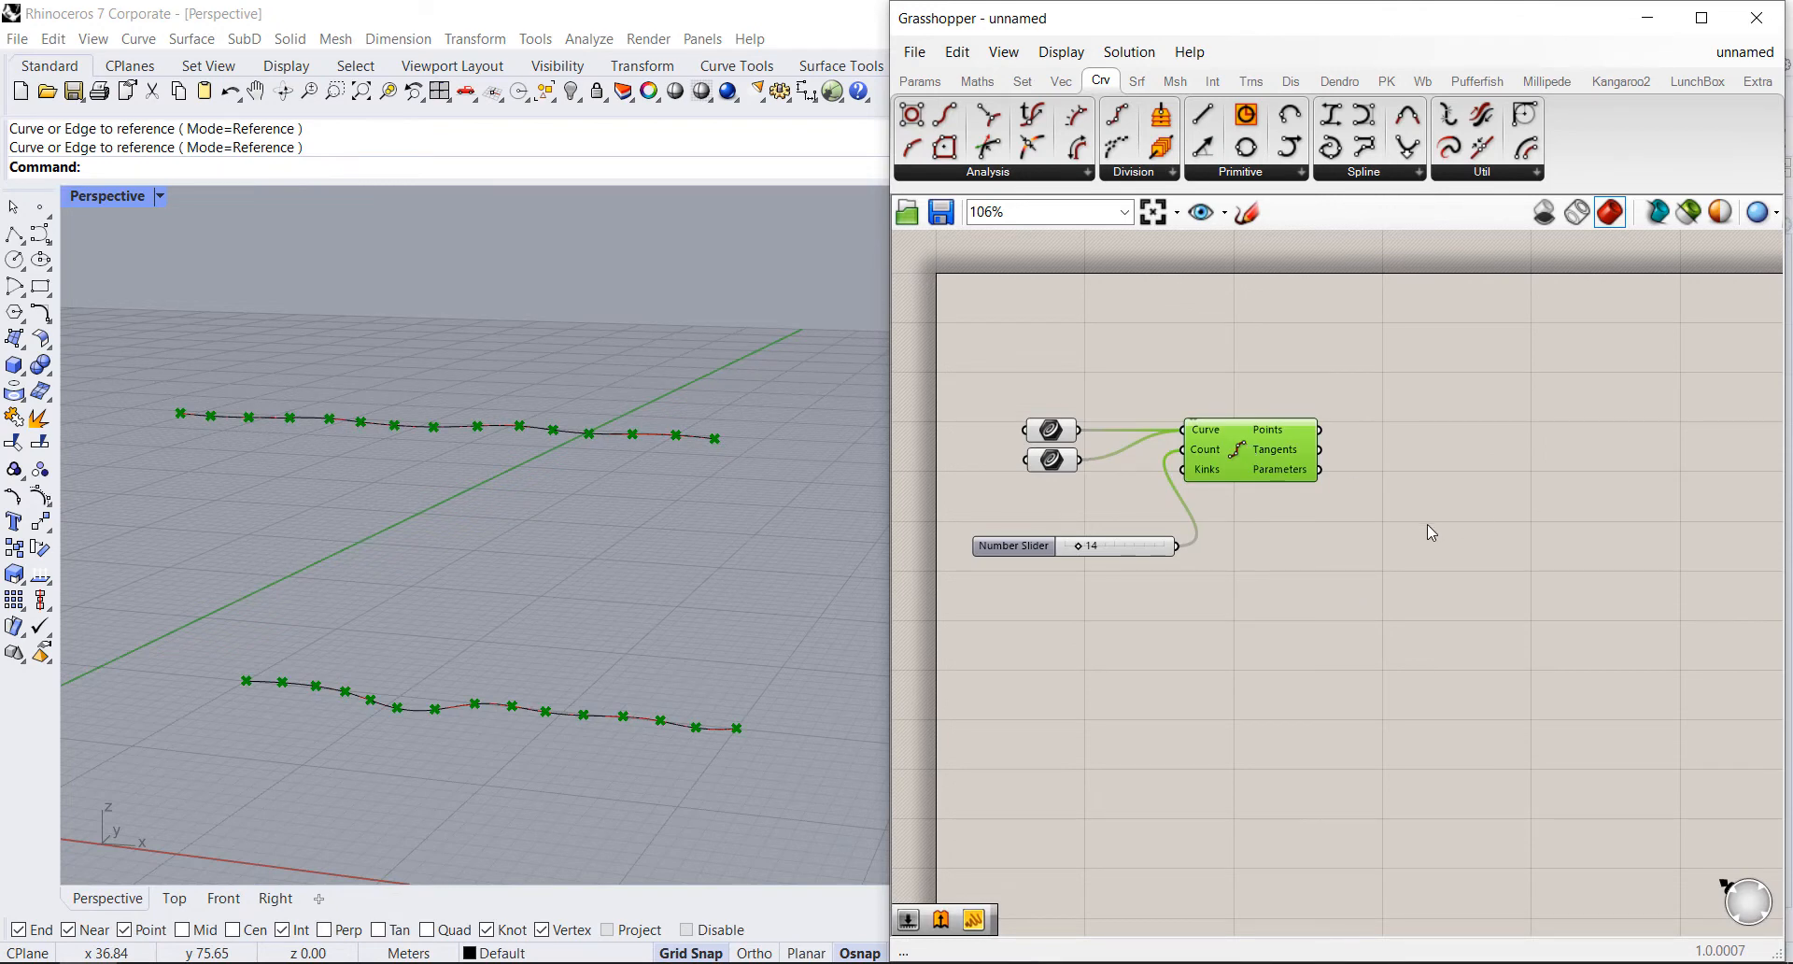
left_click(1348, 543)
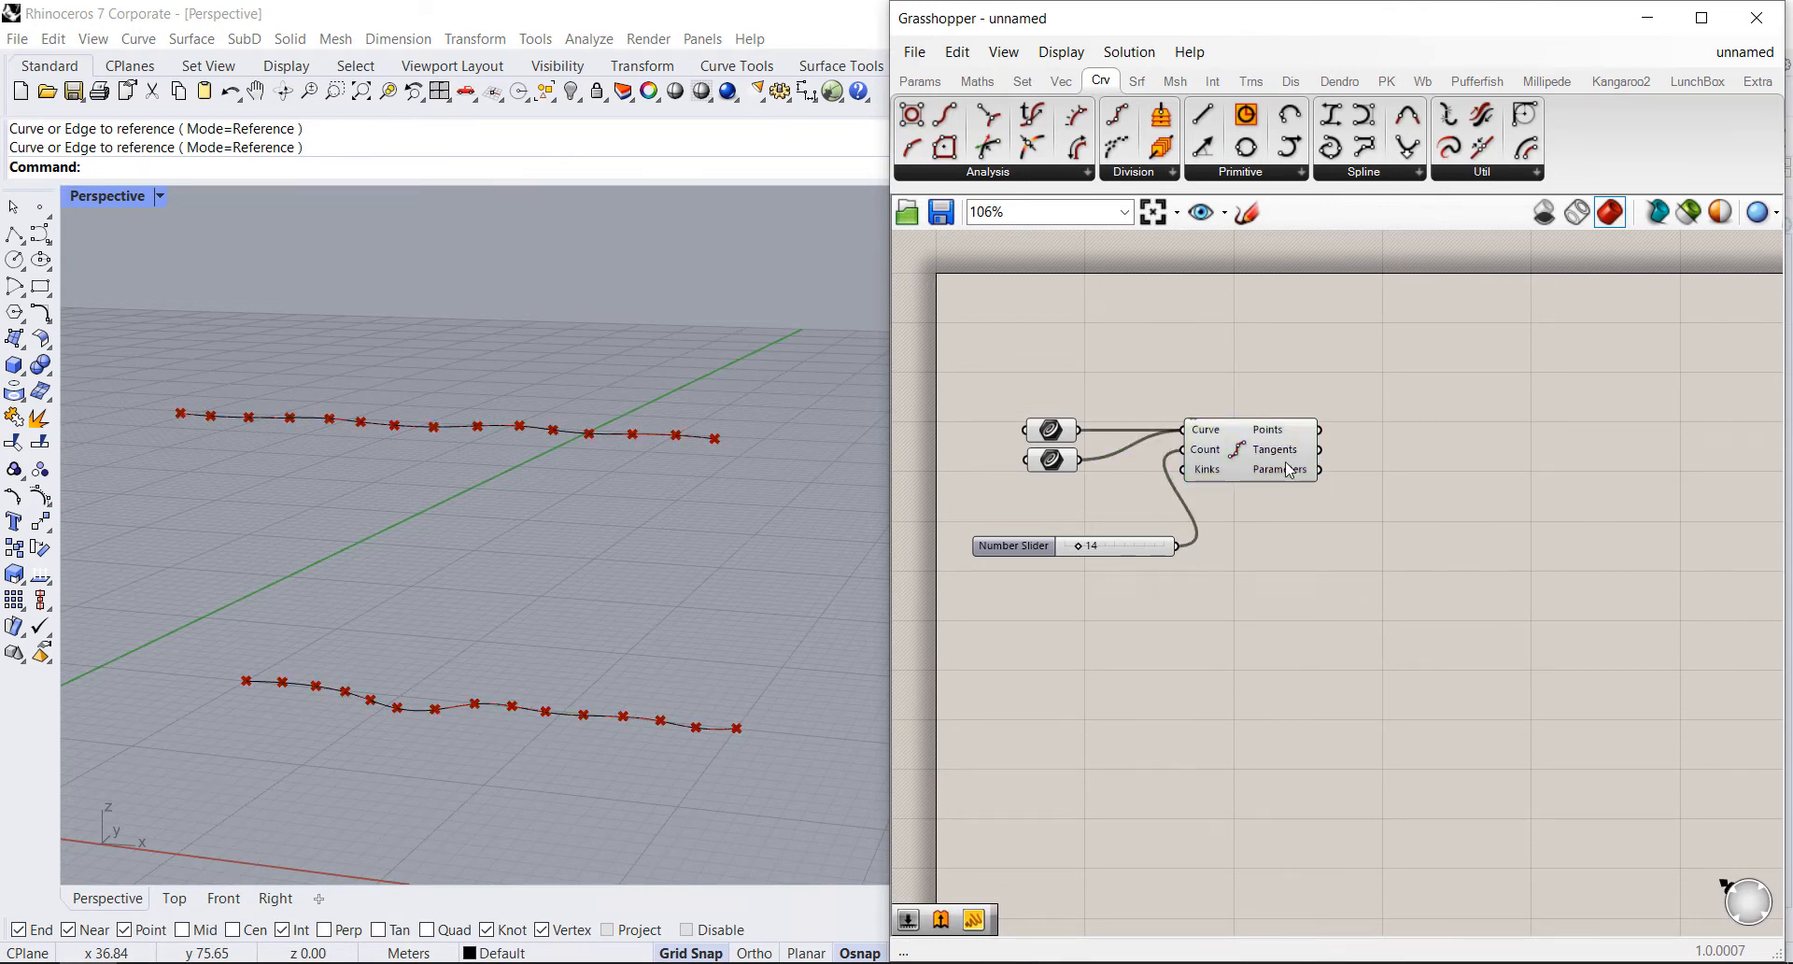
Step: Add a second Divide Curve component below the first and move the Number Slider above the Curve parameters
left_click_drag(1127, 122, 1308, 527)
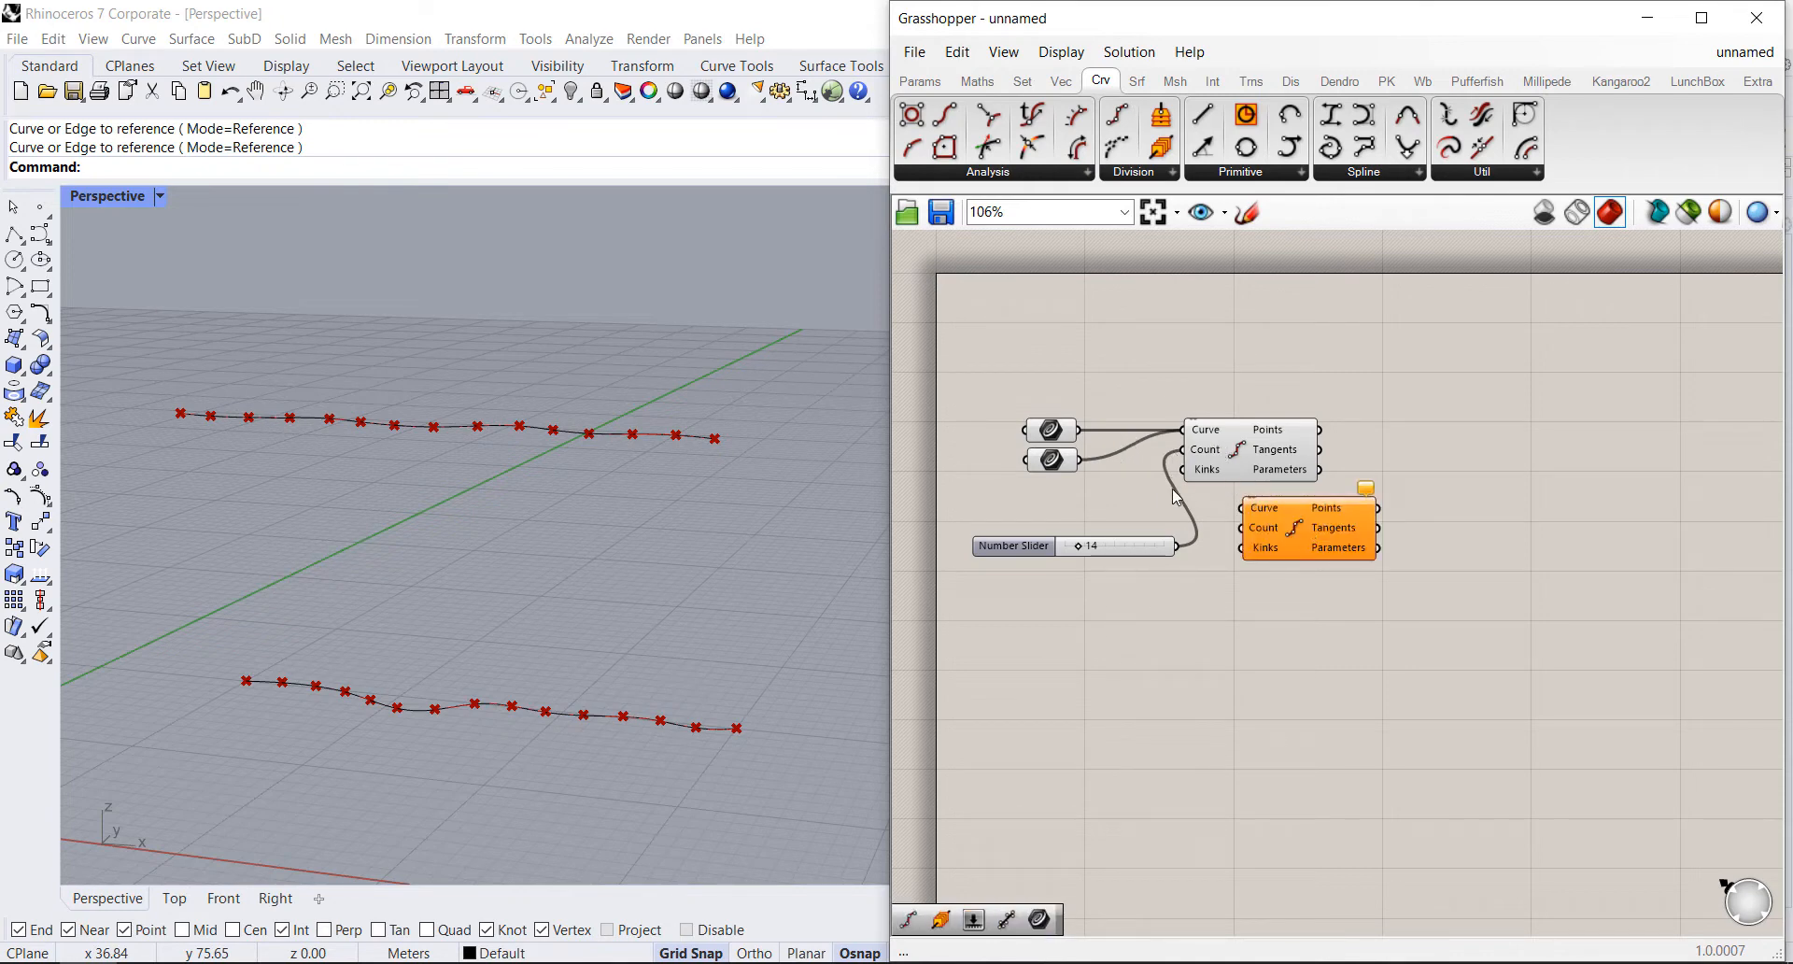
left_click_drag(1040, 549, 1041, 352)
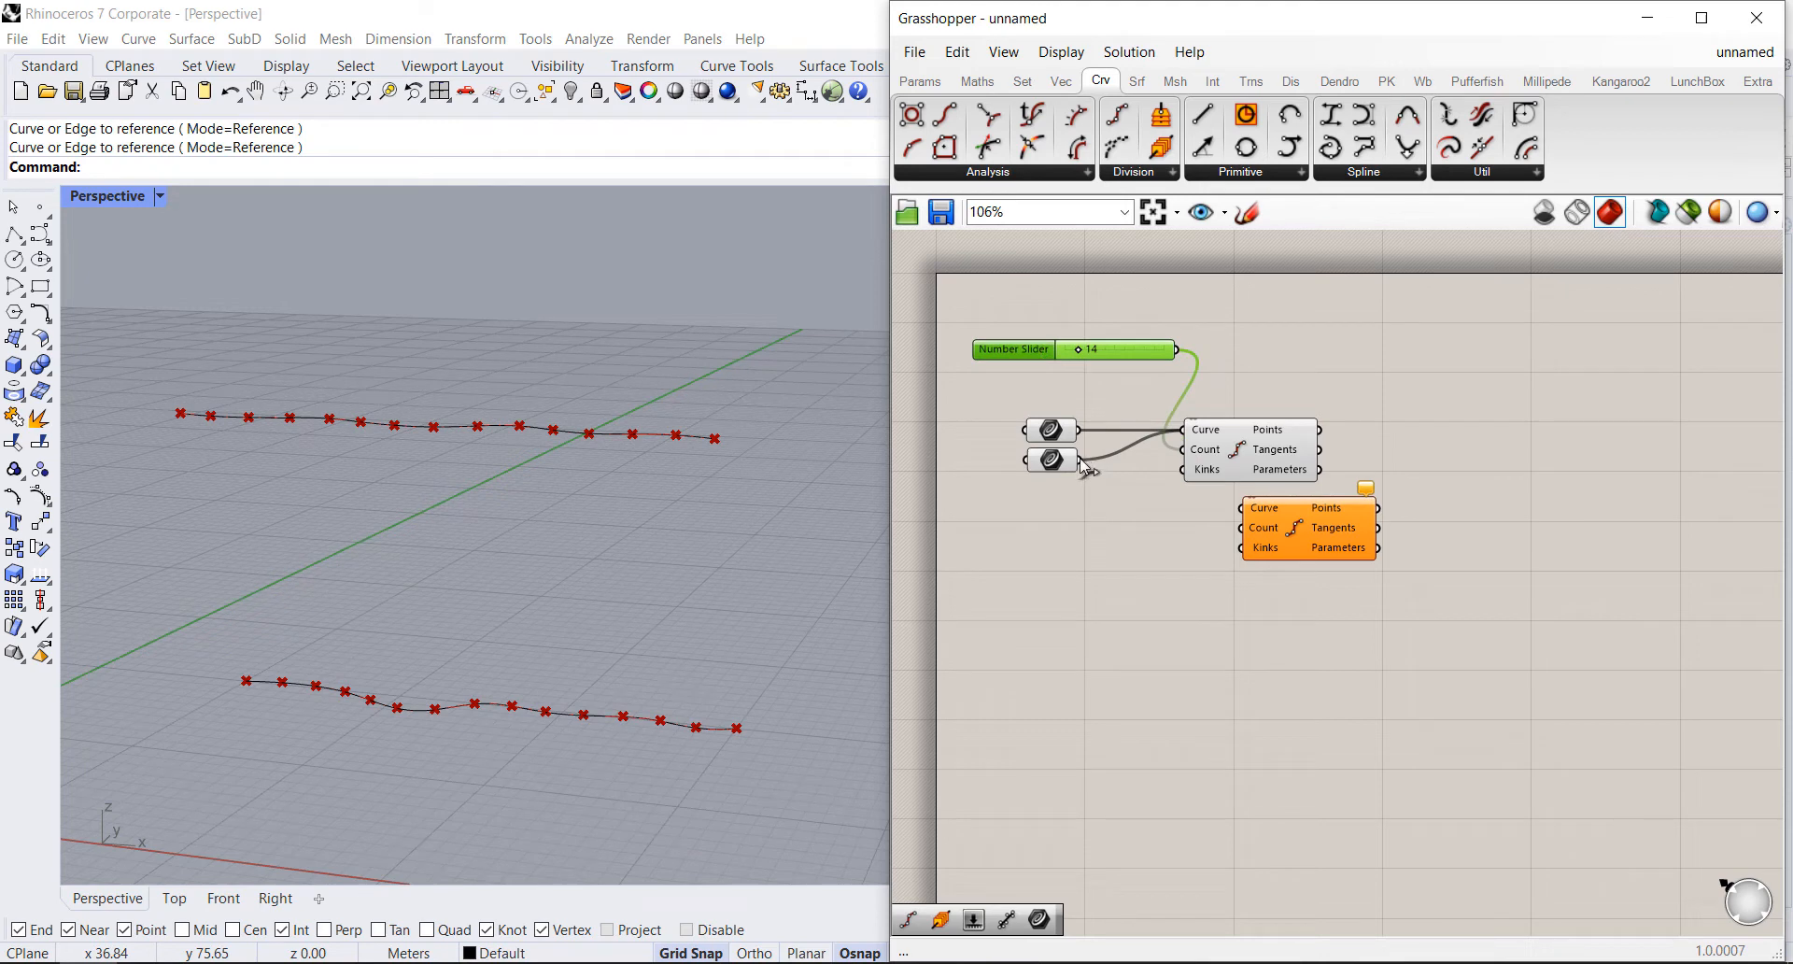
Step: Connect the second Curve parameter to the new Divide Curve's Curve input and align that component under the first one
left_click_drag(1080, 460, 1242, 507)
left_click(1322, 549)
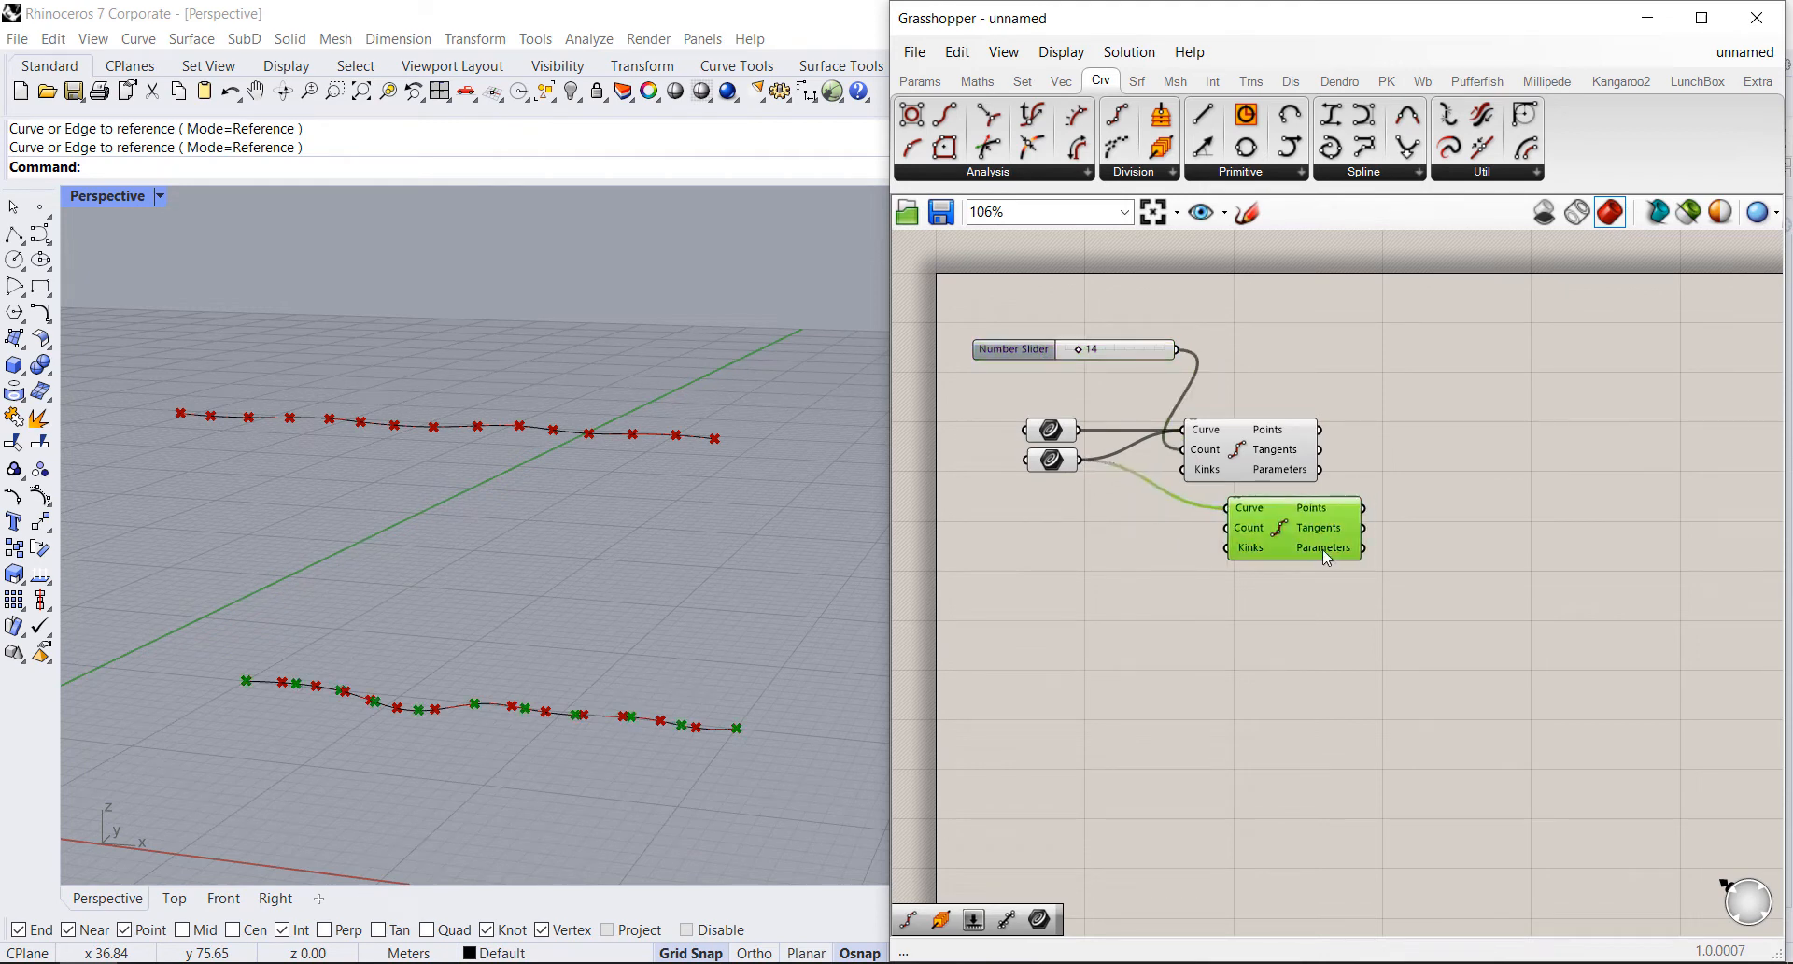
left_click_drag(1322, 549, 1276, 551)
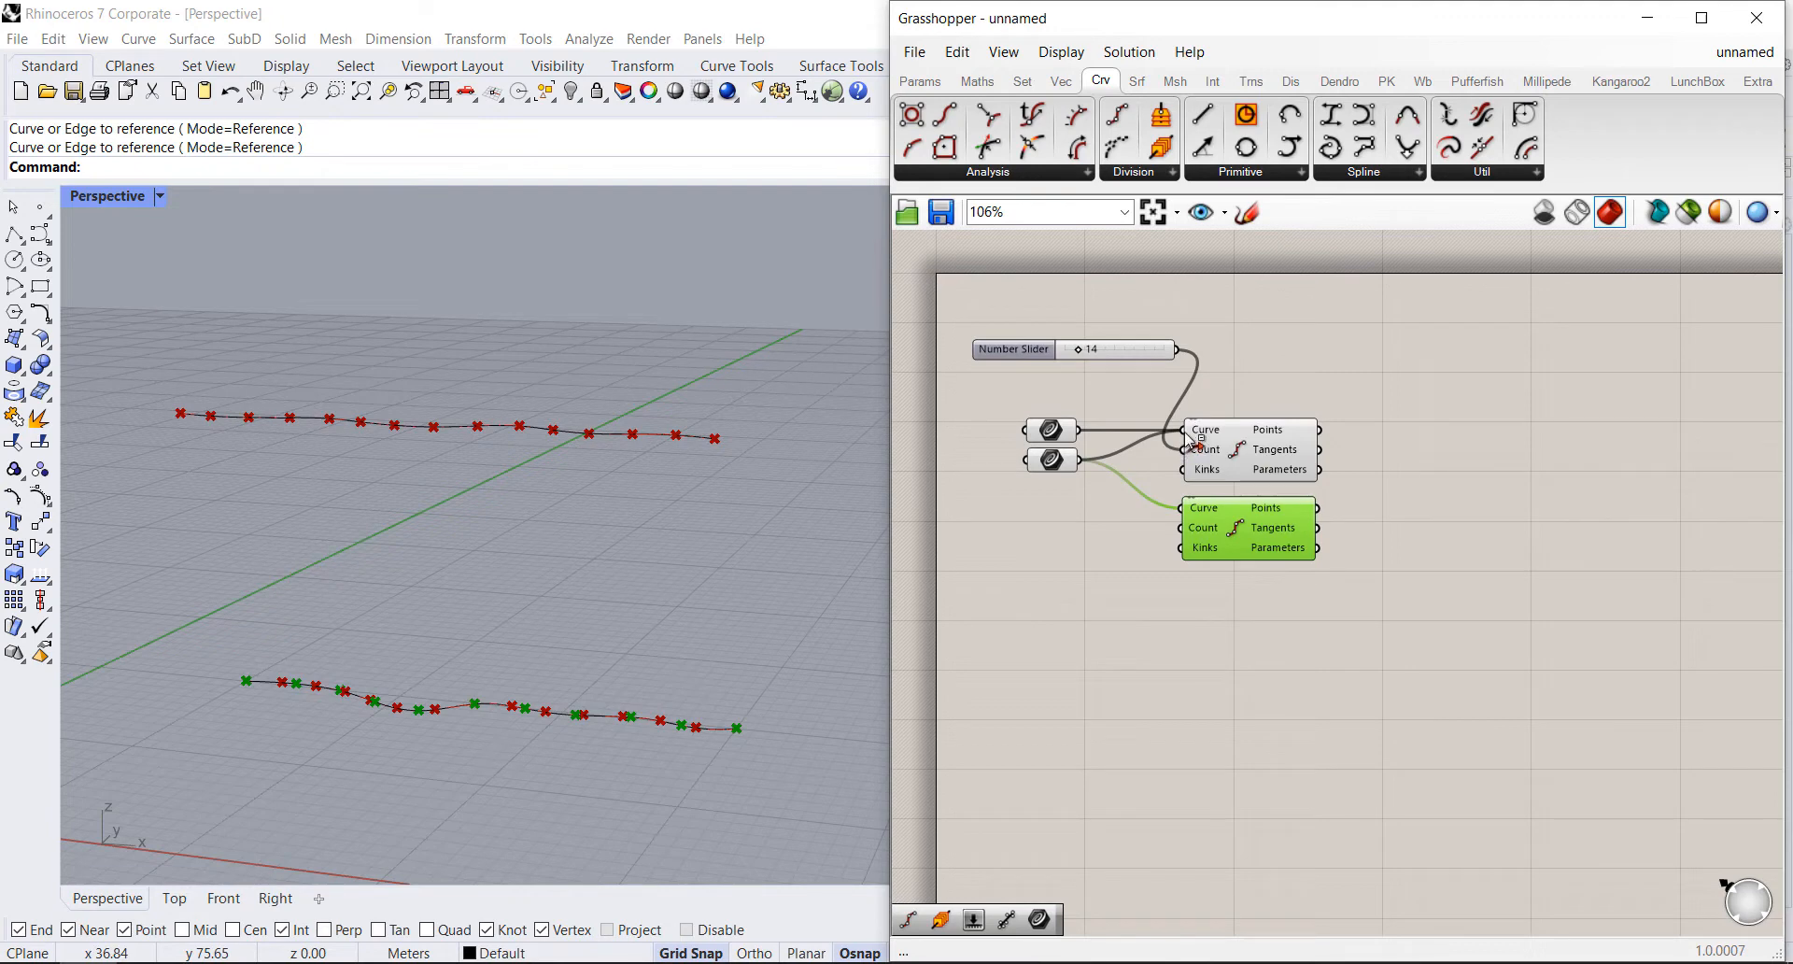
Step: Disconnect the second Curve parameter from the first Divide Curve component and check each component's division points
left_click_drag(1189, 439, 1089, 464)
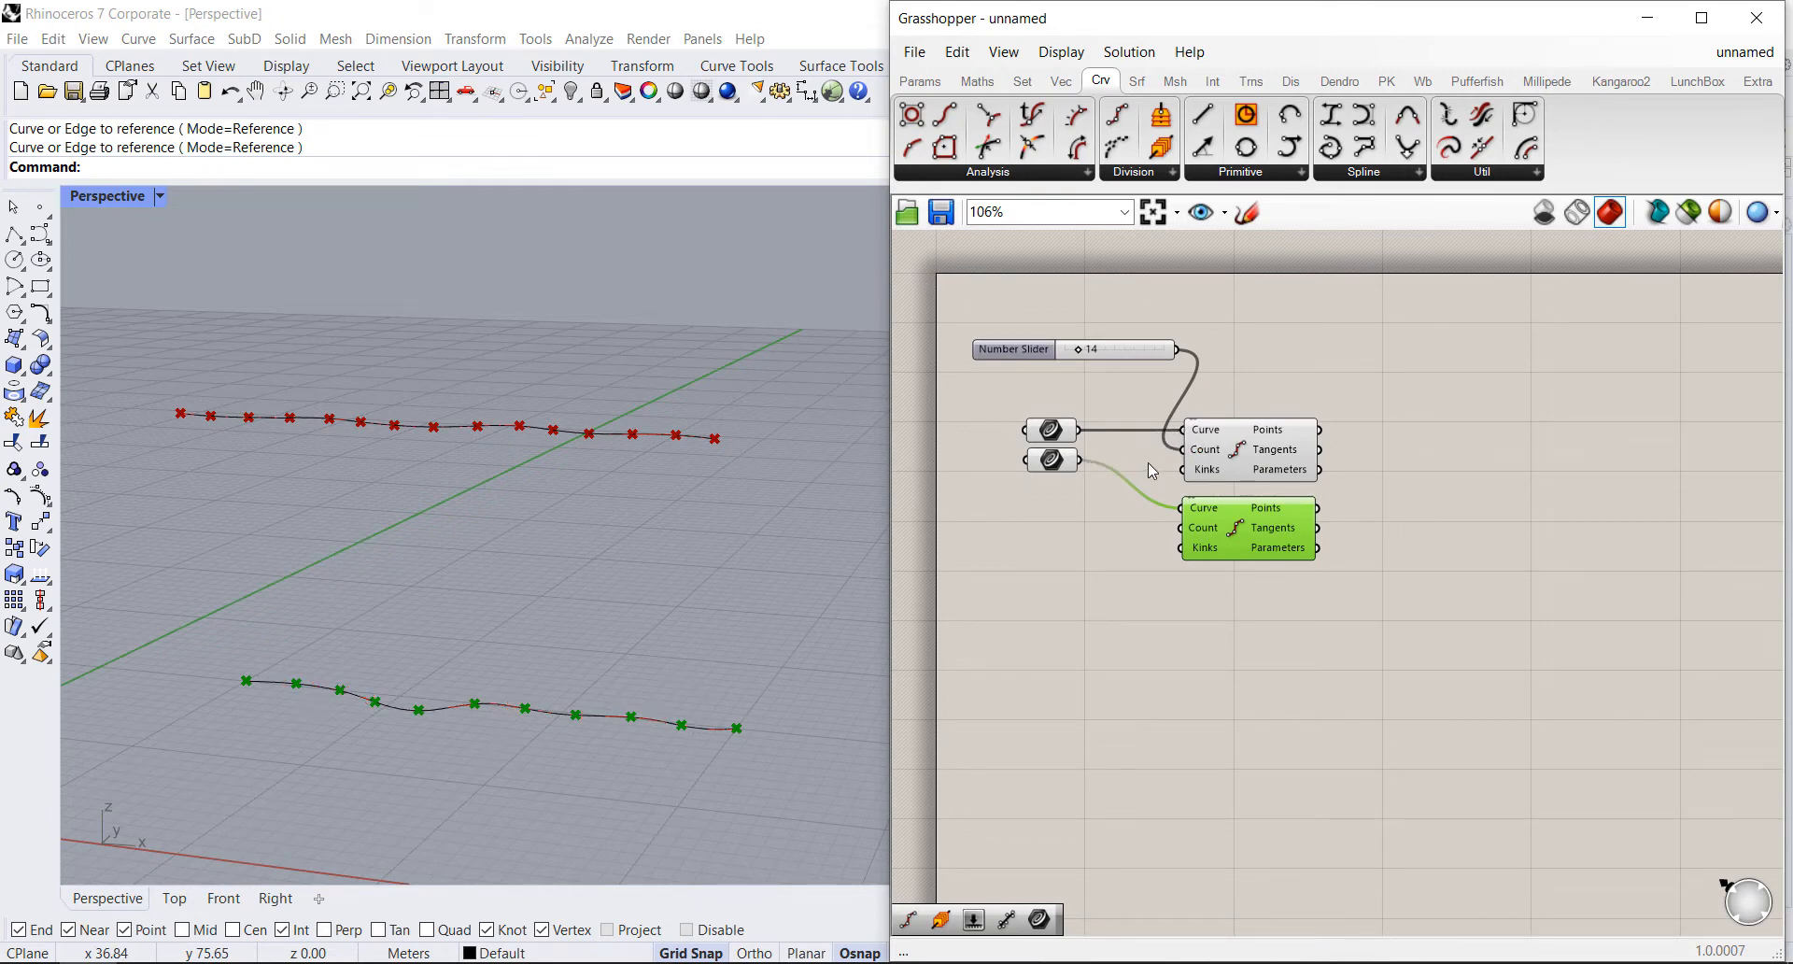
left_click(1286, 364)
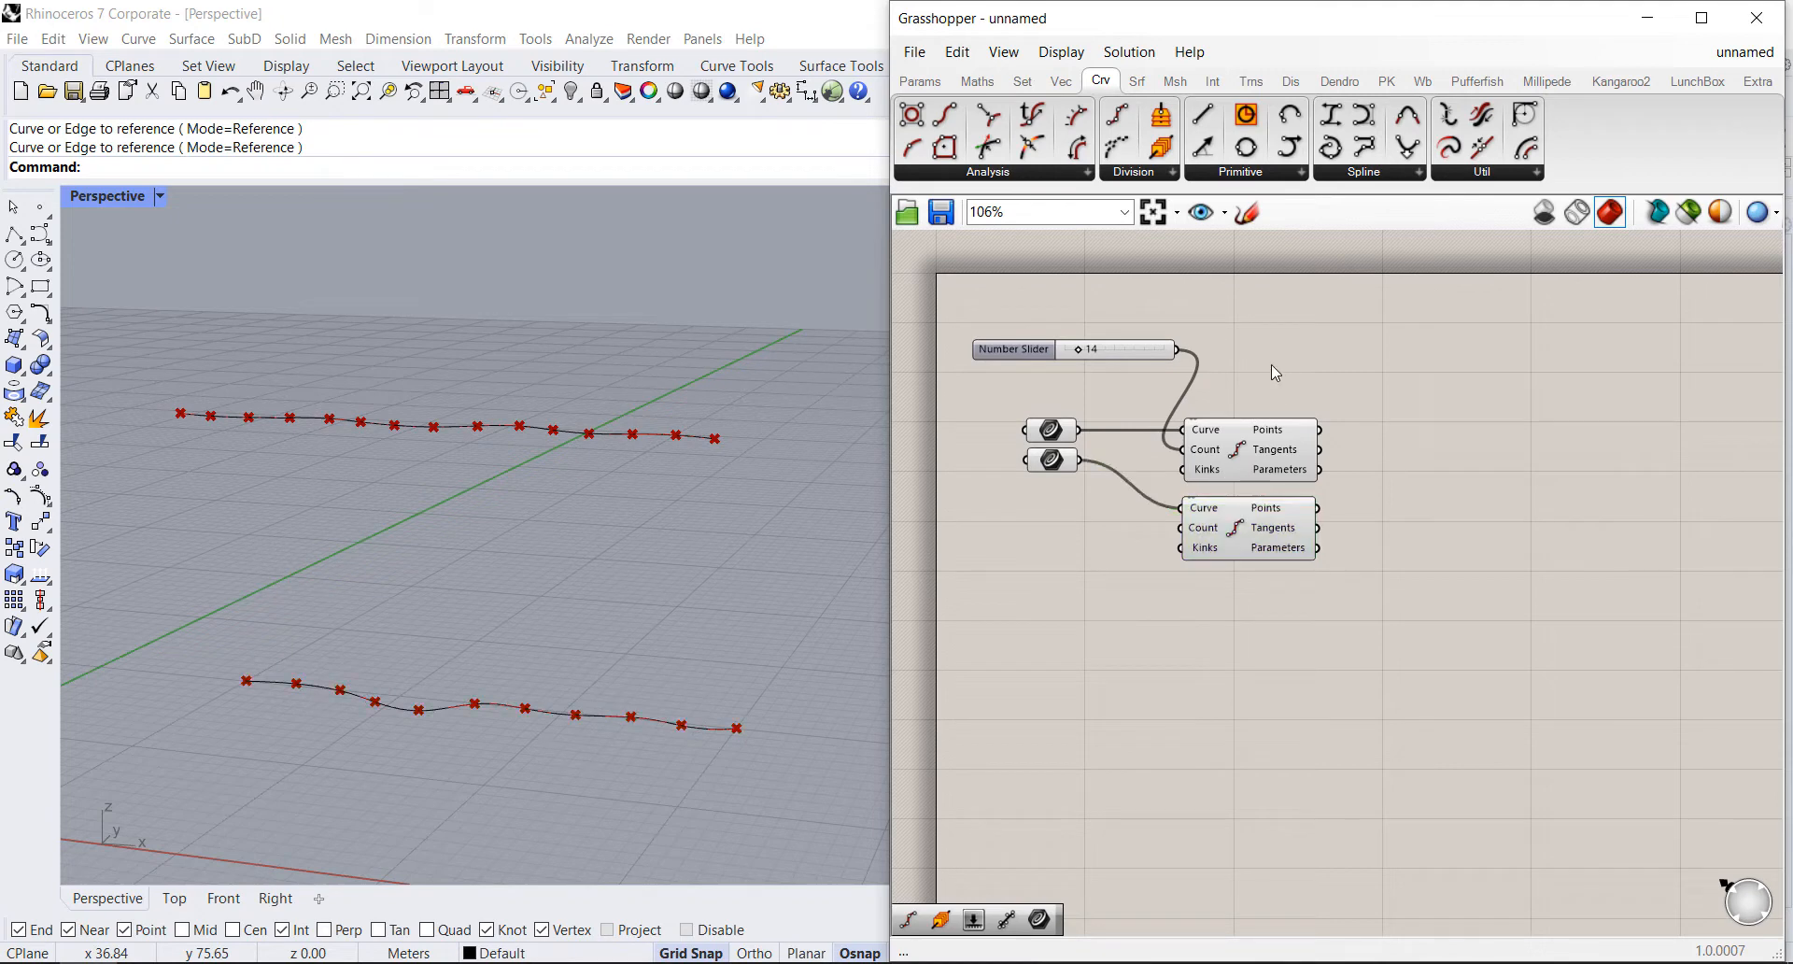
left_click(1256, 523)
left_click(1266, 462)
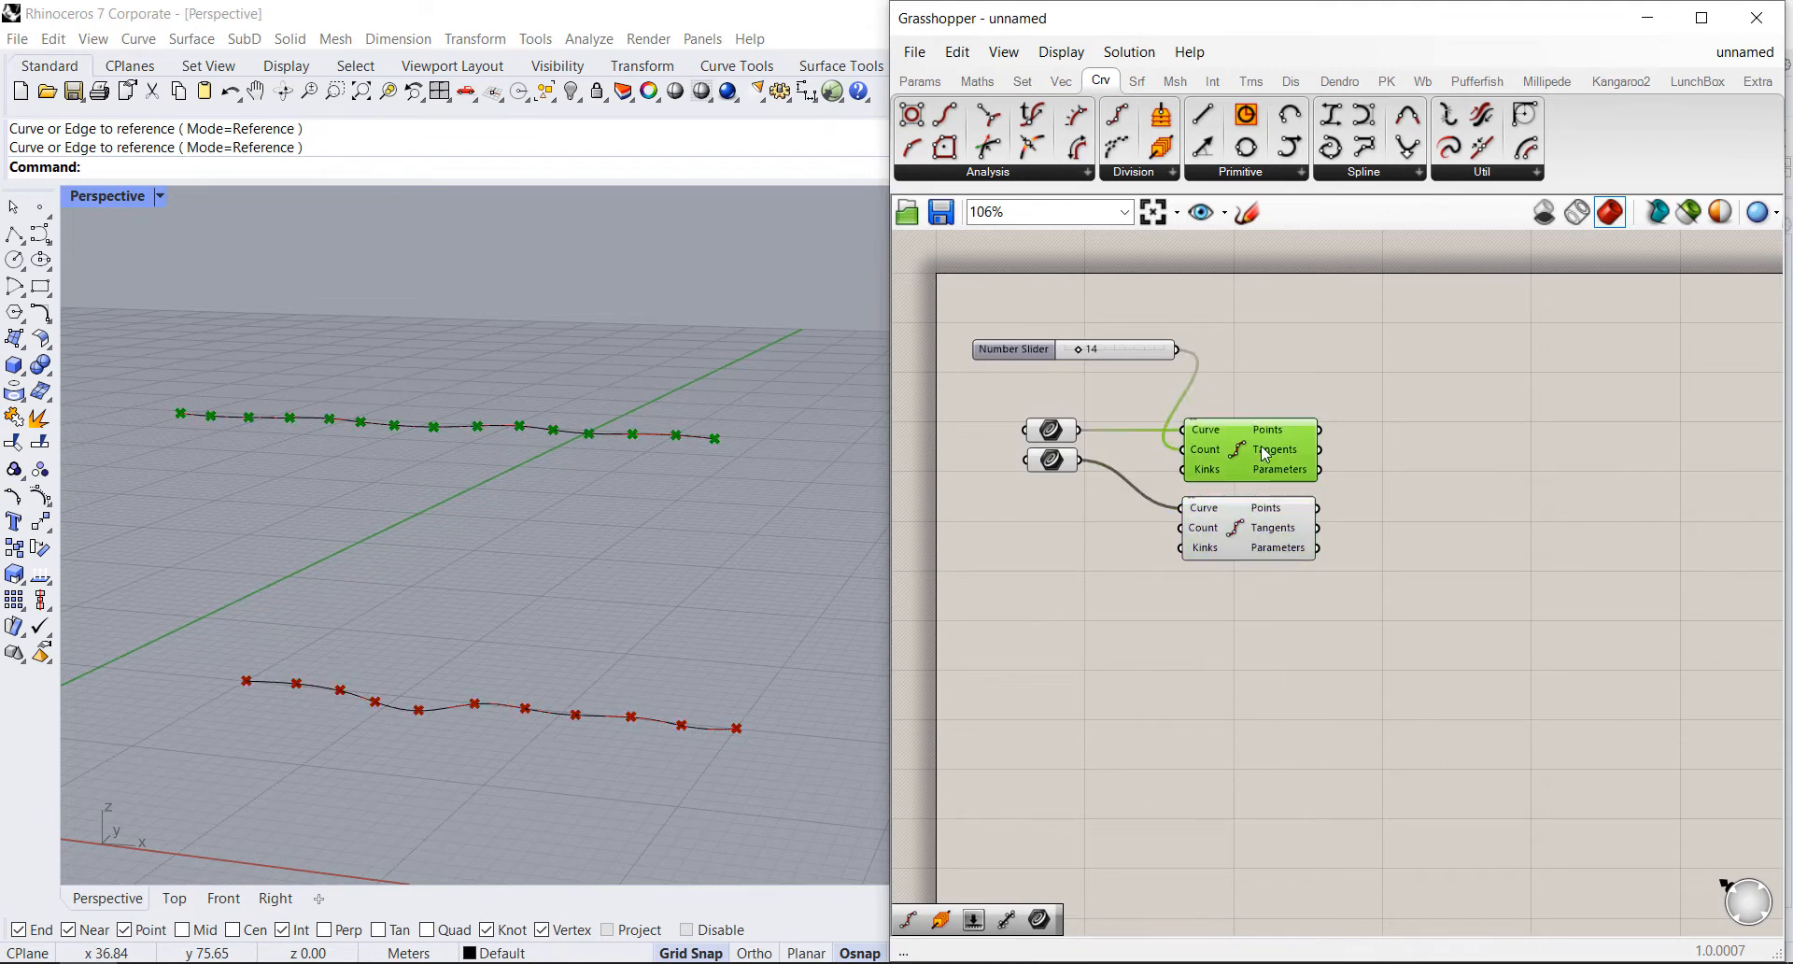
Step: Connect the Number Slider to the Count input of the second Divide Curve component as well
left_click(1249, 541)
left_click(1251, 458)
left_click(1266, 347)
left_click_drag(1179, 349, 1180, 527)
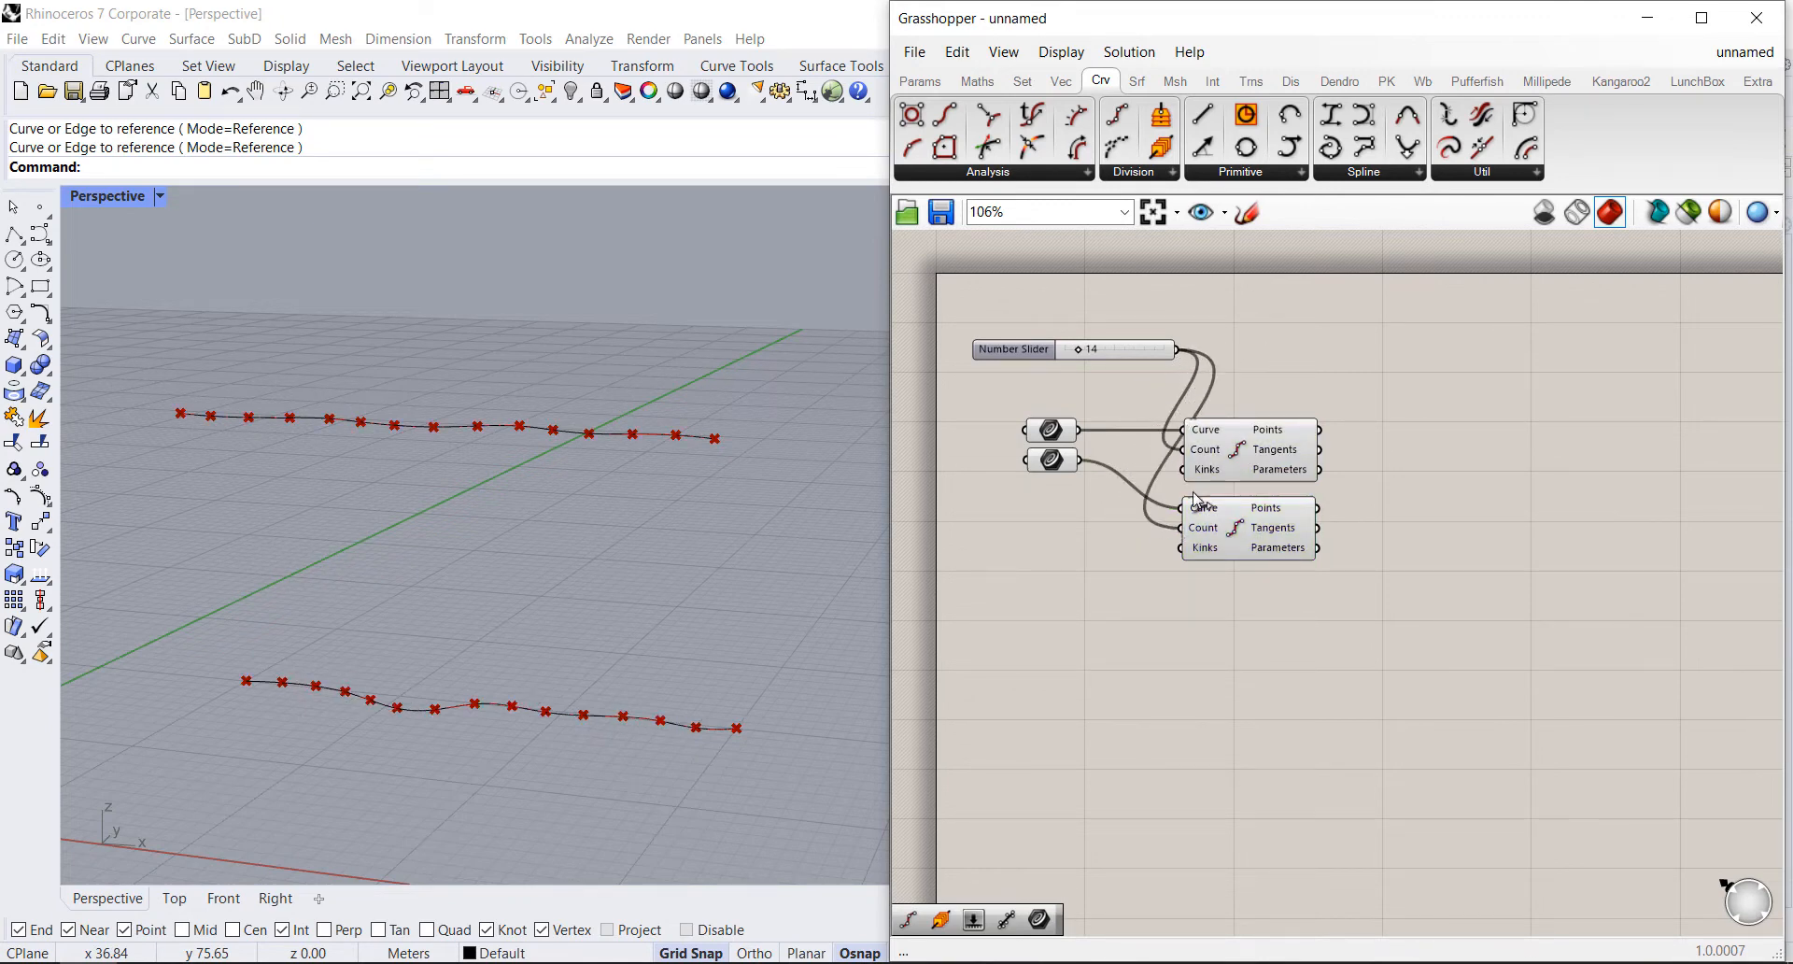
Step: Align the two Divide Curve components and move the Number Slider below the Curve parameters, level with the second component's Count input
left_click_drag(1234, 442, 1248, 441)
left_click_drag(1247, 535, 1263, 535)
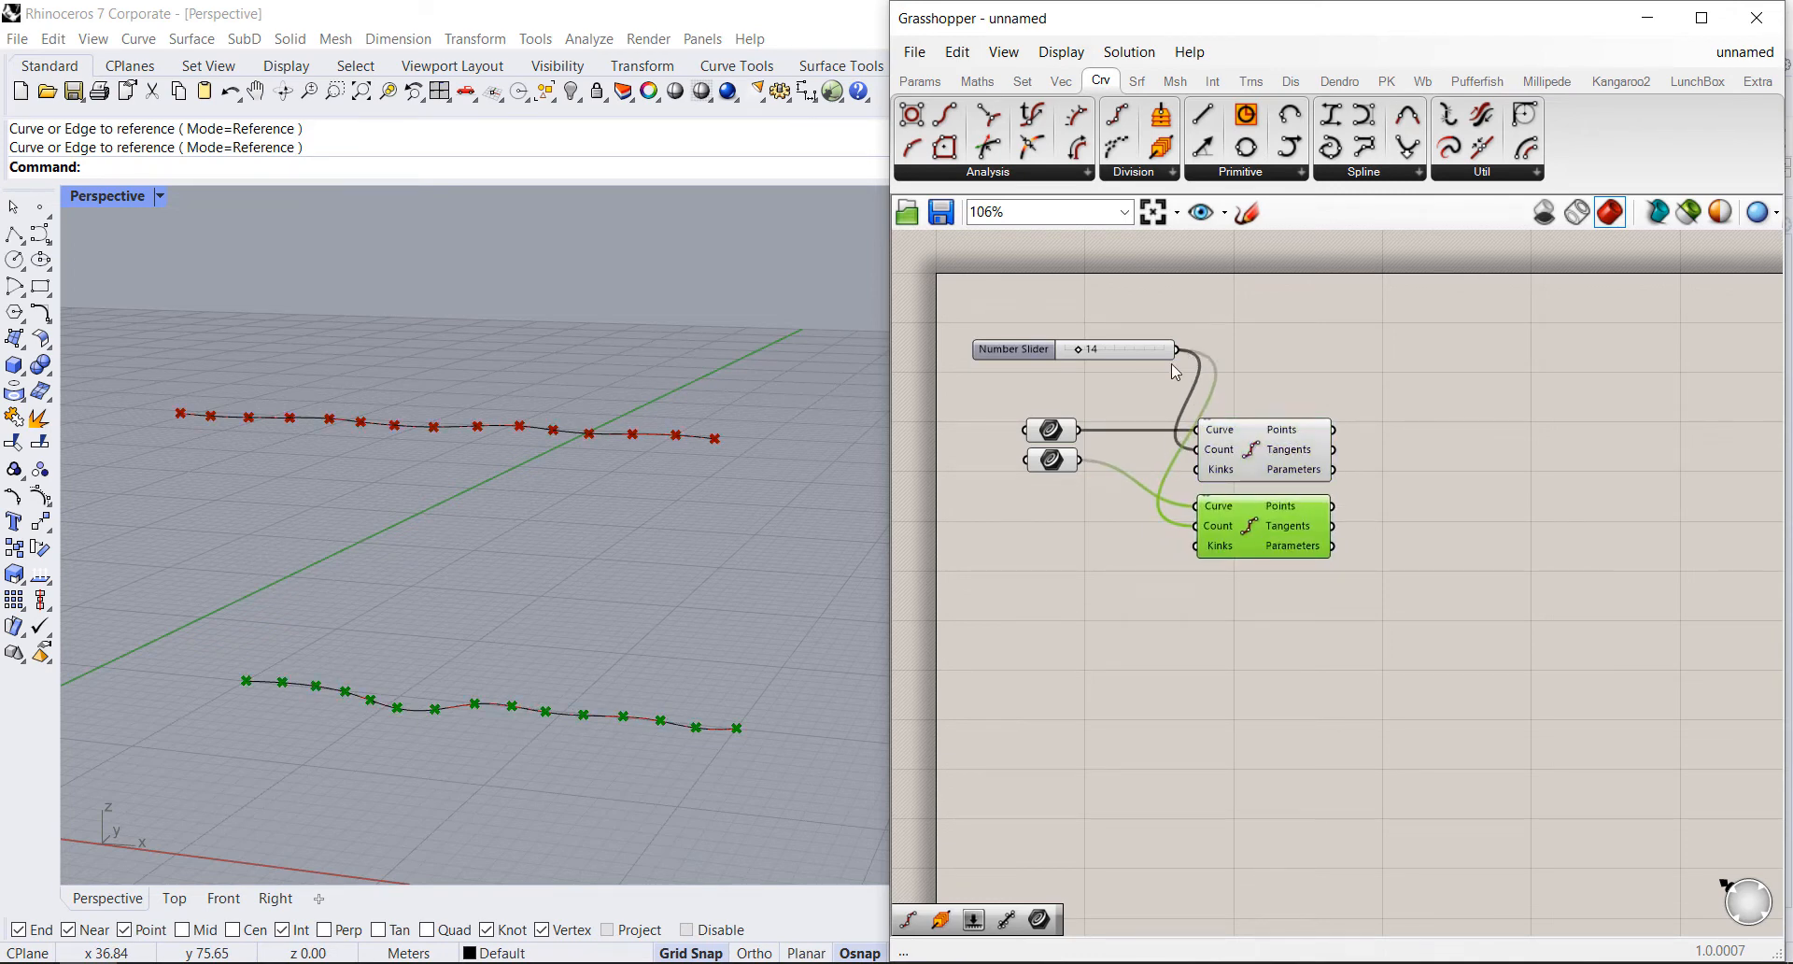
left_click_drag(1135, 350, 1123, 529)
left_click(1303, 317)
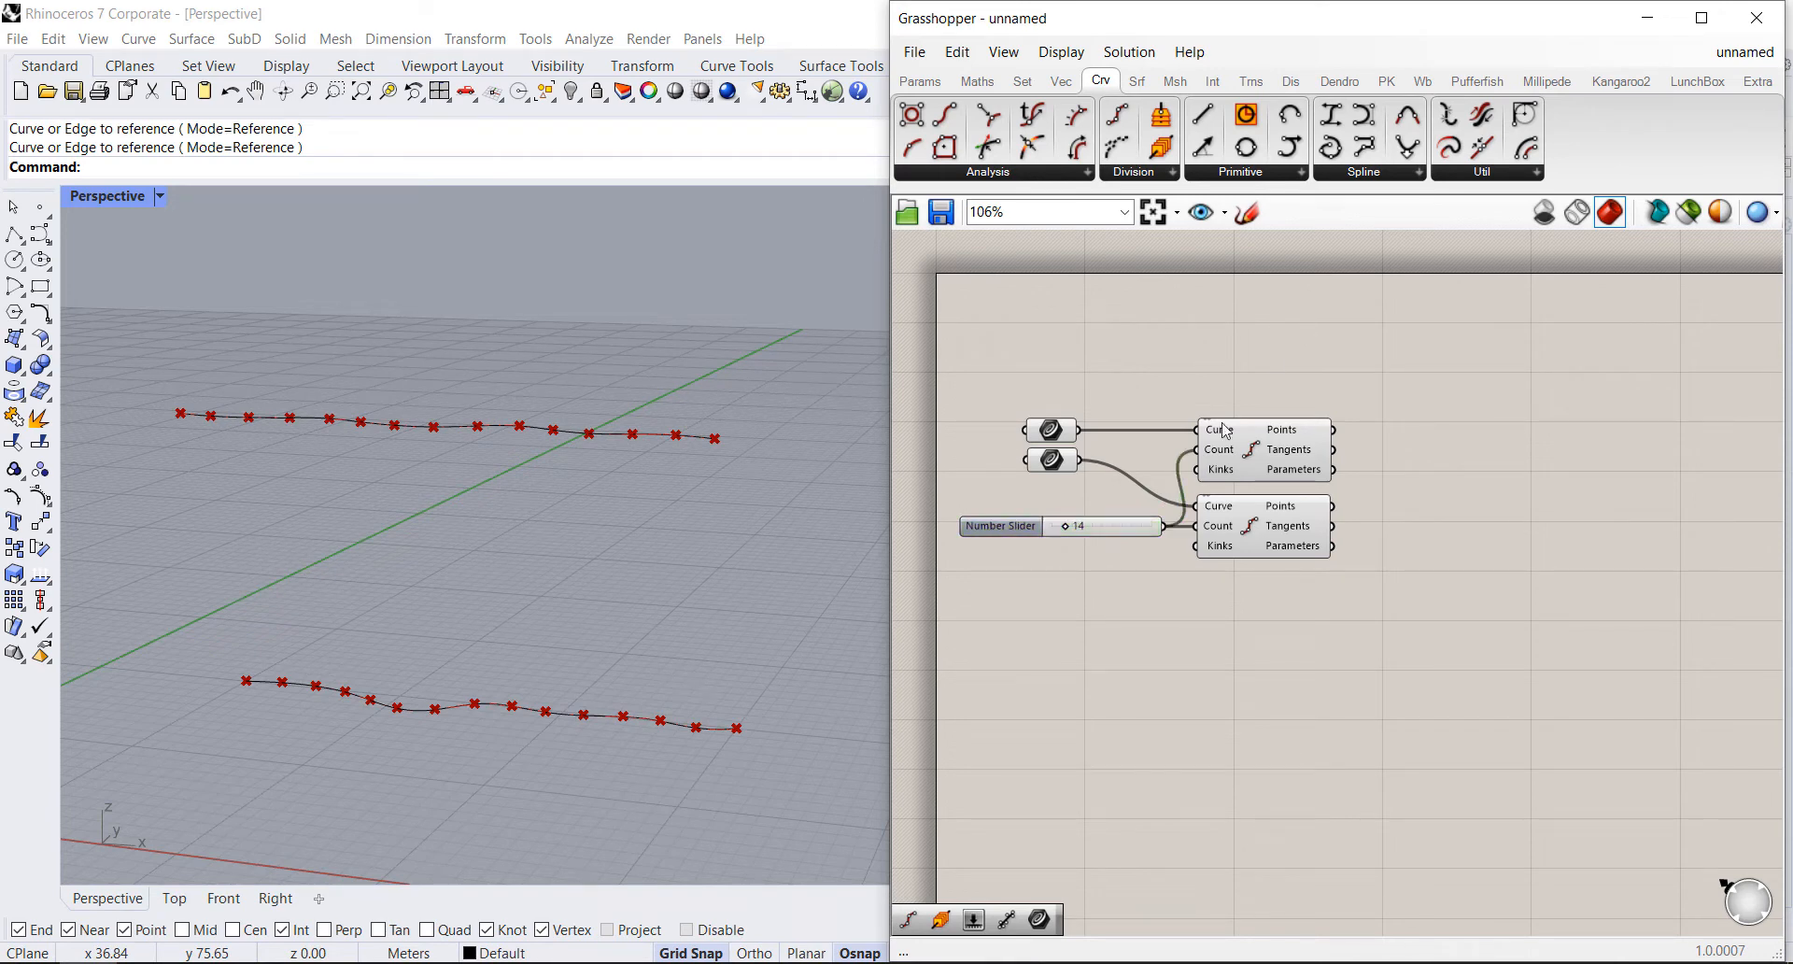
Step: Set the count slider to 9 and check the division points of each Divide Curve component
left_click(1263, 478)
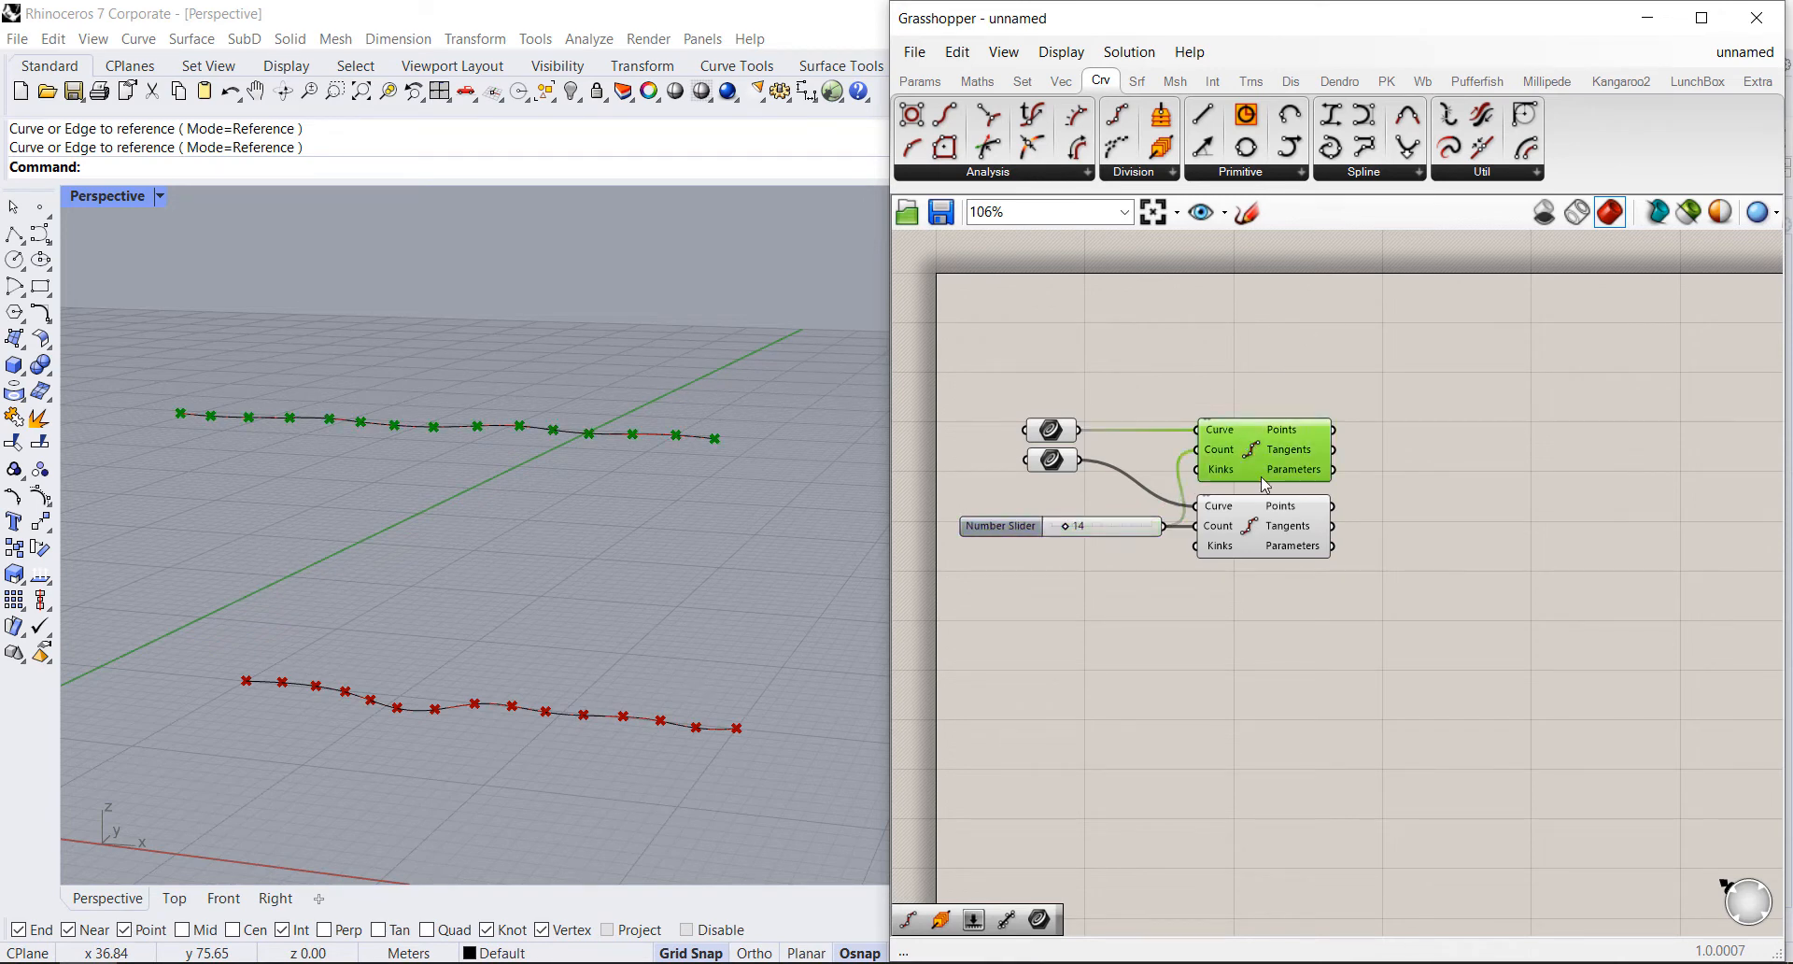
left_click(1259, 538)
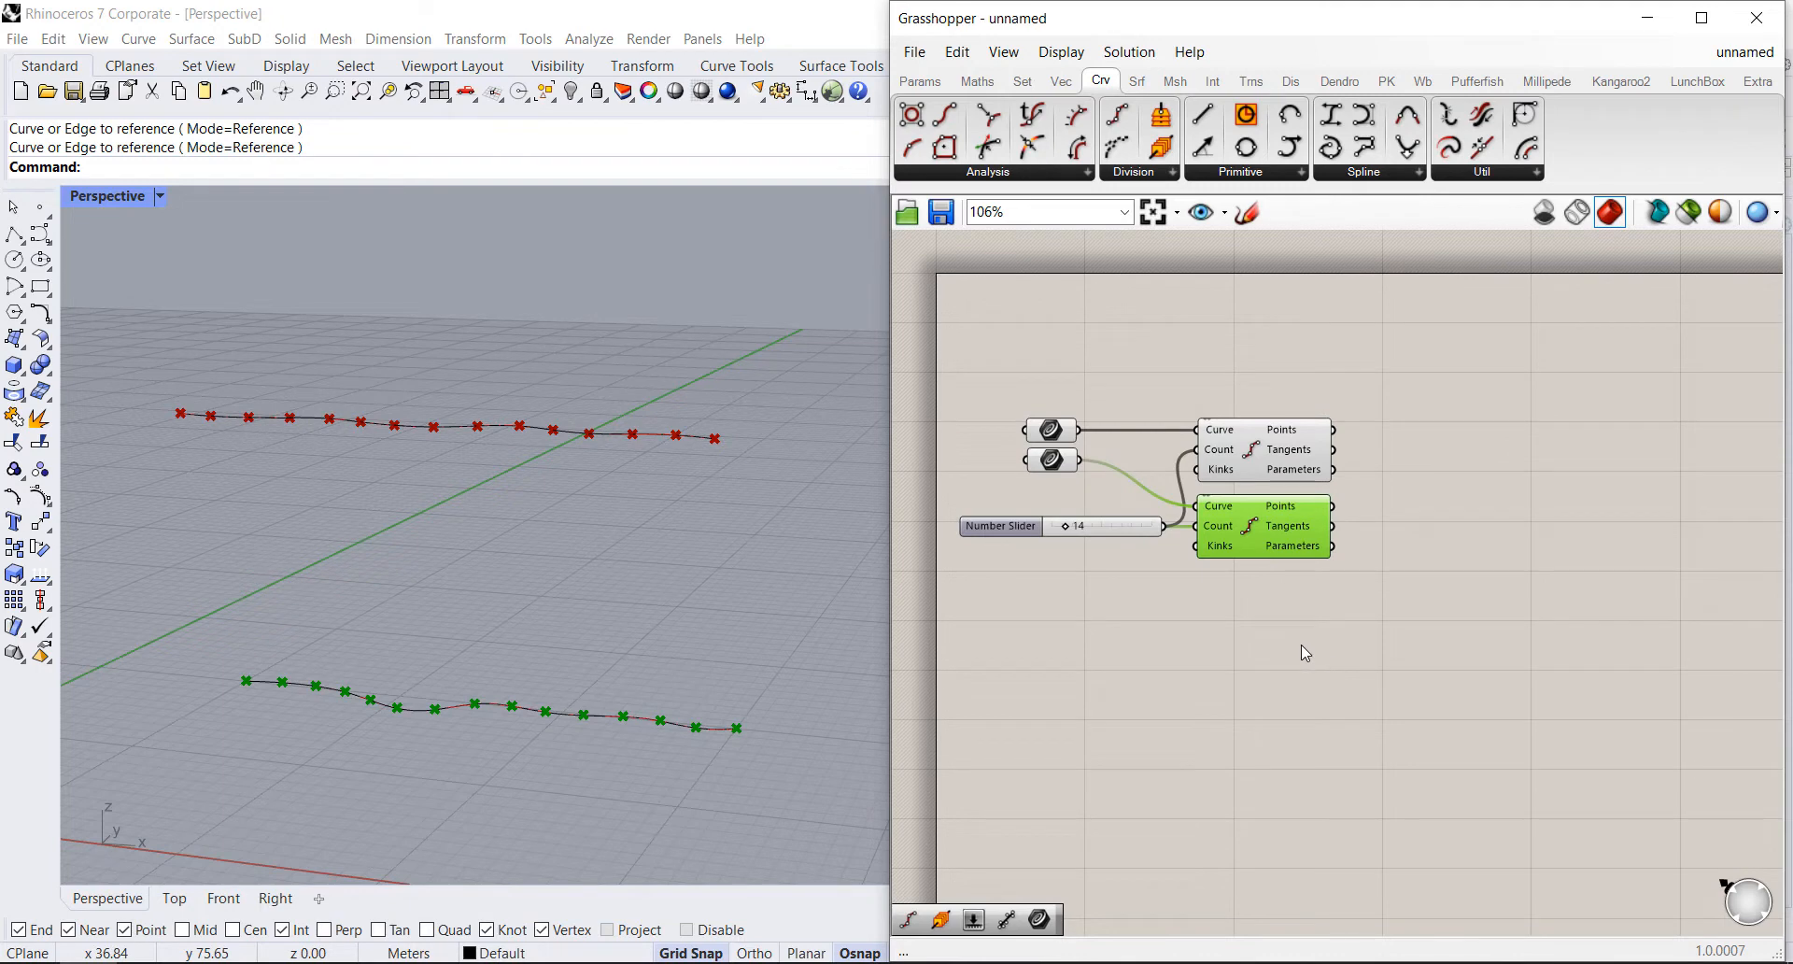
mouse_move(1066, 527)
left_mouse_down()
mouse_move(1088, 529)
mouse_move(1059, 528)
left_mouse_up()
left_click(1346, 438)
left_click(1300, 447)
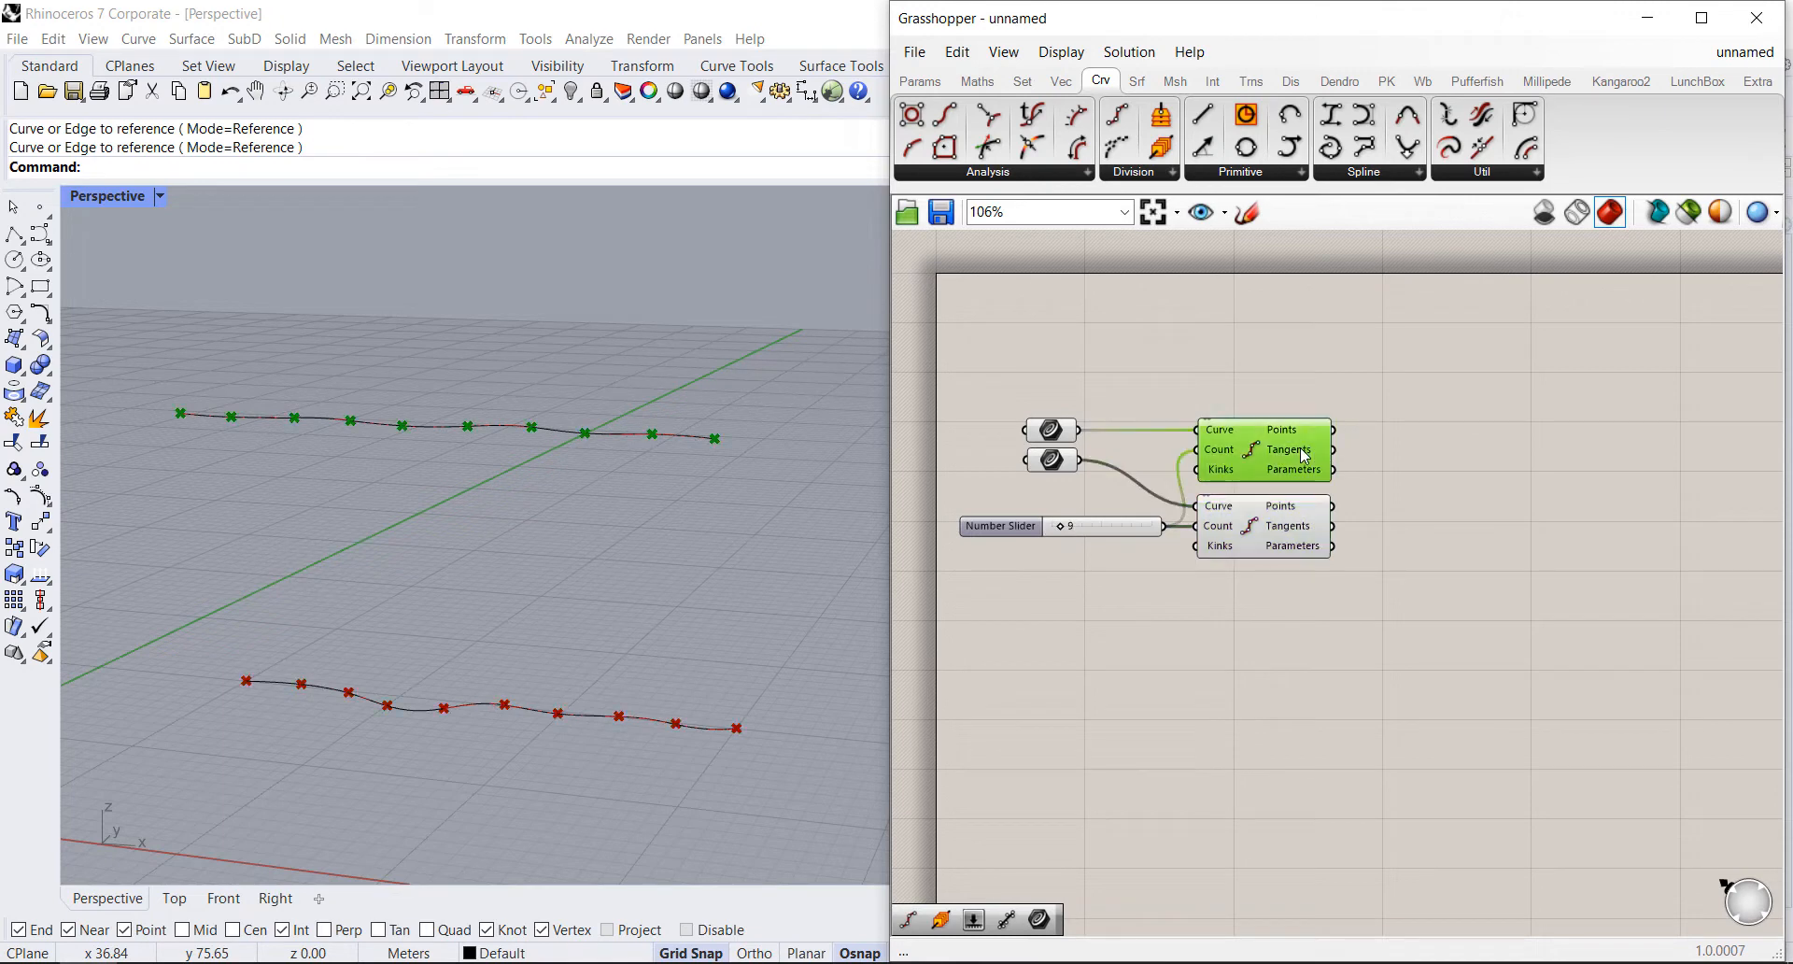
left_click(1304, 523)
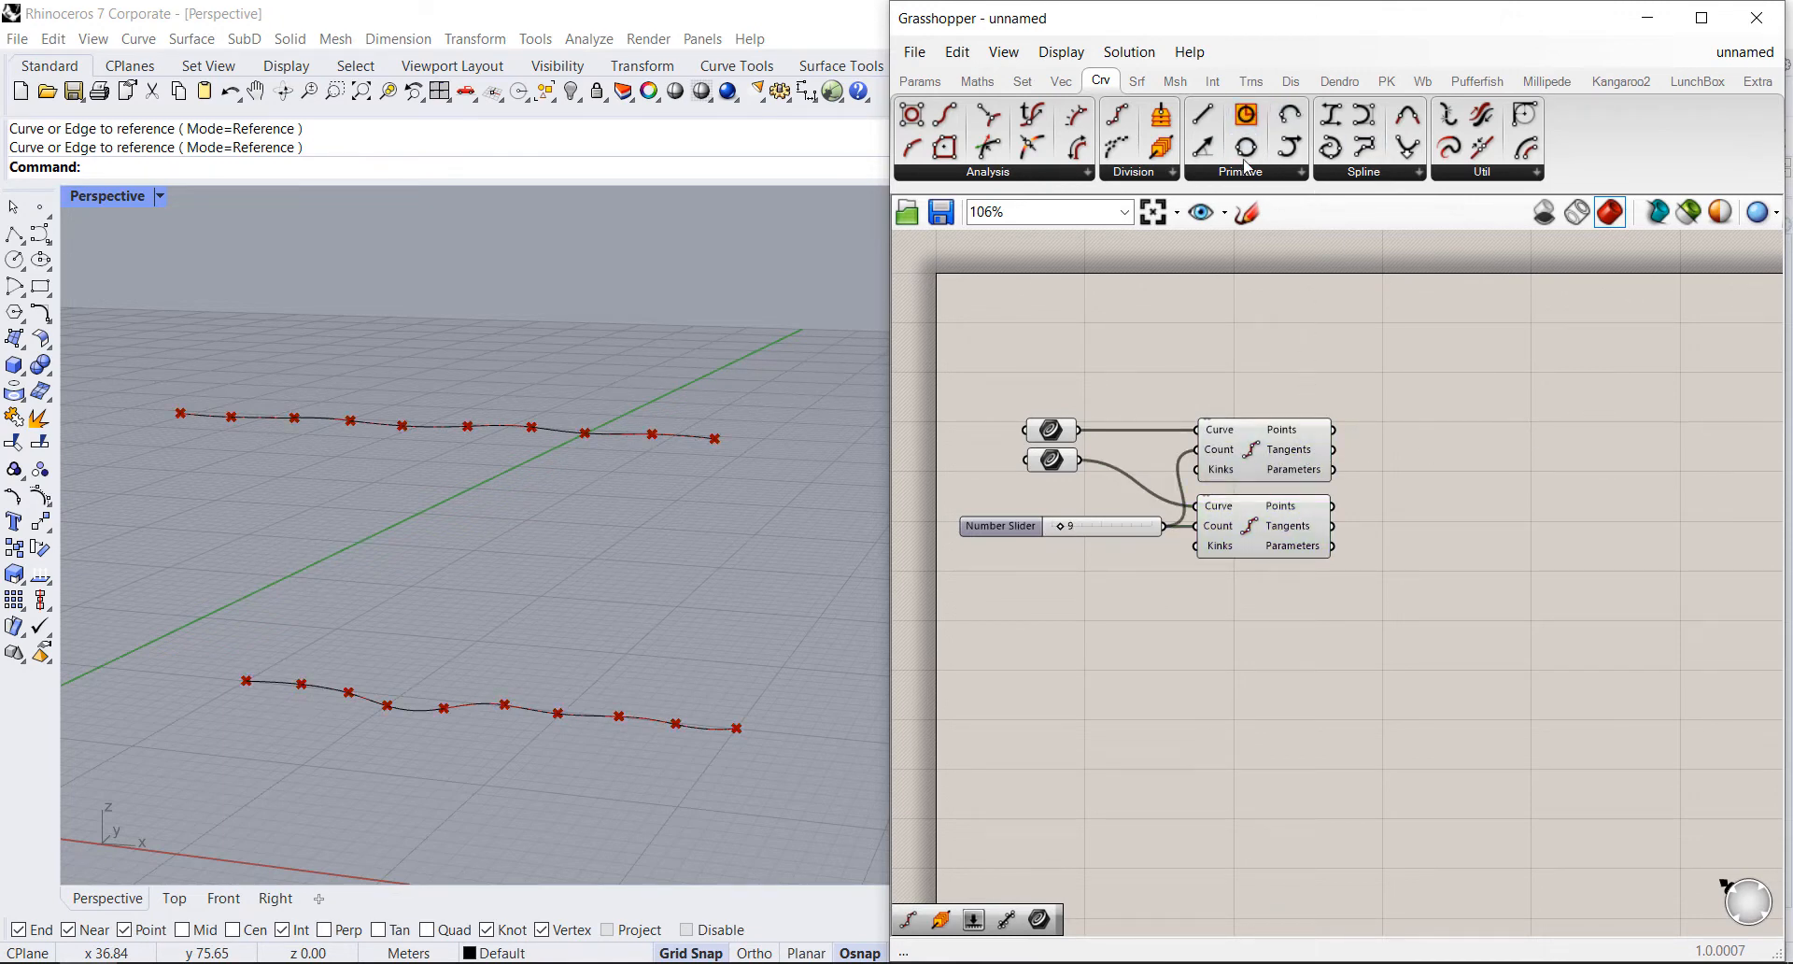
Step: Add a Line component and connect the first Divide Curve's Points to Start Point and the second's to End Point
left_click_drag(1205, 121, 1457, 437)
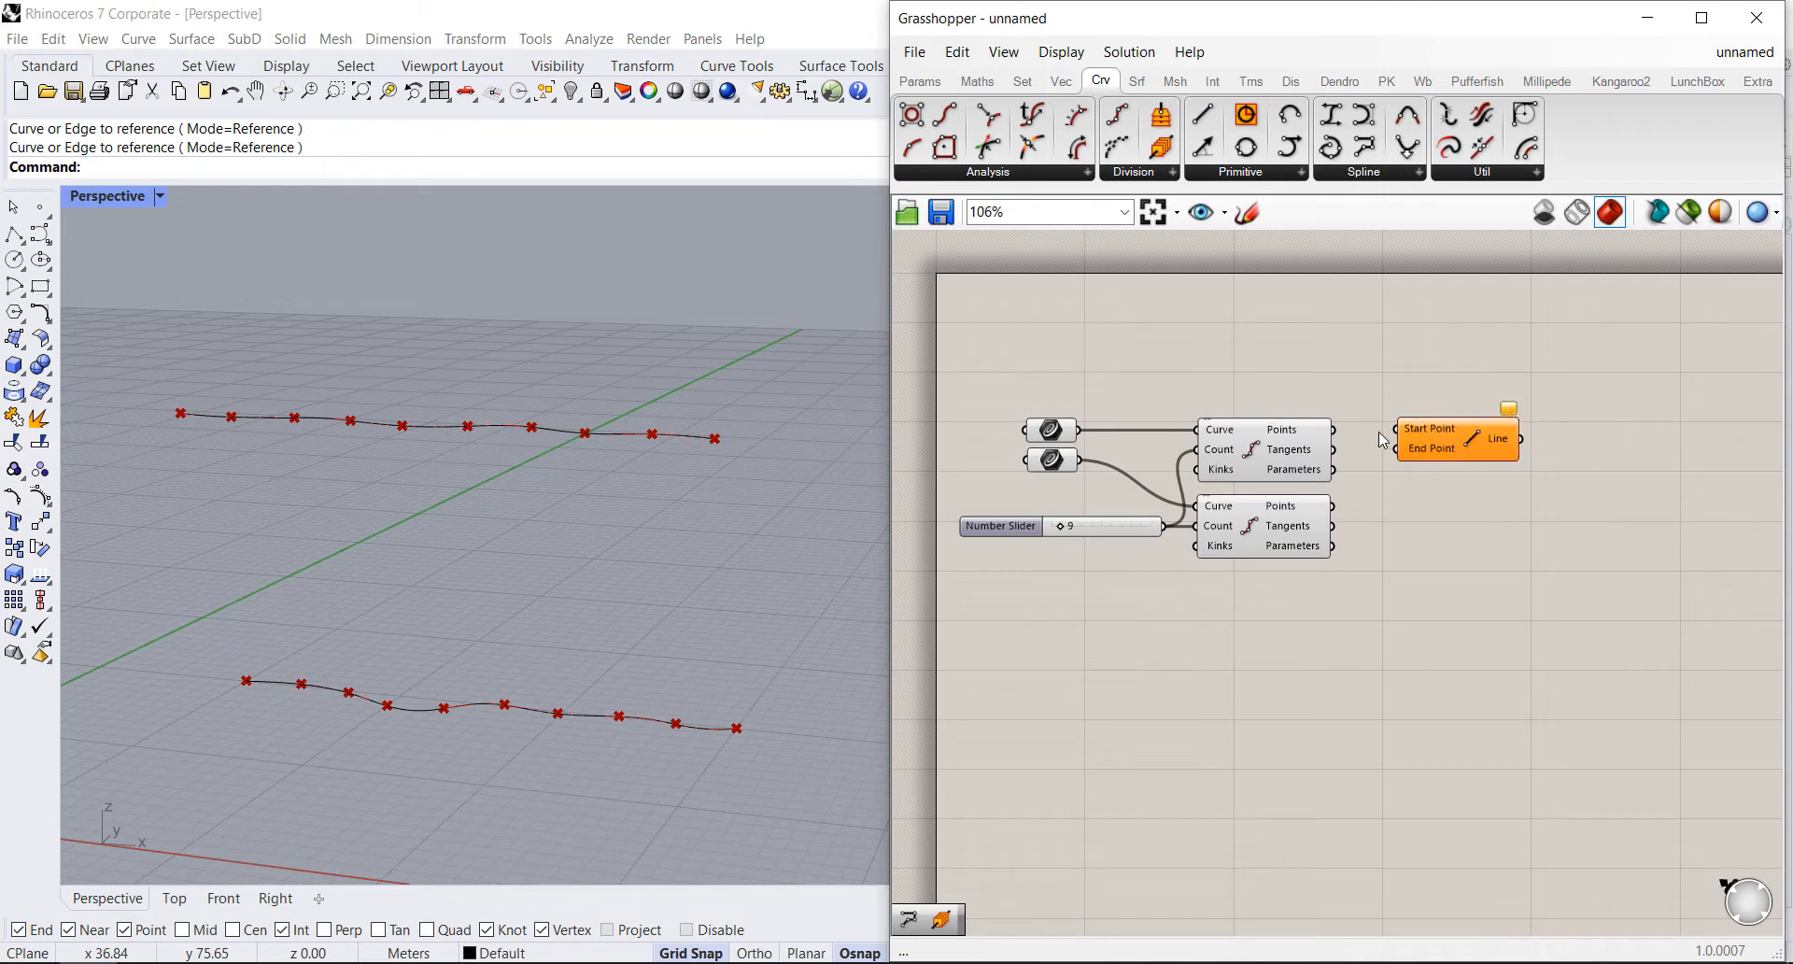
left_click_drag(1338, 432, 1395, 429)
left_click_drag(1334, 505, 1394, 448)
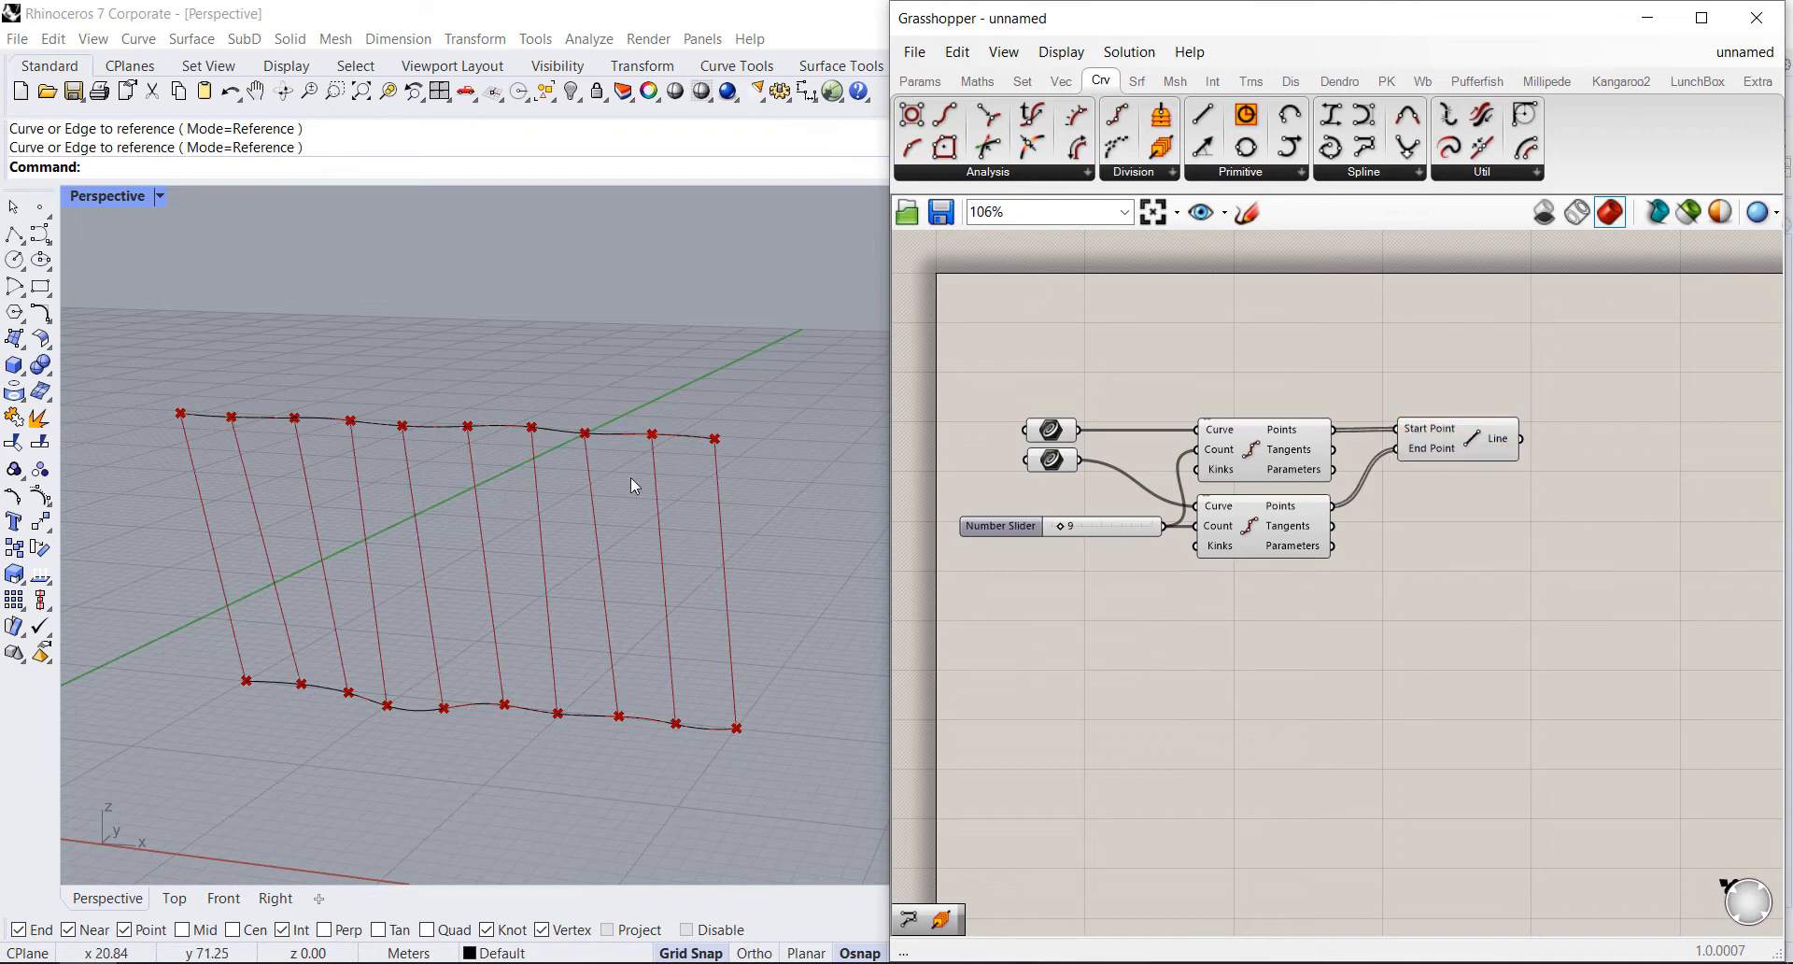
Step: Set the count slider to 16 and align the Line component with the first Divide Curve component
right_click_drag(493, 489, 589, 467)
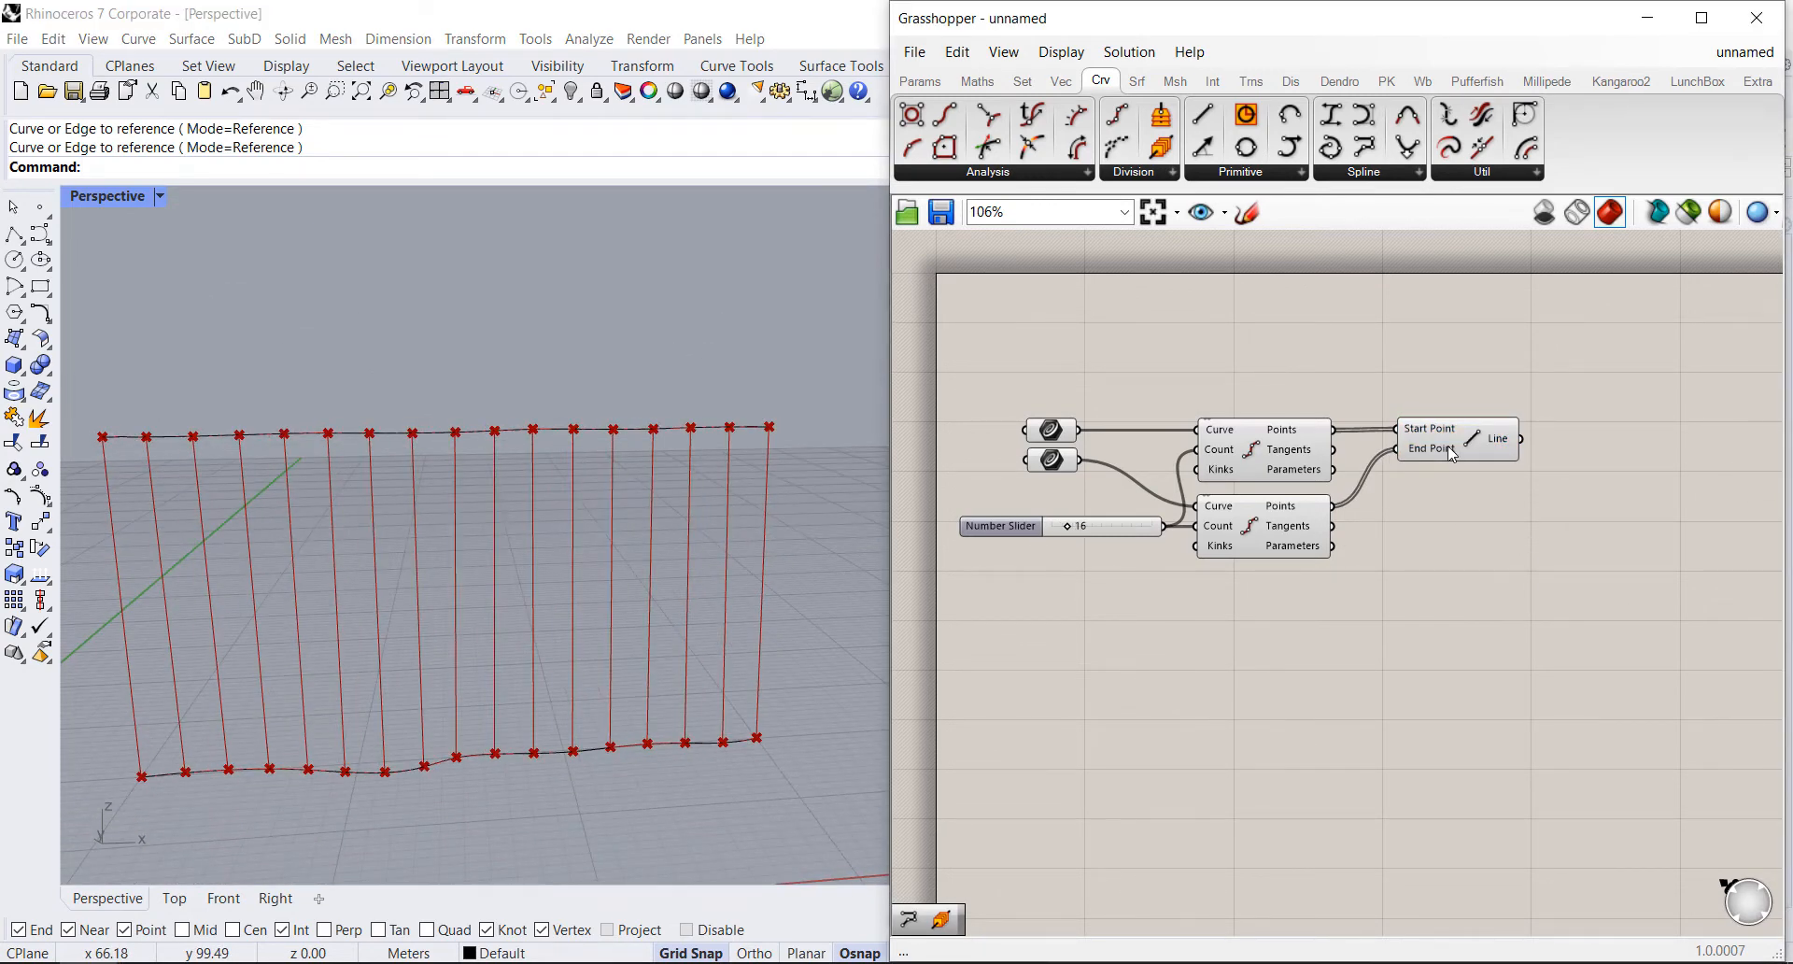
left_click_drag(1451, 455, 1435, 455)
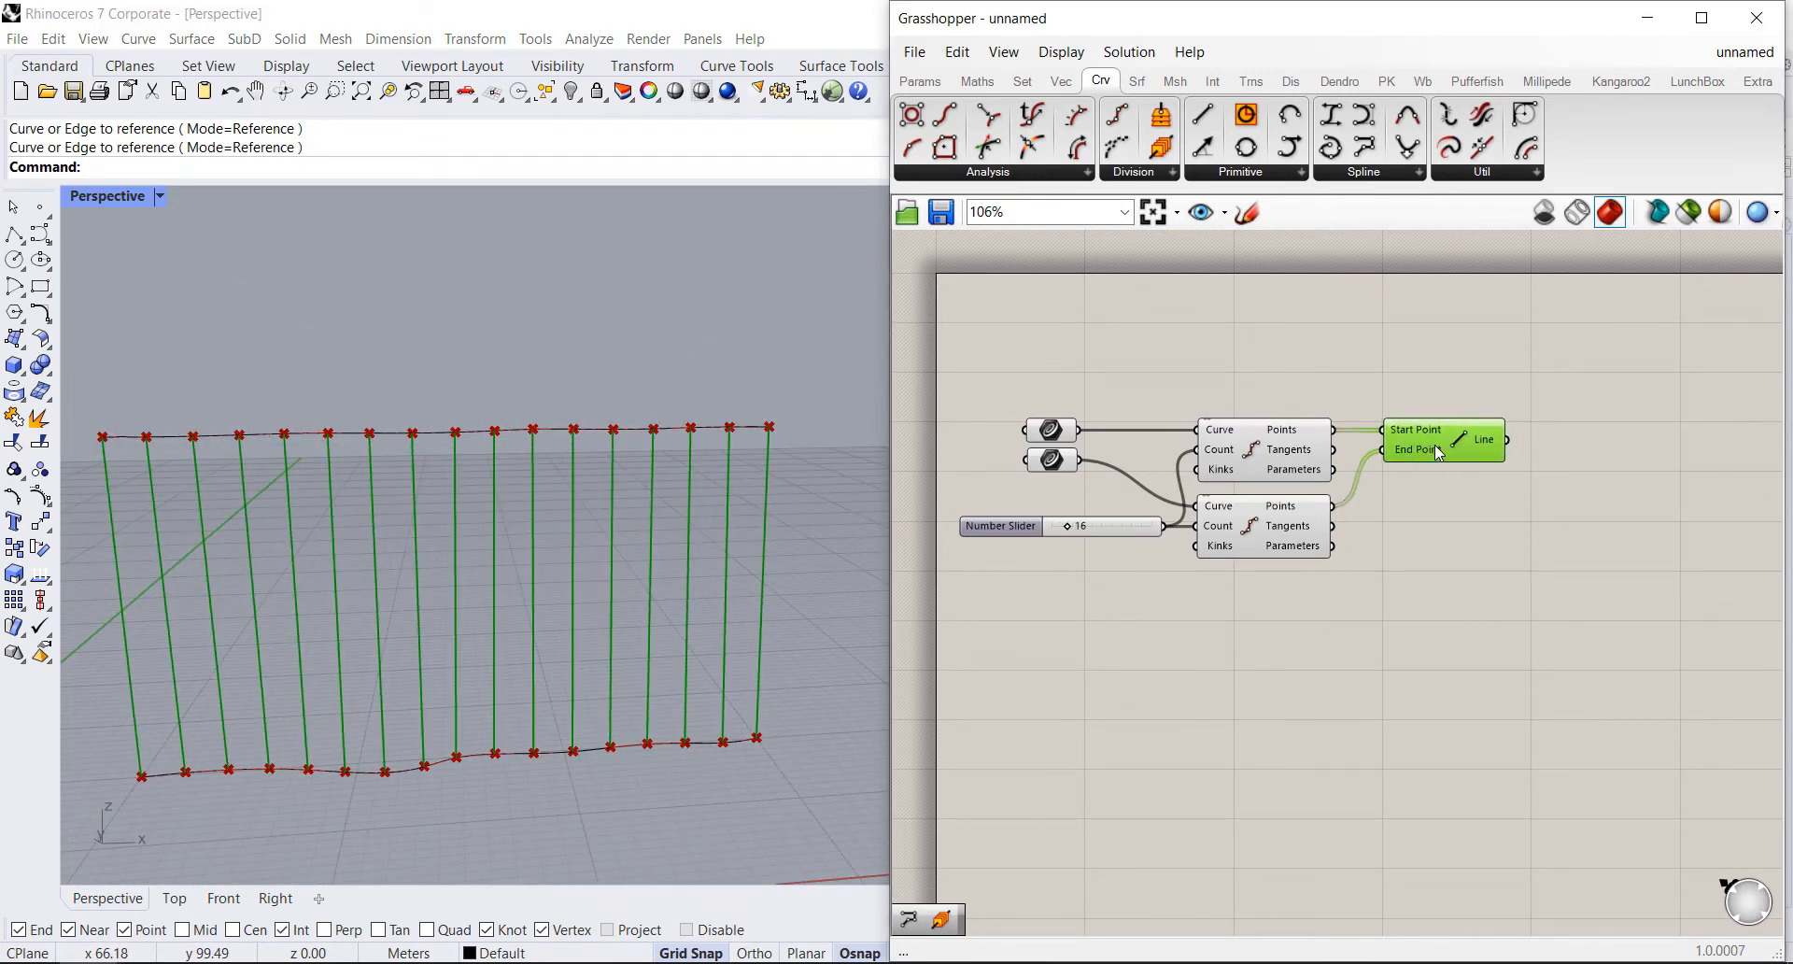
left_click(1406, 522)
scroll(1224, 590, "down", 2)
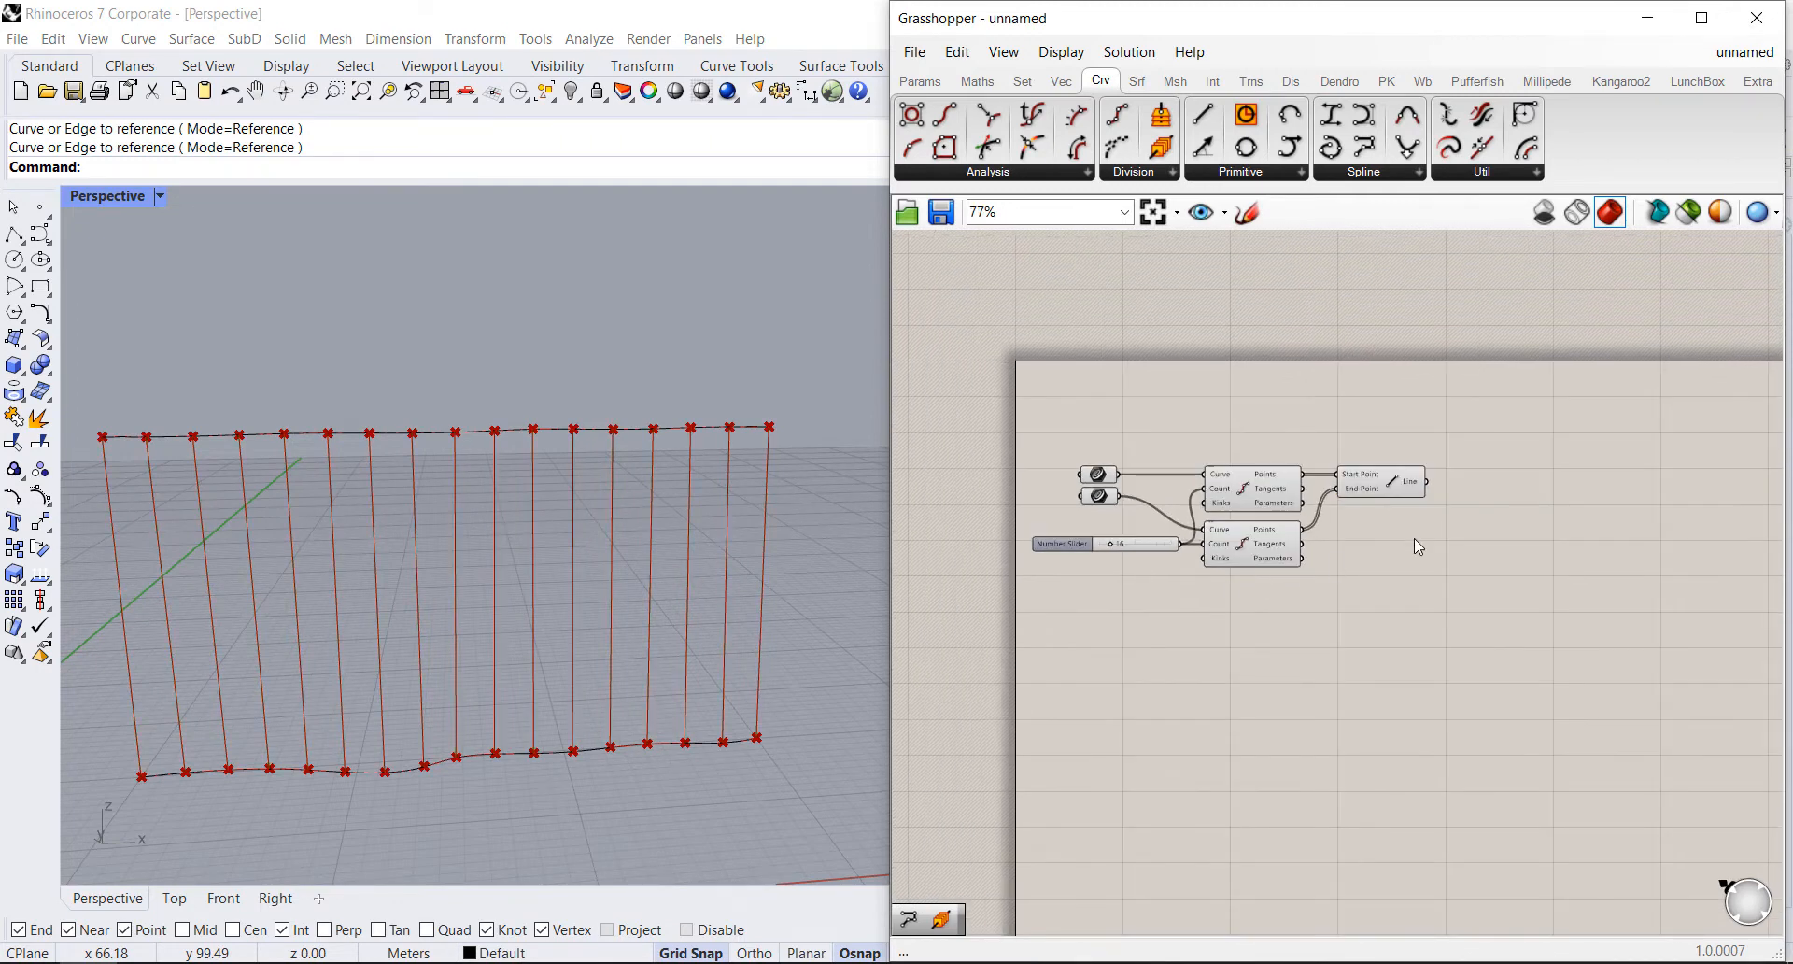
scroll(1502, 504, "up", 2)
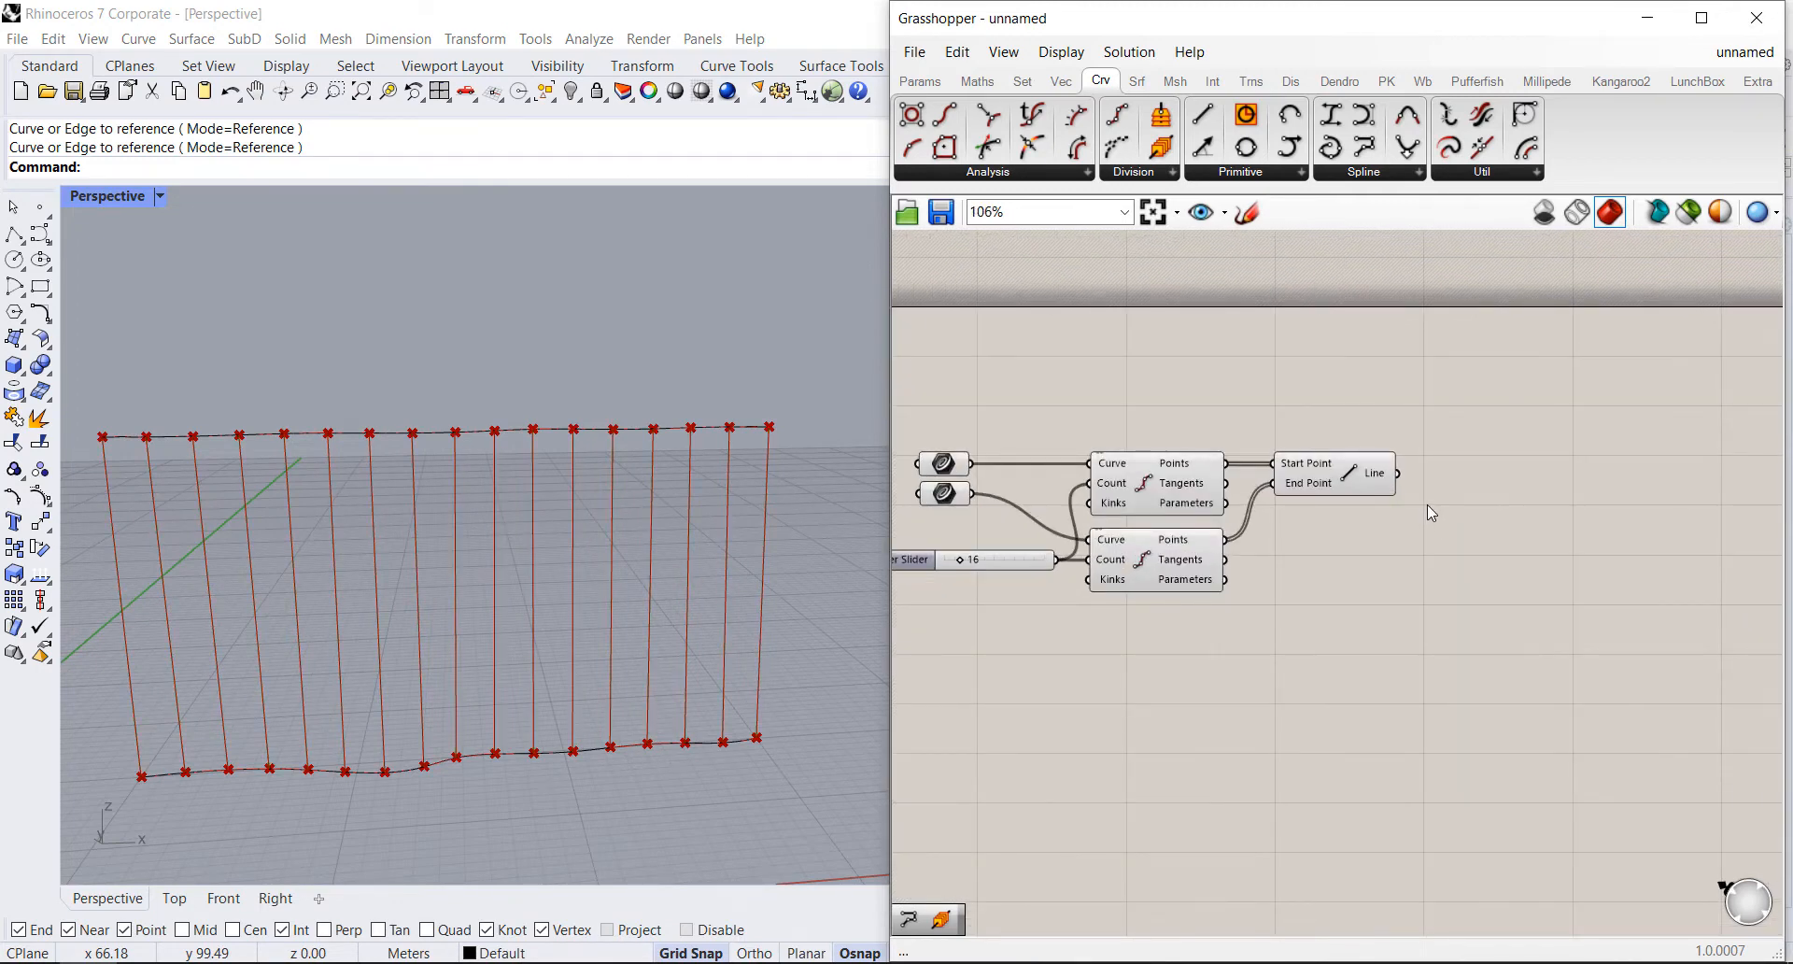
right_click_drag(1487, 493, 1545, 452)
scroll(684, 574, "down", 2)
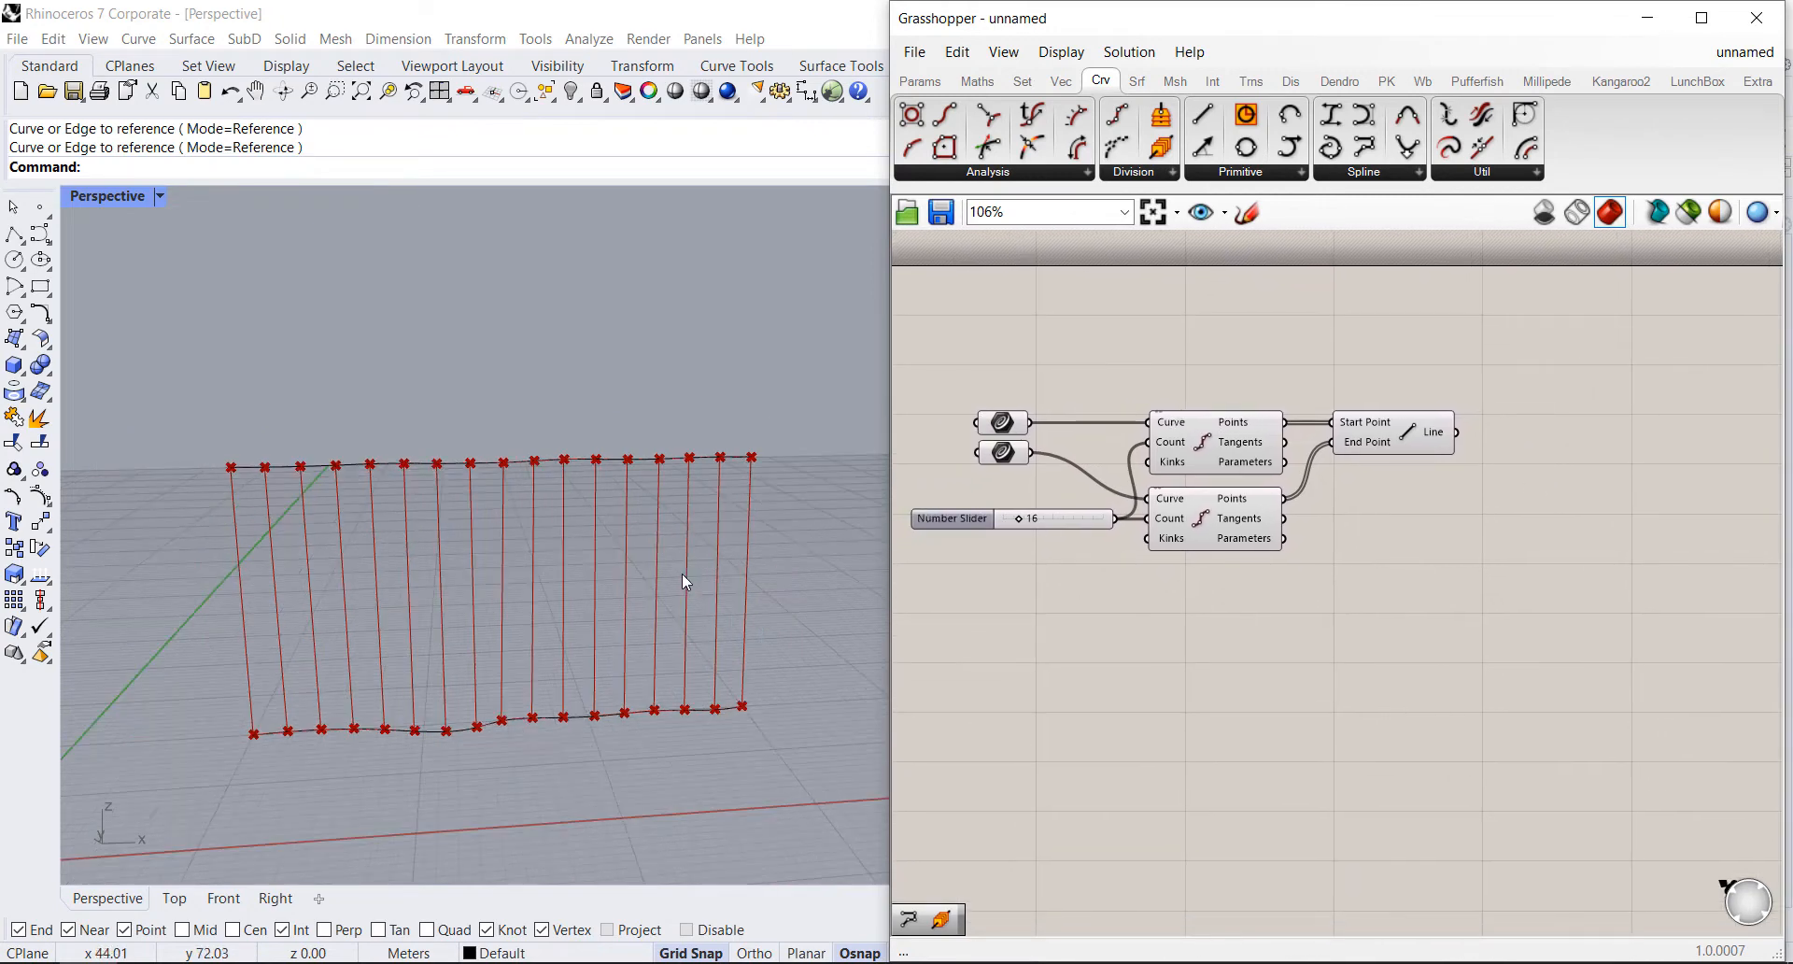
scroll(245, 776, "up", 2)
scroll(457, 579, "down", 2)
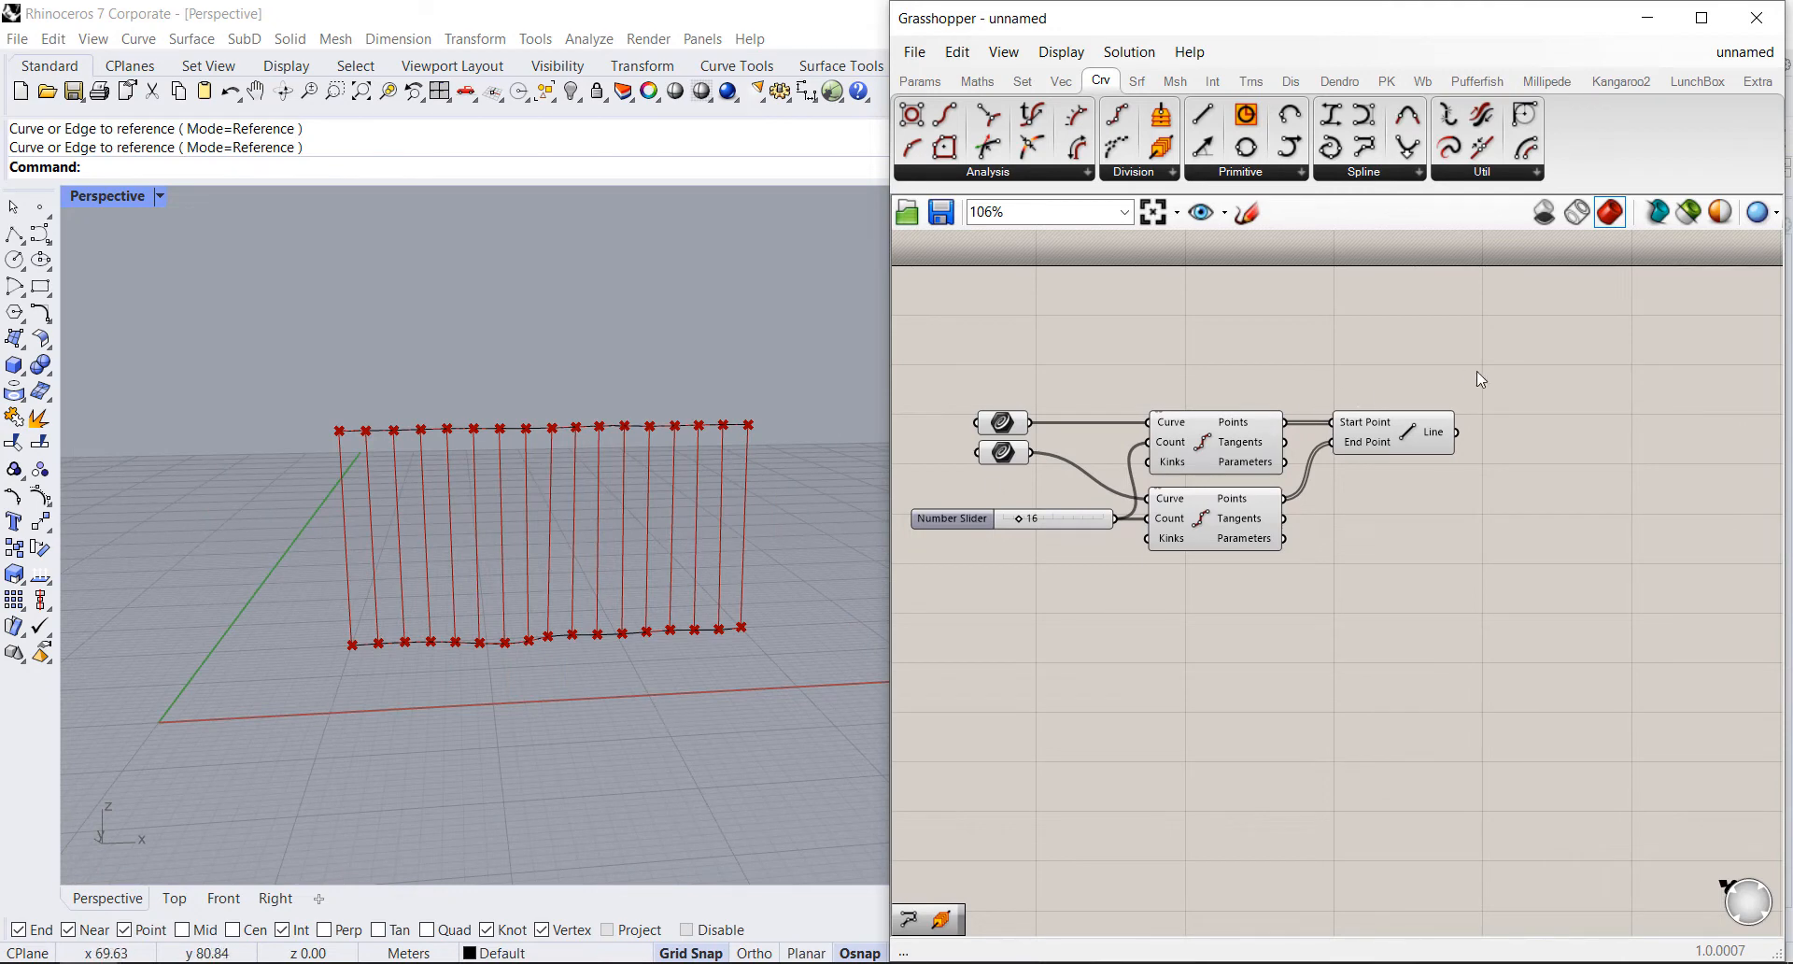
Step: Add an Extrude component and connect the Line output to its Base input
left_click(1136, 80)
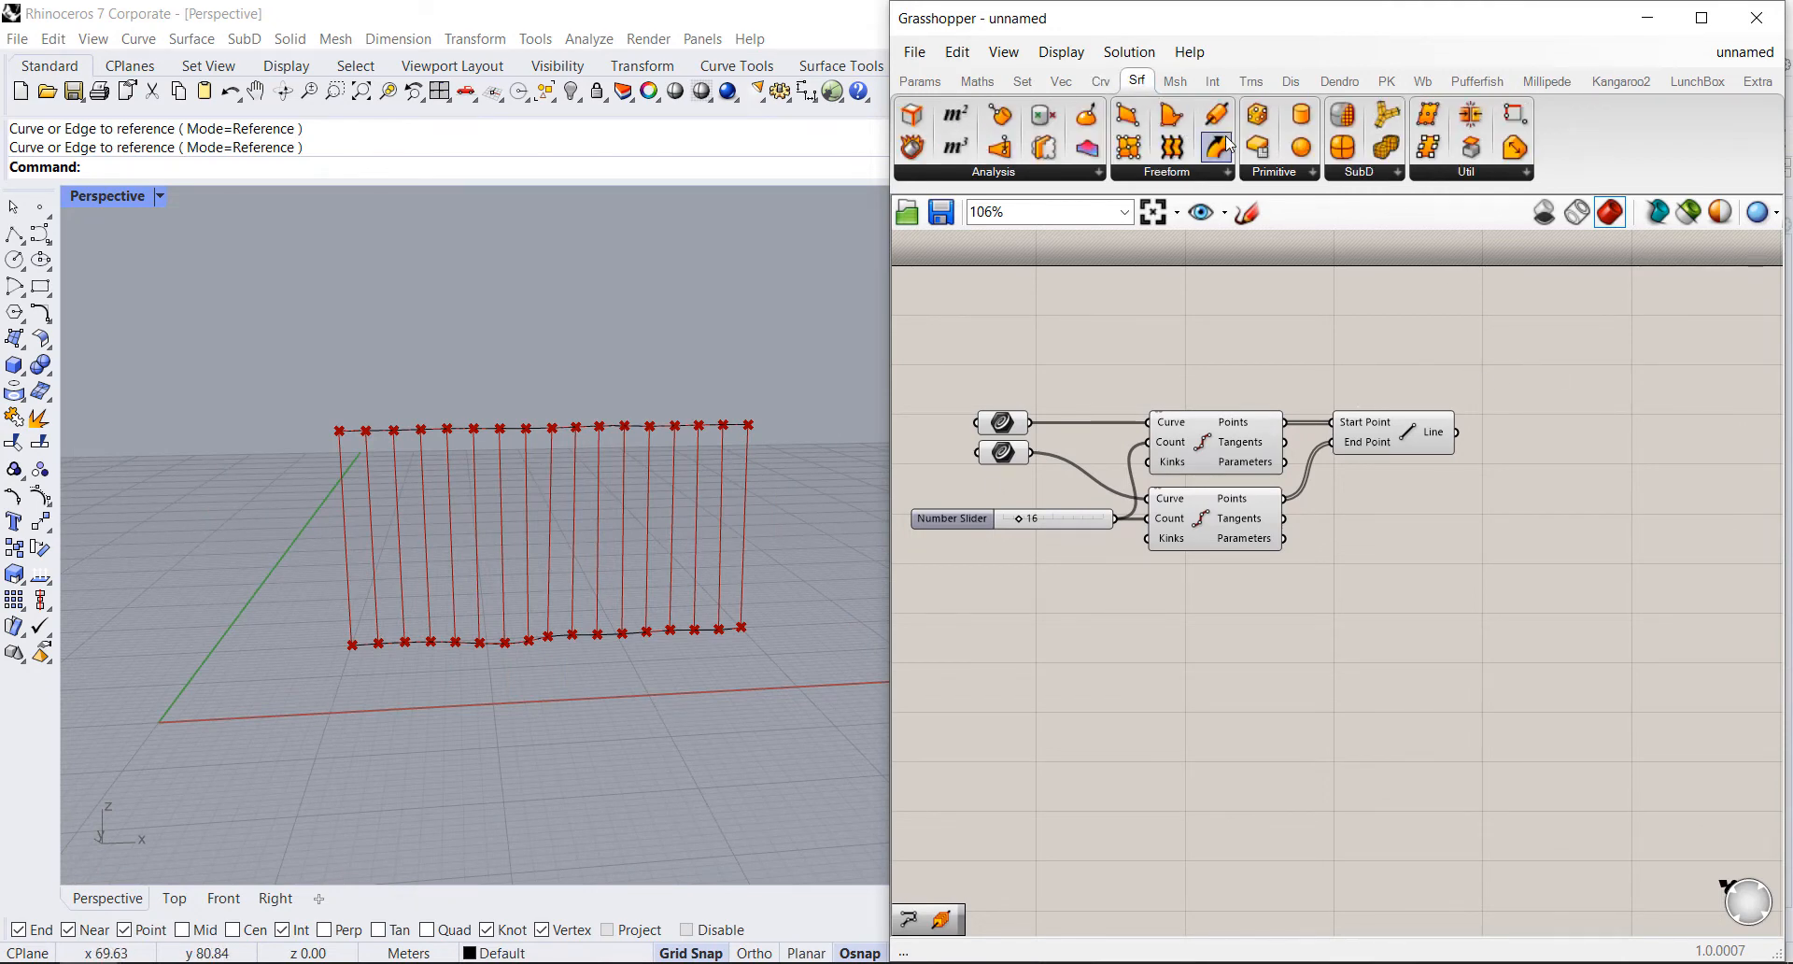
left_click(1176, 172)
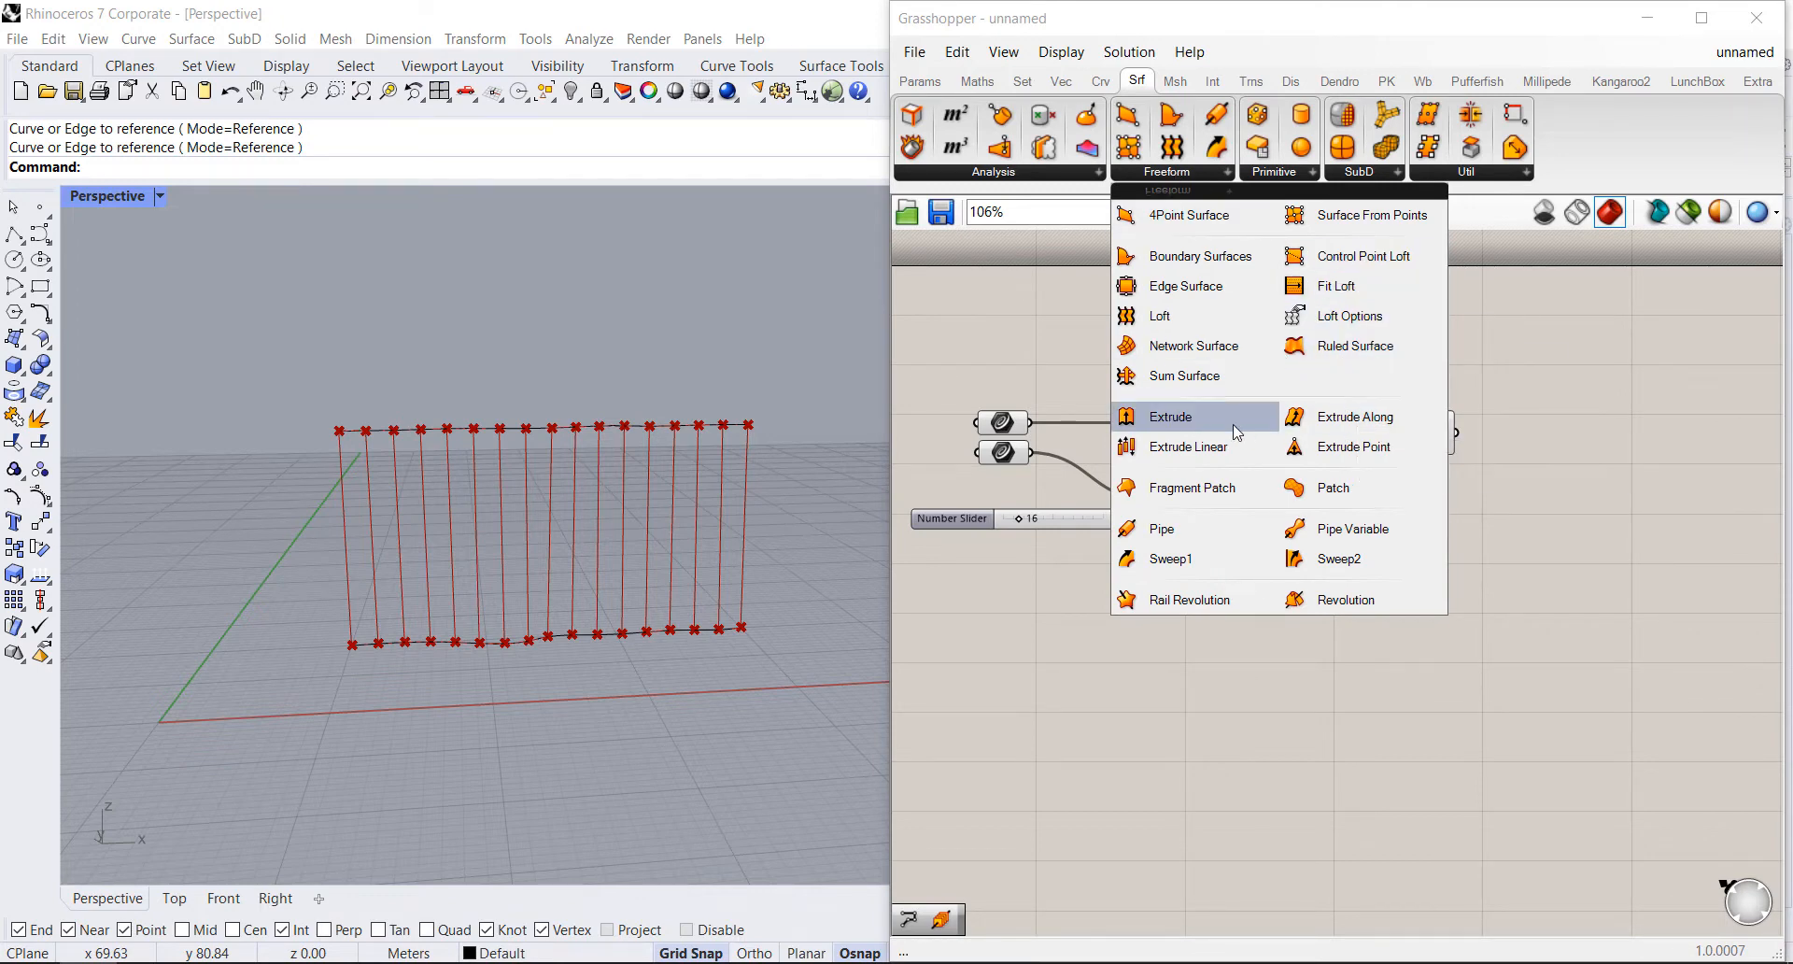
left_click_drag(1169, 417, 1597, 445)
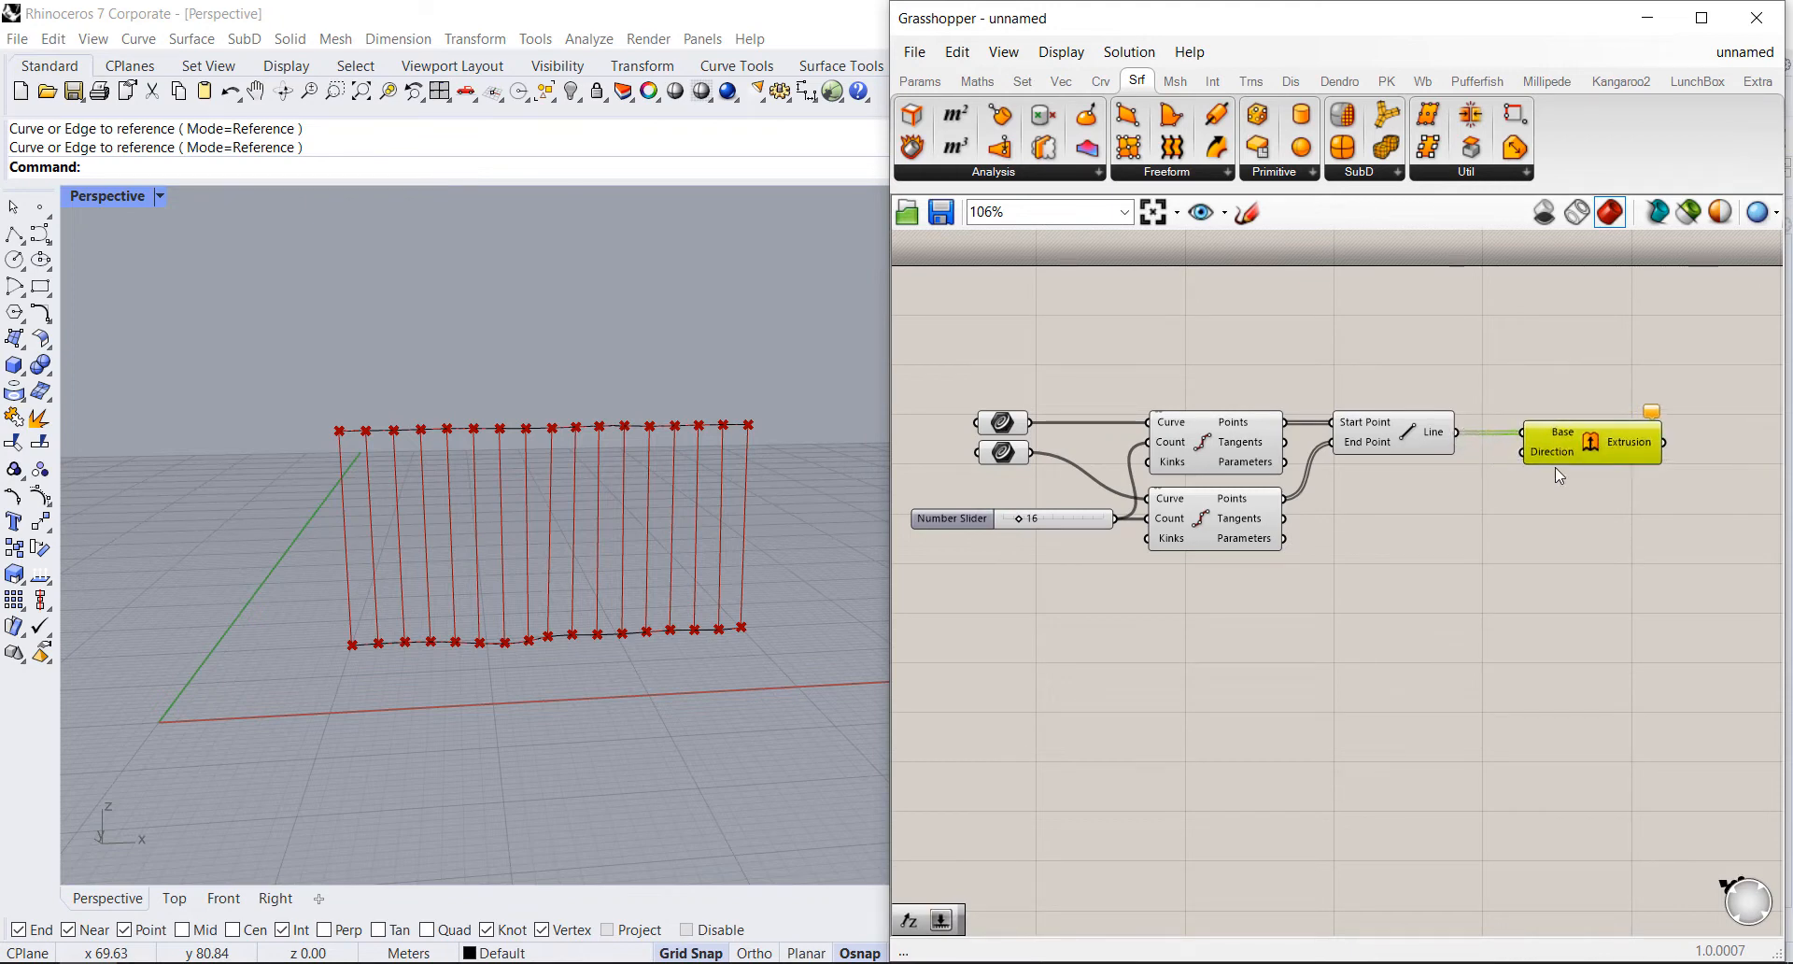
left_click(1579, 397)
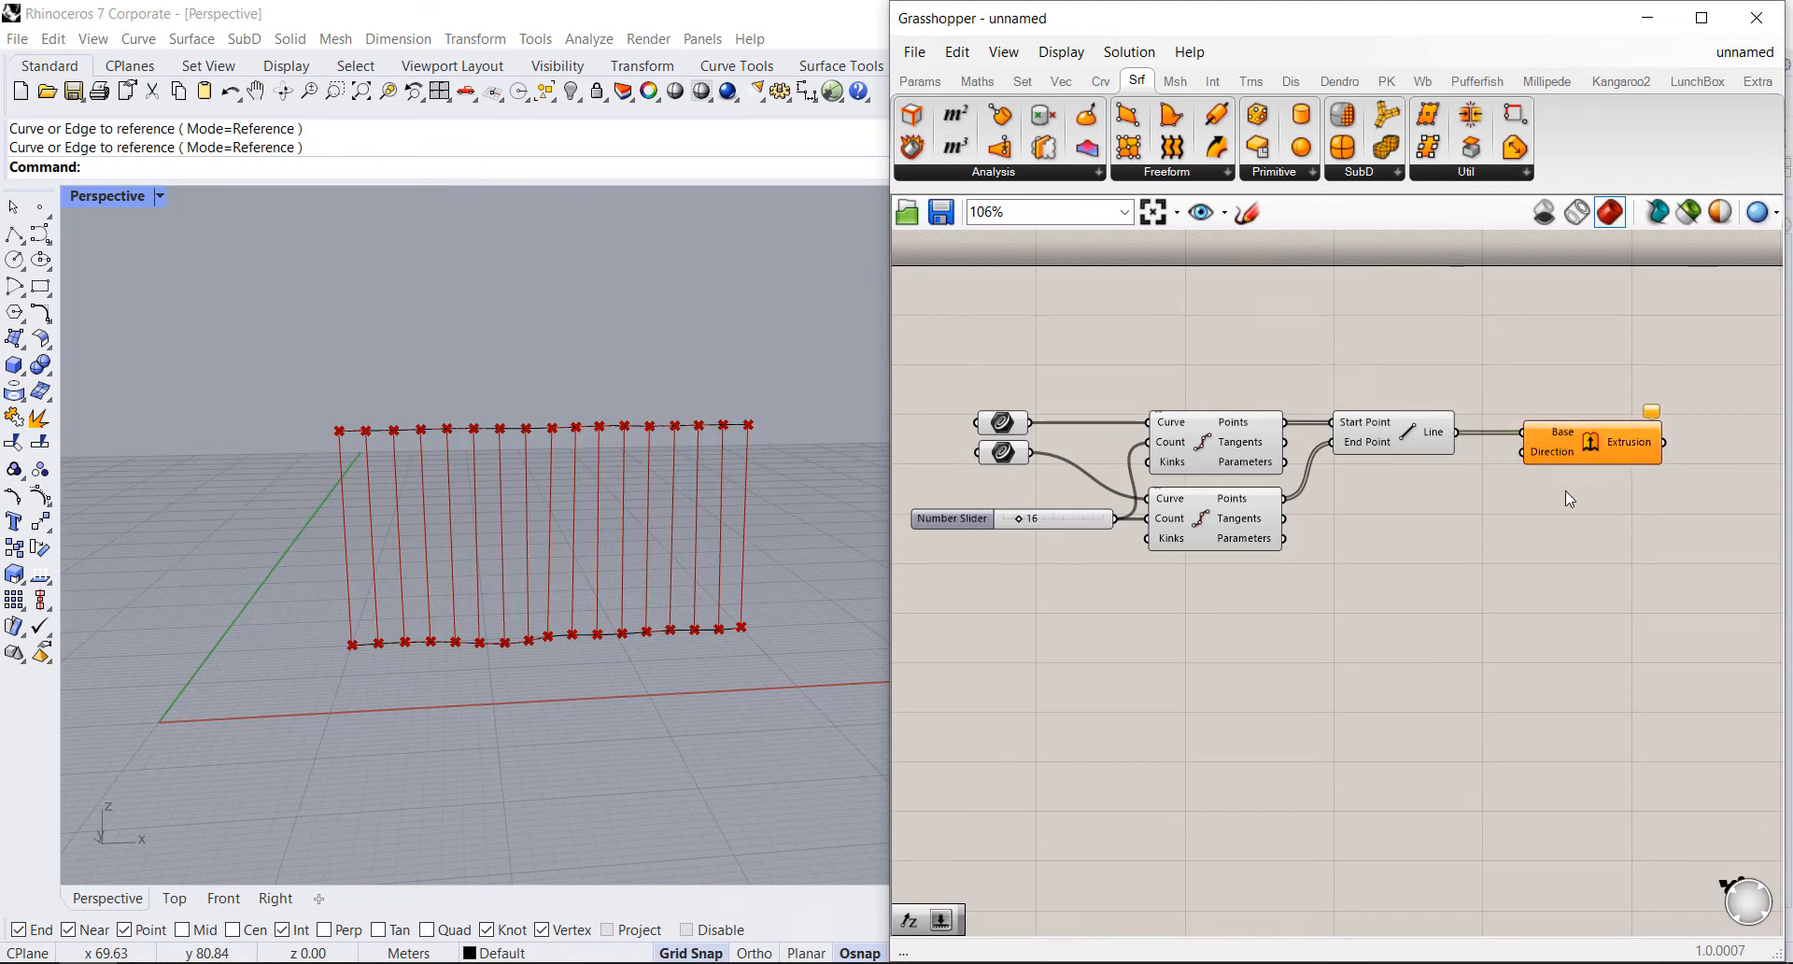
Step: Add a Unit X vector, connect it to the Extrude component's Direction input, and place it below the Line component
double_click(1448, 551)
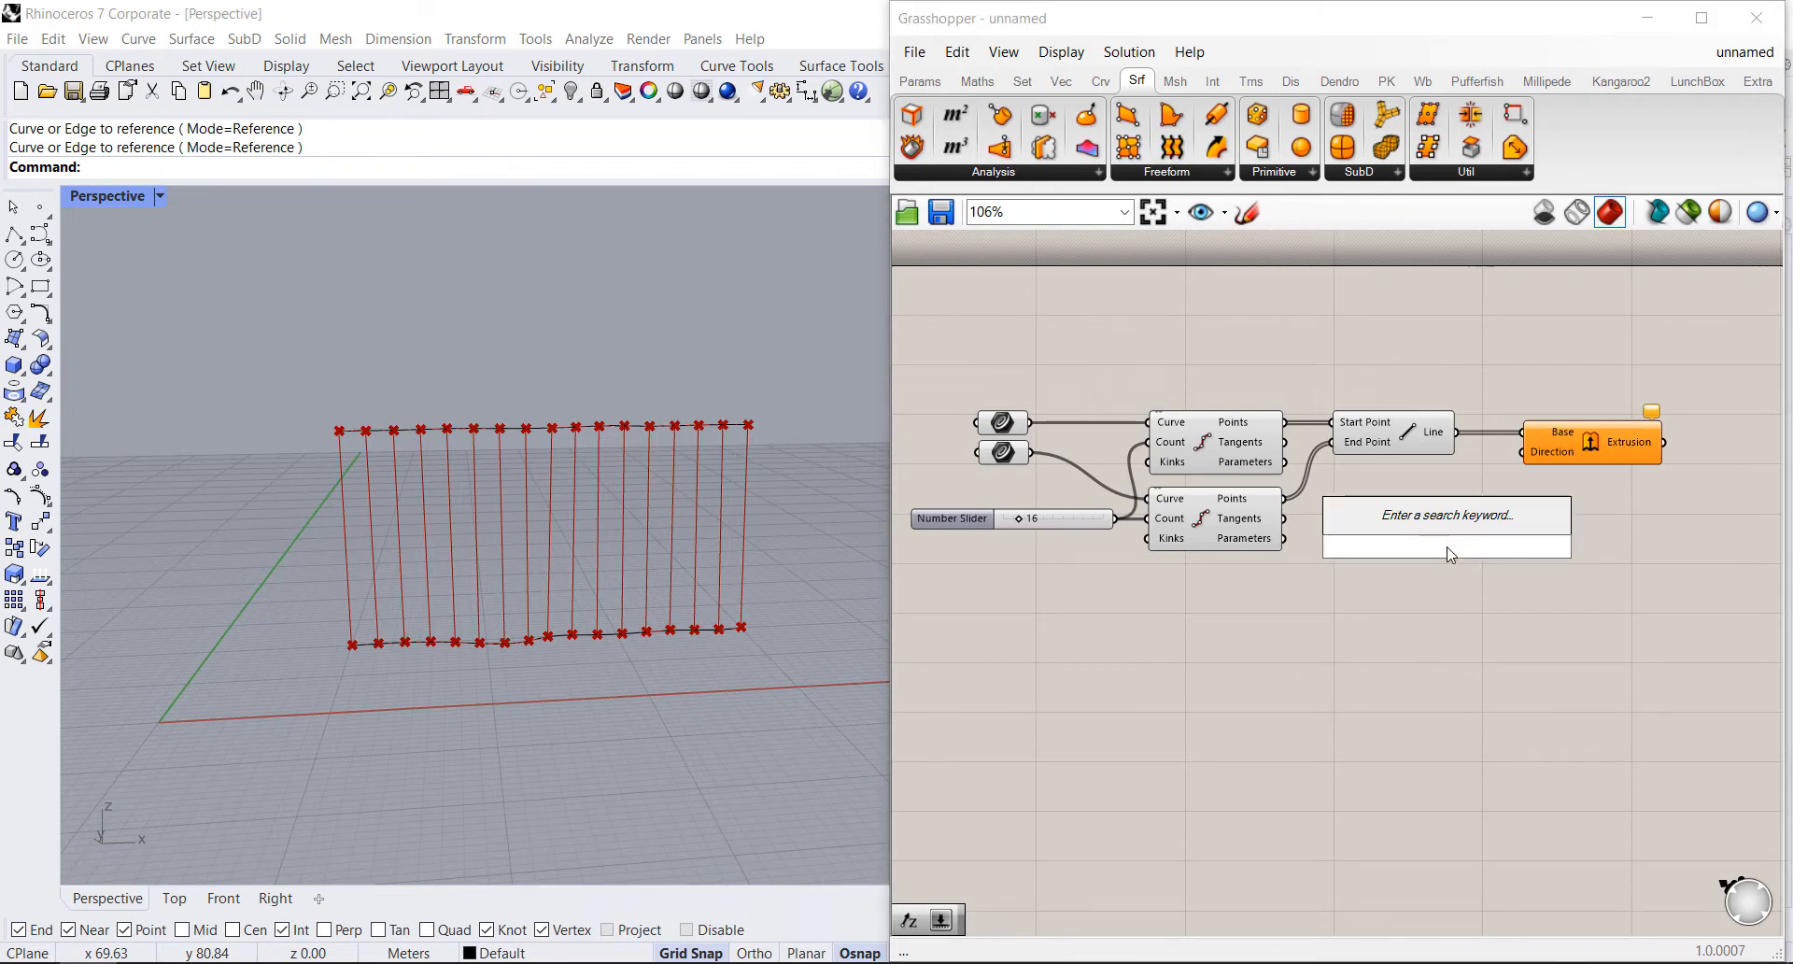
type("x")
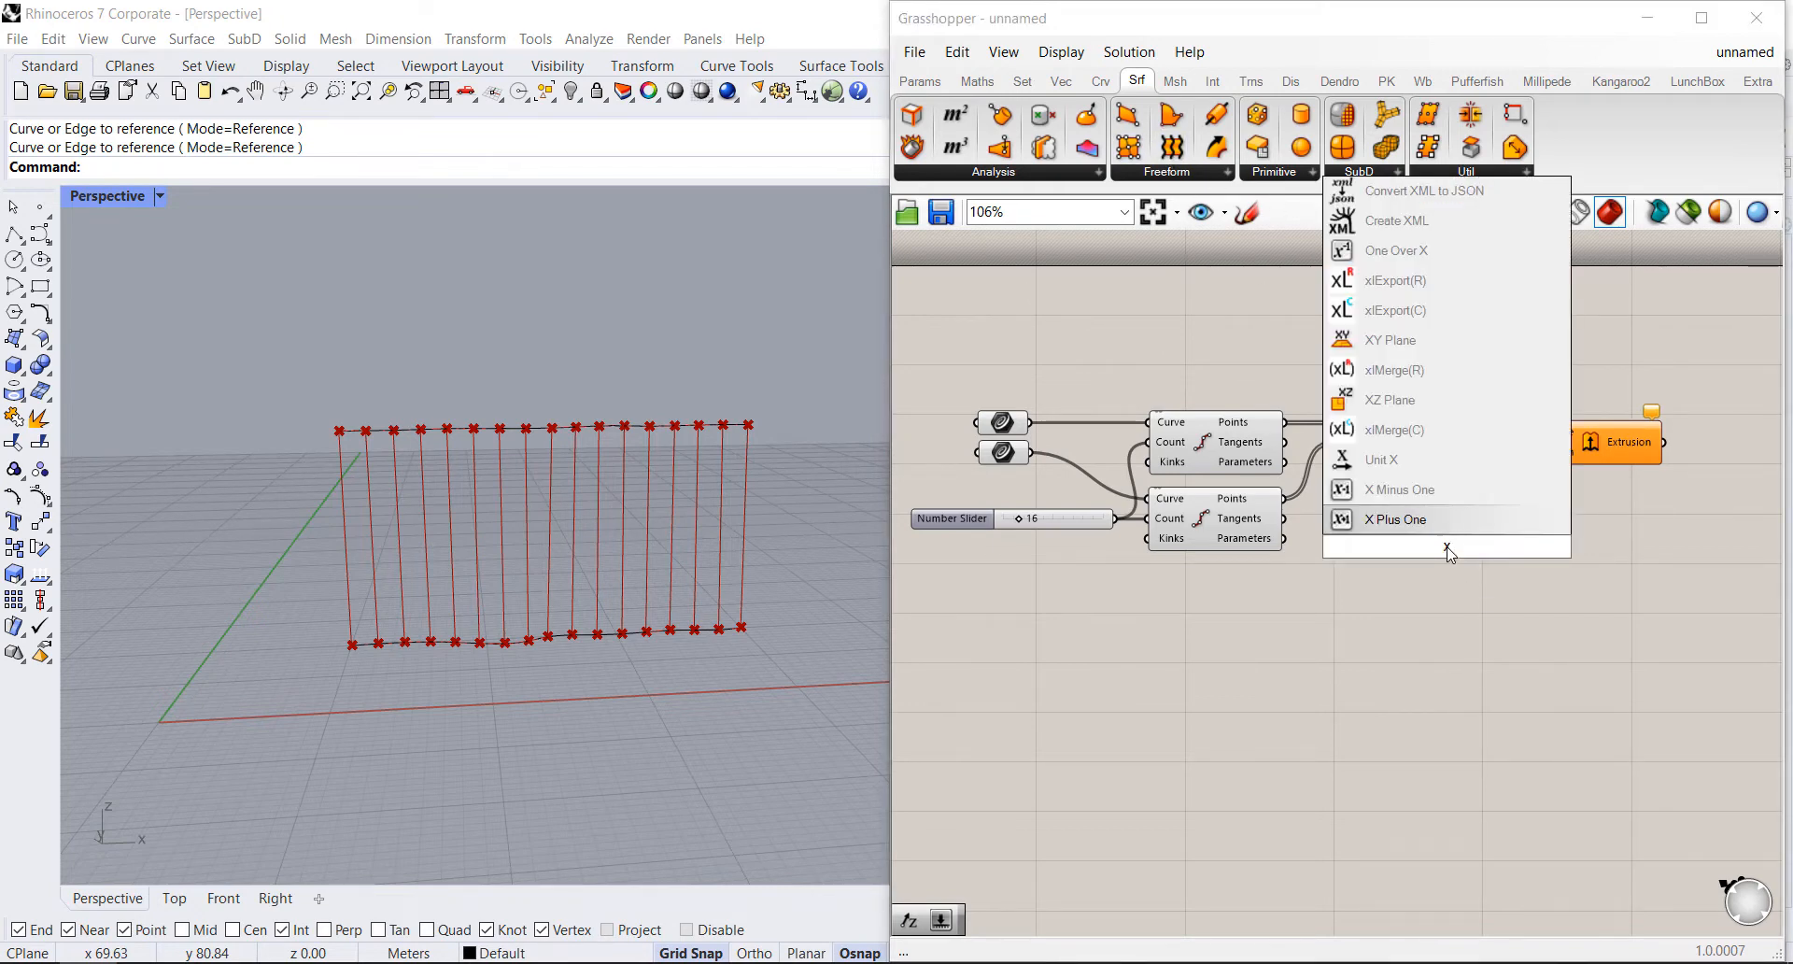
left_click(1394, 463)
left_click_drag(1515, 547, 1524, 452)
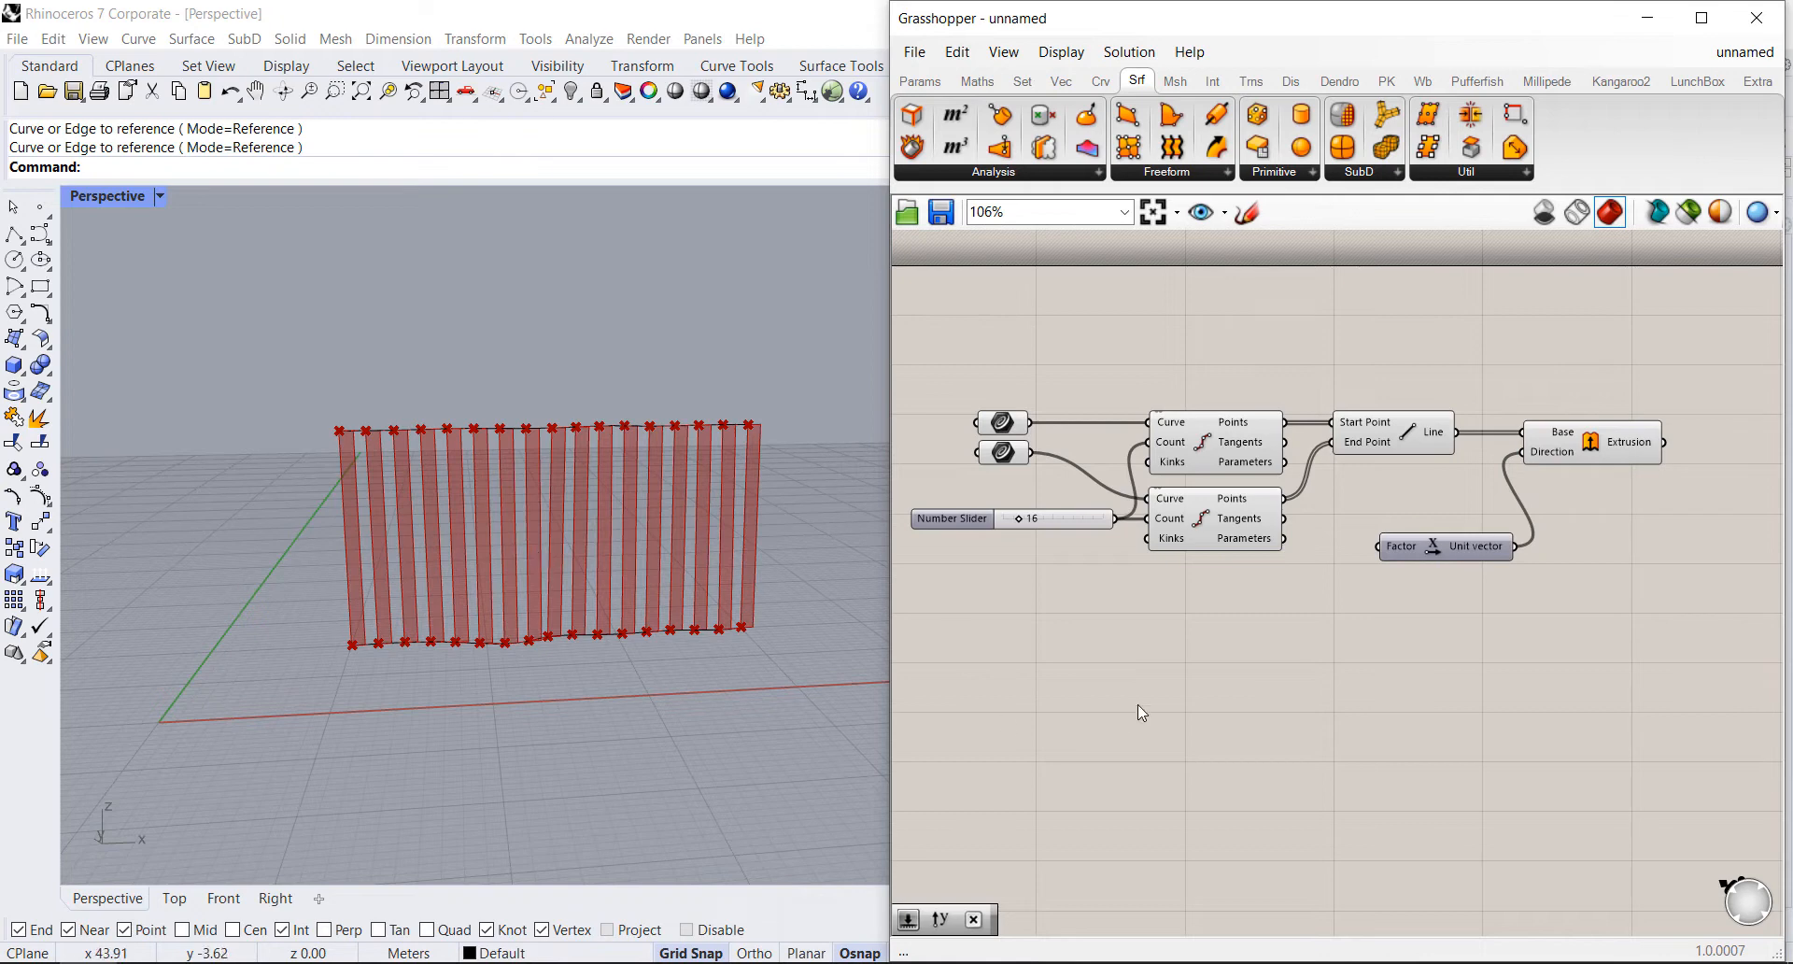
mouse_move(1420, 549)
left_click_drag(1443, 545, 1397, 578)
left_click(1193, 583)
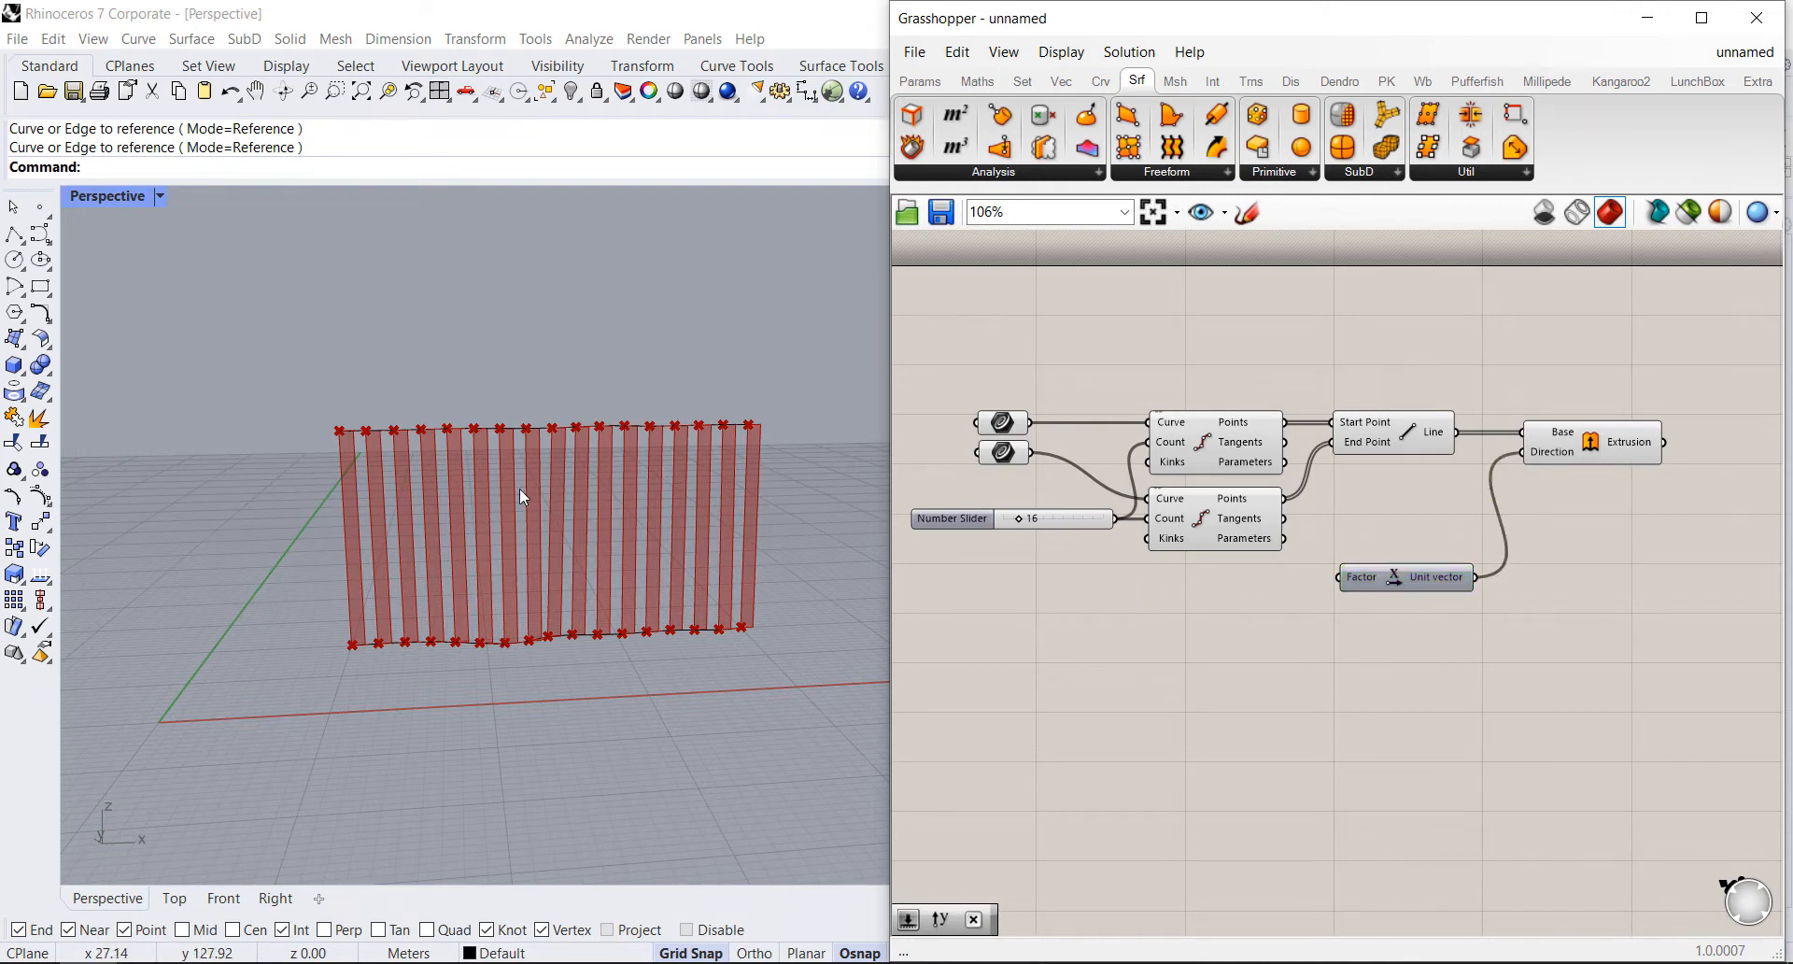
middle_click(532, 375)
right_click_drag(584, 306, 590, 698)
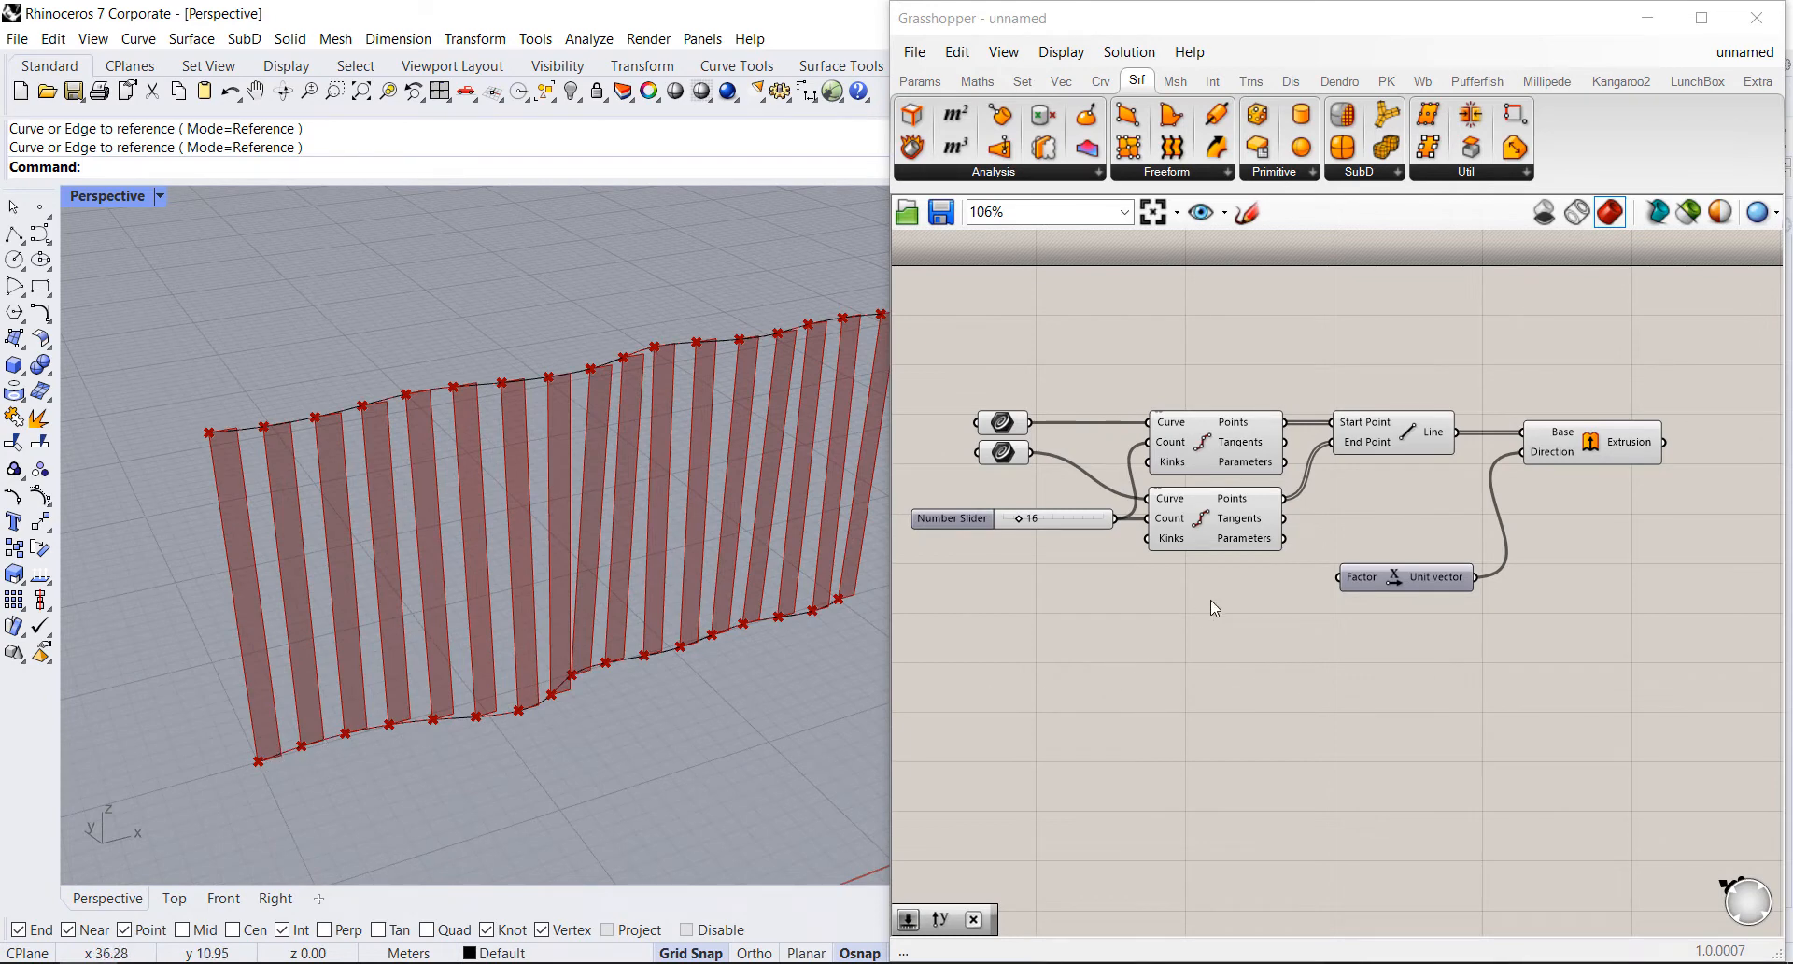
Step: Add a Number Slider from 0.1 to 1, connect it to the Unit X Factor input, and align it with that component
double_click(1160, 590)
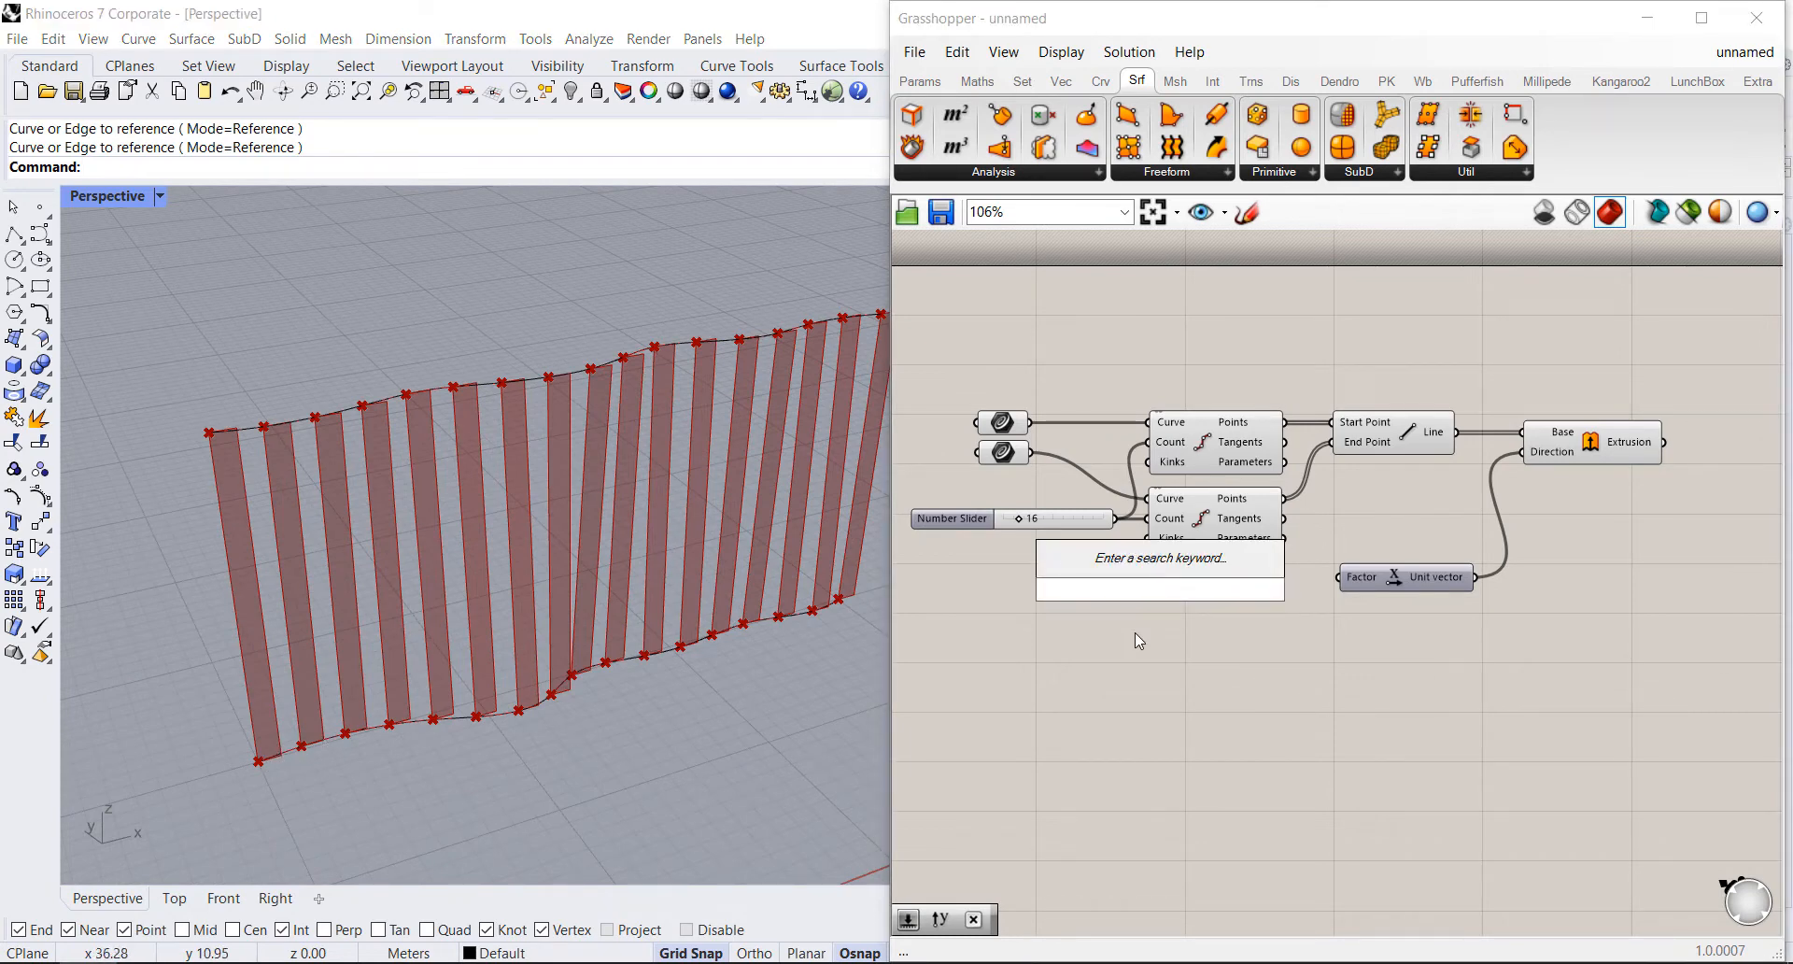
type("0")
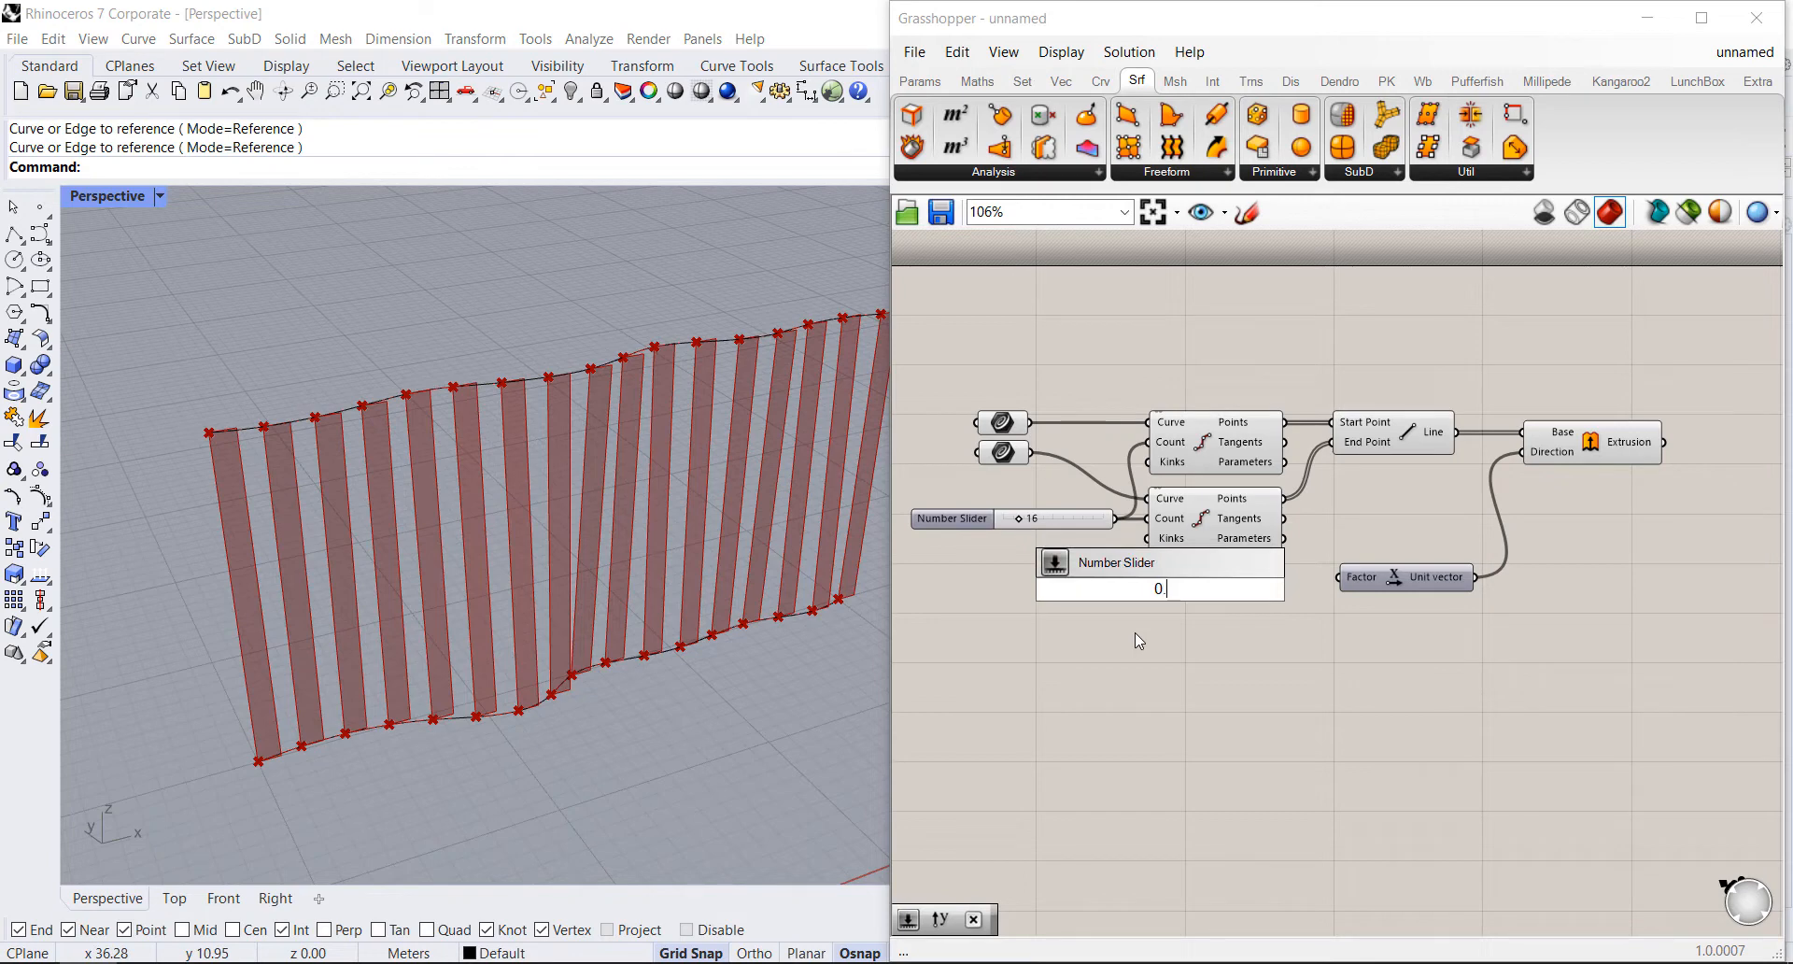
type(".1..1")
key("Return")
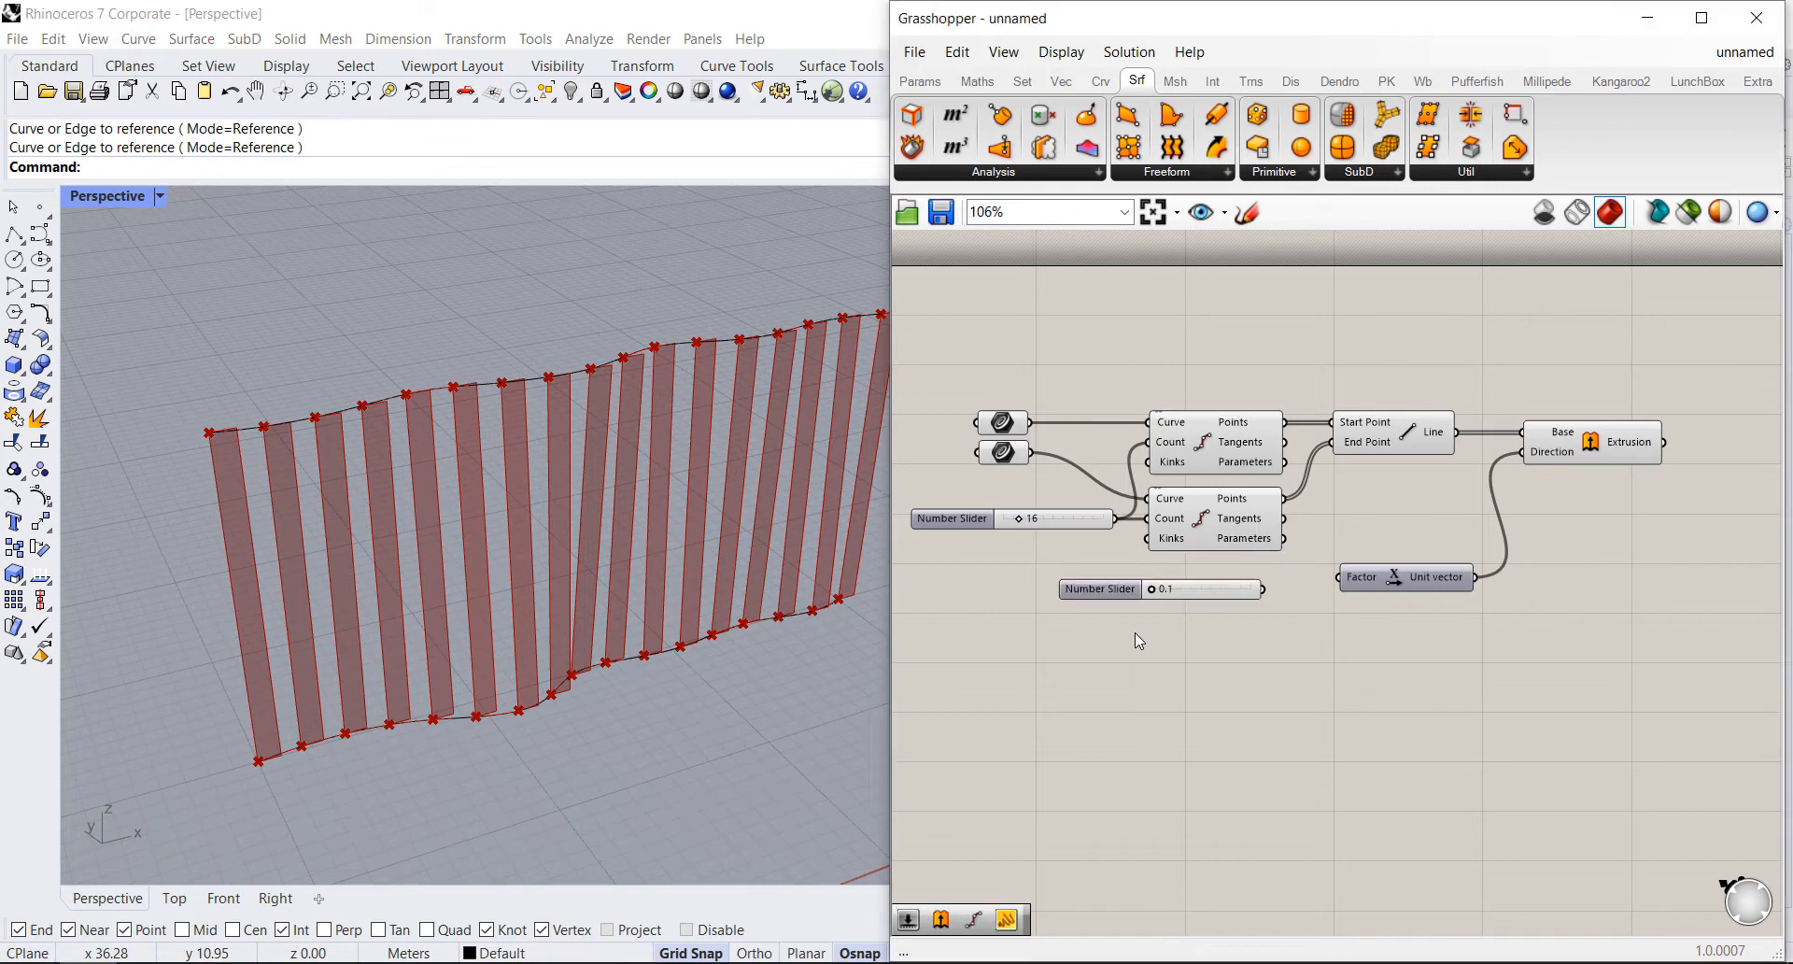
left_click_drag(1263, 588, 1338, 577)
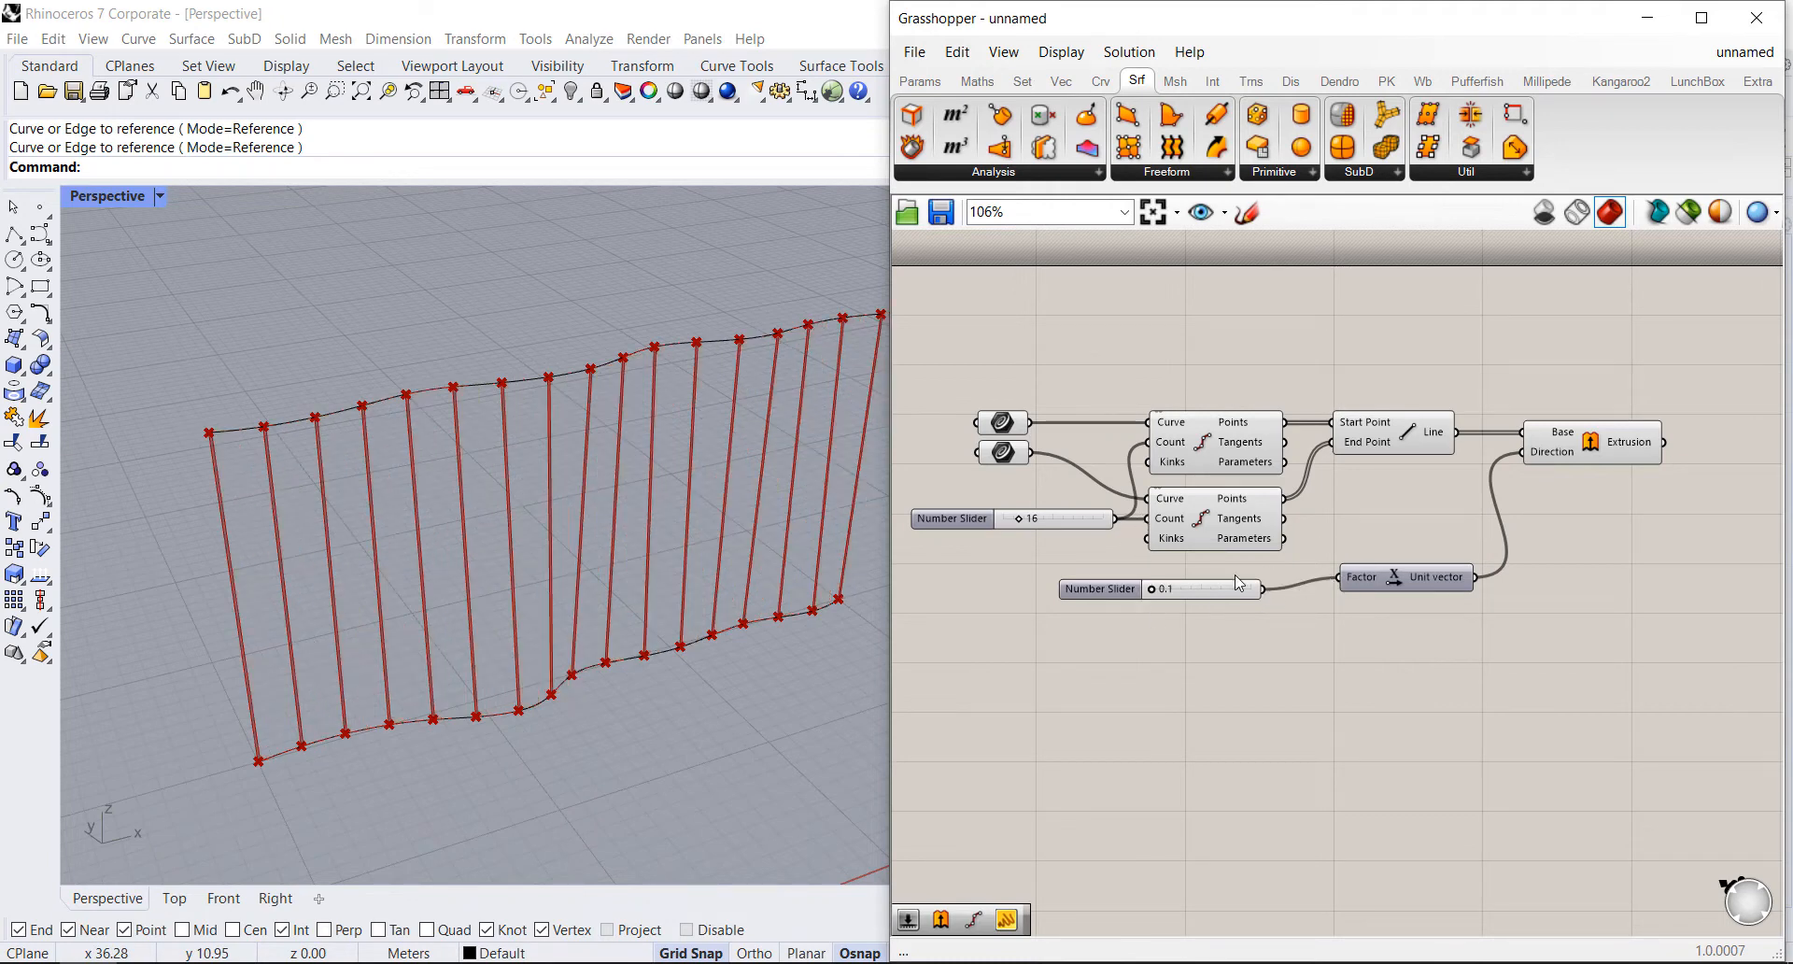
mouse_move(1210, 588)
left_mouse_down()
mouse_move(1242, 577)
mouse_move(1199, 577)
mouse_move(1292, 572)
mouse_move(1184, 581)
left_mouse_up()
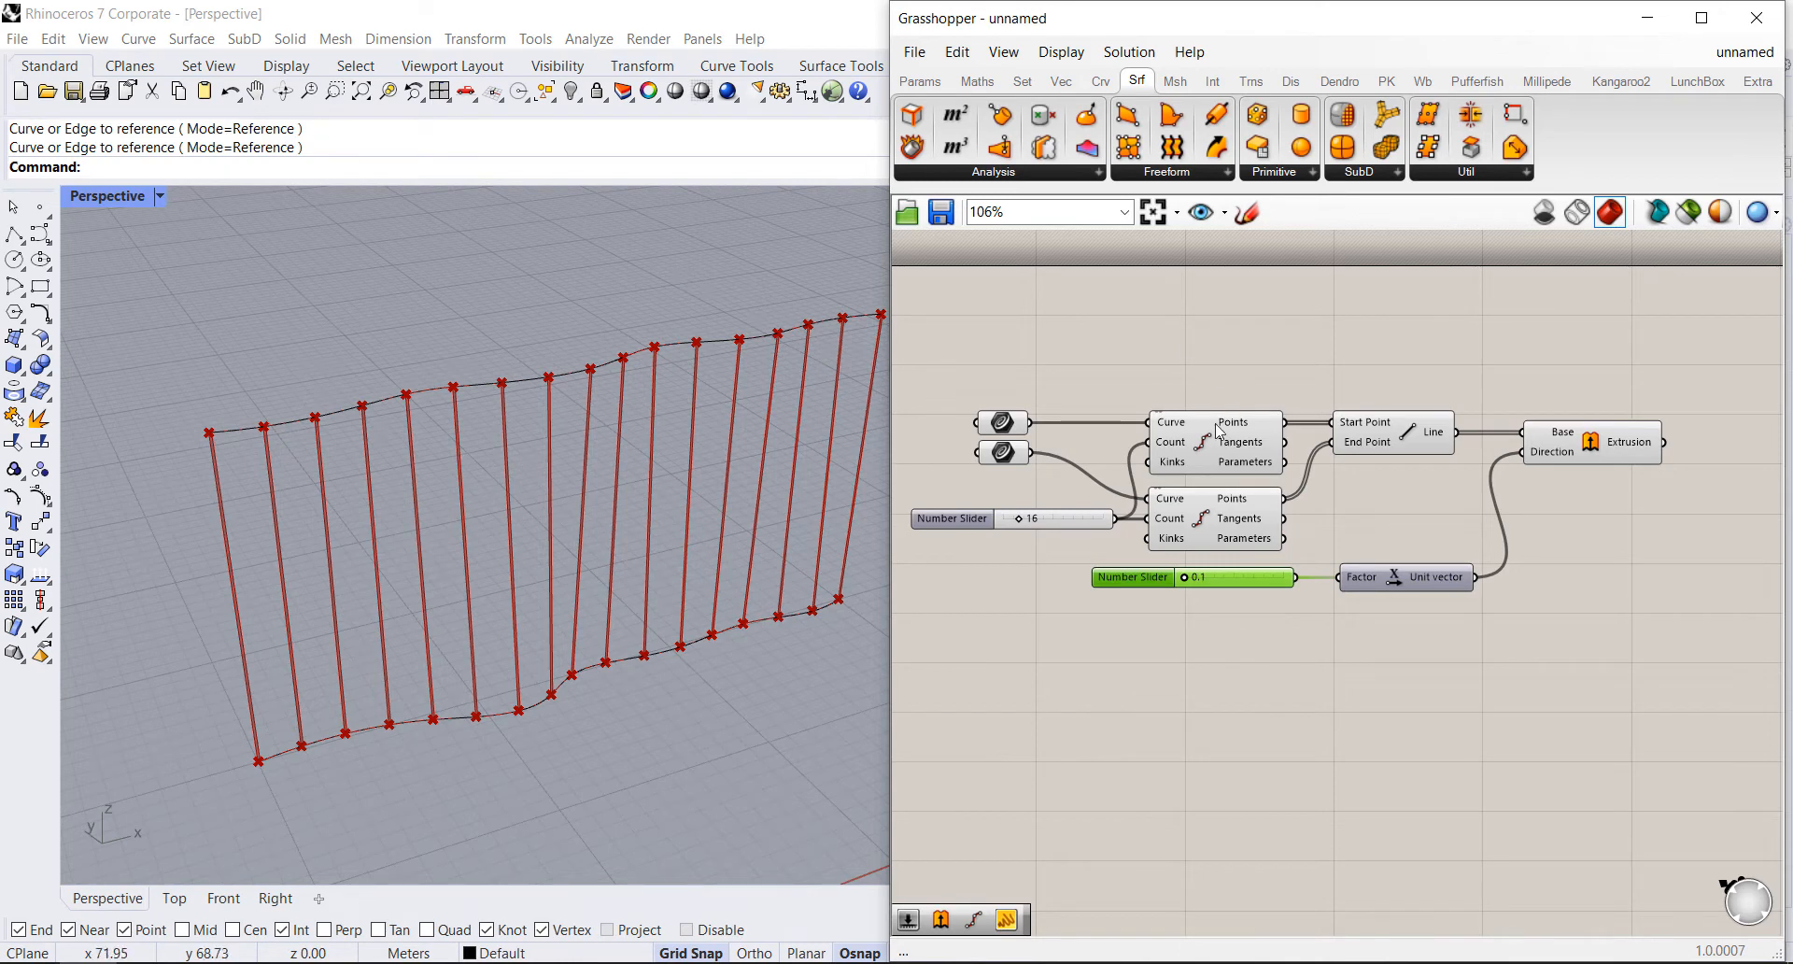
Step: Examine the width of the extruded strips up close along the lower curve in the Rhino viewport
right_click_drag(492, 592, 597, 553)
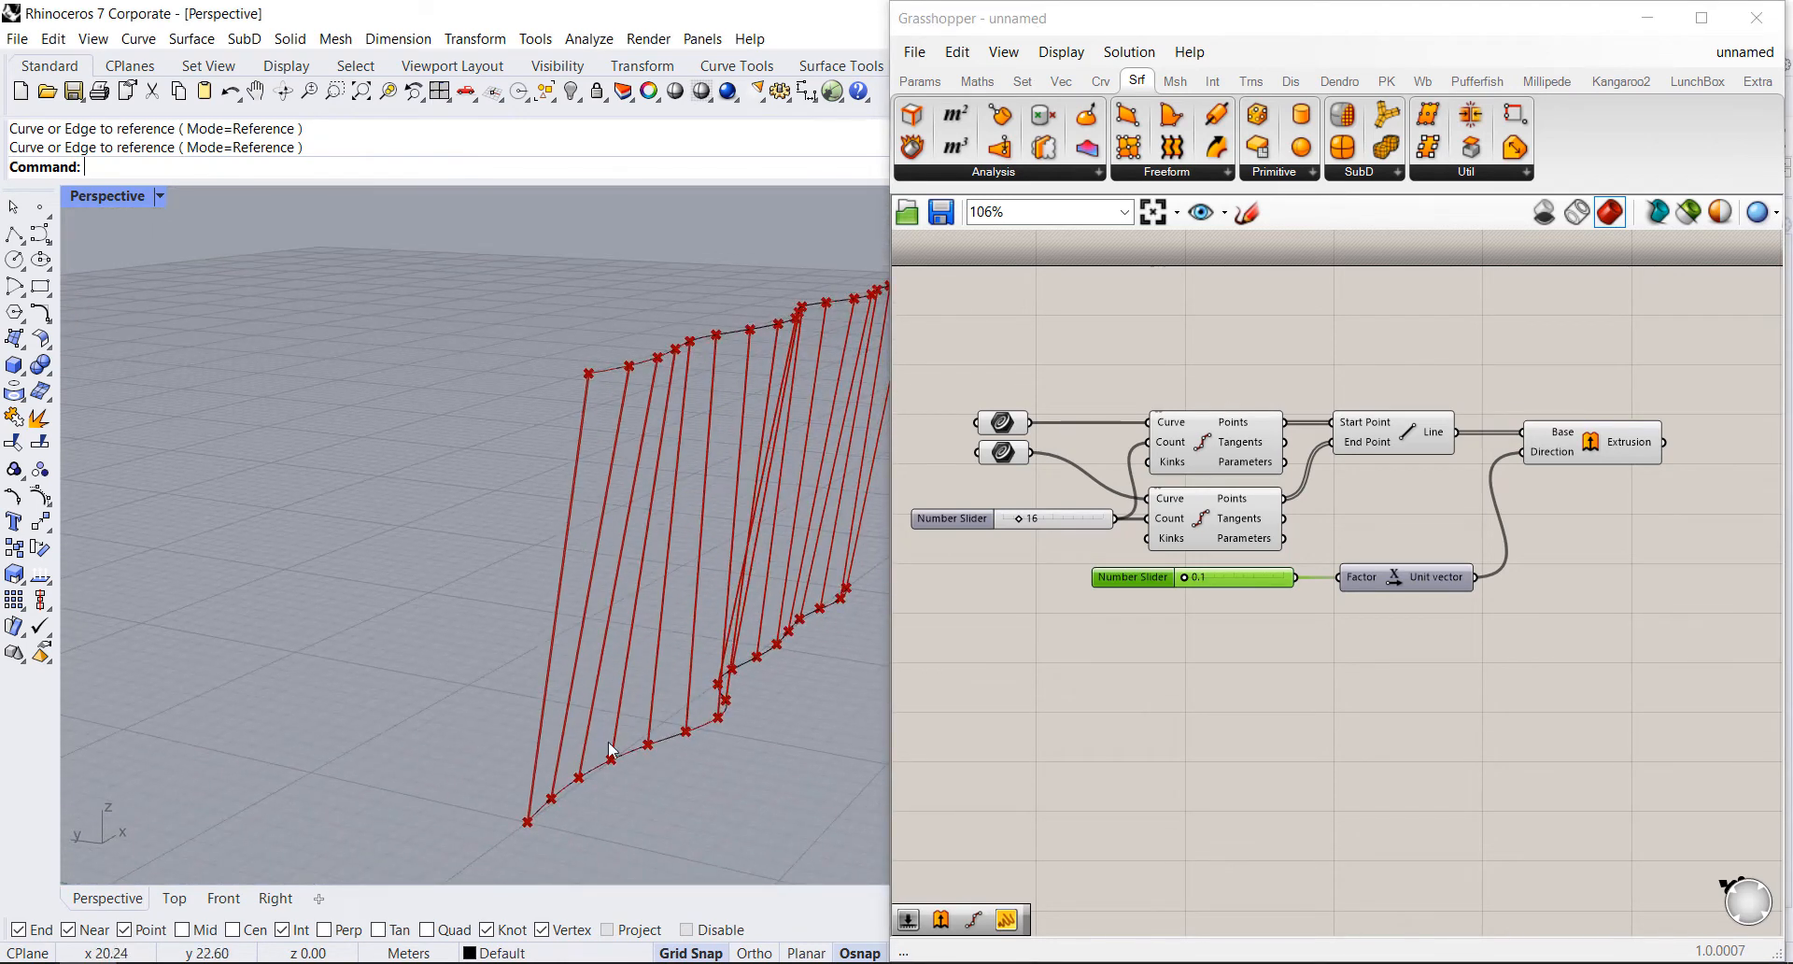
scroll(572, 762, "up", 3)
right_click_drag(573, 762, 470, 730)
scroll(469, 729, "down", 3)
scroll(300, 685, "up", 10)
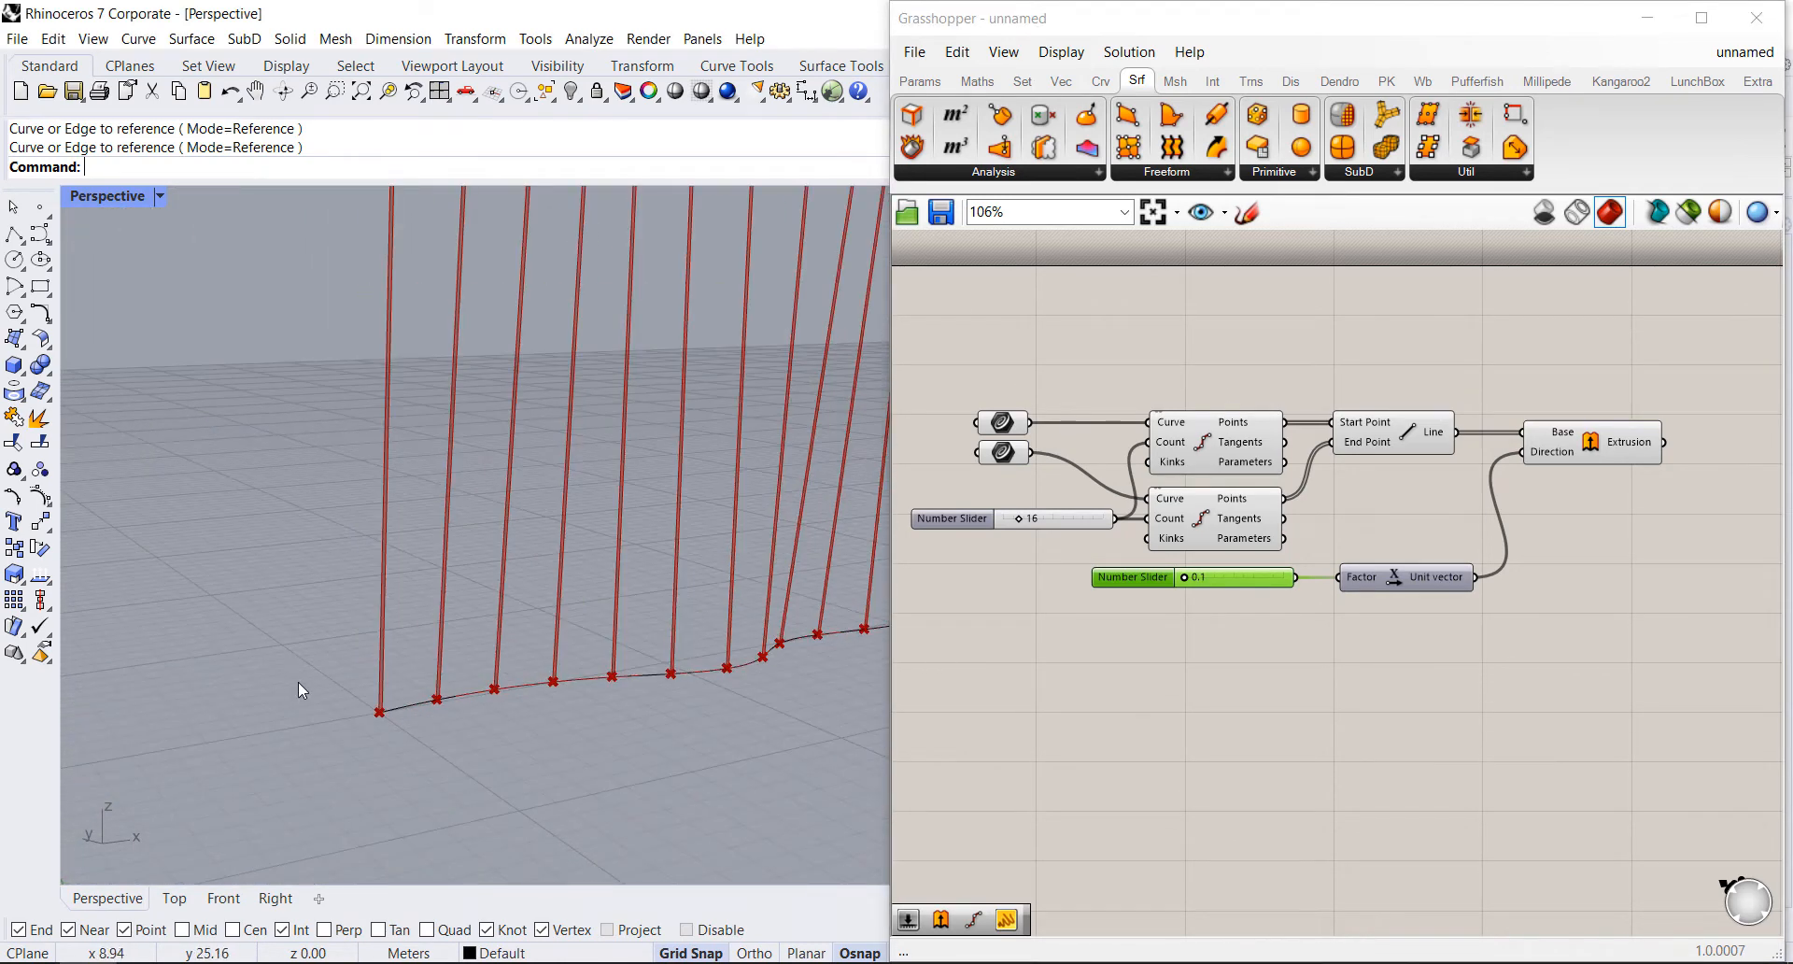
scroll(476, 622, "down", 5)
scroll(490, 777, "up", 5)
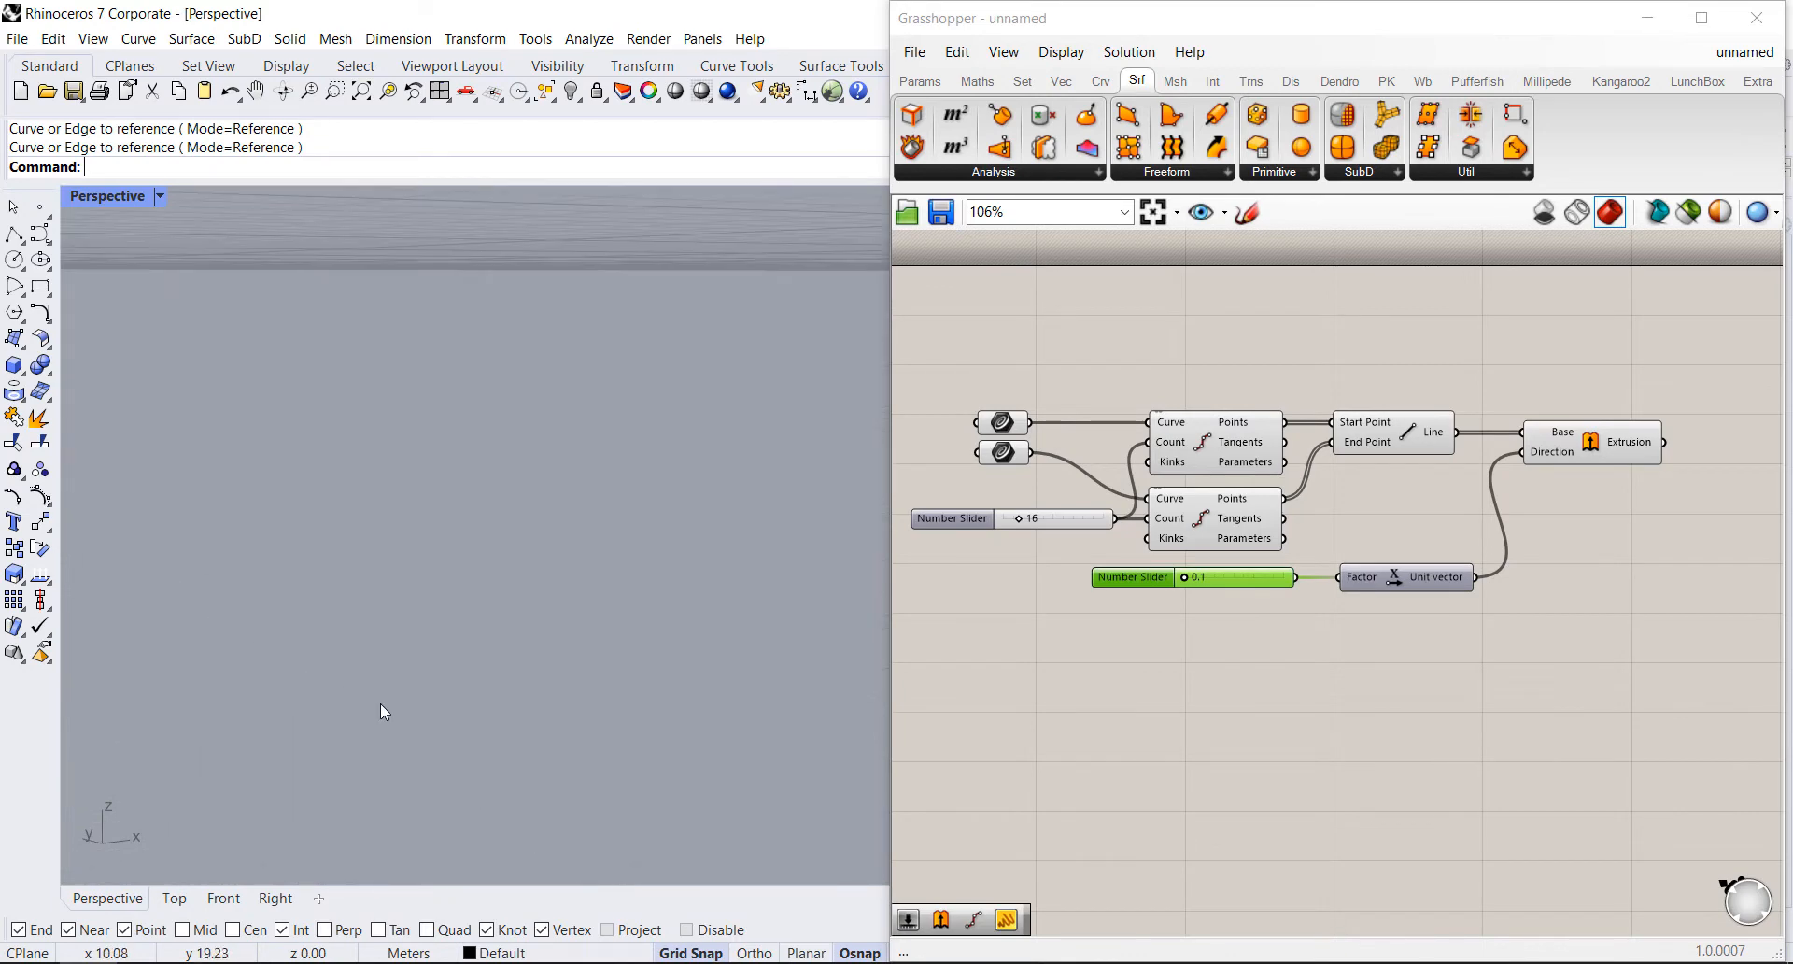
scroll(451, 703, "down", 5)
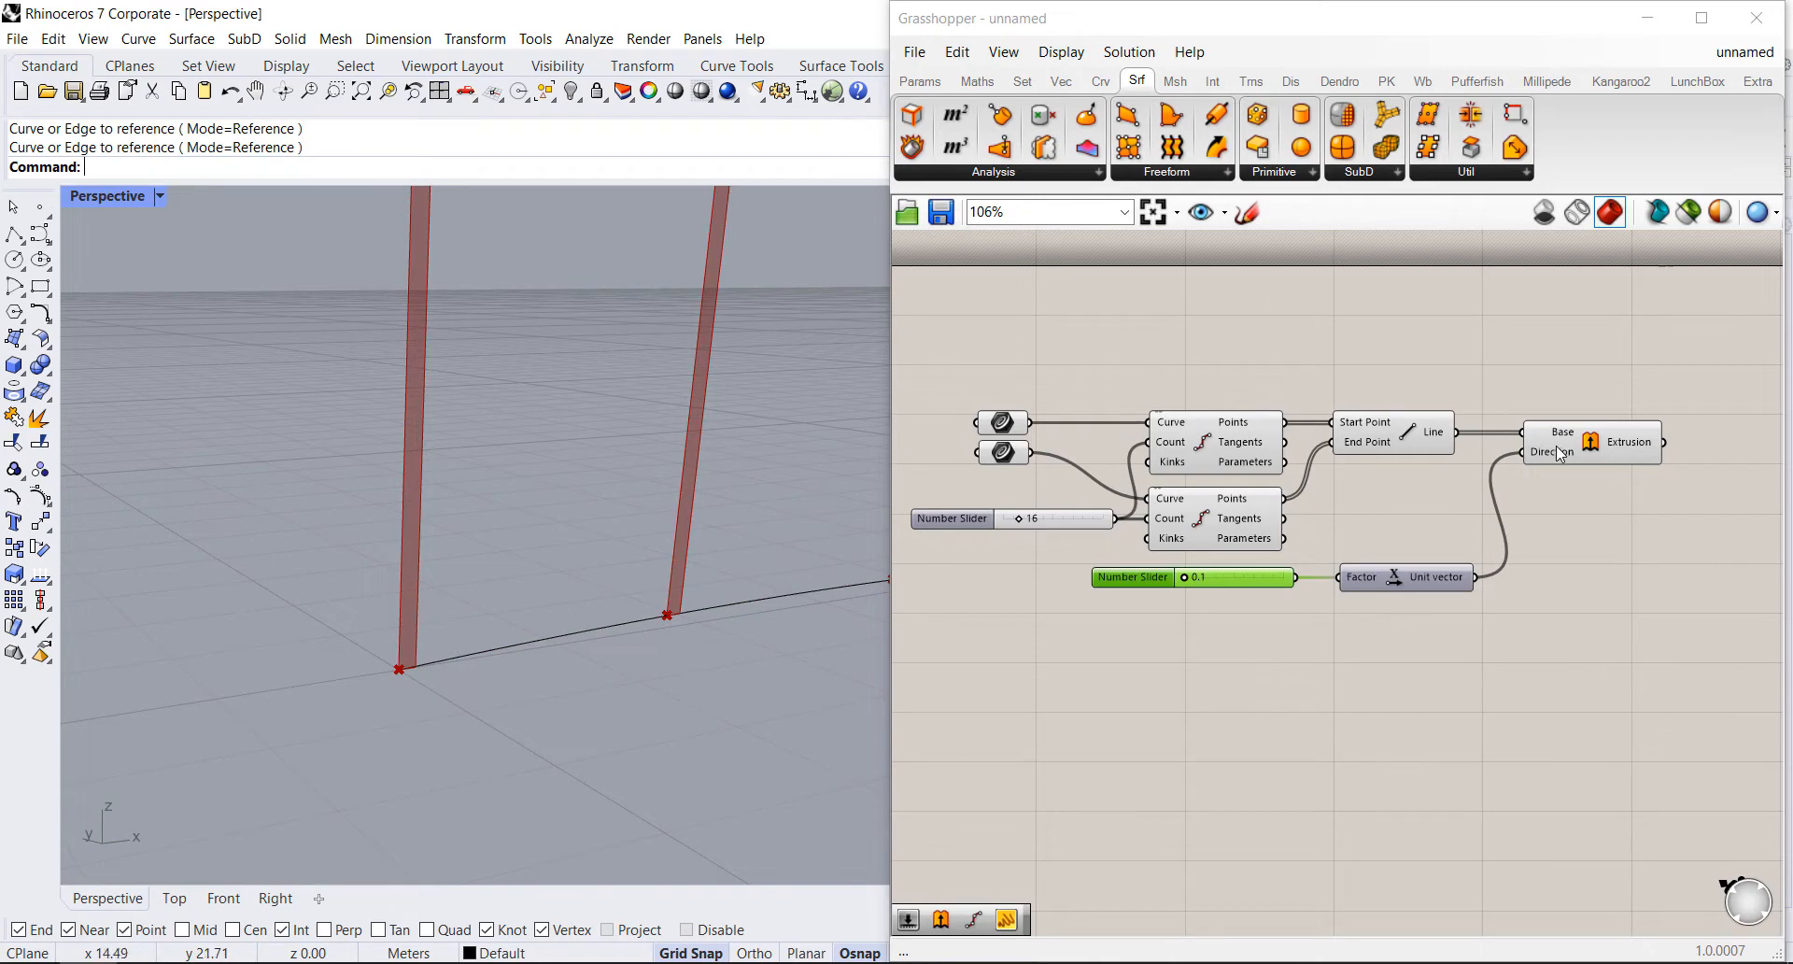
Step: Add a second Extrude component after the first and connect the first Extrusion output to its Base input
left_click(1375, 508)
scroll(1088, 542, "down", 3)
scroll(1623, 454, "up", 2)
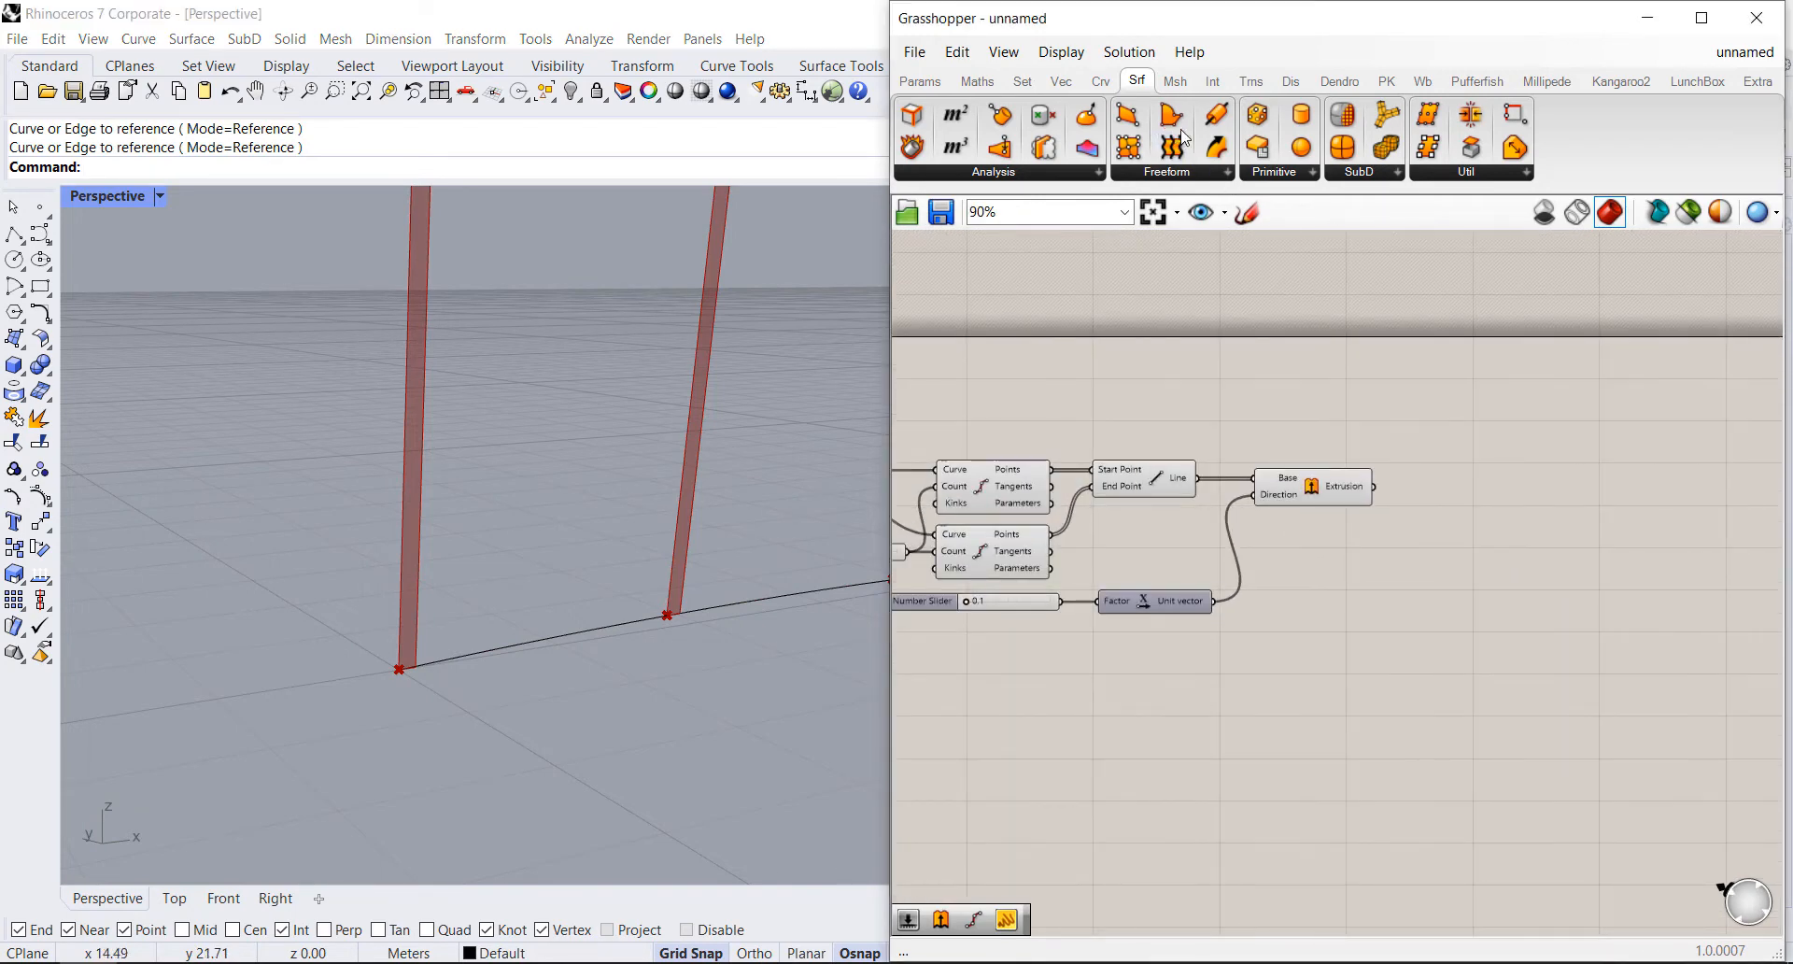
left_click(1181, 172)
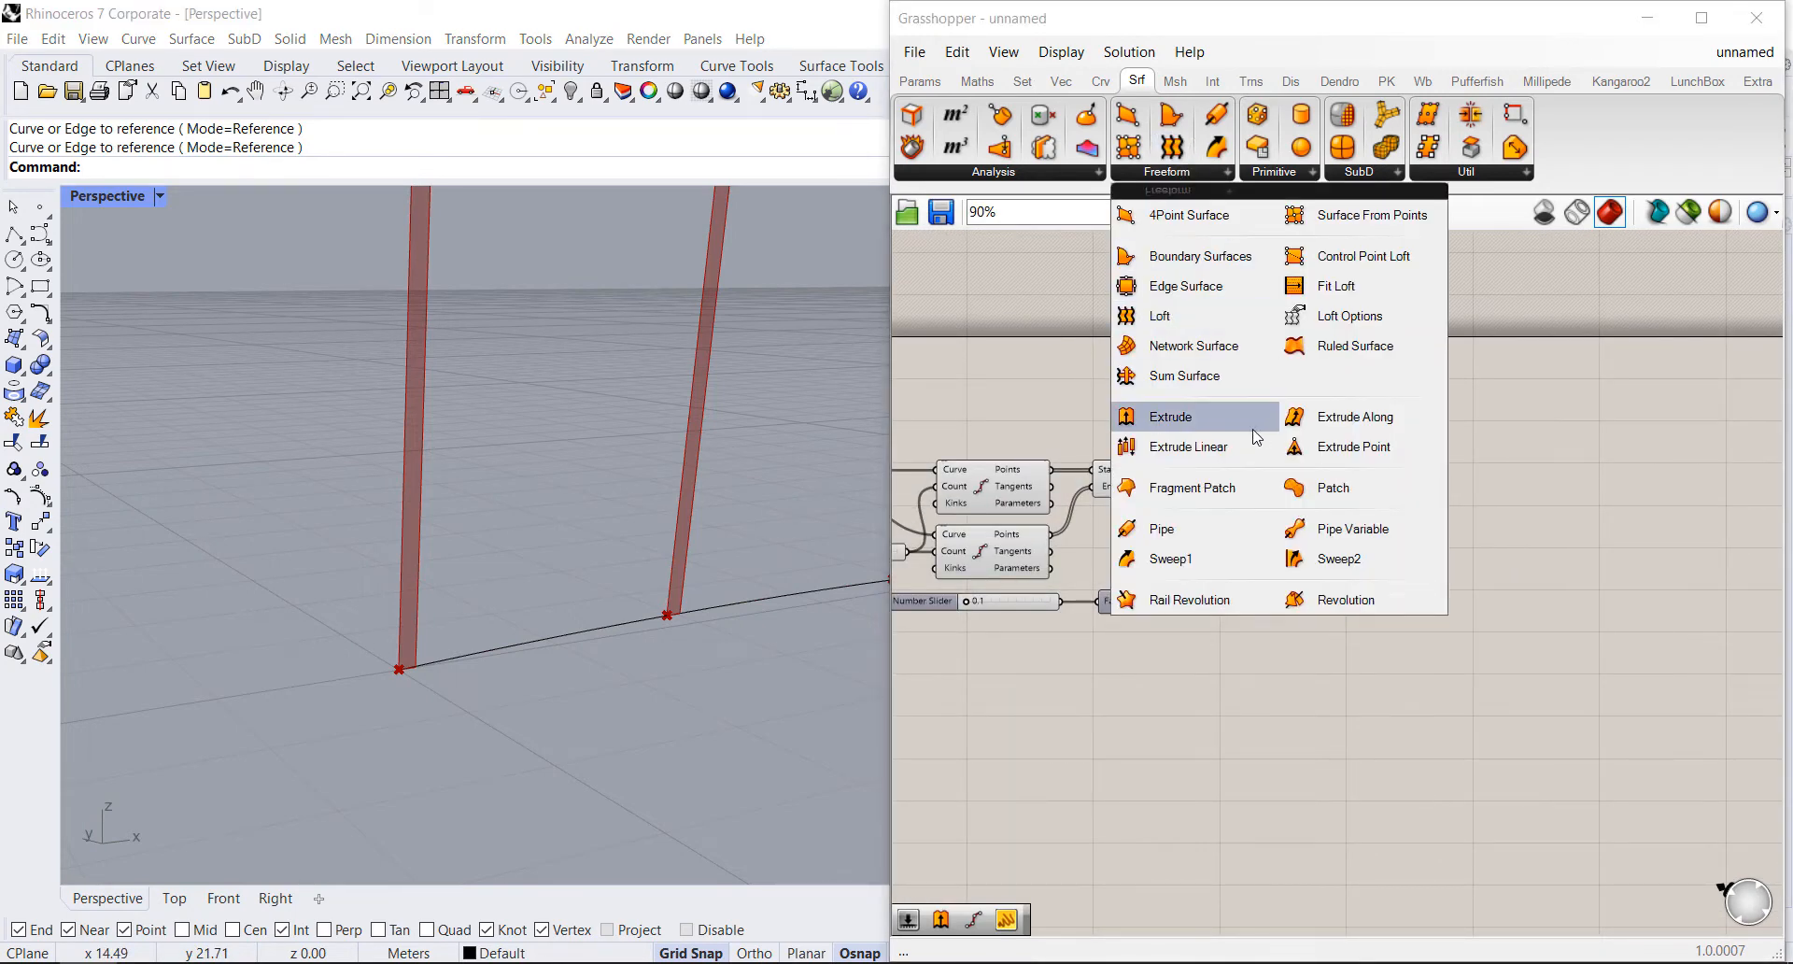
left_click(1173, 417)
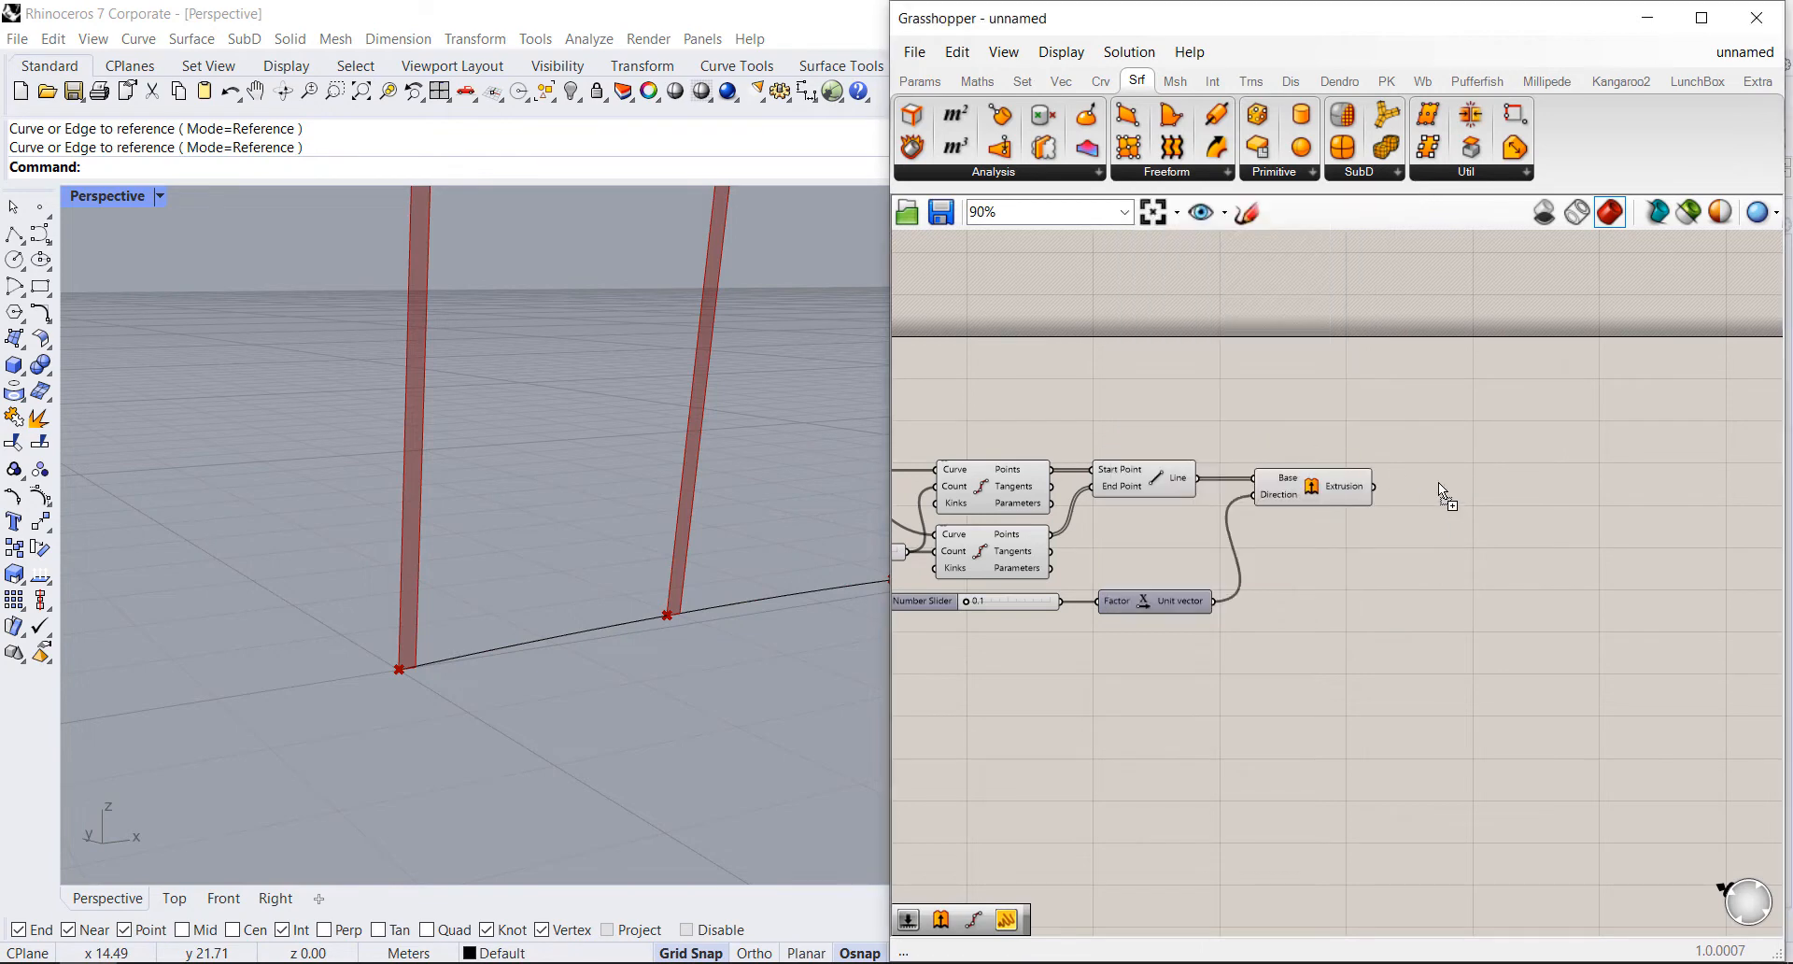
left_click(1516, 488)
left_click_drag(1349, 488, 1461, 506)
left_click(1382, 499)
left_click(1380, 465)
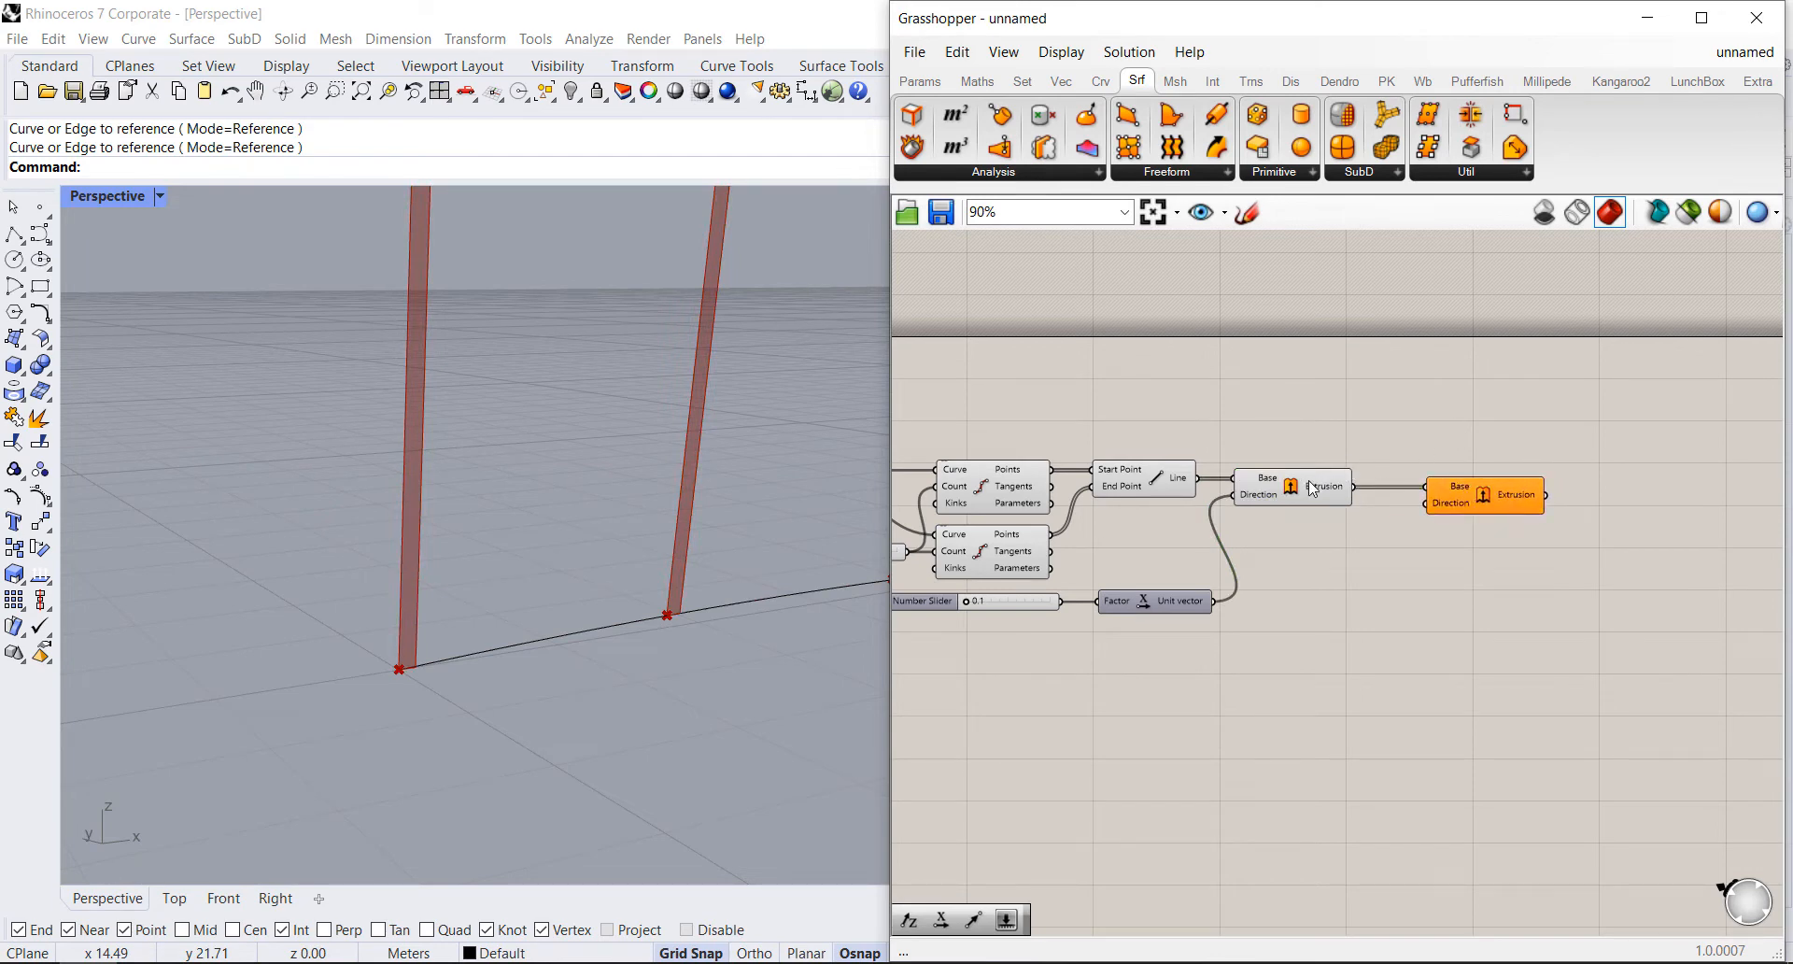
left_click(1312, 488)
left_click(1406, 430)
Step: Add a Unit Y vector, connect it to the second Extrude component's Direction input, and place it below the Unit X component
double_click(1269, 638)
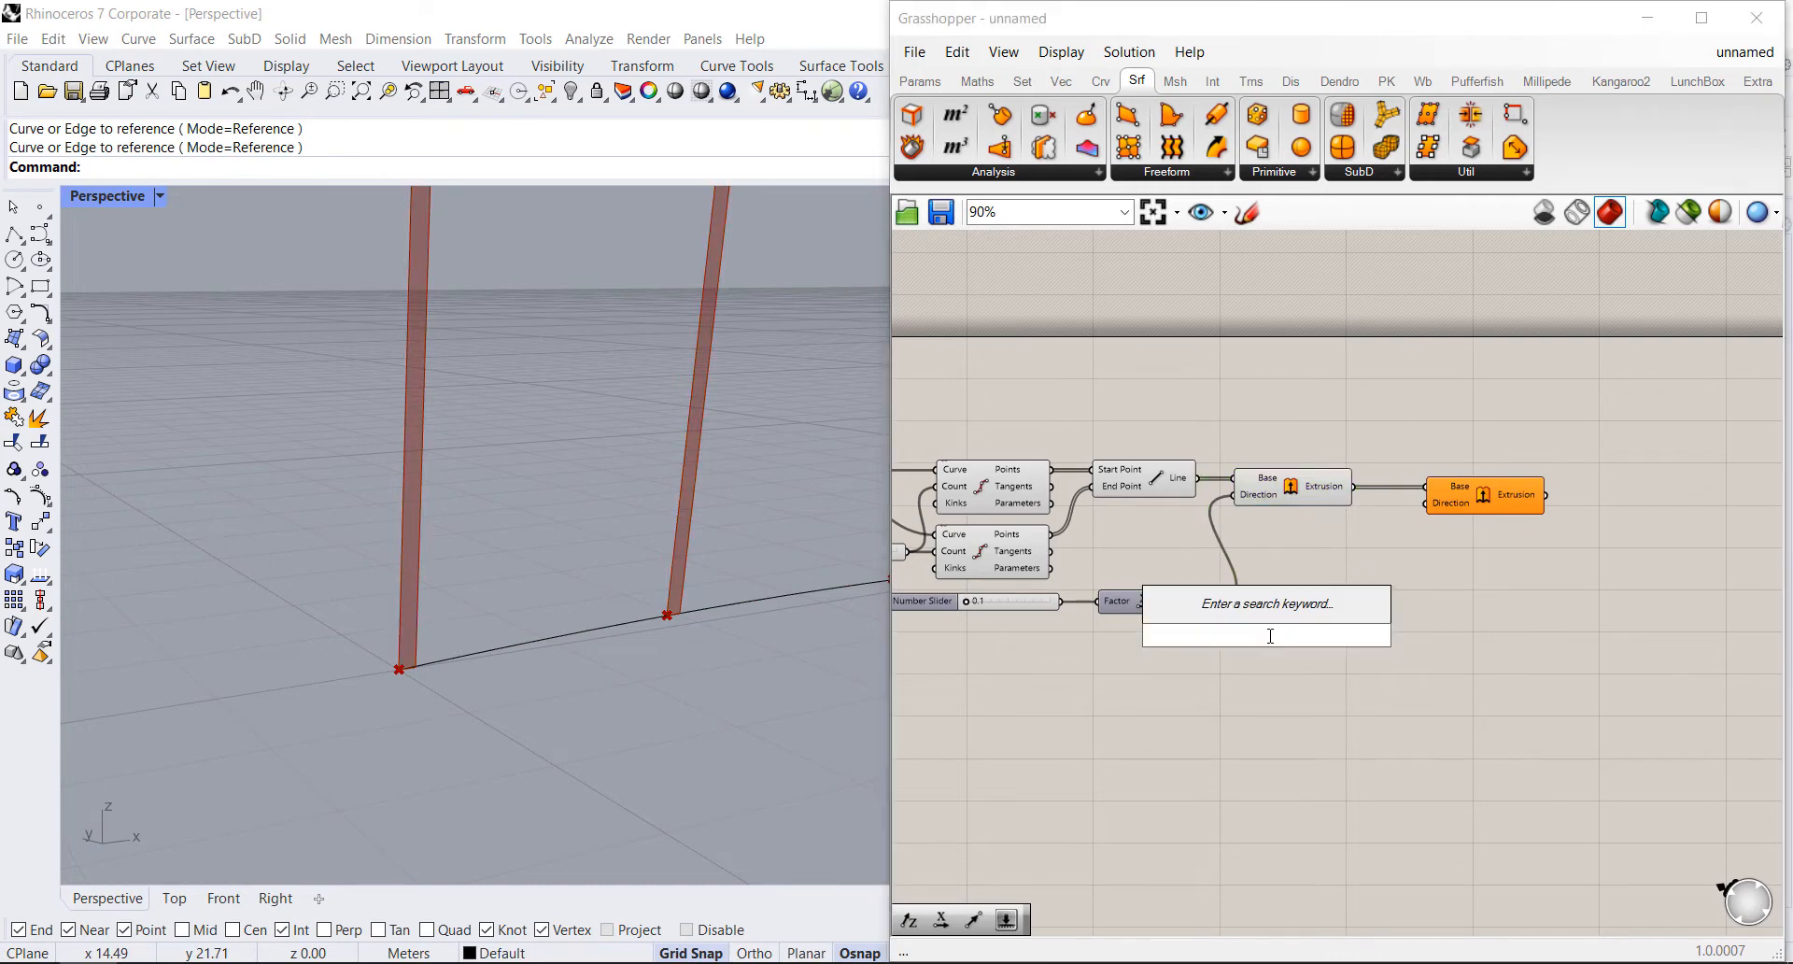
type("y")
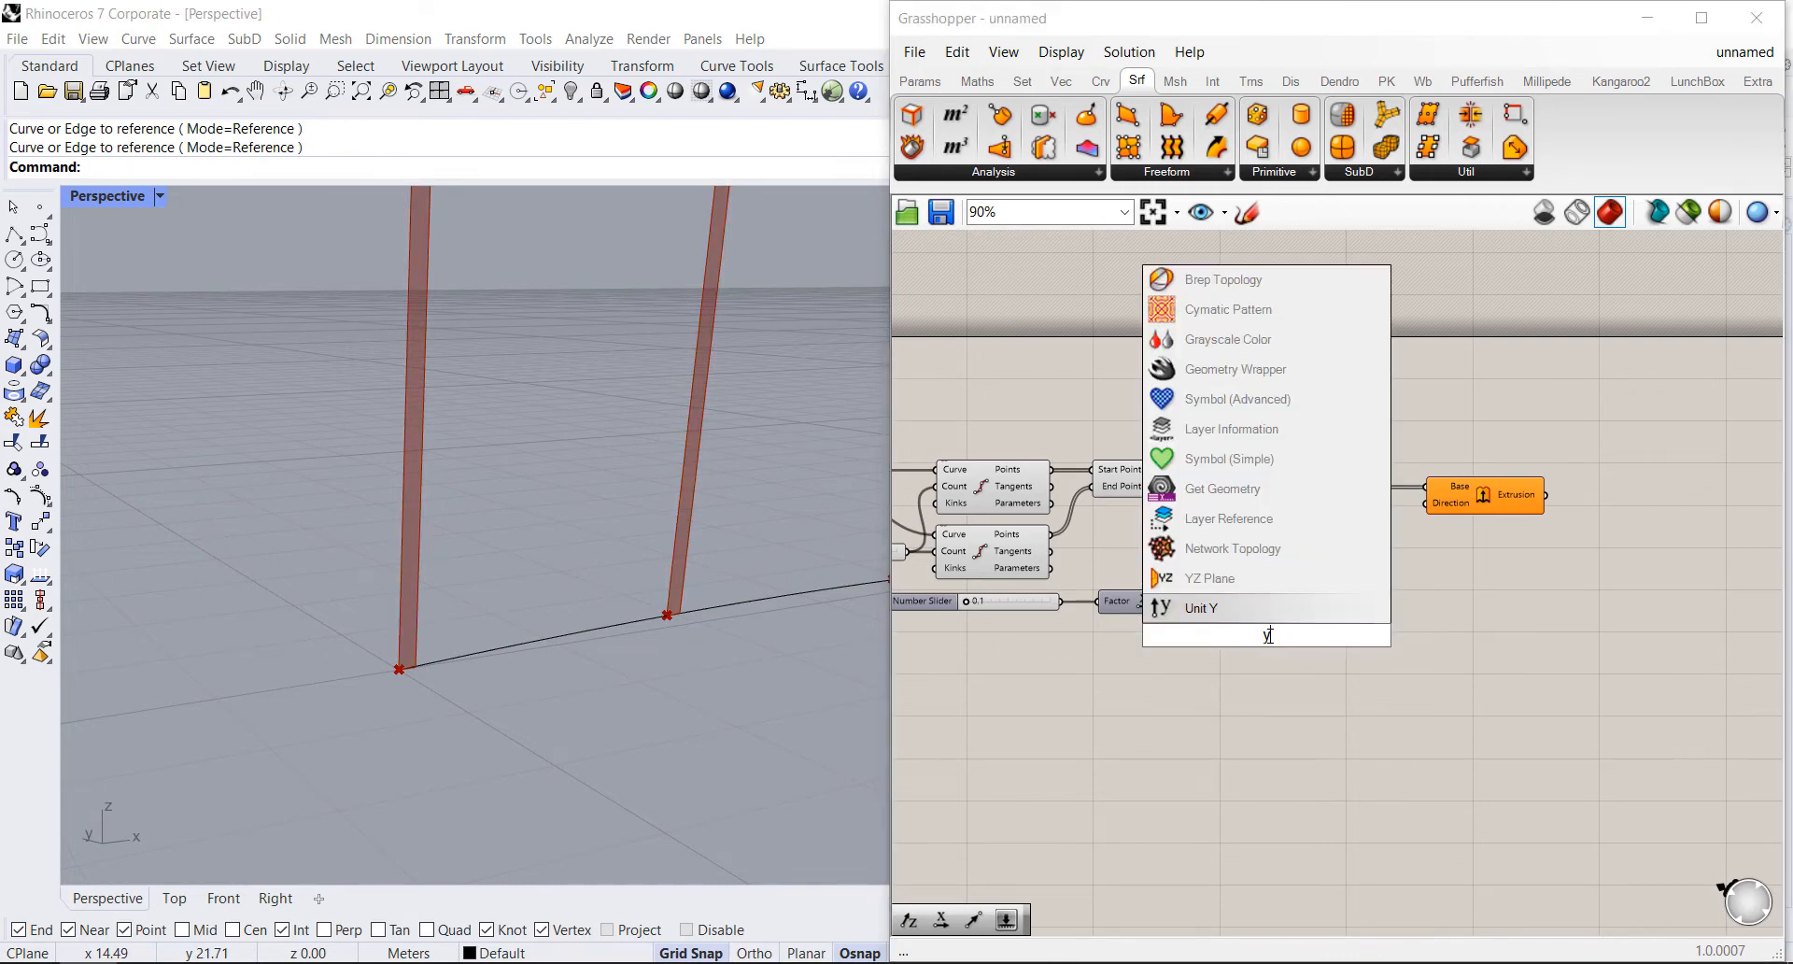
left_click(1199, 613)
left_click_drag(1324, 635, 1414, 509)
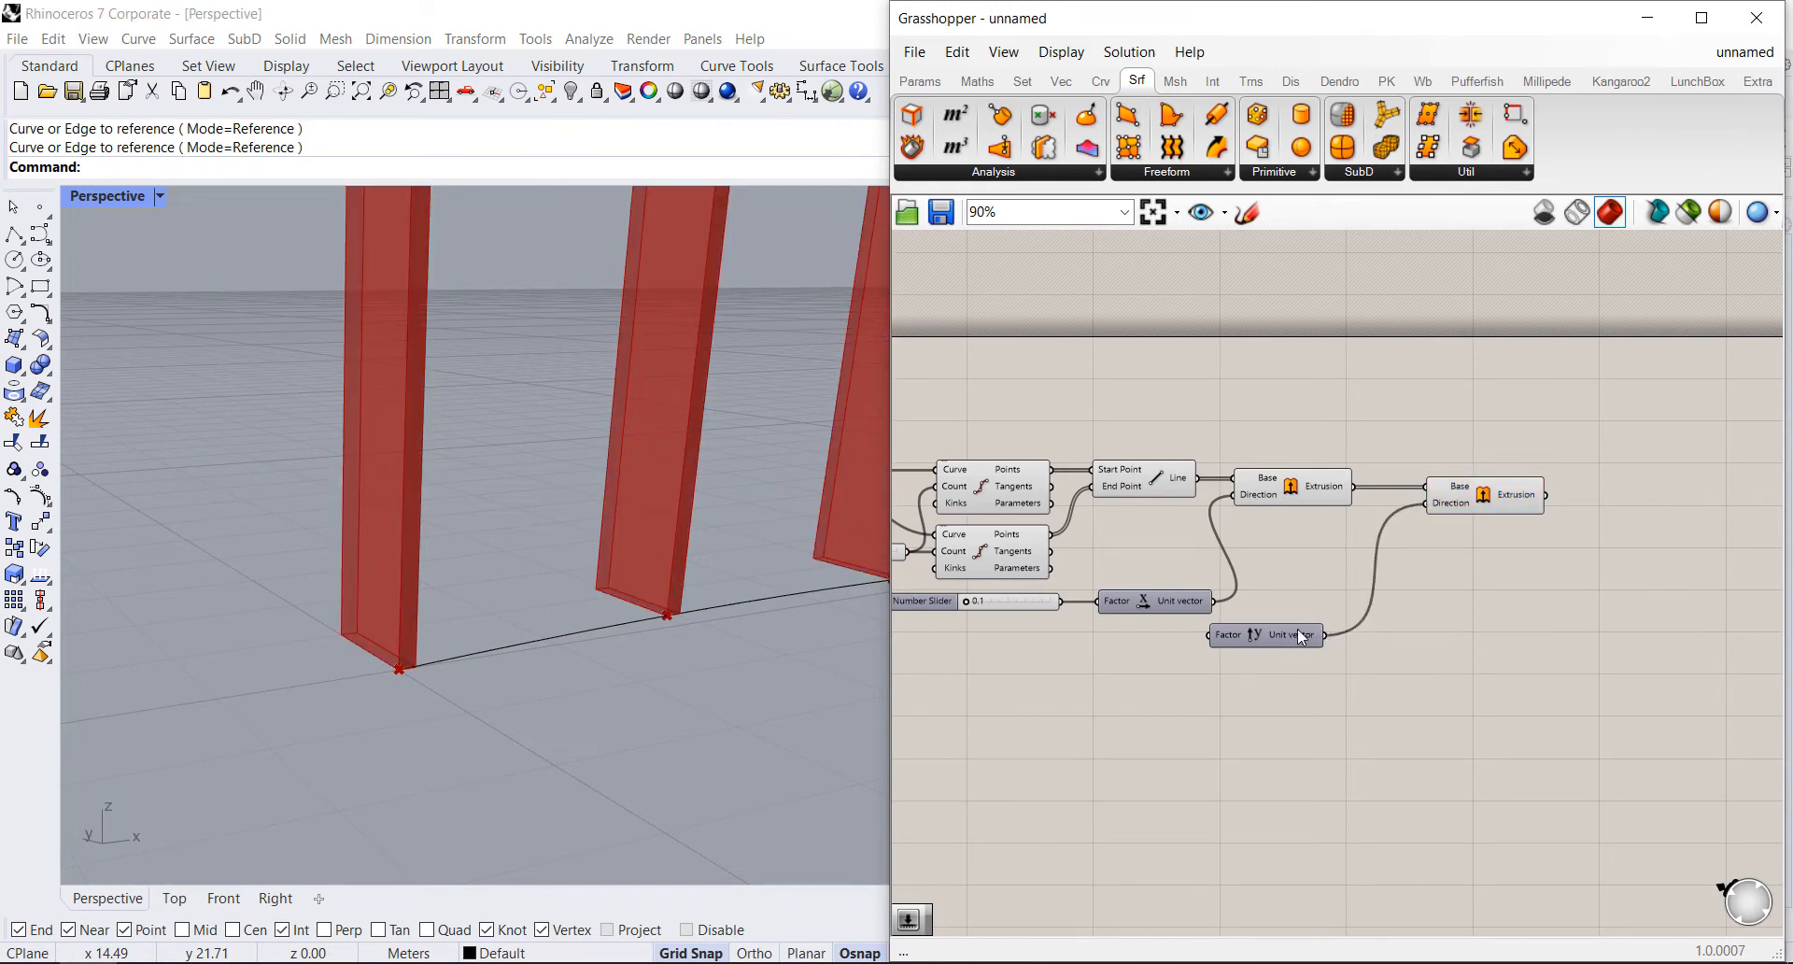
left_click_drag(1297, 629, 1192, 646)
left_click(1328, 664)
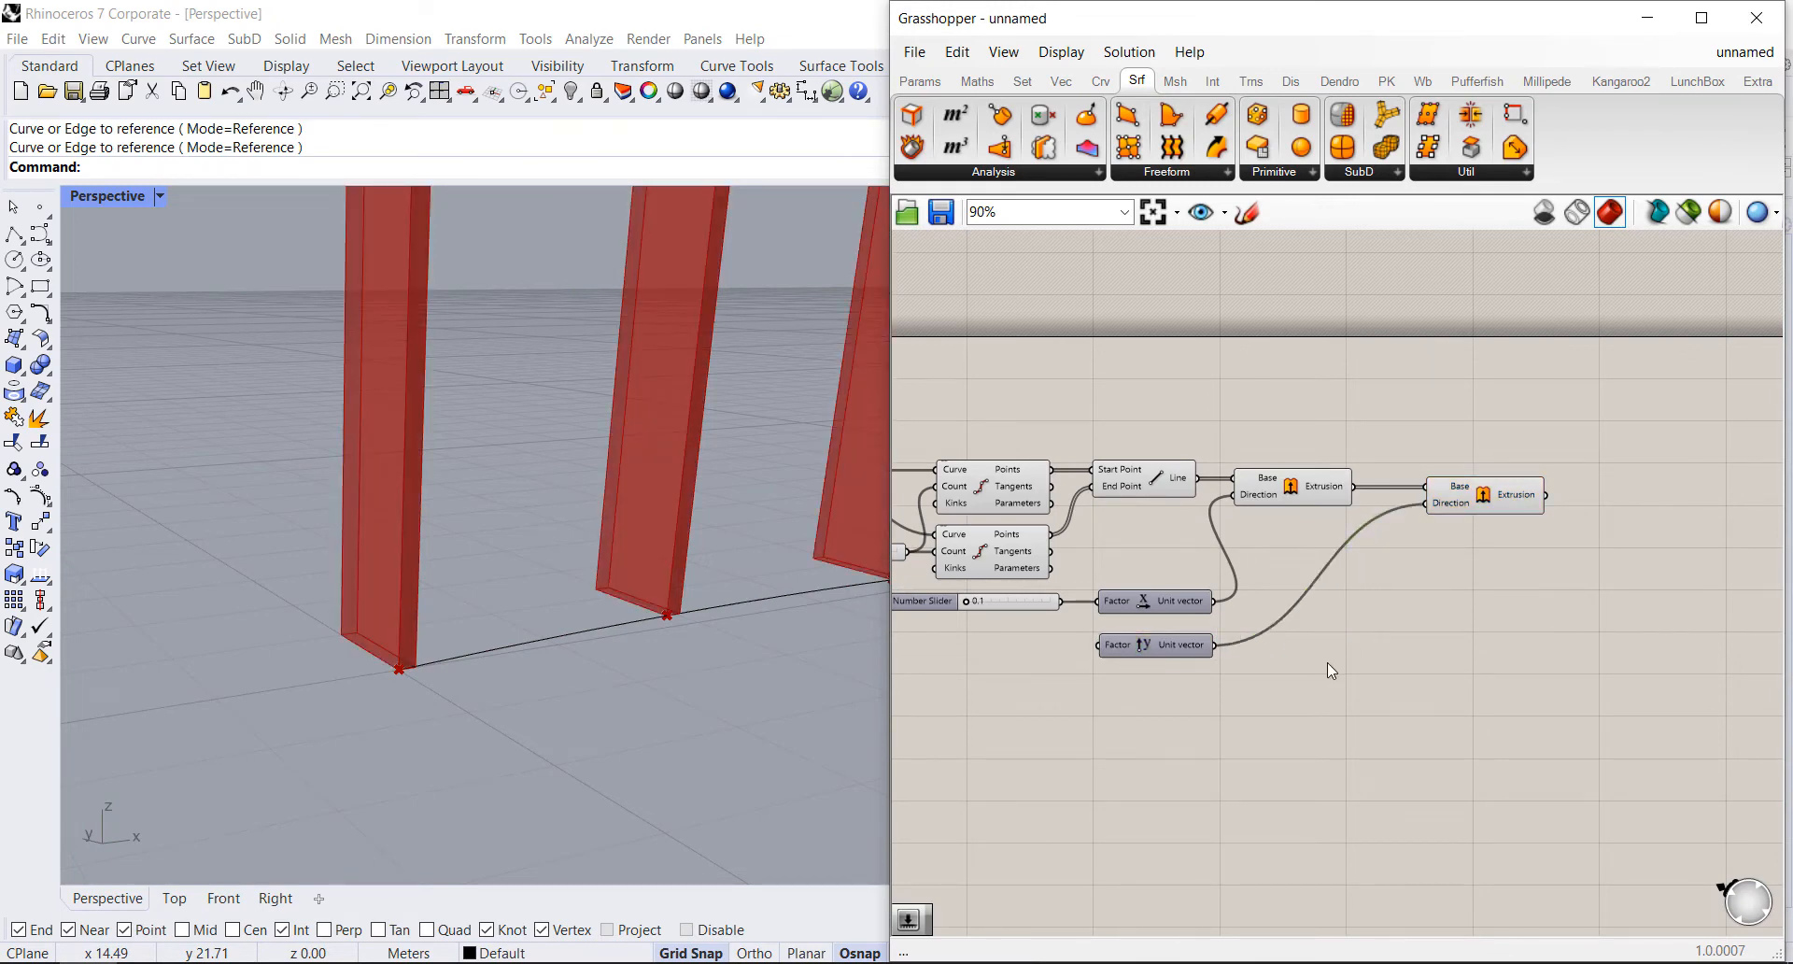
Step: Add a Number Slider from 0.1 to 2 set to 0.8, connect it to the Unit Y Factor input, and align it below the Unit X slider
scroll(1039, 624, "up", 3)
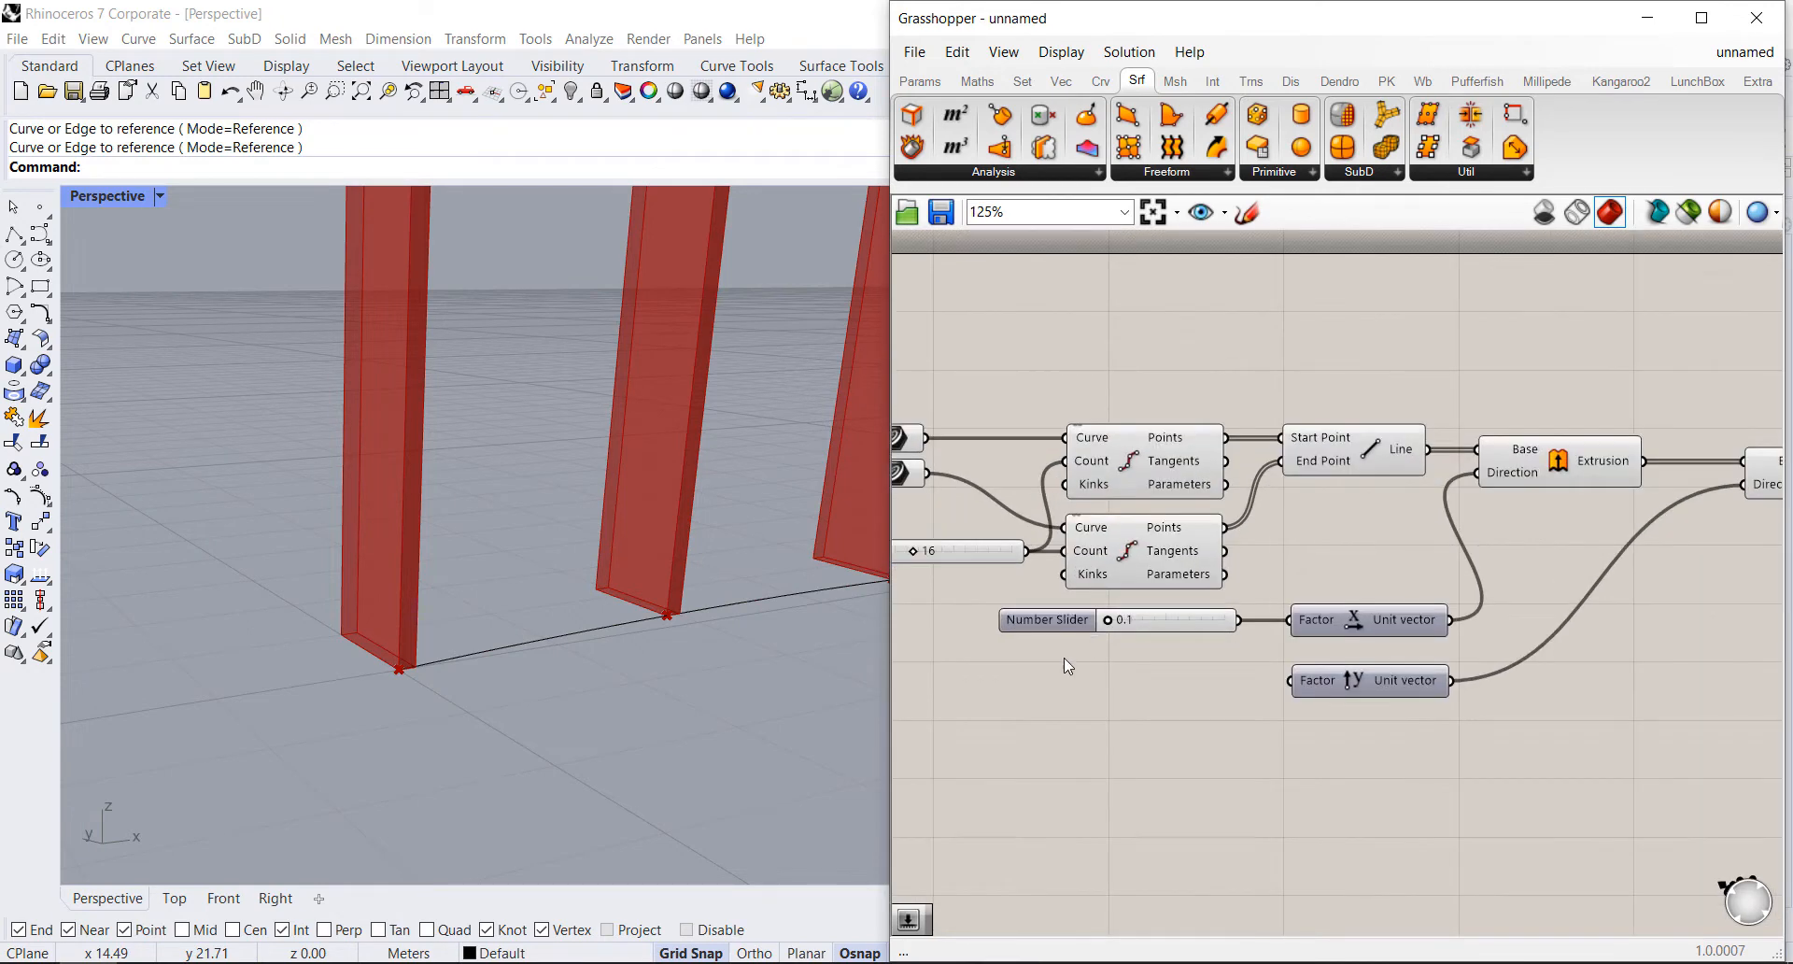
double_click(1048, 680)
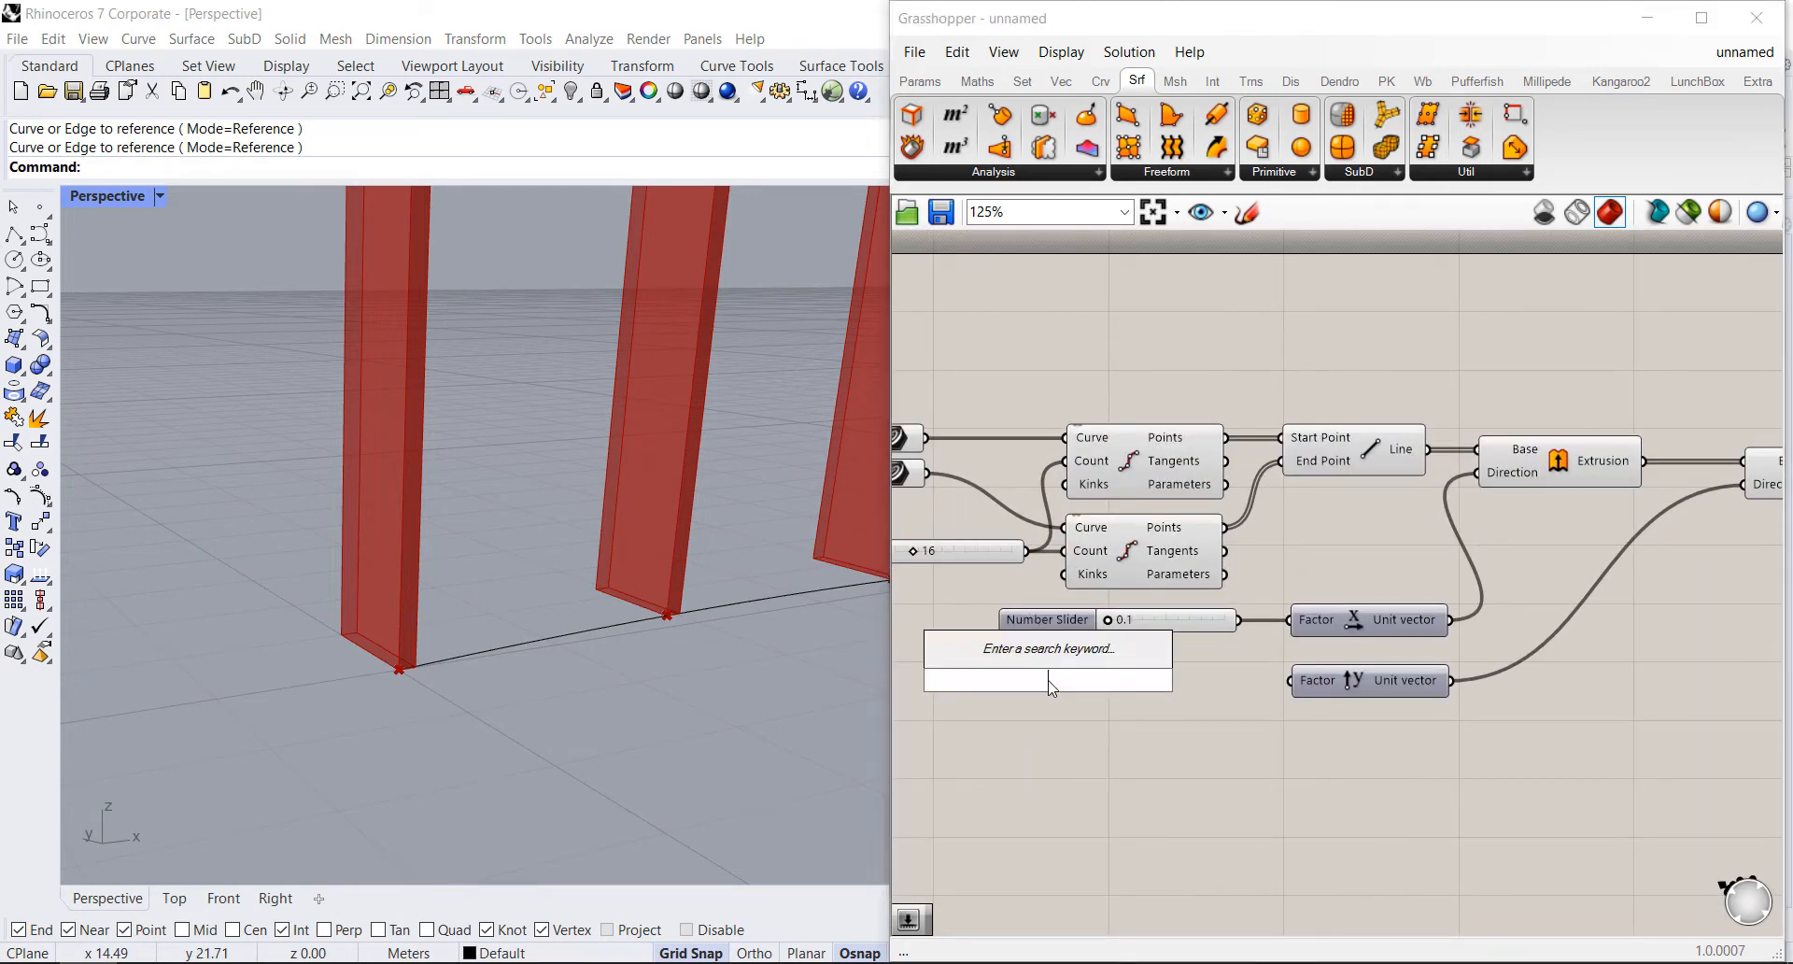
type("0")
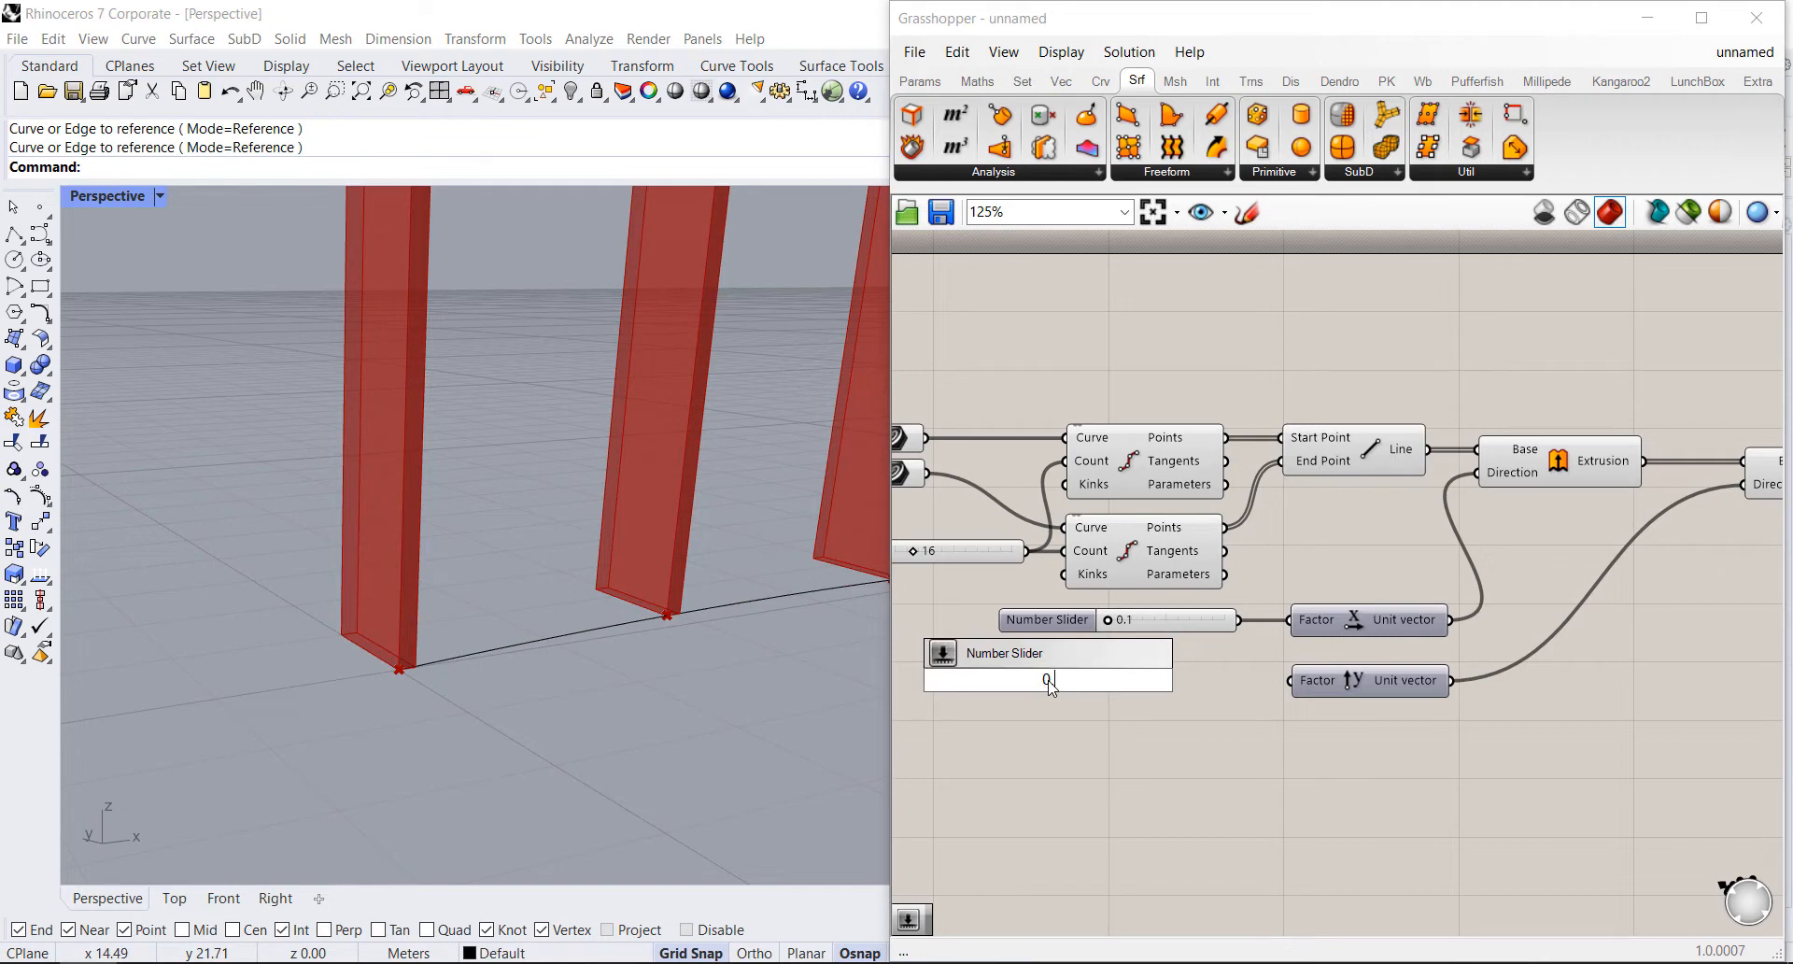
type(".1 2")
key("Return")
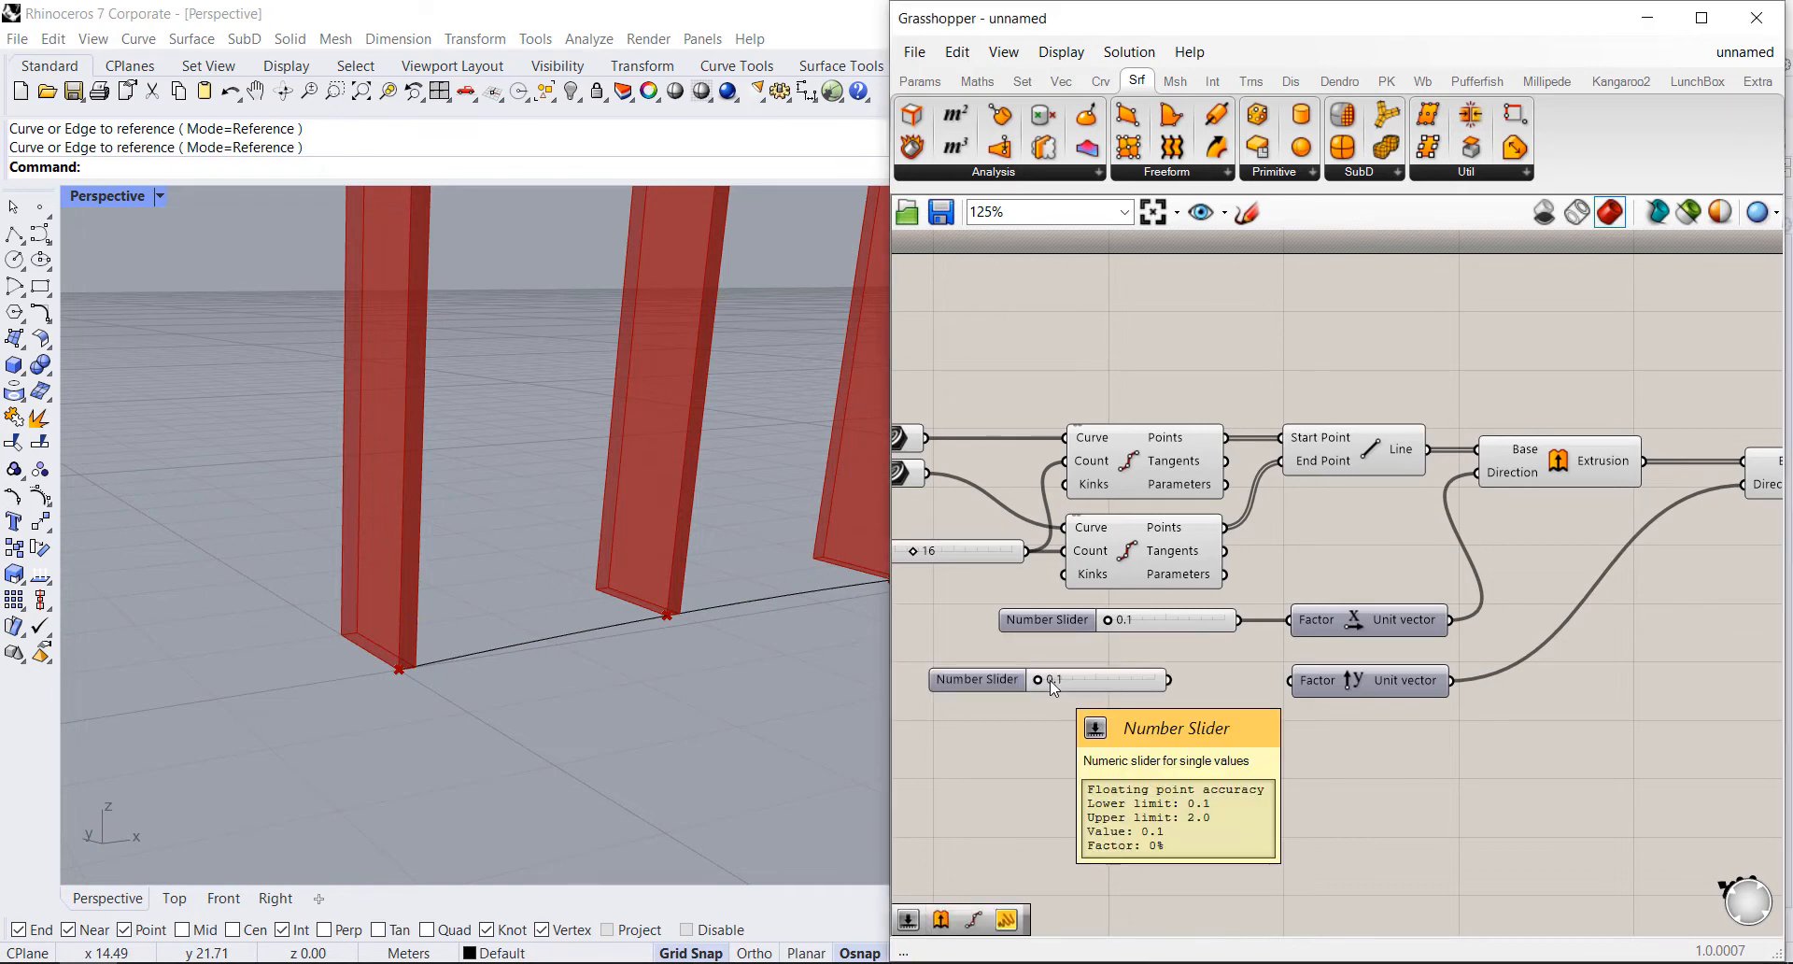
left_click_drag(1168, 679, 1291, 679)
mouse_move(1050, 682)
left_mouse_down()
mouse_move(1106, 680)
mouse_move(1080, 678)
left_mouse_up()
scroll(439, 766, "down", 10)
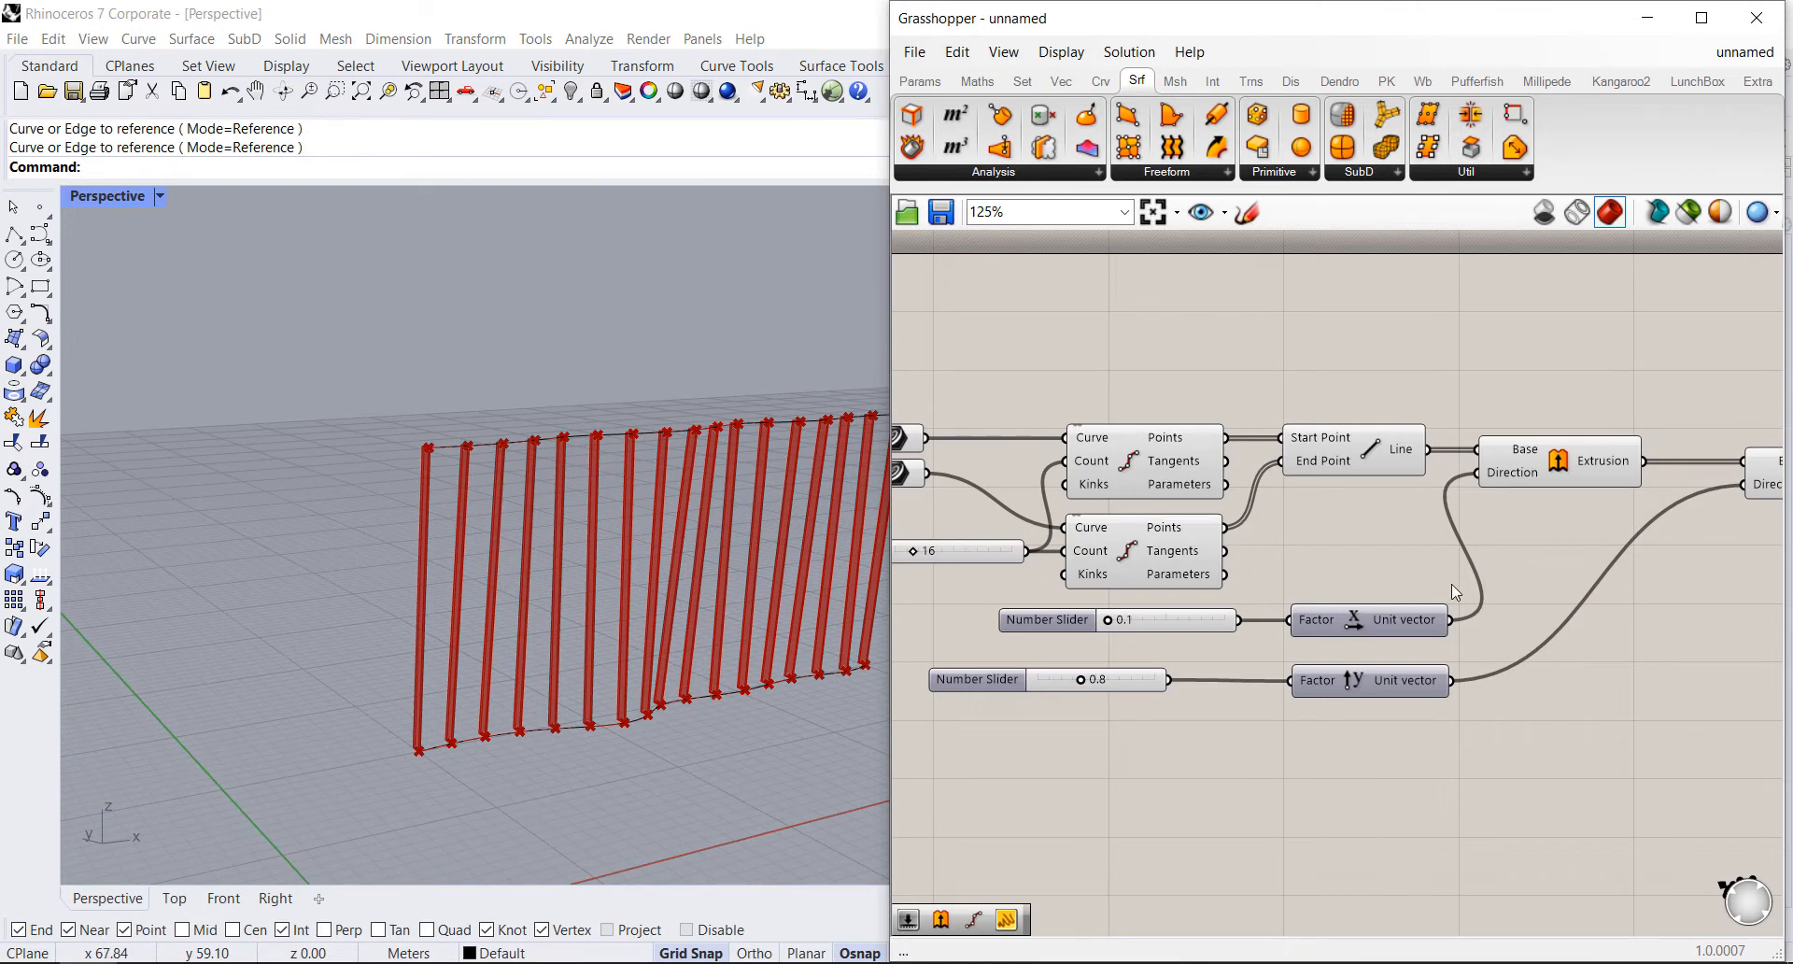
scroll(1061, 590, "down", 2)
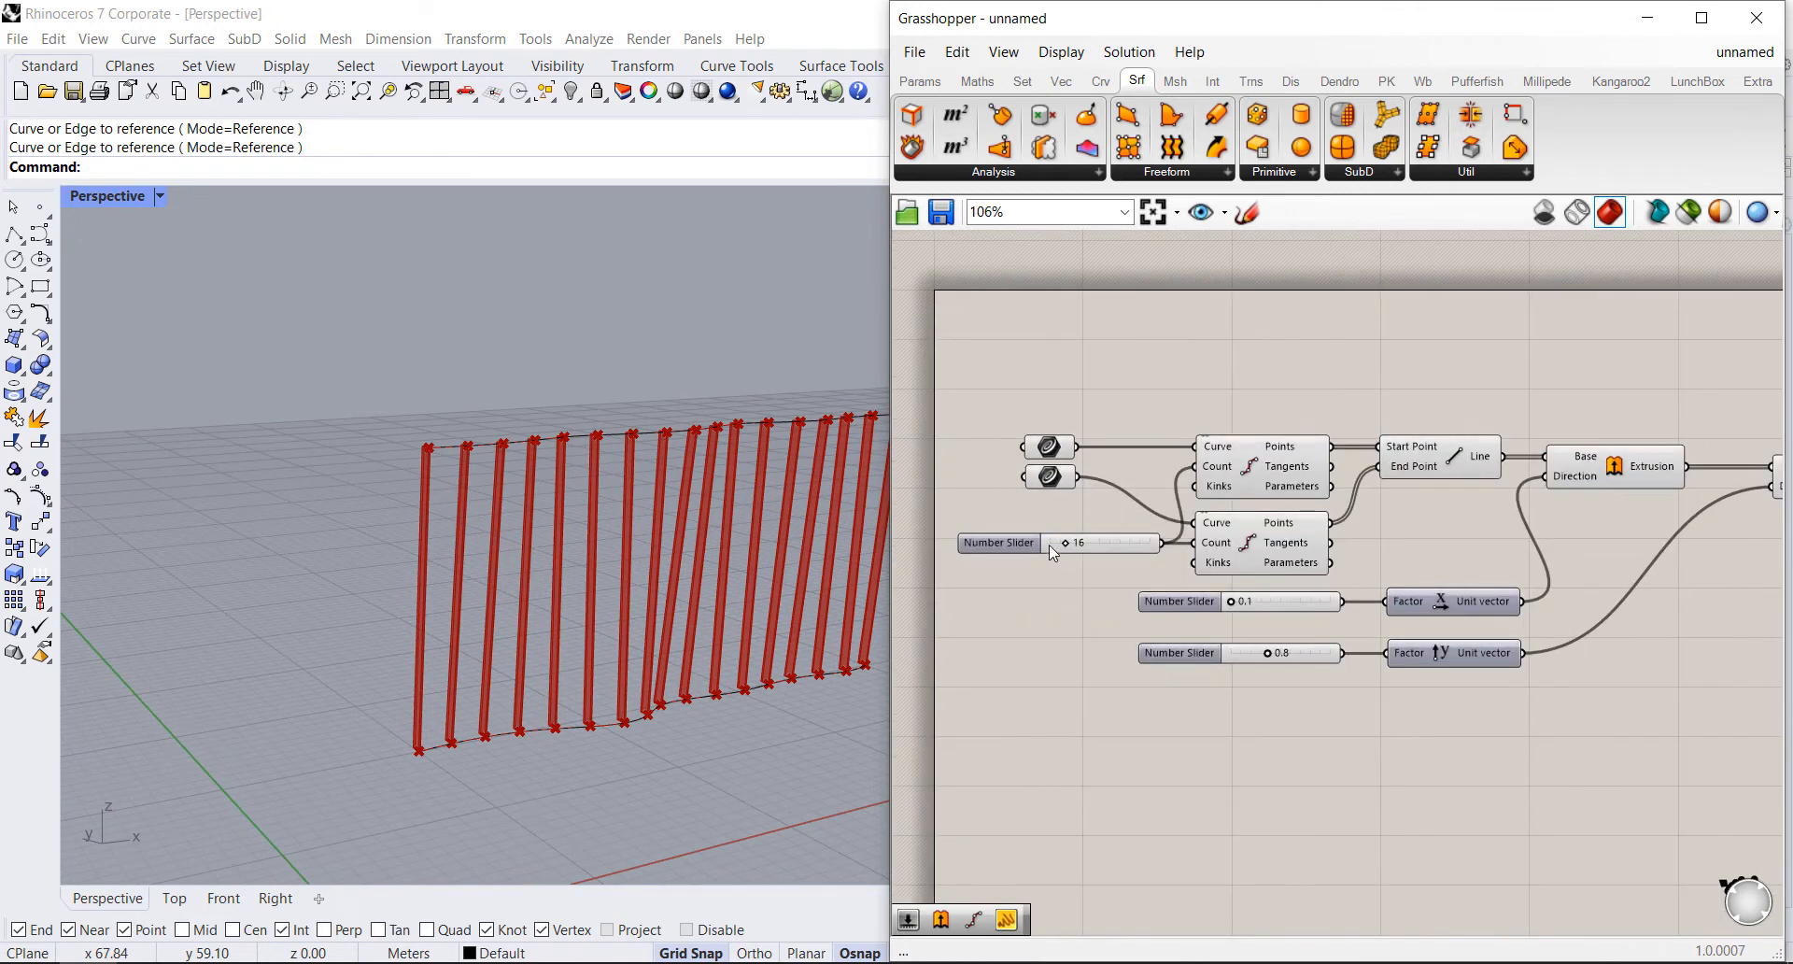
Step: Set the Count slider of the two curve divisions to 69 to pack the slats more densely
scroll(526, 444, "down", 3)
scroll(644, 530, "up", 2)
scroll(471, 578, "up", 2)
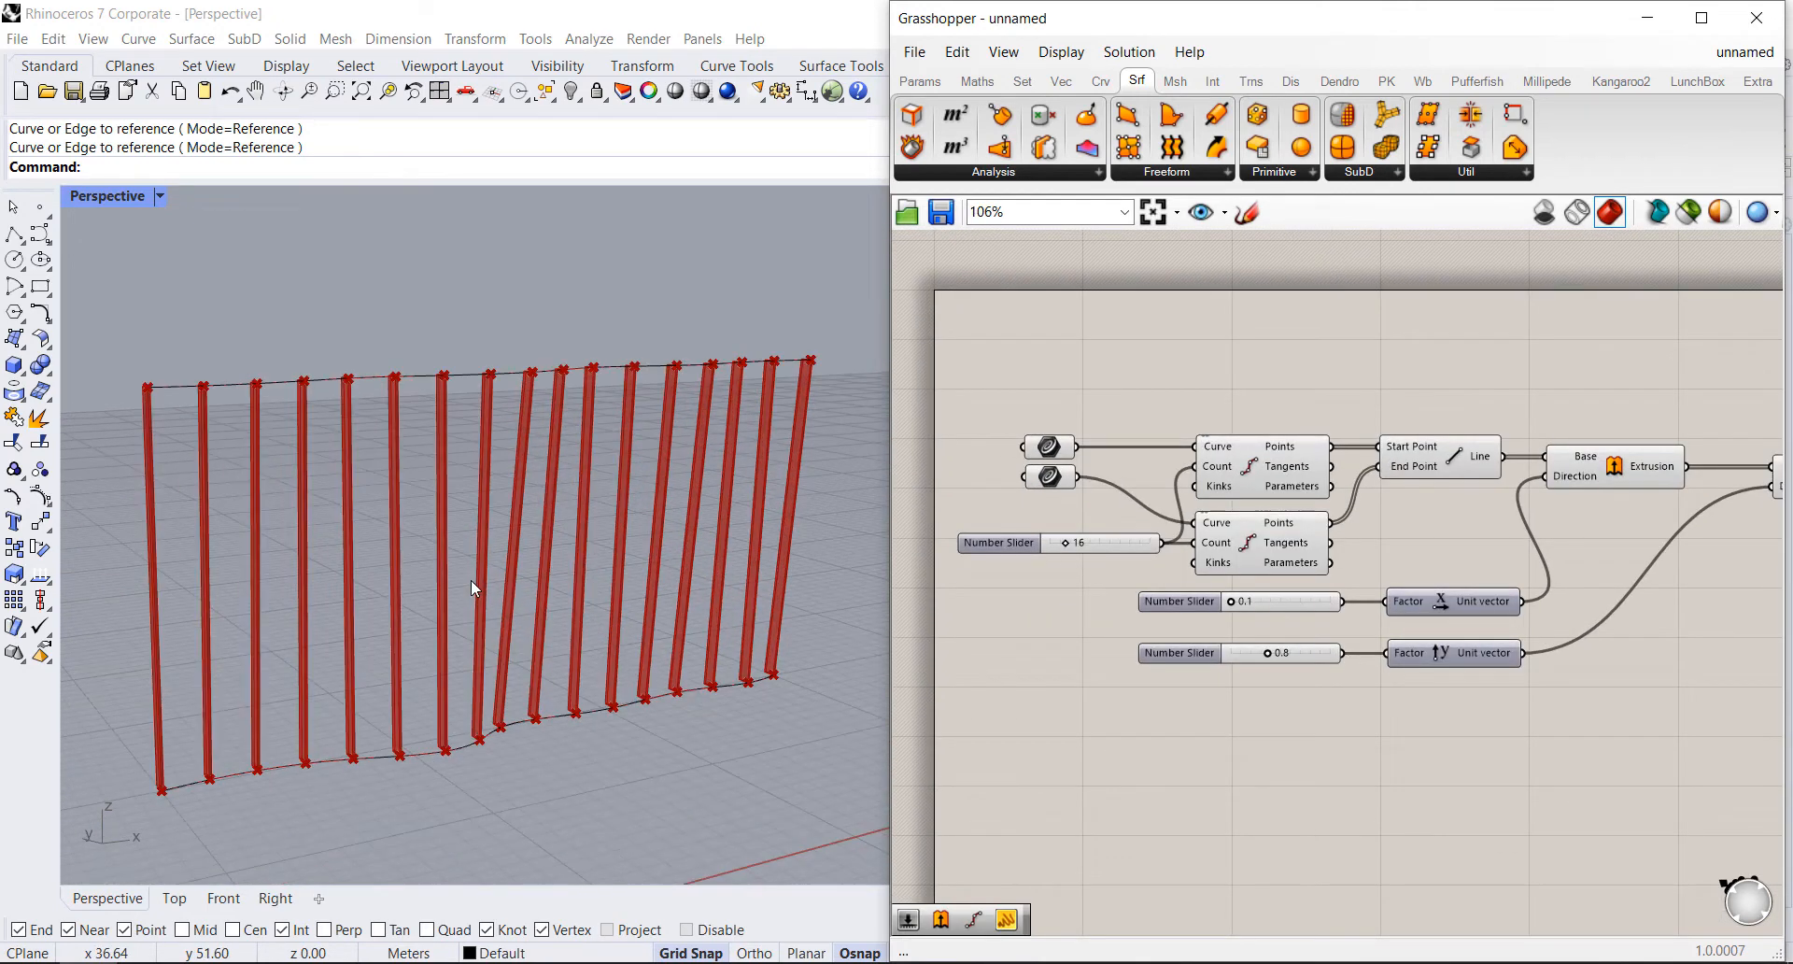
left_click_drag(1066, 539, 1119, 540)
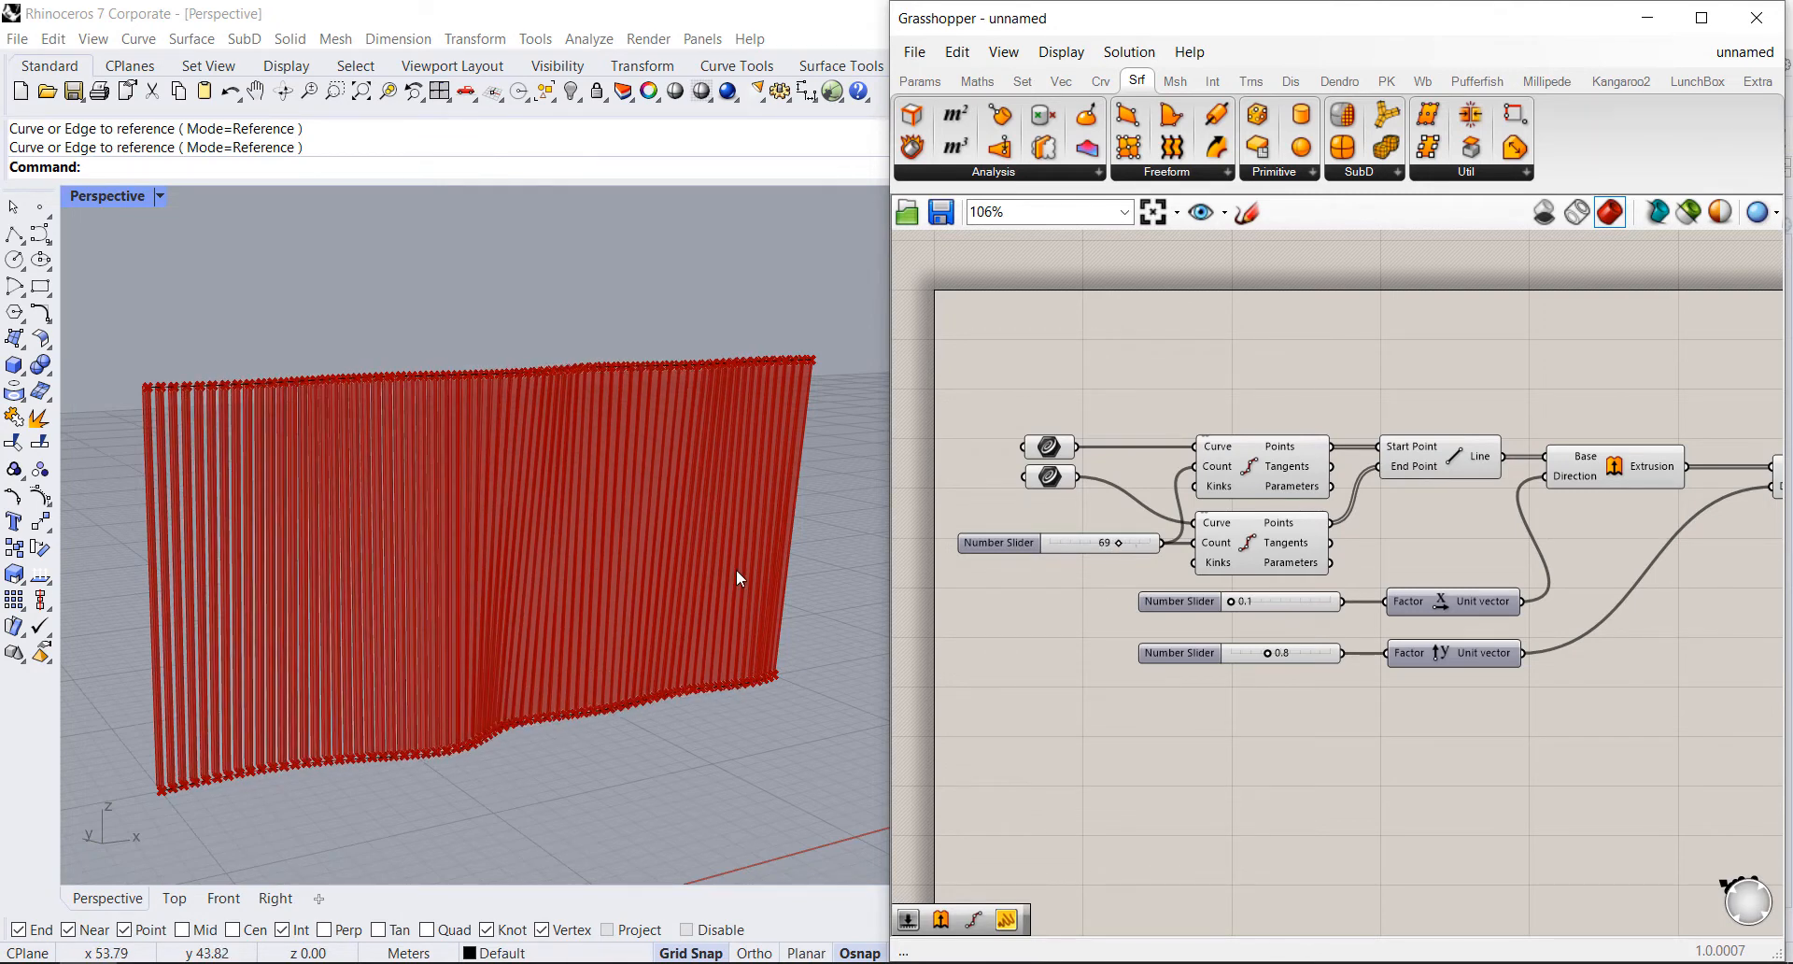
middle_click(695, 634)
right_click_drag(652, 568, 747, 550)
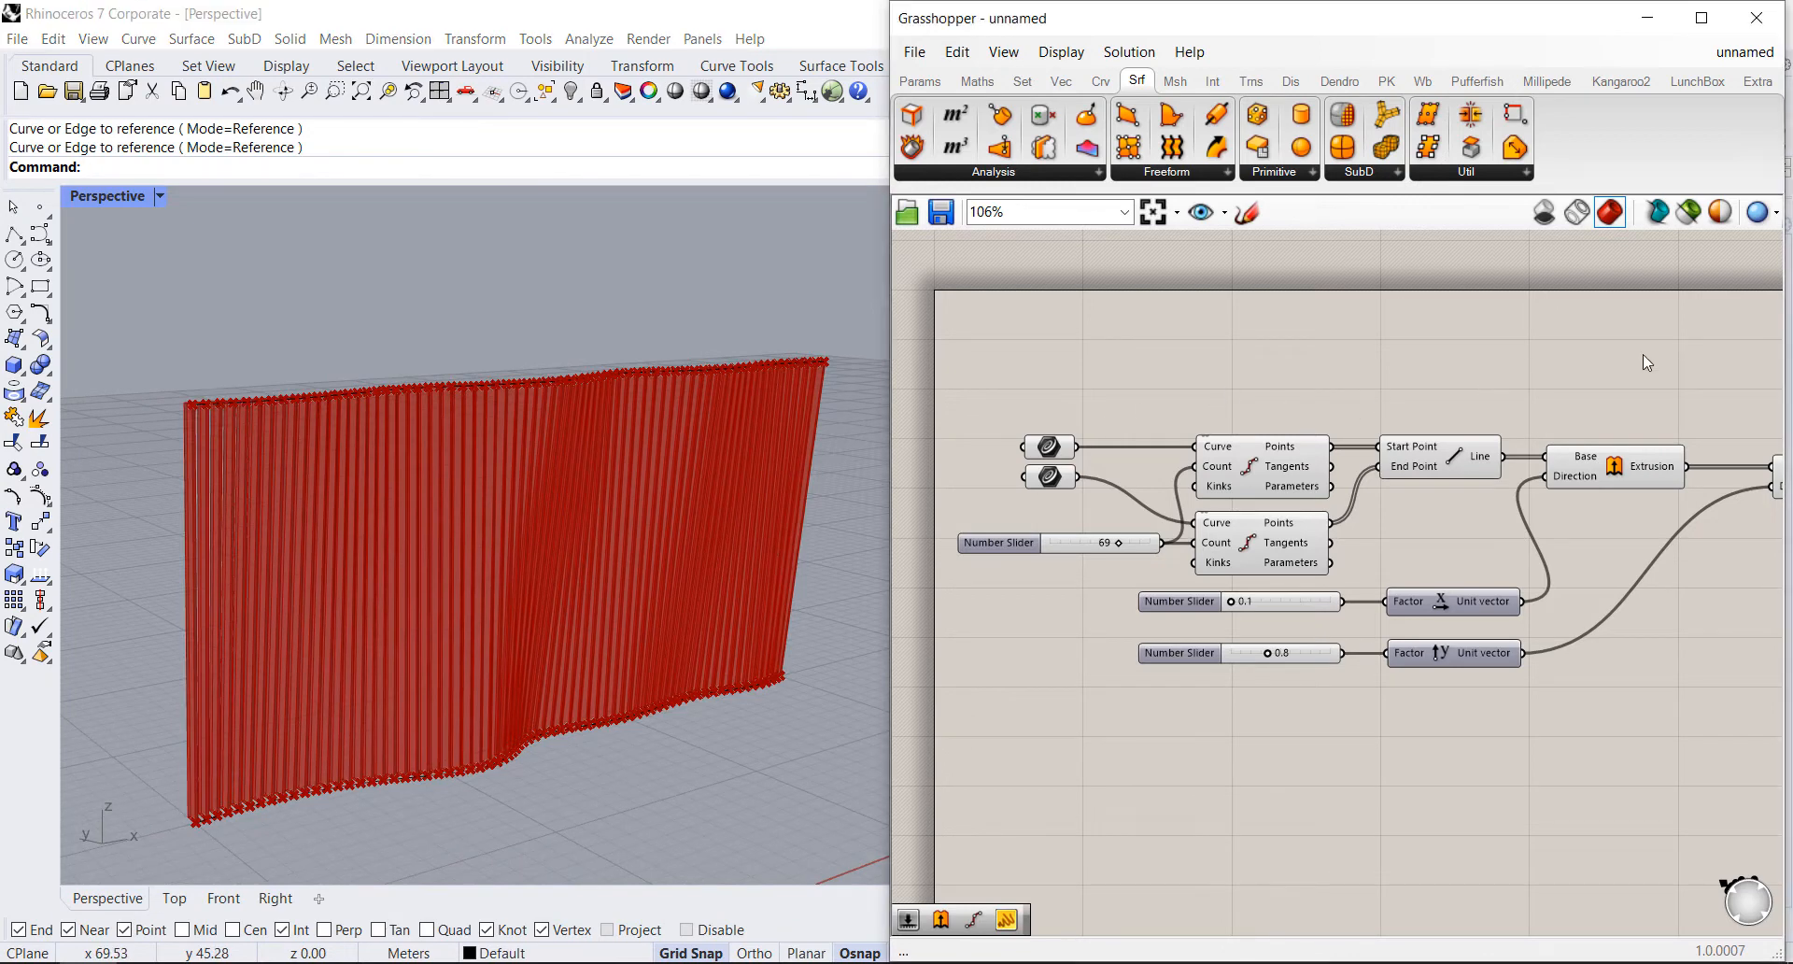
Step: Turn off the preview of every component except the final Extrude
scroll(1246, 483, "down", 1)
scroll(1617, 421, "down", 1)
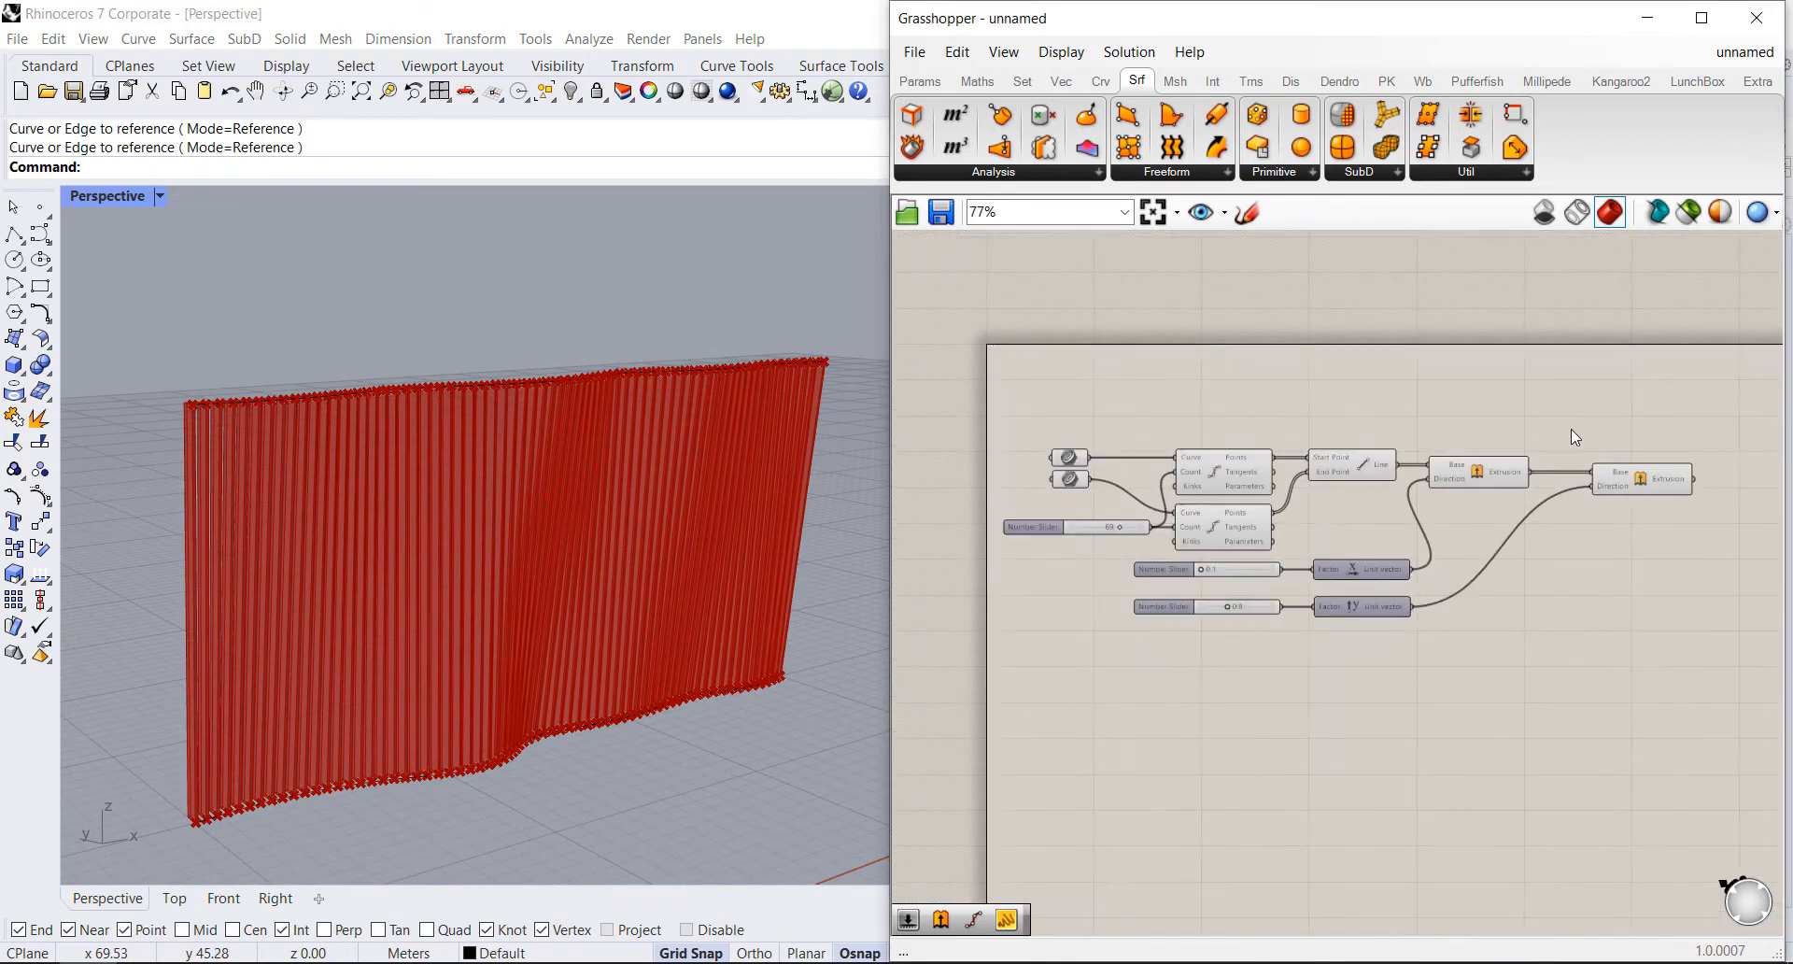
left_click_drag(1463, 389, 1073, 604)
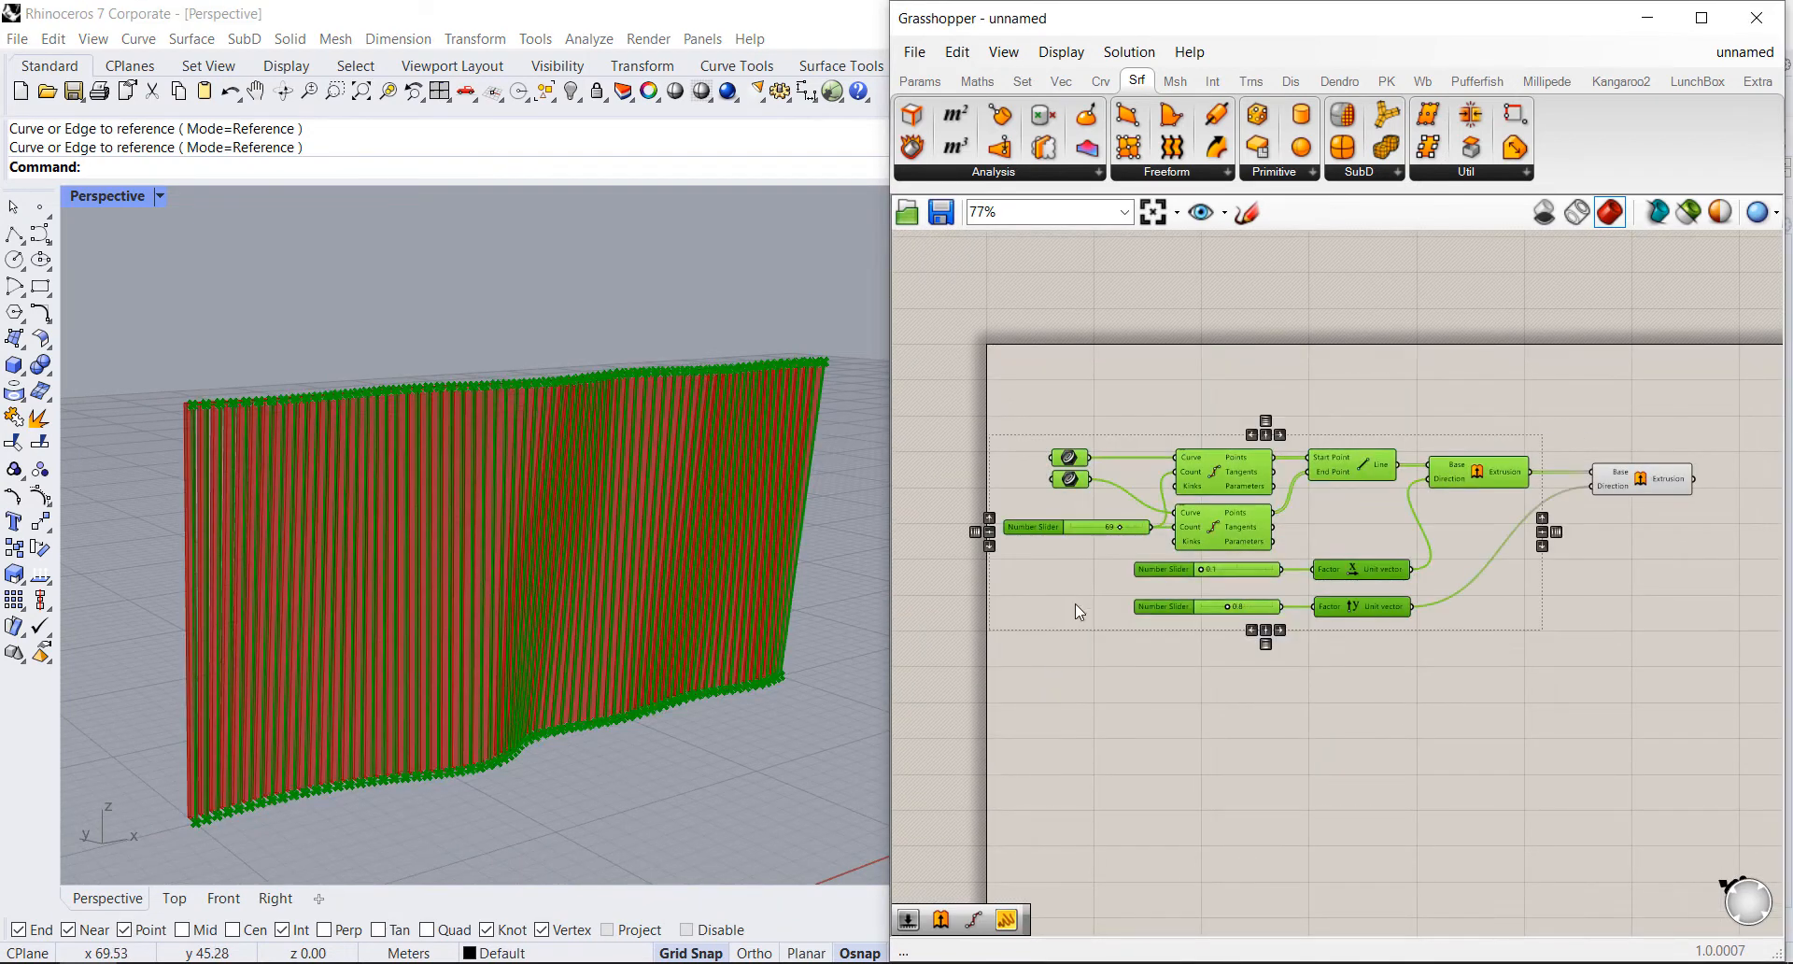
right_click(1383, 380)
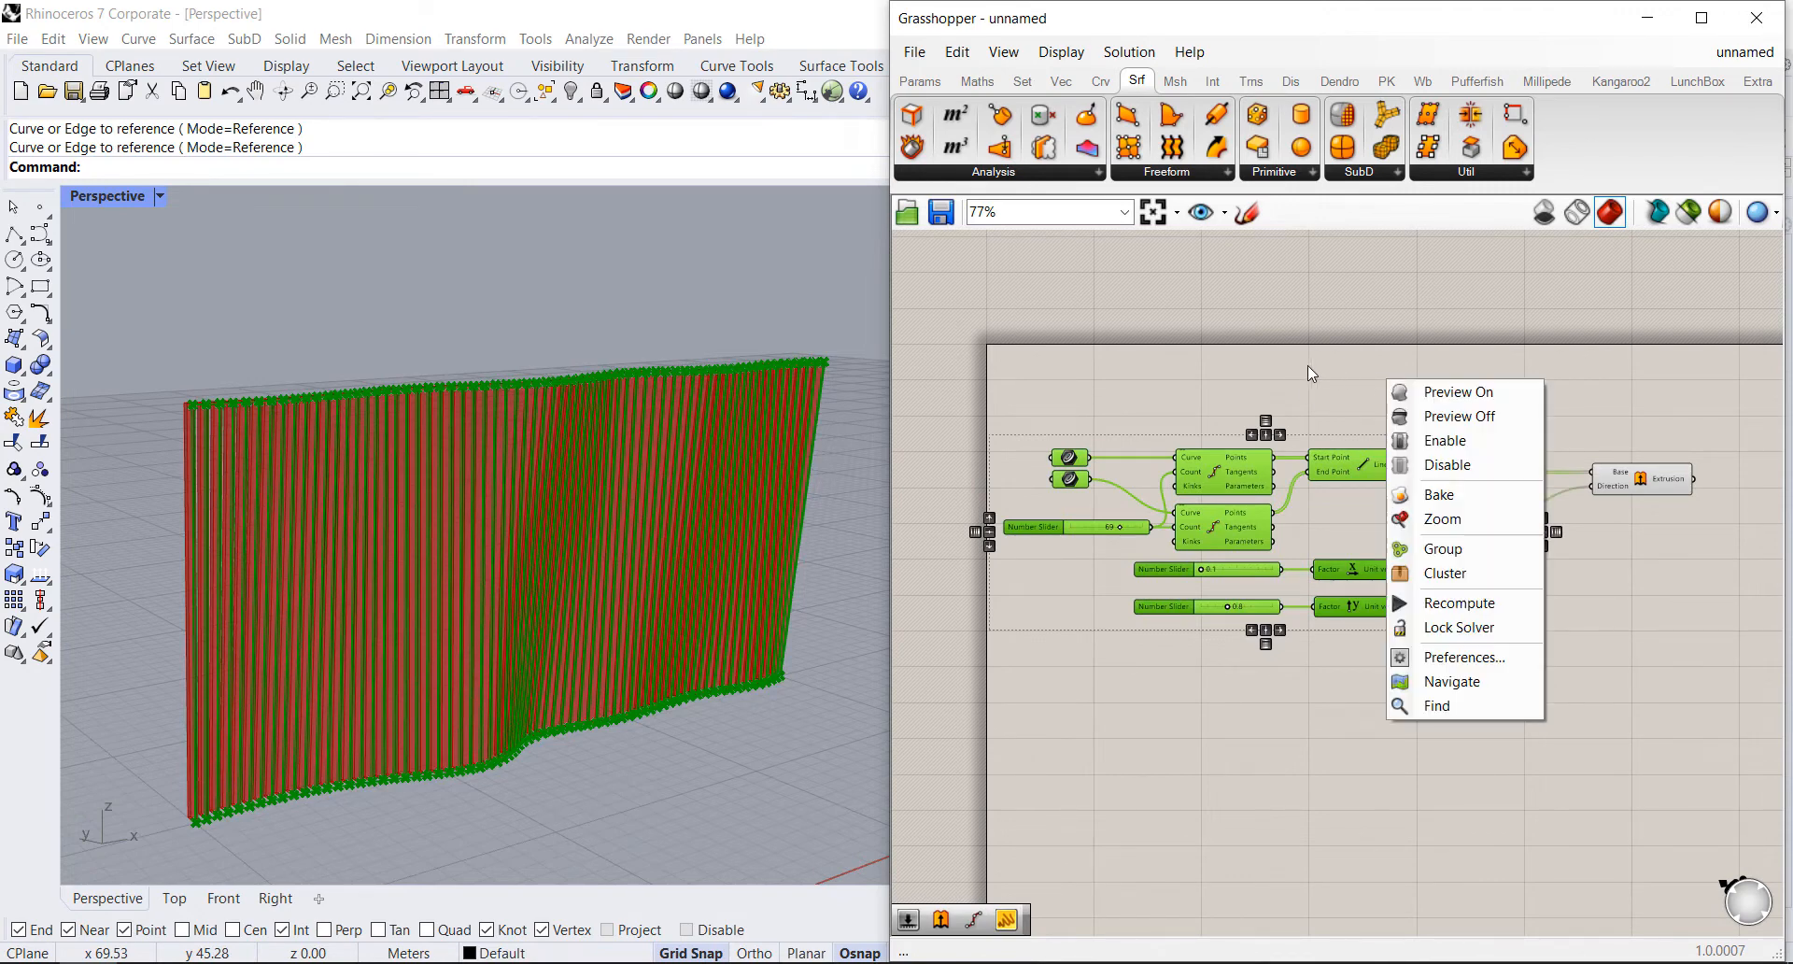
left_click(1460, 416)
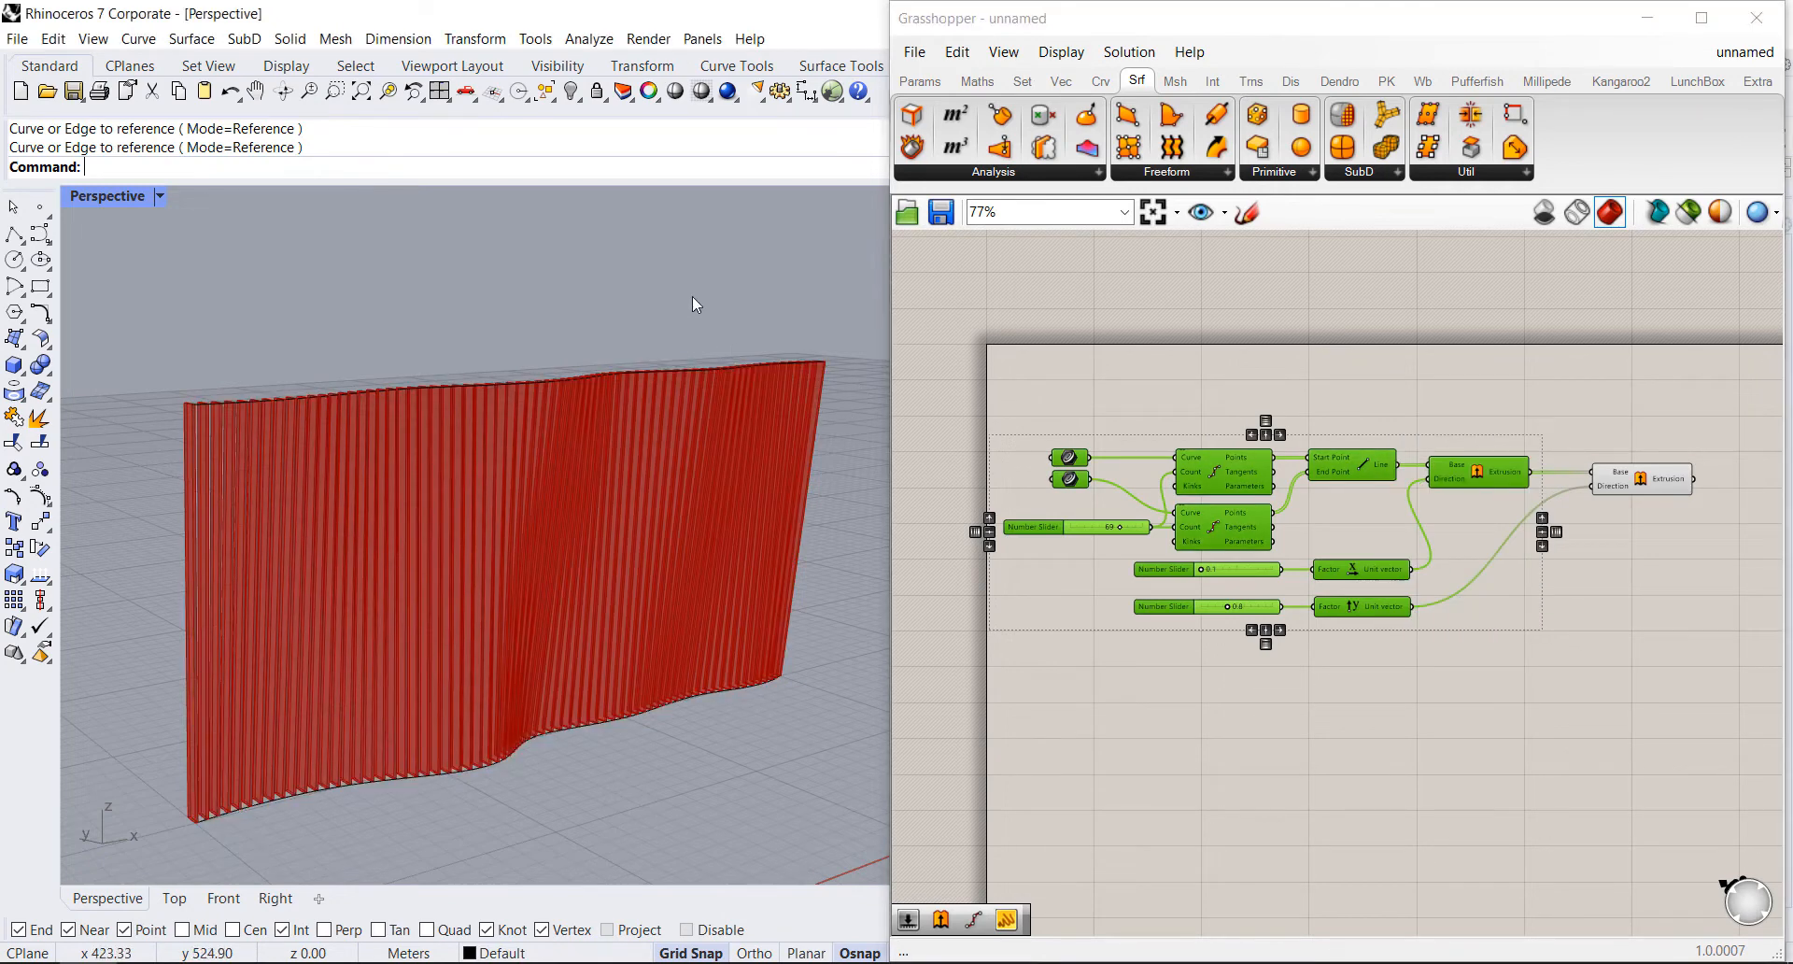
Step: Move the final Extrude component closer to the first Extrude component
left_click(1642, 484)
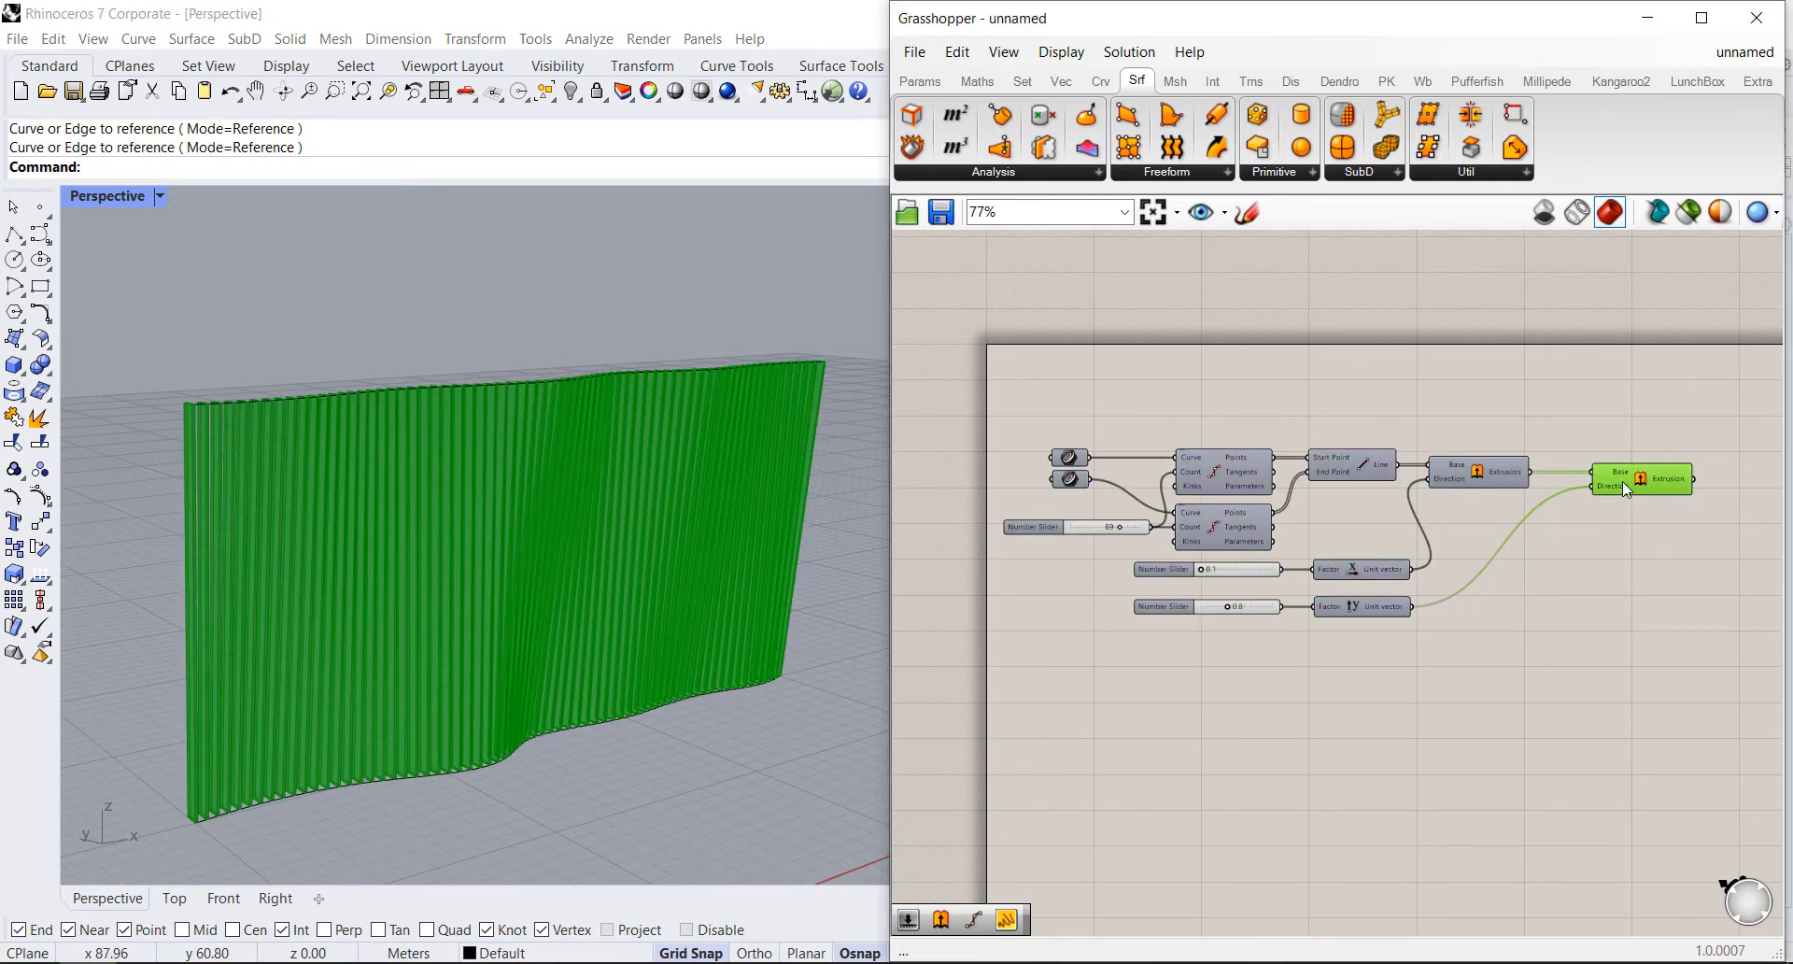
left_click_drag(1643, 482, 1610, 481)
left_click(1578, 545)
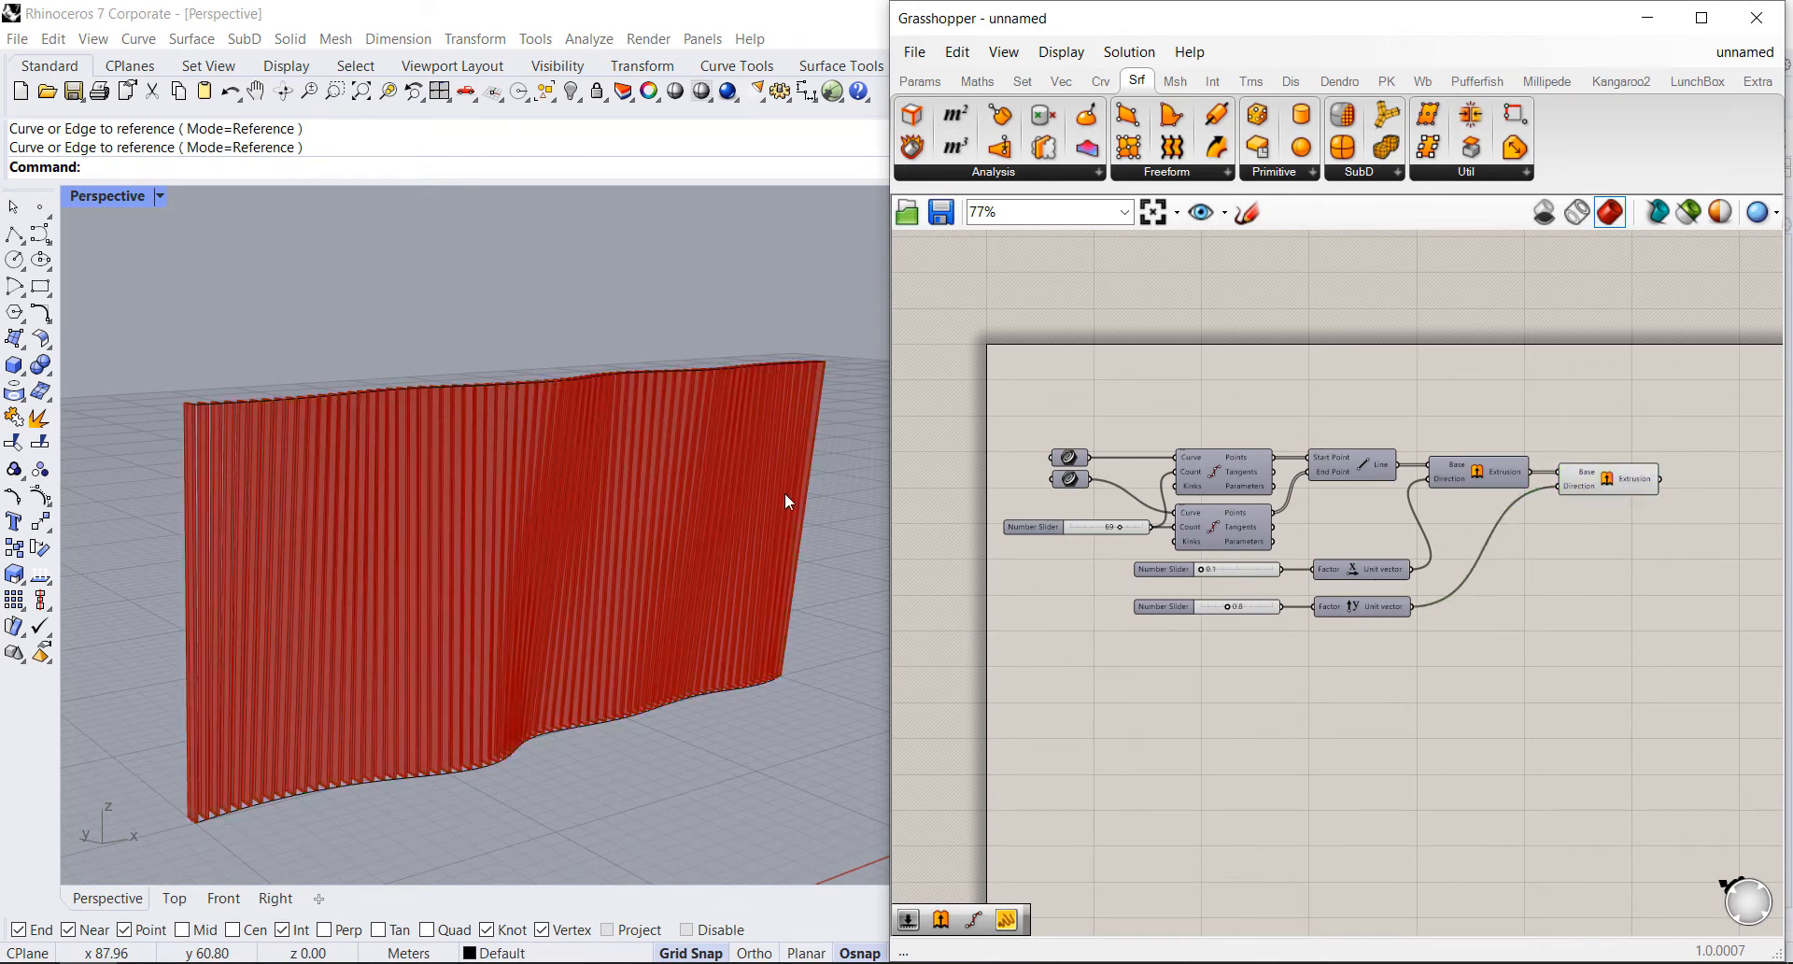
Step: Select the lower curve in the Rhino viewport and raise the two neighbouring control points at its bend
right_click_drag(439, 327, 418, 358)
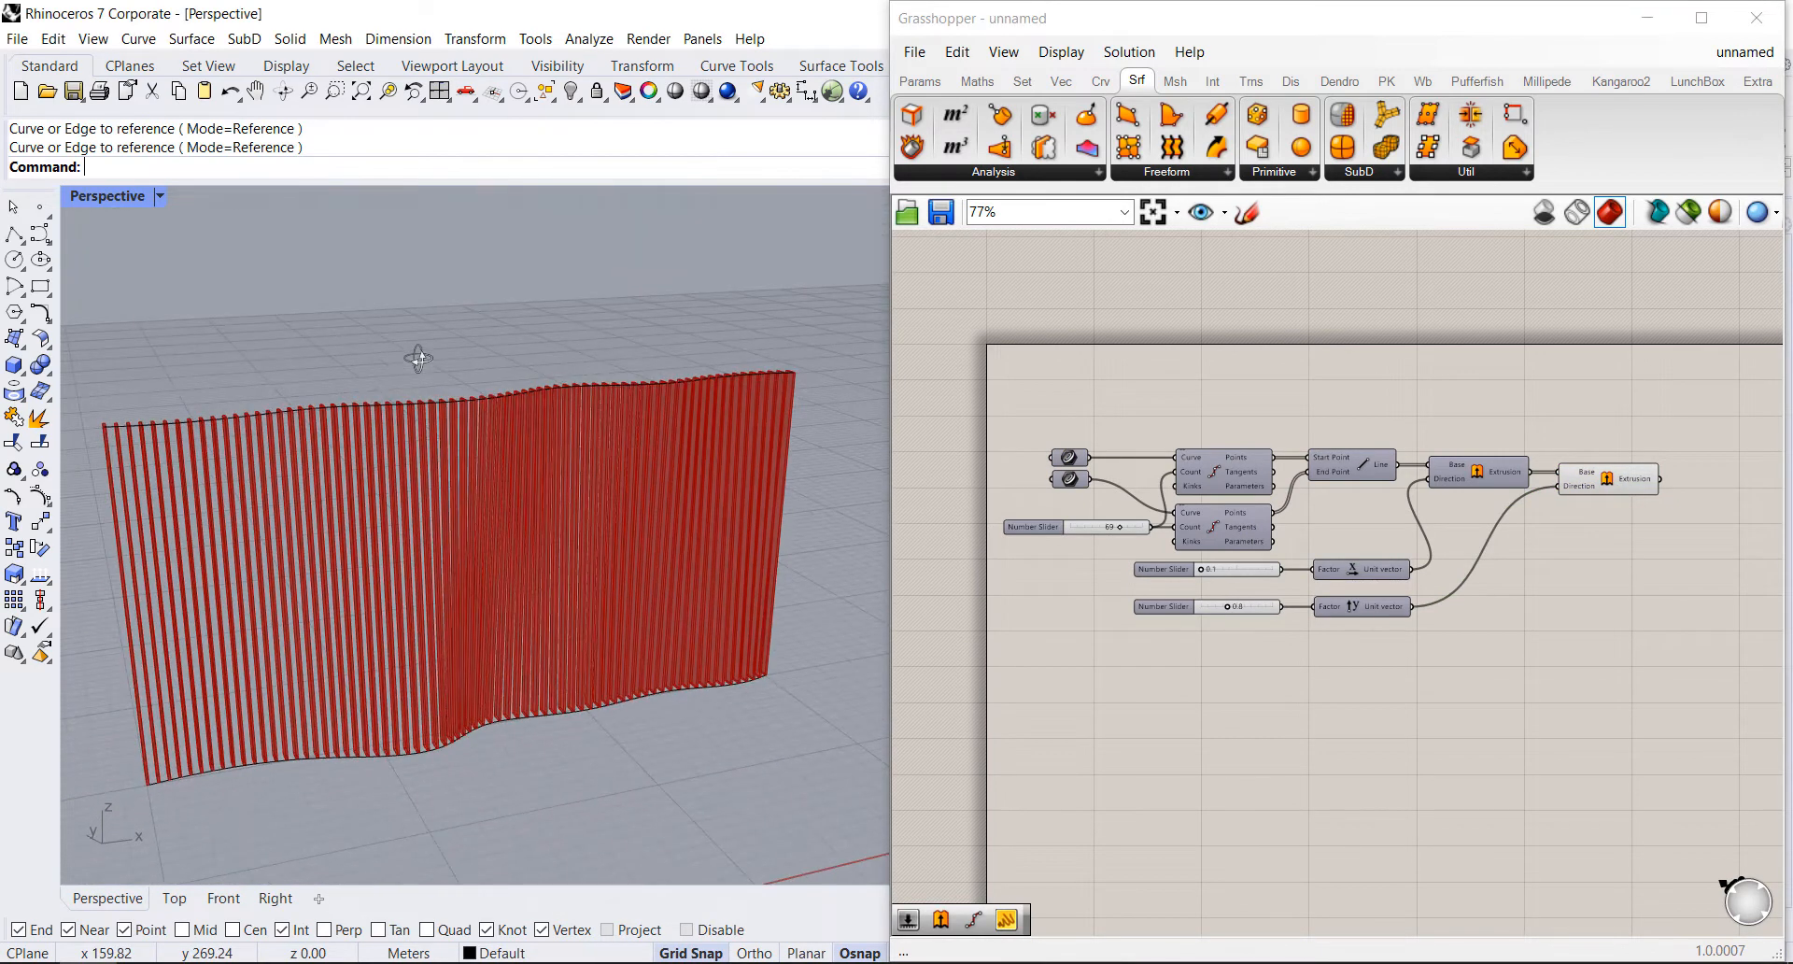
right_click_drag(464, 496, 509, 458)
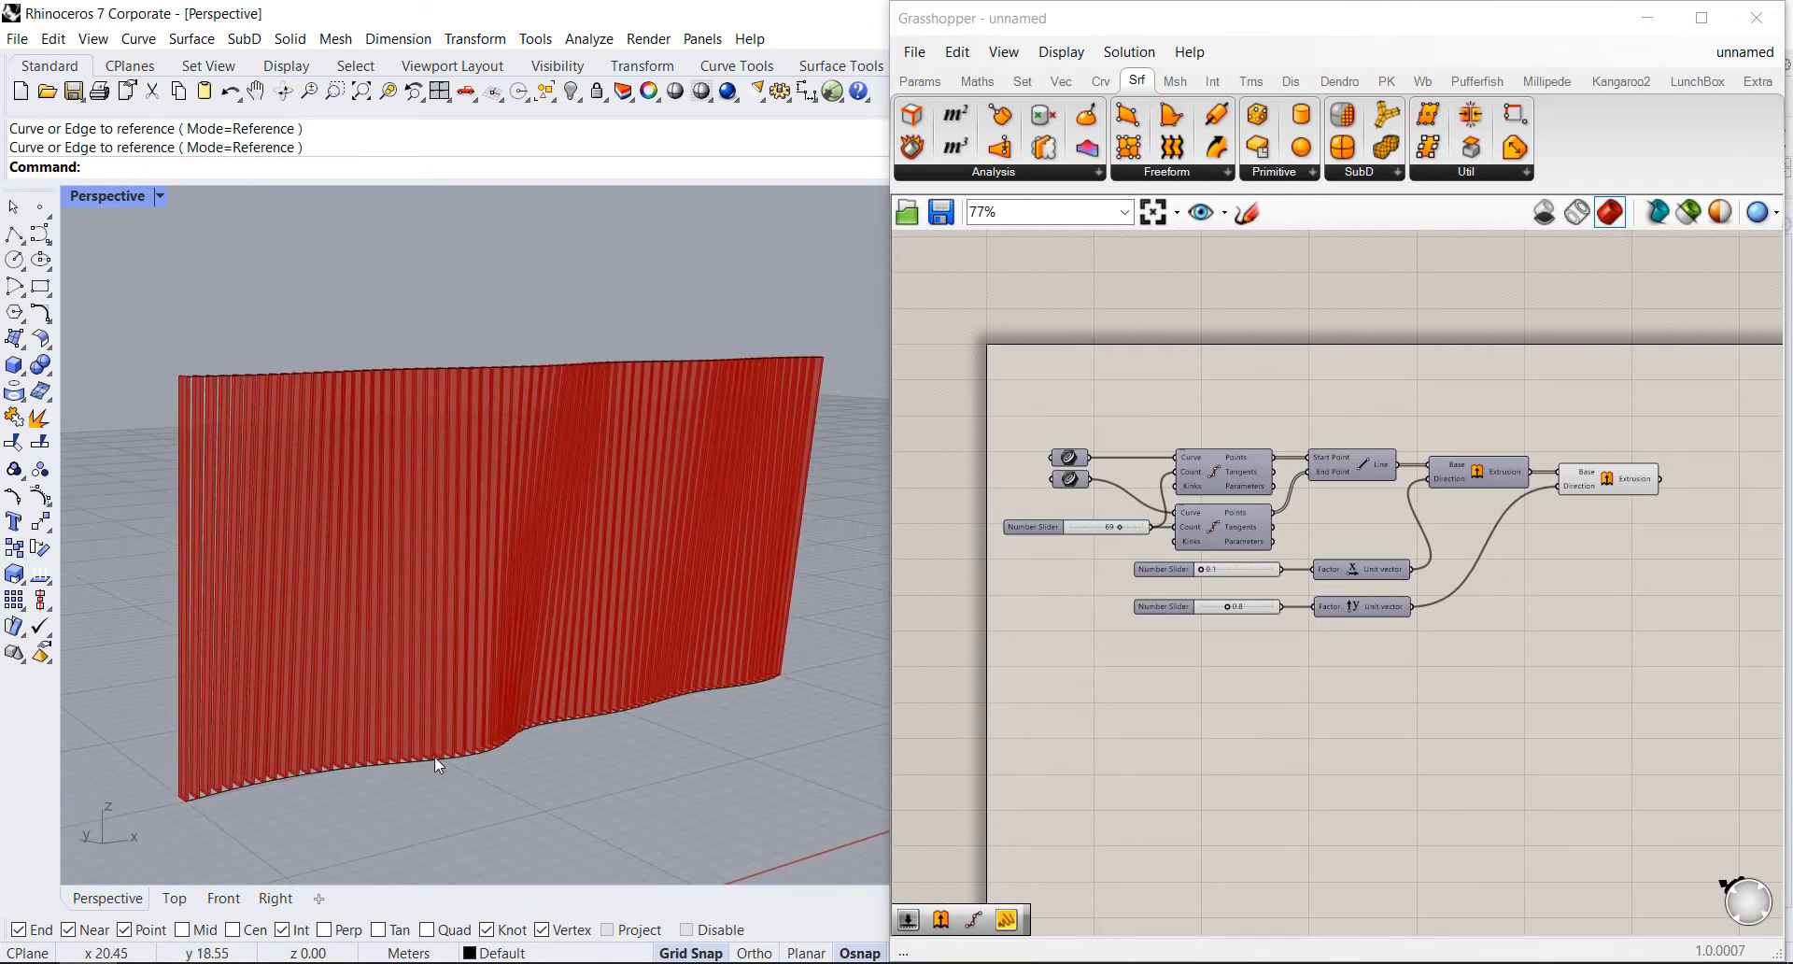
mouse_move(505, 756)
right_mouse_down()
mouse_move(433, 748)
mouse_move(480, 770)
right_mouse_up()
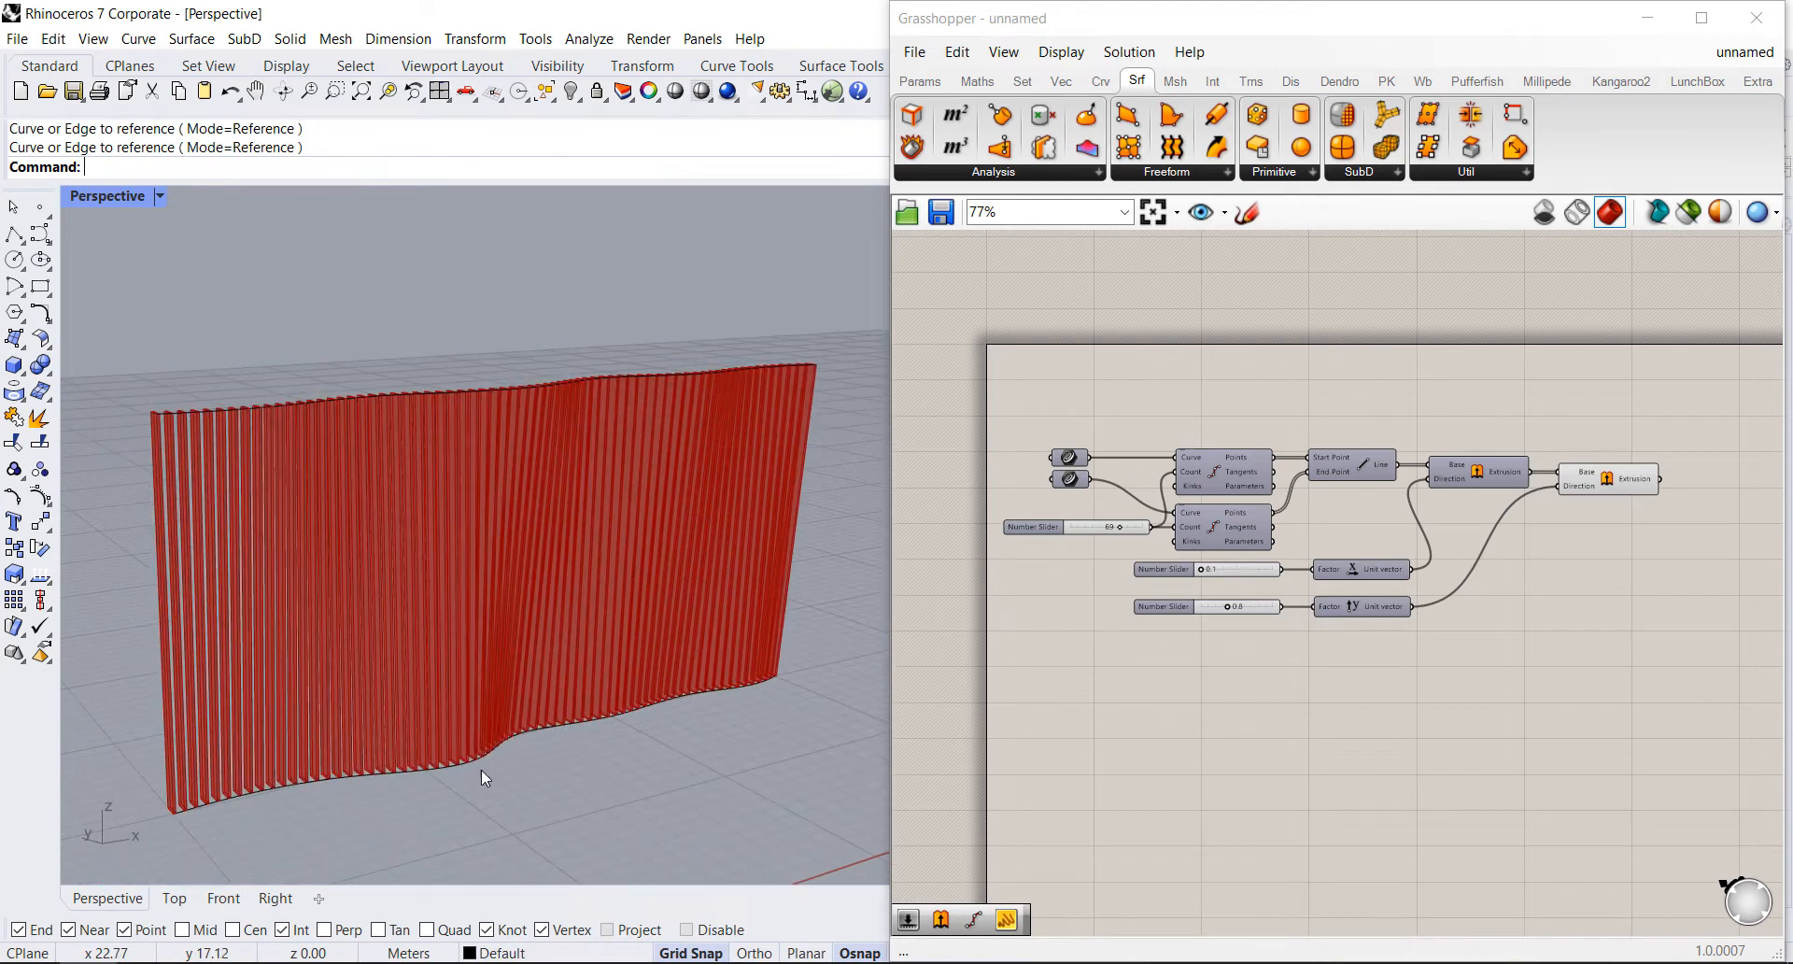
left_click(448, 768)
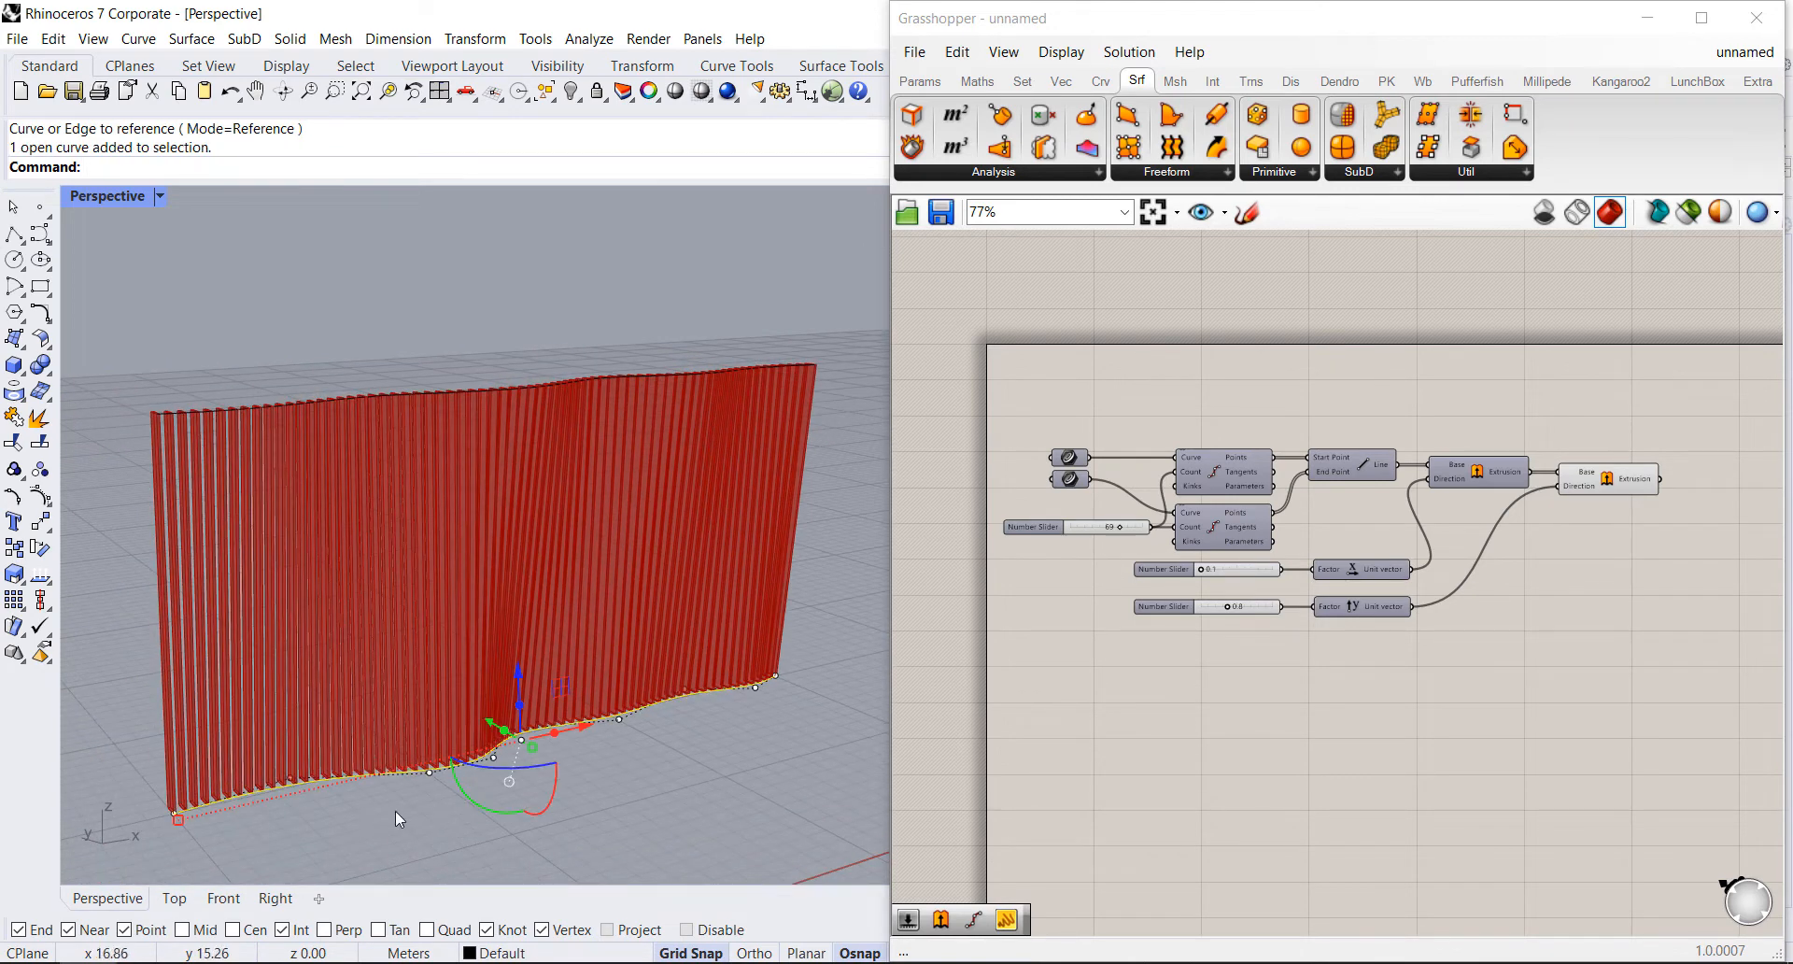
scroll(575, 753, "up", 2)
scroll(577, 743, "down", 2)
scroll(495, 769, "up", 5)
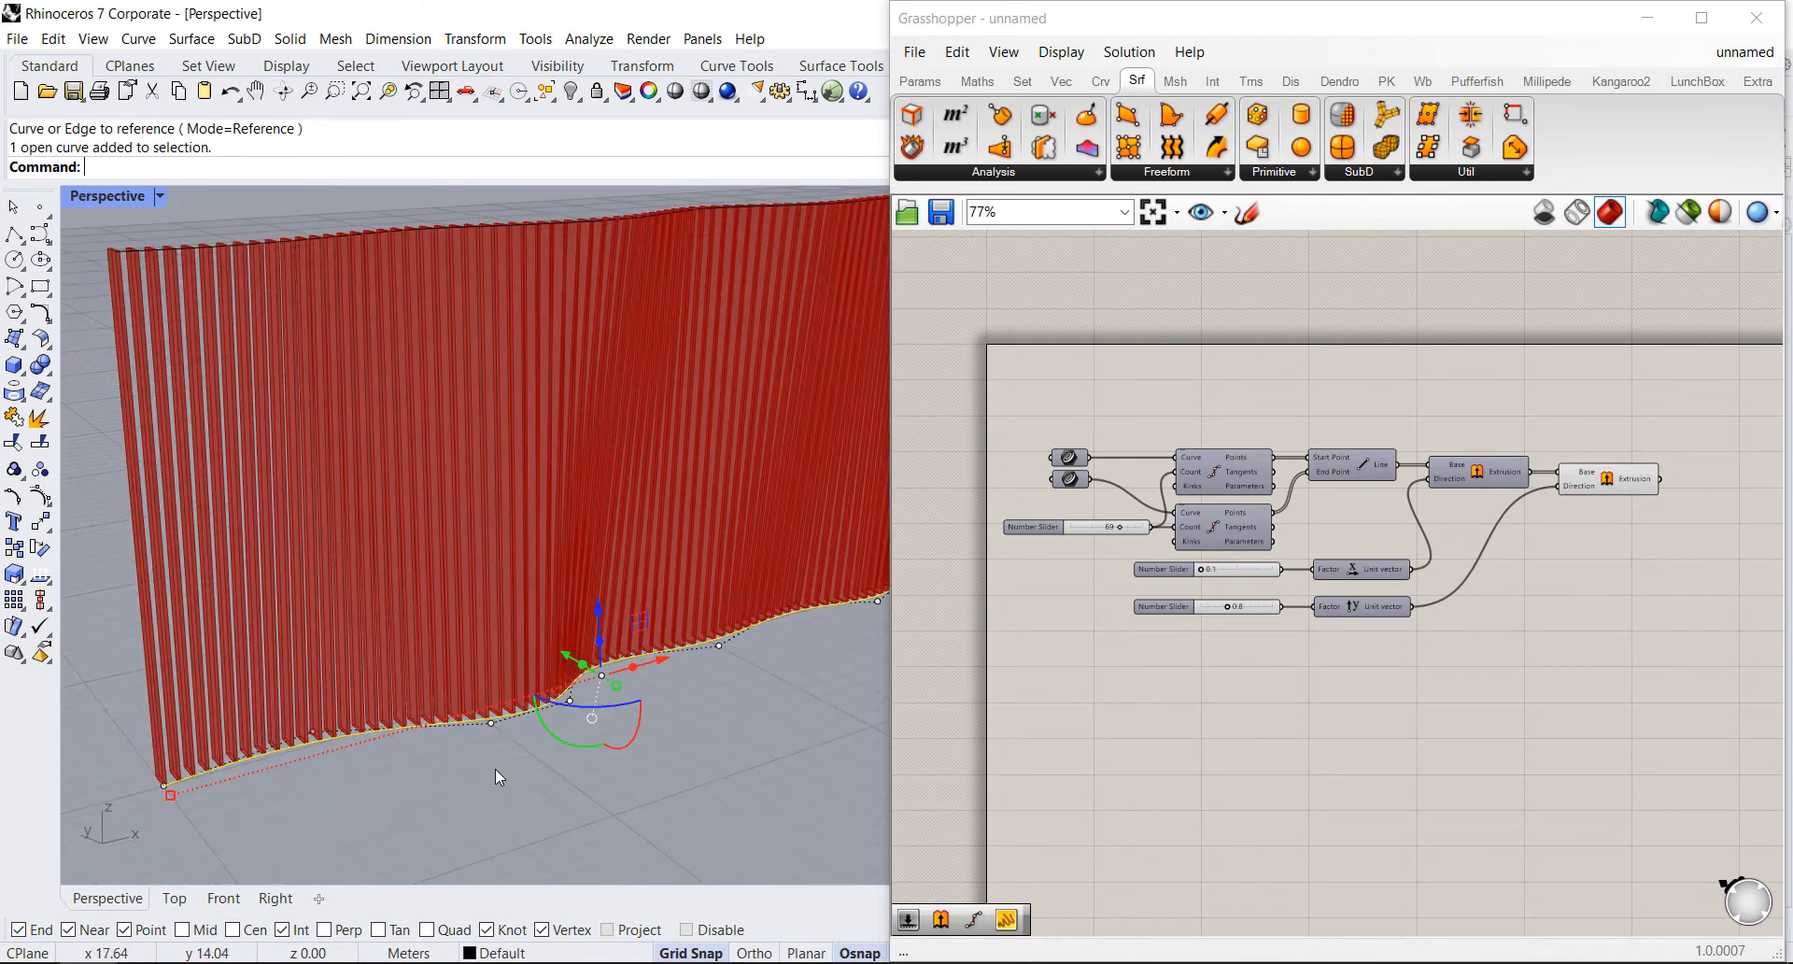
right_click_drag(554, 764, 576, 780)
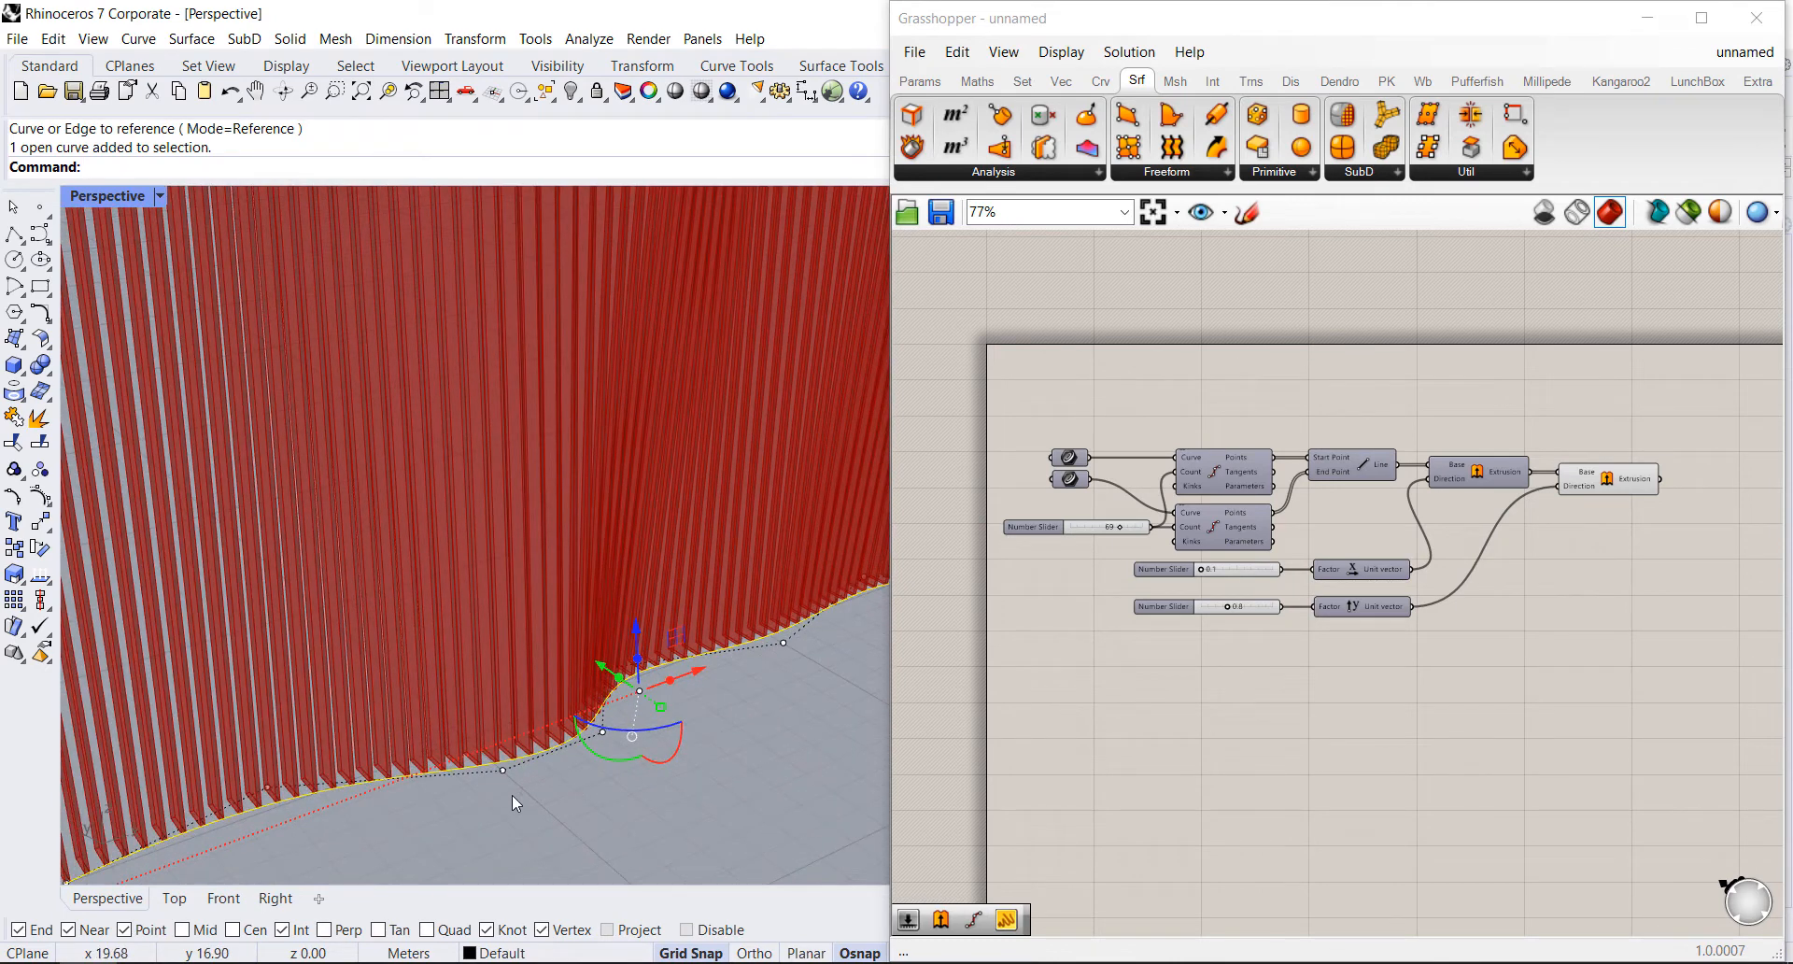
scroll(511, 795, "up", 5)
left_click(493, 746)
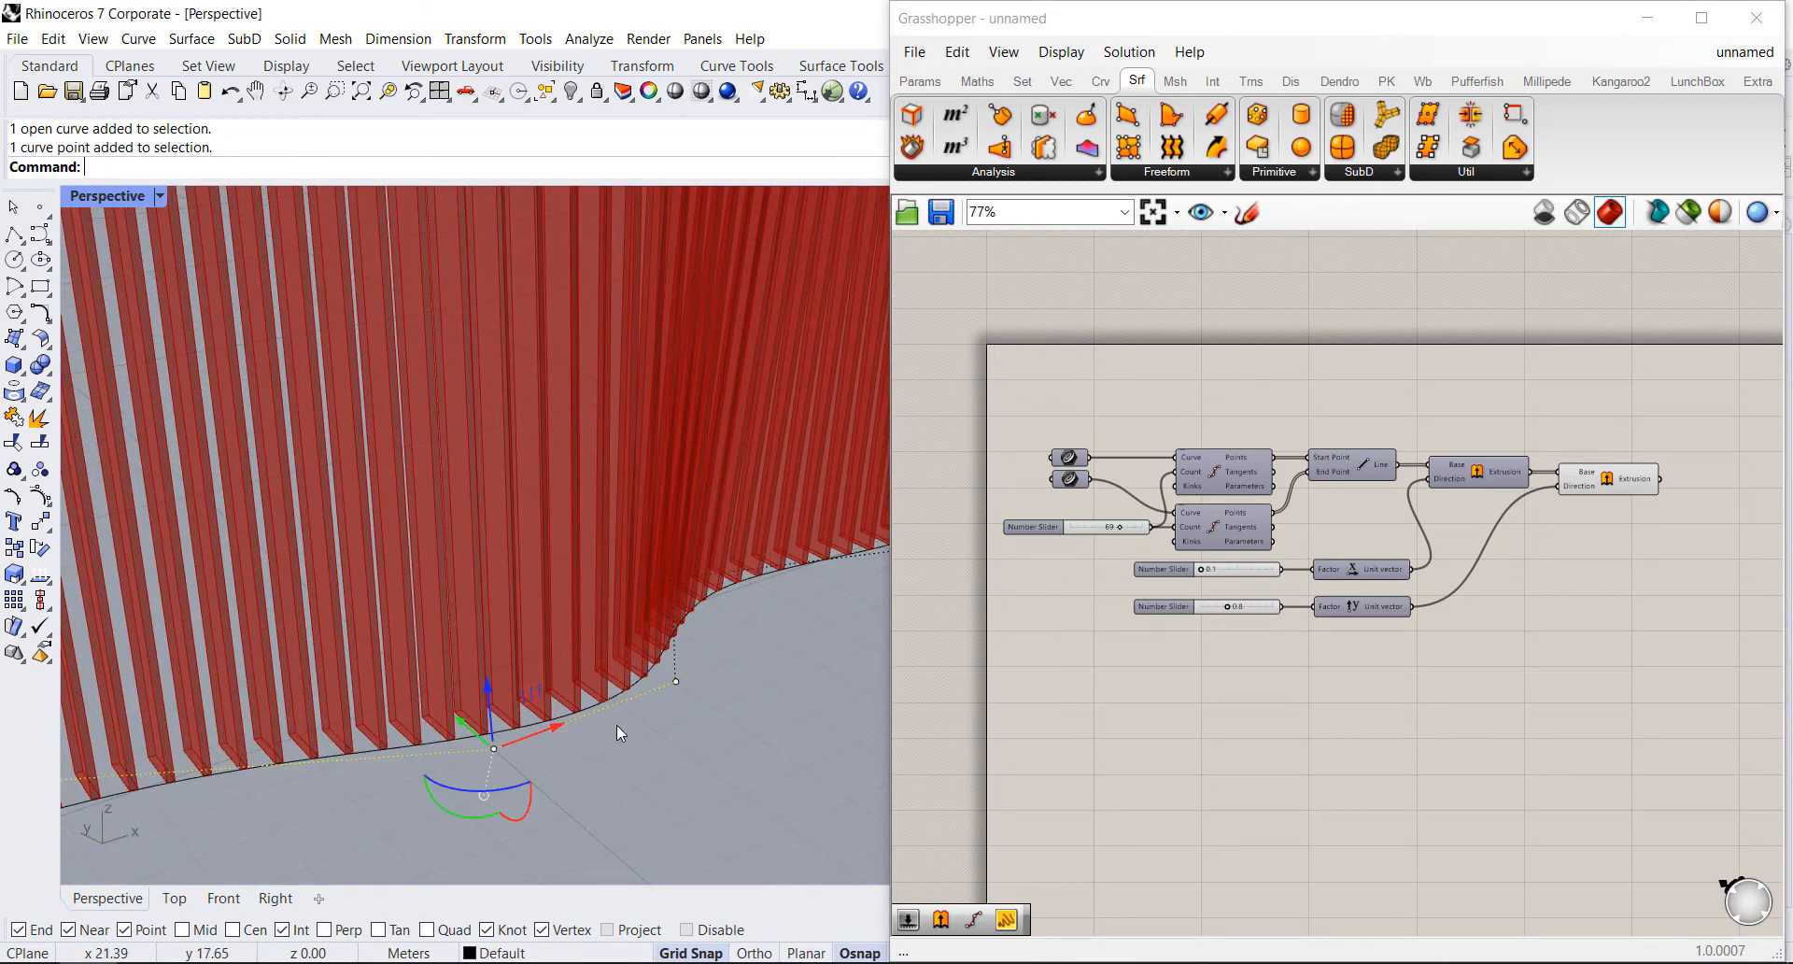
left_click(676, 680, "shift")
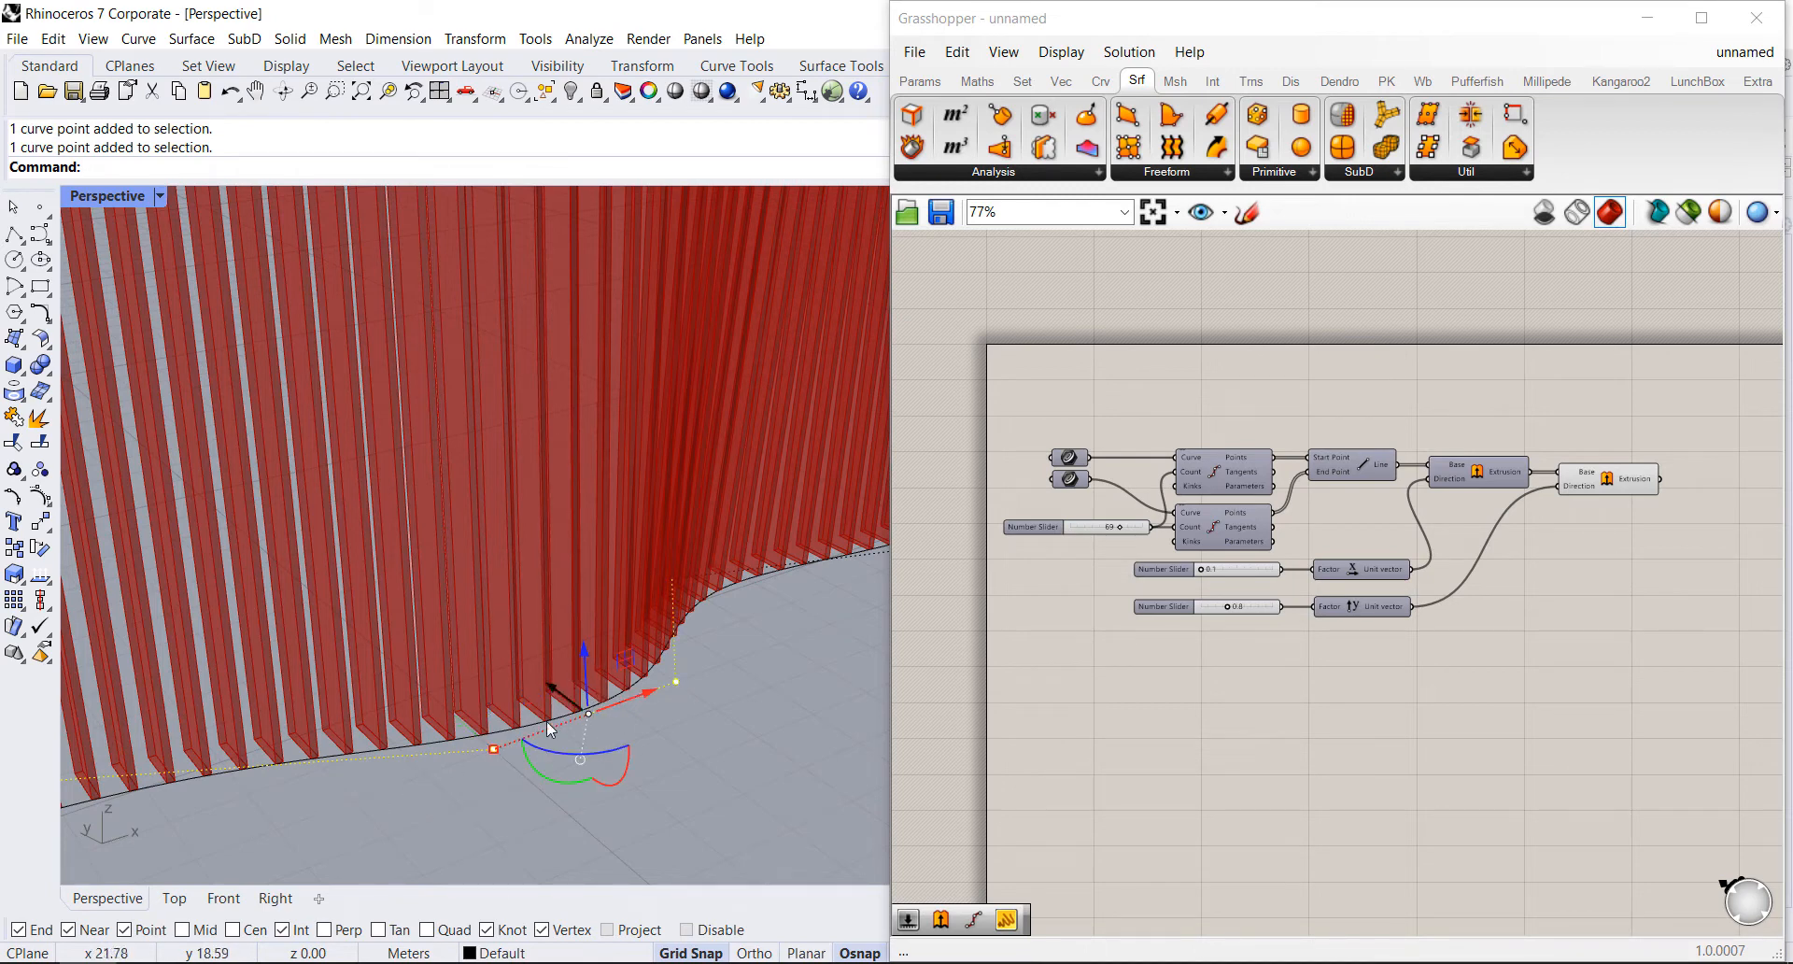
left_click_drag(585, 652, 607, 467)
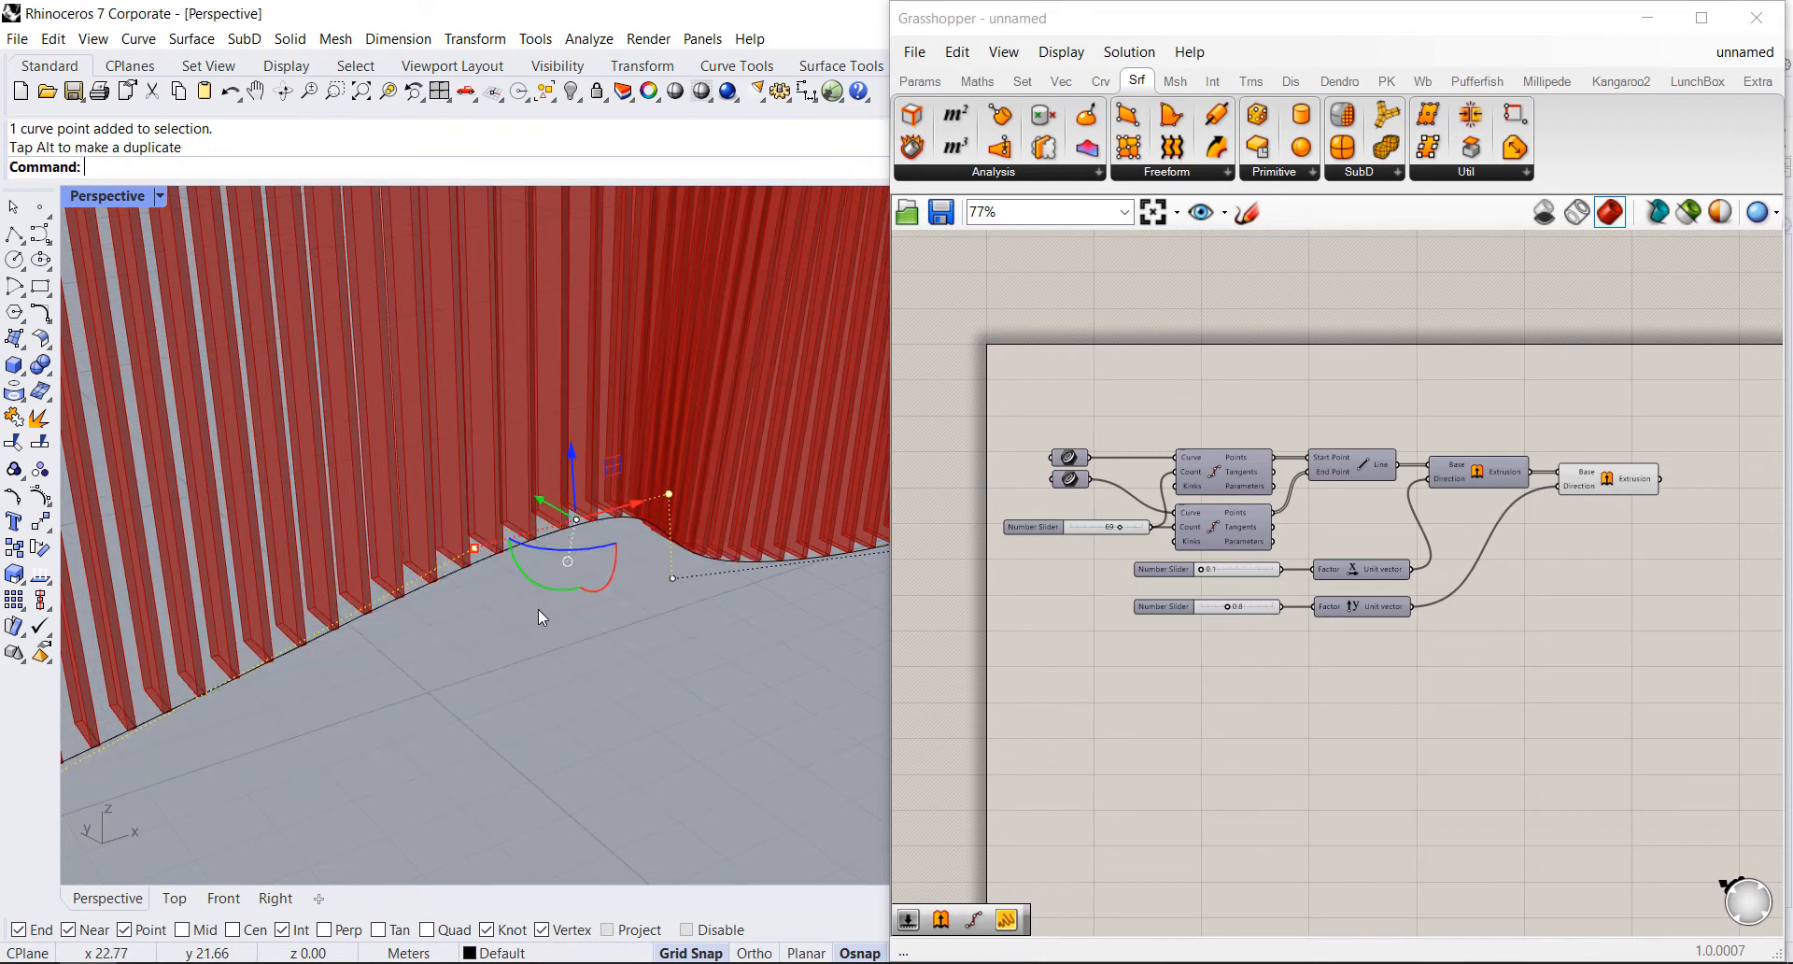
Step: Raise the same two control points of the lower curve slightly further
scroll(620, 635, "down", 6)
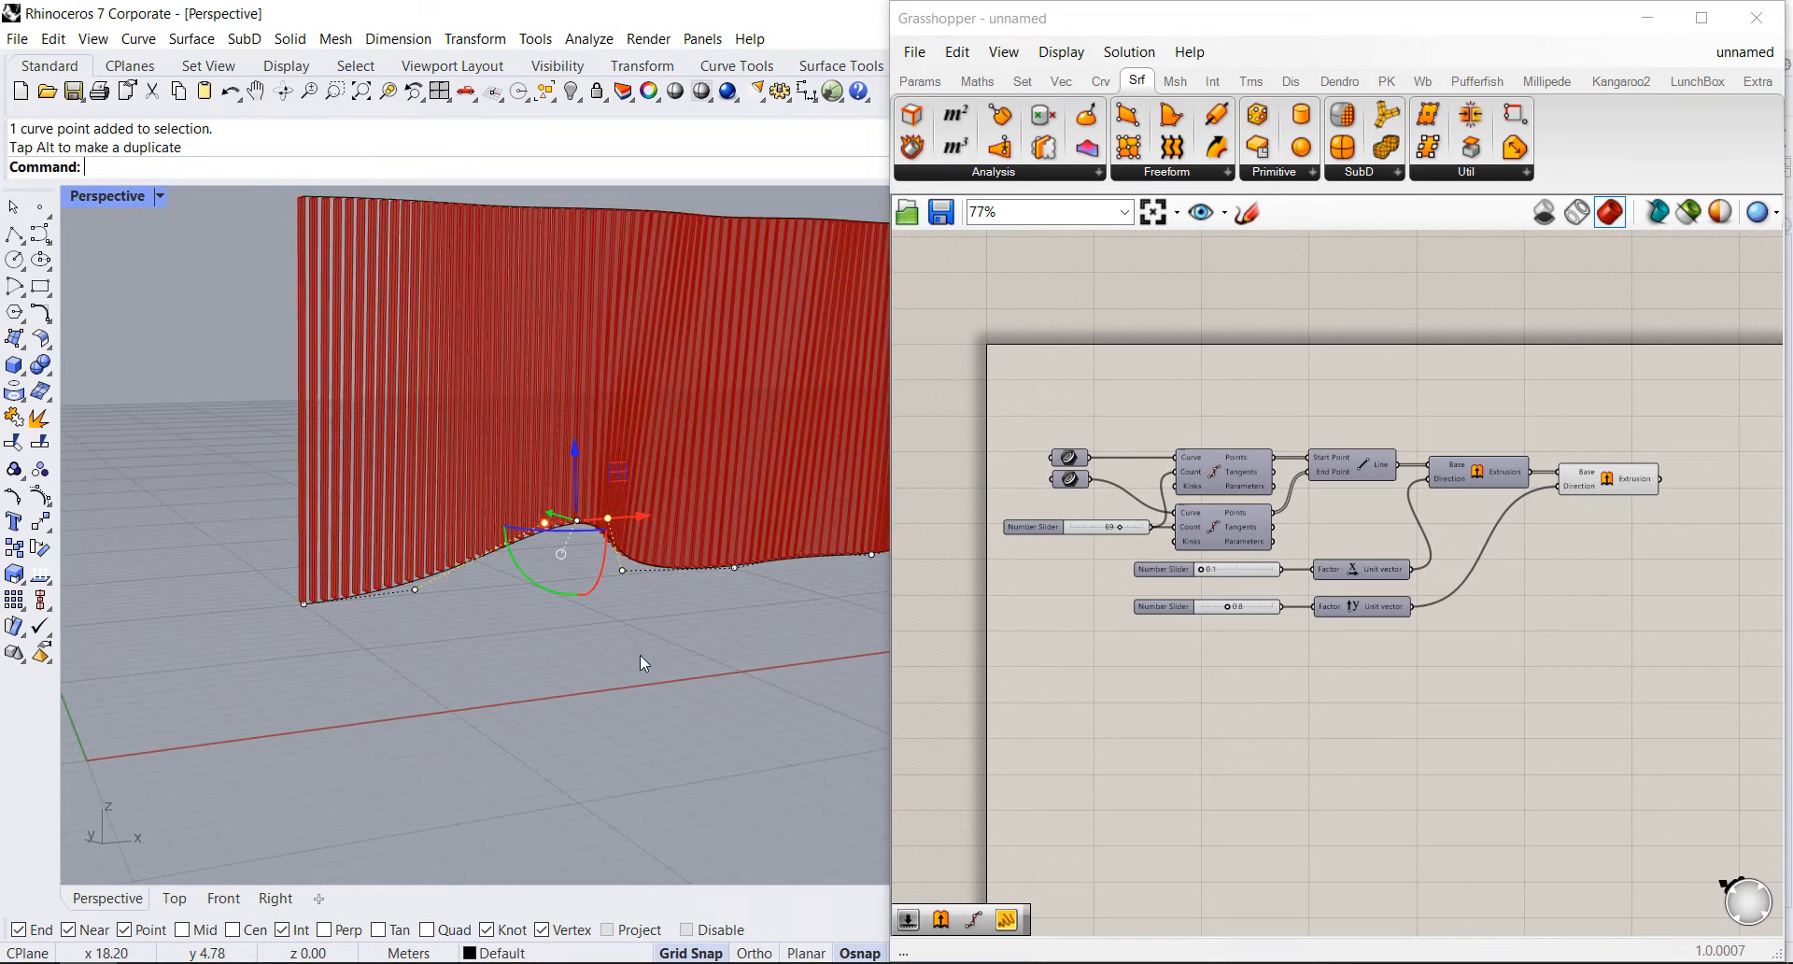
scroll(621, 548, "up", 6)
left_click_drag(568, 482, 570, 459)
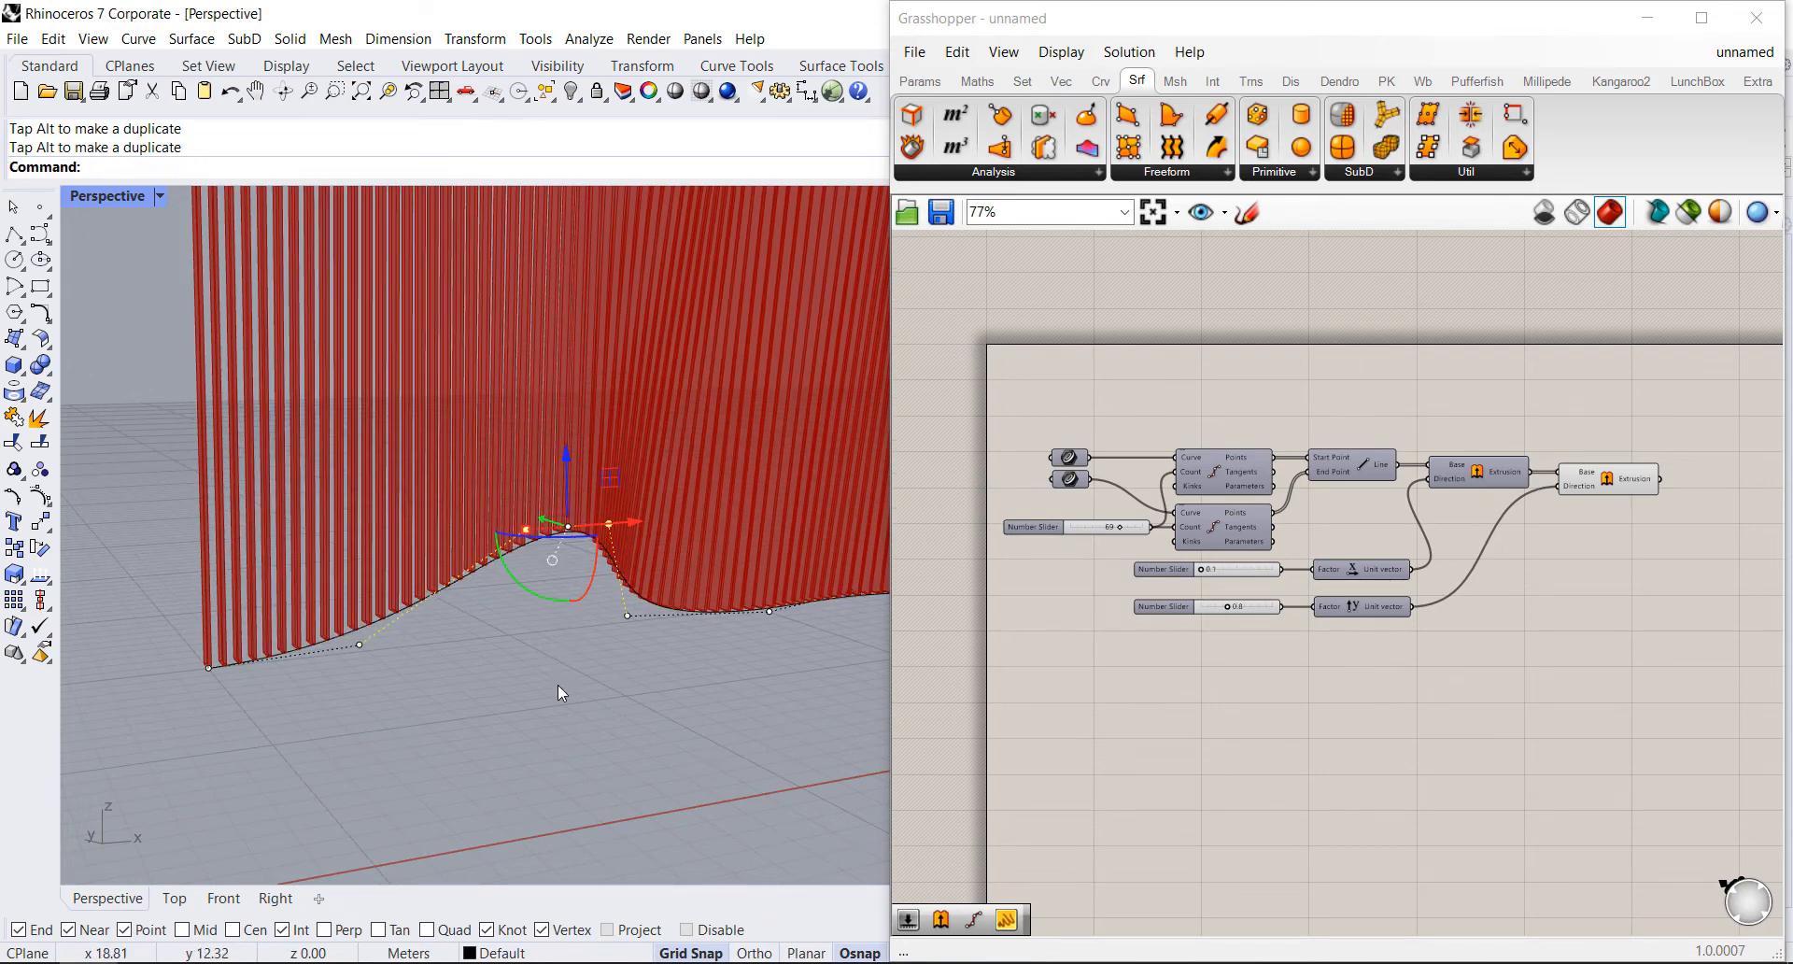
right_click_drag(556, 684, 340, 672)
scroll(583, 476, "up", 2)
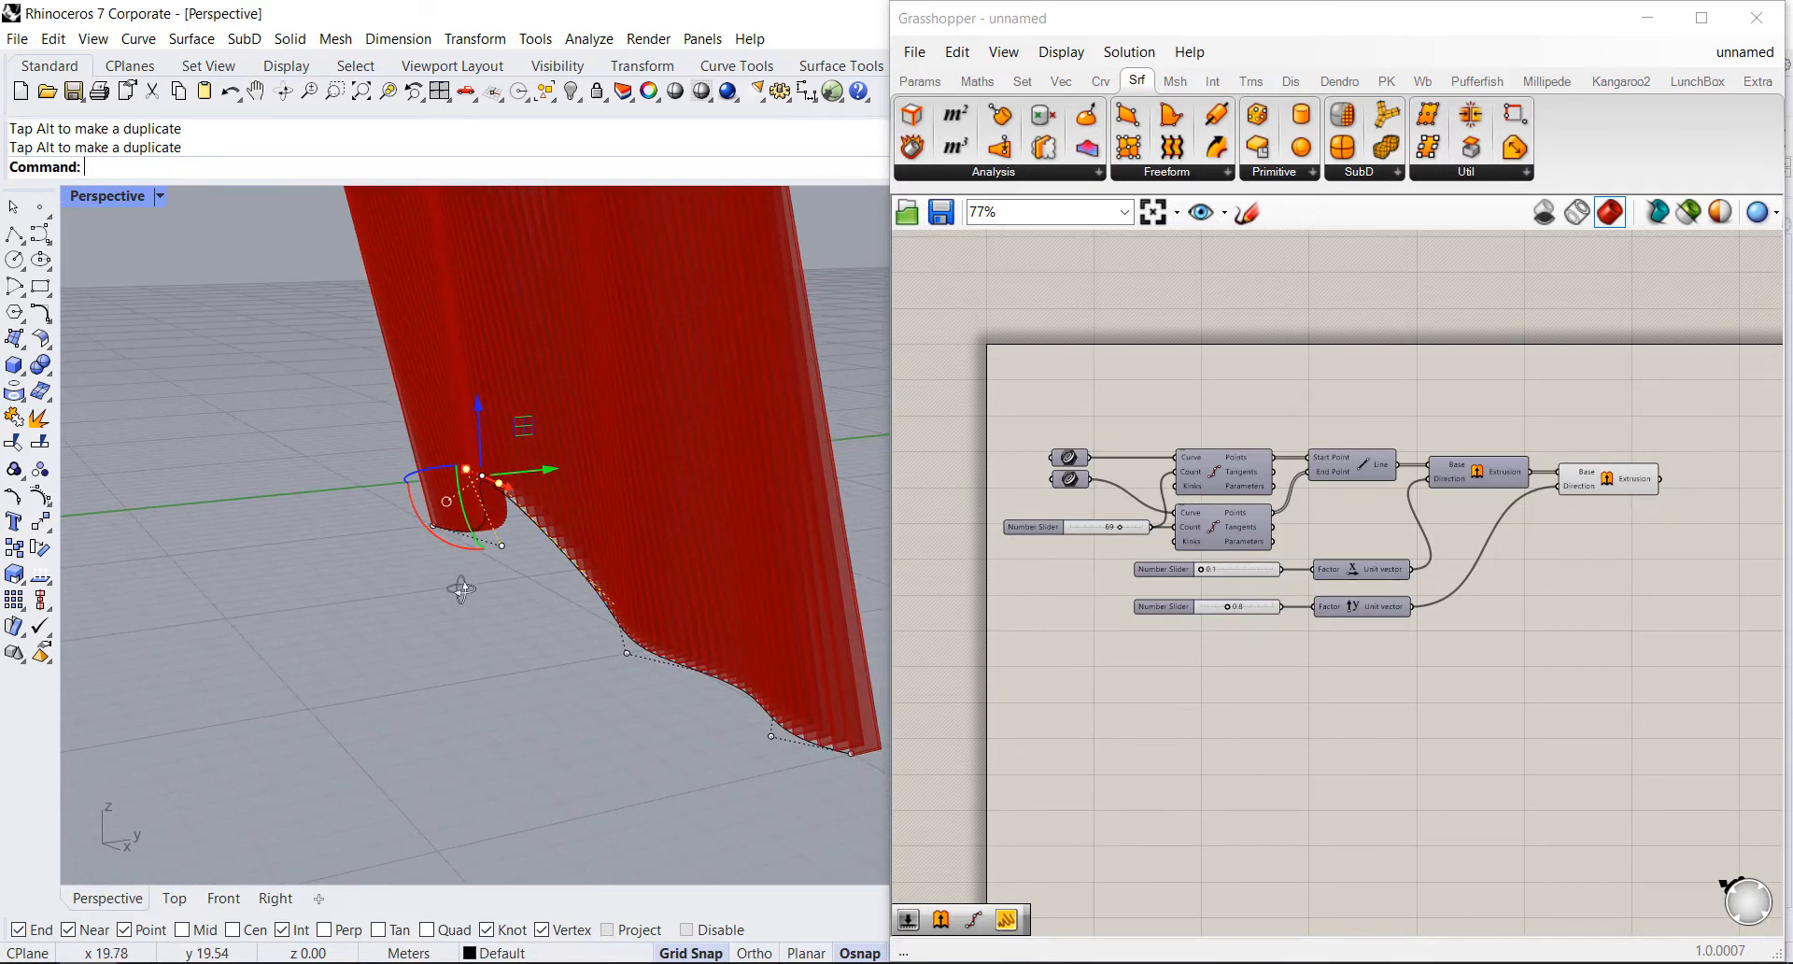
Step: Slide the lower curve's two selected bend control points in the negative Y direction
scroll(523, 530, "up", 2)
scroll(505, 624, "down", 1)
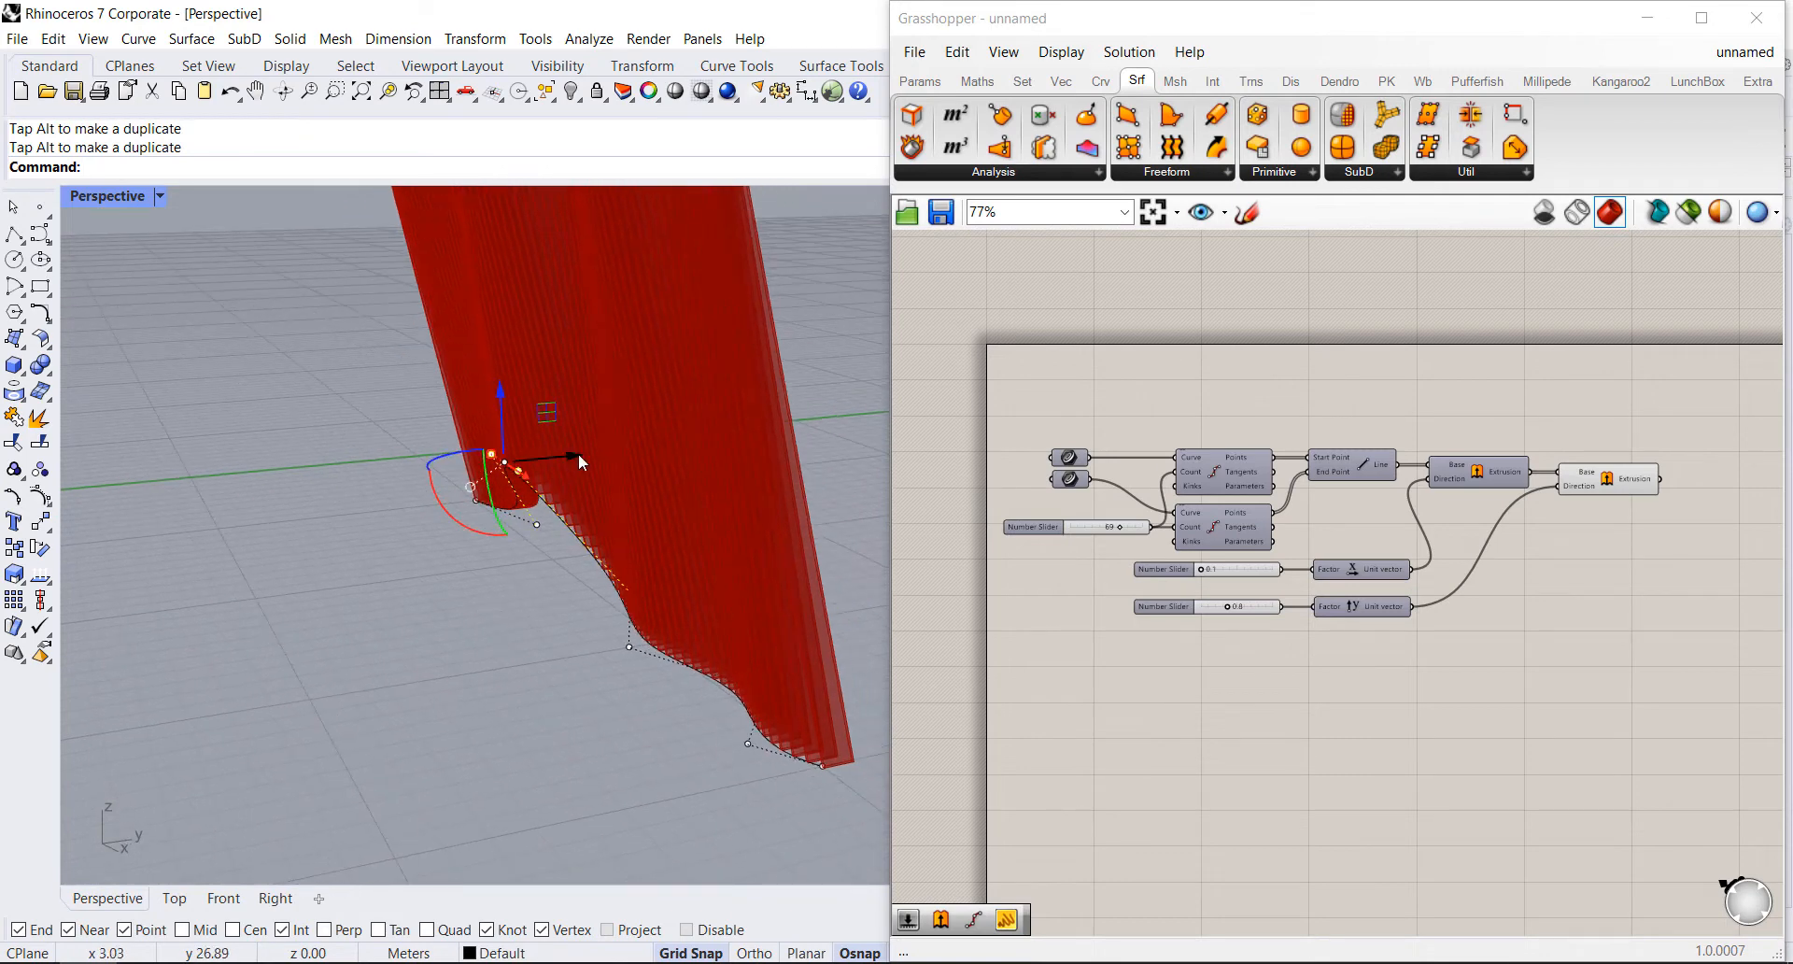
left_click_drag(575, 452, 509, 468)
scroll(441, 663, "down", 1)
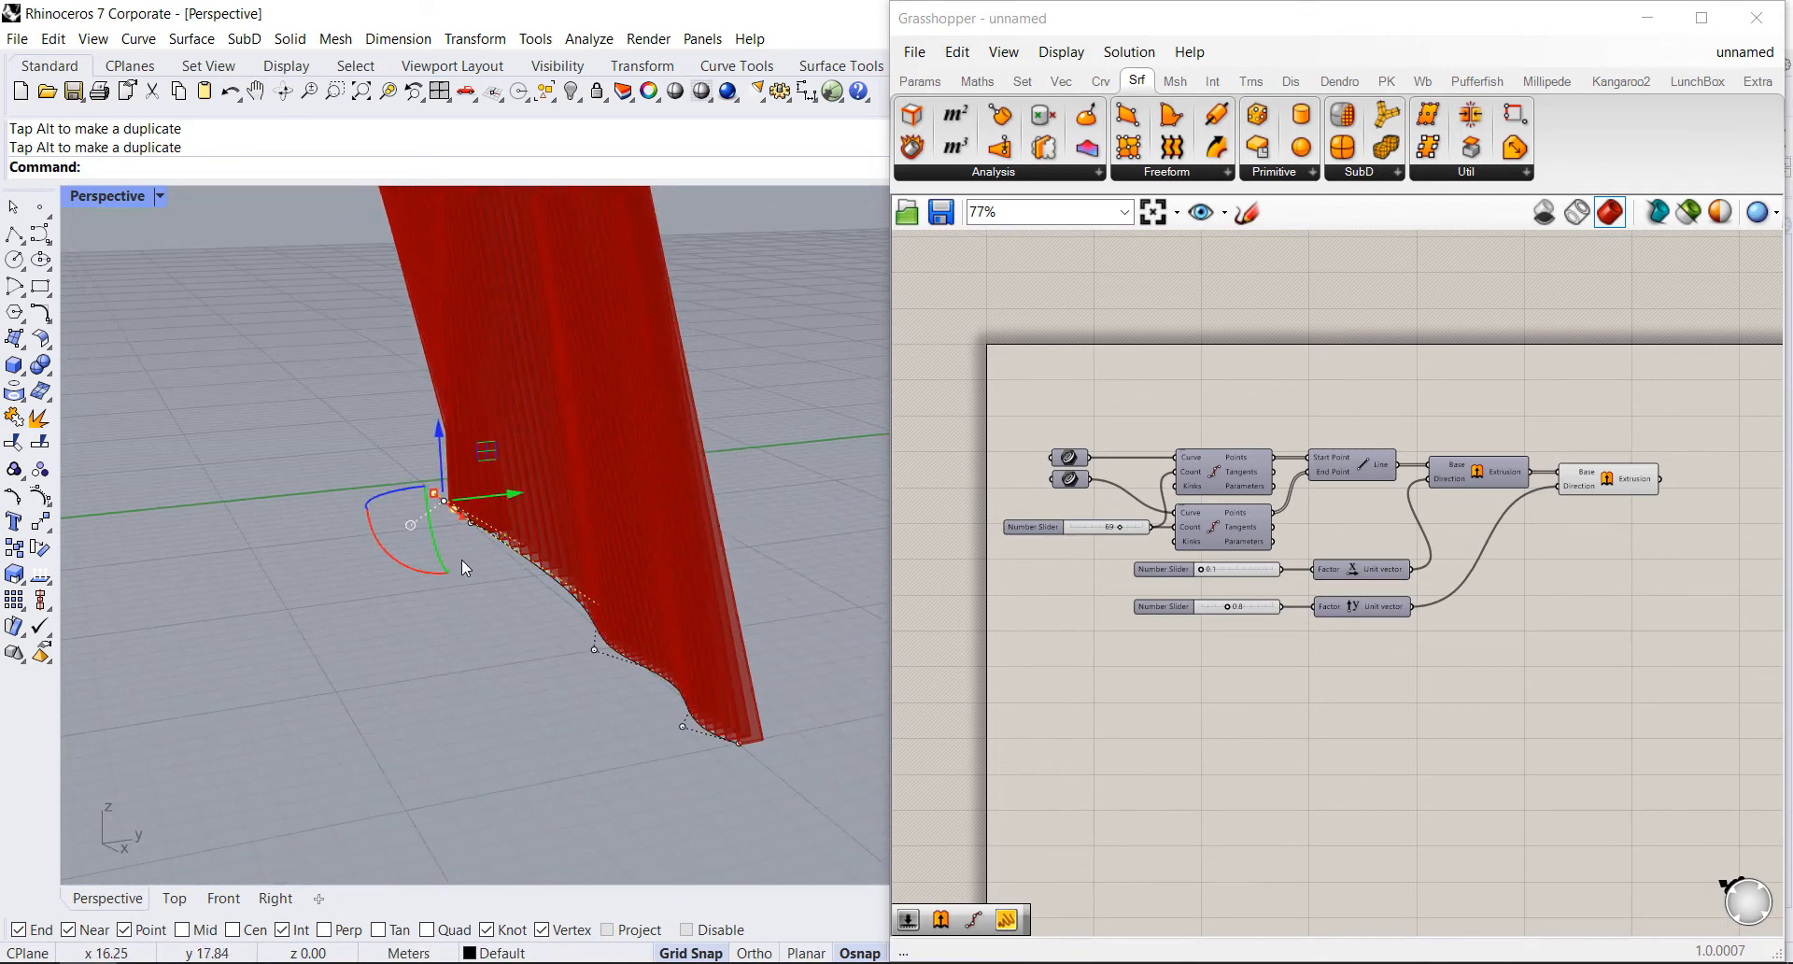
Step: Slide the same two bend control points slightly further in negative Y, then clear the curve selection
right_click_drag(461, 566, 762, 605)
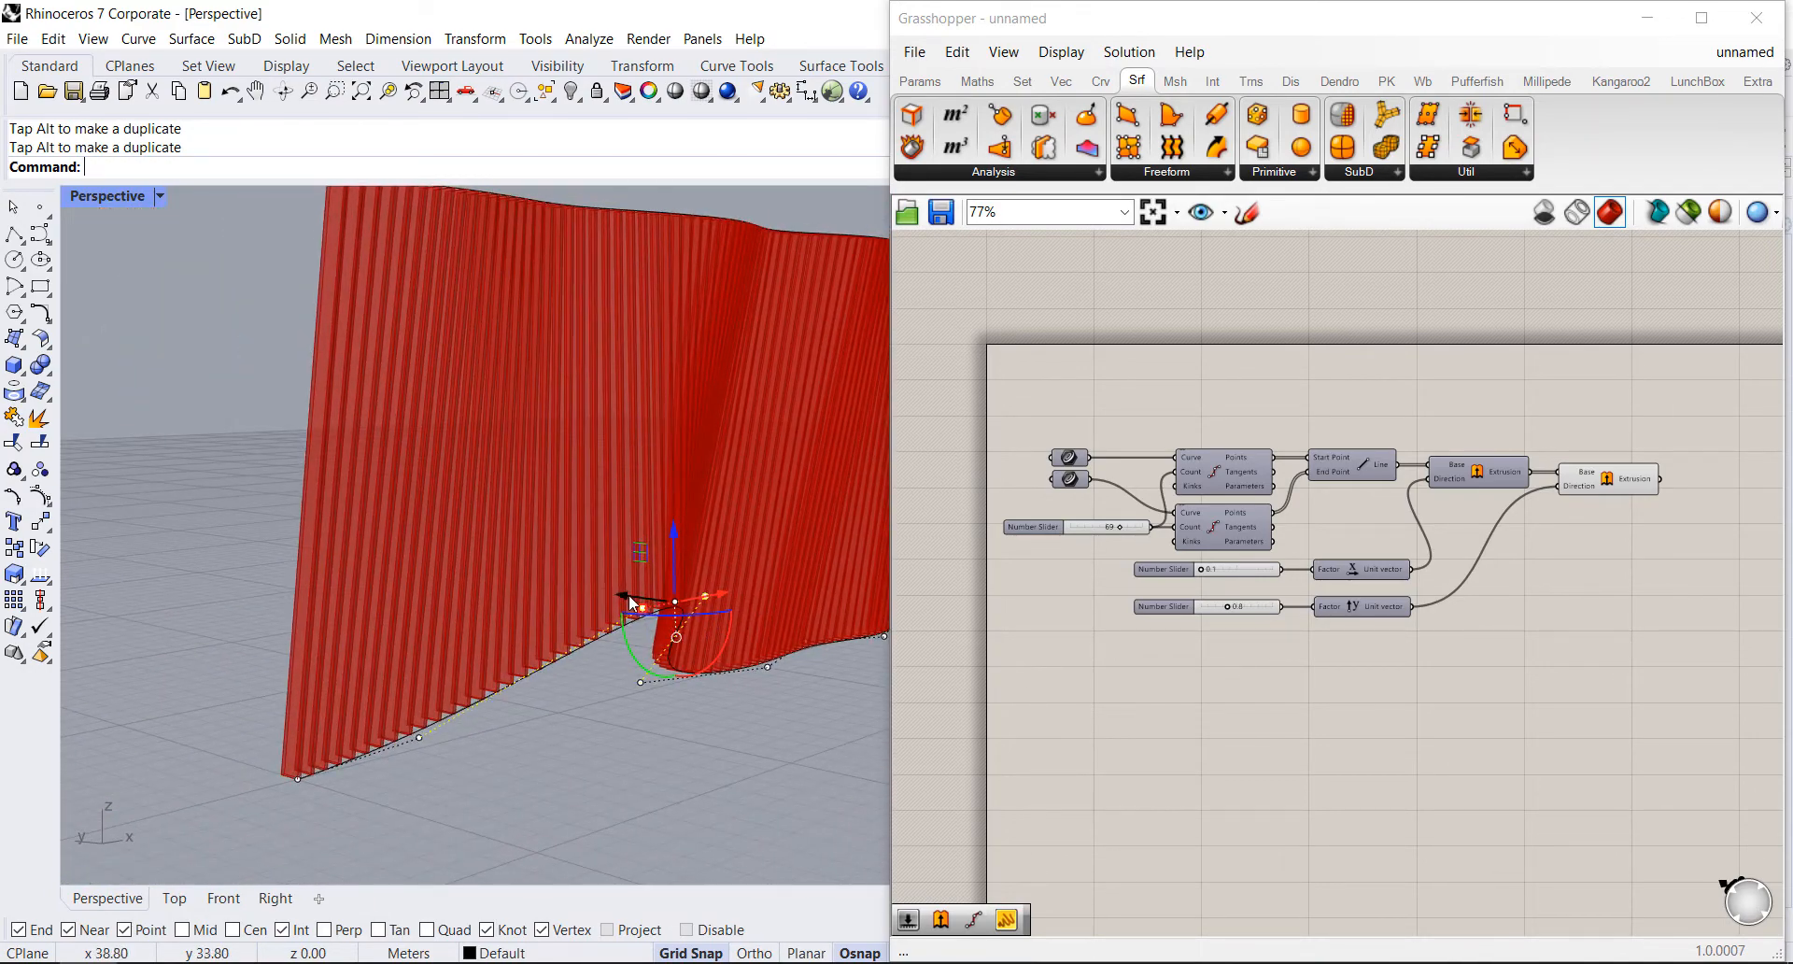
left_click_drag(631, 602, 655, 612)
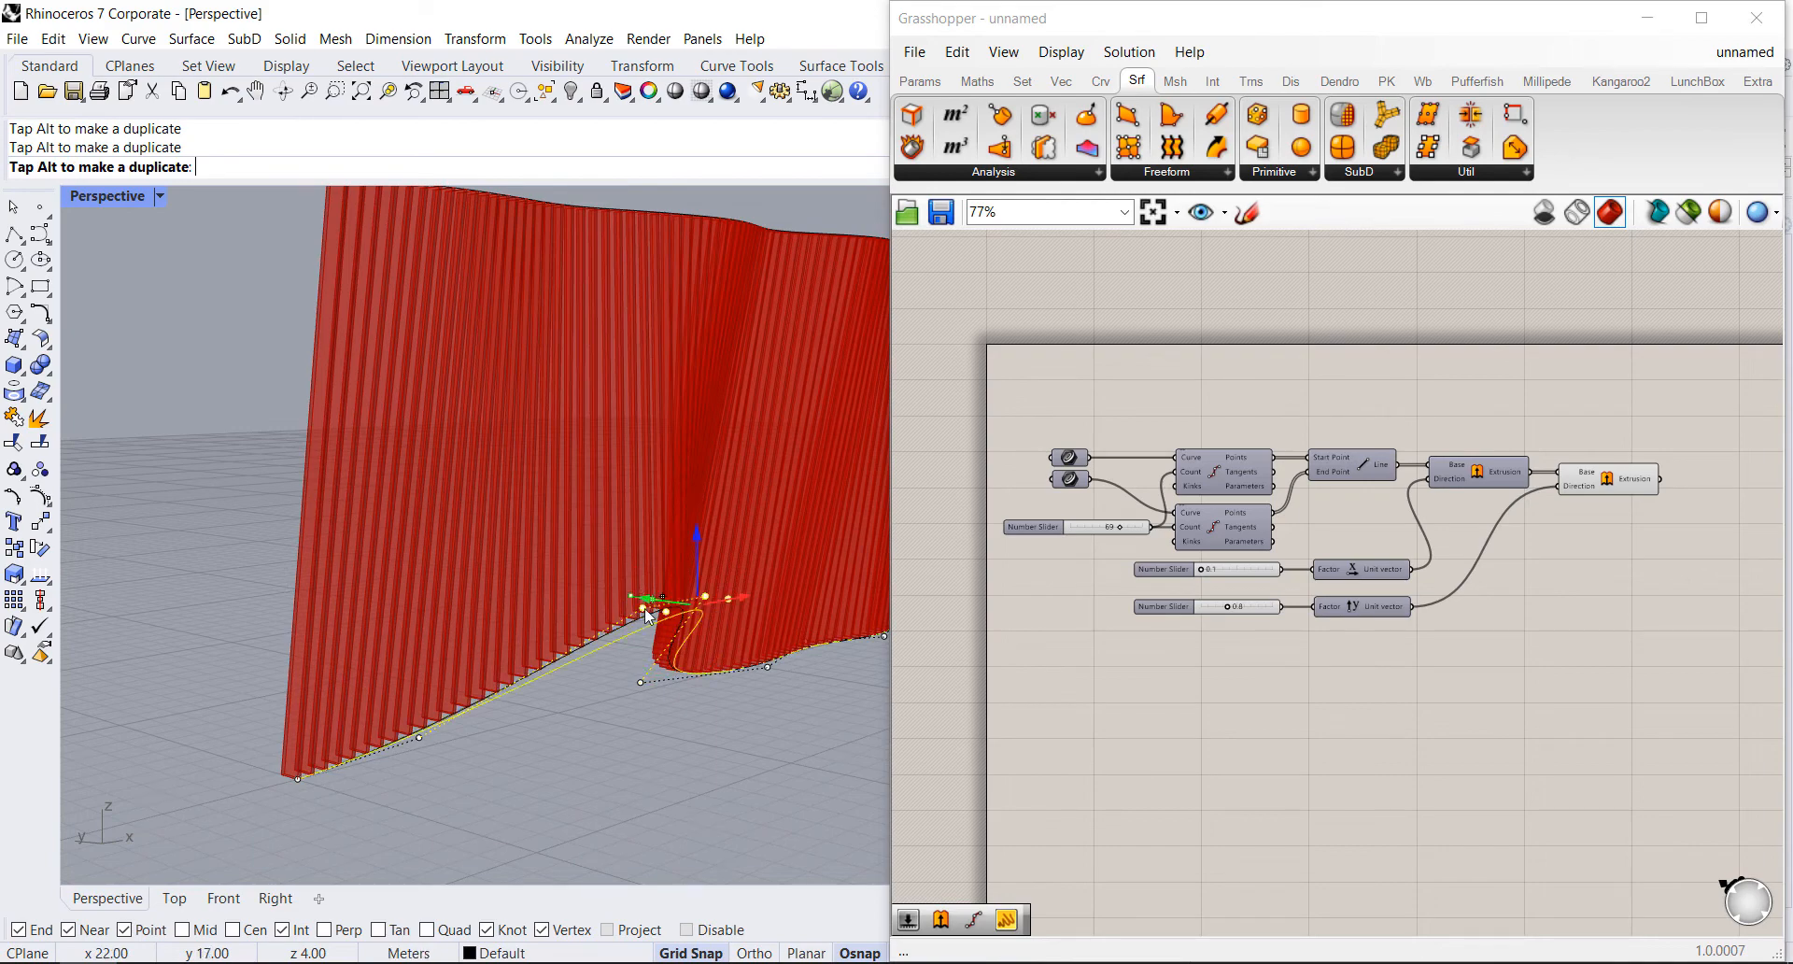
left_click(687, 731)
right_click_drag(623, 677, 708, 417)
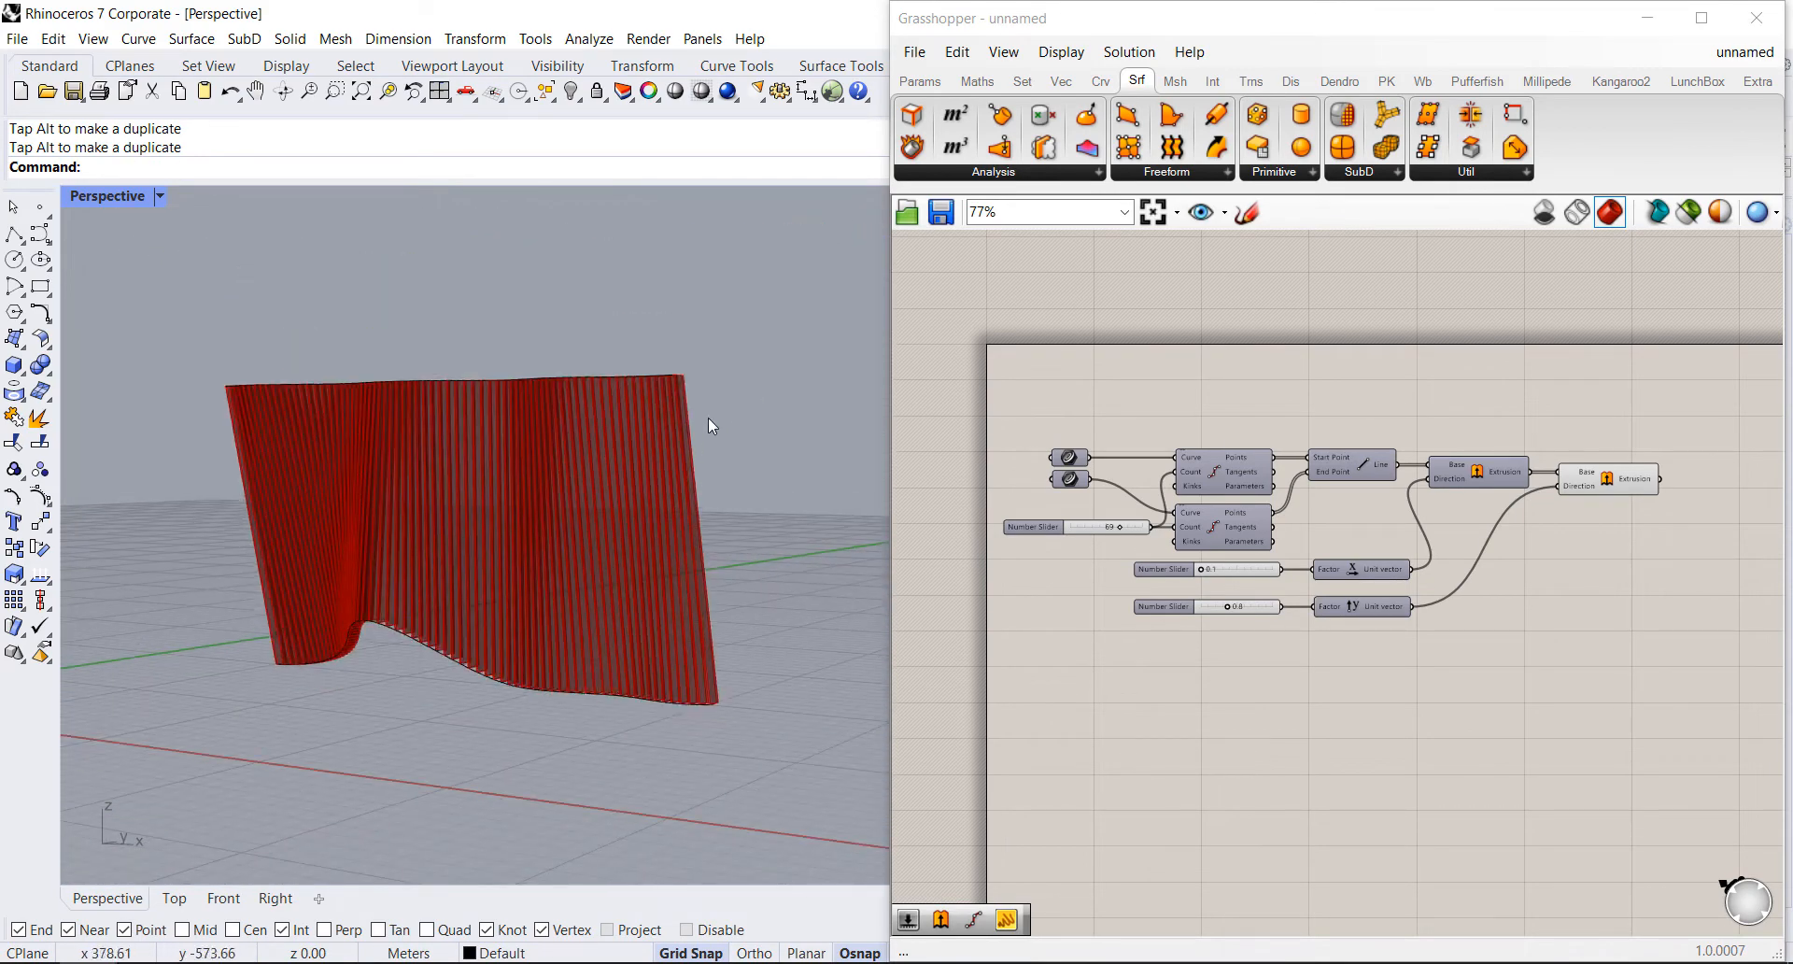
left_click(13, 207)
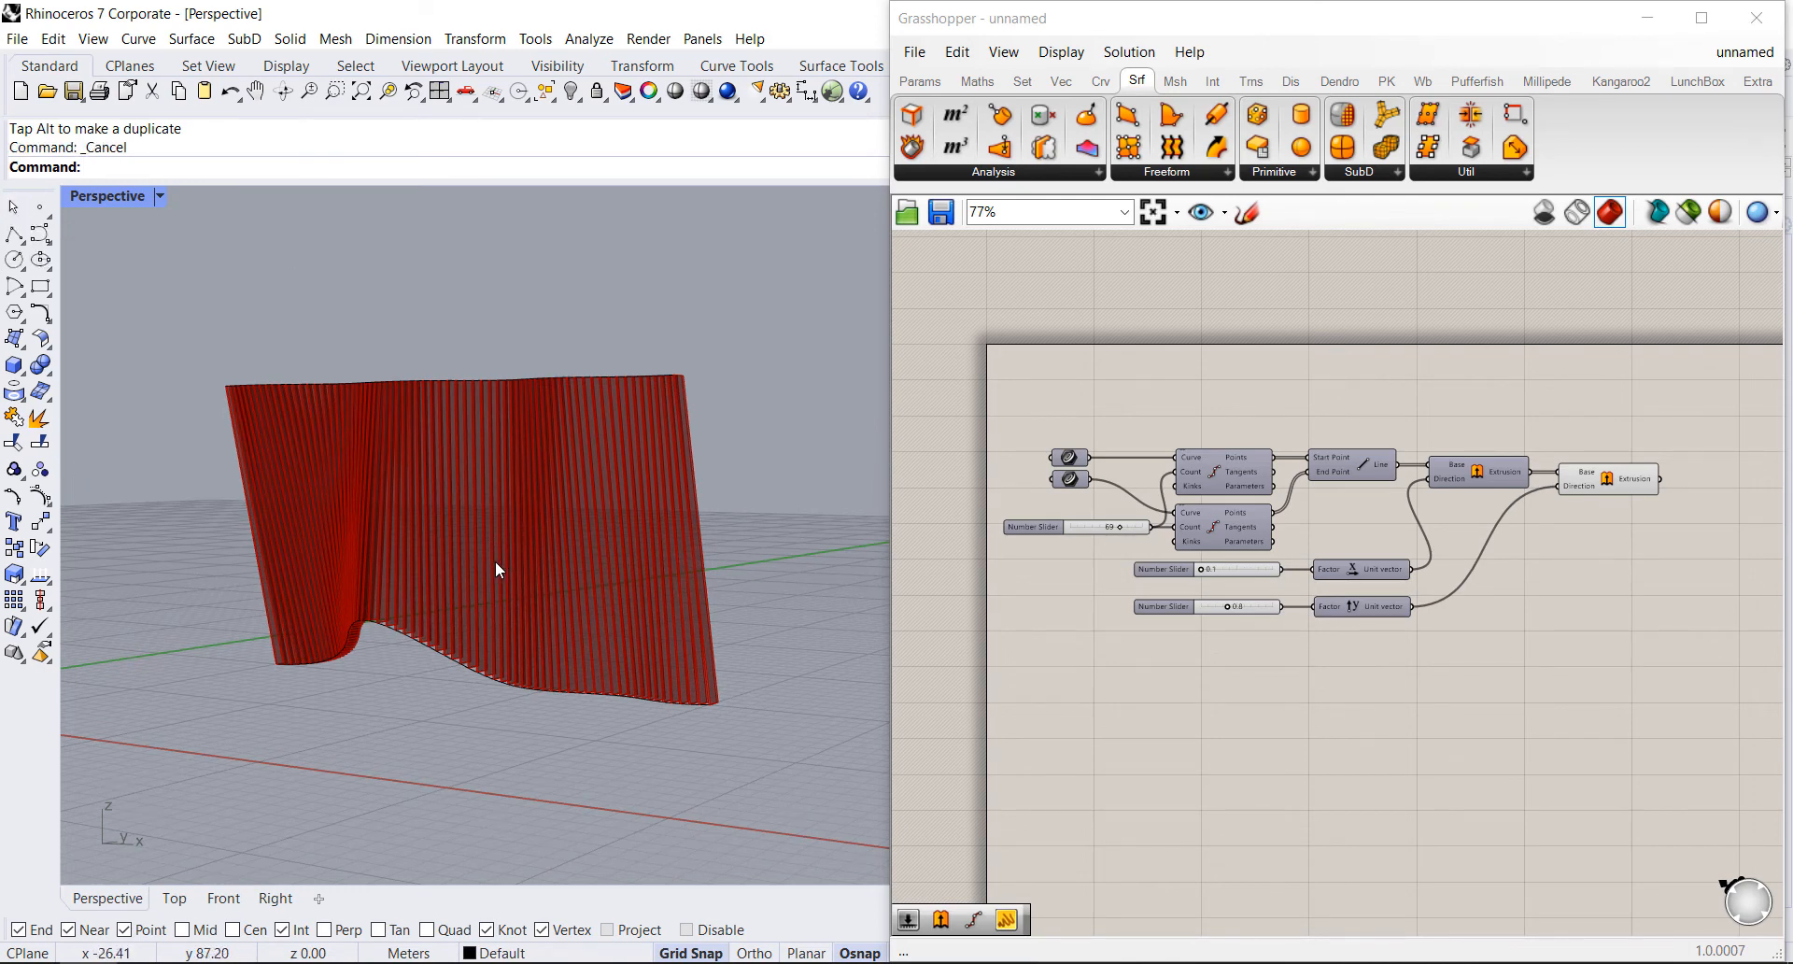
right_click_drag(496, 568, 497, 369)
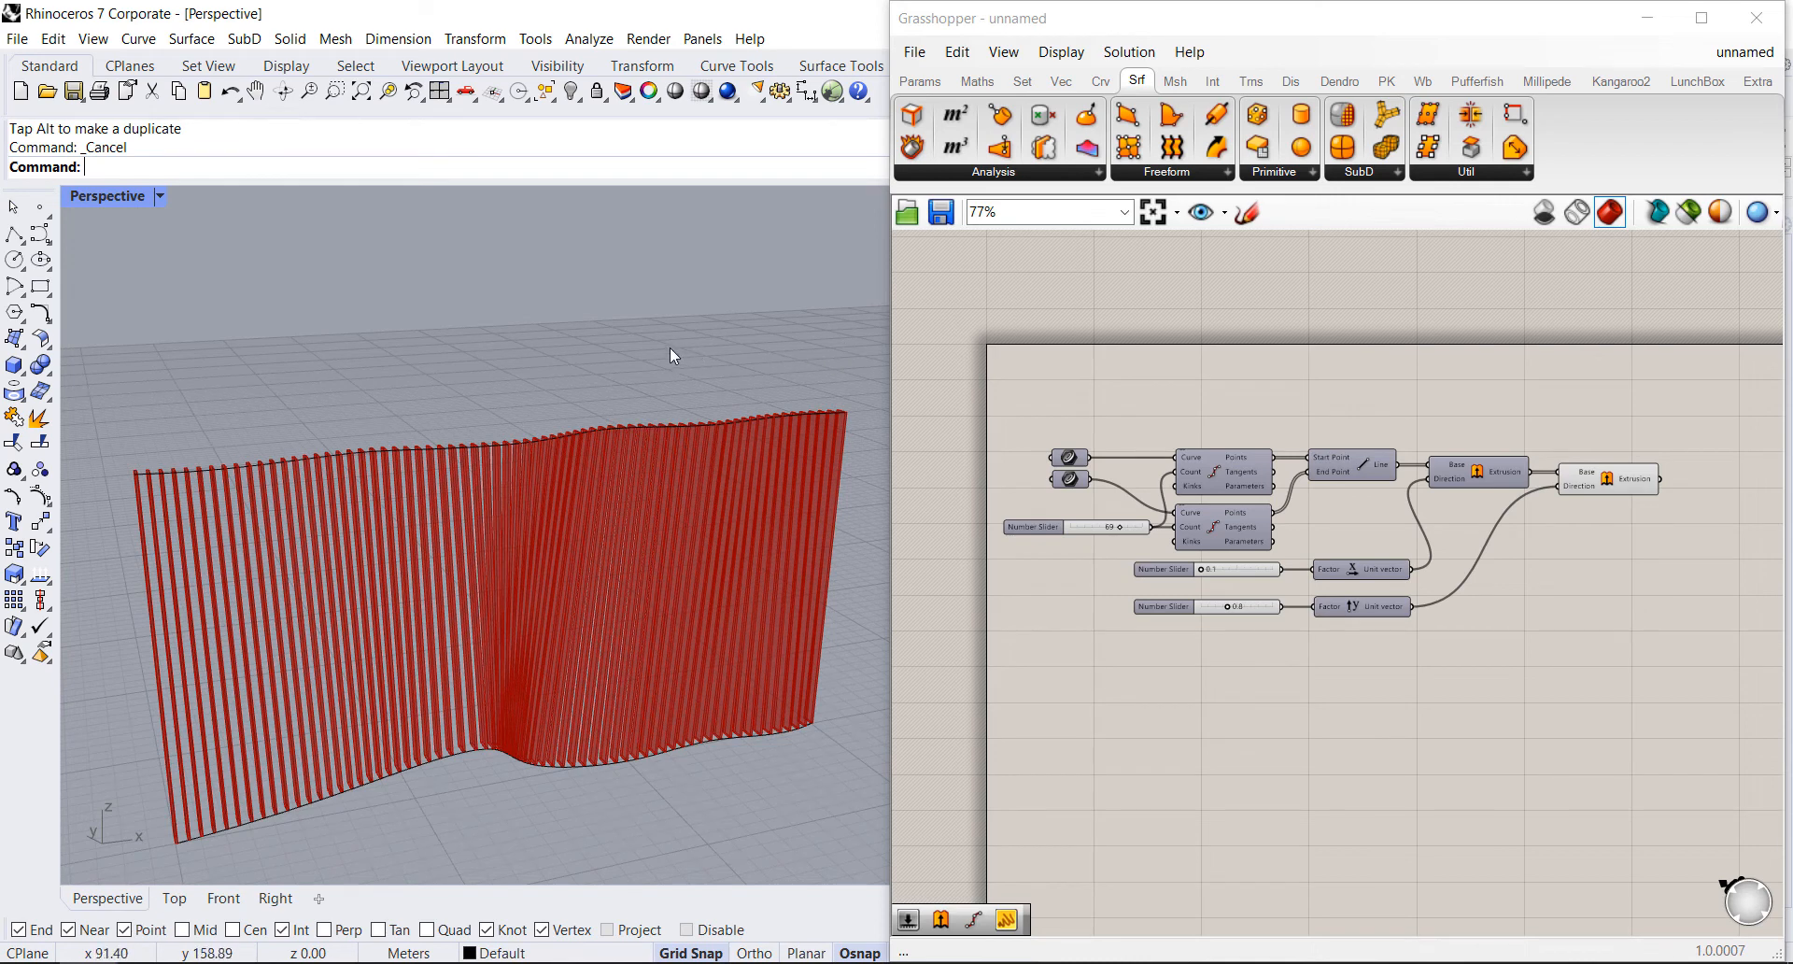
Step: Bake the final Extrude component to Layer 01 with the resulting objects grouped
left_click(1532, 399)
left_click(1613, 482)
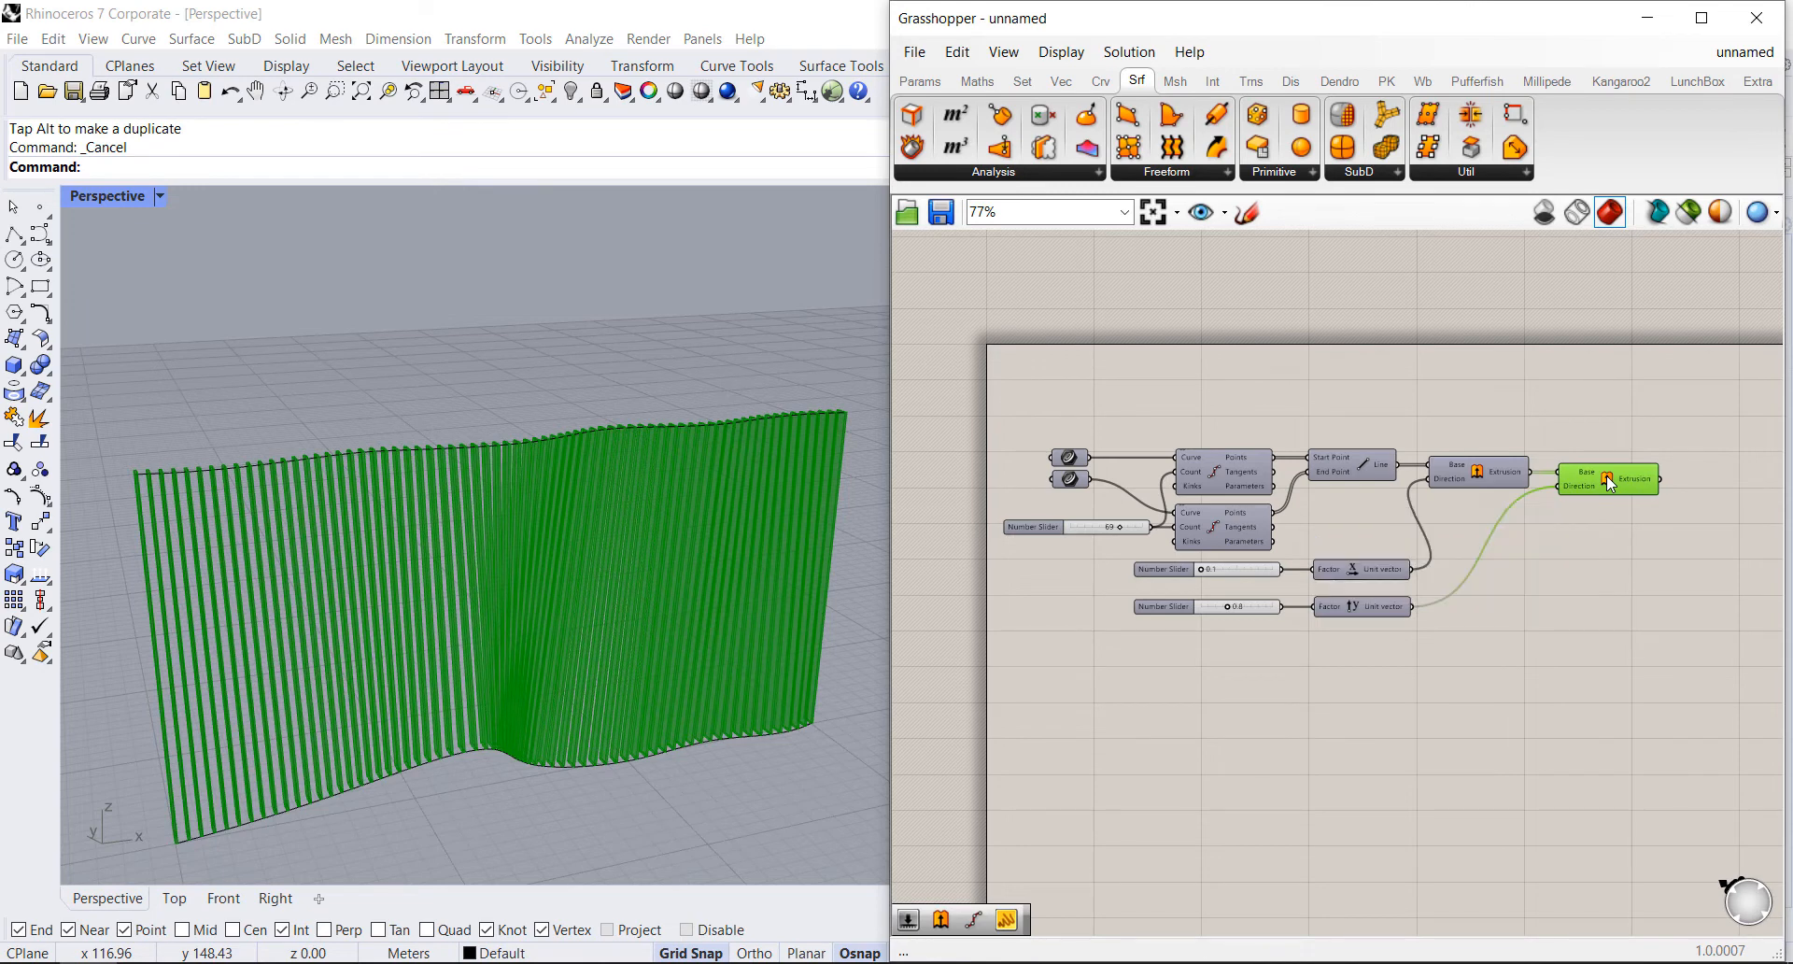
right_click(1606, 481)
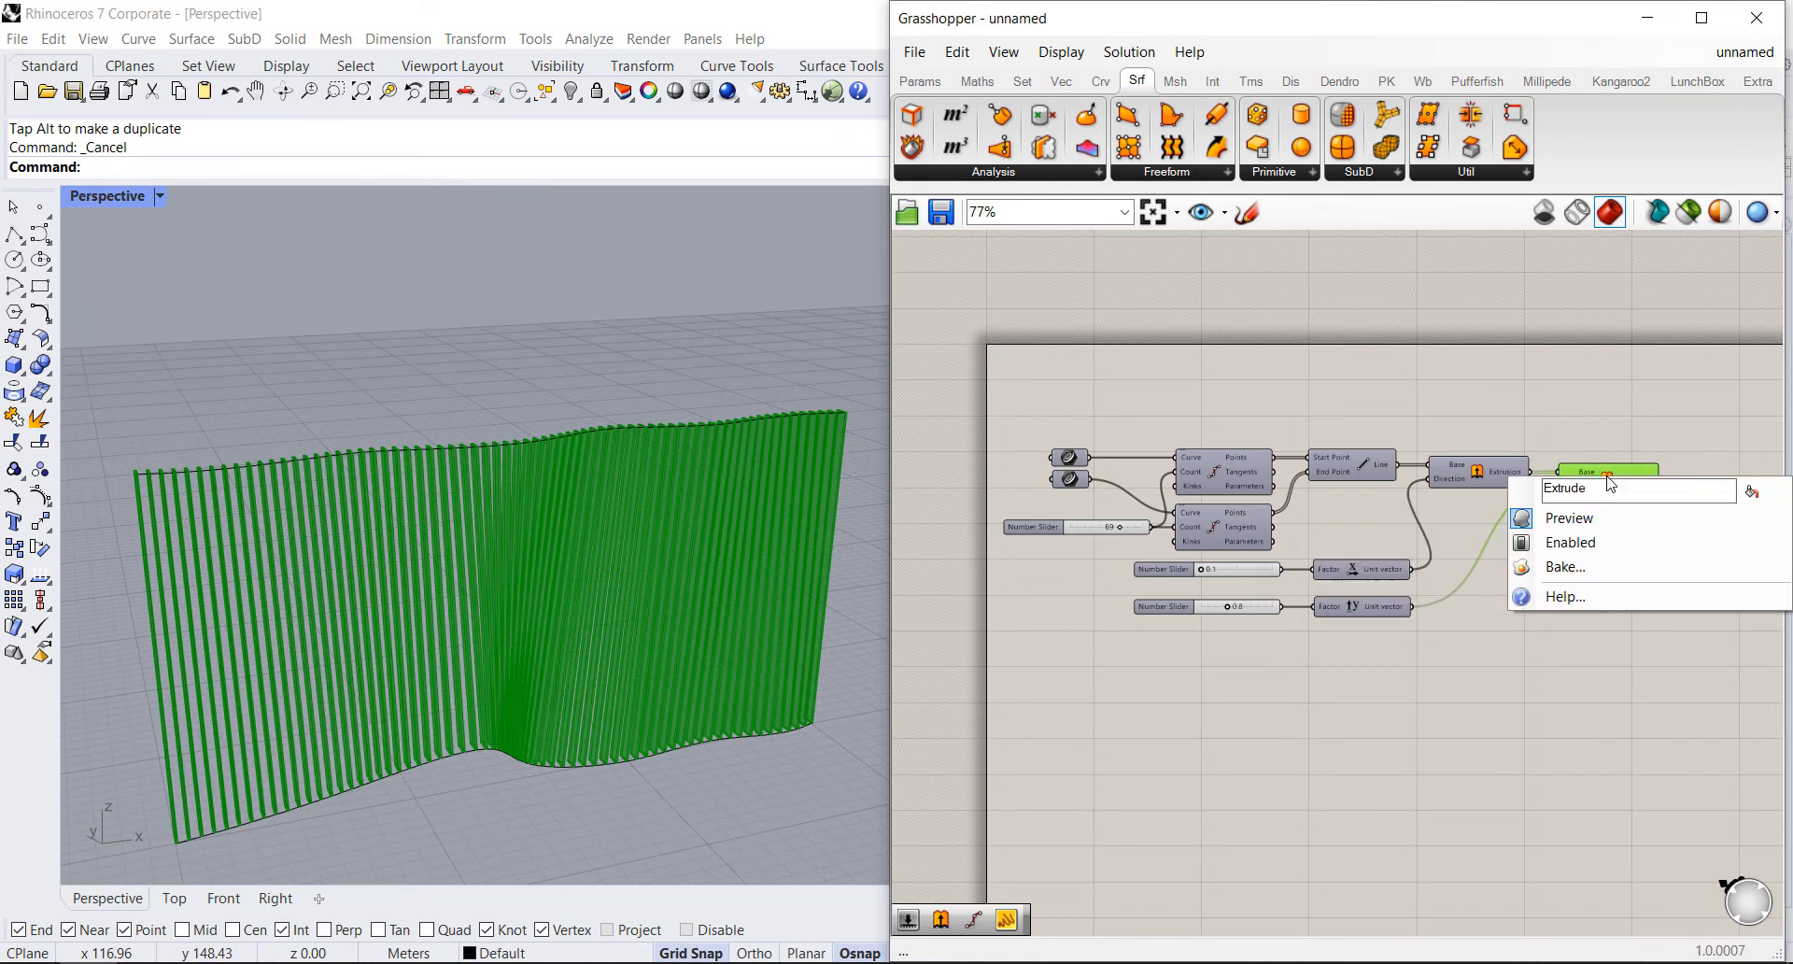
left_click(1586, 573)
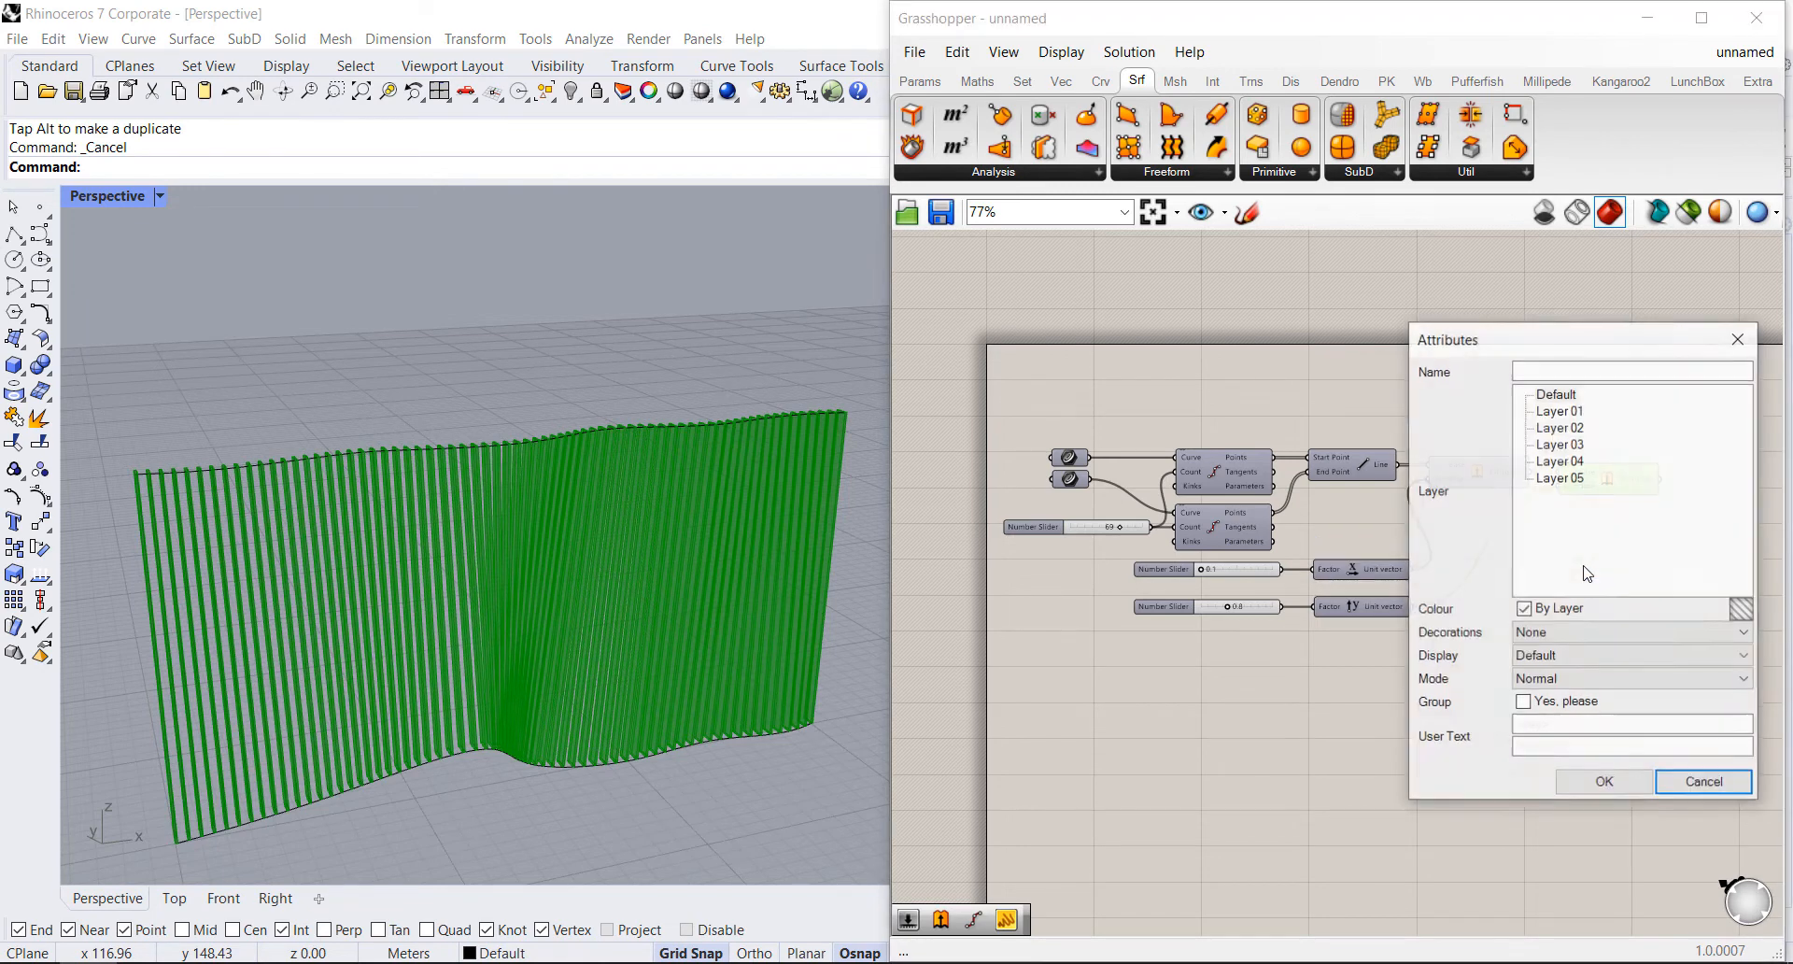
left_click(1555, 411)
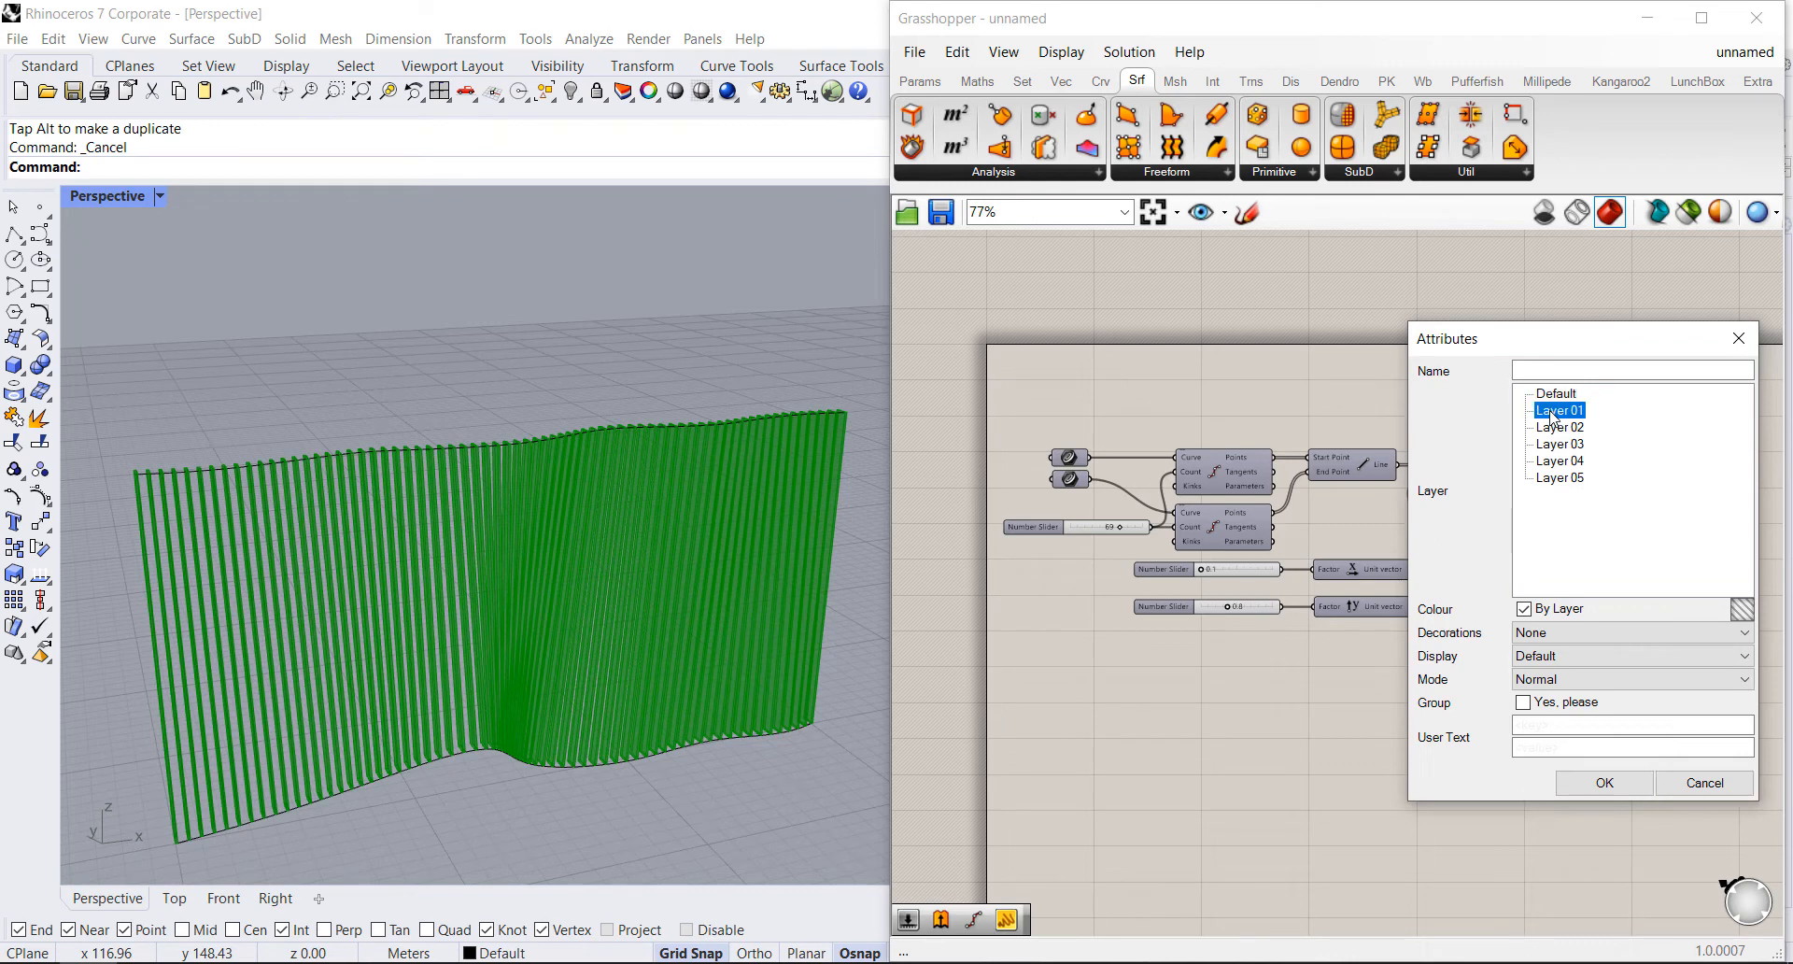
left_click(1523, 703)
left_click(1604, 782)
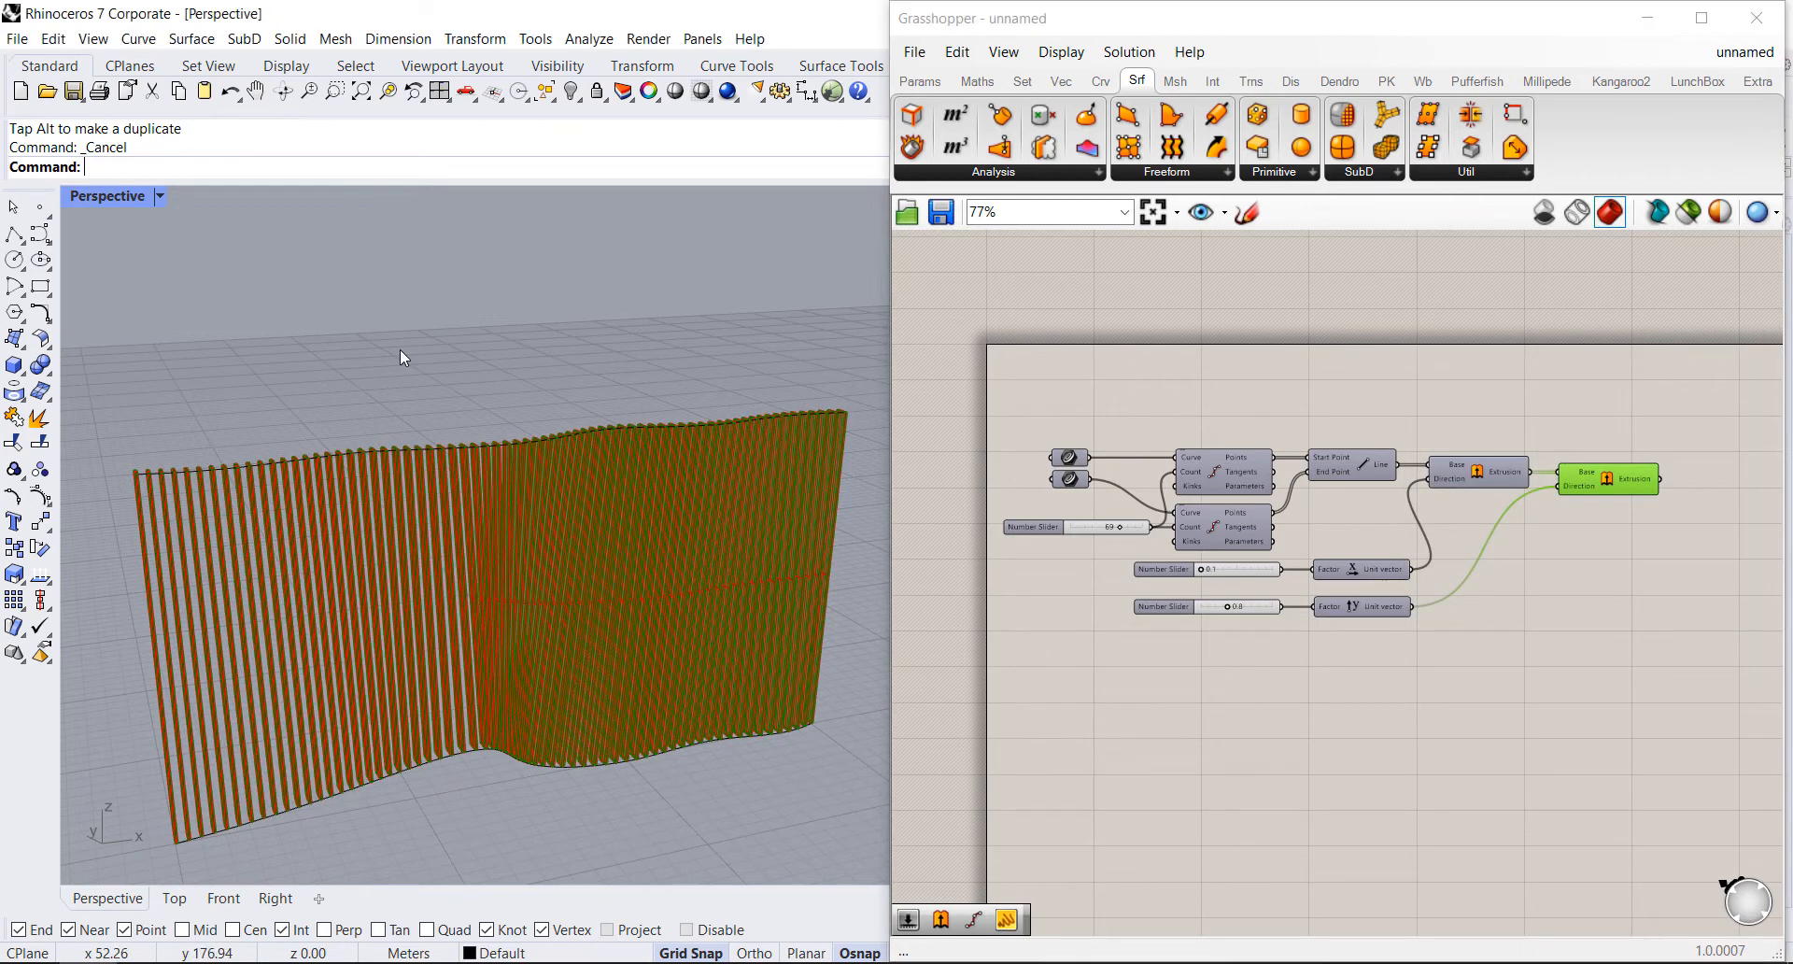
Step: Select the baked slat group in the Rhino viewport and examine how it overlaps the Grasshopper preview
left_click(368, 467)
left_click(371, 384)
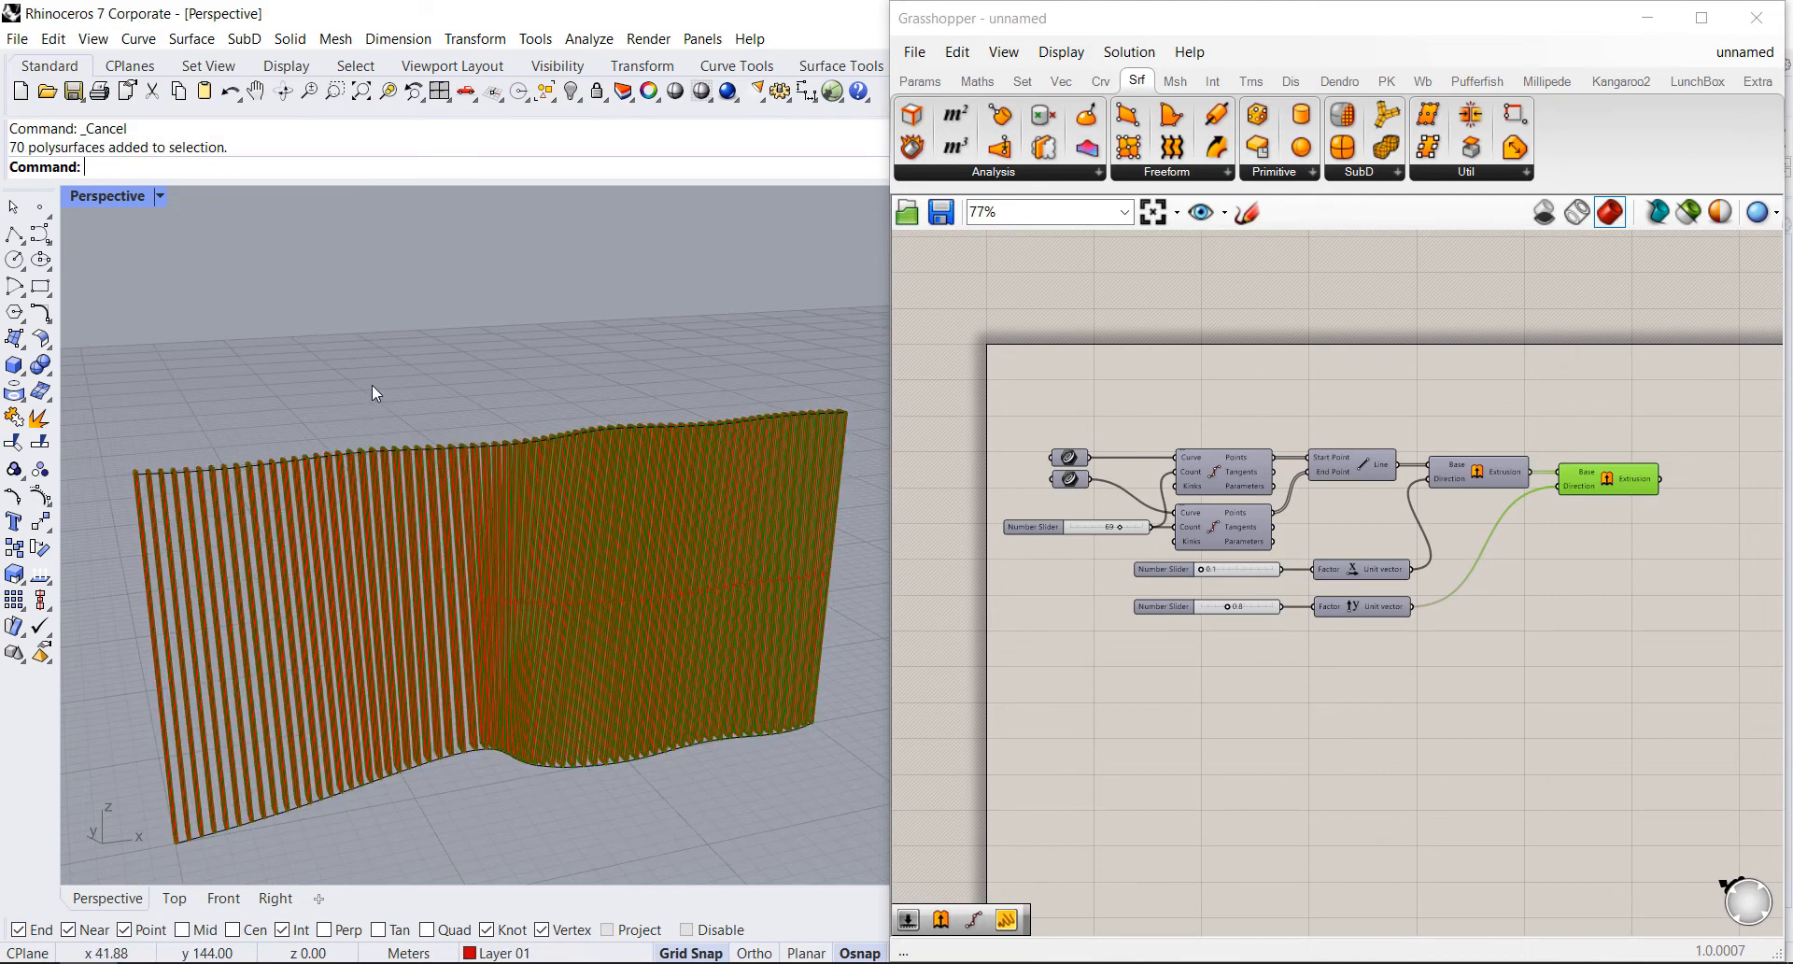
scroll(363, 553, "up", 3)
scroll(379, 441, "down", 3)
scroll(579, 439, "up", 2)
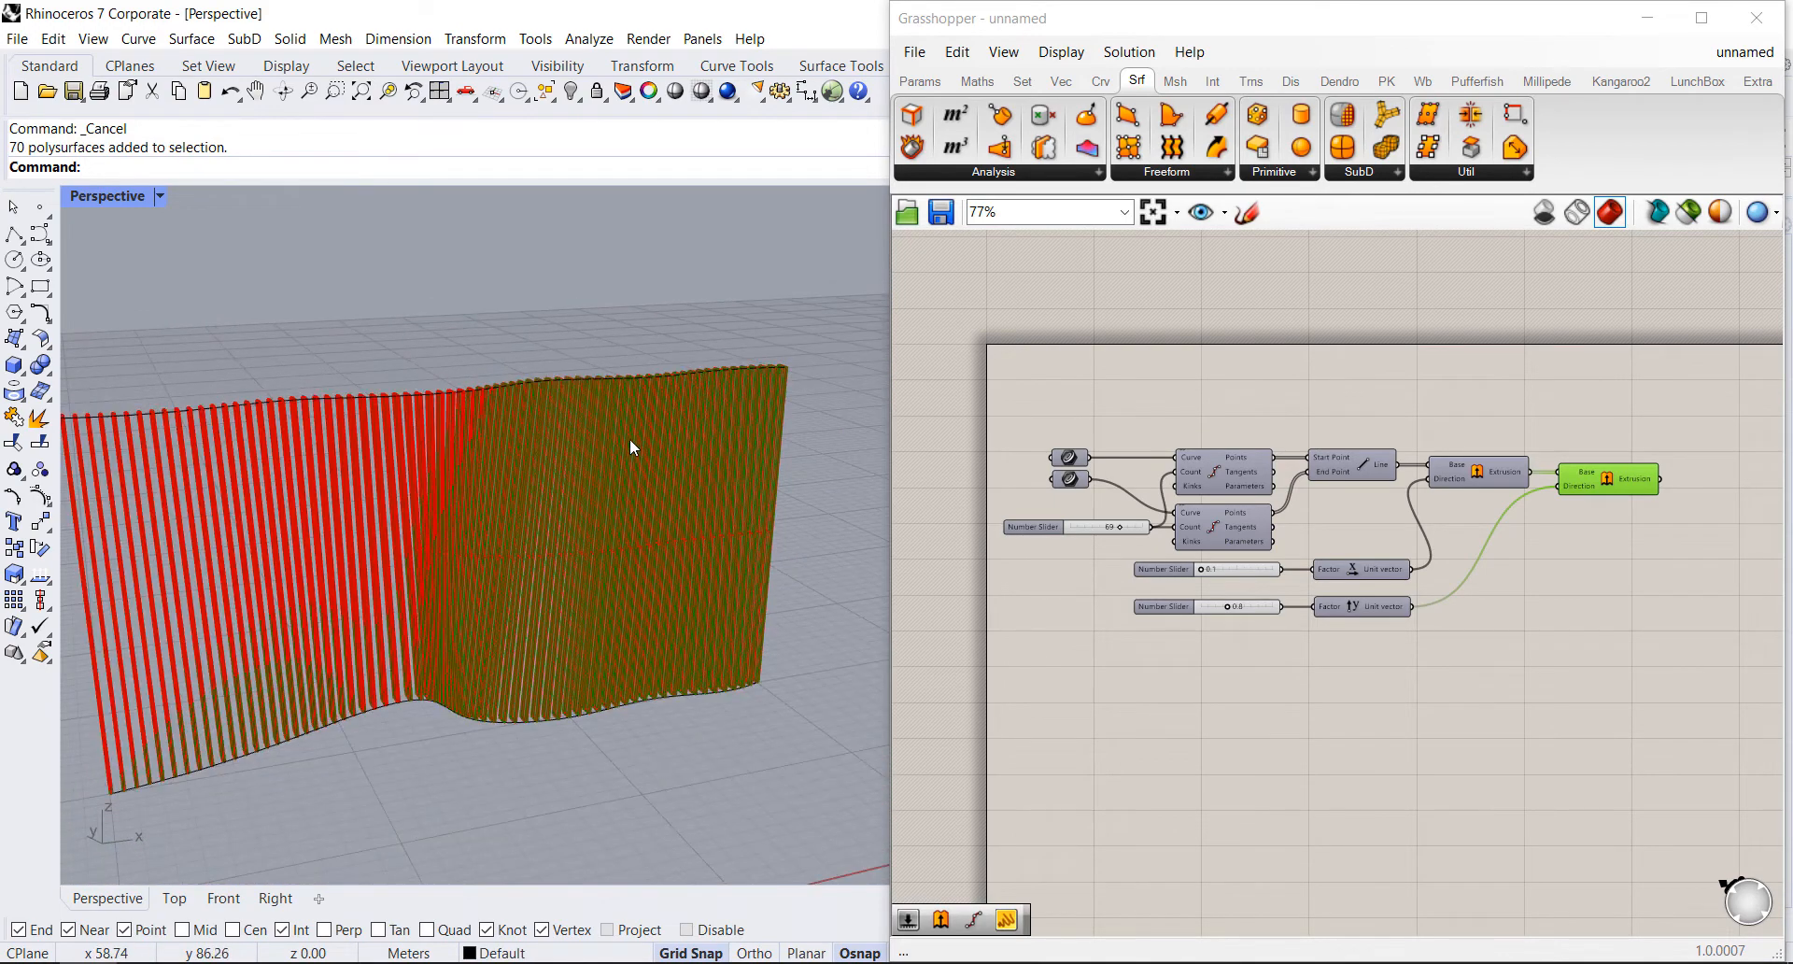
scroll(418, 461, "down", 2)
scroll(310, 451, "up", 3)
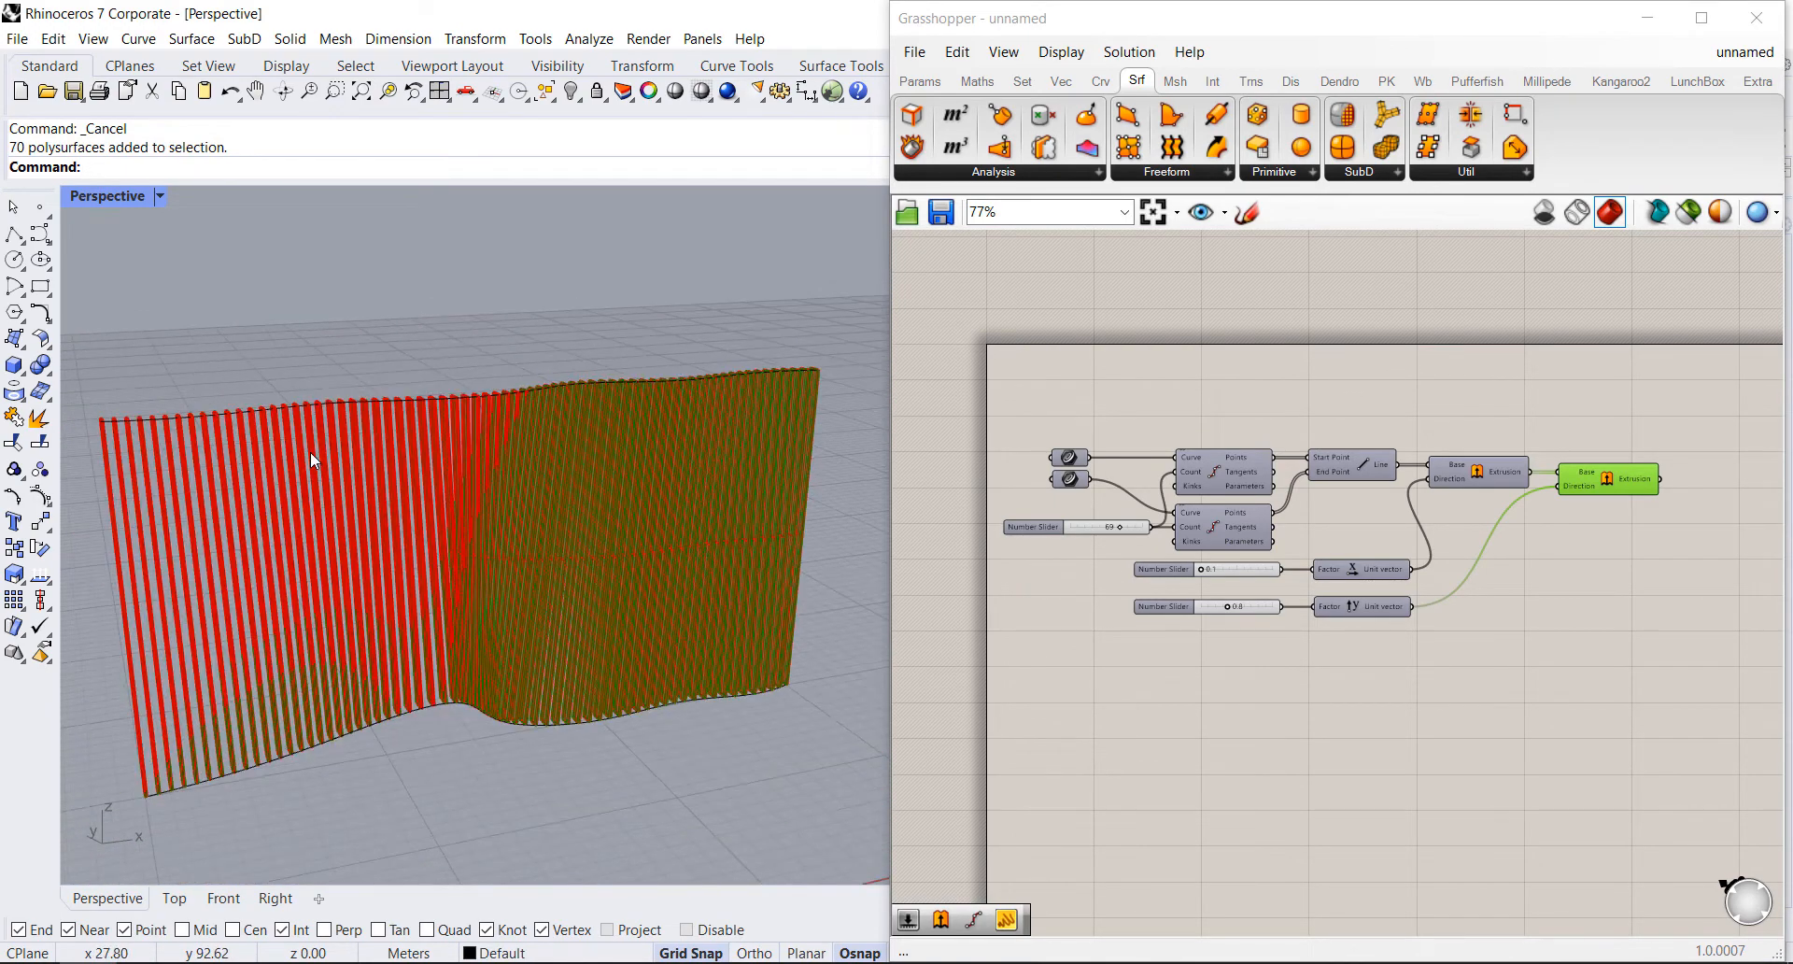
left_click(297, 417)
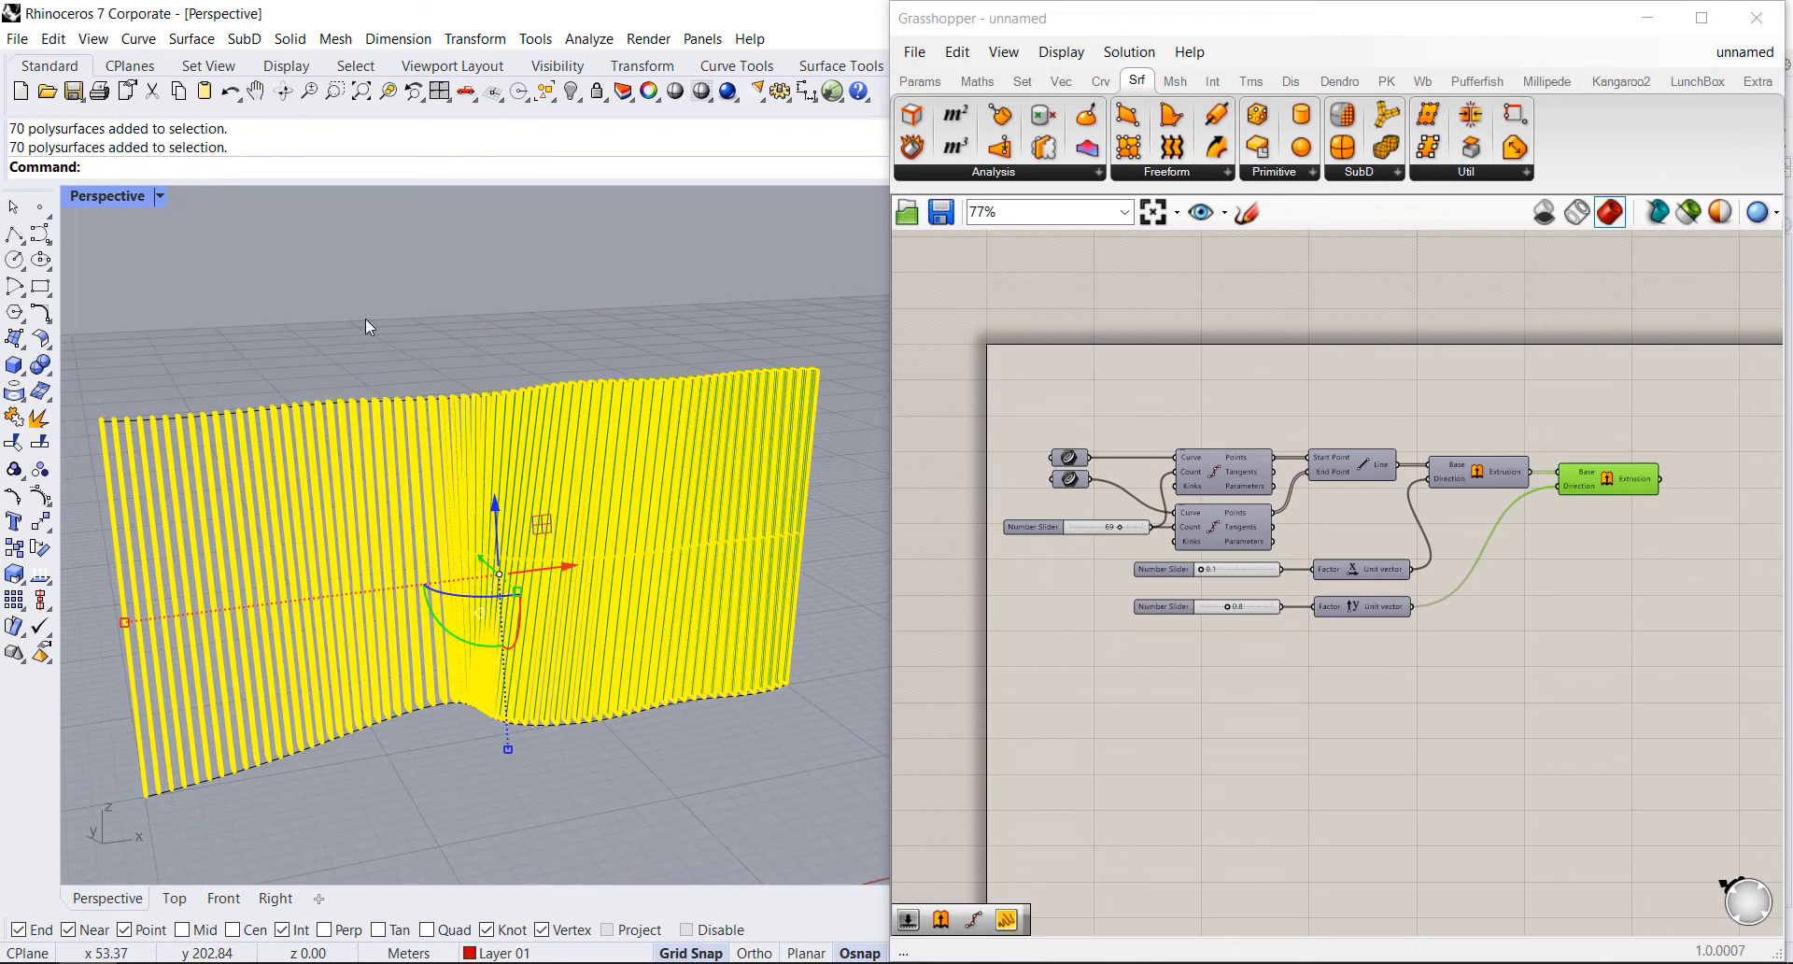
right_click_drag(407, 347, 445, 336)
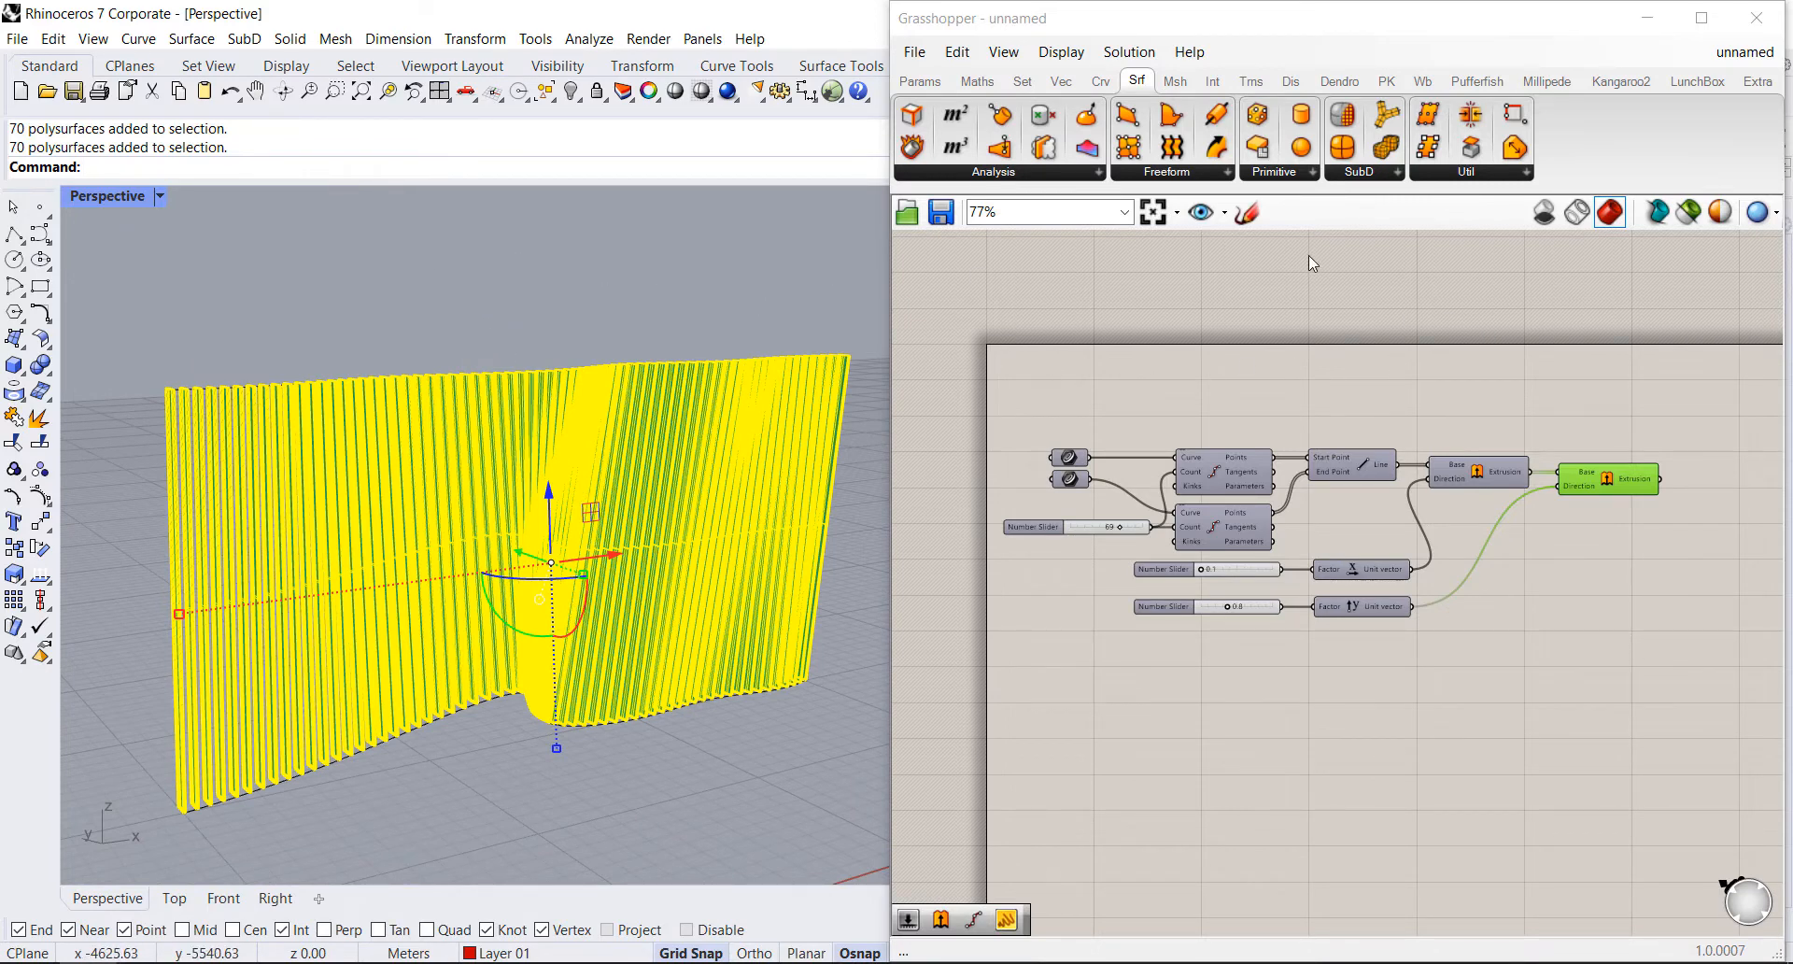
Step: Deselect the Extrude component and move the baked slat group along negative Y, away from the Grasshopper preview
left_click(1207, 391)
left_click(531, 336)
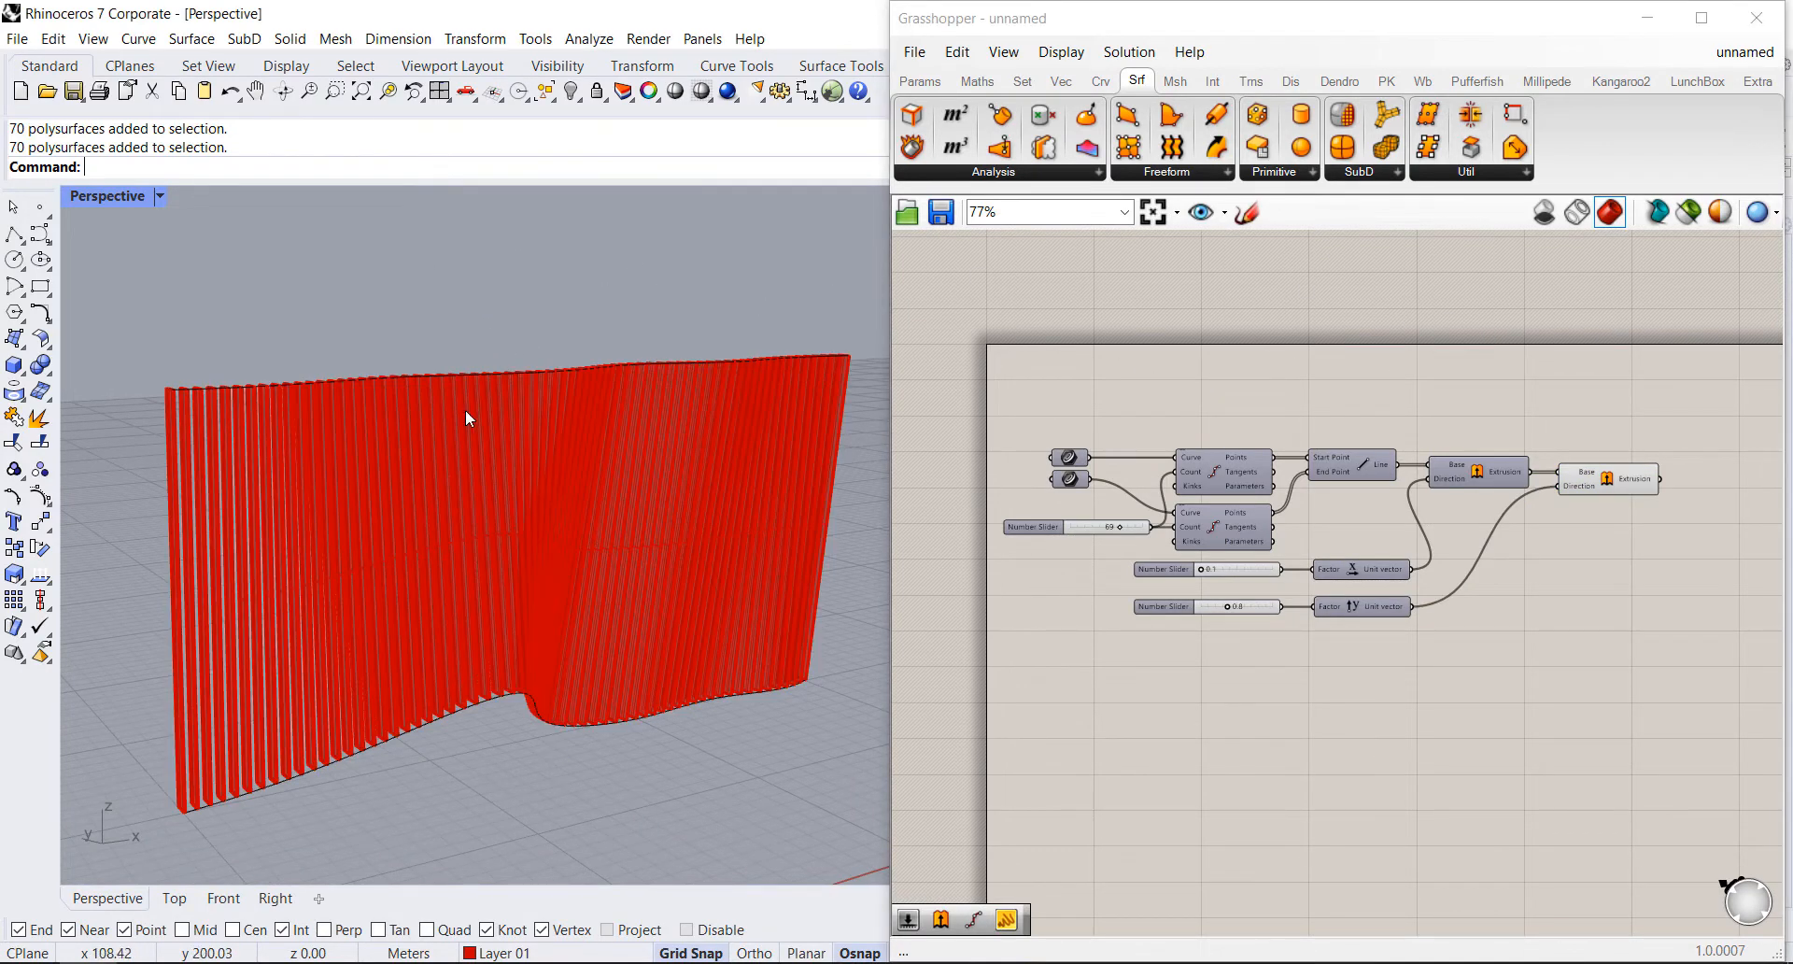
left_click(465, 409)
left_click(513, 366)
left_click(445, 444)
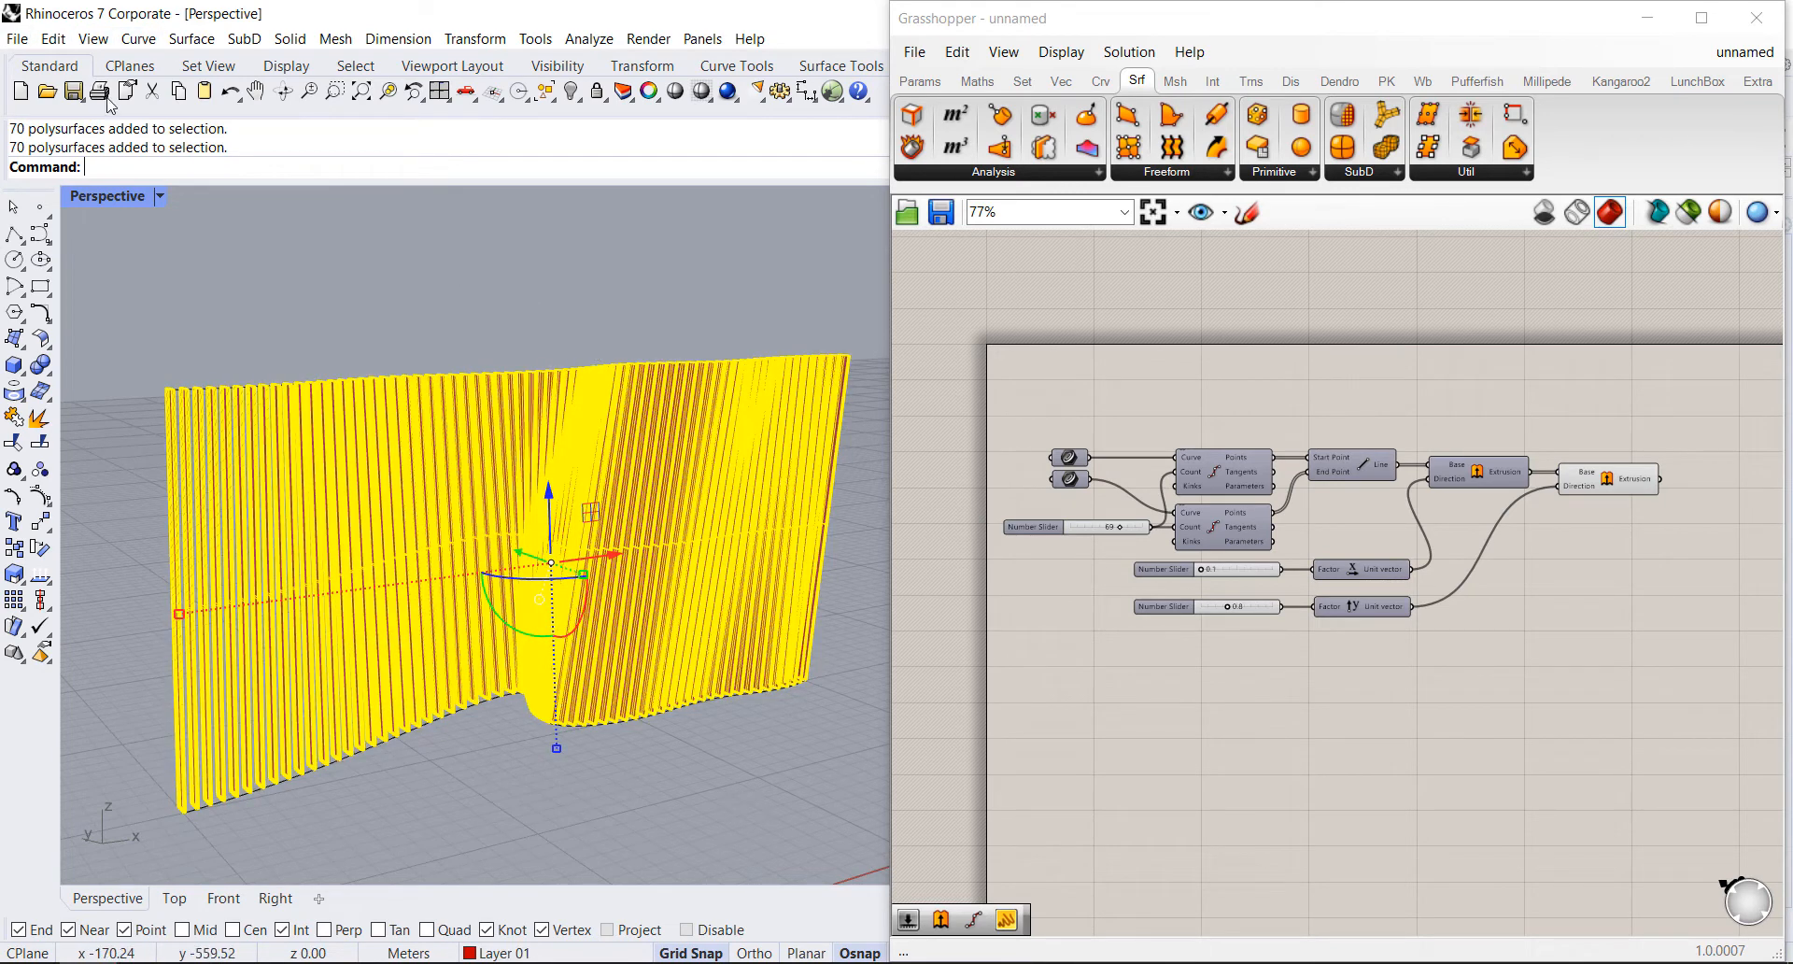
scroll(260, 312, "down", 5)
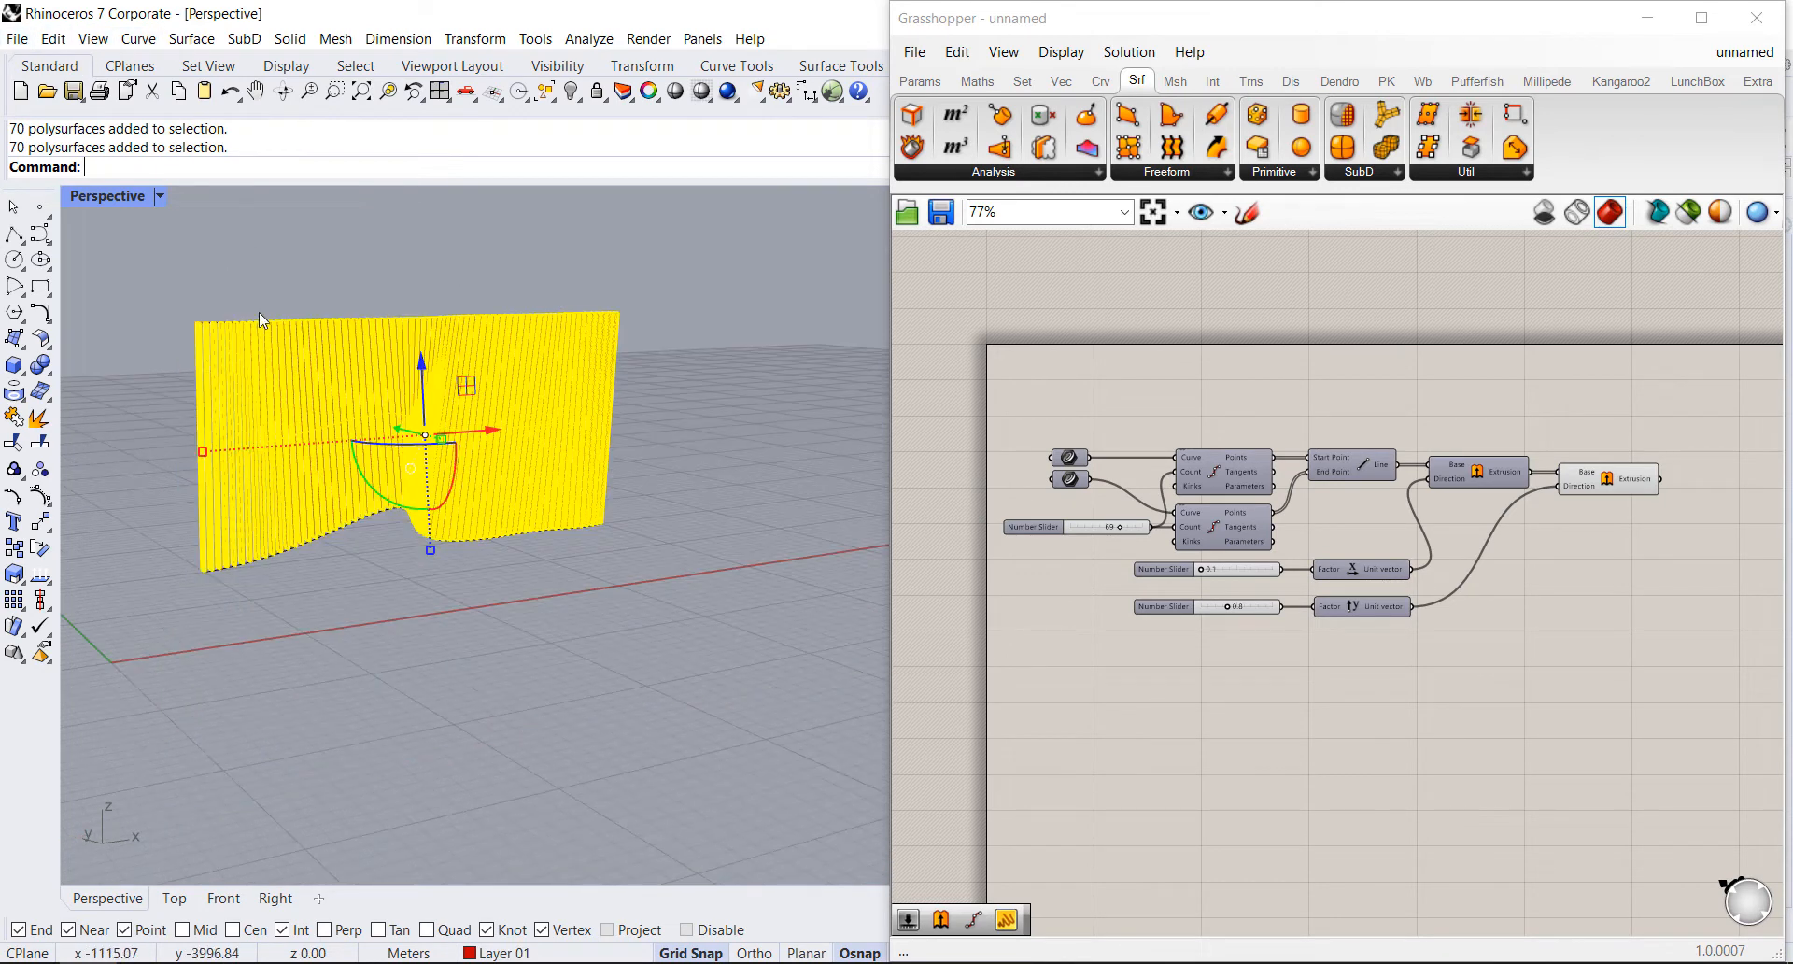
right_click_drag(527, 585, 408, 504)
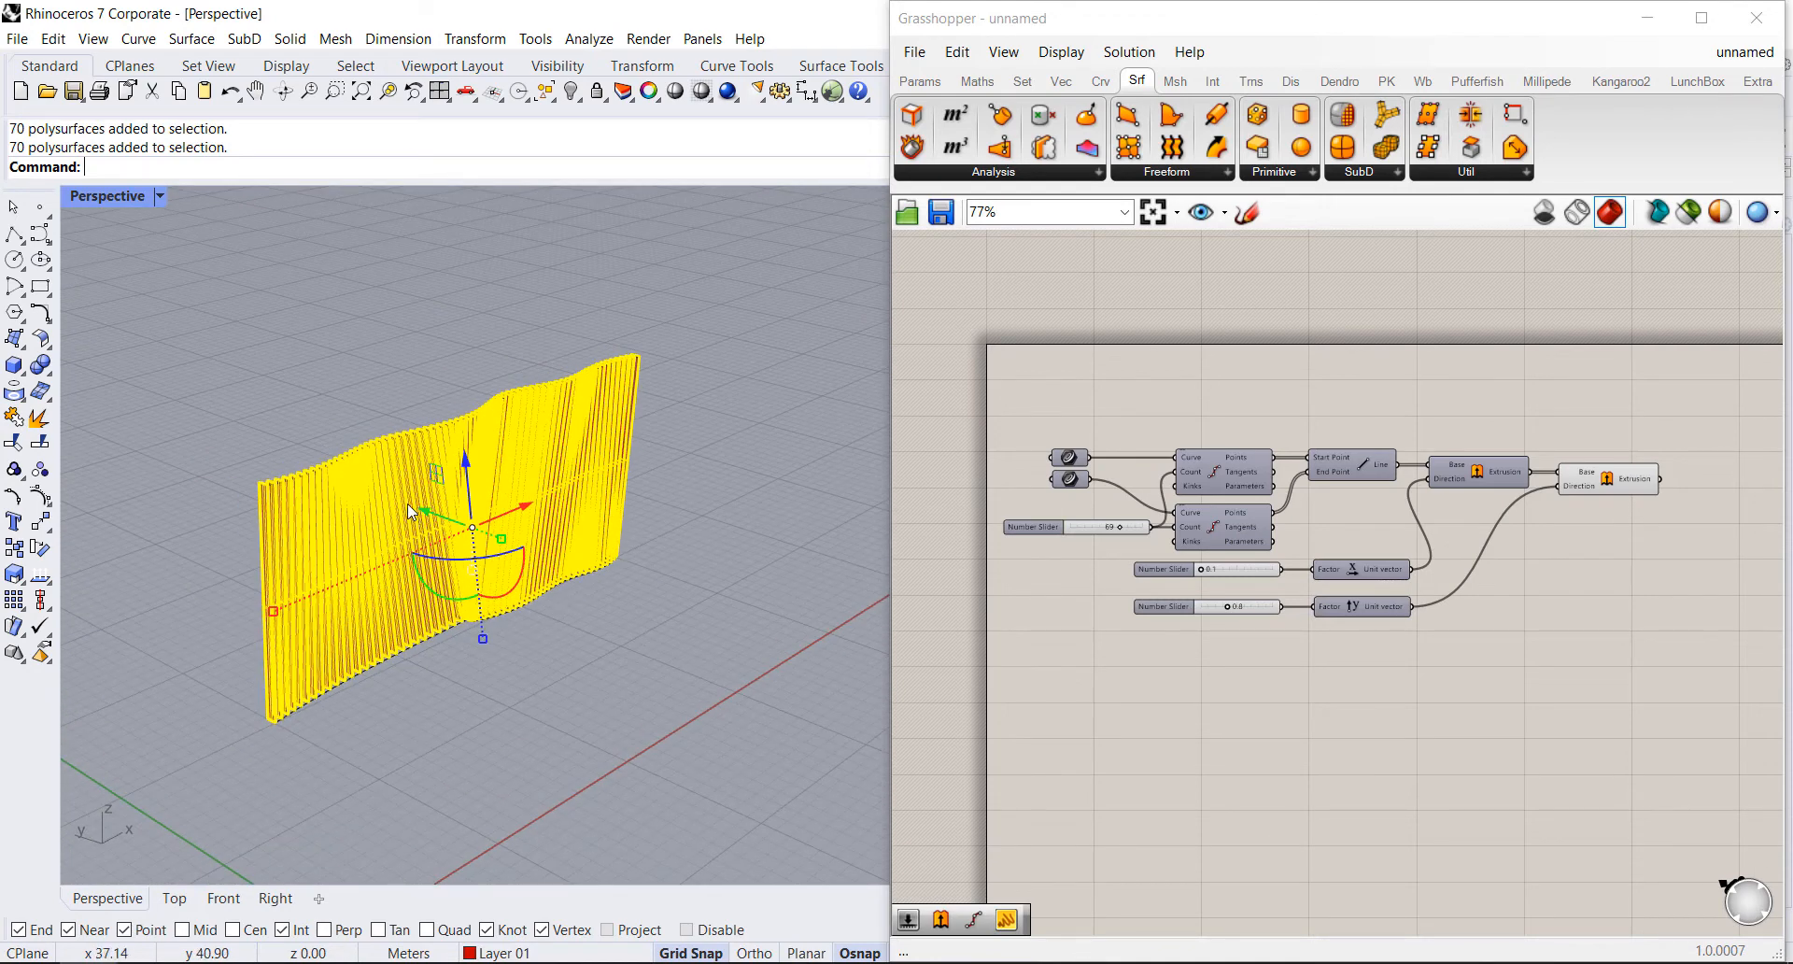
left_click_drag(424, 514, 704, 615)
left_click(415, 373)
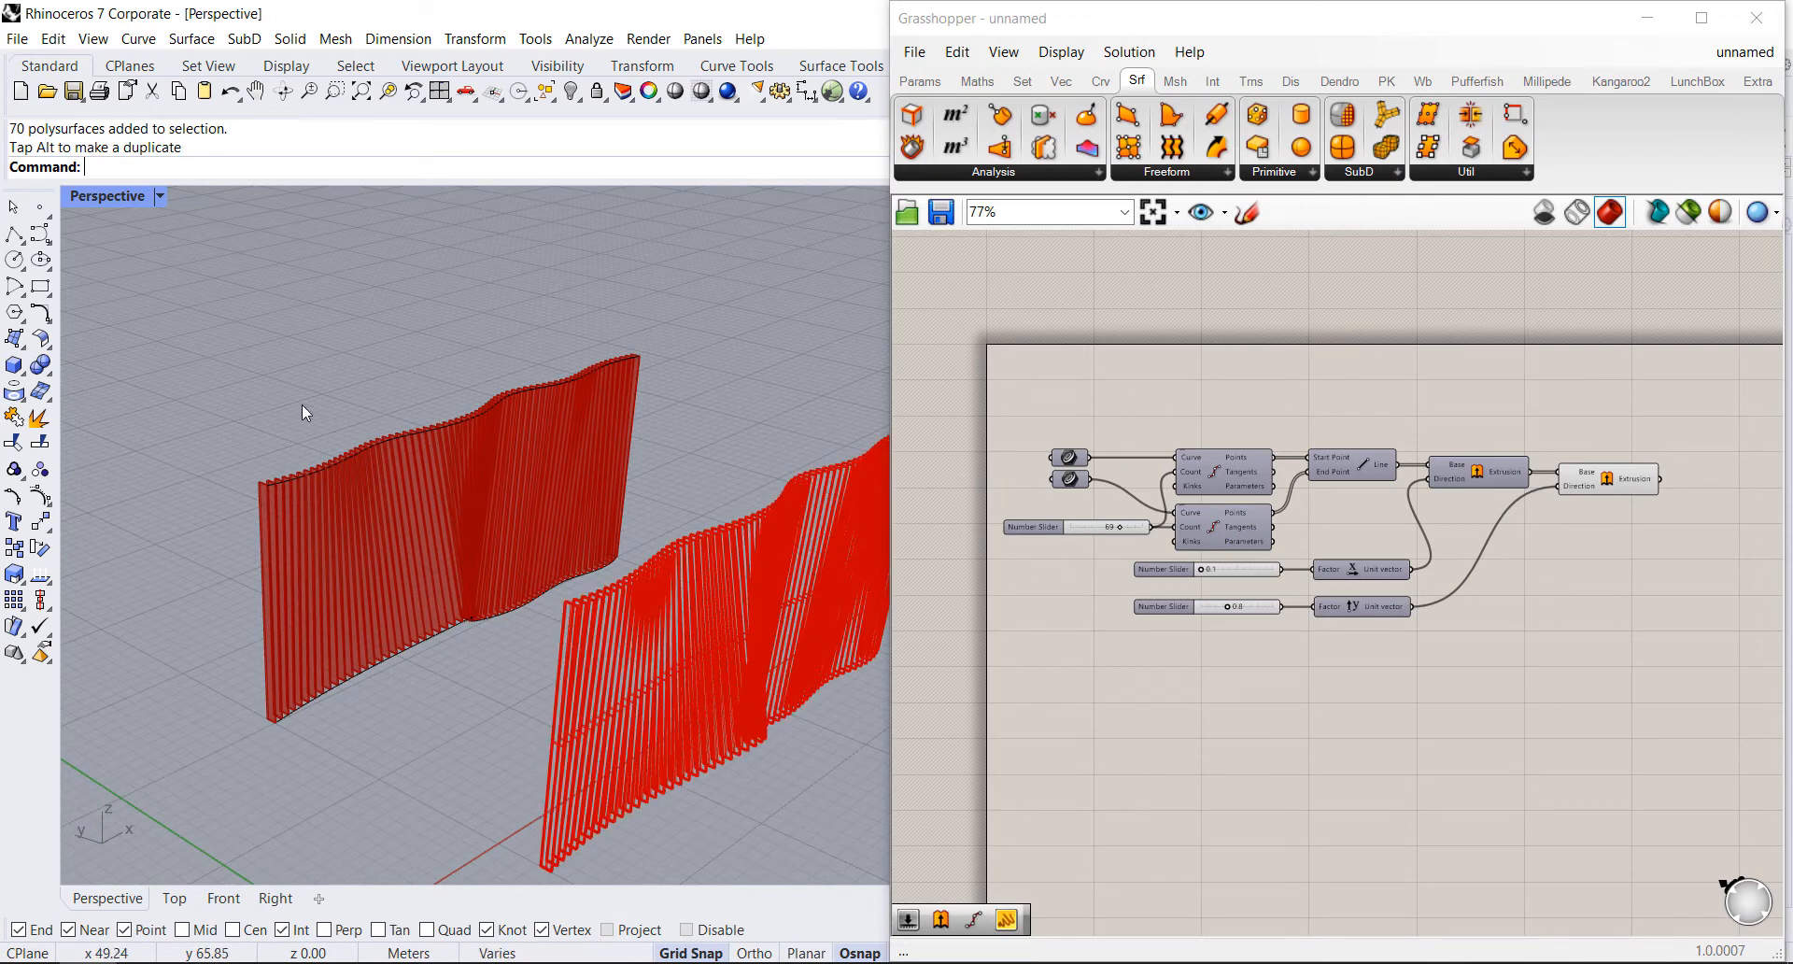
Step: Compare the baked slat group with the live preview by selecting the group and the final Extrude component in turn
scroll(300, 405, "down", 4)
scroll(329, 442, "up", 4)
left_click(581, 532)
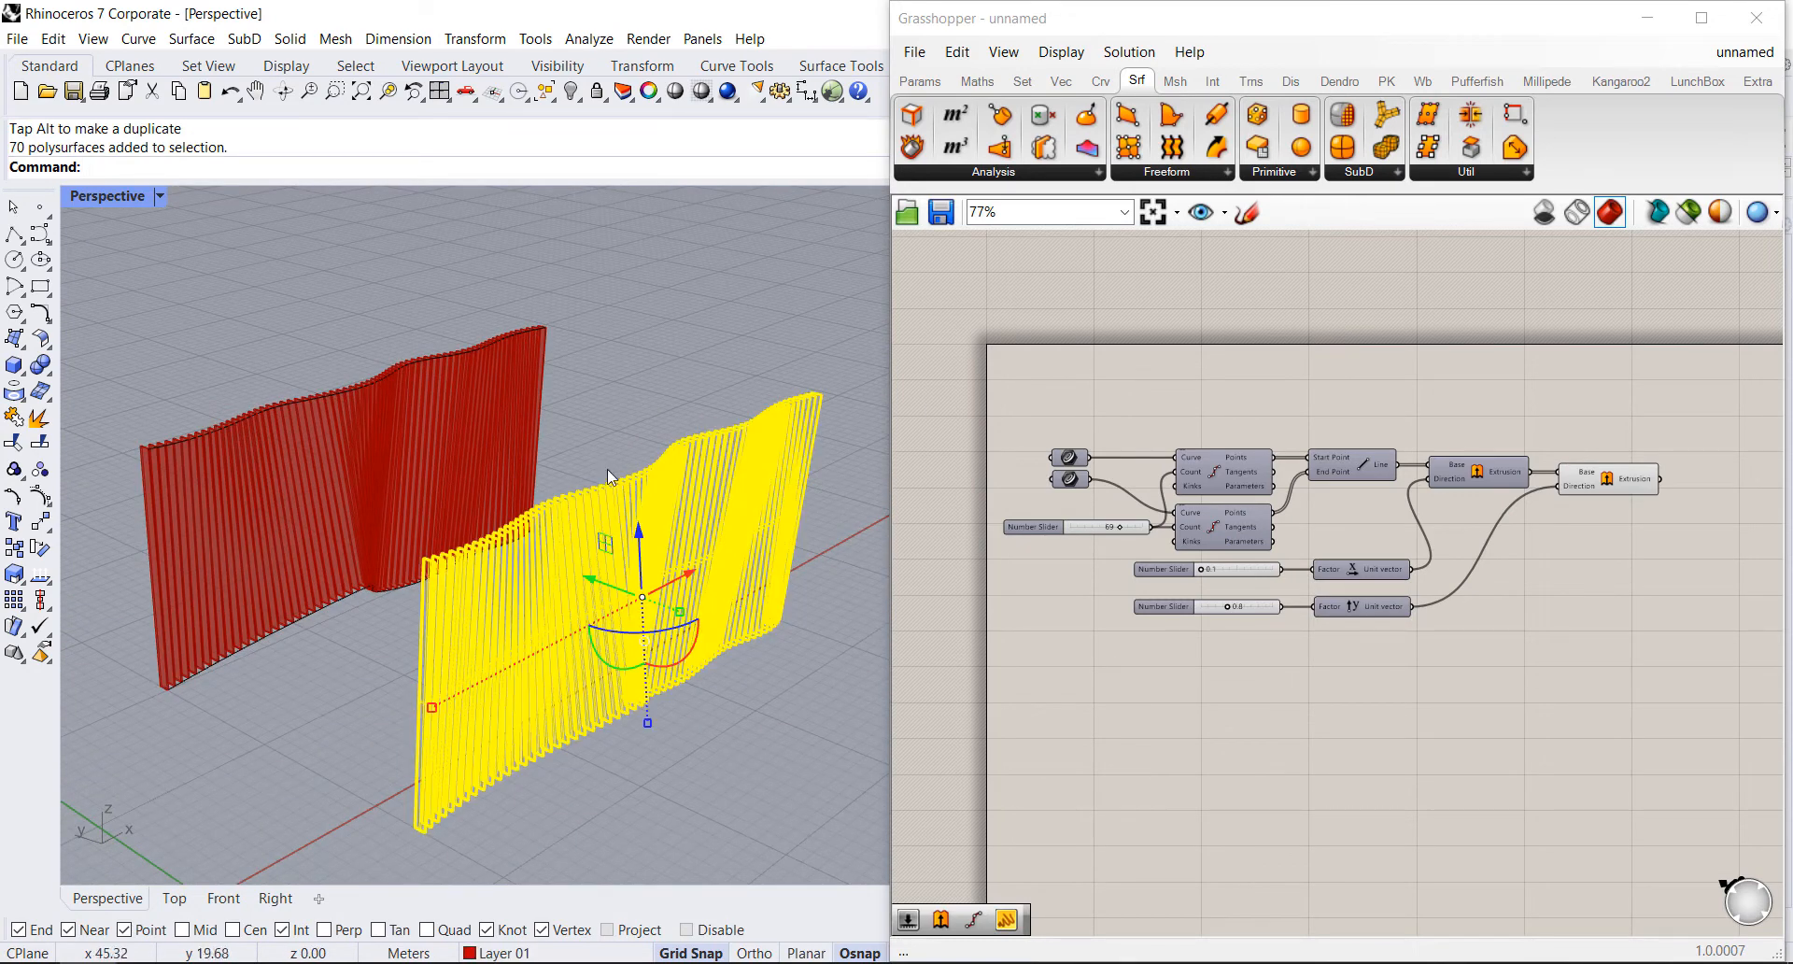
left_click(608, 469)
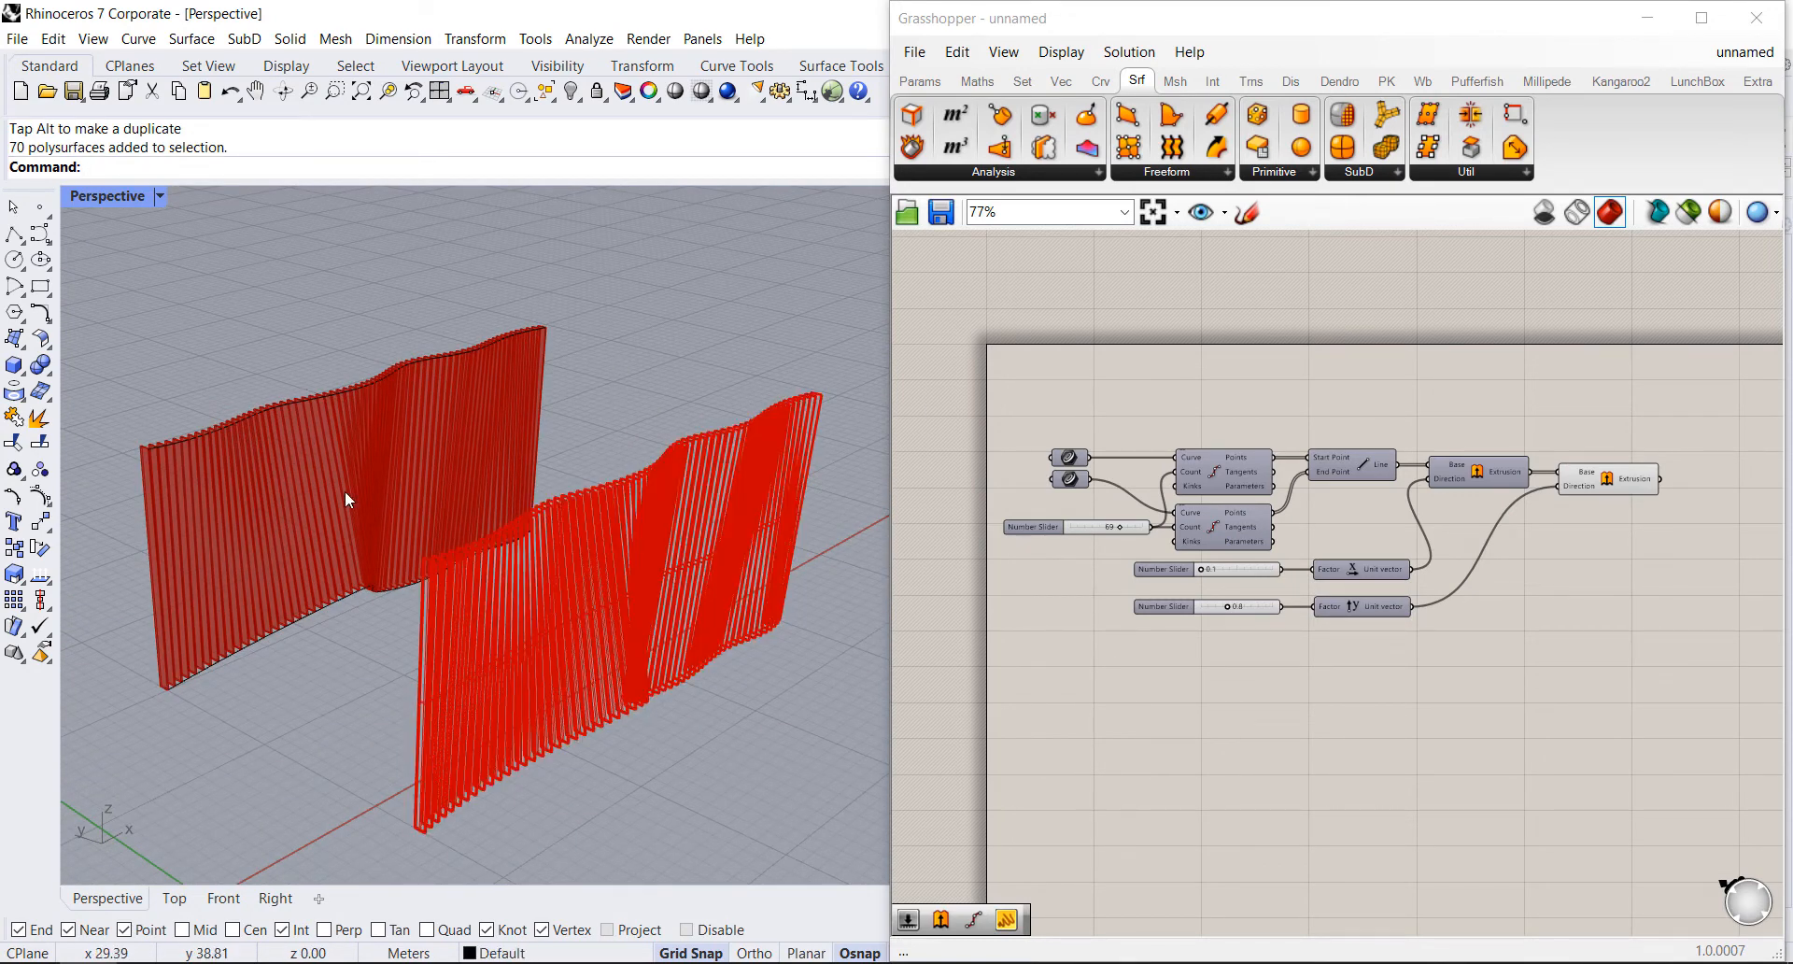
right_click_drag(345, 490, 491, 332)
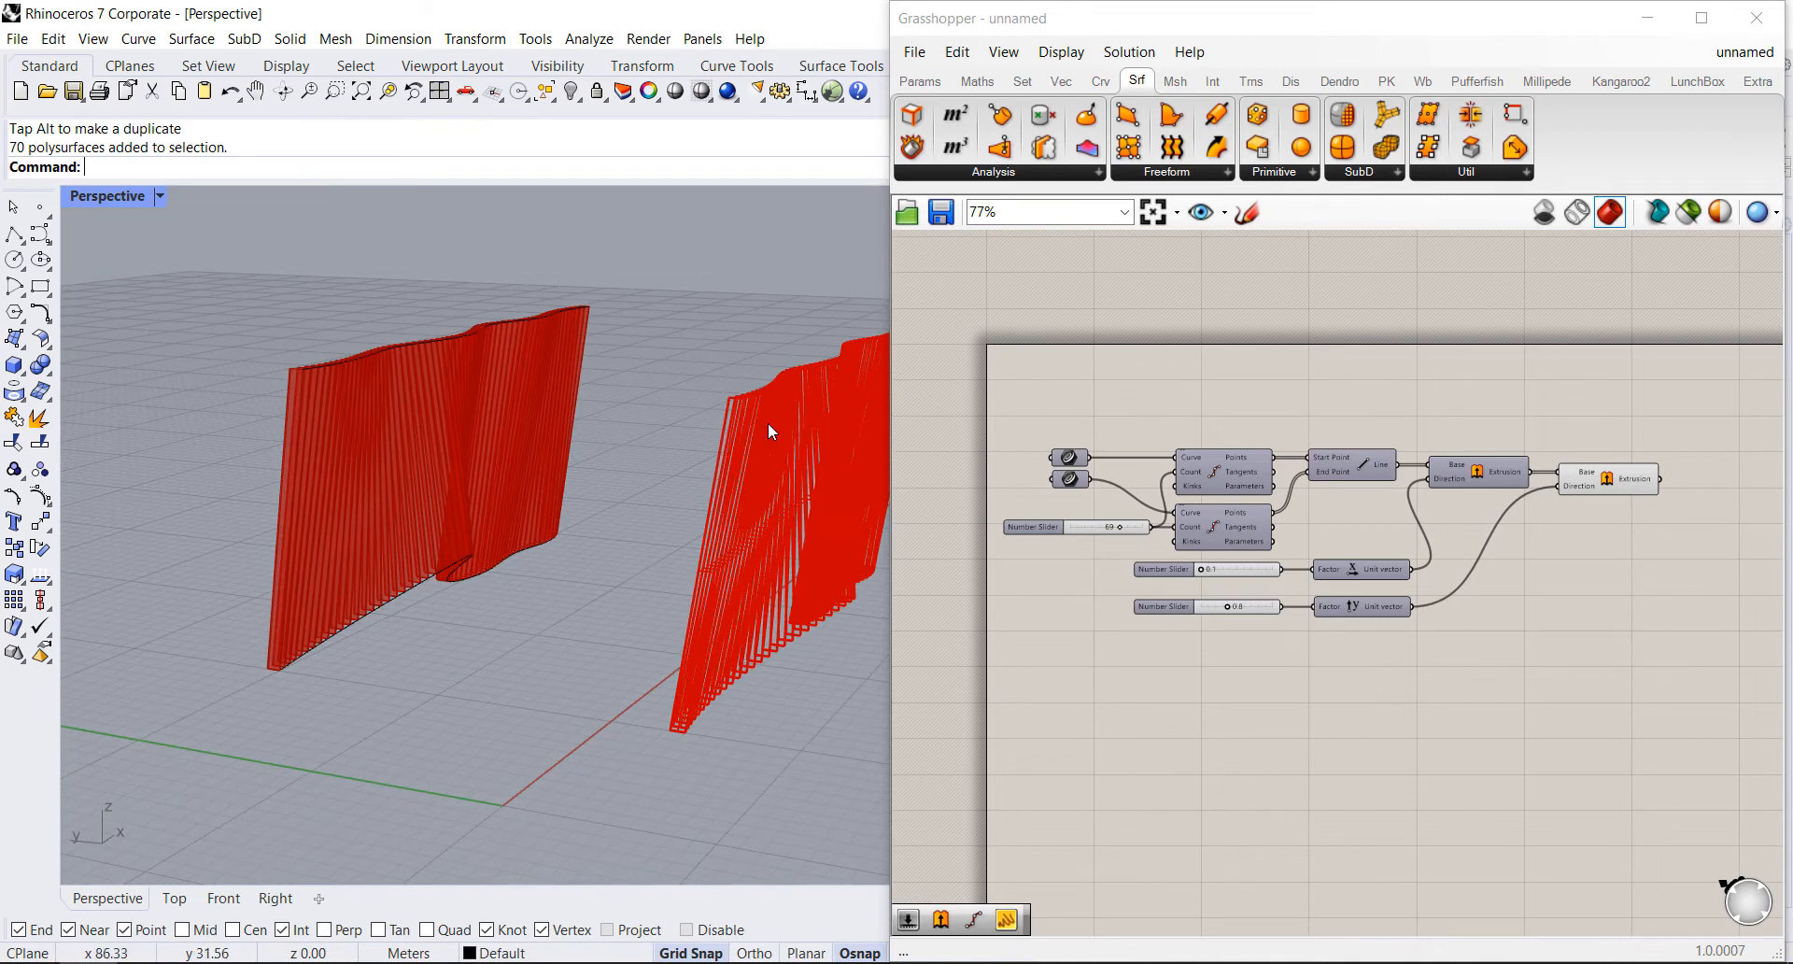
left_click(1609, 487)
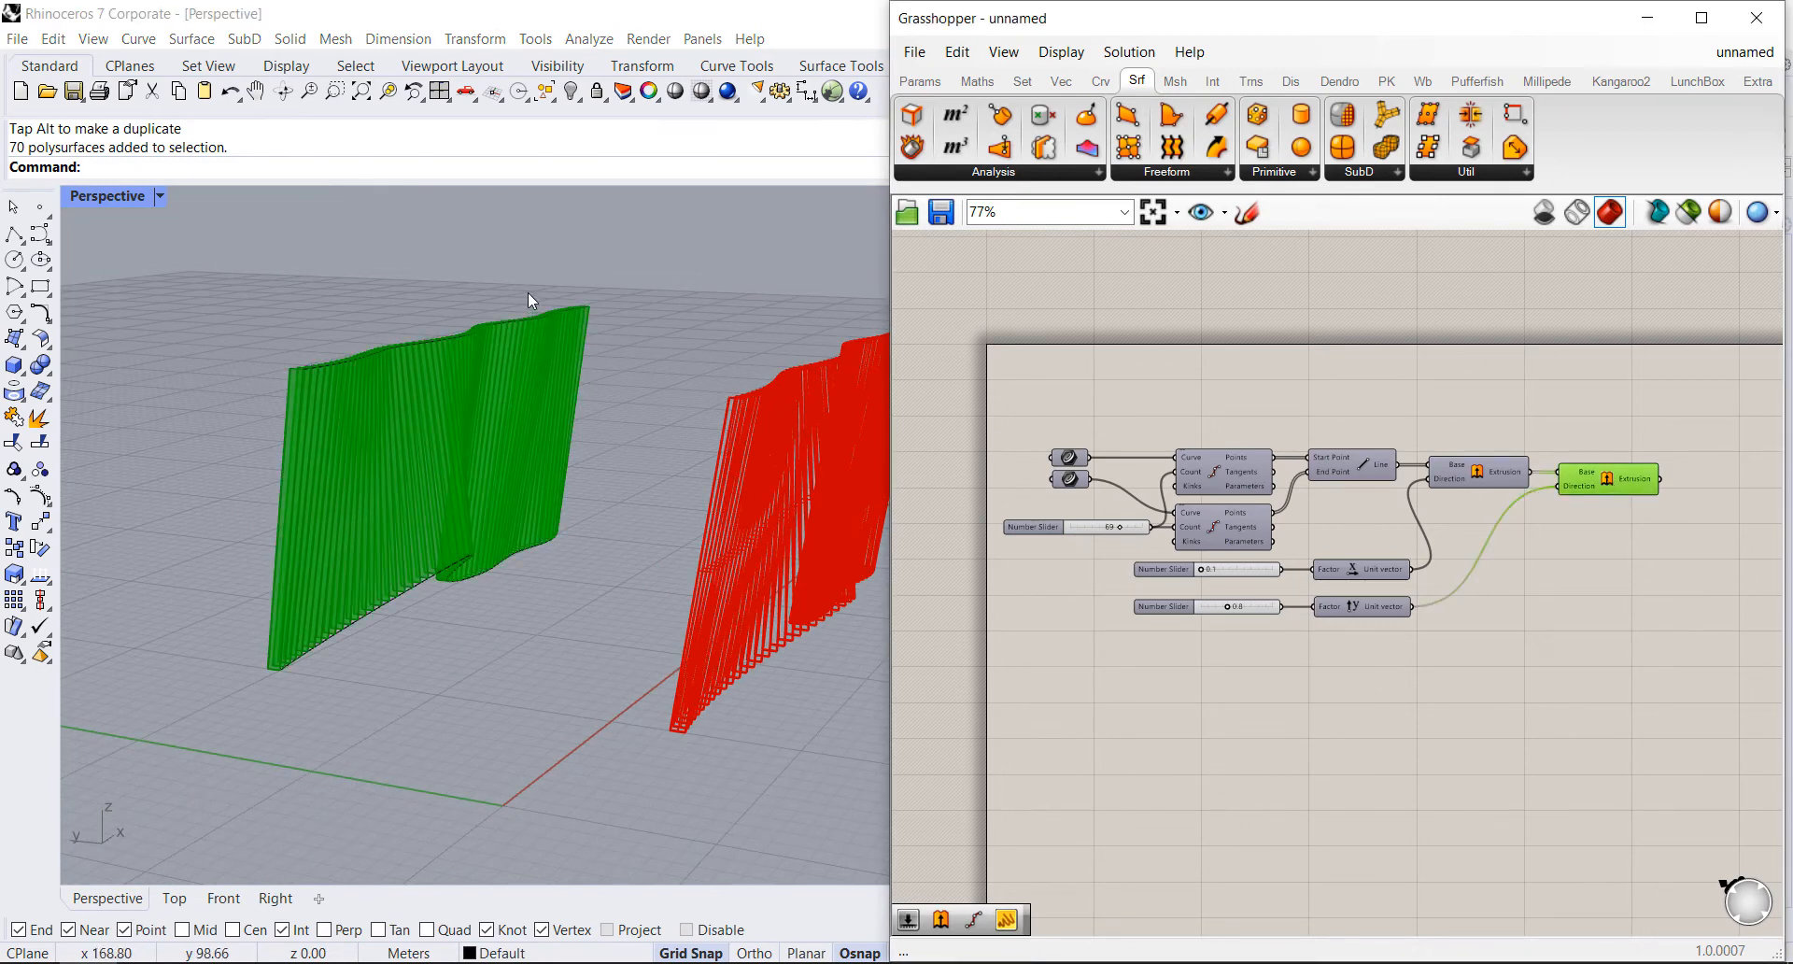
left_click(1144, 405)
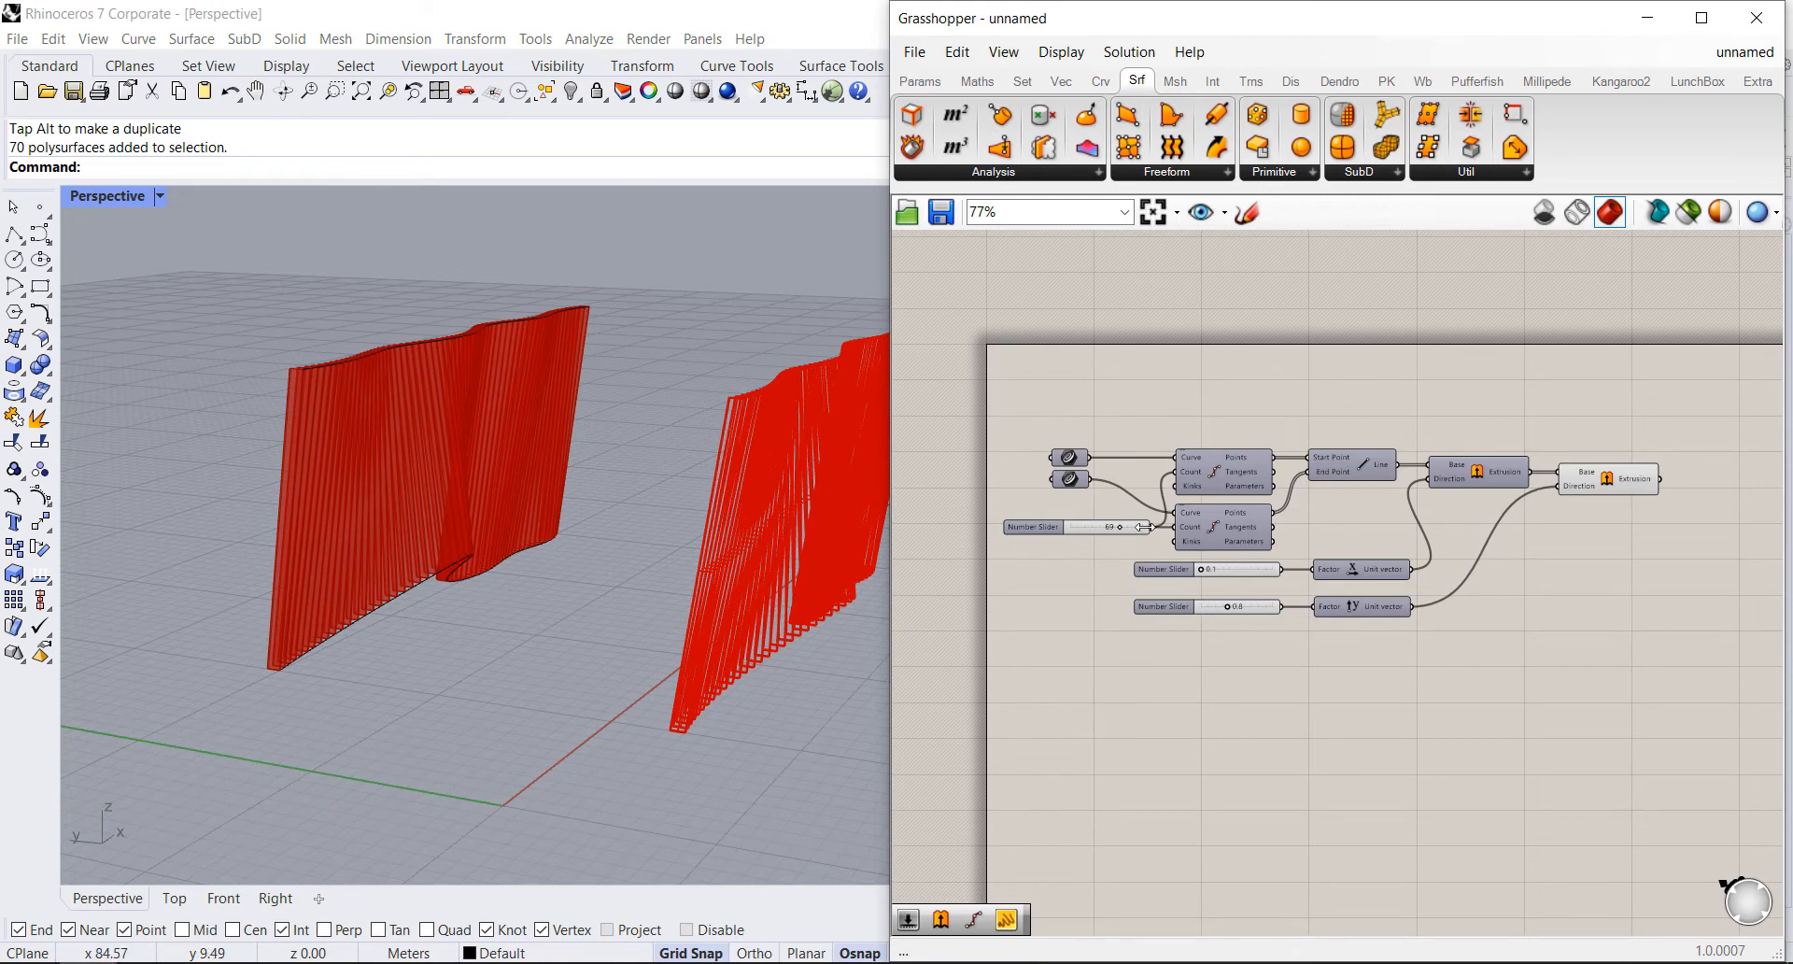
Step: Lower the curve division count slider to 37 and check the baked slat group beside the live preview
mouse_move(1119, 529)
left_mouse_down()
mouse_move(1078, 525)
mouse_move(1096, 523)
left_mouse_up()
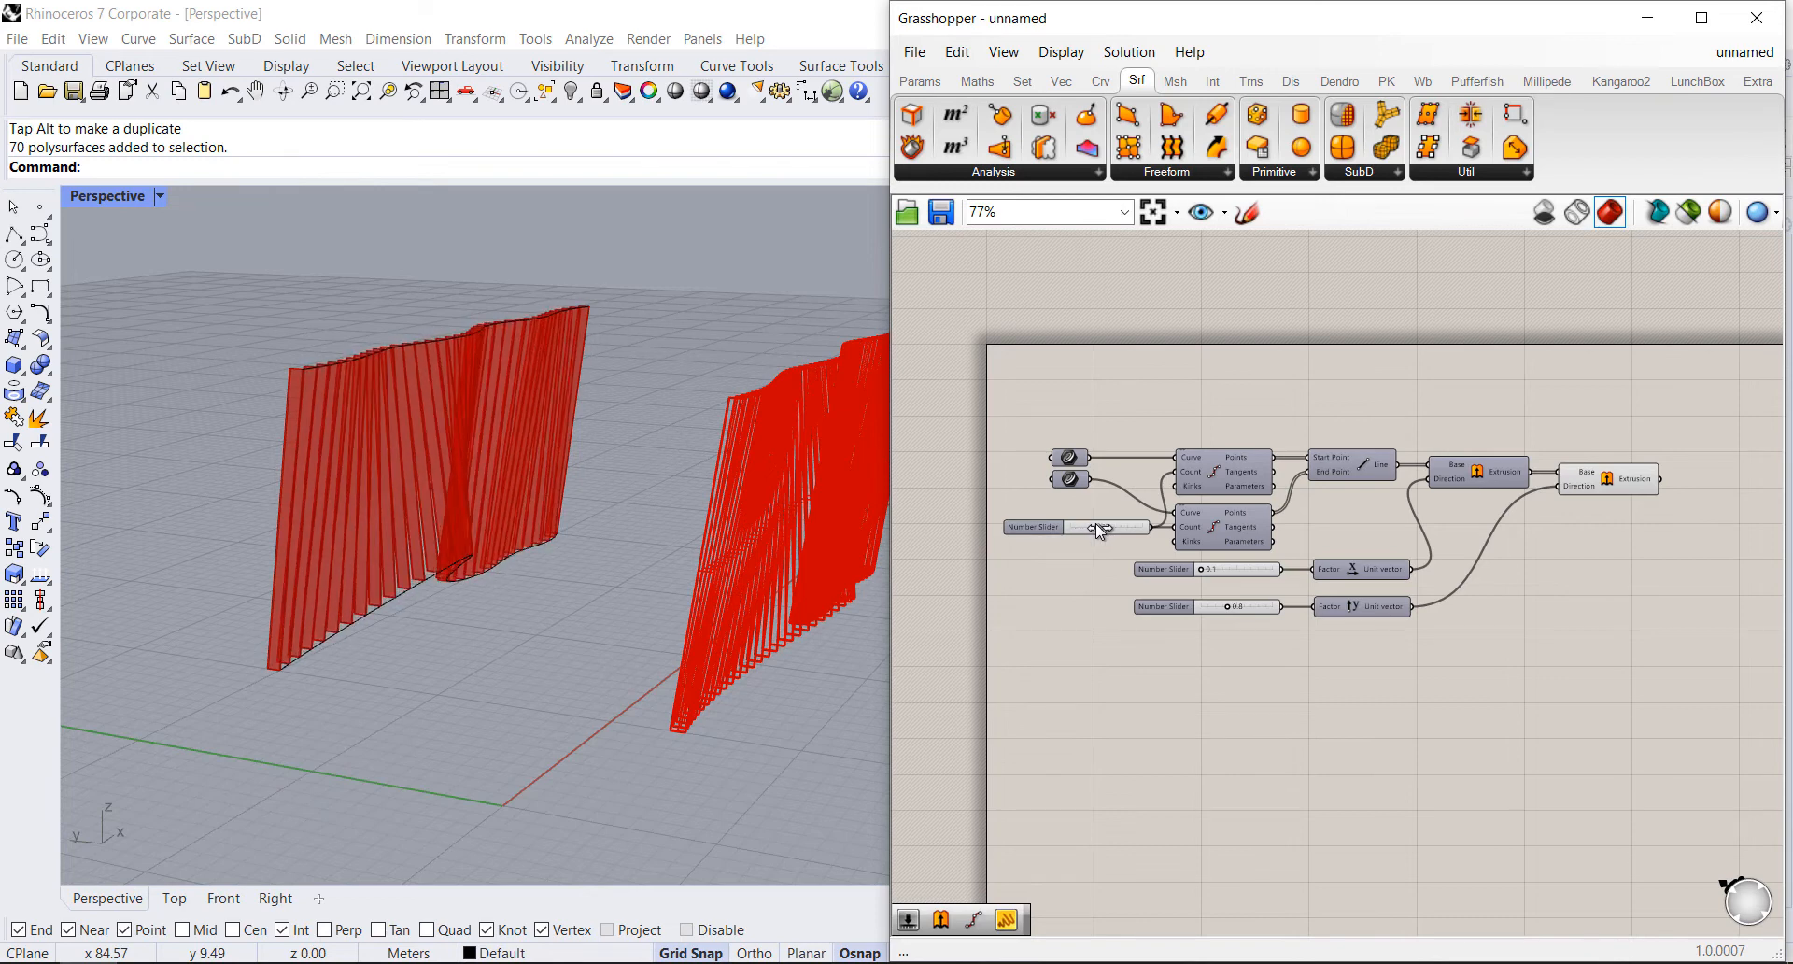
left_click(737, 462)
scroll(500, 488, "down", 4)
scroll(826, 478, "up", 4)
left_click(714, 515)
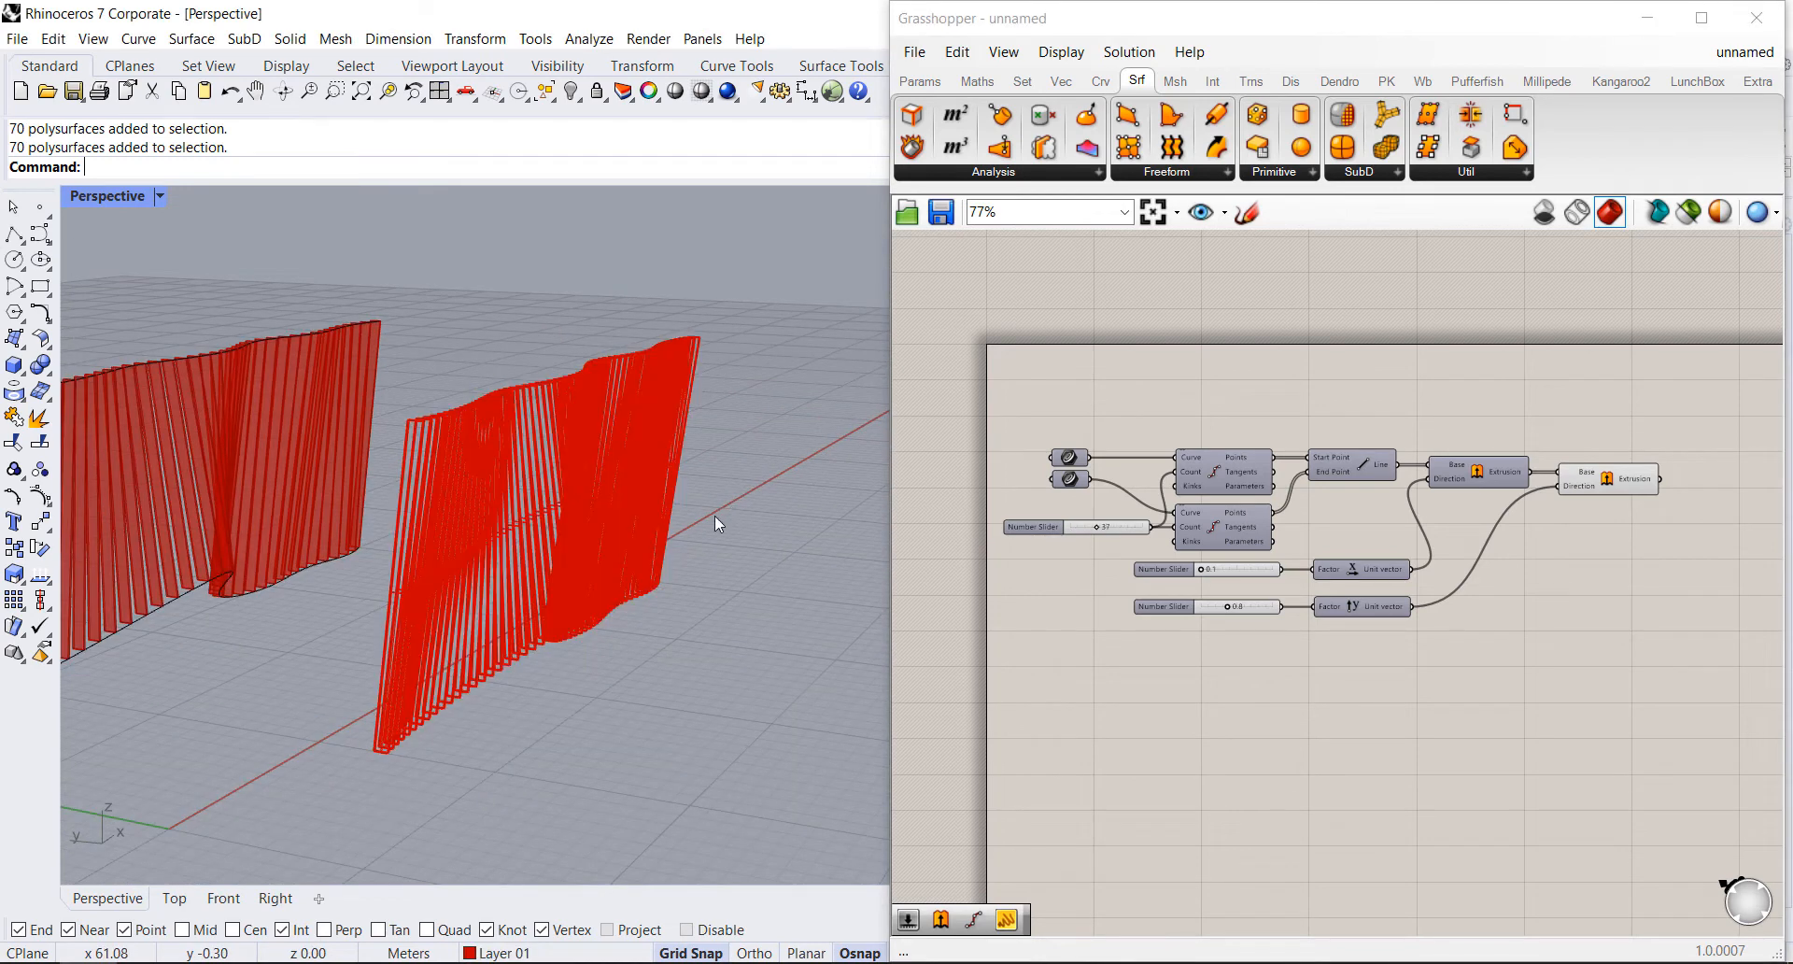
left_click(714, 515)
right_click_drag(714, 516, 762, 497)
left_click(756, 499)
Step: Select the baked slat group and start exporting only the selected objects
left_click(598, 482)
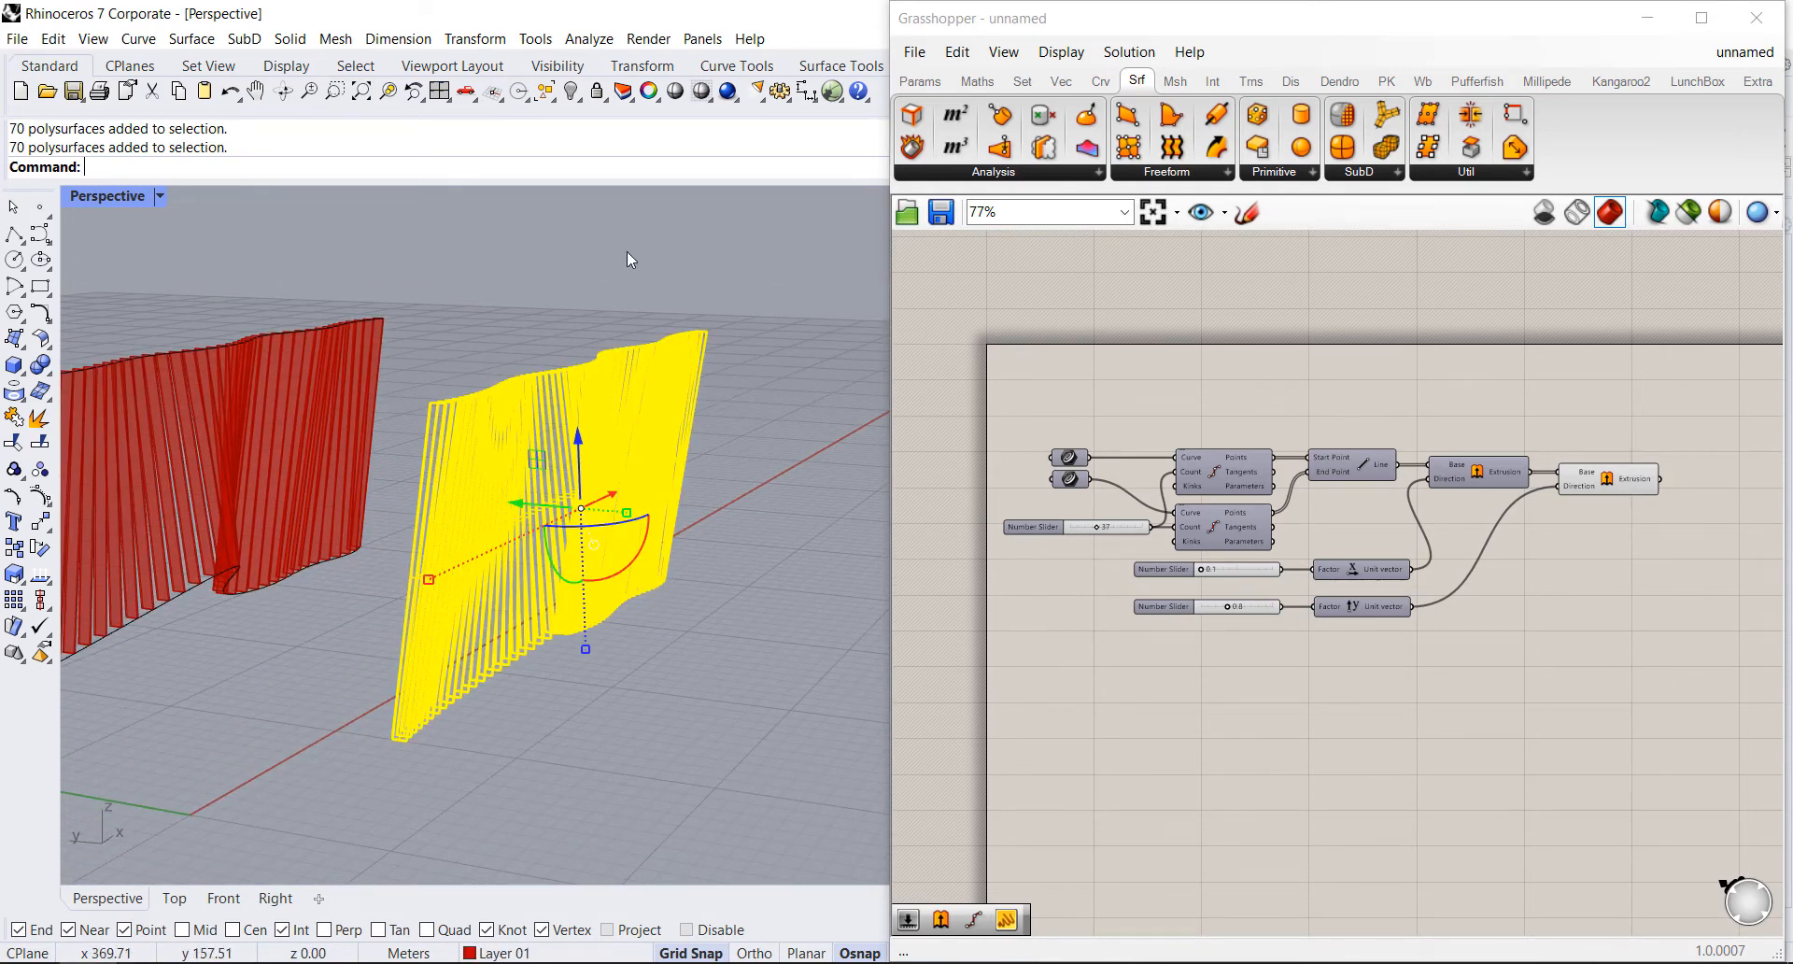
left_click(624, 257)
left_click(582, 445)
left_click(16, 38)
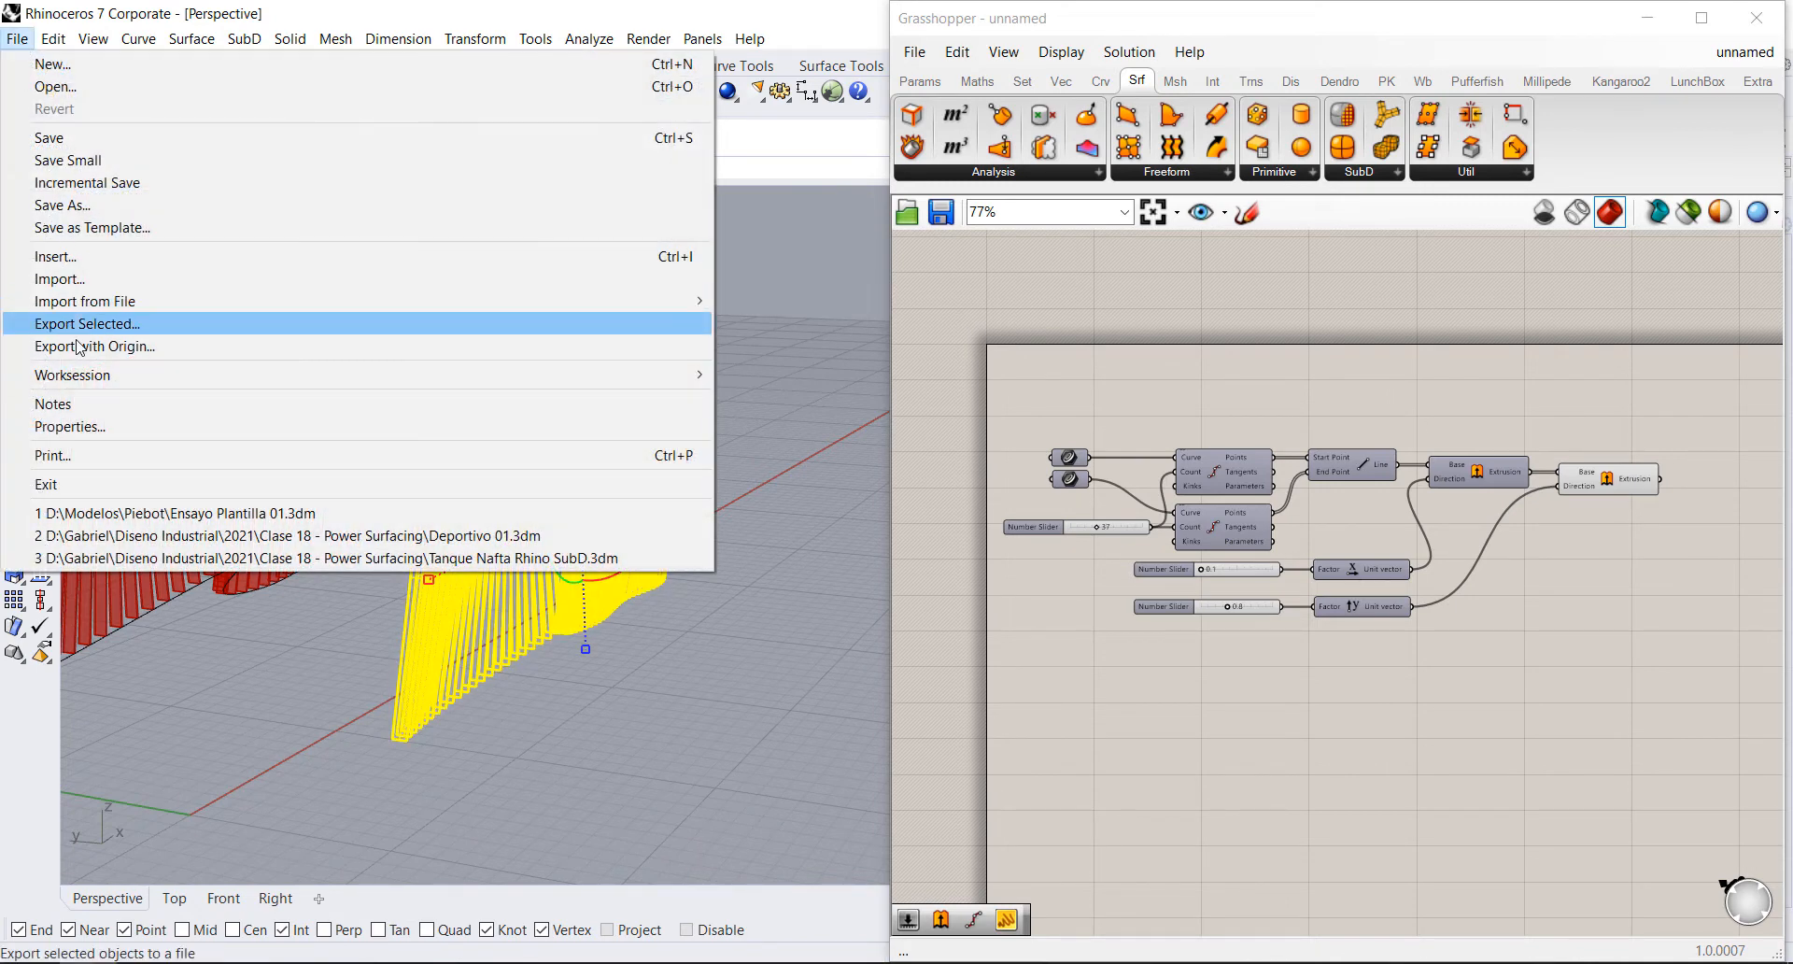
left_click(165, 323)
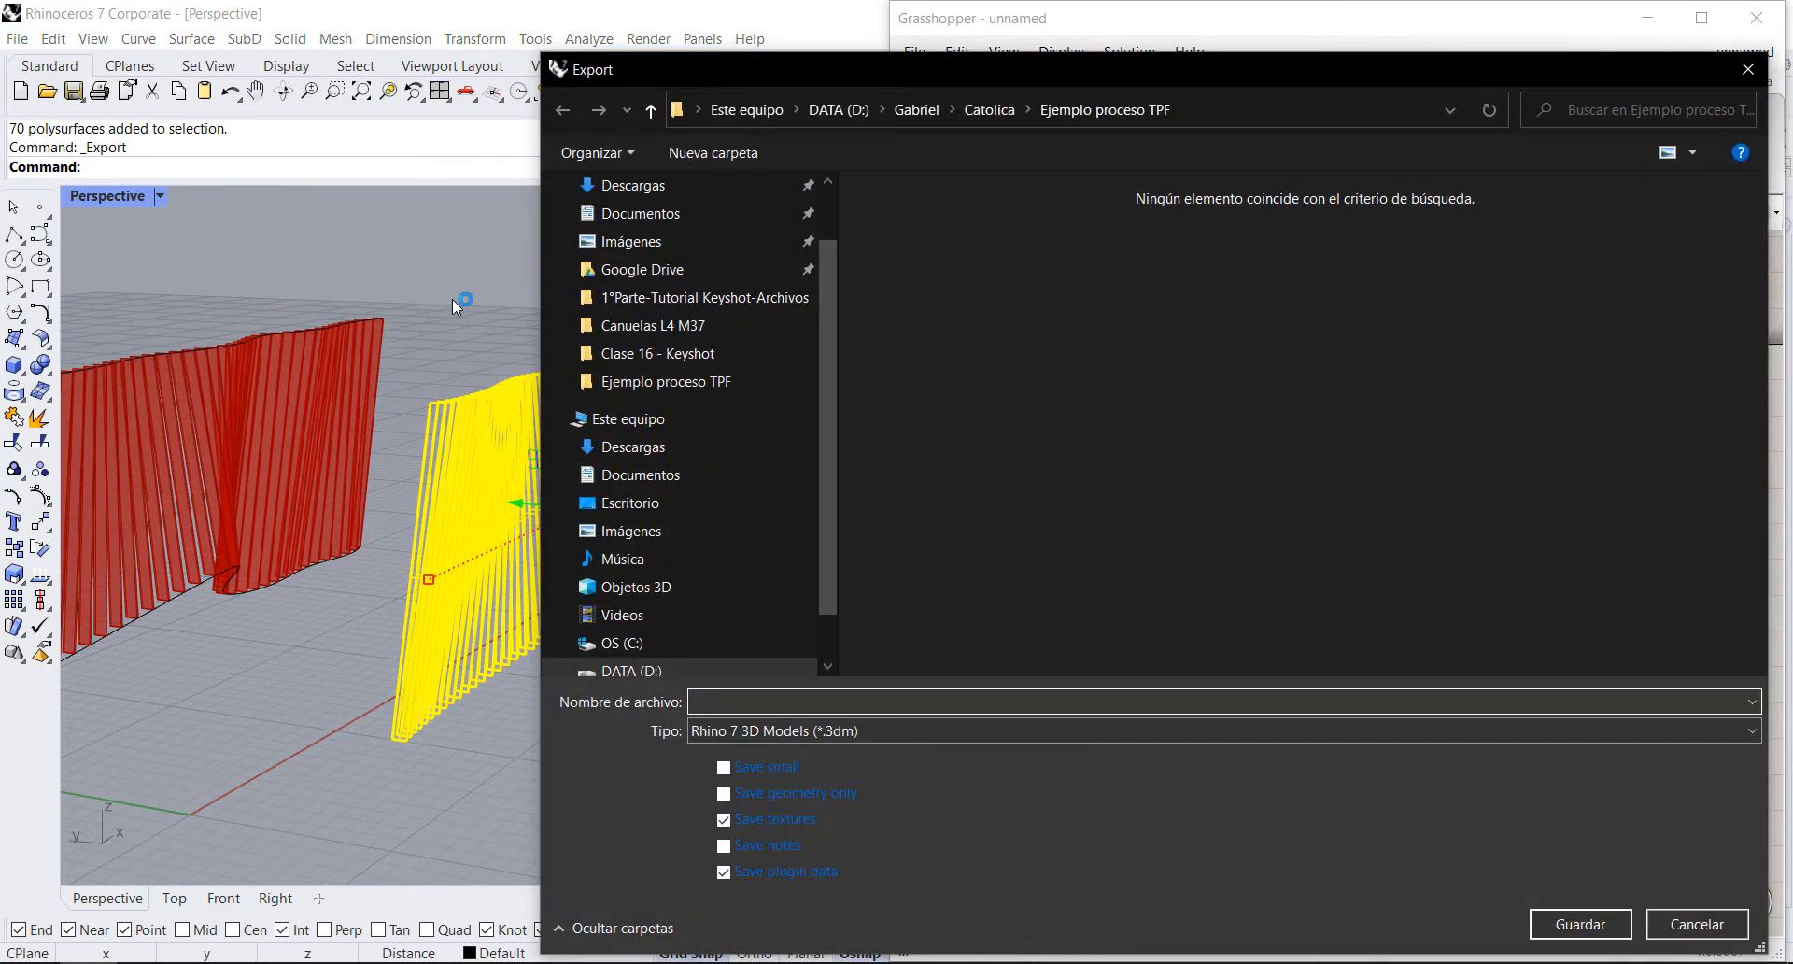
Step: Set the export type to 3D Studio (*.3ds), choose the Catolica folder and name the file Parasoles Kazah
left_click_drag(884, 76, 577, 41)
left_click(596, 689)
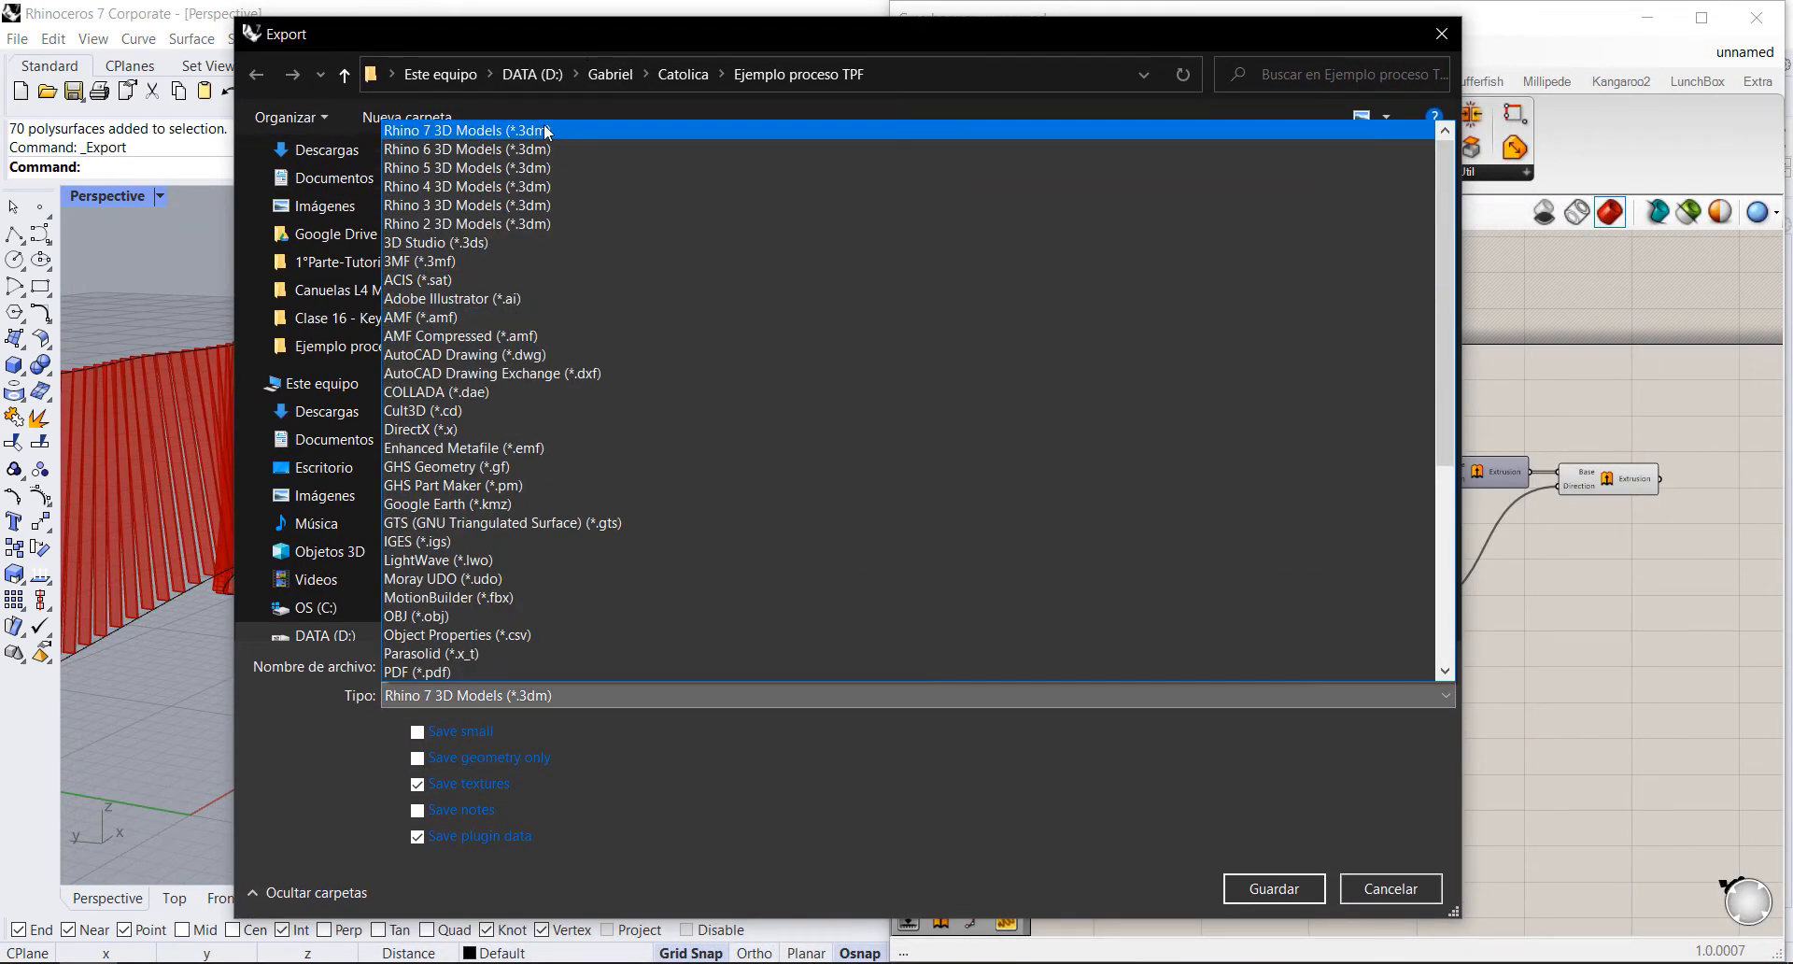
left_click(477, 245)
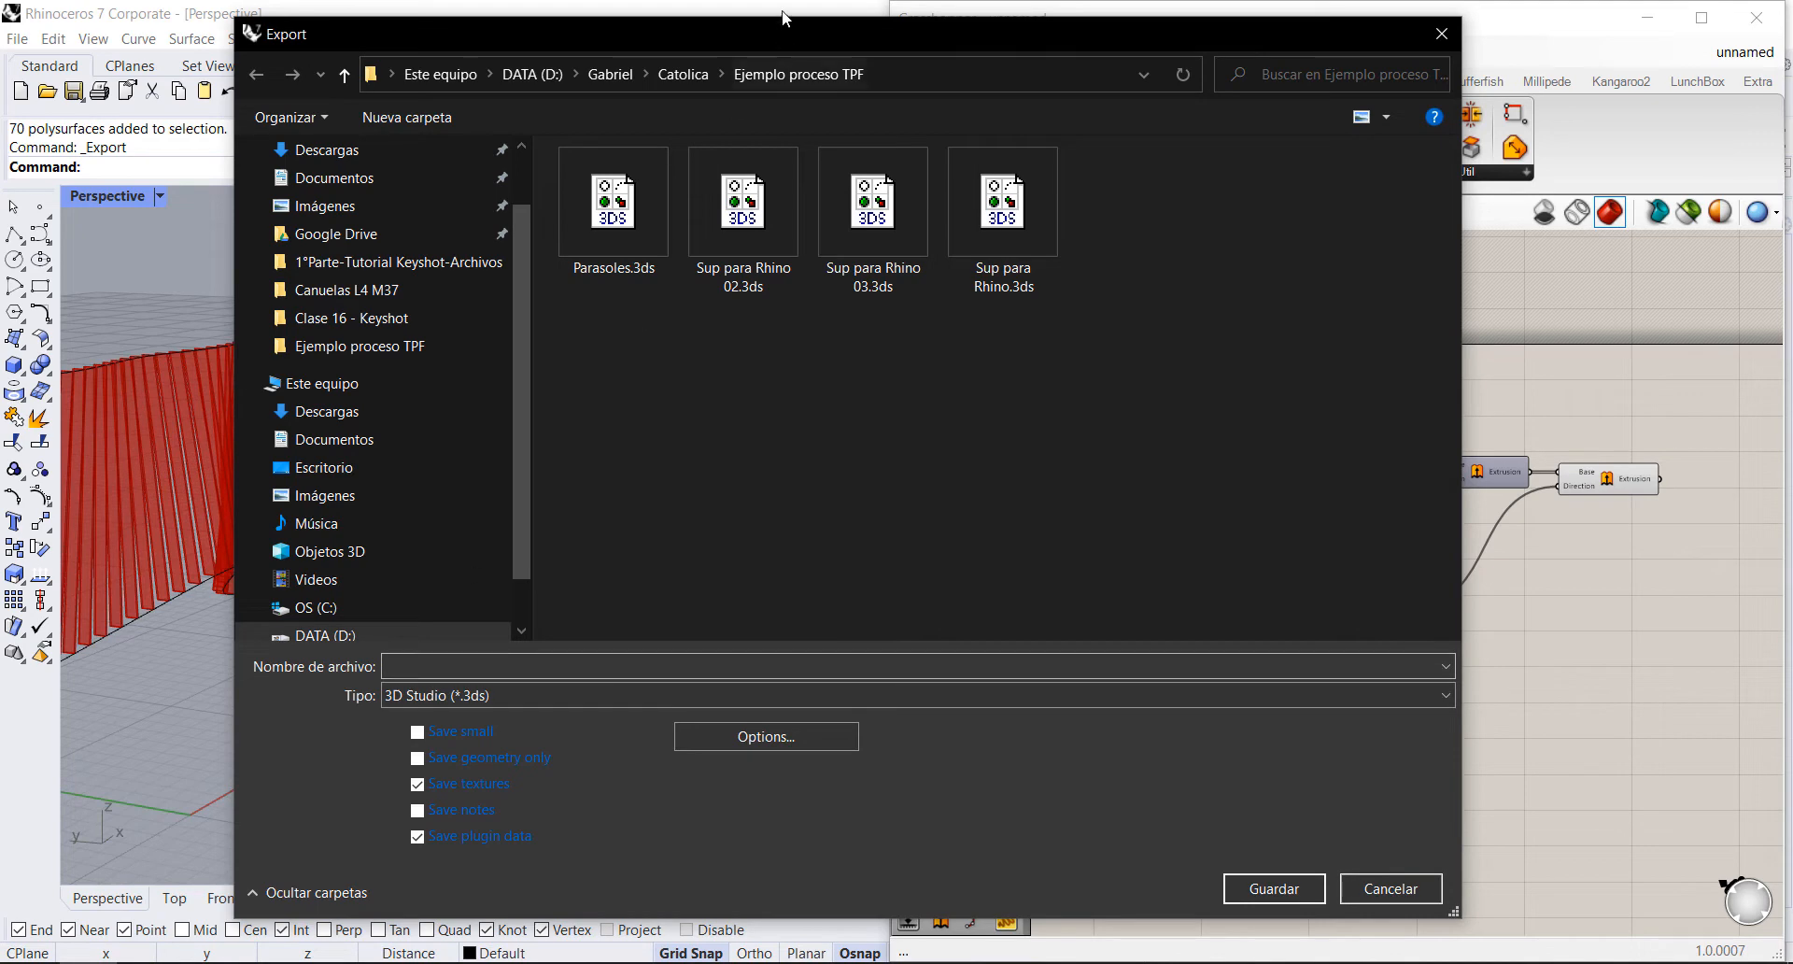
left_click(695, 77)
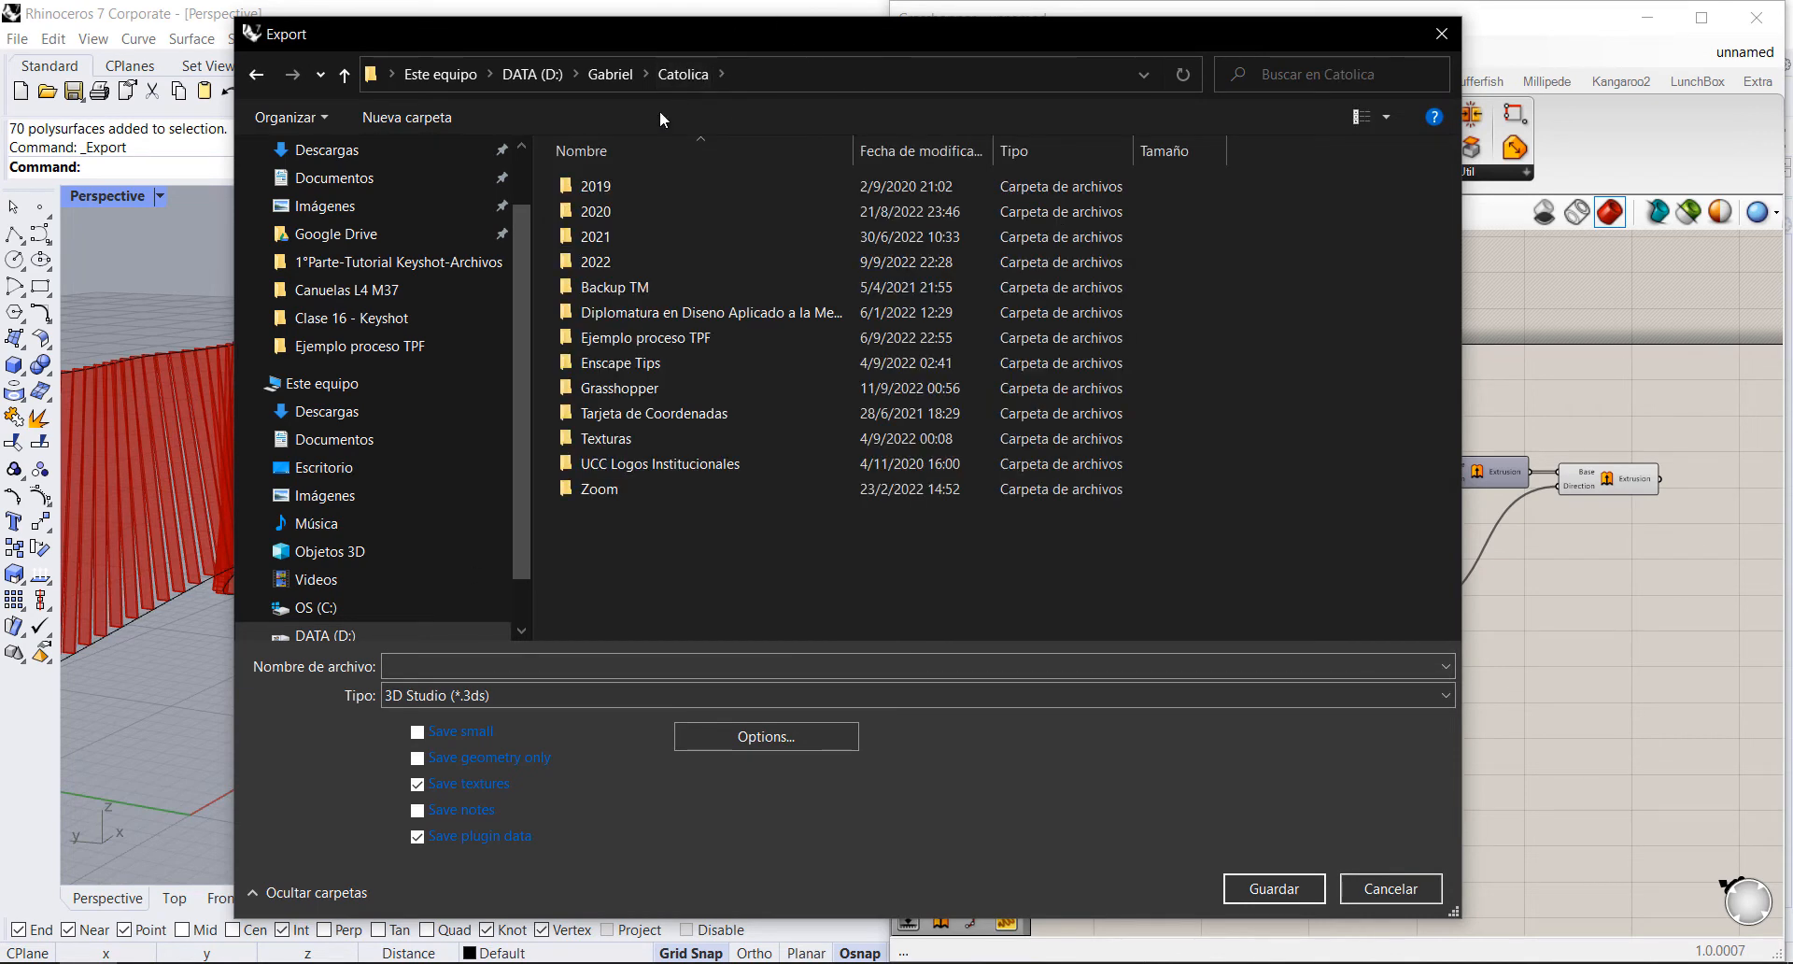
left_click(440, 668)
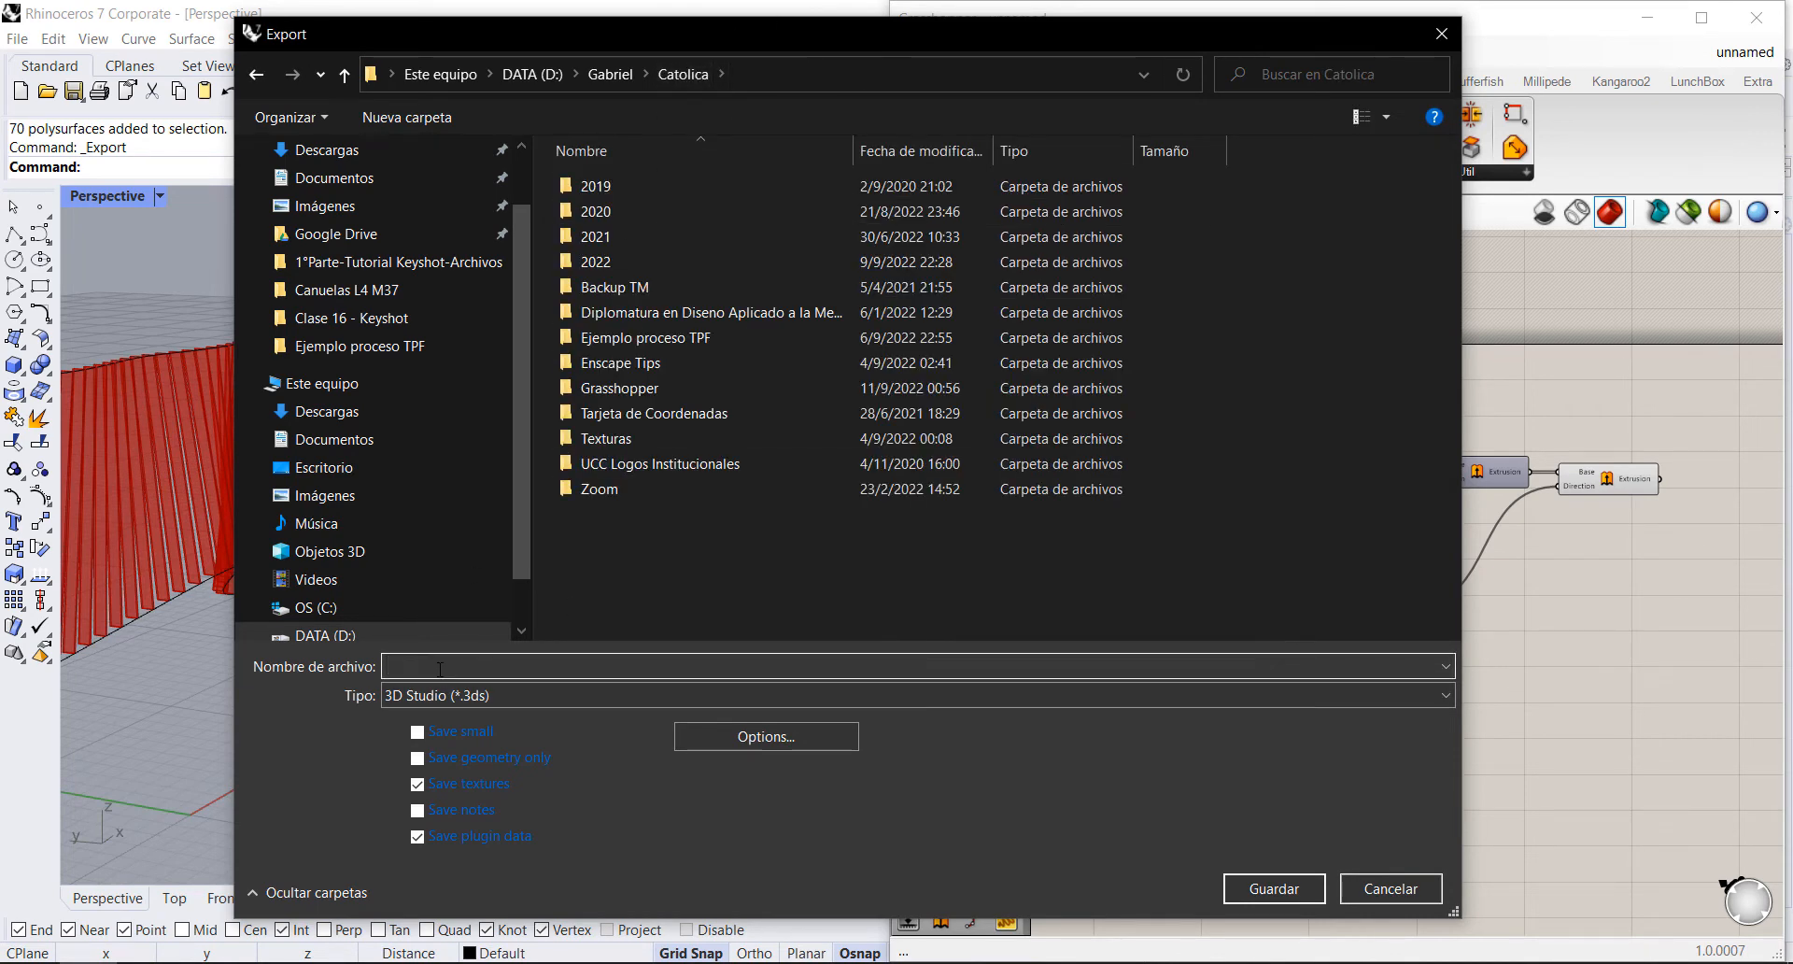
type("Parasoles Kazah")
Step: Export the slats without textures or plugin data, with views and lights off and the mesh at the fewest polygons
left_click(418, 785)
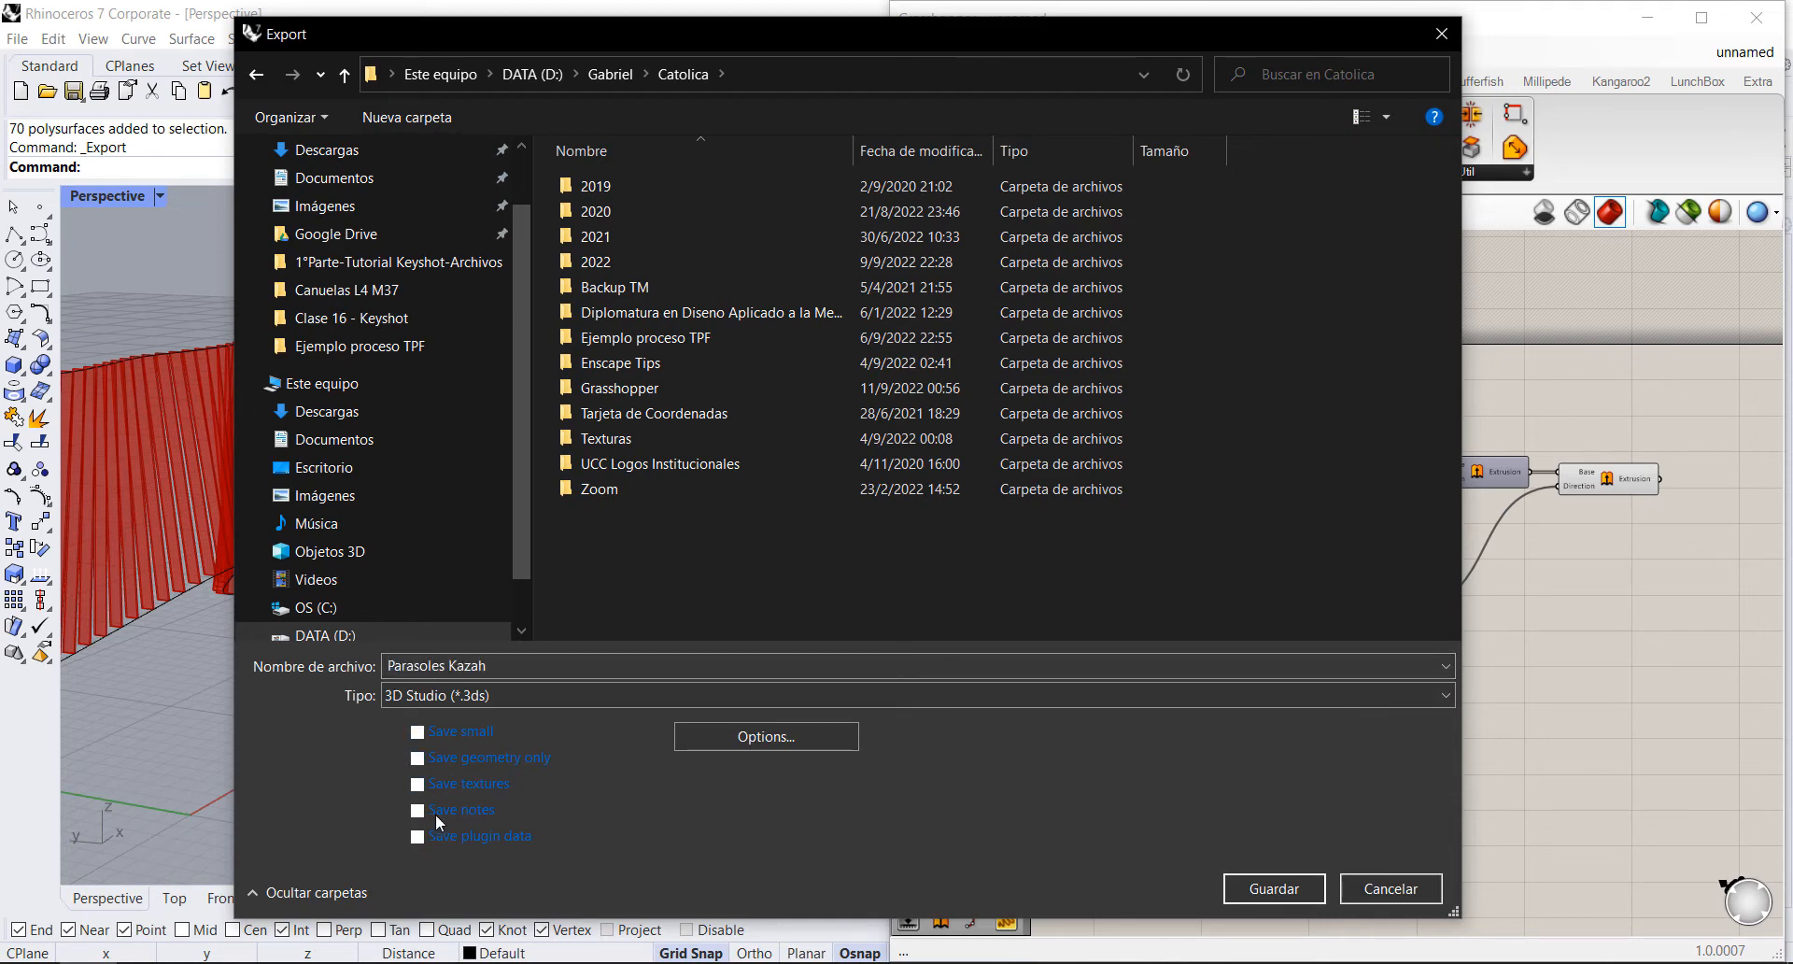
left_click(793, 738)
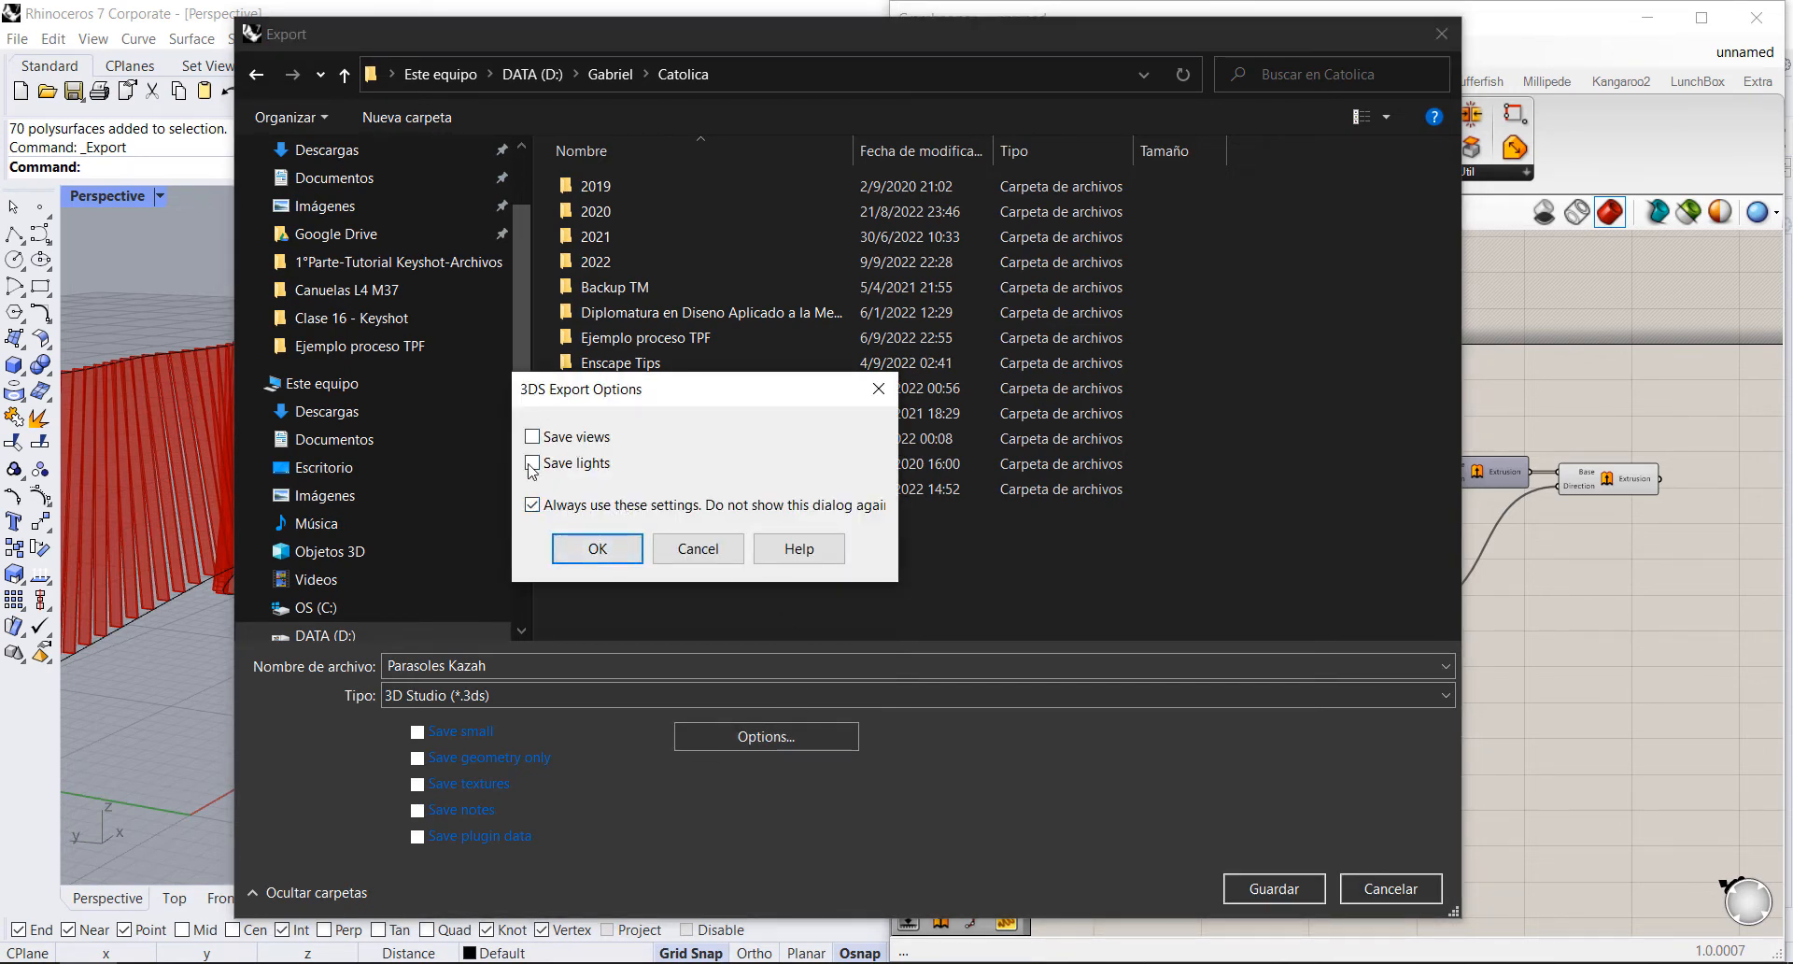
left_click(598, 549)
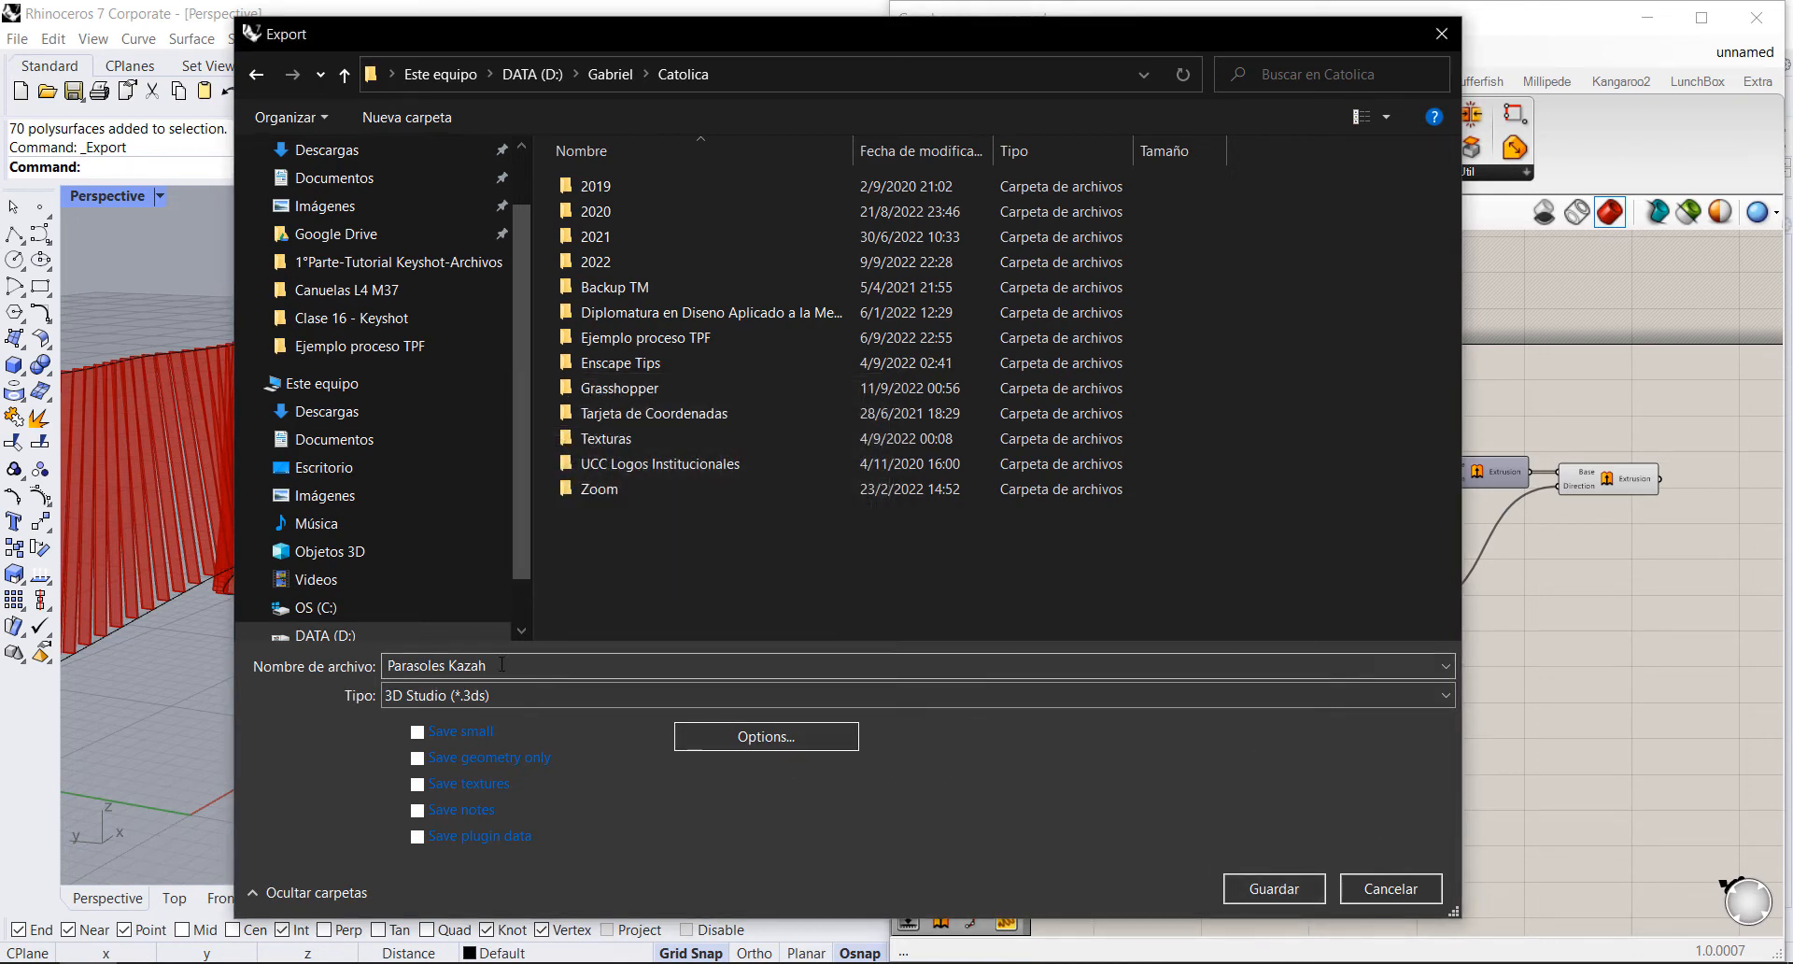
left_click(1275, 888)
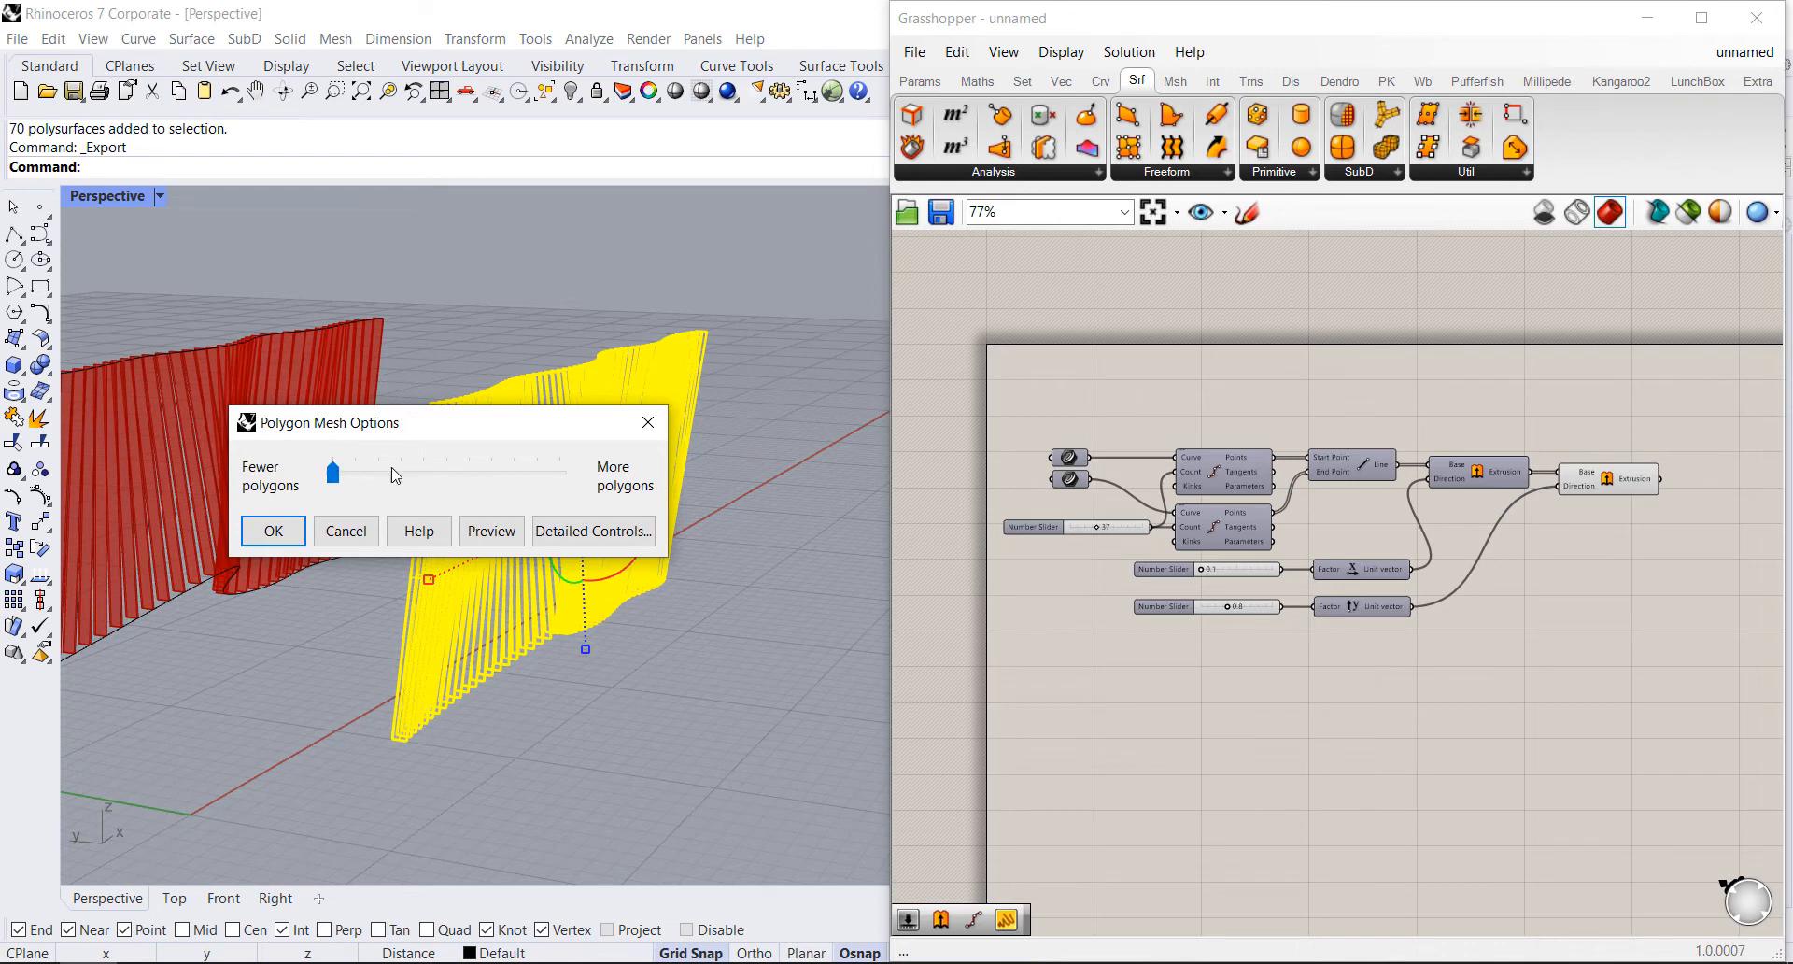
left_click(273, 531)
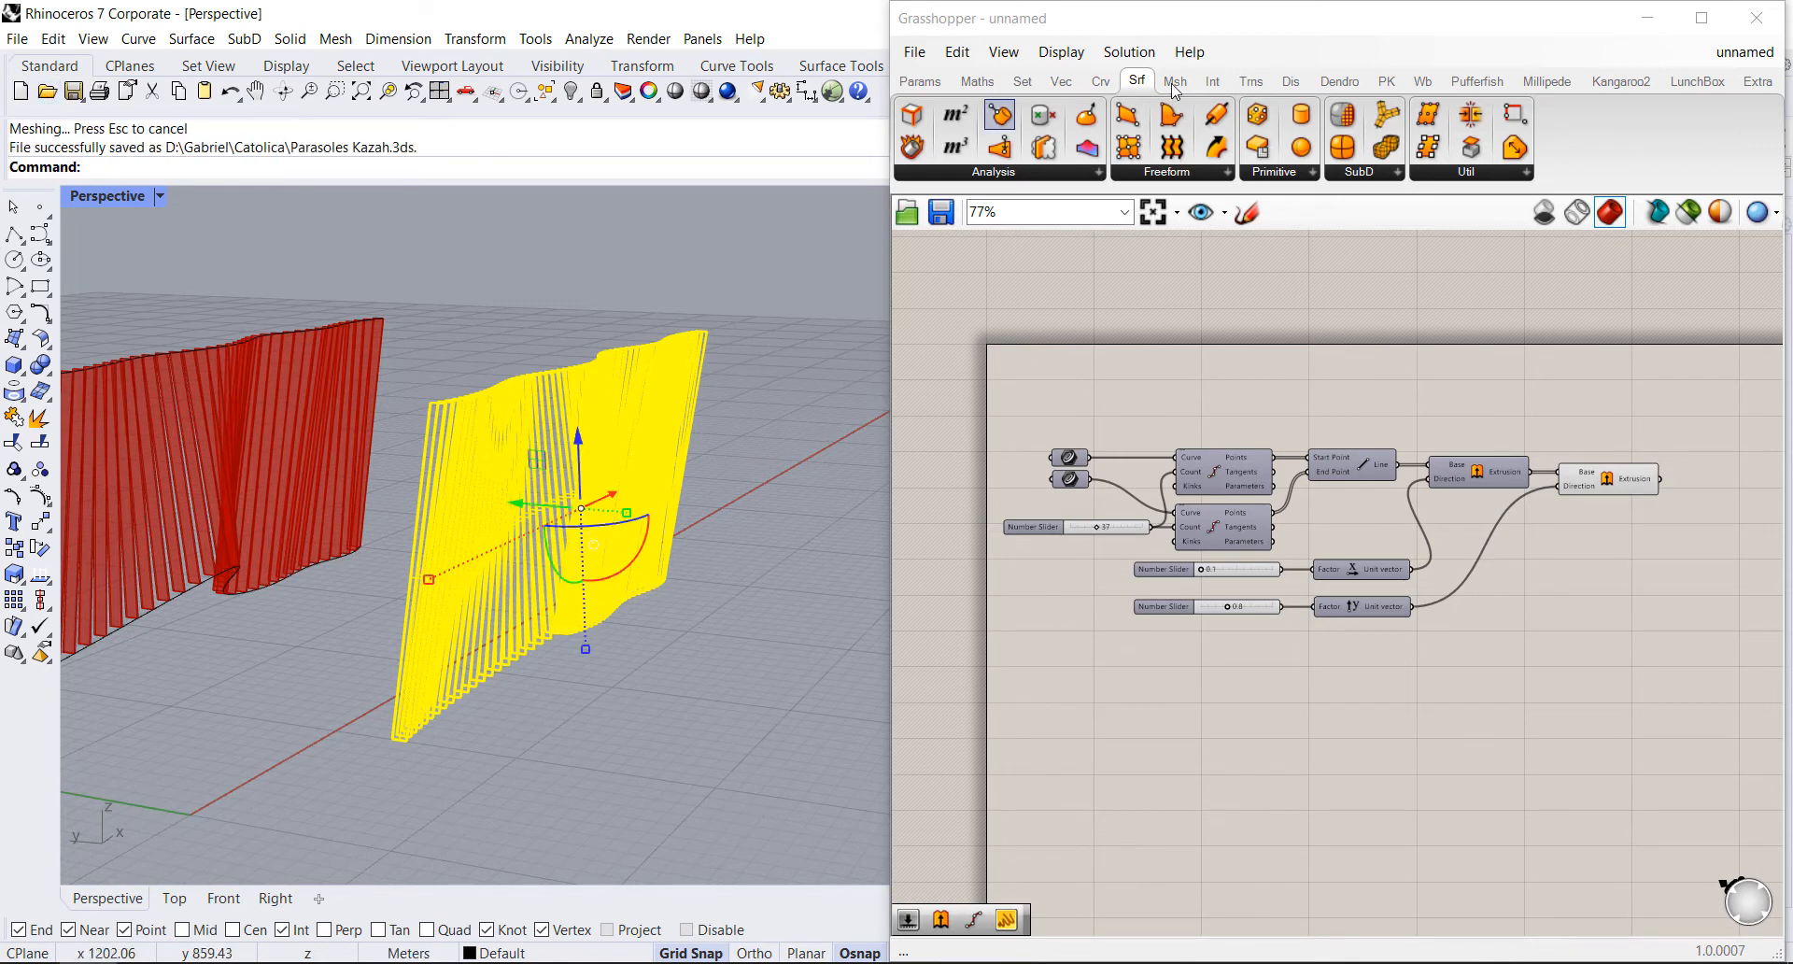
Step: Switch to SketchUp and choose Parasoles Kazah.3ds from the Catolica folder as the 3DS file for import
left_click(1647, 18)
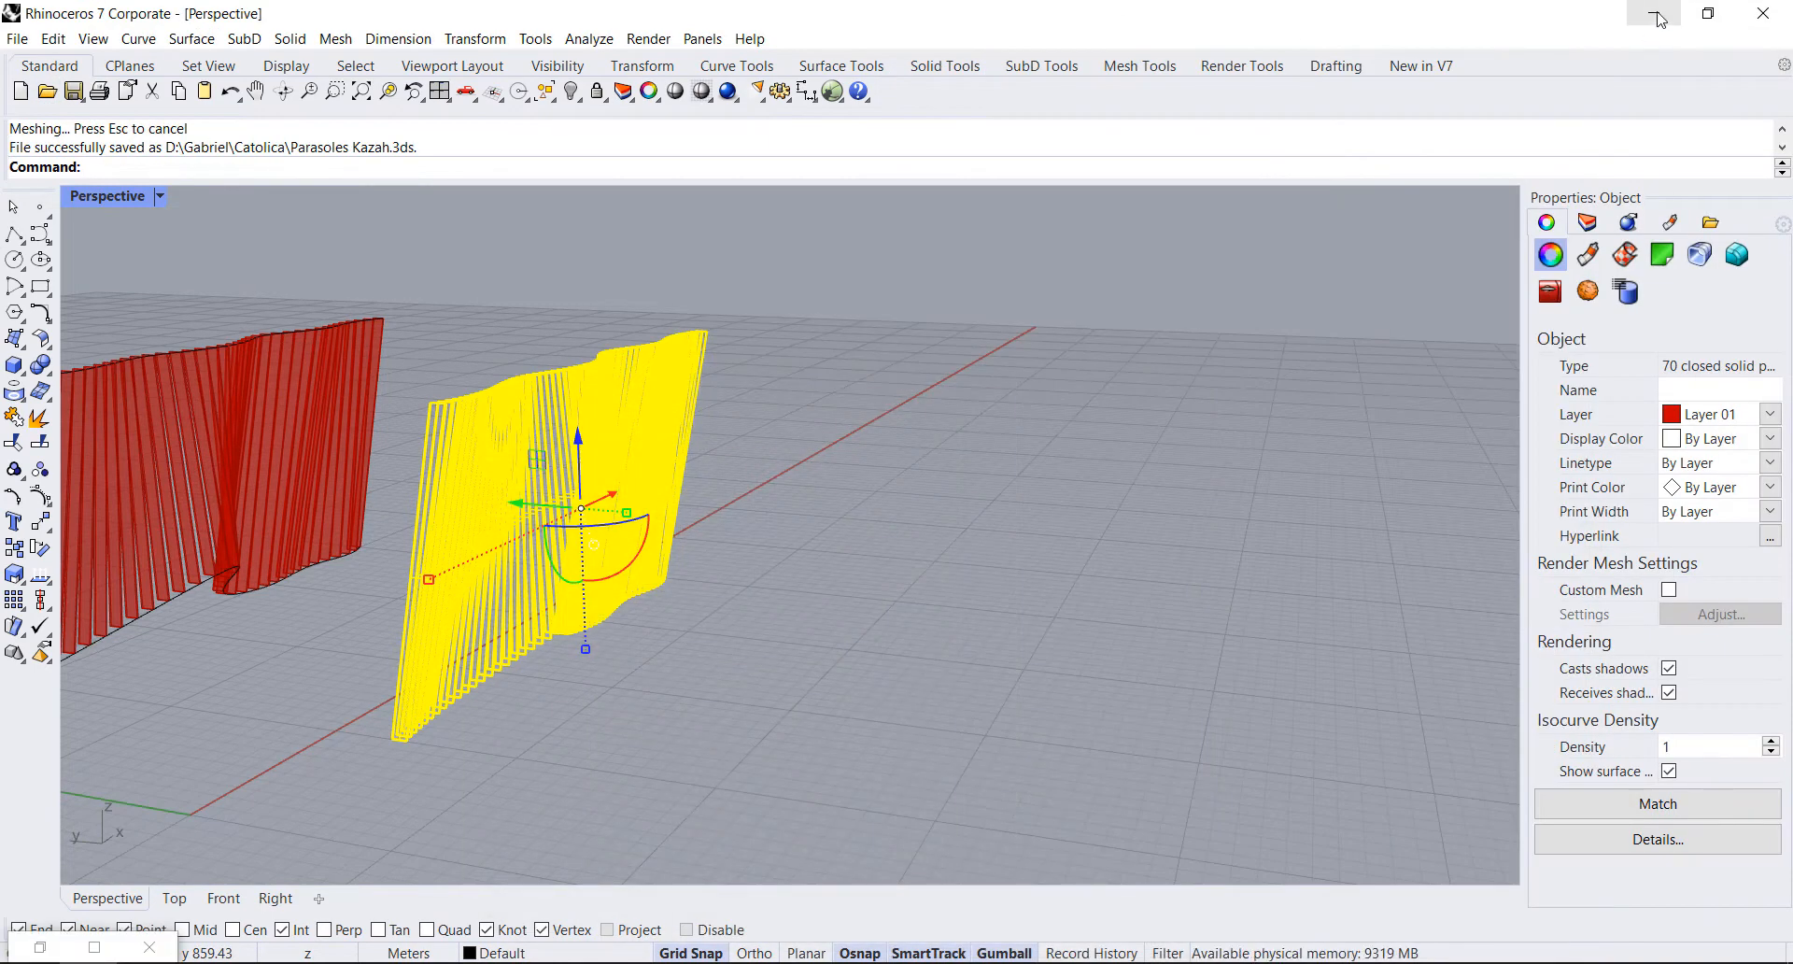
left_click(1659, 19)
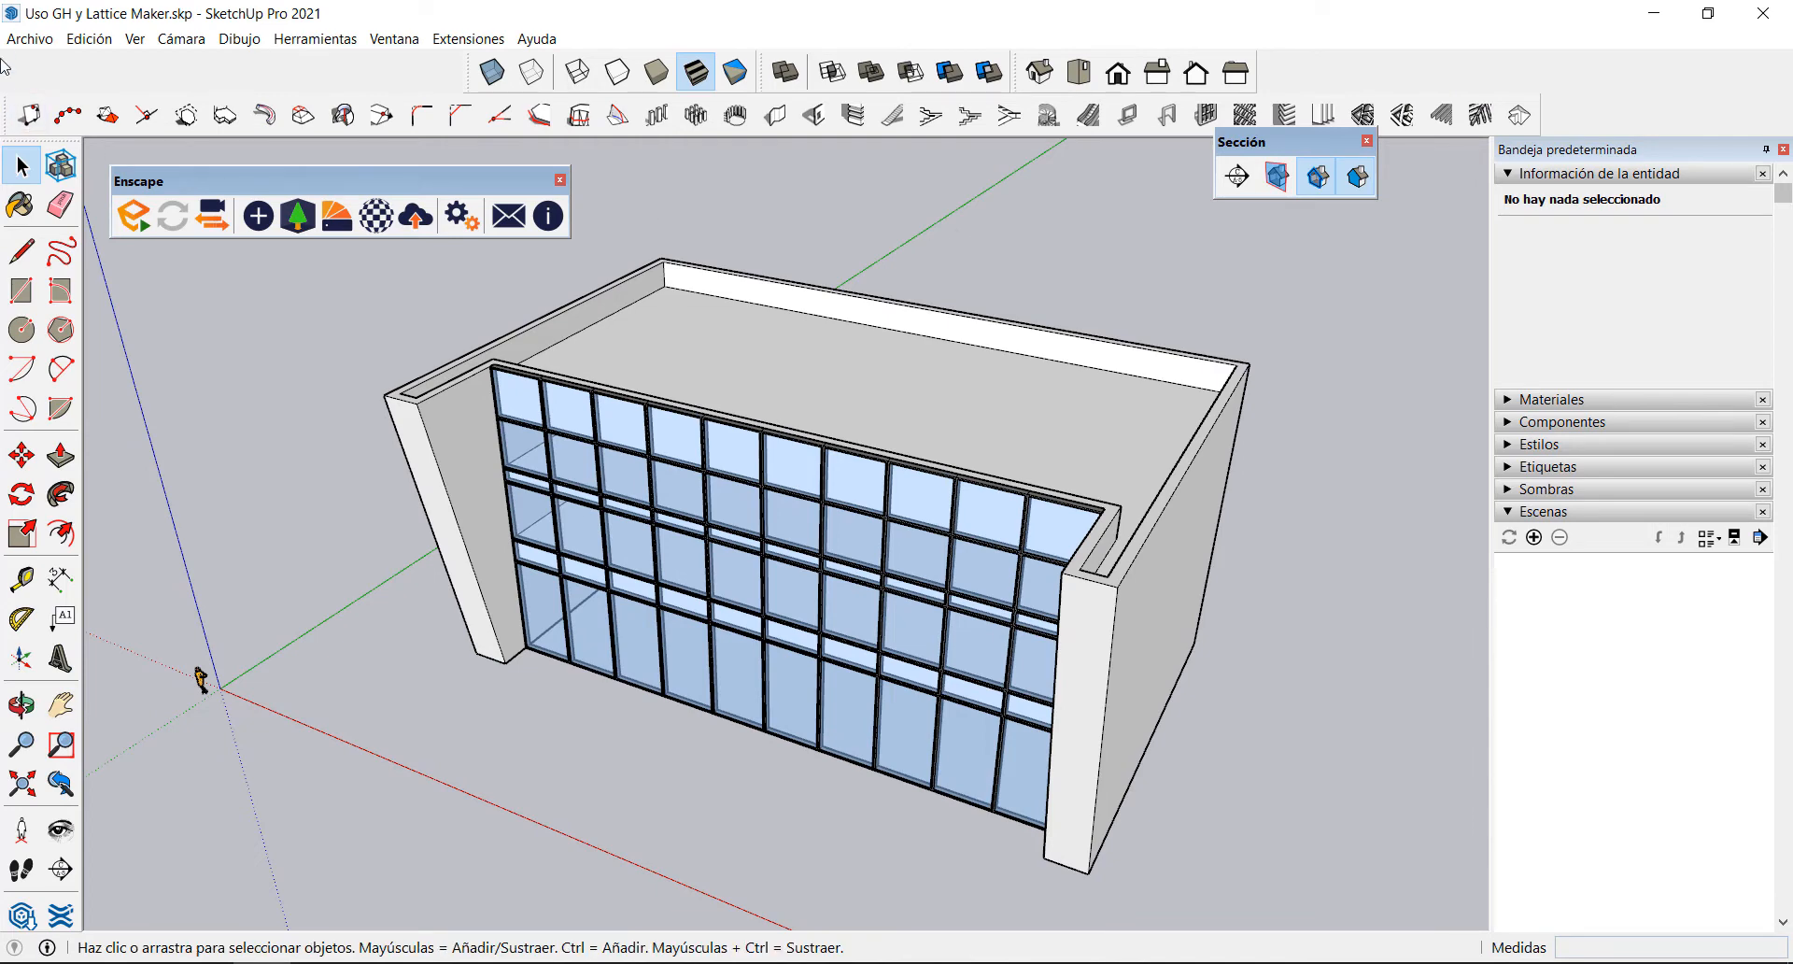
left_click(29, 39)
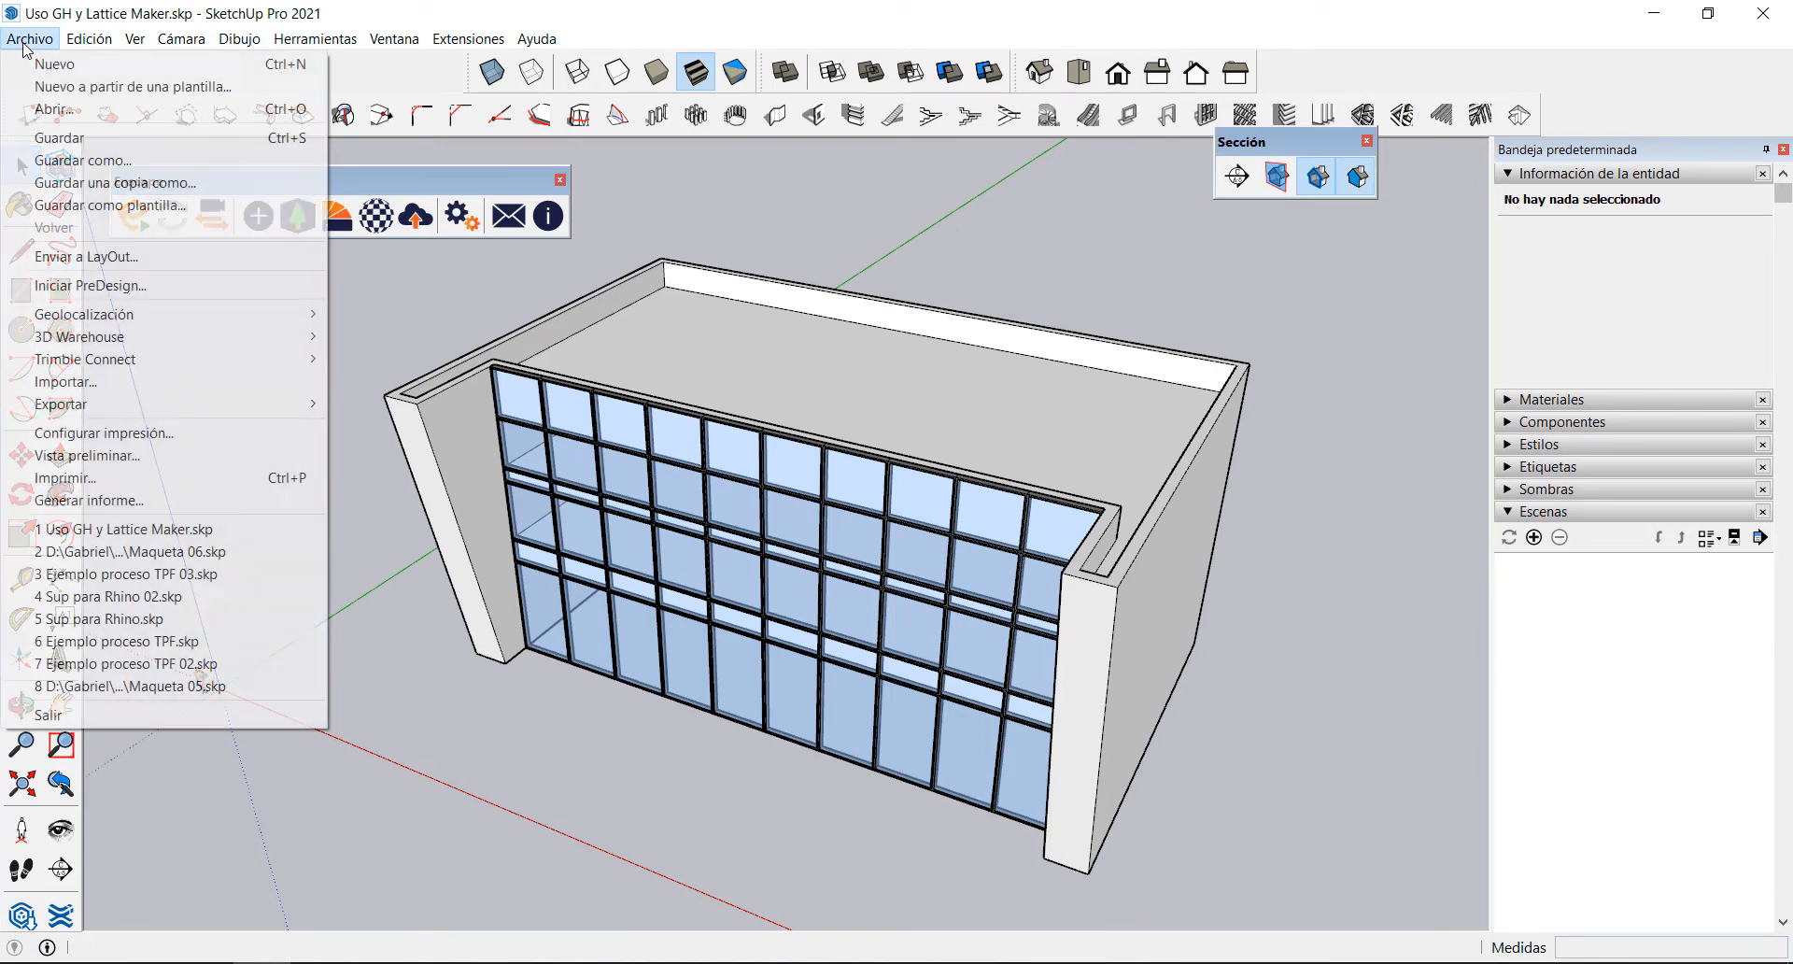
left_click(88, 383)
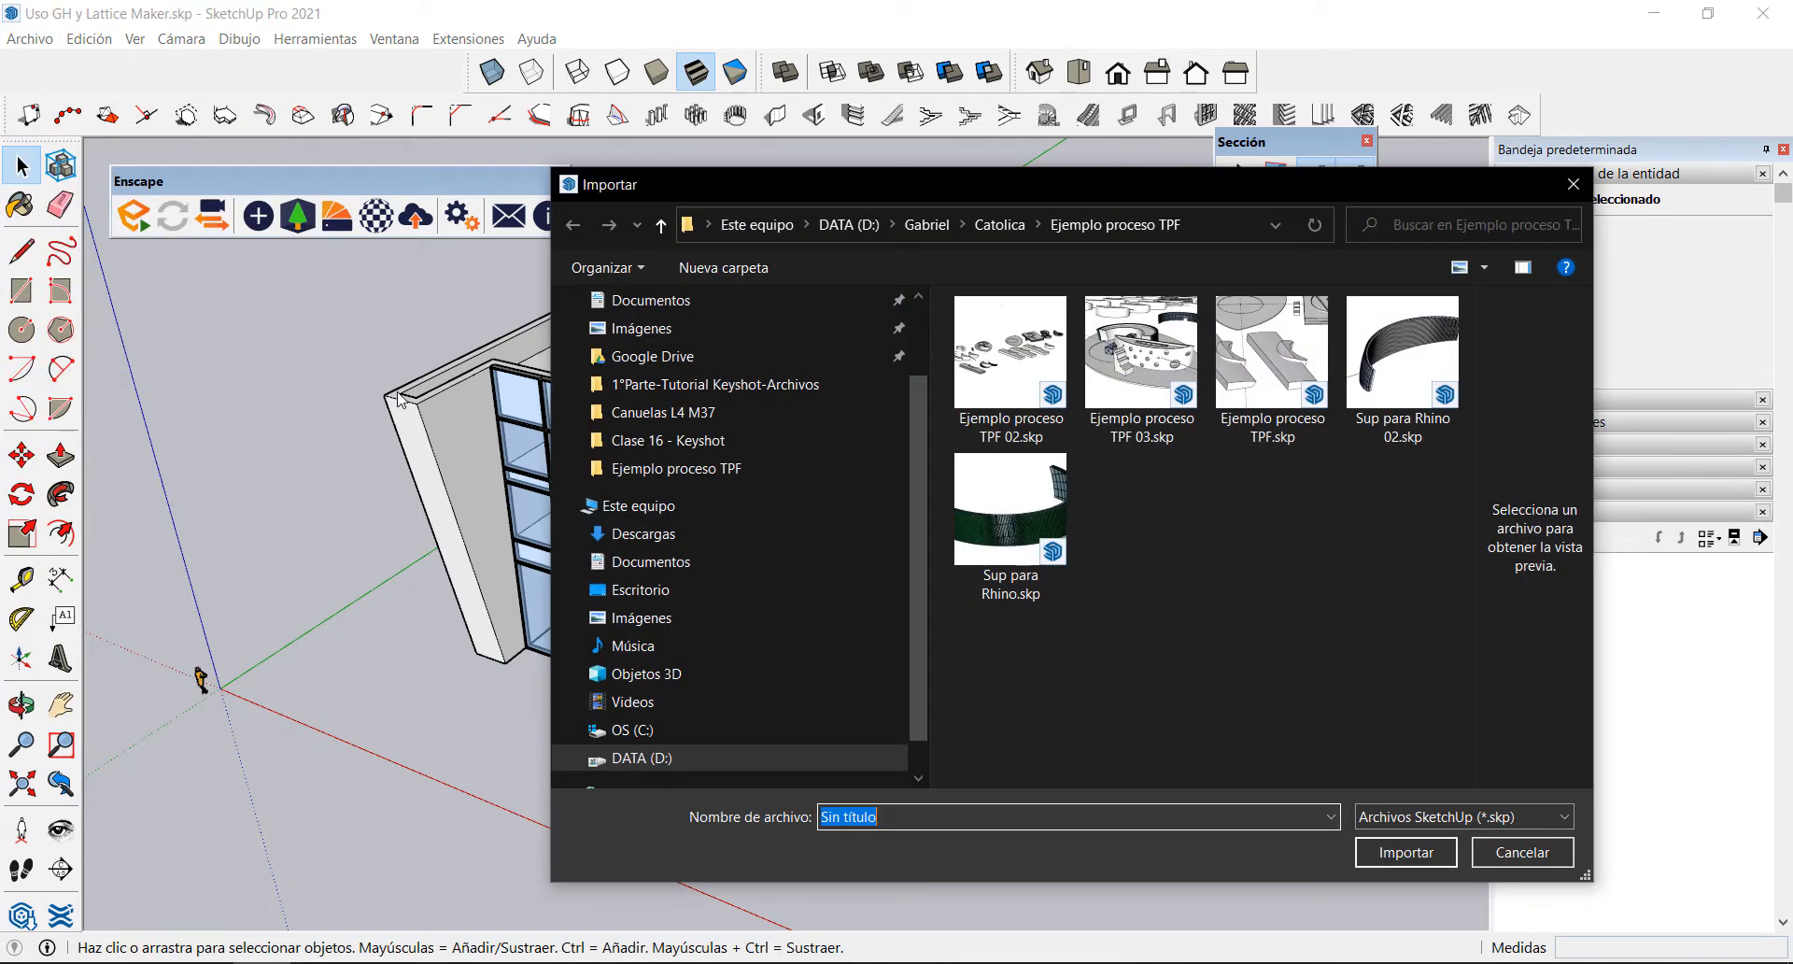
left_click(1451, 819)
left_click(1494, 532)
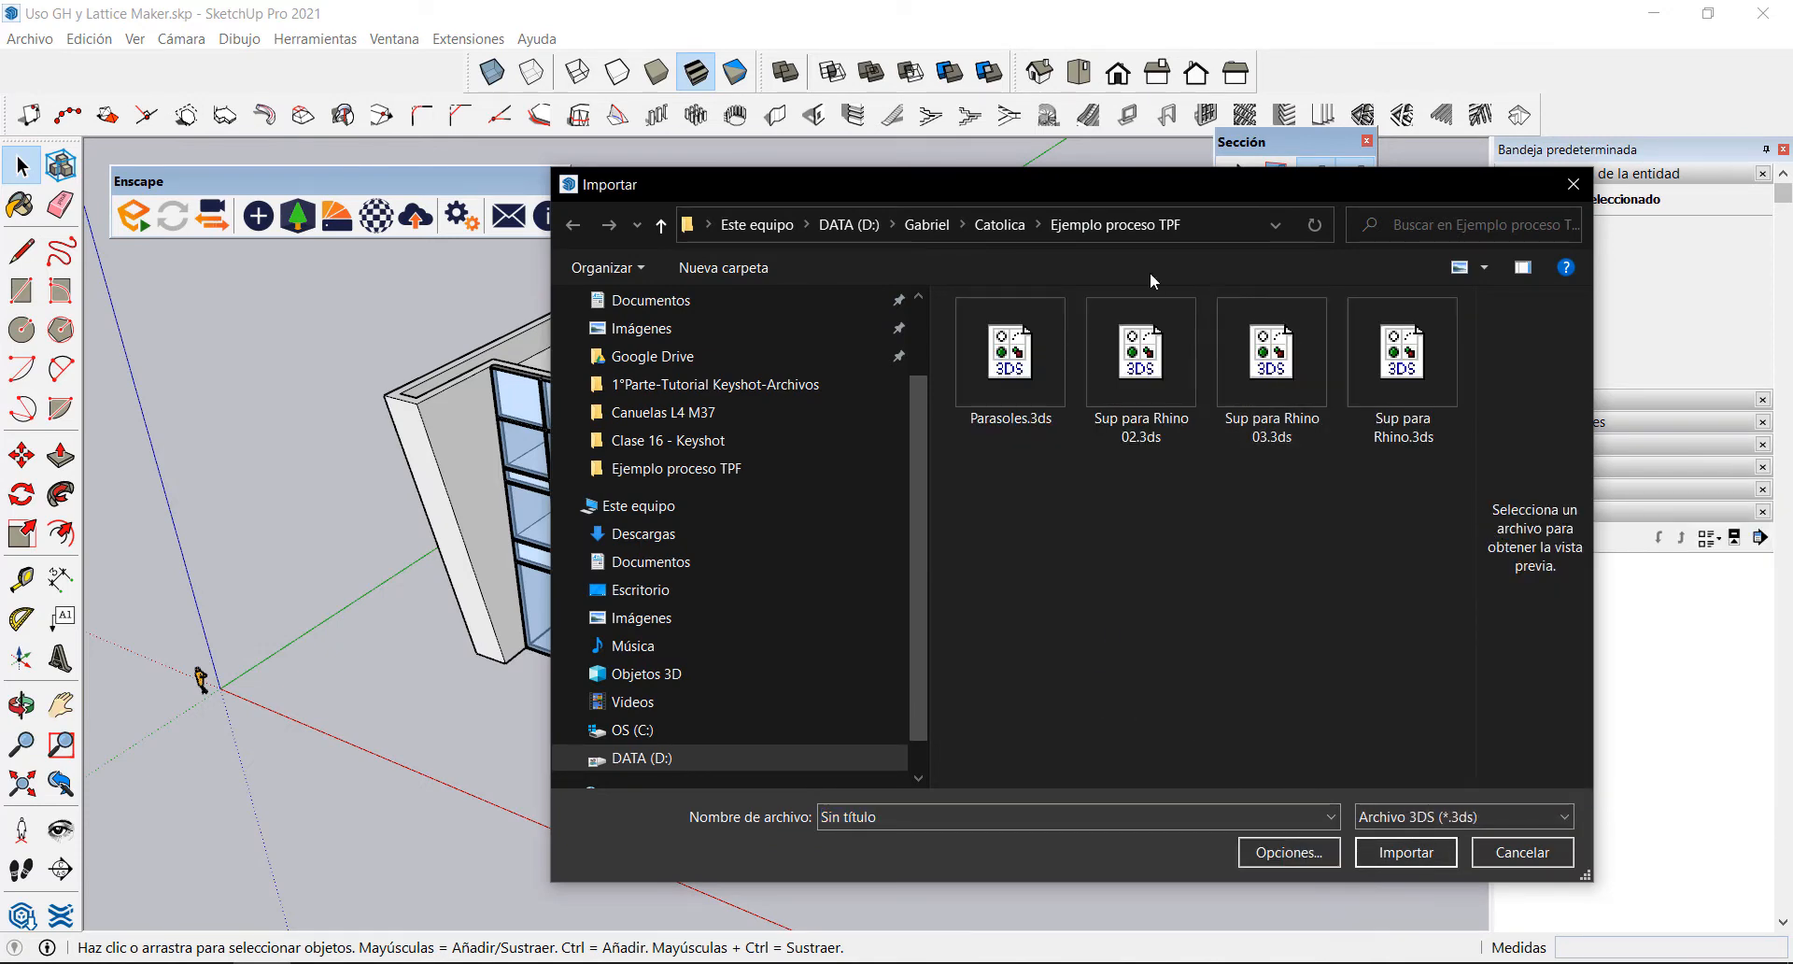
left_click(1015, 229)
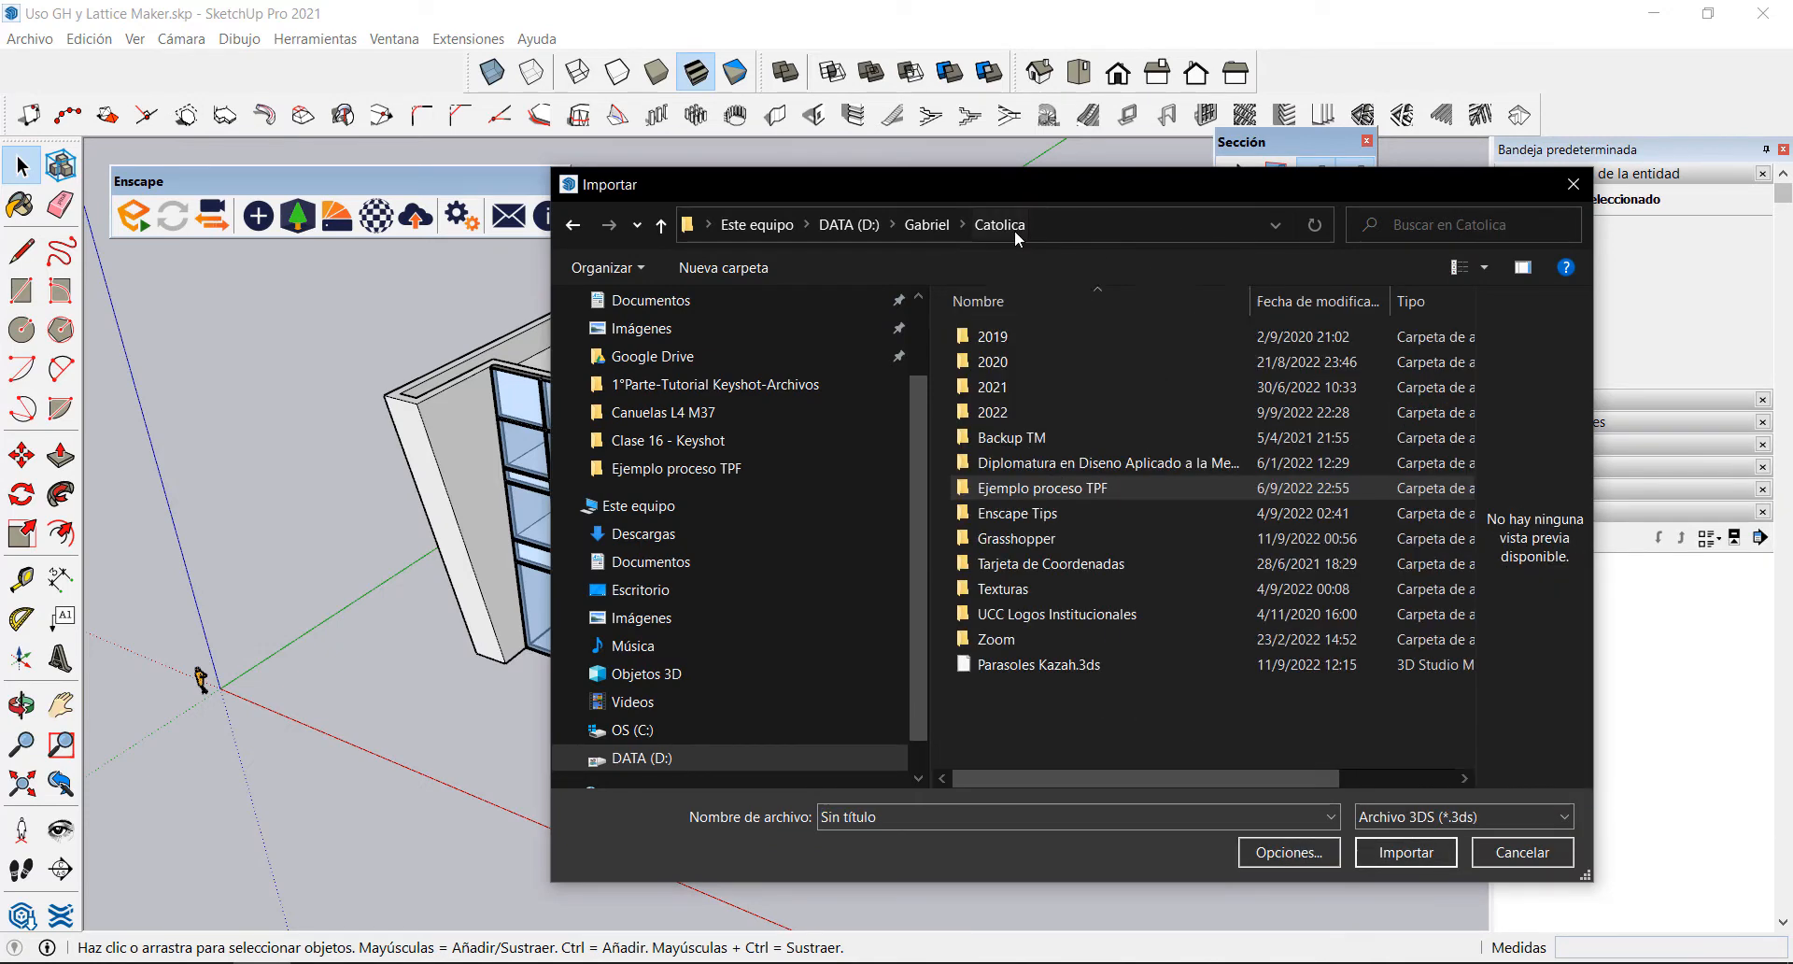
left_click(1043, 665)
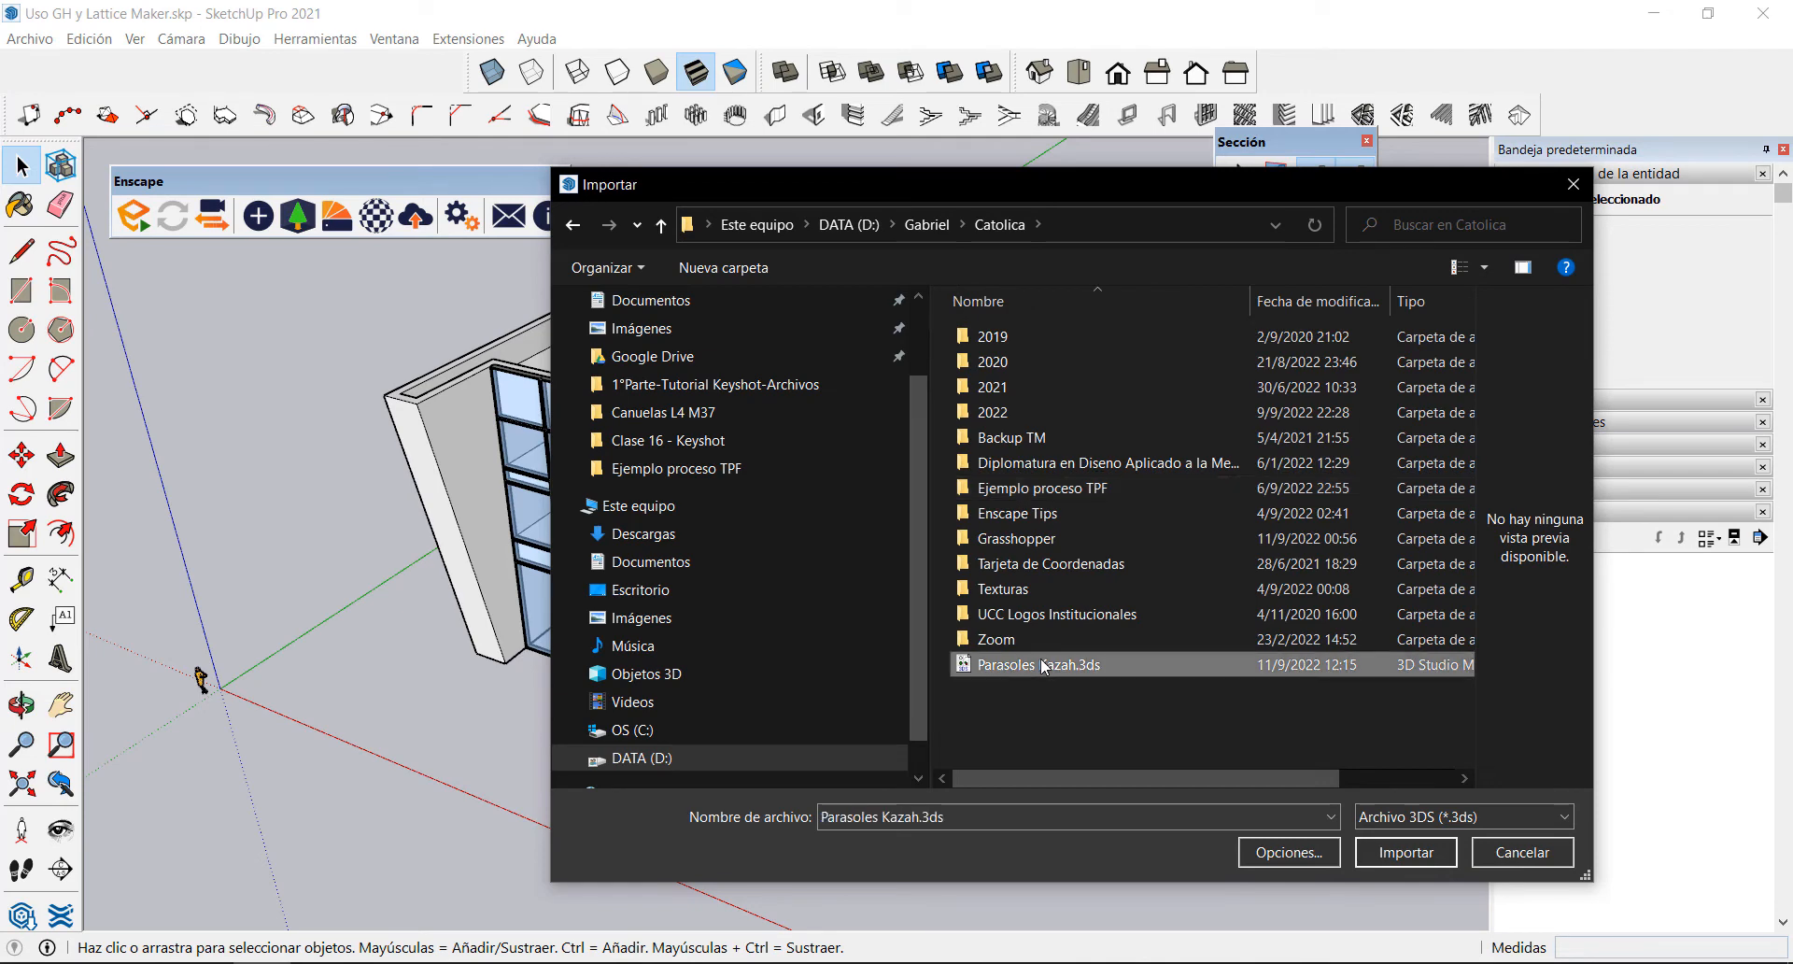
Step: Import the 3DS file with coplanar faces merged and units set to meters, and dismiss the import results
left_click(1311, 861)
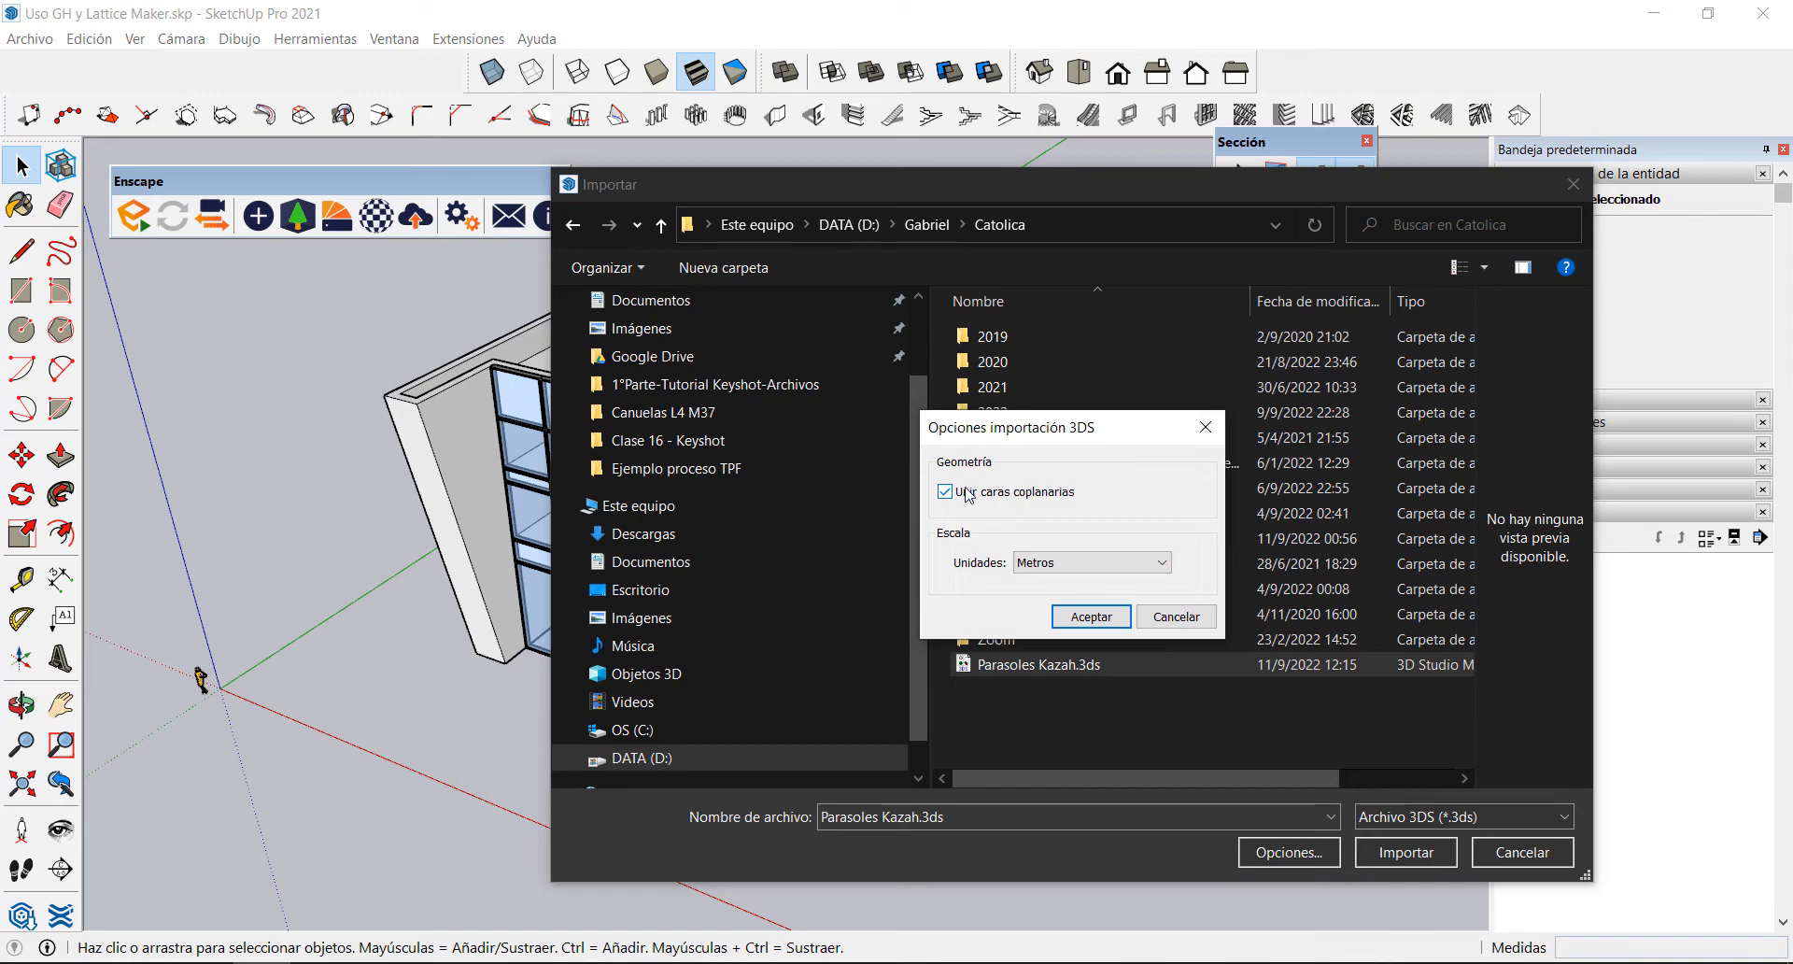
left_click(1161, 563)
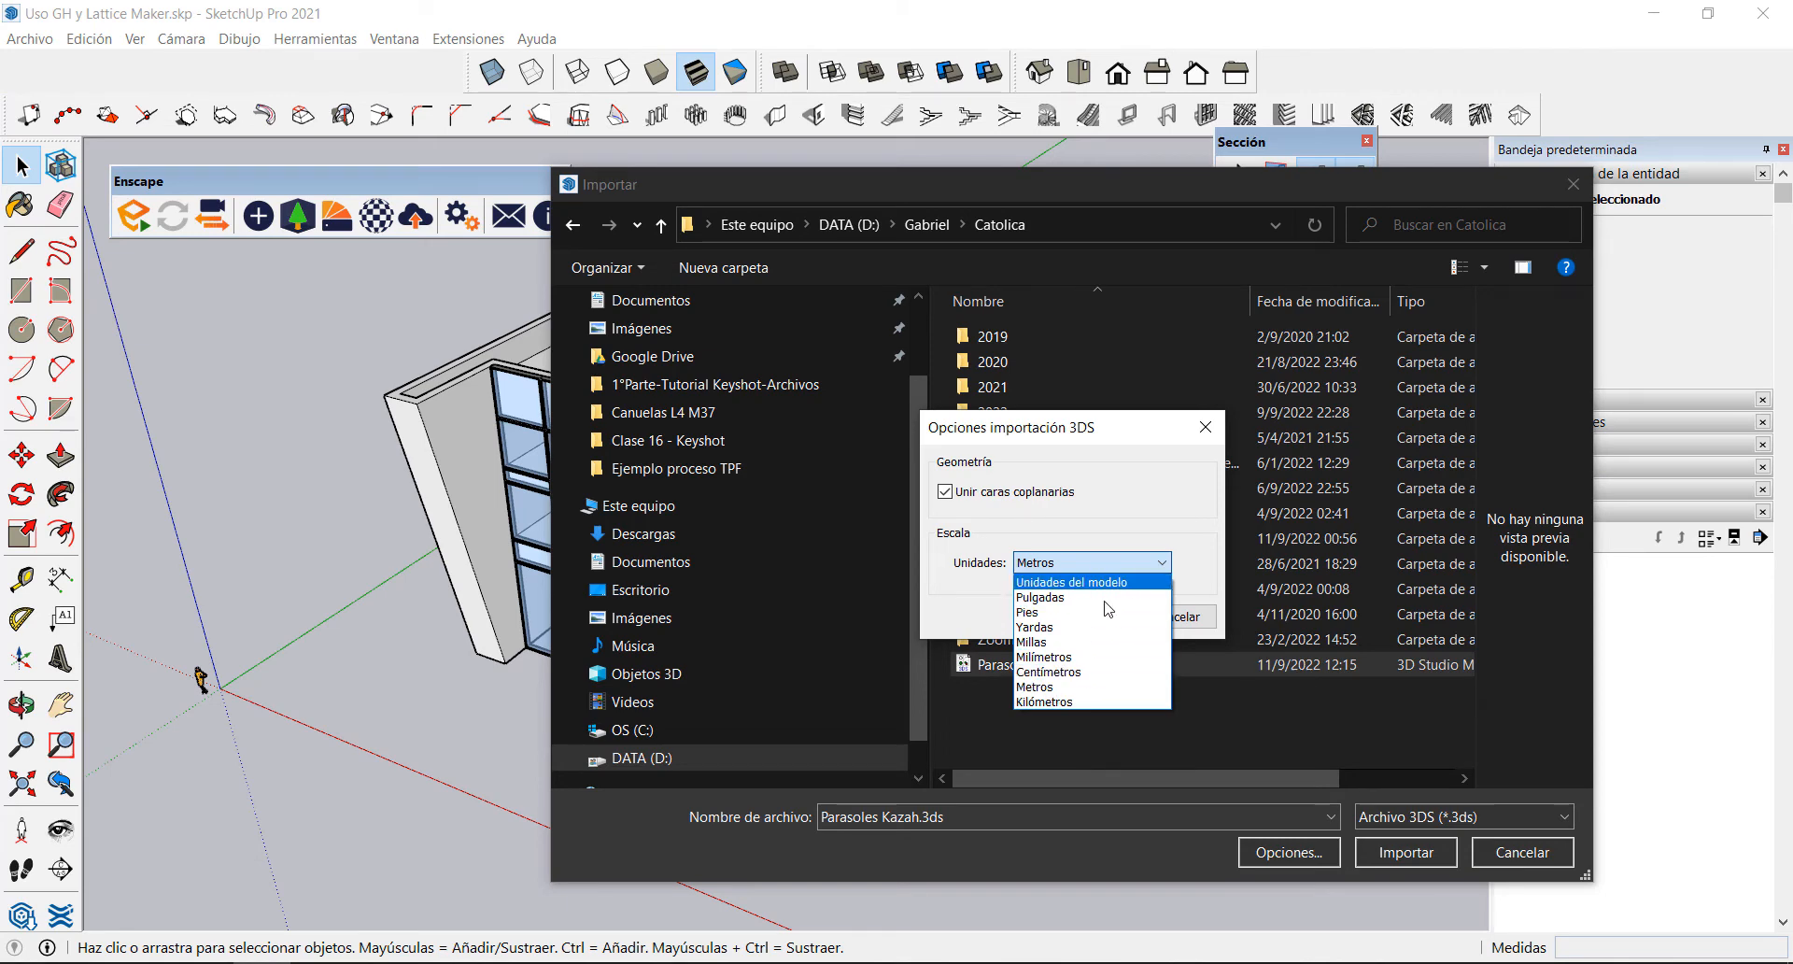
left_click(1090, 695)
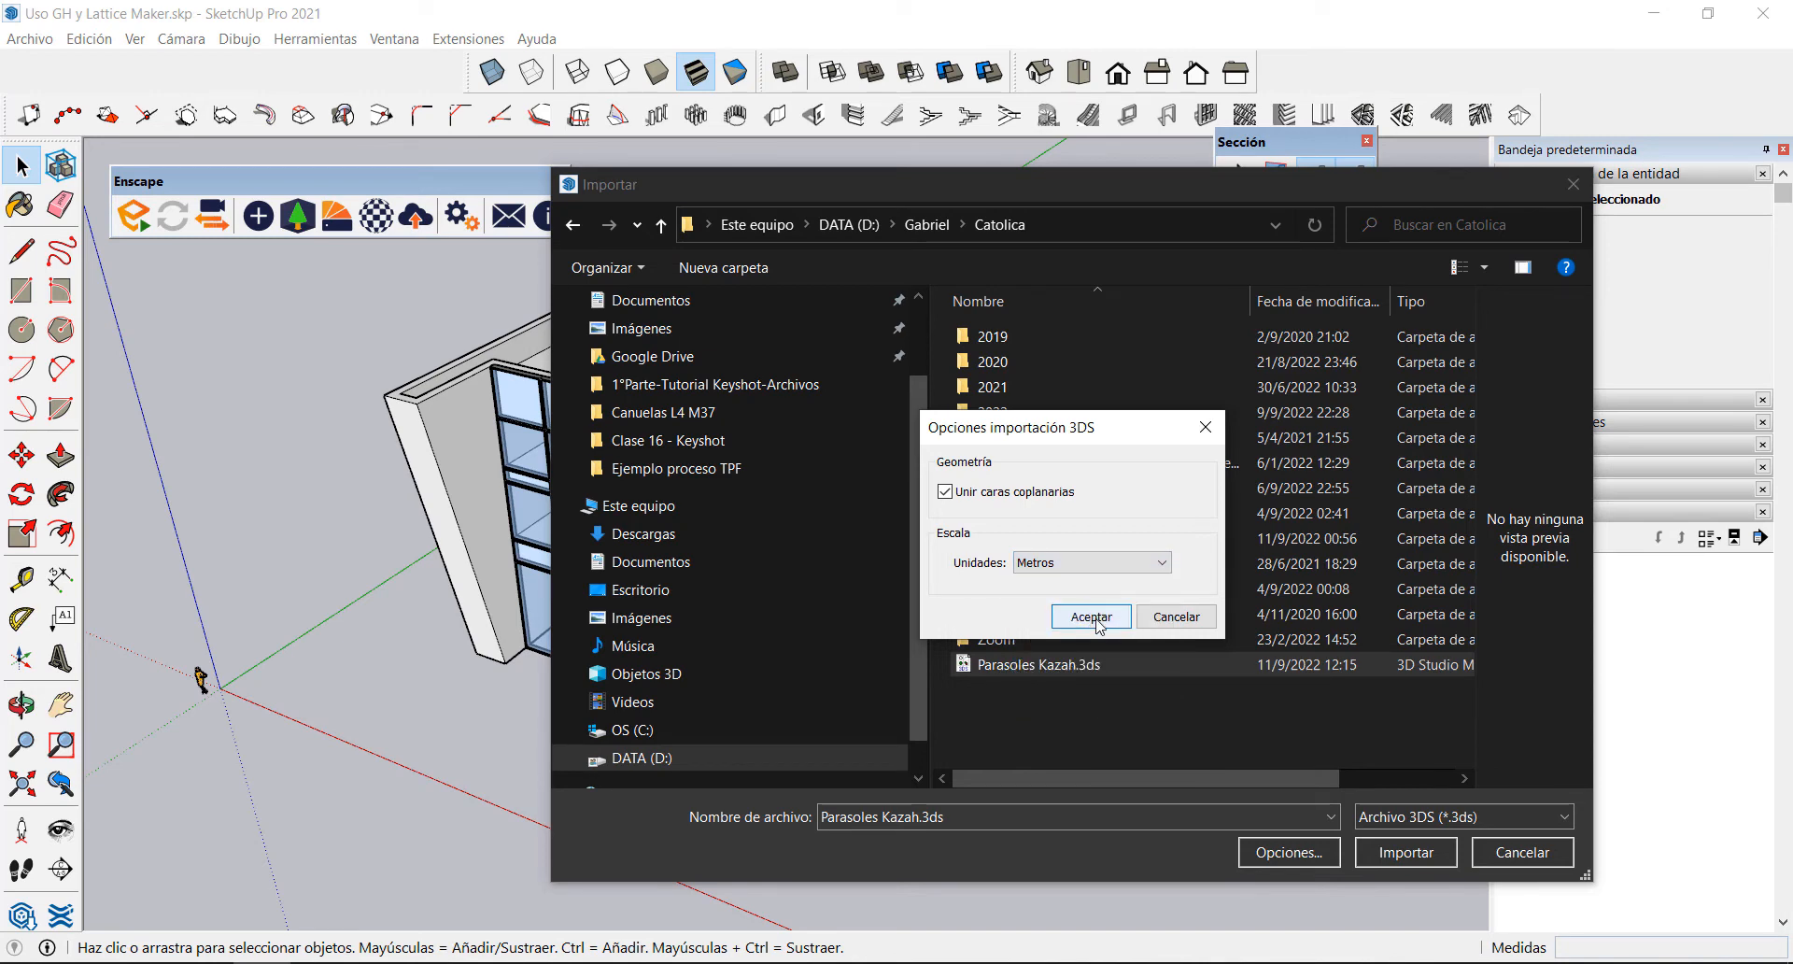
left_click(1091, 617)
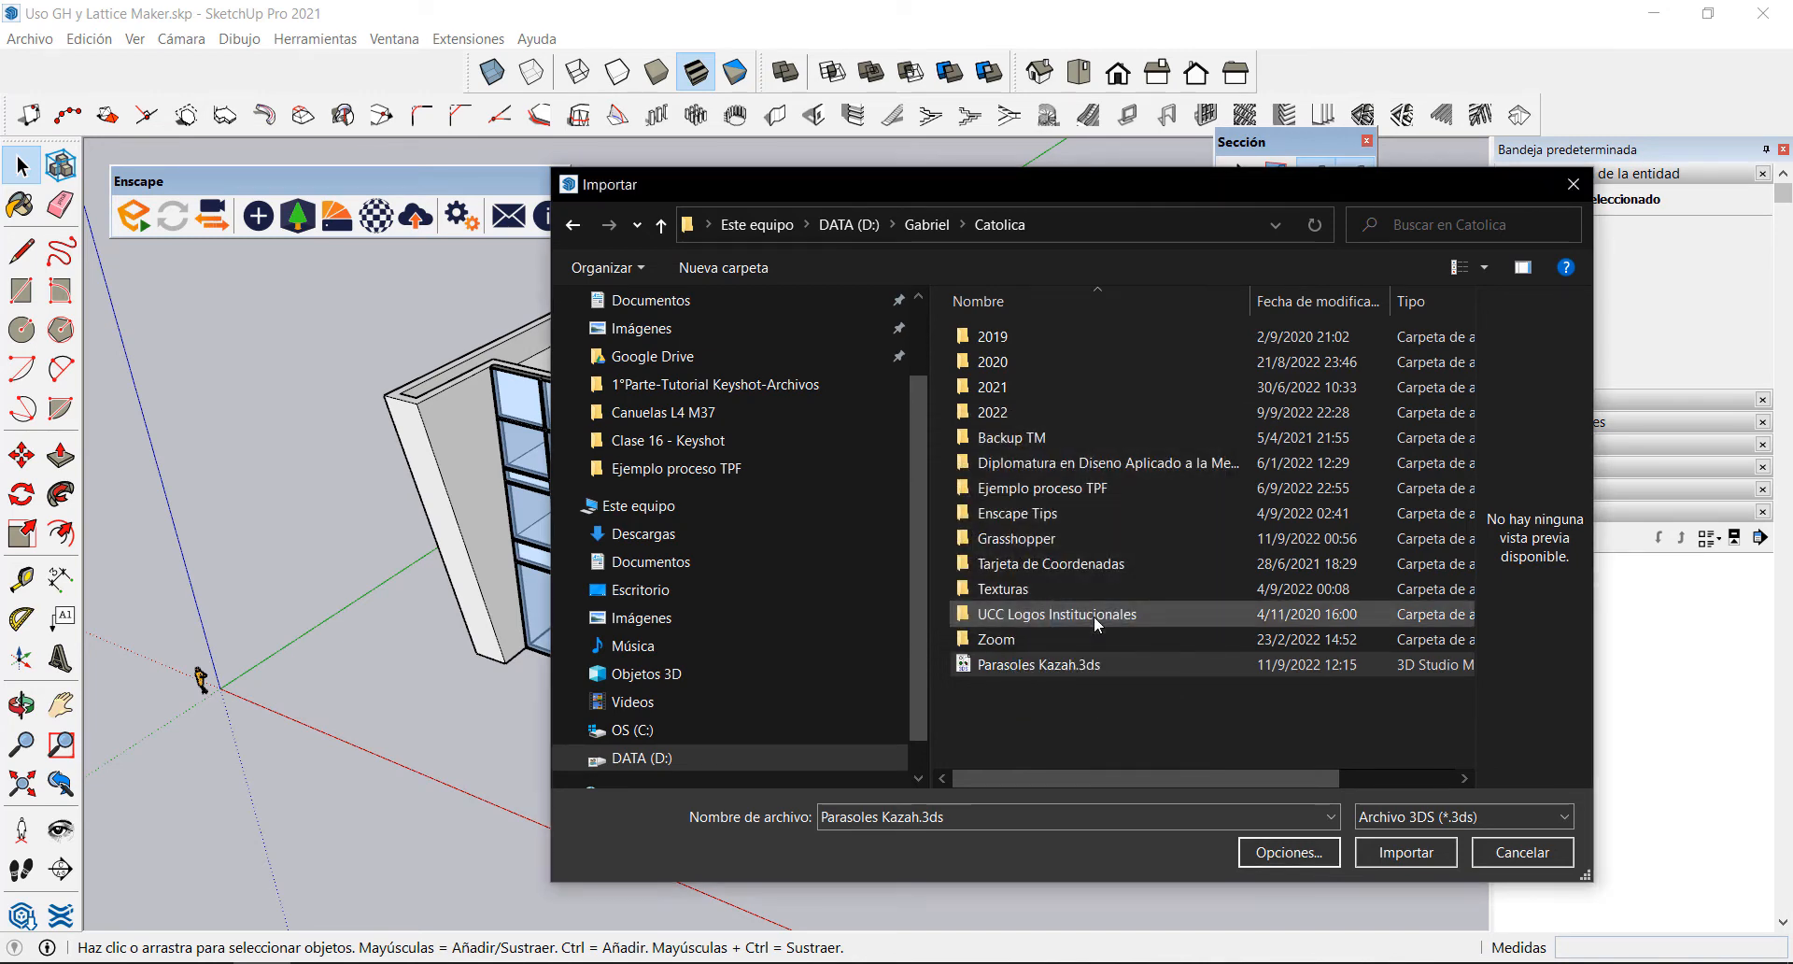
left_click(1404, 856)
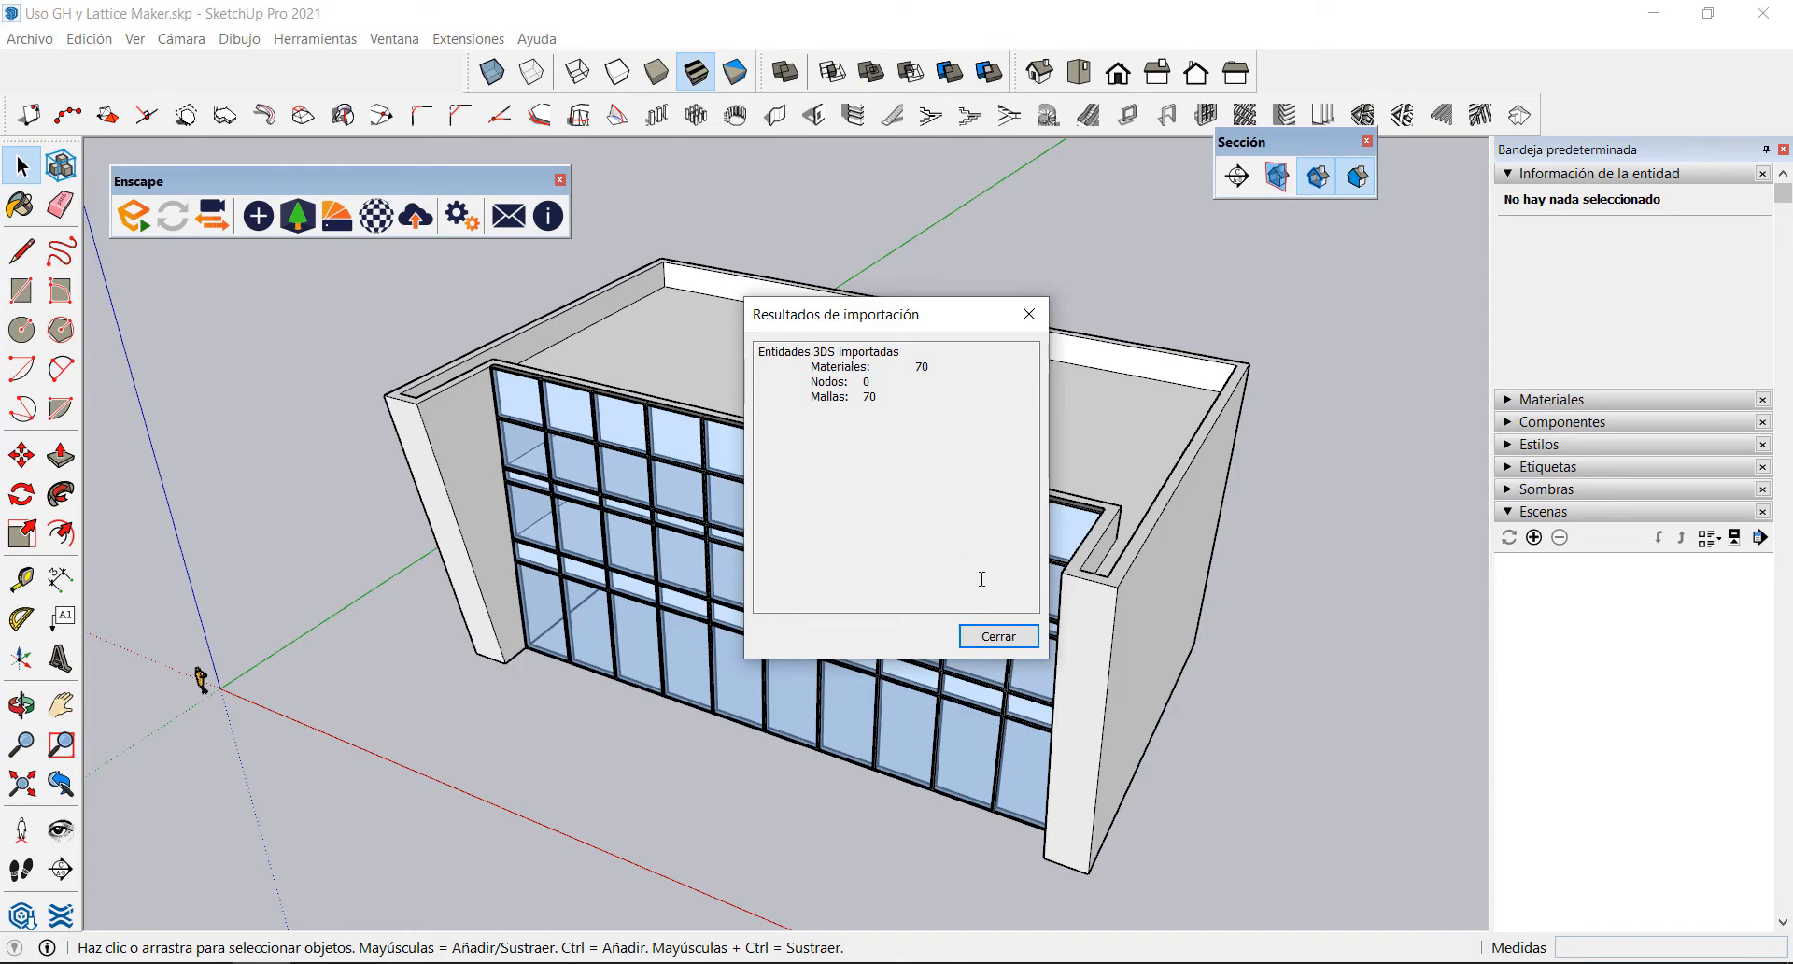
left_click(998, 636)
Step: Place the imported slat component in front of the building's glazed facade
scroll(934, 625, "up", 5)
scroll(519, 577, "down", 5)
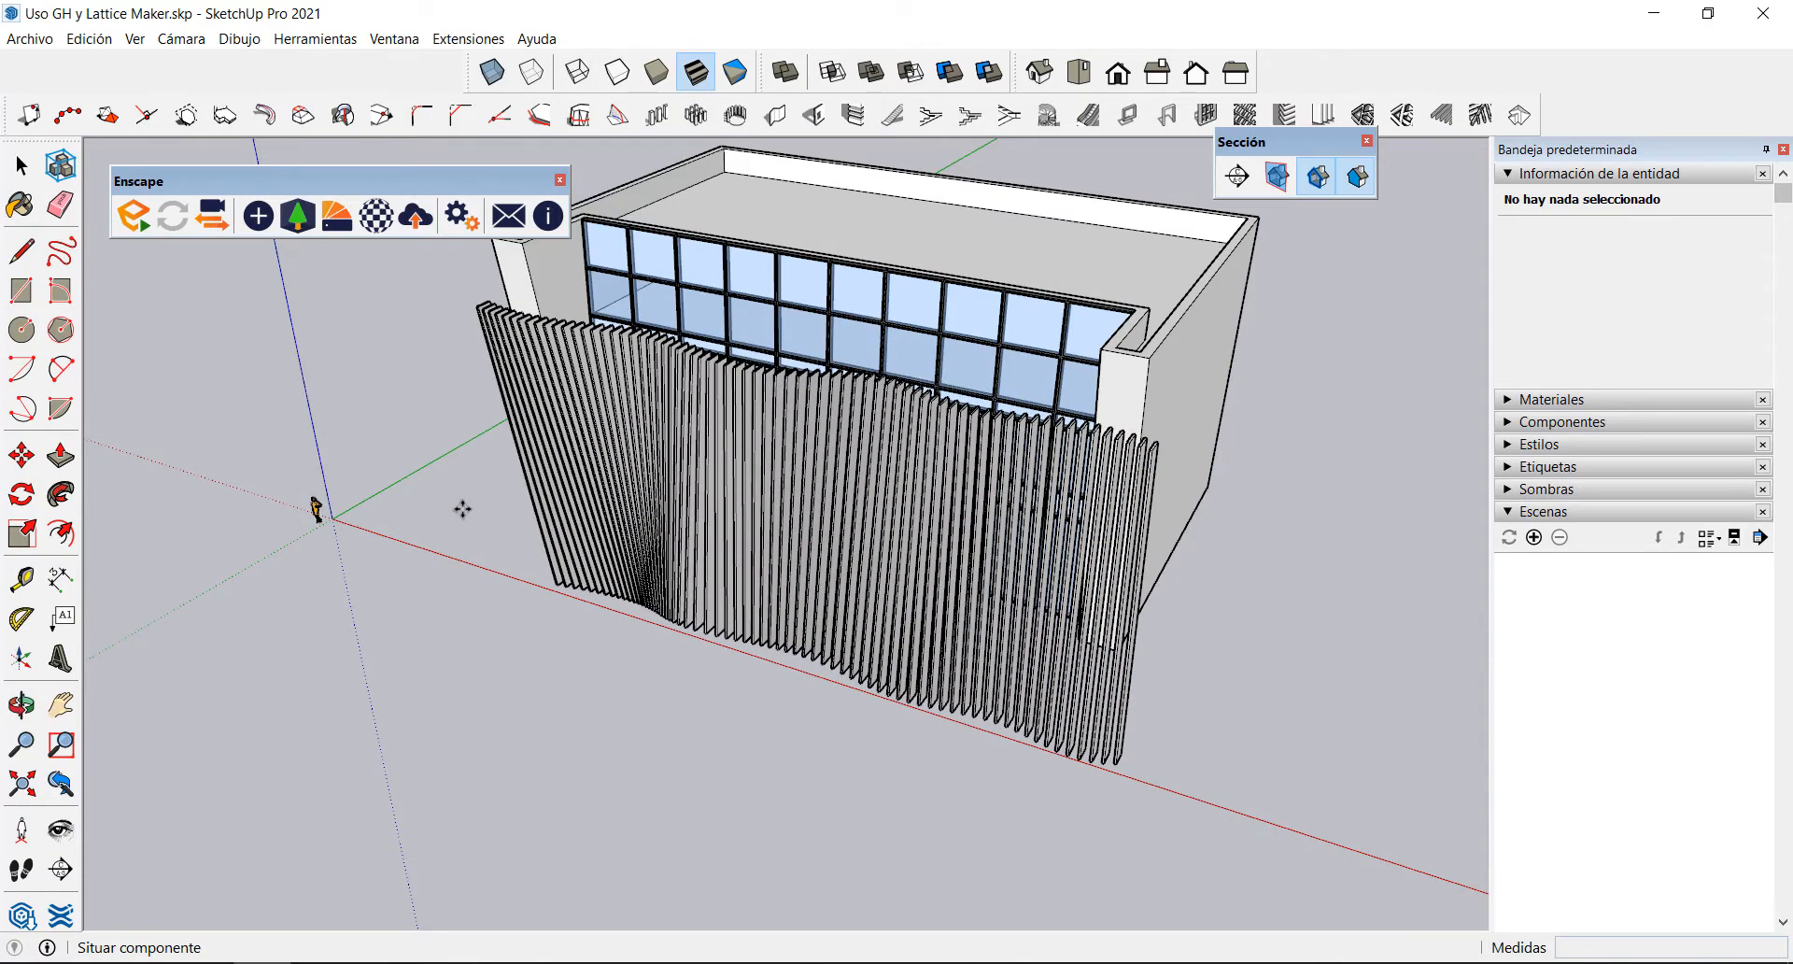
left_click(462, 508)
Step: Move the slat component from the upper corner of its end slat to the matching corner of the side wall
middle_click_drag(414, 415, 1228, 448)
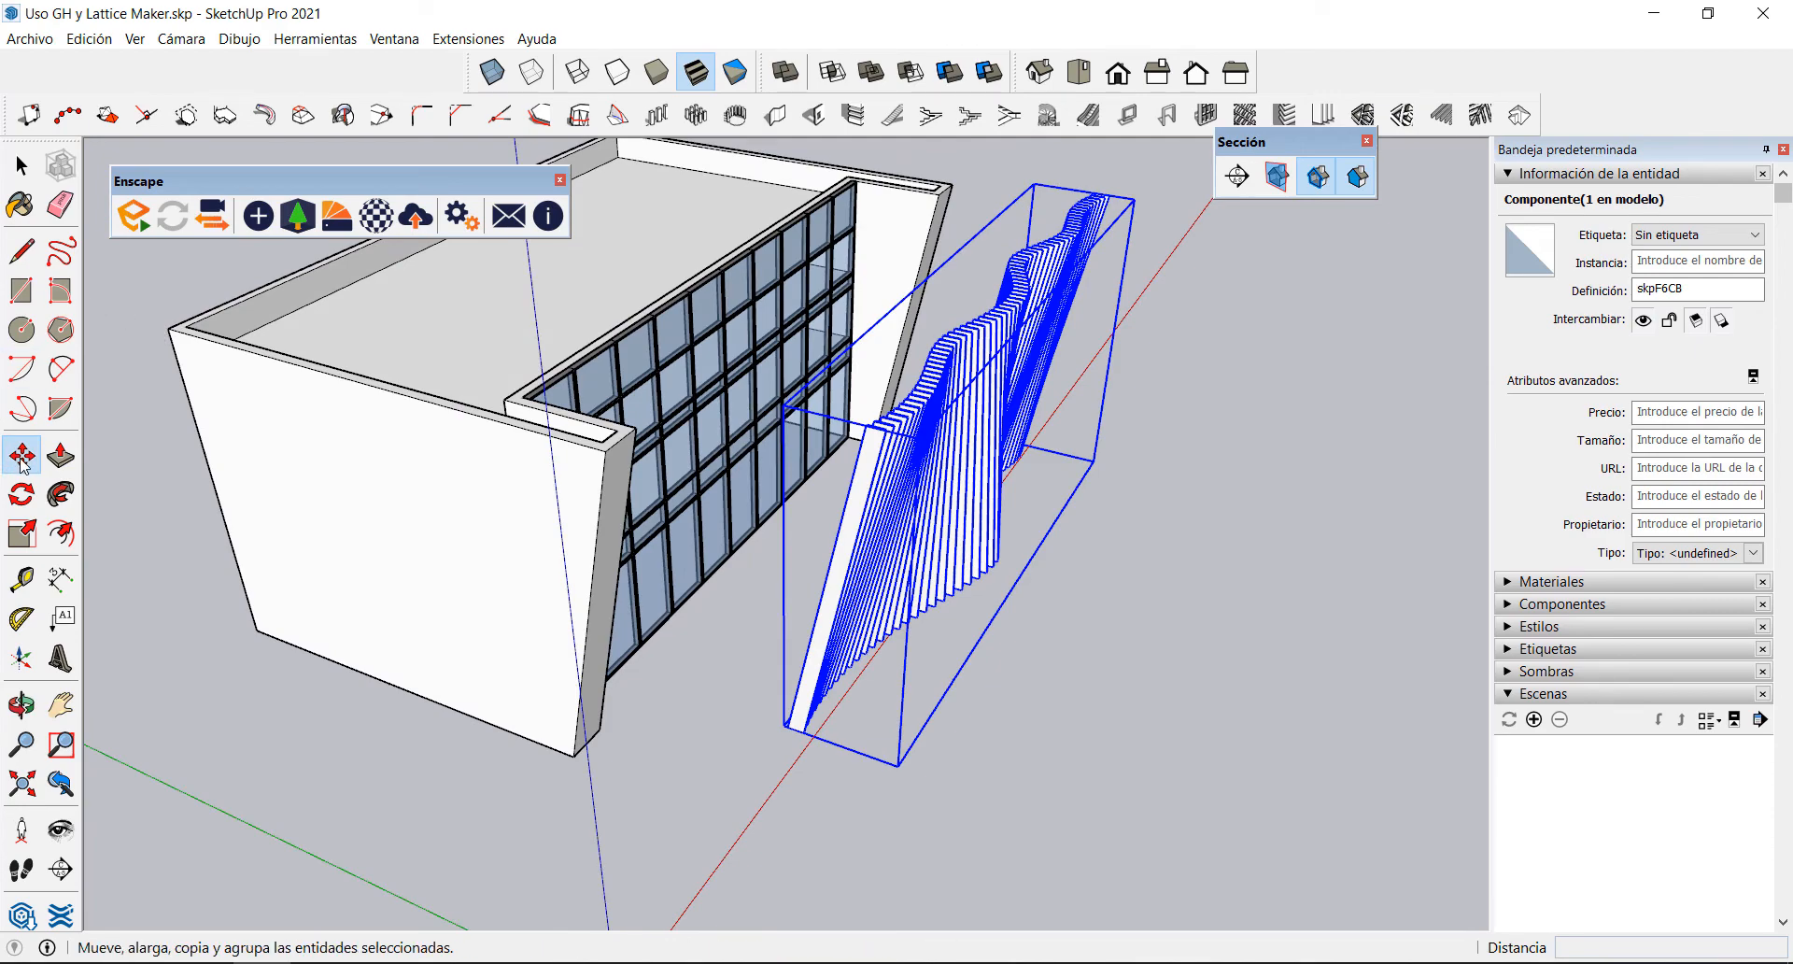
scroll(918, 432, "up", 5)
scroll(905, 453, "up", 2)
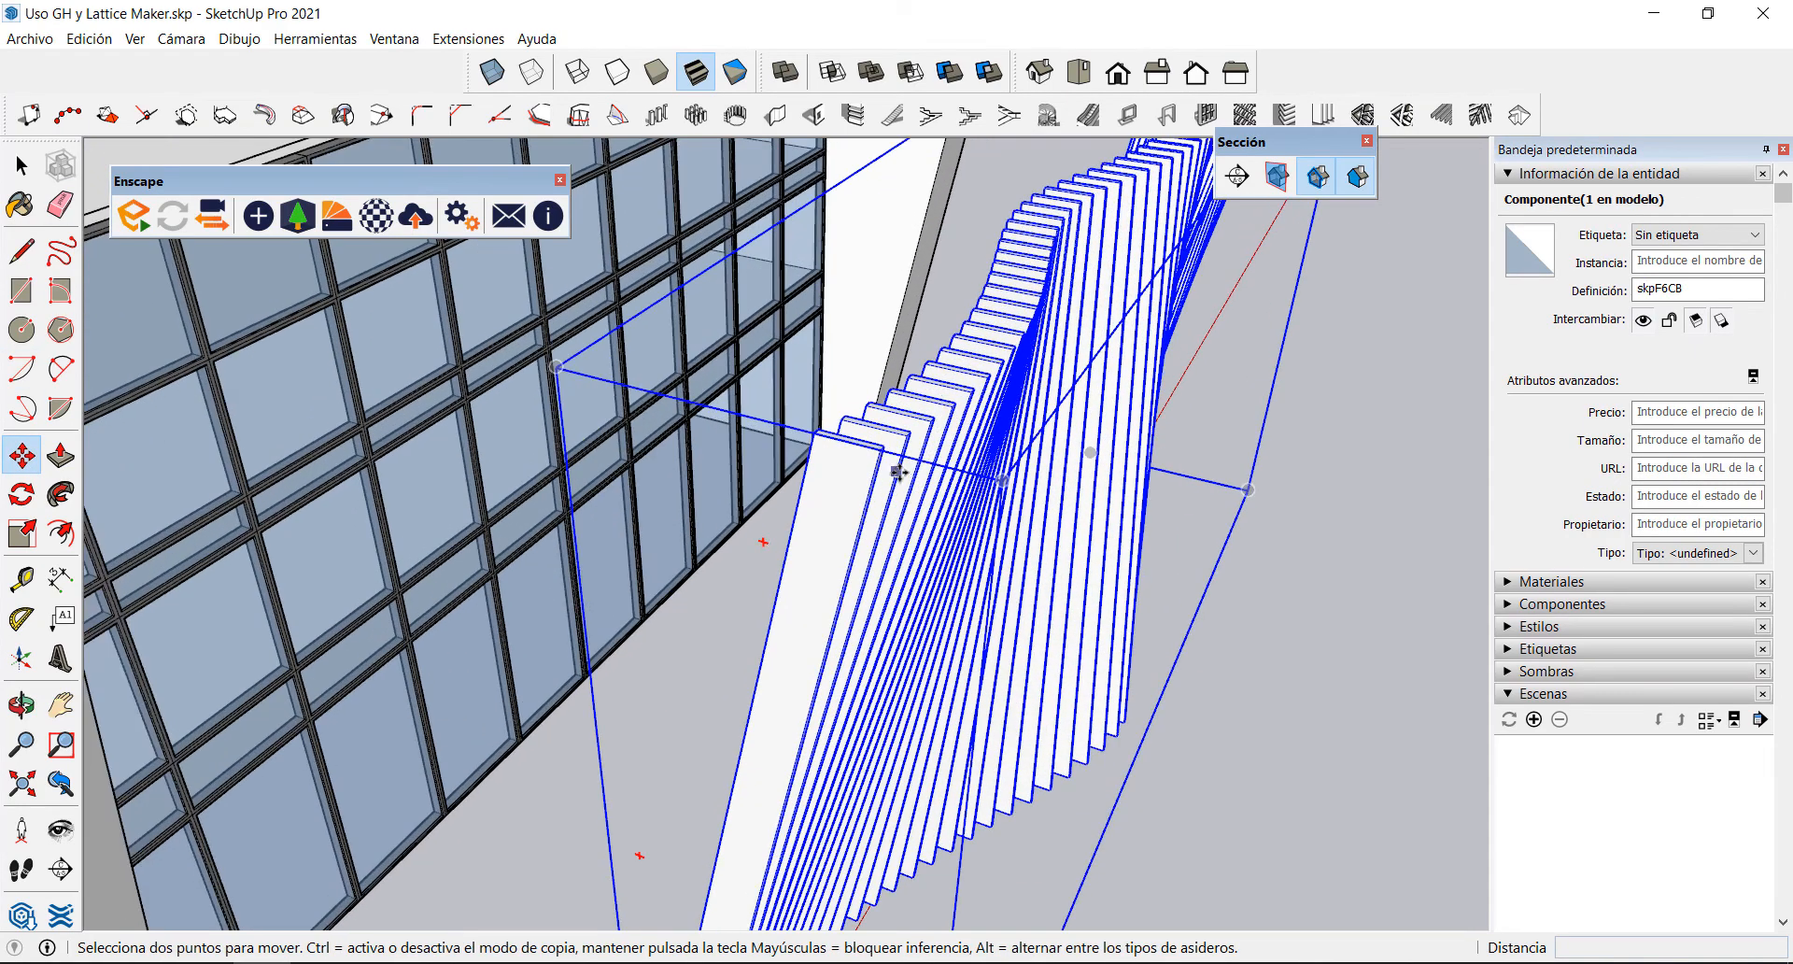
left_click(879, 450)
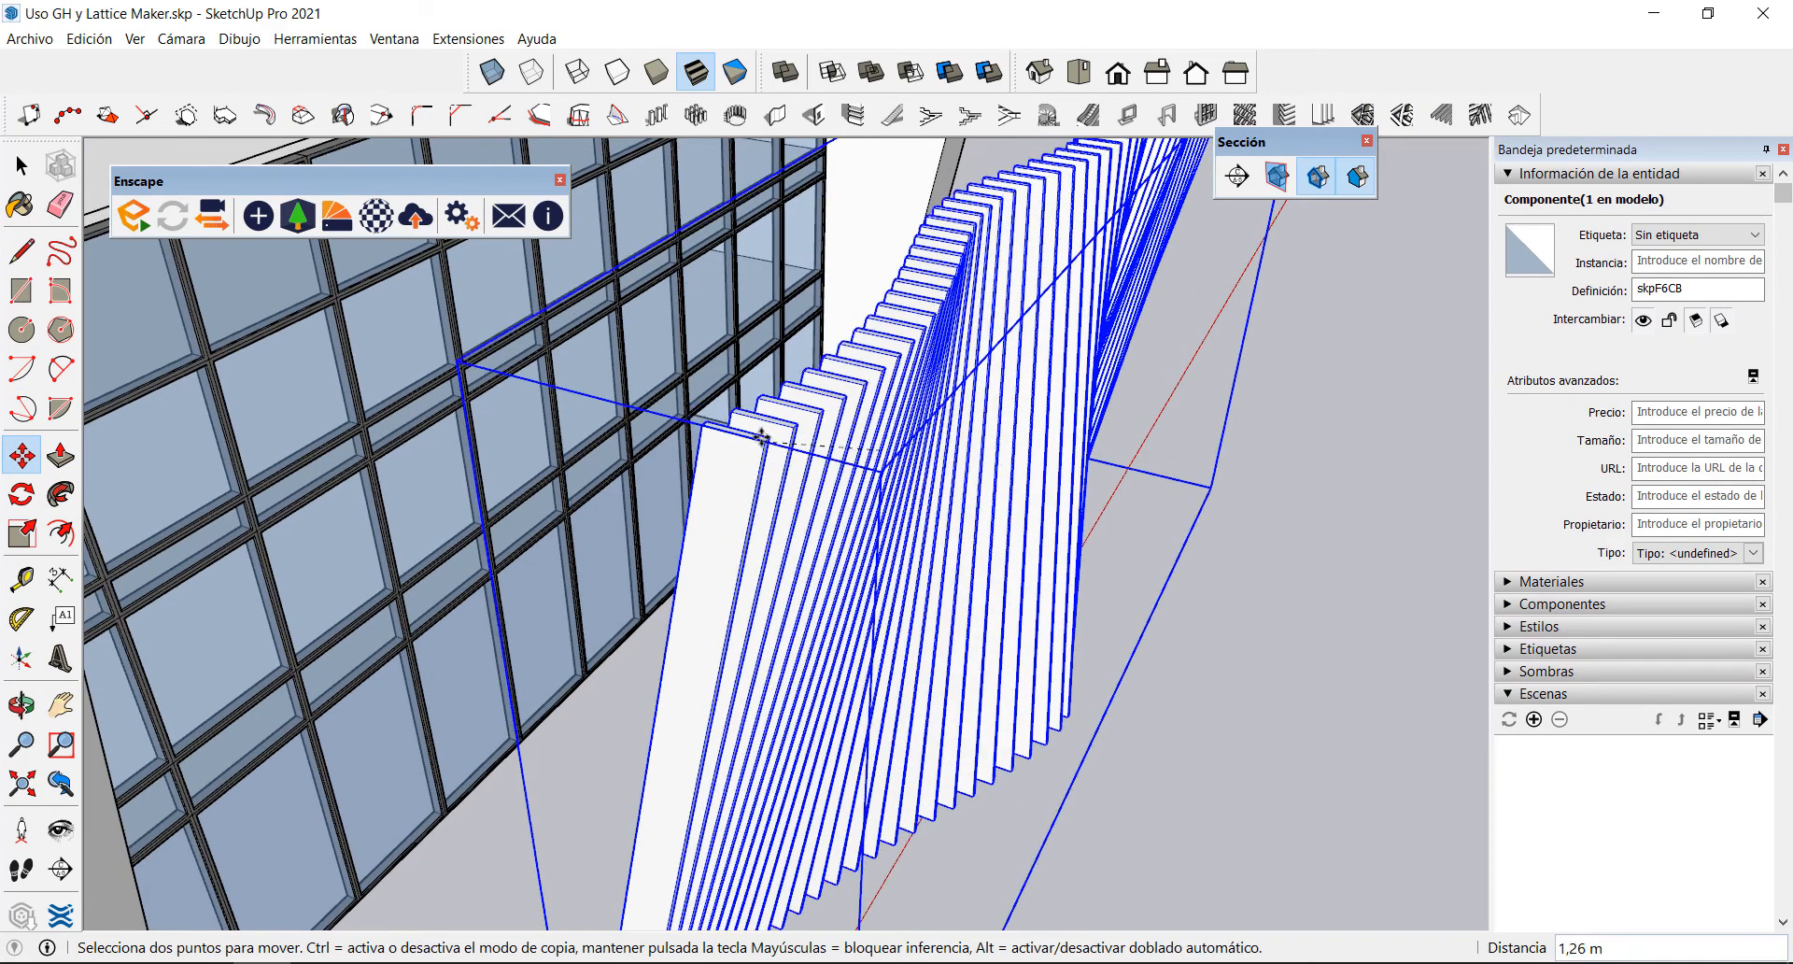
scroll(878, 450, "down", 5)
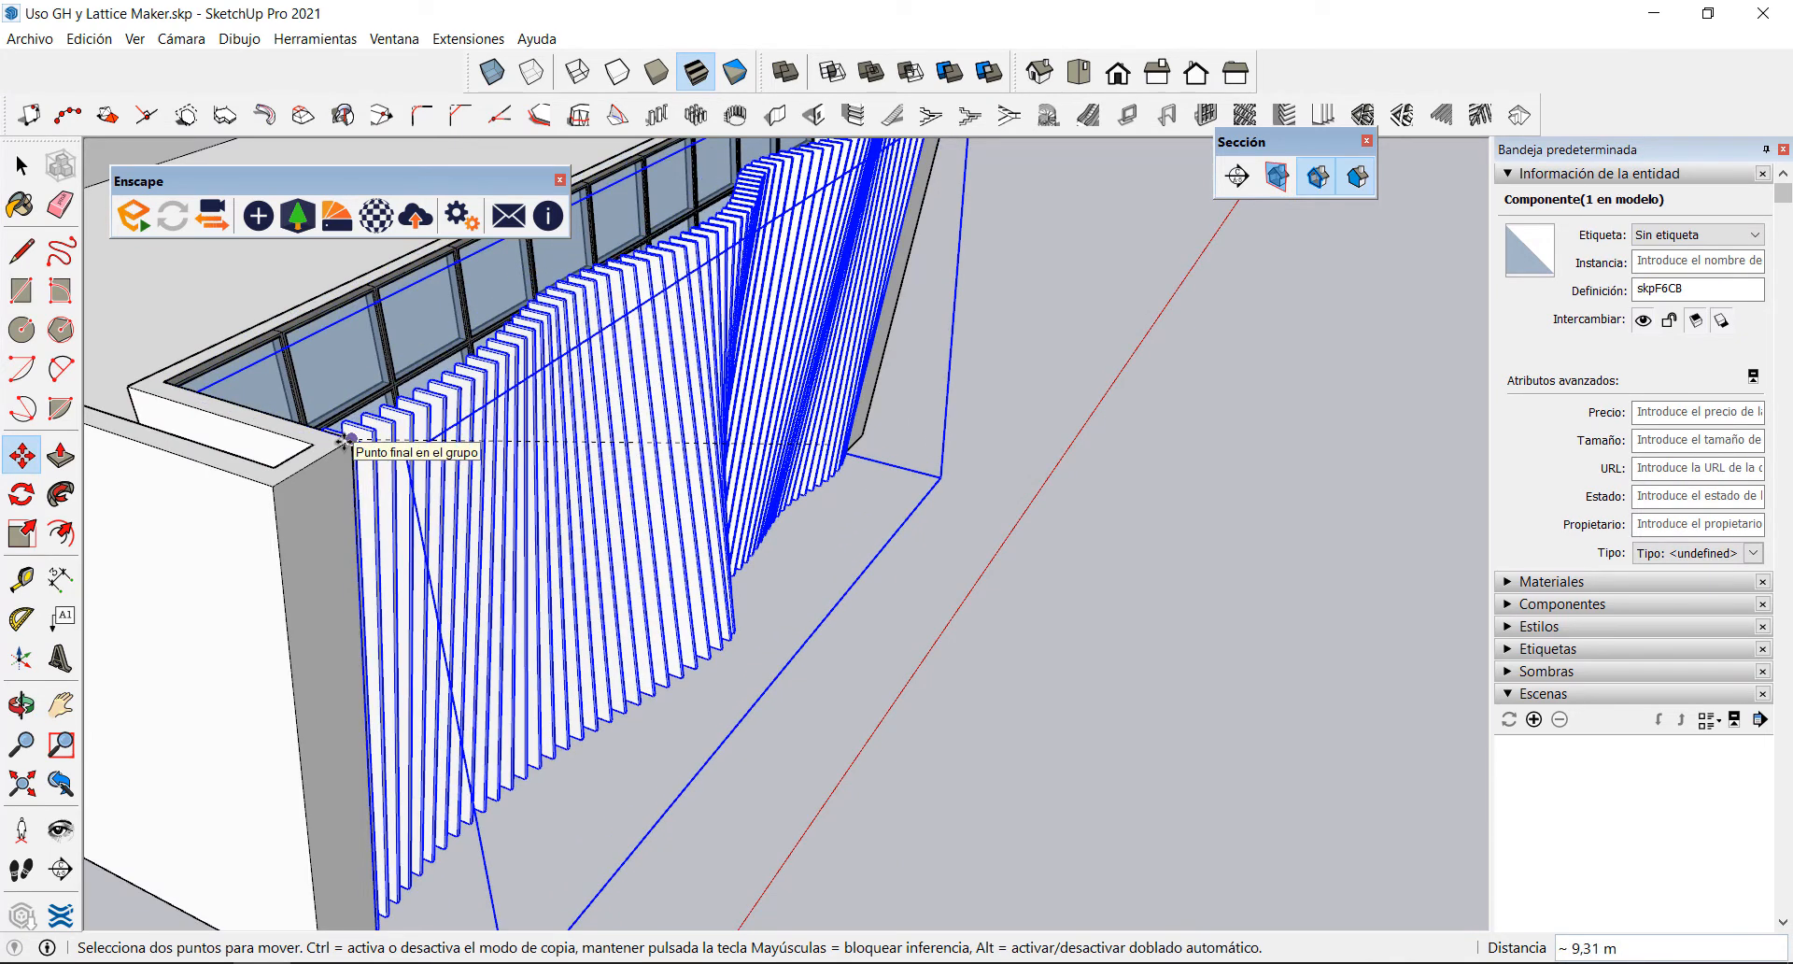
left_click(344, 438)
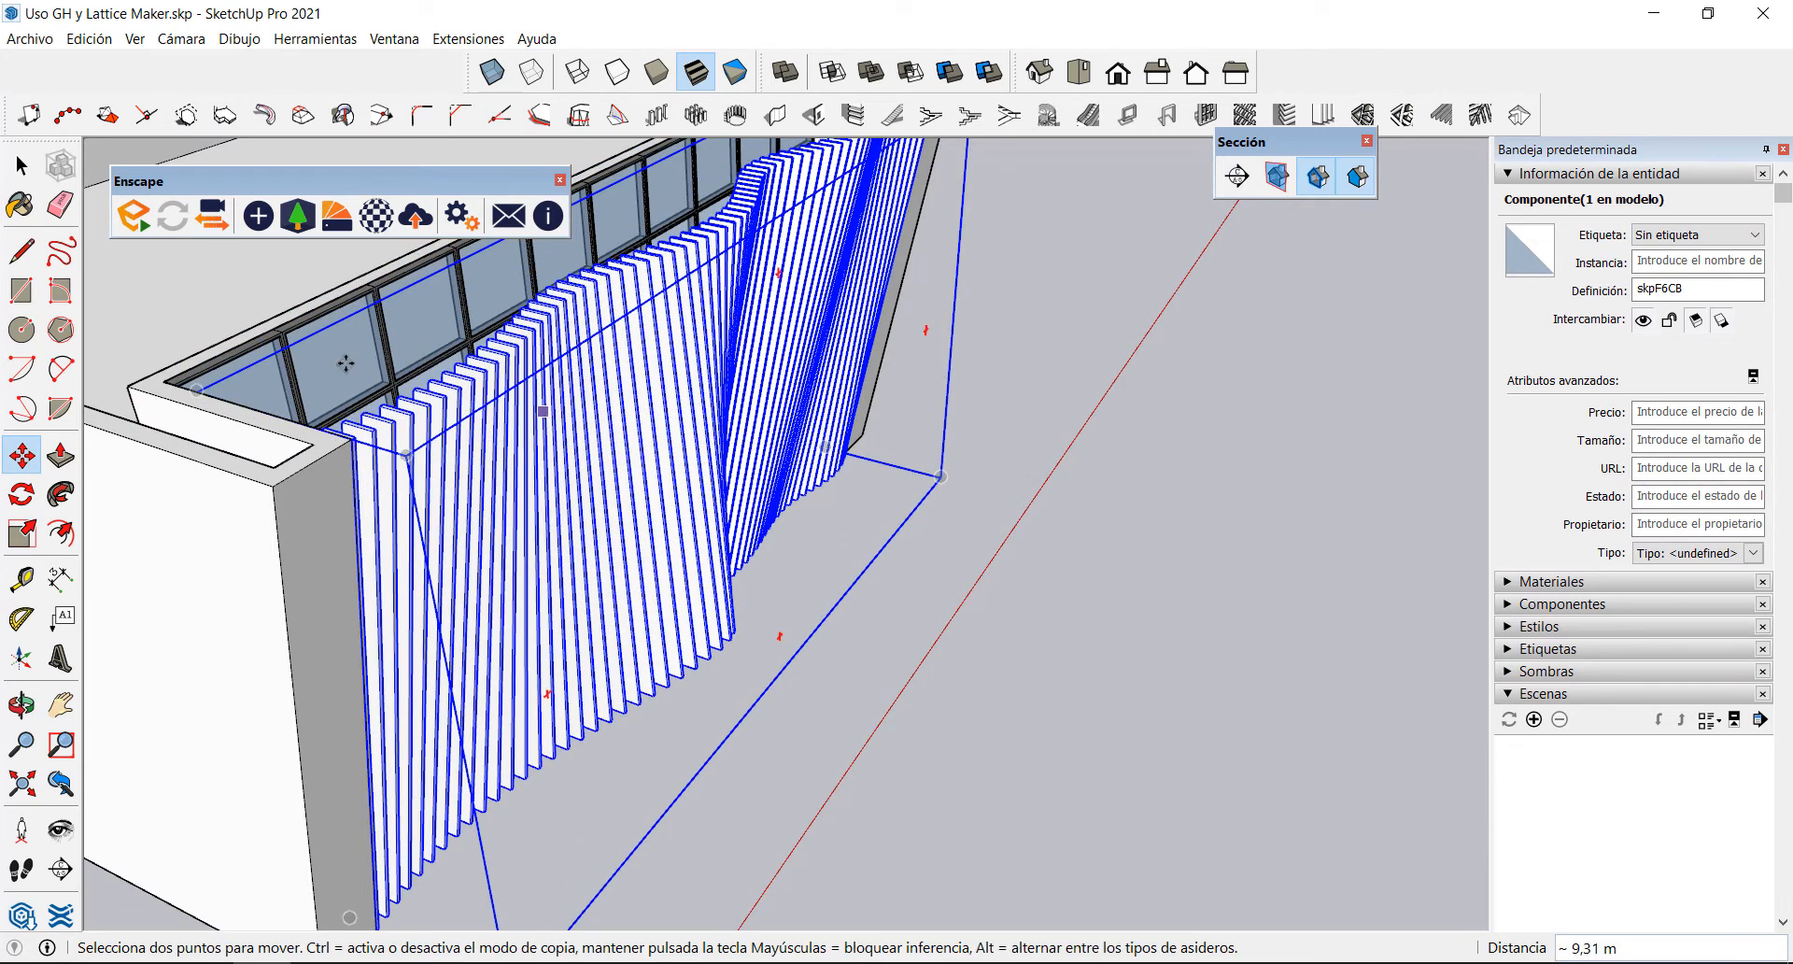
Step: Deselect the slat component and examine how it fits between the side walls and against the glazed facade
left_click(22, 166)
middle_click_drag(1064, 479, 651, 435)
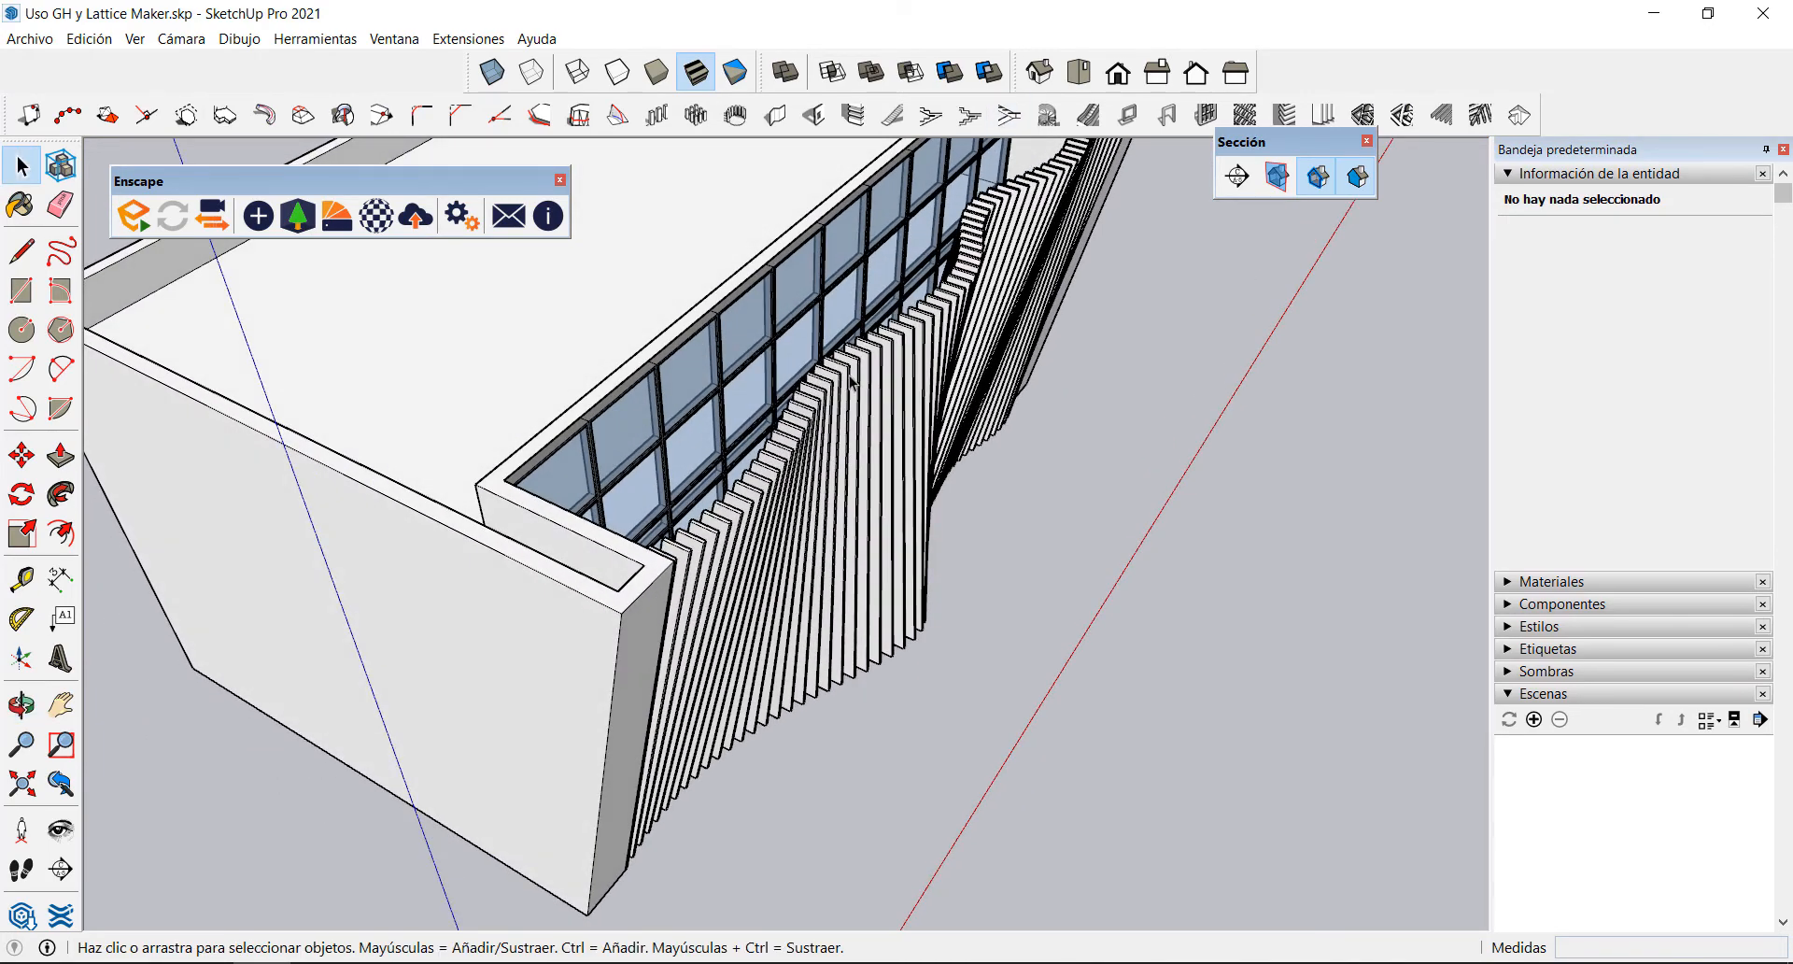
middle_click_drag(1005, 160, 763, 705)
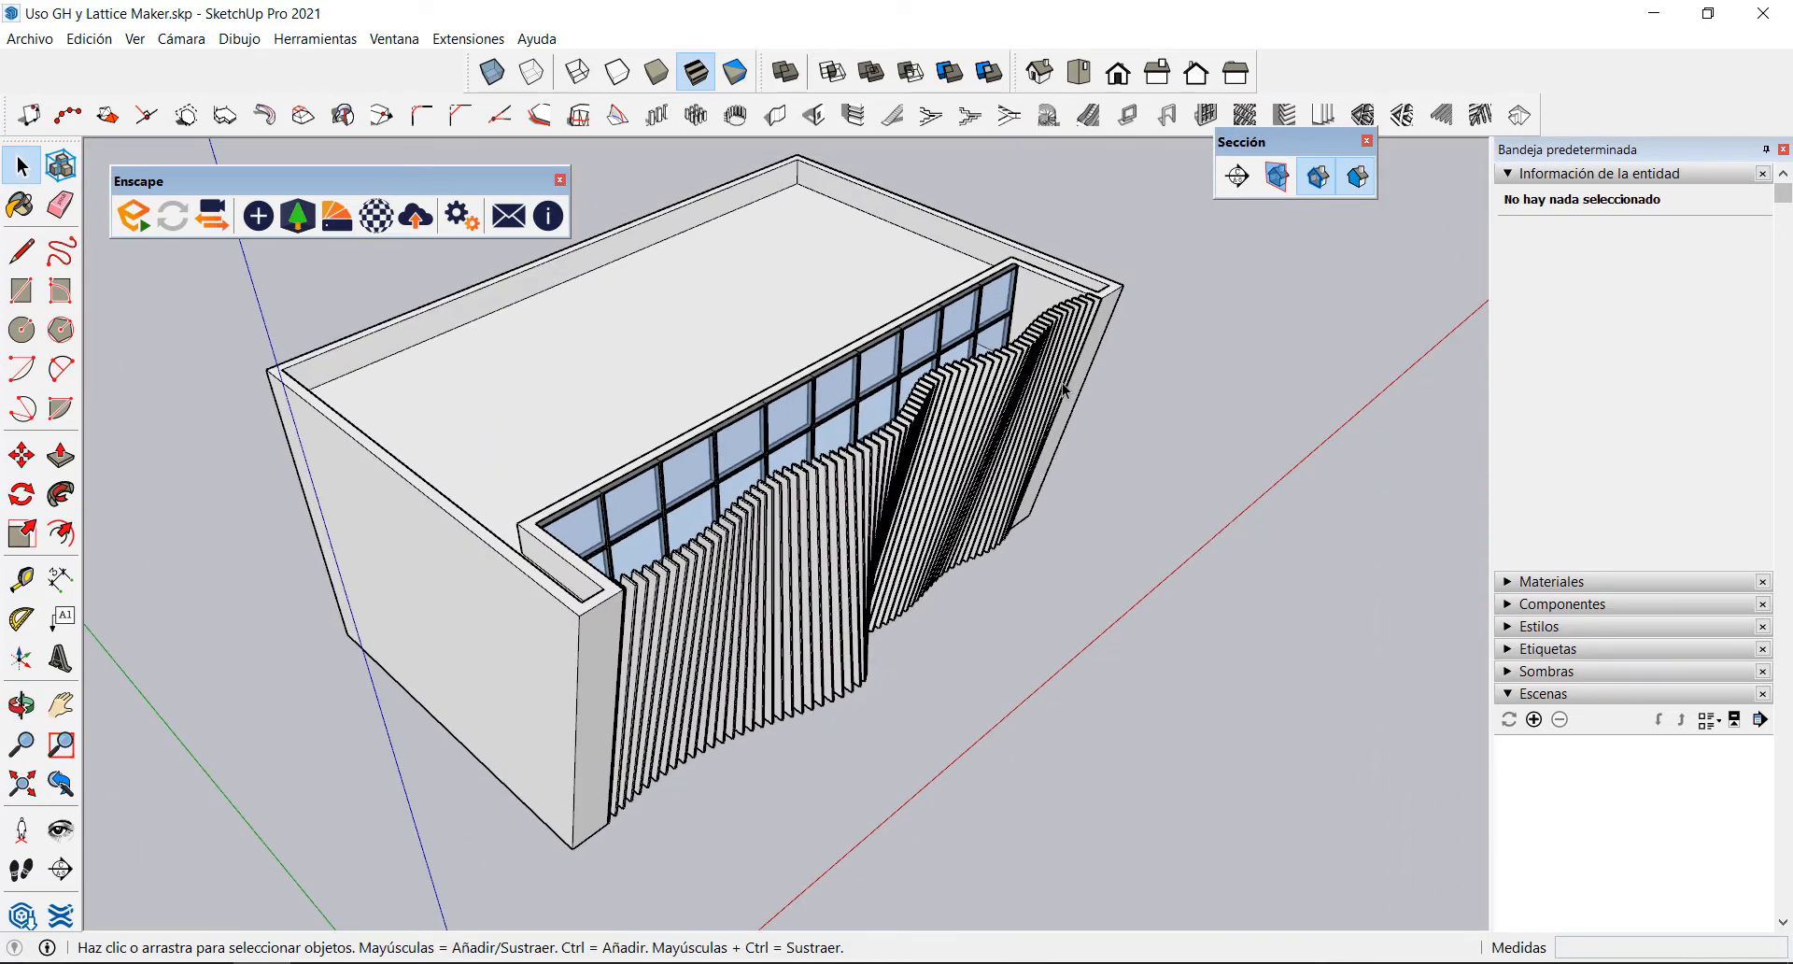
middle_click_drag(1065, 391, 1036, 349)
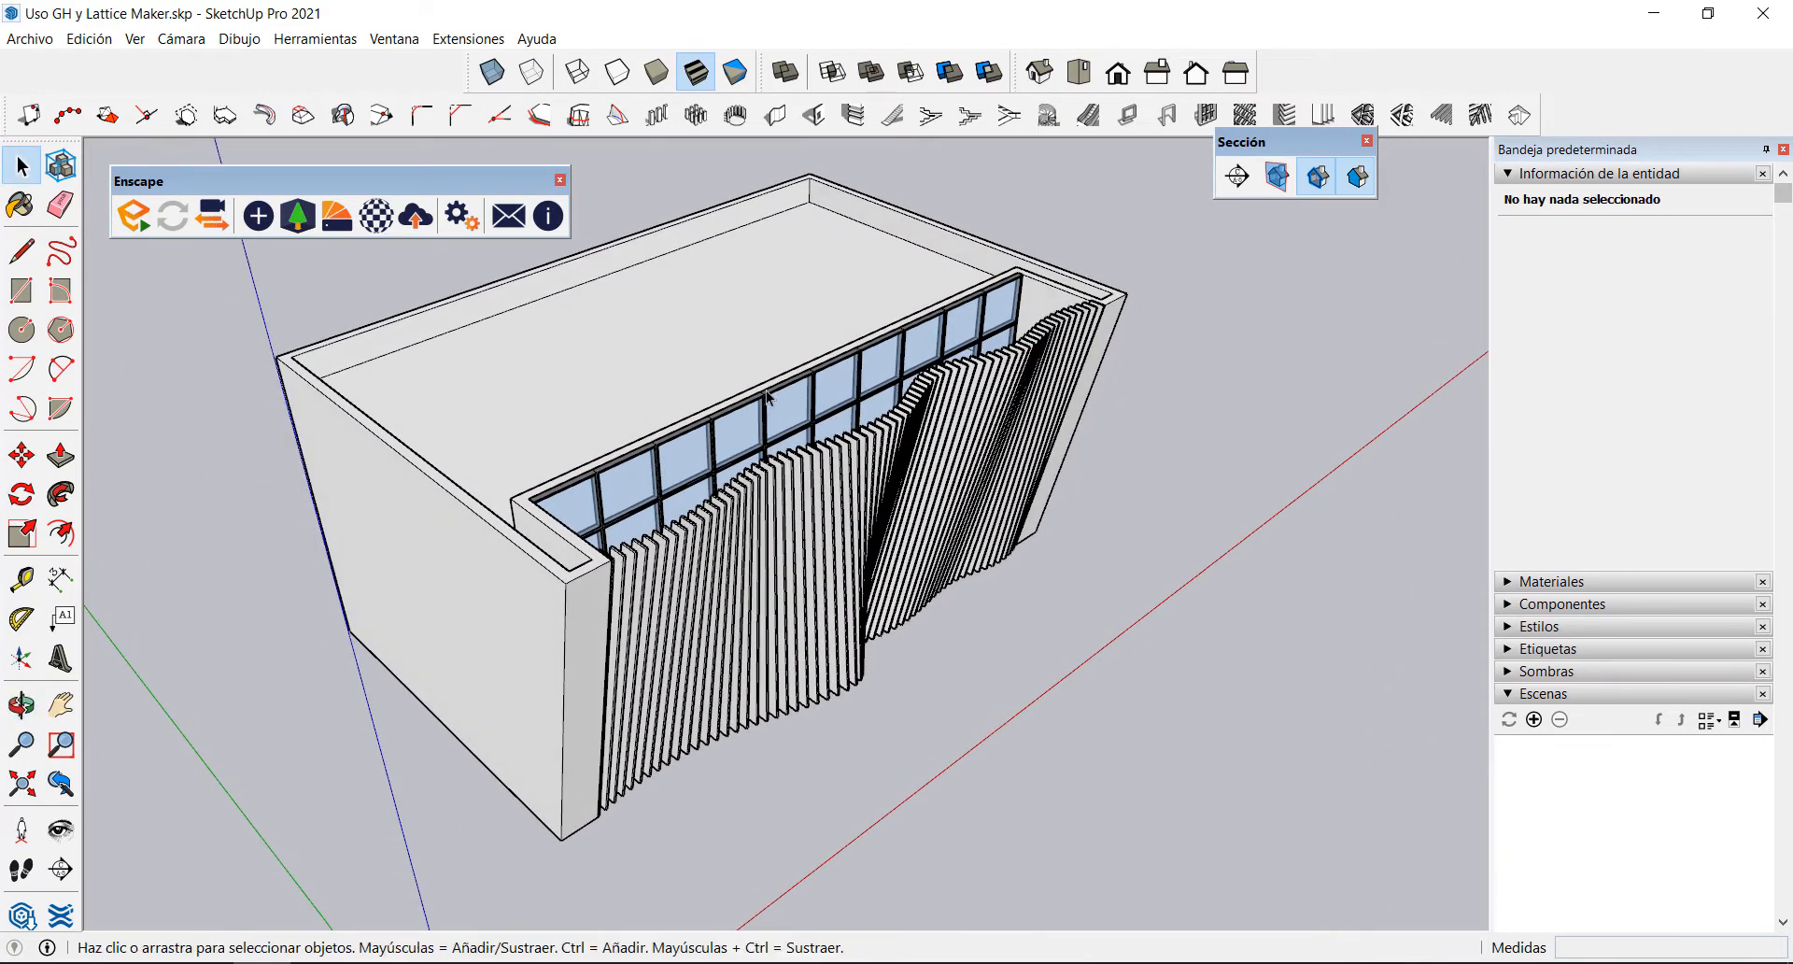
middle_click_drag(767, 397, 978, 513)
middle_click_drag(1123, 373, 1174, 367)
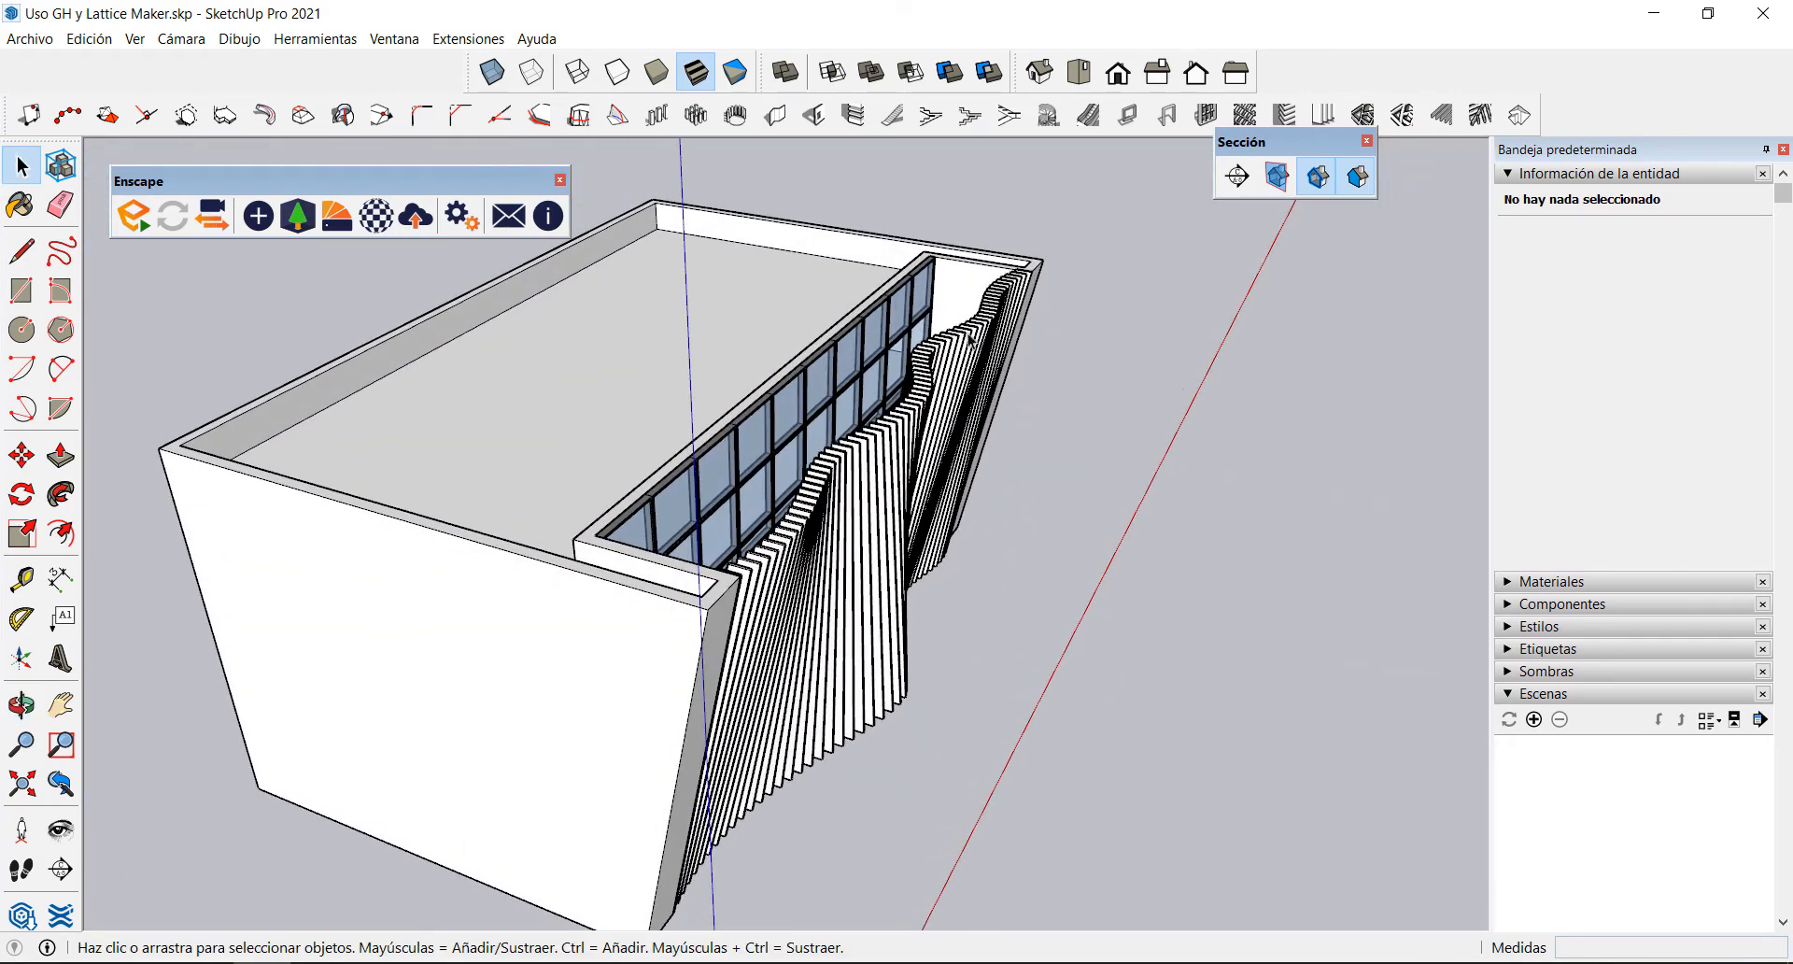
middle_click_drag(970, 337, 598, 383)
Step: Draw a 32.50 by 5.80 m rectangle over the slats and inner glazed facade, and extrude it 0.30 m as a roof slab
left_click(22, 291)
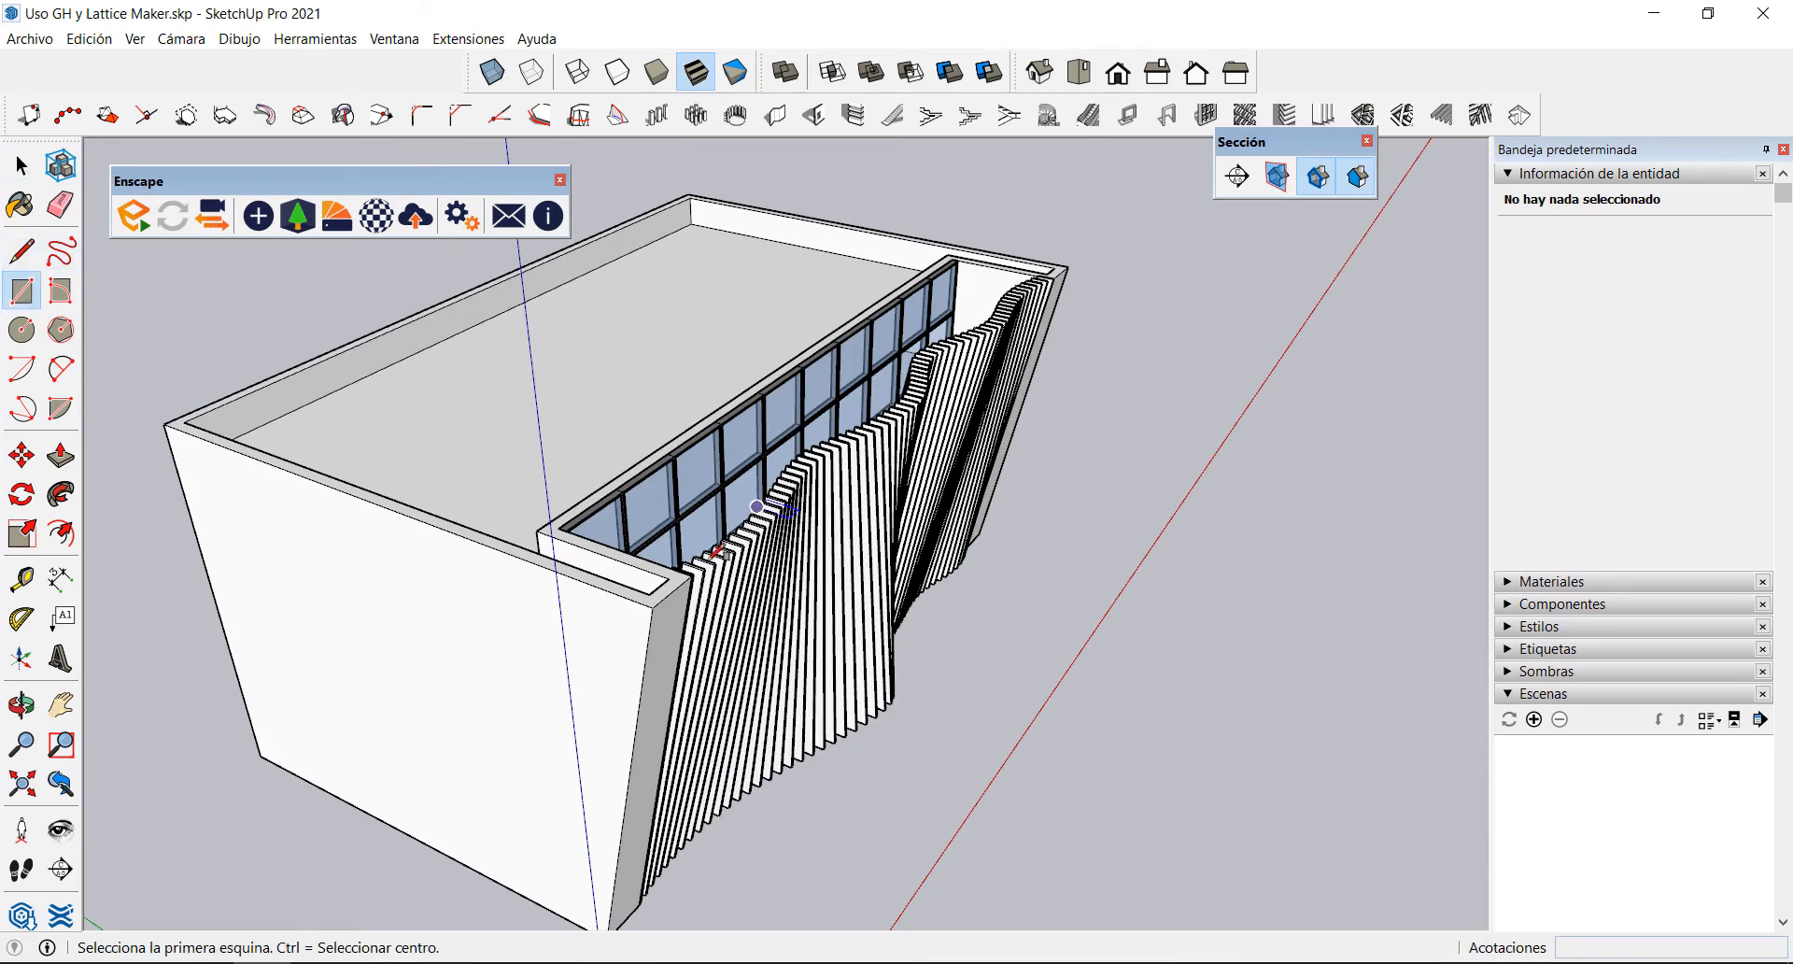
left_click(654, 607)
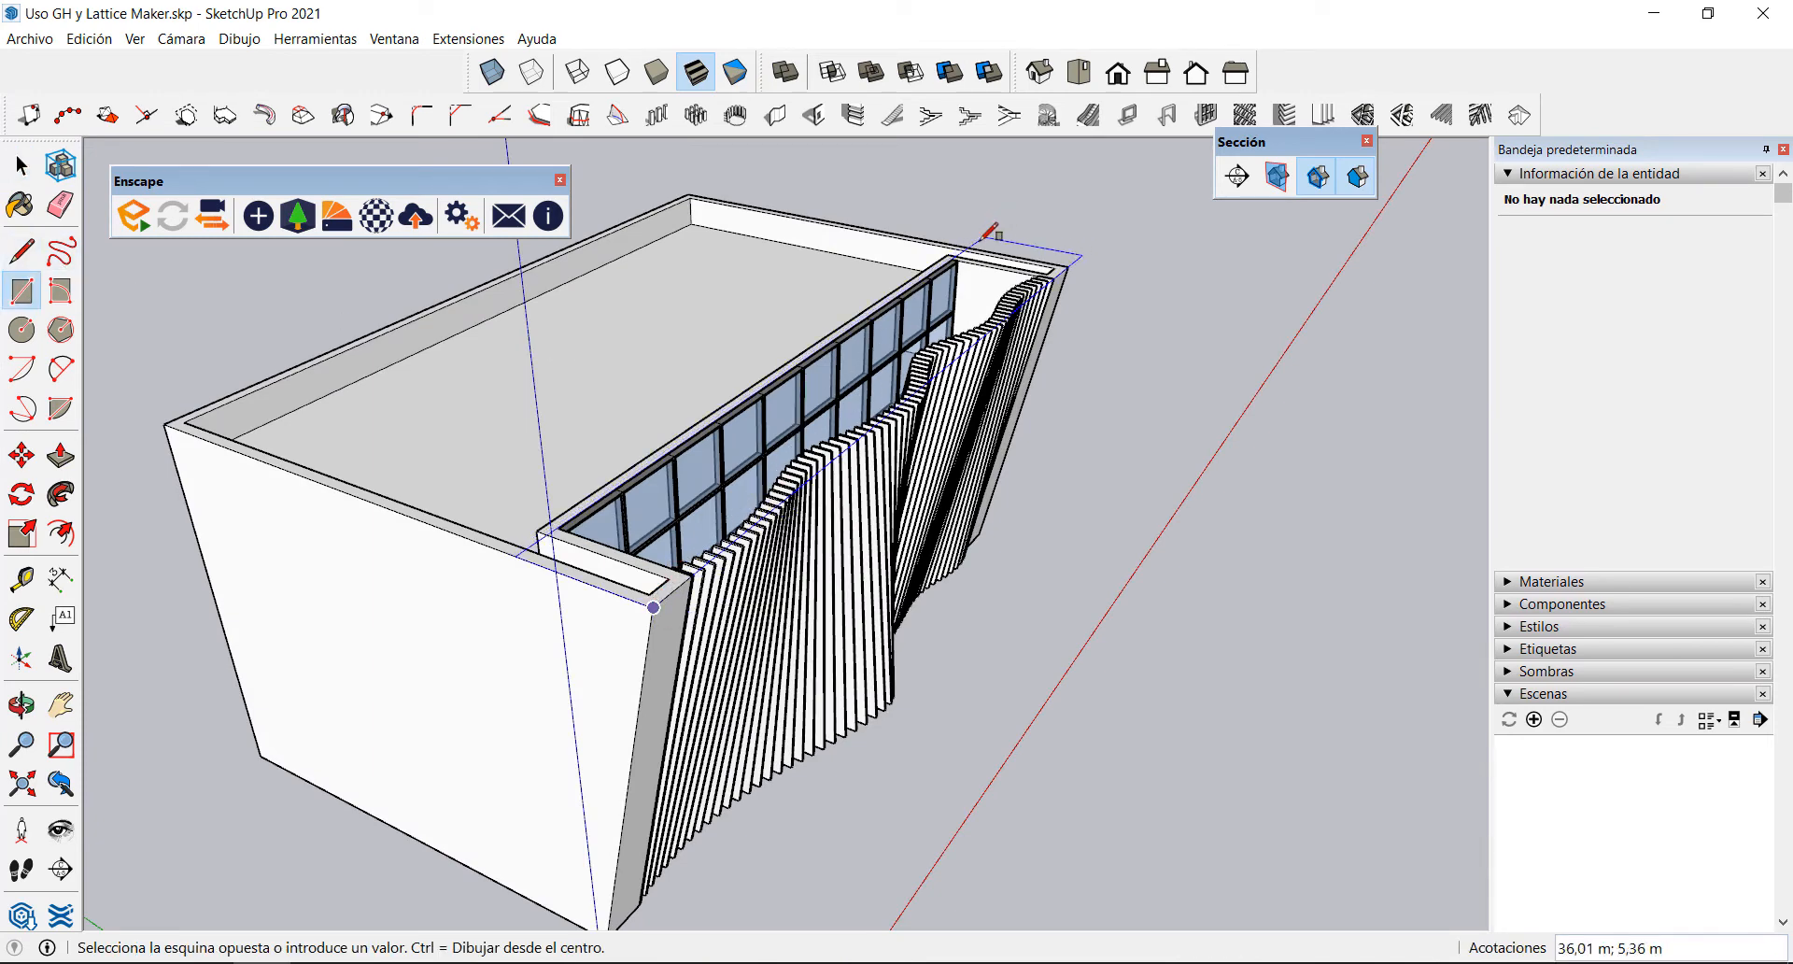
left_click(948, 252)
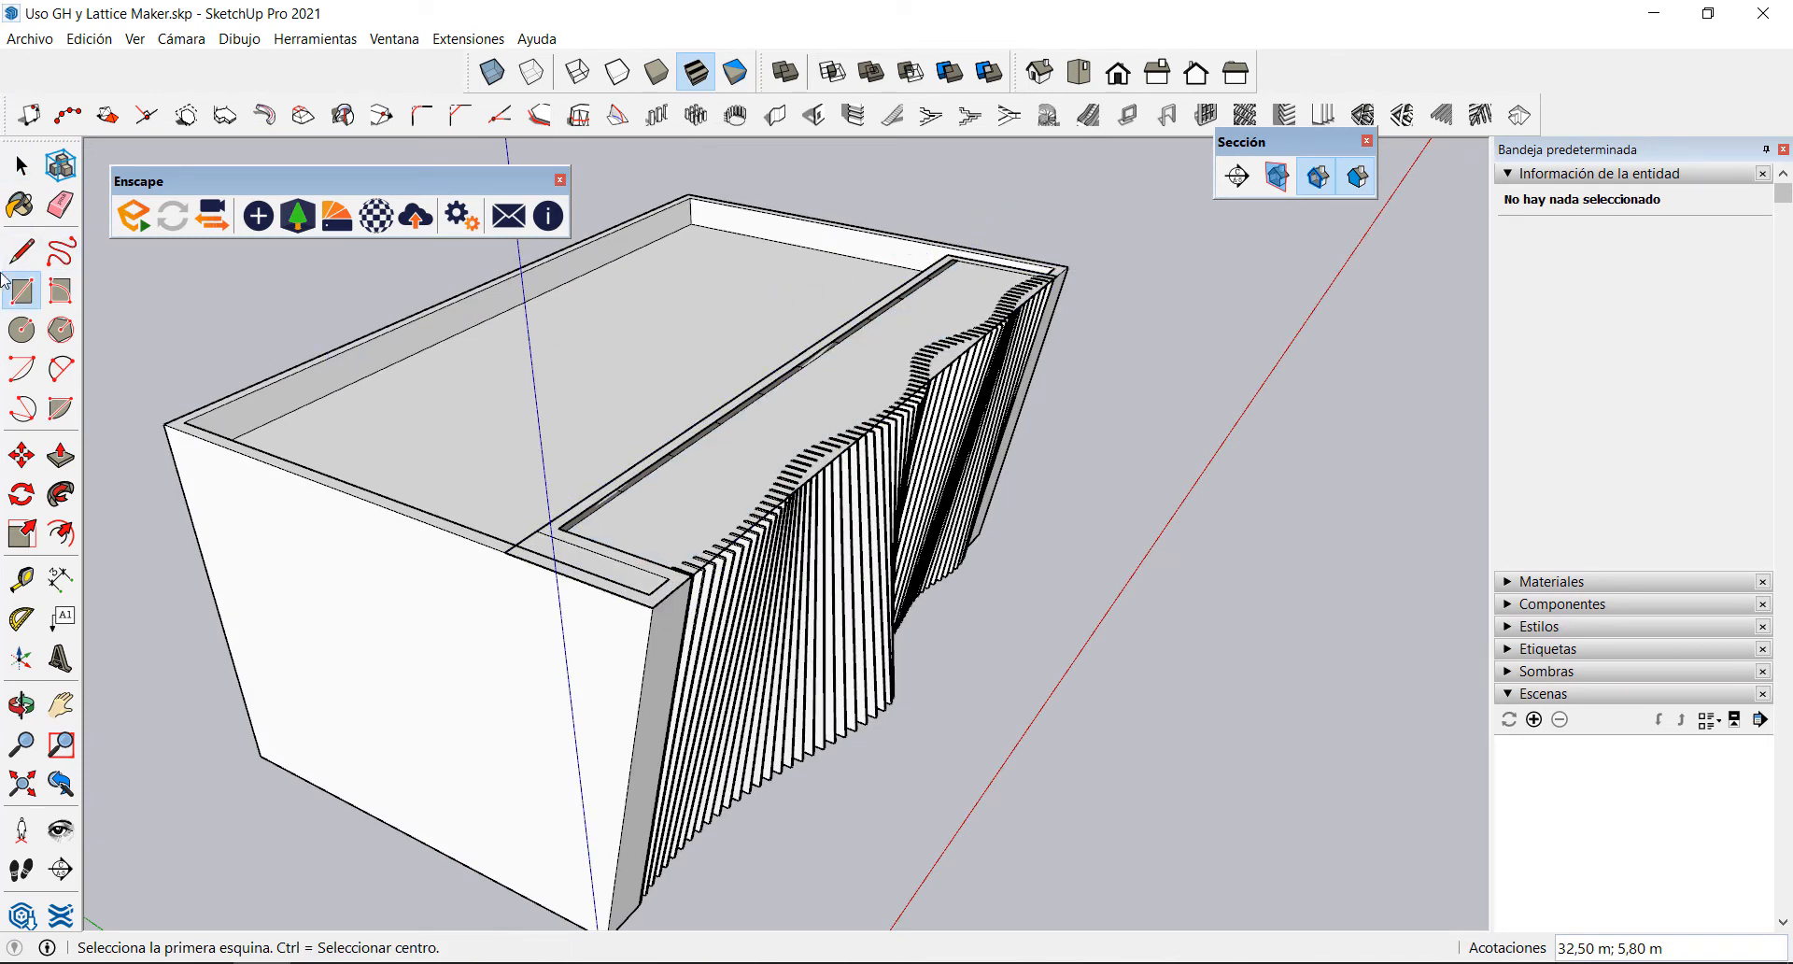
left_click(59, 455)
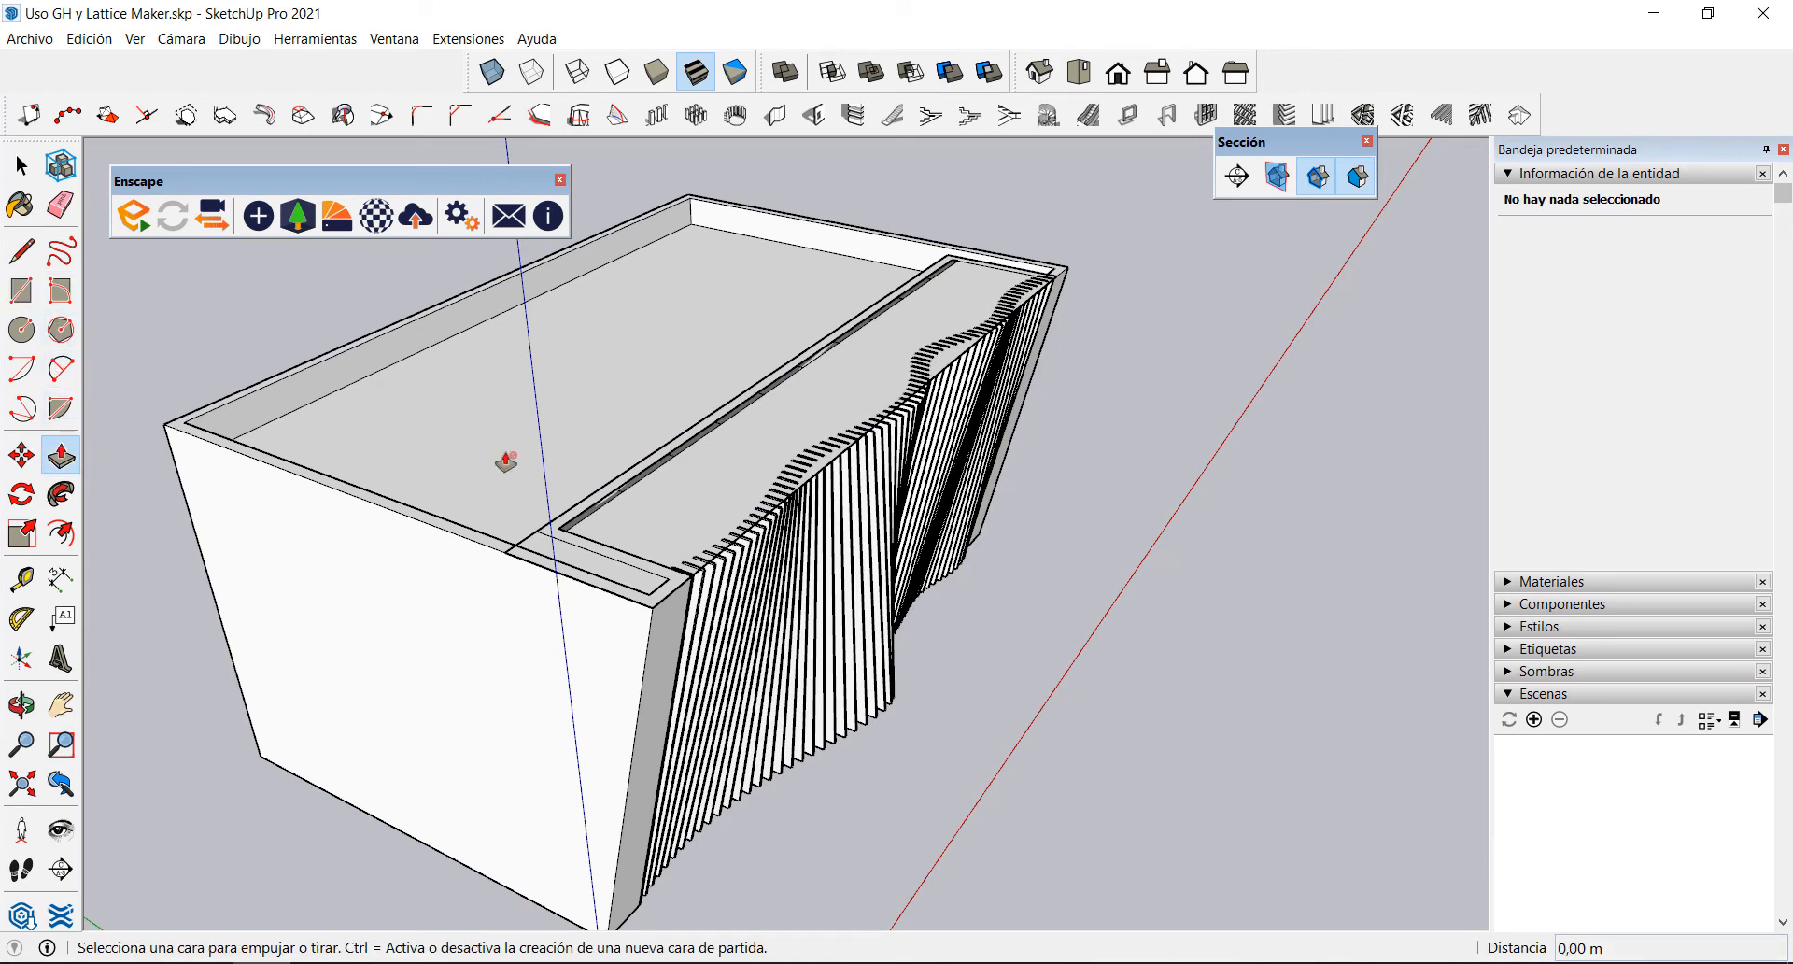
left_click(659, 502)
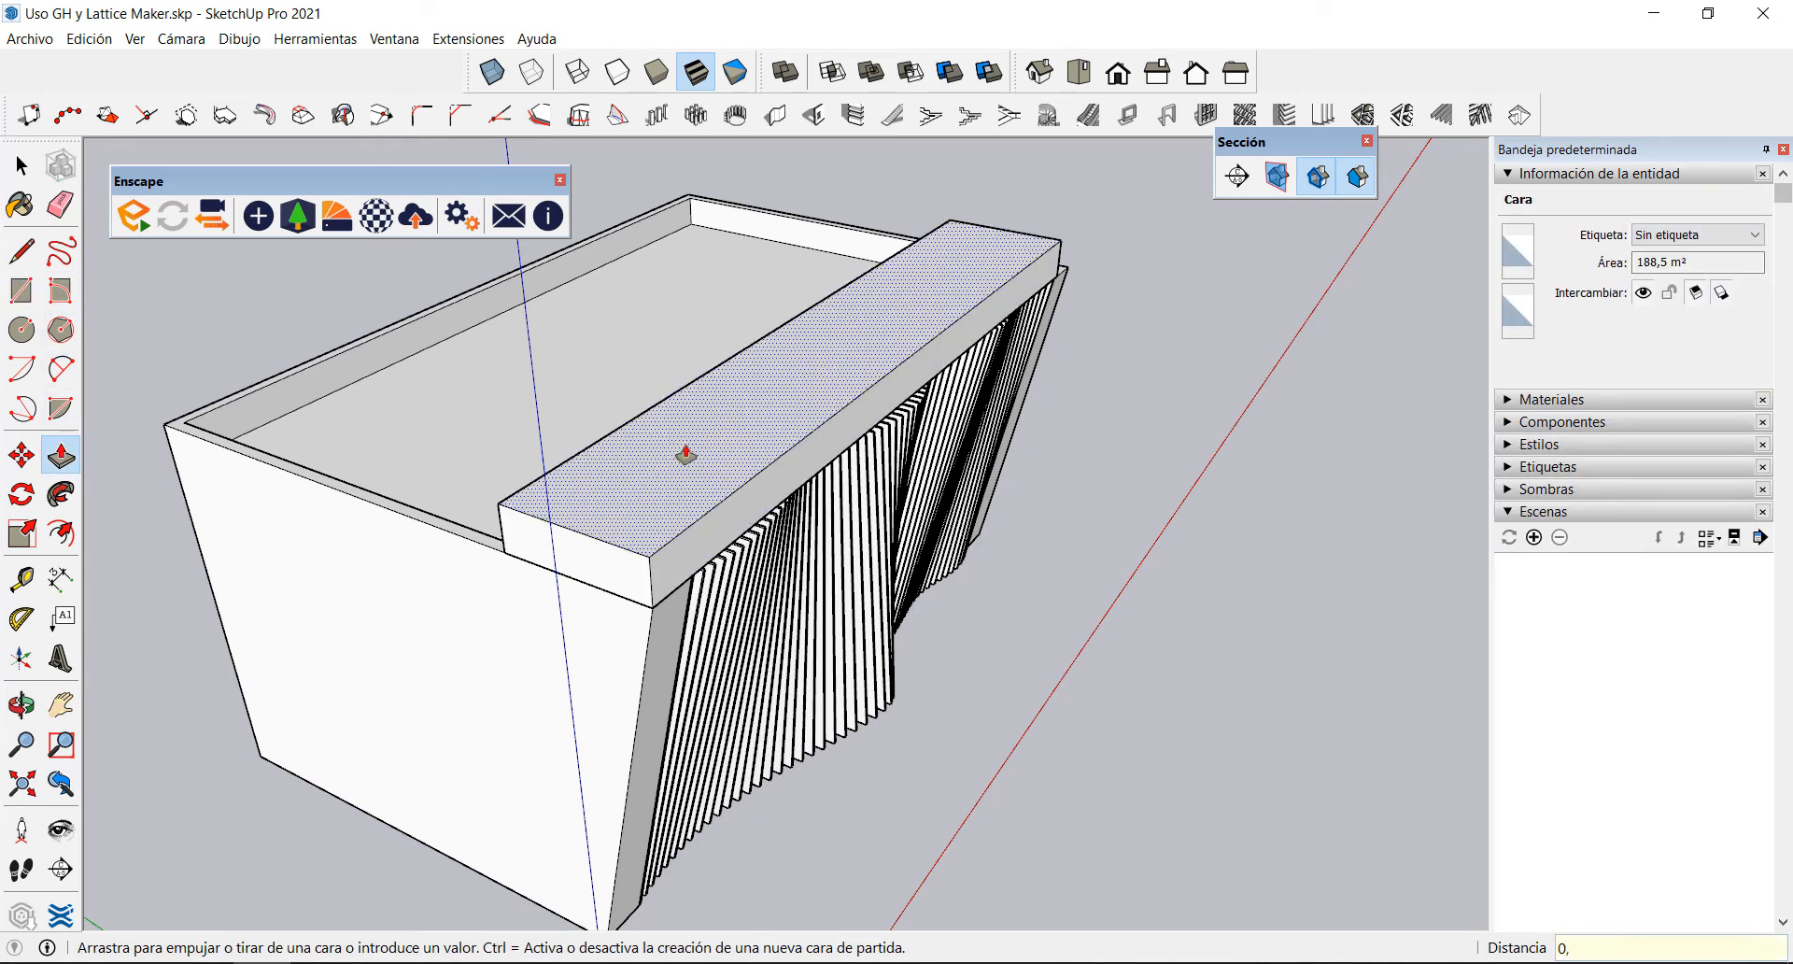
key("Return")
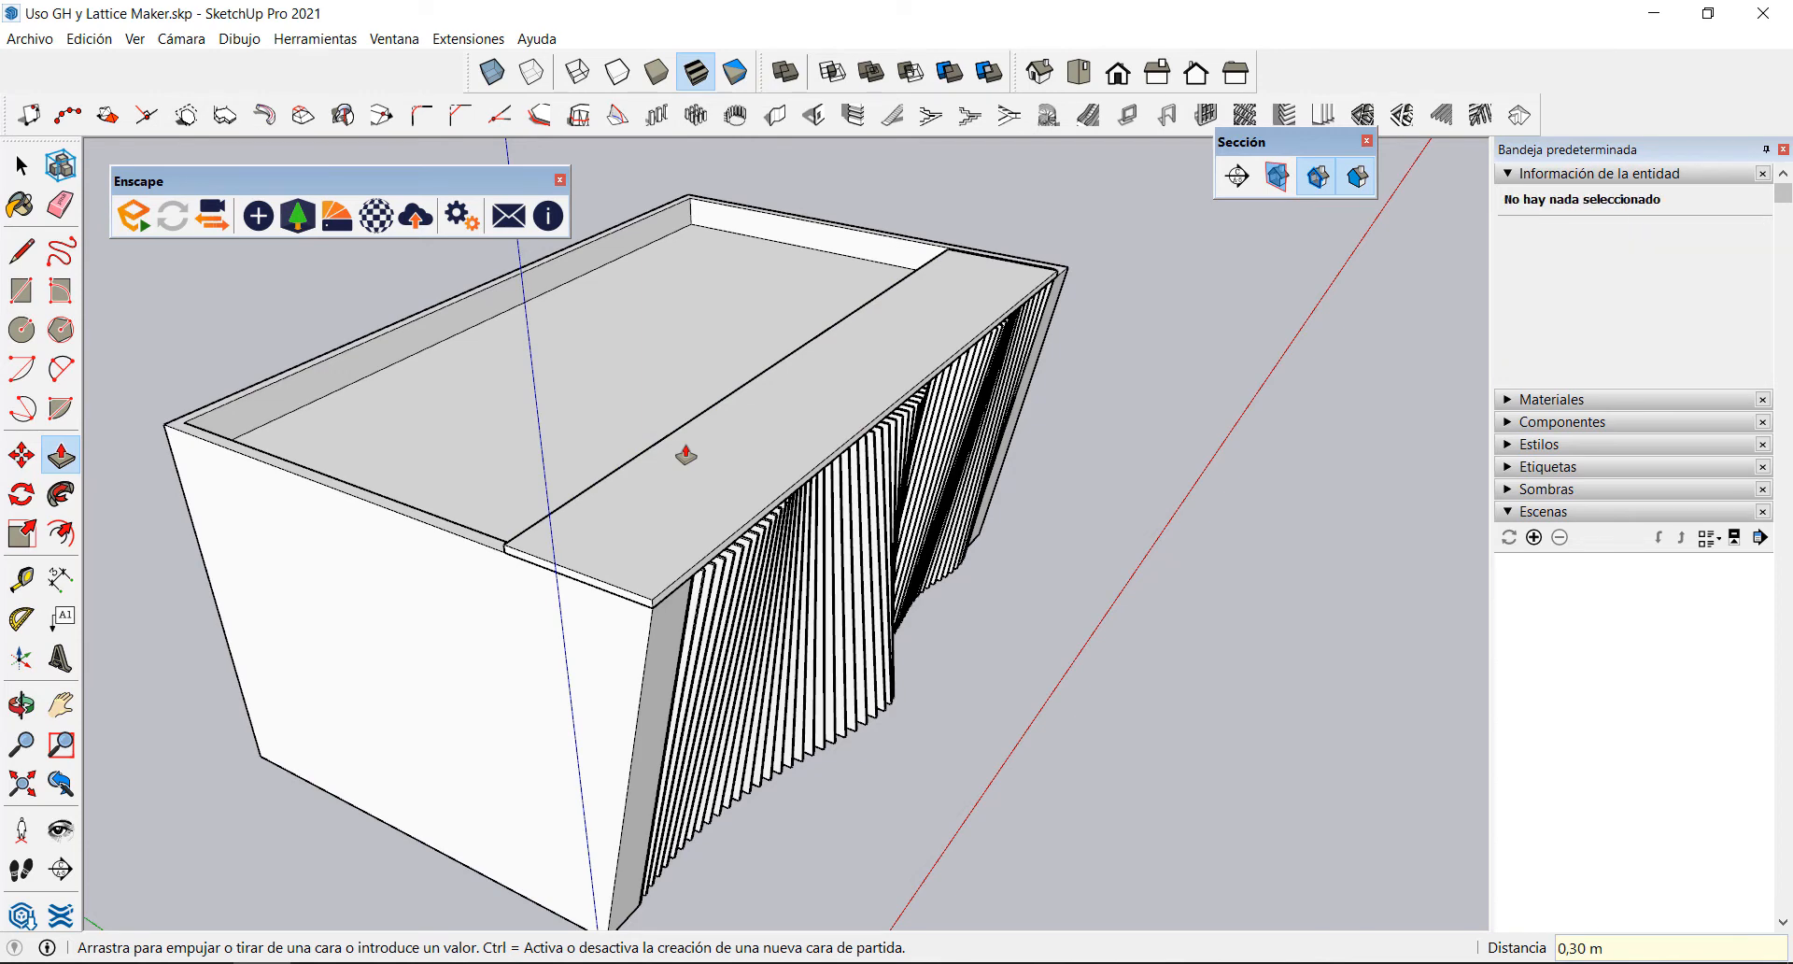
Step: Select the whole roof slab with its connected faces and edges, and make it a group
left_click(20, 166)
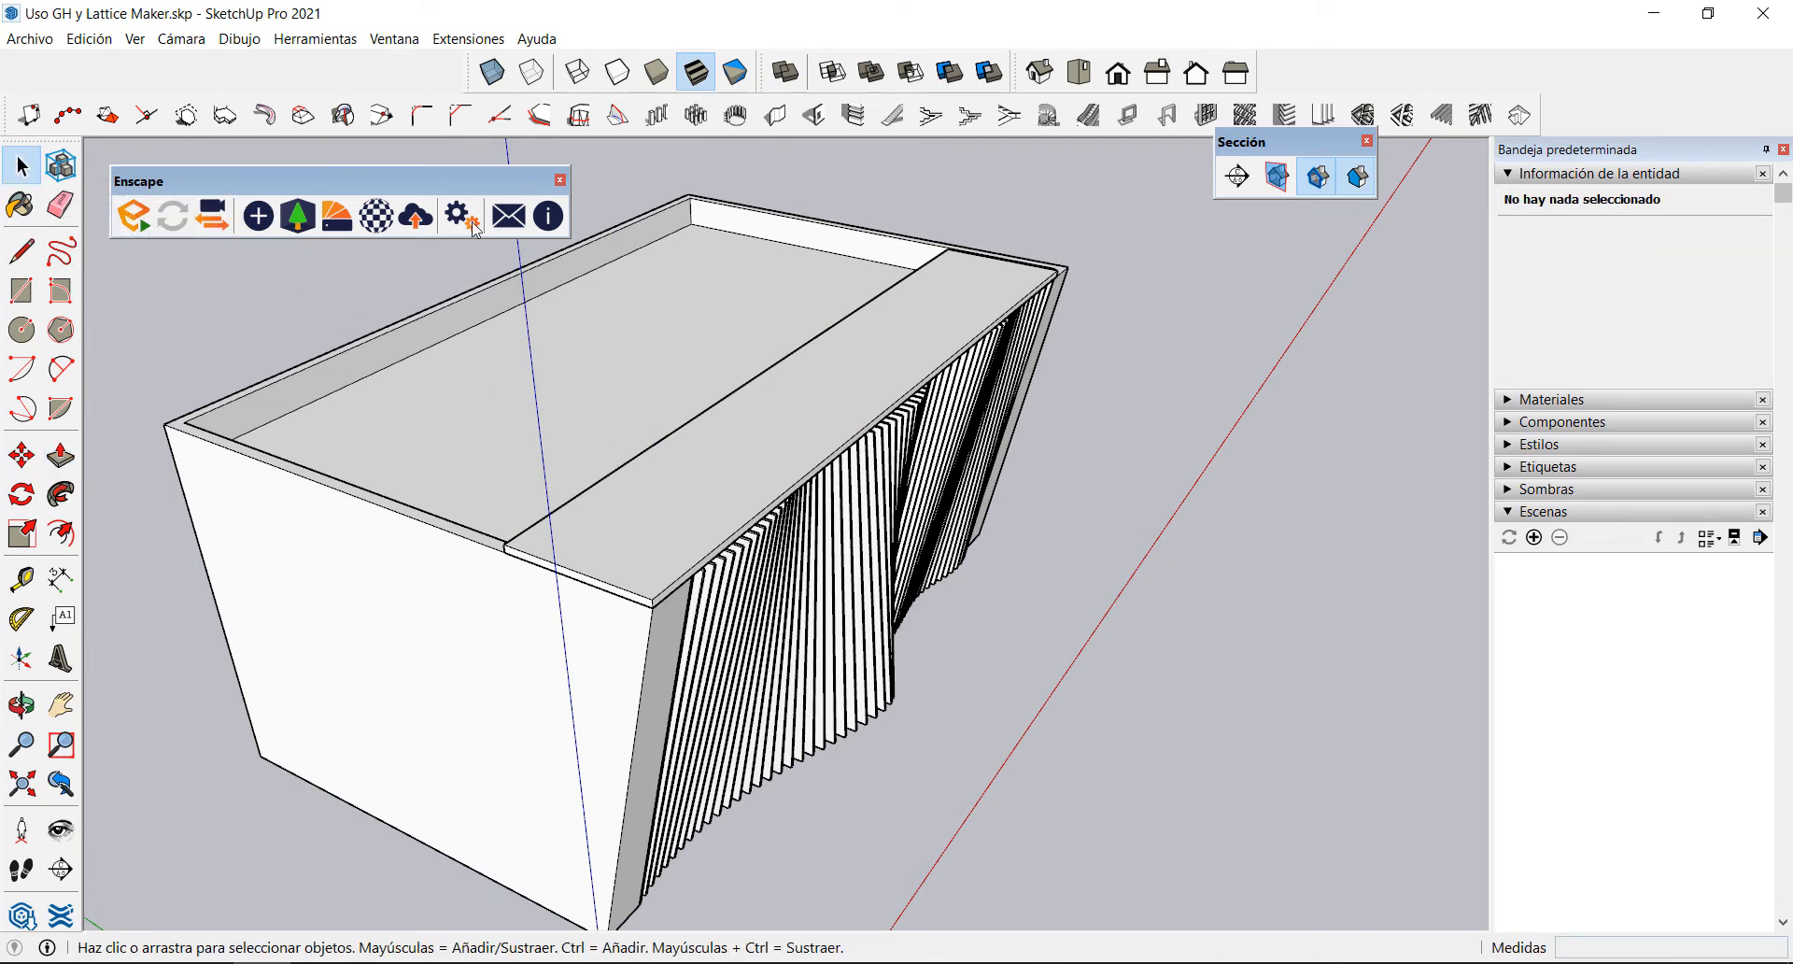
triple_click(906, 319)
right_click(904, 318)
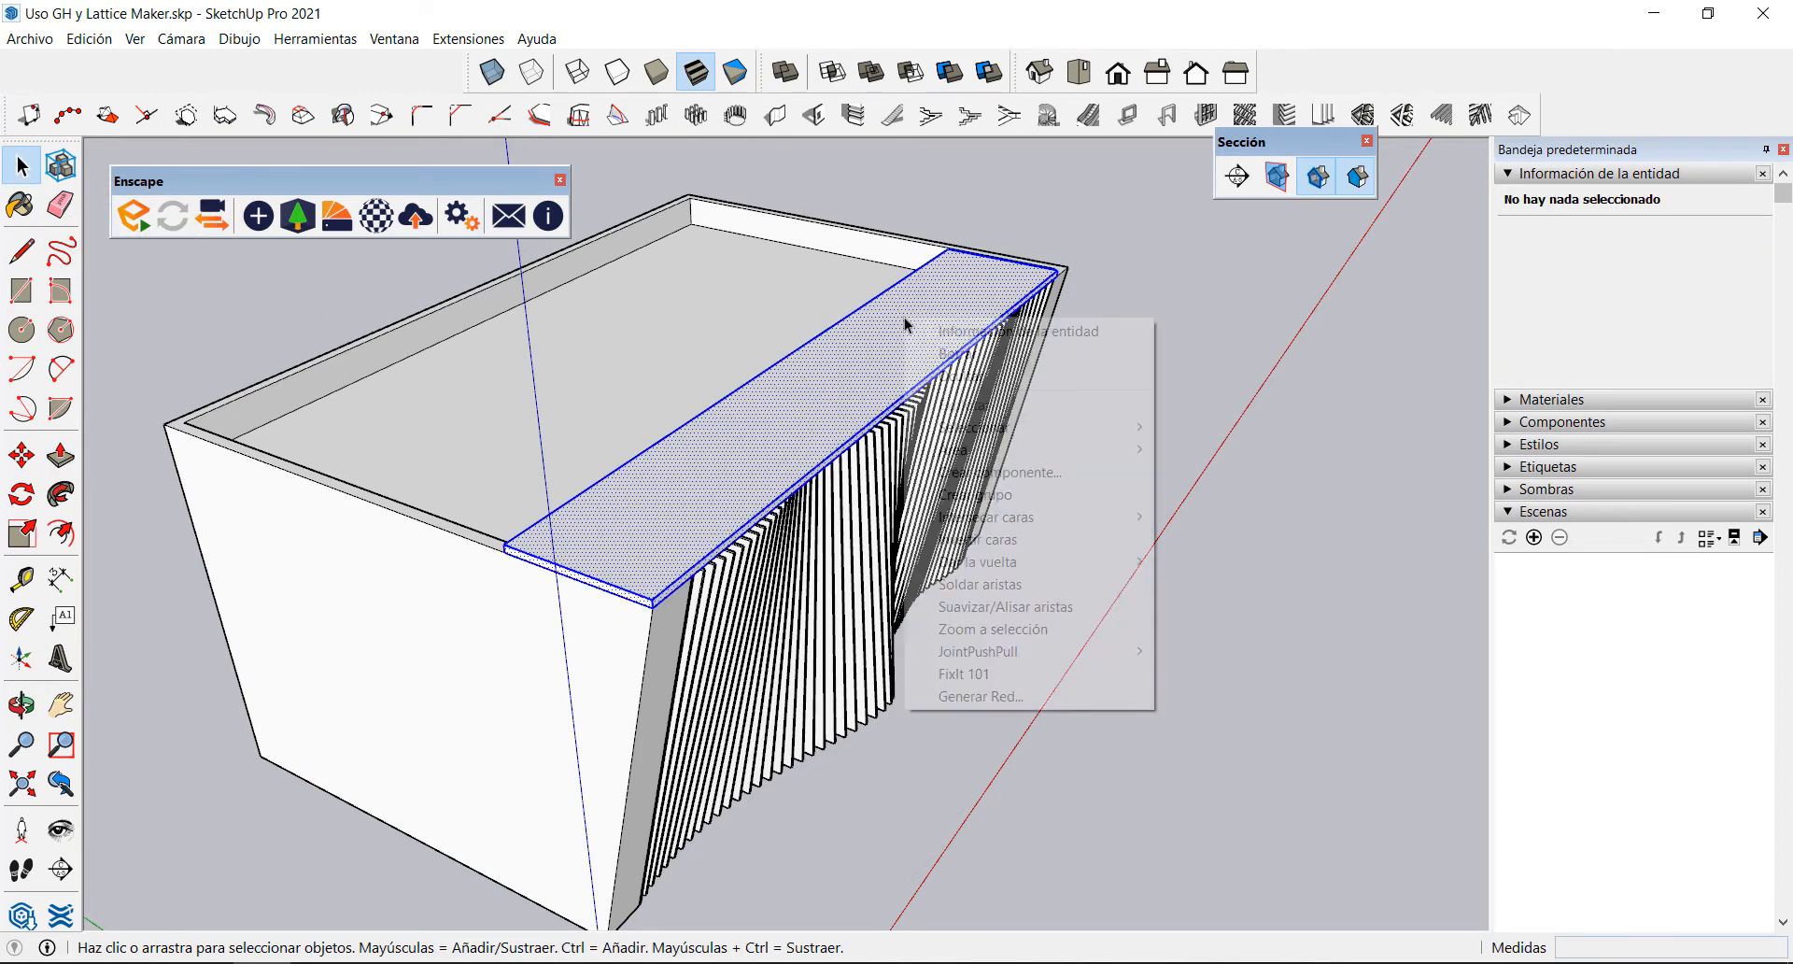
left_click(1008, 504)
Step: Inside the slab group, extend the short end face 1.50 m to the side wall's outer corner and close the group
middle_click_drag(1105, 373, 994, 478)
scroll(882, 428, "up", 5)
double_click(833, 439)
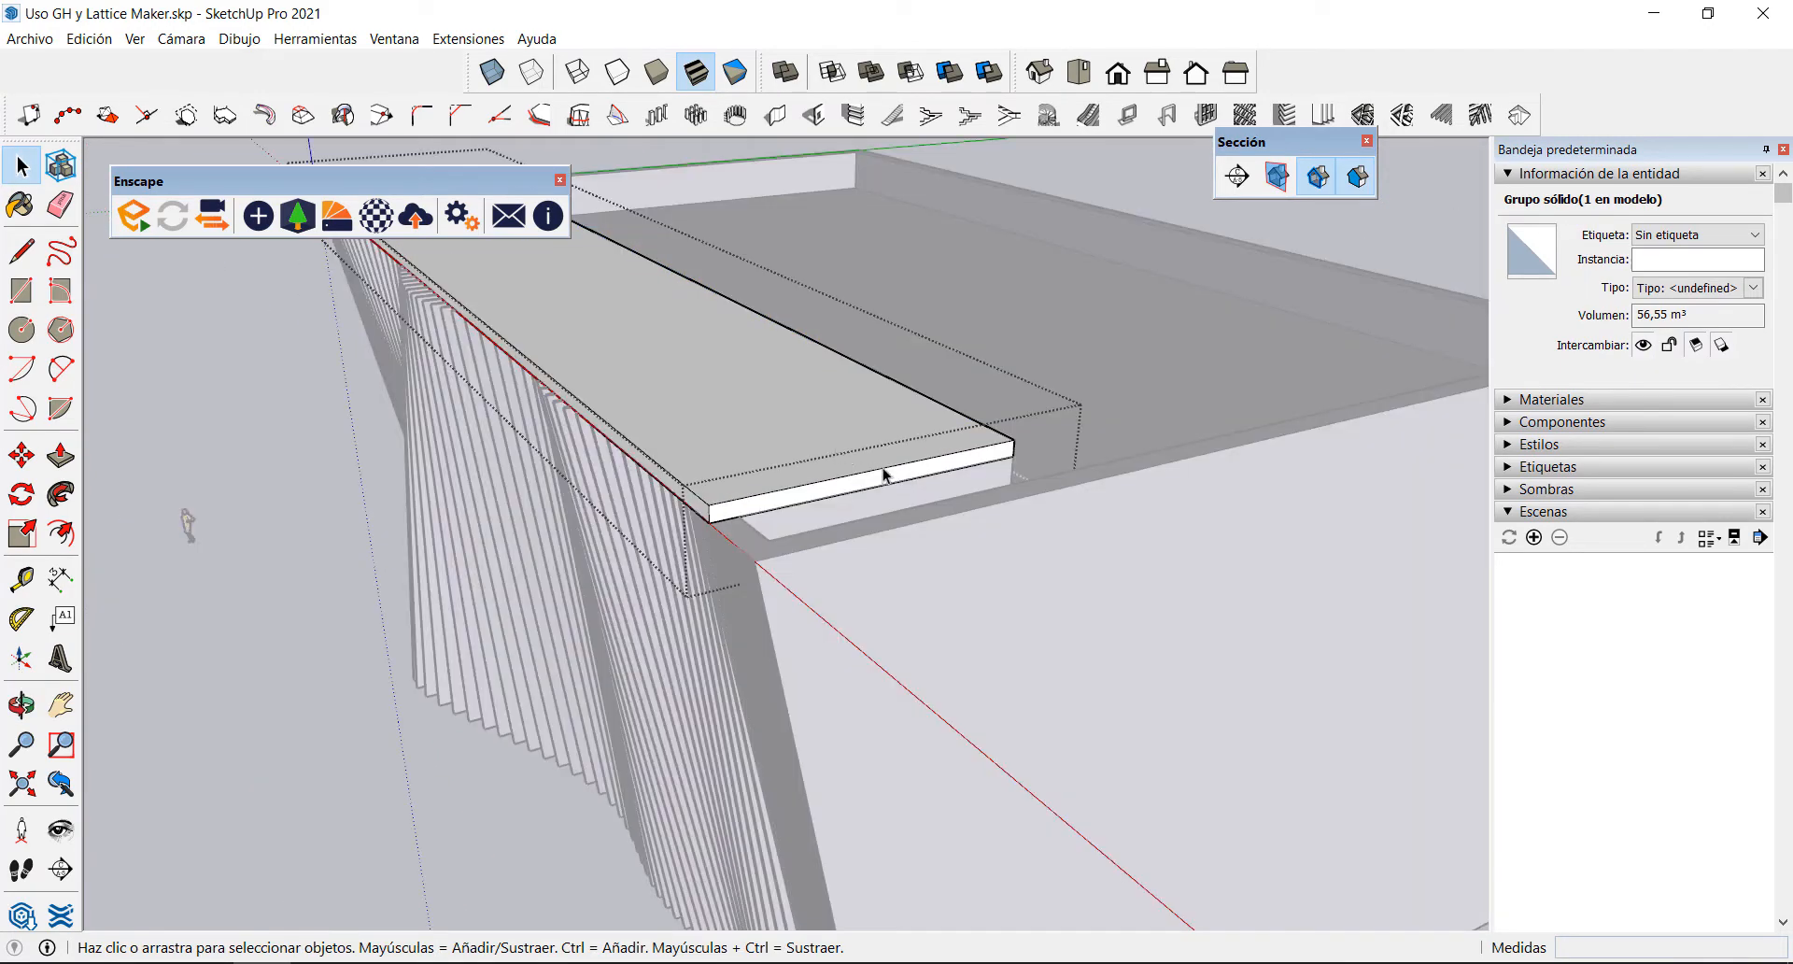
key("p")
left_click_drag(831, 493, 780, 560)
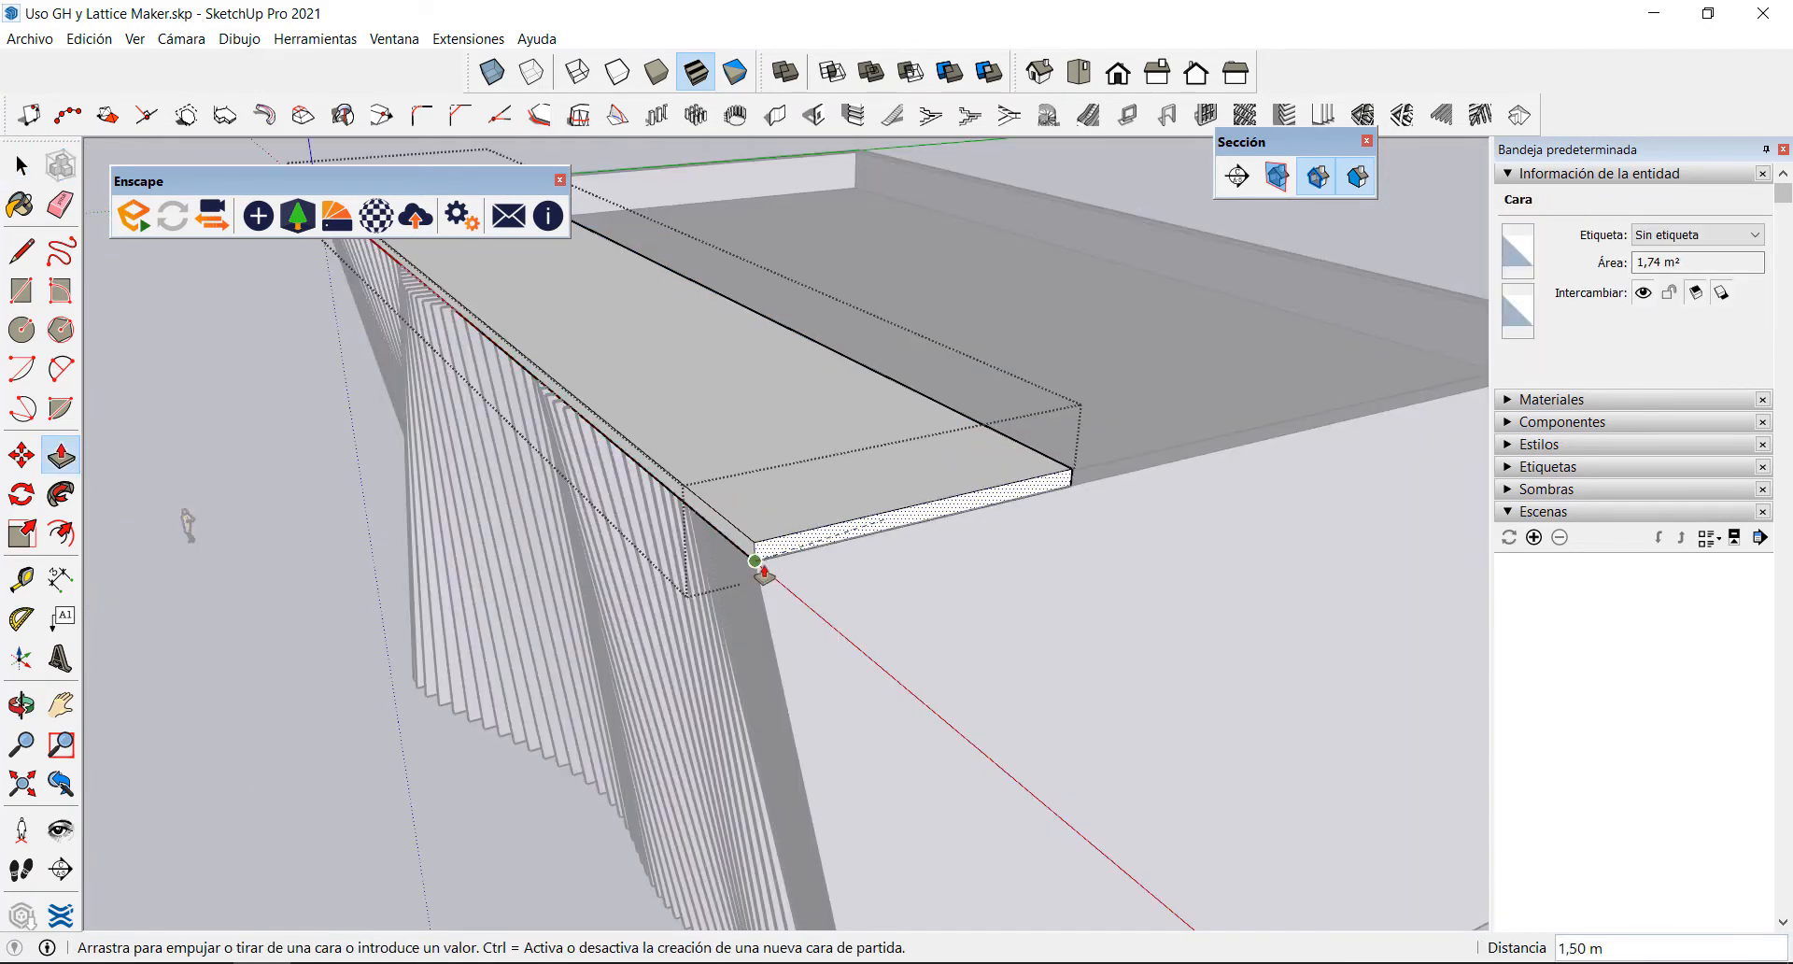
left_click(764, 571)
middle_click_drag(997, 481, 613, 431)
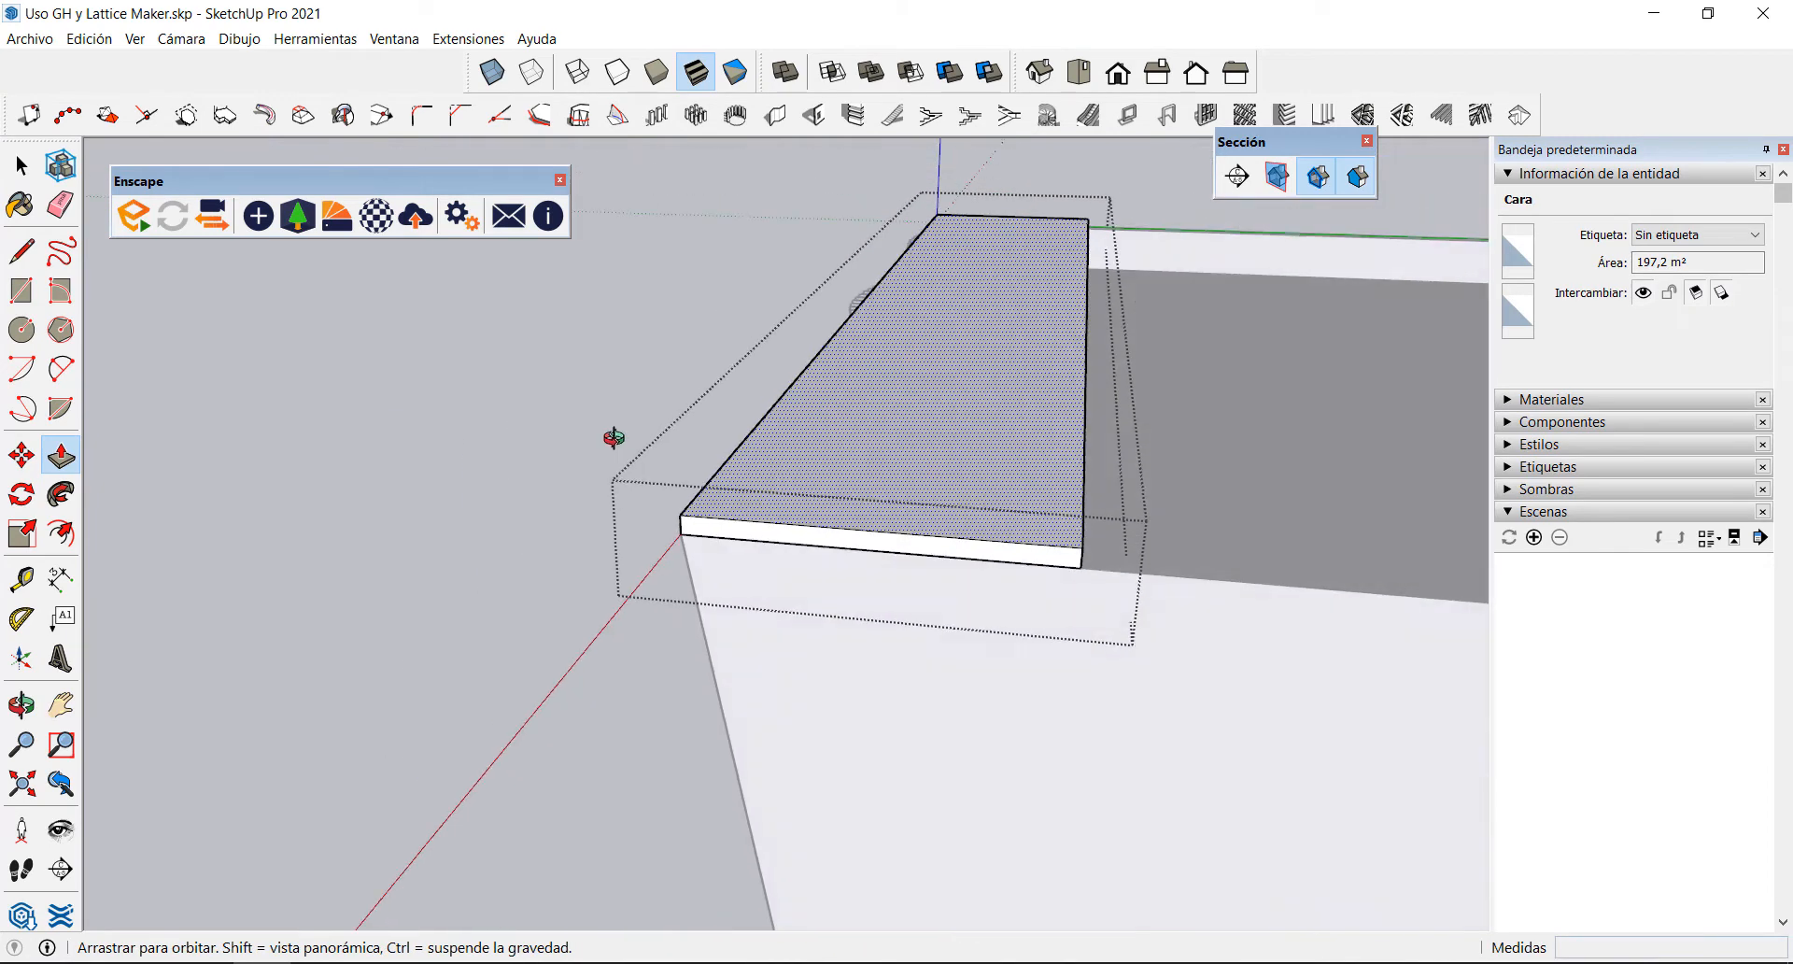
left_click(22, 166)
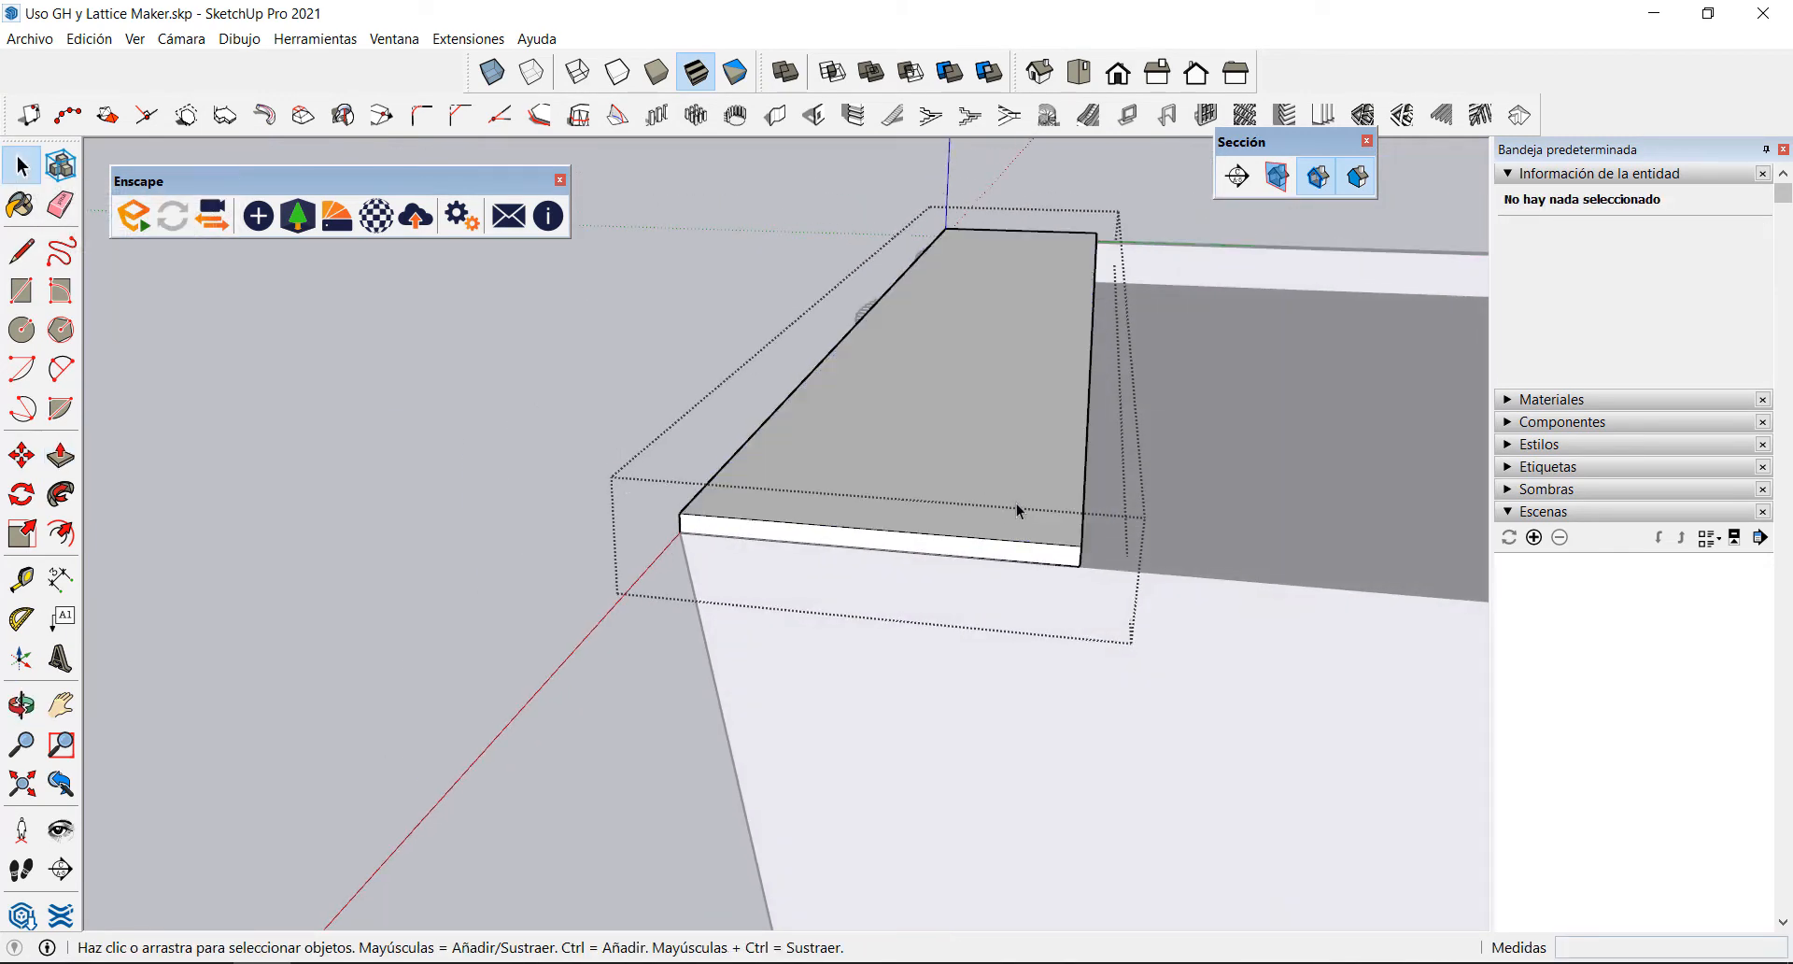
left_click(284, 405)
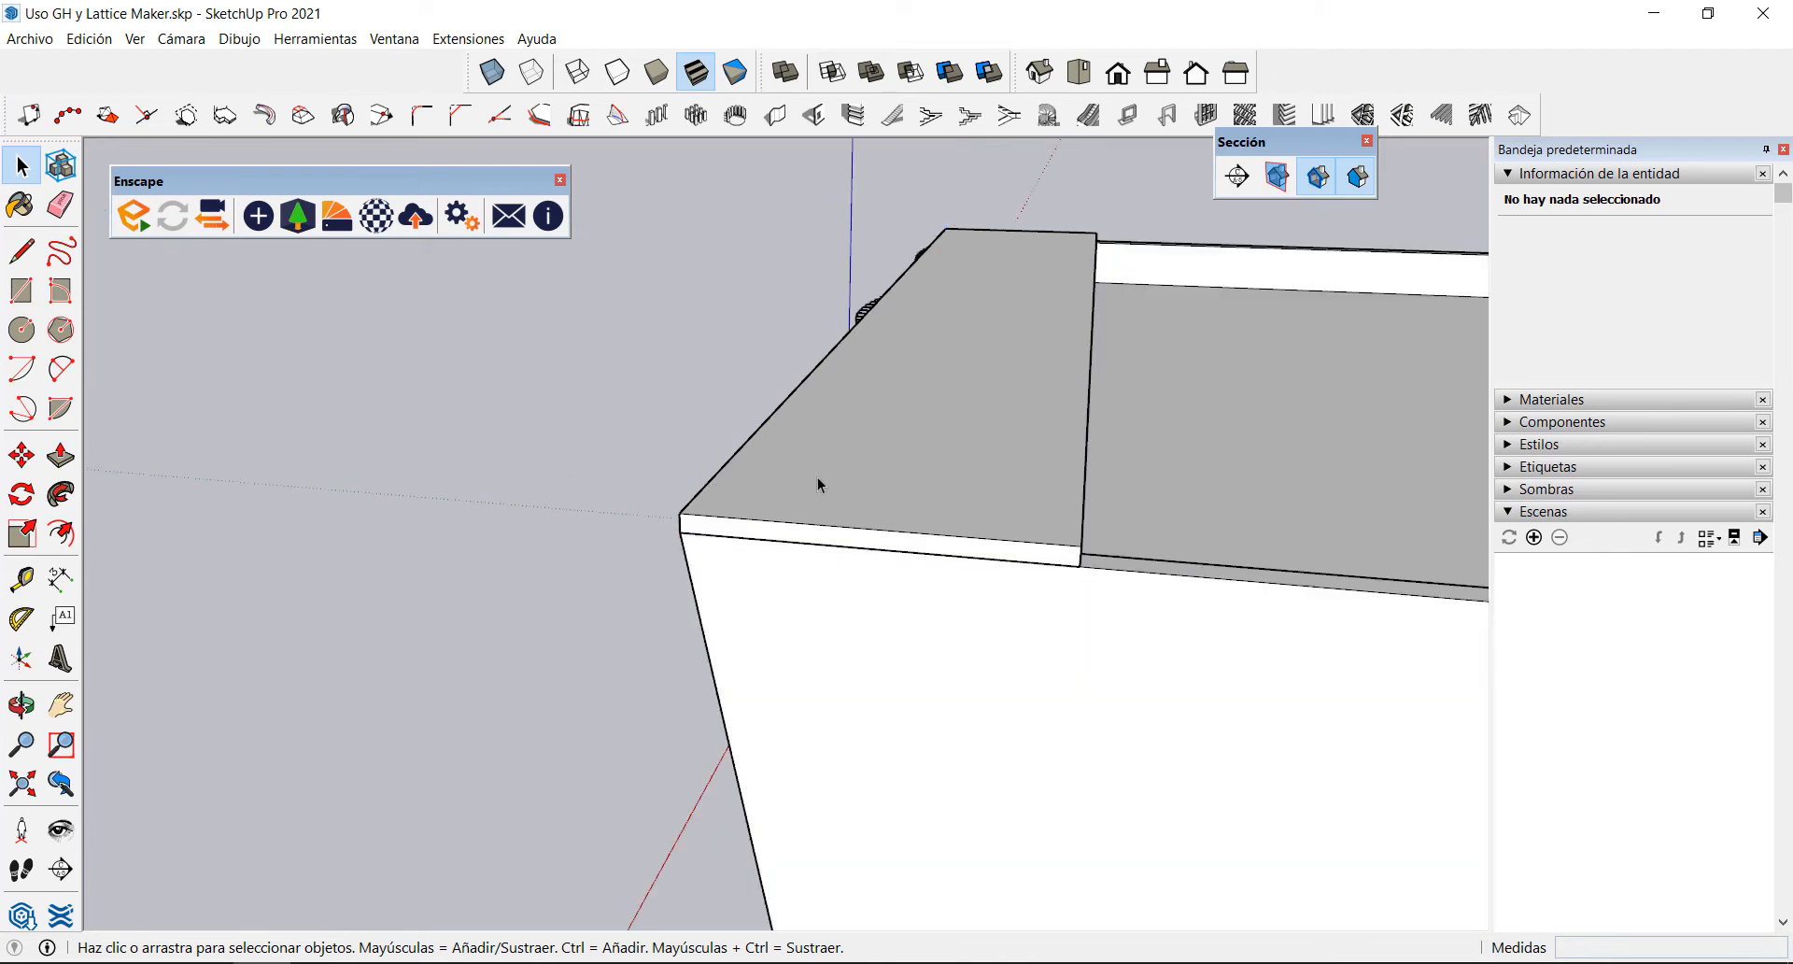
Step: Raise the roof slab group 0.3 m along the blue axis and deselect it
key("m")
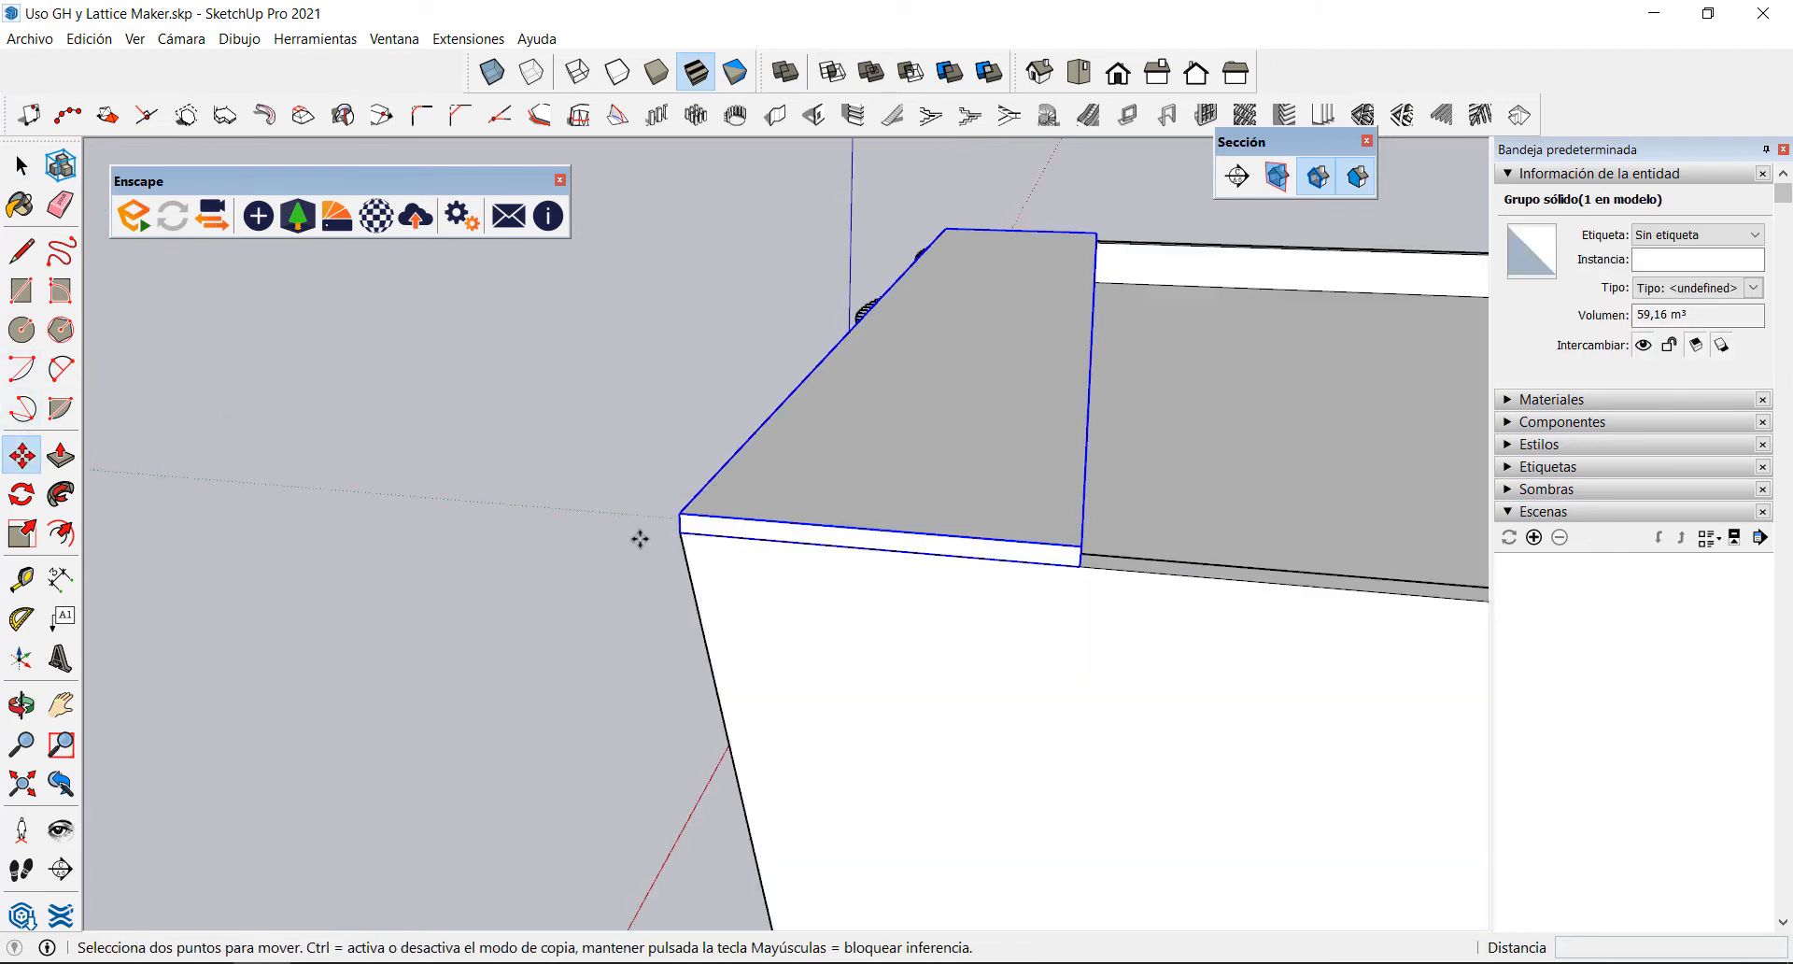
left_click_drag(680, 515, 664, 385)
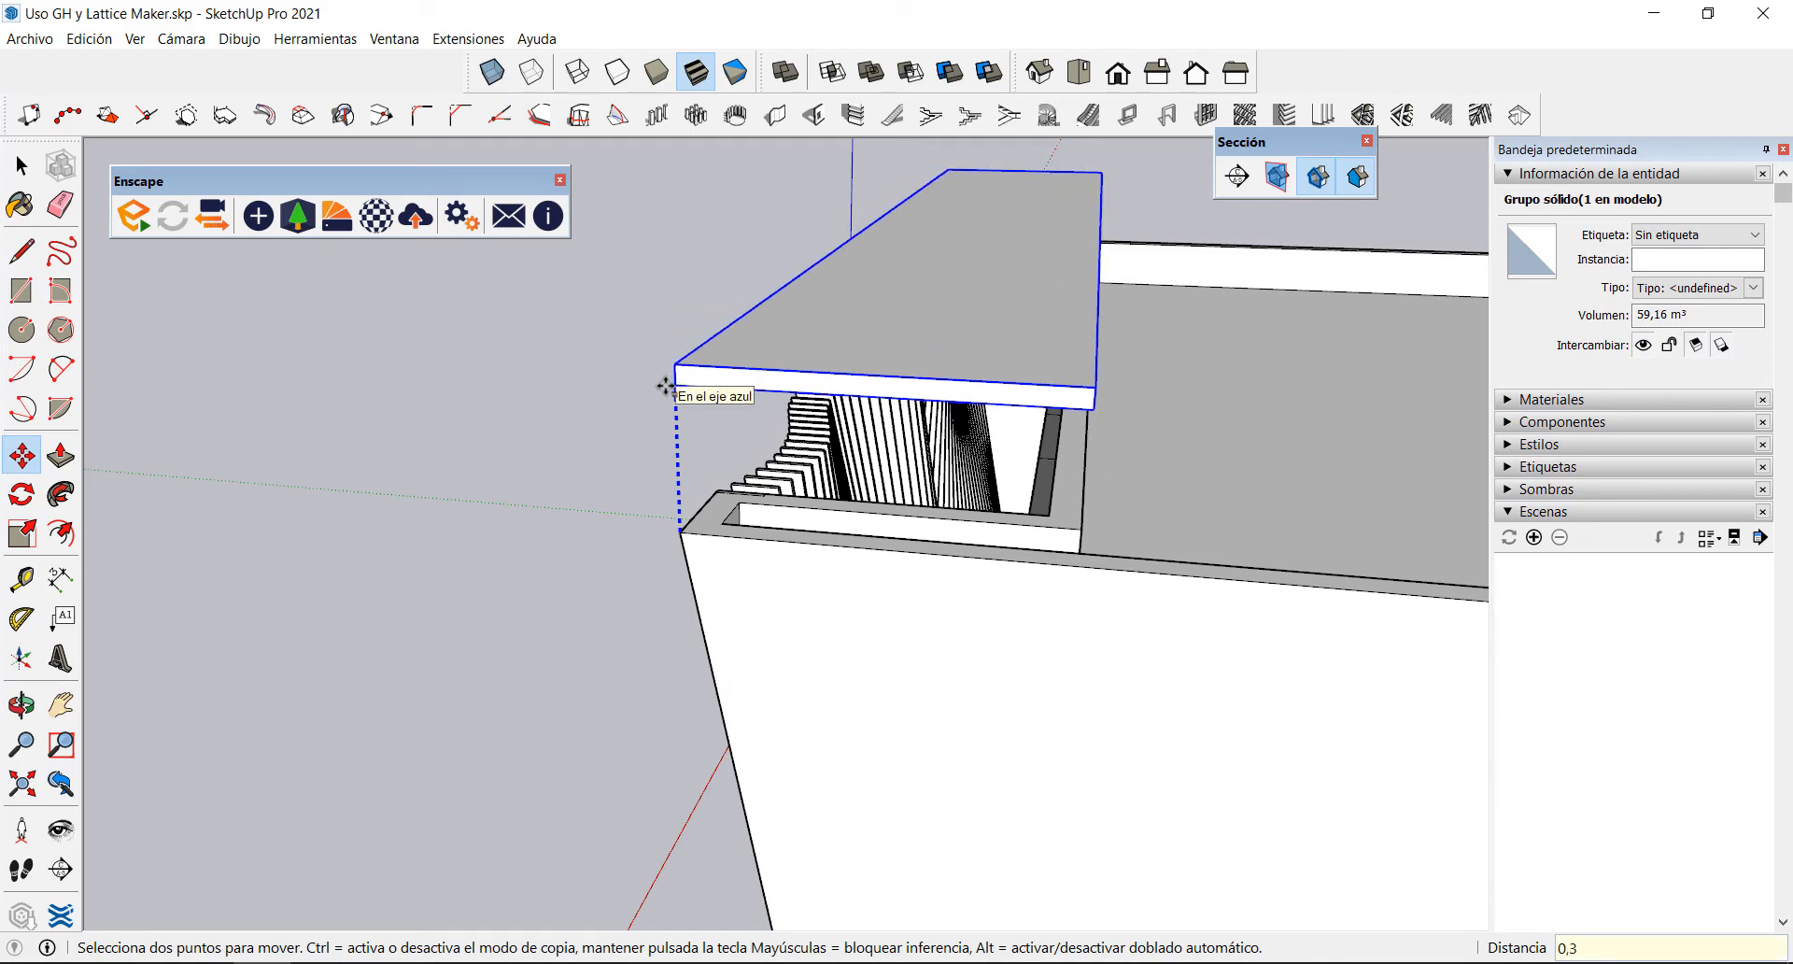
type("0,3")
key("Return")
middle_click_drag(561, 420, 1092, 392)
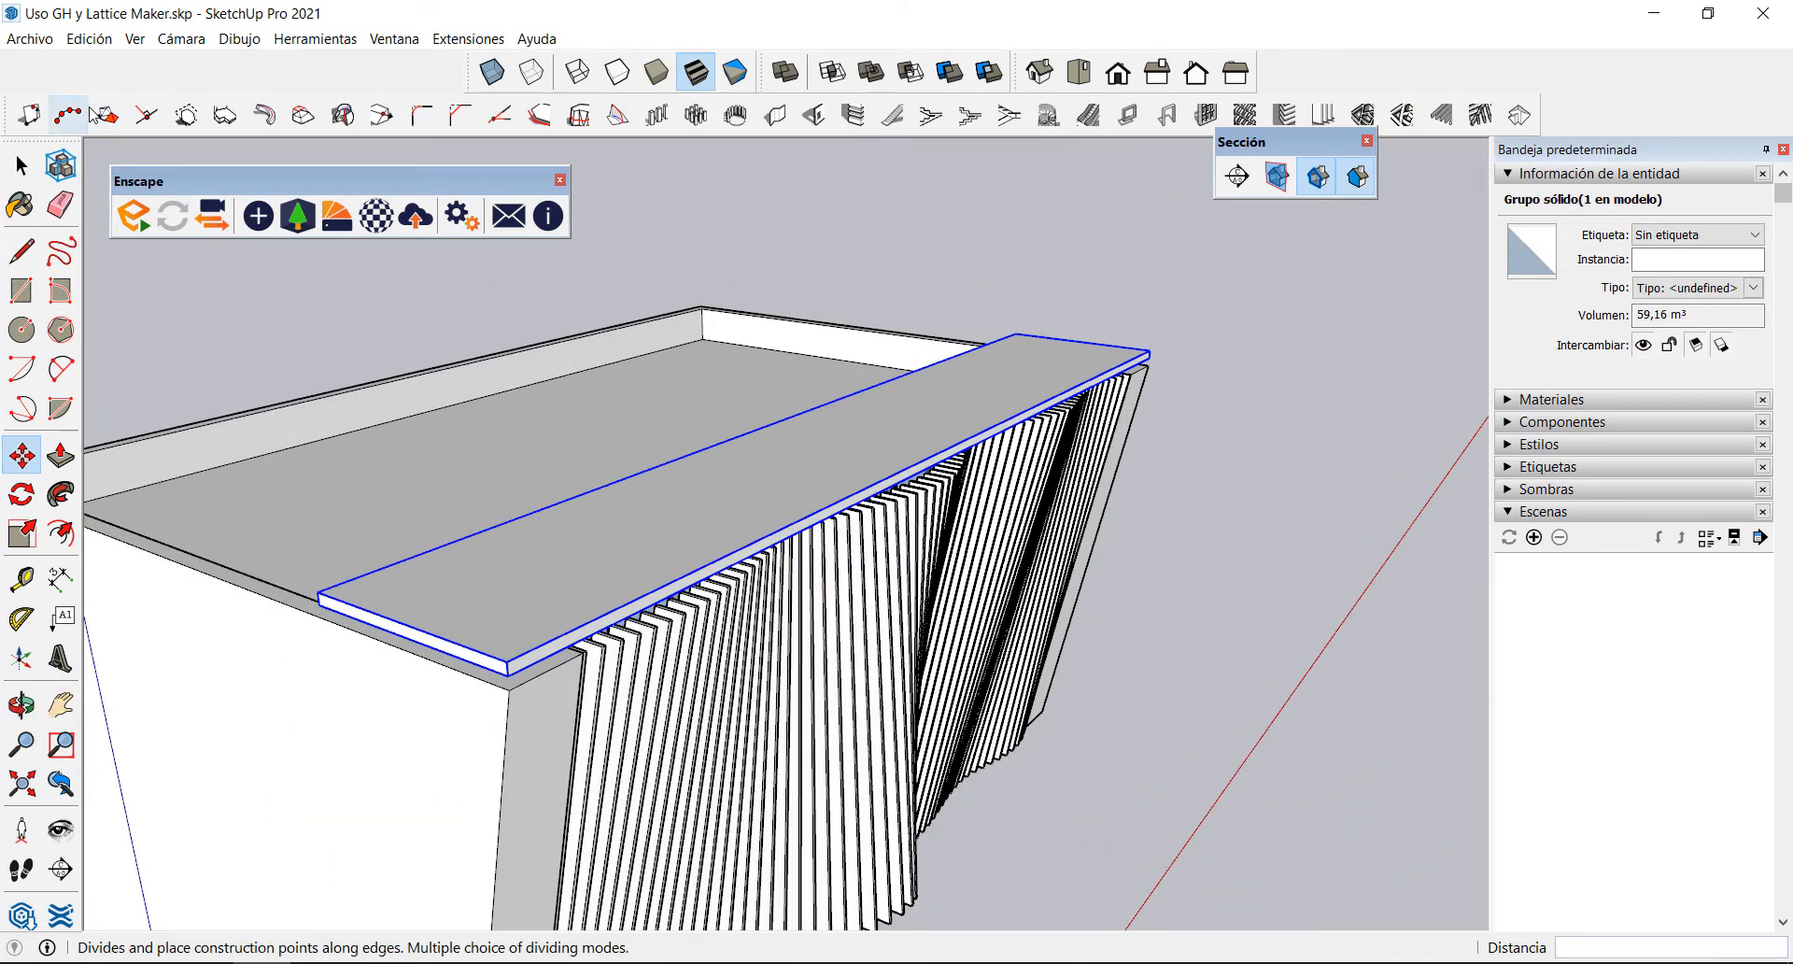
left_click(21, 166)
left_click(1046, 235)
Step: Draw a rectangle about 3.2 m long on the side wall's top beneath the slab, and extrude it 0.30 m up as a support
middle_click_drag(1123, 287, 884, 508)
middle_click_drag(508, 496, 657, 569)
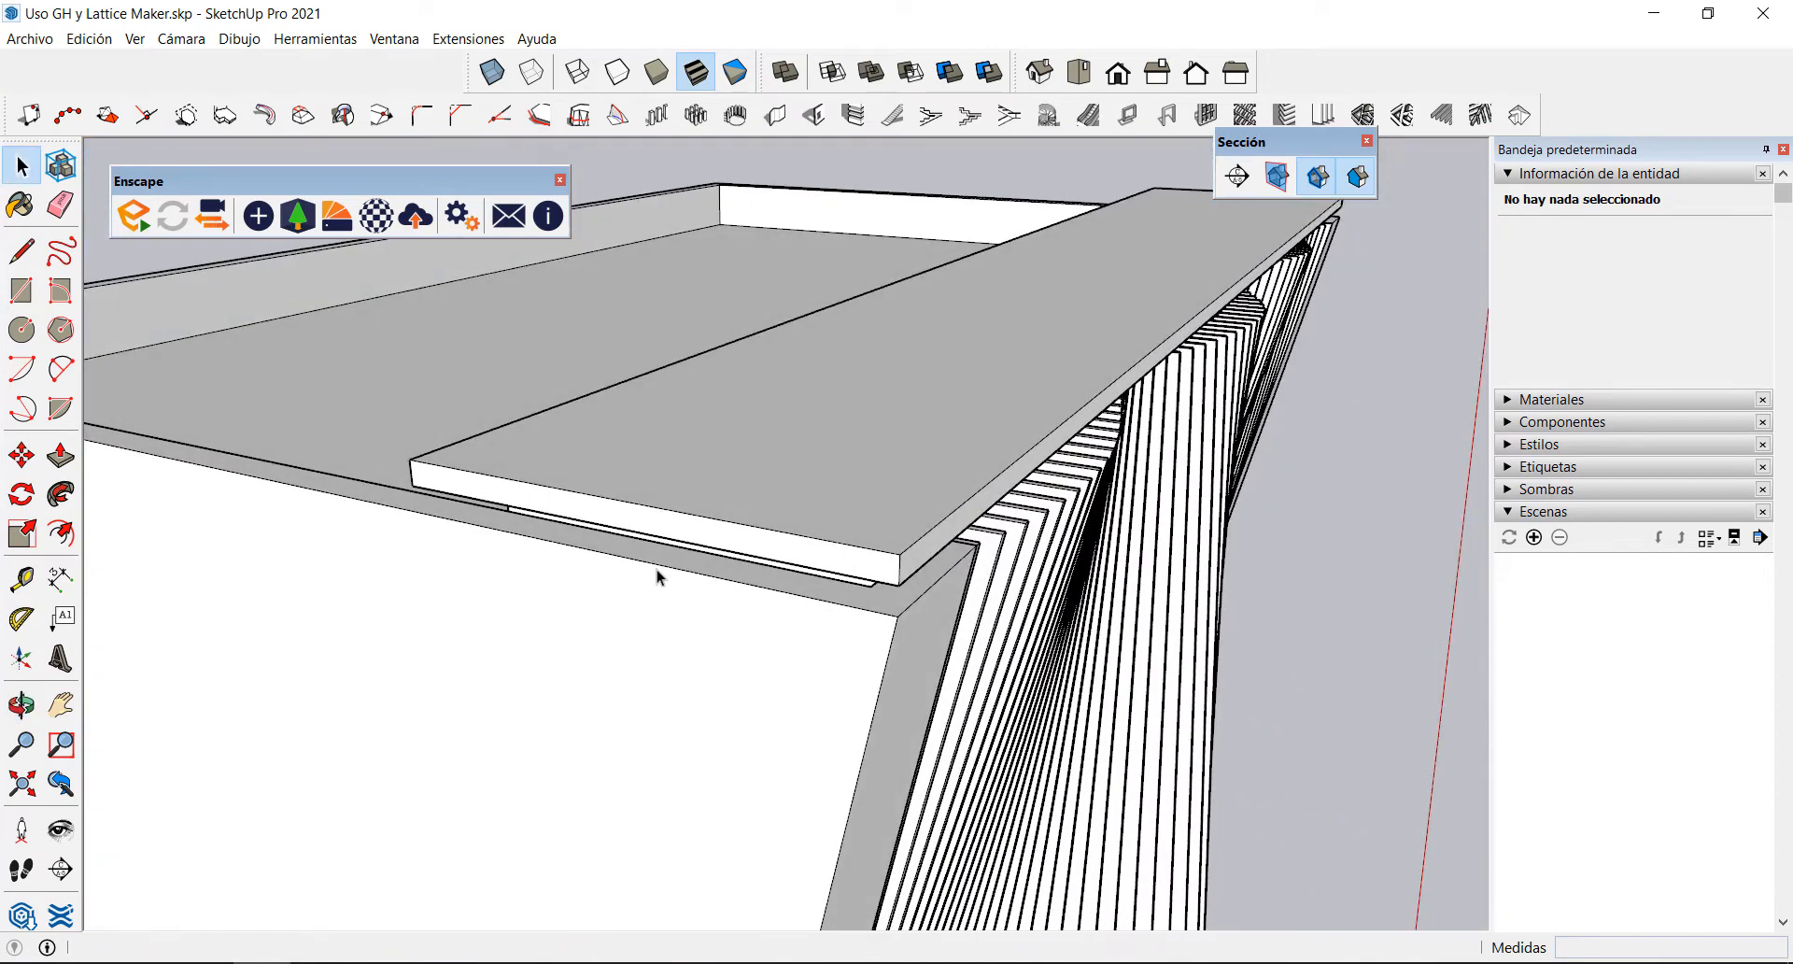
scroll(657, 569, "up", 5)
middle_click_drag(581, 512, 599, 519)
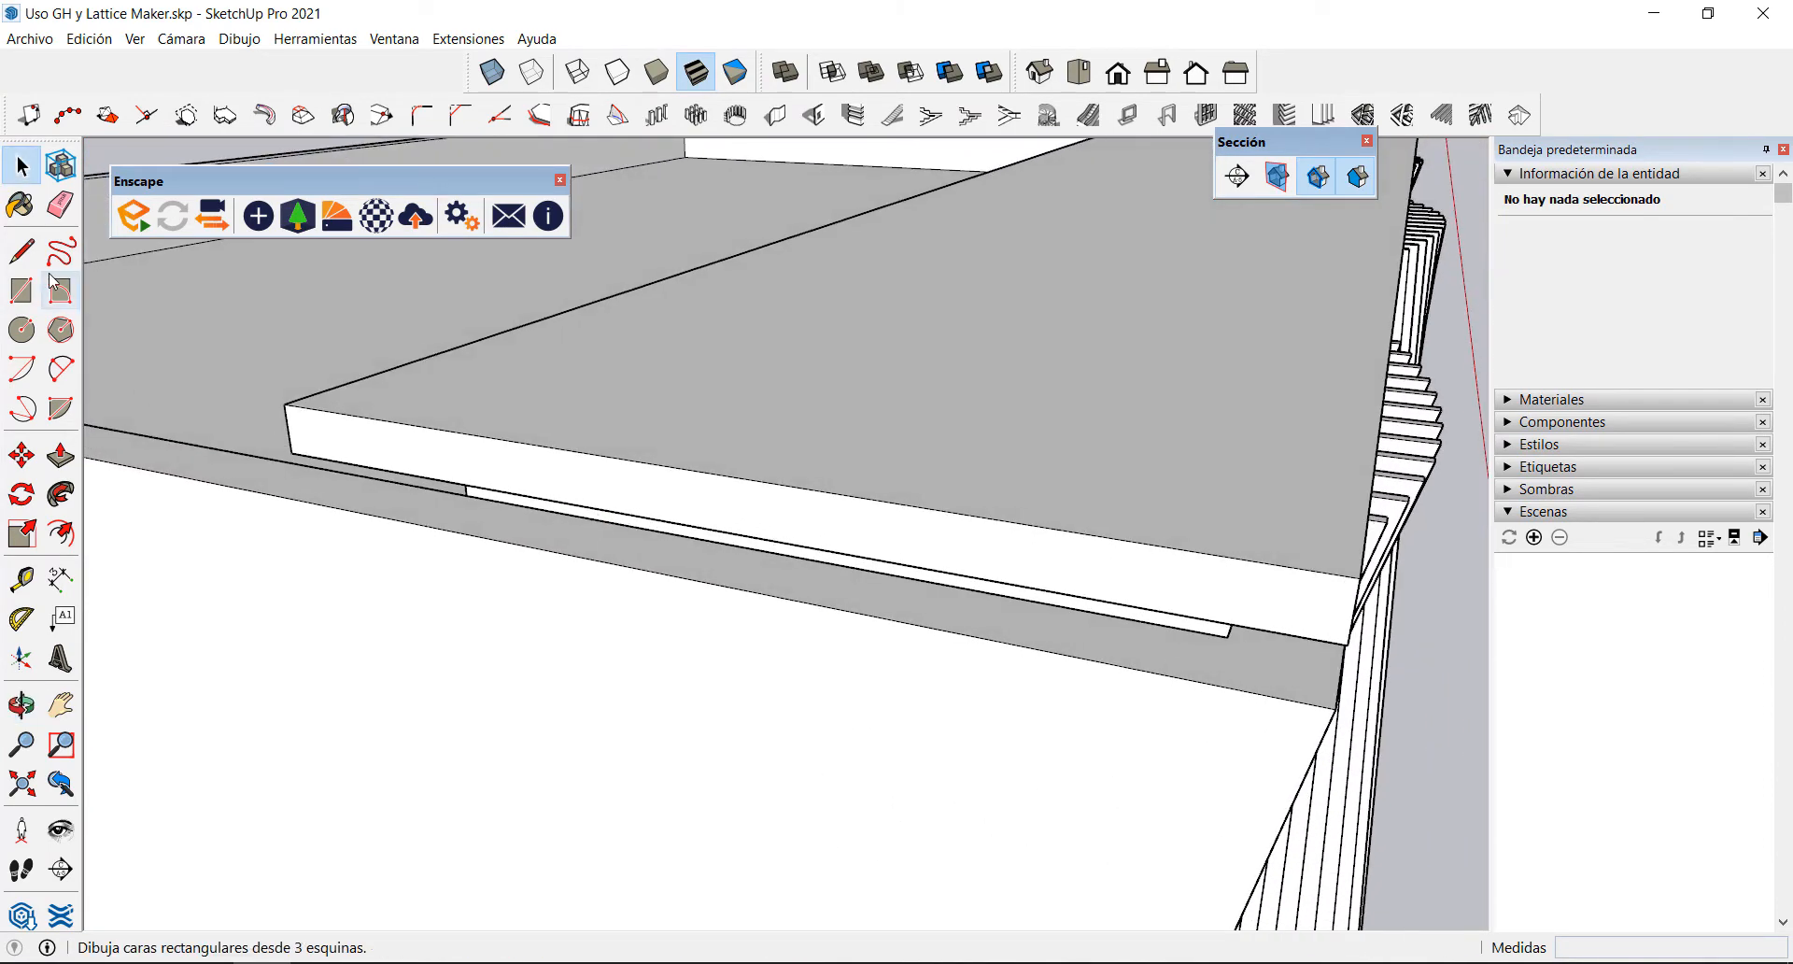
left_click(21, 290)
left_click(519, 505)
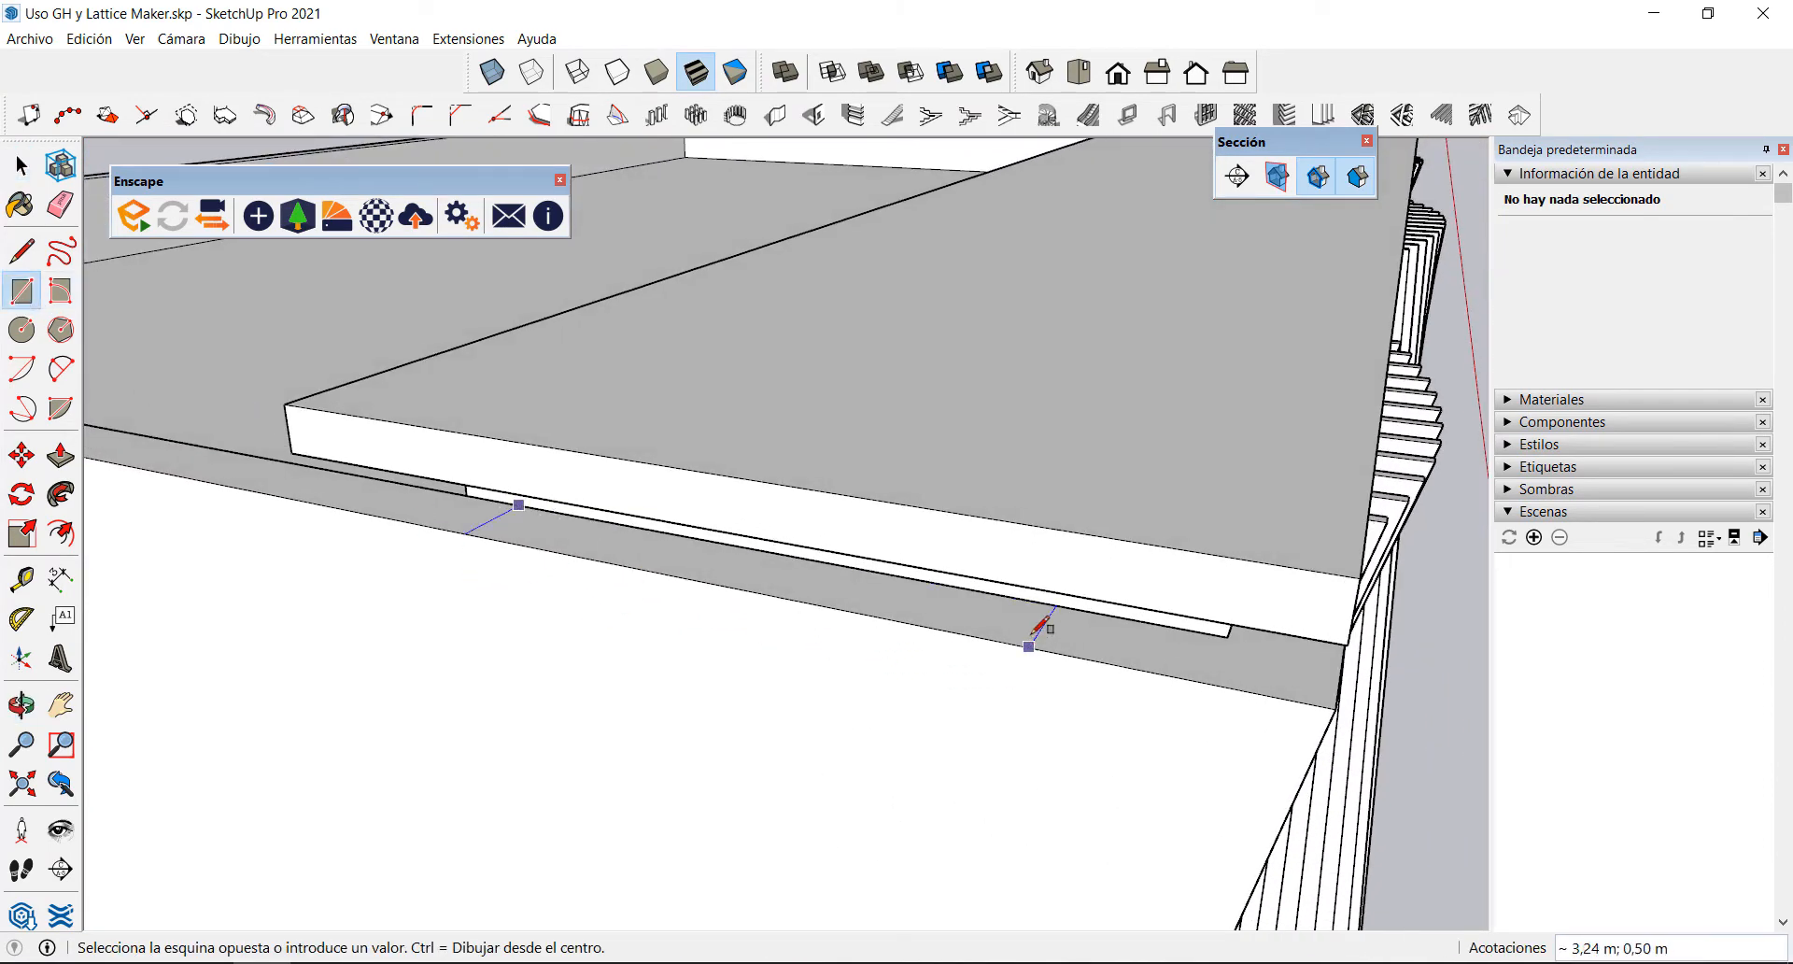
left_click(1043, 620)
key("p")
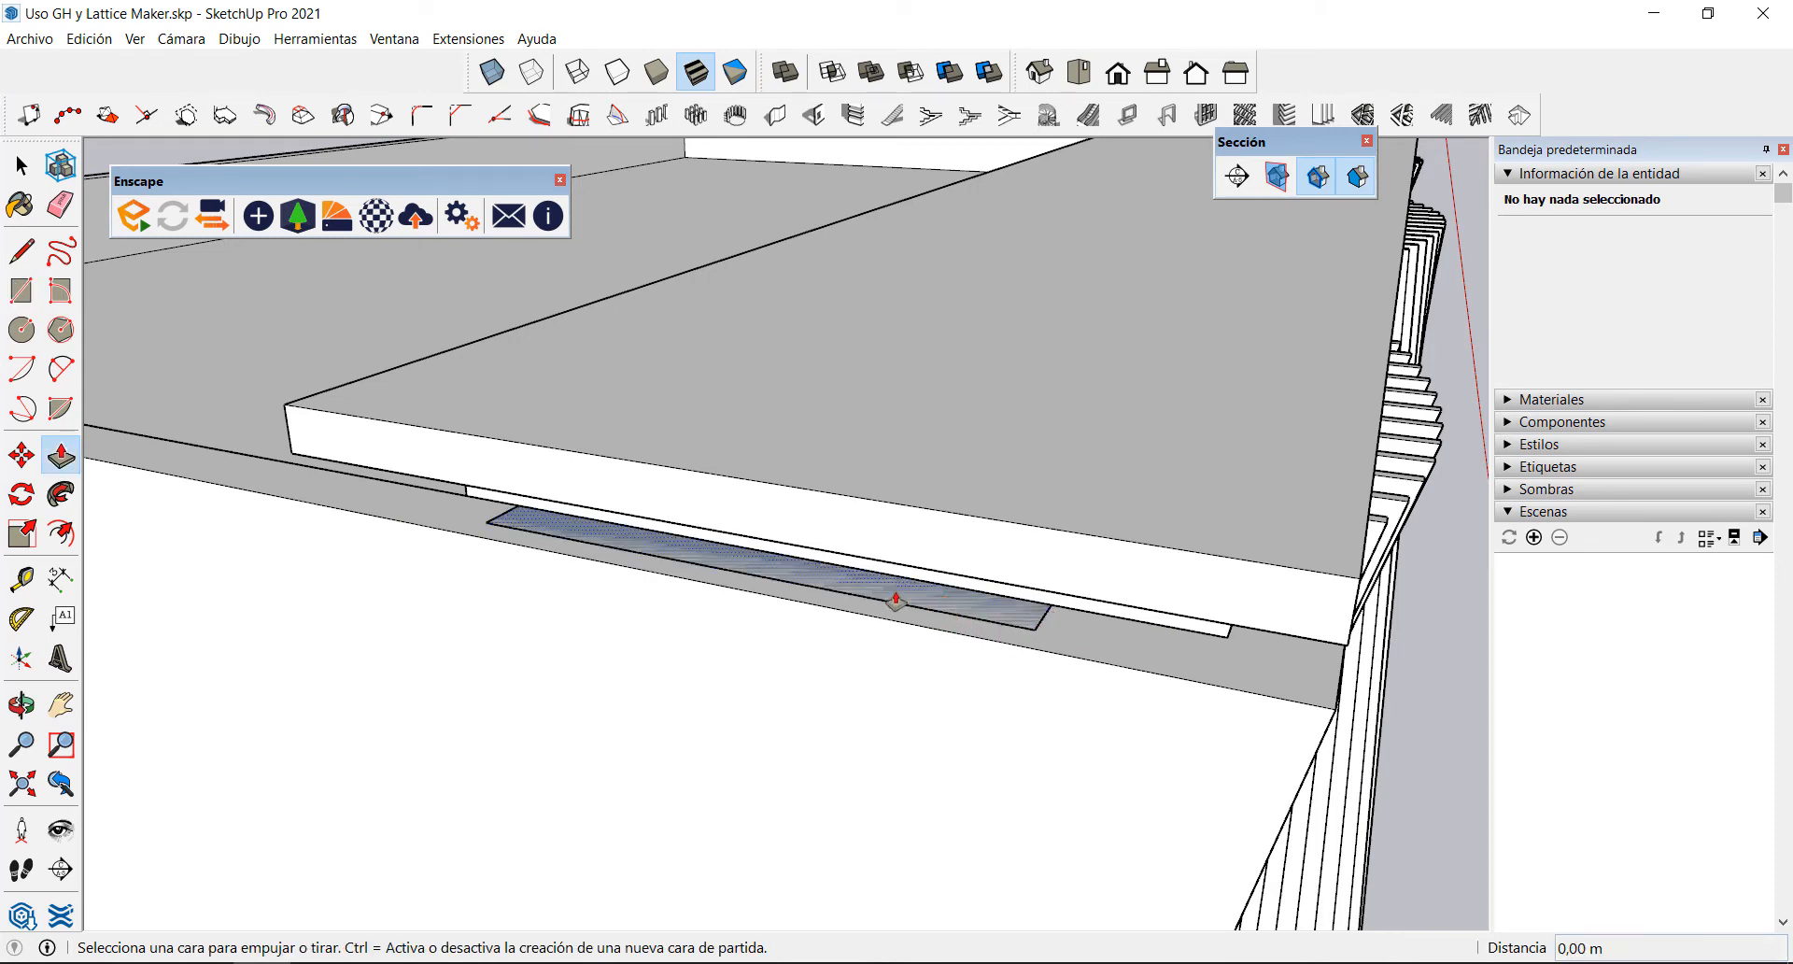
left_click(897, 600)
left_click(1266, 636)
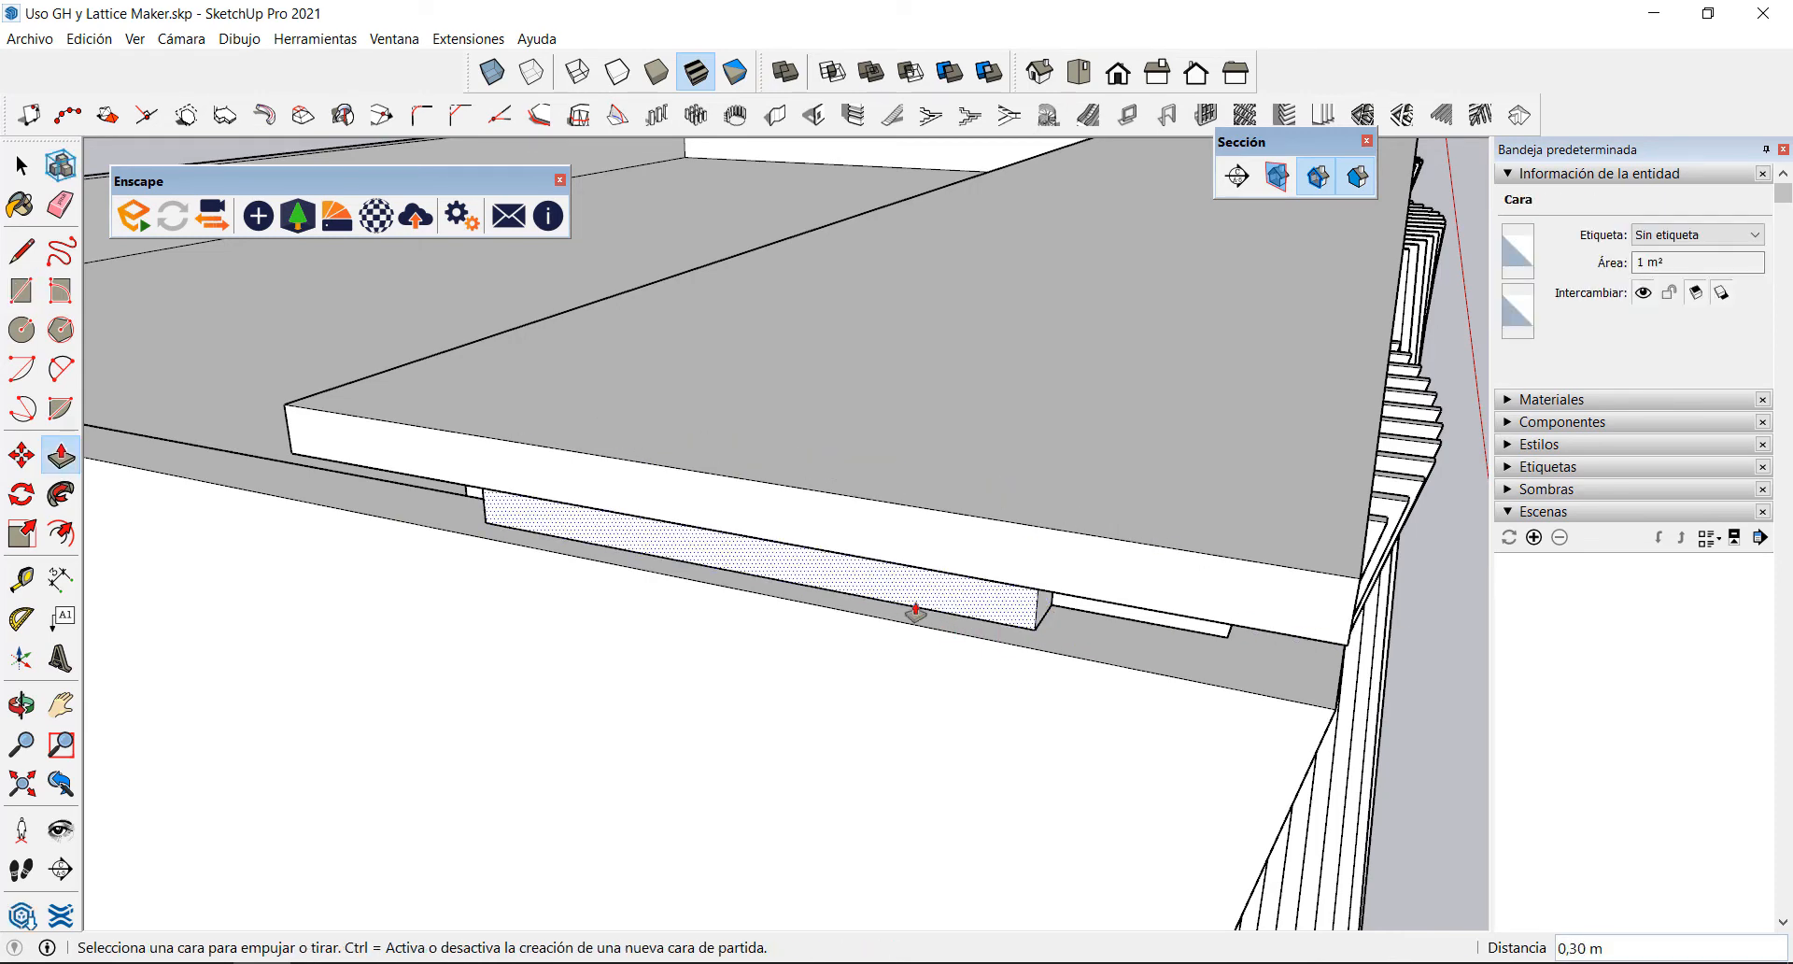
Step: Draw a narrow rectangle on top of the long inner parapet and extrude it up to the slab's underside as a support
middle_click_drag(912, 608, 344, 398)
scroll(344, 397, "up", 3)
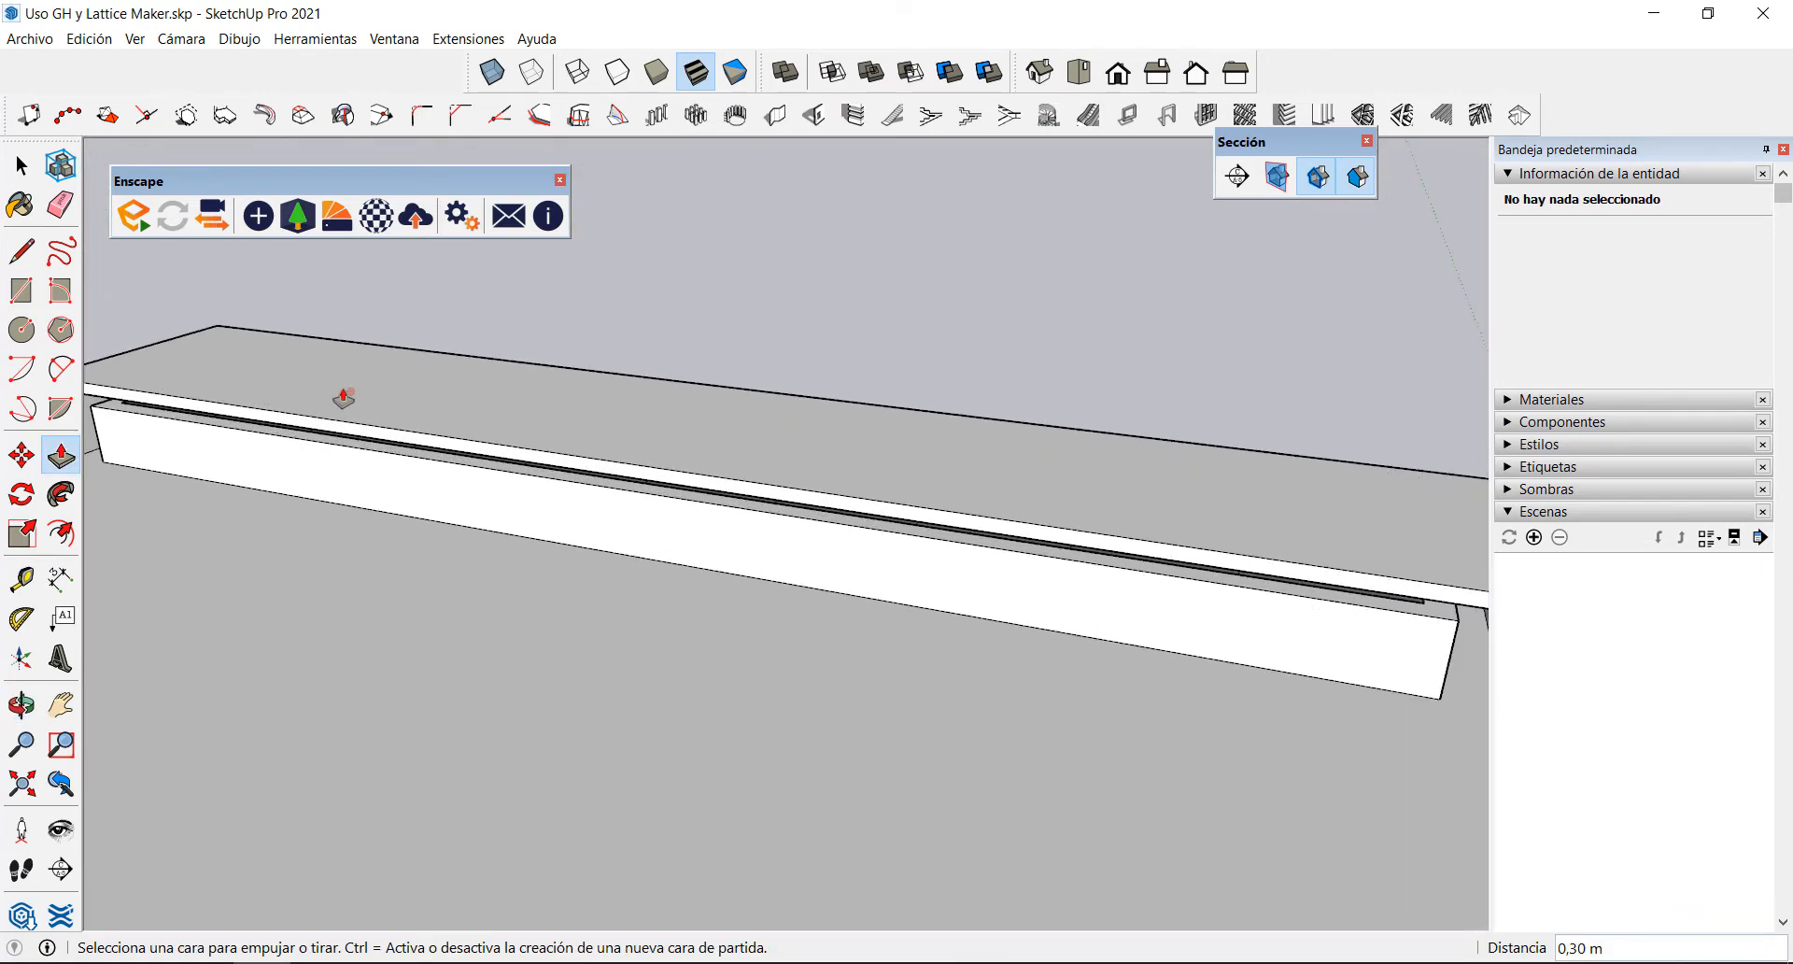
scroll(269, 398, "up", 2)
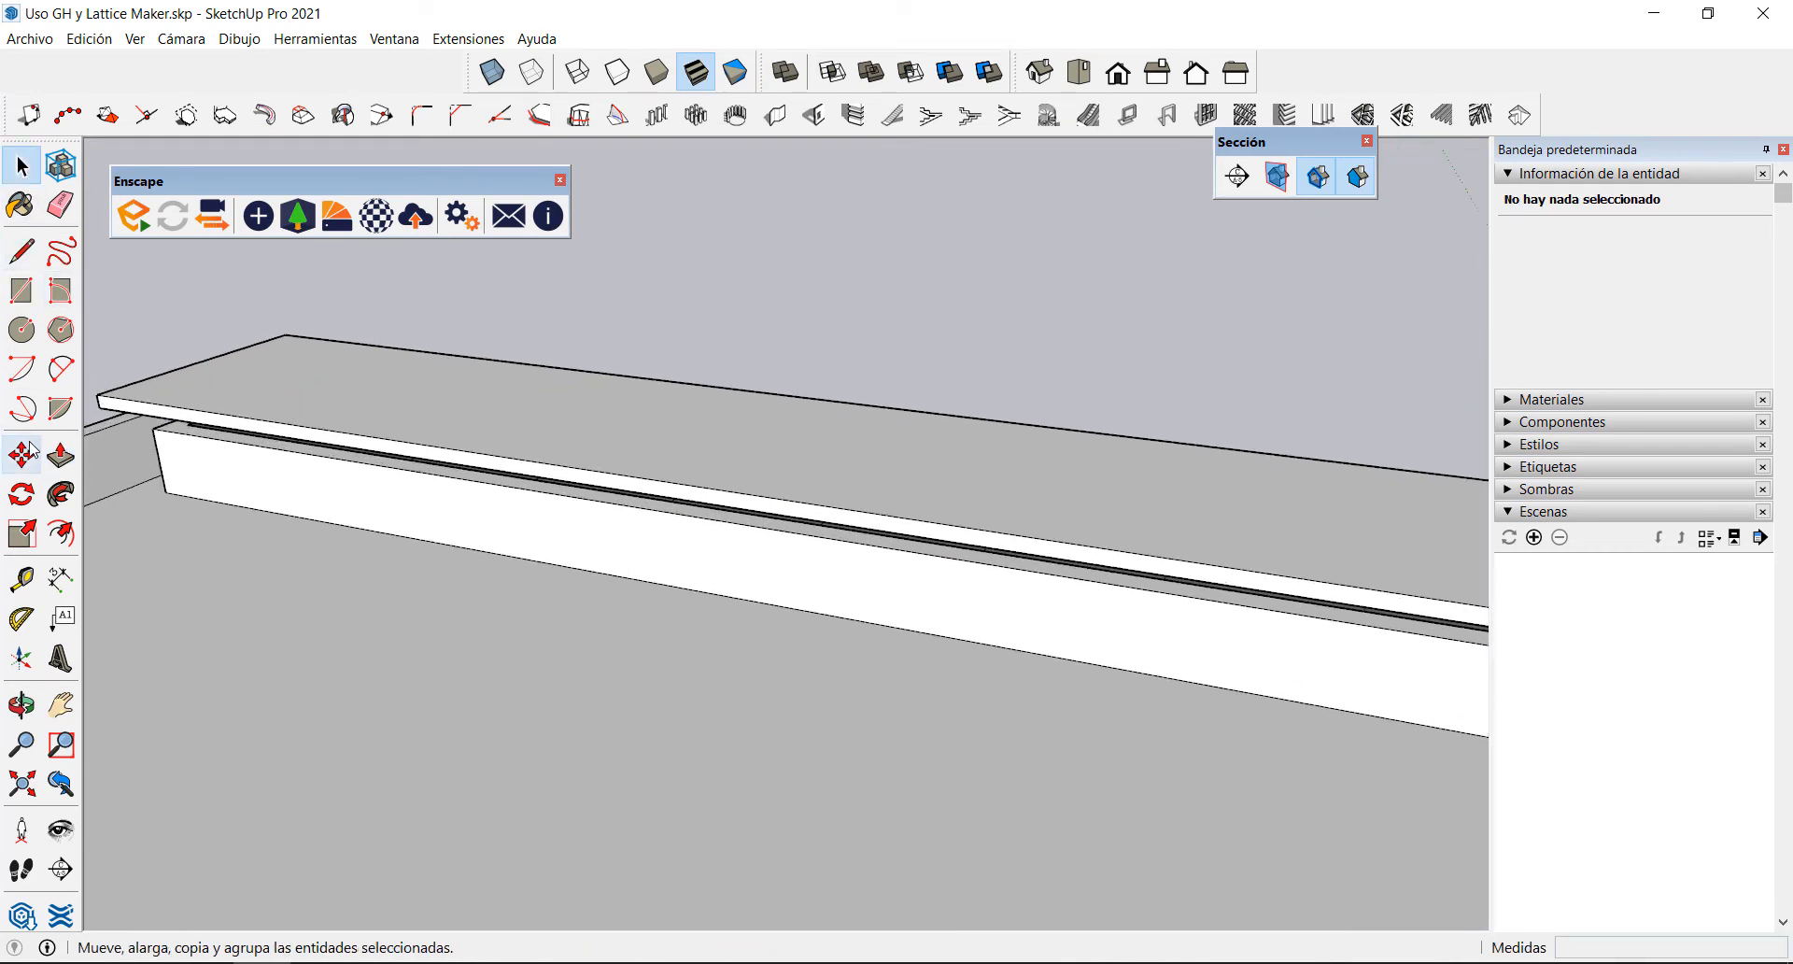
left_click(20, 291)
scroll(635, 518, "up", 1)
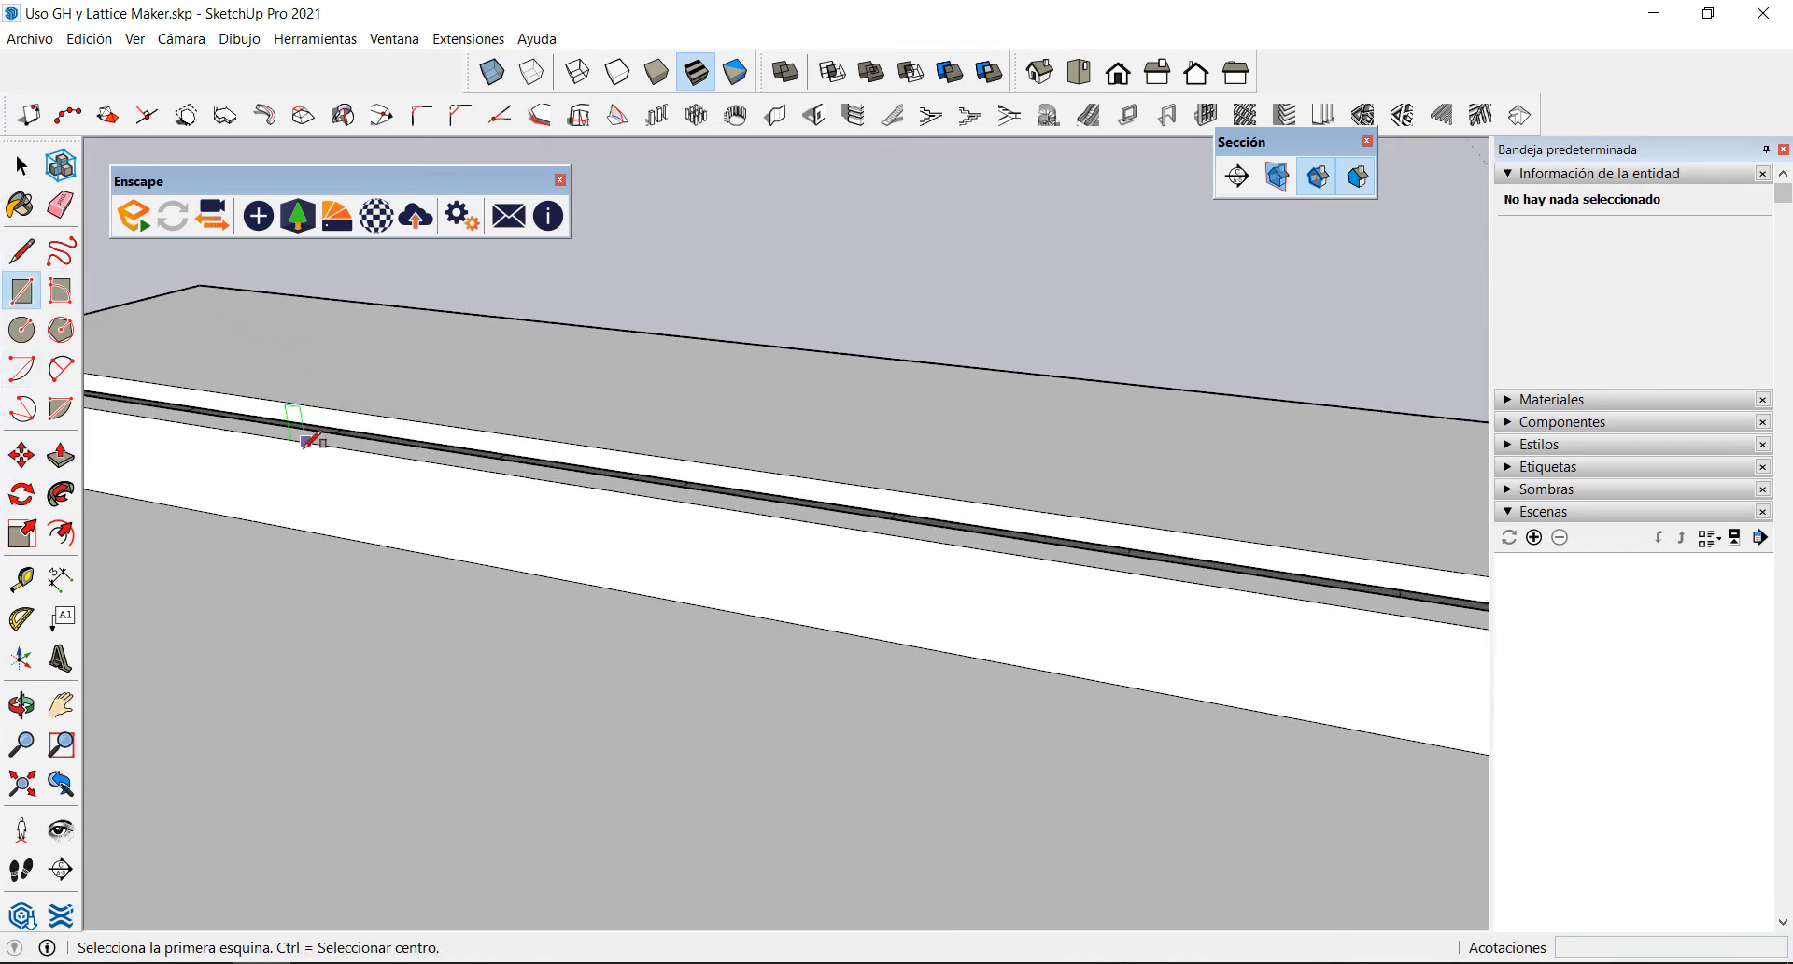
scroll(309, 422, "up", 1)
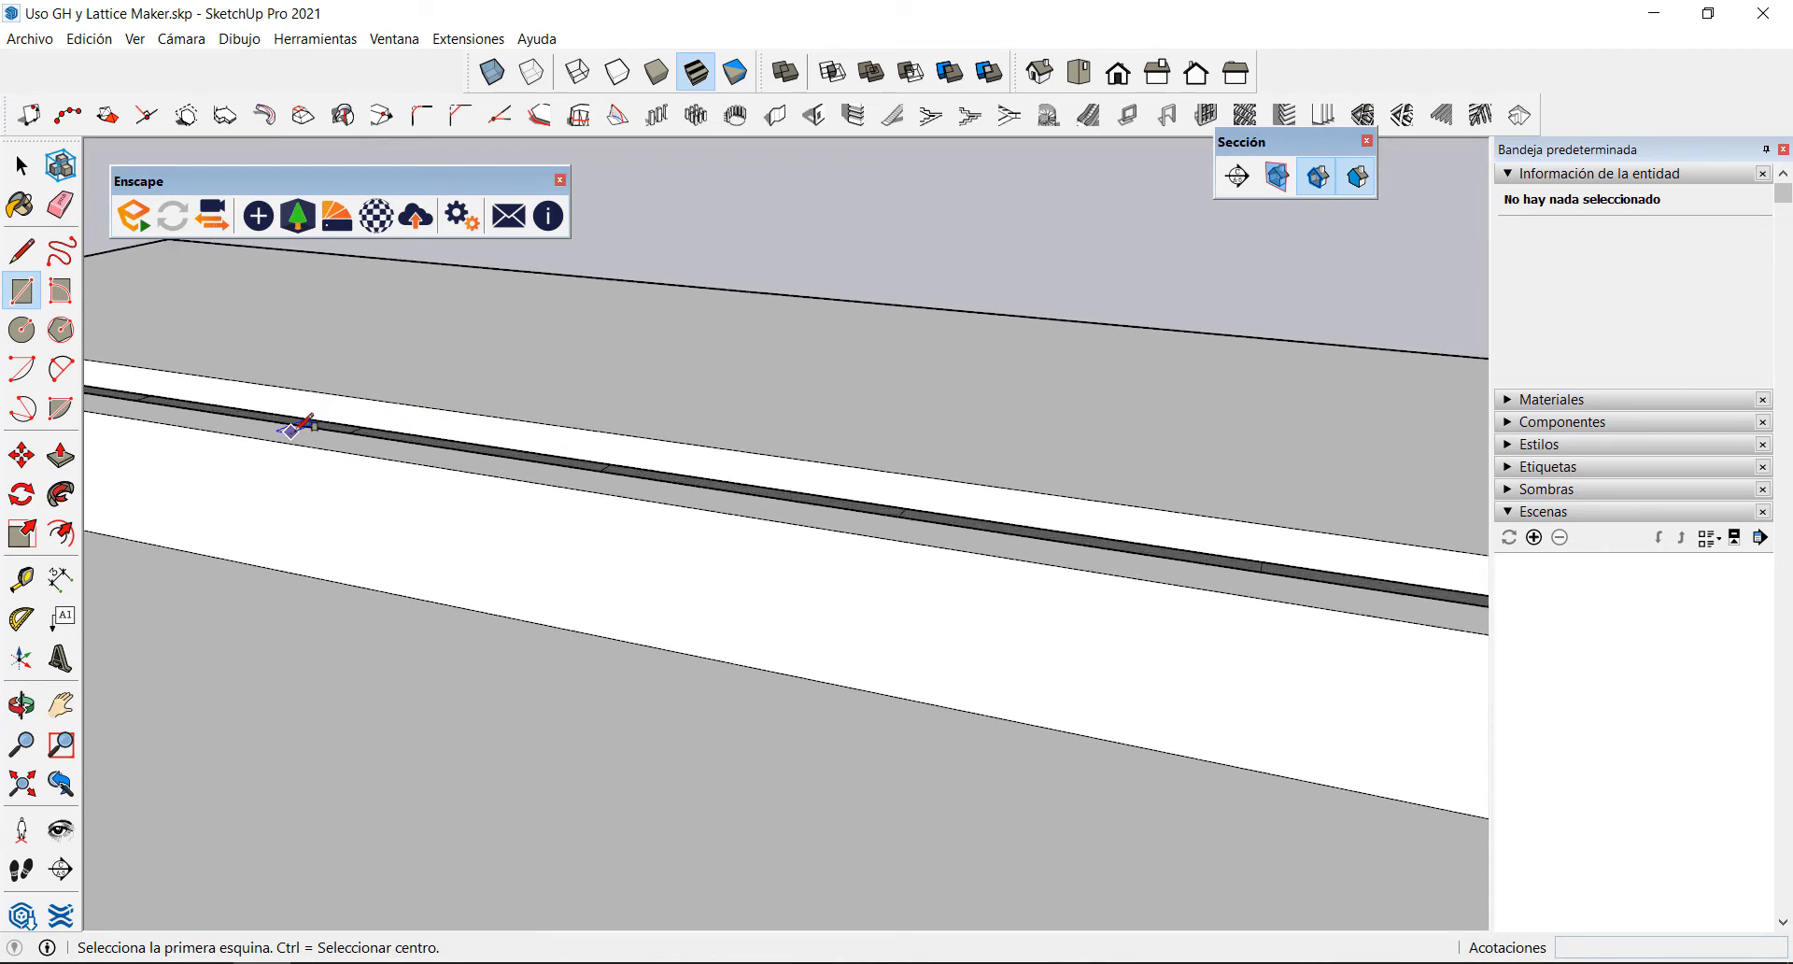
left_click(296, 425)
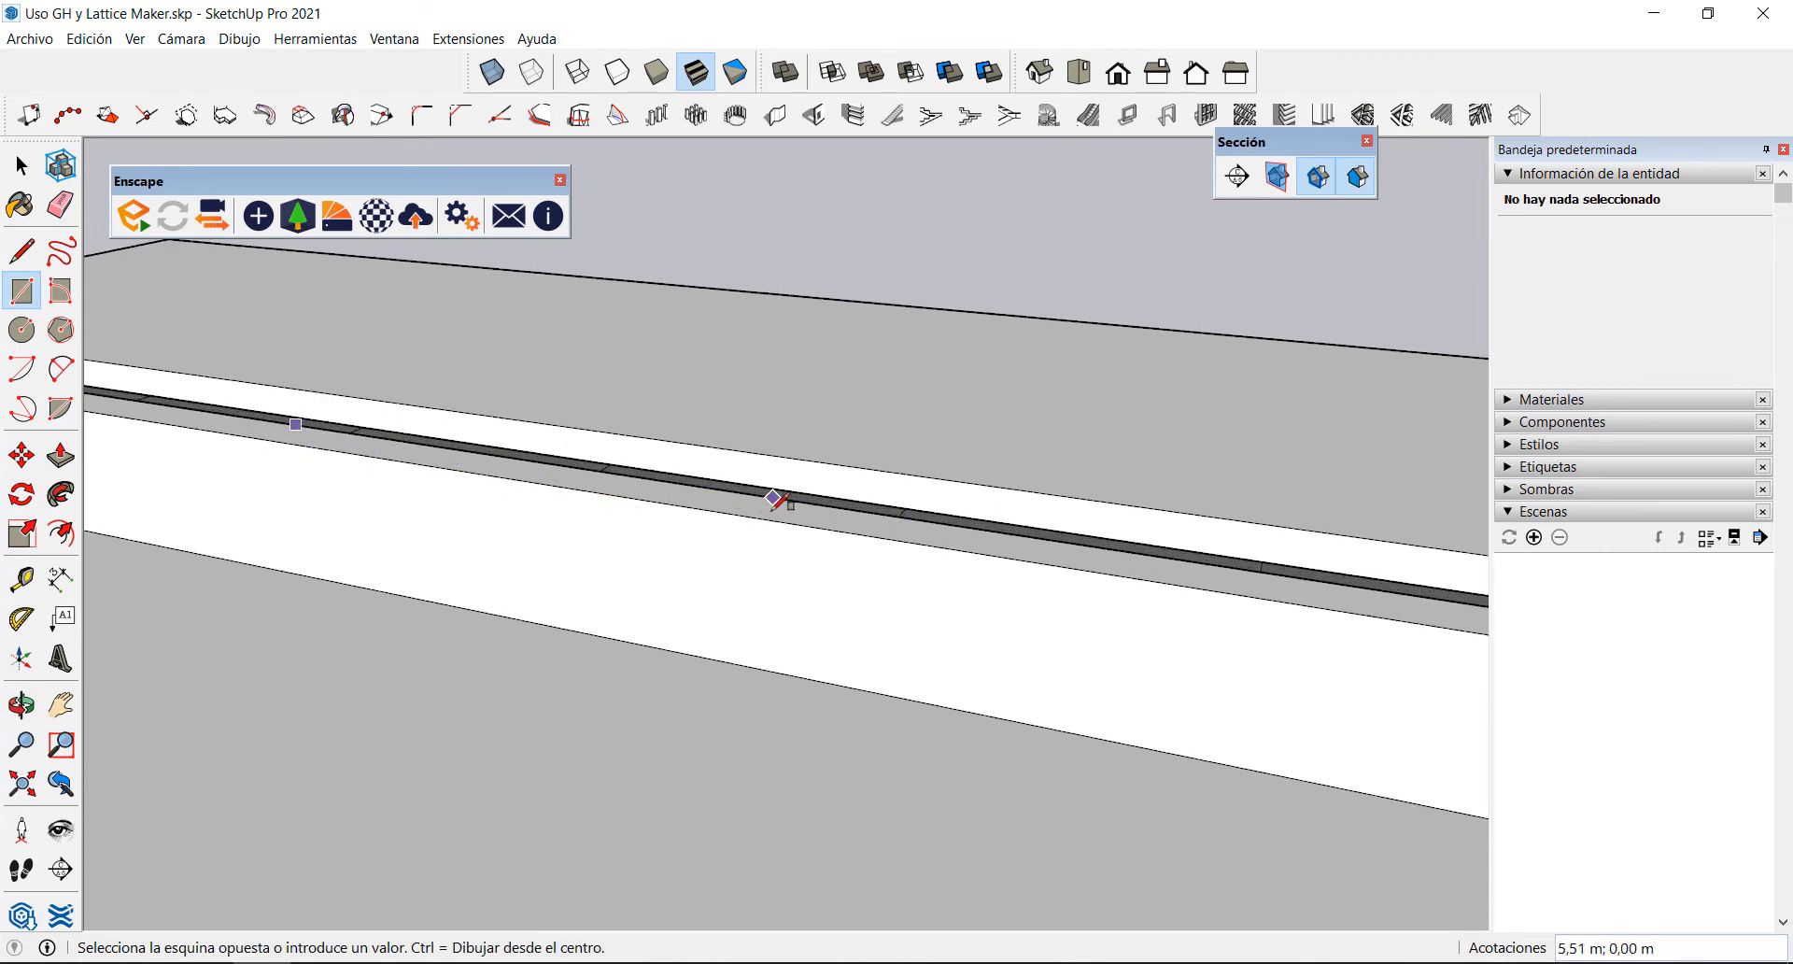
scroll(764, 508, "up", 1)
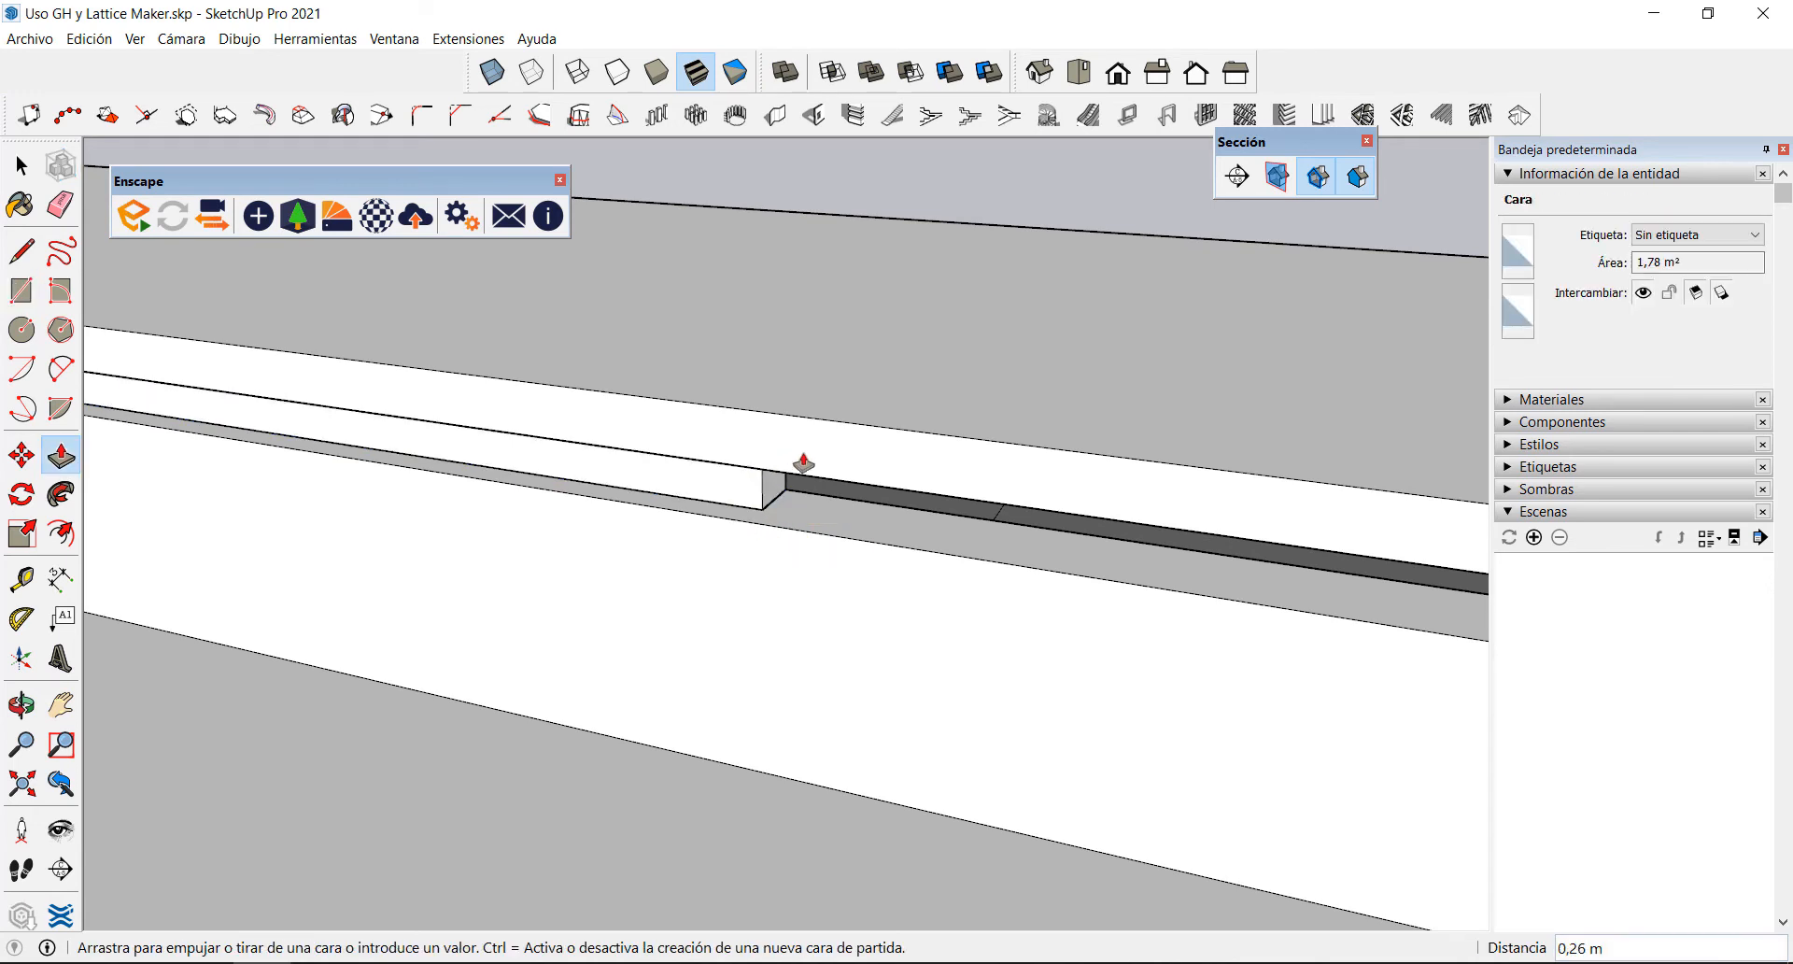
Step: Lengthen the support on the long parapet by about 19.65 m at one end and about 5.80 m at the other
middle_click_drag(768, 490, 779, 562)
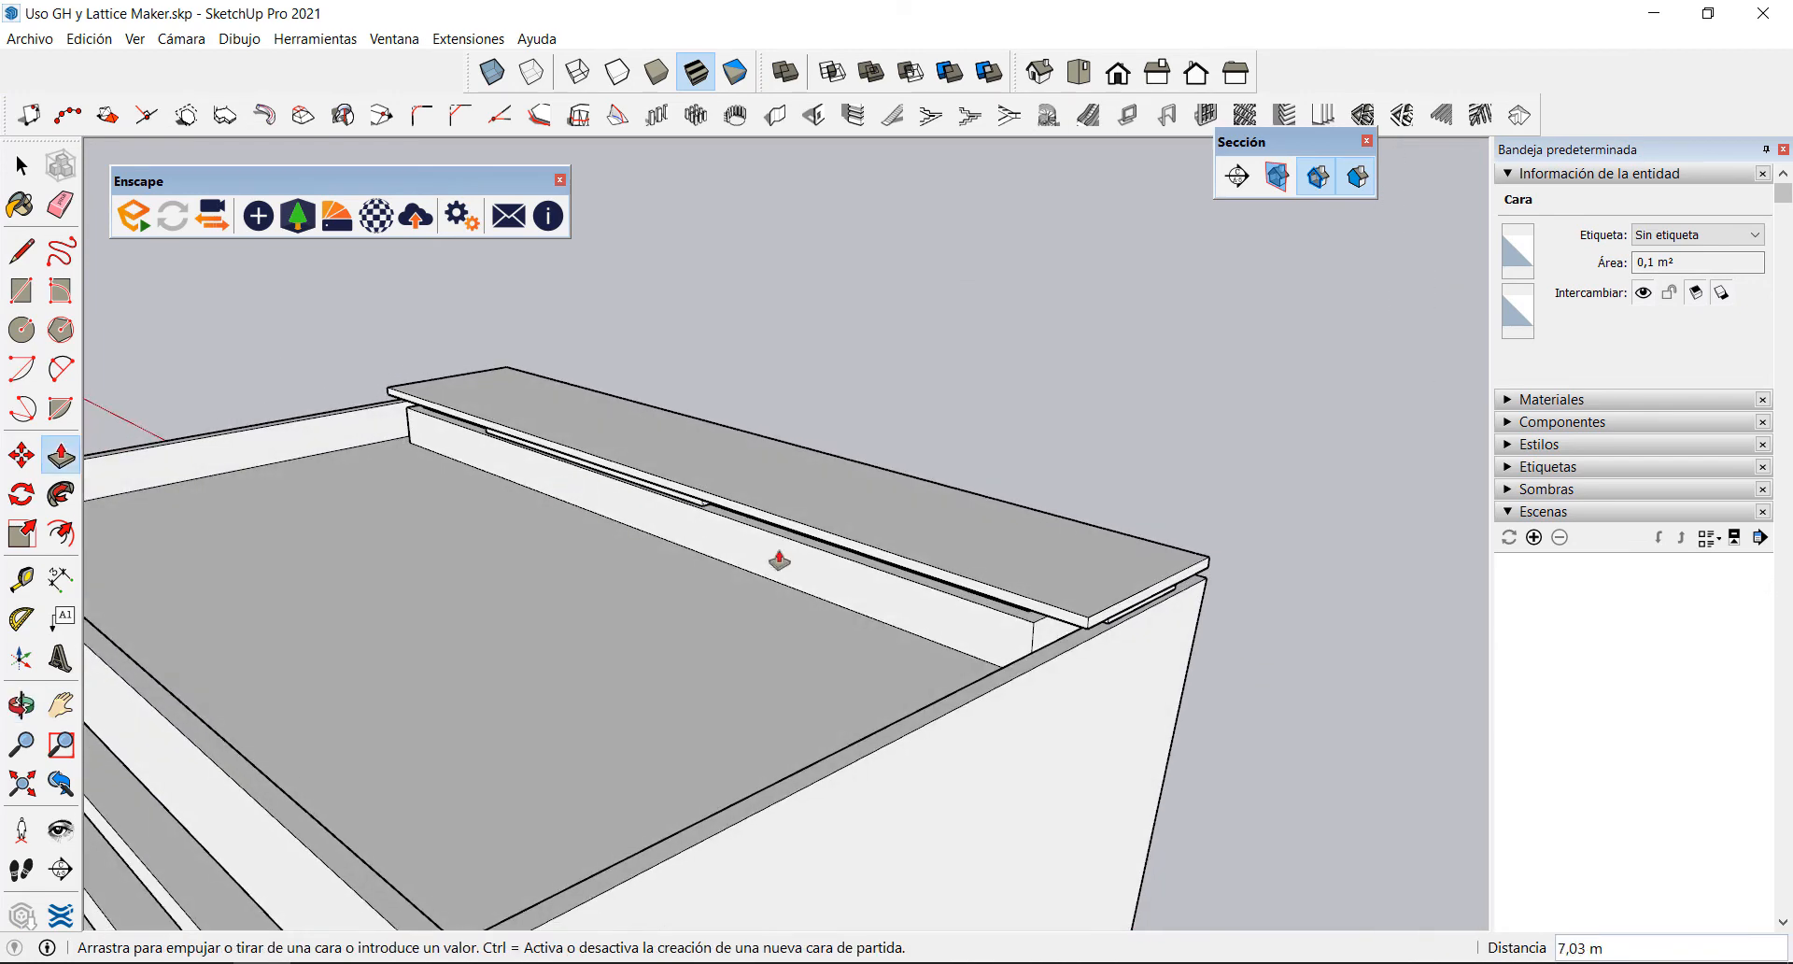
scroll(920, 602, "up", 1)
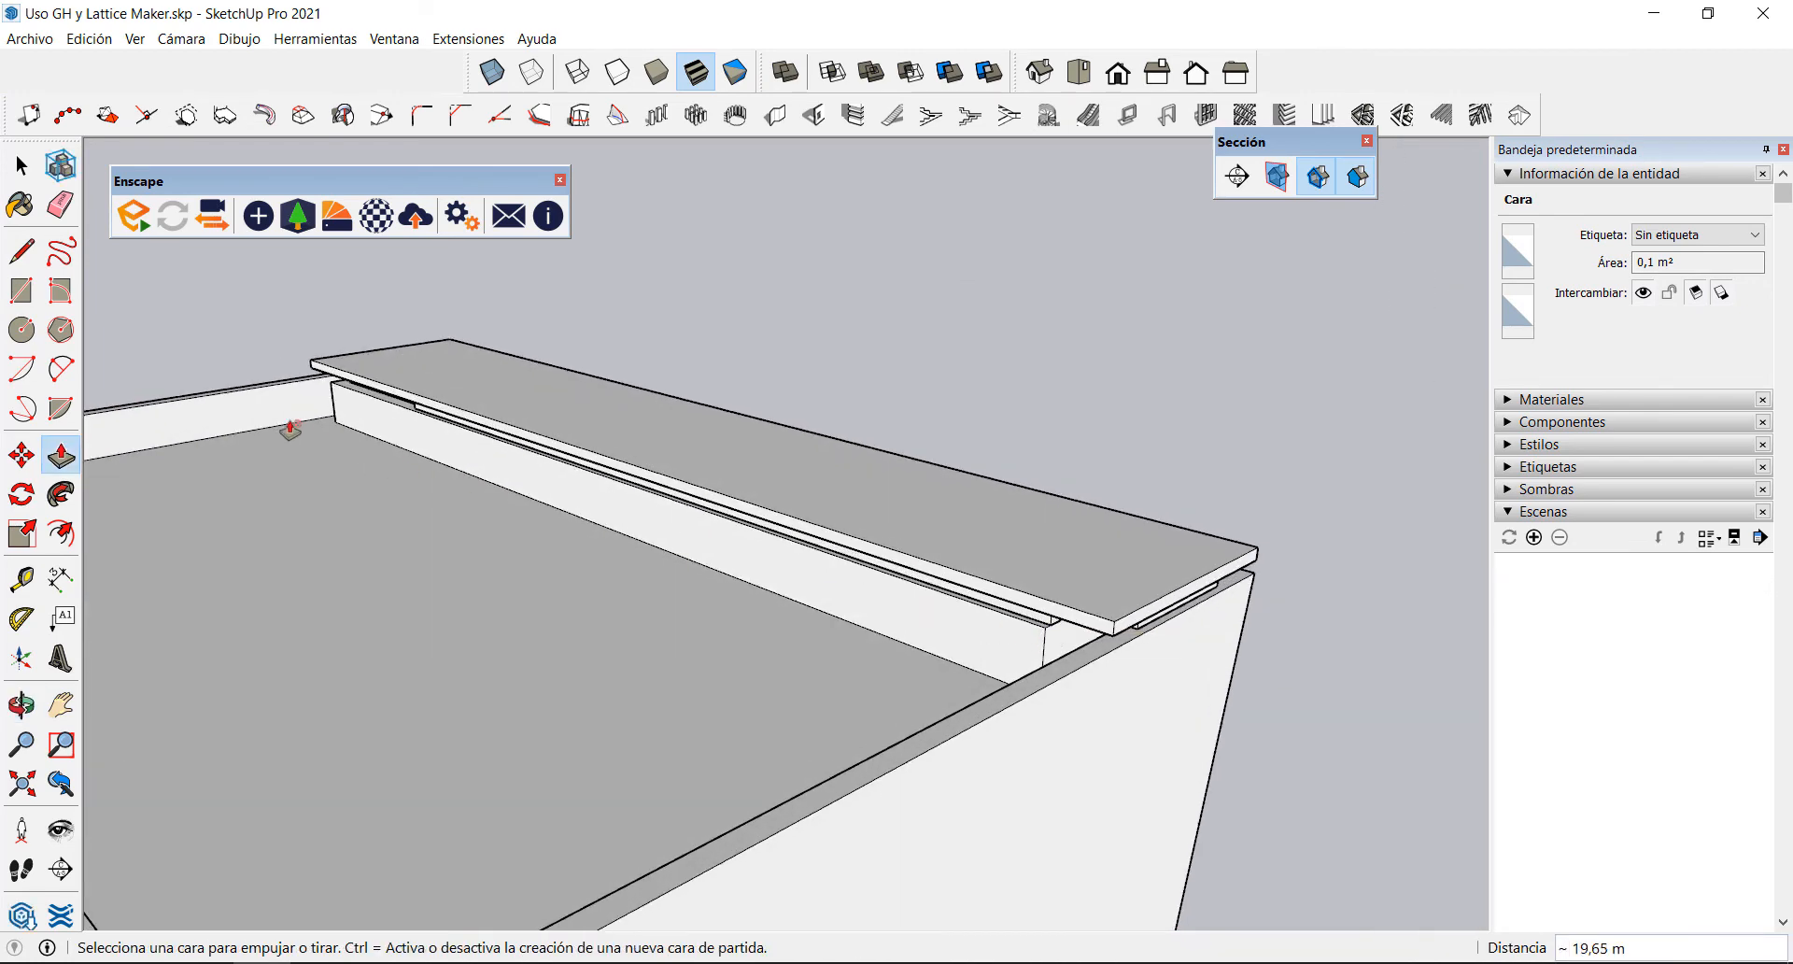
middle_click_drag(290, 430, 948, 452)
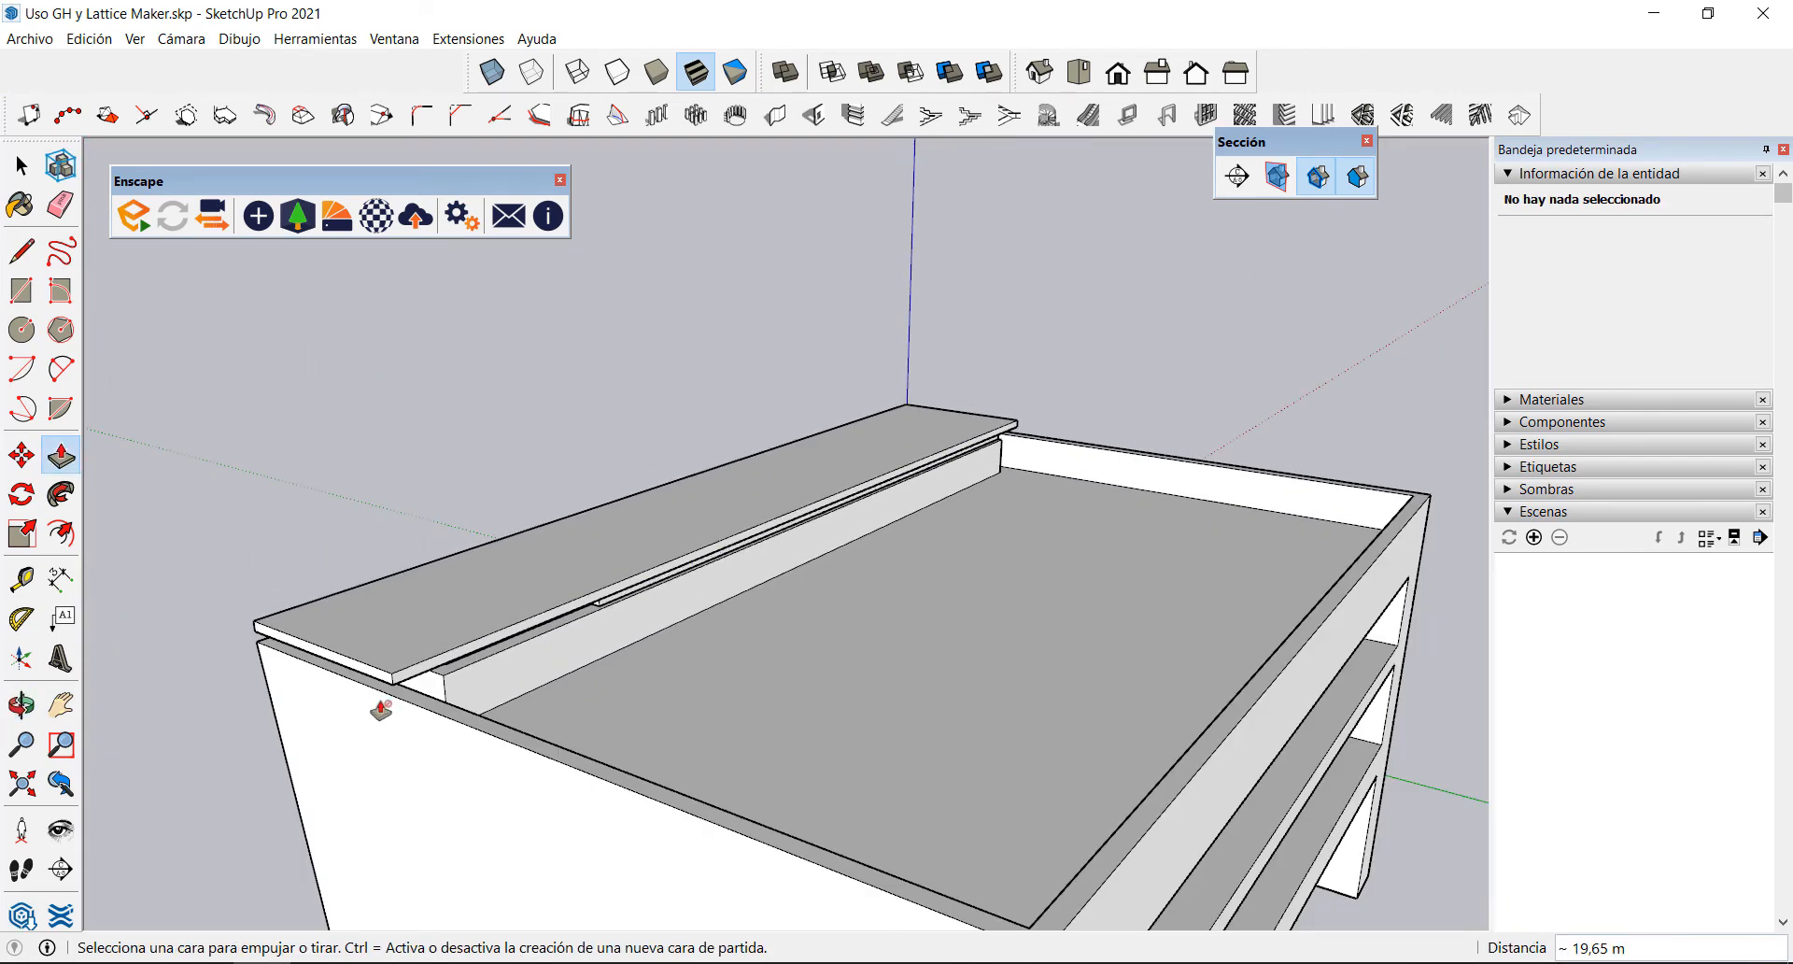
scroll(381, 710, "up", 5)
left_click(700, 539)
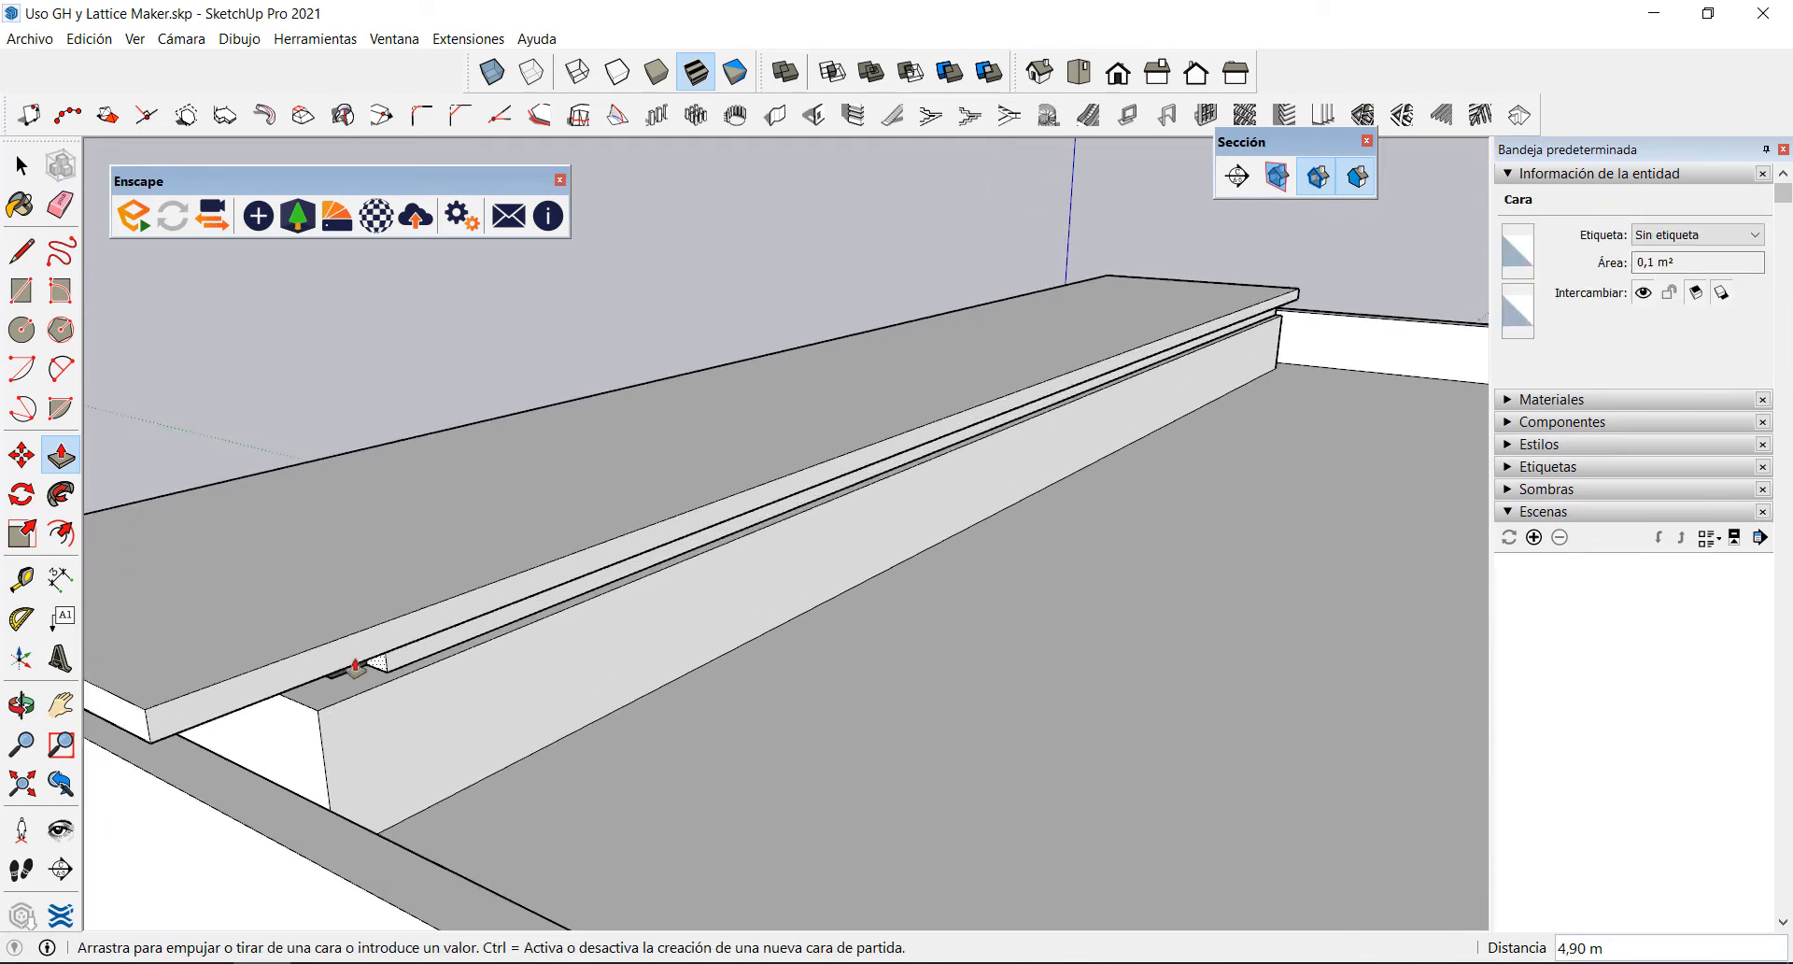
Step: Inspect the roofed slat facade from outside and position the camera on the ground in front of it at eye level
scroll(560, 628, "down", 3)
middle_click_drag(560, 628, 1048, 660)
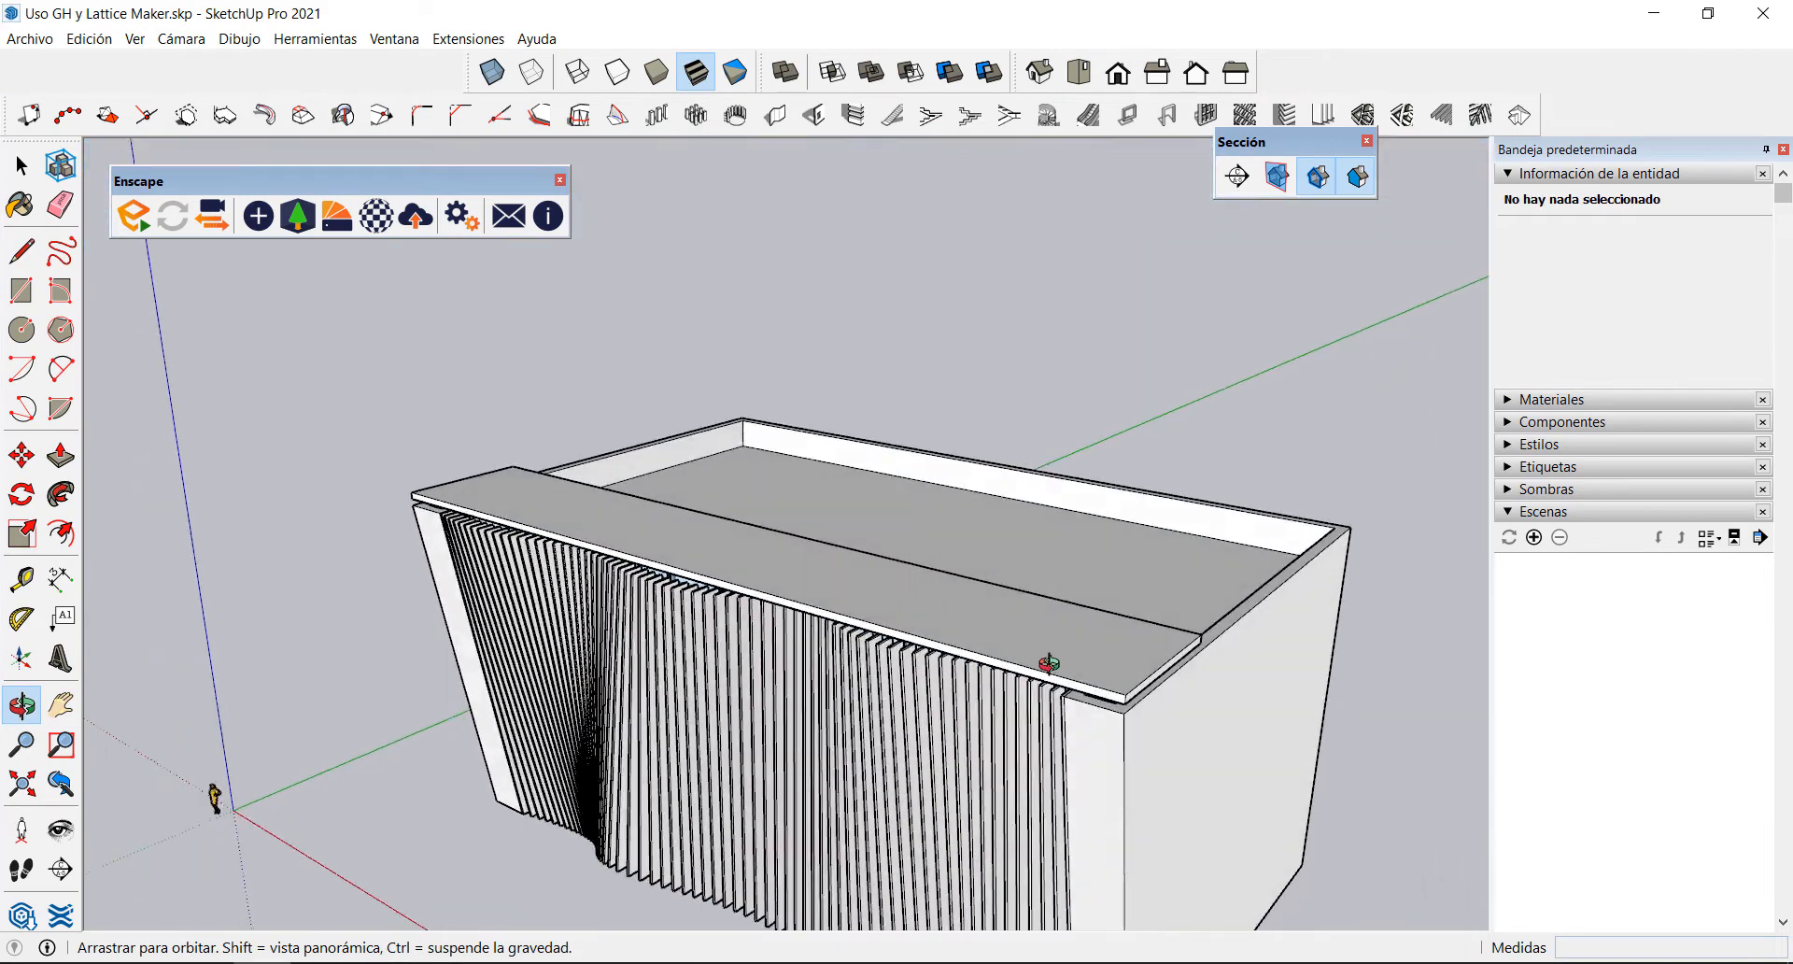
middle_click_drag(788, 512, 747, 392)
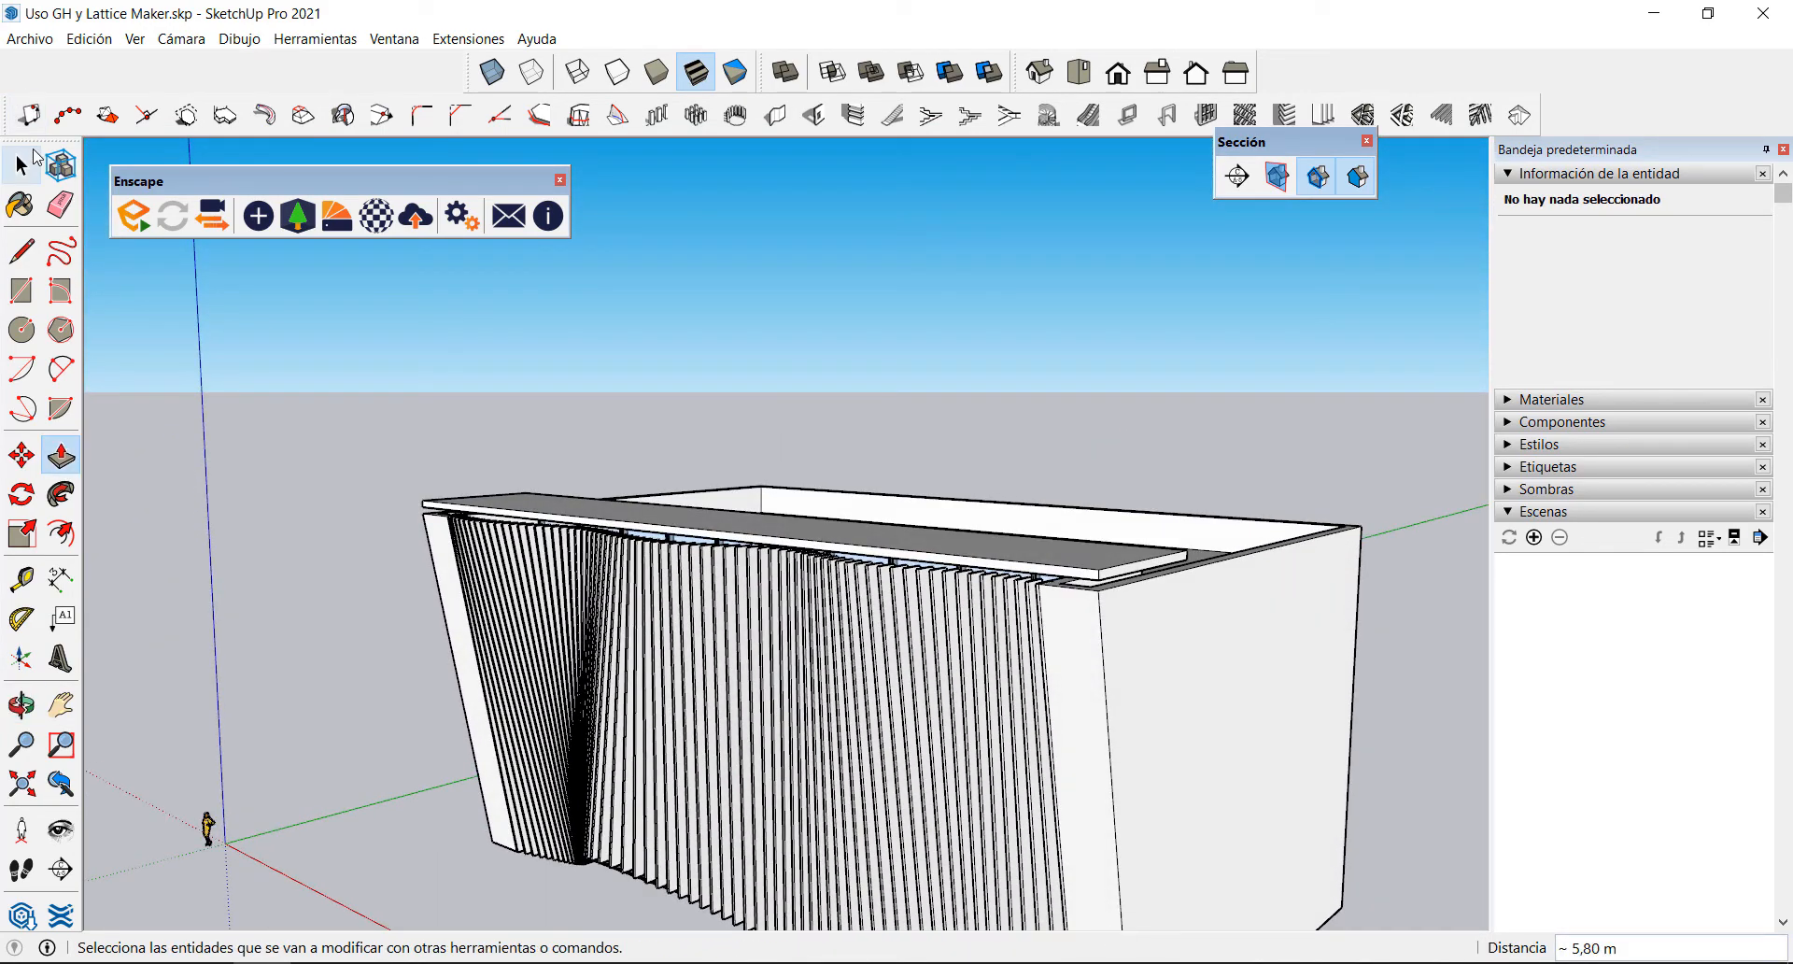
middle_click_drag(829, 348, 840, 765)
key("space")
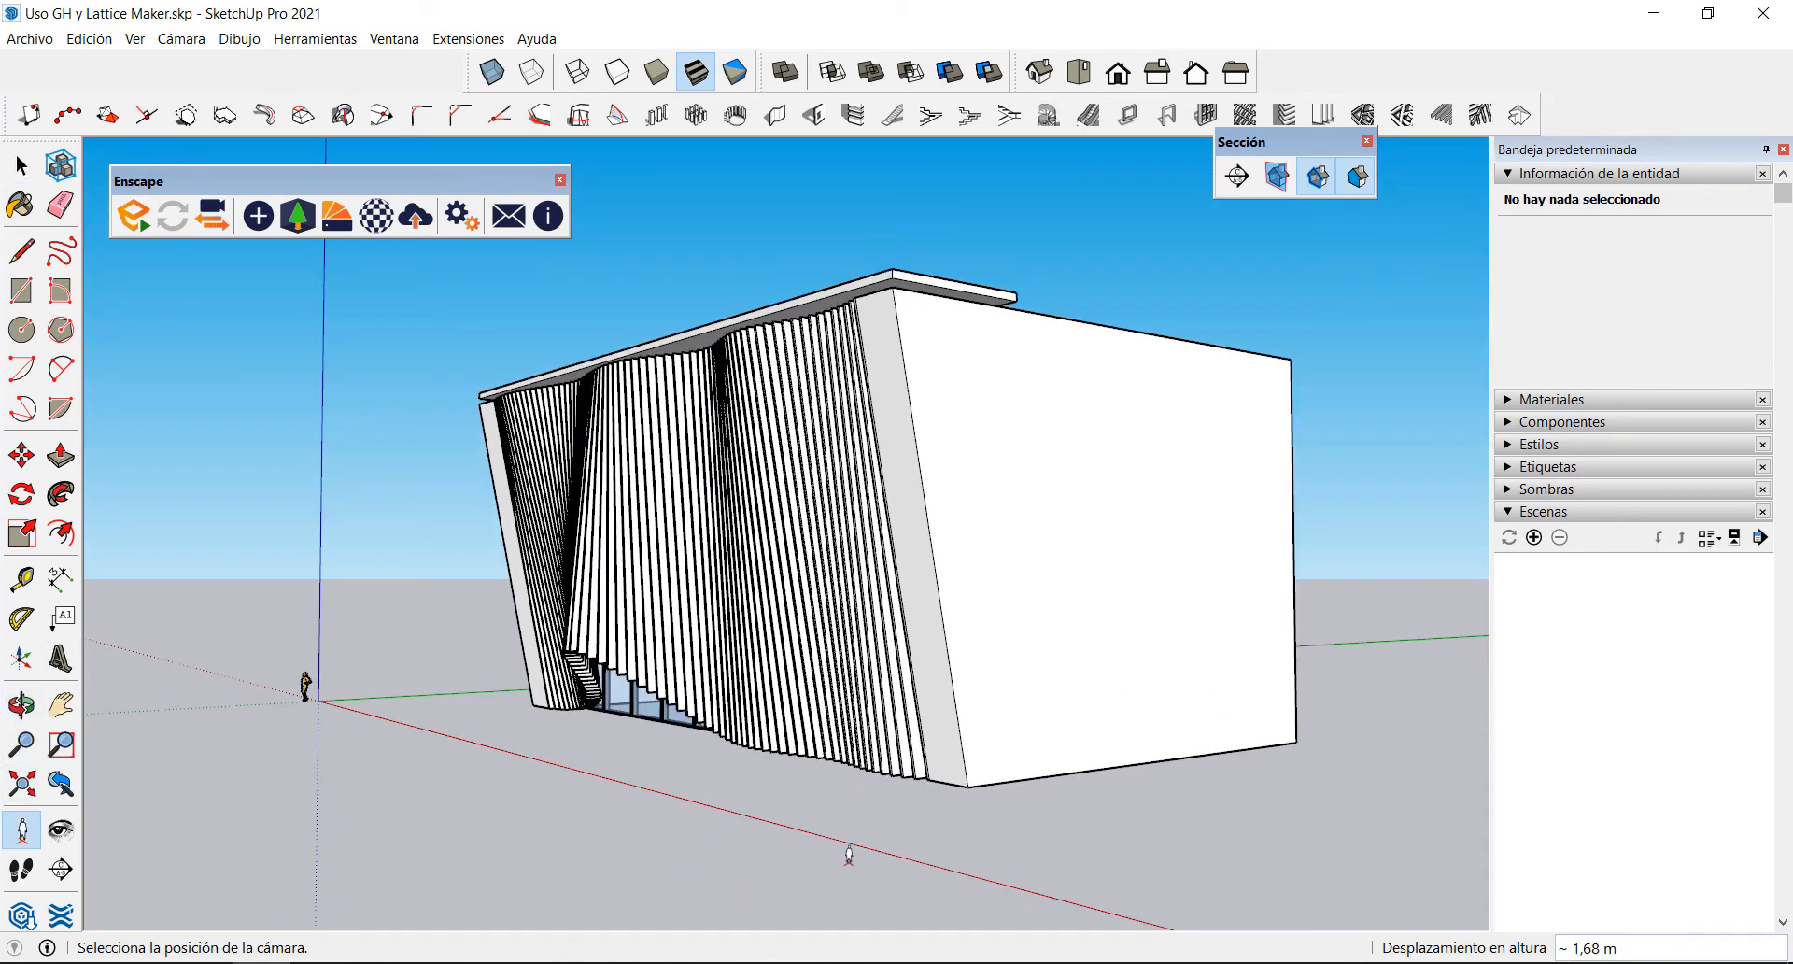
left_click(849, 855)
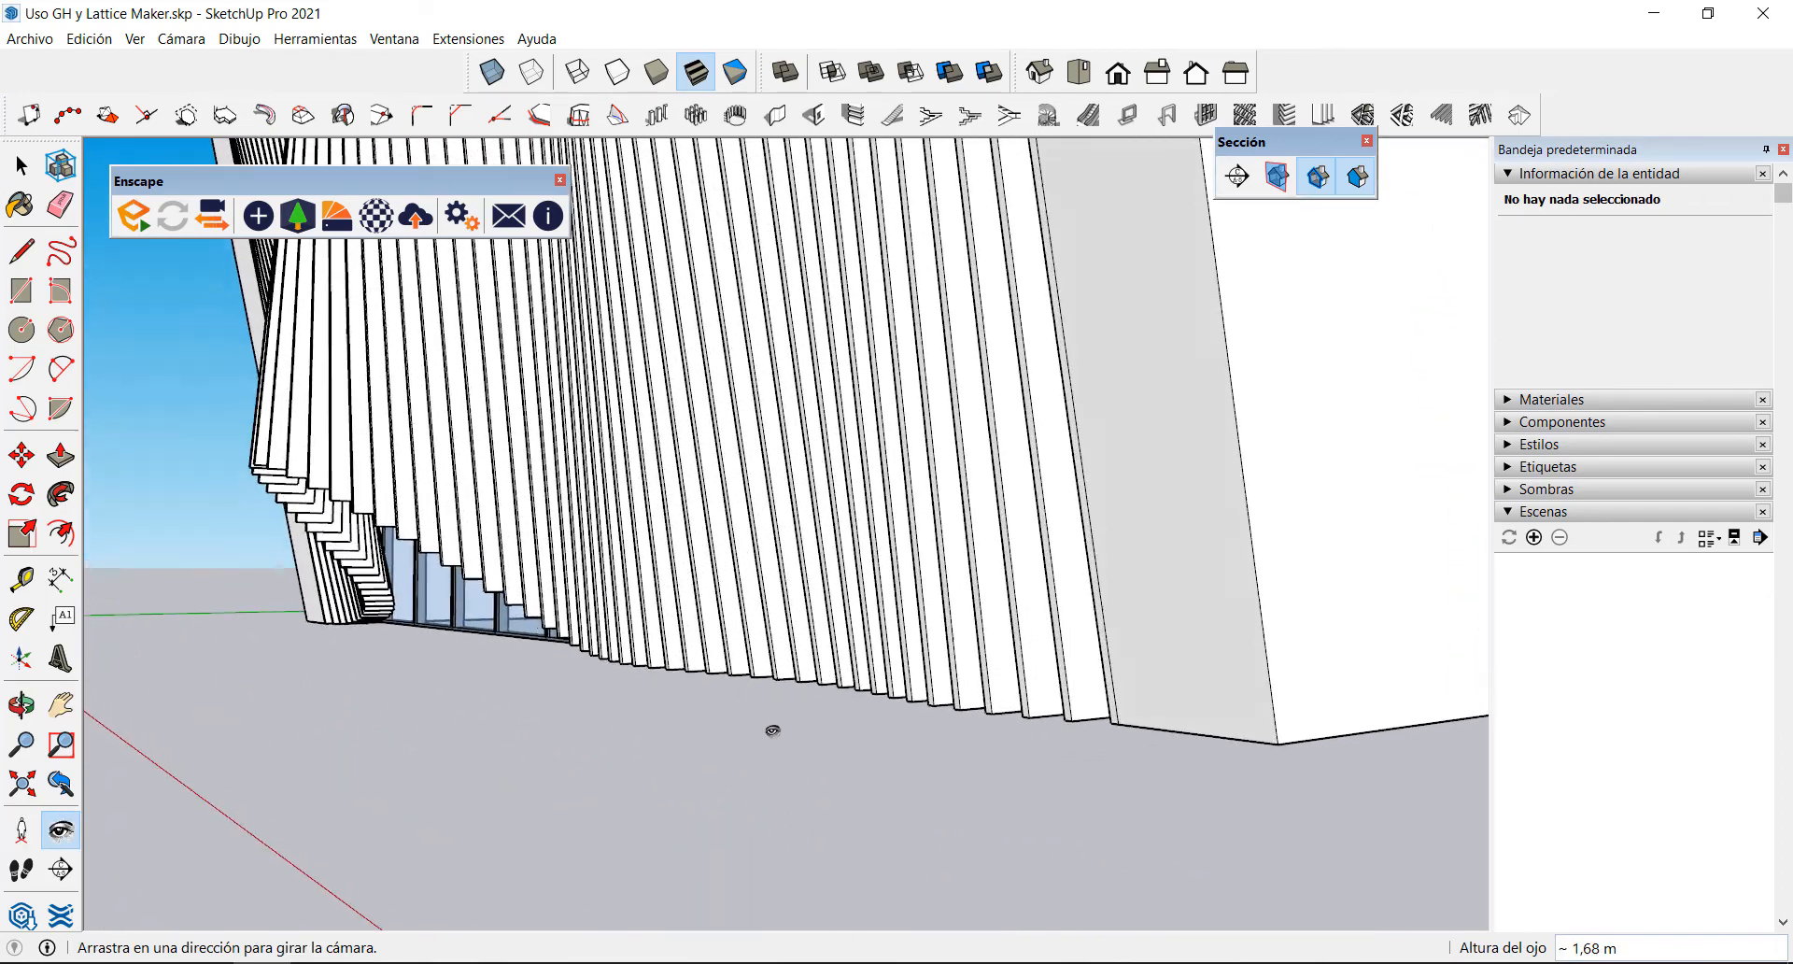
Step: Walk at eye level toward the slat facade and examine the stepped slats over the ground-floor glazing and the building's overall exterior
left_click_drag(773, 731, 360, 708)
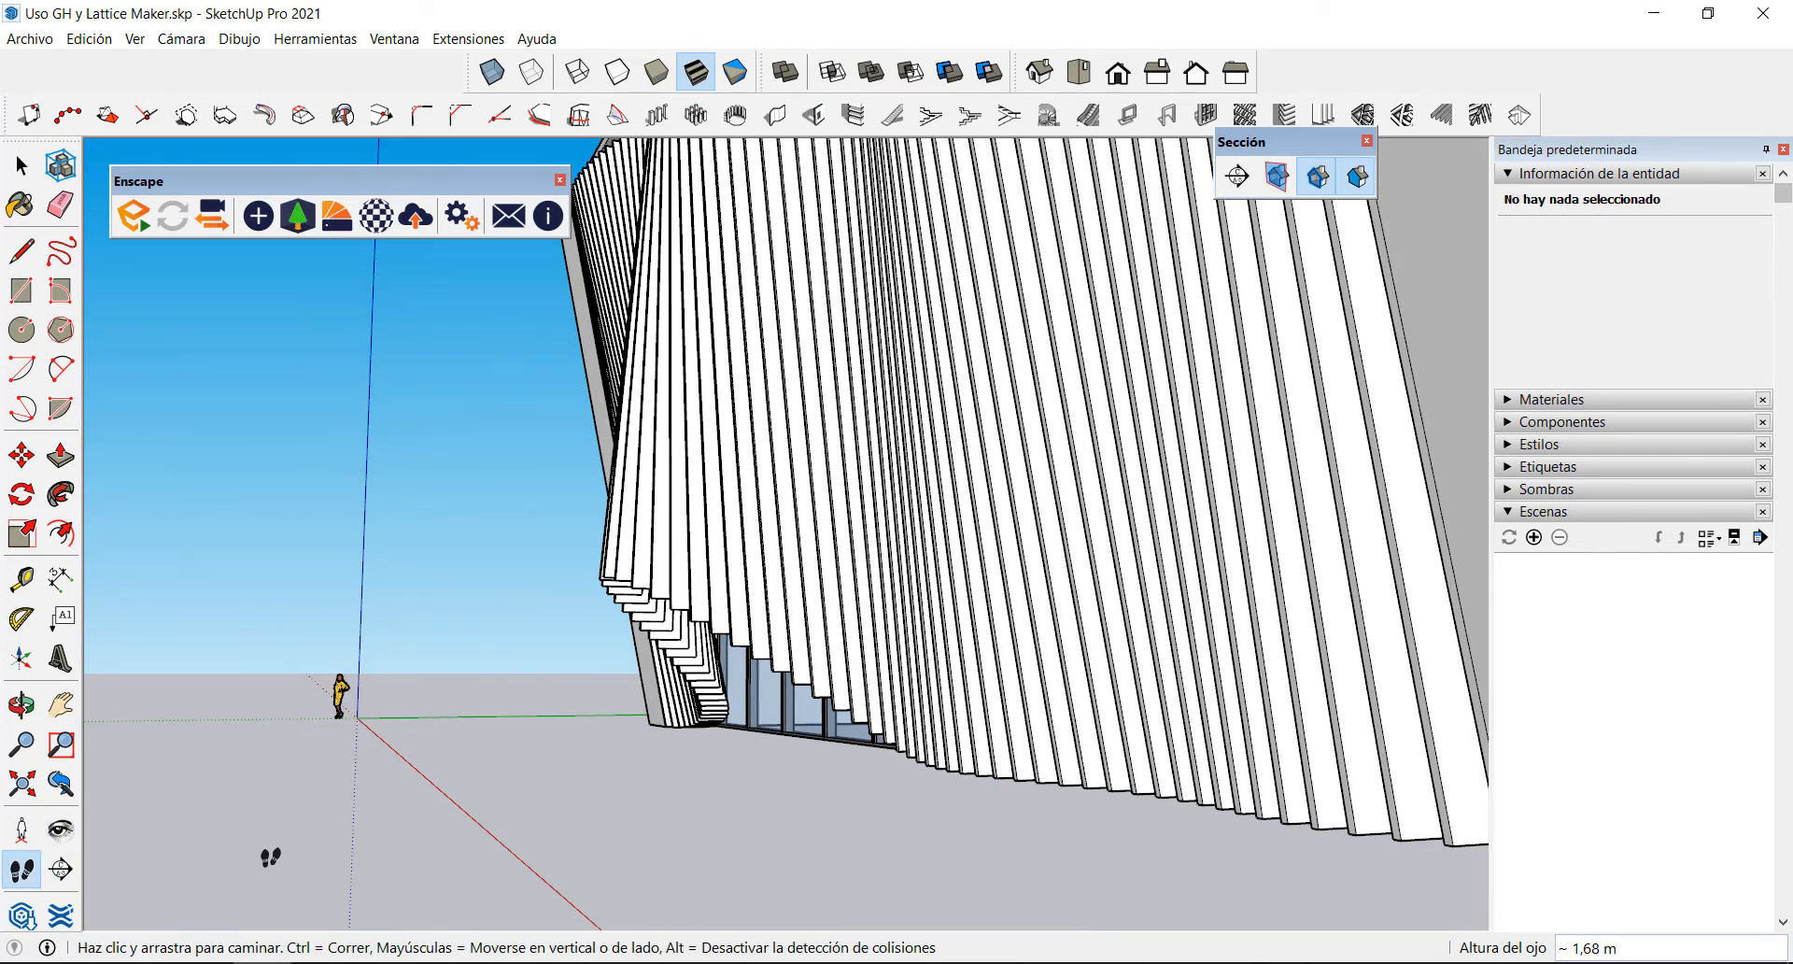
left_click_drag(271, 856, 122, 670)
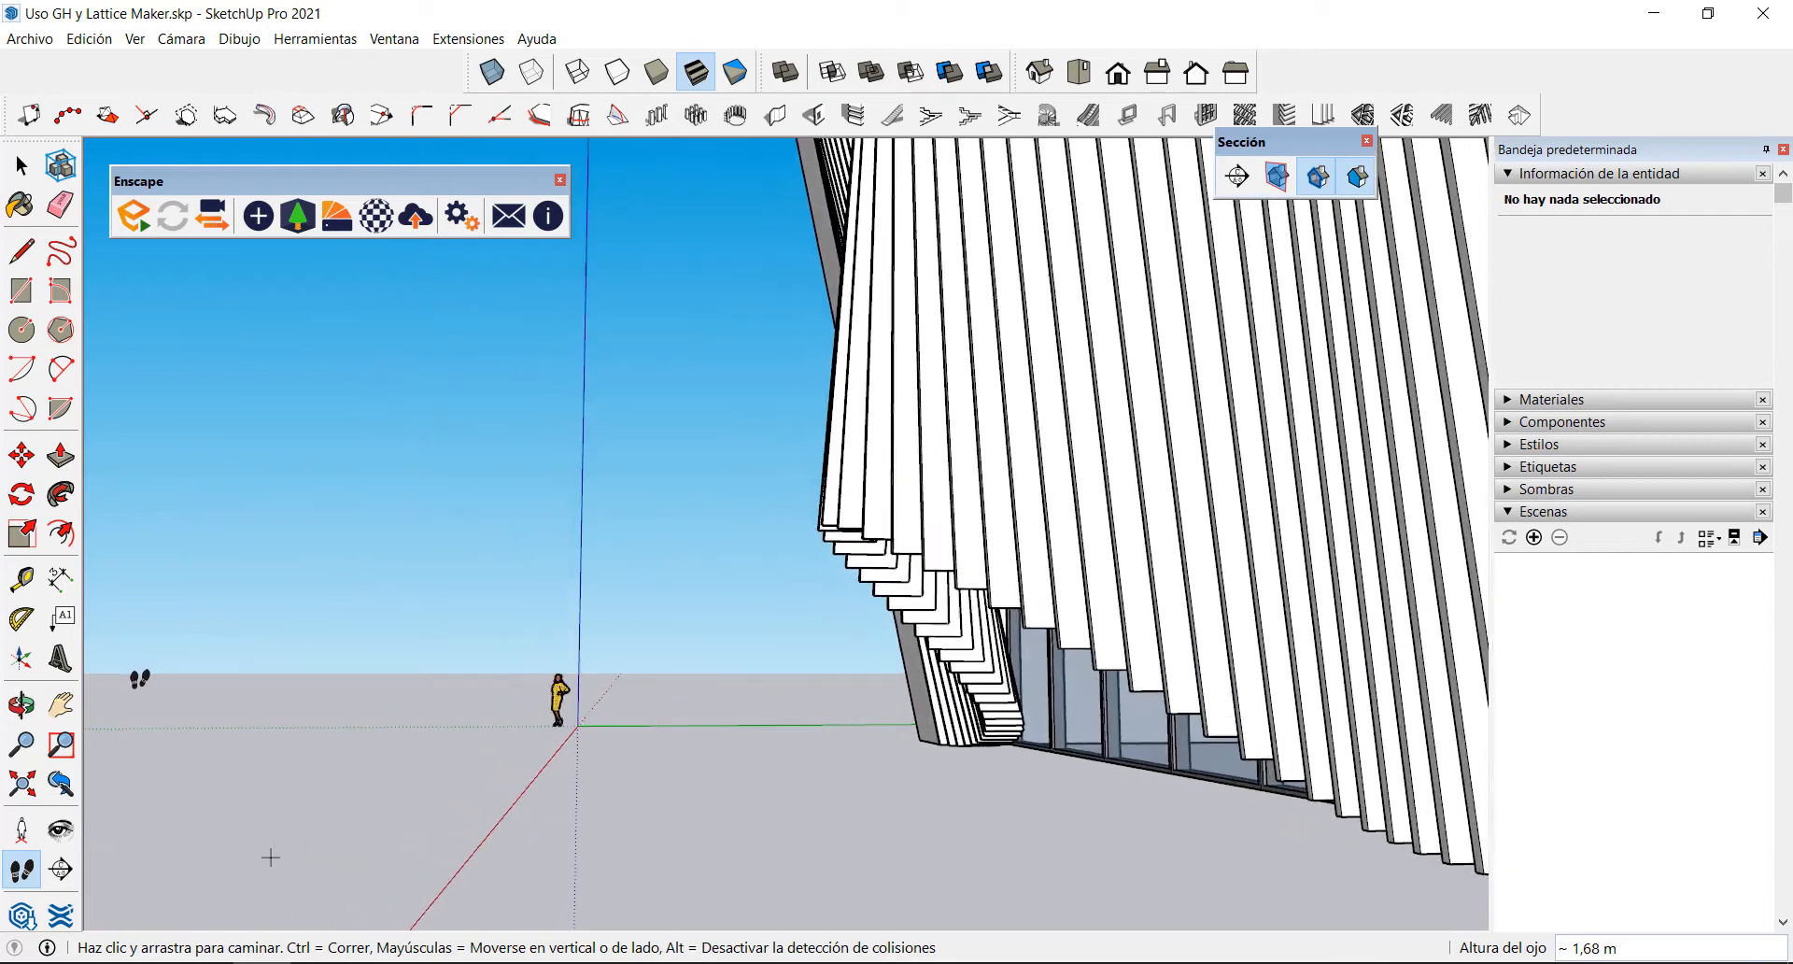
left_click_drag(331, 738, 463, 720)
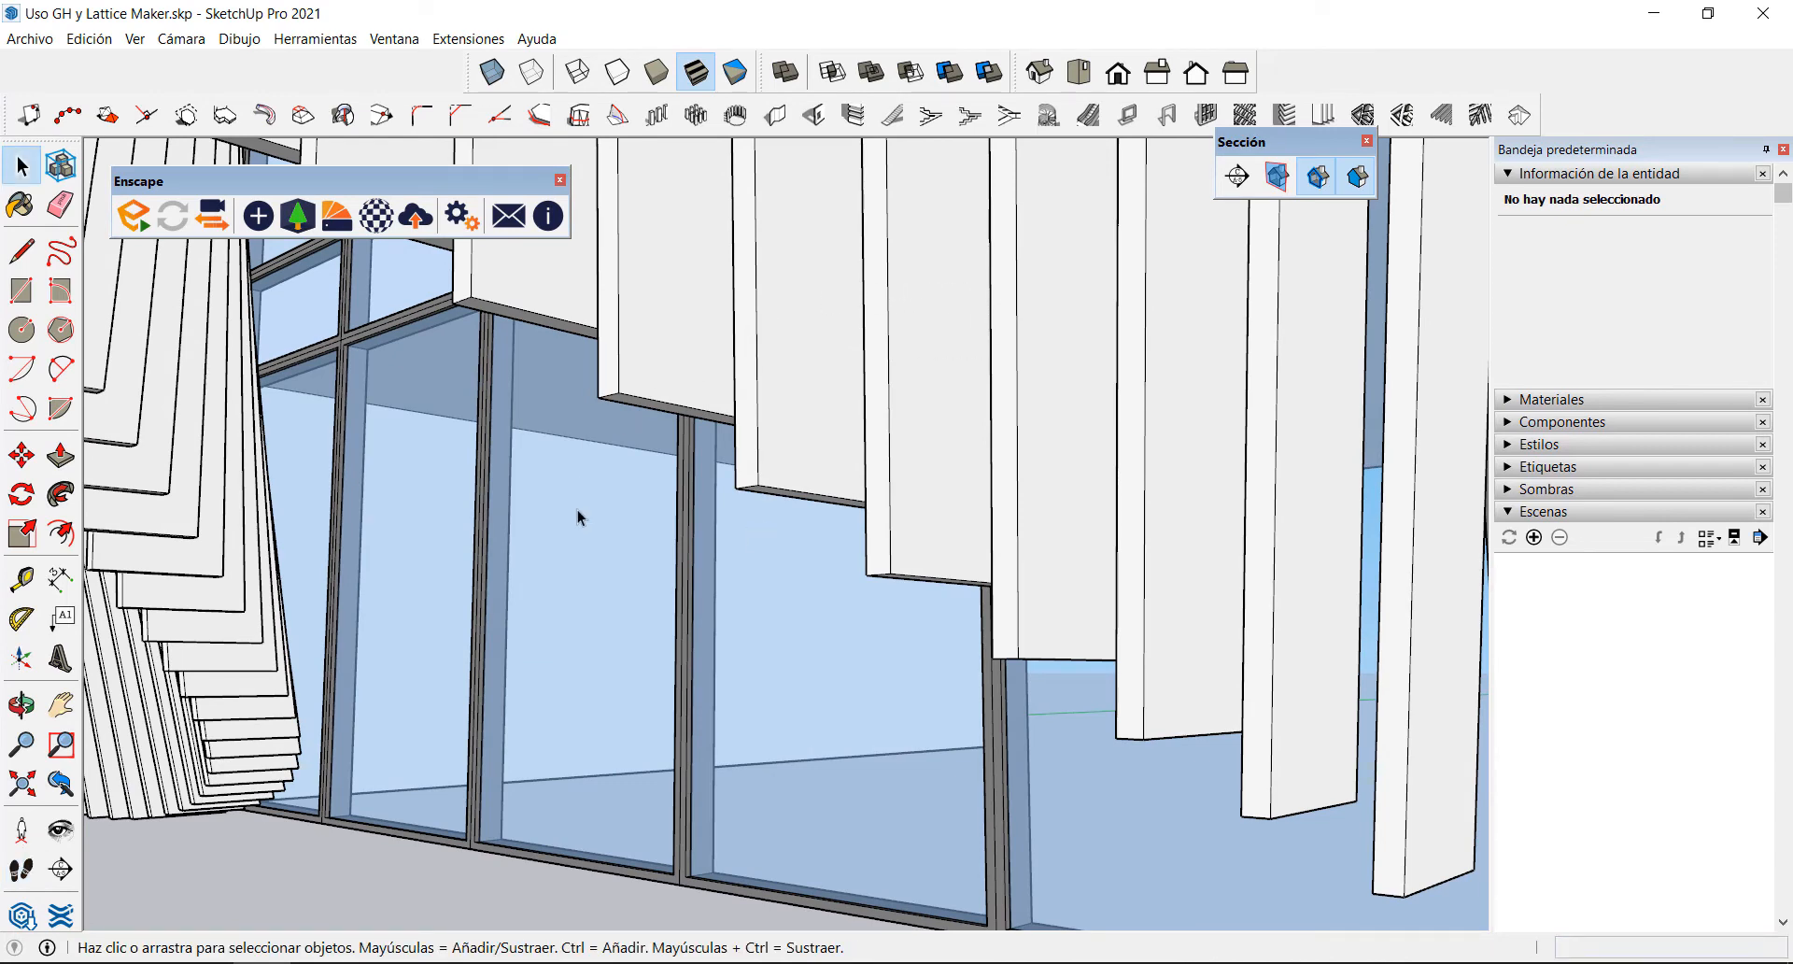
scroll(859, 788, "down", 10)
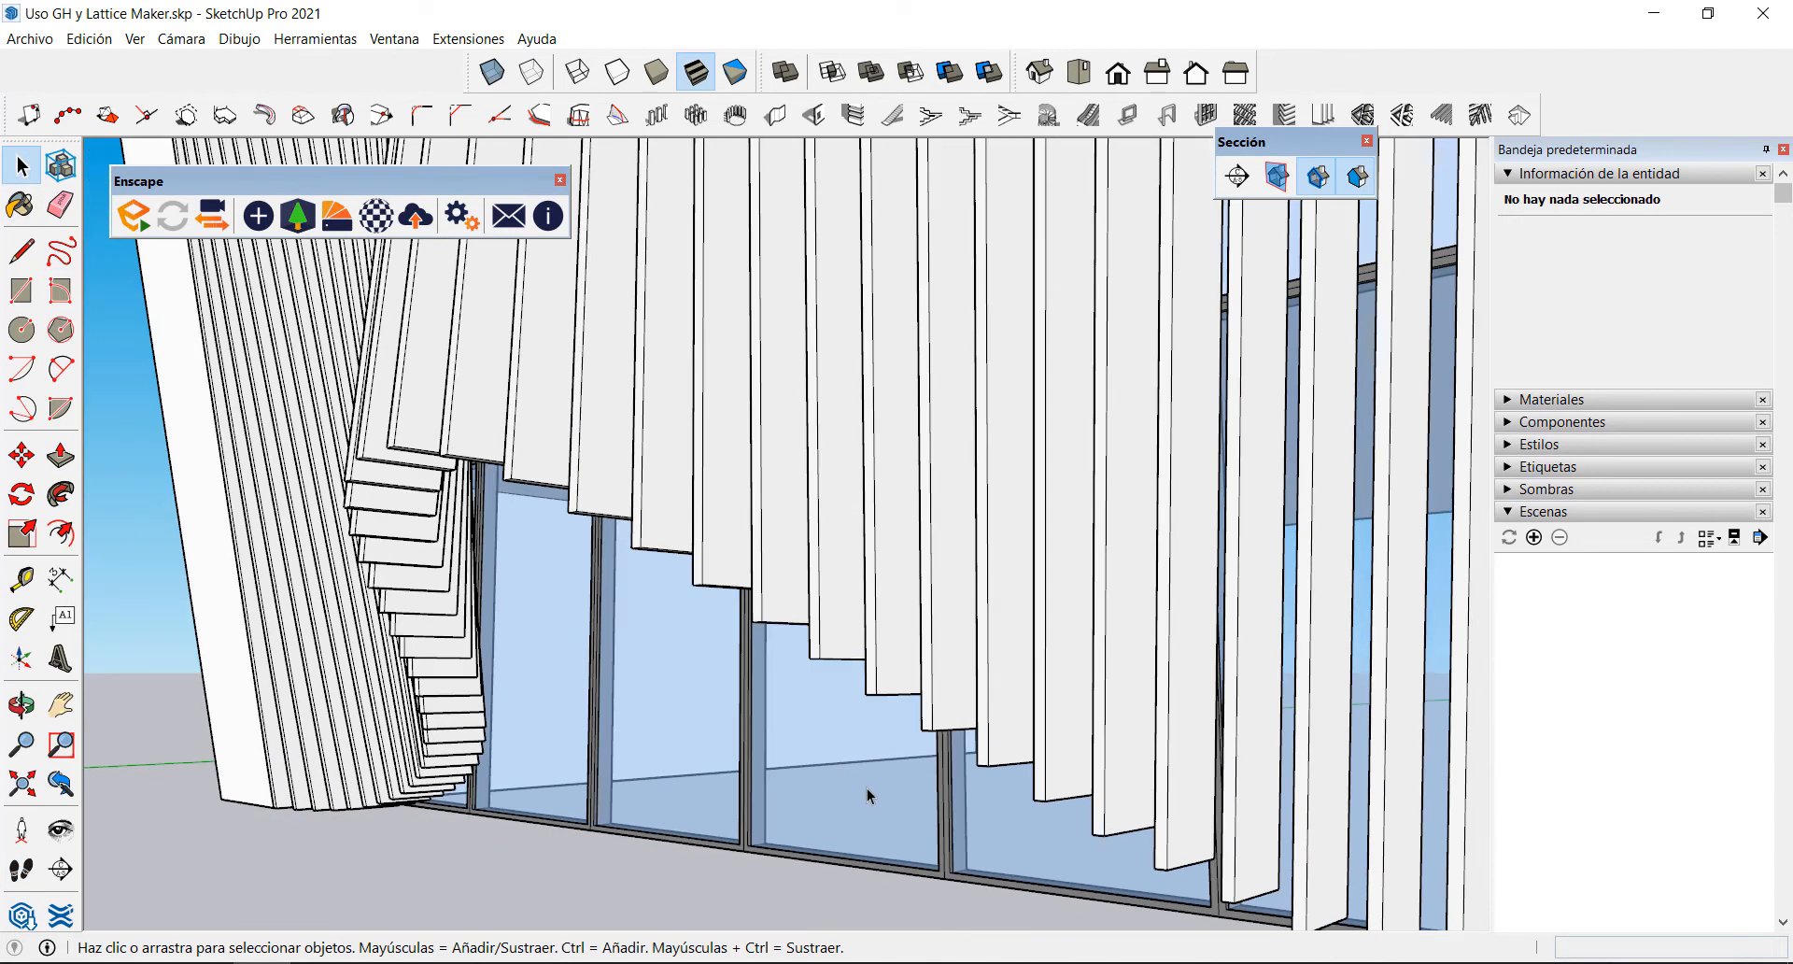
scroll(815, 633, "down", 2)
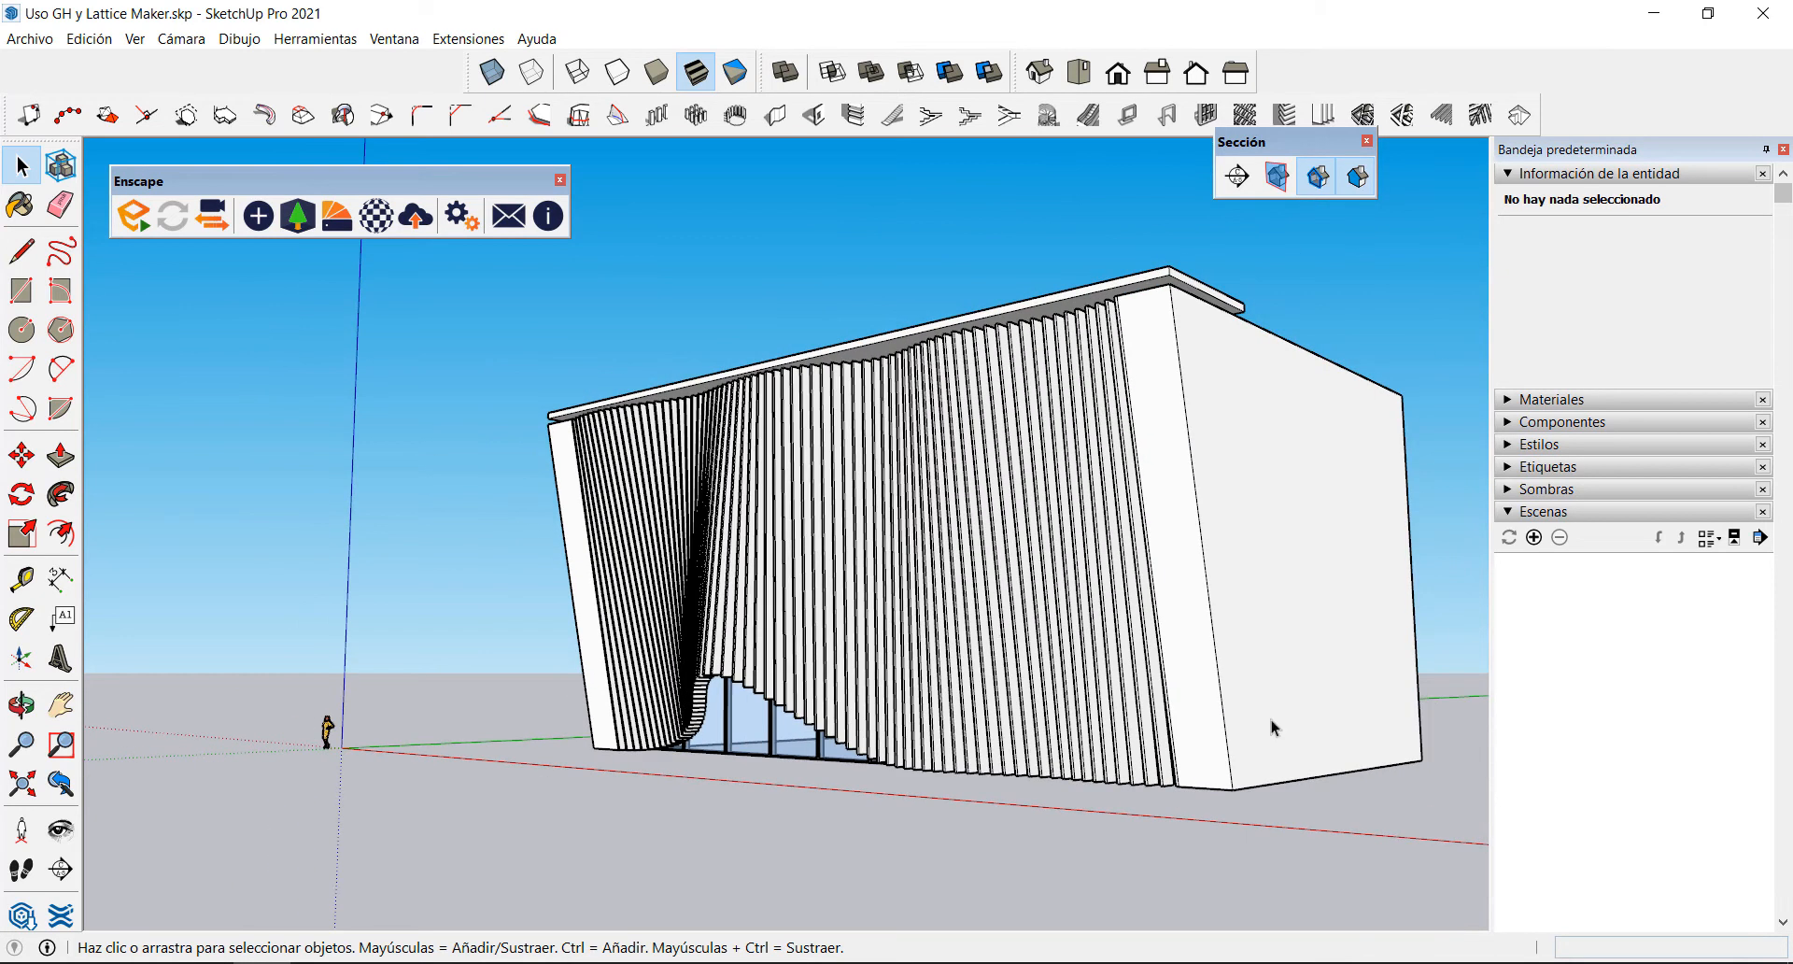
scroll(1279, 714, "up", 2)
scroll(700, 653, "down", 2)
scroll(1184, 584, "up", 1)
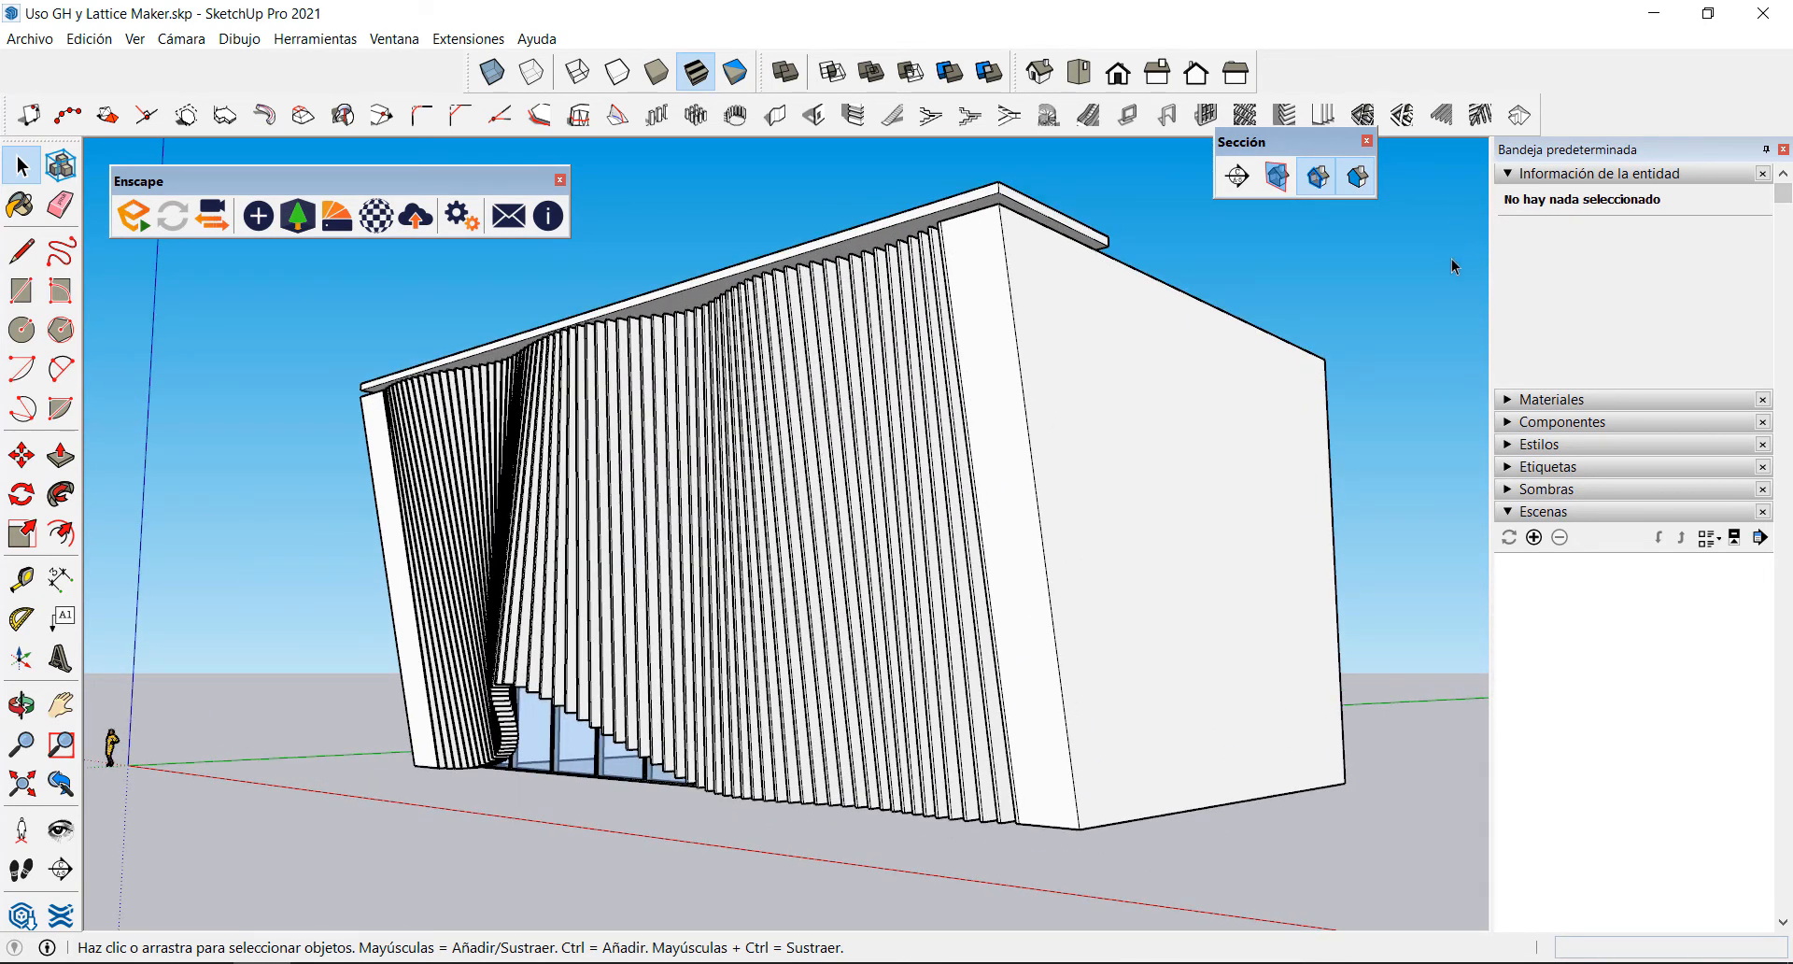
Step: Turn on the model's sun shadows and set the time of day to 08:44
left_click(1505, 175)
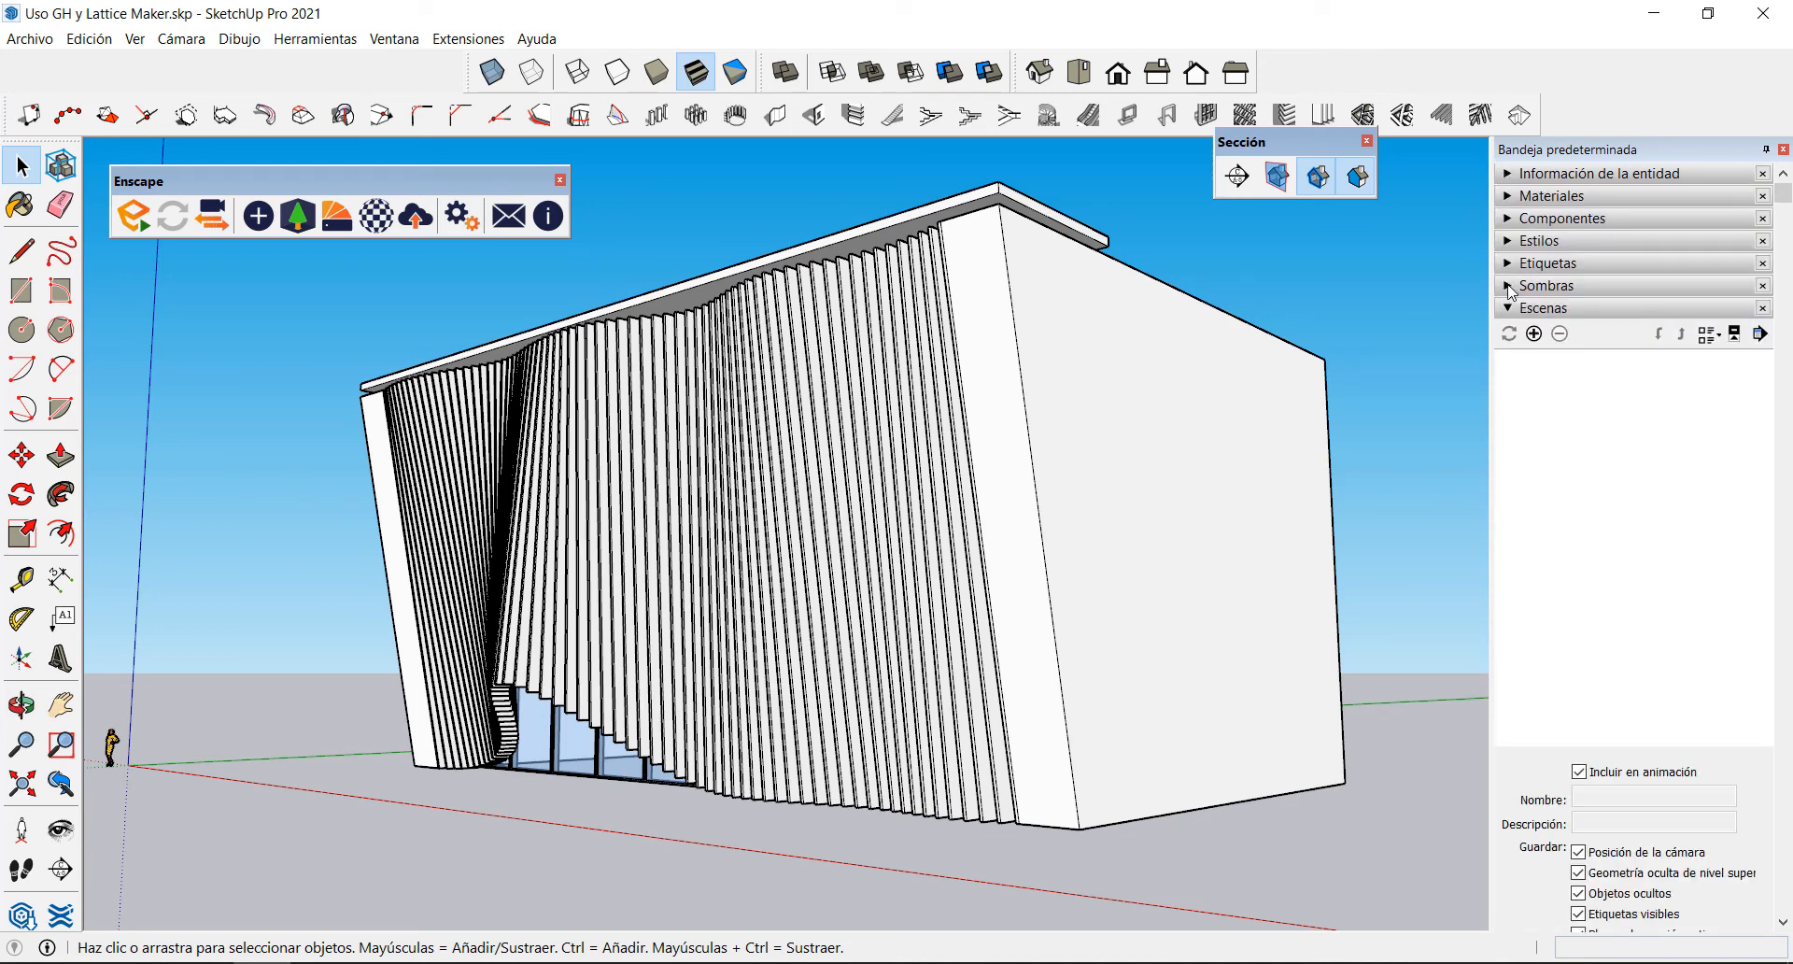
left_click(1510, 287)
left_click(1516, 313)
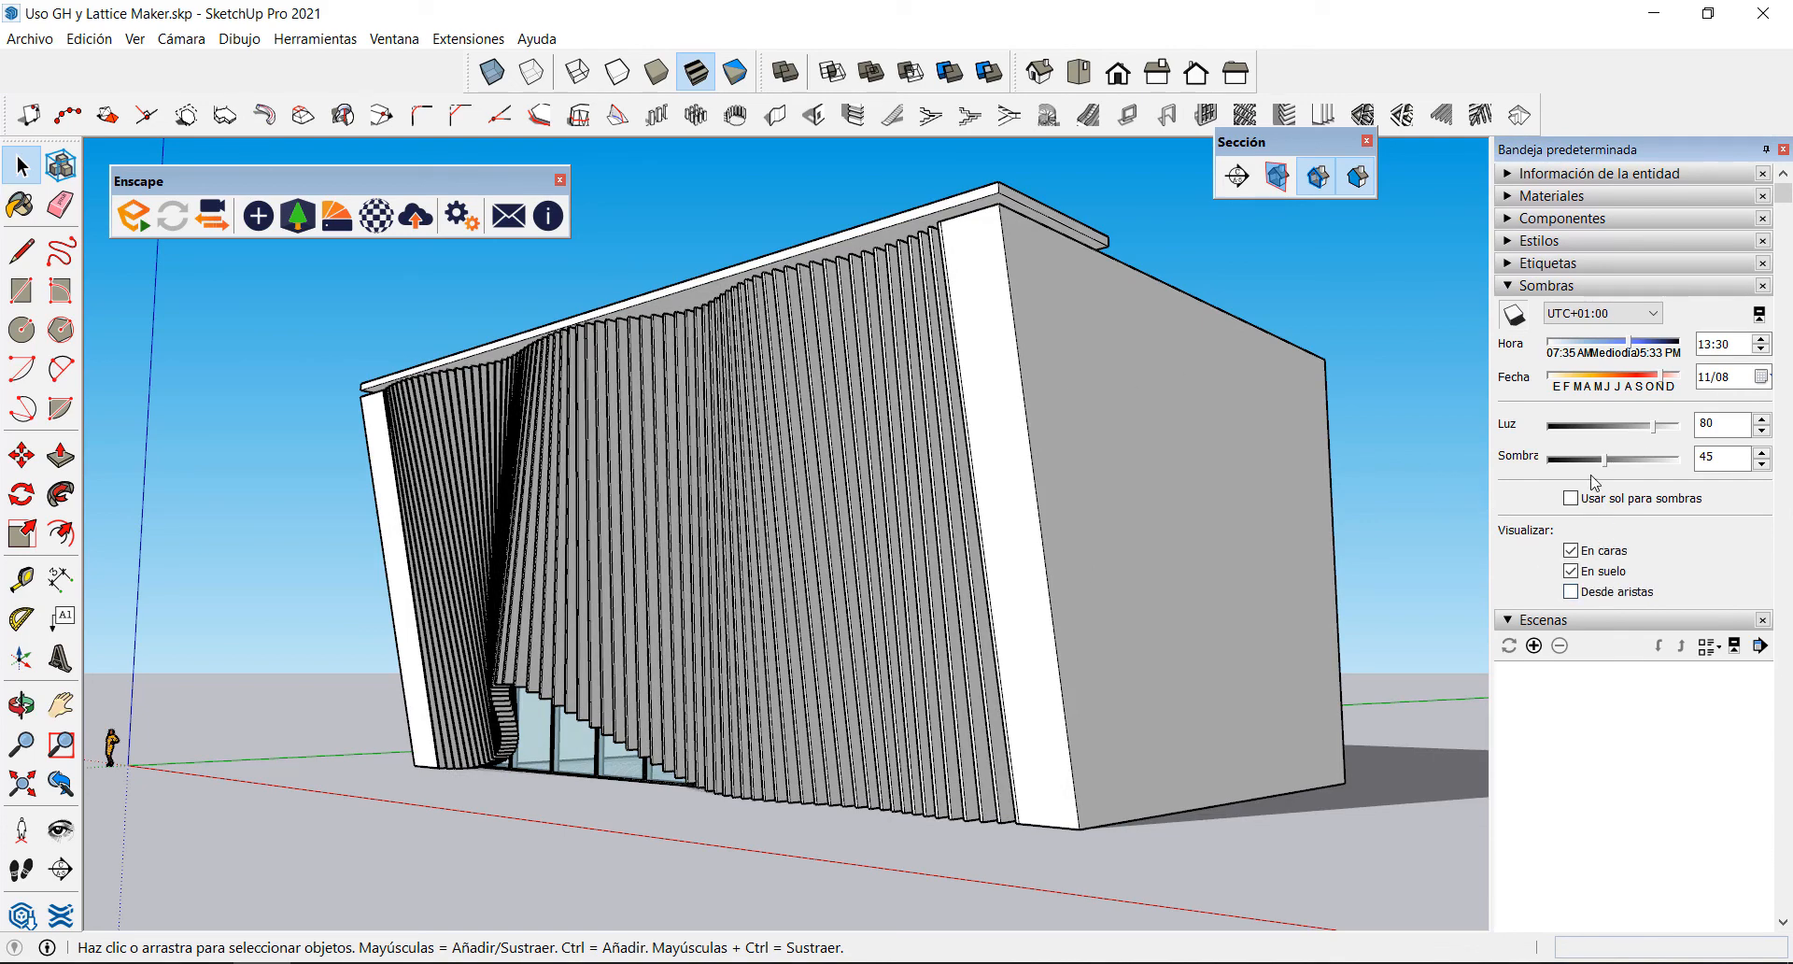
middle_click_drag(976, 498, 1083, 607)
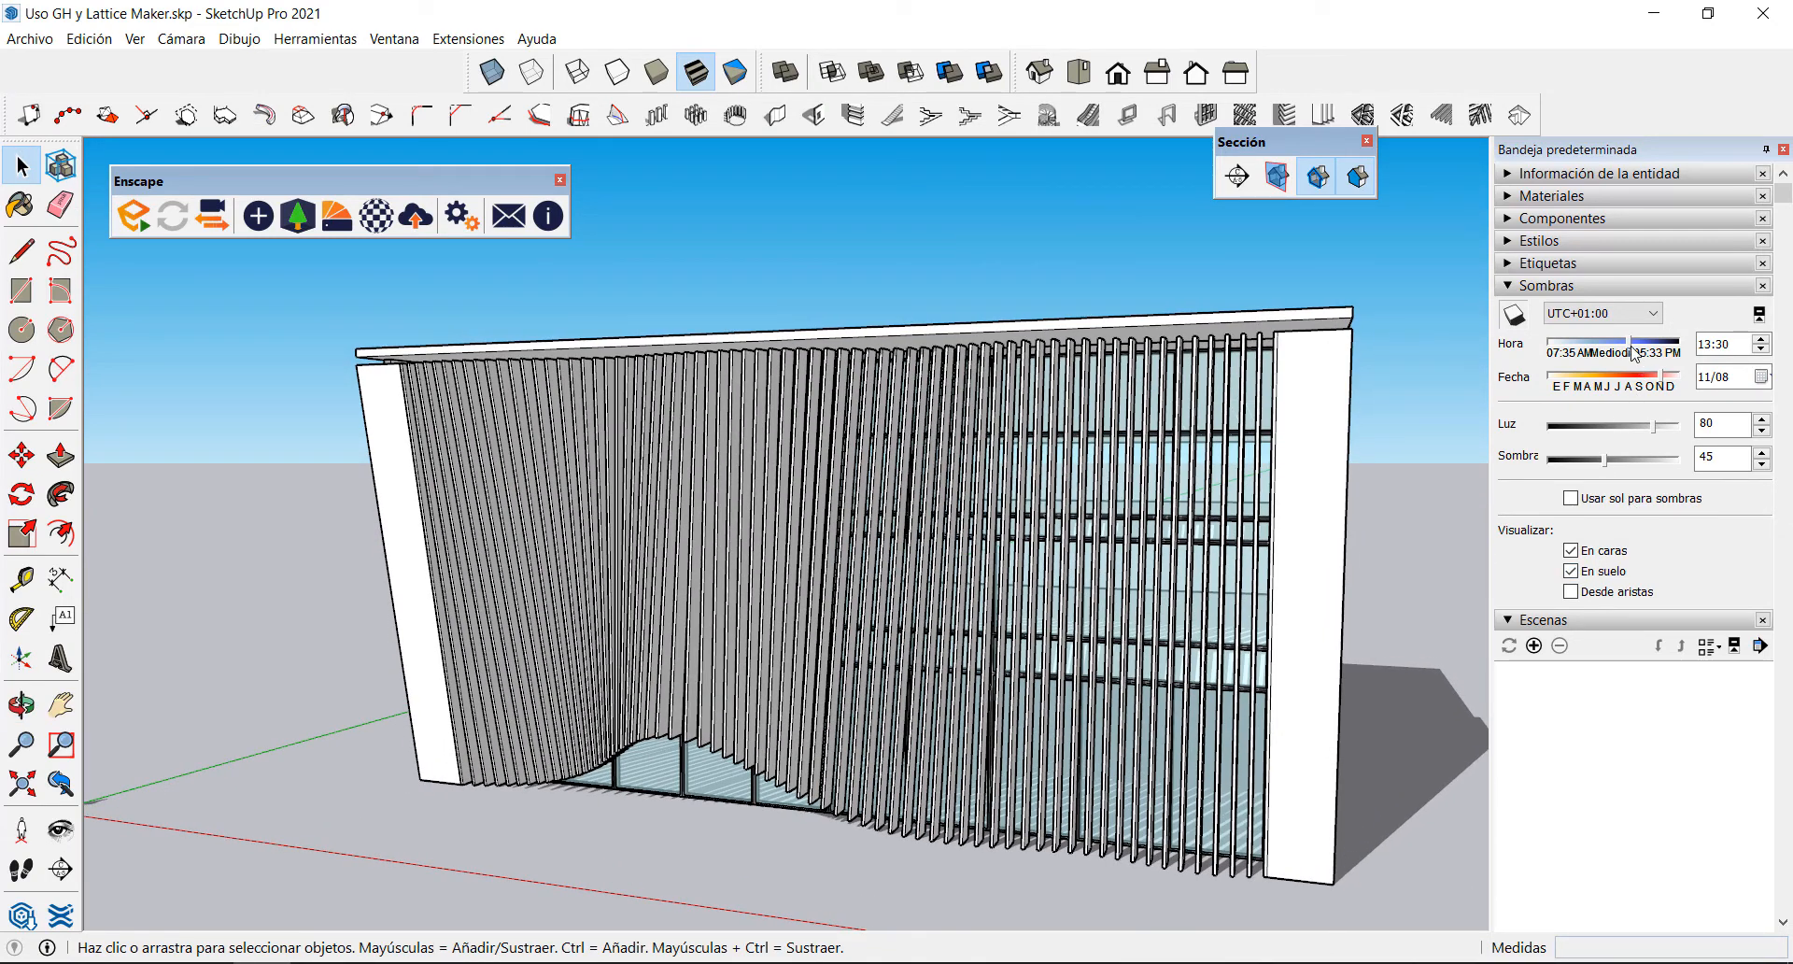
left_click_drag(1616, 352, 1570, 358)
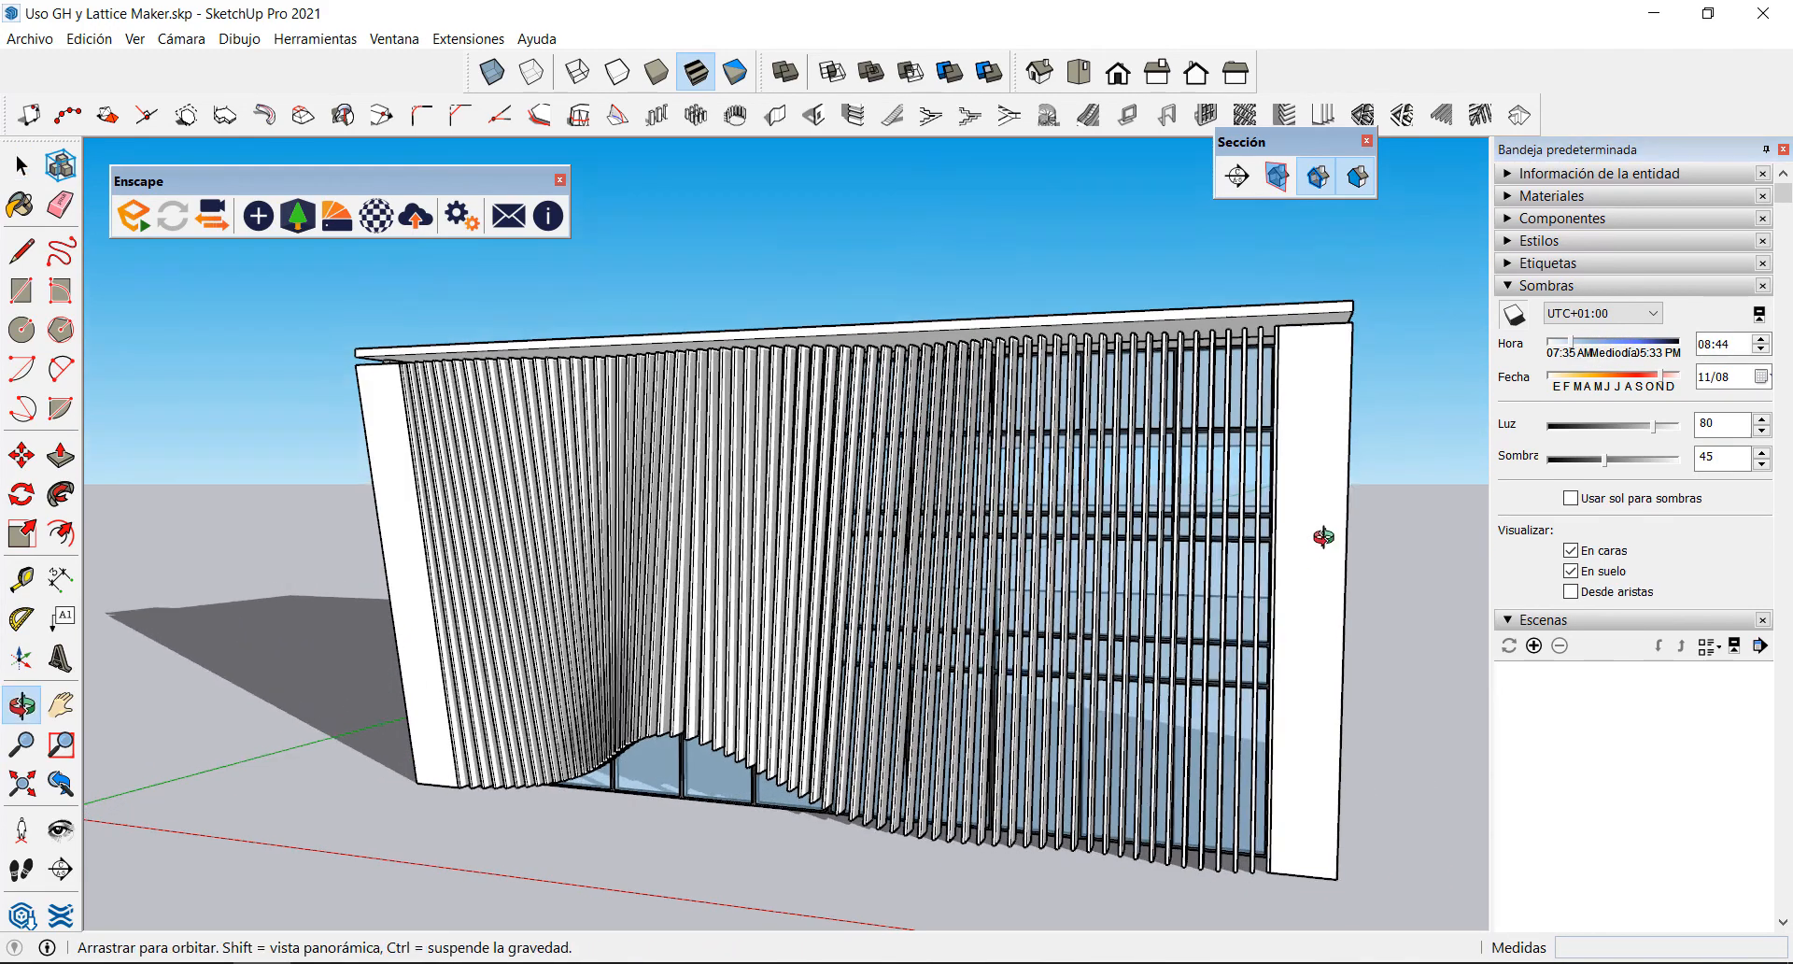
Step: Position the camera inside the building on the middle floor and examine the slats through the strip of windows
middle_click_drag(1321, 532, 1240, 506)
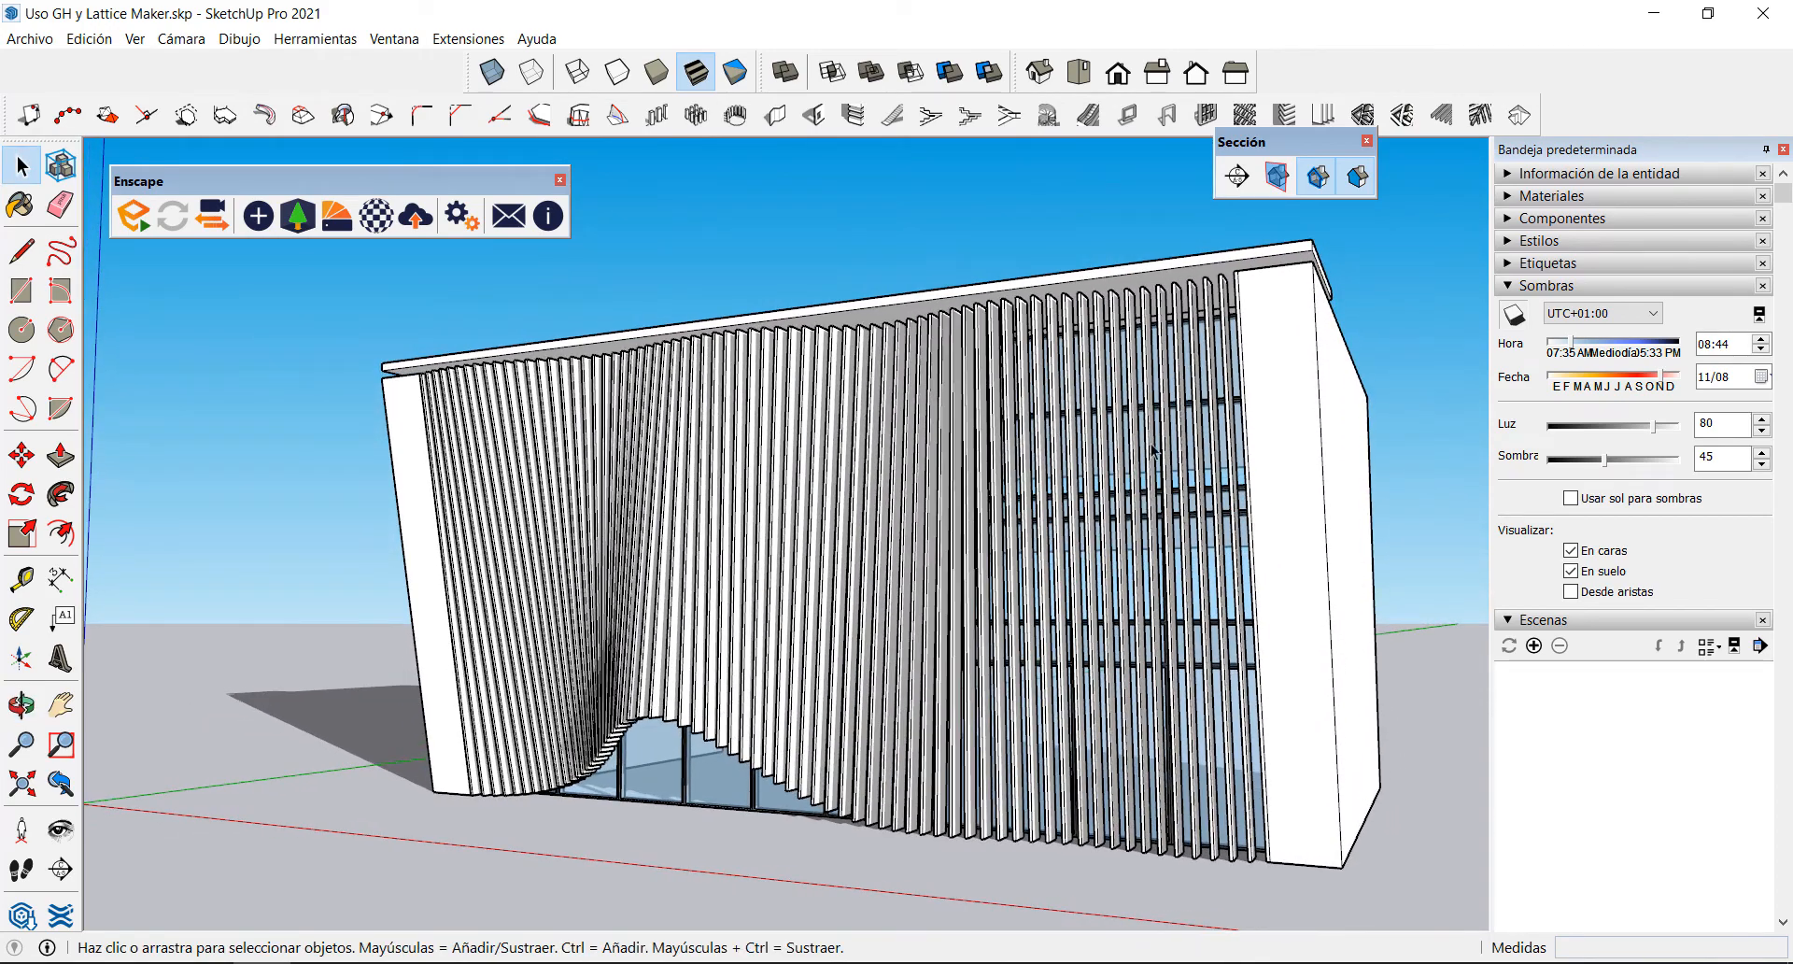
middle_click_drag(1151, 451, 645, 523)
middle_click_drag(1160, 496, 688, 528)
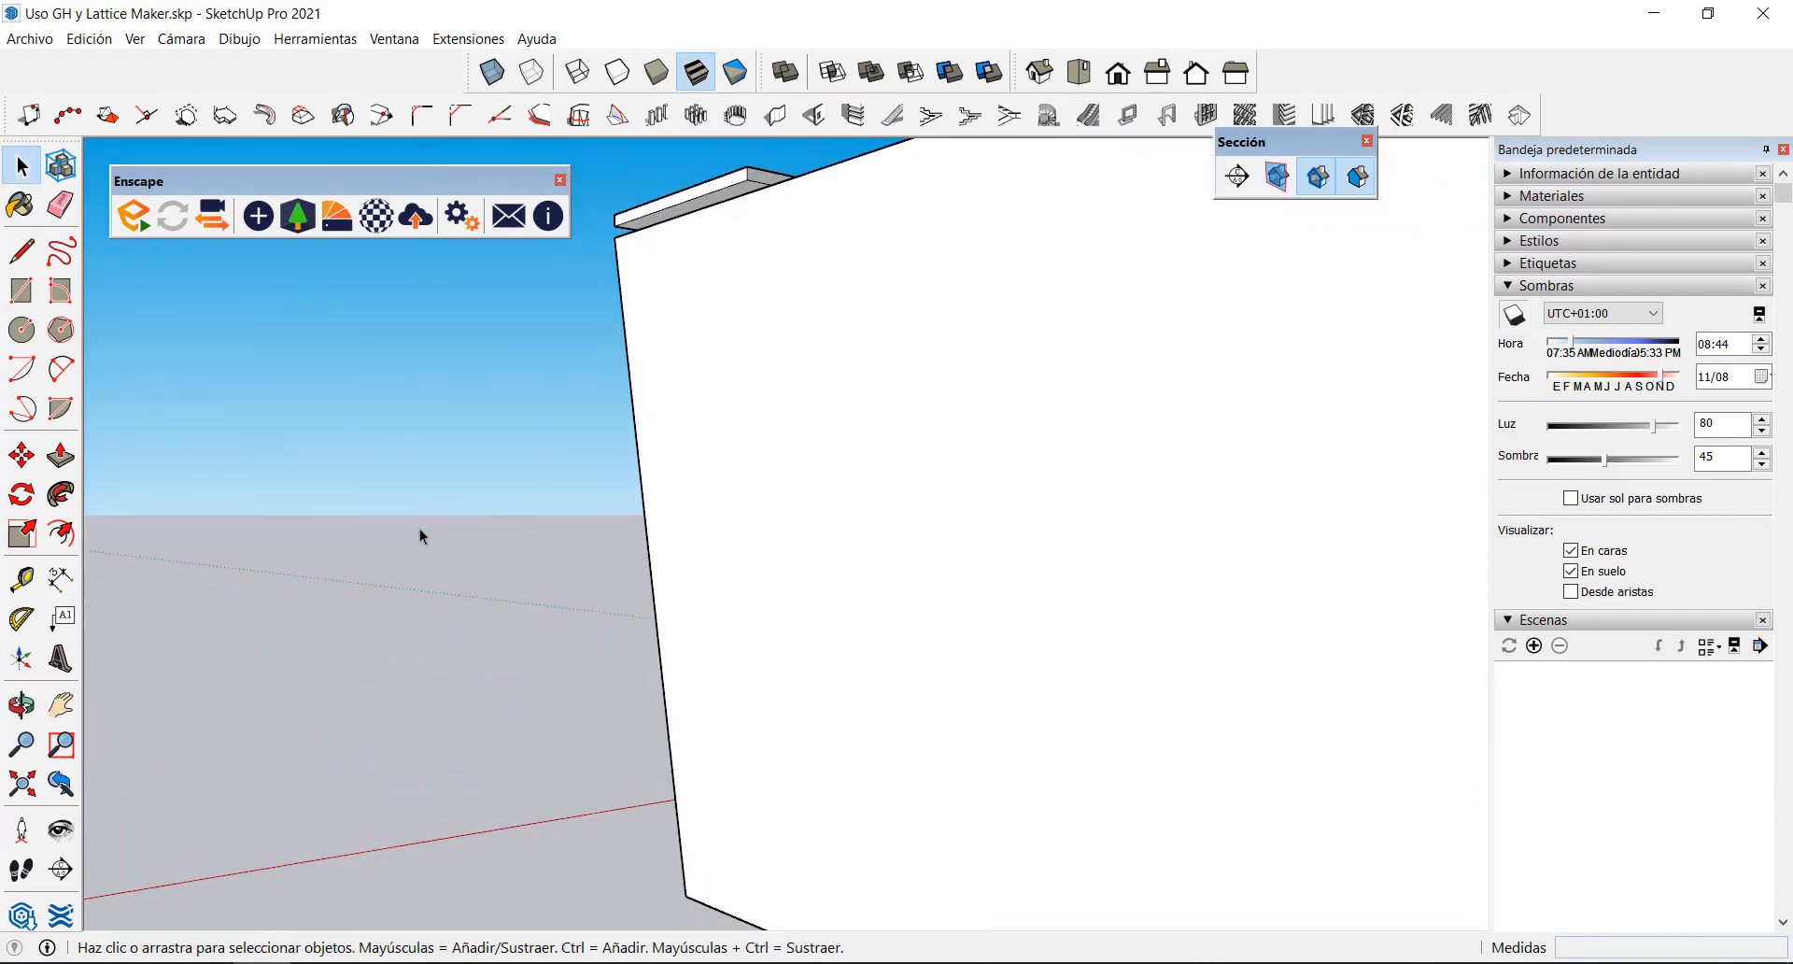
scroll(419, 528, "down", 4)
scroll(1024, 514, "up", 2)
middle_click_drag(1160, 505, 693, 519)
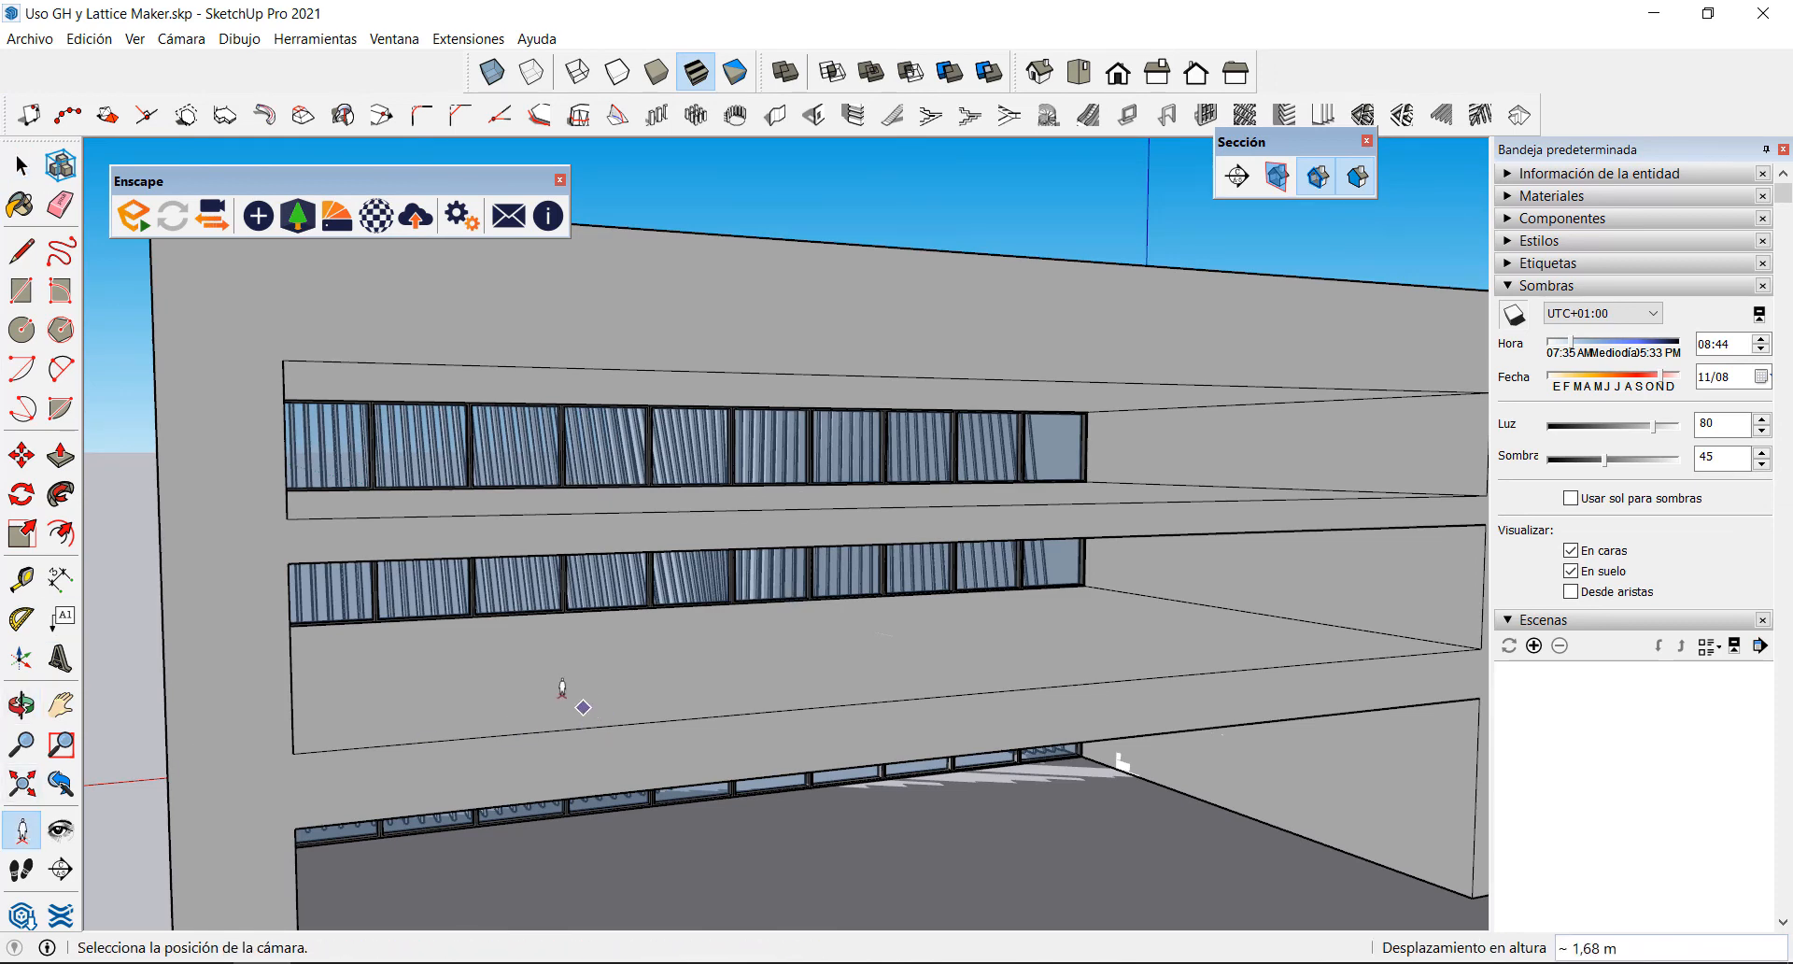
left_click(612, 659)
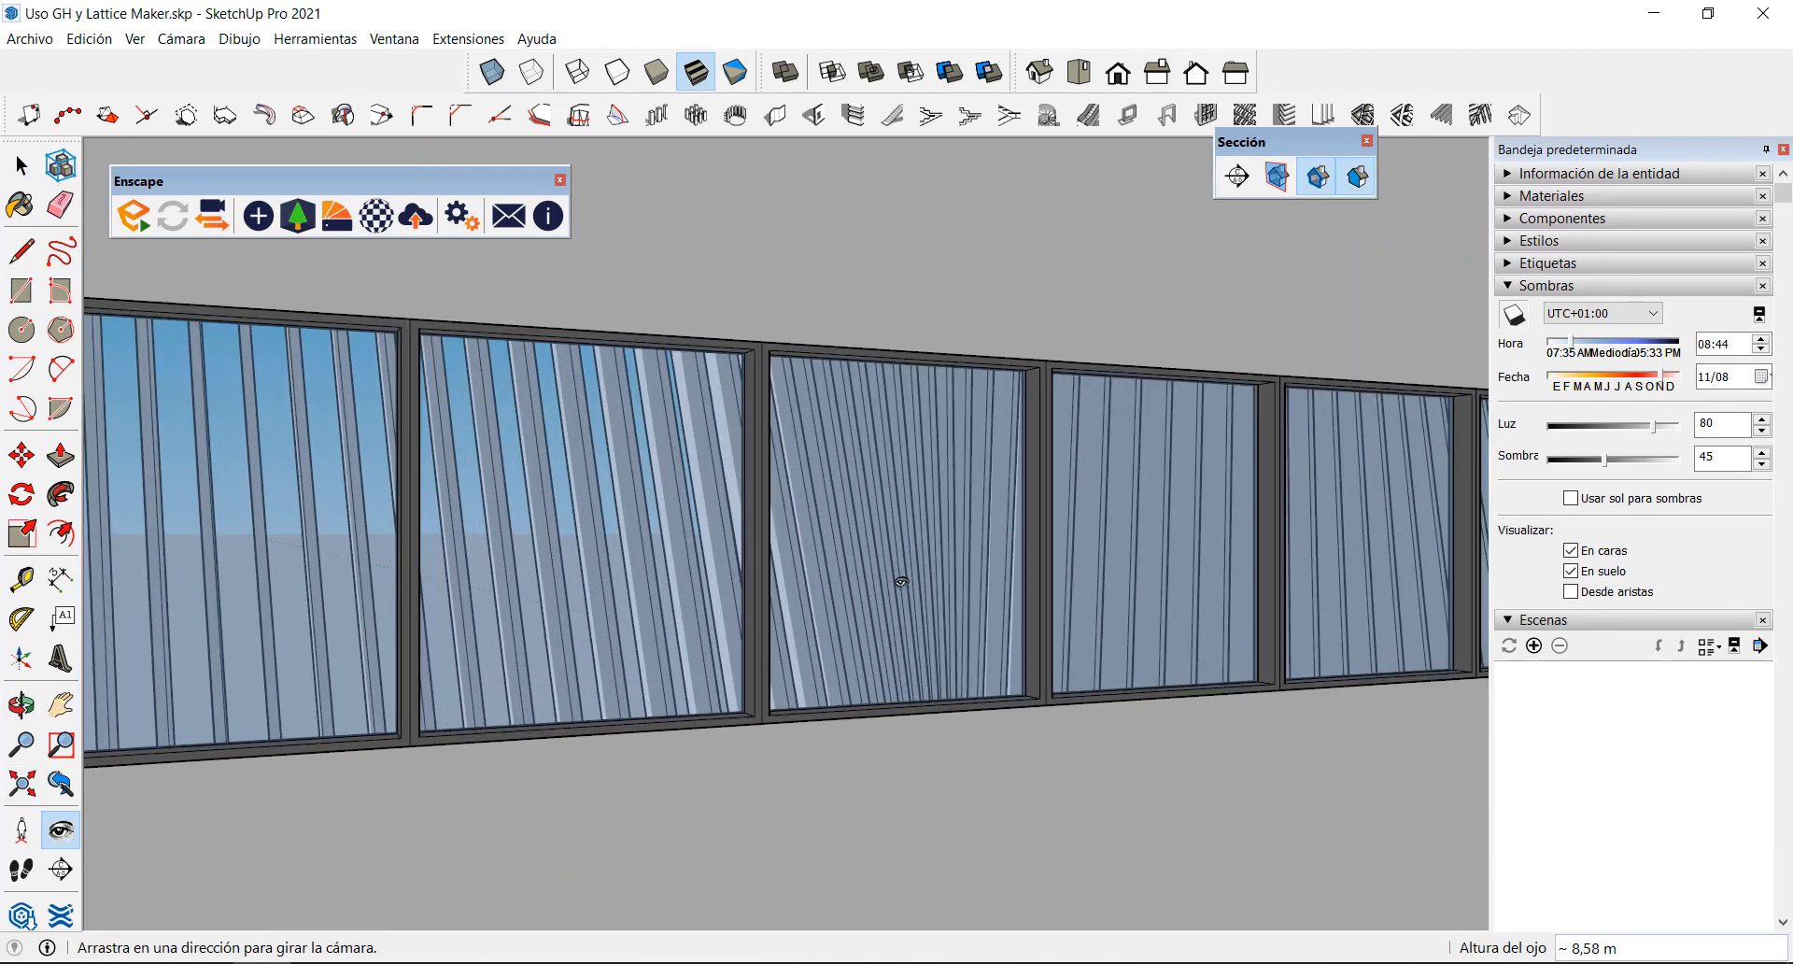
left_click_drag(900, 580, 712, 619)
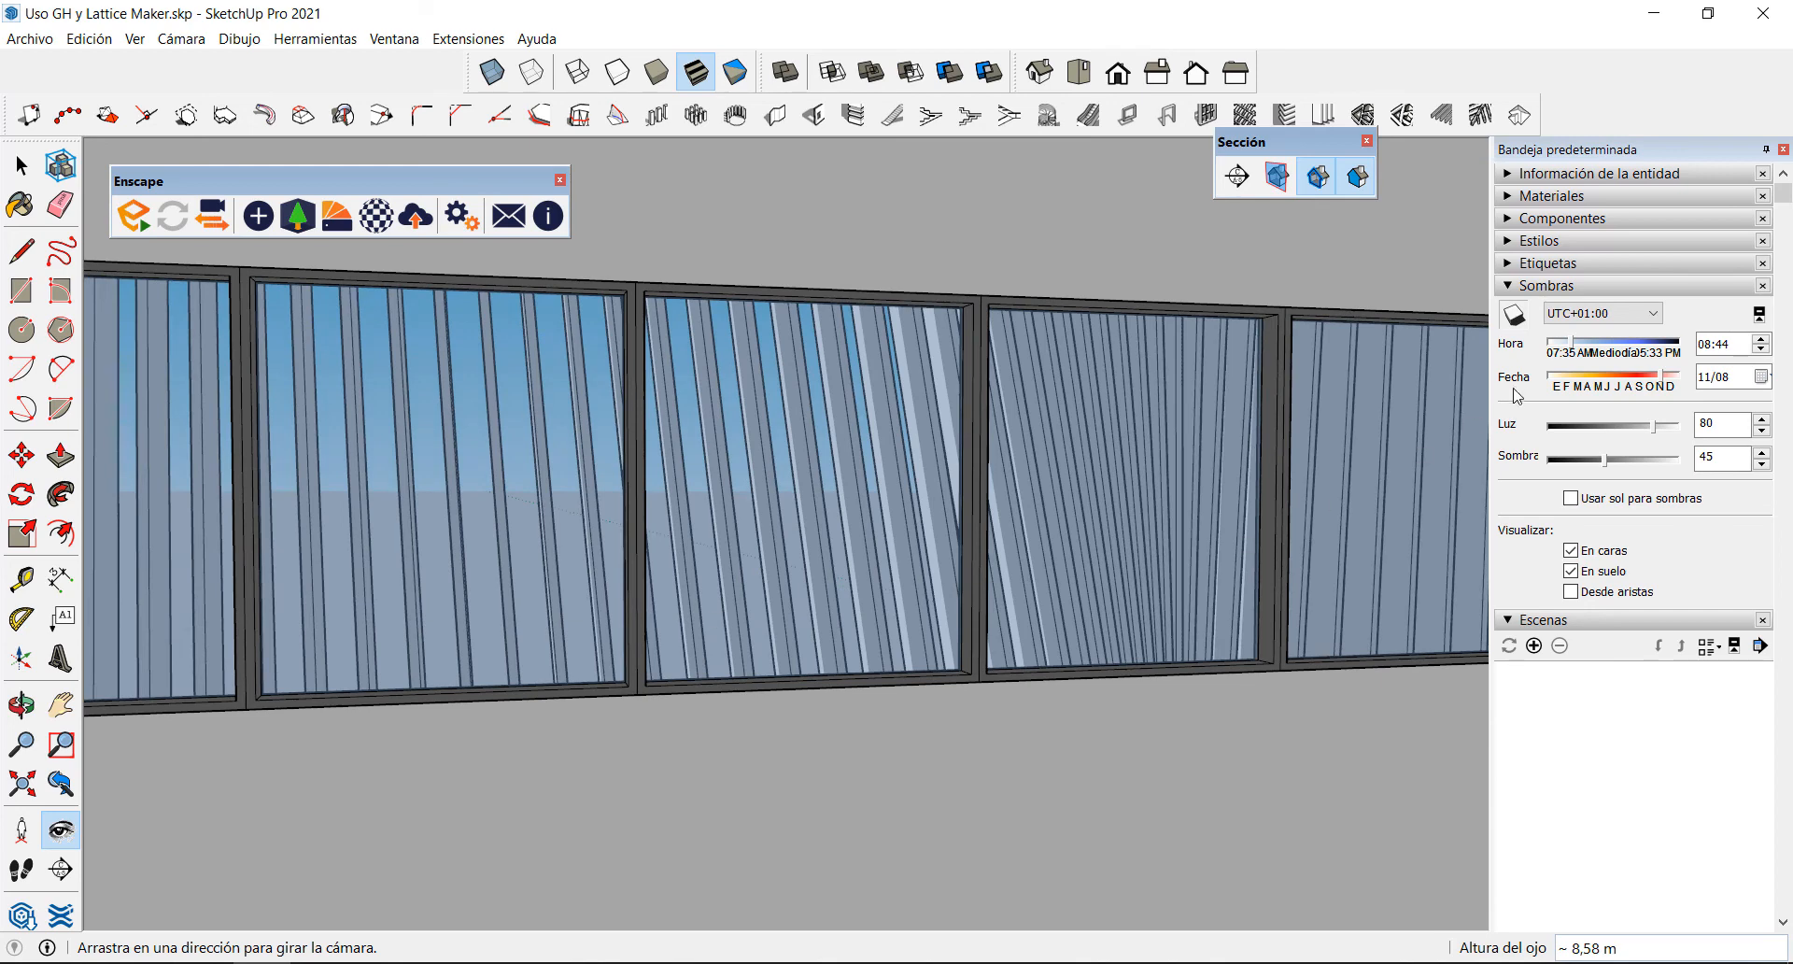
Step: Set the shadow time to 13:15 and review the slats' shadows across the interior floors and the whole building from outside
left_click_drag(1572, 347, 1628, 352)
middle_click_drag(843, 564, 674, 587)
scroll(938, 658, "down", 2)
scroll(938, 658, "down", 3)
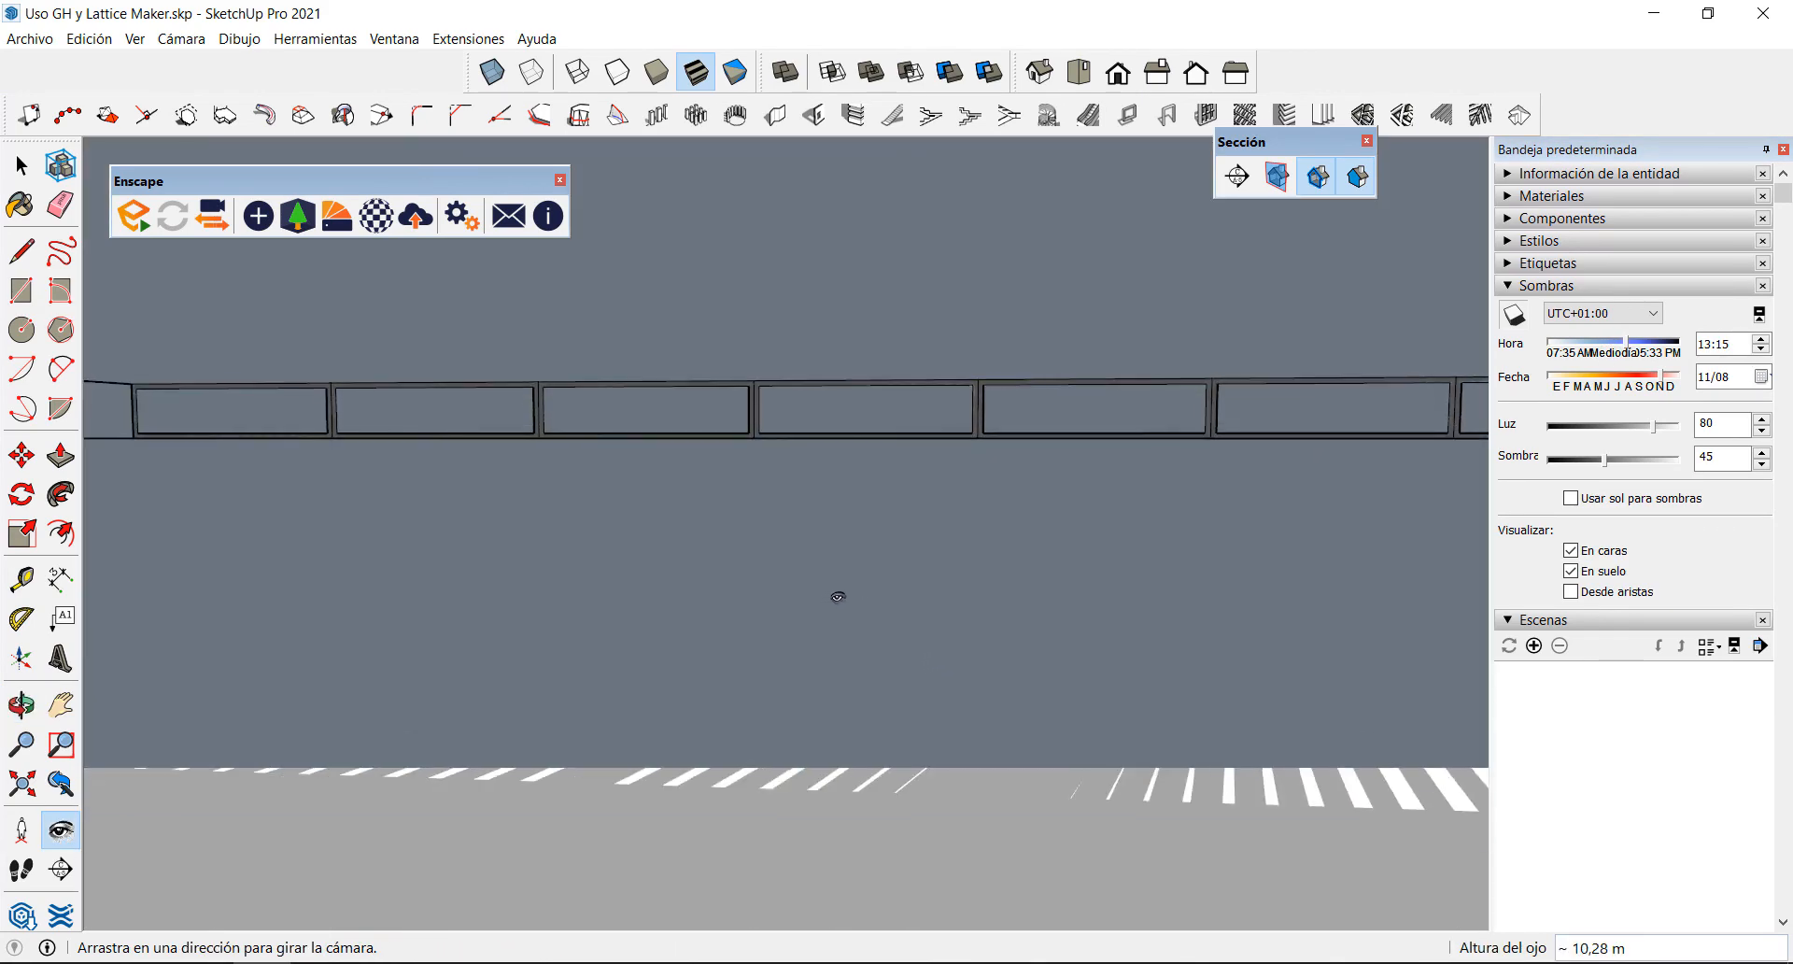
scroll(863, 606, "down", 1)
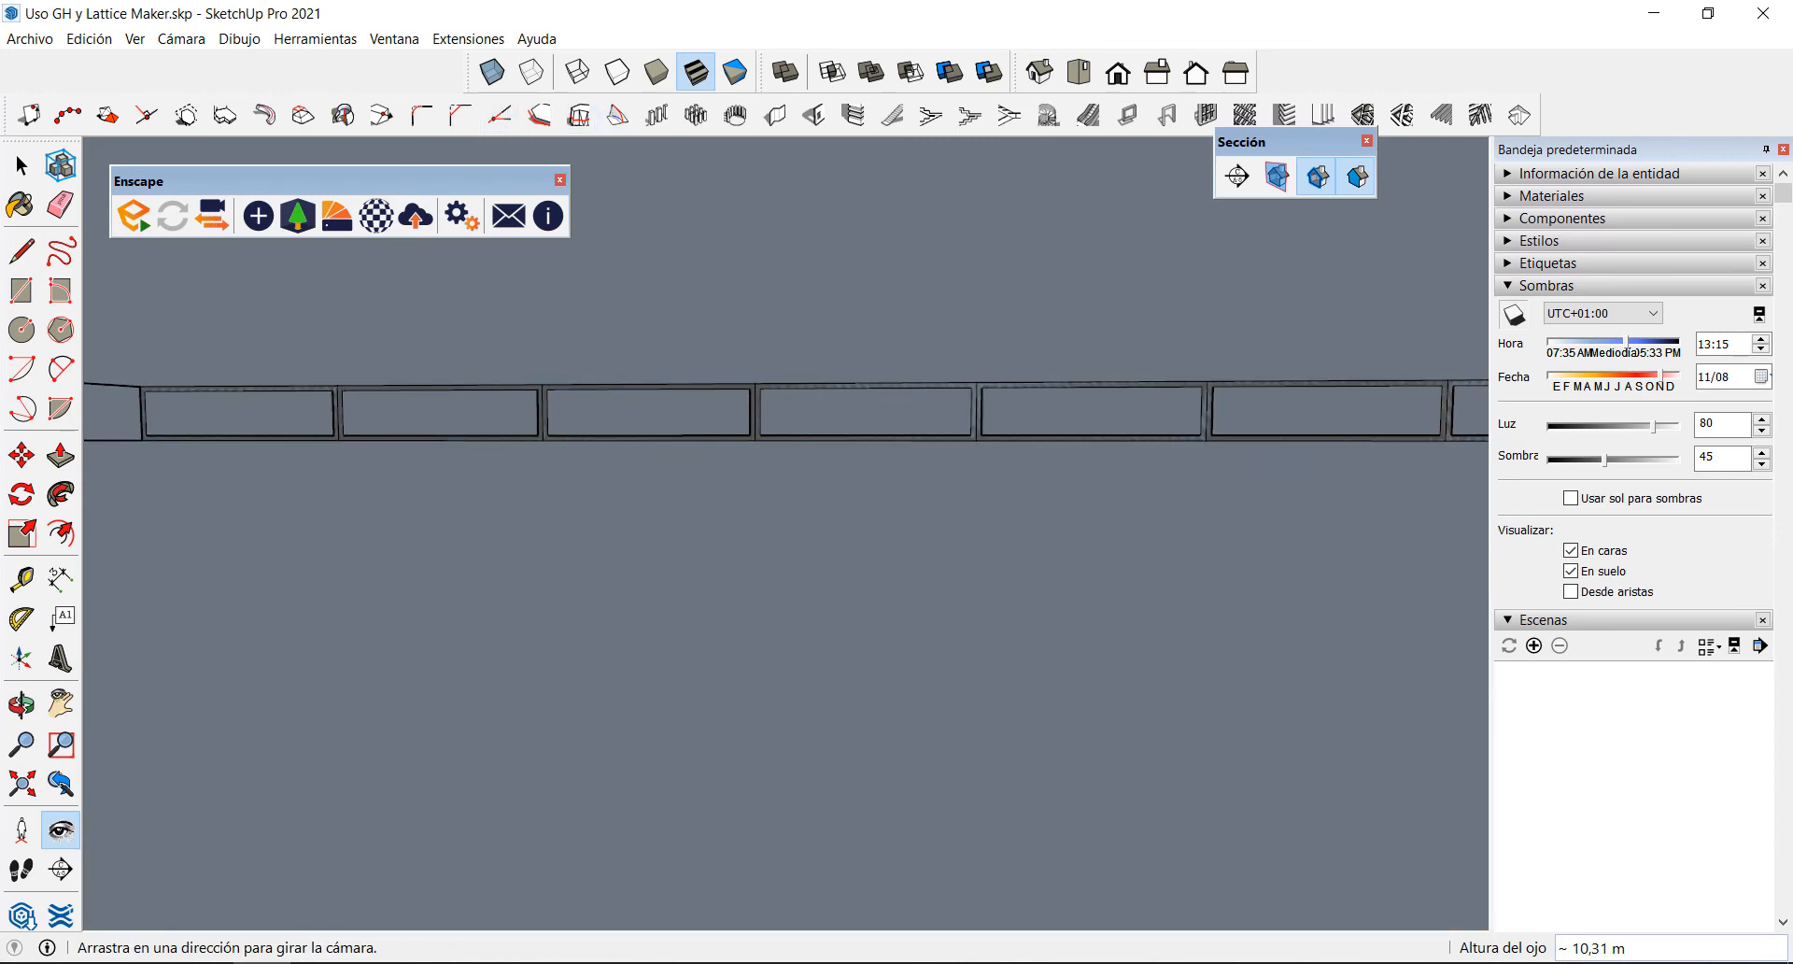
left_click(21, 783)
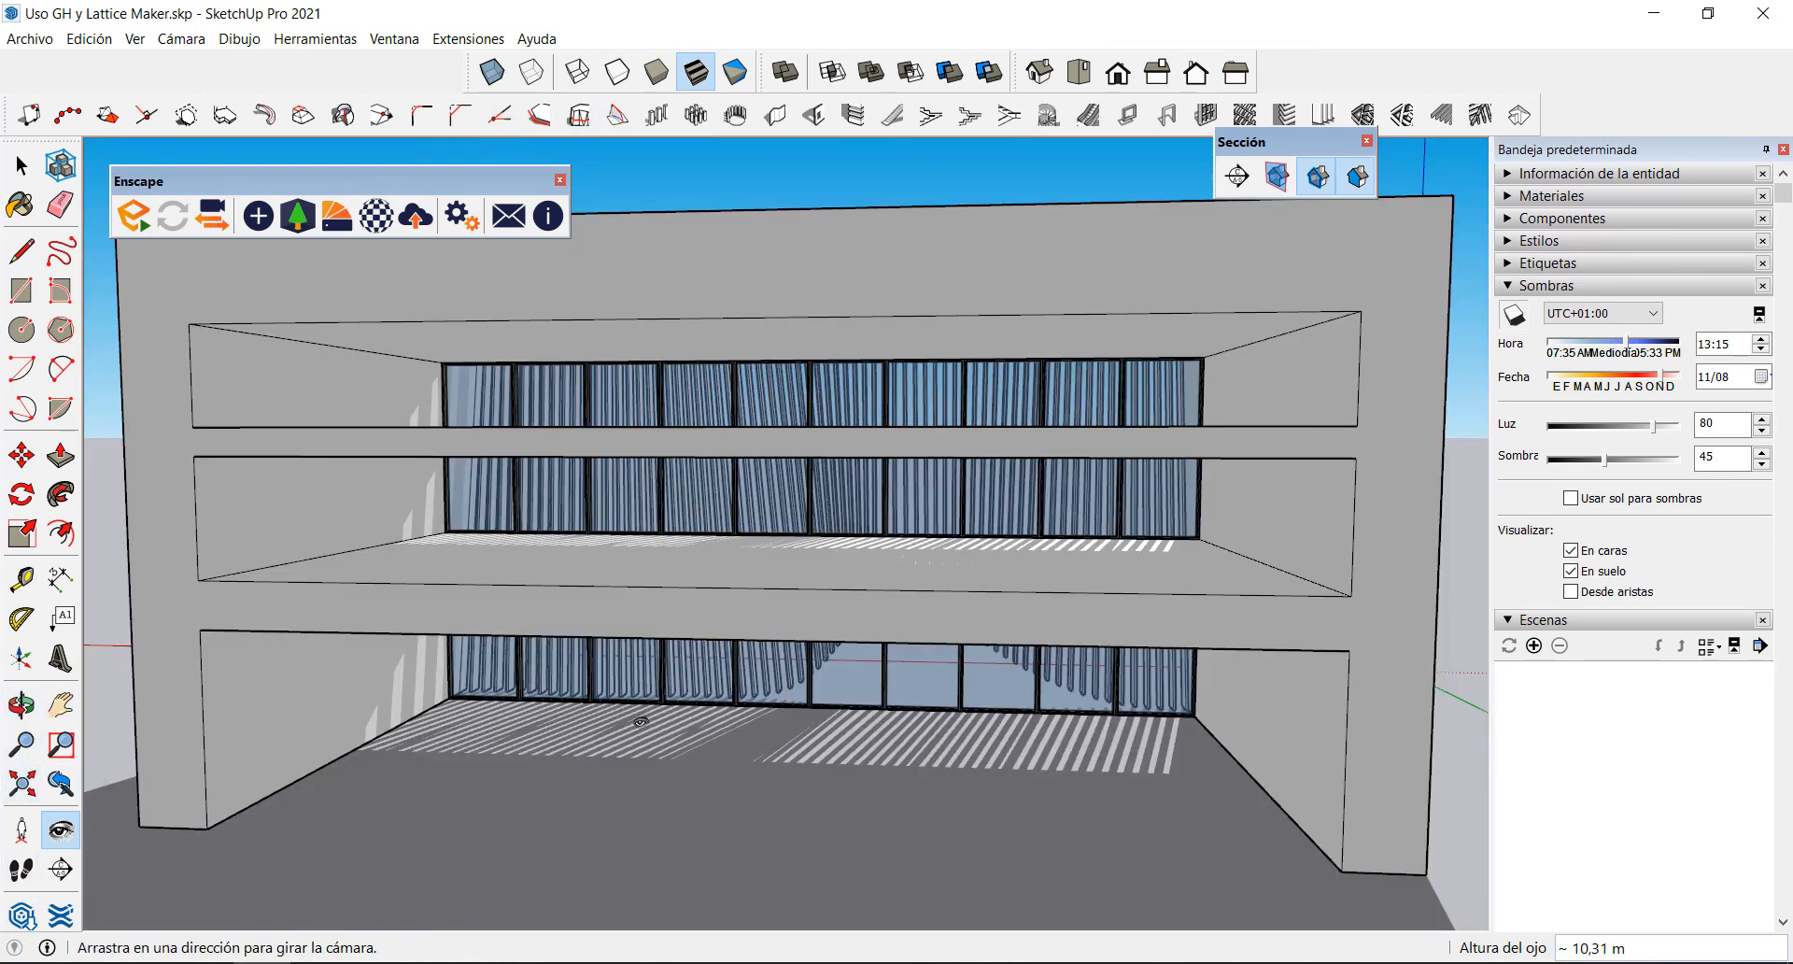
middle_click_drag(642, 723, 1242, 704)
middle_click_drag(500, 632, 1051, 711)
middle_click_drag(1250, 609, 1179, 429)
scroll(1360, 455, "up", 3)
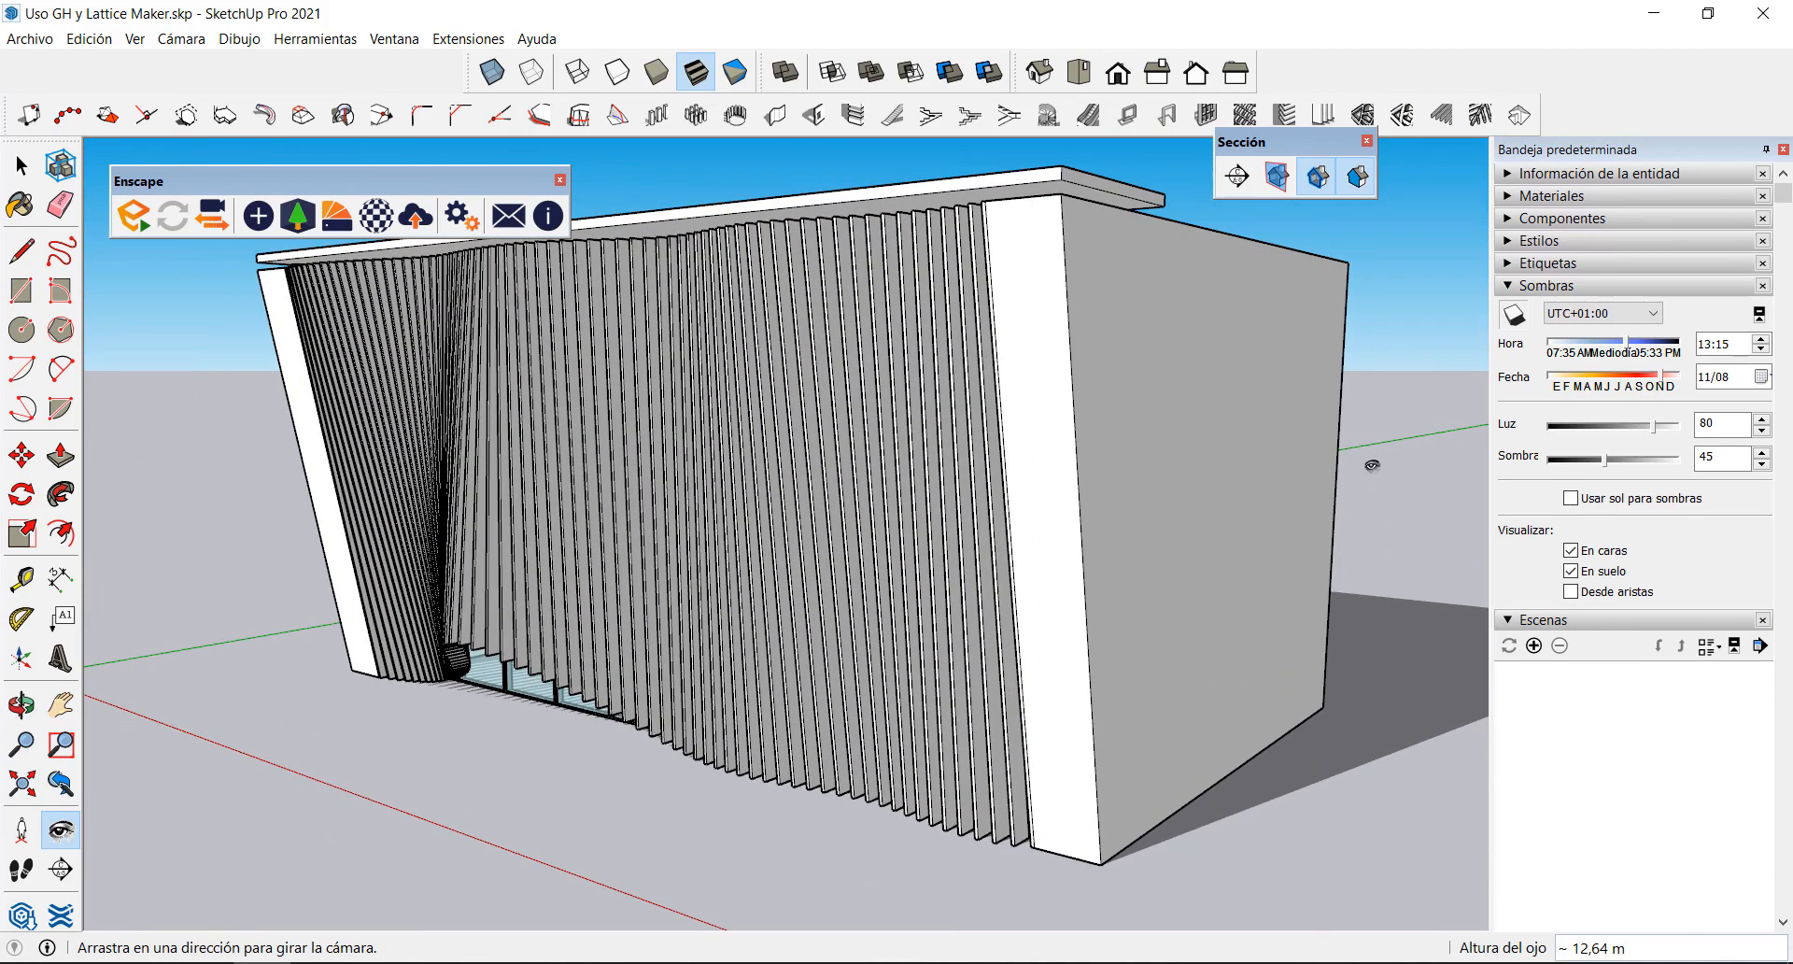